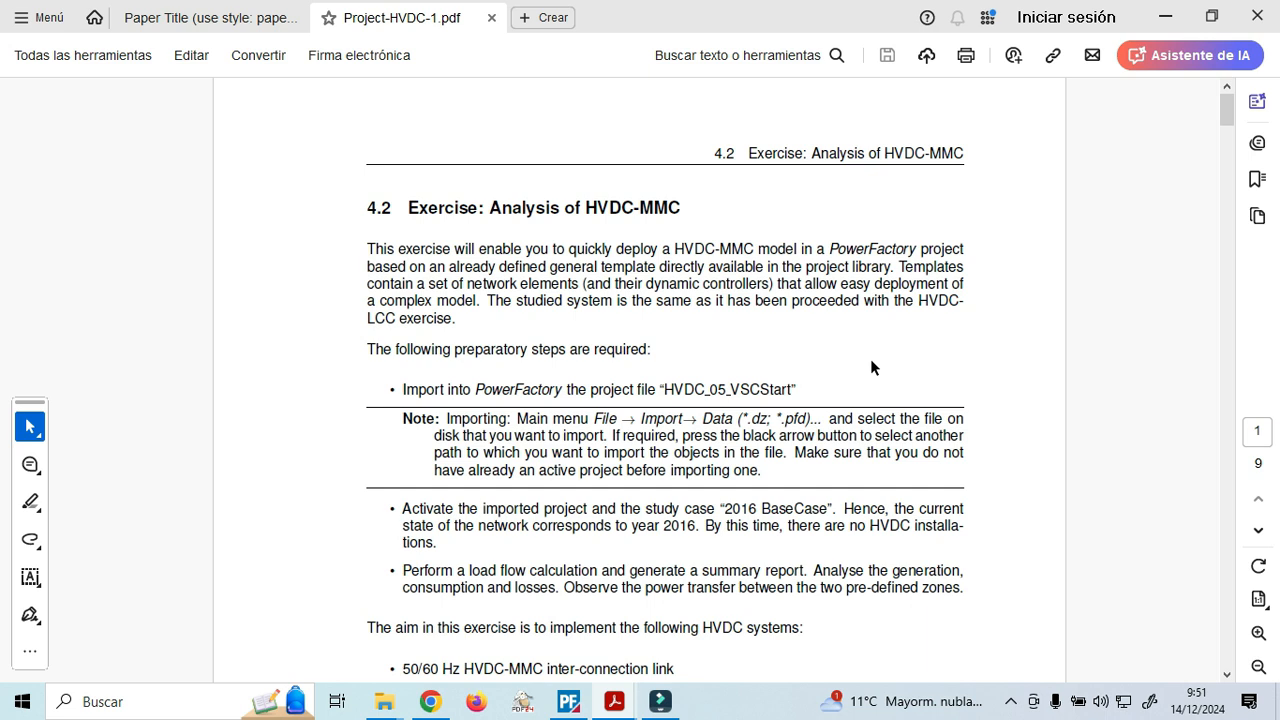
Read the exercise's preparatory steps, switch to PowerFactory and import the project file HVDC_05_VSCStart from the HVDC_05_VSCSteadyState folder.
scroll(871, 366, "down", 2)
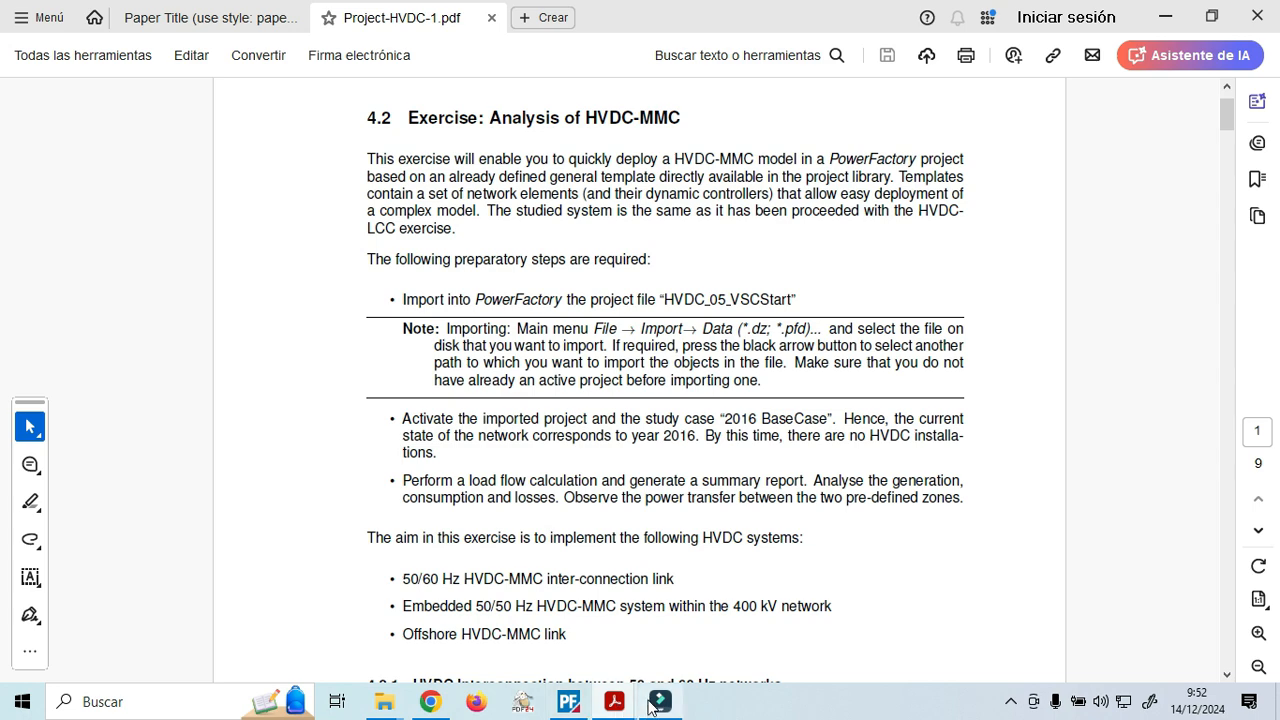
left_click(575, 708)
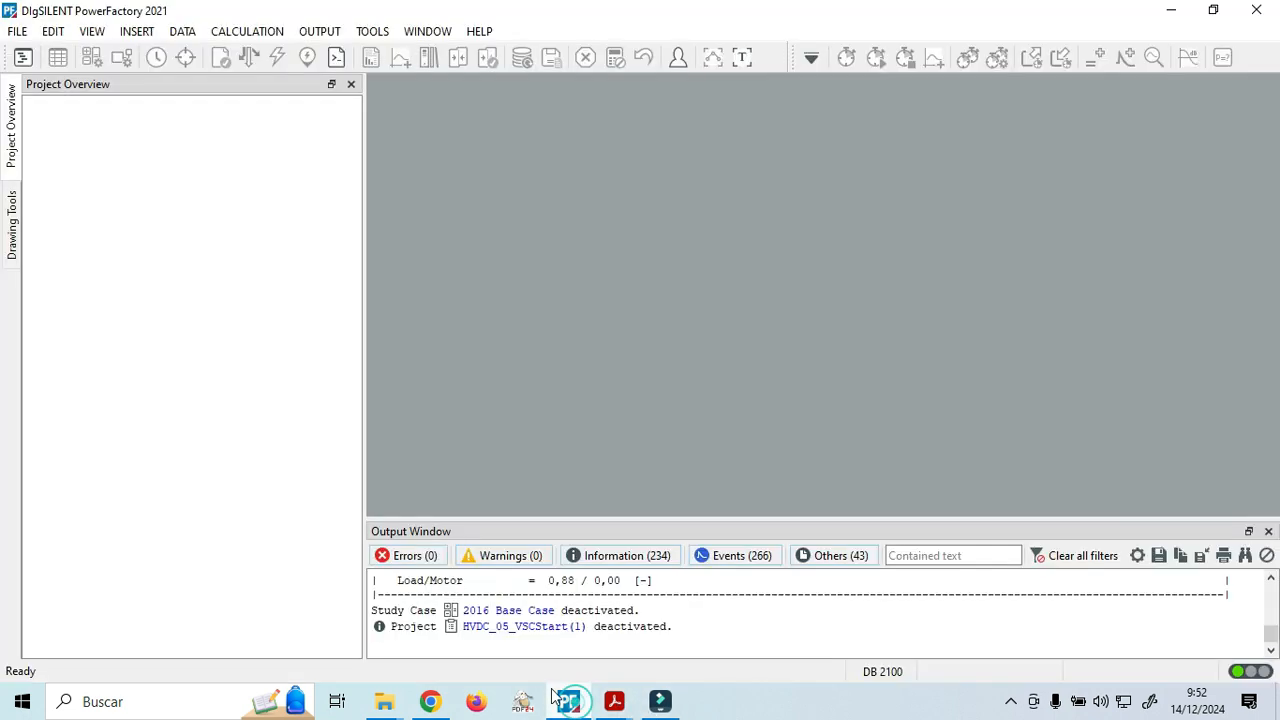
left_click(18, 32)
left_click(120, 103)
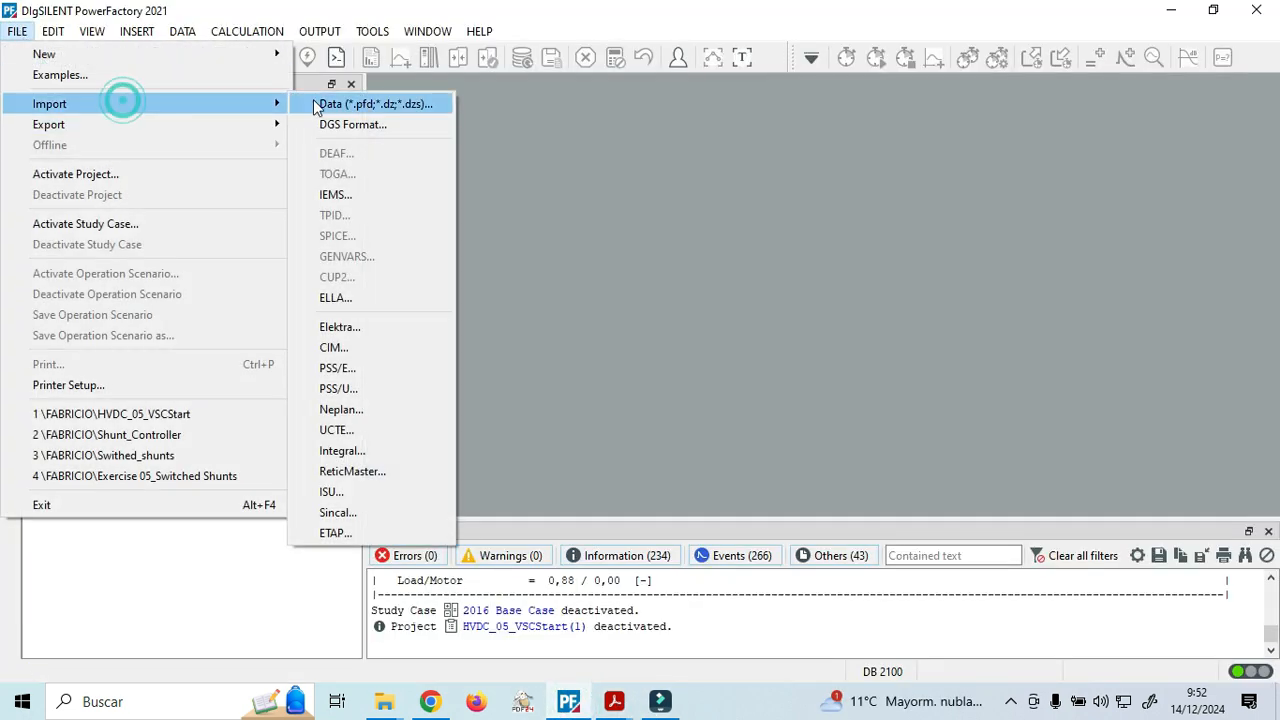
left_click(365, 104)
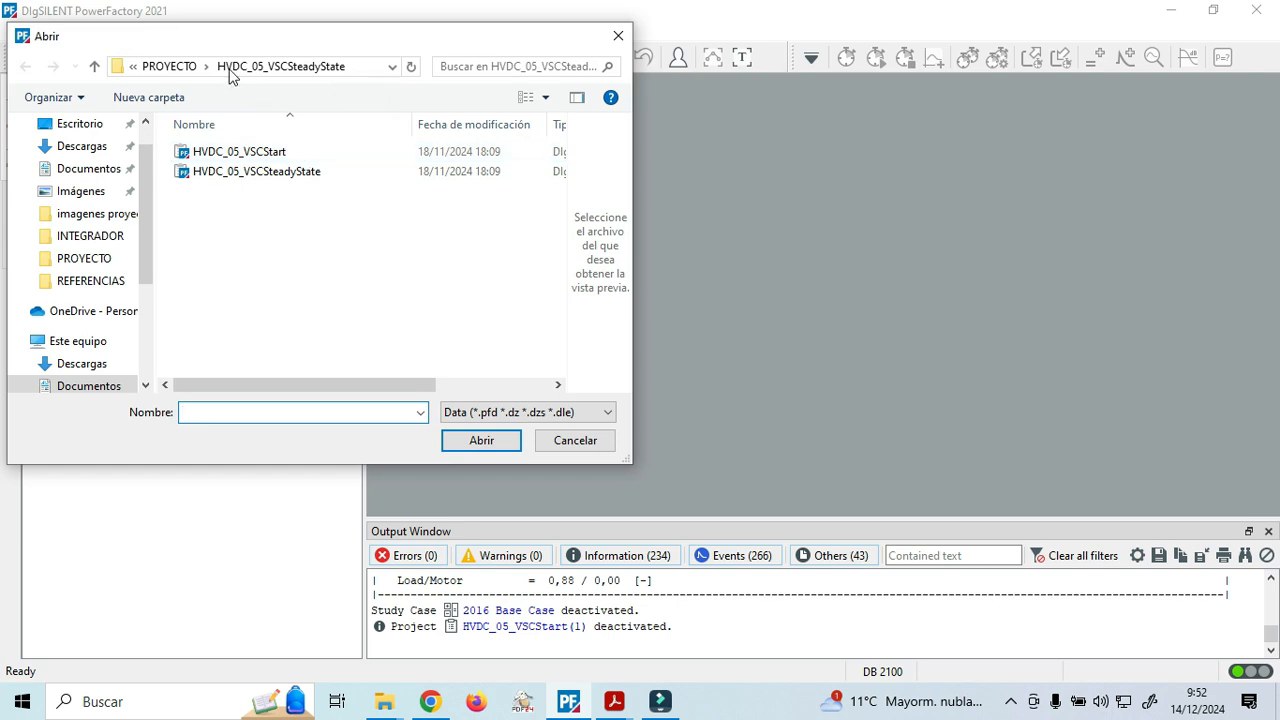
left_click(150, 68)
double_click(214, 171)
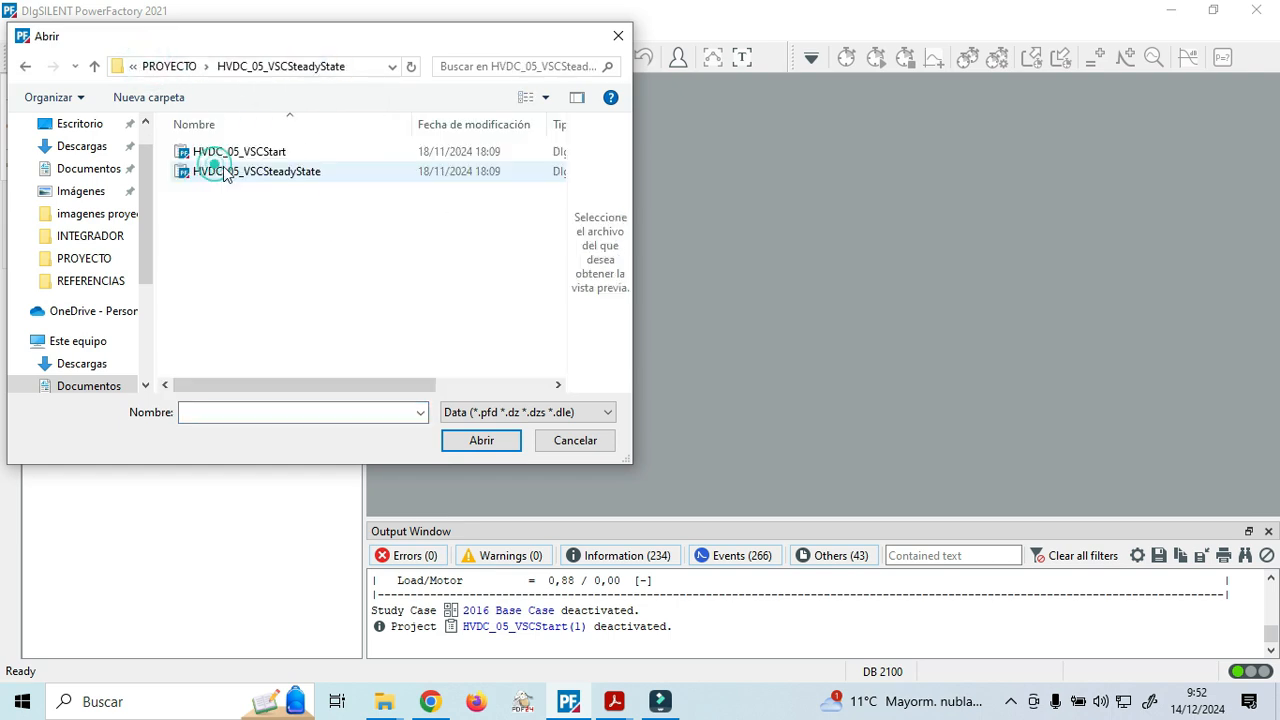
left_click(255, 152)
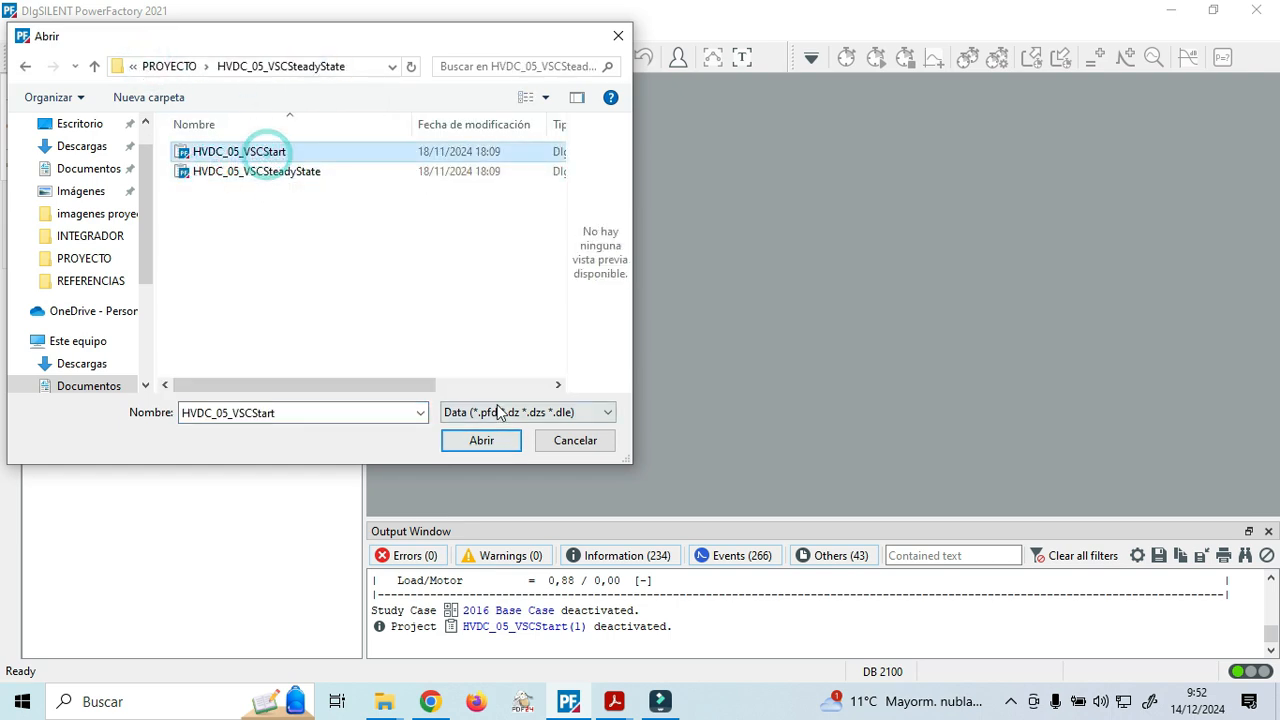
left_click(485, 440)
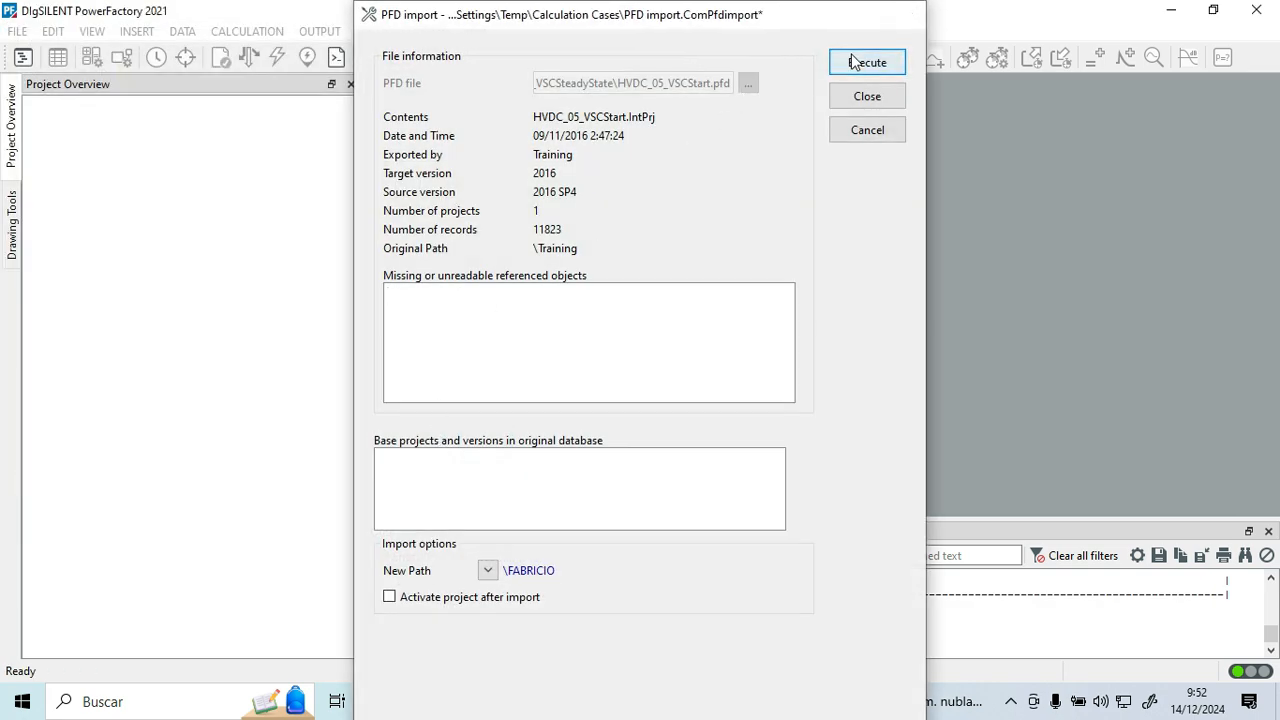
left_click(848, 58)
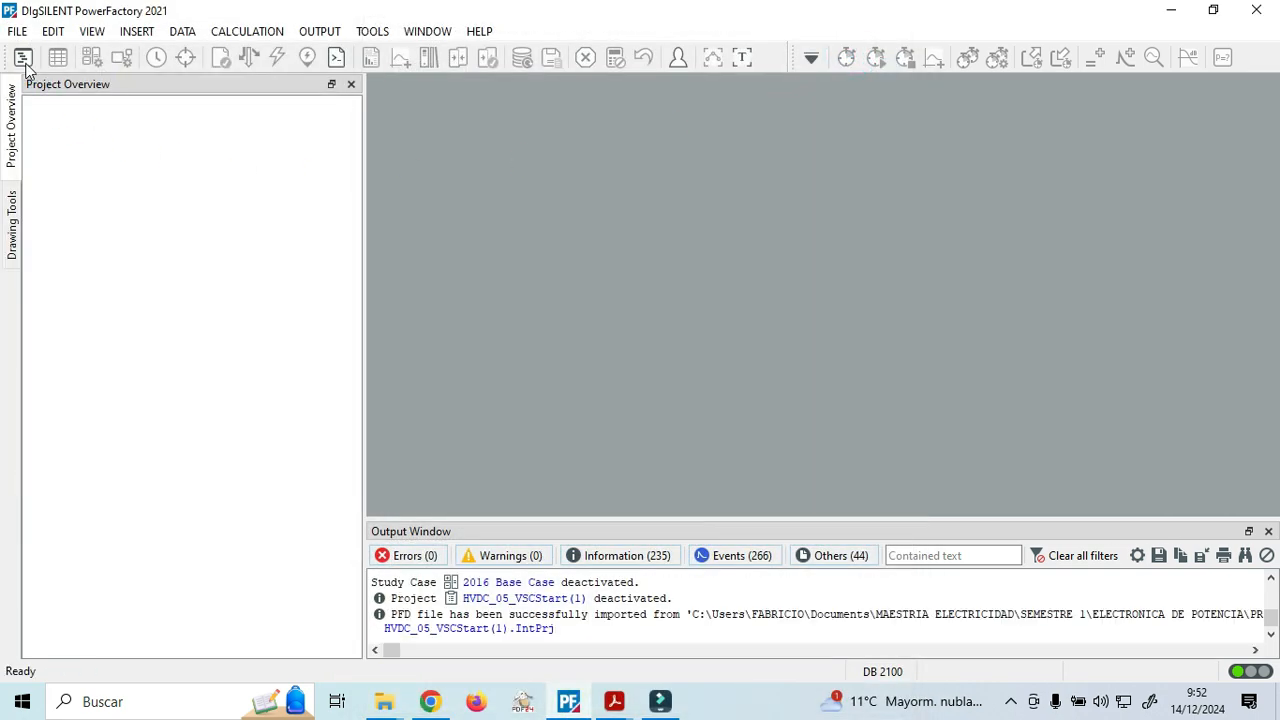
Activate the imported project HVDC_05_VSCStart(1).
left_click(14, 32)
left_click(100, 173)
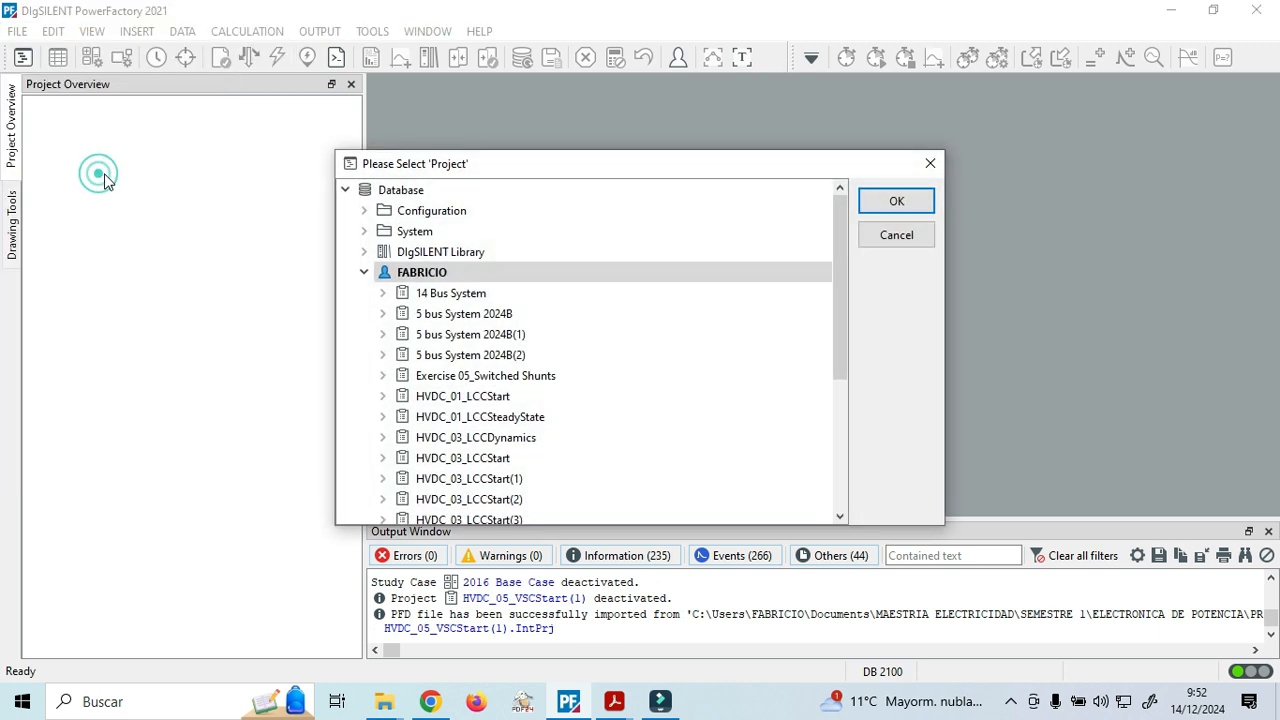
scroll(656, 437, "down", 3)
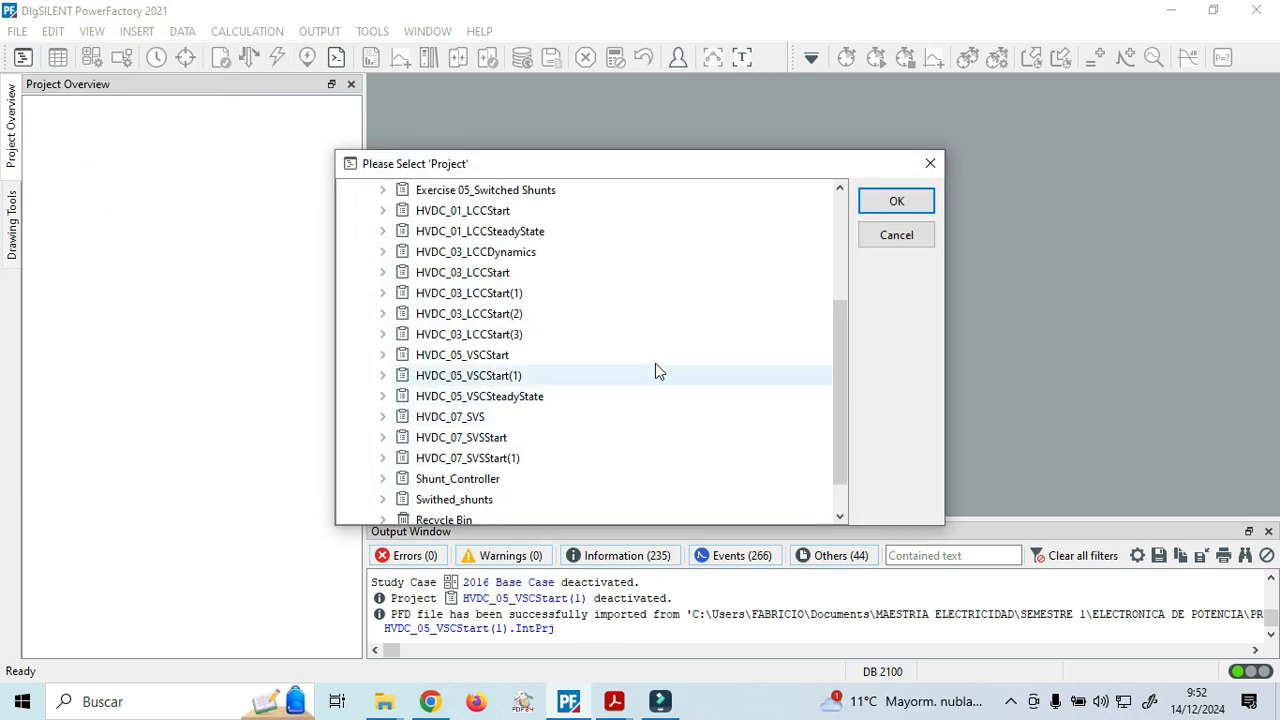
scroll(608, 330, "down", 1)
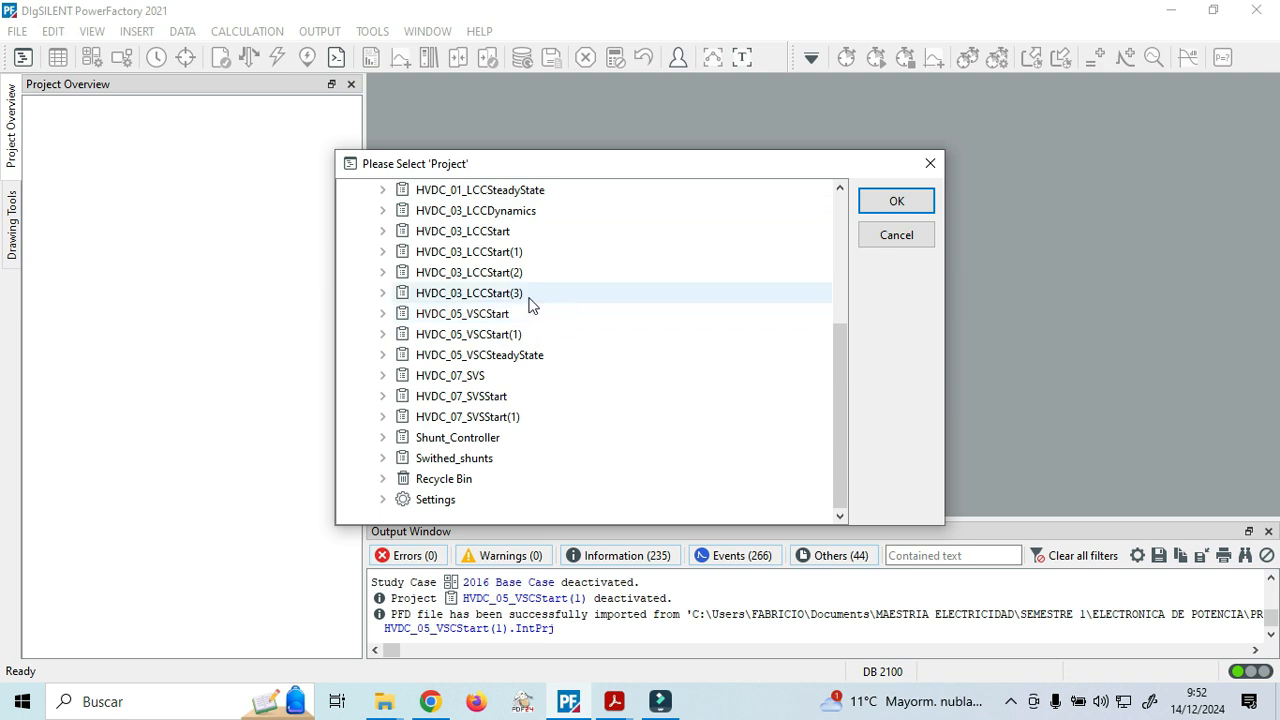
left_click(484, 338)
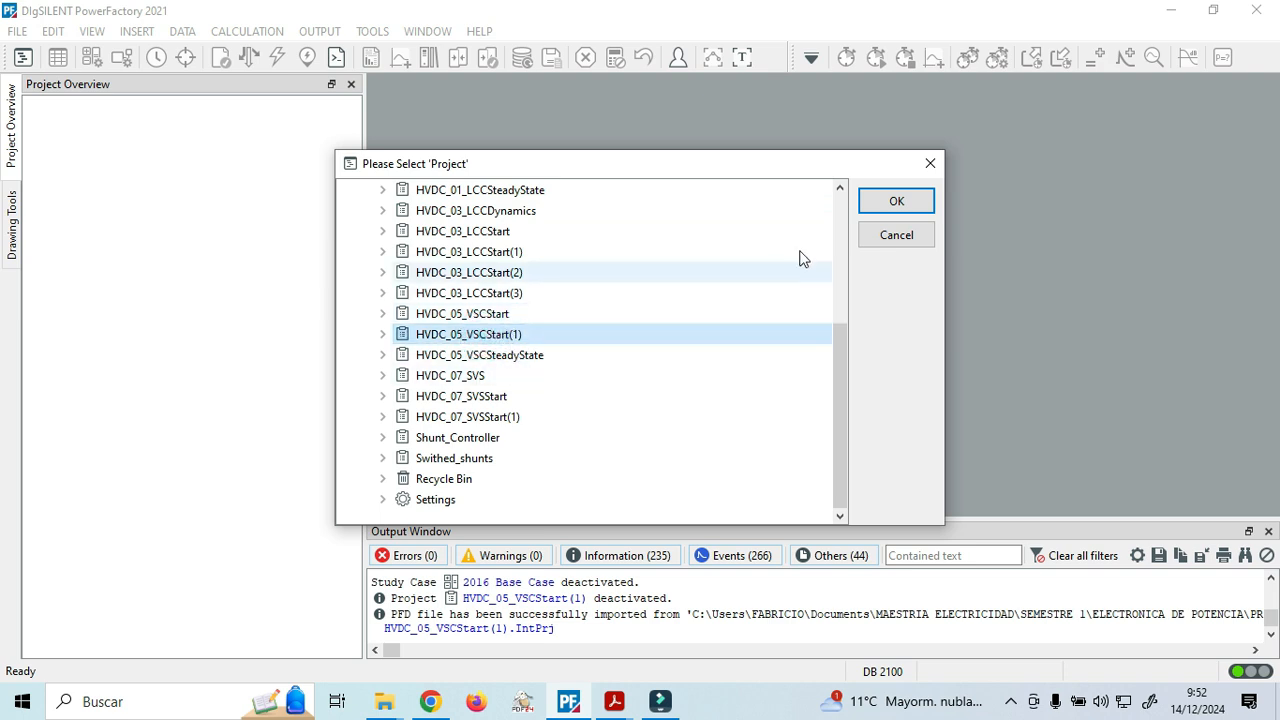
left_click(883, 201)
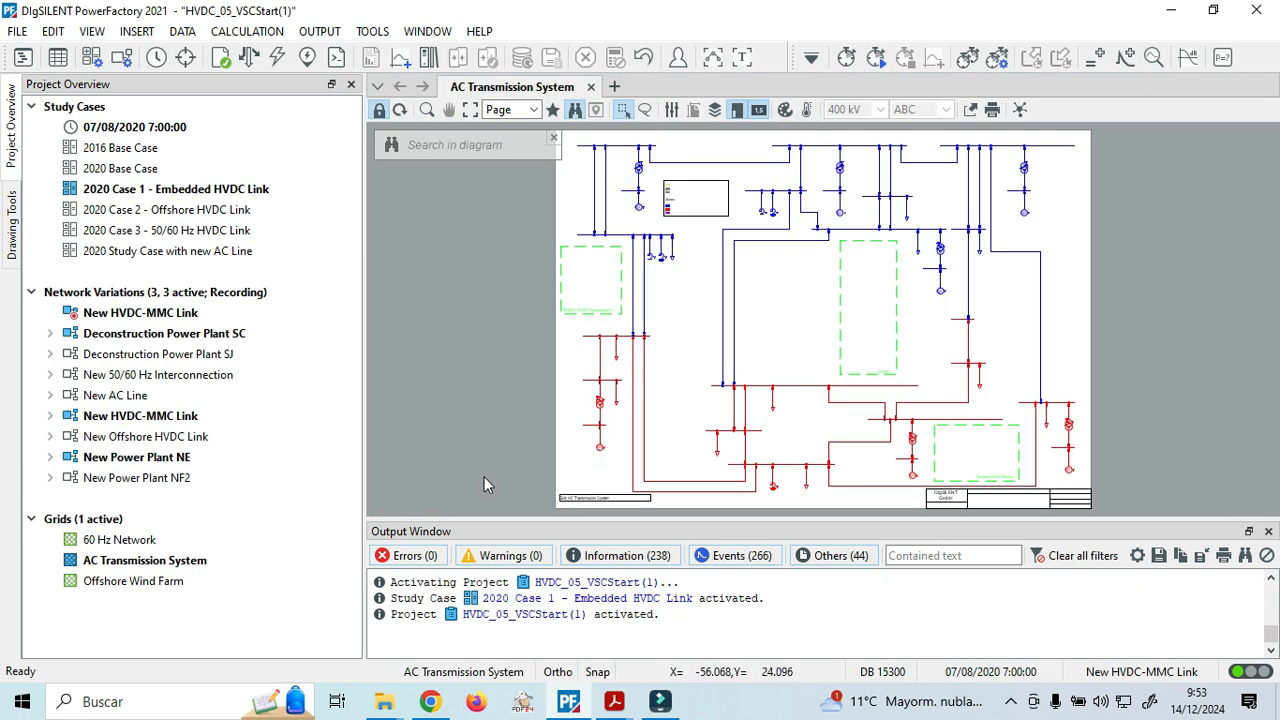
Activate the 2016 Base Case study case.
right_click(104, 150)
left_click(150, 212)
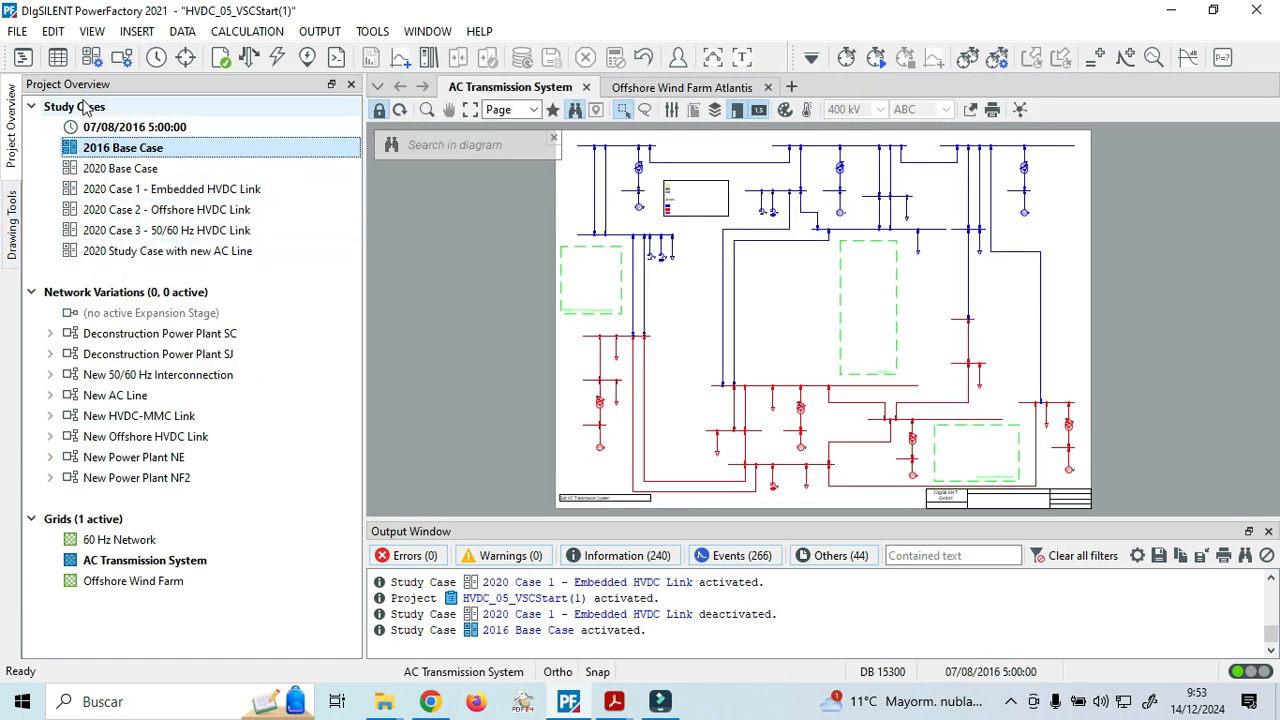
left_click(15, 32)
left_click(13, 34)
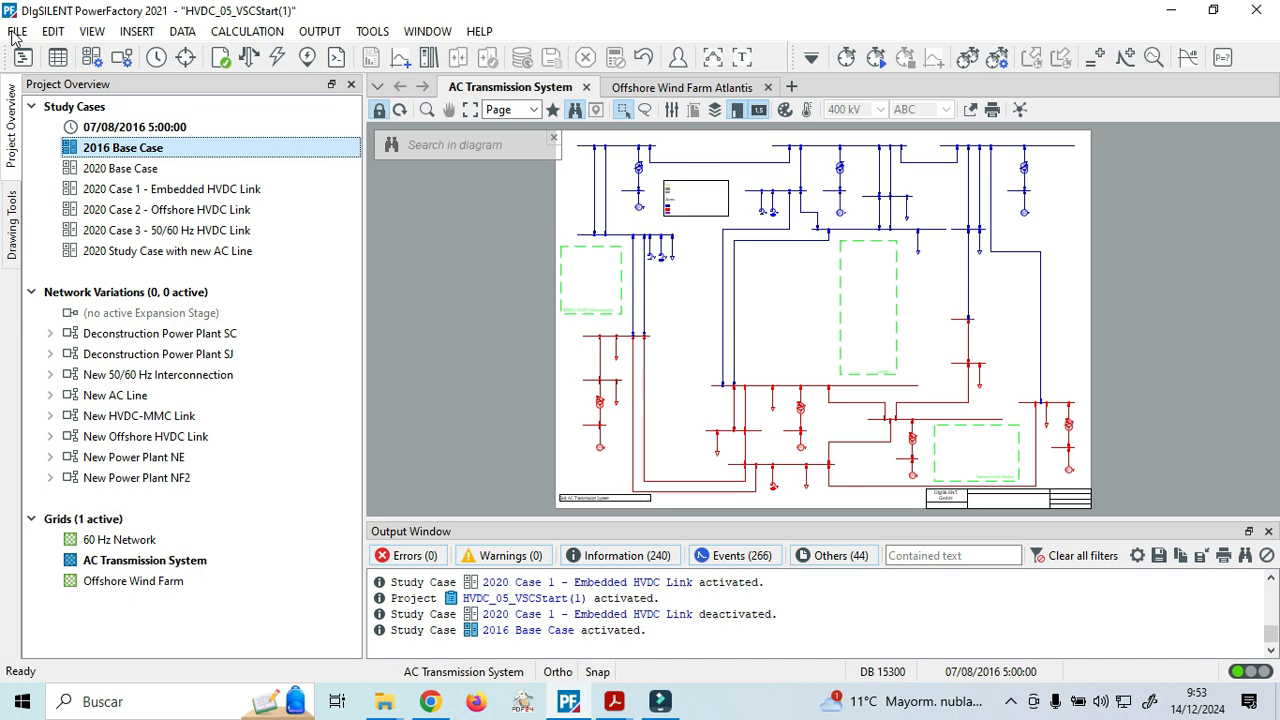
left_click(708, 282)
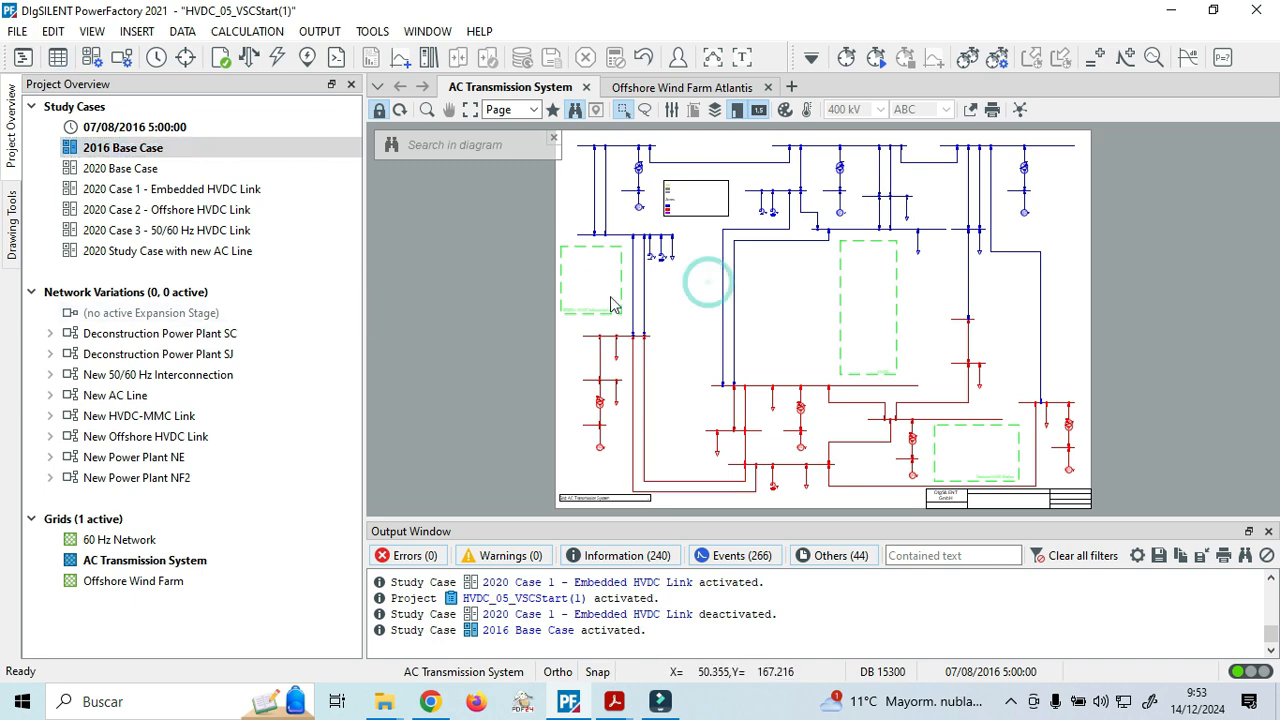
Examine the 50/60Hz HVDC Interconnection, HVDC and Onshore HVDC Station areas in the AC Transmission System diagram, dismissing the navigation pane.
scroll(610, 294, "up", 3)
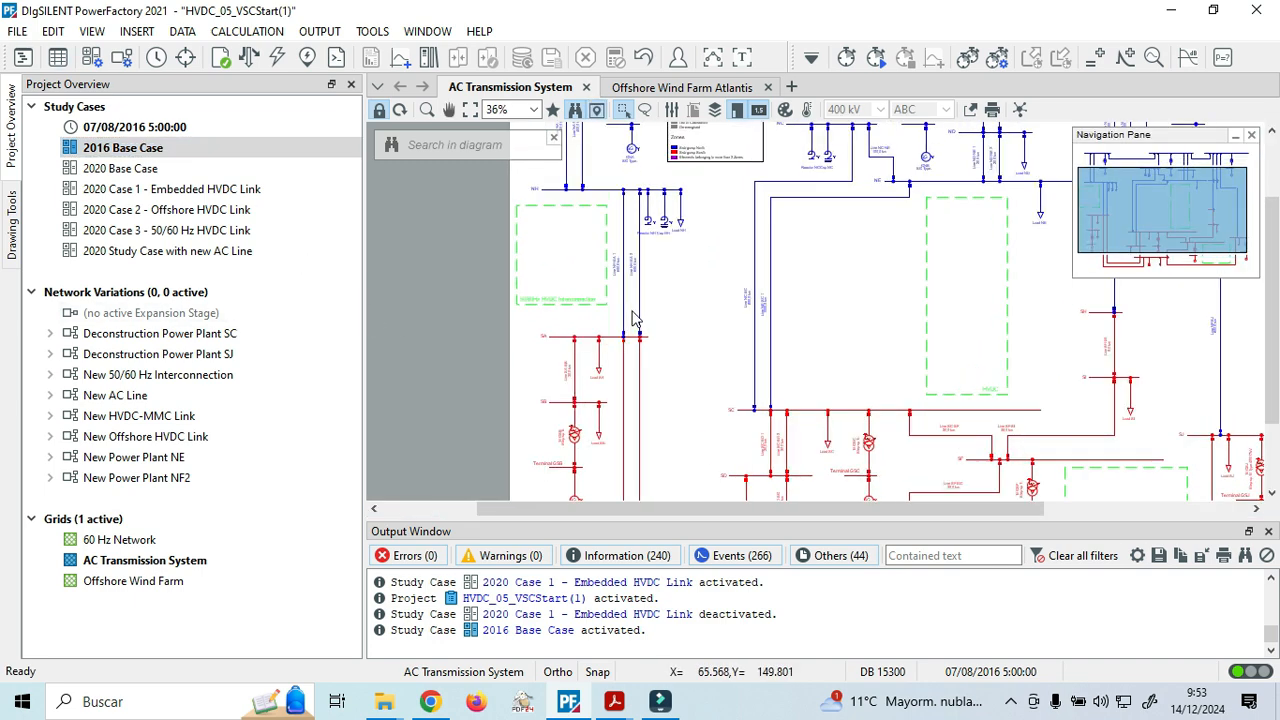
scroll(607, 293, "up", 1)
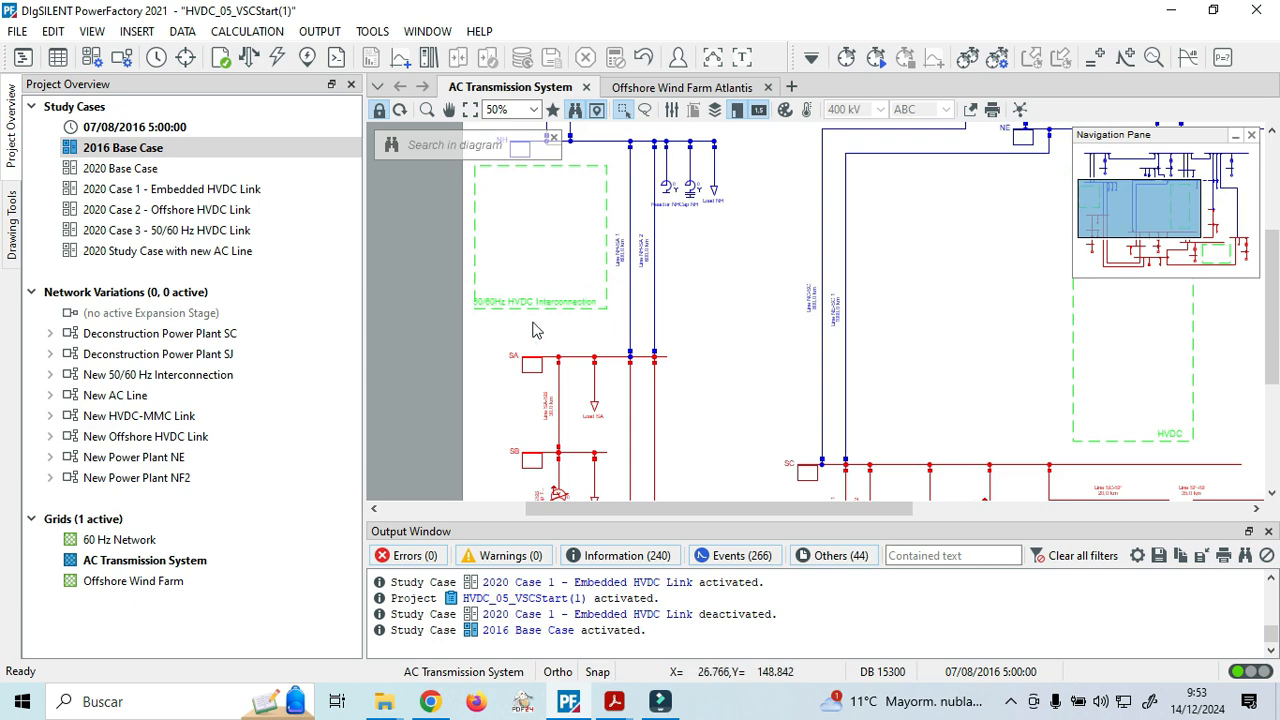
scroll(535, 328, "up", 1)
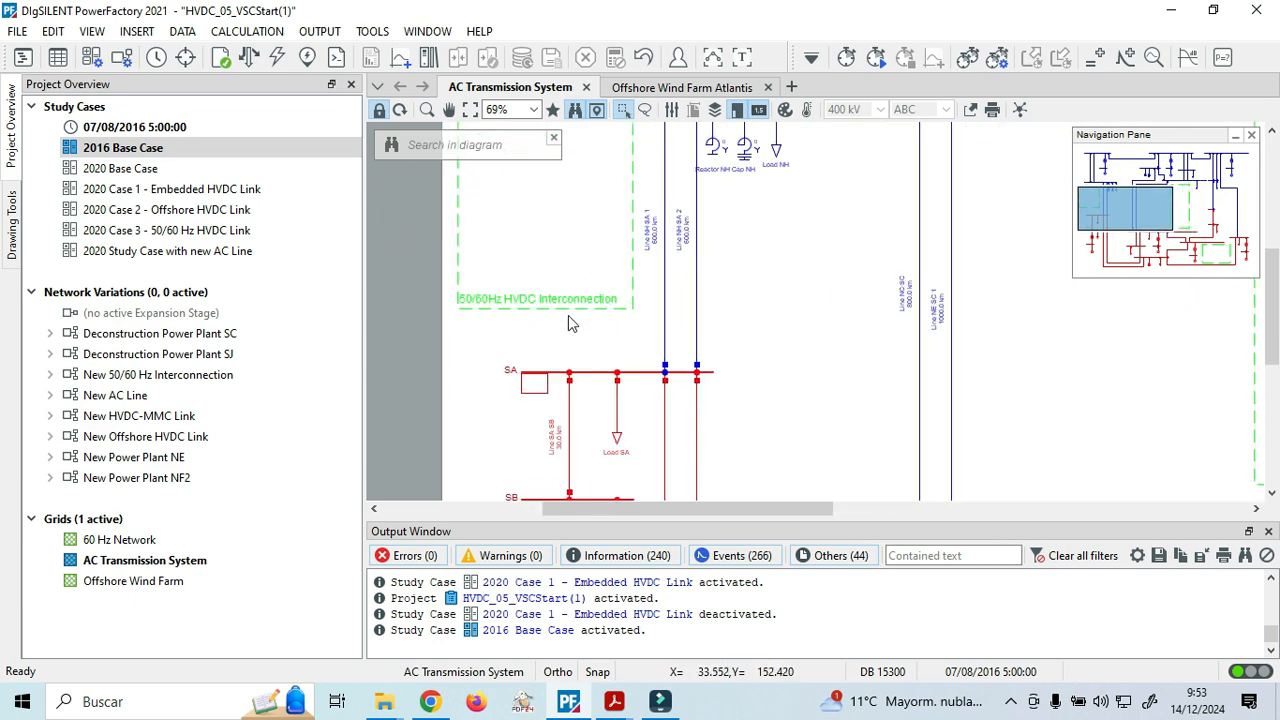
scroll(568, 316, "up", 2)
scroll(825, 388, "down", 1)
scroll(825, 388, "down", 1)
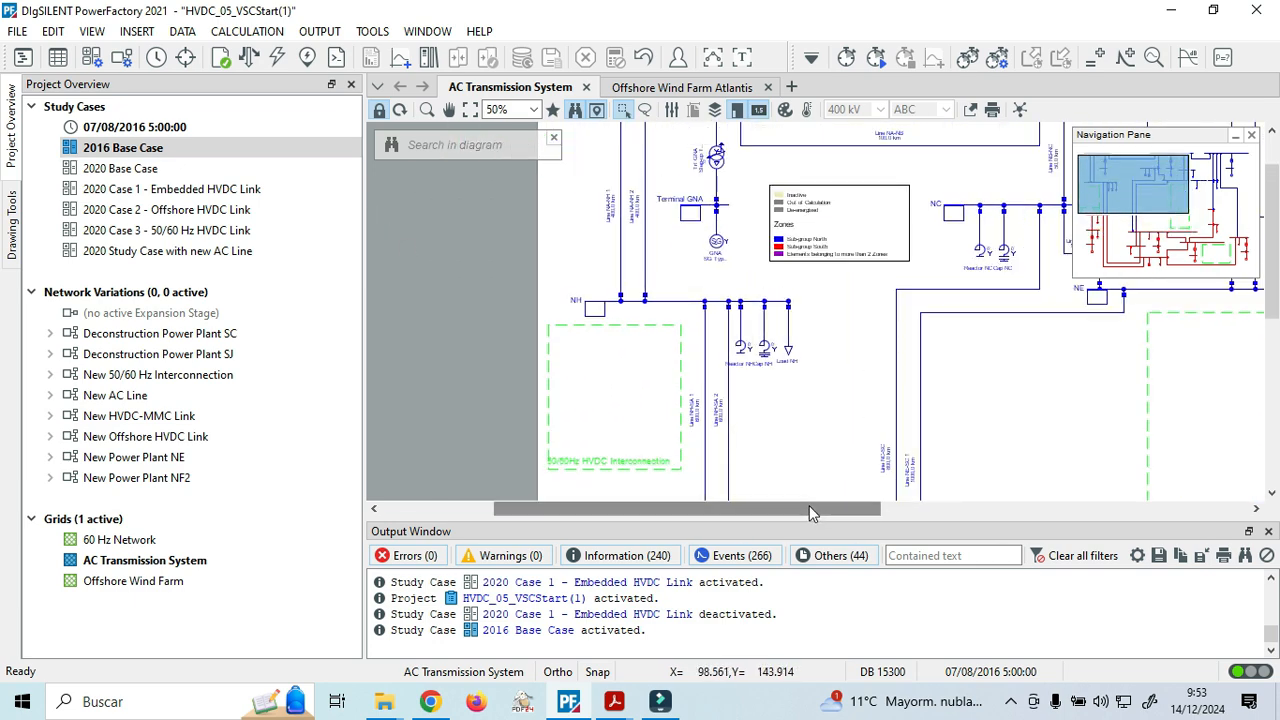
left_click_drag(809, 507, 973, 506)
scroll(955, 378, "up", 1)
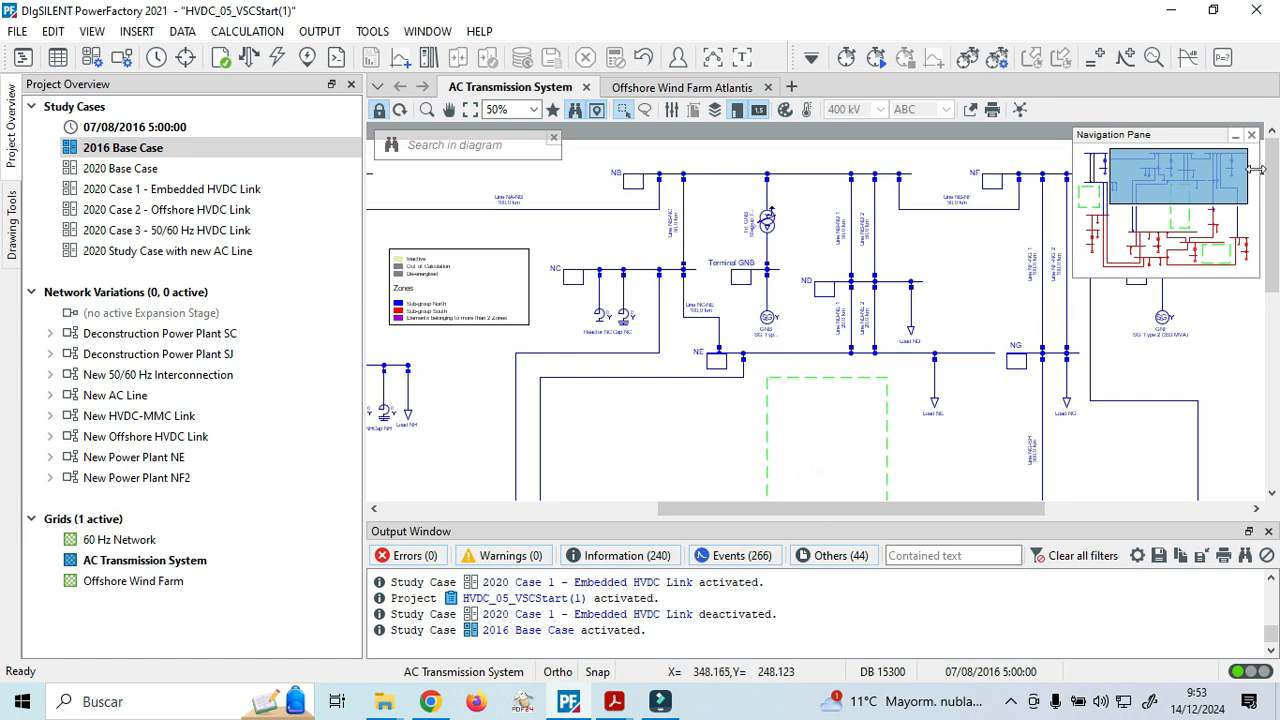
left_click(1251, 136)
scroll(1050, 450, "down", 4)
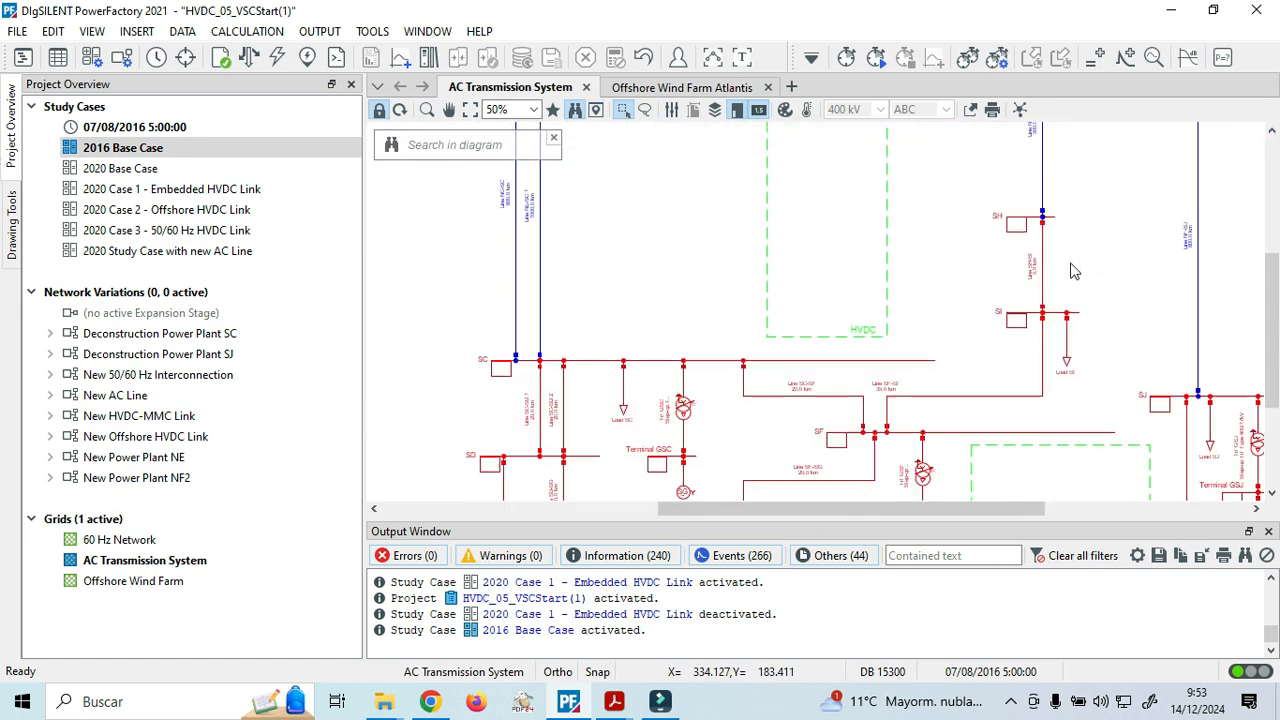
scroll(809, 357, "up", 3)
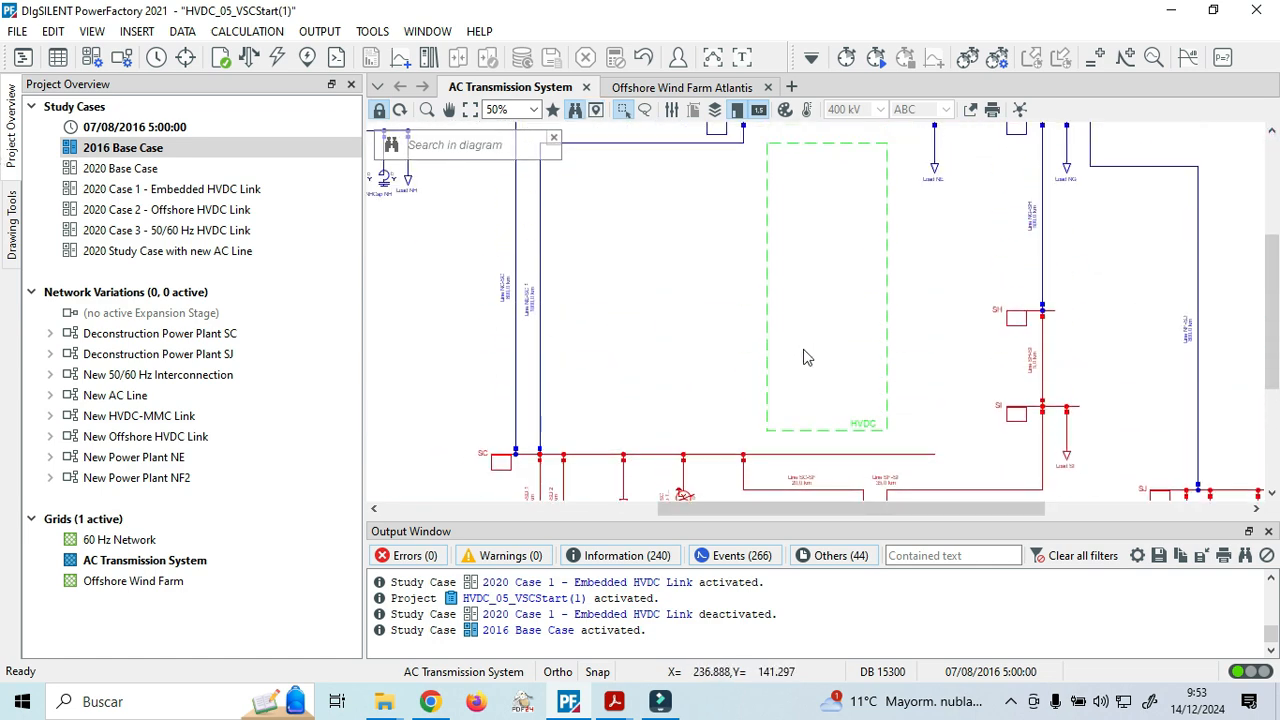
scroll(1040, 378, "down", 4)
scroll(1095, 373, "up", 1)
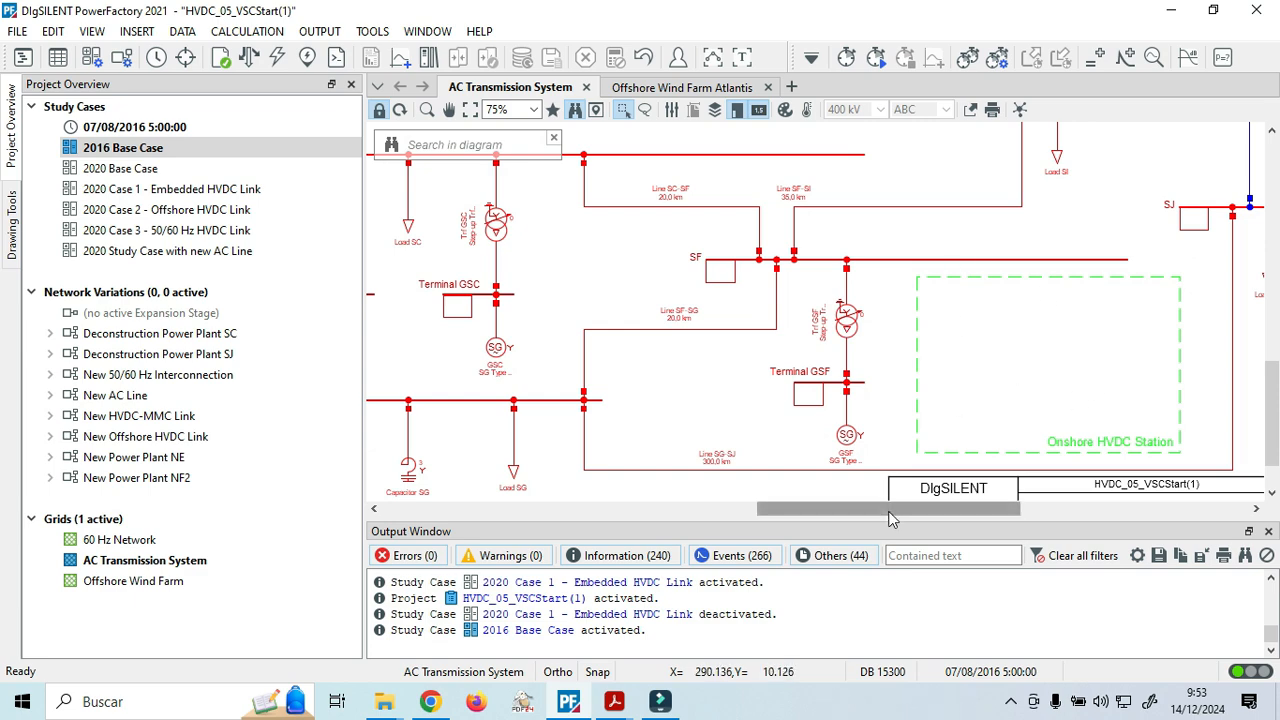
Examine the 50/60Hz HVDC Interconnection area below busbar NH and the neighbouring NH-SA lines more closely.
scroll(888, 508, "left", 5)
scroll(728, 412, "up", 5)
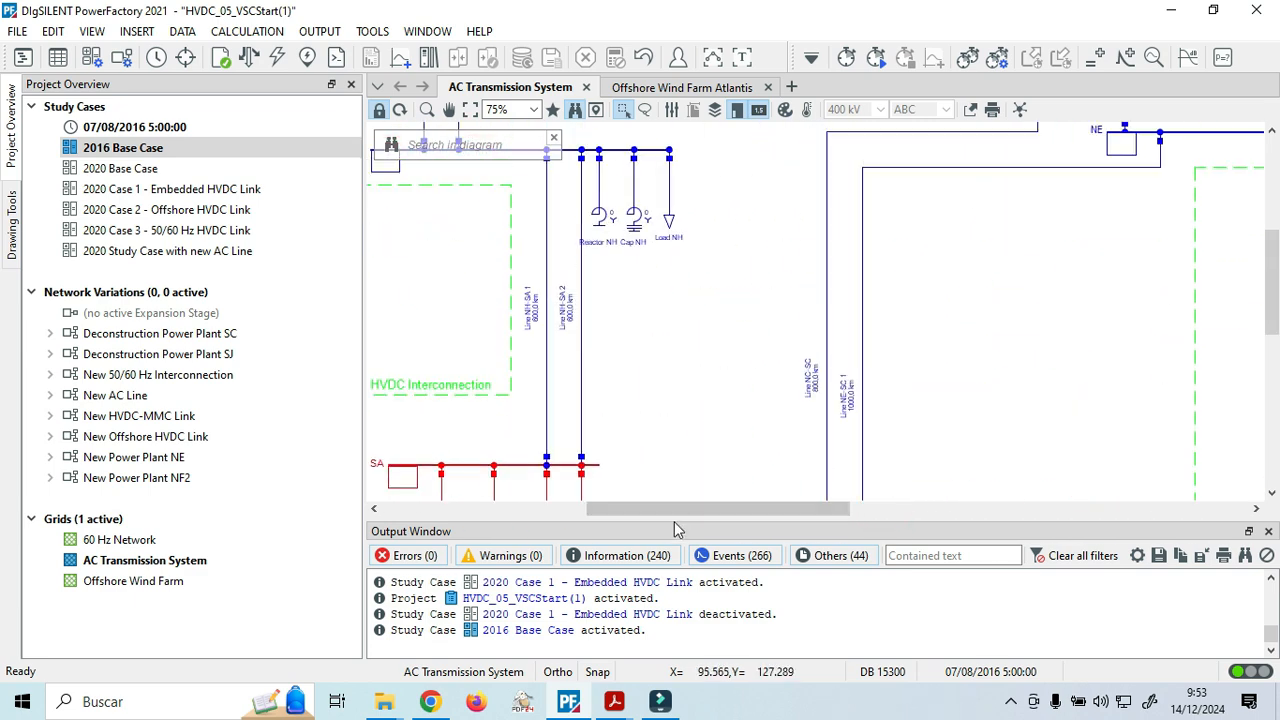
left_click(676, 512)
left_click_drag(678, 515, 606, 516)
scroll(702, 365, "up", 3)
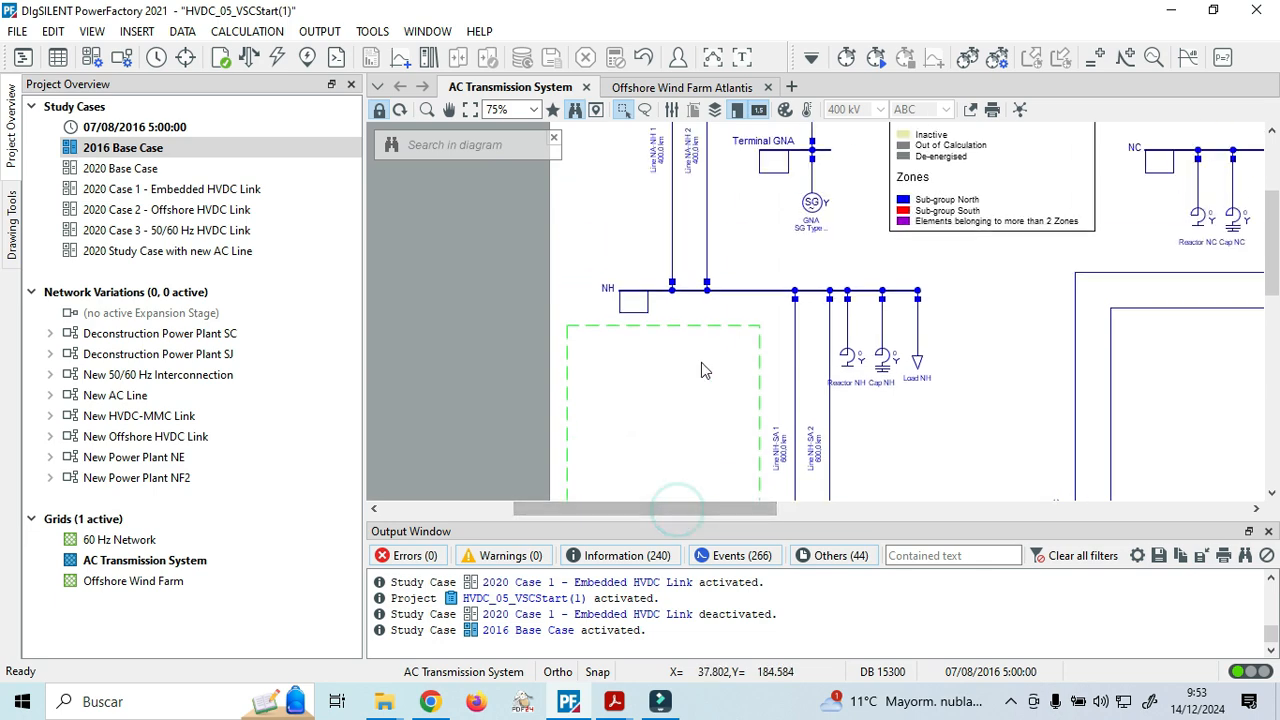
scroll(698, 390, "down", 3)
scroll(698, 318, "up", 1)
scroll(700, 323, "up", 2)
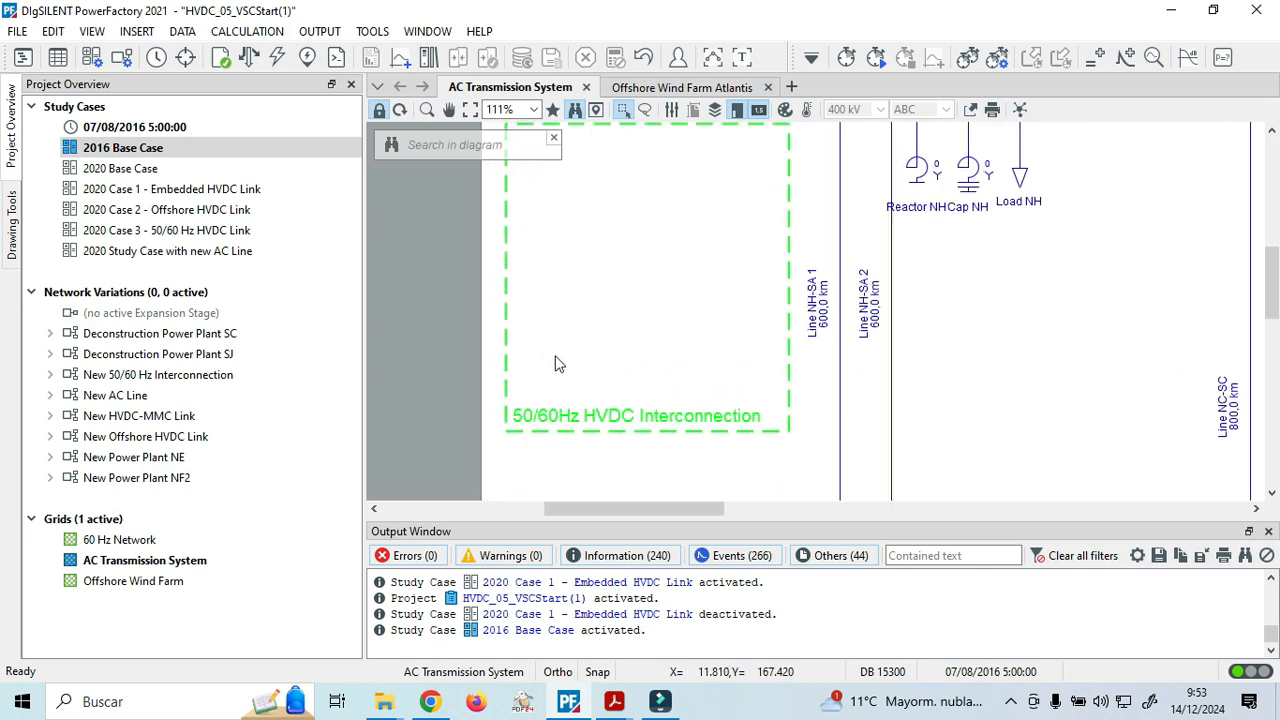
scroll(560, 360, "up", 1)
Examine the HVDC area between busbars NE and SC, including the surrounding lines and the SC and SD busbars.
left_click_drag(650, 517, 851, 503)
scroll(820, 420, "down", 1)
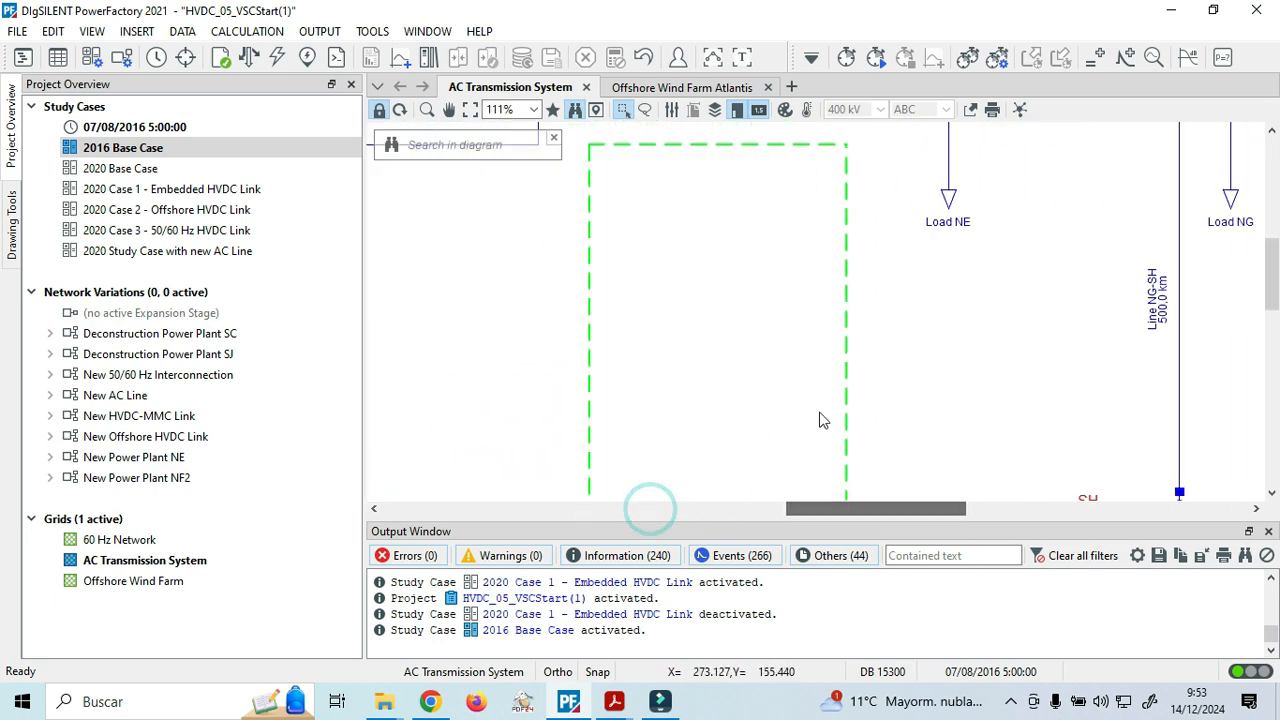
scroll(775, 300, "down", 2)
scroll(787, 330, "down", 1)
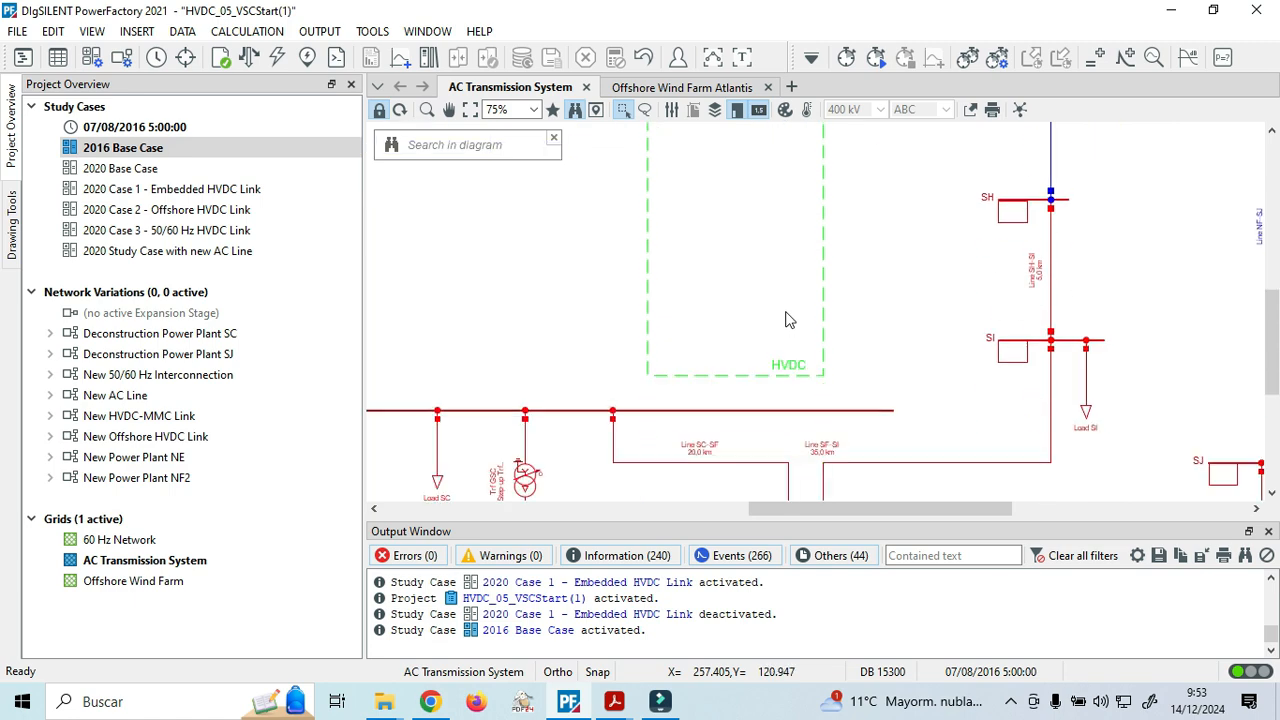
scroll(777, 337, "down", 1)
scroll(700, 340, "up", 5)
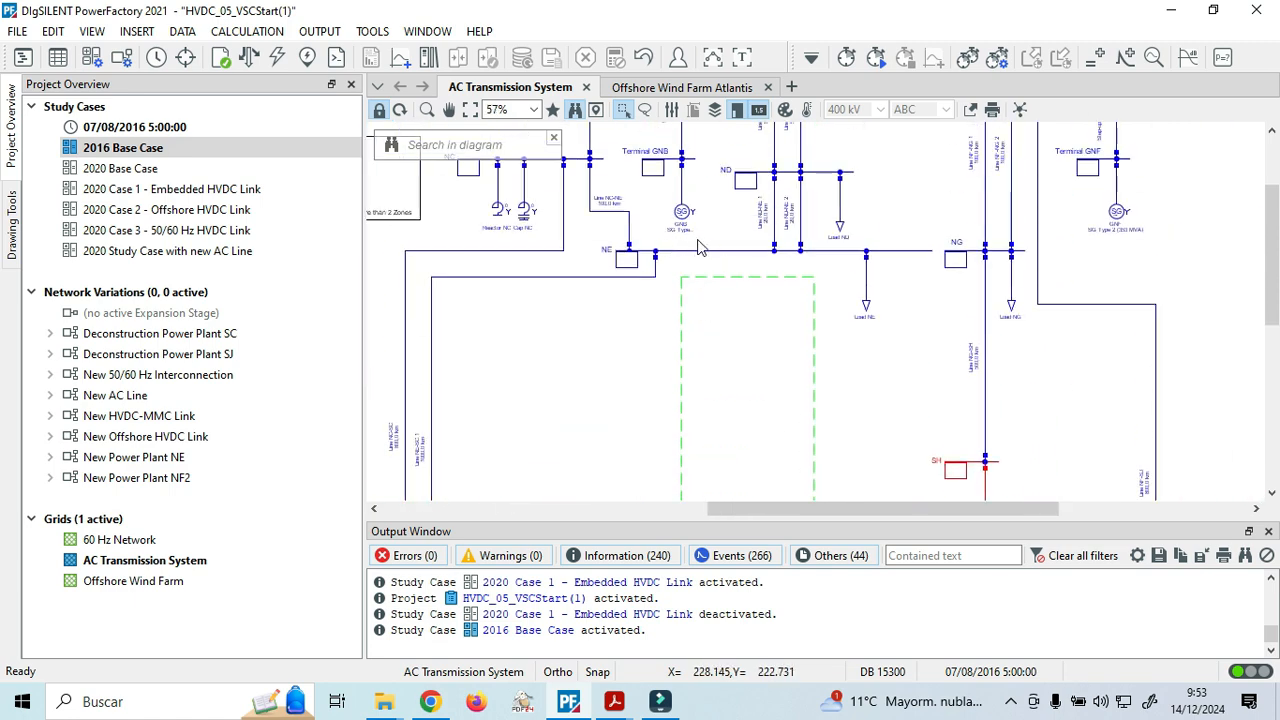
scroll(648, 275, "up", 2)
scroll(606, 240, "down", 9)
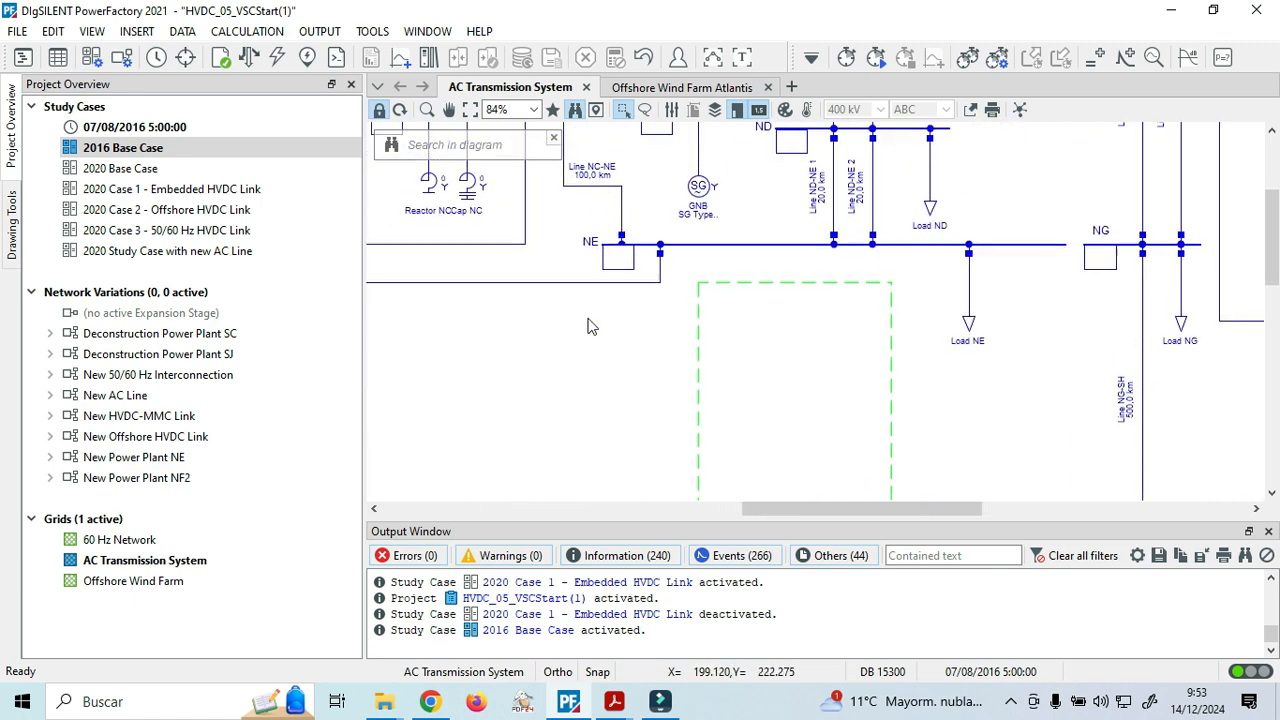
left_click_drag(813, 512, 728, 510)
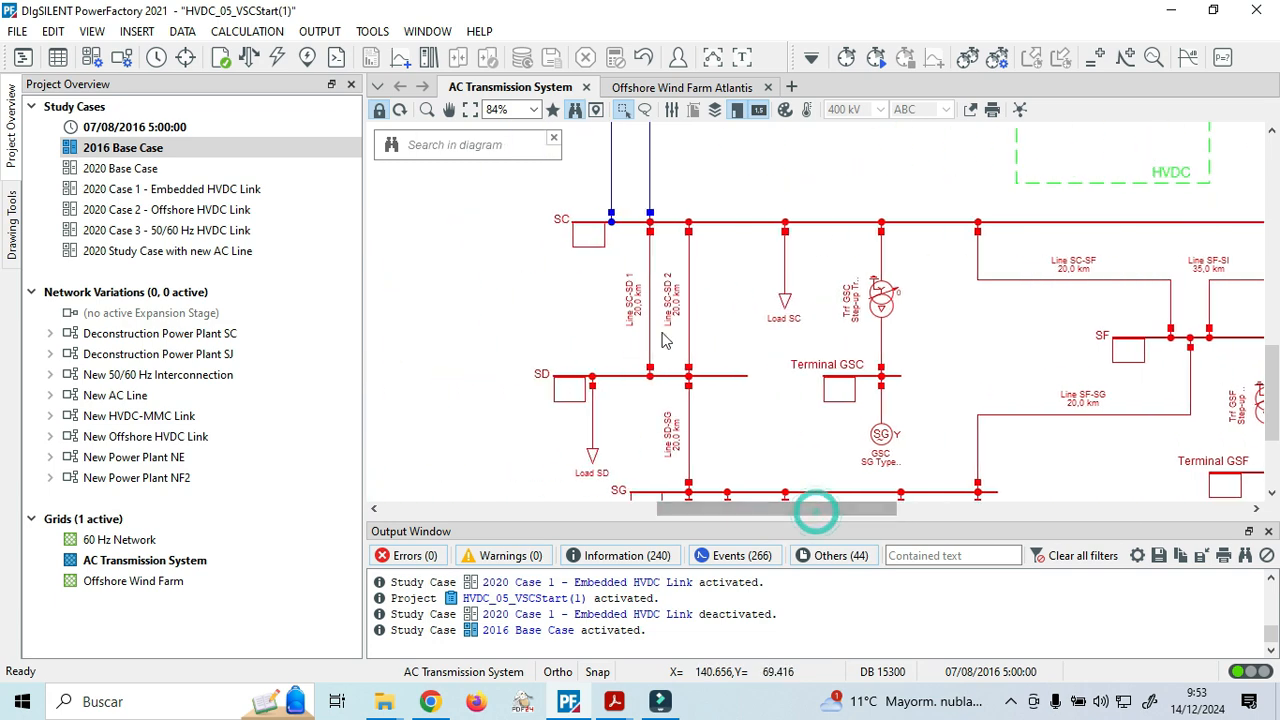
scroll(575, 243, "up", 3)
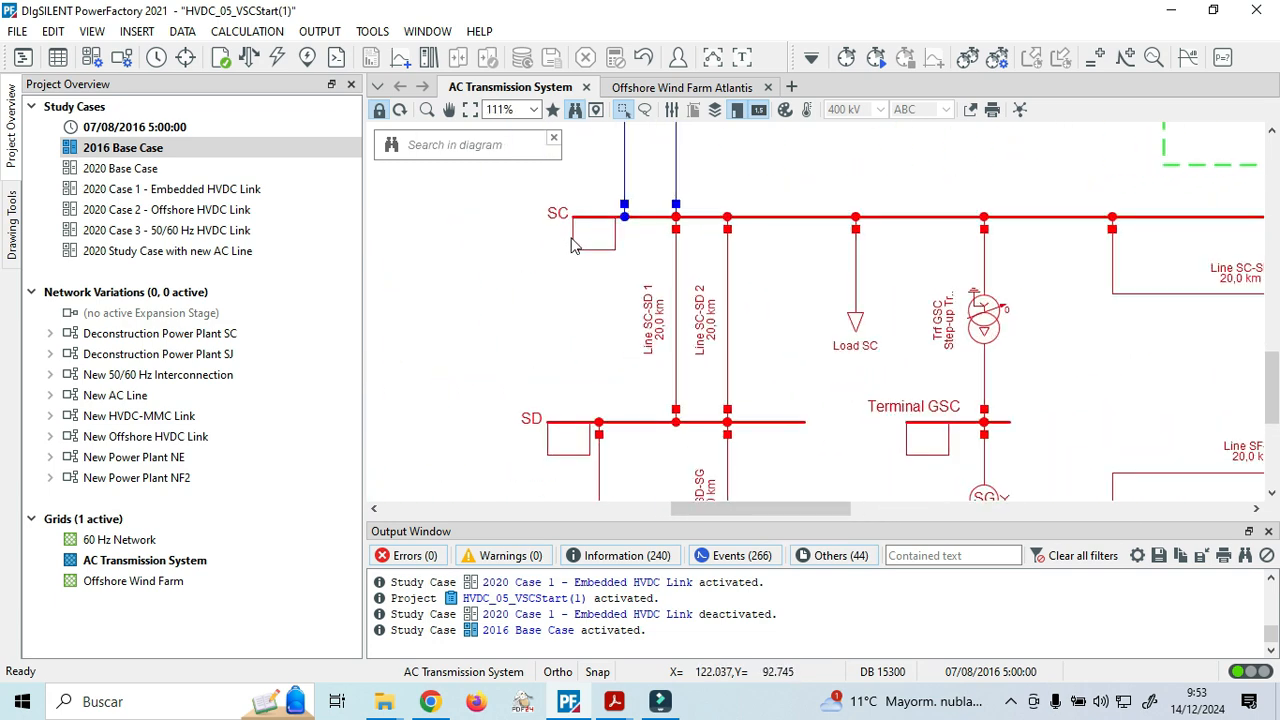
Run a balanced, positive-sequence AC load flow calculation for the 2016 Base Case.
left_click(249, 57)
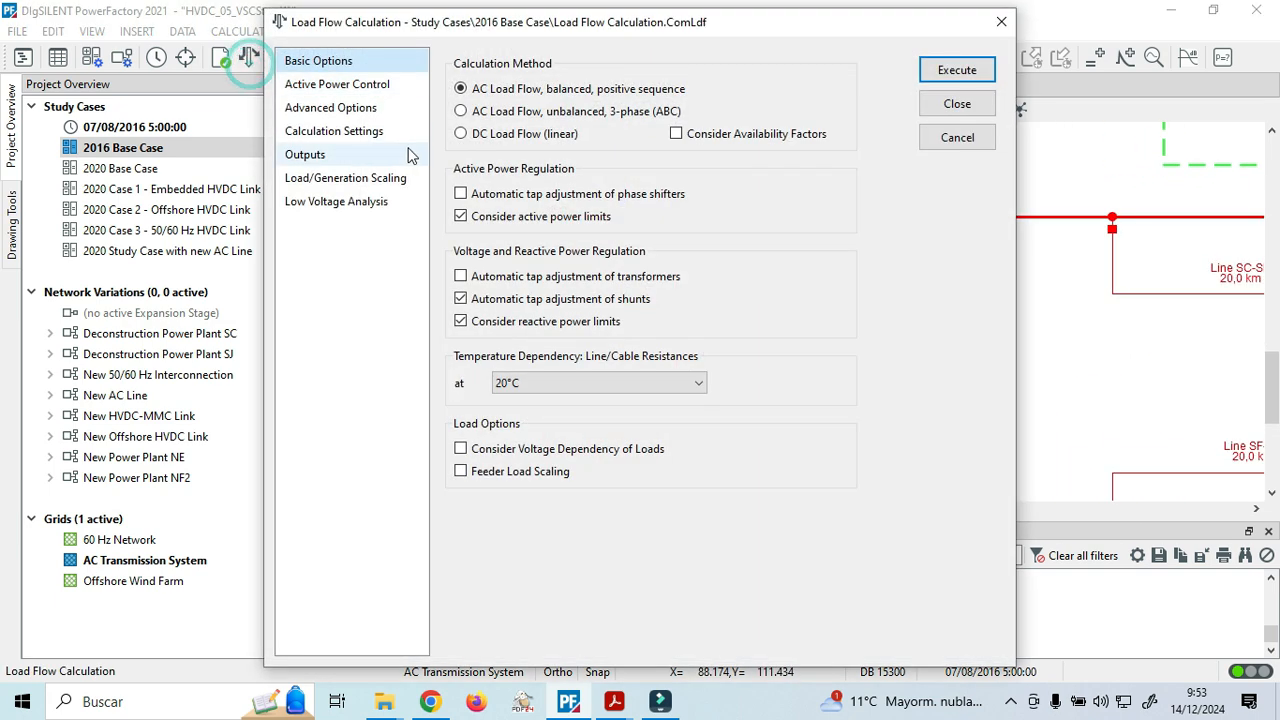
left_click(957, 70)
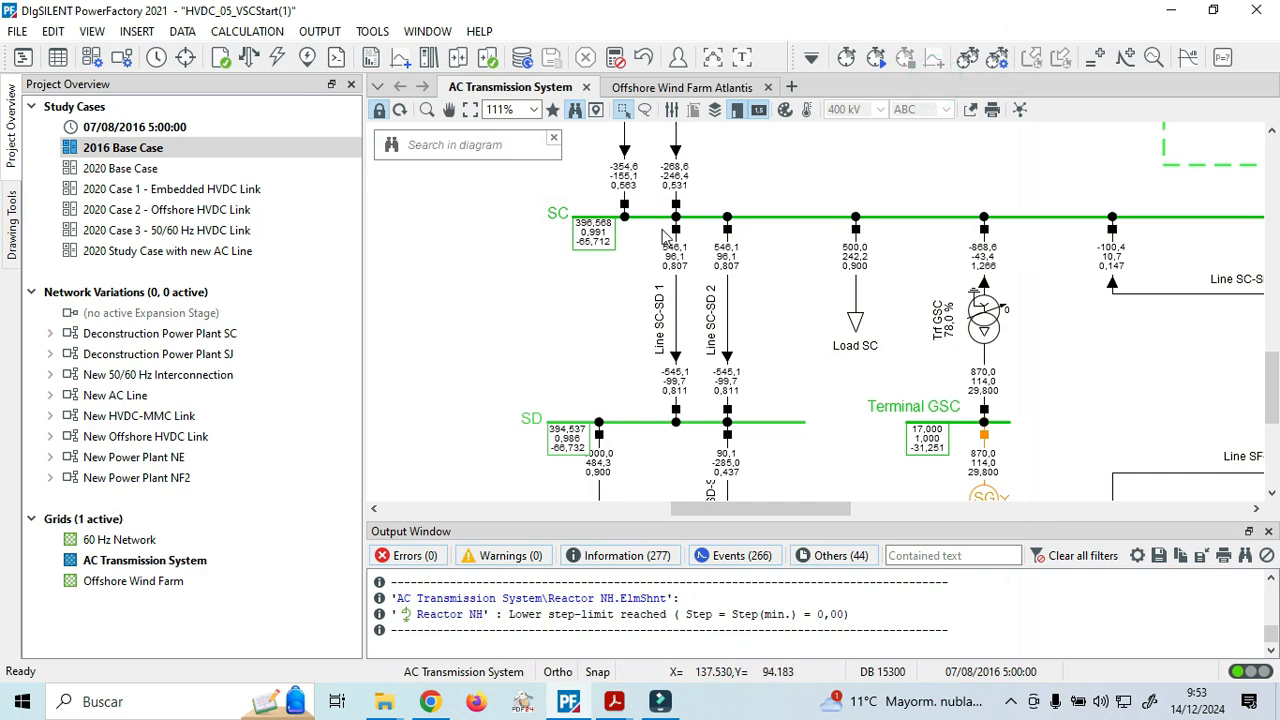
Examine the load flow results at busbars SC, SD, NC, NB and ND in the AC Transmission System diagram.
scroll(676, 270, "down", 3)
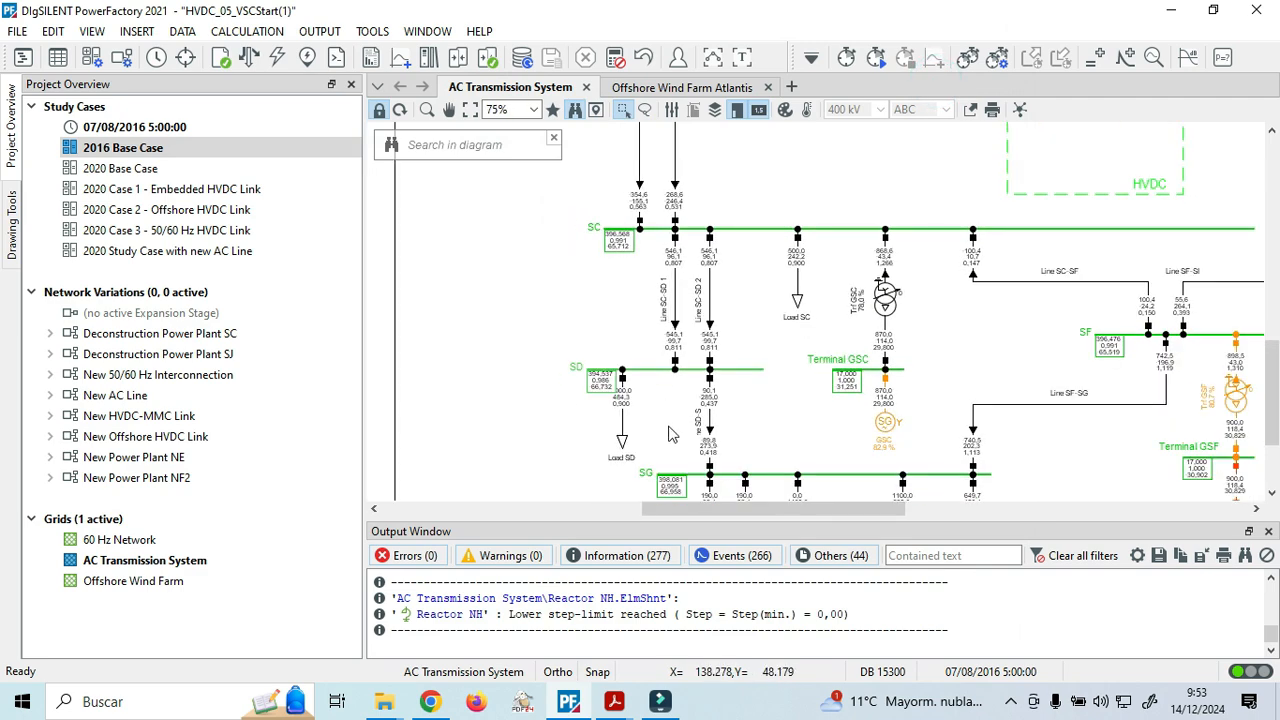
scroll(616, 430, "up", 3)
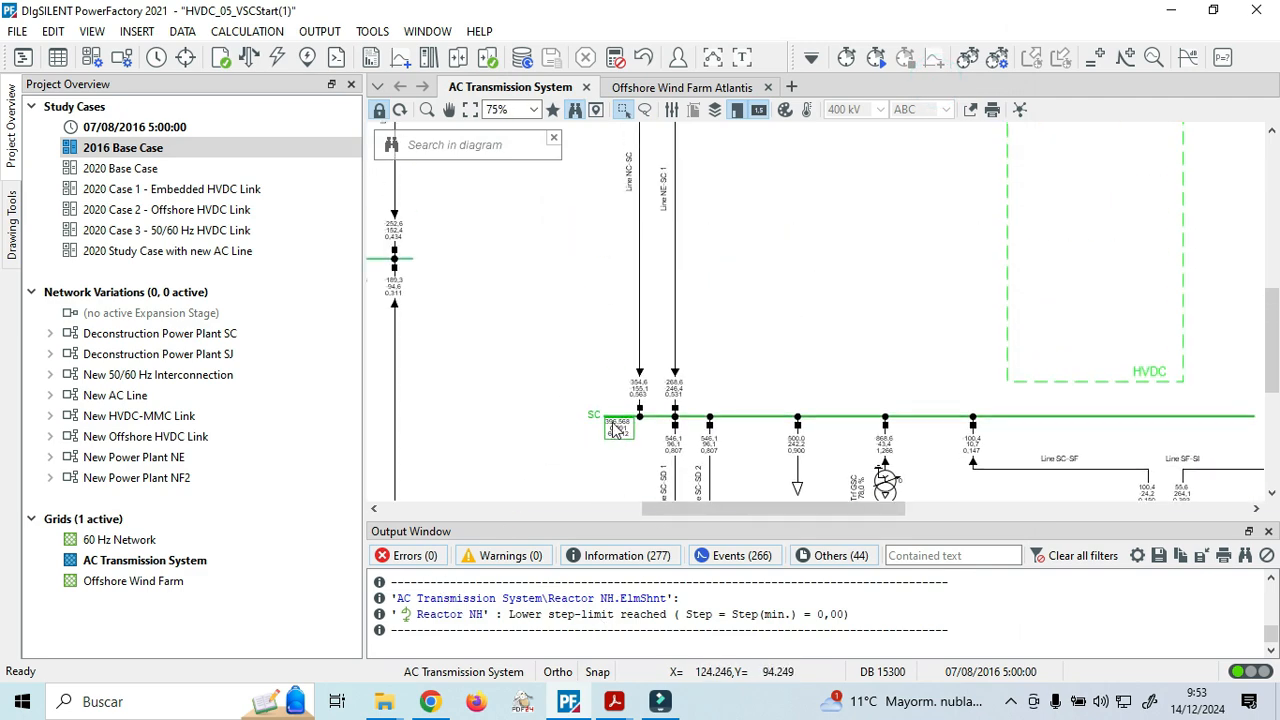
scroll(616, 430, "up", 5)
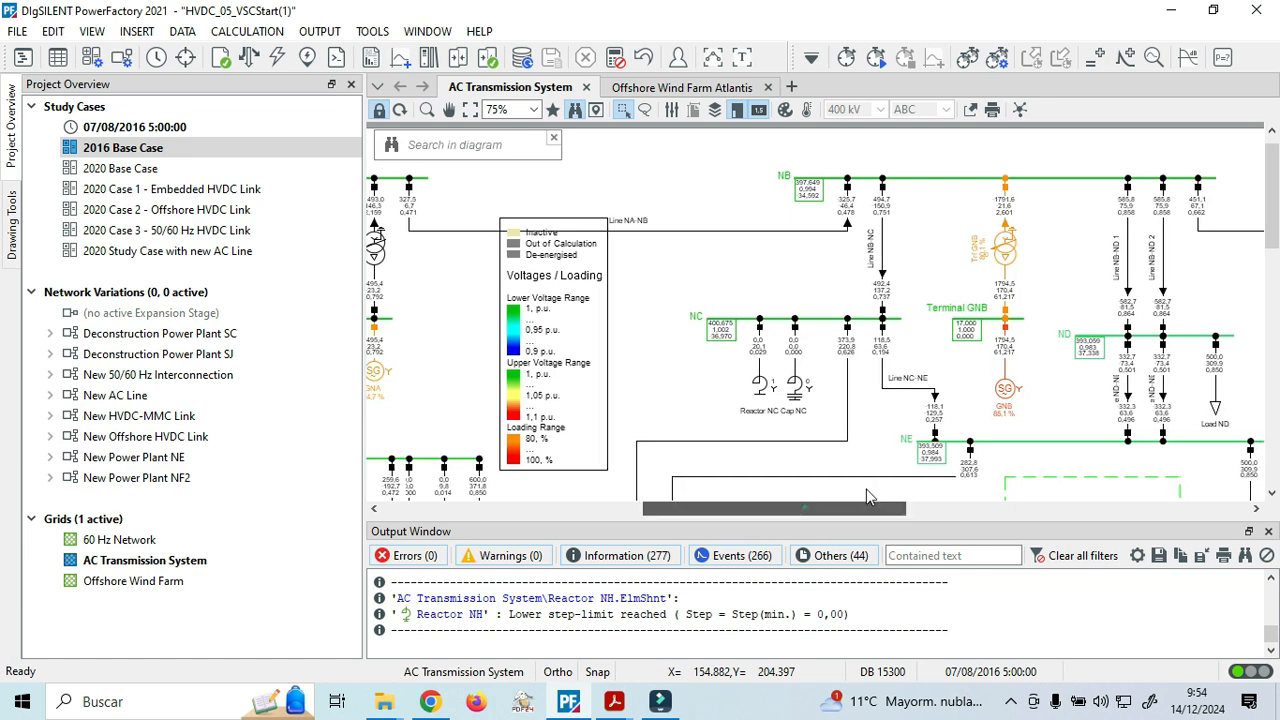
scroll(808, 506, "right", 5)
scroll(770, 453, "up", 2)
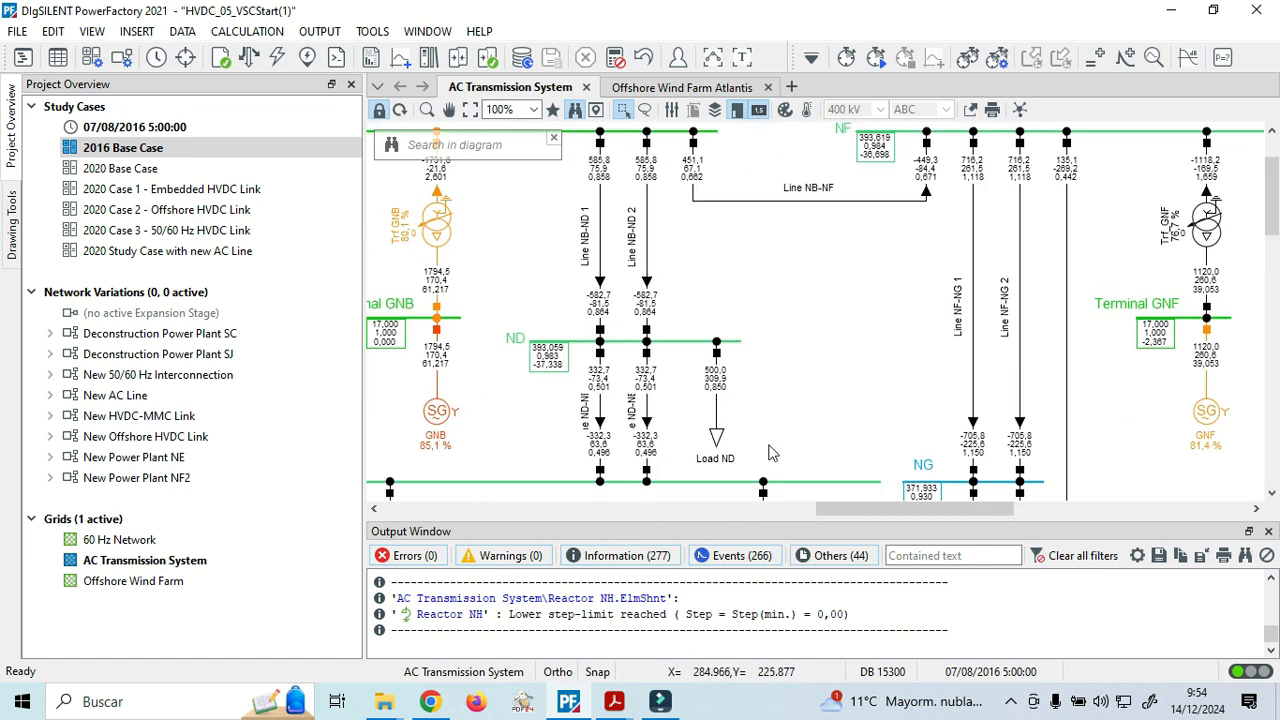
scroll(850, 508, "left", 5)
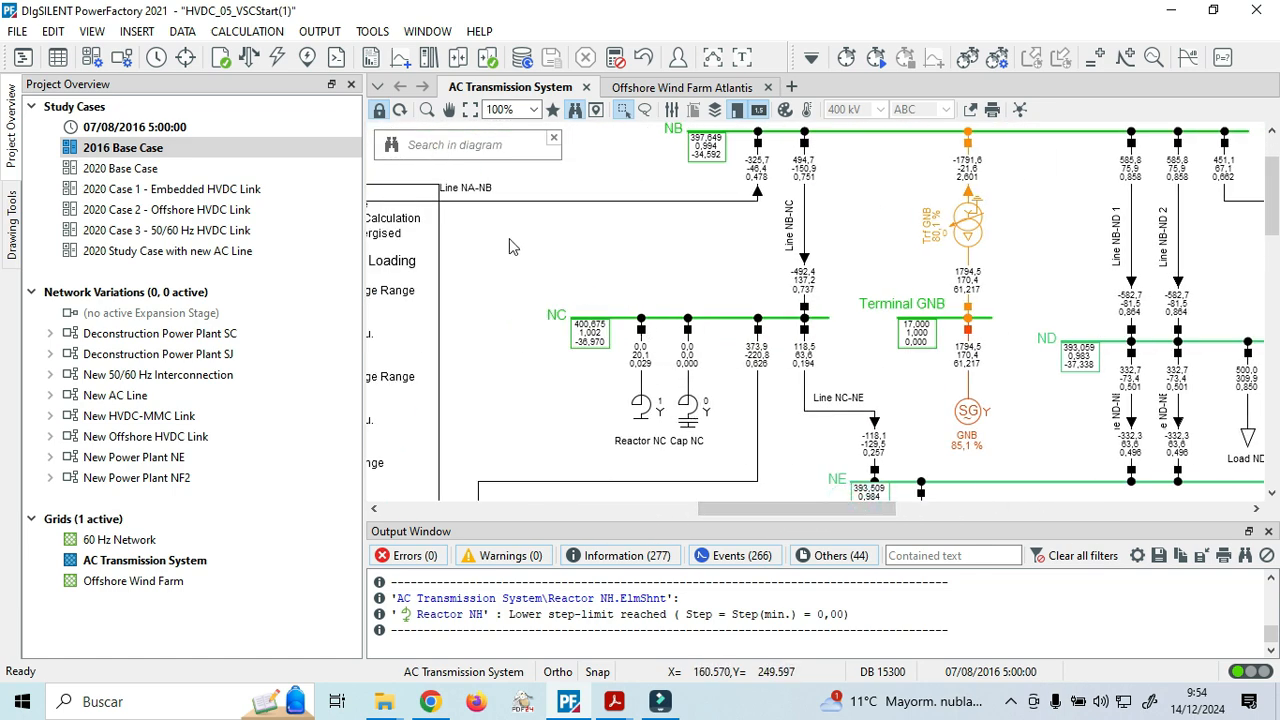
Output the Grid Summary report for the balanced load flow and enlarge the output window for reading.
left_click(370, 60)
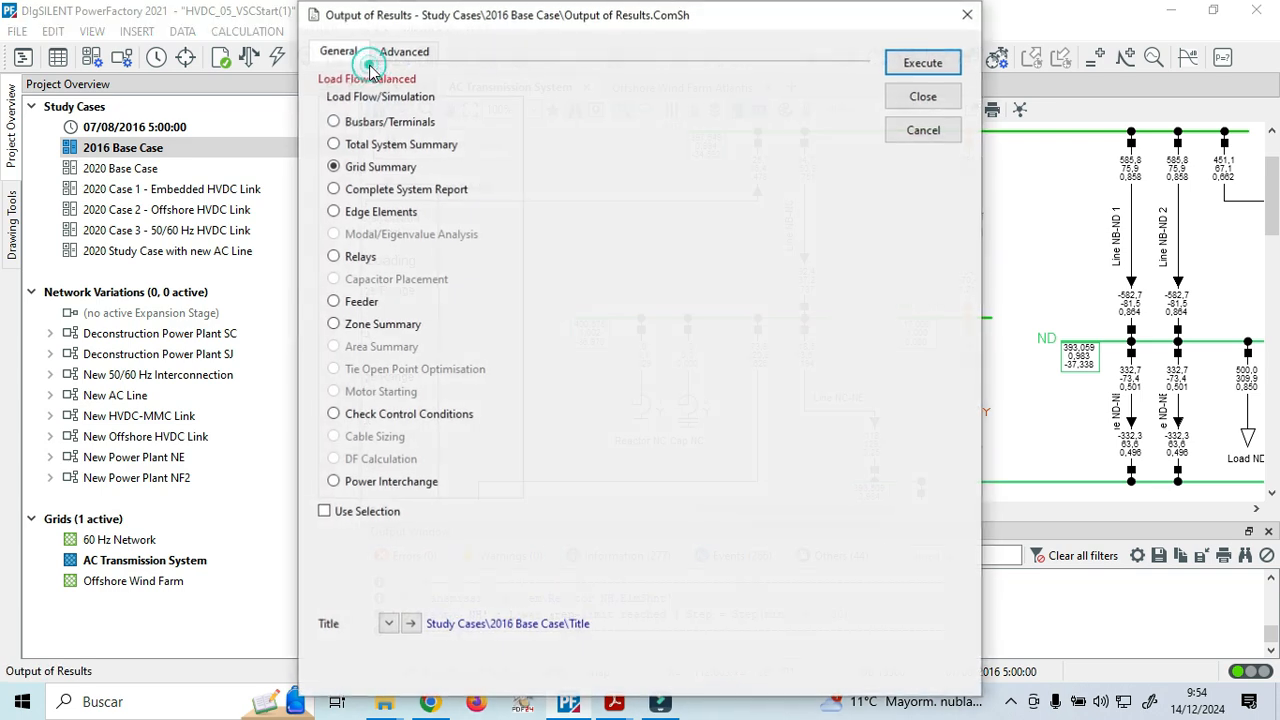
left_click(930, 64)
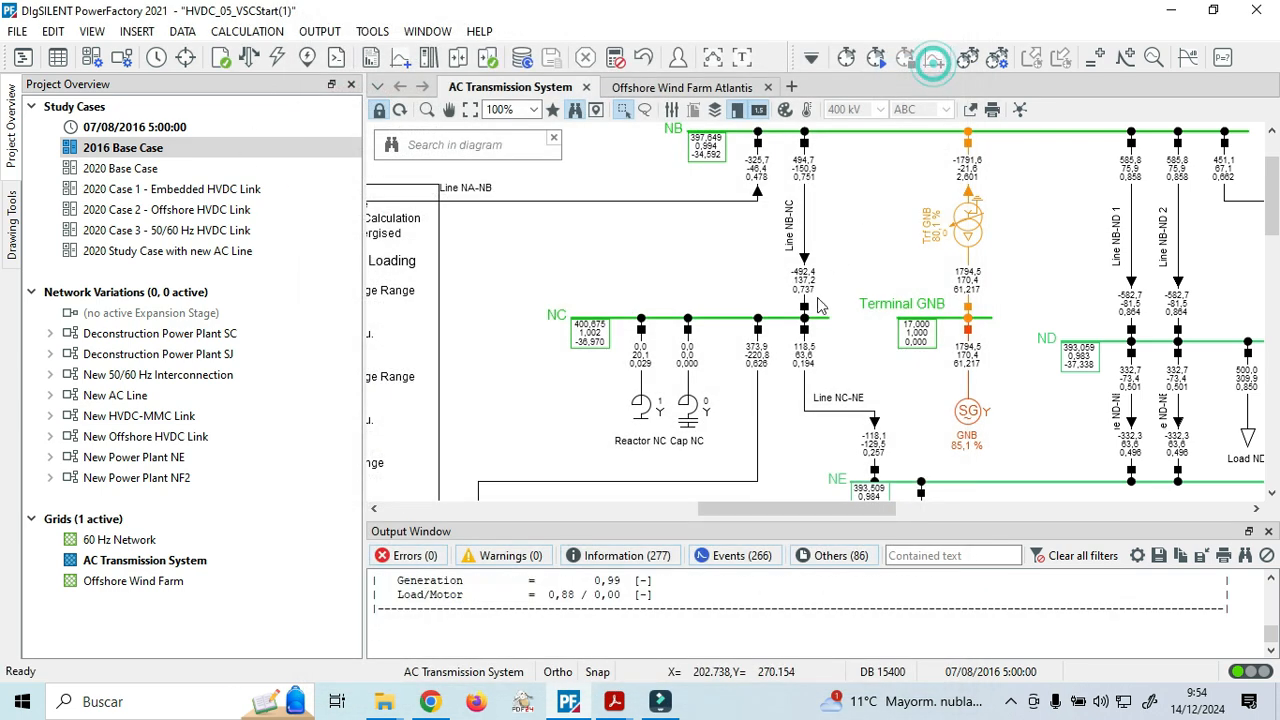
left_click(757, 512)
left_click_drag(755, 518, 755, 251)
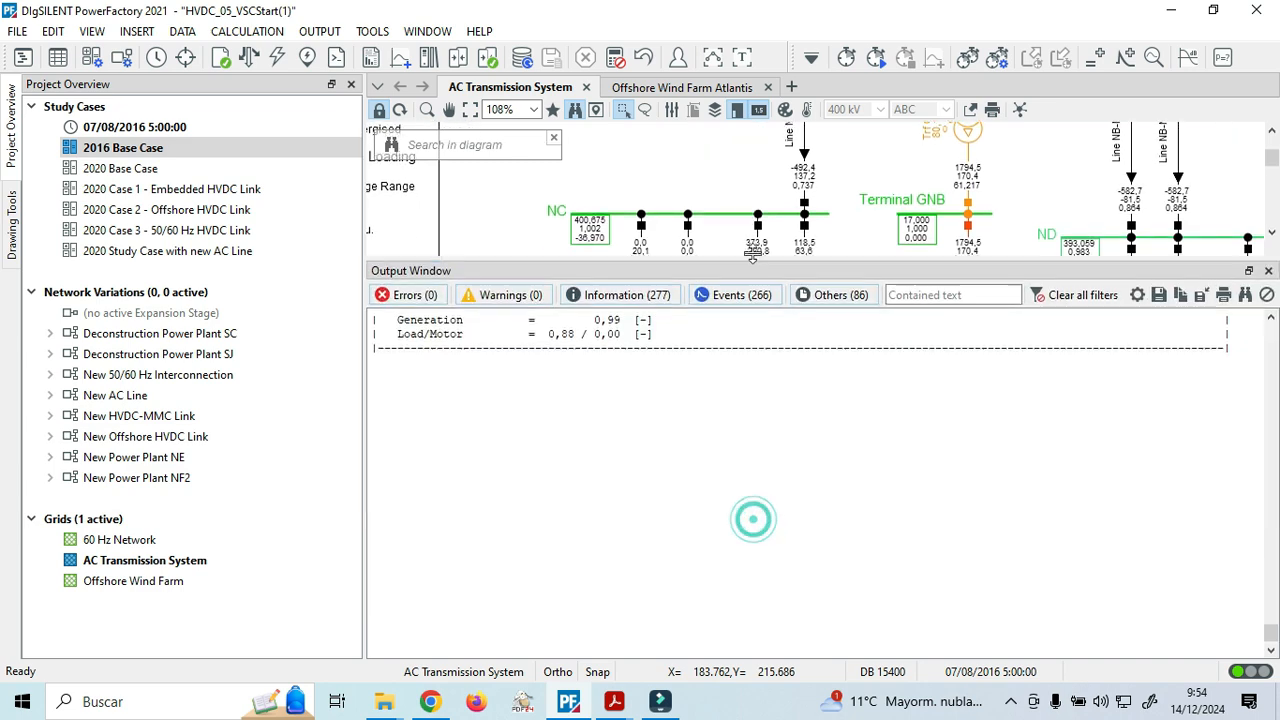
Read the grid summary's generation, load, losses, line charging, compensation, installed capacity, spinning reserve and power factor, and shrink the output window again.
scroll(645, 490, "up", 8)
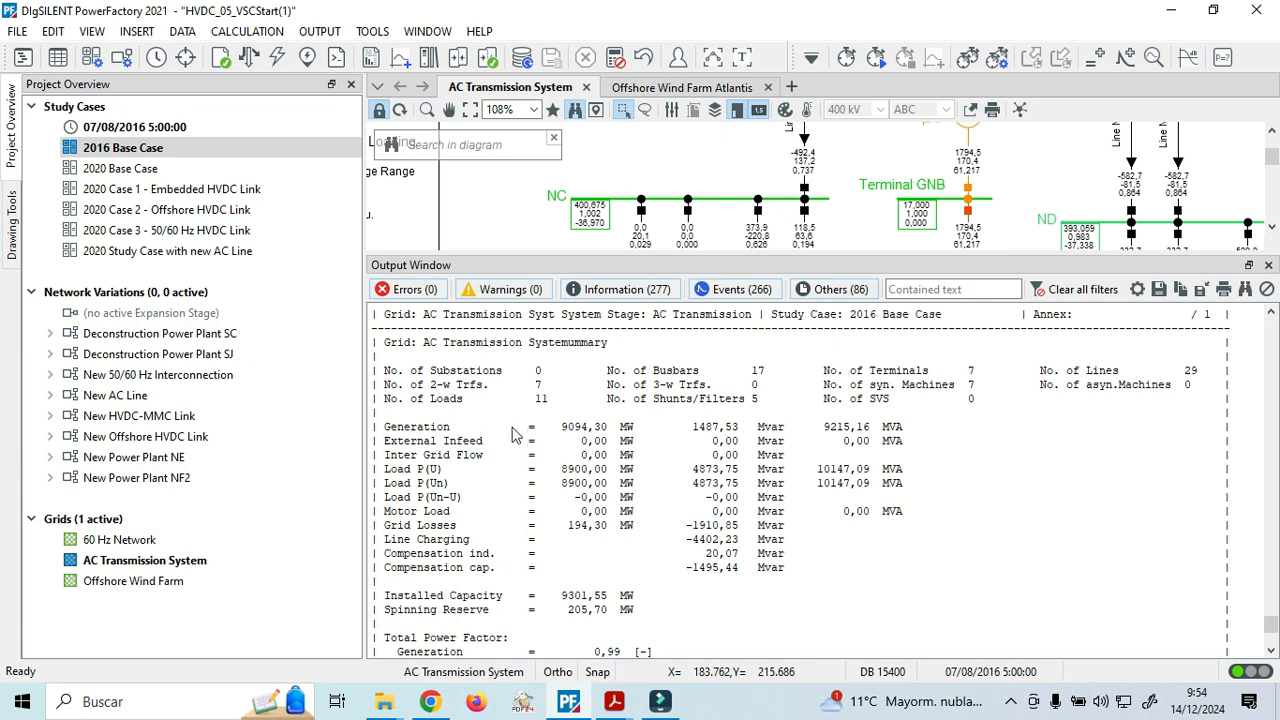
scroll(597, 472, "up", 1)
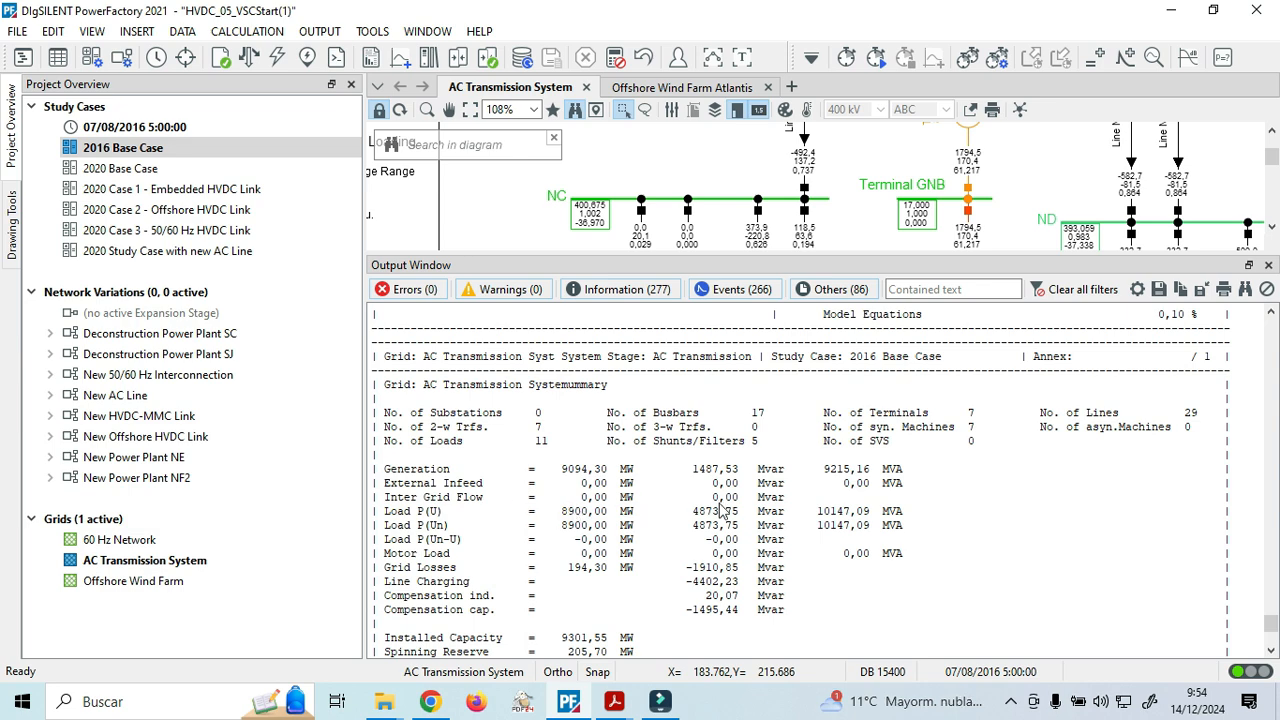
scroll(680, 523, "down", 1)
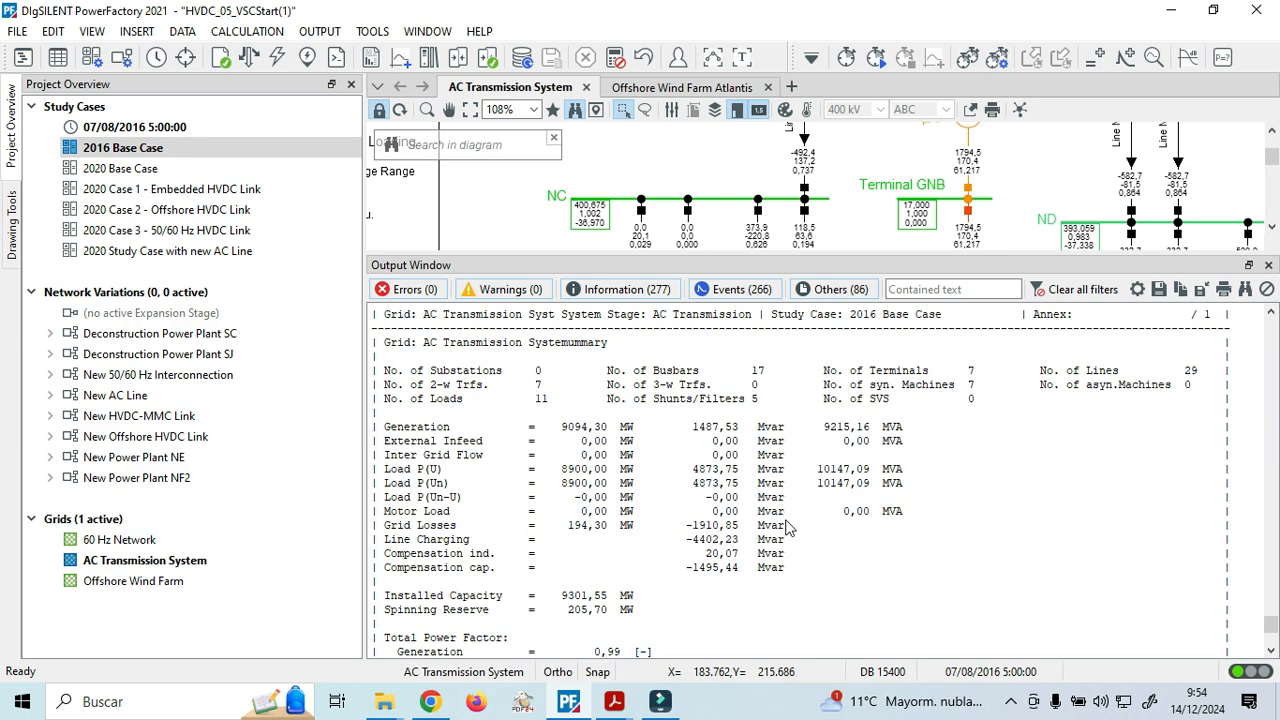
scroll(787, 527, "down", 2)
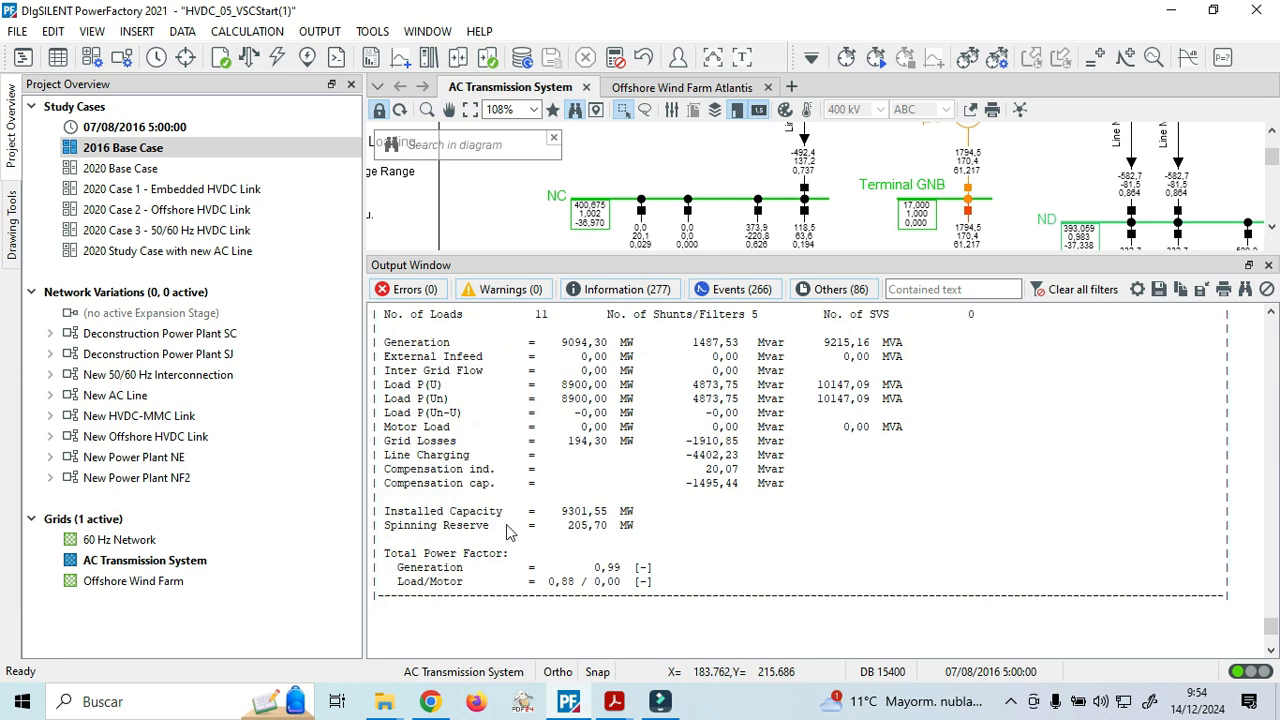
scroll(507, 532, "up", 1, "ctrl")
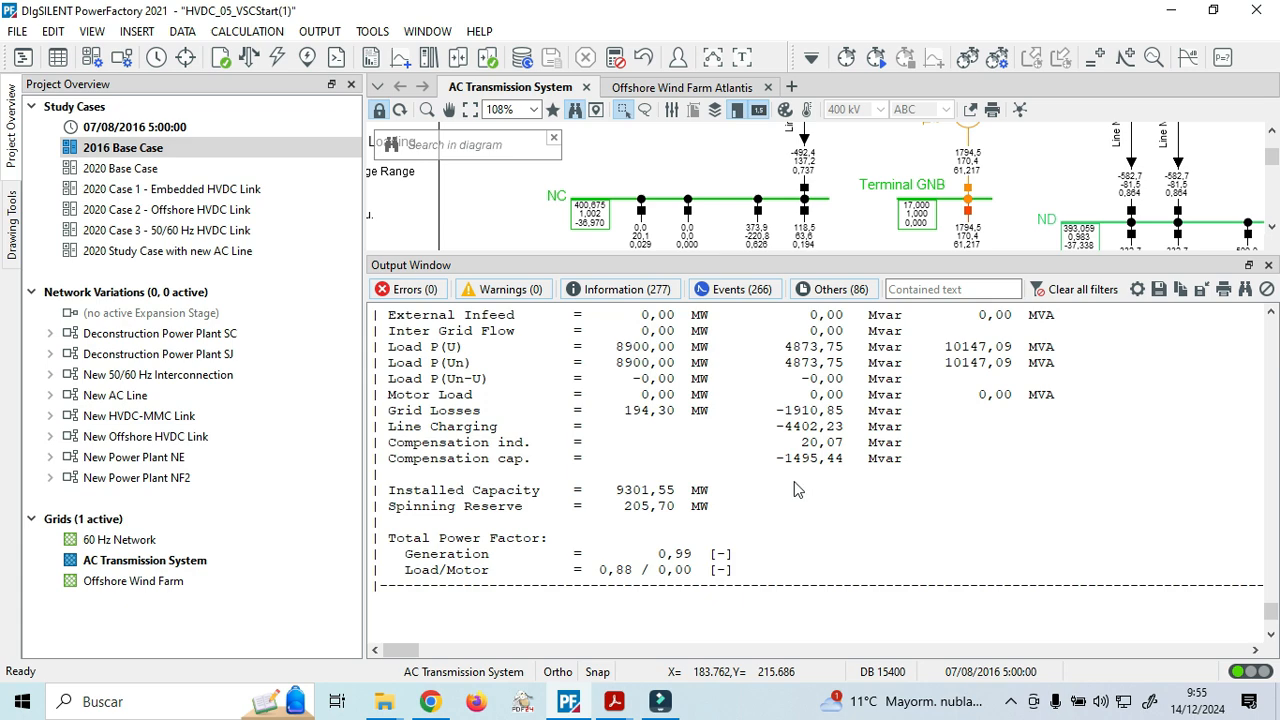
scroll(795, 489, "down", 1)
scroll(798, 488, "up", 2)
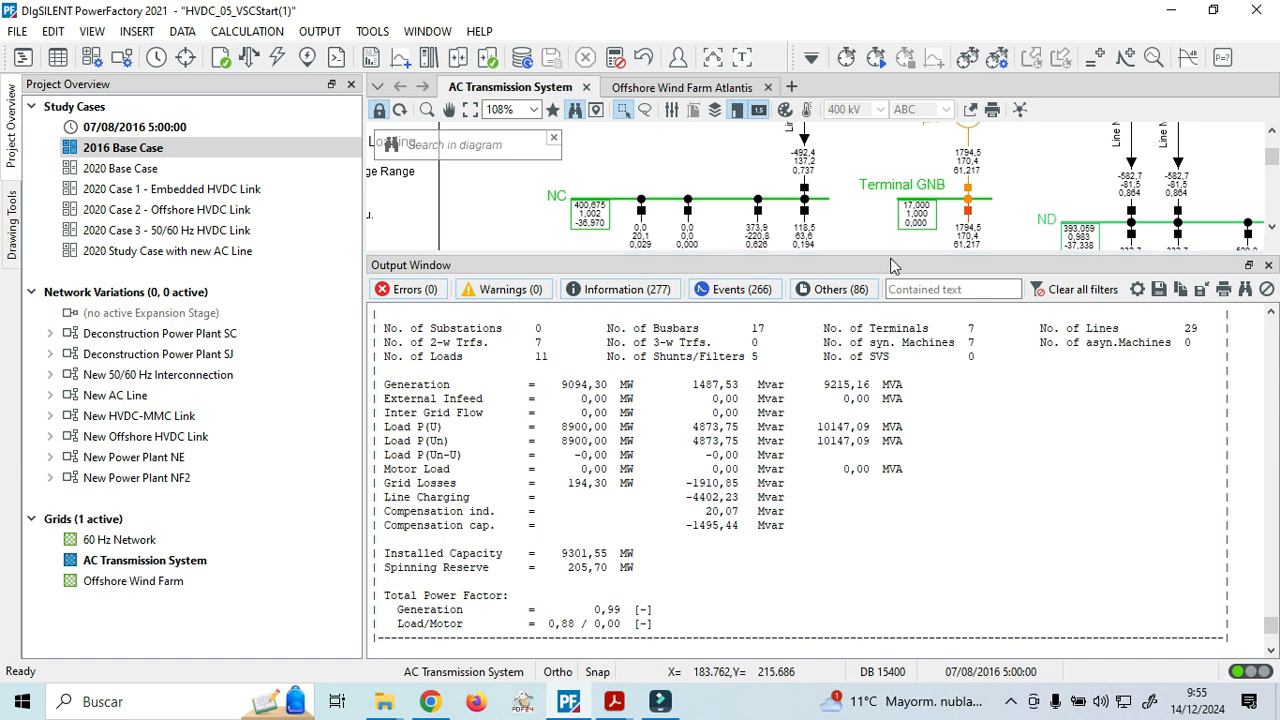
left_click_drag(893, 265, 922, 532)
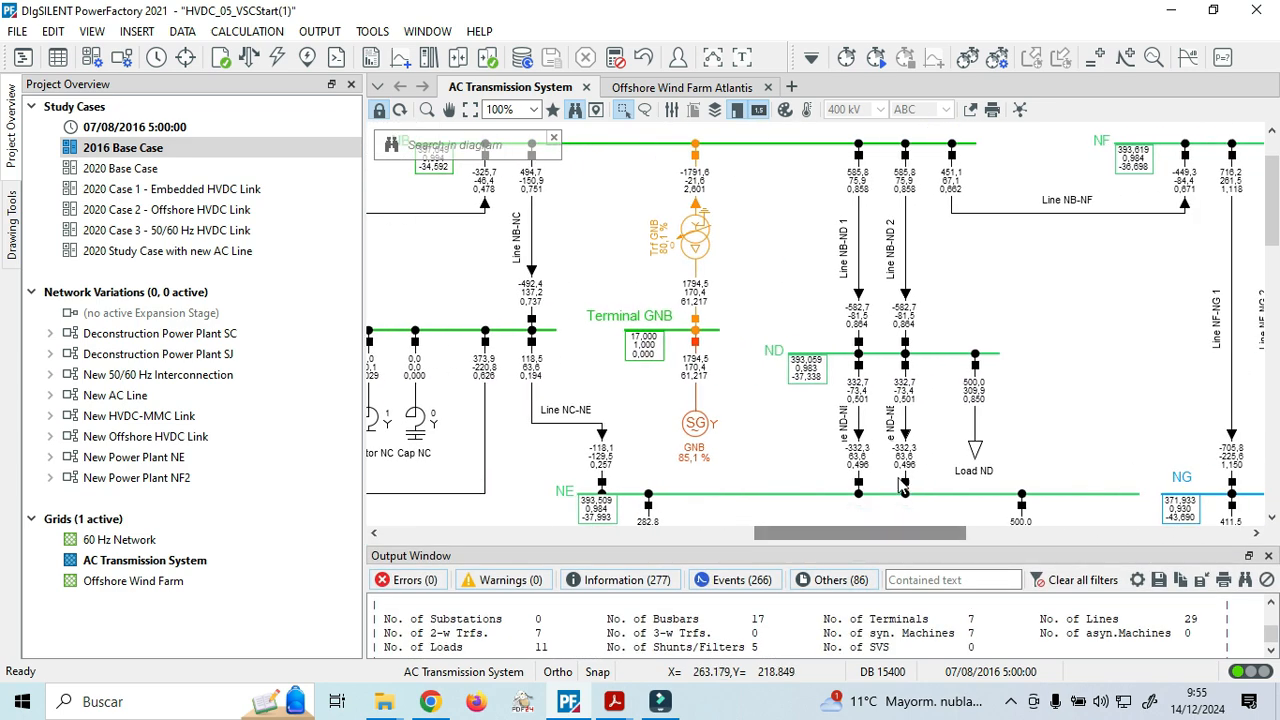
Examine the HVDC area between busbars NE and SC and the lines running alongside it.
scroll(884, 464, "down", 5)
scroll(882, 462, "down", 1)
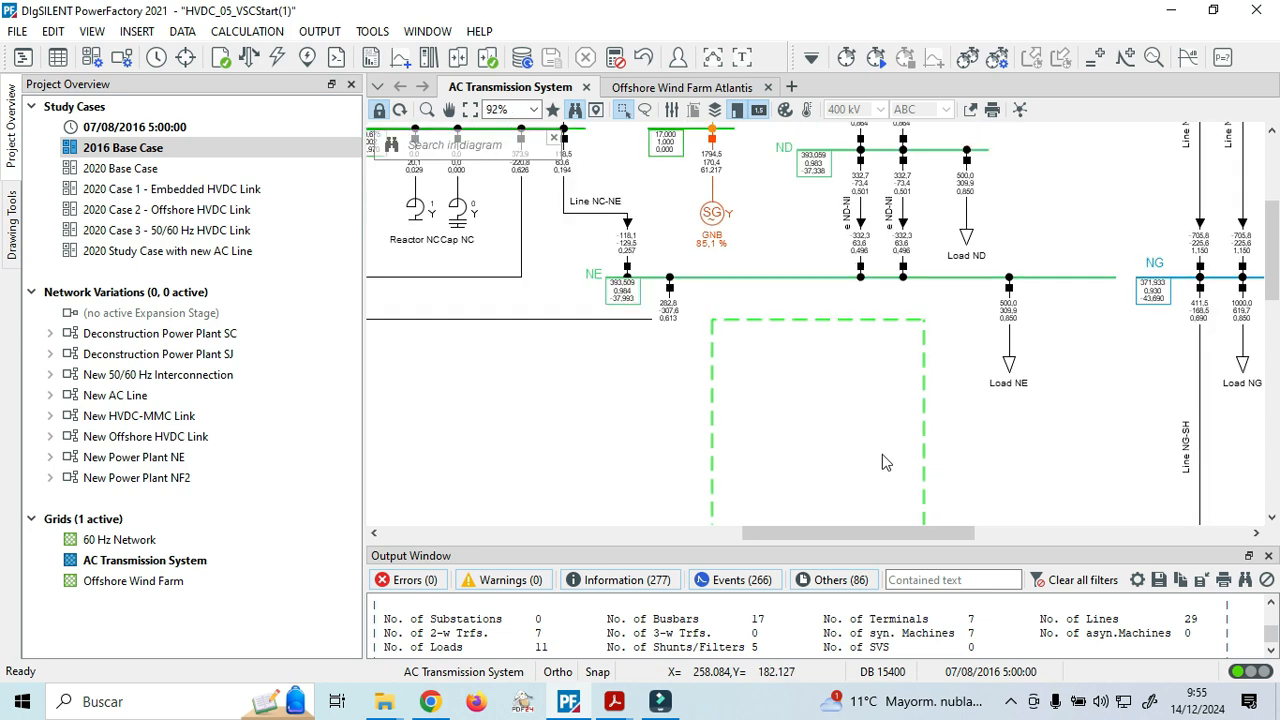
scroll(882, 460, "down", 2)
scroll(882, 455, "down", 4)
scroll(881, 448, "down", 1)
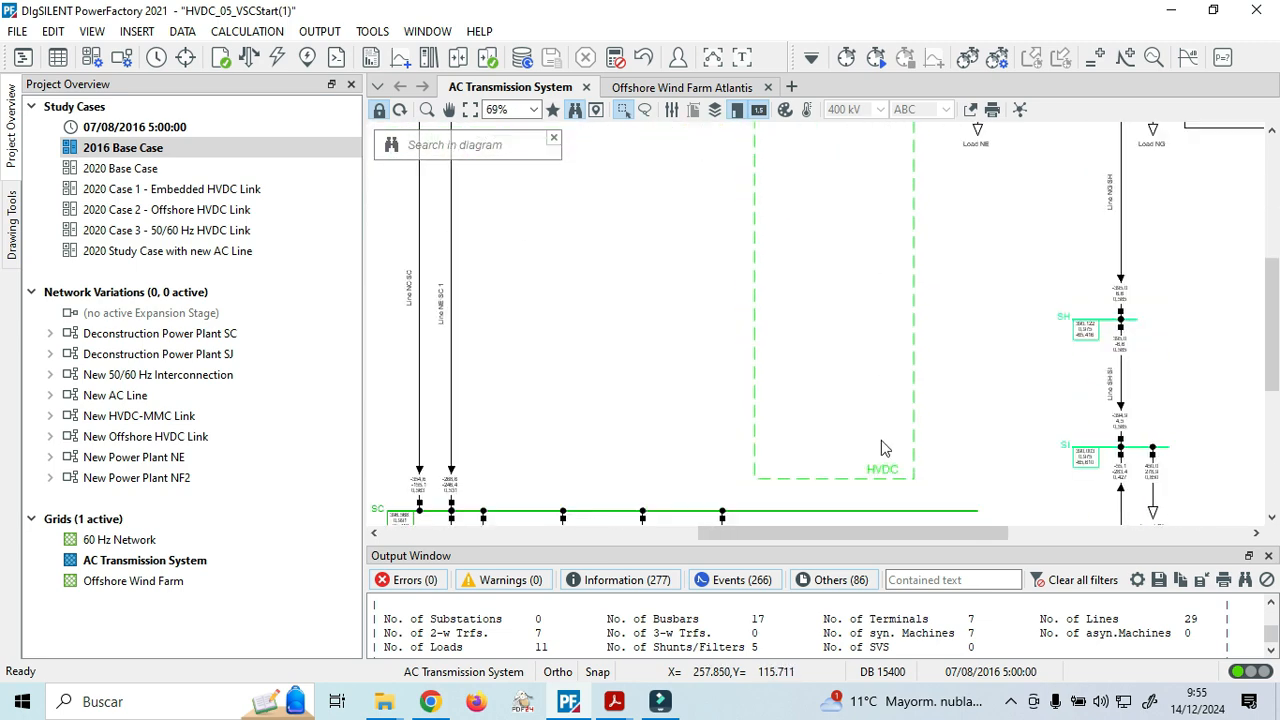
scroll(881, 448, "down", 1)
scroll(877, 414, "up", 3)
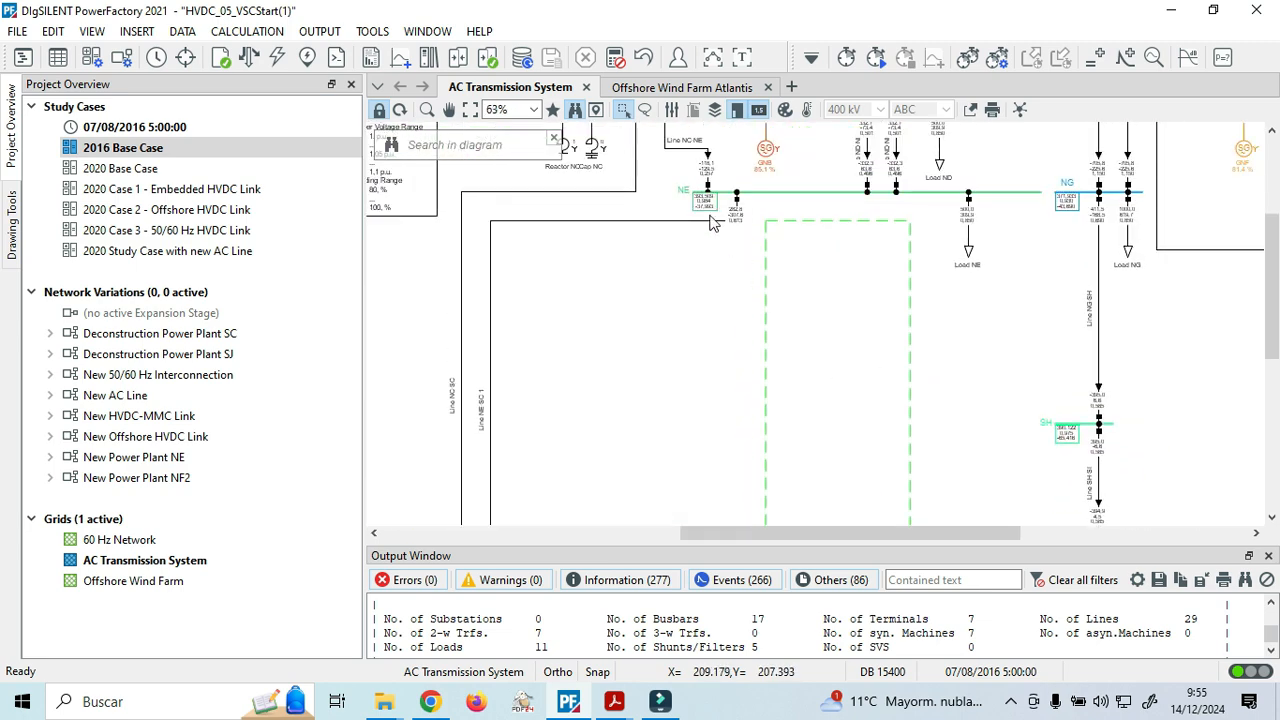
scroll(686, 206, "down", 3)
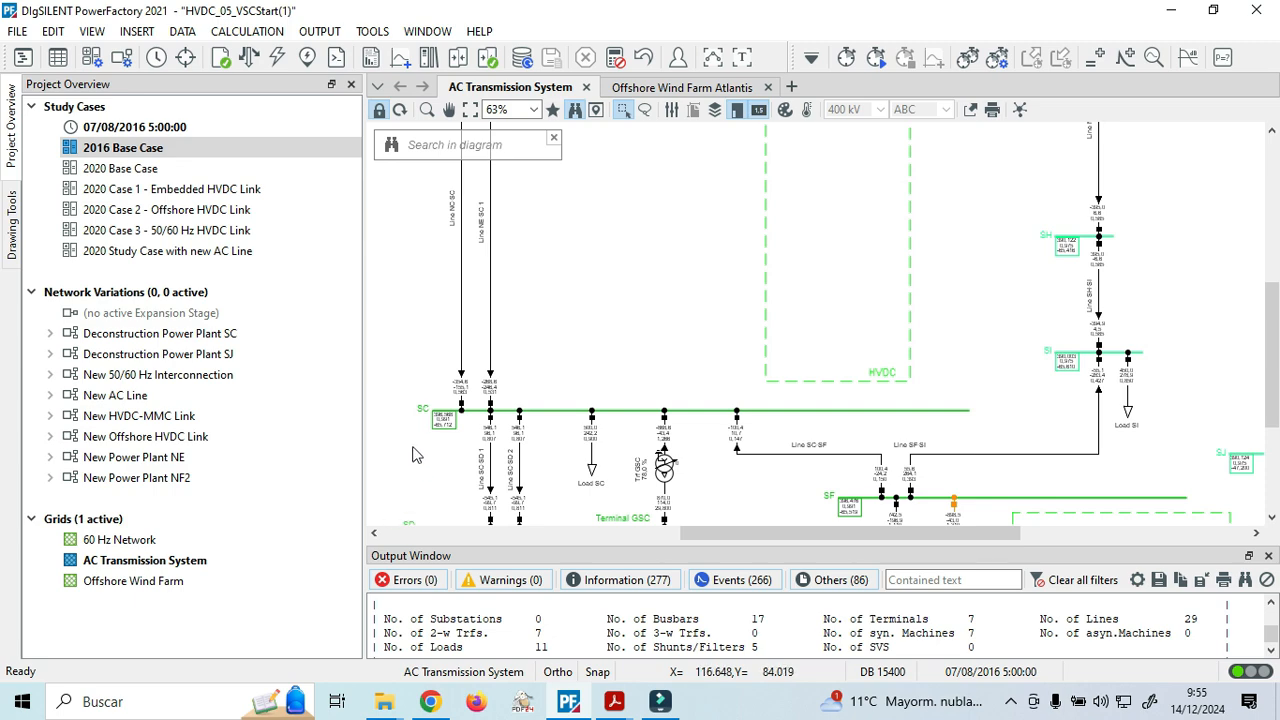
scroll(716, 392, "up", 2)
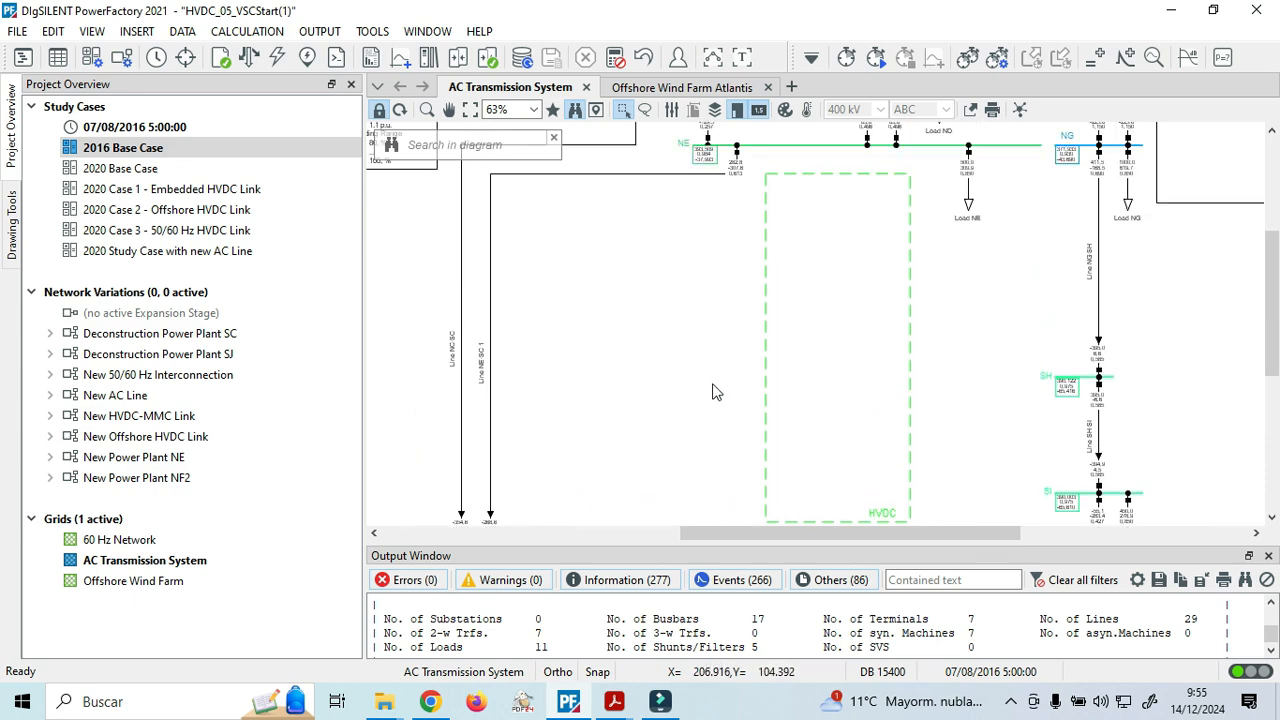
Select Line NE-SC 1 and read its active power, reactive power and current at busbar NE.
scroll(650, 381, "up", 4)
left_click(675, 360)
scroll(679, 381, "down", 3)
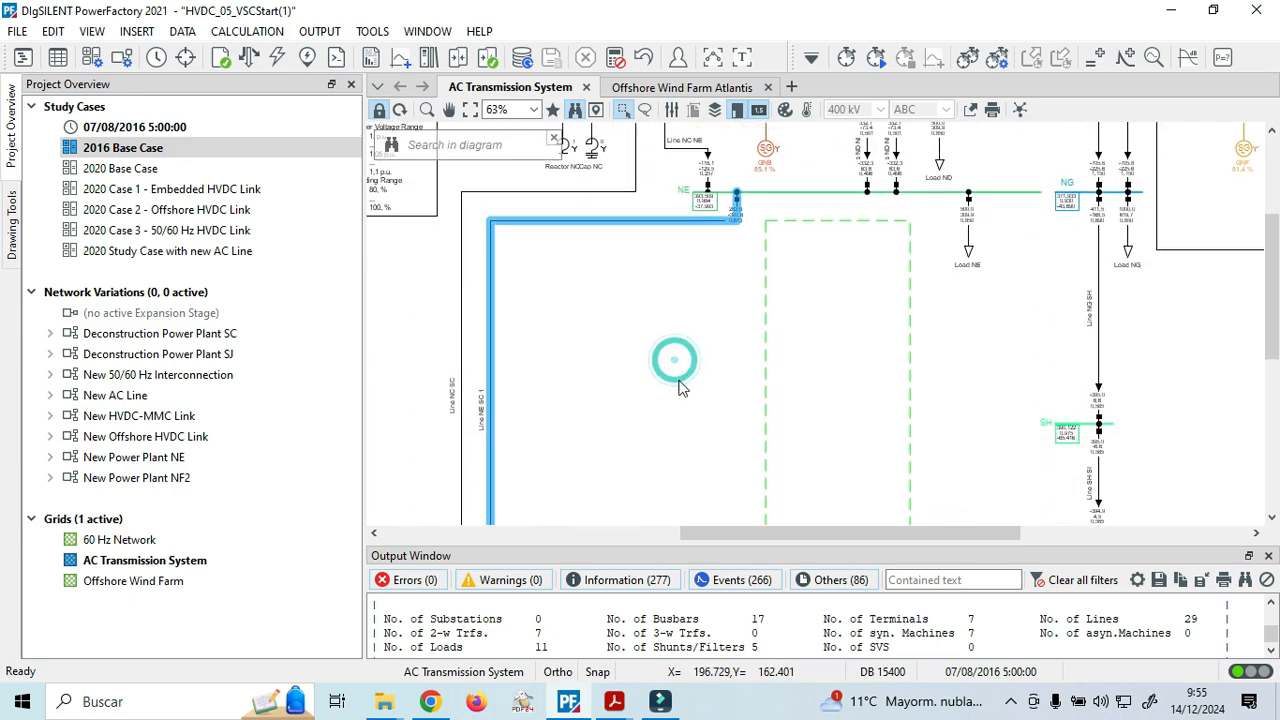
scroll(679, 390, "down", 3)
scroll(535, 362, "up", 4)
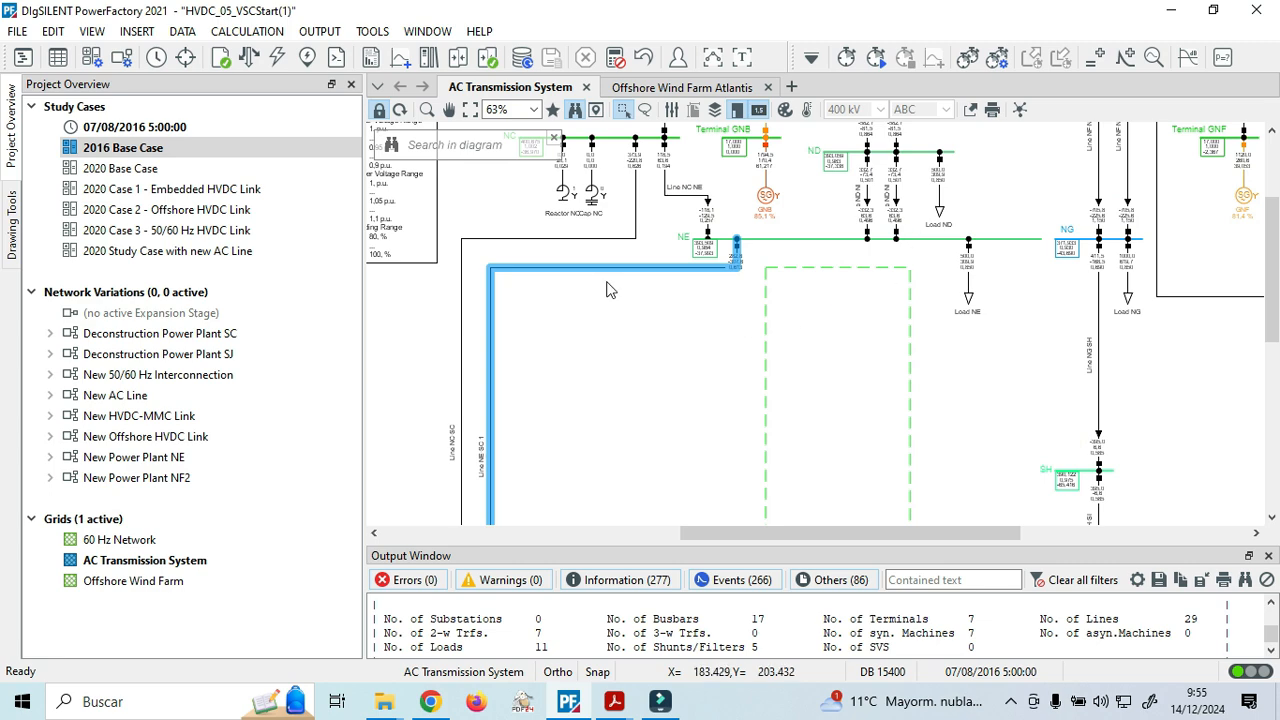
scroll(712, 299, "up", 3)
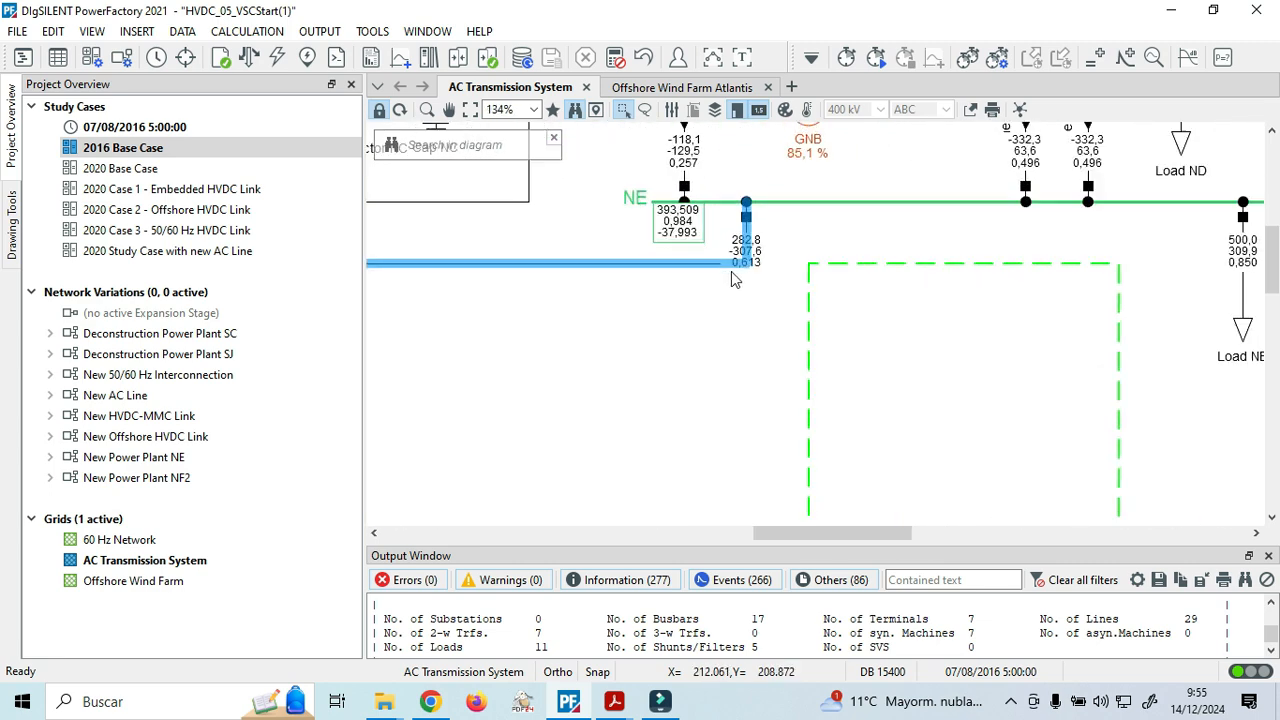
scroll(731, 271, "up", 2)
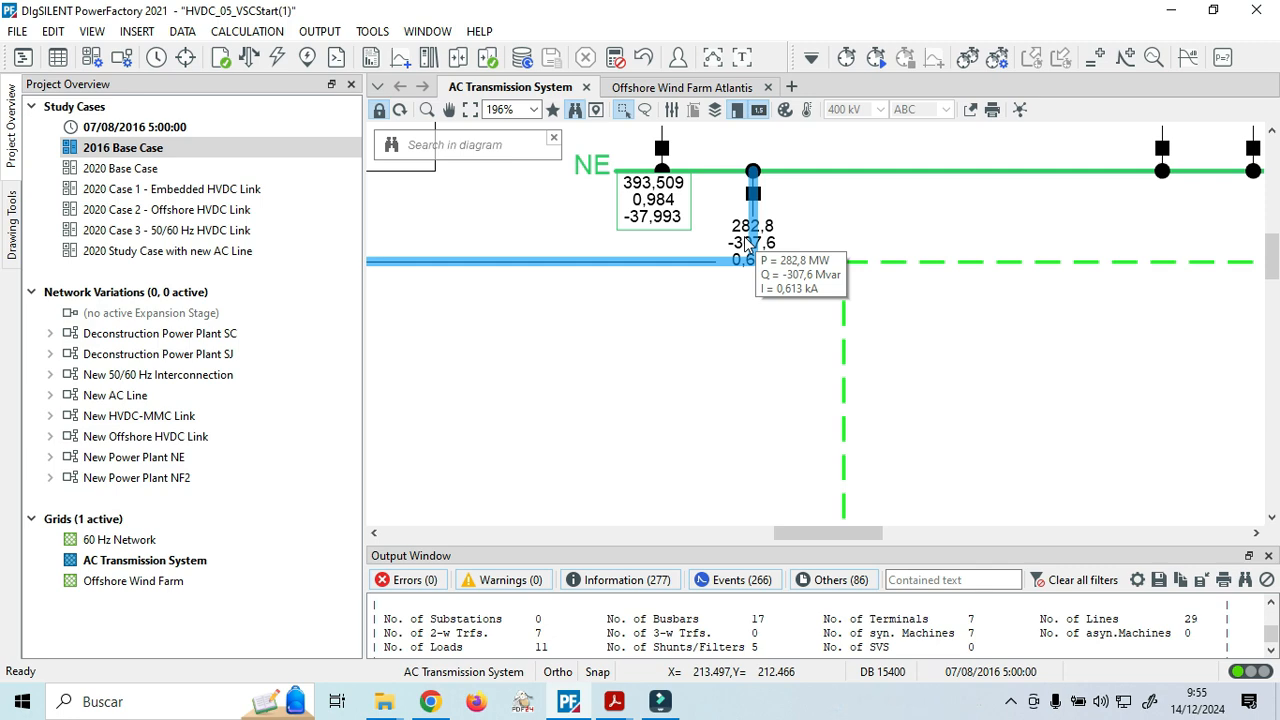
scroll(743, 331, "down", 4)
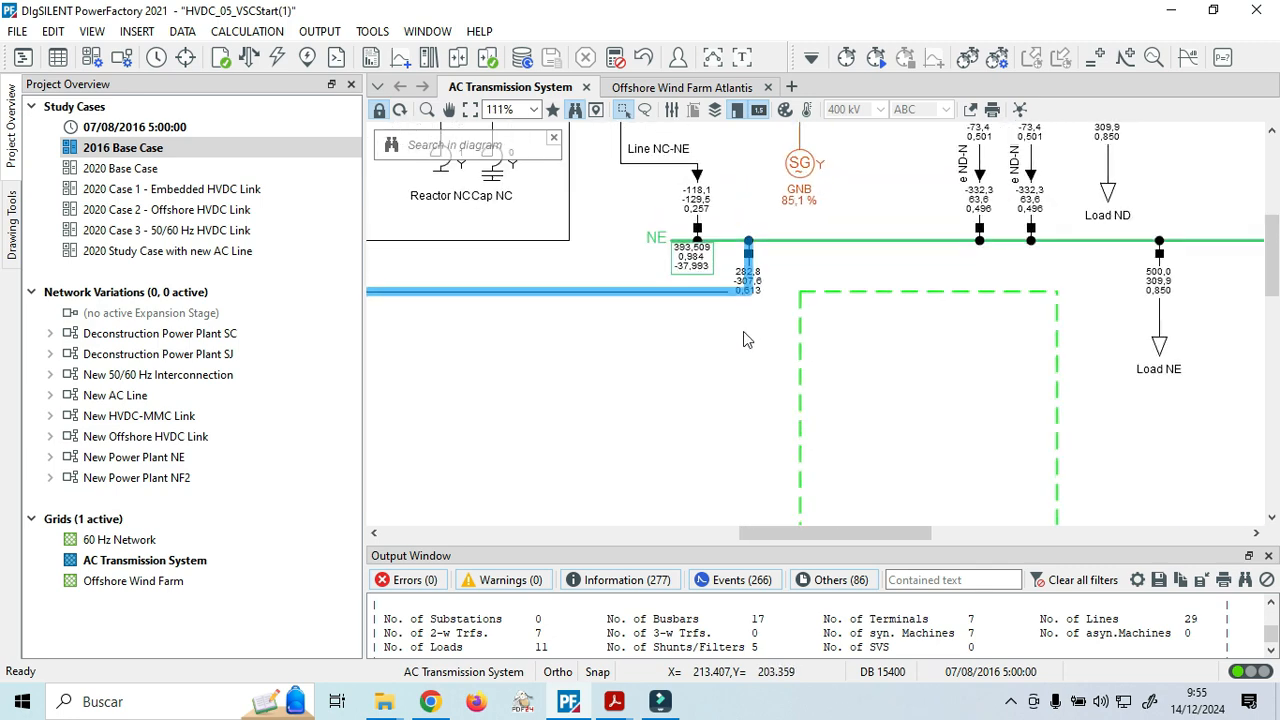
Read the active power, reactive power and current of Line NE-SC 1 at busbar SC.
left_click_drag(800, 538, 665, 527)
scroll(893, 434, "down", 4)
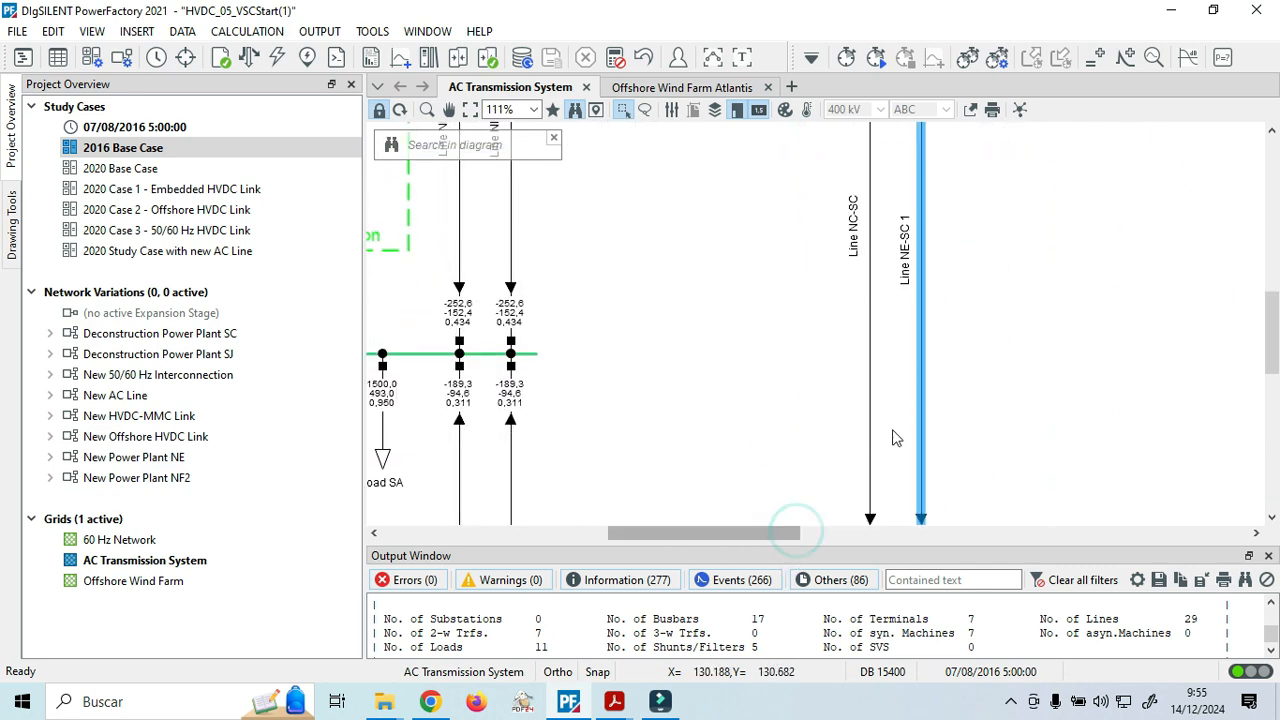
mouse_move(932, 264)
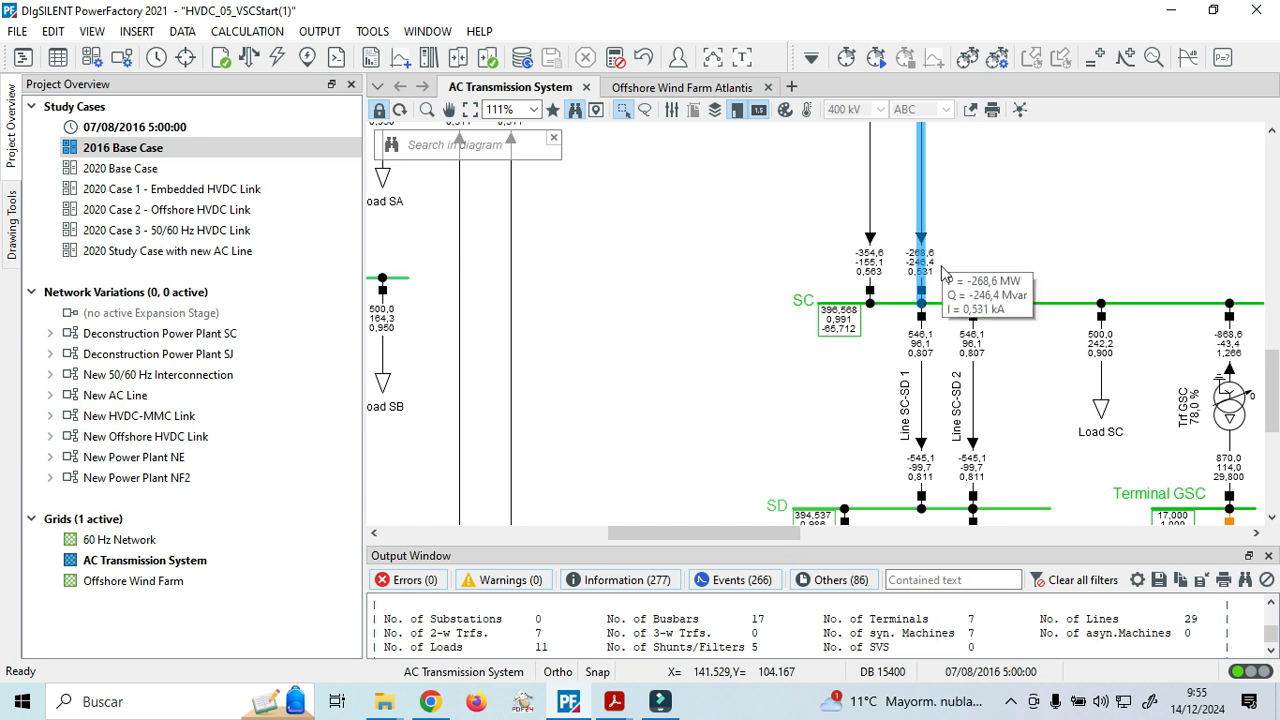
Compare the voltage results of busbars NE and SC at the two ends of Line NE-SC 1.
scroll(941, 272, "up", 4)
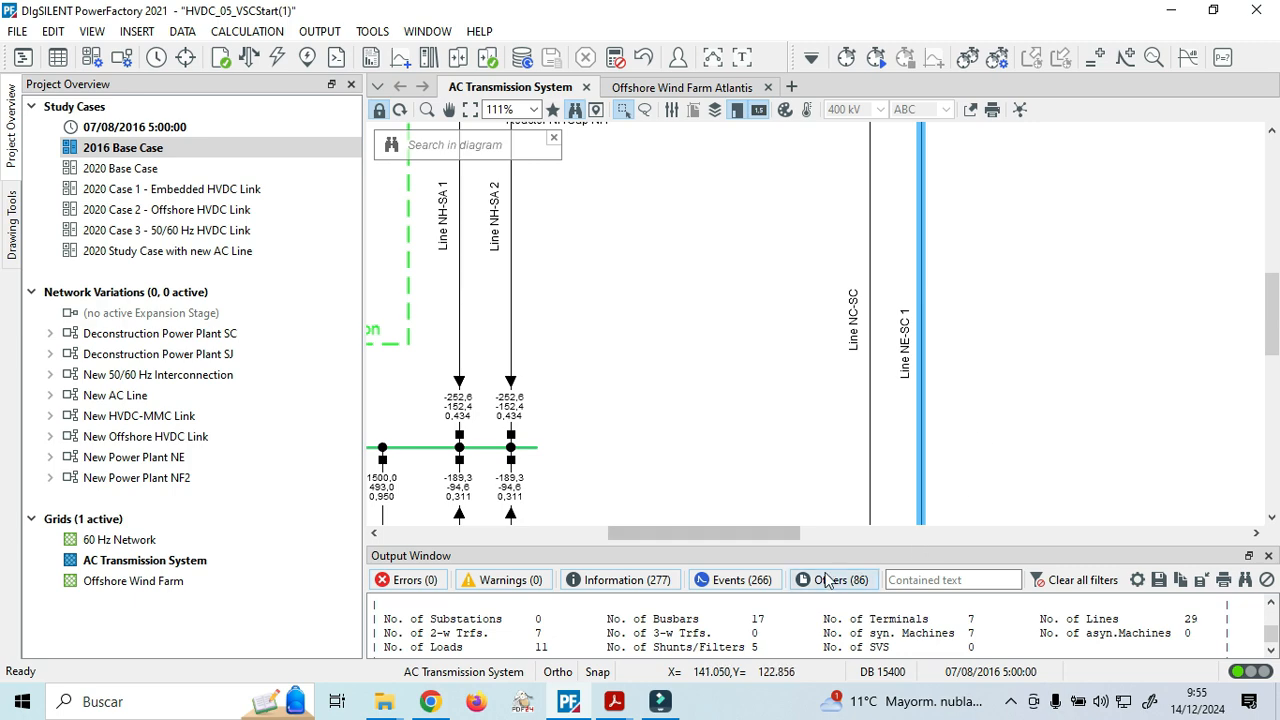
left_click_drag(730, 530, 794, 530)
scroll(877, 437, "up", 4)
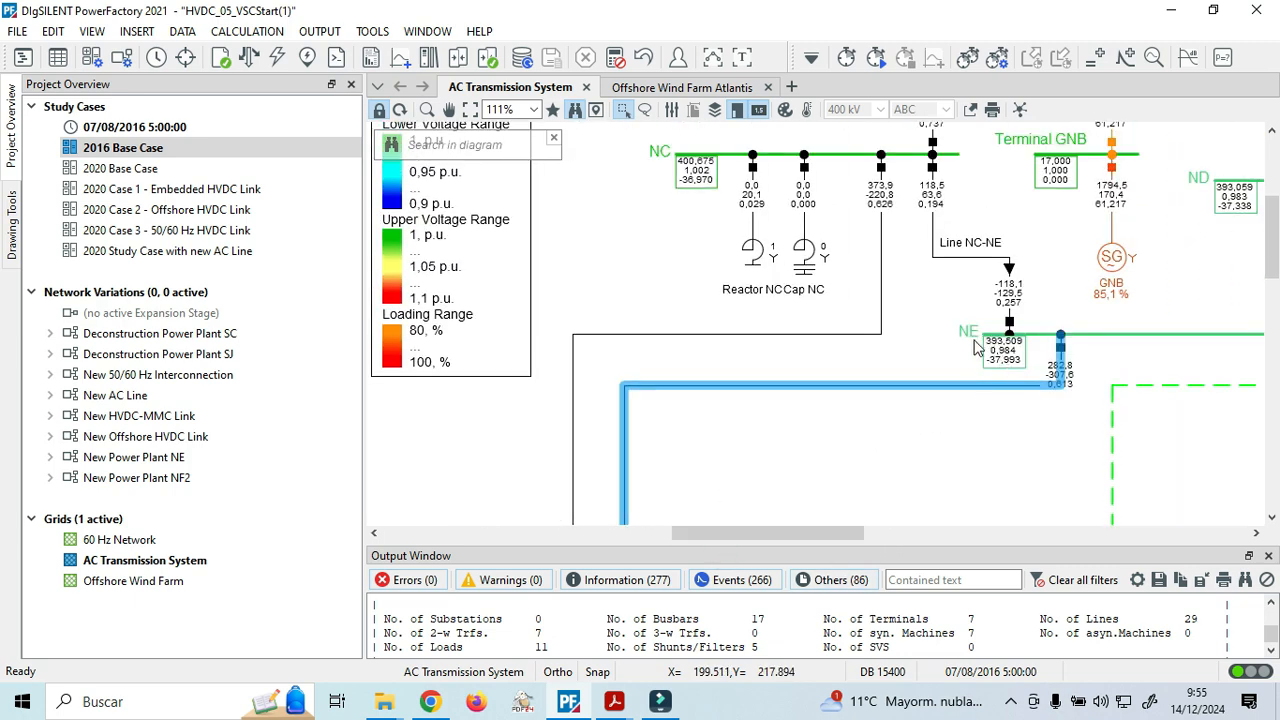
scroll(963, 354, "down", 6)
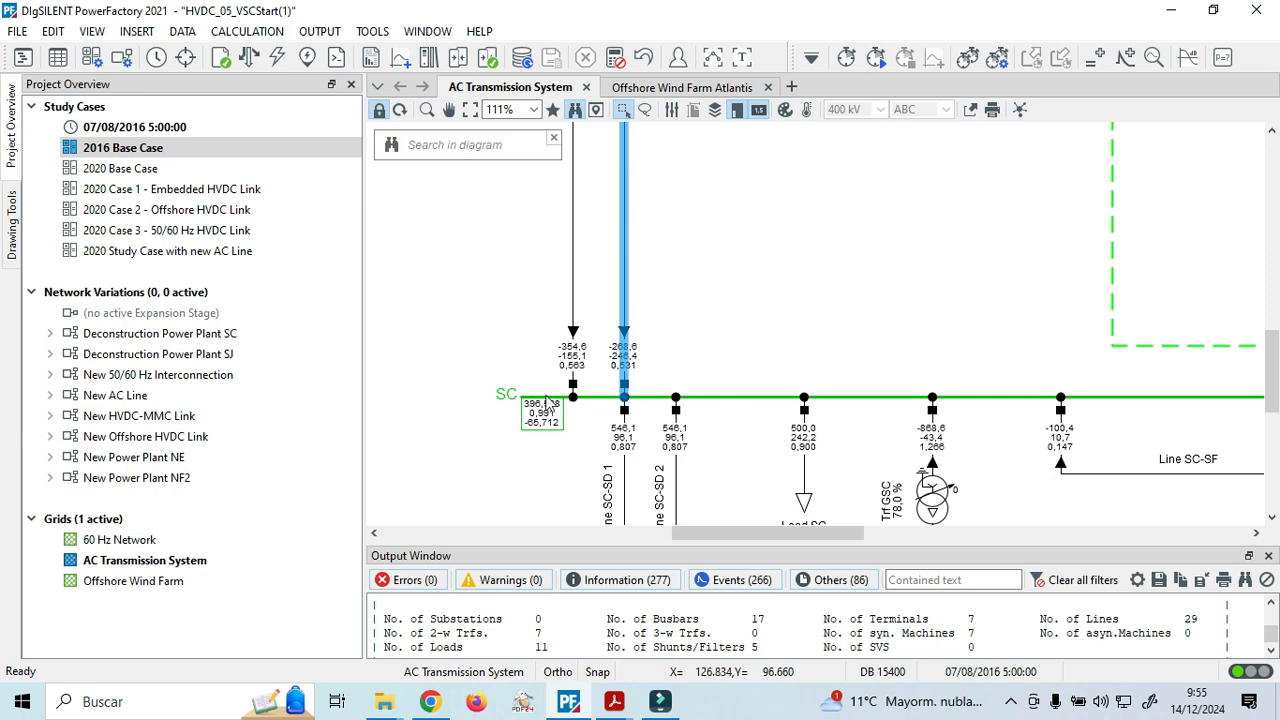
scroll(1032, 318, "up", 3)
scroll(1032, 318, "up", 3)
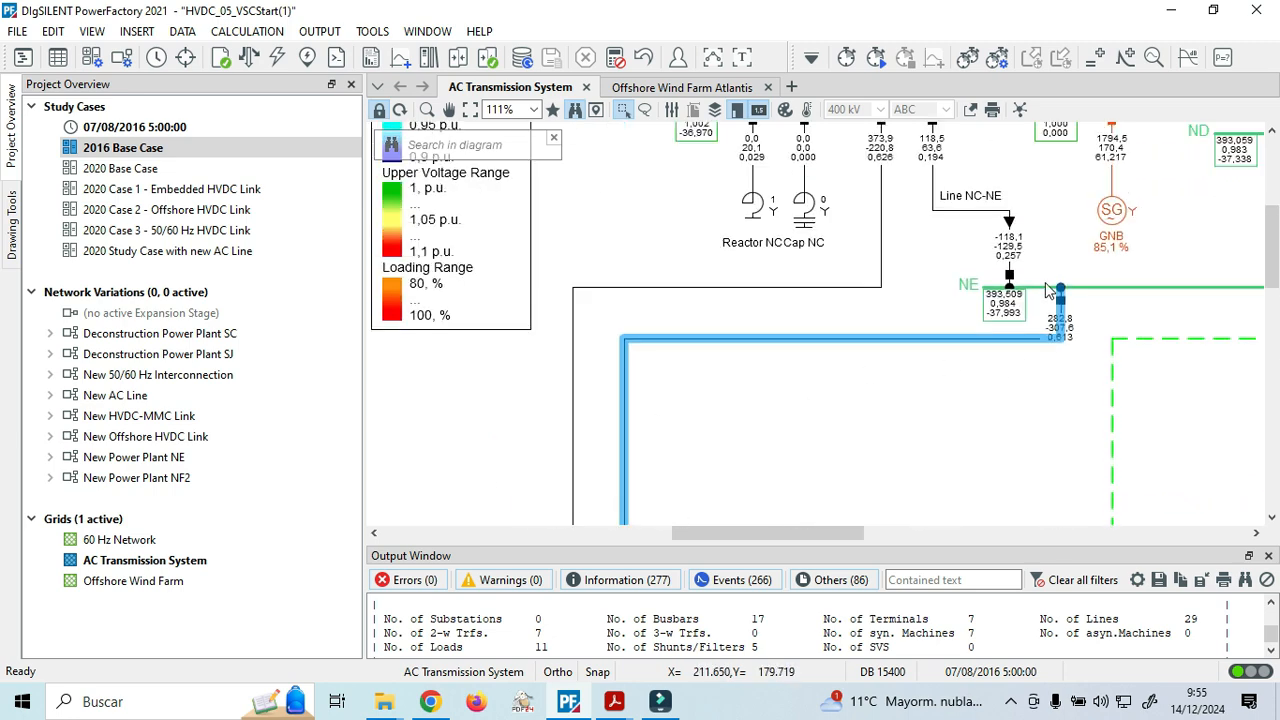
Follow Line NE-SC 1 from busbar NE down to busbar SC and review its power flow at the SC end.
scroll(1066, 339, "down", 2)
scroll(743, 534, "right", 5)
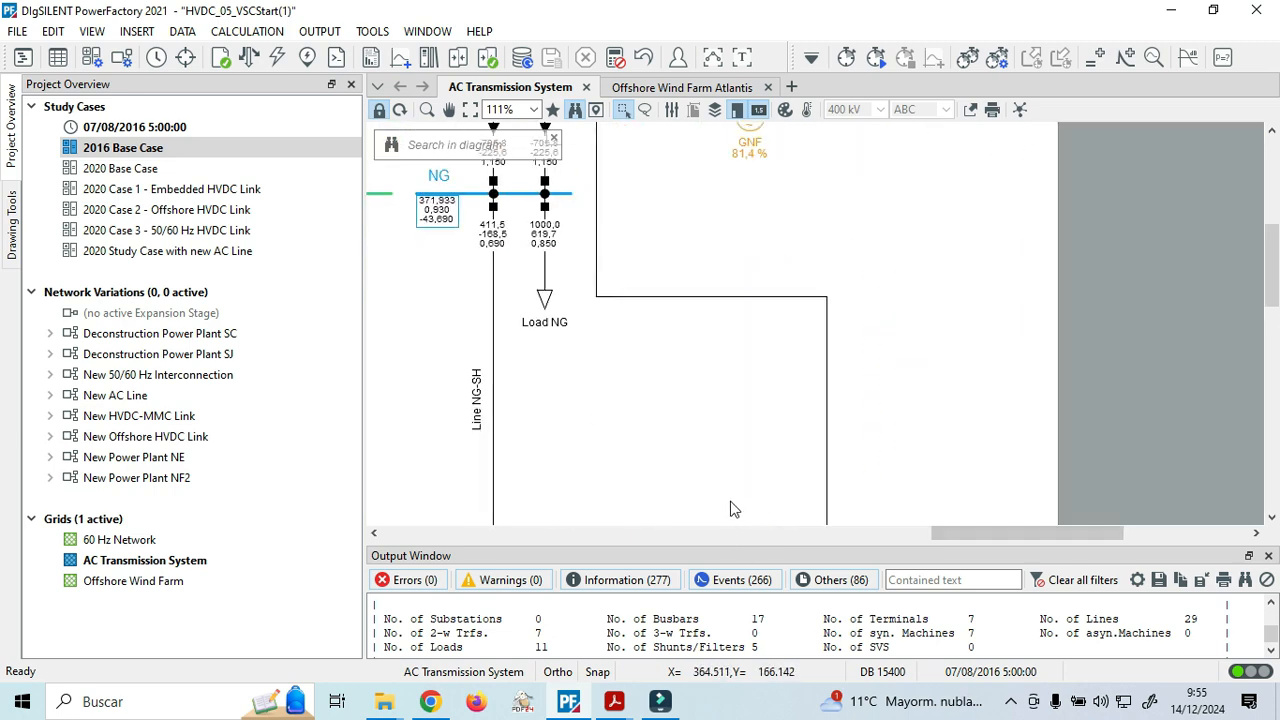
left_click_drag(979, 533, 748, 516)
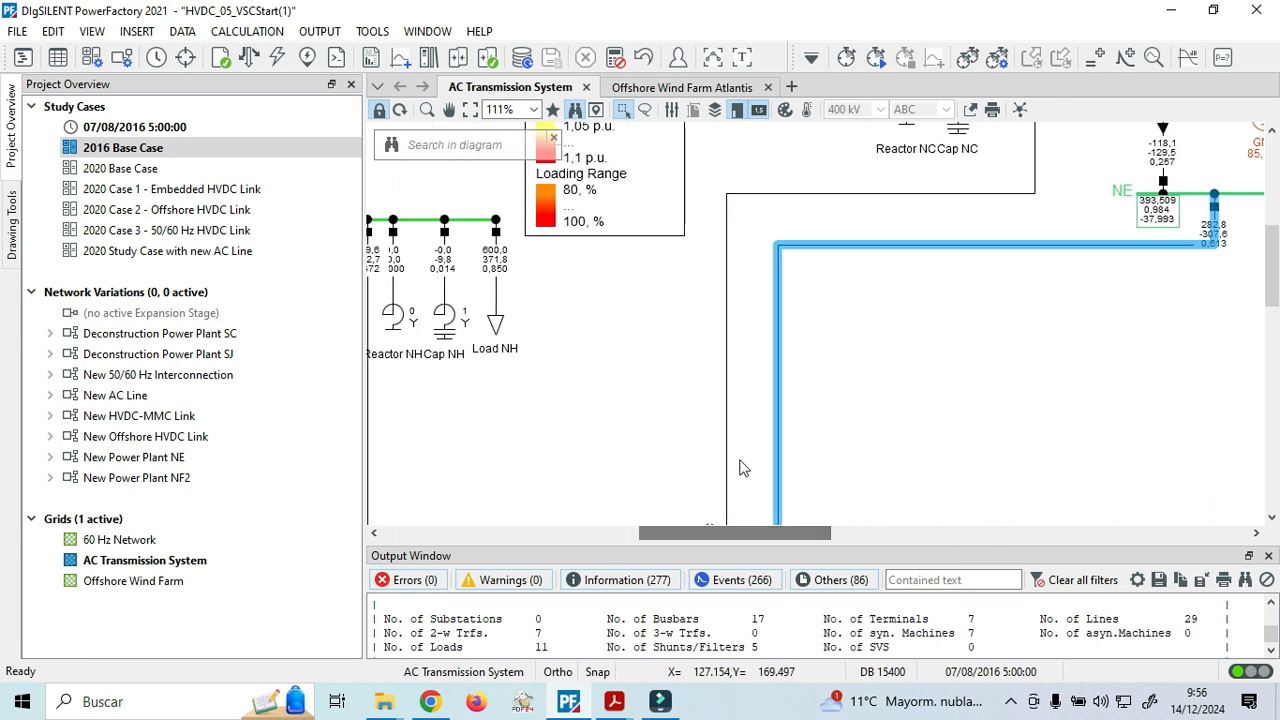
scroll(840, 437, "down", 5)
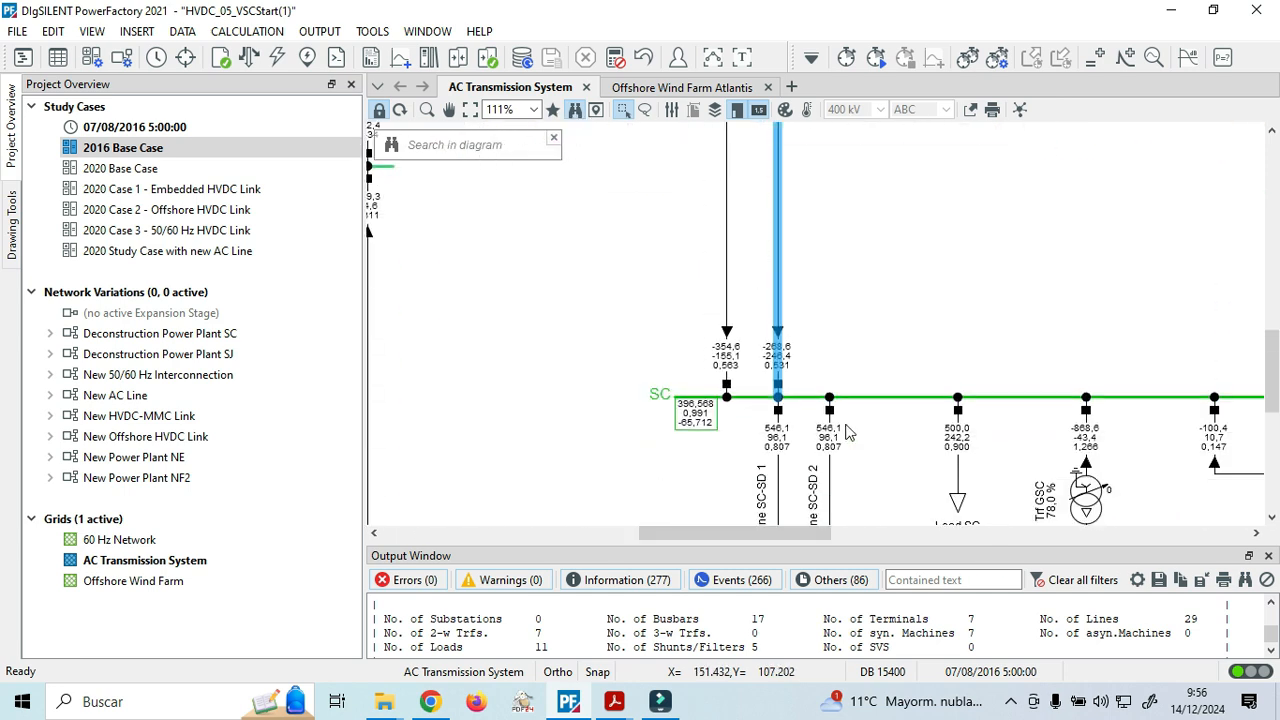
left_click(850, 352)
mouse_move(786, 366)
scroll(908, 300, "up", 1)
scroll(908, 300, "up", 4)
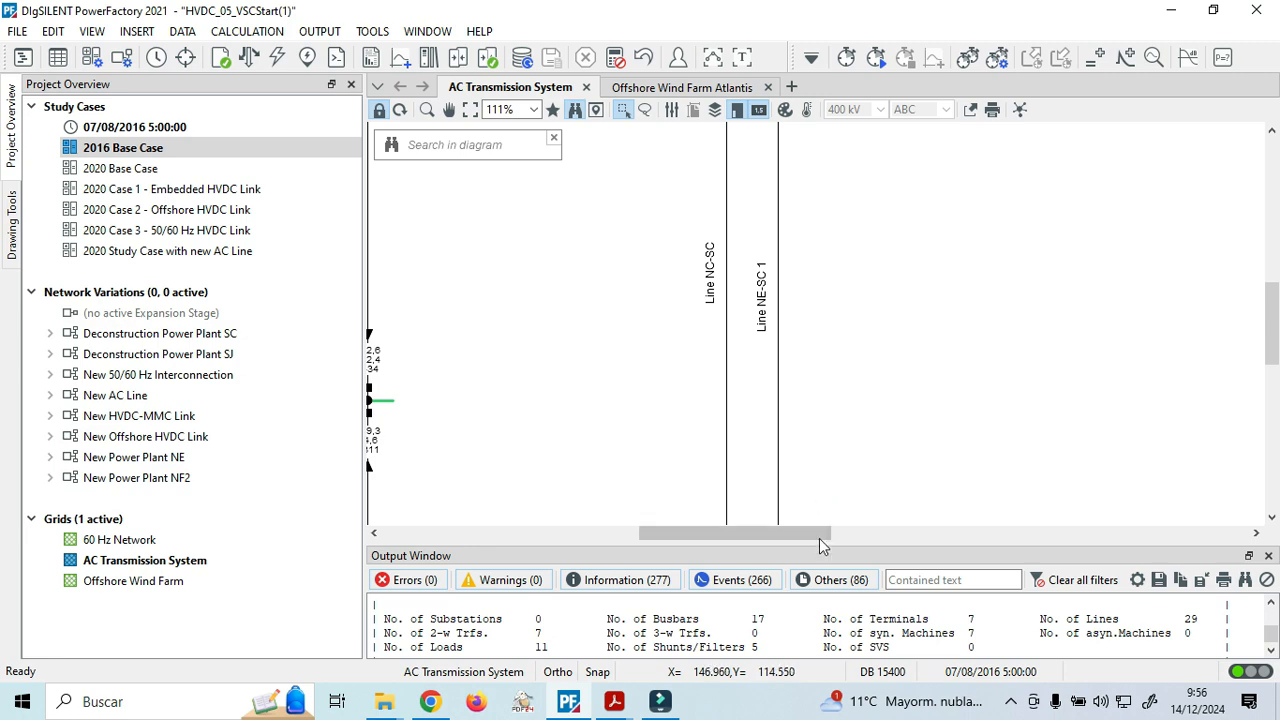
Enlarge the output window and generate the Busbars/Terminals load flow report for the 2016 Base Case.
left_click_drag(823, 544, 821, 232)
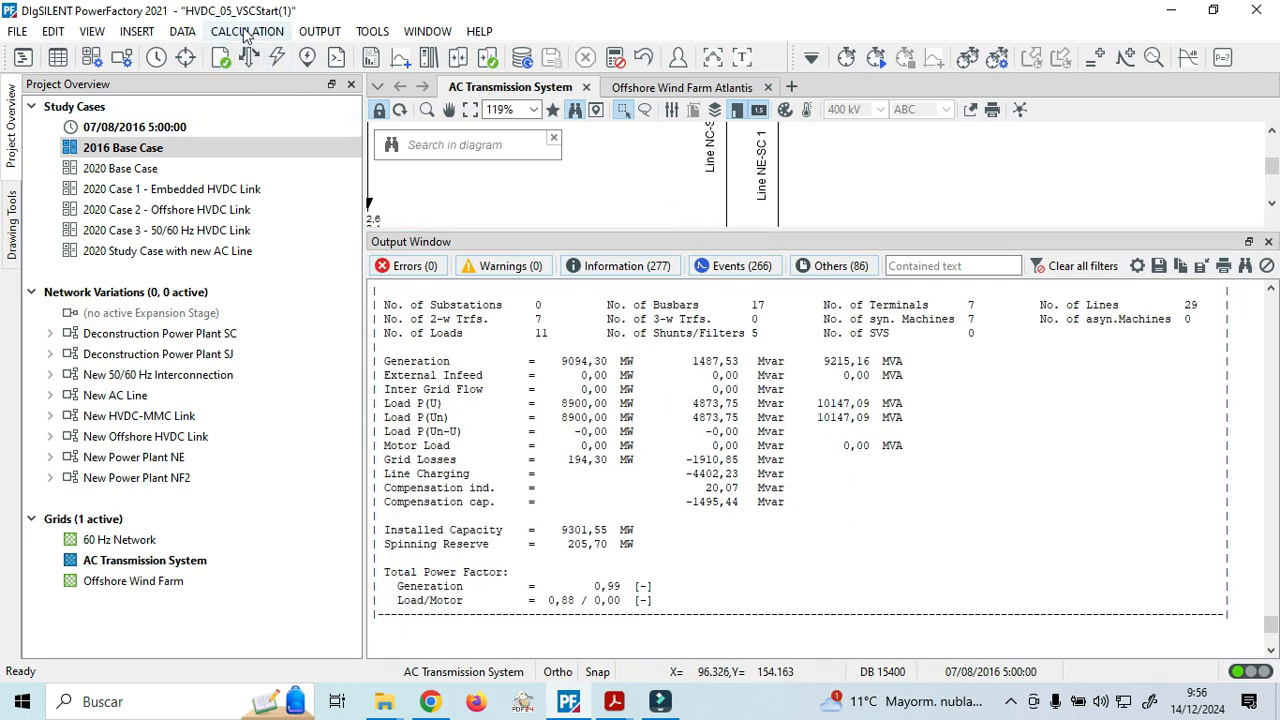
left_click(370, 60)
left_click(400, 122)
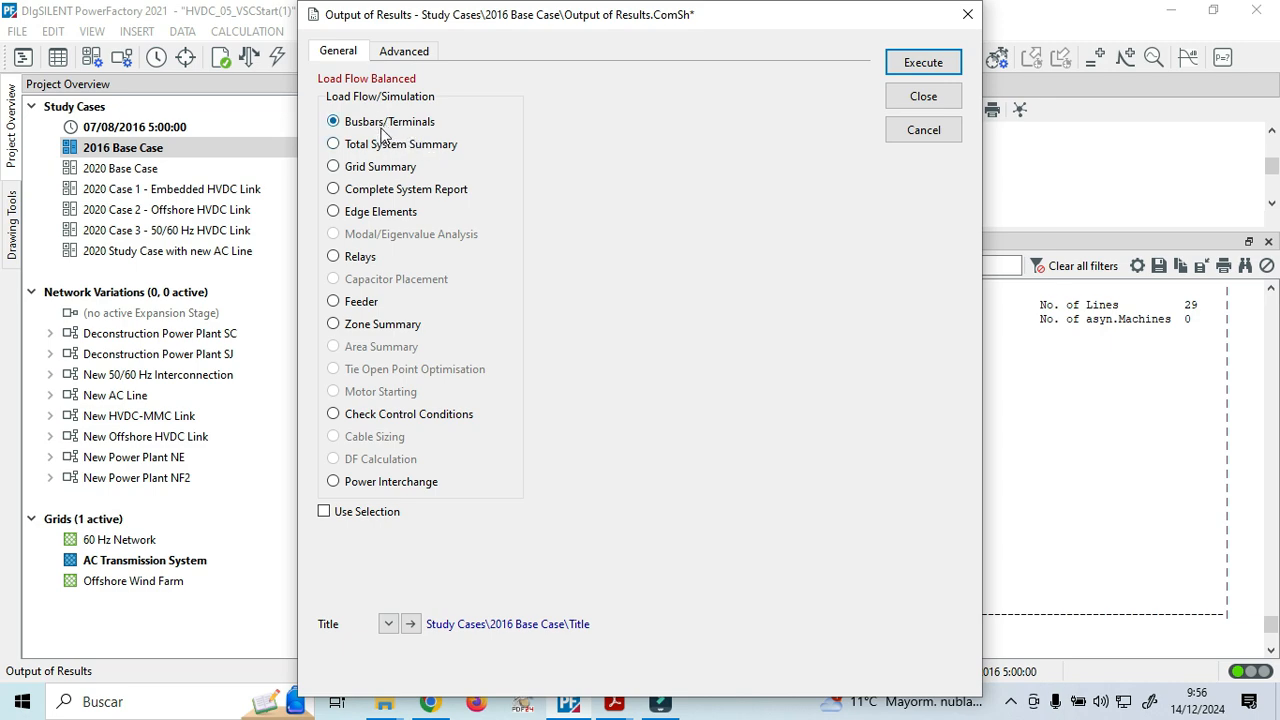
left_click(910, 68)
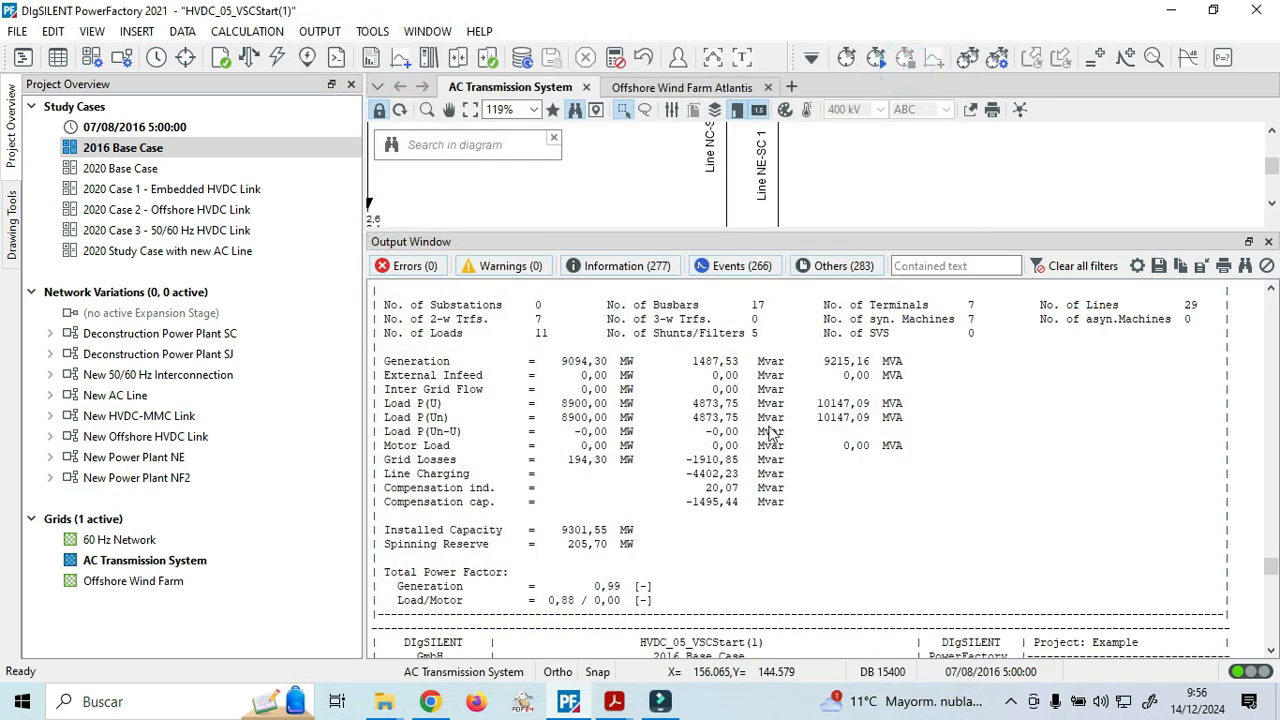
scroll(825, 457, "down", 6)
scroll(831, 452, "up", 5)
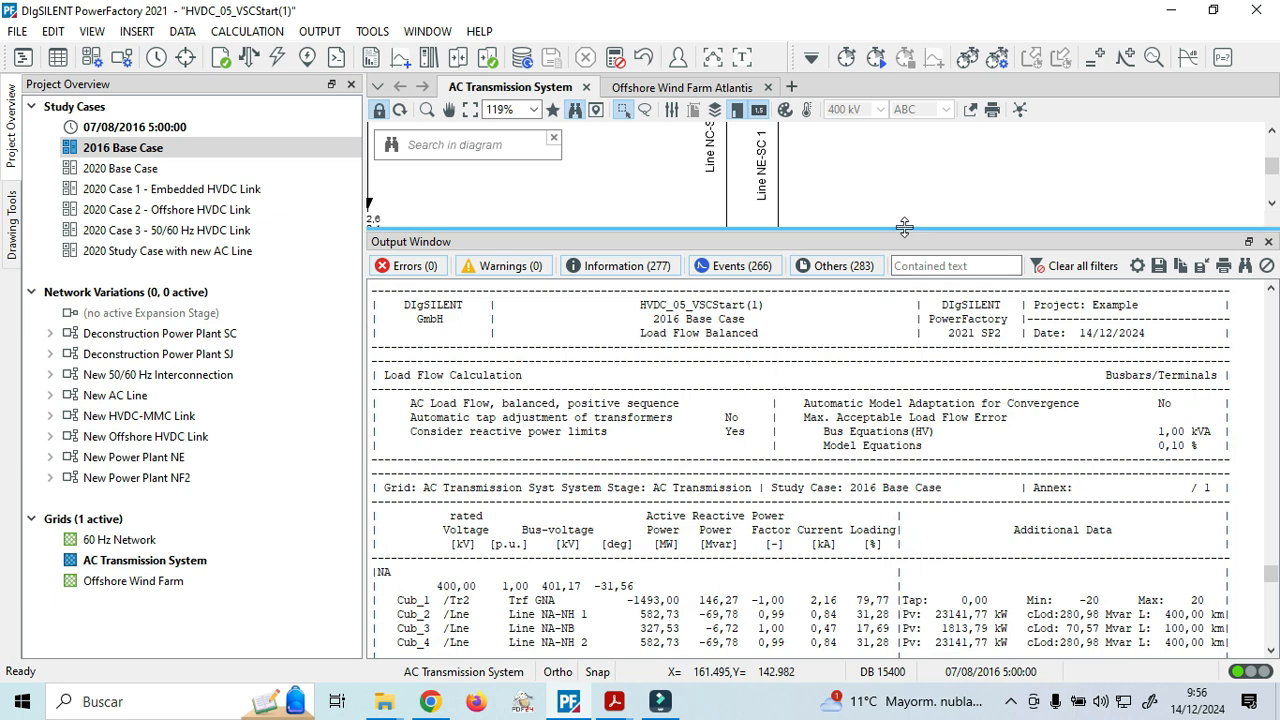
Enlarge the network diagram again and trace Line NE-SC 1 between busbars NE and SC beside the HVDC area.
left_click_drag(903, 228, 903, 490)
scroll(911, 358, "up", 5)
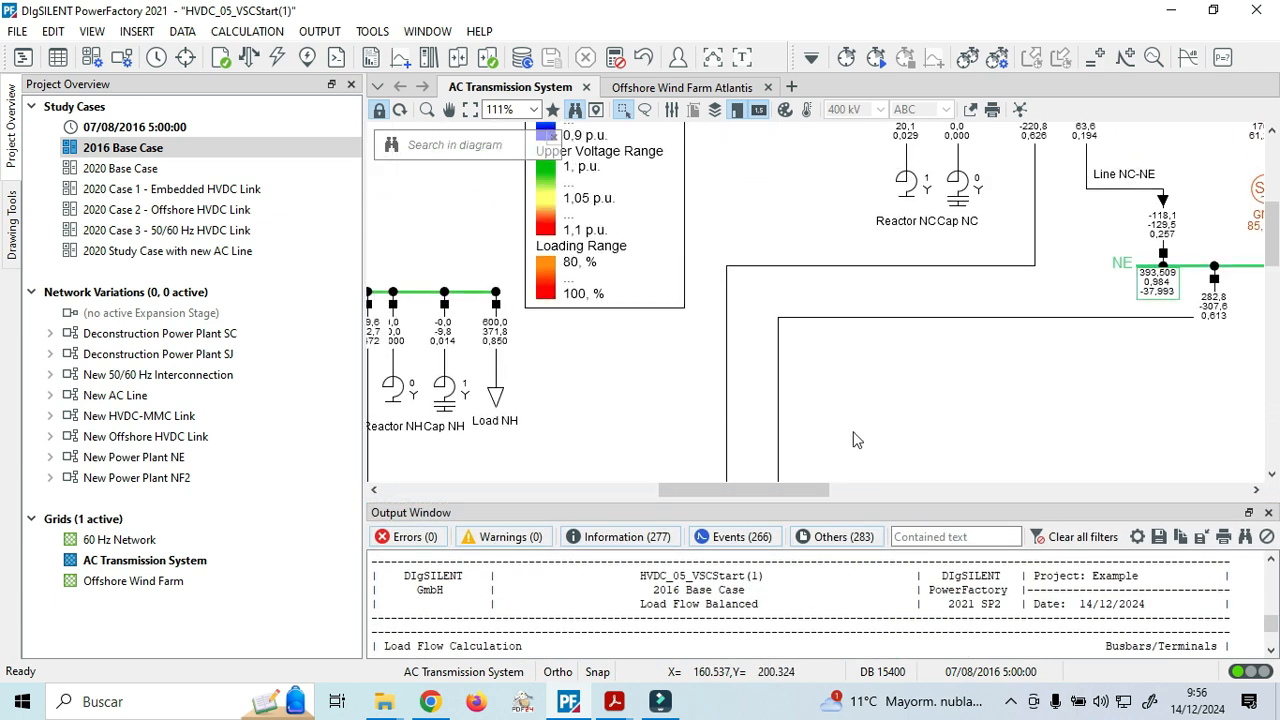
left_click_drag(762, 490, 833, 488)
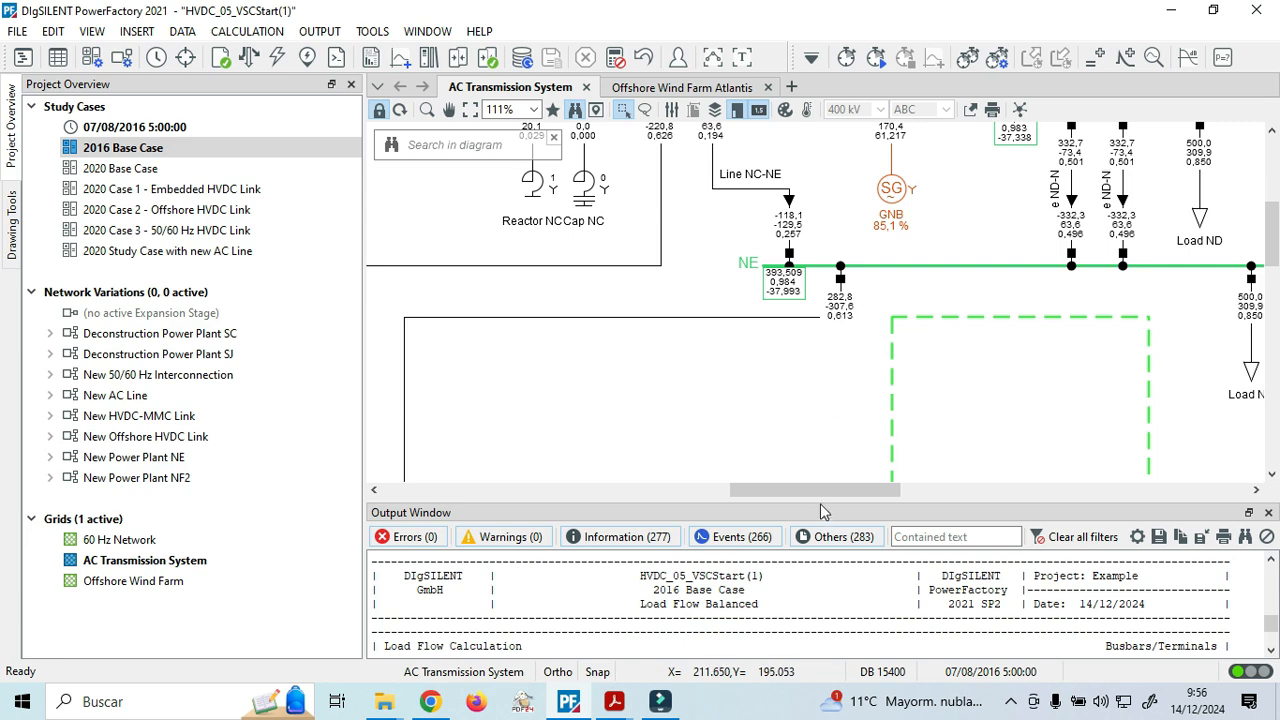
left_click_drag(820, 492, 792, 492)
scroll(763, 423, "down", 5)
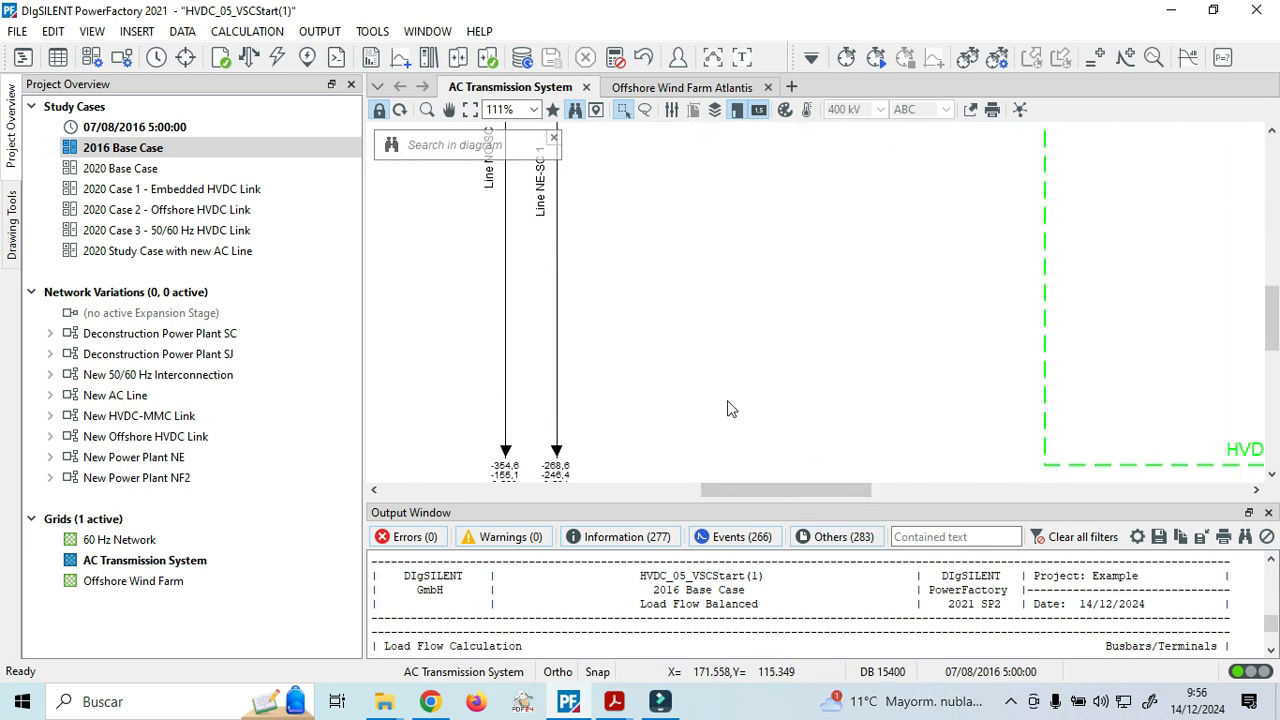
scroll(680, 450, "up", 5)
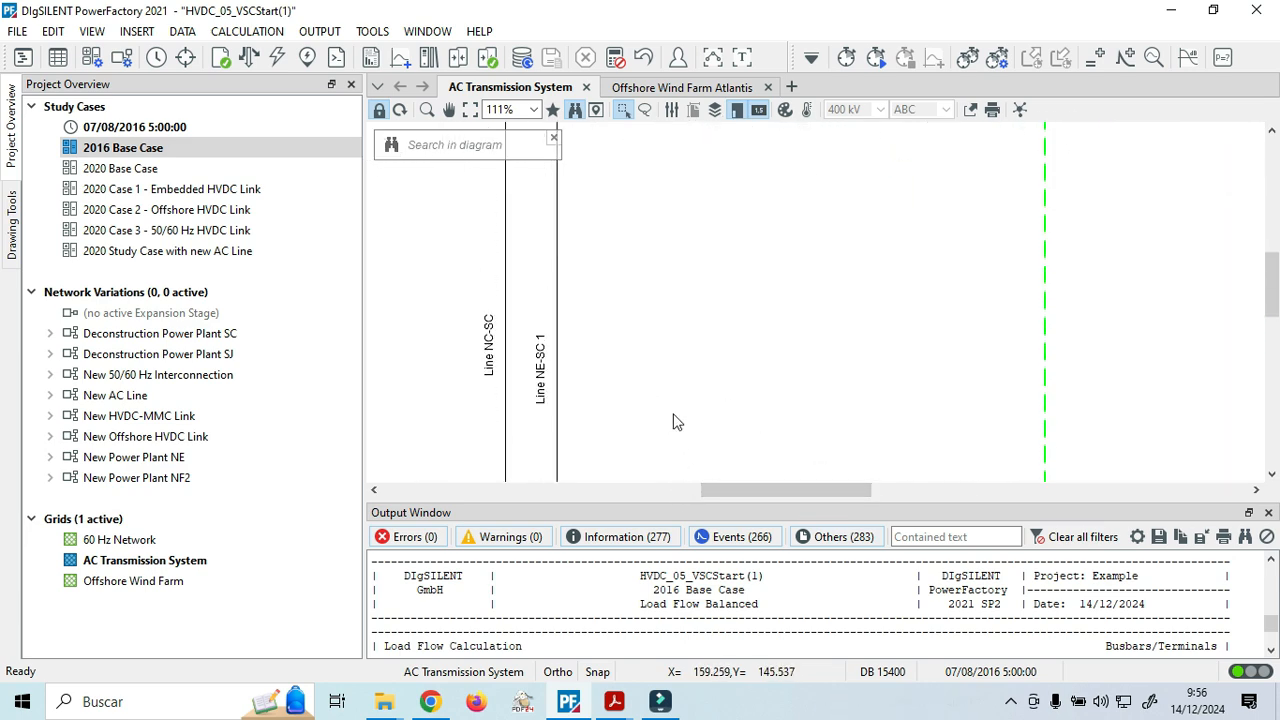
scroll(791, 466, "down", 3)
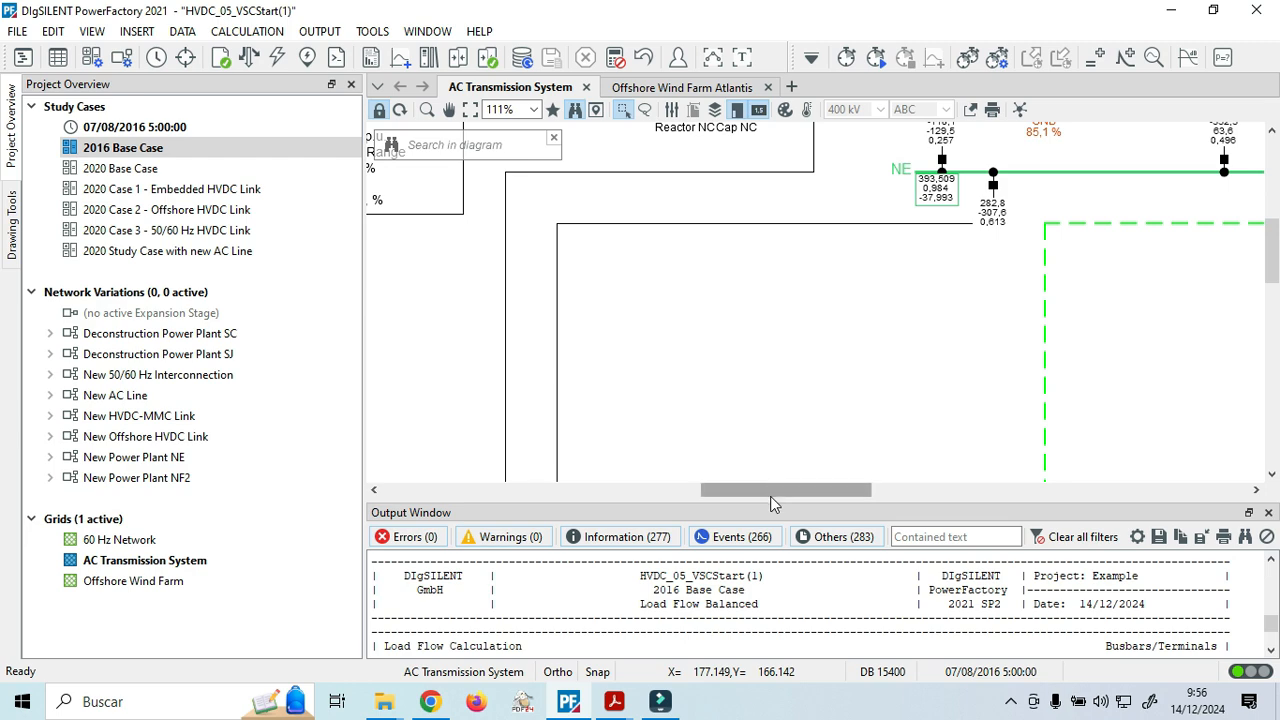
Enlarge the output report and read the Line NE-SC 1 entry under busbar NE, comparing it with the entries for NC and ND.
left_click_drag(770, 496, 770, 247)
scroll(658, 470, "down", 6)
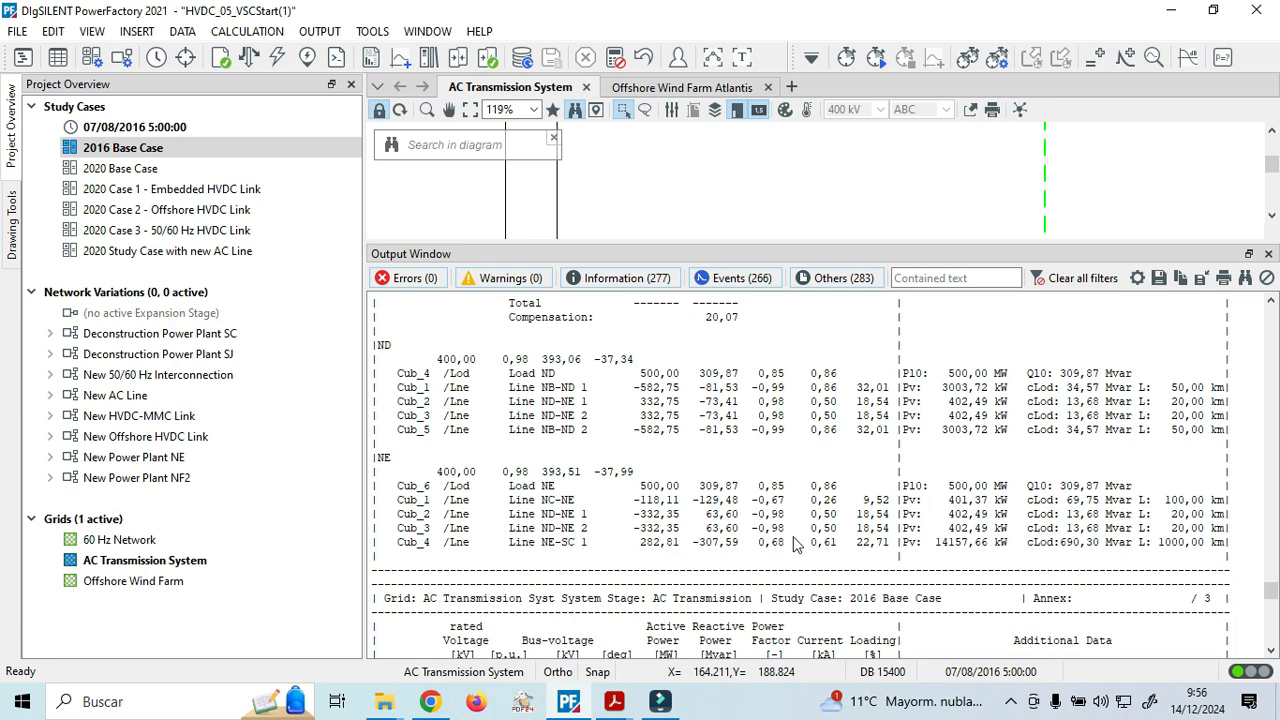
scroll(797, 545, "up", 5)
scroll(790, 526, "down", 7)
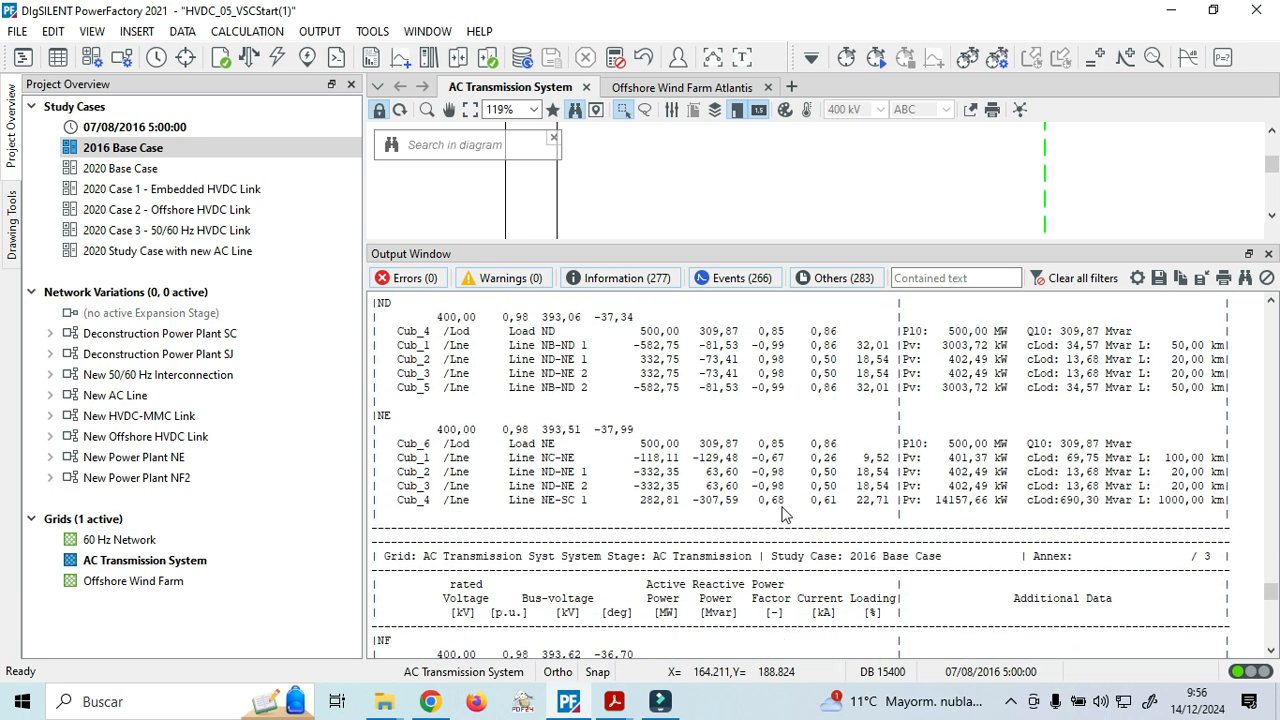
scroll(808, 455, "up", 5)
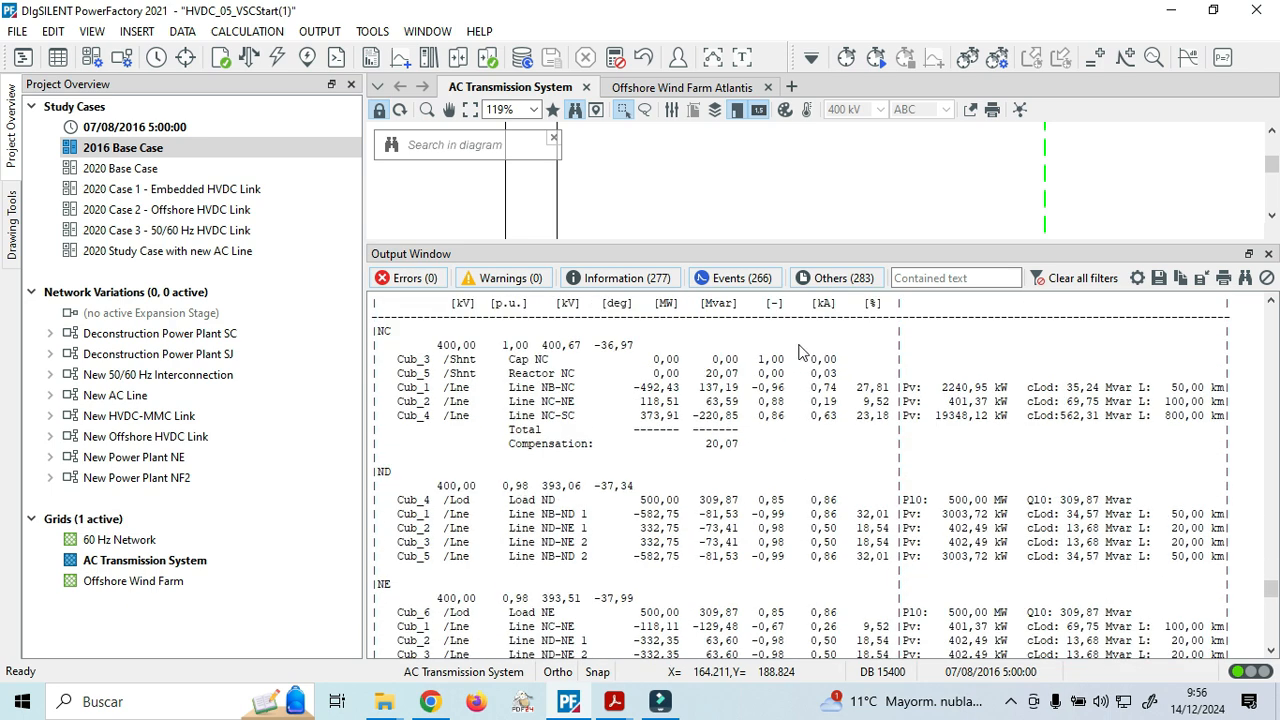
scroll(787, 343, "up", 1)
scroll(778, 380, "down", 5)
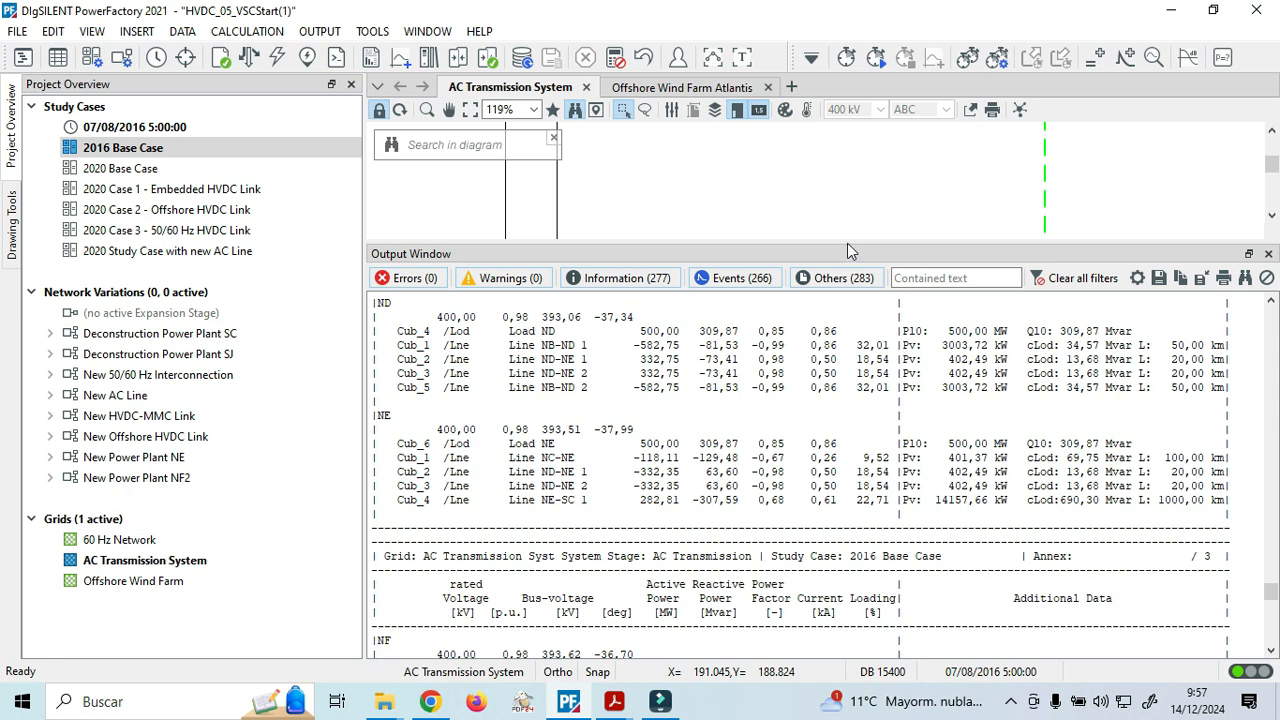
Shrink the report and examine the network overview with the marked 50/60Hz HVDC Interconnection and HVDC areas.
left_click_drag(847, 243, 847, 548)
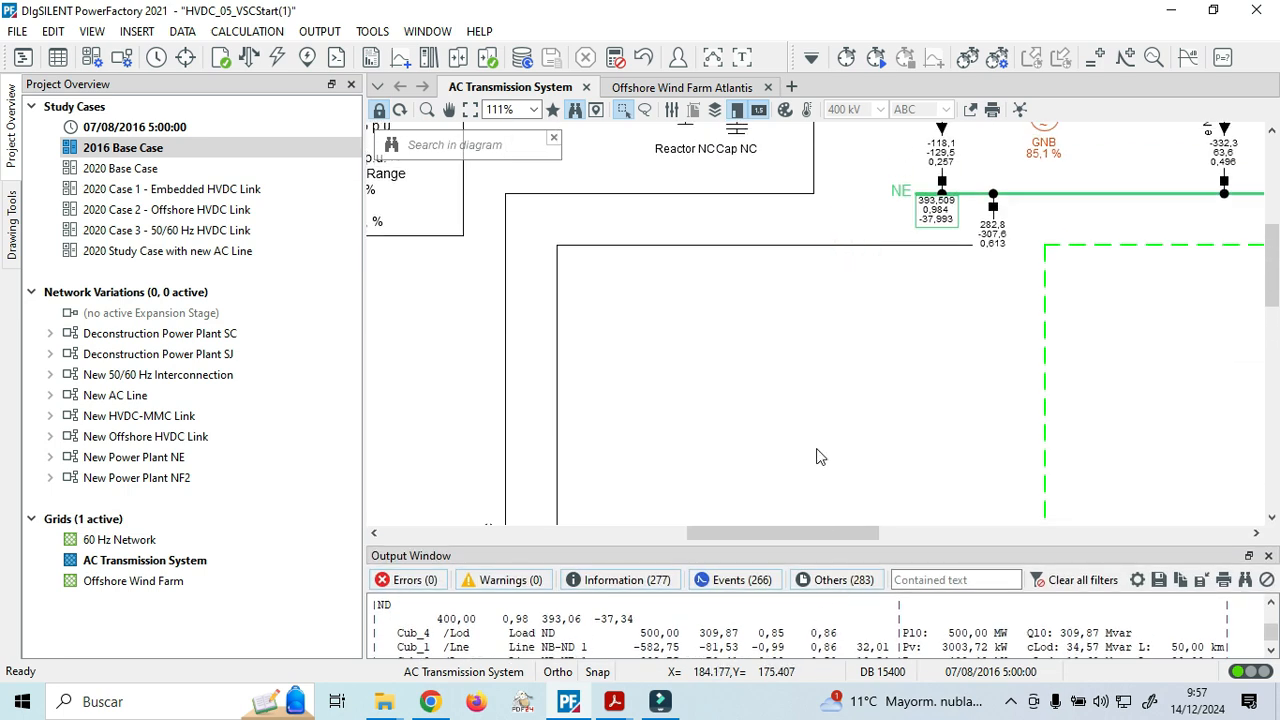
scroll(816, 456, "down", 3)
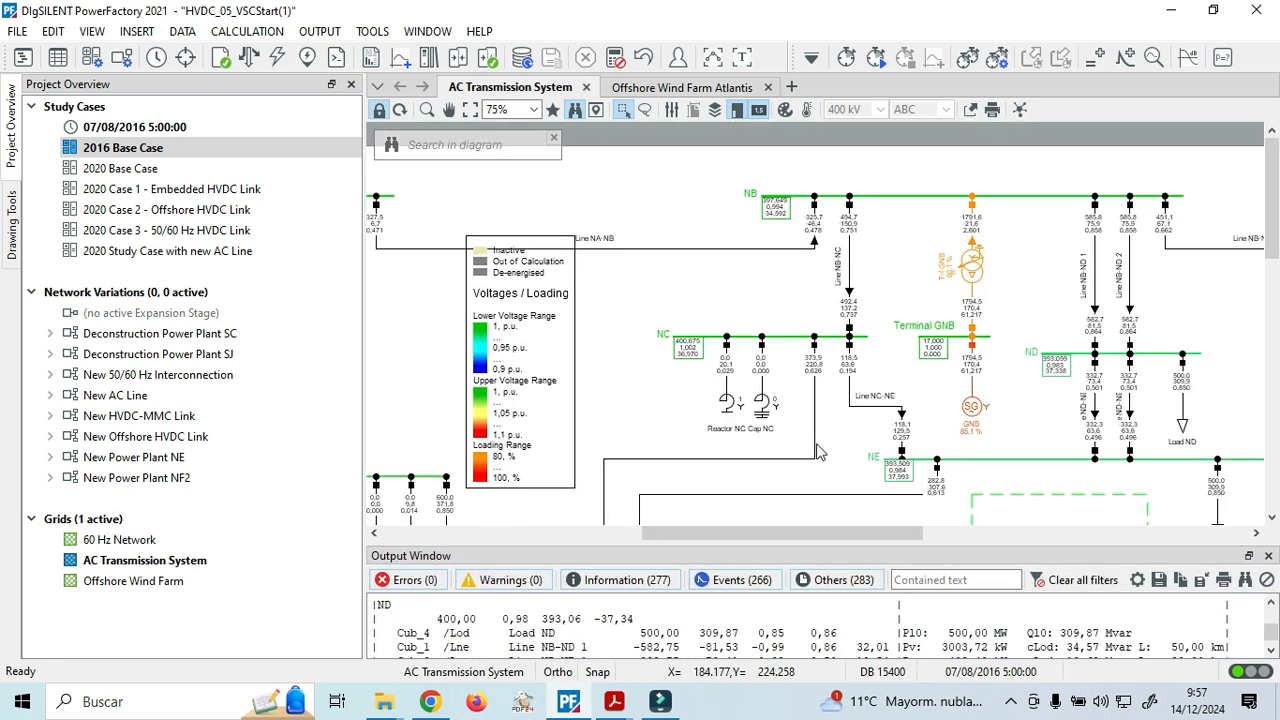
scroll(816, 456, "down", 3)
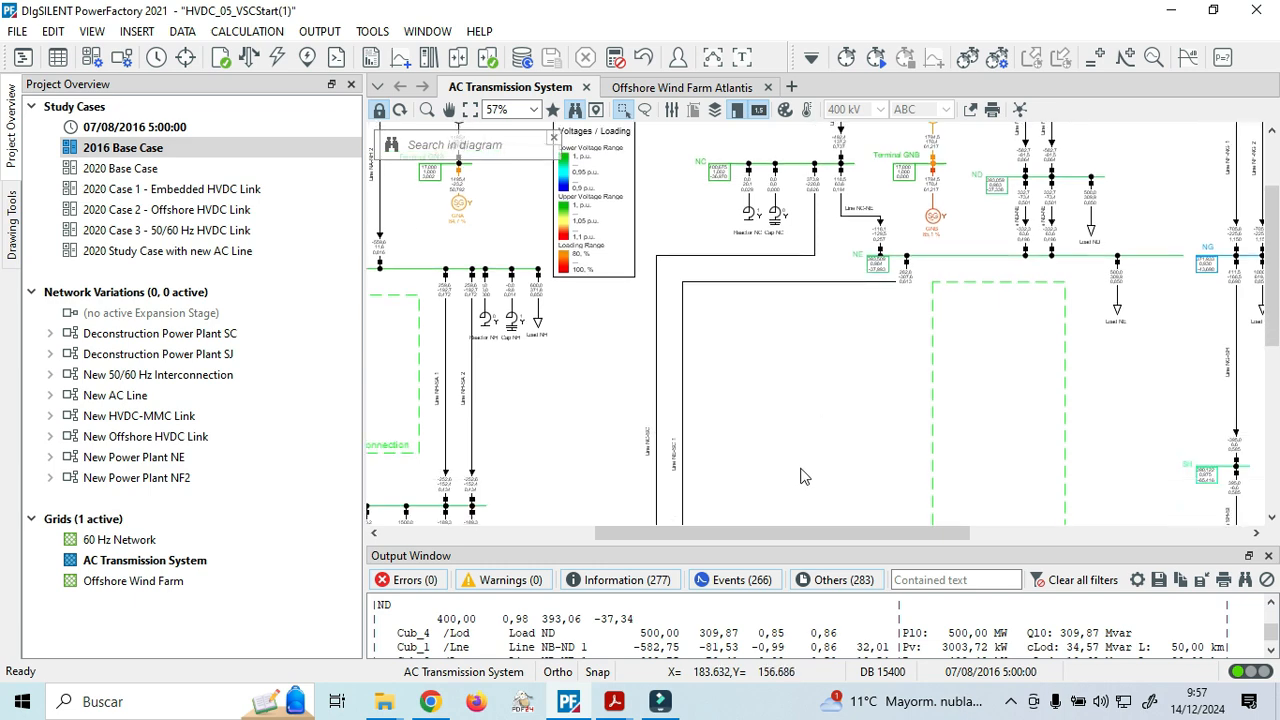
left_click_drag(774, 532, 703, 532)
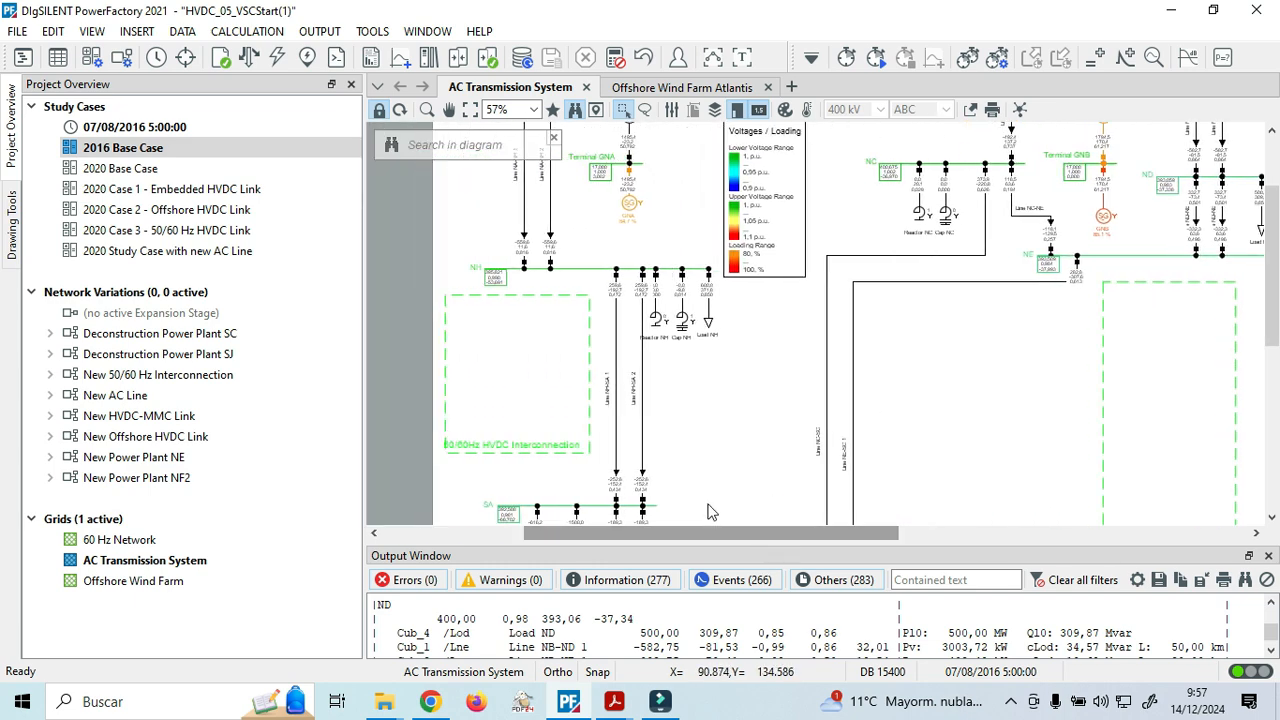
scroll(718, 468, "down", 2)
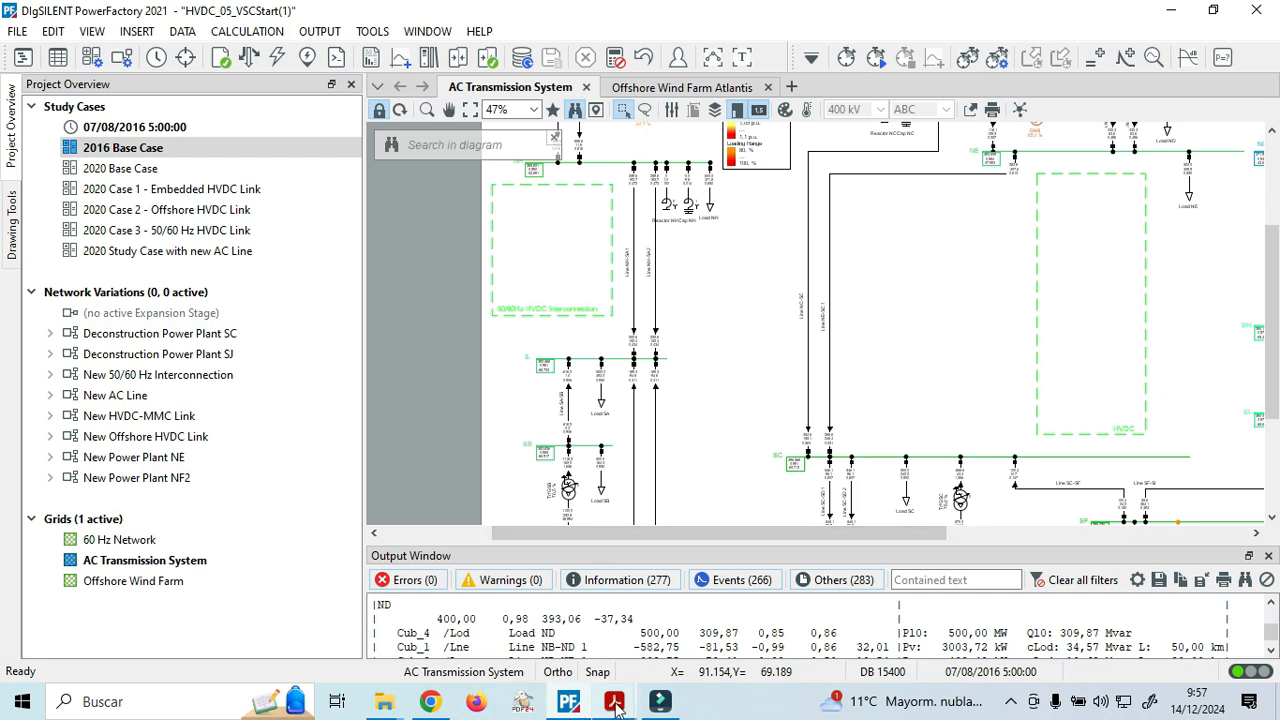
Switch to Project-HVDC-1.pdf in Acrobat and read the preparatory steps and the list of HVDC systems to implement.
mouse_move(615, 708)
left_click(657, 617)
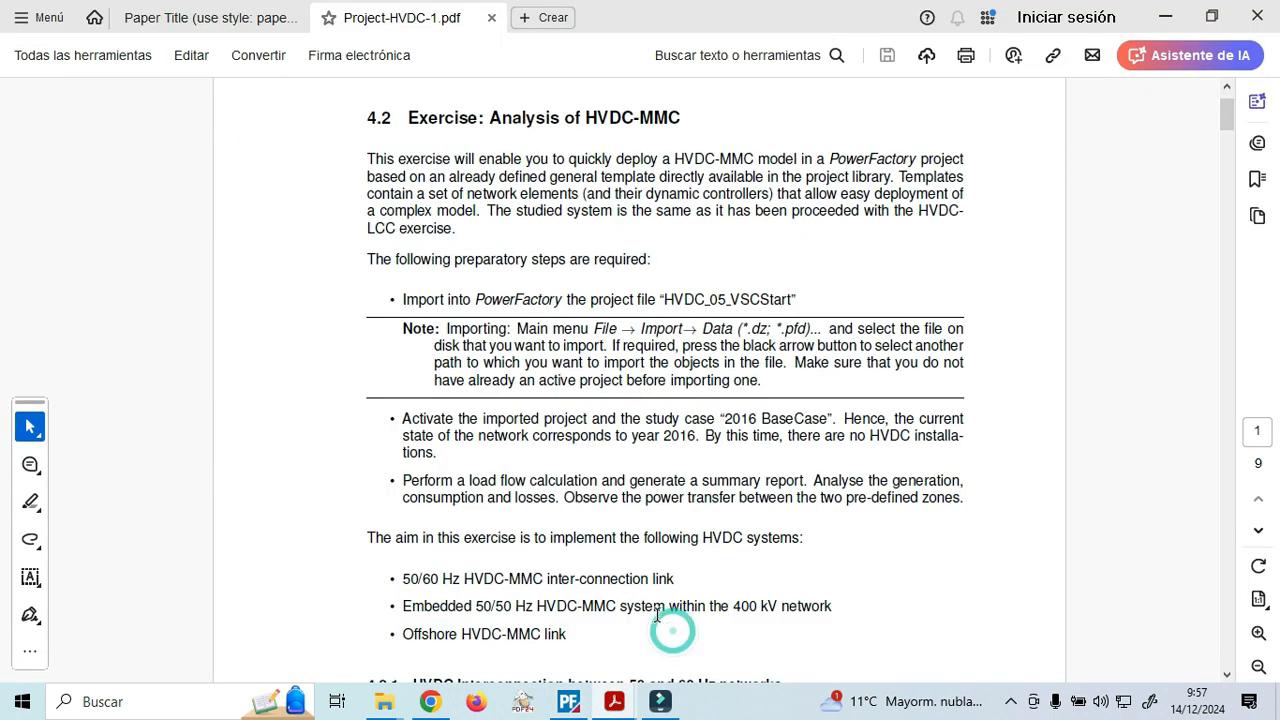
scroll(713, 413, "down", 3)
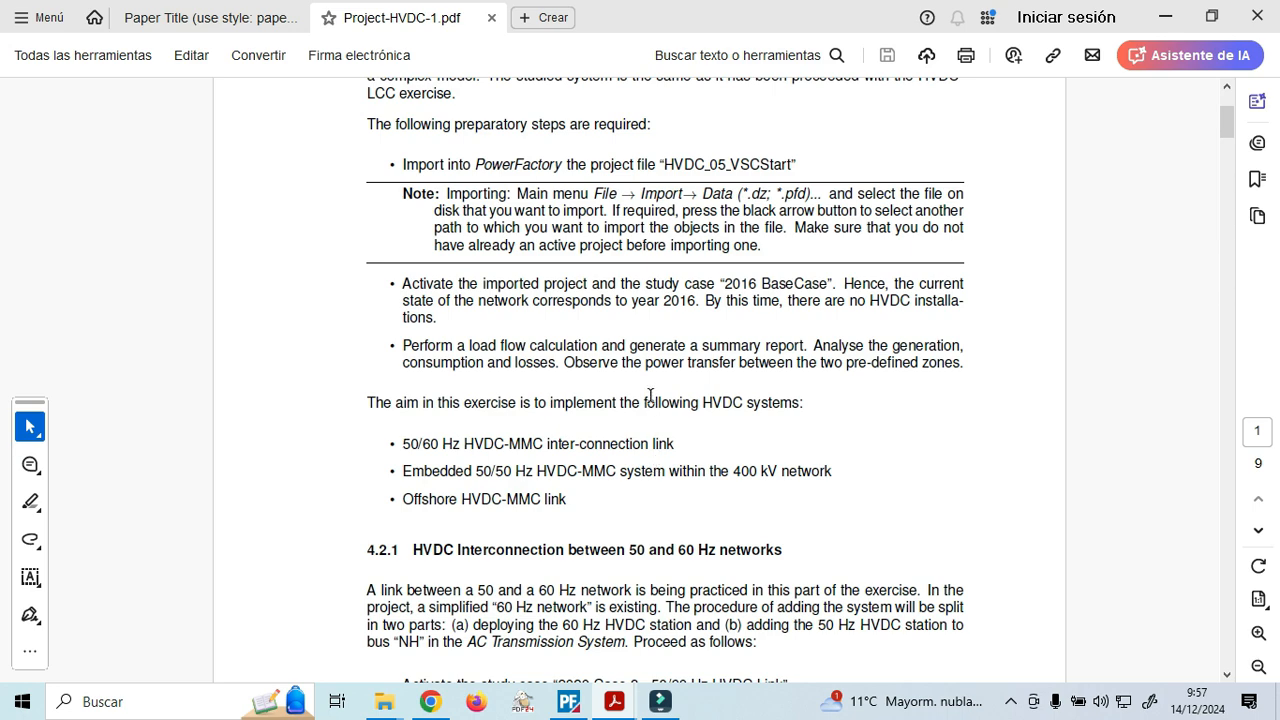
scroll(684, 346, "down", 2)
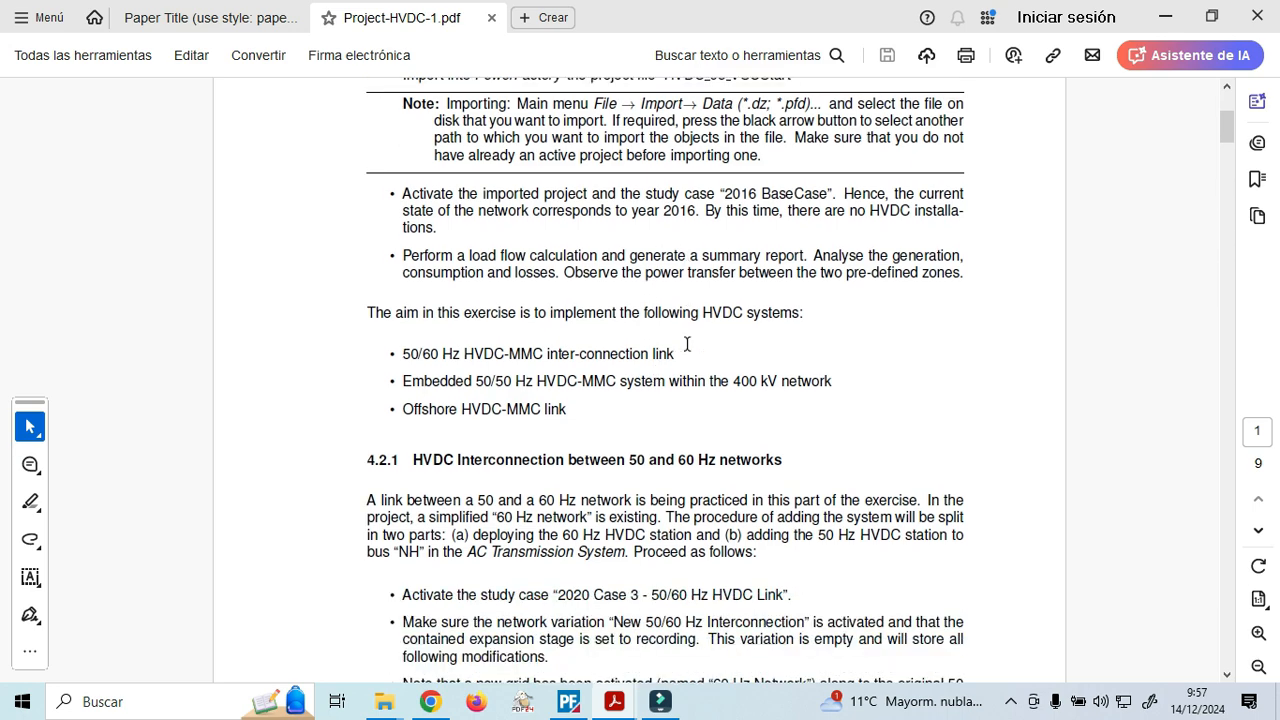
scroll(687, 344, "down", 1)
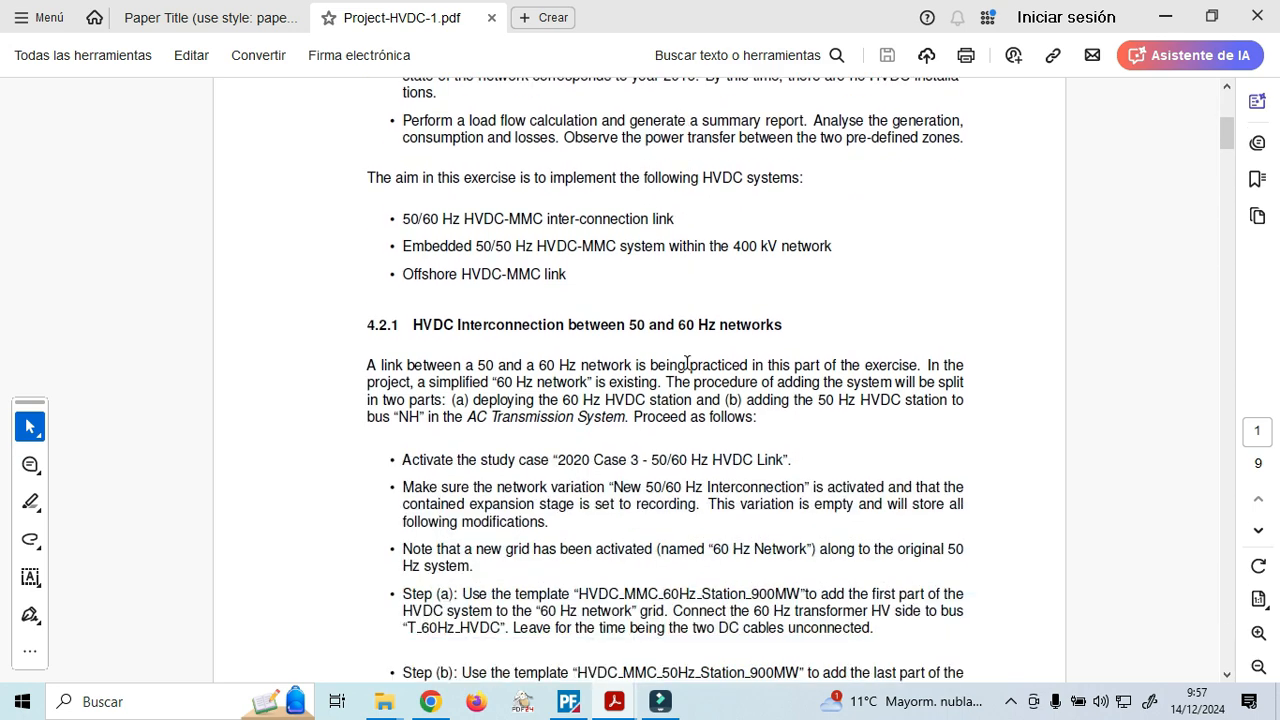
scroll(687, 364, "down", 1)
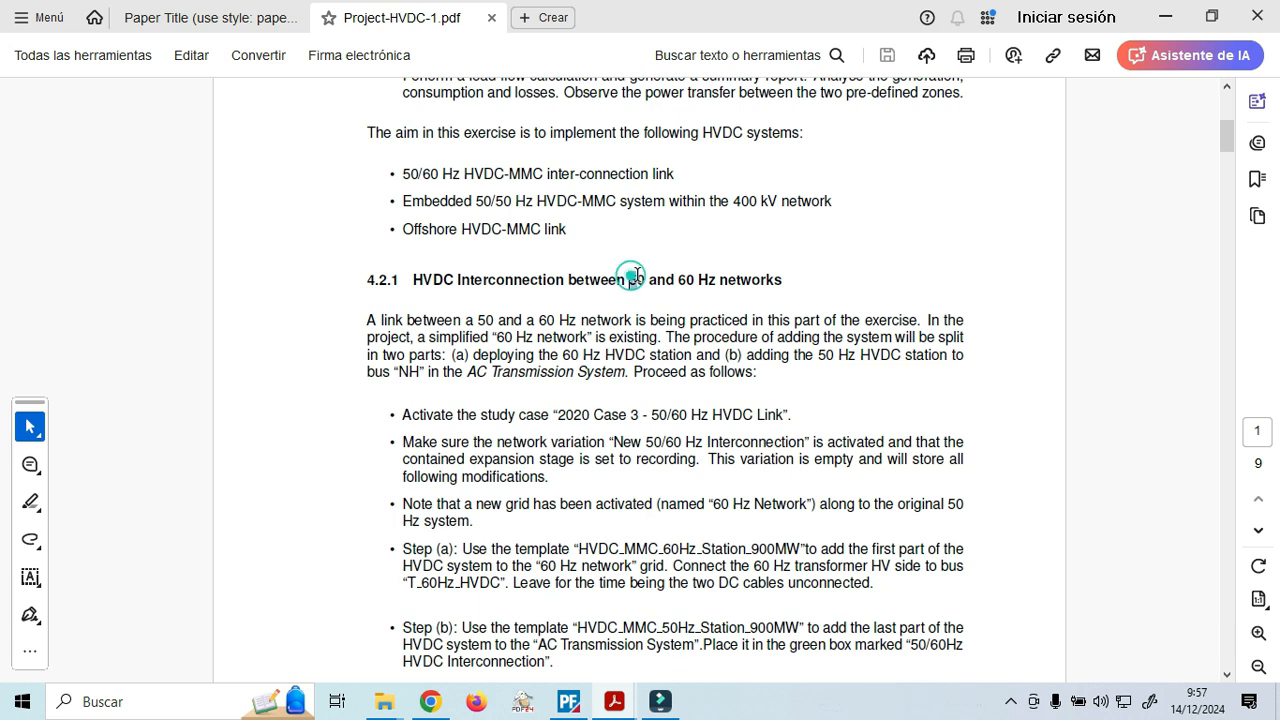
Read section 4.2.1 on the HVDC interconnection between 50 and 60 Hz networks, including the "60 Hz network" and its procedure.
double_click(688, 281)
left_click(363, 311)
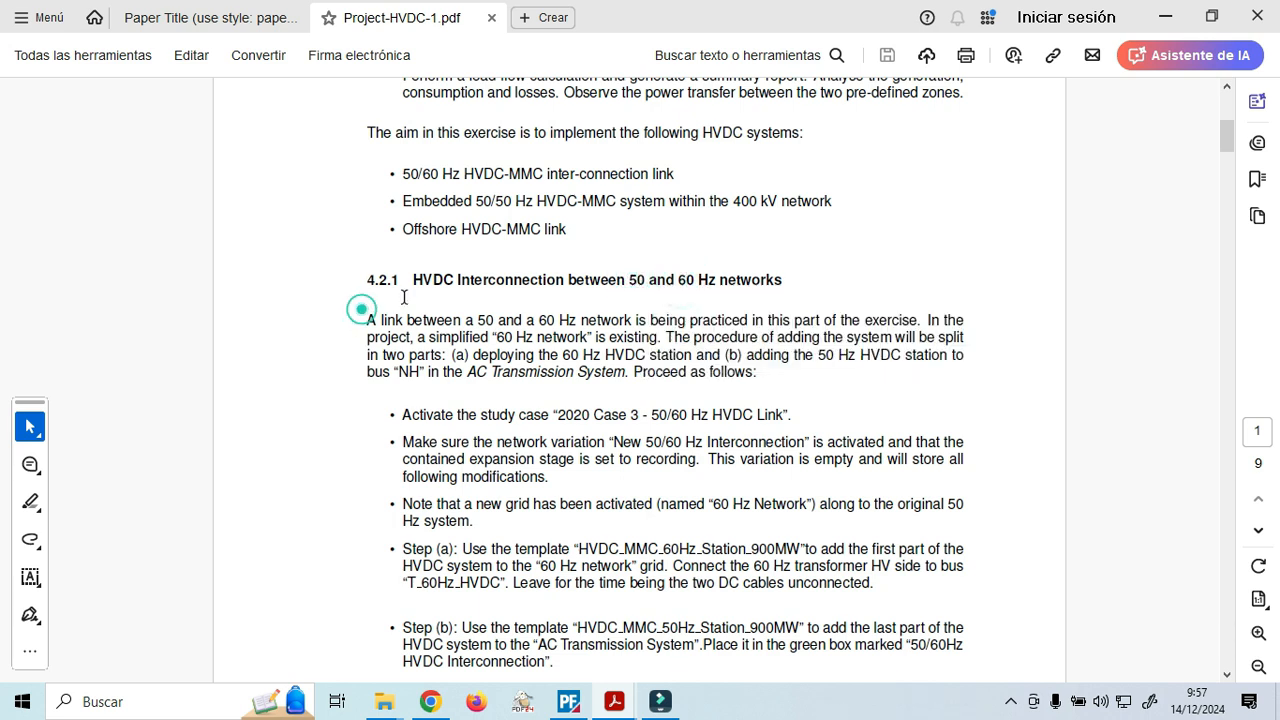
scroll(412, 295, "down", 2)
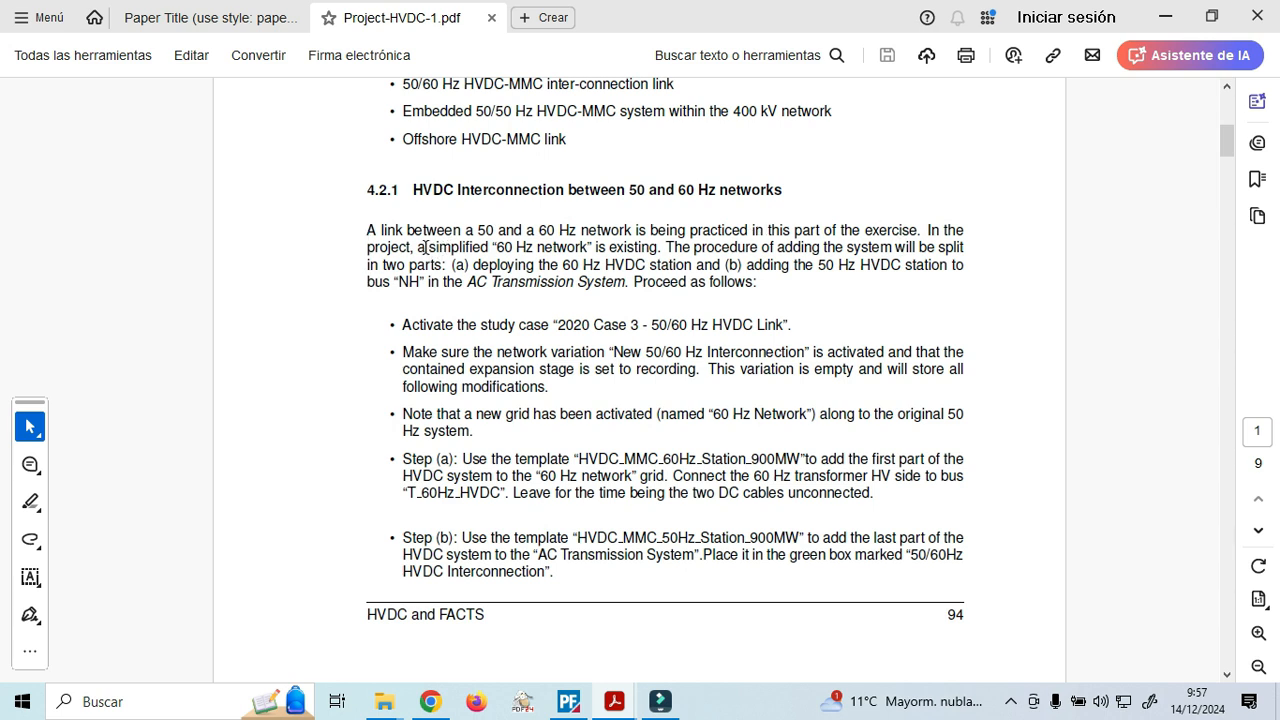
left_click_drag(492, 247, 612, 252)
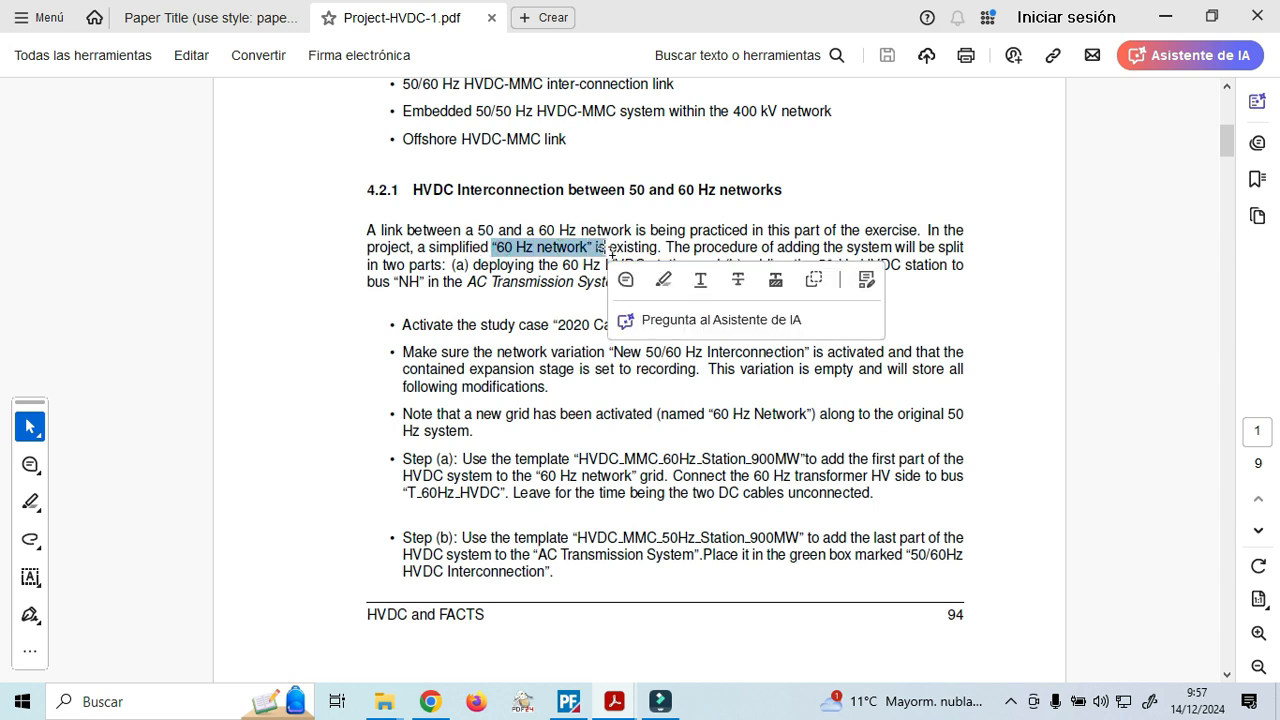
left_click(568, 250)
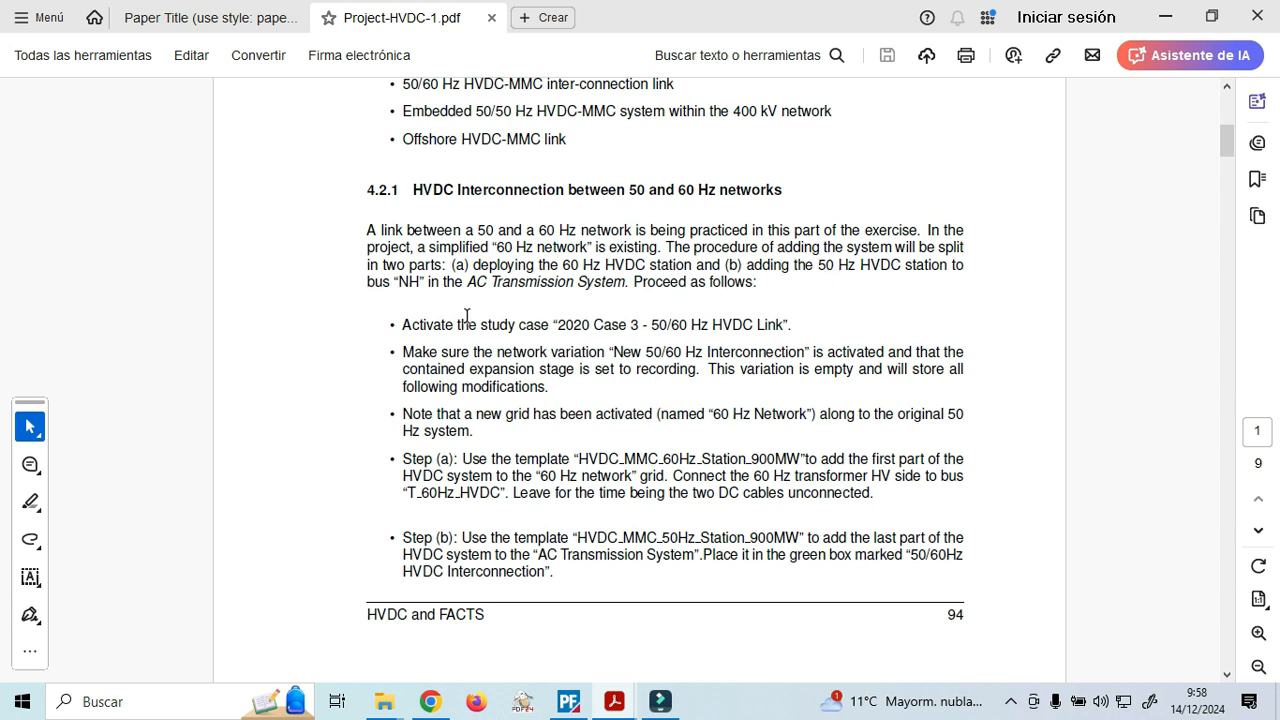
scroll(399, 285, "down", 1)
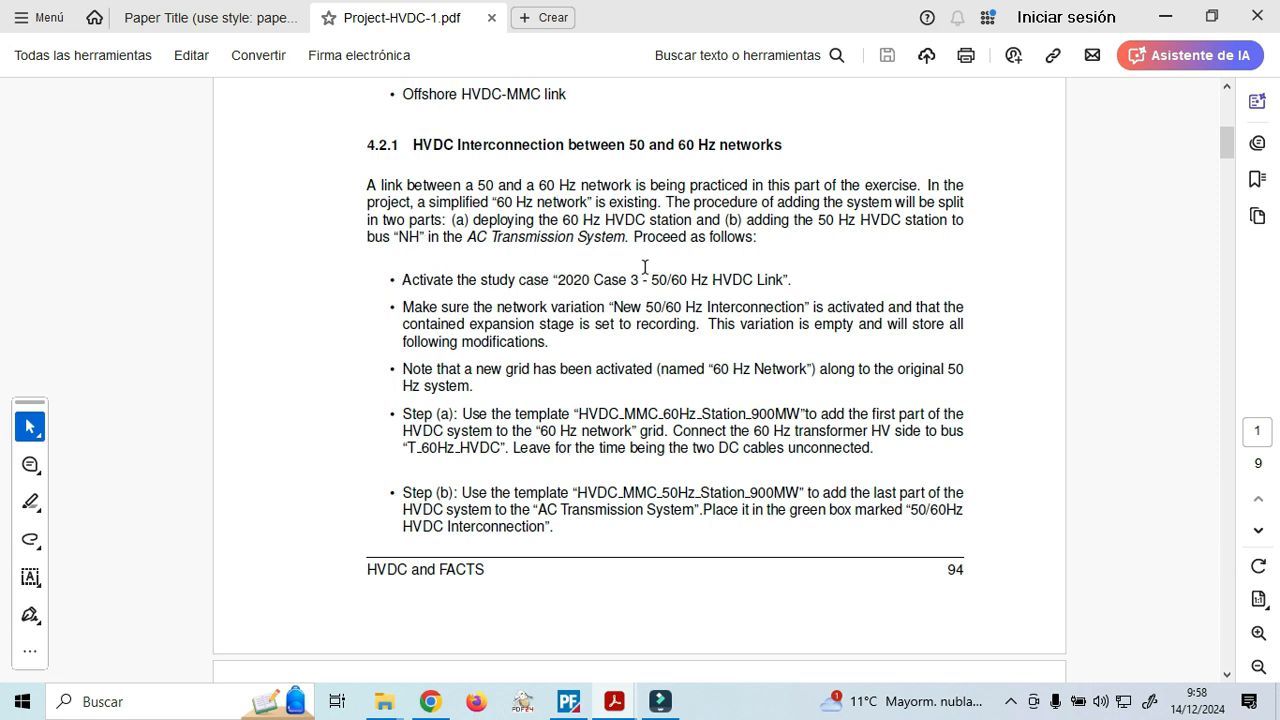
Switch back to PowerFactory and activate the study case "2020 Case 3 - 50/60 Hz HVDC Link".
left_click(568, 701)
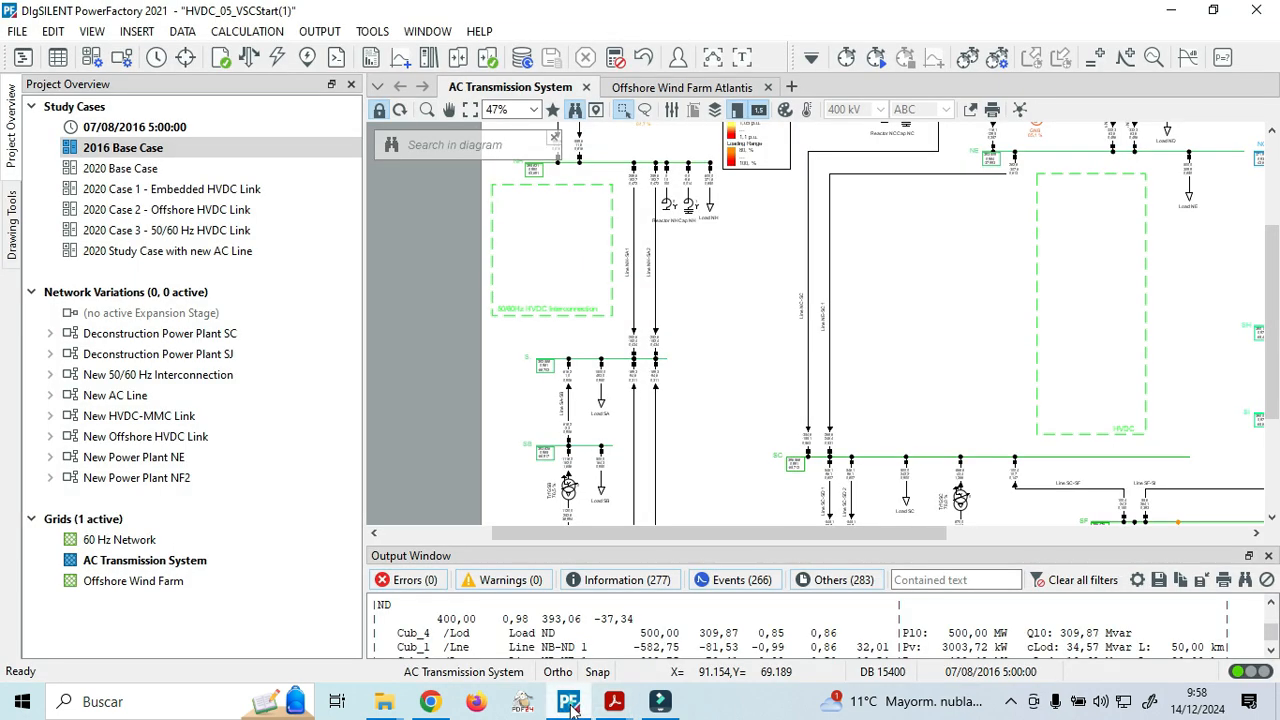
right_click(130, 229)
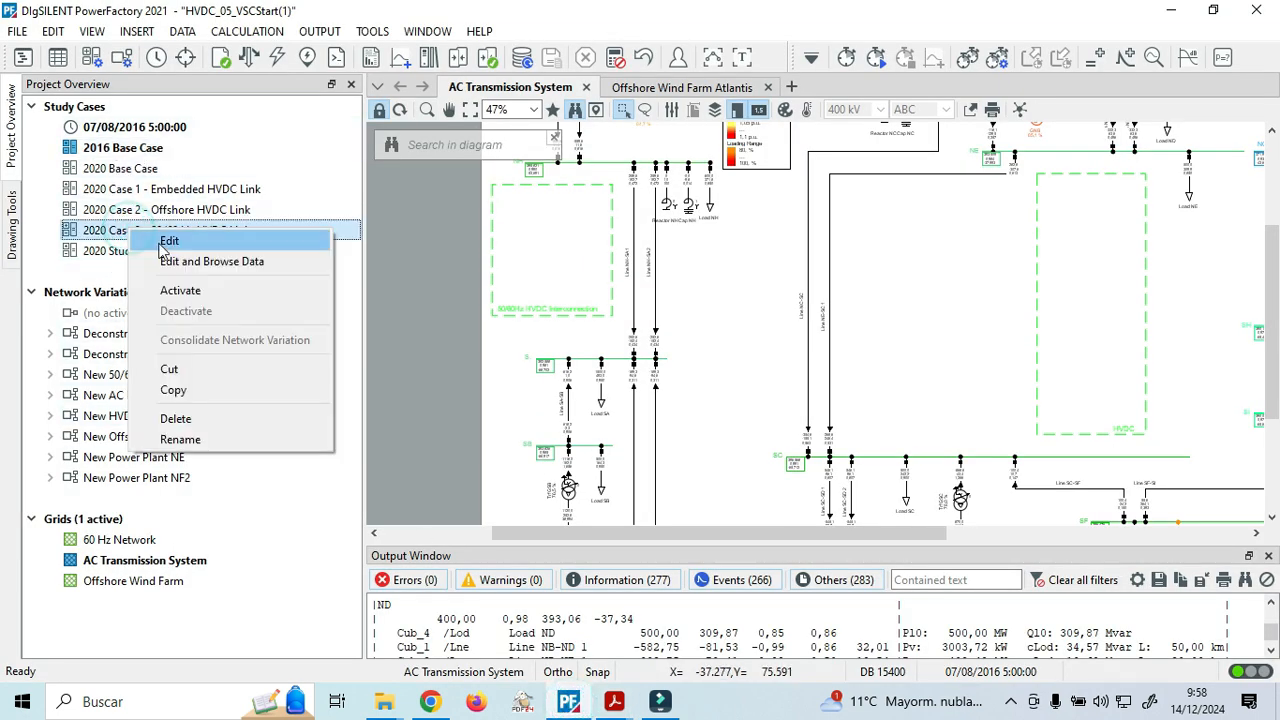
left_click(168, 289)
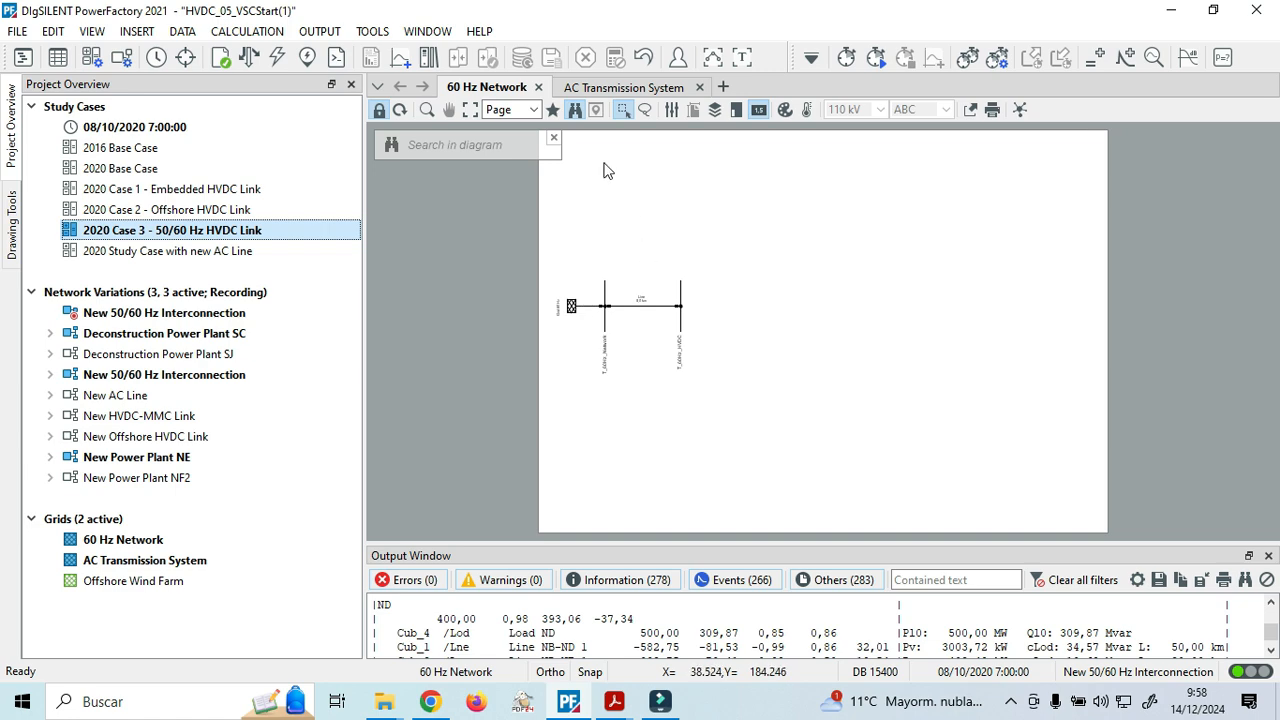
Examine the green box reserved for the 50/60Hz HVDC Interconnection near bus NH in the AC Transmission System diagram.
left_click(620, 87)
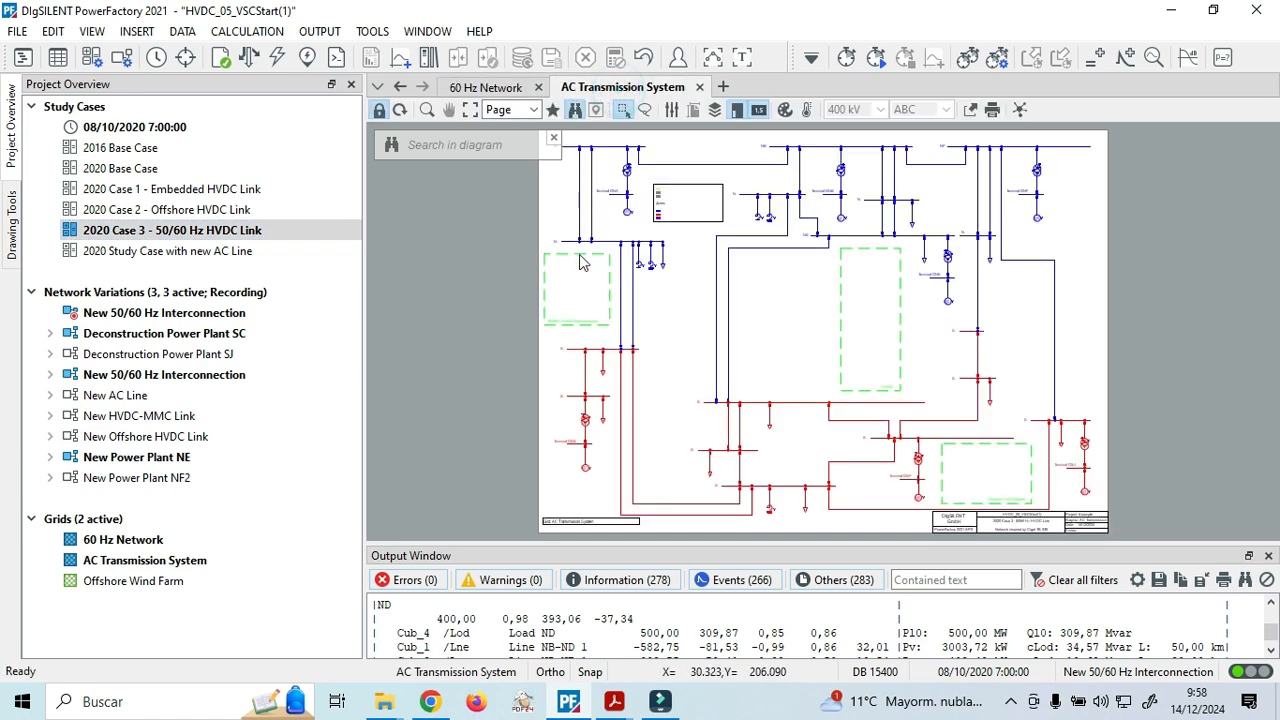
scroll(554, 260, "up", 3)
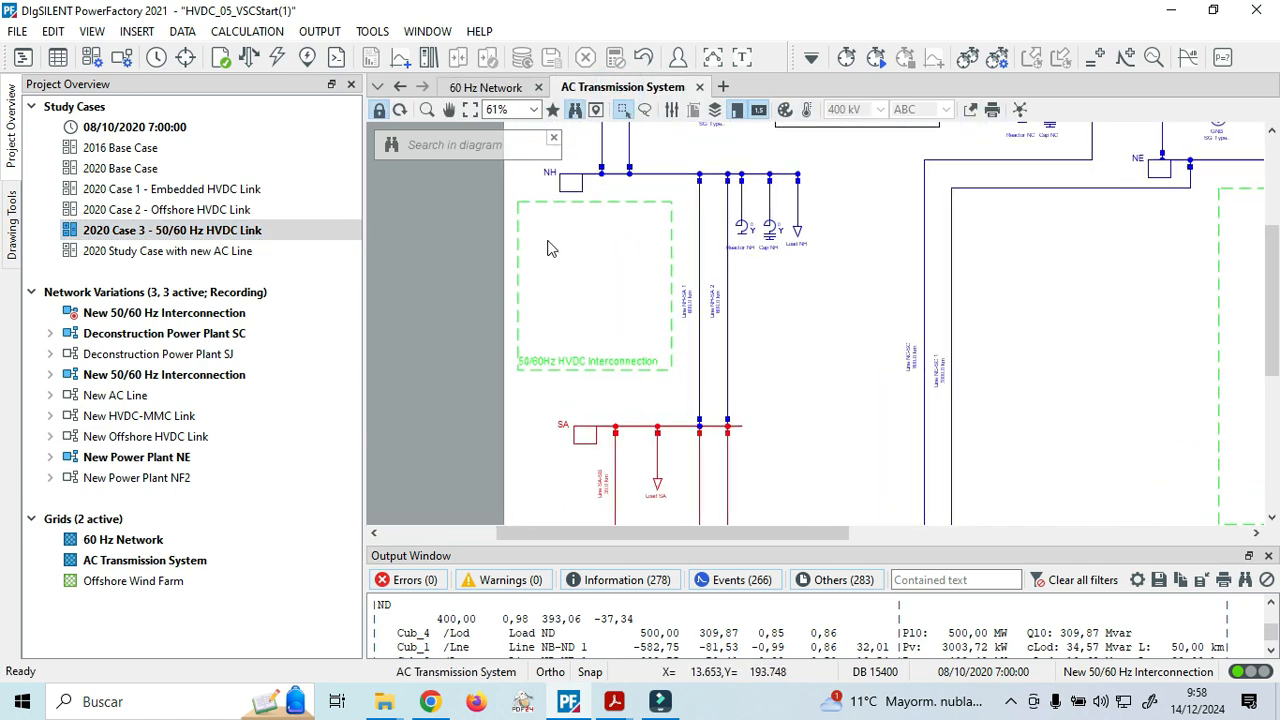
scroll(560, 250, "up", 2)
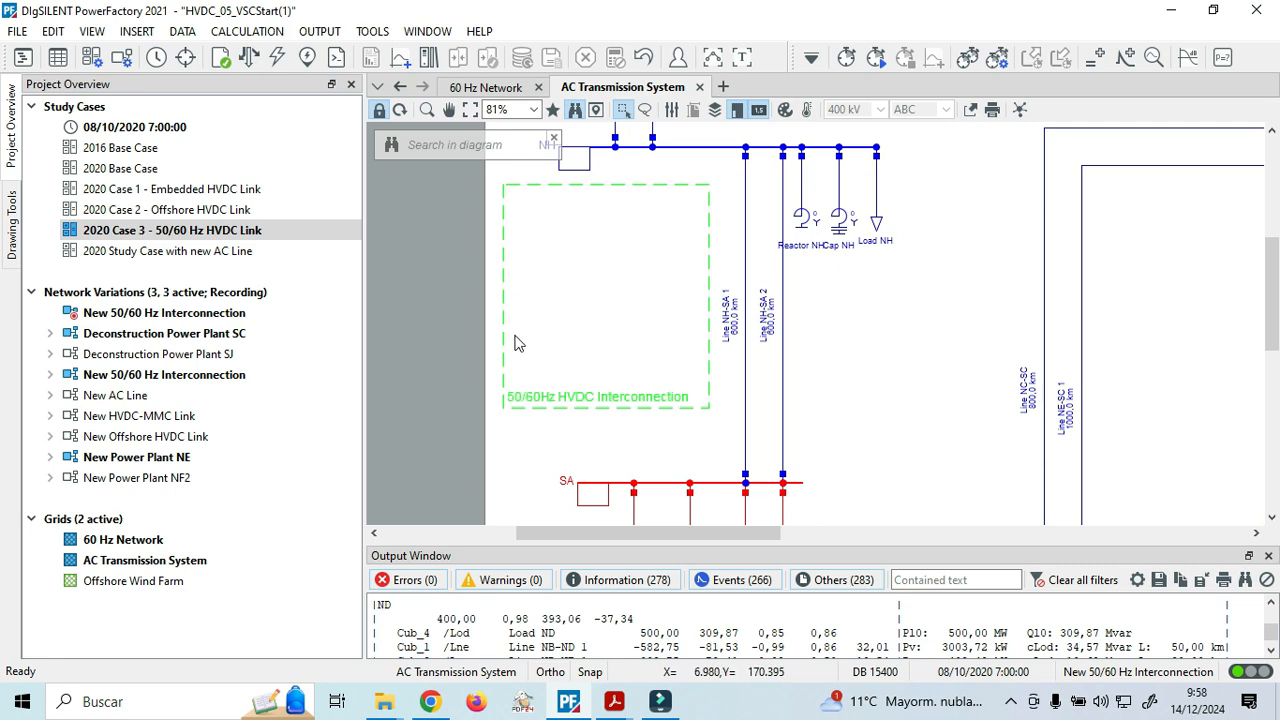
Switch to Project-HVDC-1.pdf in Acrobat and read the variation, grid and station template instructions of section 4.2.1.
mouse_move(630, 708)
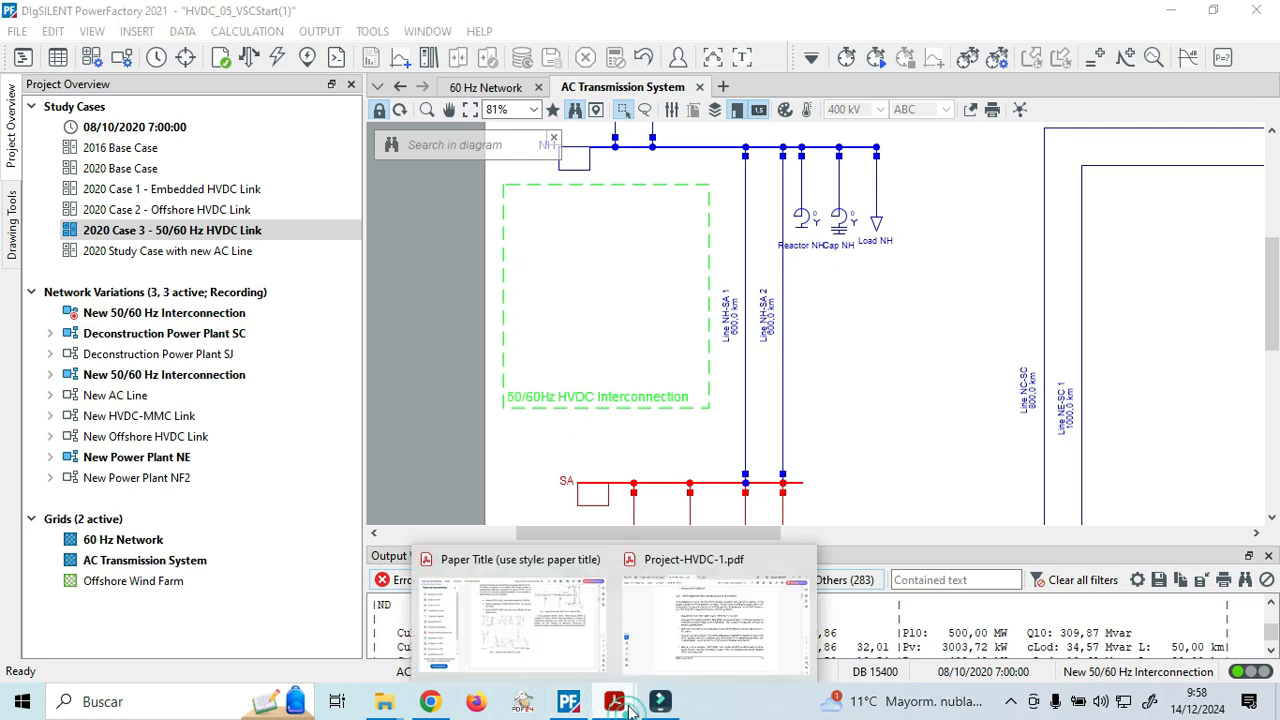
left_click(694, 625)
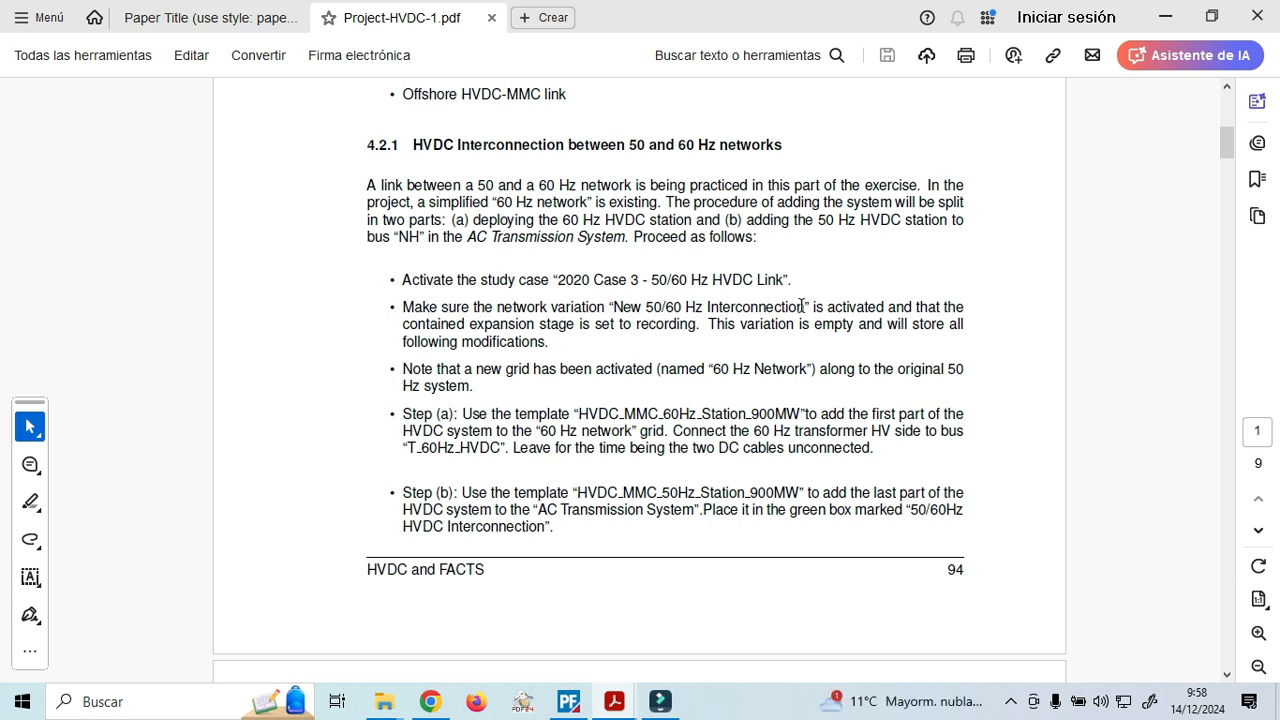
left_click(568, 701)
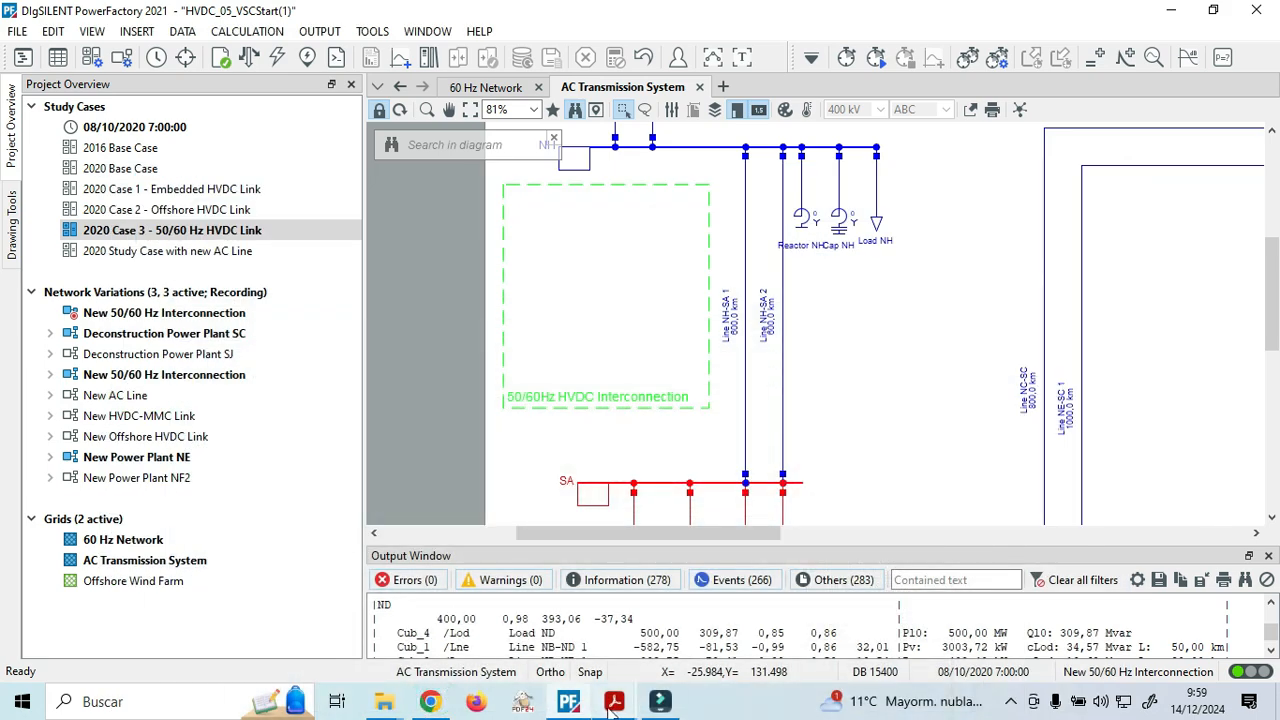
left_click(717, 615)
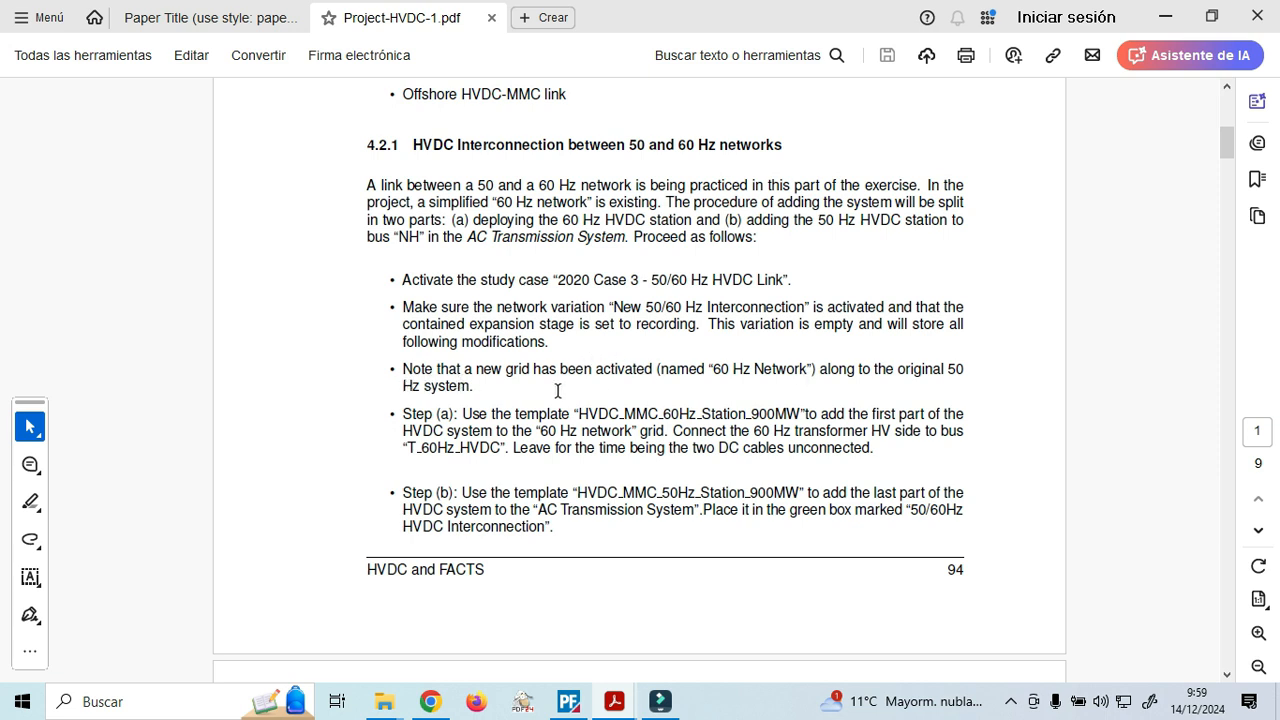
scroll(760, 379, "down", 2)
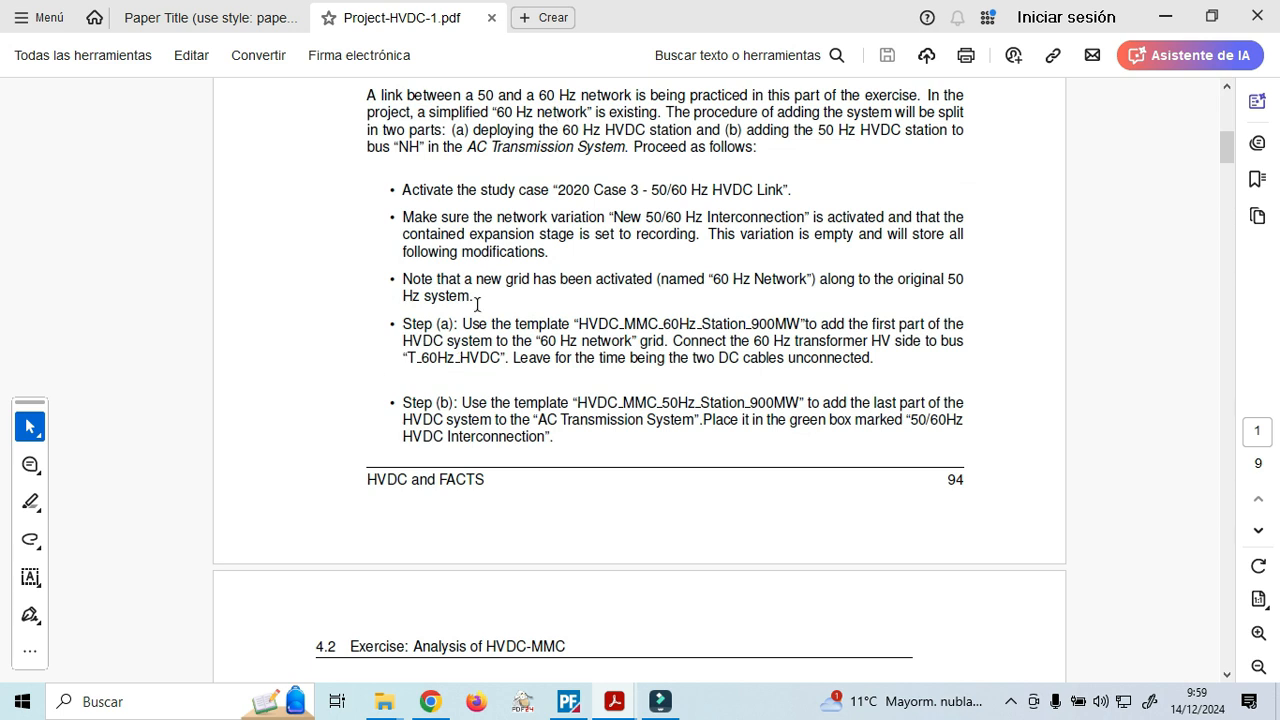
scroll(644, 294, "down", 1)
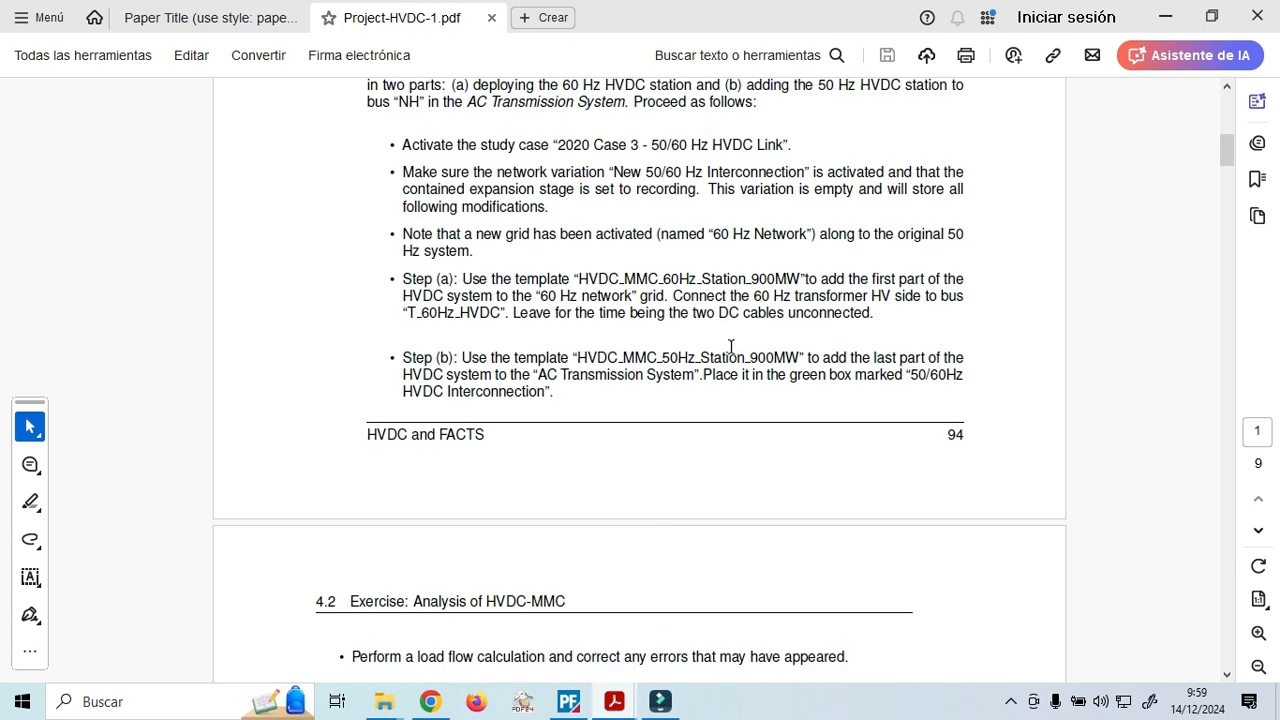
Switch back to PowerFactory and examine the T_60Hz_HVDC busbar in the 60 Hz Network diagram.
left_click(563, 712)
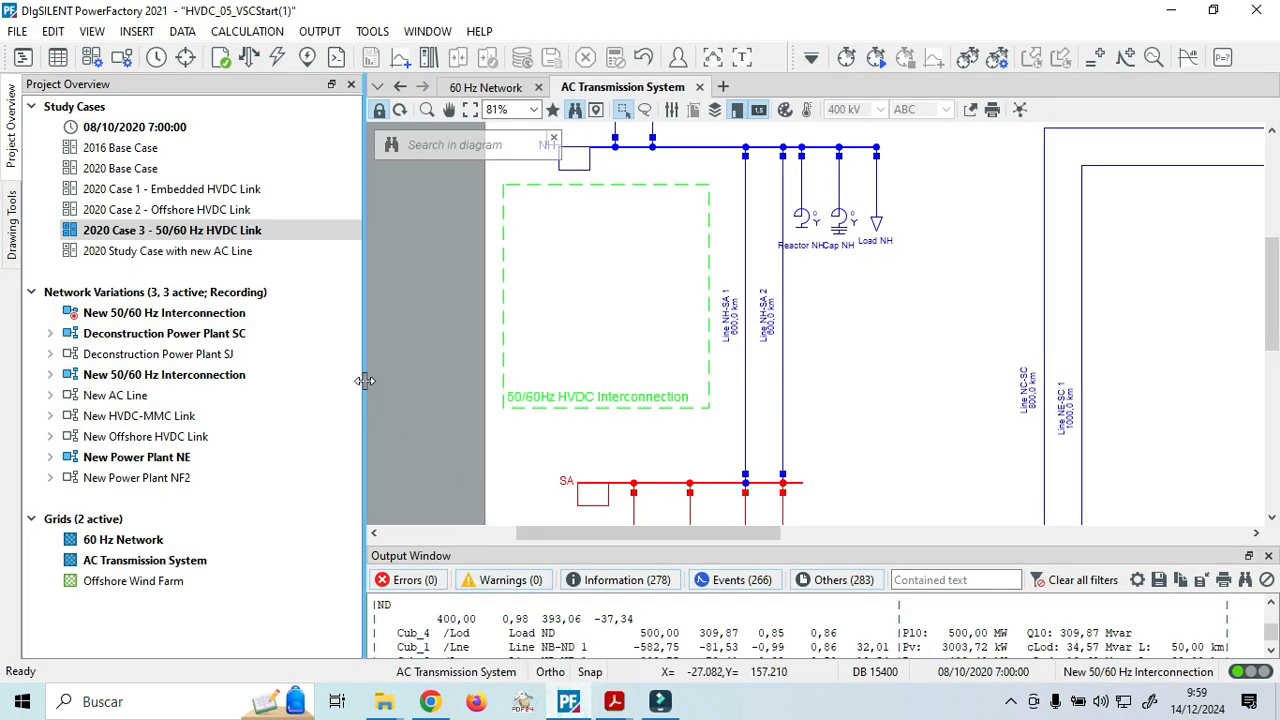
left_click(486, 87)
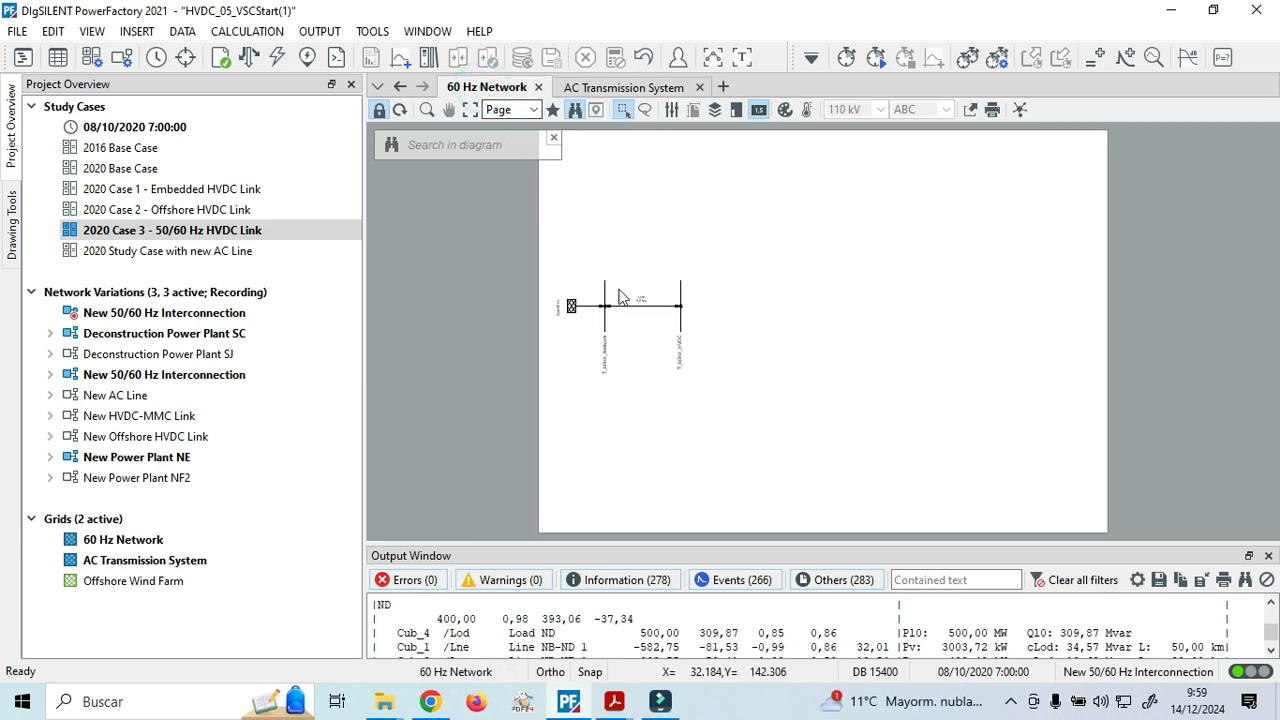
scroll(652, 340, "up", 2)
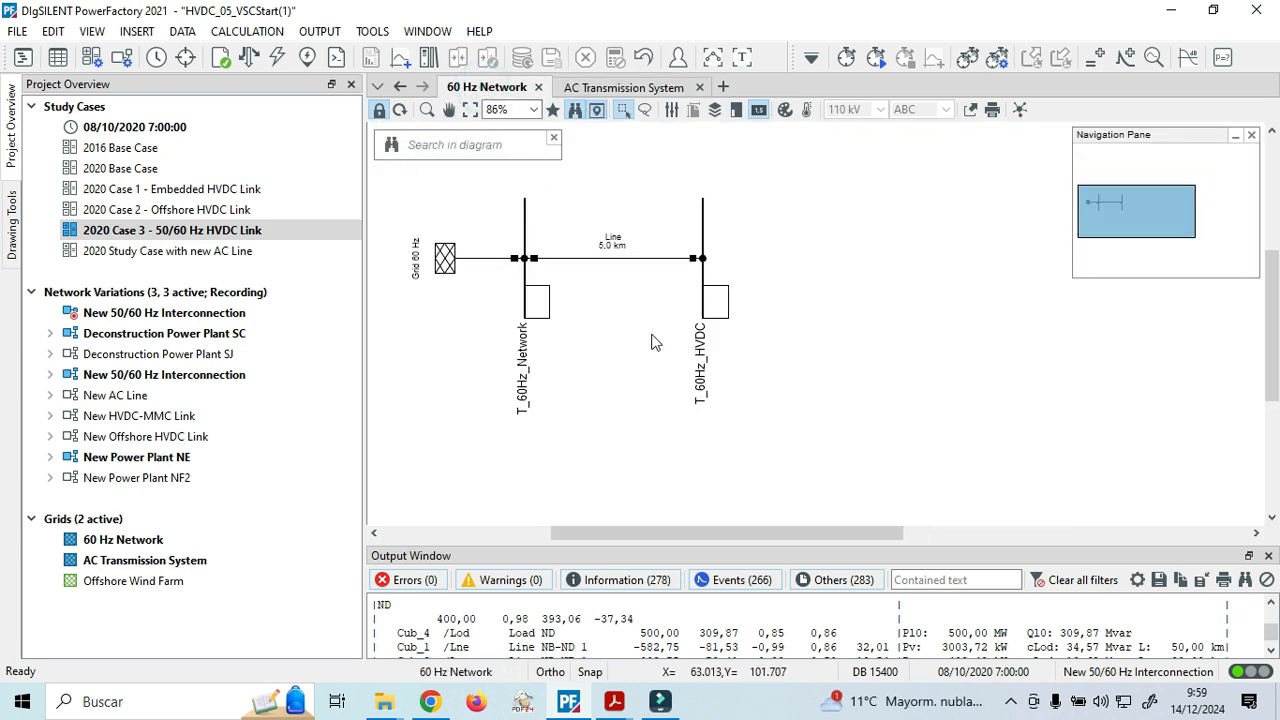
left_click(703, 220)
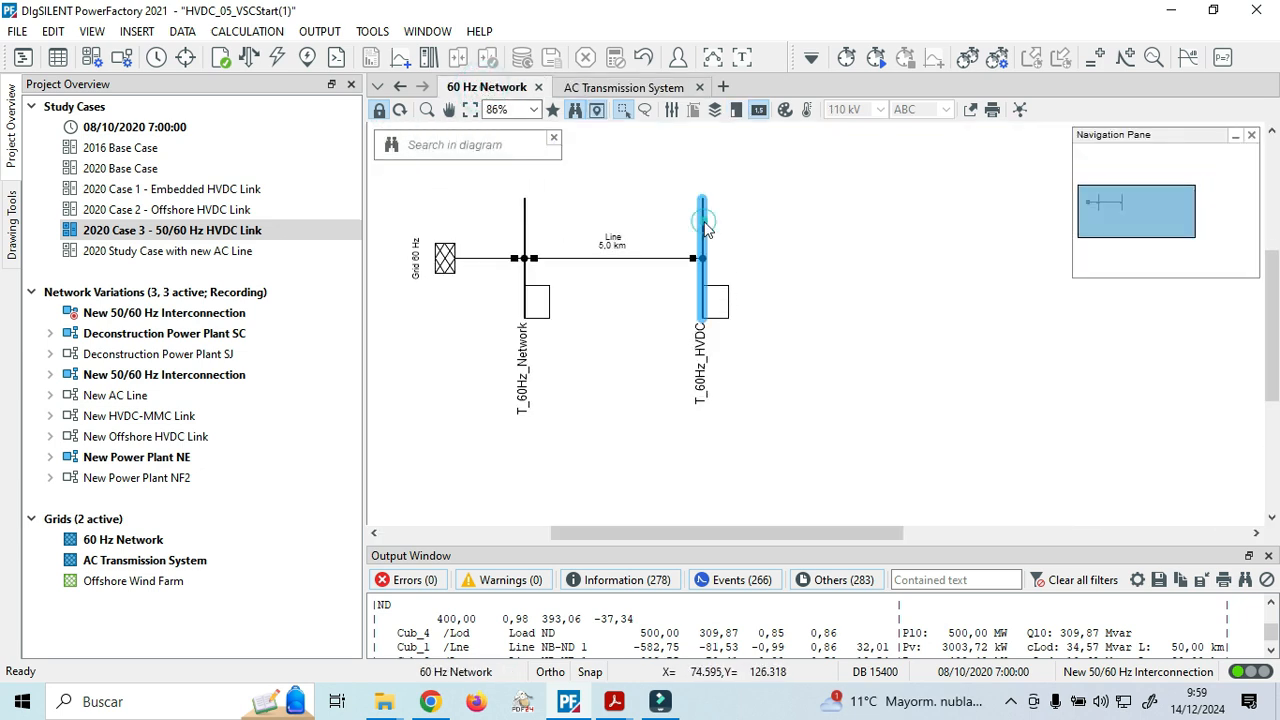
left_click(840, 243)
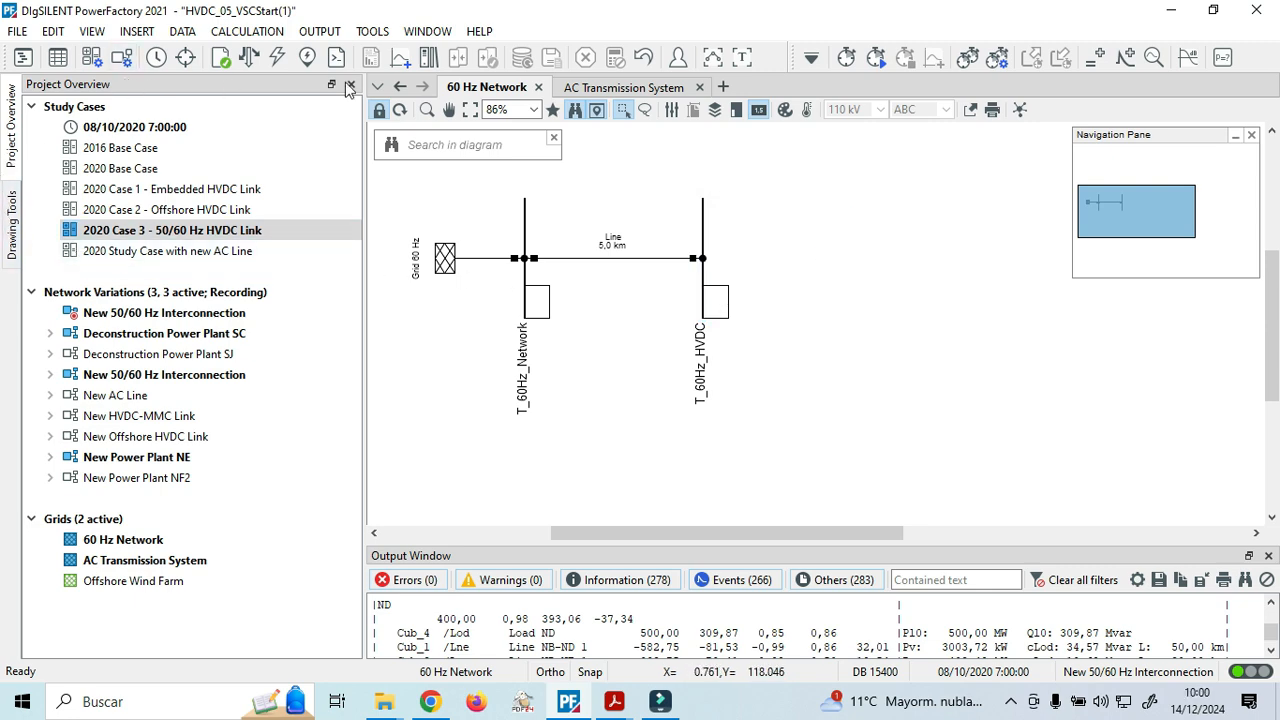
Unlock the 60 Hz Network diagram for editing and place the template HVDC_MMC_60Hz_Station_900MW beside busbar T_60Hz_HVDC.
left_click(380, 111)
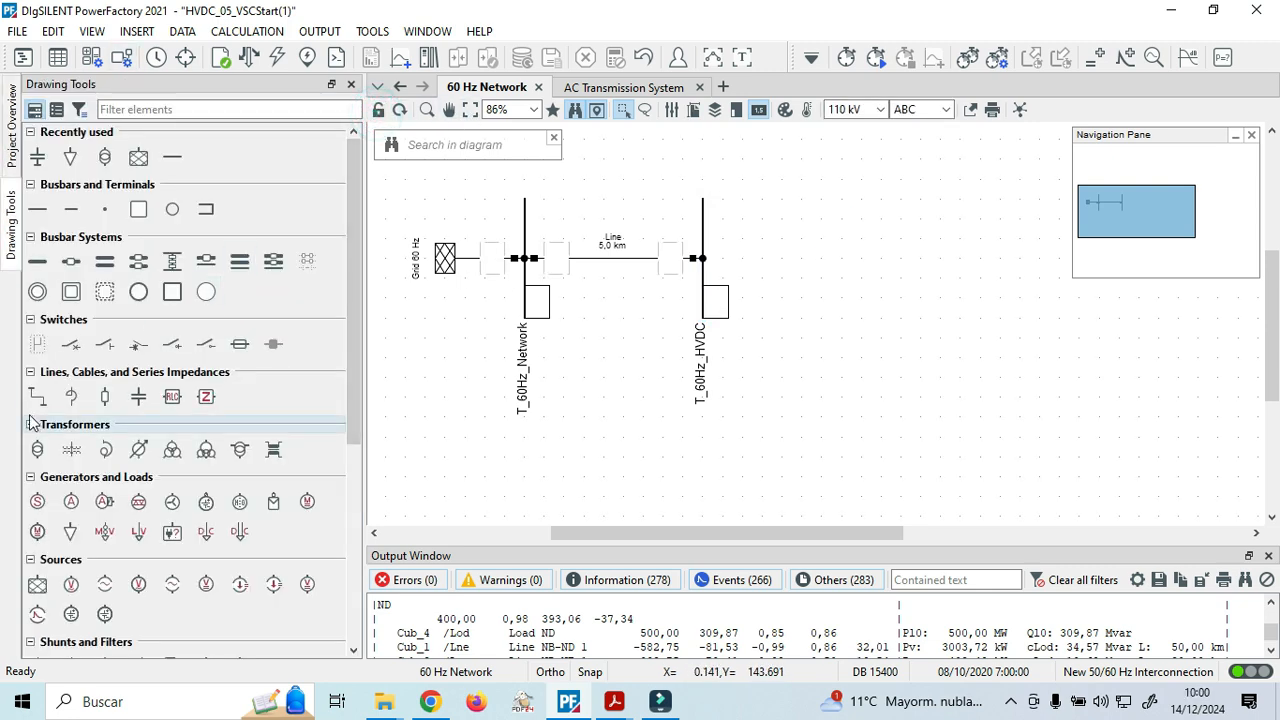
scroll(128, 480, "down", 5)
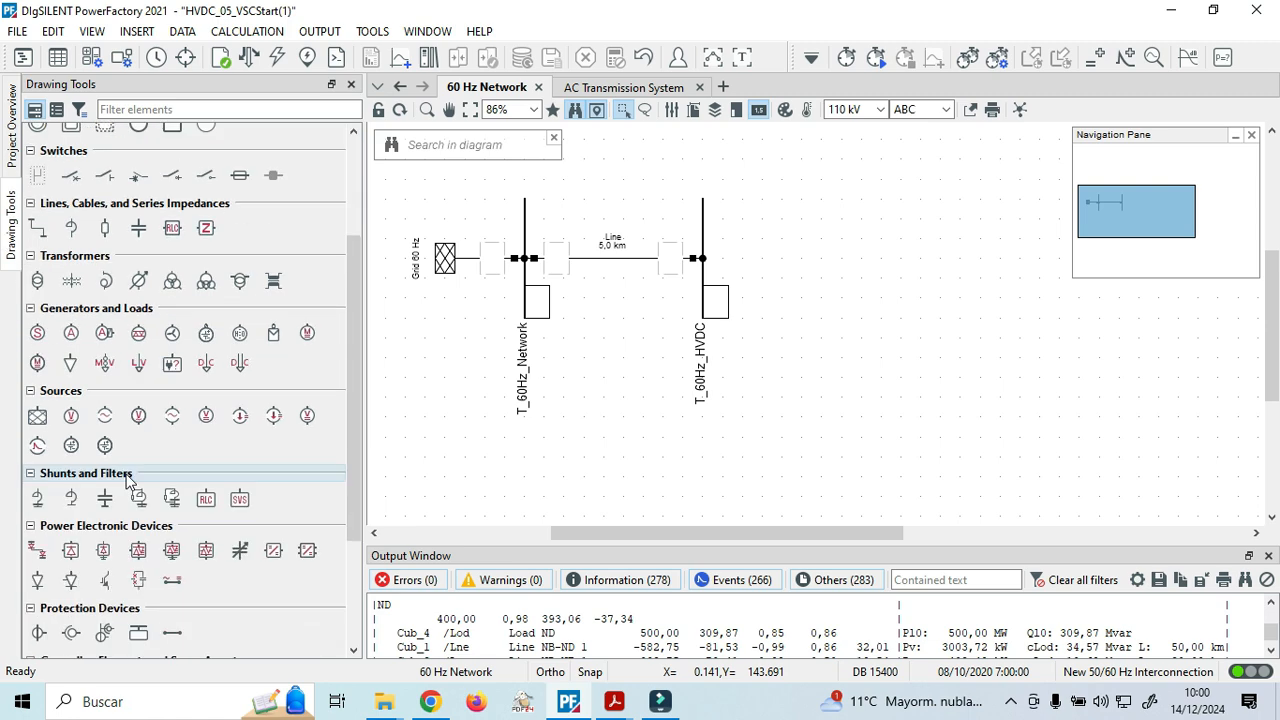
scroll(128, 480, "down", 1)
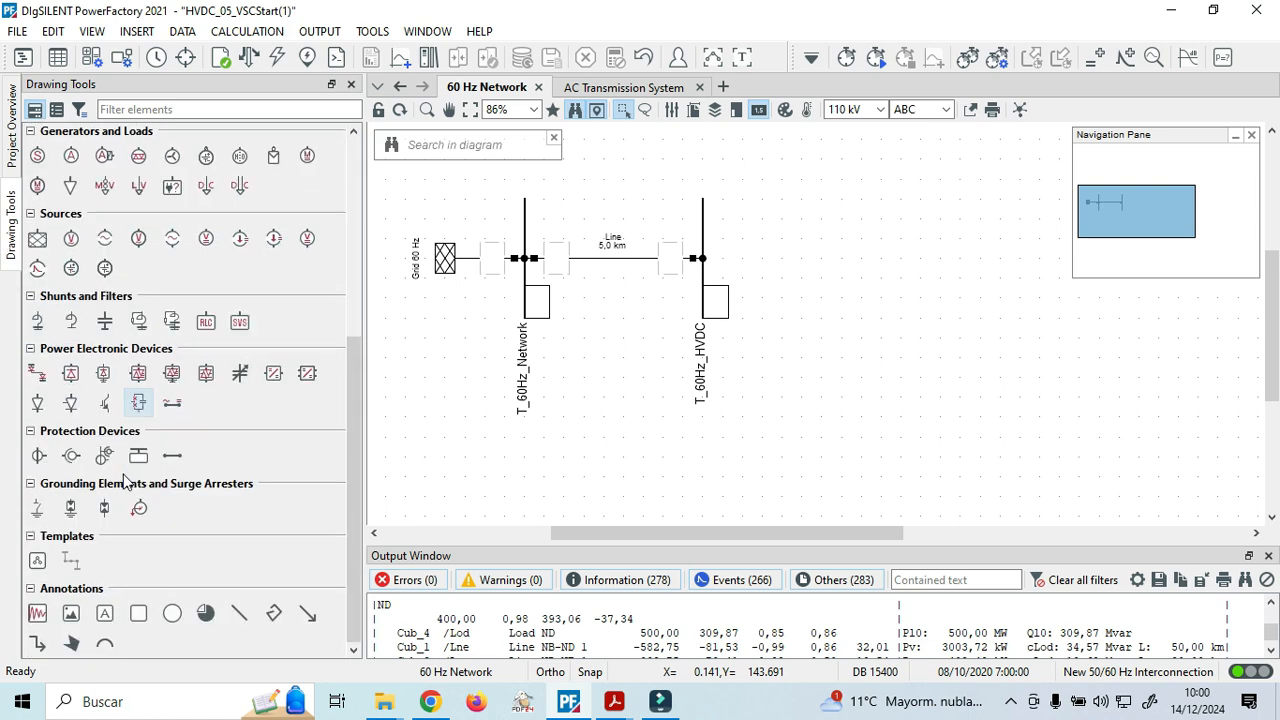
left_click(38, 563)
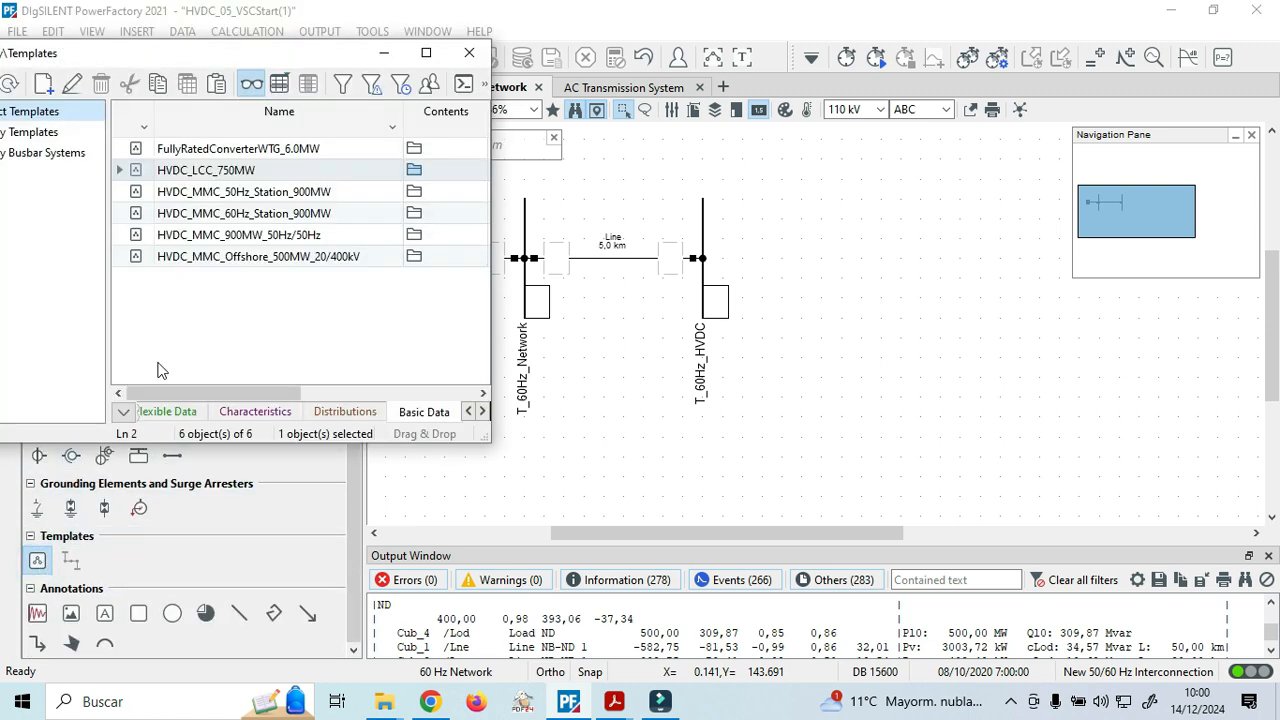
left_click(218, 216)
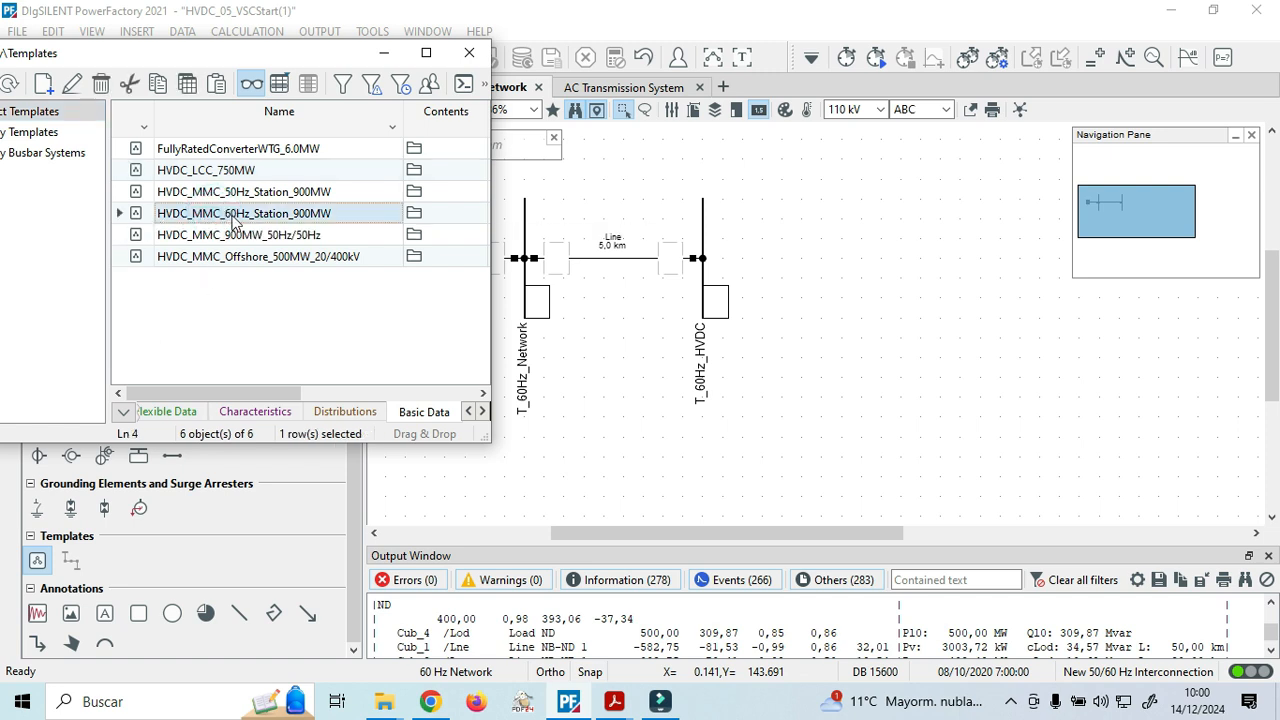
left_click(883, 326)
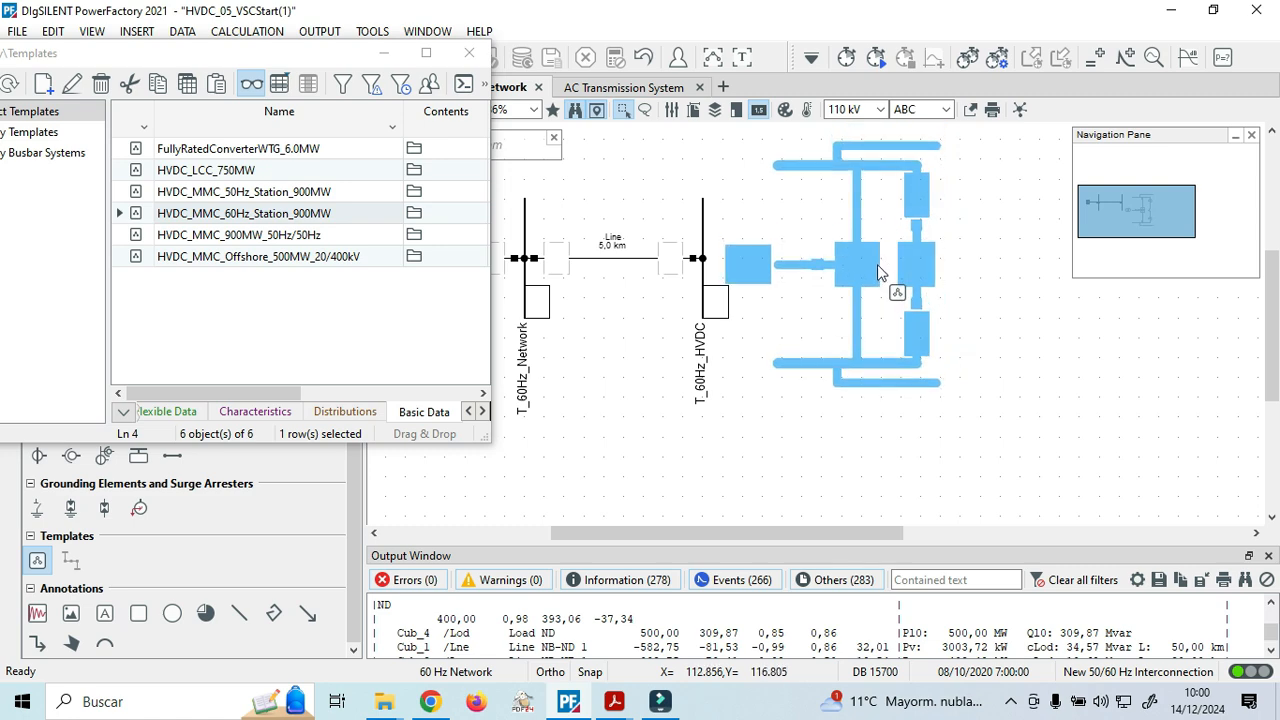
left_click(885, 270)
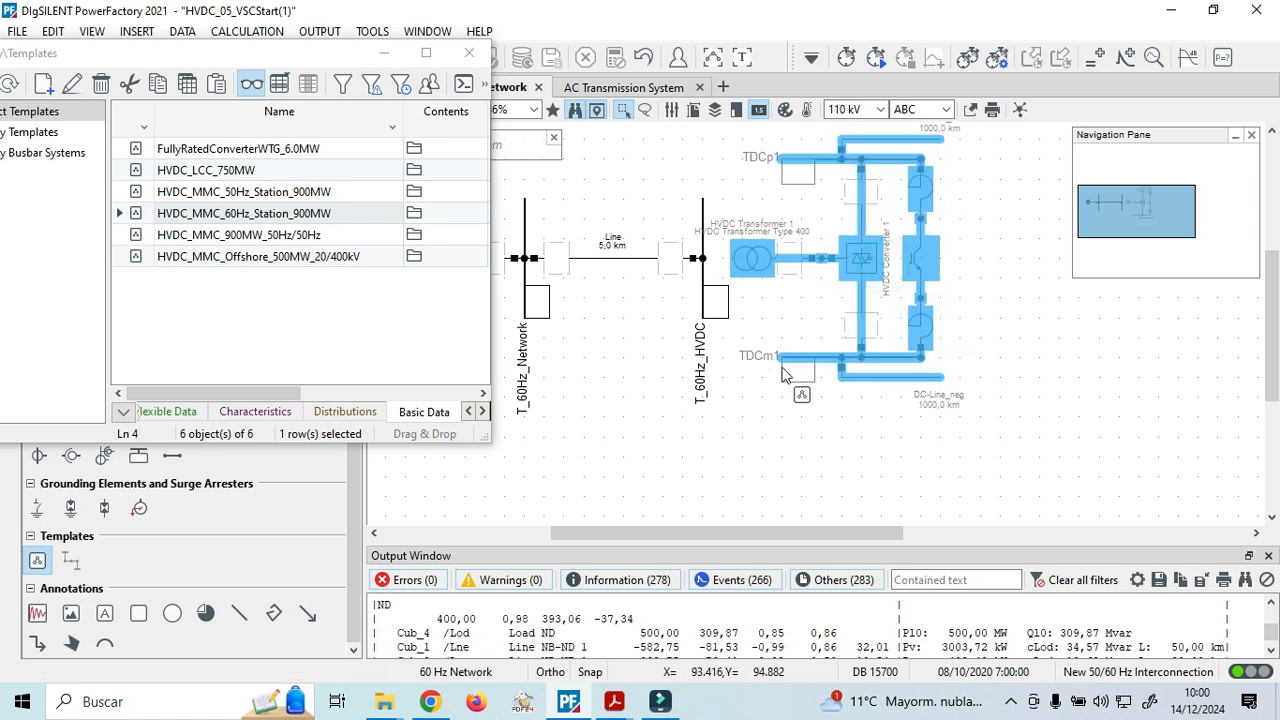
left_click(745, 390)
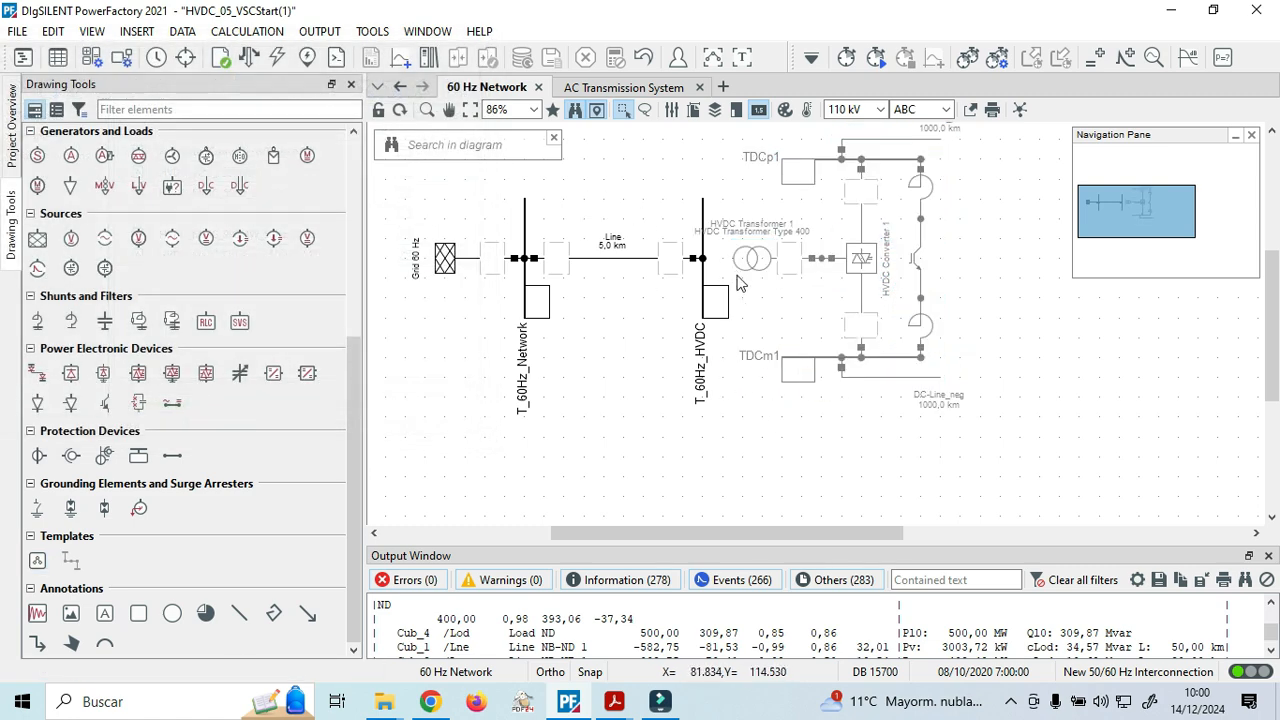
Connect the open side of HVDC Transformer 1 to busbar T_60Hz_HVDC.
scroll(740, 270, "up", 5)
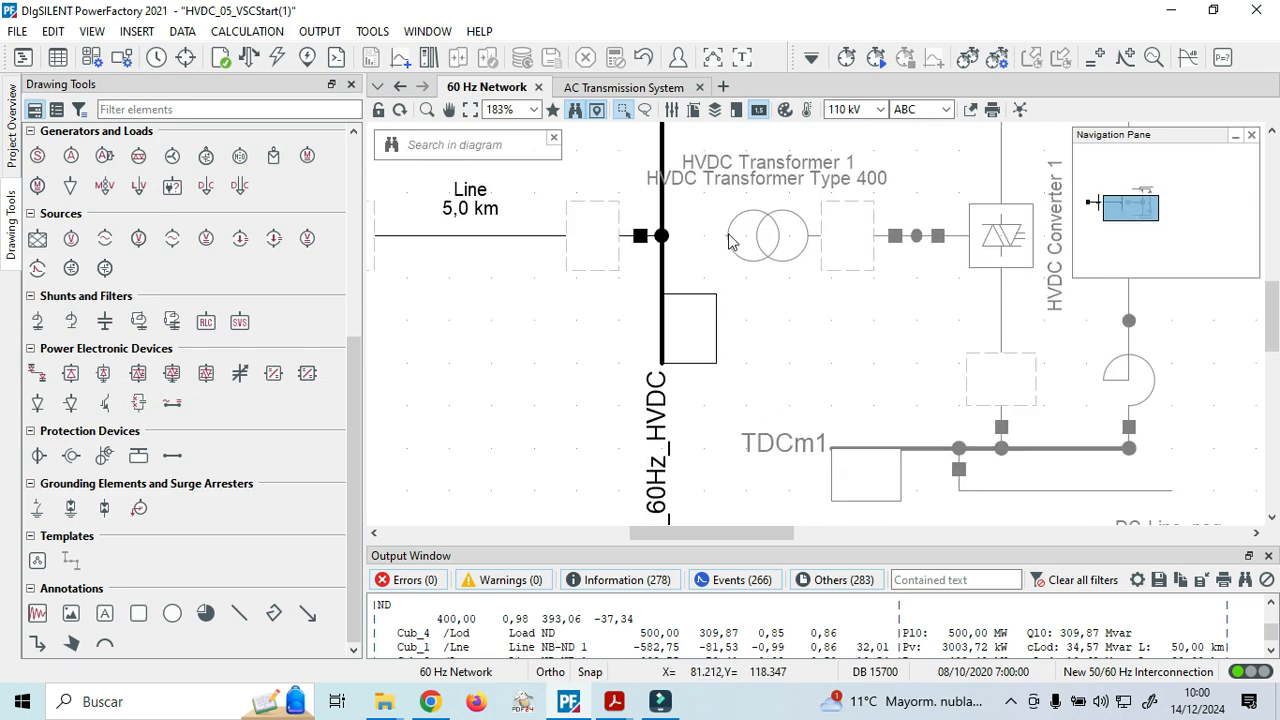
left_click(730, 240)
right_click(730, 242)
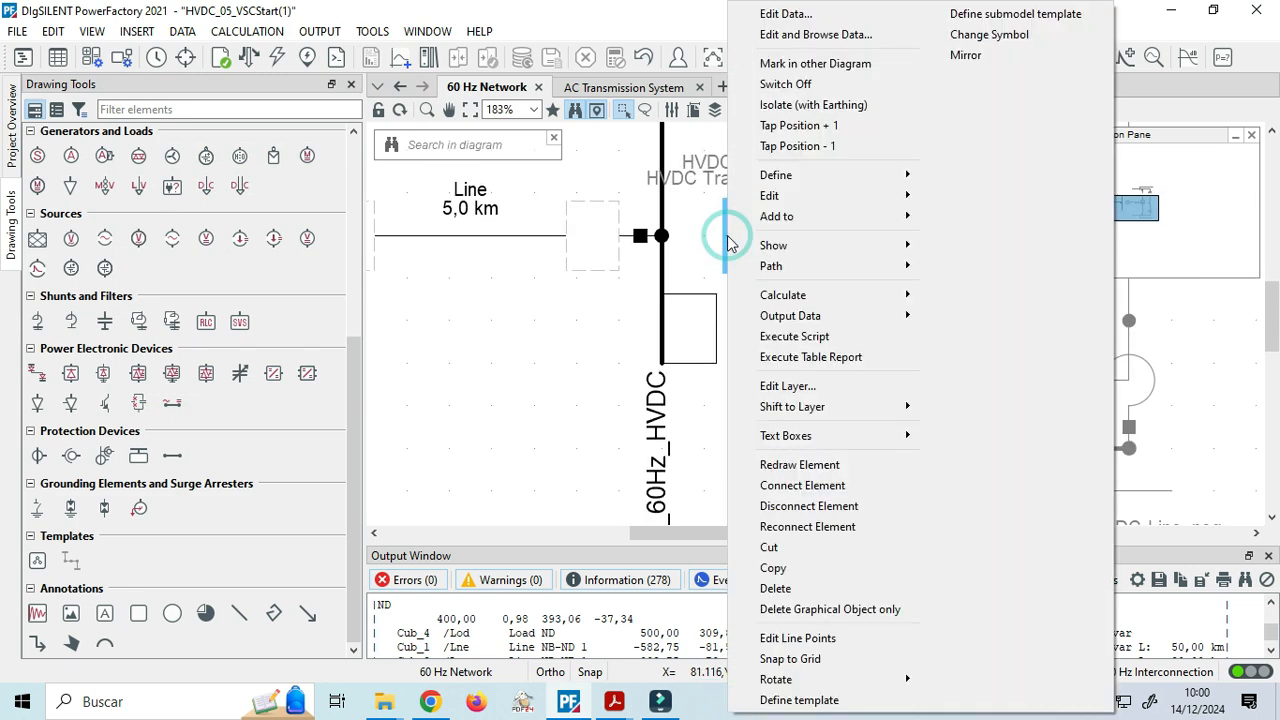
left_click(802, 485)
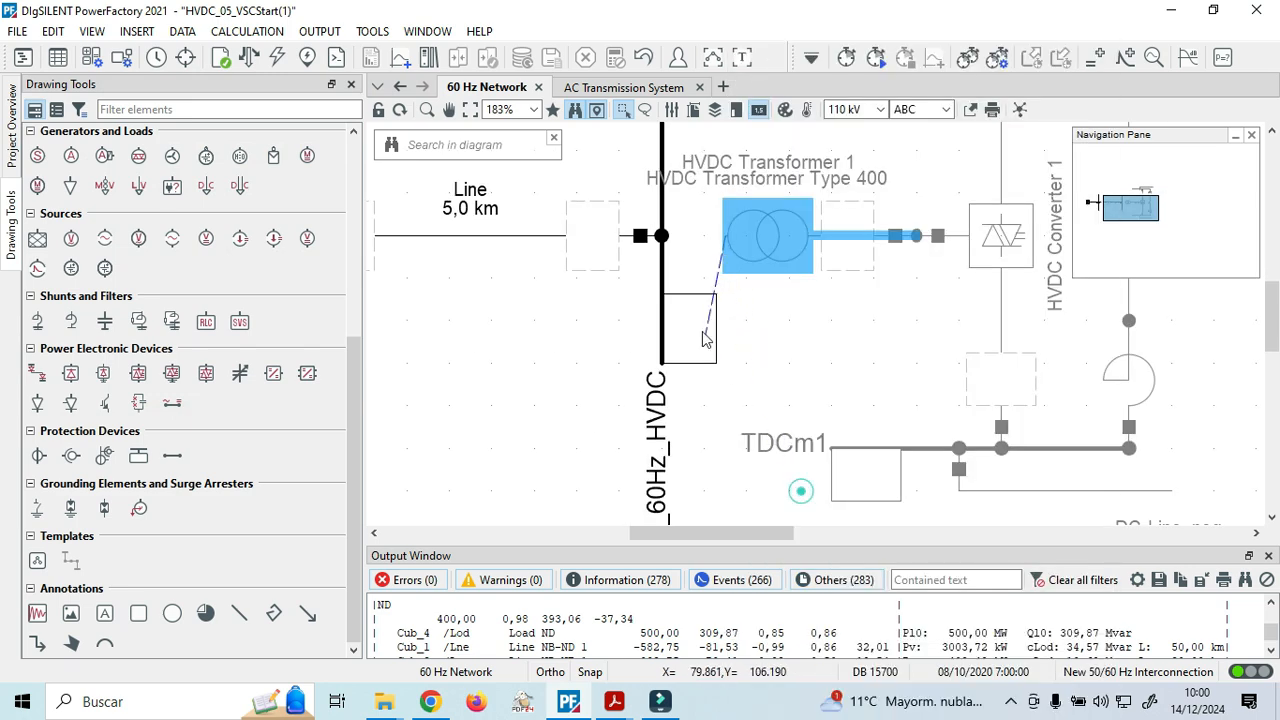
left_click(664, 240)
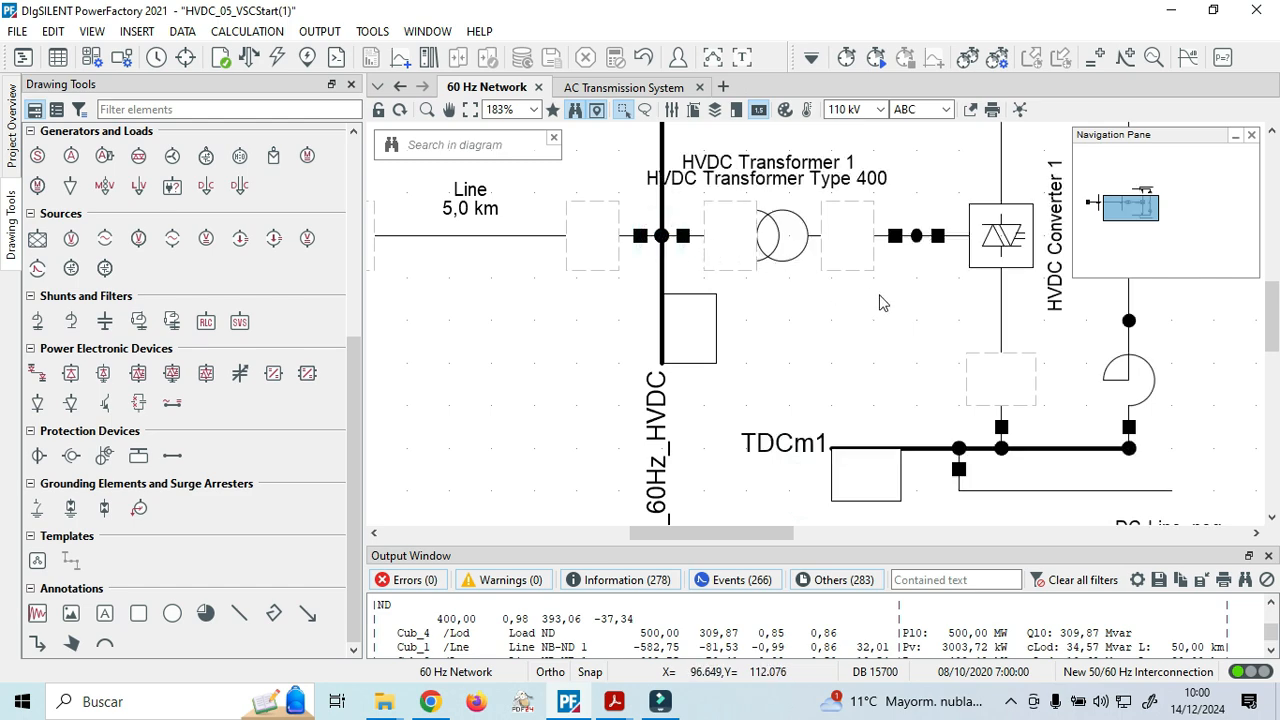
scroll(884, 305, "down", 2)
scroll(884, 305, "down", 1)
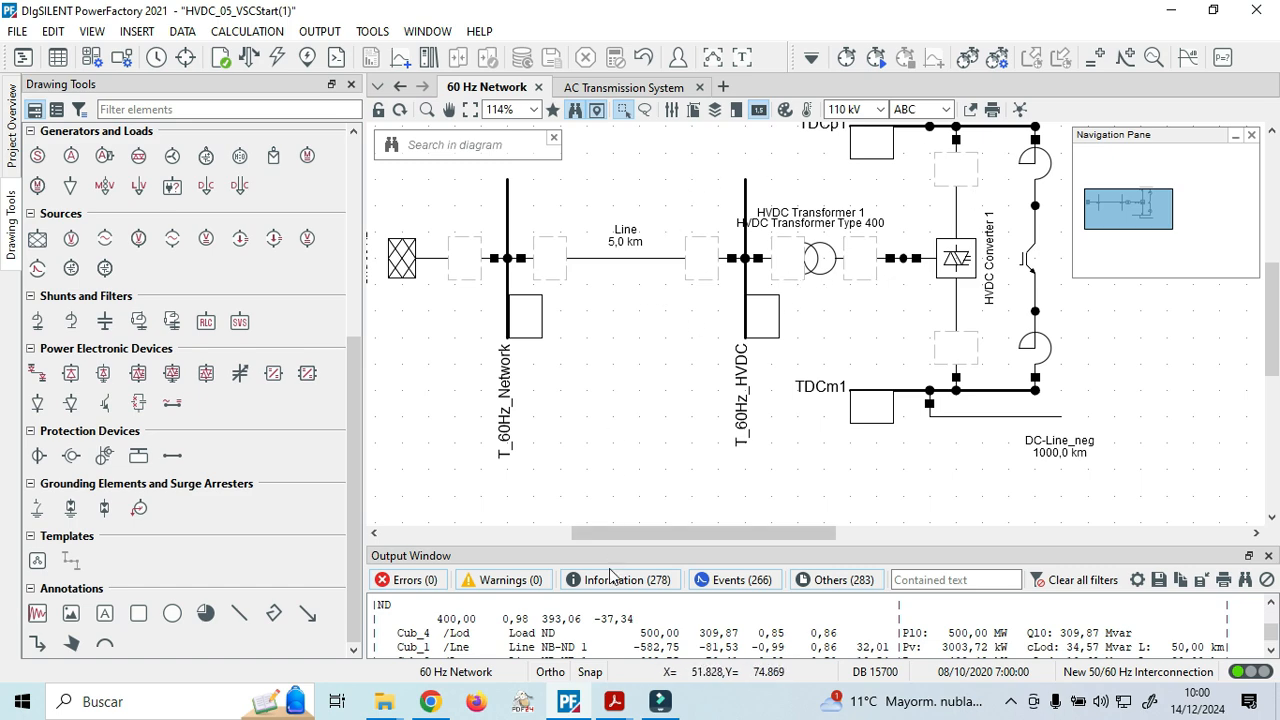
Read step (b) on adding the 50 Hz station in Project-HVDC-1.pdf in Acrobat, and return to PowerFactory.
left_click(714, 618)
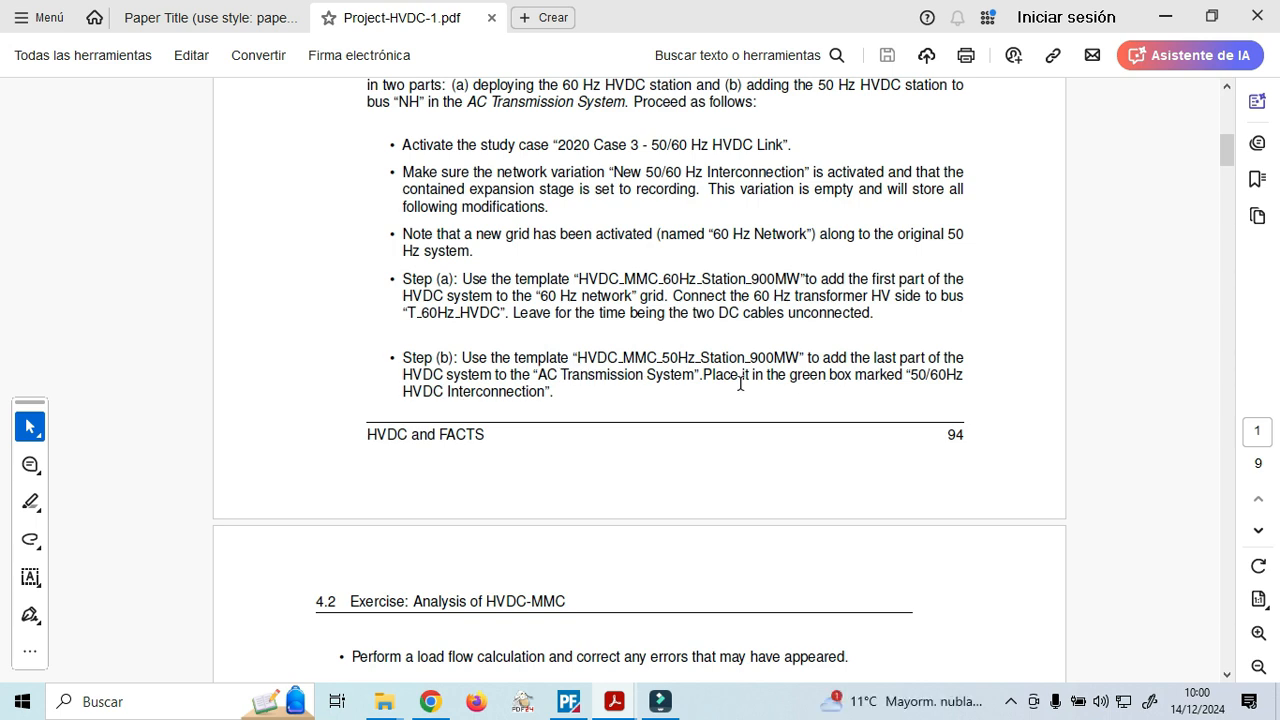
scroll(643, 366, "down", 3)
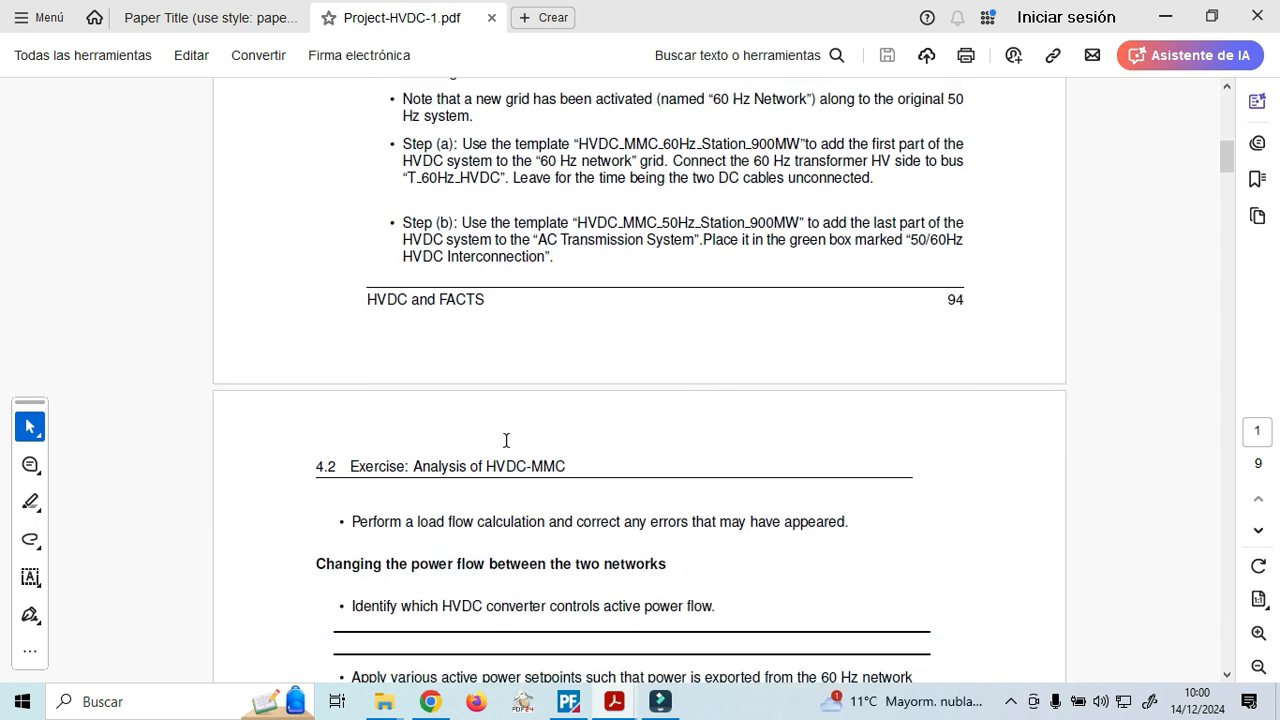
left_click(568, 701)
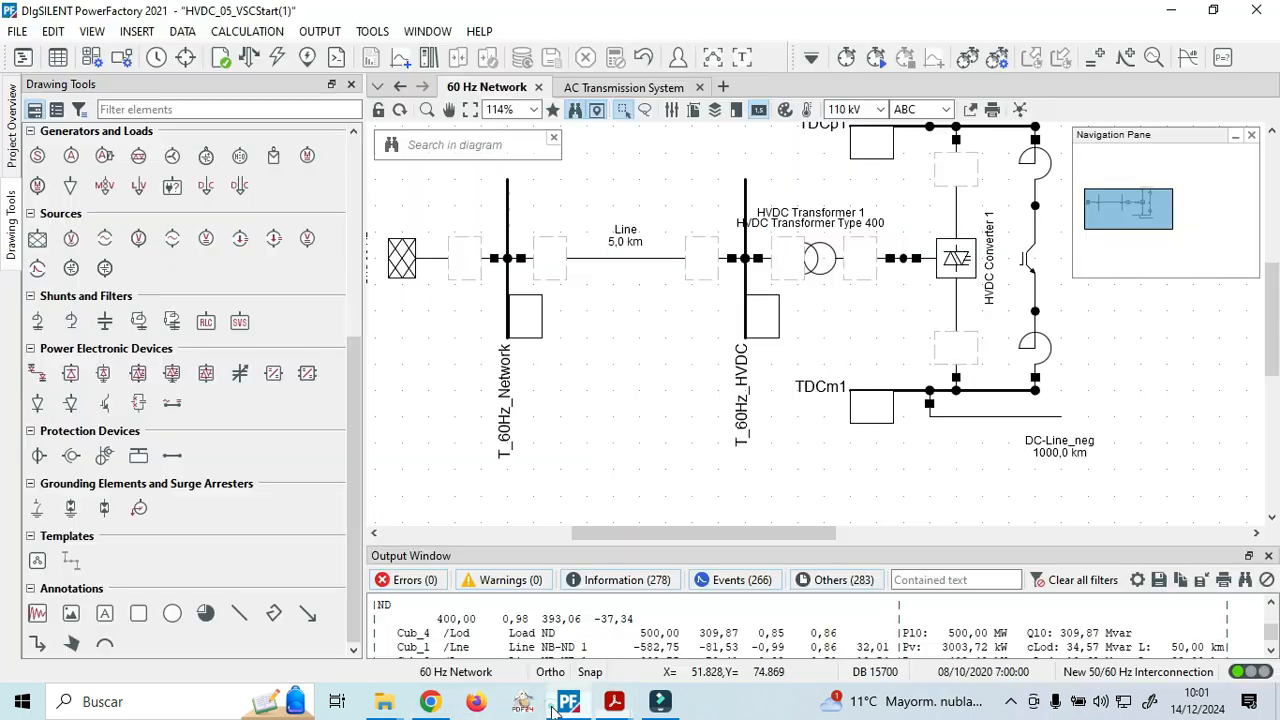
Open the AC Transmission System diagram and locate the 50/60Hz HVDC Interconnection area below busbar NH.
left_click(597, 88)
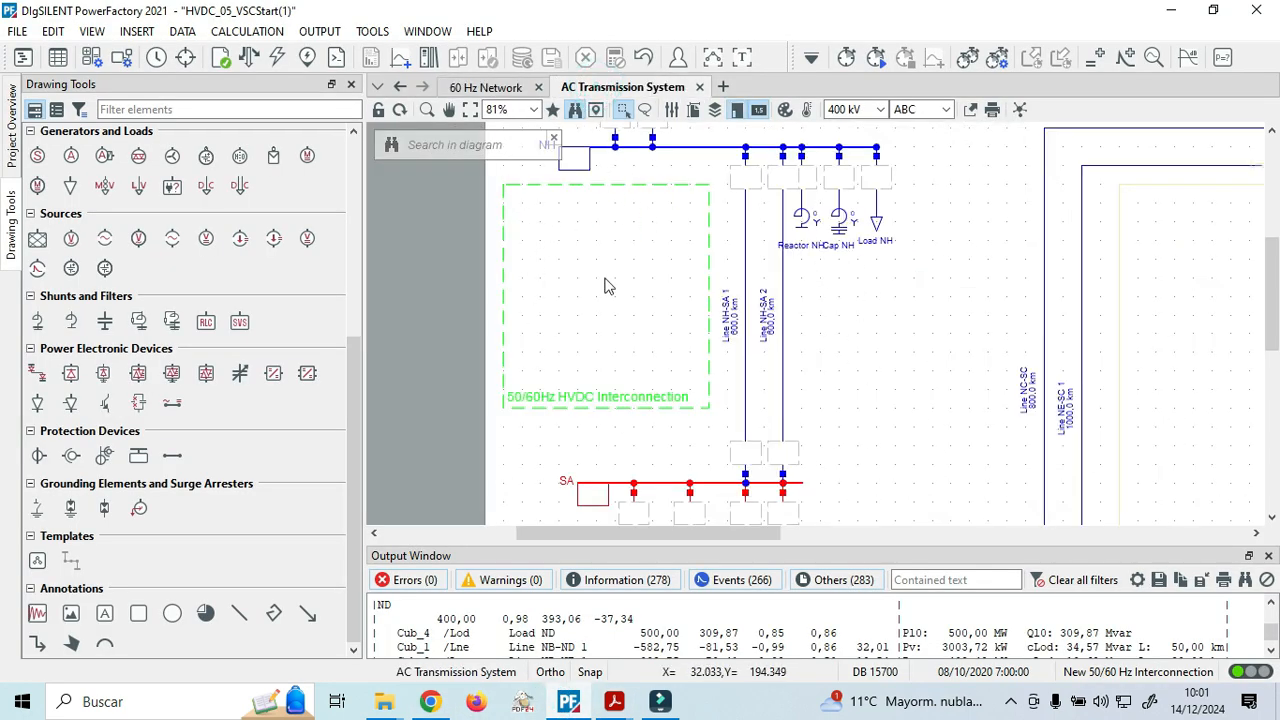
scroll(585, 240, "up", 2)
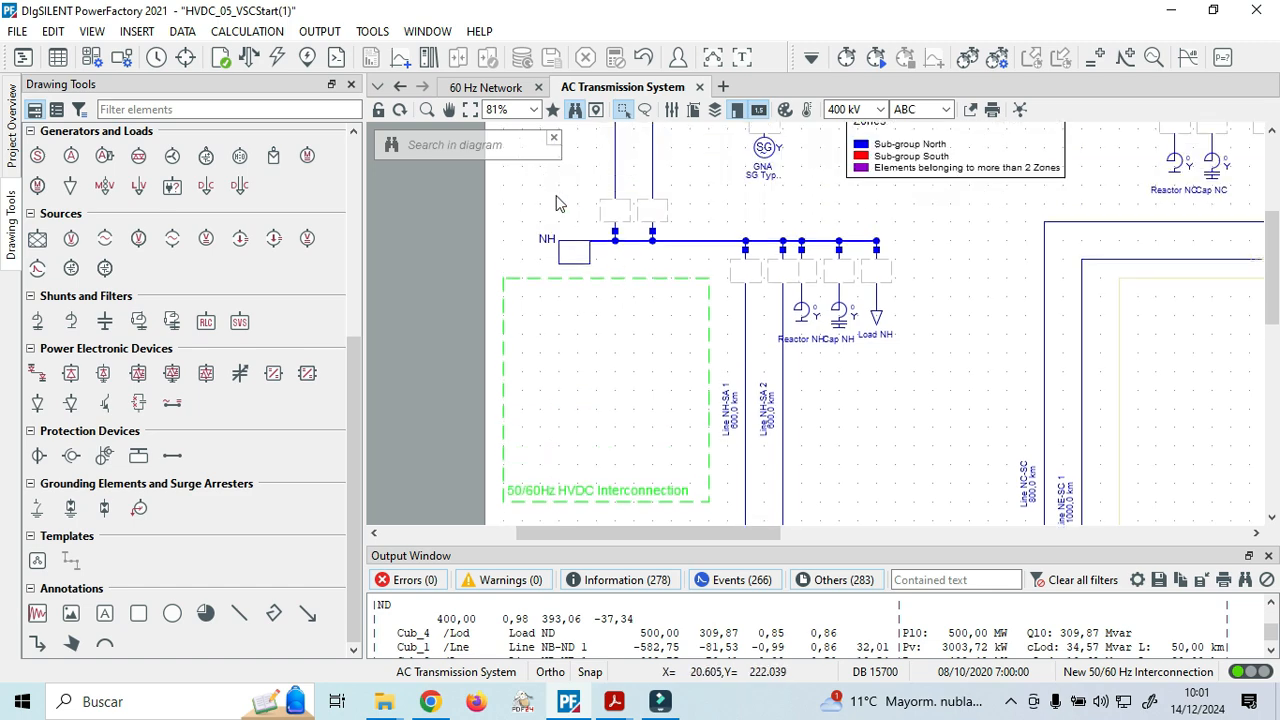
scroll(560, 270, "down", 1)
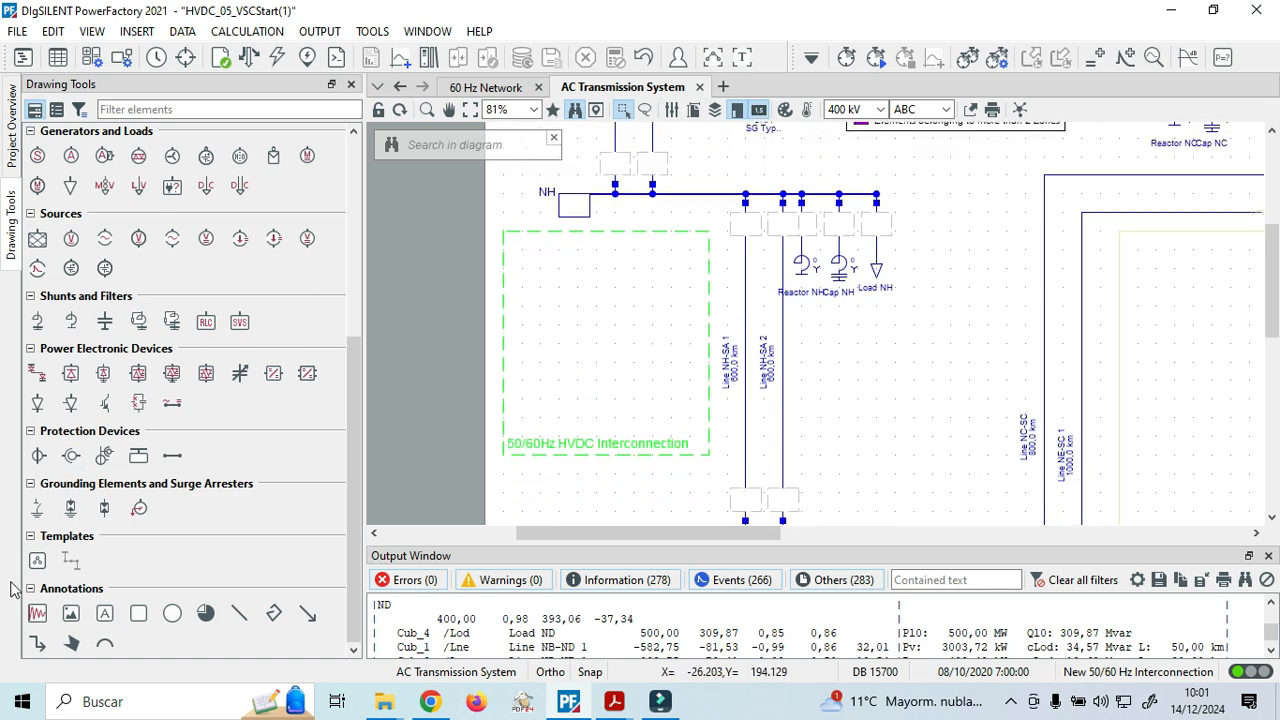
left_click(37, 562)
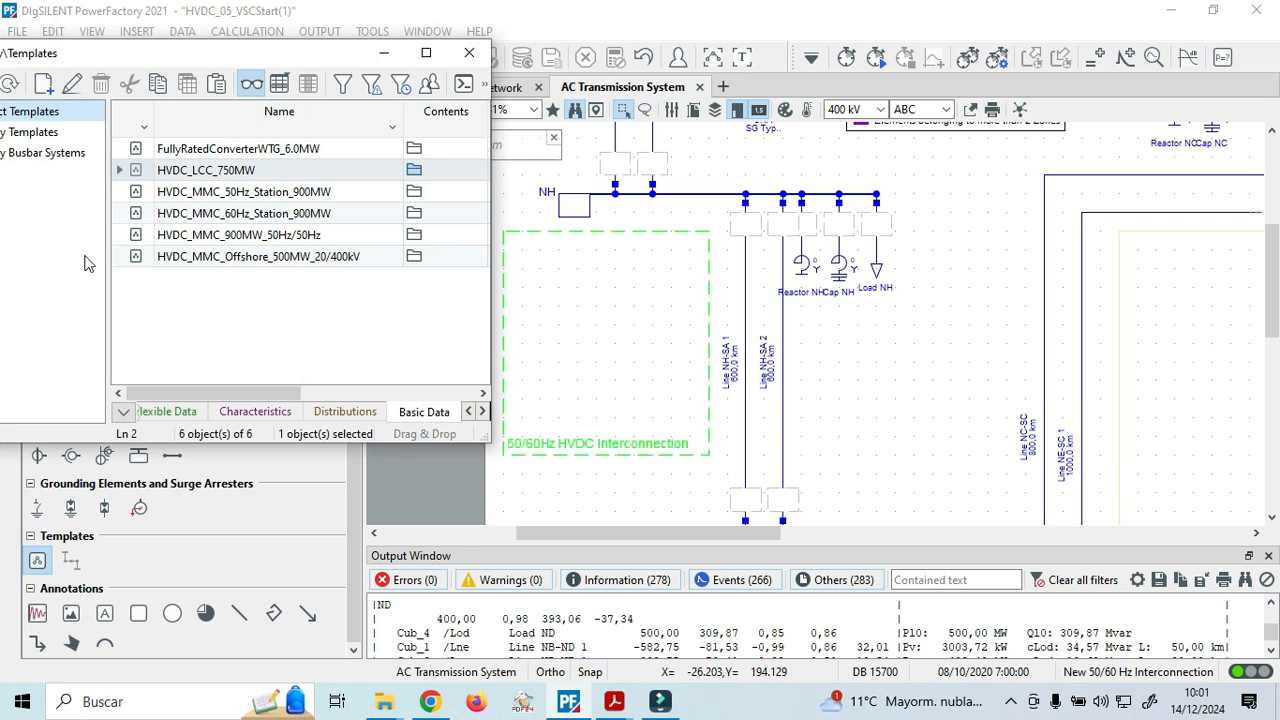
left_click(172, 192)
left_click_drag(172, 192, 558, 295)
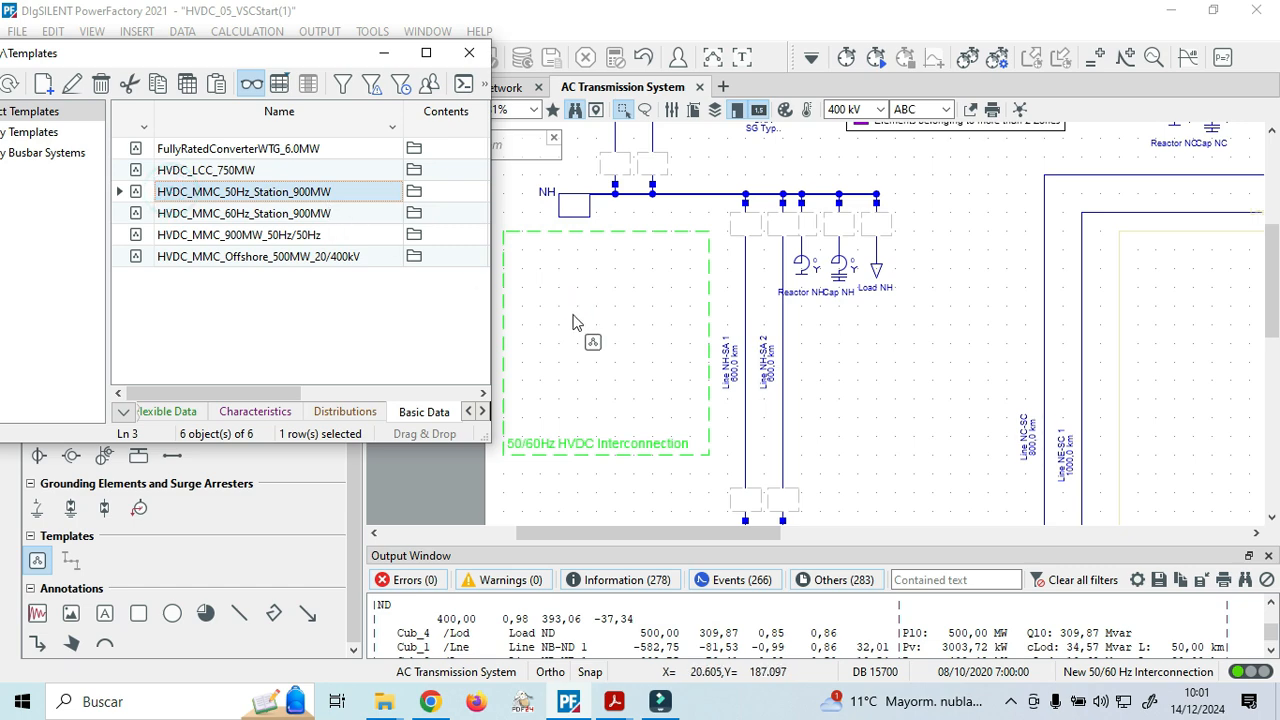
left_click(568, 330)
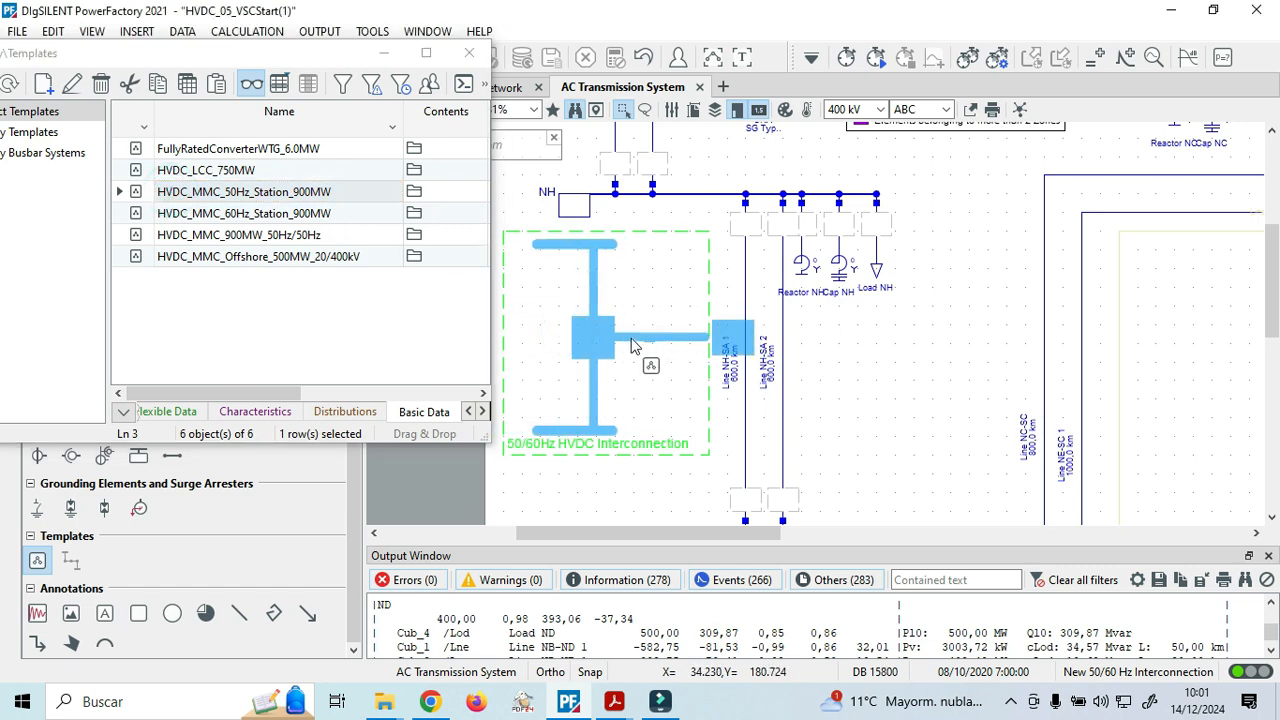
scroll(614, 338, "down", 1)
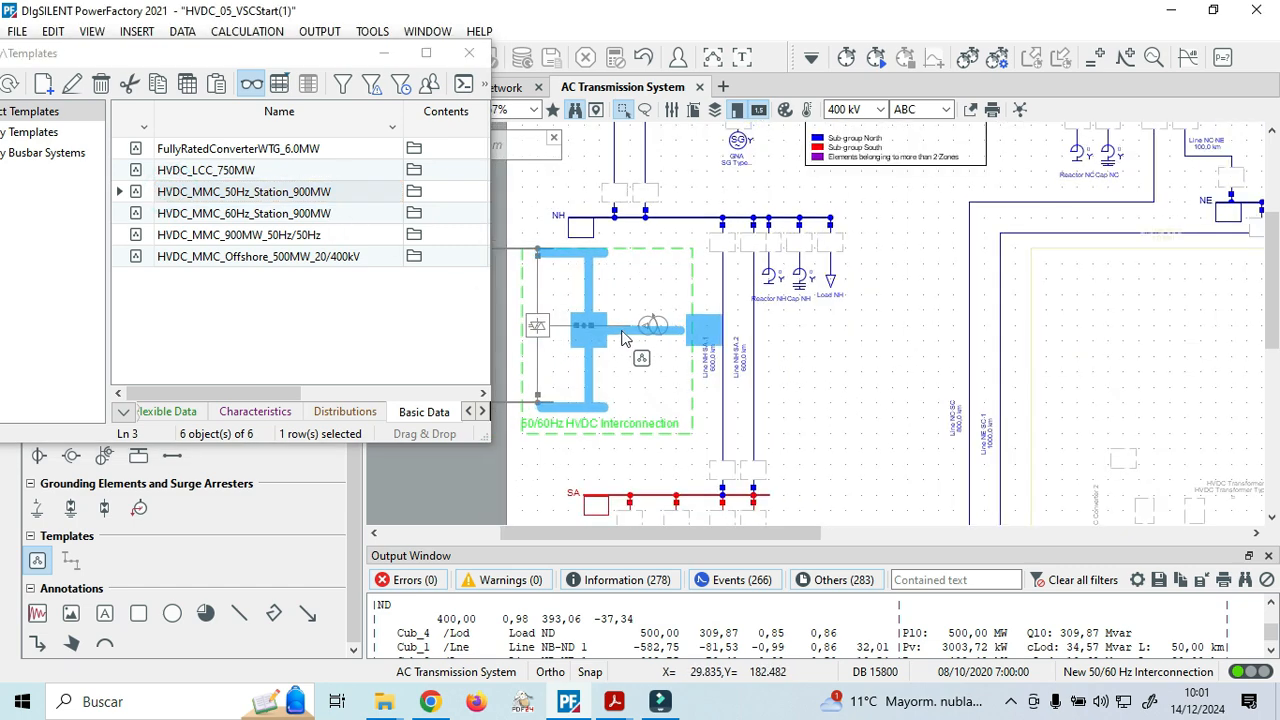
key("Escape")
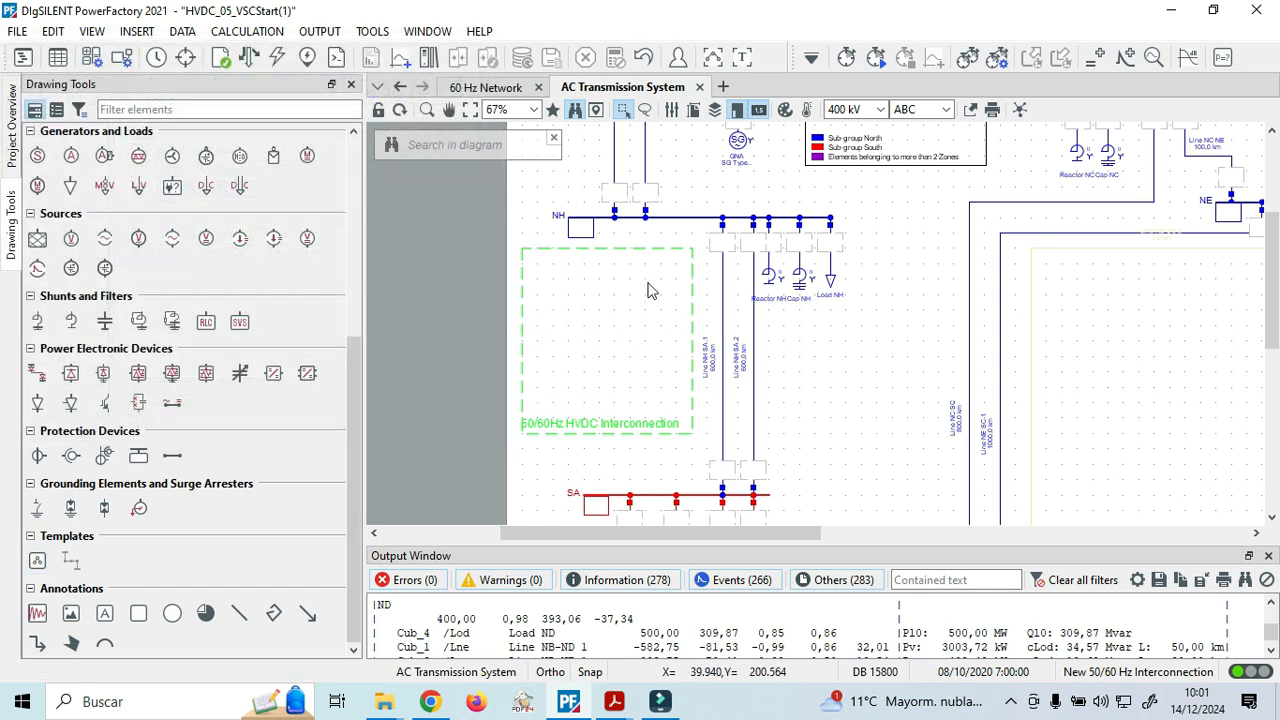
Place the template HVDC_MMC_50Hz_Station_900MW inside the 50/60Hz HVDC Interconnection area and close the template list.
scroll(645, 300, "down", 1)
left_click(36, 562)
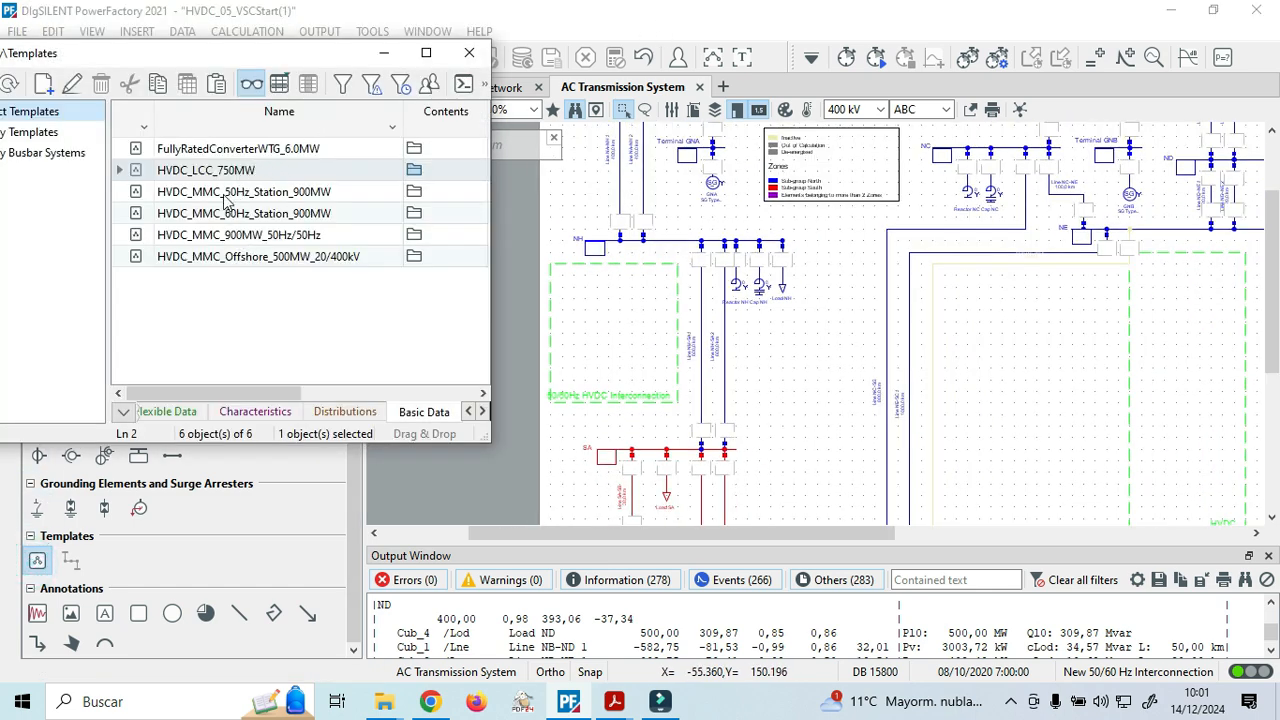
left_click(224, 196)
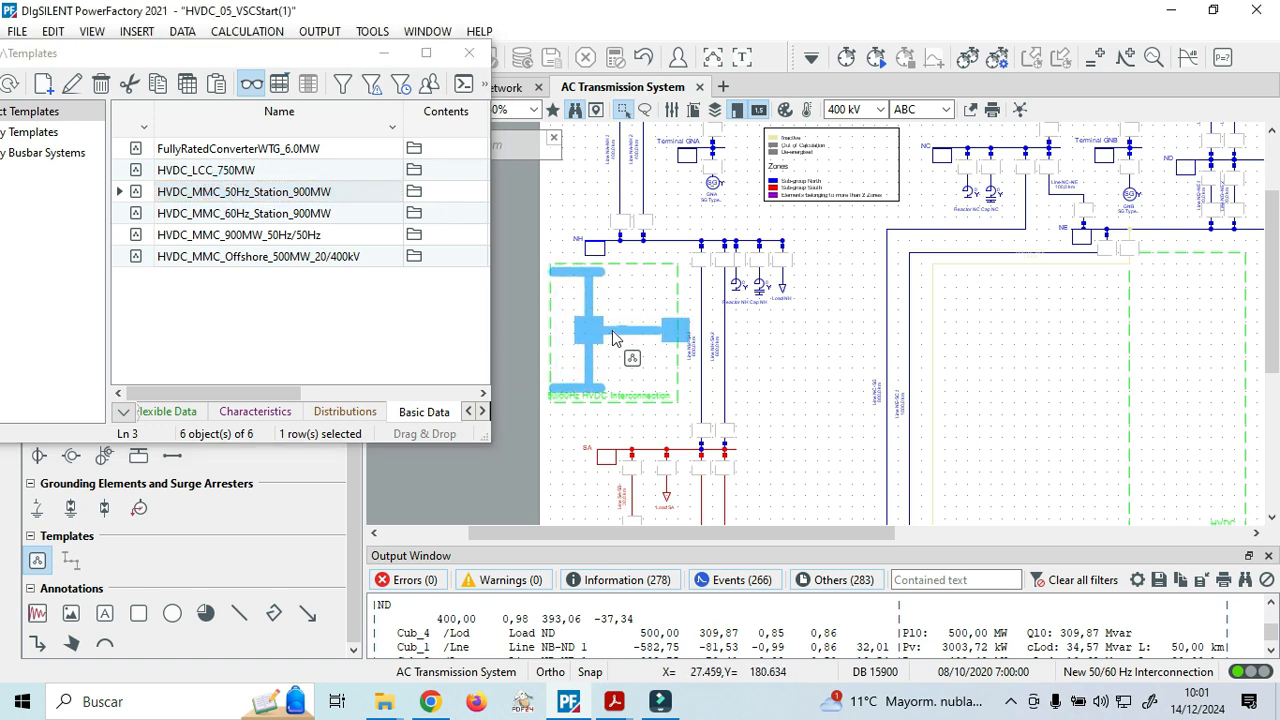
left_click(613, 338)
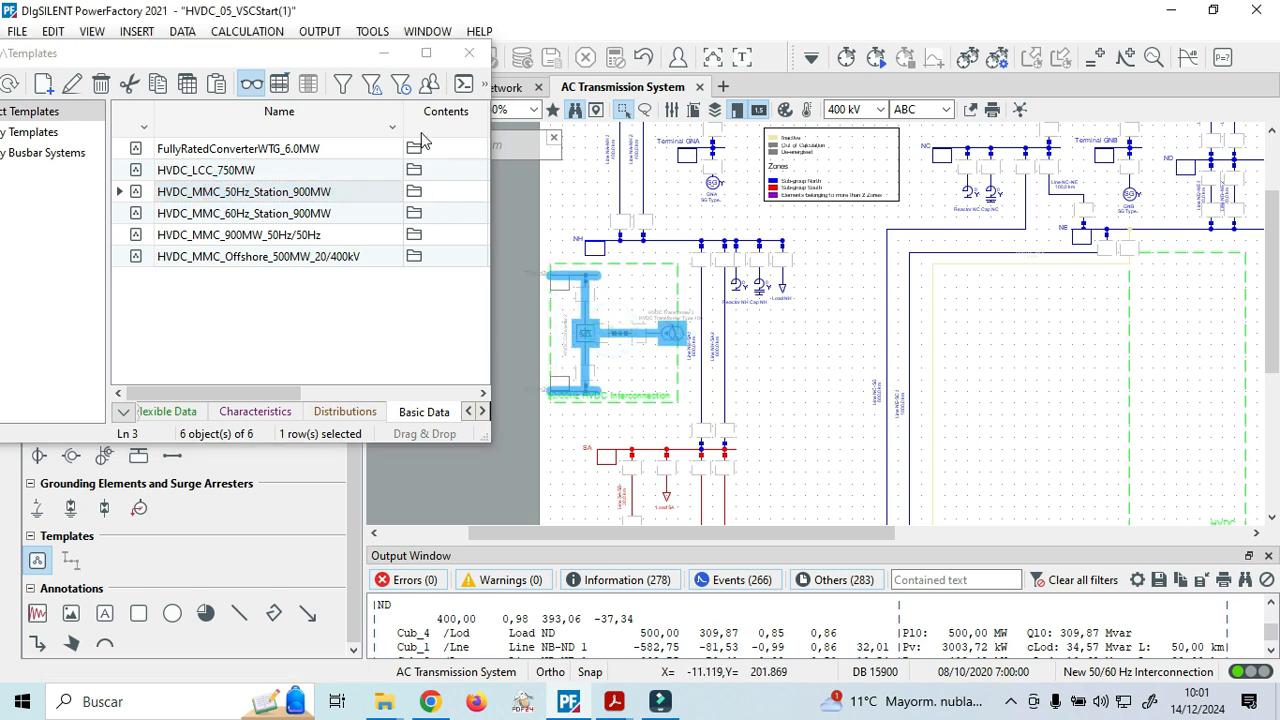
left_click(469, 53)
Move HVDC Transformer 2 closer to HVDC Converter 2 and connect its open side to busbar NH.
scroll(630, 360, "up", 5)
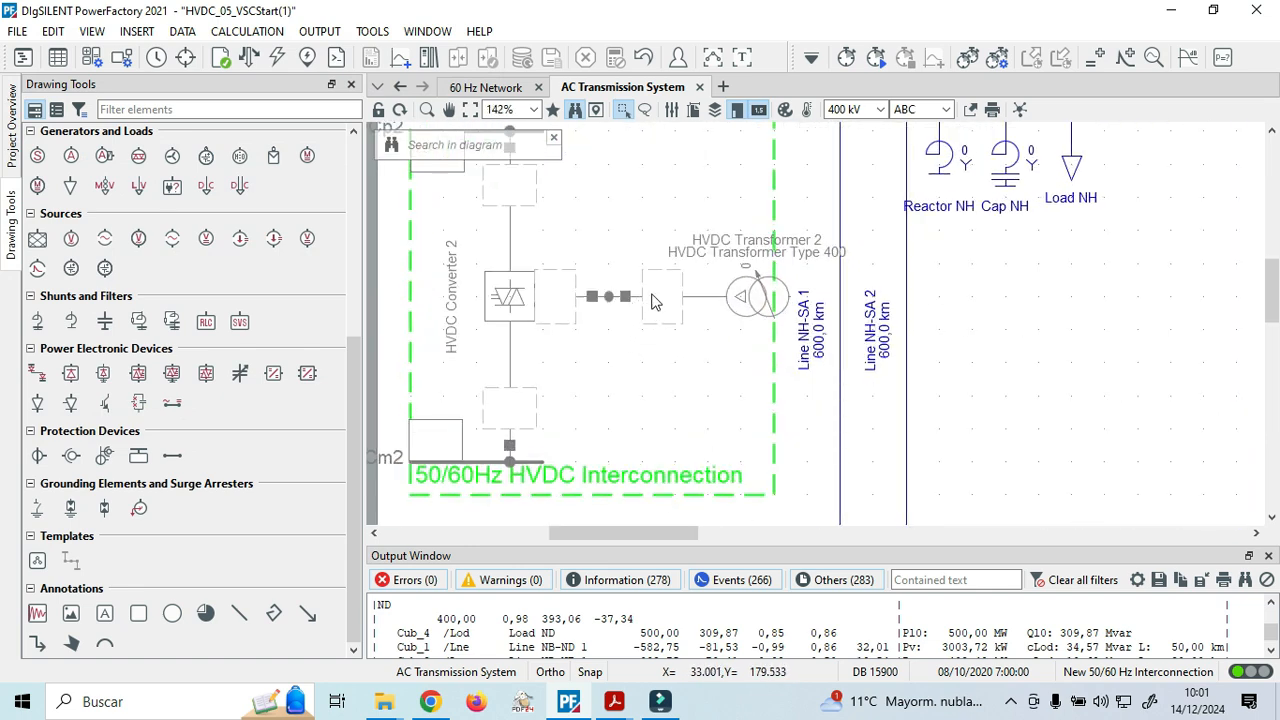
left_click_drag(700, 305, 655, 305)
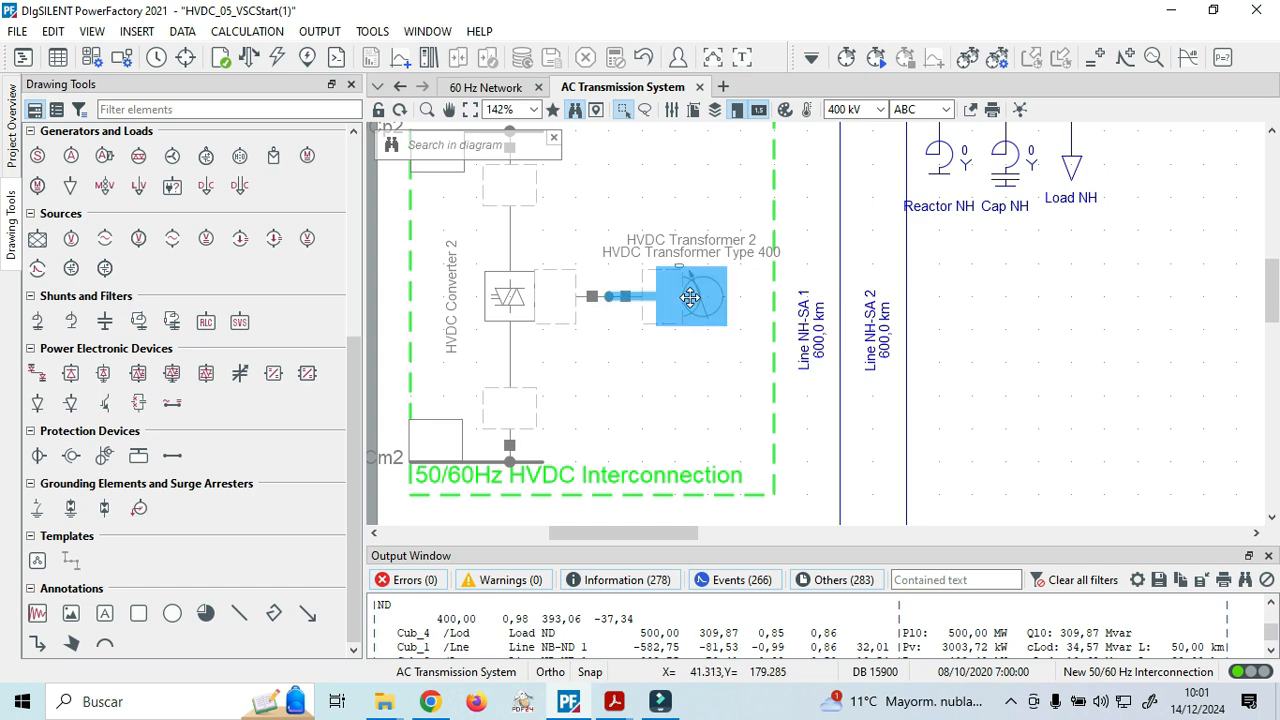
scroll(712, 400, "up", 2)
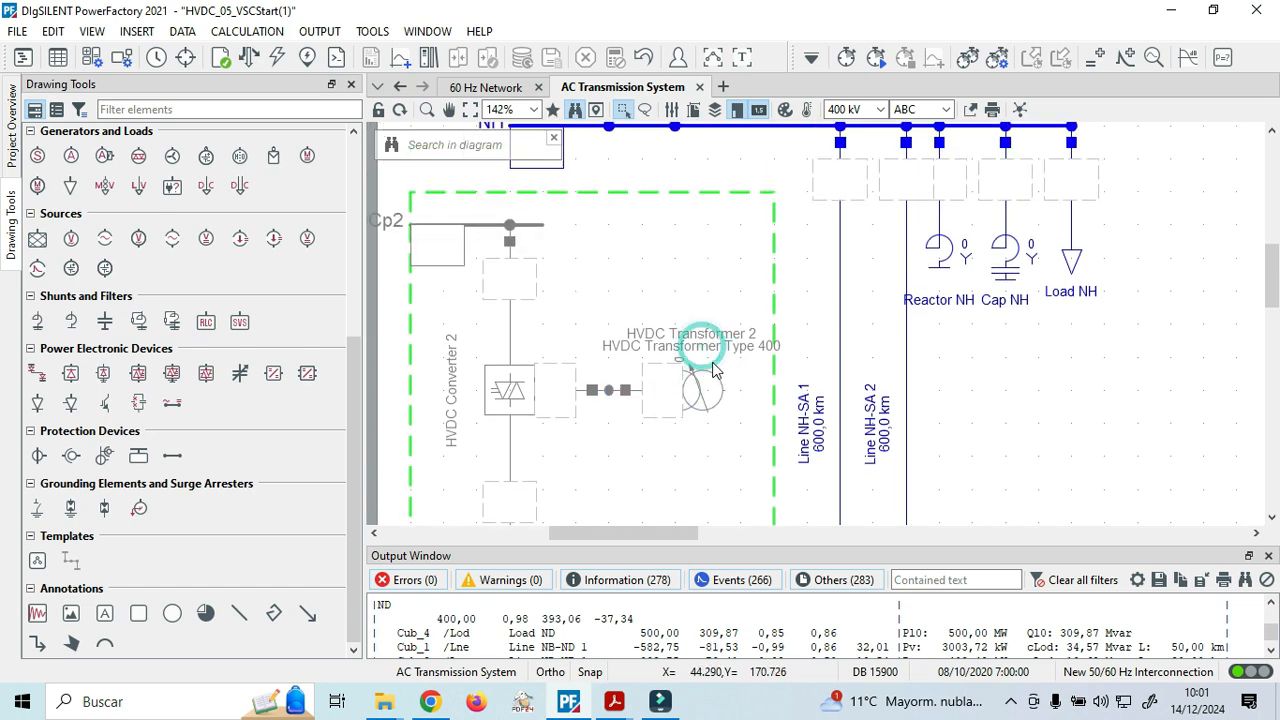
right_click(722, 395)
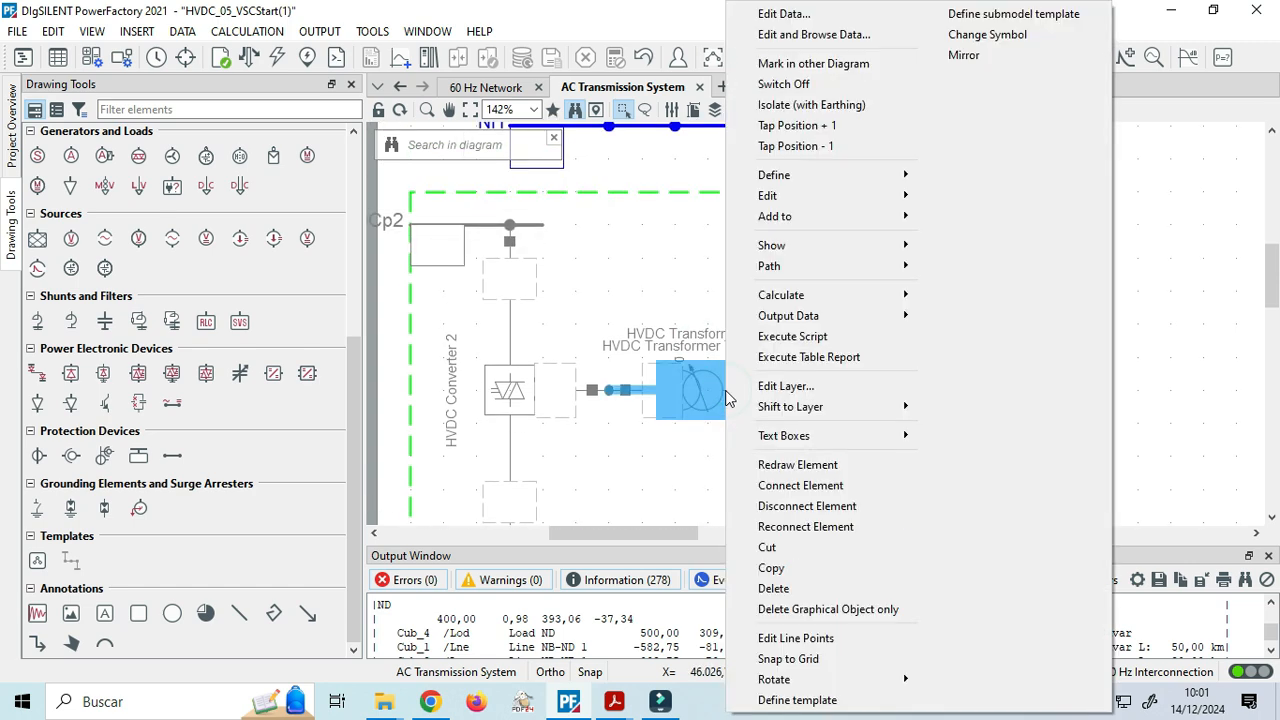
left_click(782, 486)
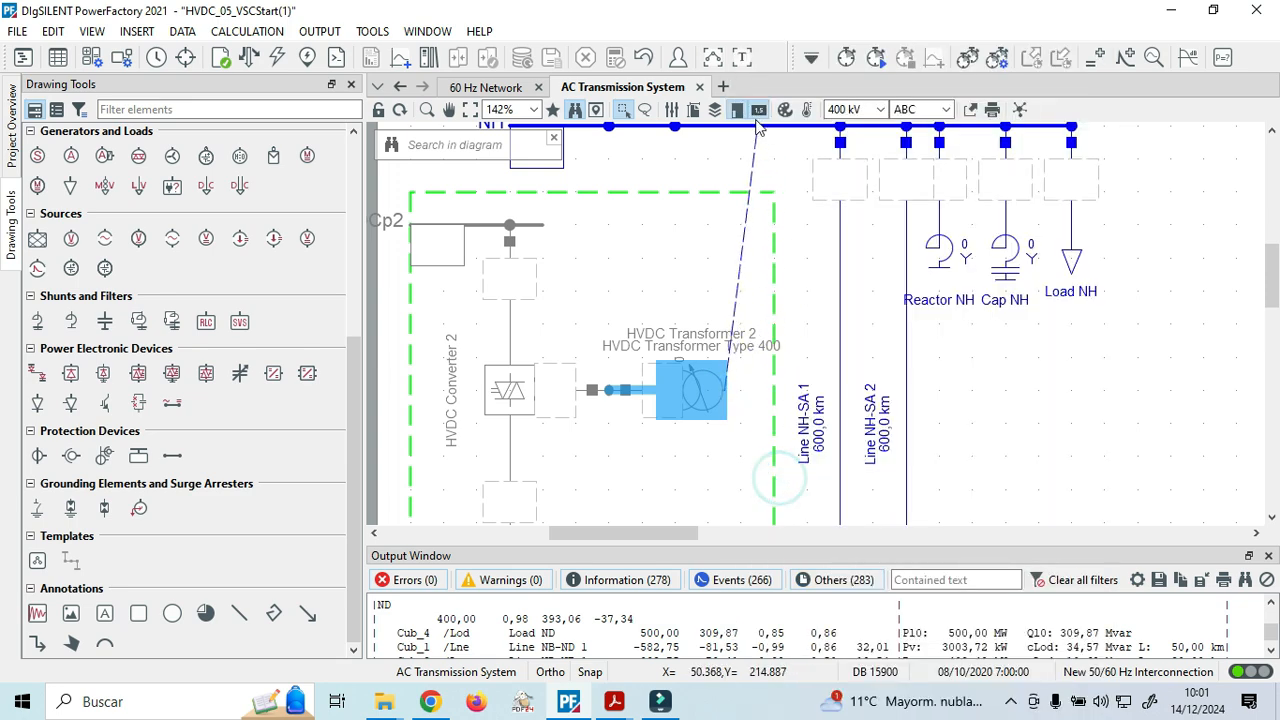
scroll(740, 230, "up", 2)
left_click(722, 216)
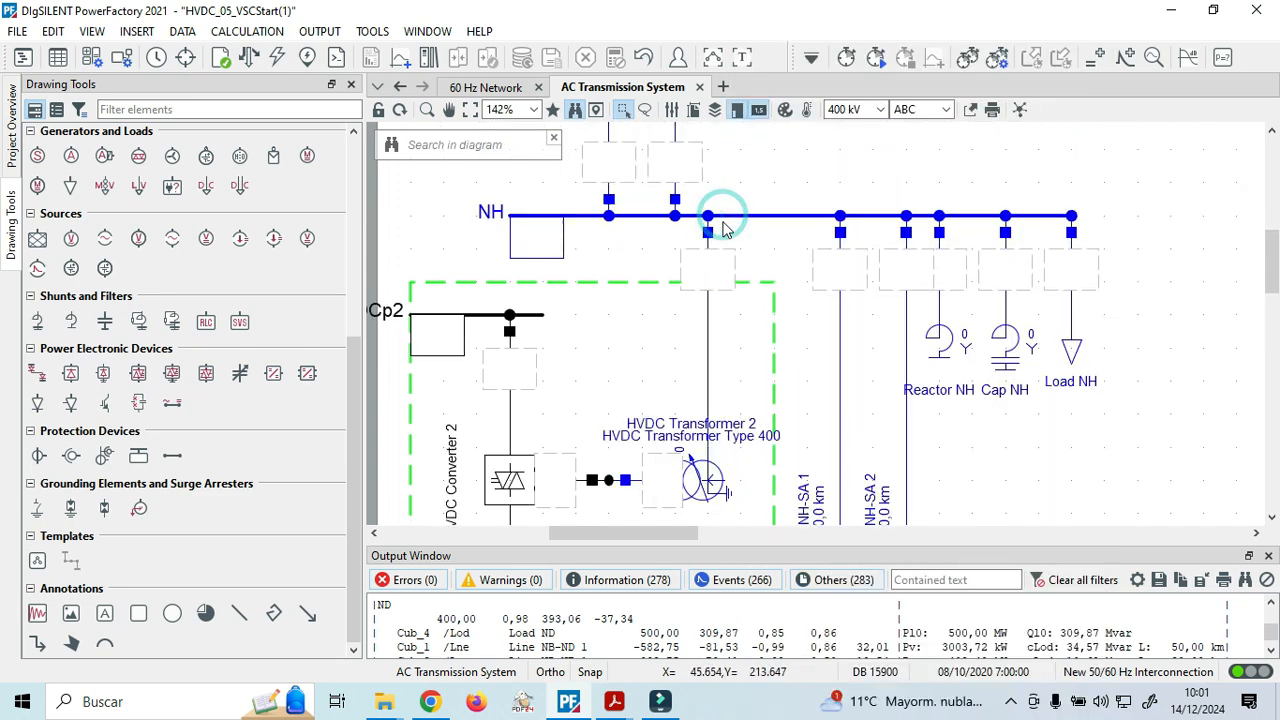
Shift the vertical connection from HVDC Transformer 2 to busbar NH onto the dashed area edge next to Line NH-SA 1.
left_click(709, 378)
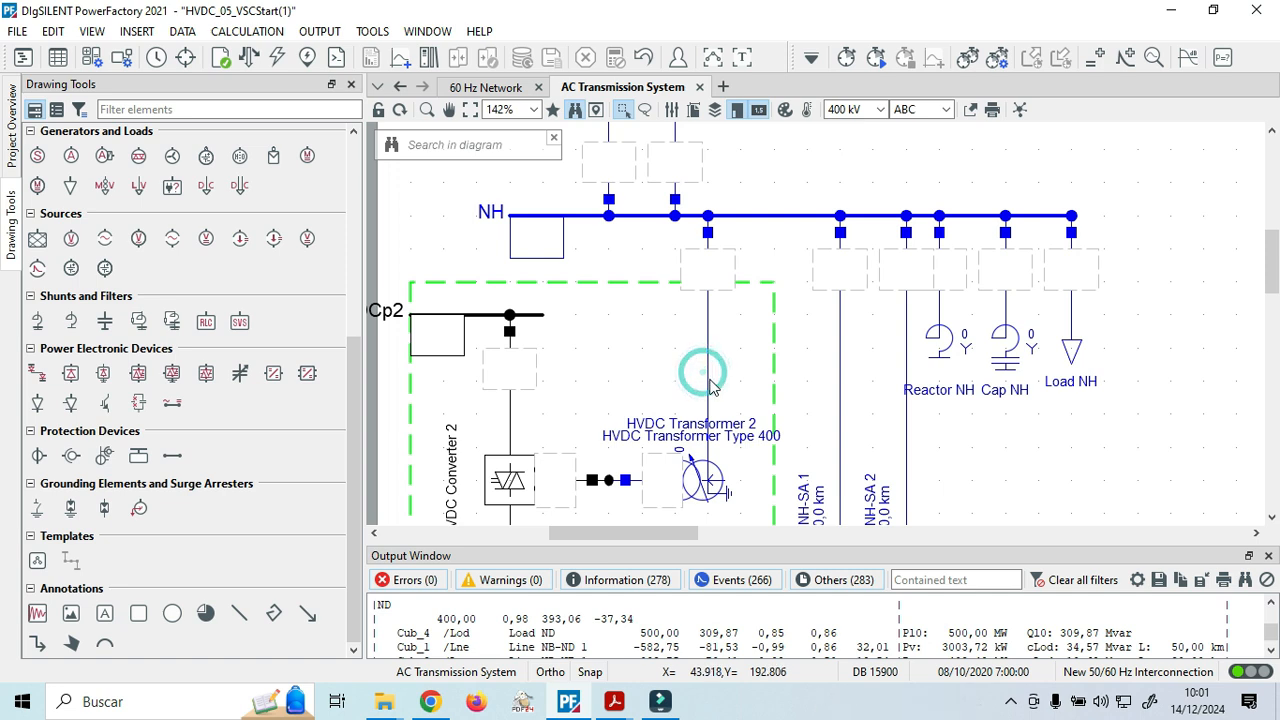
left_click_drag(709, 378, 760, 391)
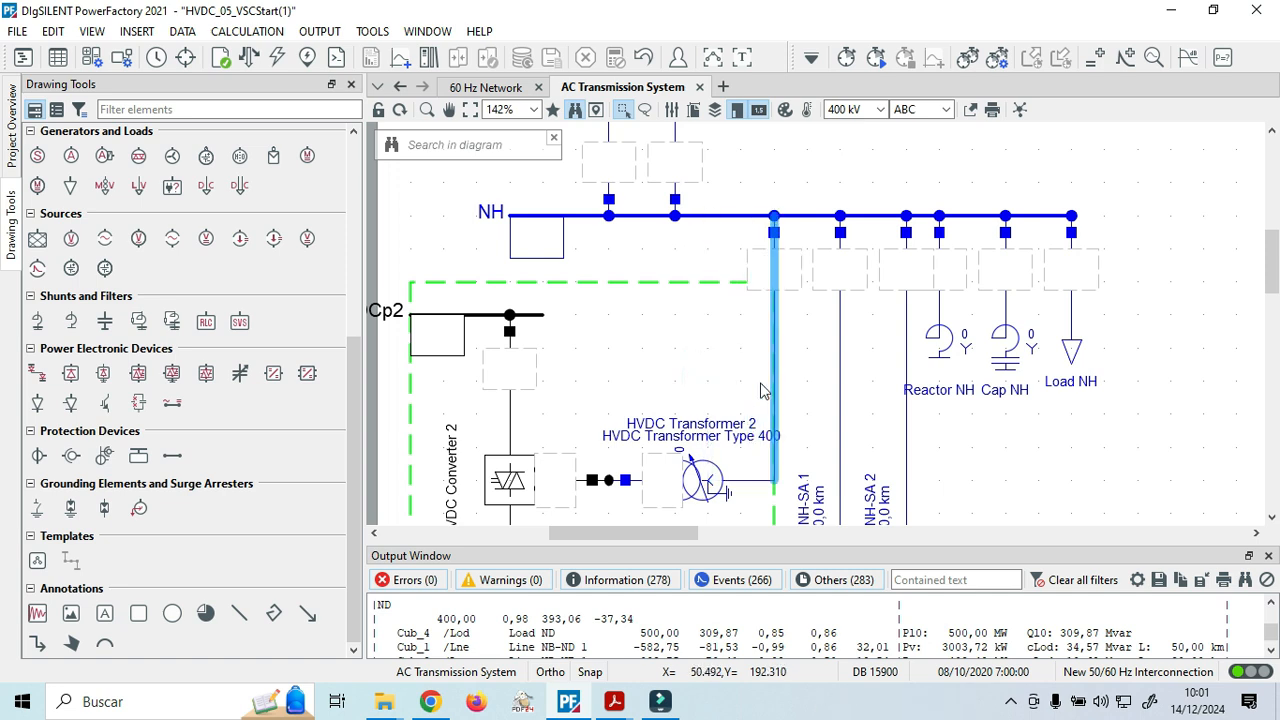
left_click(697, 321)
Reposition the result boxes around HVDC Converter 2 so they sit close to but clear of the converter symbol.
scroll(692, 322, "down", 1)
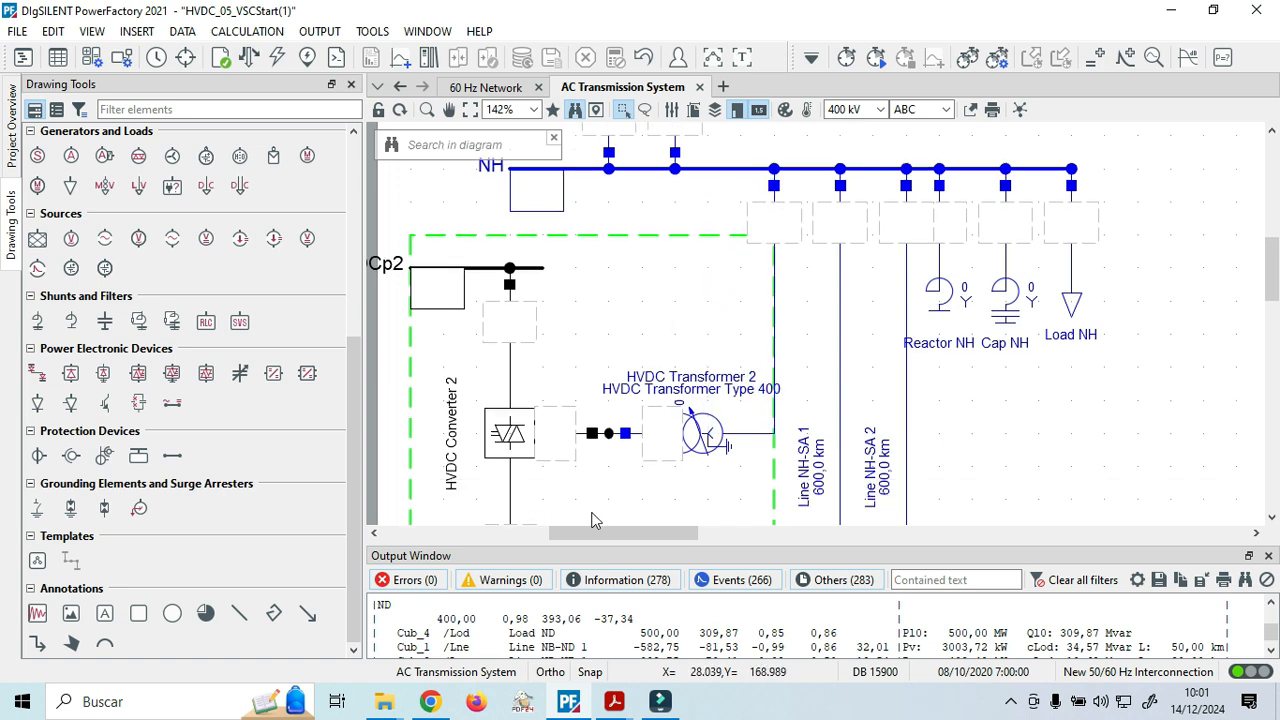
scroll(594, 520, "down", 2)
left_click_drag(594, 533, 550, 533)
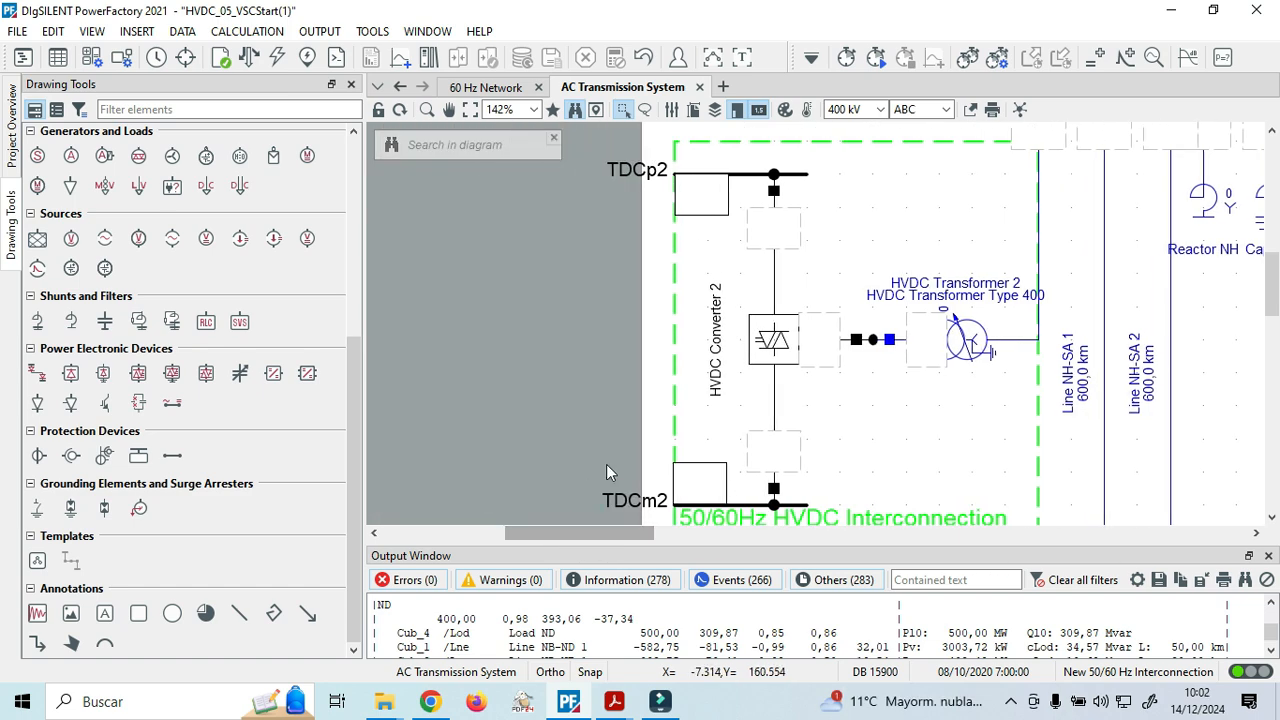
scroll(650, 440, "down", 2)
scroll(740, 400, "up", 2)
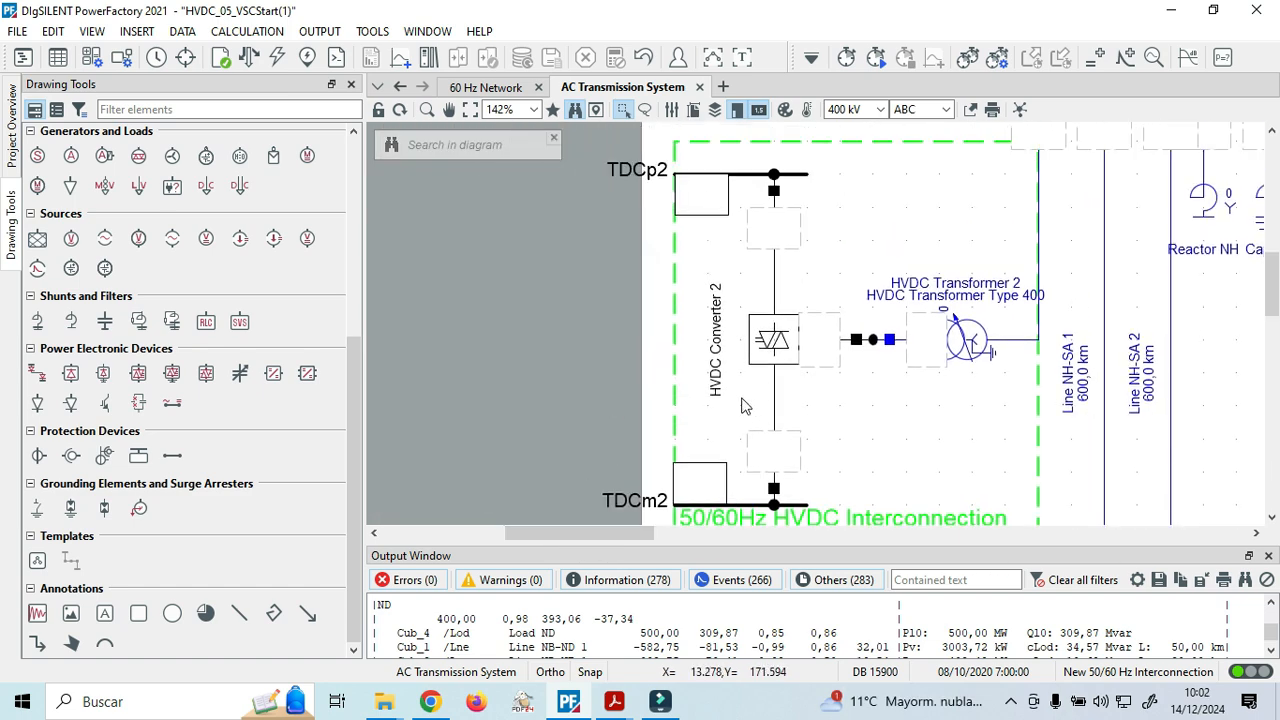
left_click(833, 364)
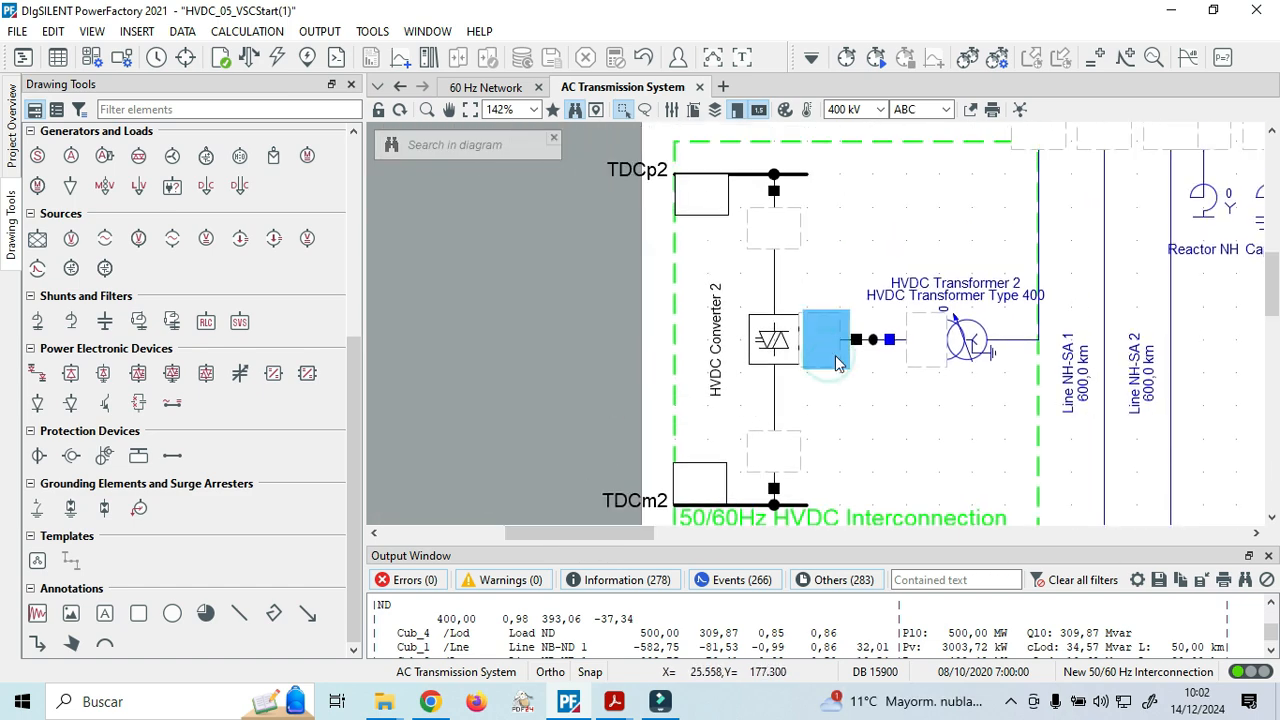
left_click_drag(792, 232, 791, 284)
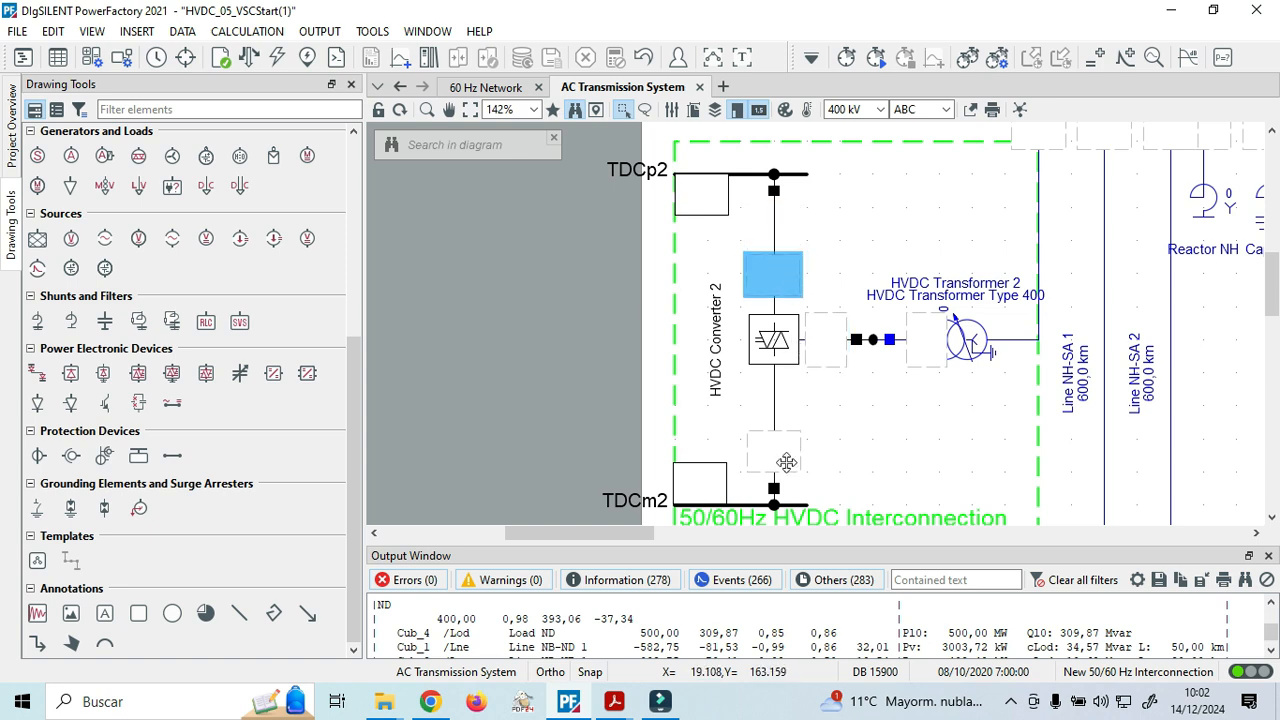
left_click_drag(787, 463, 787, 429)
left_click_drag(787, 265, 787, 256)
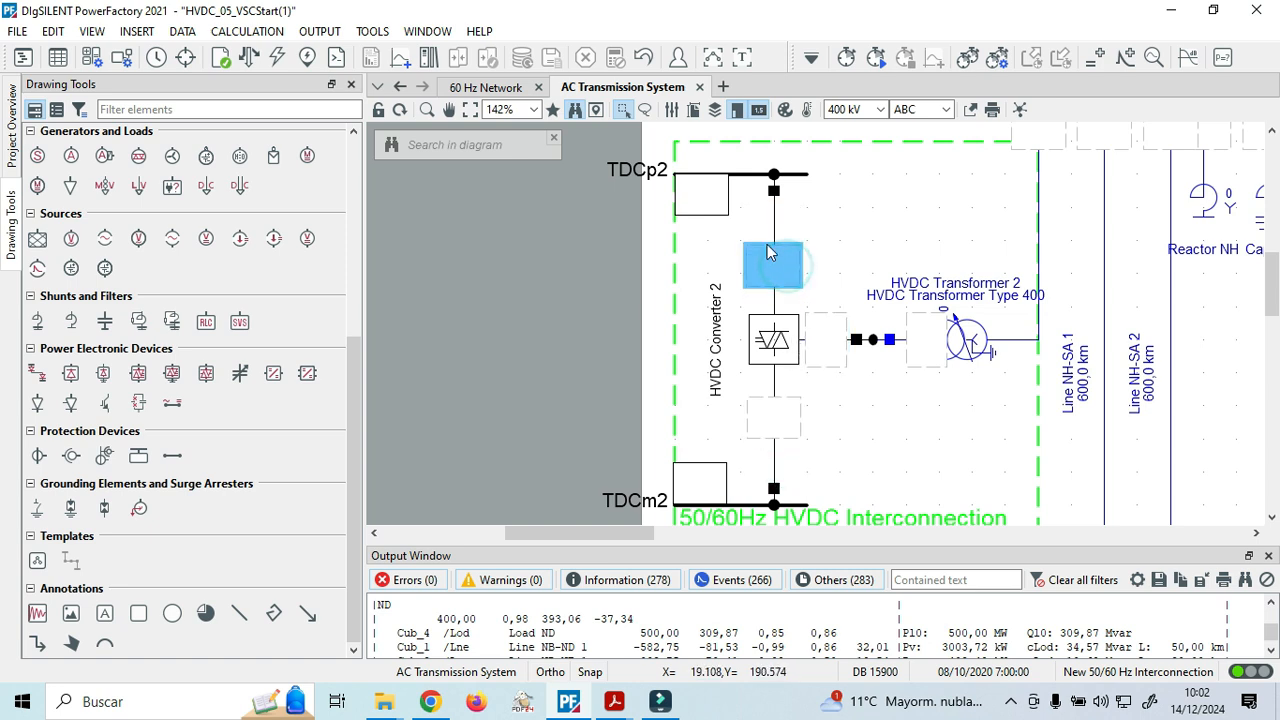
Return to the 60 Hz Network diagram and locate the open end of DC-Line_pos above busbar TDCp1.
left_click(497, 80)
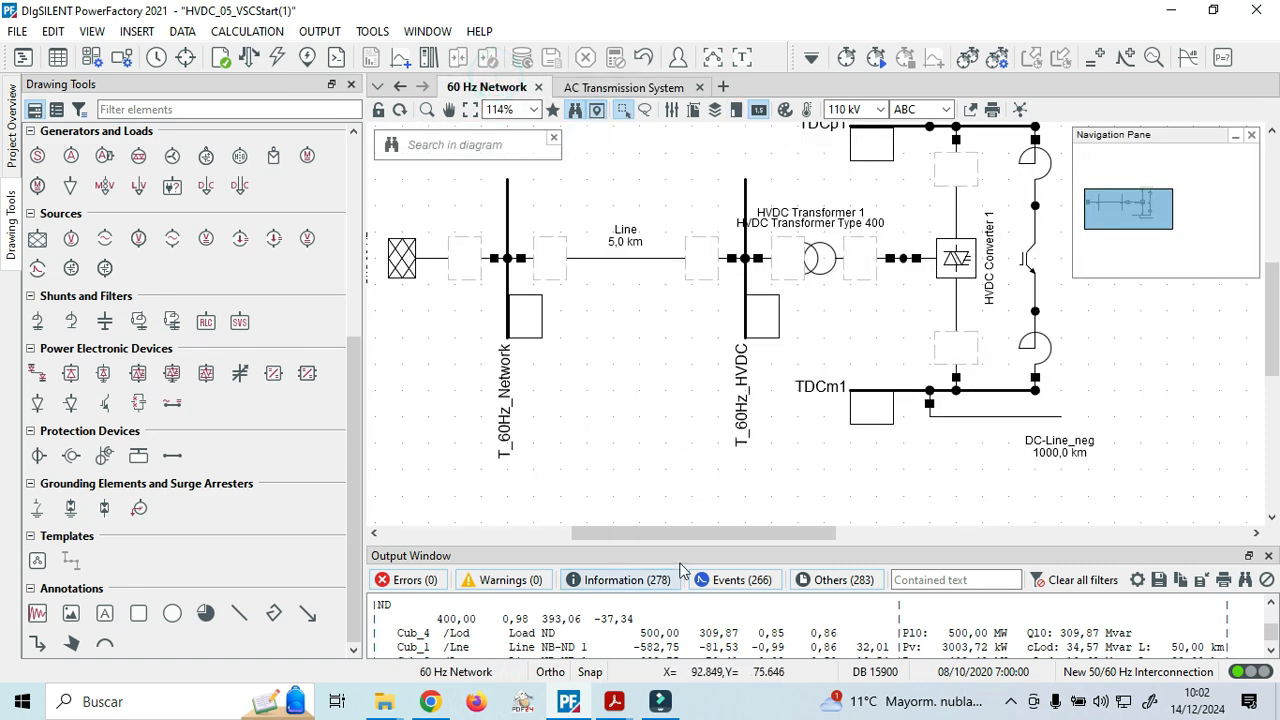
left_click_drag(683, 533, 734, 530)
scroll(859, 366, "up", 3)
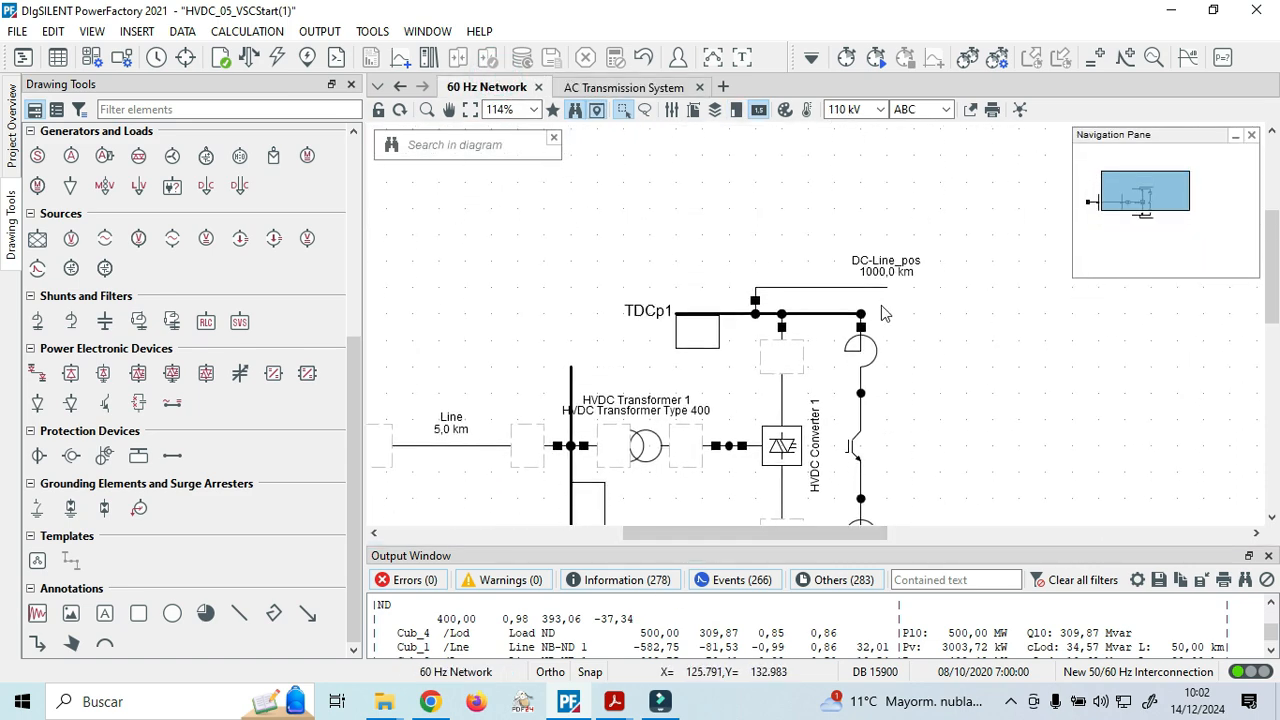
Try to connect the open end of DC-Line_pos to busbar TDCp2 in the AC Transmission System diagram.
left_click(884, 287)
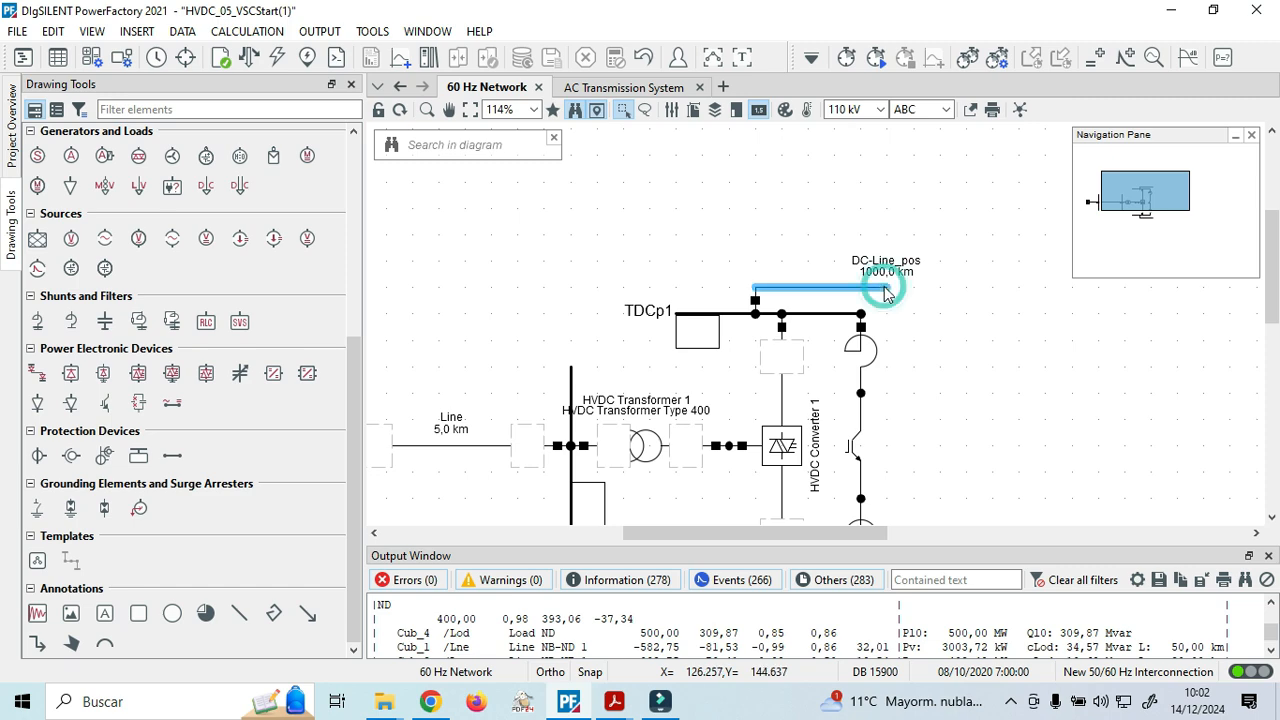
right_click(884, 292)
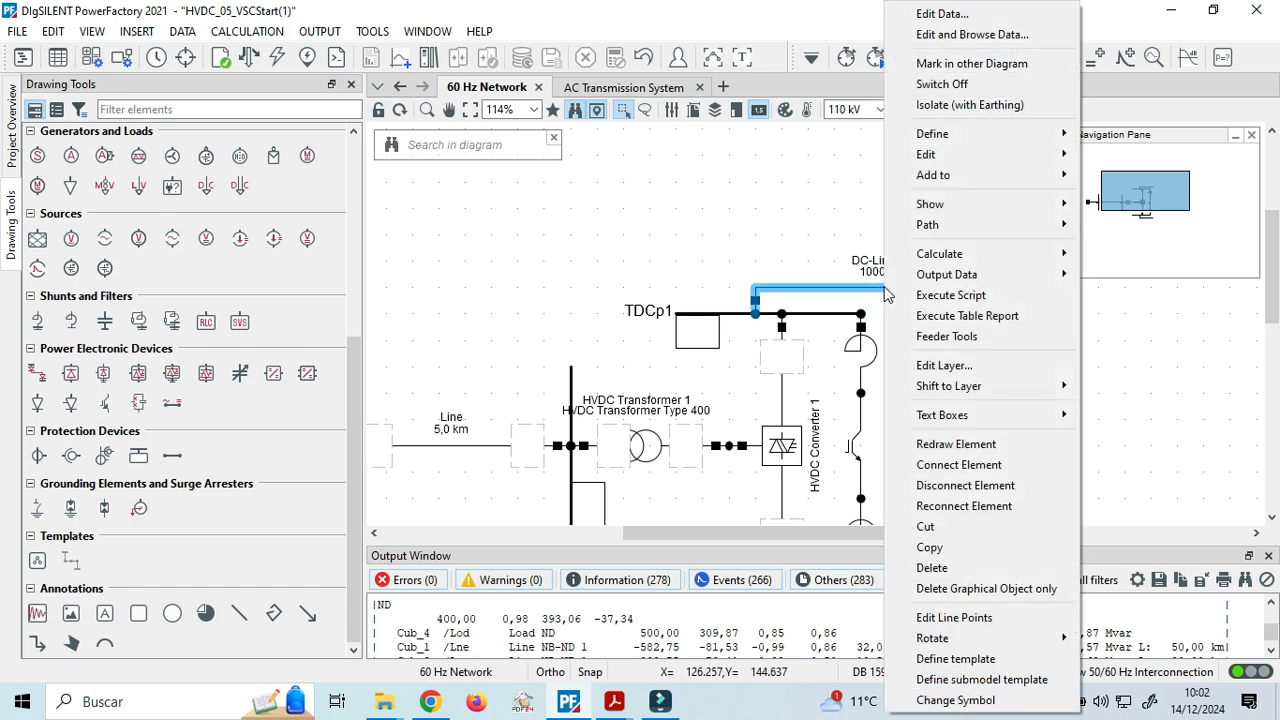
left_click(936, 466)
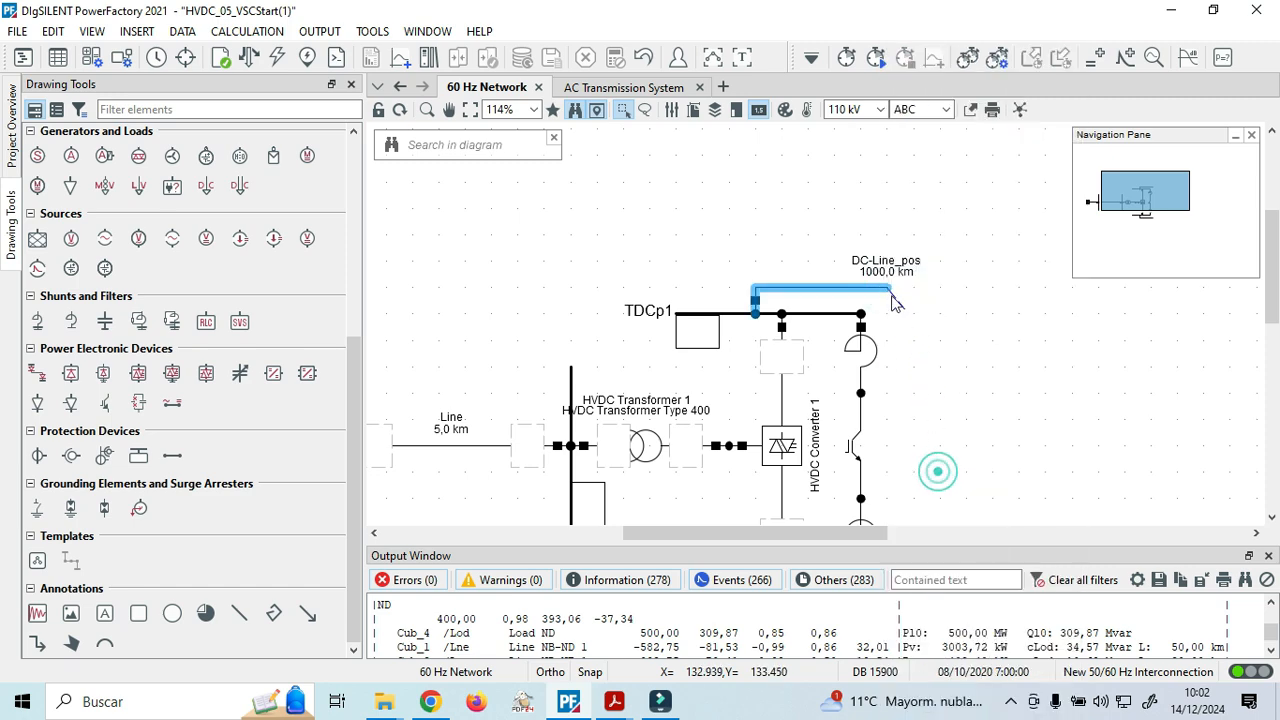
left_click(620, 87)
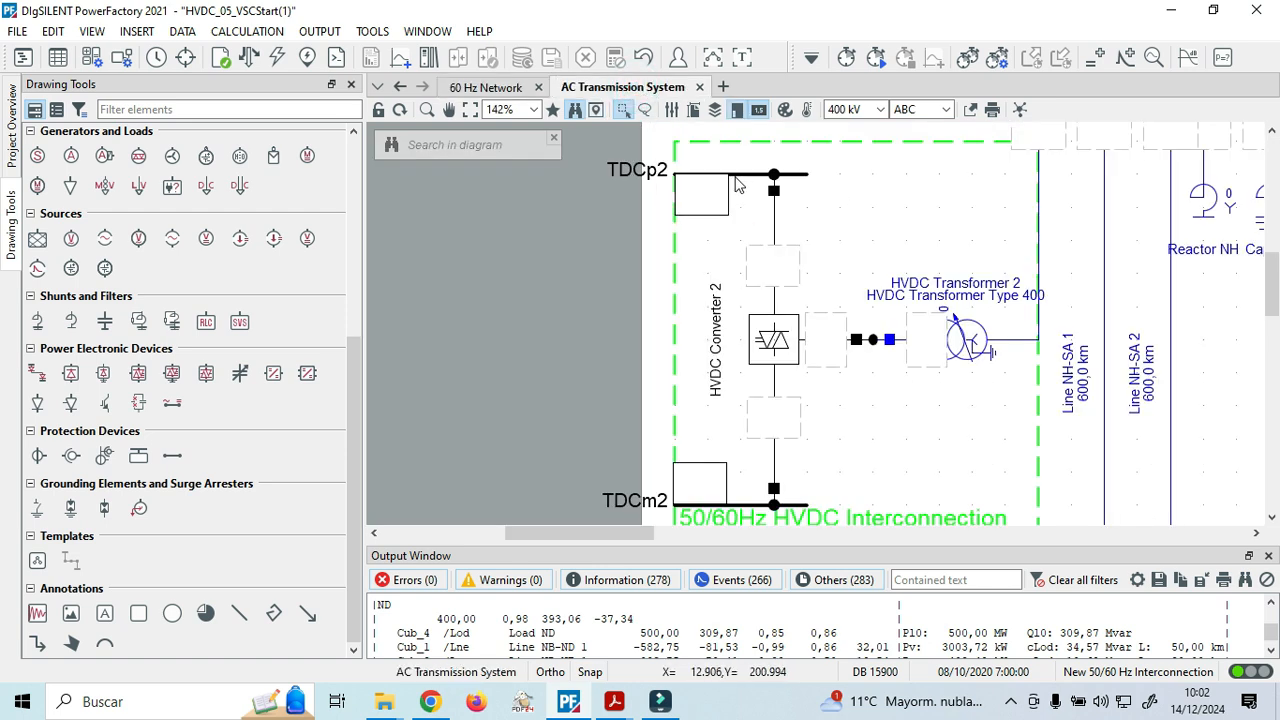
left_click(741, 219)
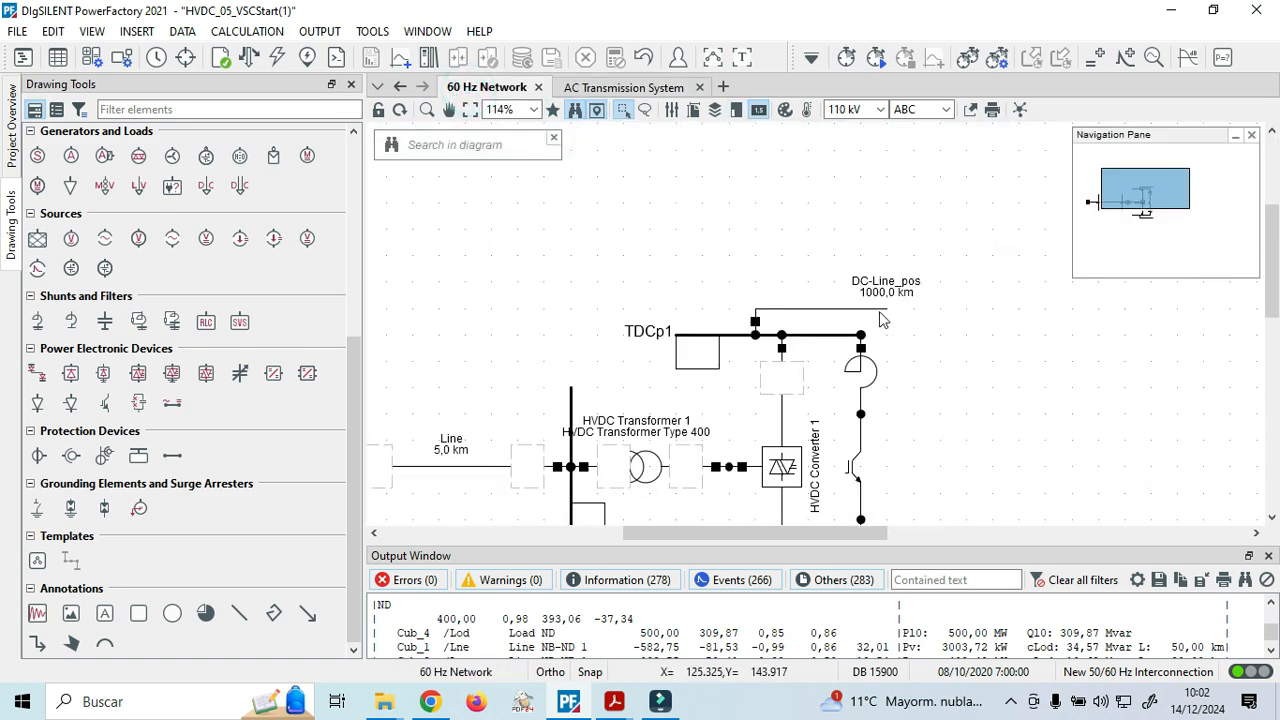
Connect the open end of DC-Line_pos in the 60 Hz Network to busbar TDCp2 in the AC Transmission System diagram.
right_click(885, 311)
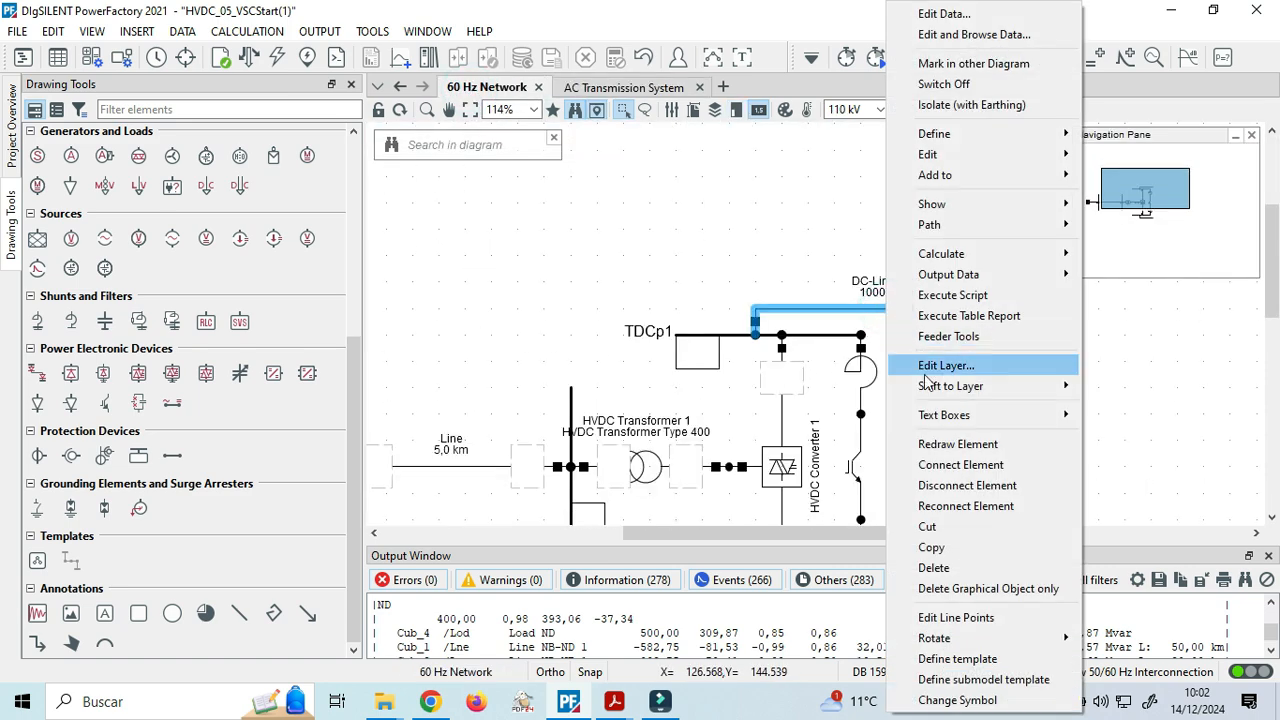
left_click(953, 468)
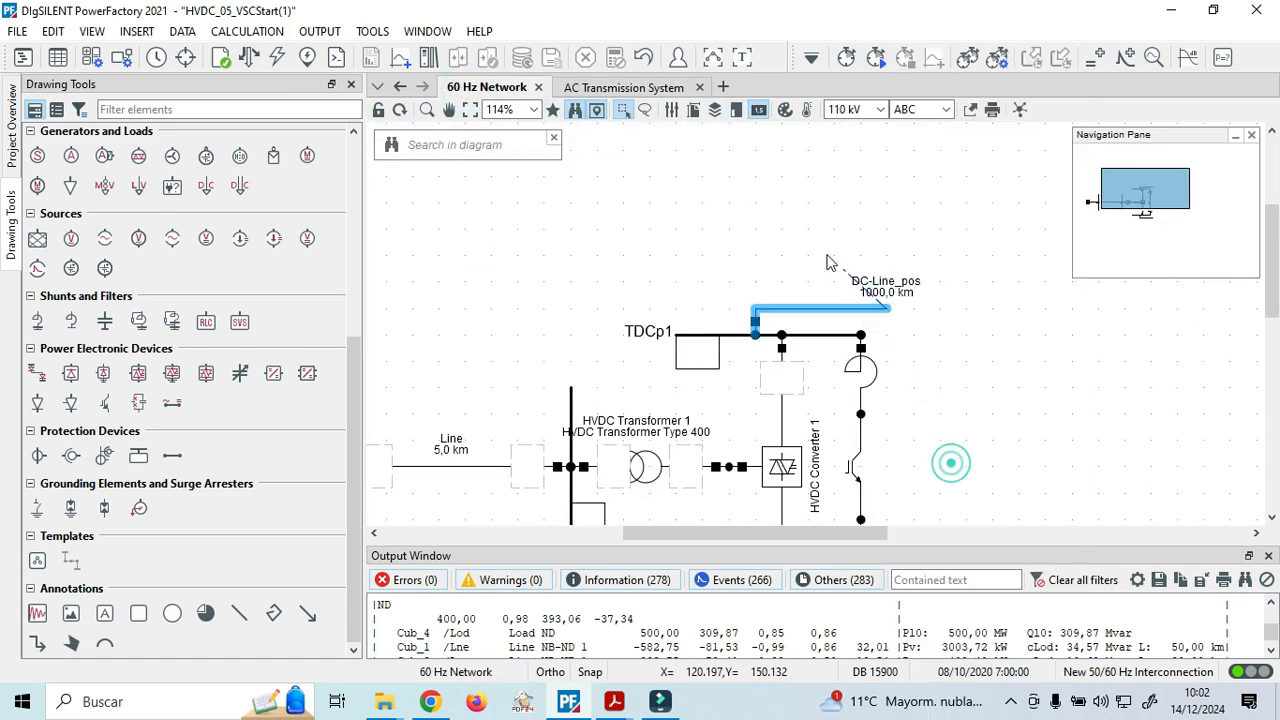
left_click(633, 88)
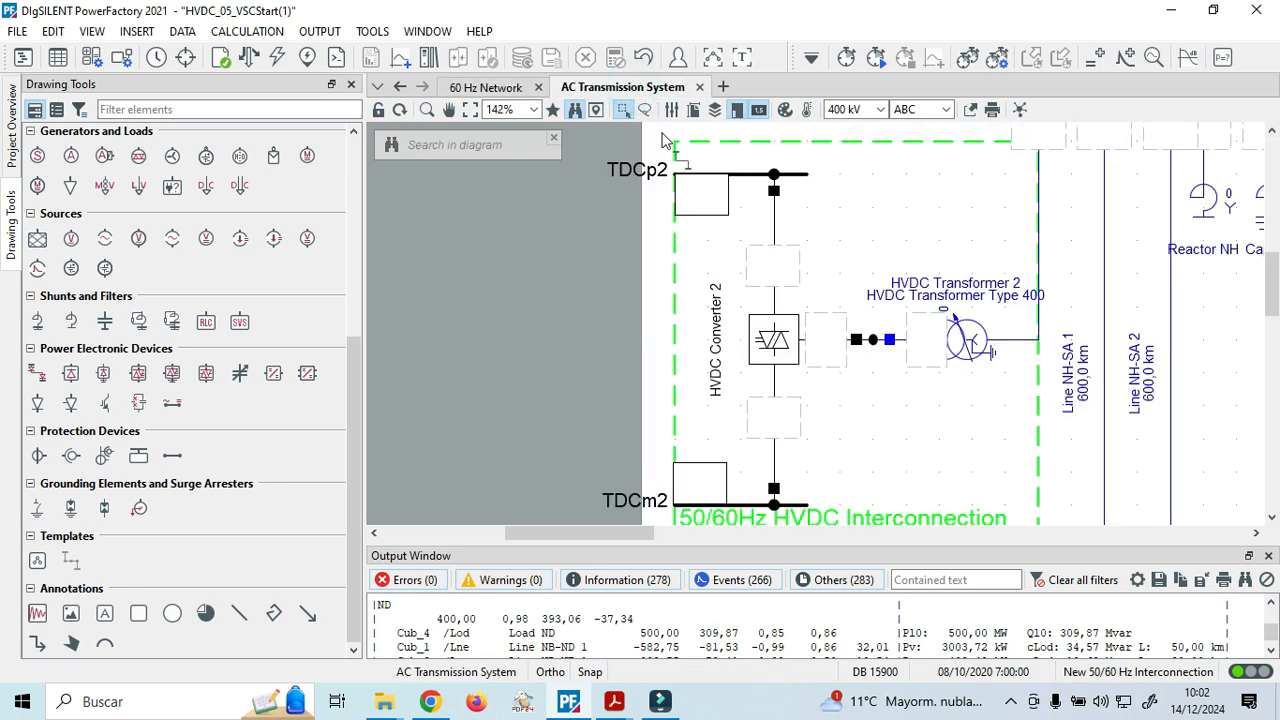
left_click(740, 175)
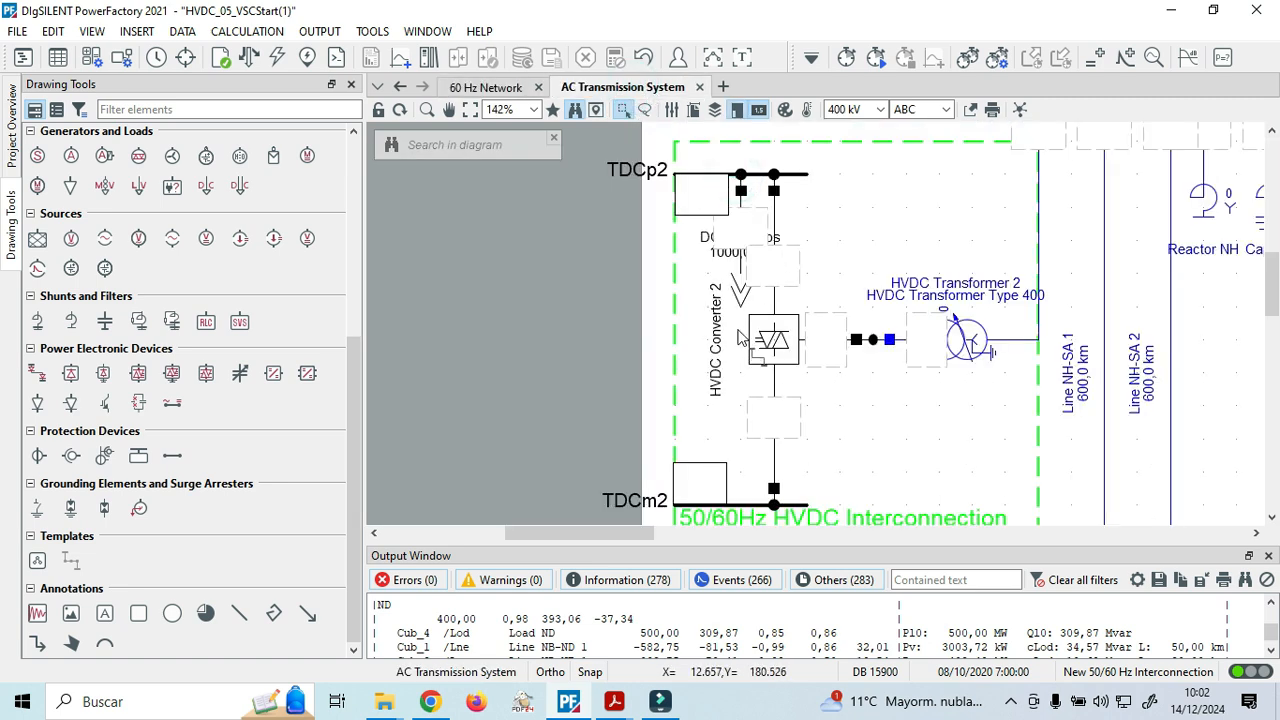
Connect the open end of DC-Line_neg in the 60 Hz Network to busbar TDCm2 in the AC Transmission System diagram.
left_click(510, 90)
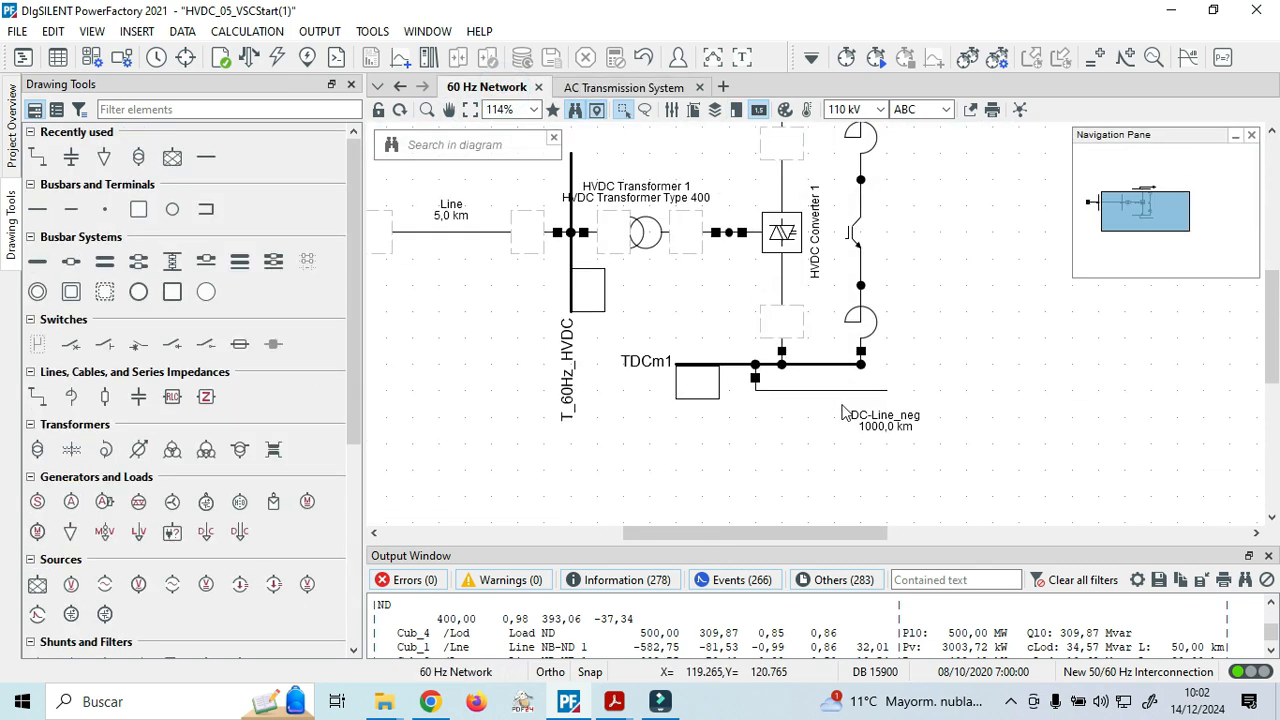
left_click(885, 394)
right_click(886, 395)
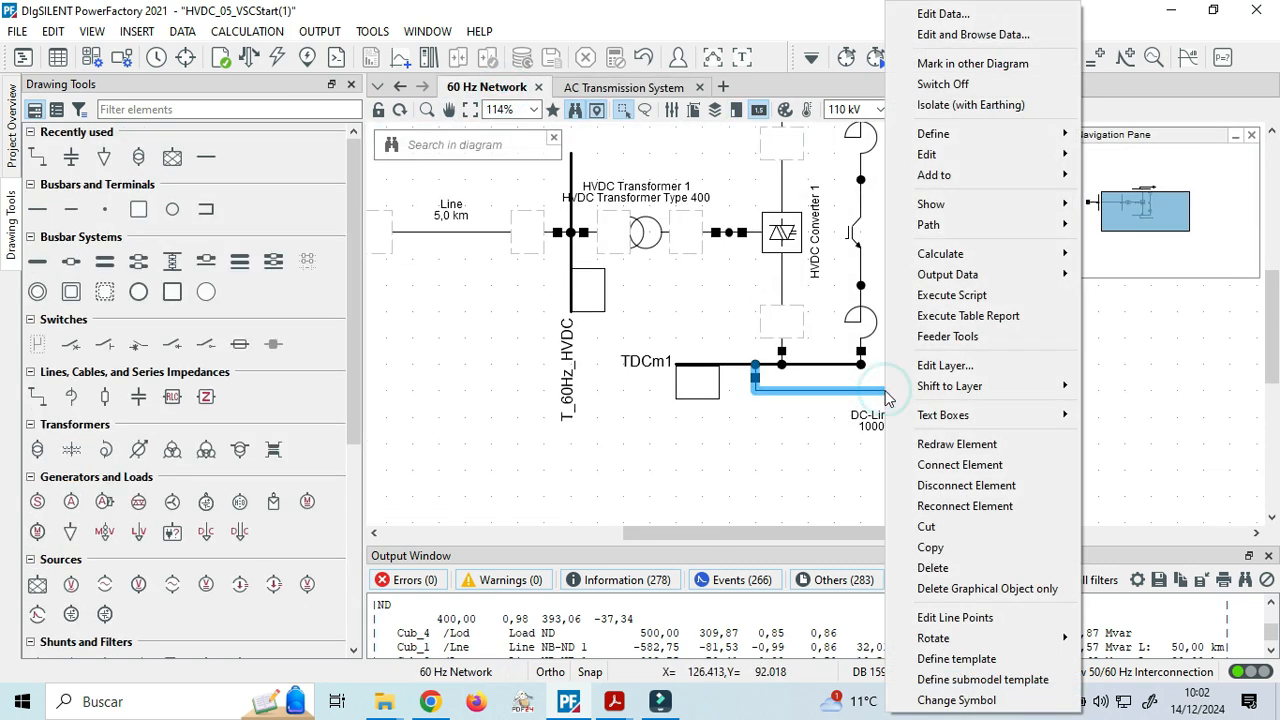
left_click(940, 465)
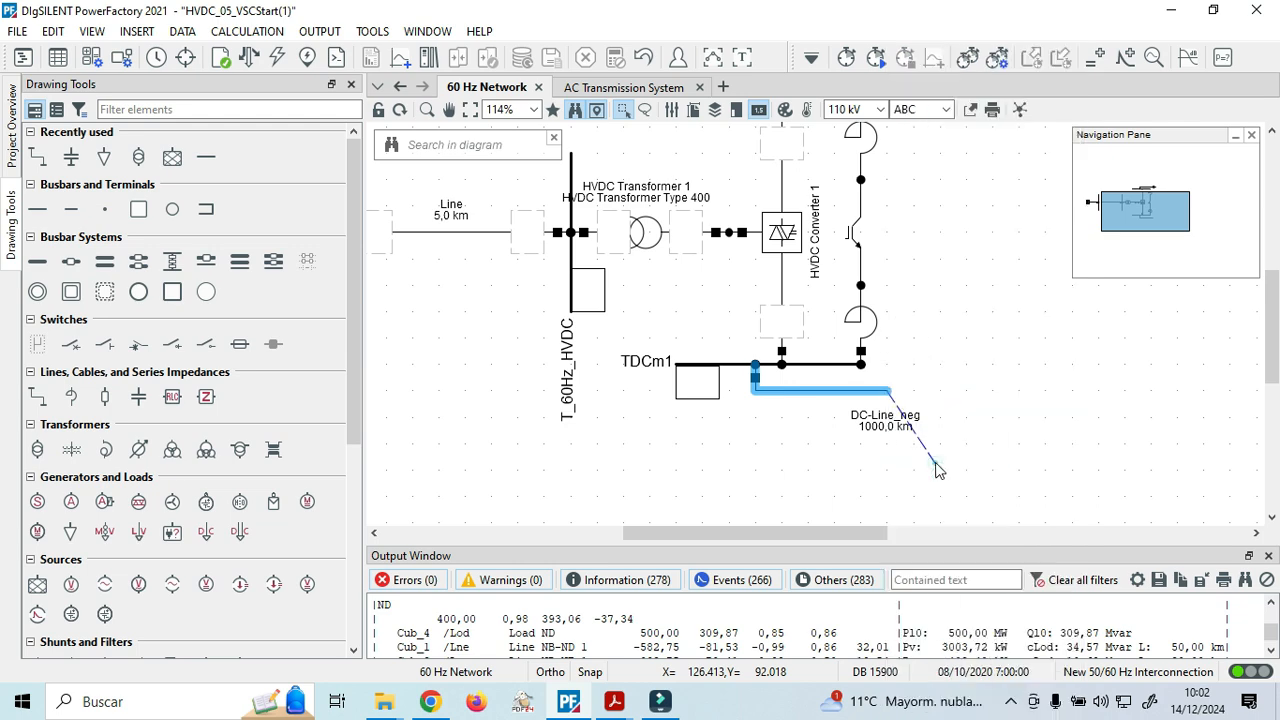
left_click(623, 87)
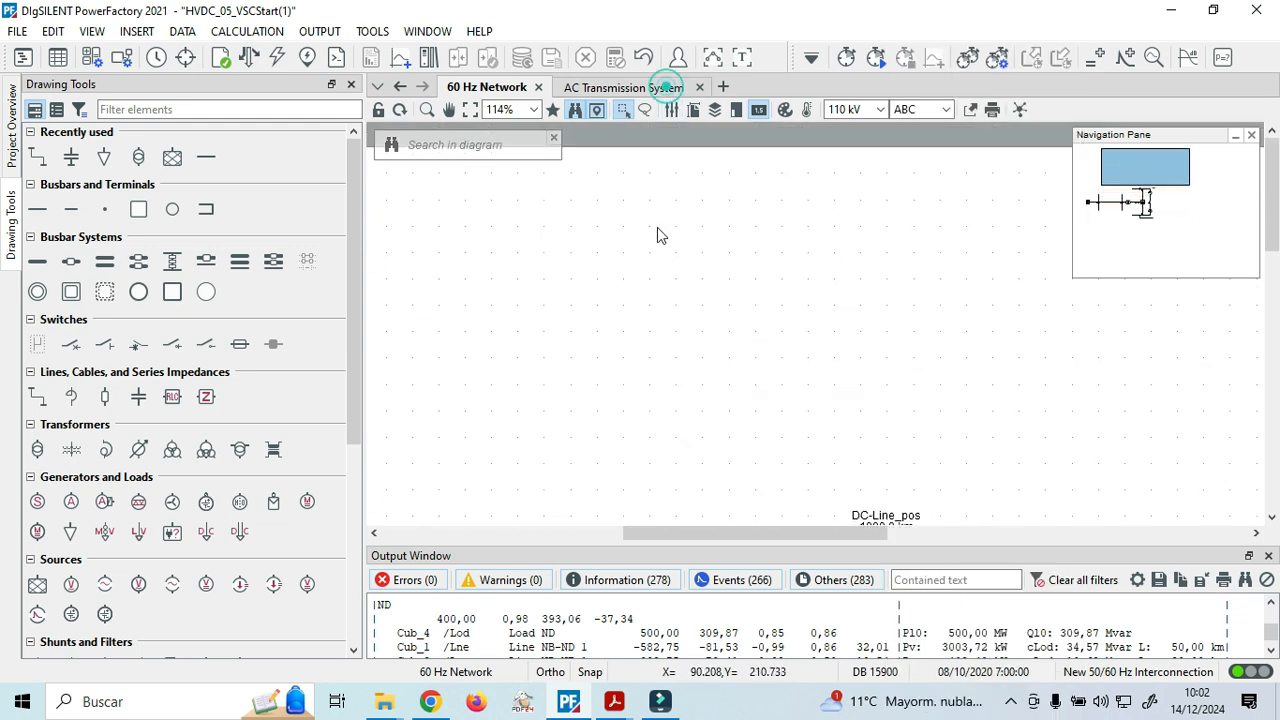
scroll(740, 495, "down", 2)
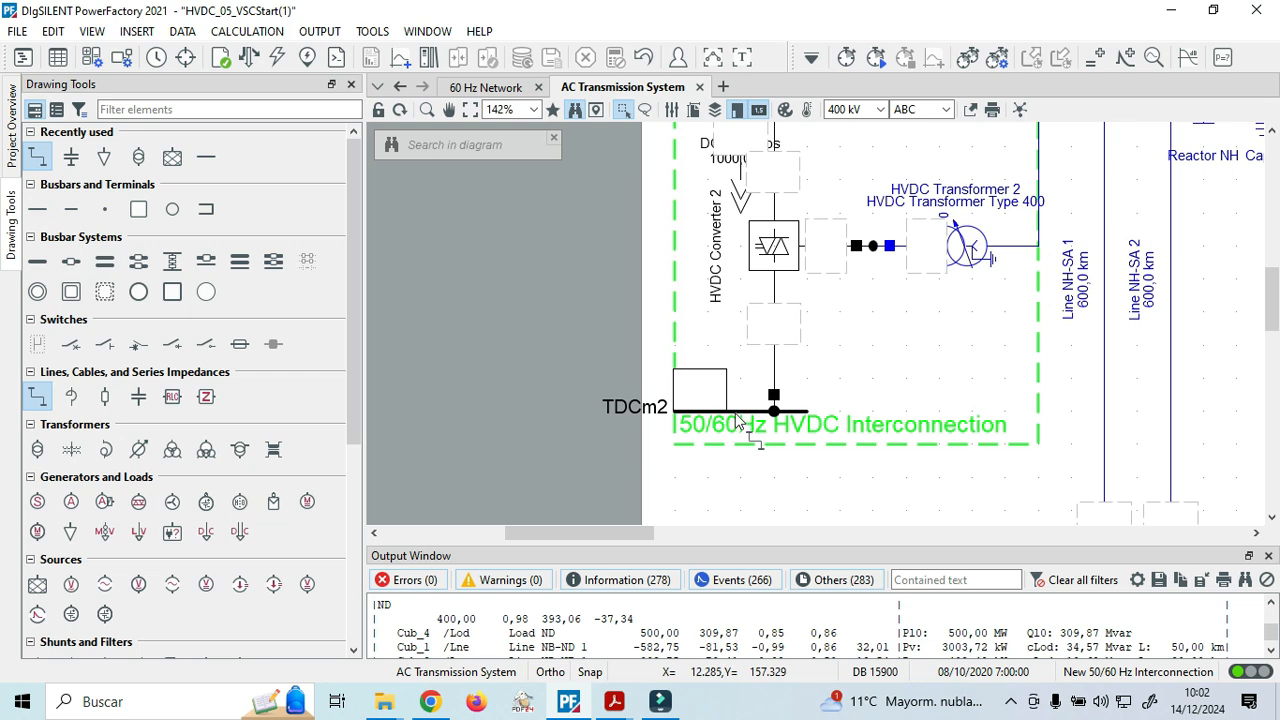
left_click(740, 412)
scroll(800, 440, "down", 3)
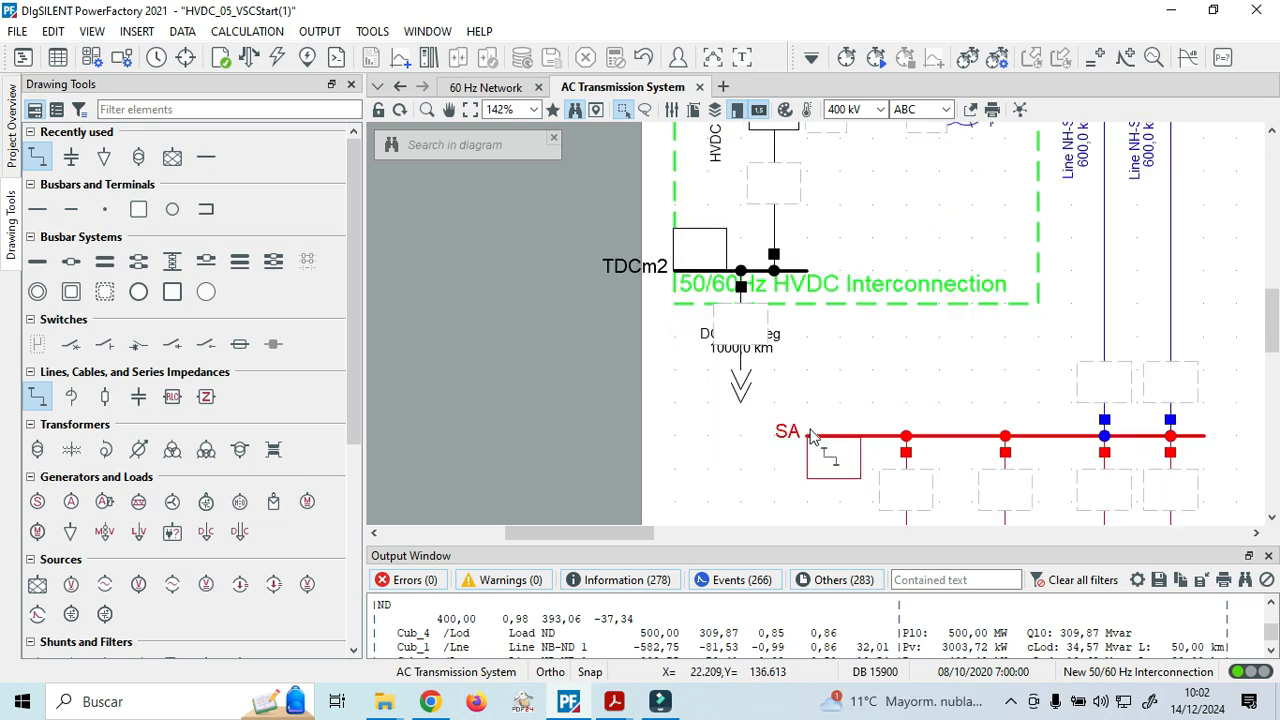
scroll(810, 432, "up", 3)
key("Escape")
Shift the TDCp2 and TDCm2 result boxes onto the dashed area's edge and move the DC-Line_pos connection along TDCp2, away from HVDC Converter 2.
scroll(800, 435, "up", 5)
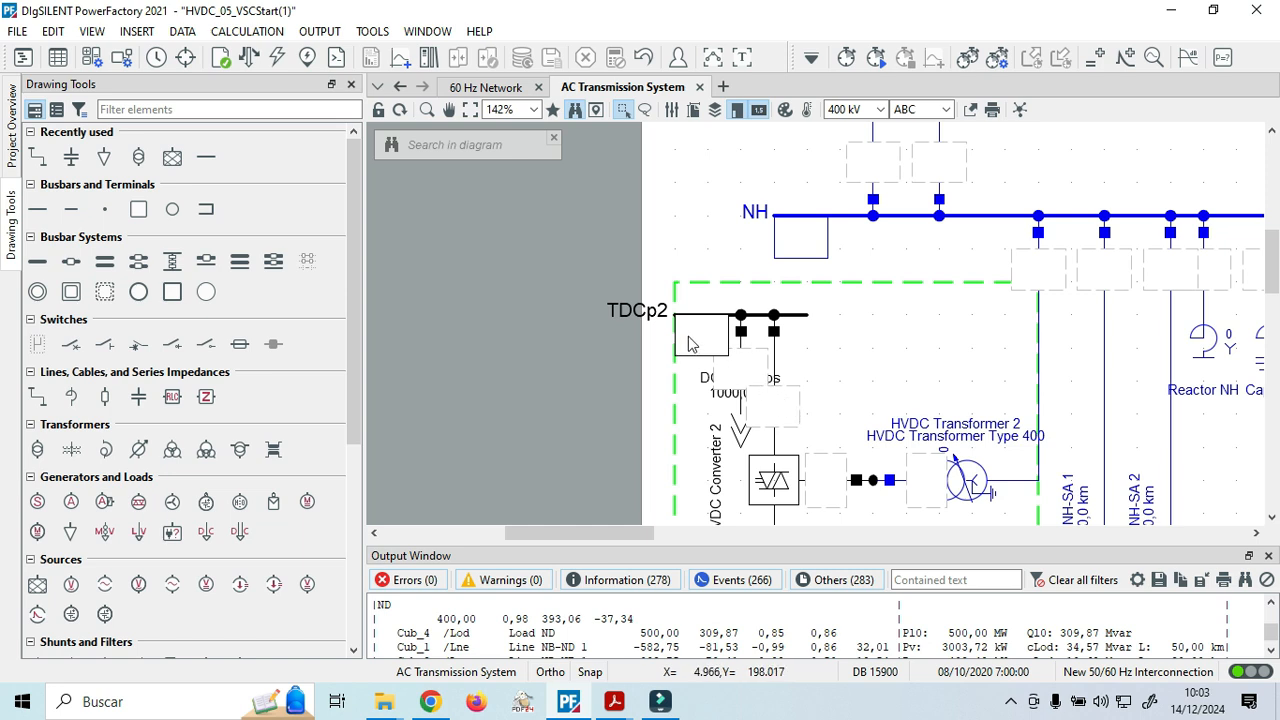
left_click_drag(684, 344, 665, 351)
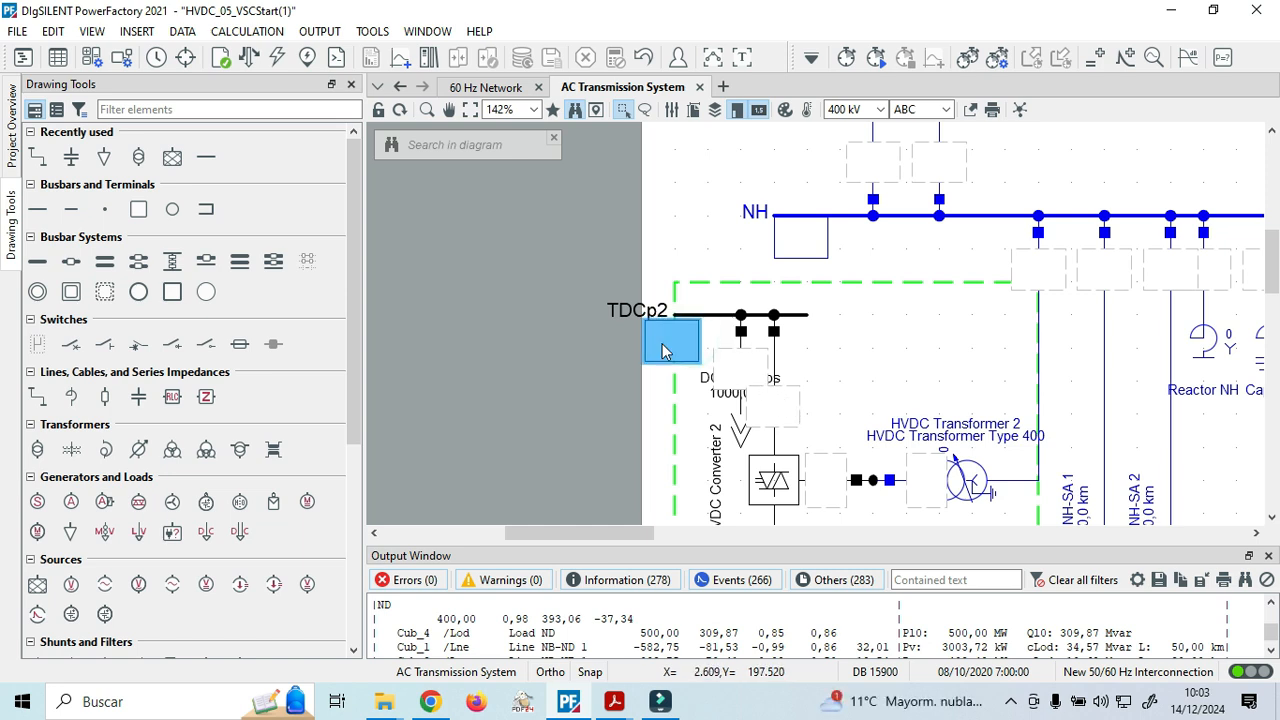
mouse_move(742, 444)
left_mouse_down()
mouse_move(741, 333)
mouse_move(709, 342)
mouse_move(756, 359)
mouse_move(697, 488)
left_mouse_up()
left_click(724, 379)
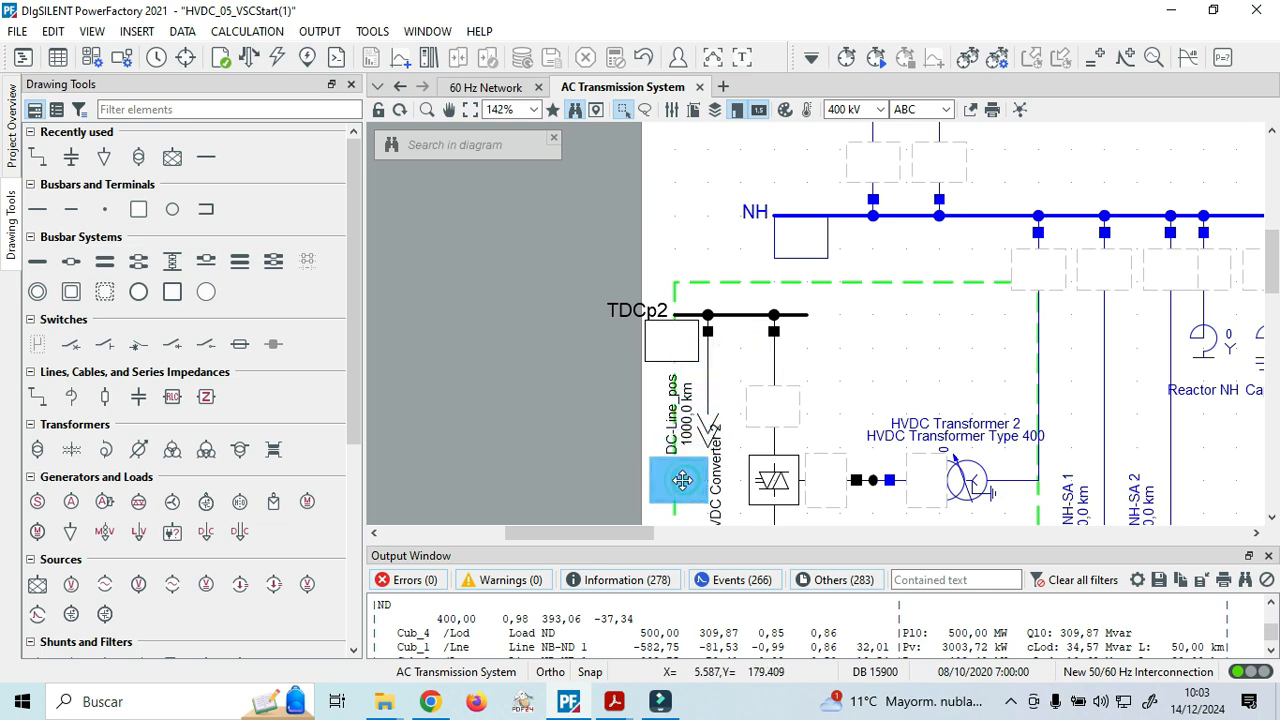
scroll(722, 438, "down", 5)
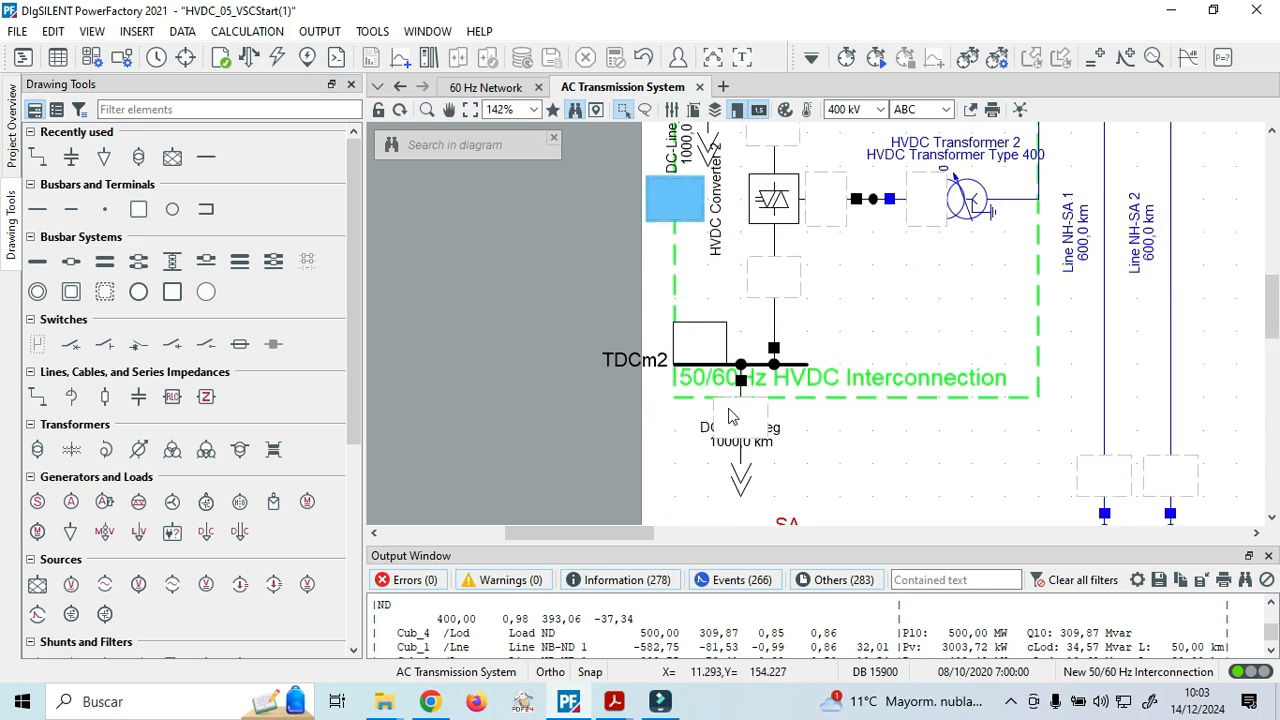
left_click_drag(702, 355, 667, 341)
Try to flip the DC-Line_neg connection to the upper side of busbar TDCm2, and undo the move.
left_click(742, 477)
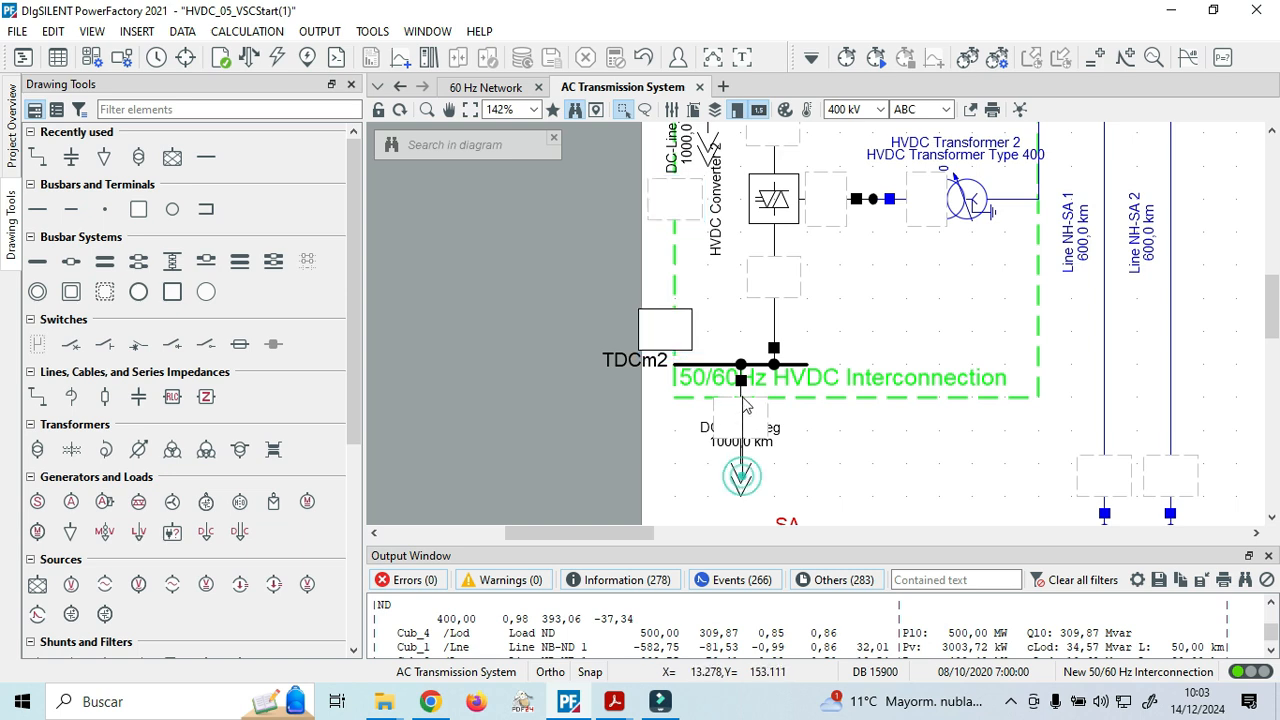
left_click(808, 442)
left_click(741, 464)
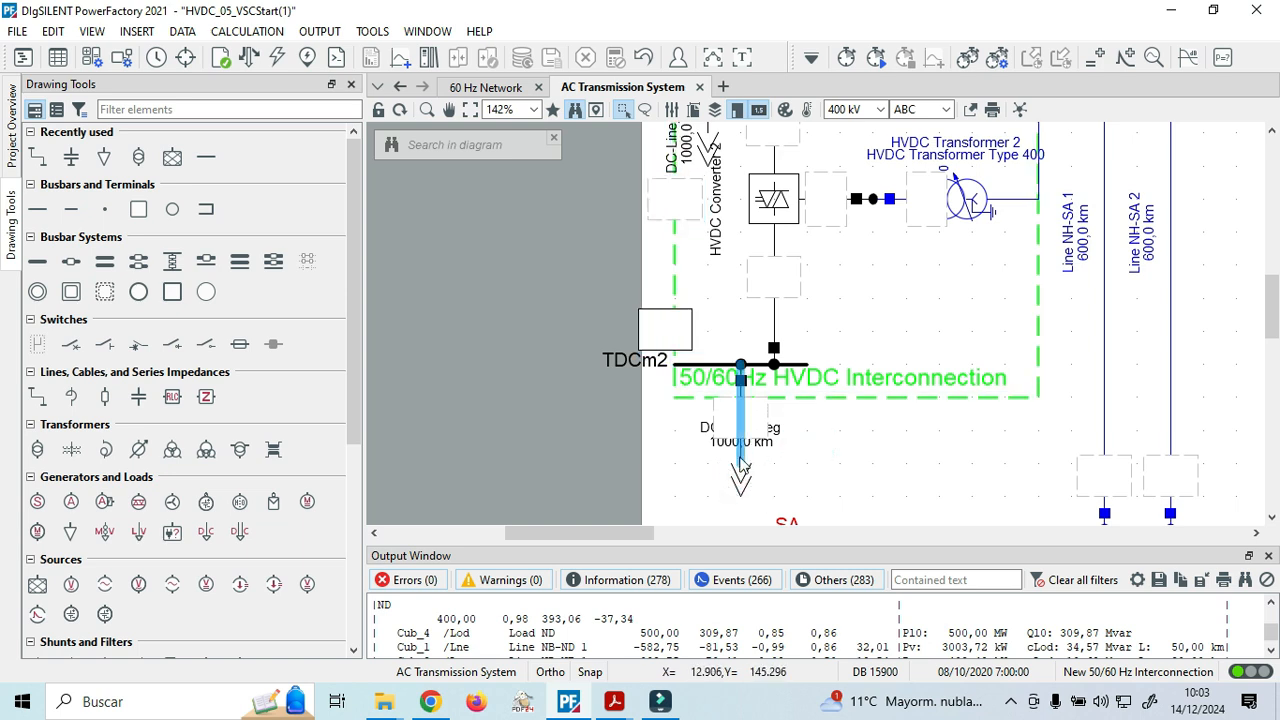
double_click(741, 464)
key("Escape")
left_click_drag(741, 461, 741, 352)
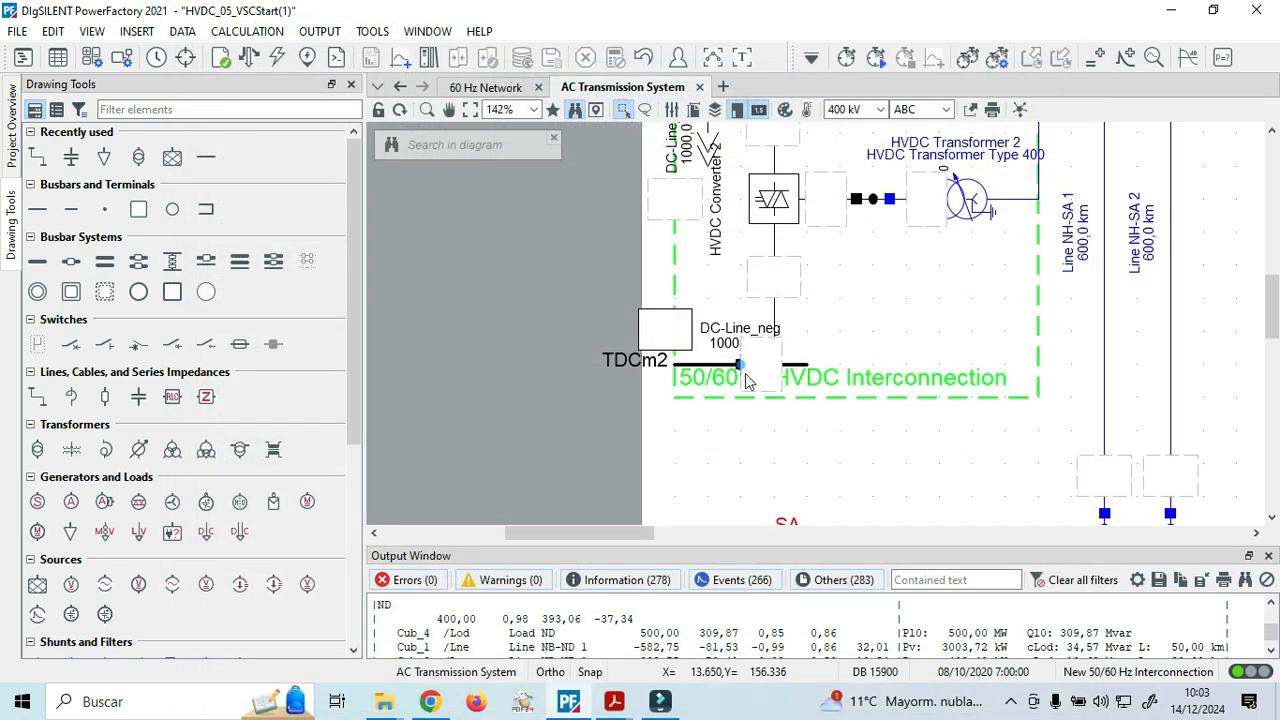
key("ctrl+z")
left_click(800, 448)
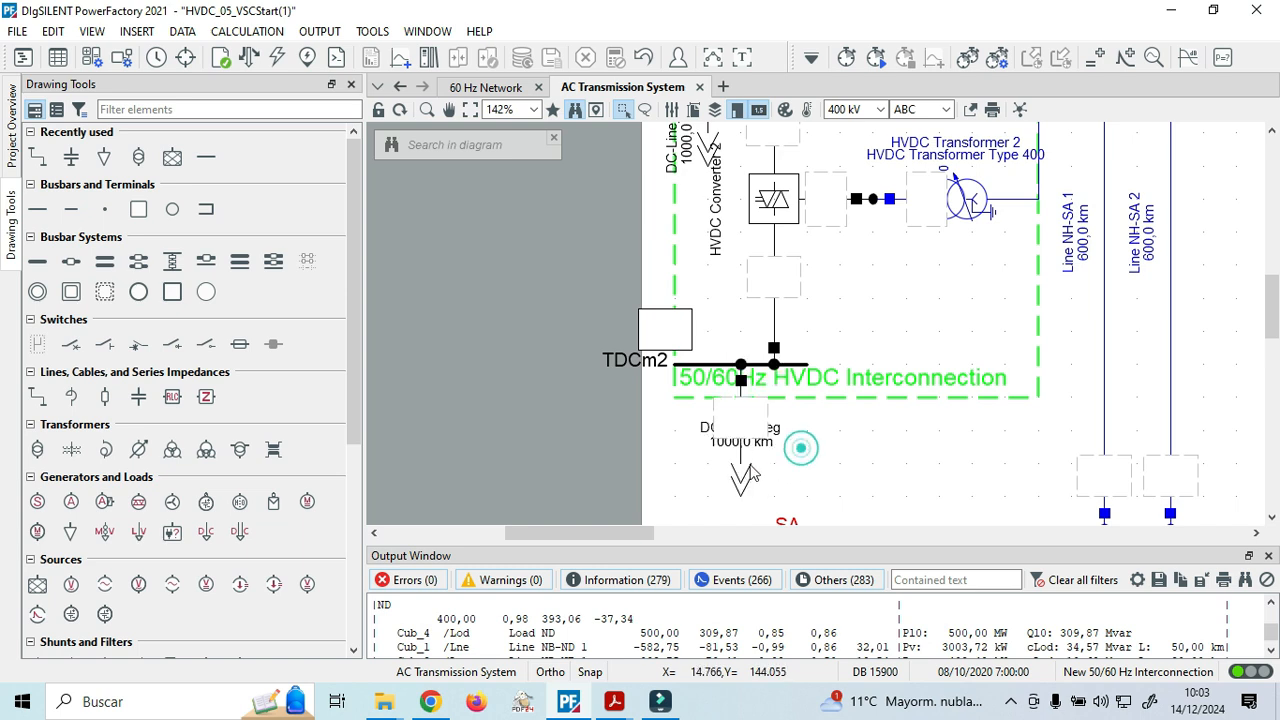
Move the DC-Line_neg connection above busbar TDCm2, in line with DC-Line_pos, and lengthen it toward the DC-Line_pos arrow.
left_click_drag(741, 454, 709, 365)
left_click_drag(708, 453, 734, 470)
left_click(707, 323)
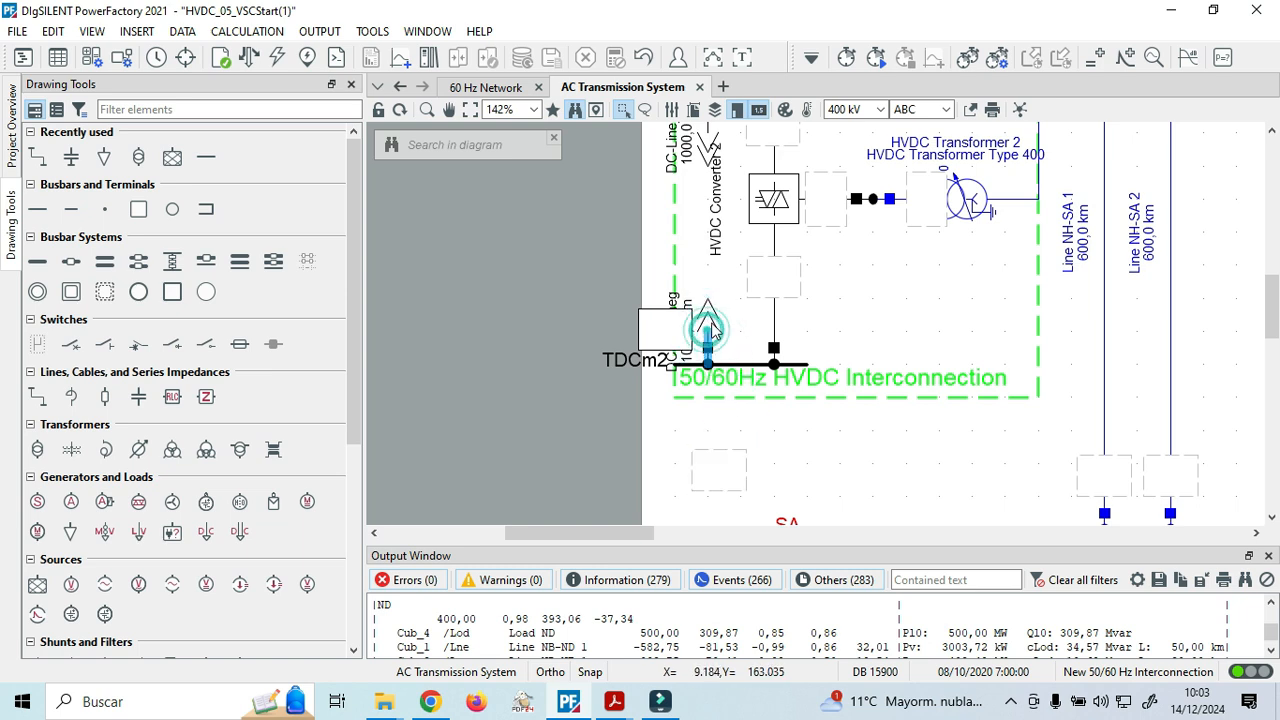
left_click_drag(707, 323, 712, 277)
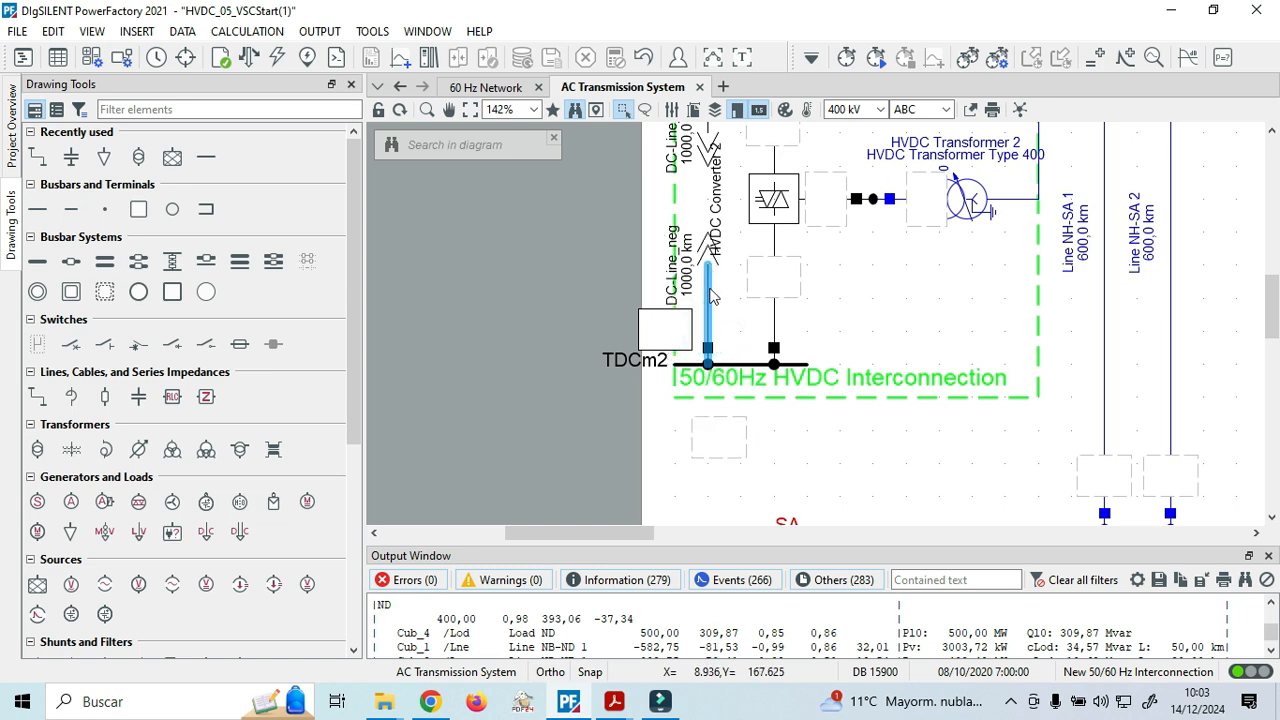
Move the HVDC Converter 2 label below the terminal between the converter and HVDC Transformer 2.
left_click_drag(720, 205, 733, 208)
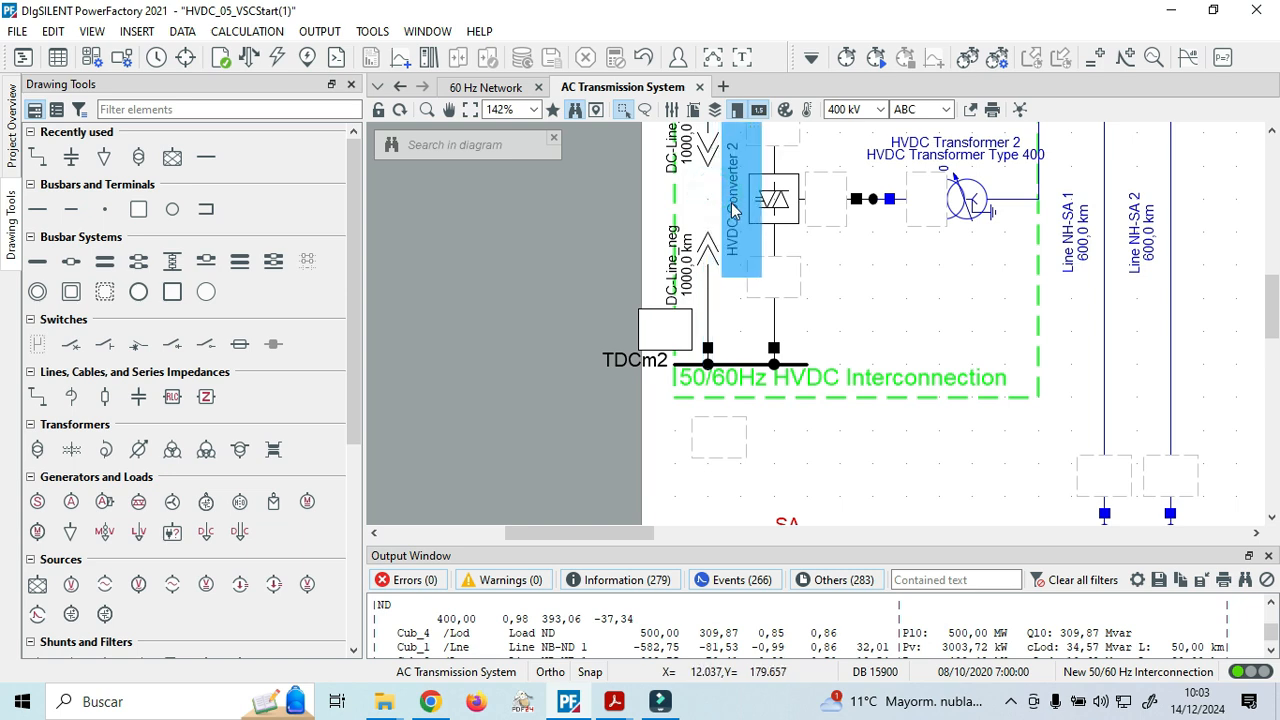
scroll(754, 252, "up", 1)
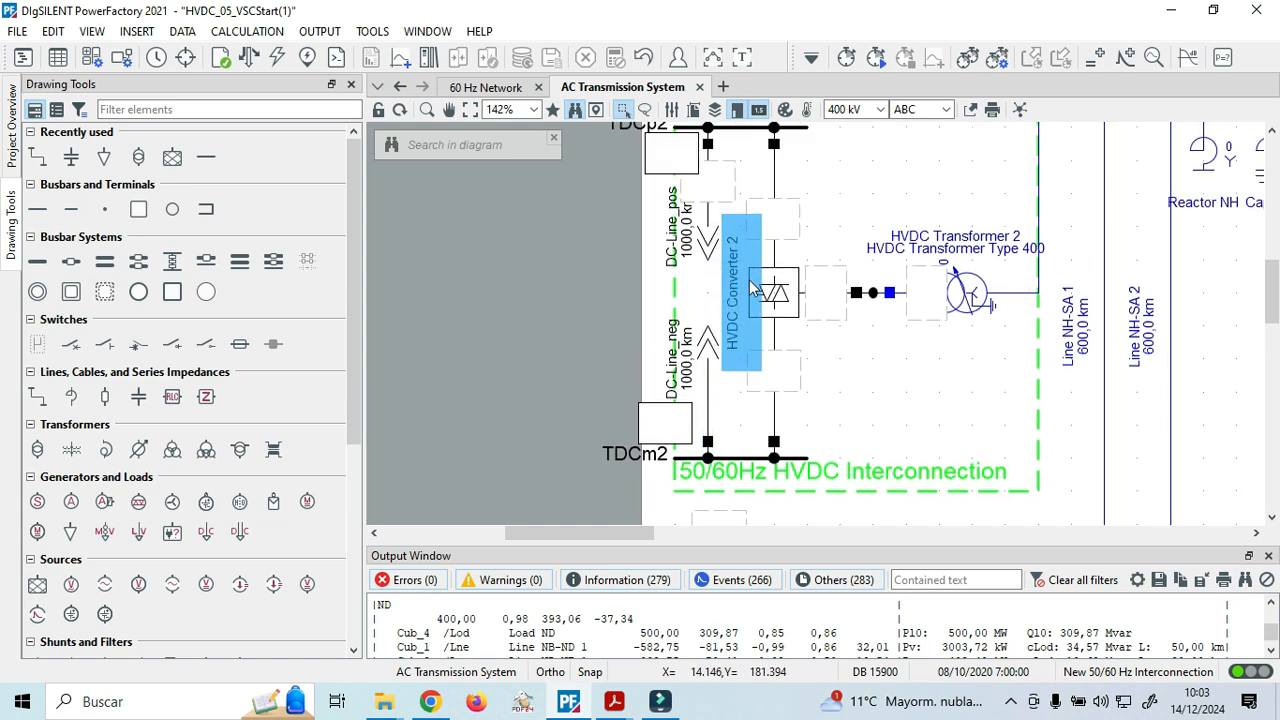
left_click_drag(735, 295, 862, 381)
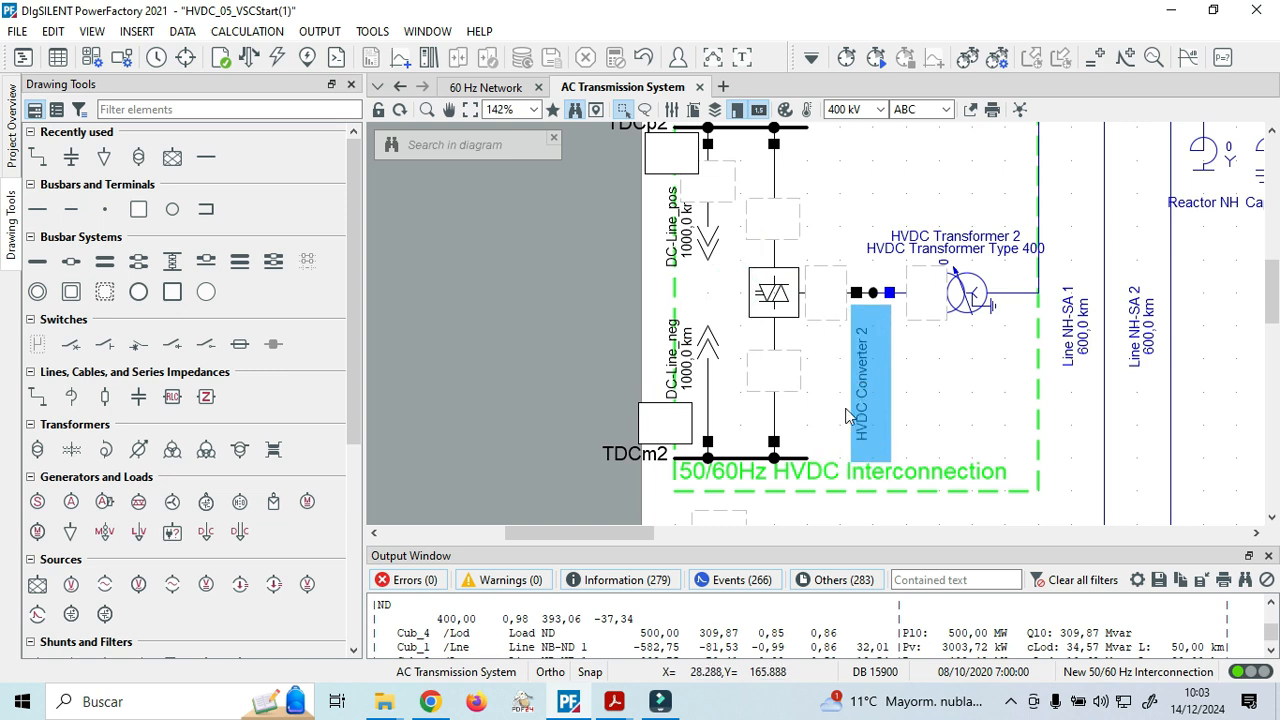
Arrange the result boxes of DC-Line_pos, DC-Line_neg and HVDC Converter 2 beside their lines, inside the dashed interconnection area.
scroll(705, 497, "down", 1)
left_click(720, 447)
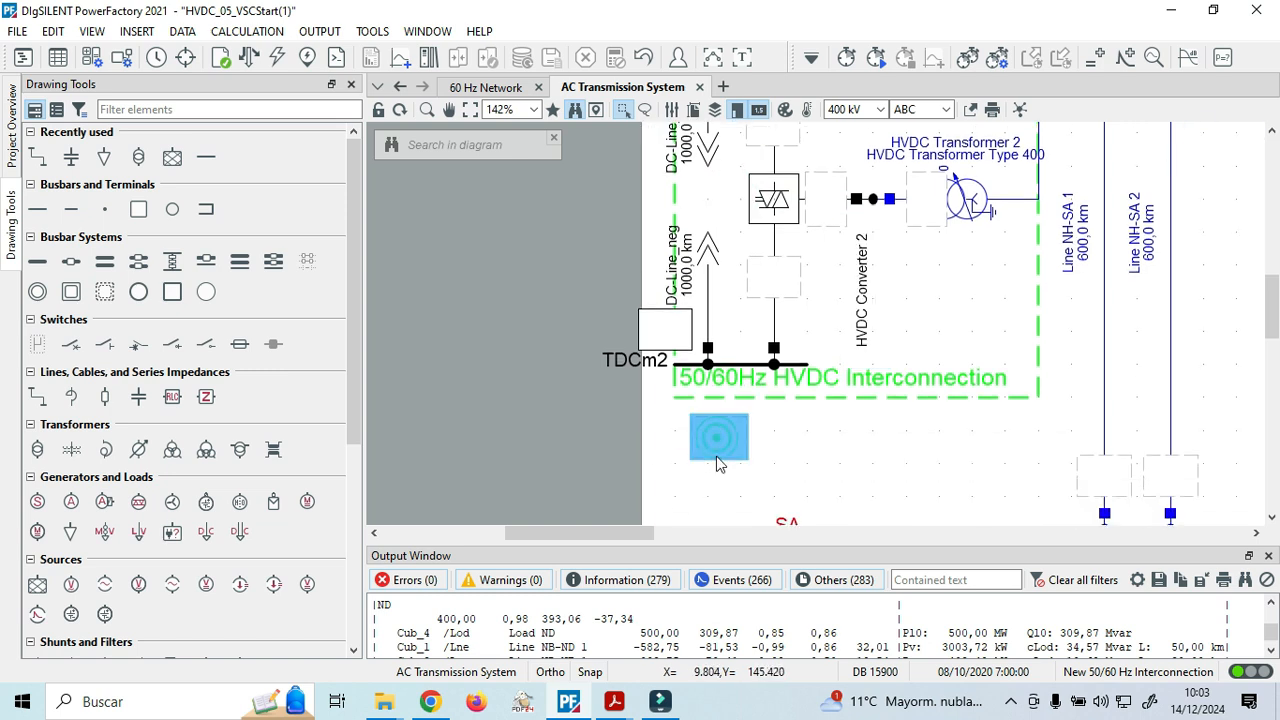
scroll(718, 470, "up", 1)
left_click_drag(717, 490, 817, 374)
scroll(720, 365, "up", 3)
scroll(784, 390, "down", 2)
left_click_drag(790, 218, 828, 218)
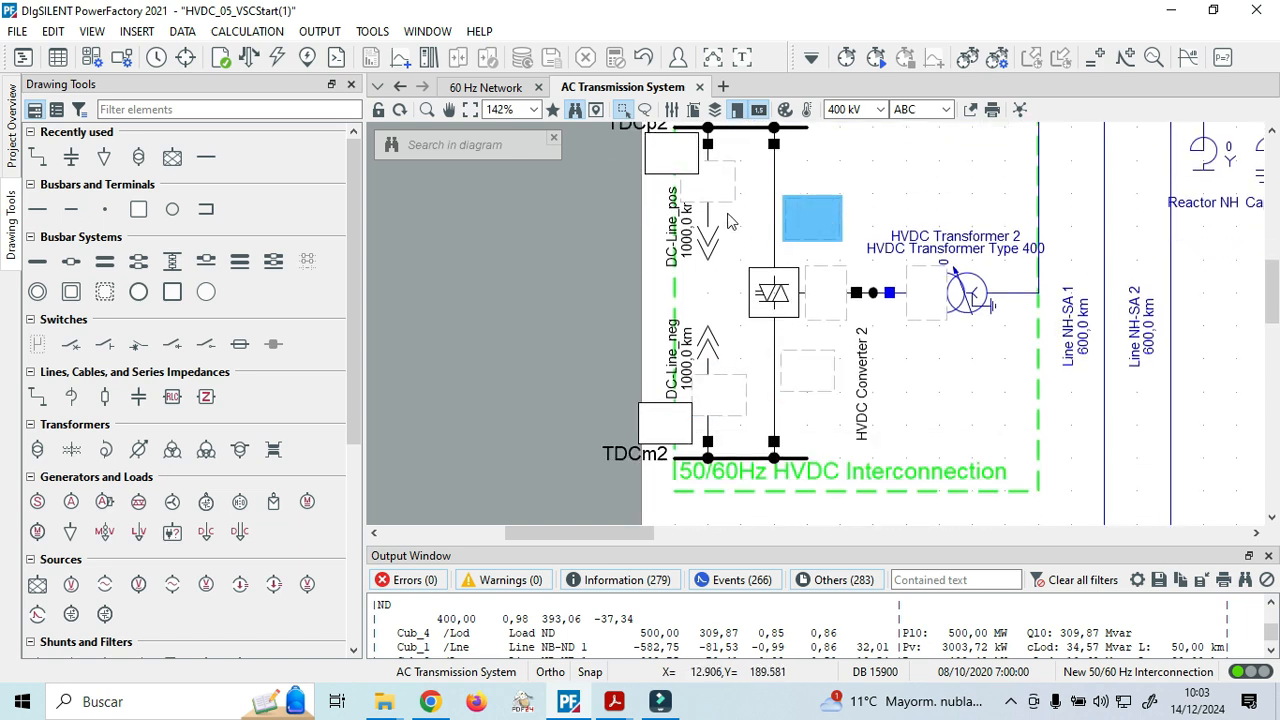
mouse_move(720, 398)
left_mouse_down()
mouse_move(740, 394)
mouse_move(722, 397)
left_mouse_up()
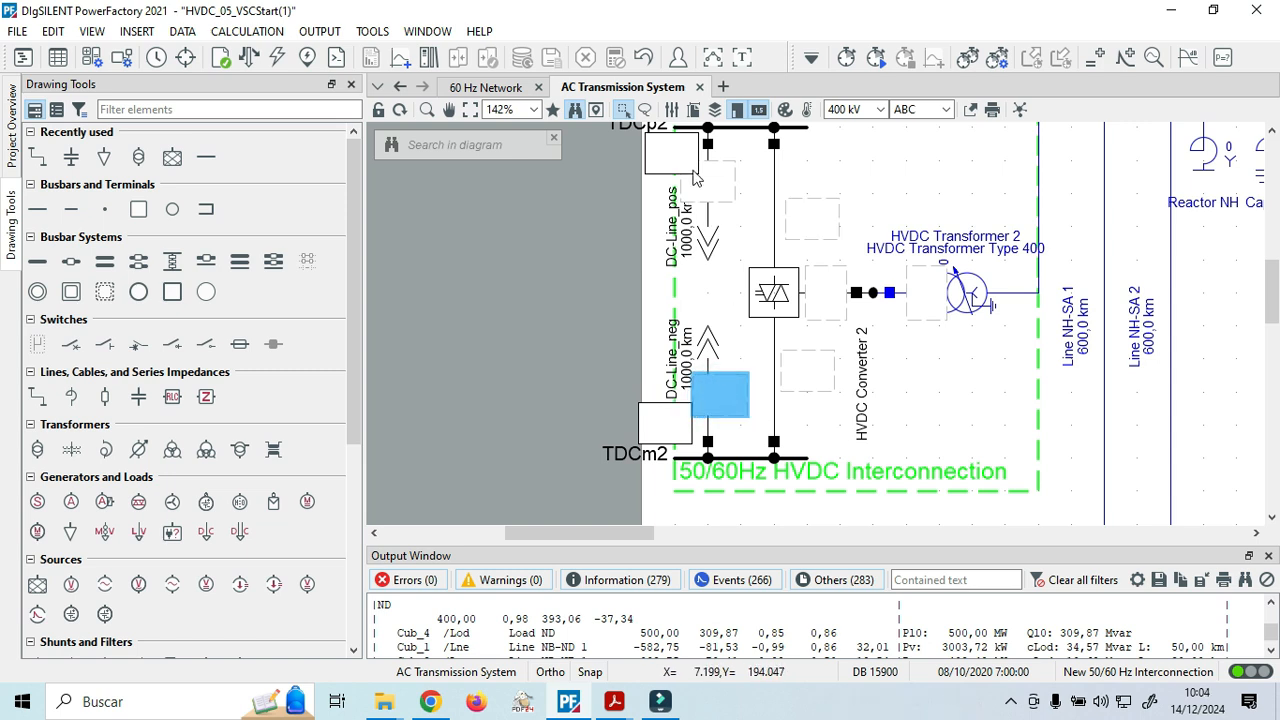
left_click_drag(697, 178, 731, 198)
left_click(837, 182)
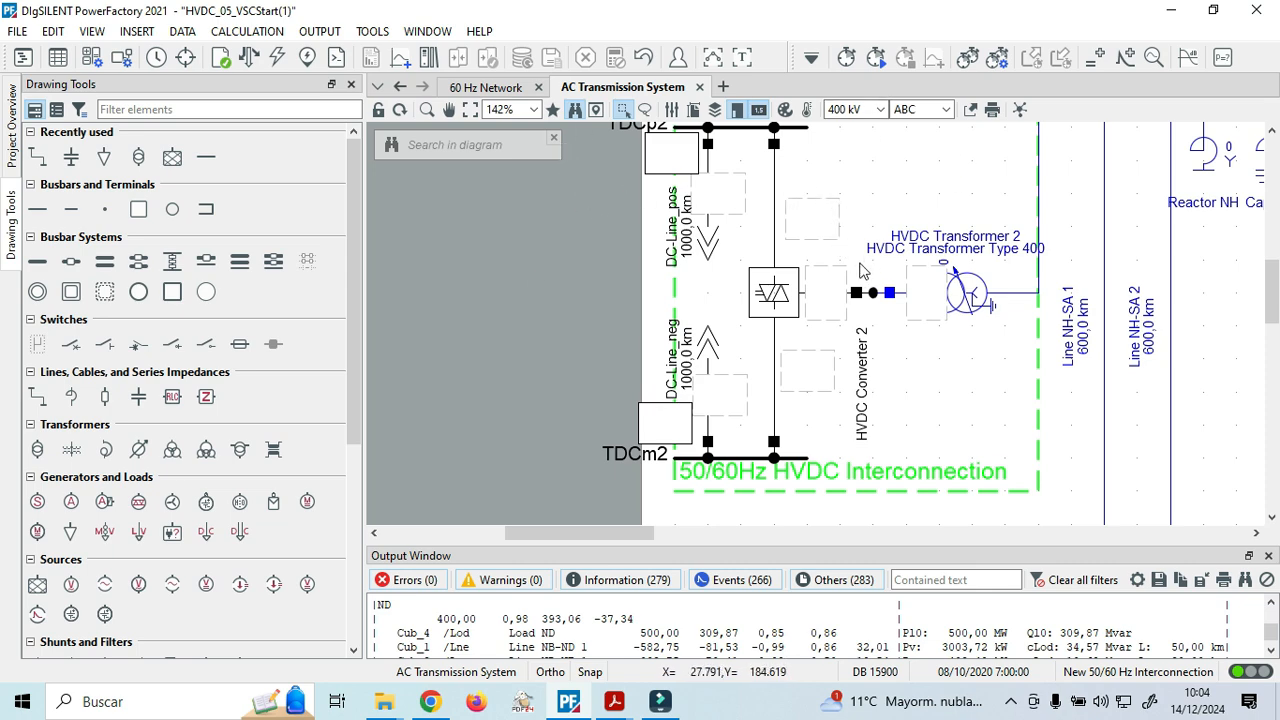
Review the linked 60 Hz Network diagram and examine the load flow settings of the external grid Grid 60 Hz.
scroll(862, 271, "up", 3)
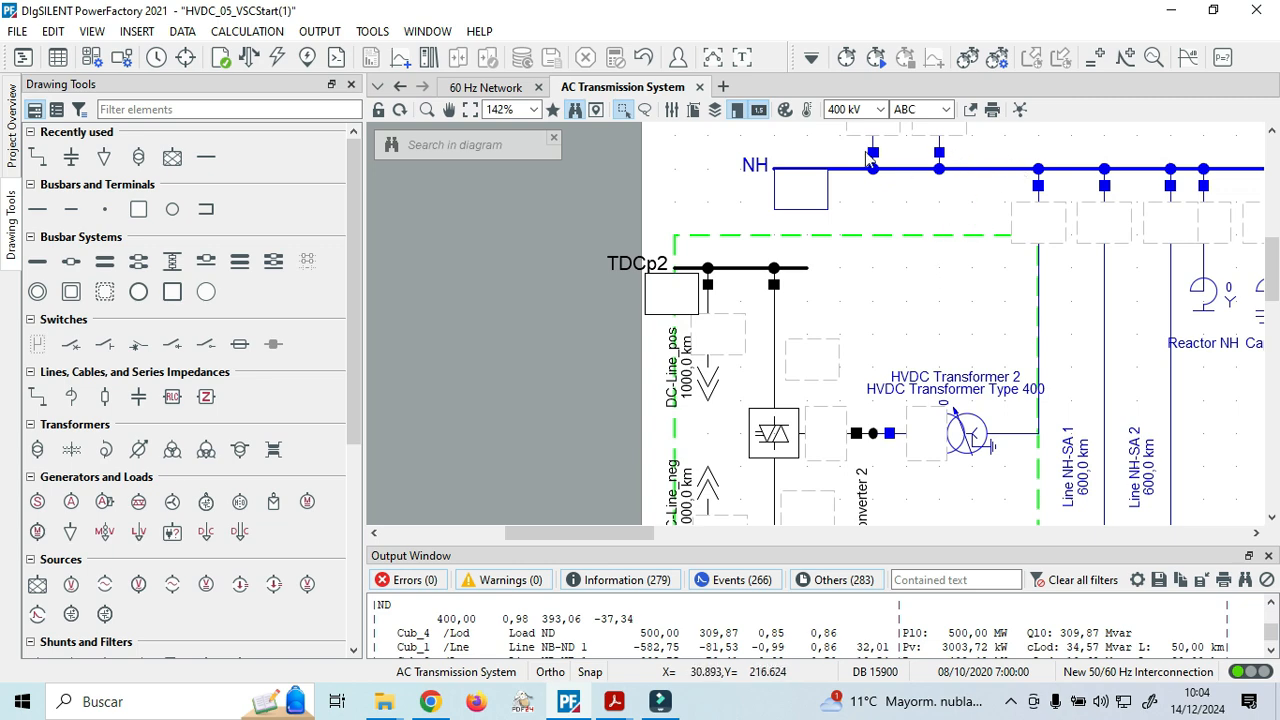
left_click(508, 85)
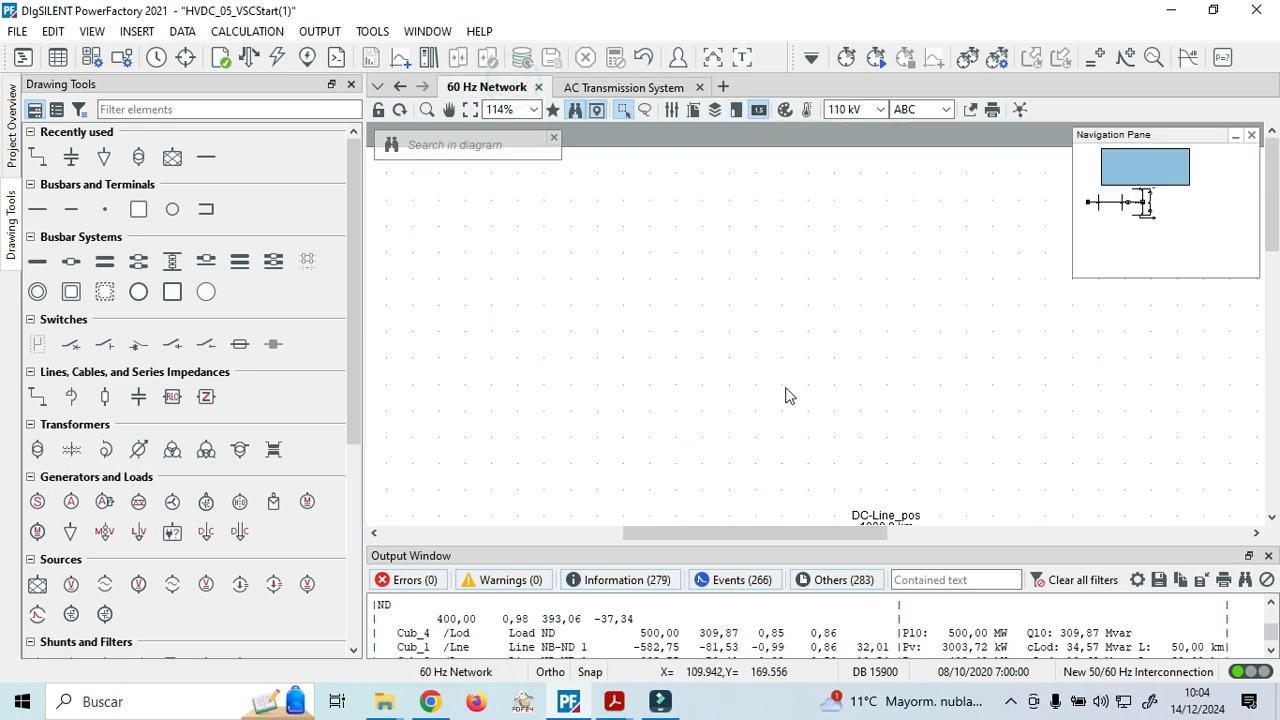
scroll(768, 340, "down", 4)
scroll(766, 334, "down", 2)
scroll(686, 348, "down", 3)
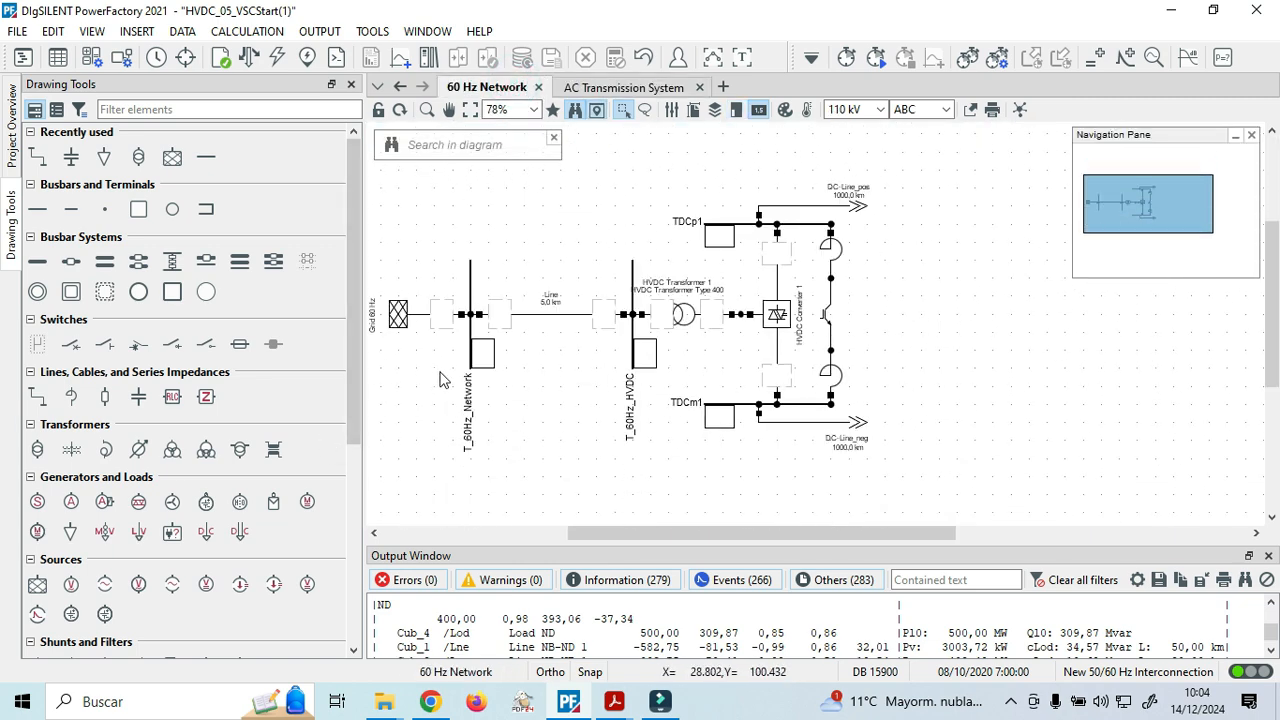
scroll(425, 365, "up", 1)
left_click_drag(684, 537, 600, 537)
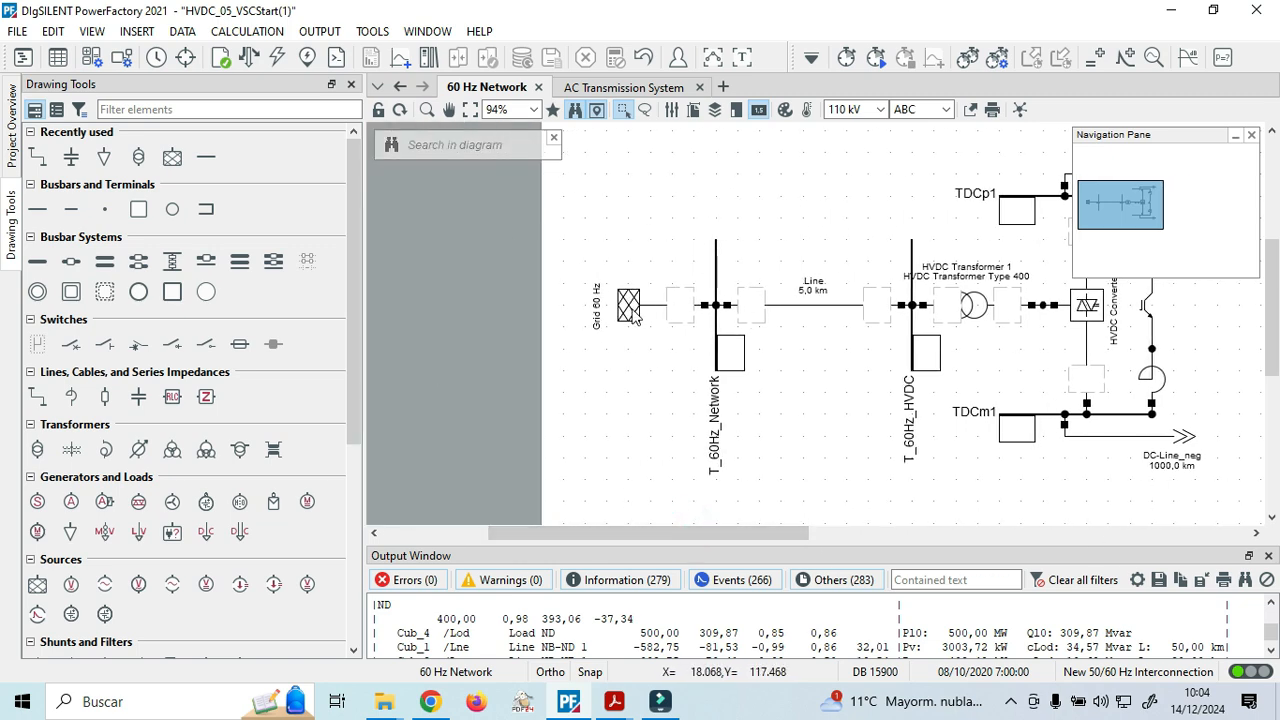
double_click(630, 306)
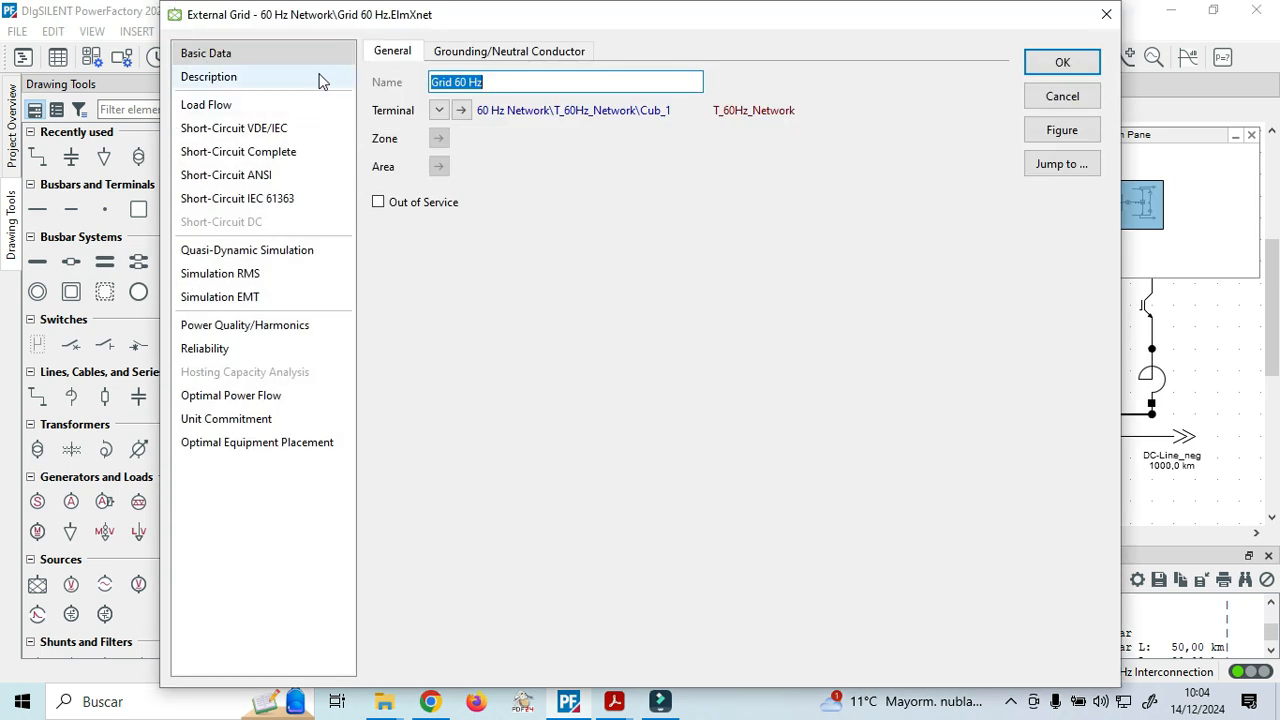
left_click(188, 106)
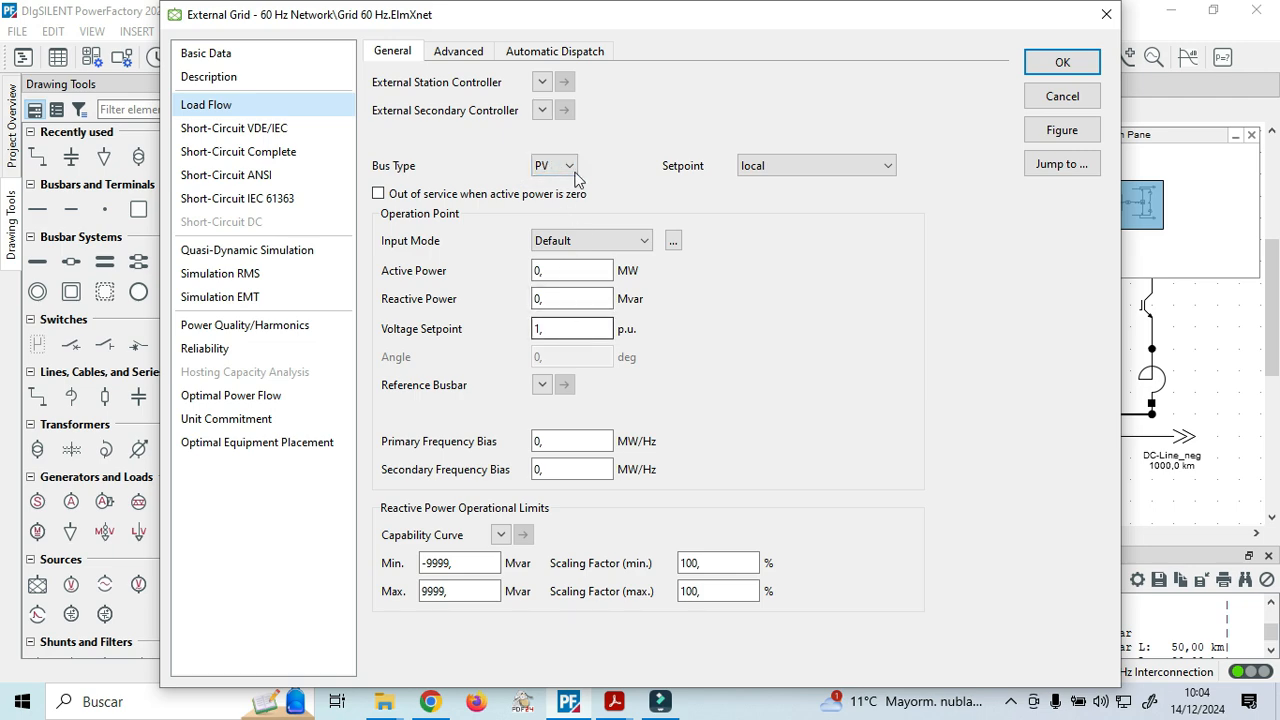
left_click(1106, 14)
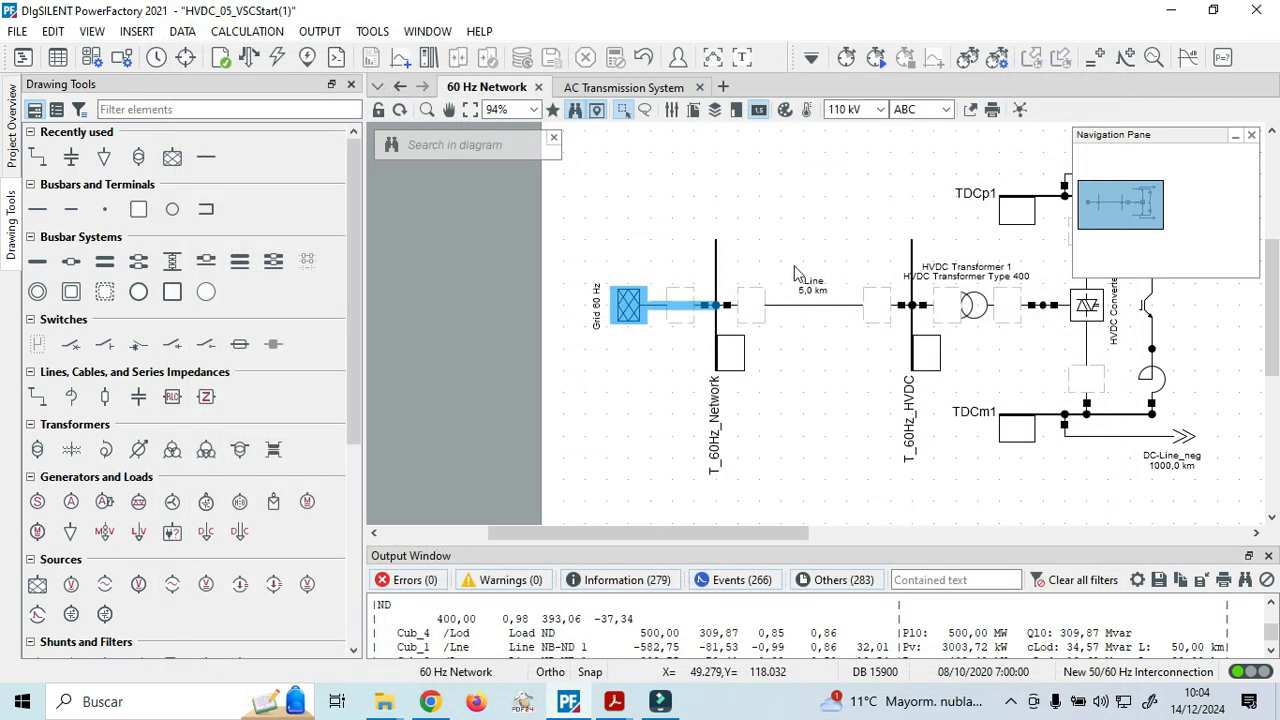
left_click(784, 229)
left_click_drag(633, 533, 703, 533)
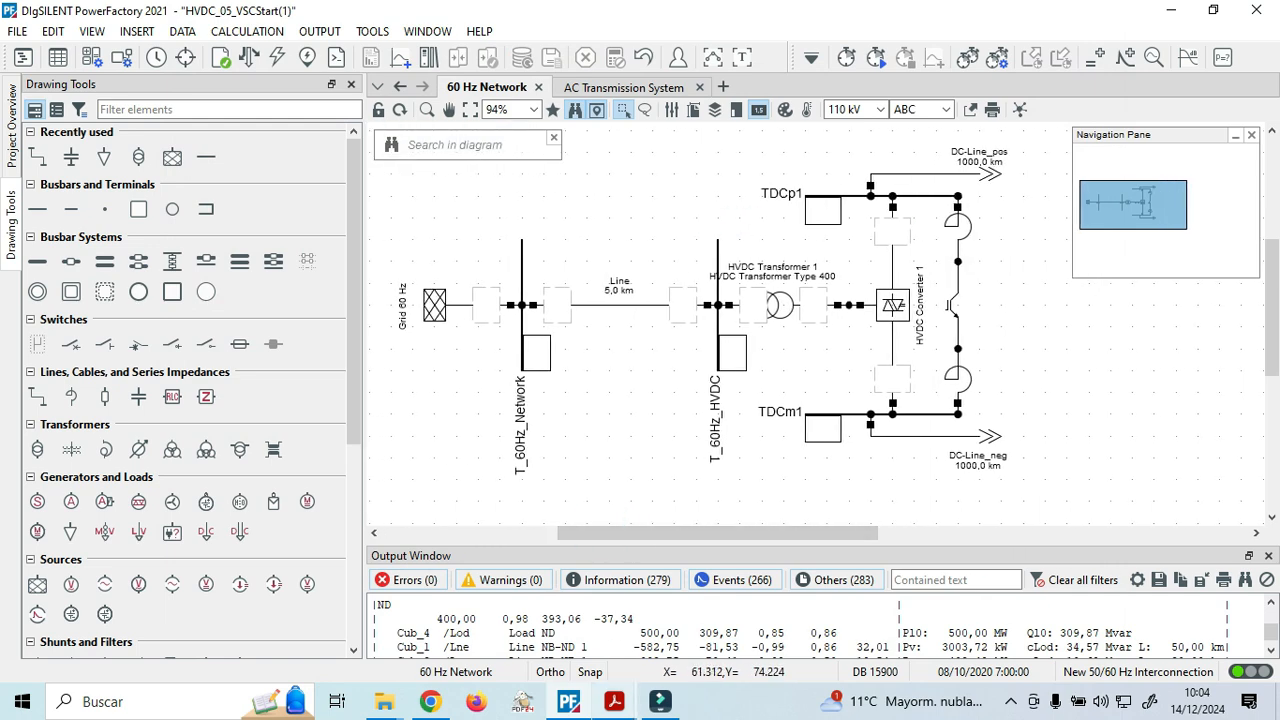
Check the load flow instruction in Project-HVDC-1.pdf and run the balanced, positive-sequence AC load flow in PowerFactory.
mouse_move(614, 701)
left_click(724, 608)
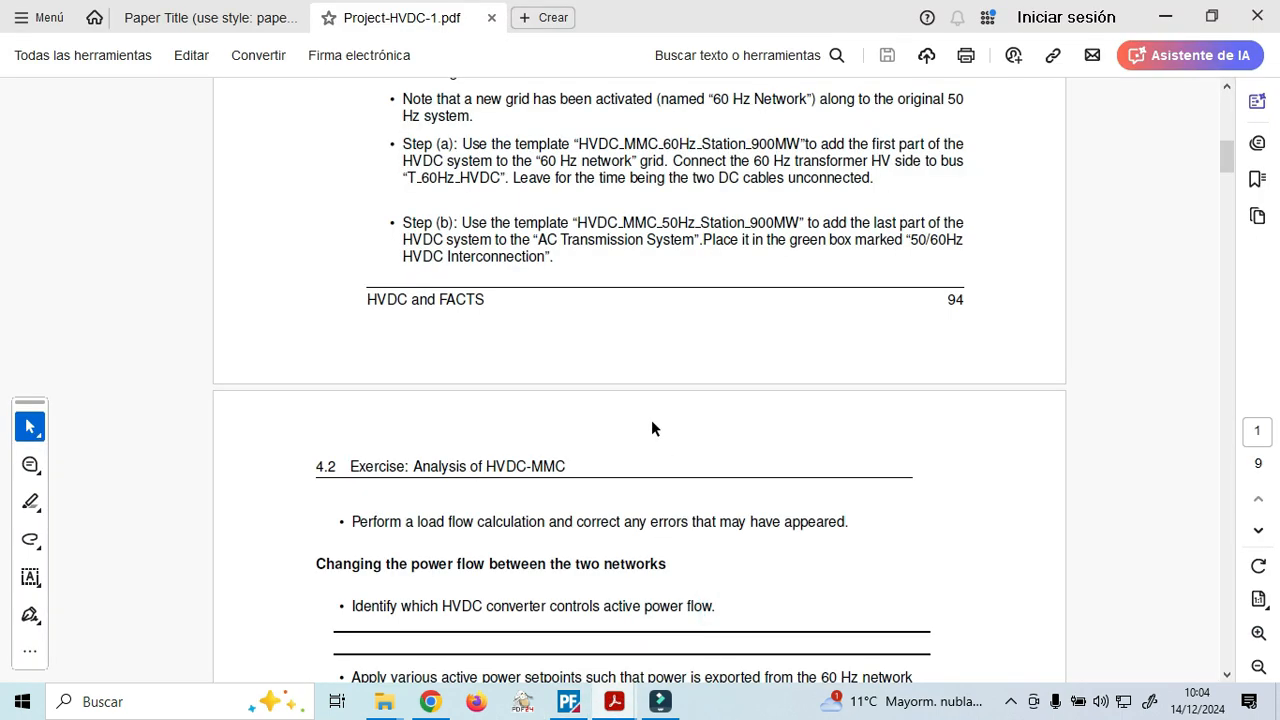
scroll(653, 424, "down", 2)
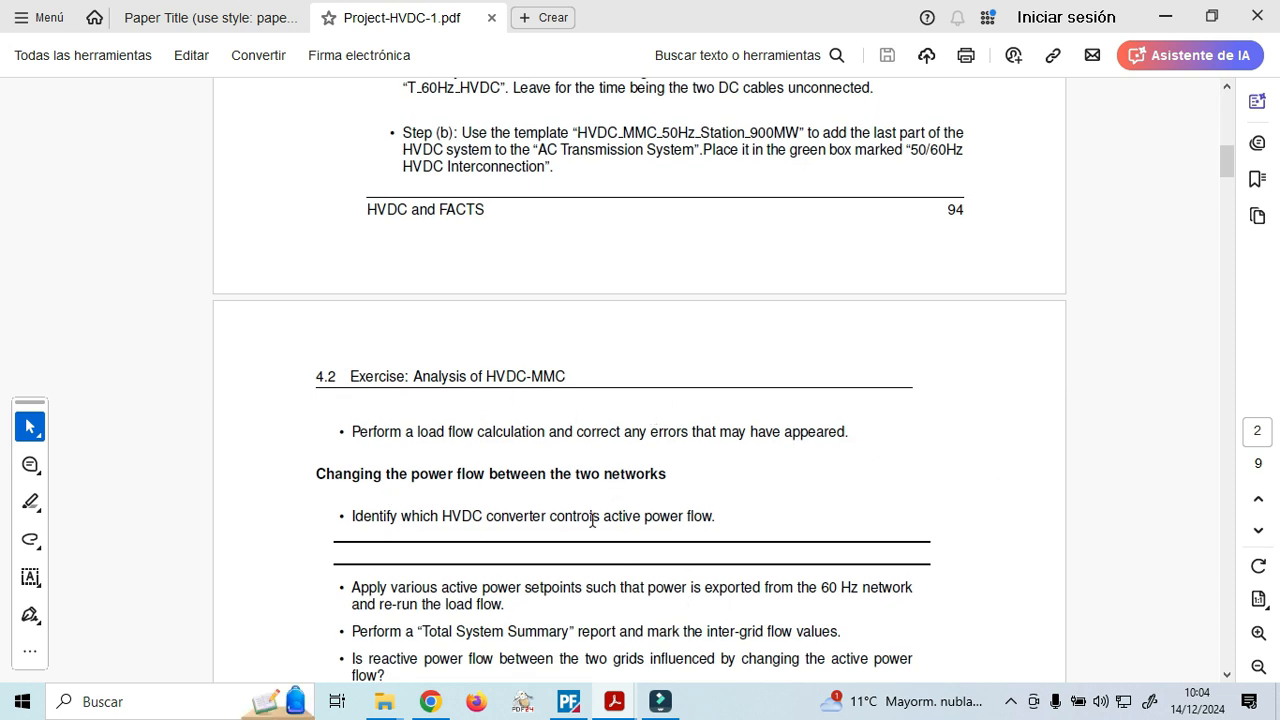
left_click(568, 701)
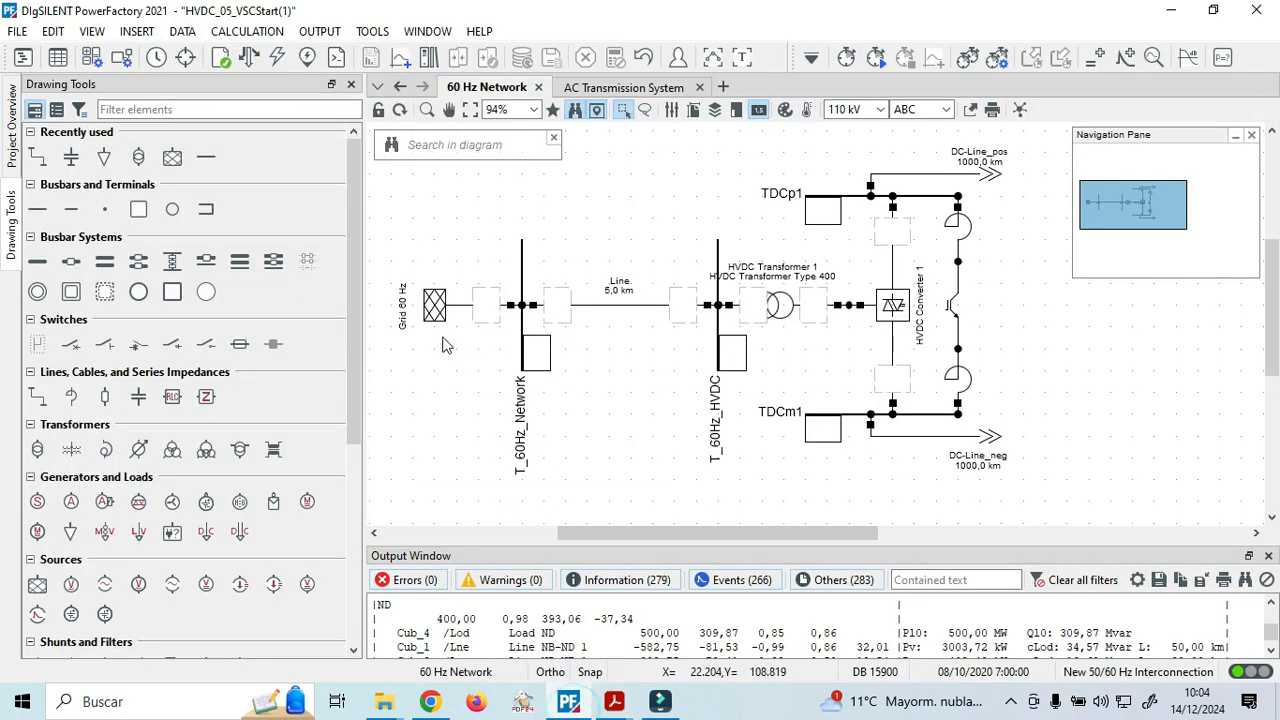
left_click(249, 57)
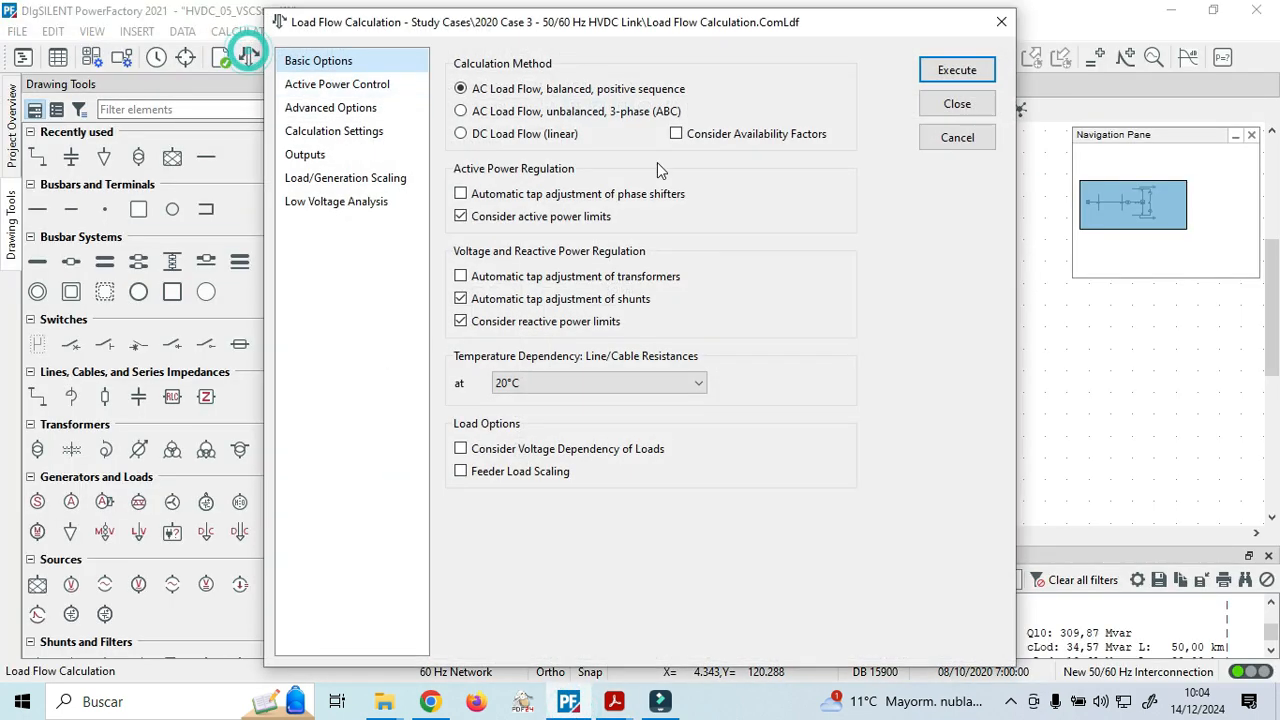
left_click(957, 72)
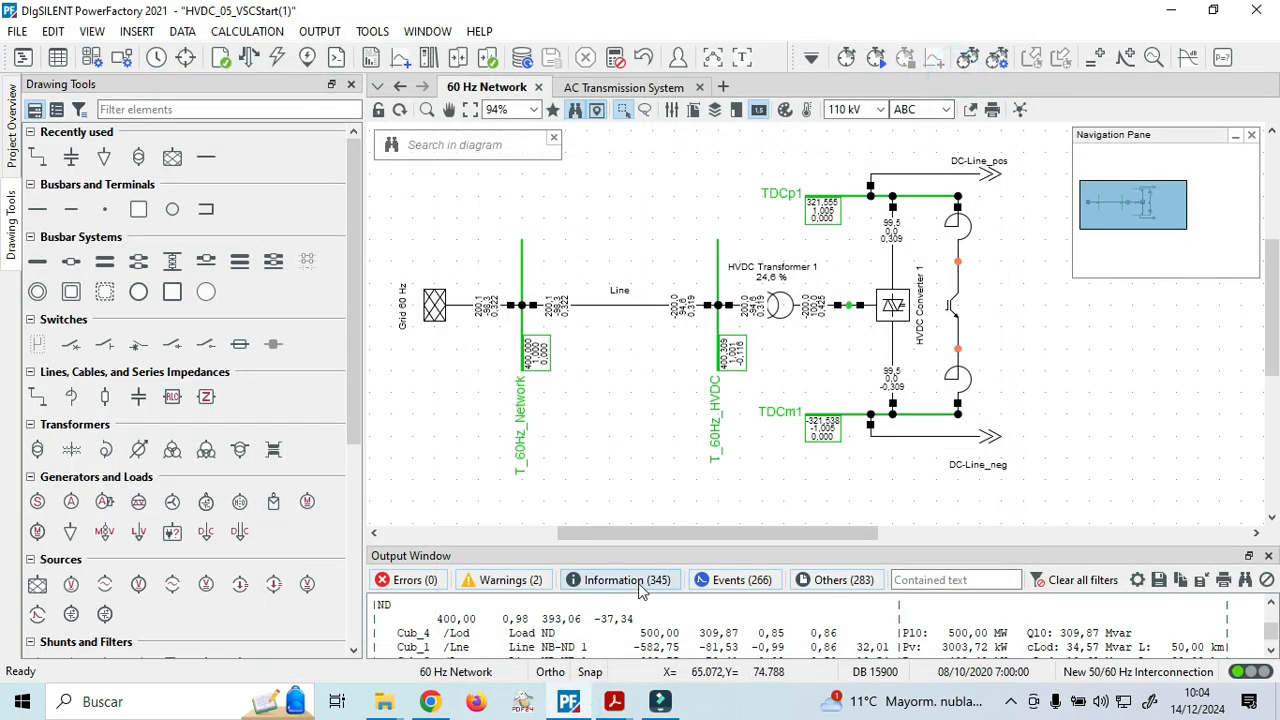
Enlarge the output window, clear all its messages and rerun the balanced, positive-sequence AC load flow.
left_click_drag(693, 541, 700, 295)
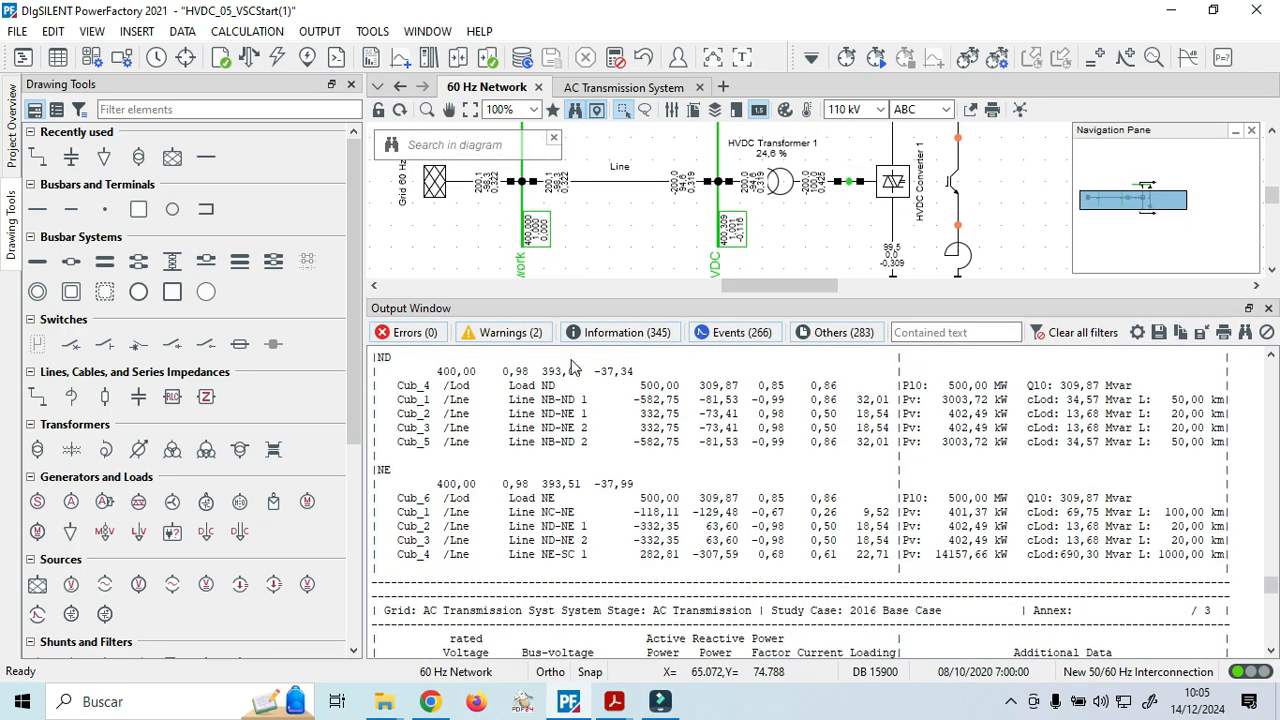
right_click(961, 441)
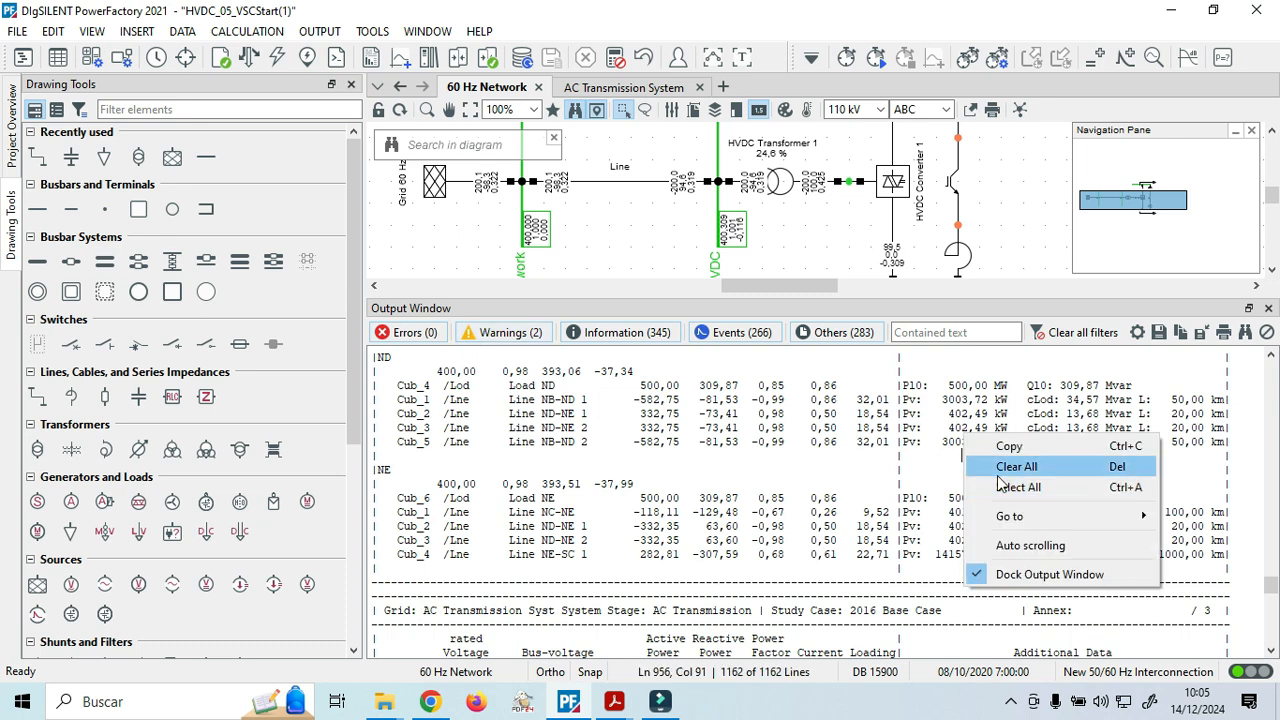
left_click(998, 475)
left_click(669, 382)
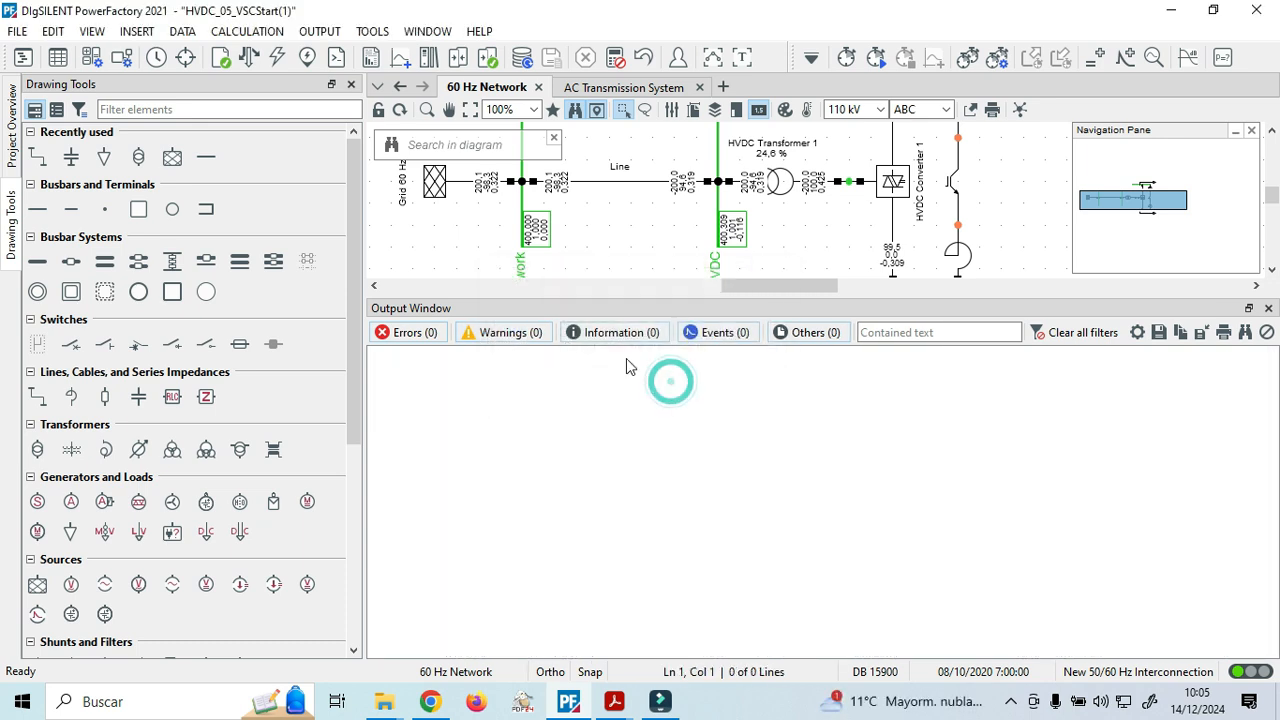
left_click(249, 57)
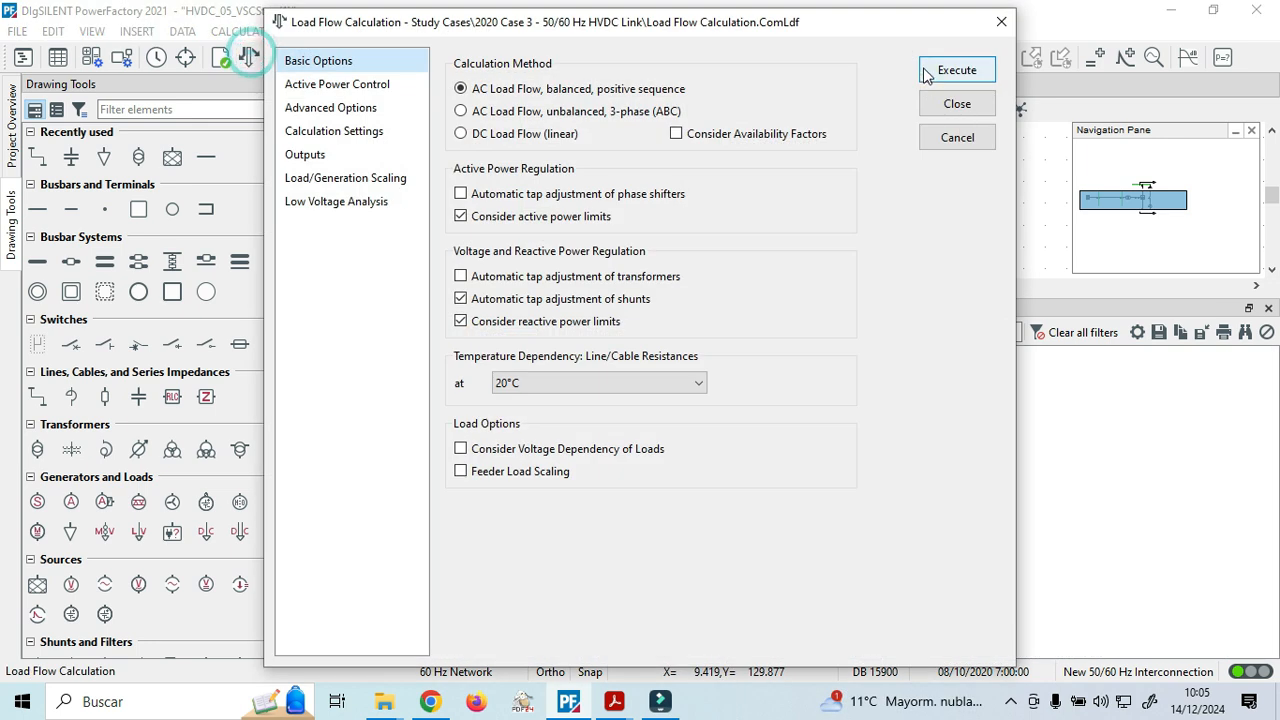
left_click(956, 70)
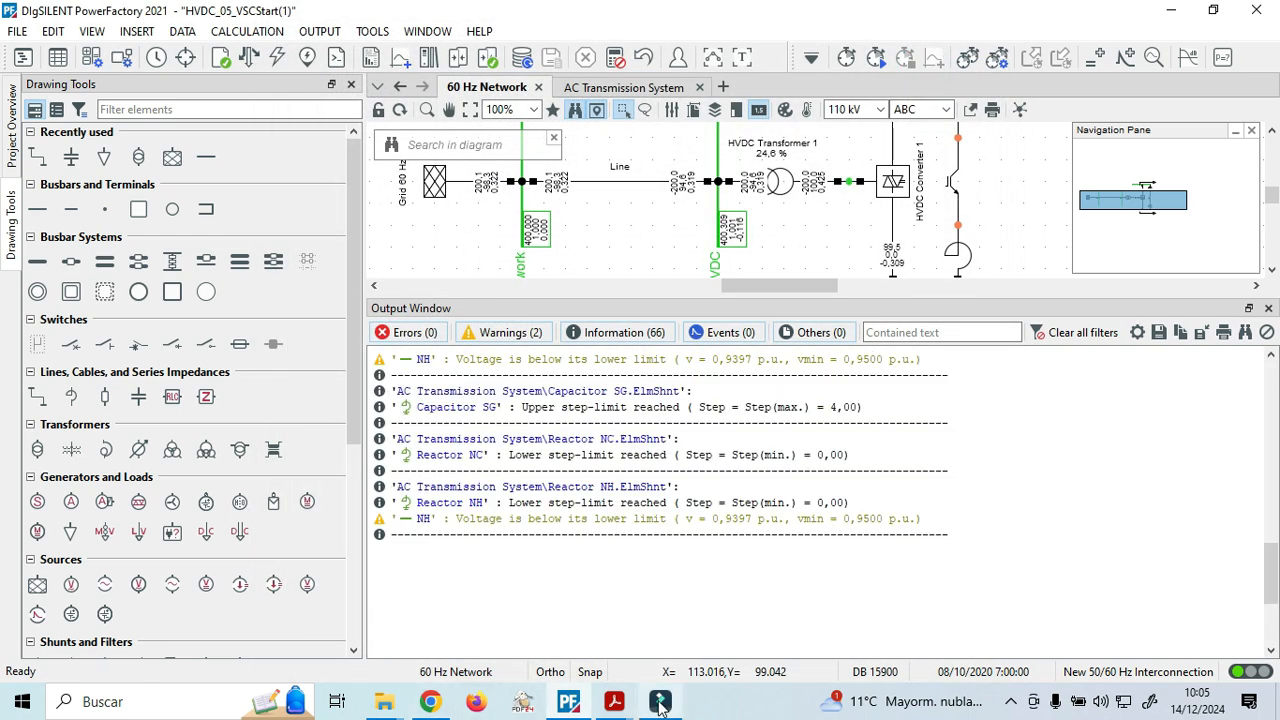
Read the tasks under "Changing the power flow between the two networks" in Project-HVDC-1.pdf and return to PowerFactory.
mouse_move(614, 702)
left_click(688, 631)
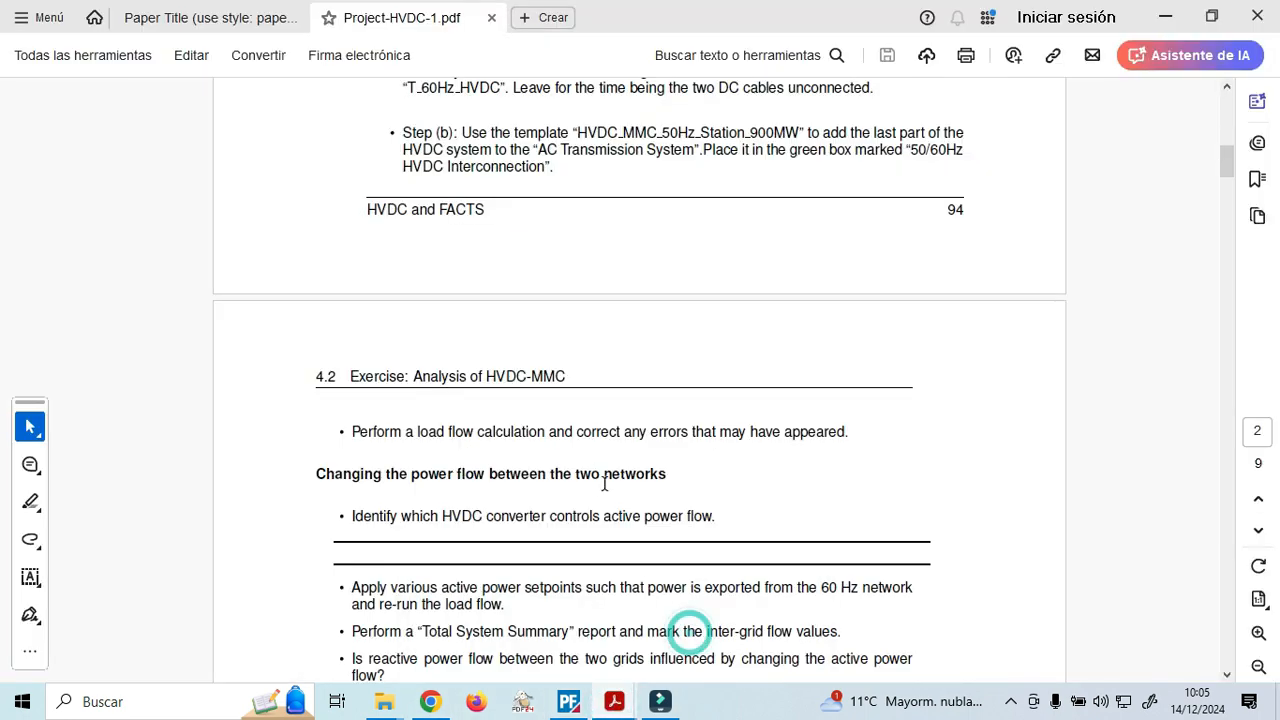
scroll(604, 484, "down", 3)
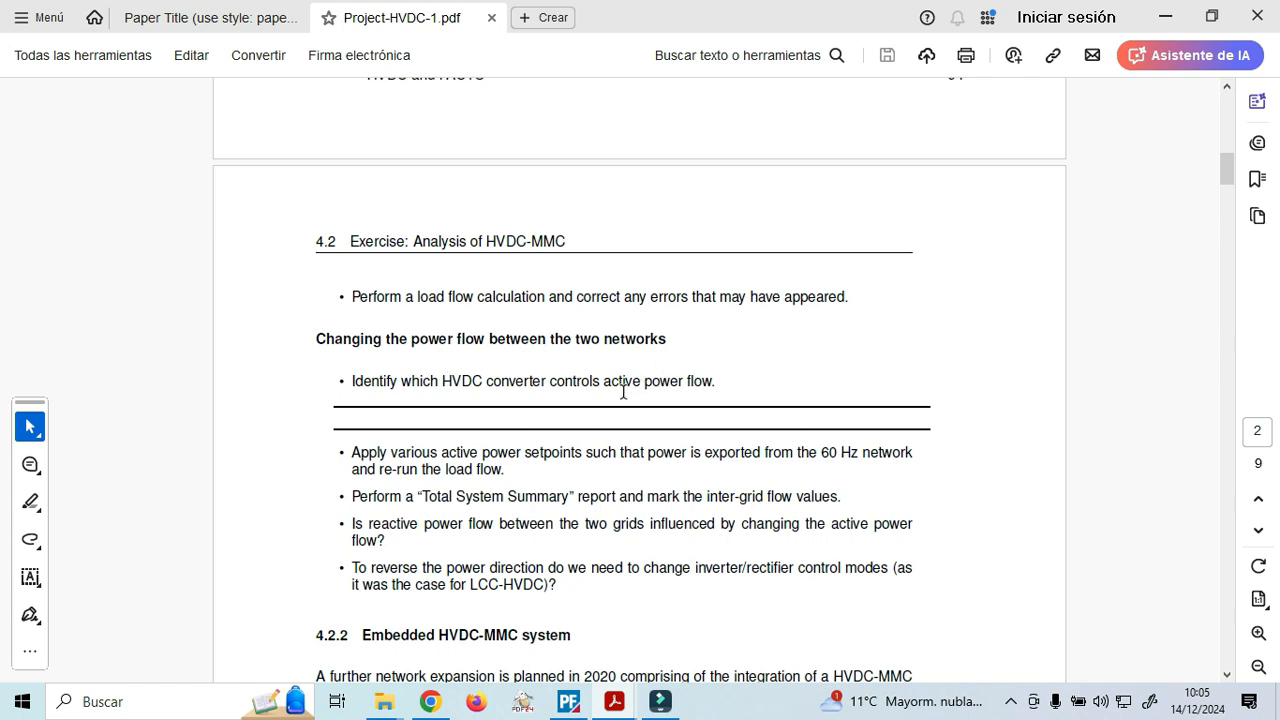
left_click(568, 702)
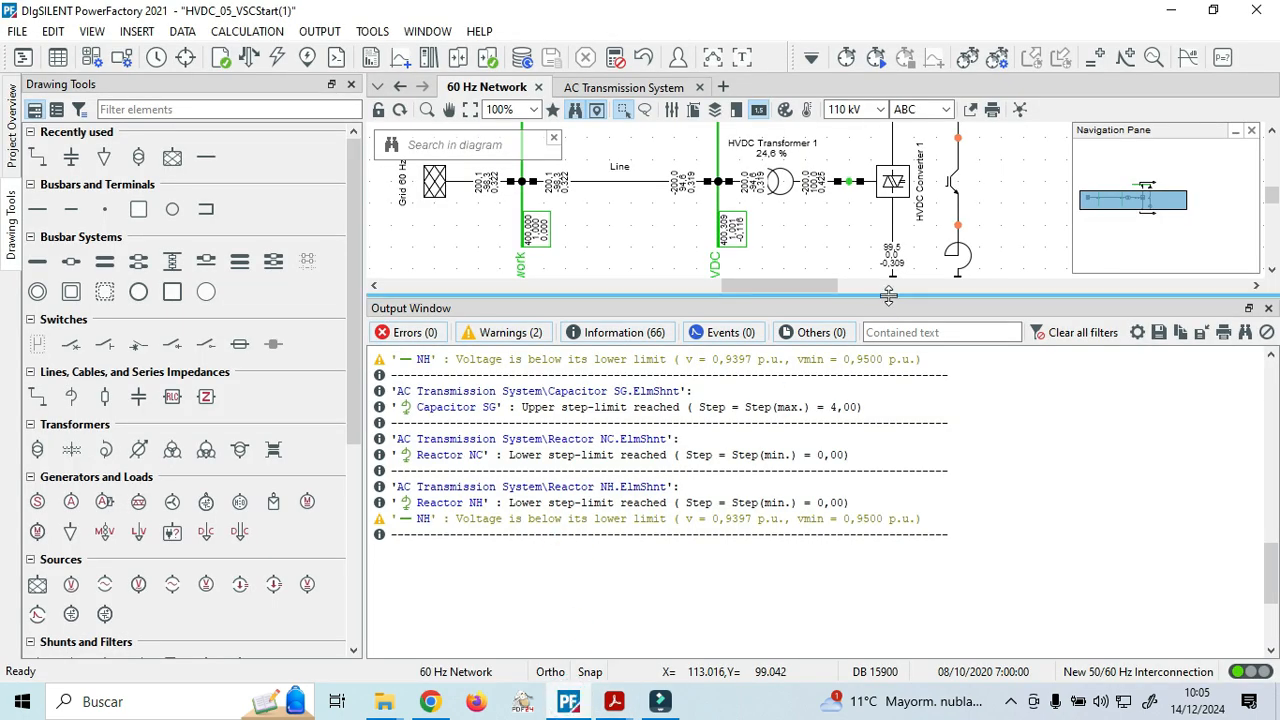
Shrink the output window and examine the load flow control mode and power setpoints of HVDC Converter 1 in the 60 Hz Network.
left_click_drag(889, 300, 893, 565)
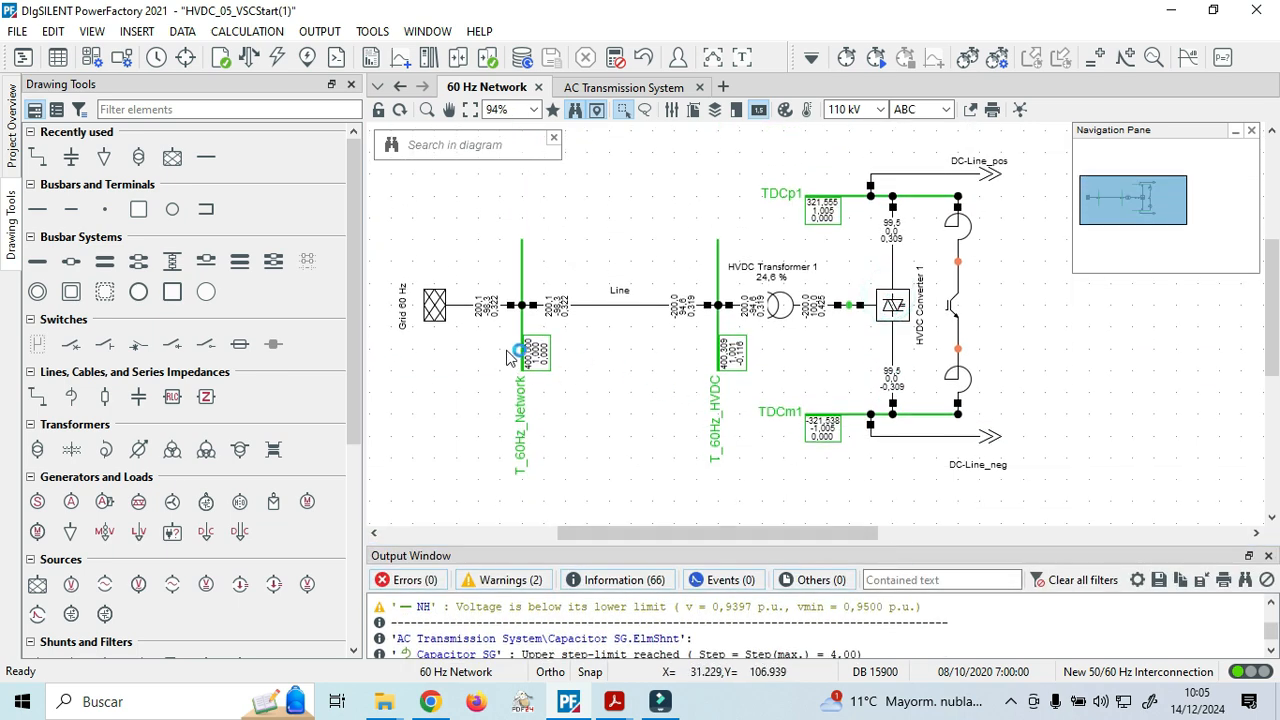
scroll(592, 344, "up", 1)
scroll(840, 397, "up", 2)
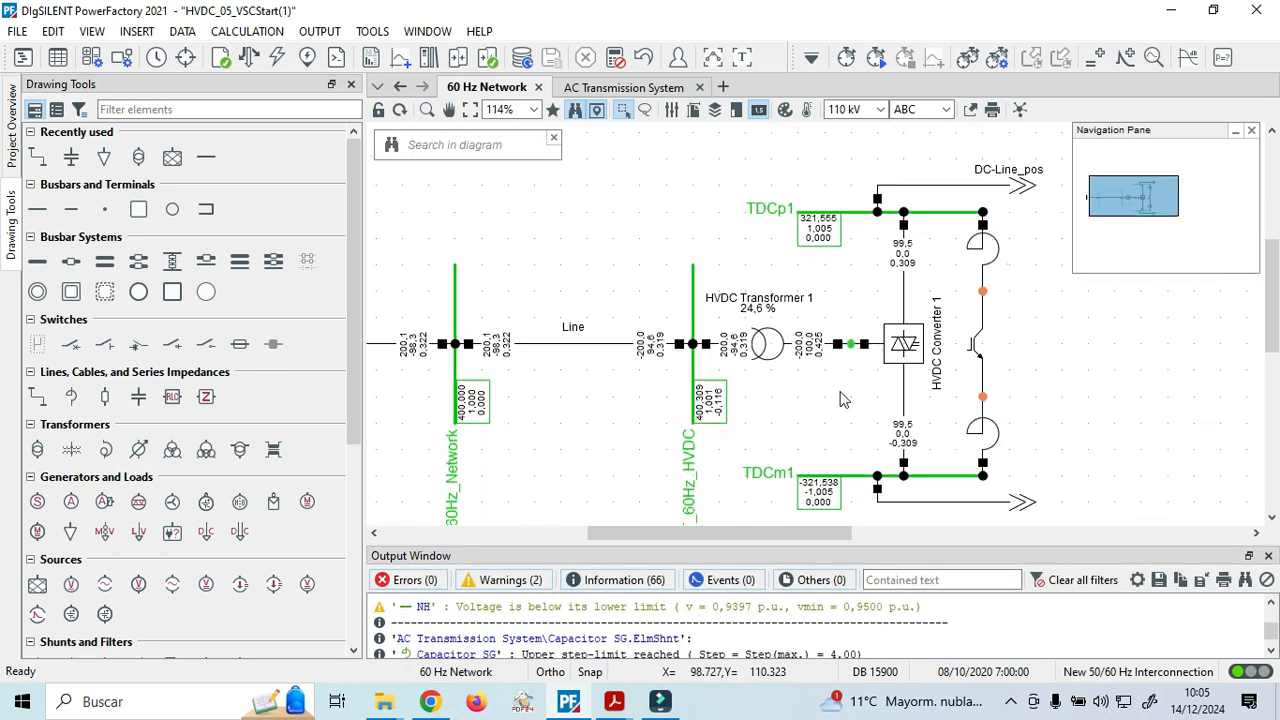
double_click(922, 346)
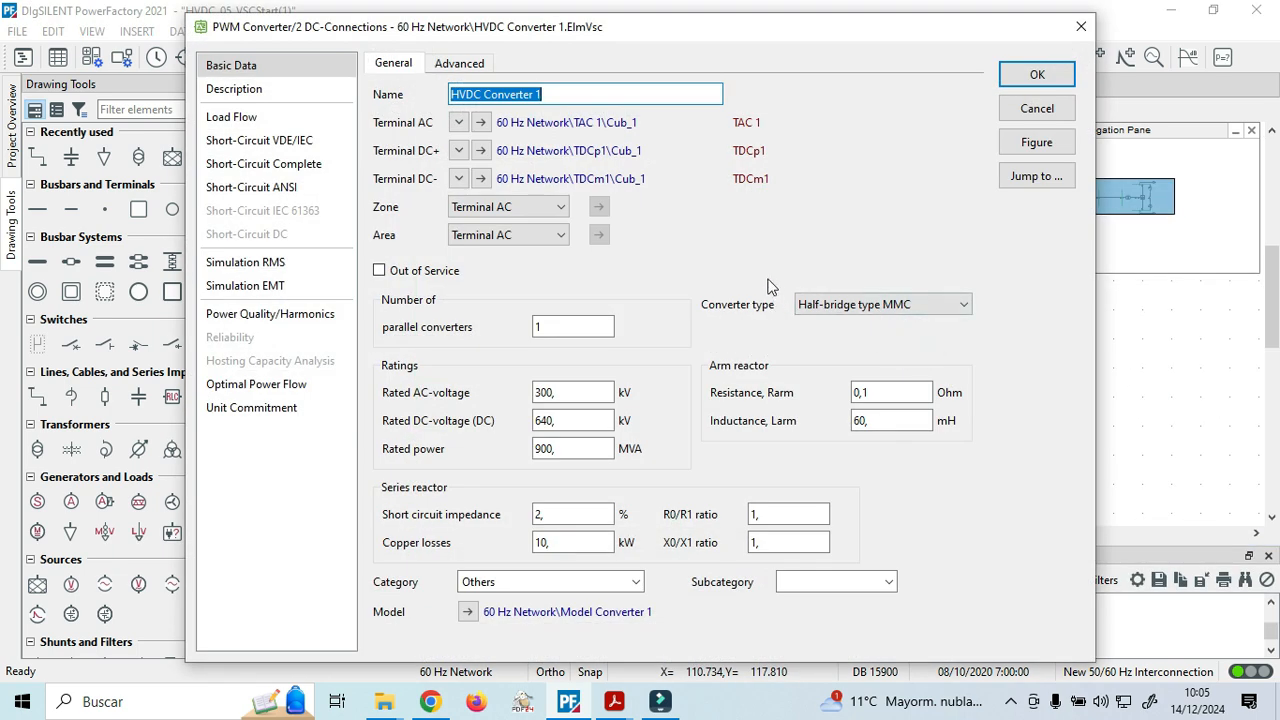
left_click(283, 119)
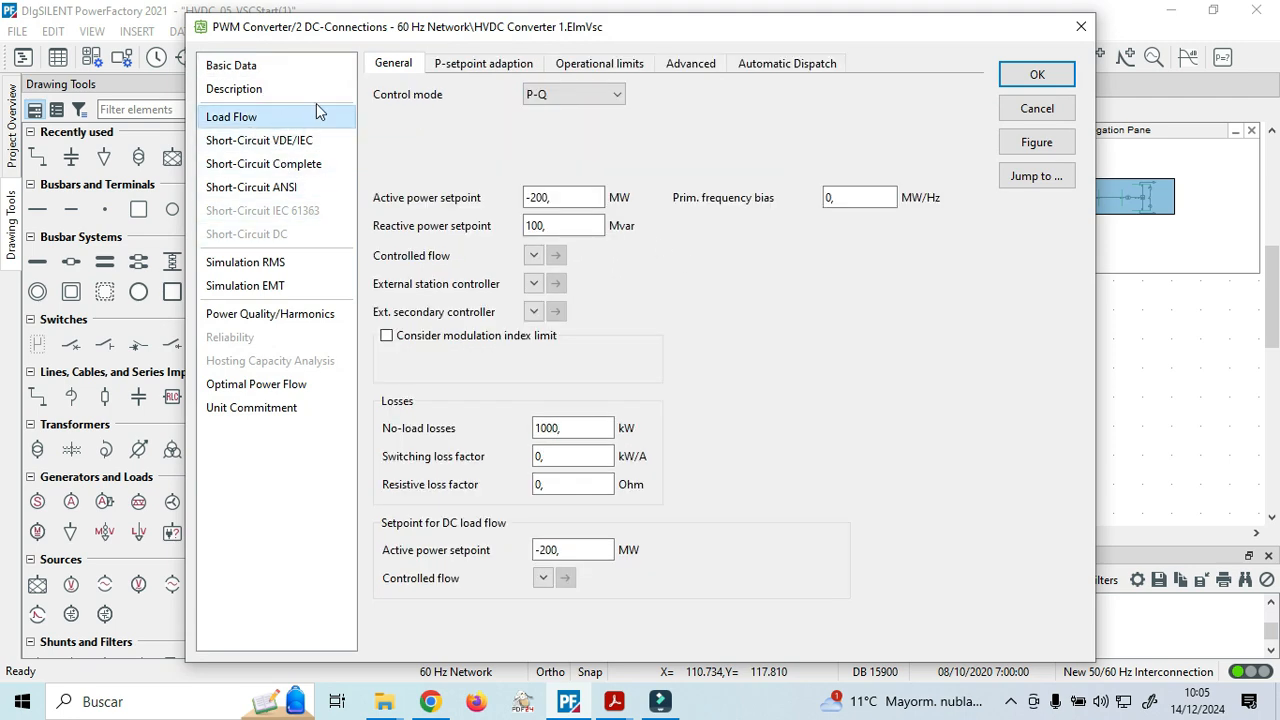
left_click_drag(577, 35, 652, 24)
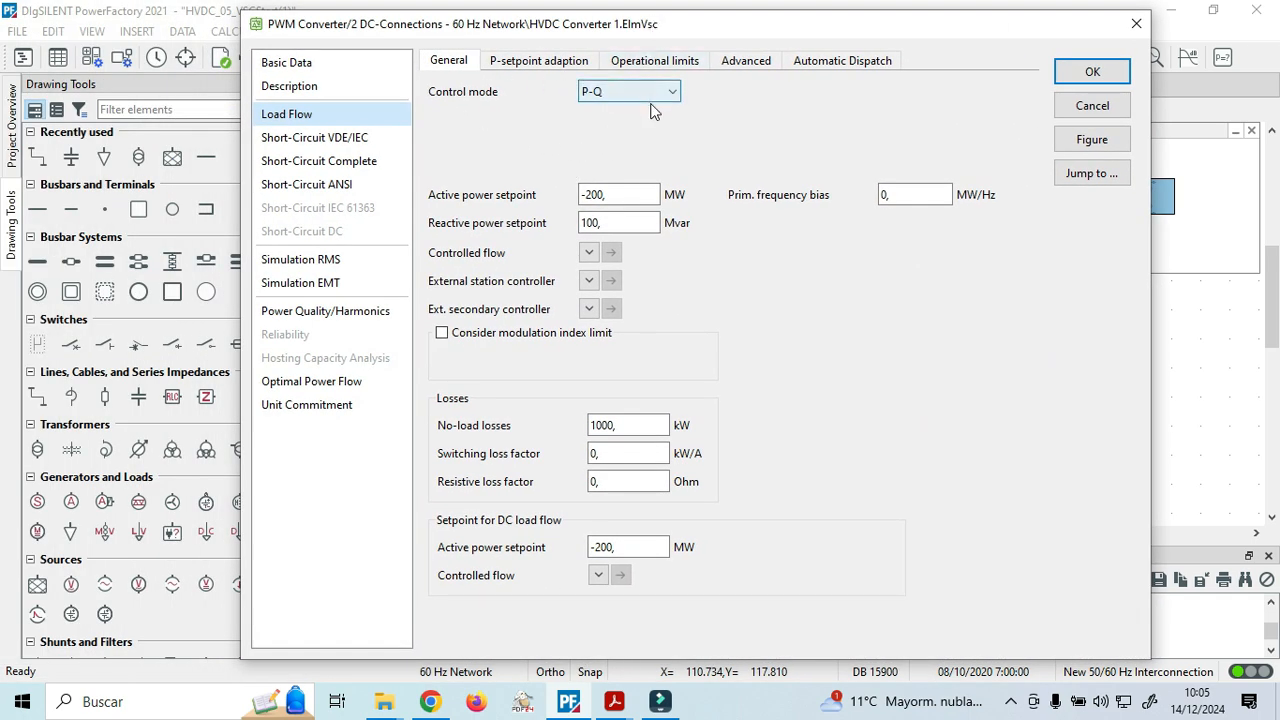
left_click(589, 221)
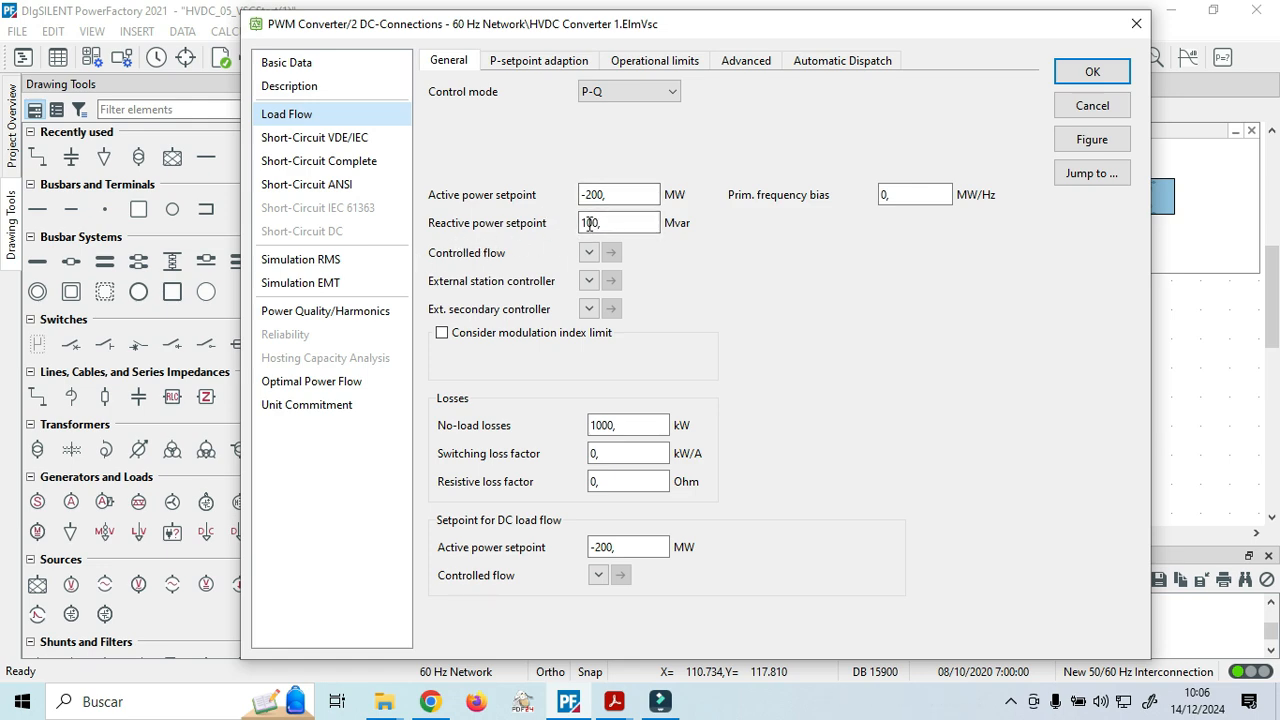
left_click(1136, 23)
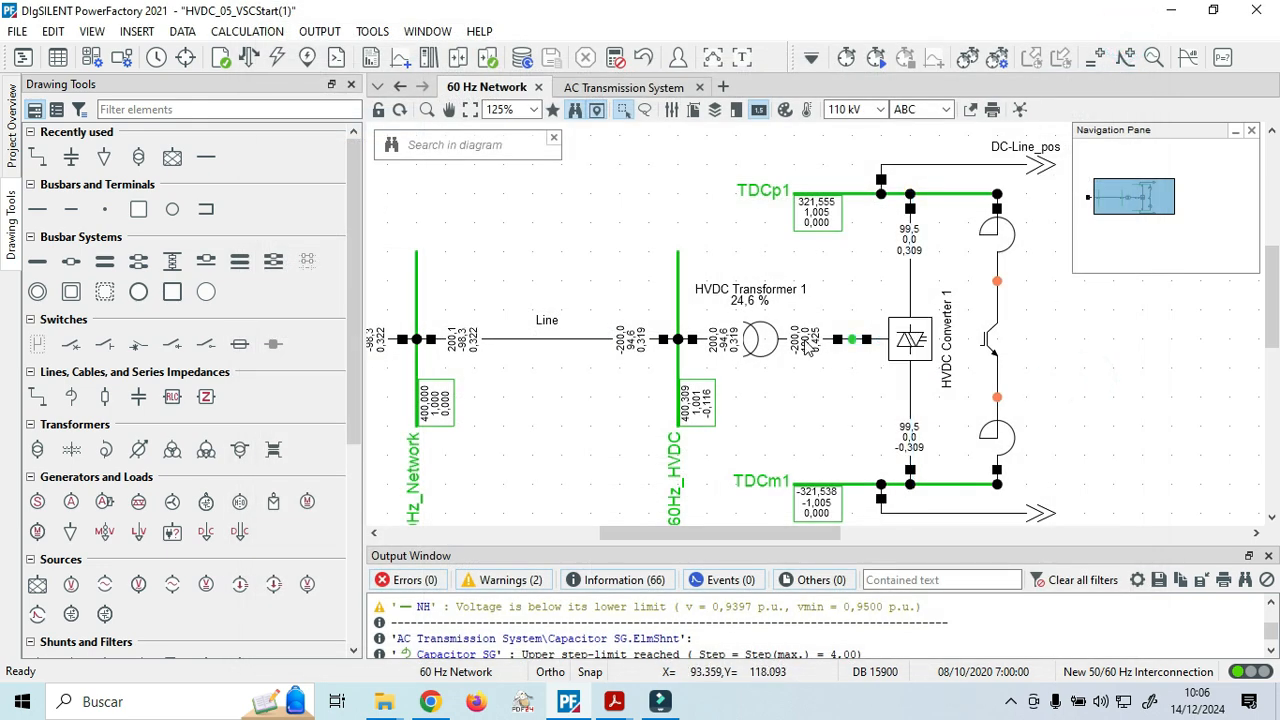
Examine the active and reactive power results from HVDC Converter 1 back to the external grid Grid 60 Hz.
mouse_move(808, 345)
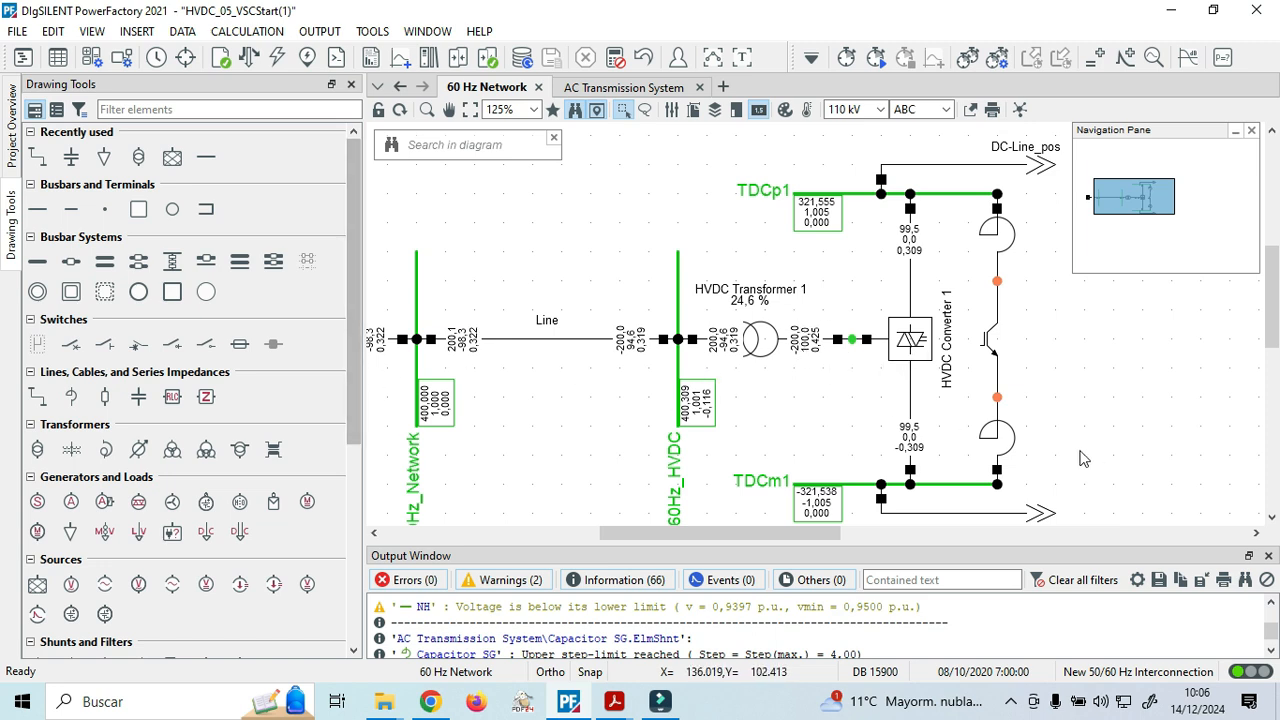
left_click_drag(797, 537, 748, 536)
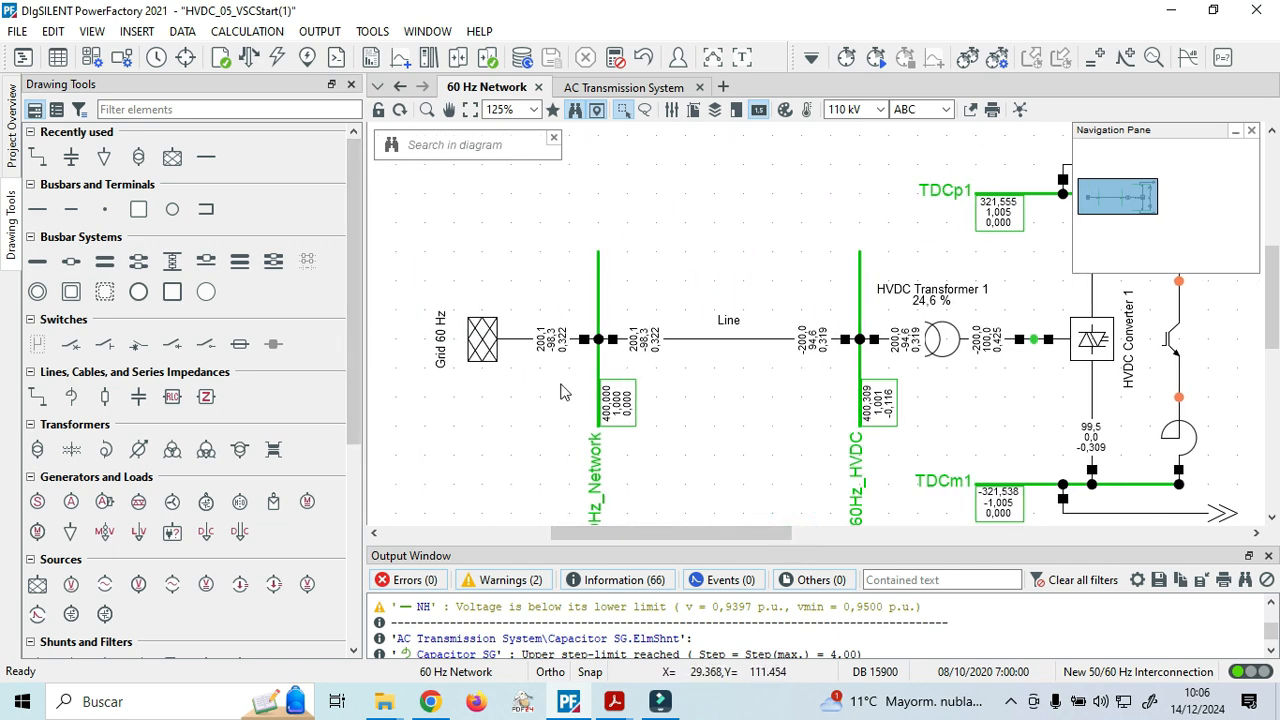
mouse_move(553, 358)
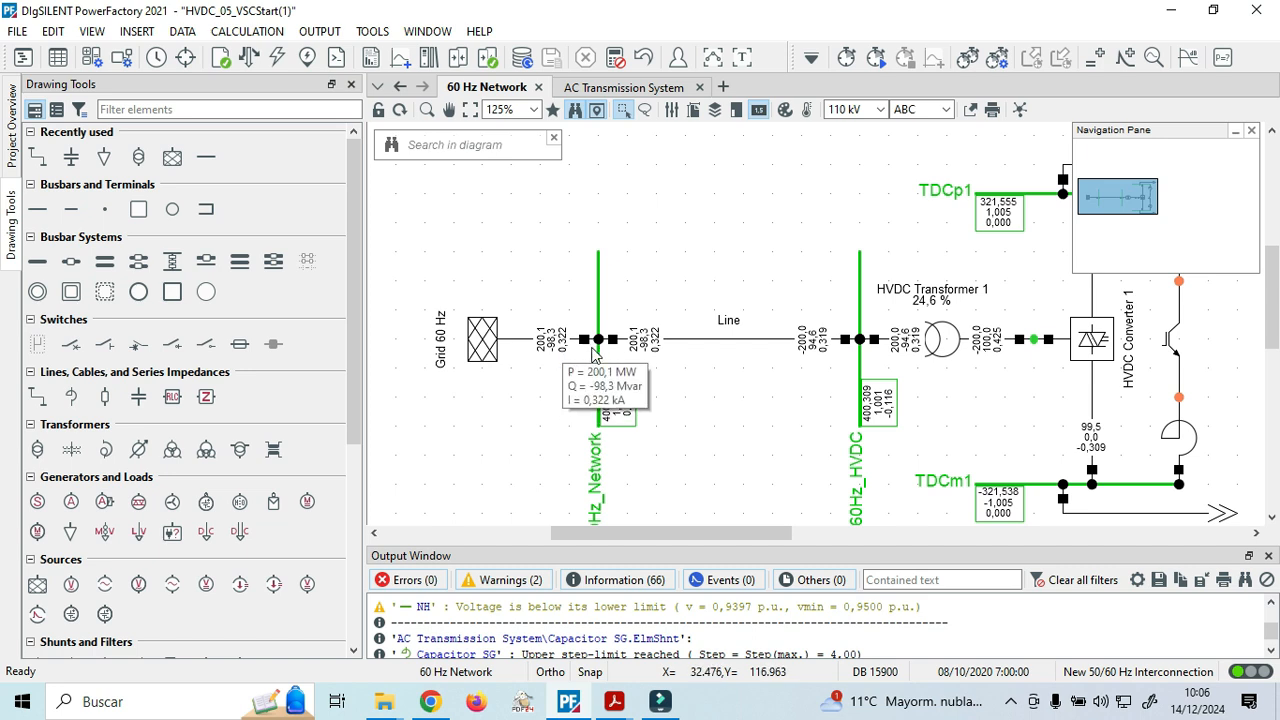
mouse_move(645, 346)
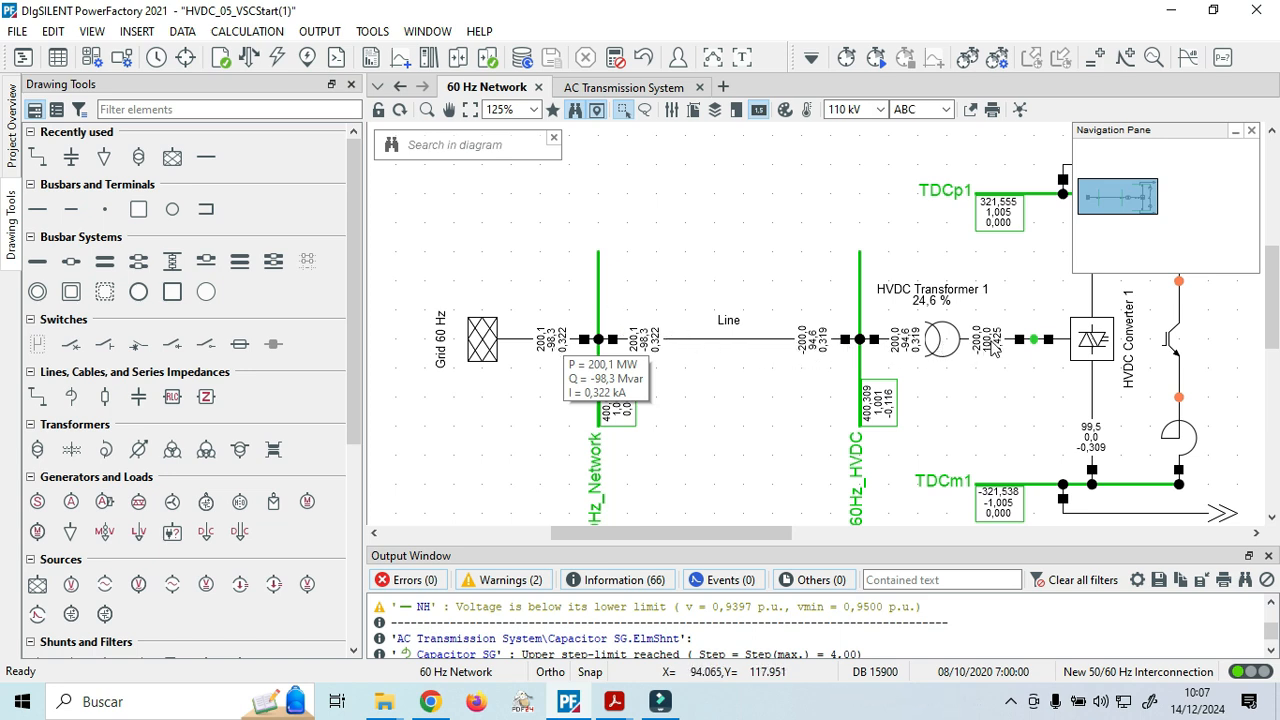
mouse_move(993, 346)
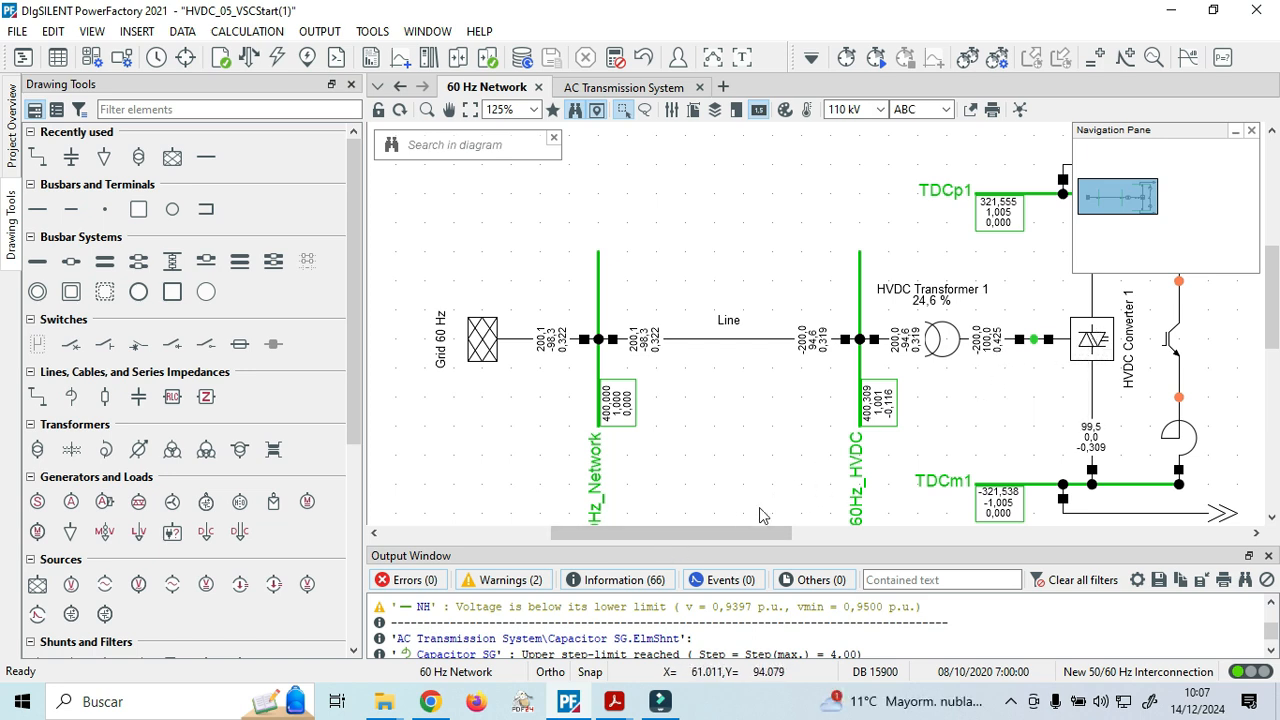
scroll(725, 532, "right", 3)
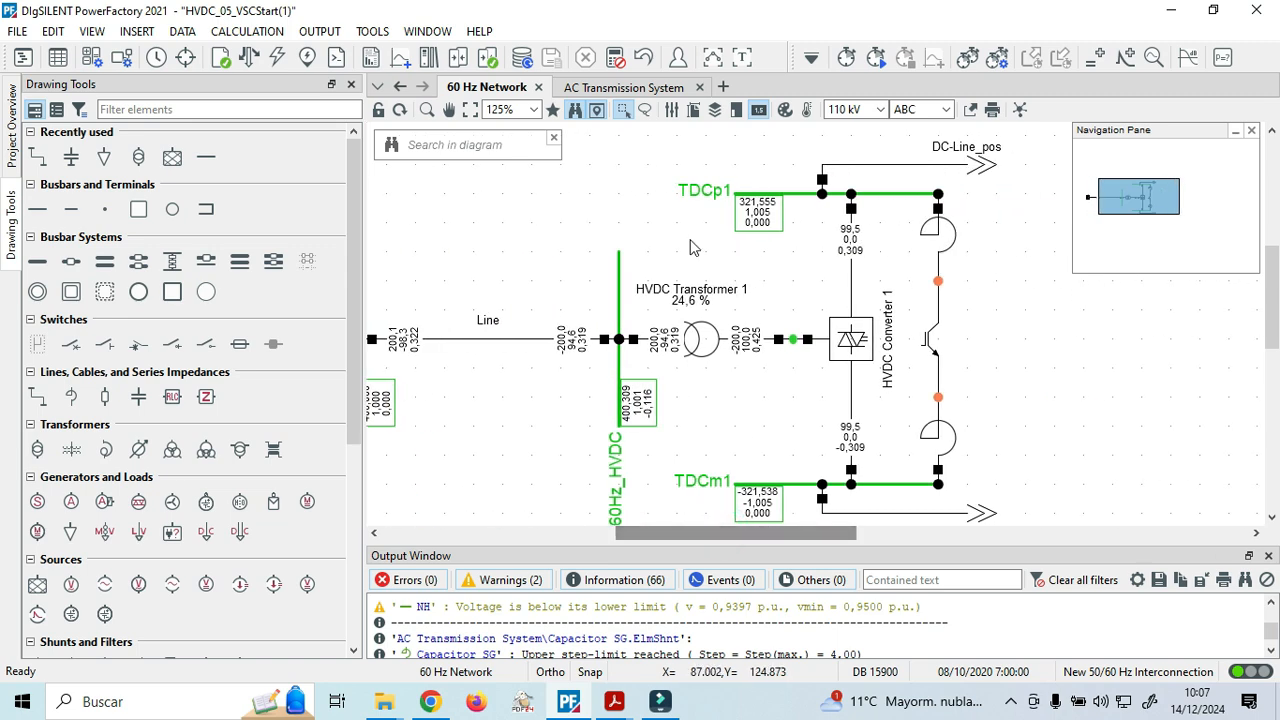
Examine the load flow control mode, setpoints and AC-side power results of HVDC Converter 2 in the AC Transmission System diagram.
left_click(635, 88)
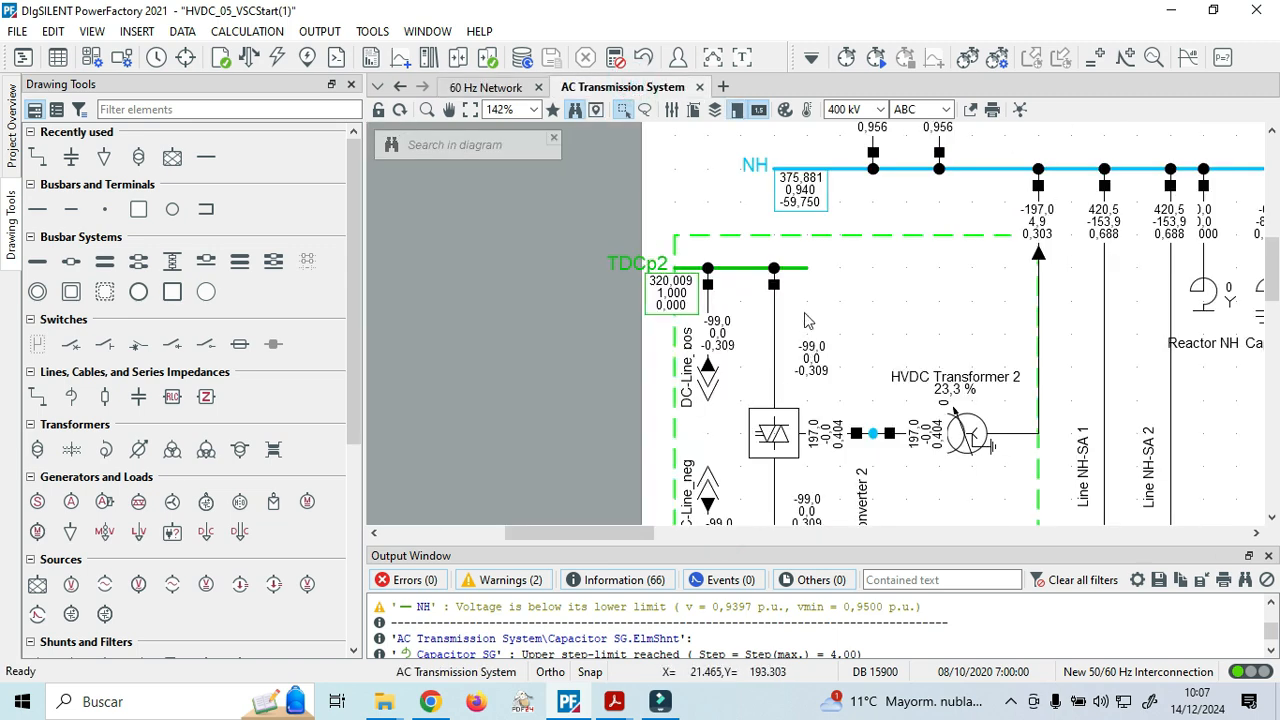
scroll(798, 322, "down", 1)
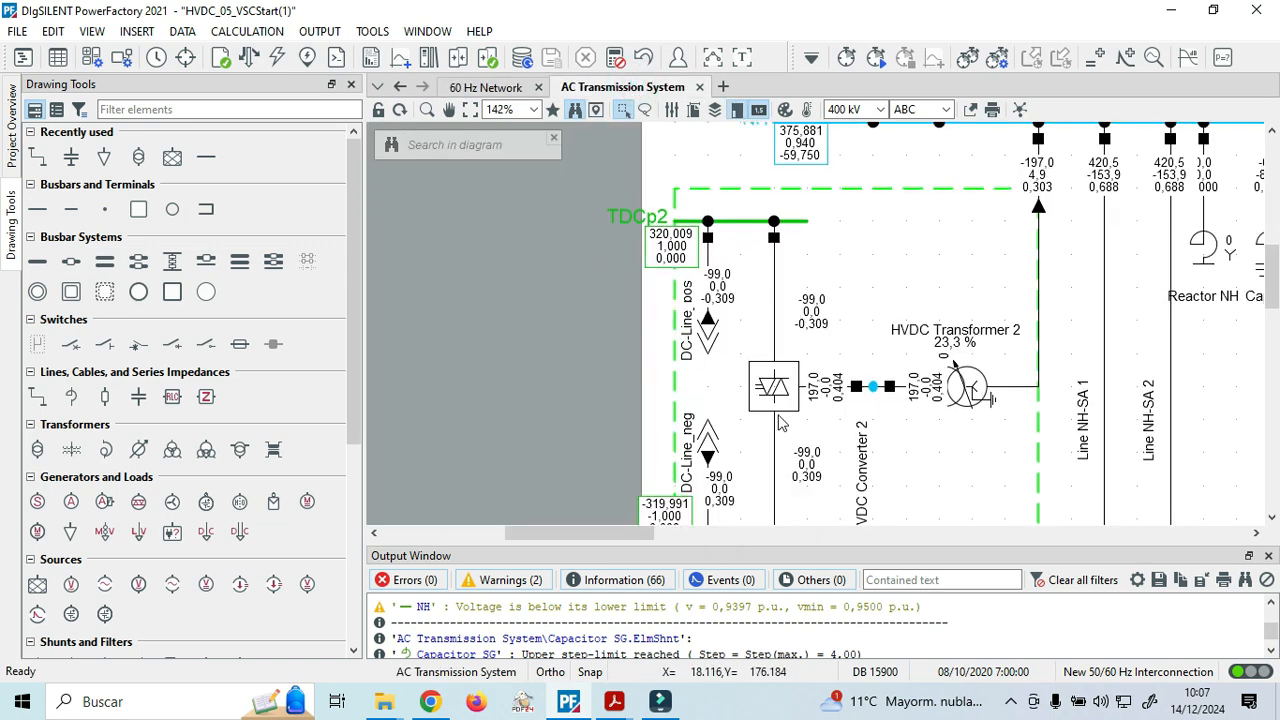
scroll(781, 400, "down", 2)
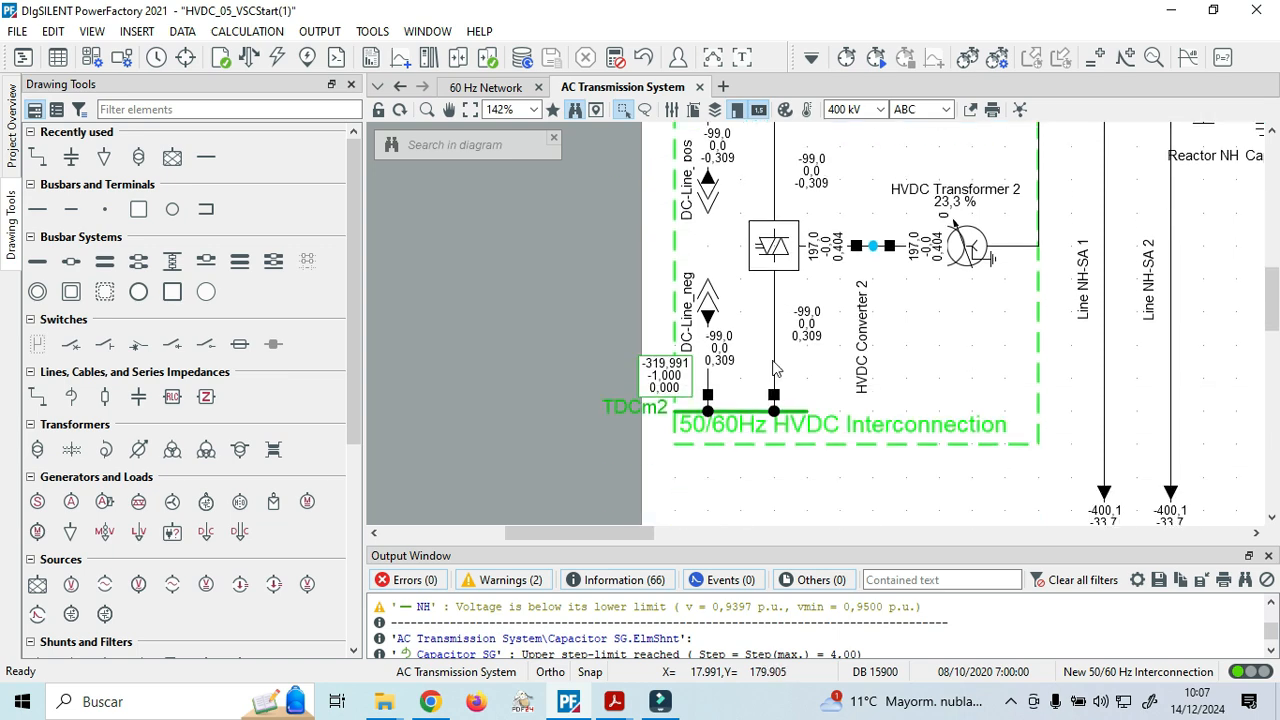
left_click(779, 306)
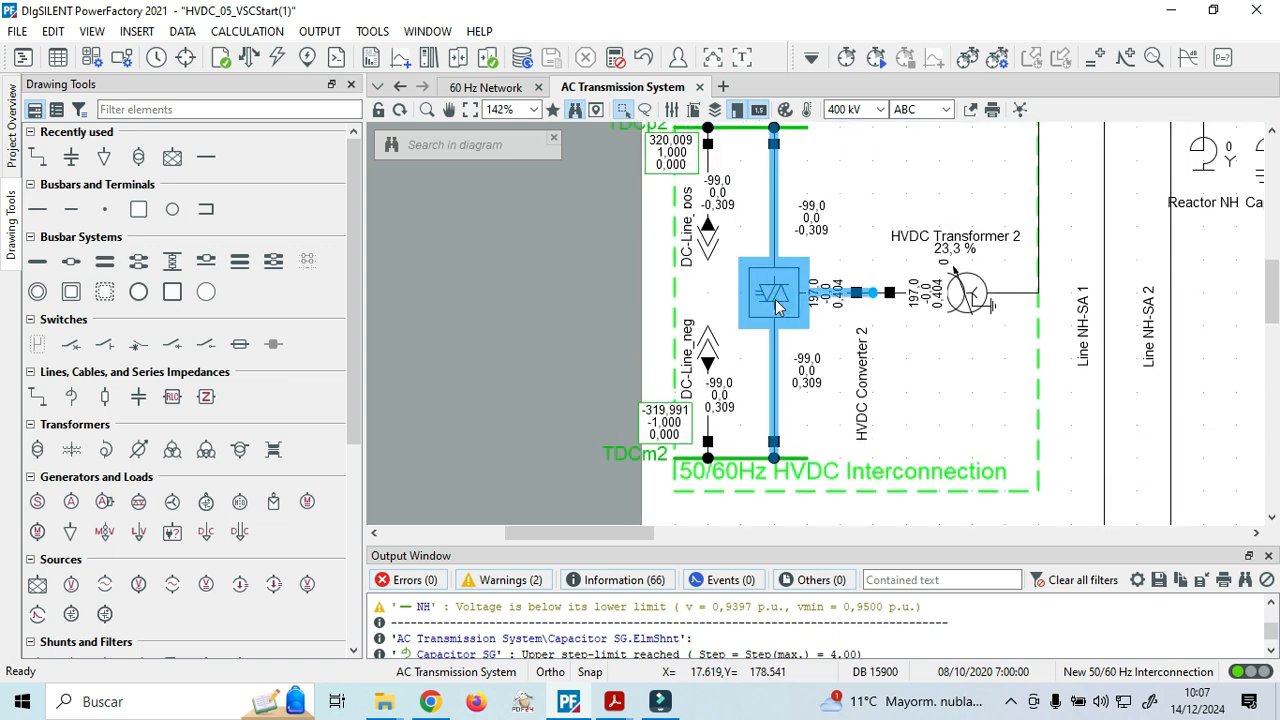
double_click(779, 306)
left_click(258, 116)
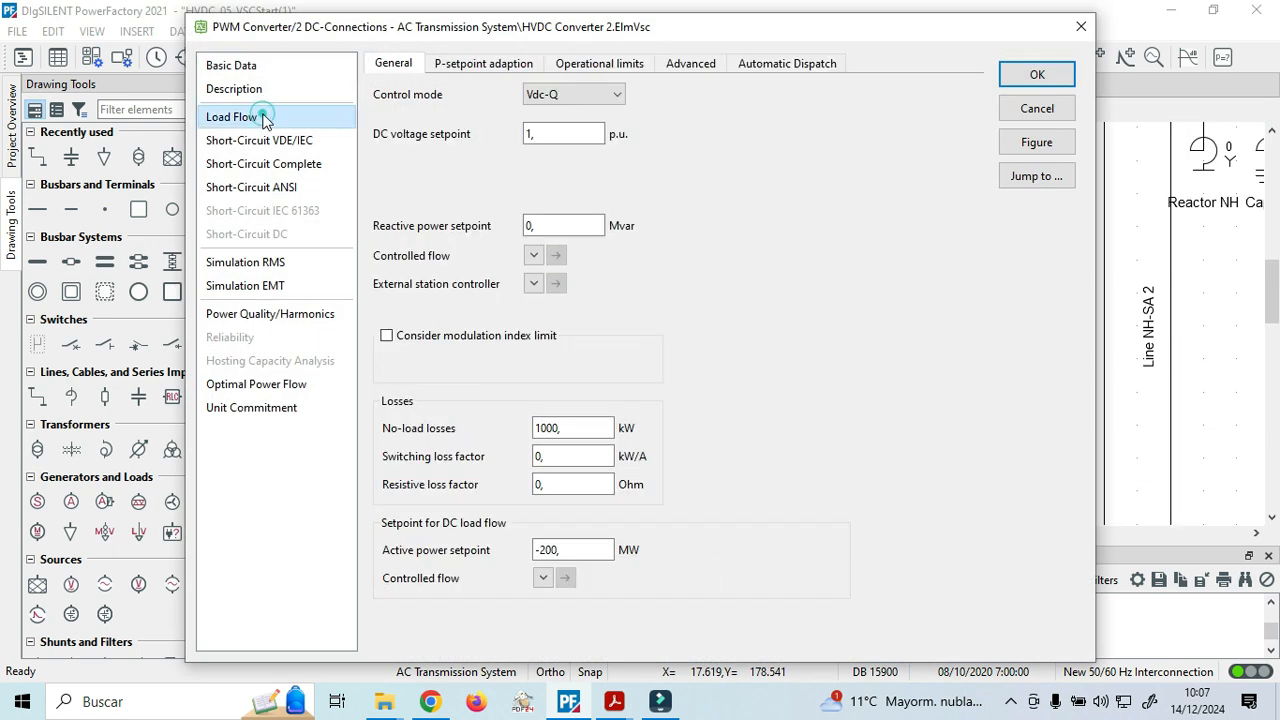
left_click(541, 99)
left_click(422, 150)
left_click(536, 134)
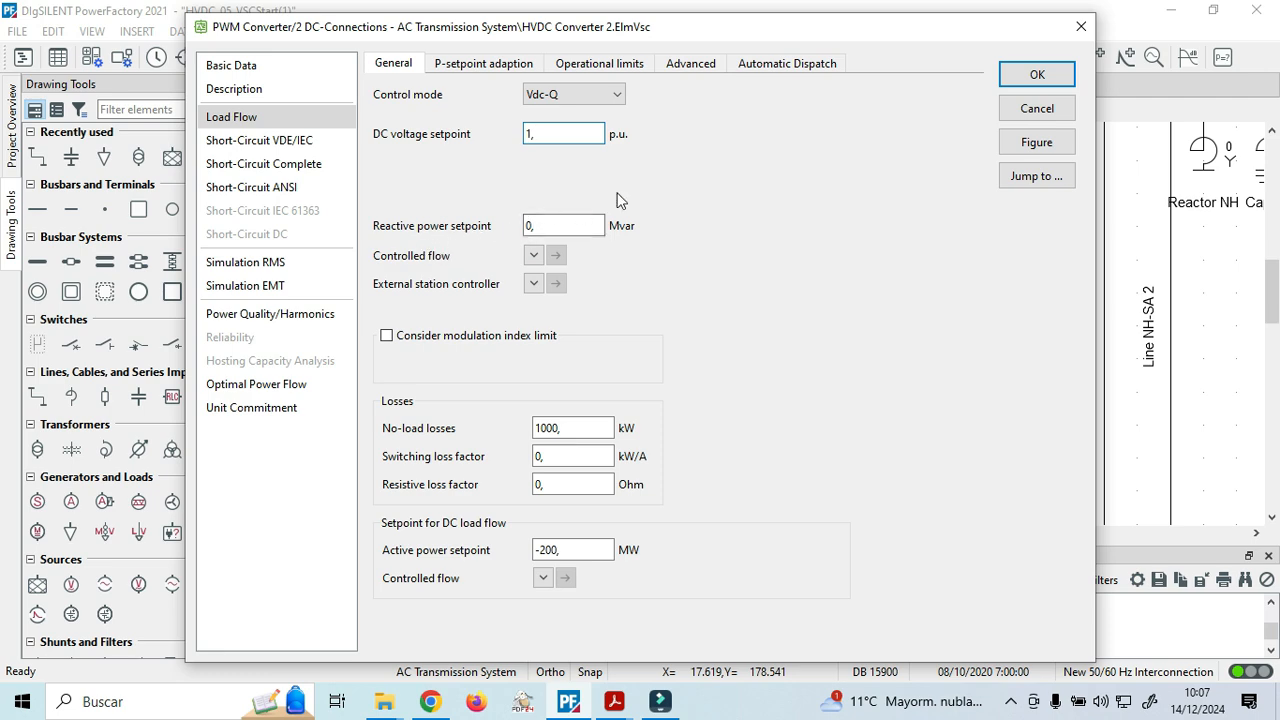
left_click(1069, 33)
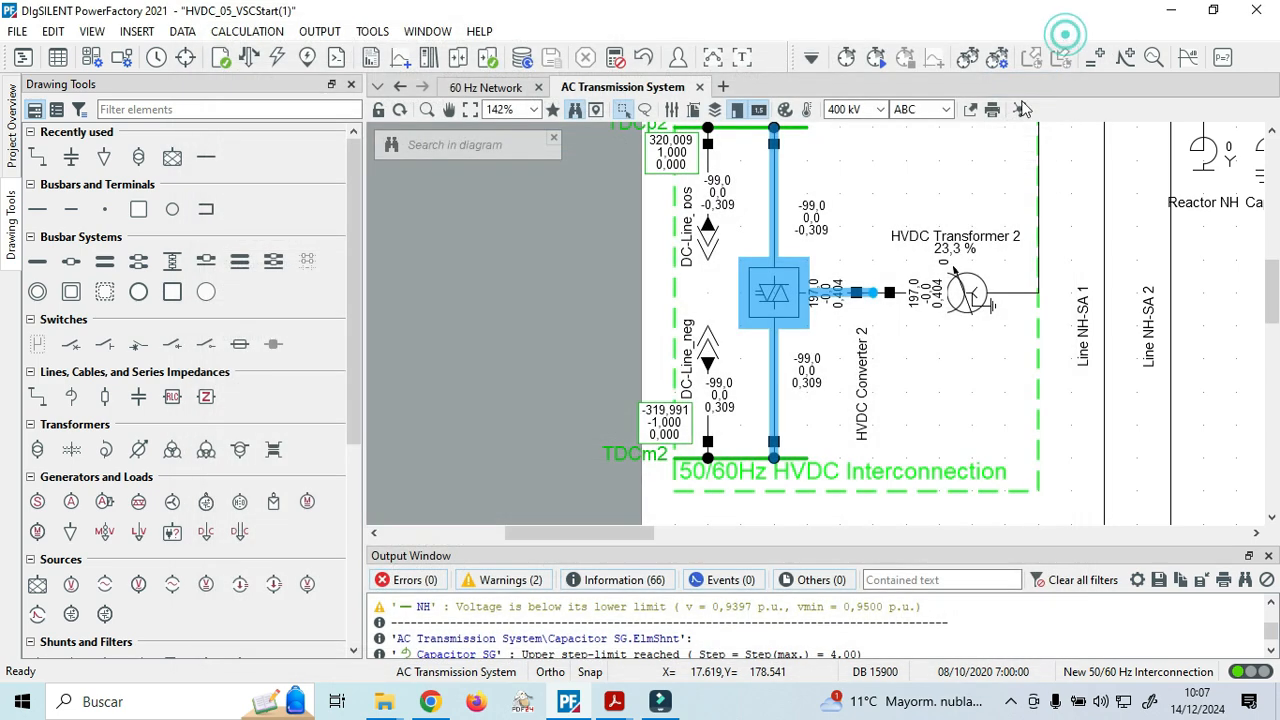
left_click(900, 367)
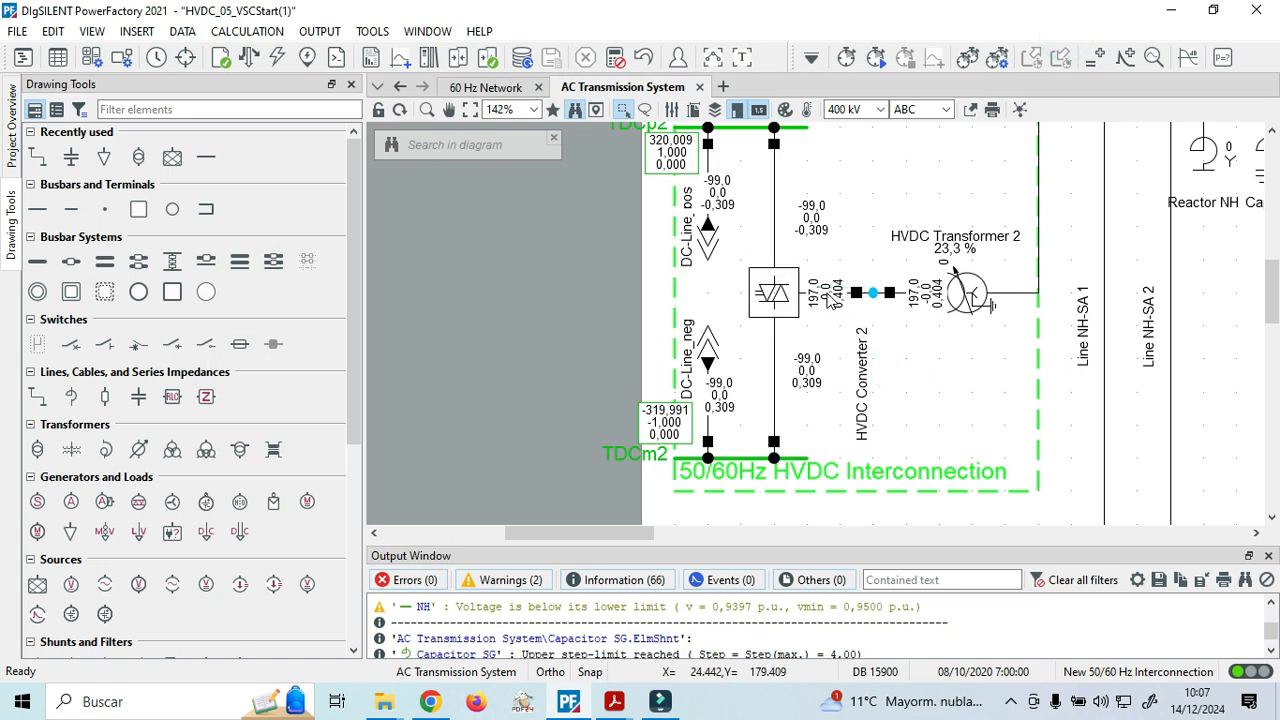
mouse_move(830, 303)
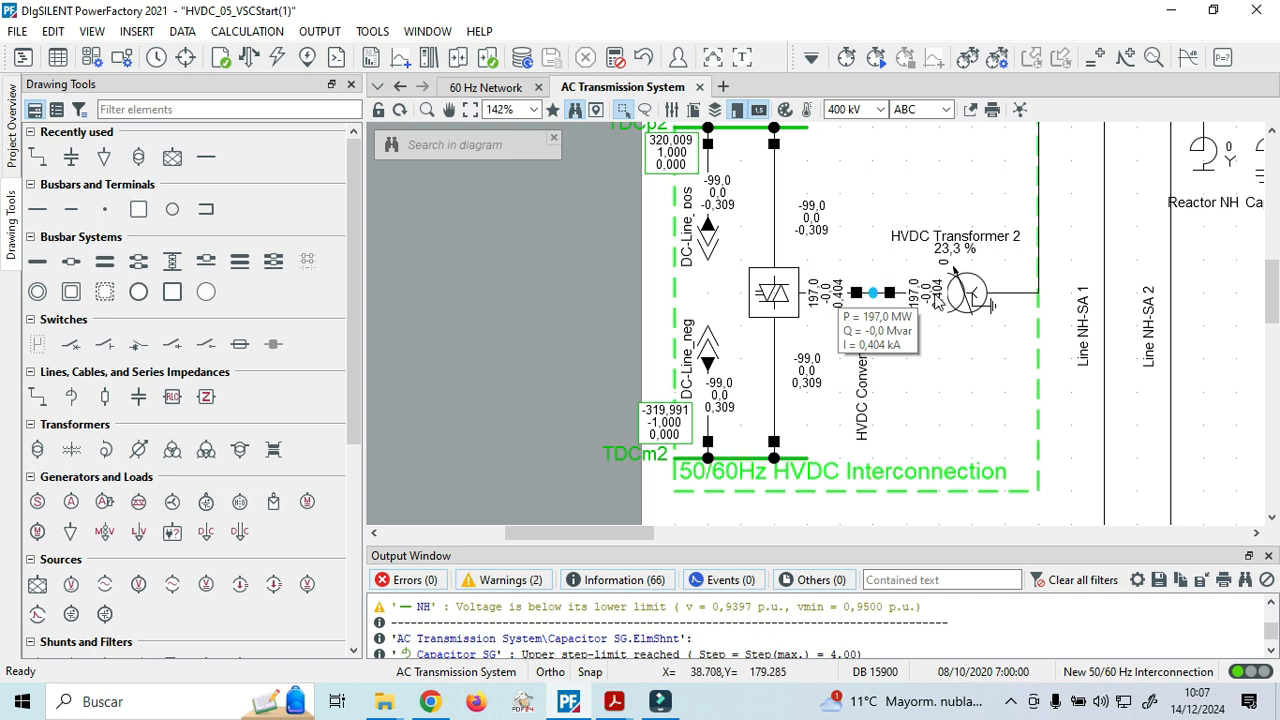
Examine the active and reactive power results on both sides of HVDC Transformer 2, up to busbar NH.
mouse_move(938, 303)
scroll(938, 303, "up", 3)
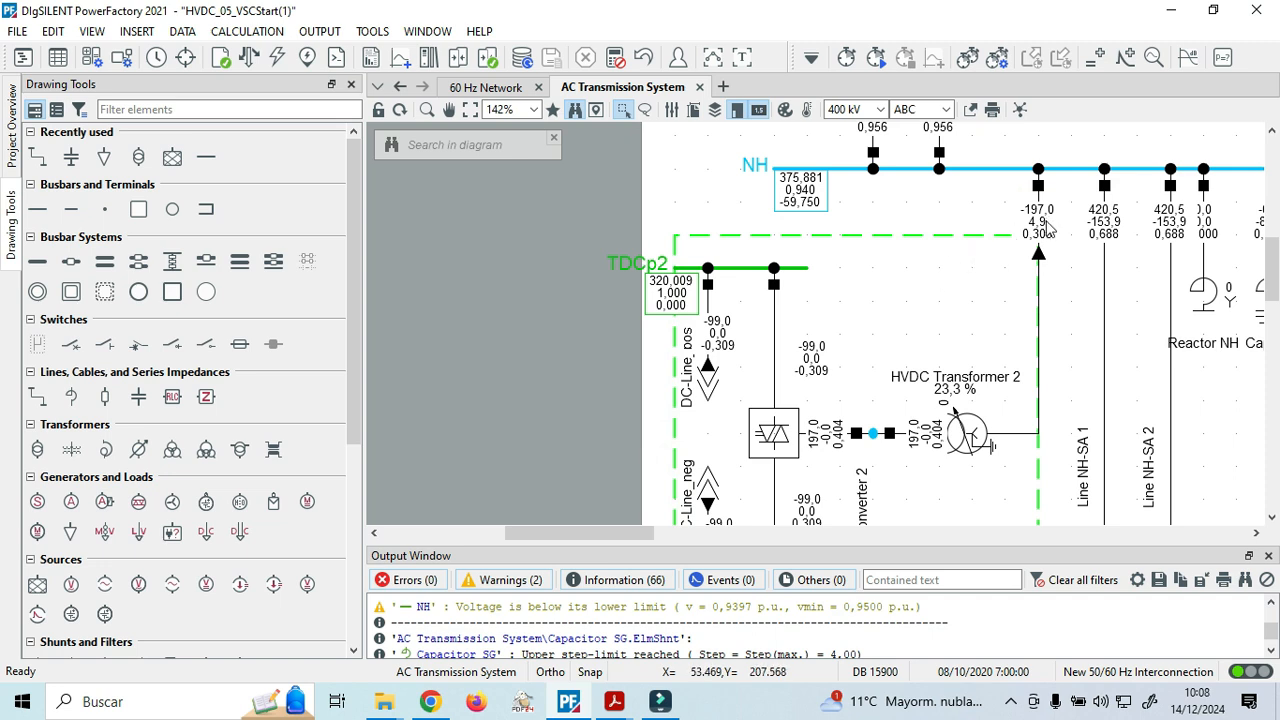
mouse_move(1047, 228)
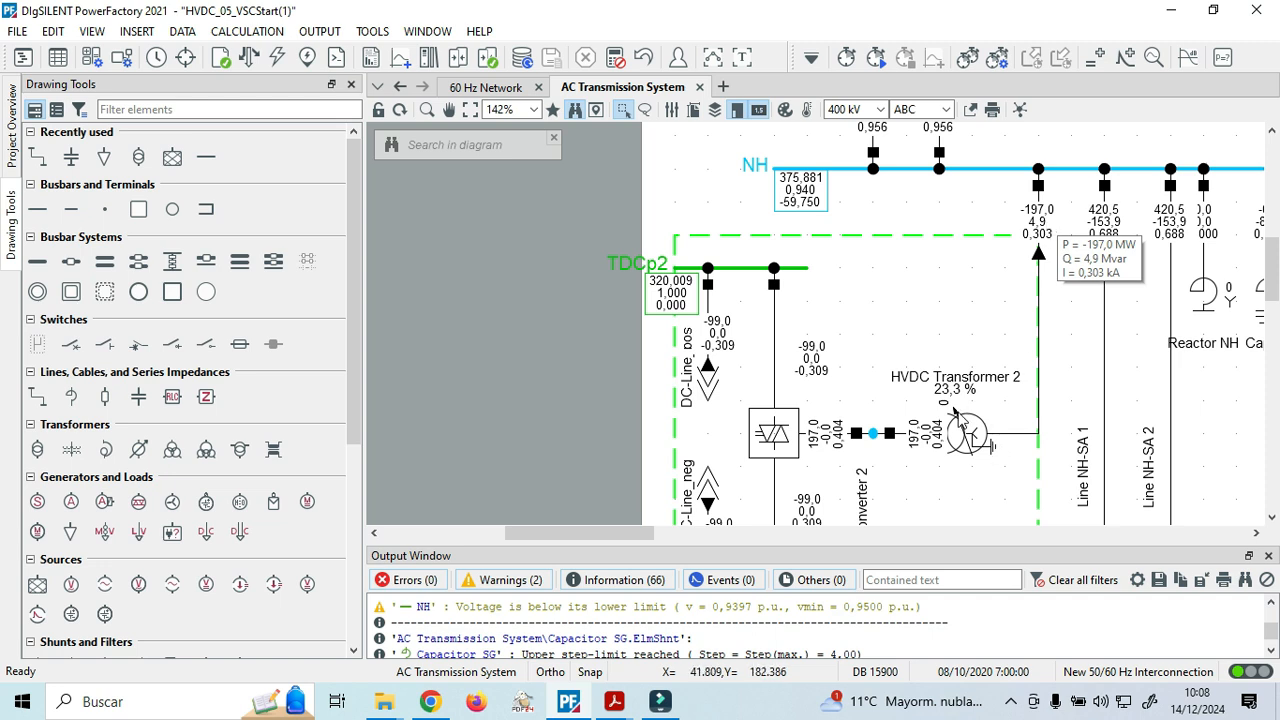
left_click(975, 437)
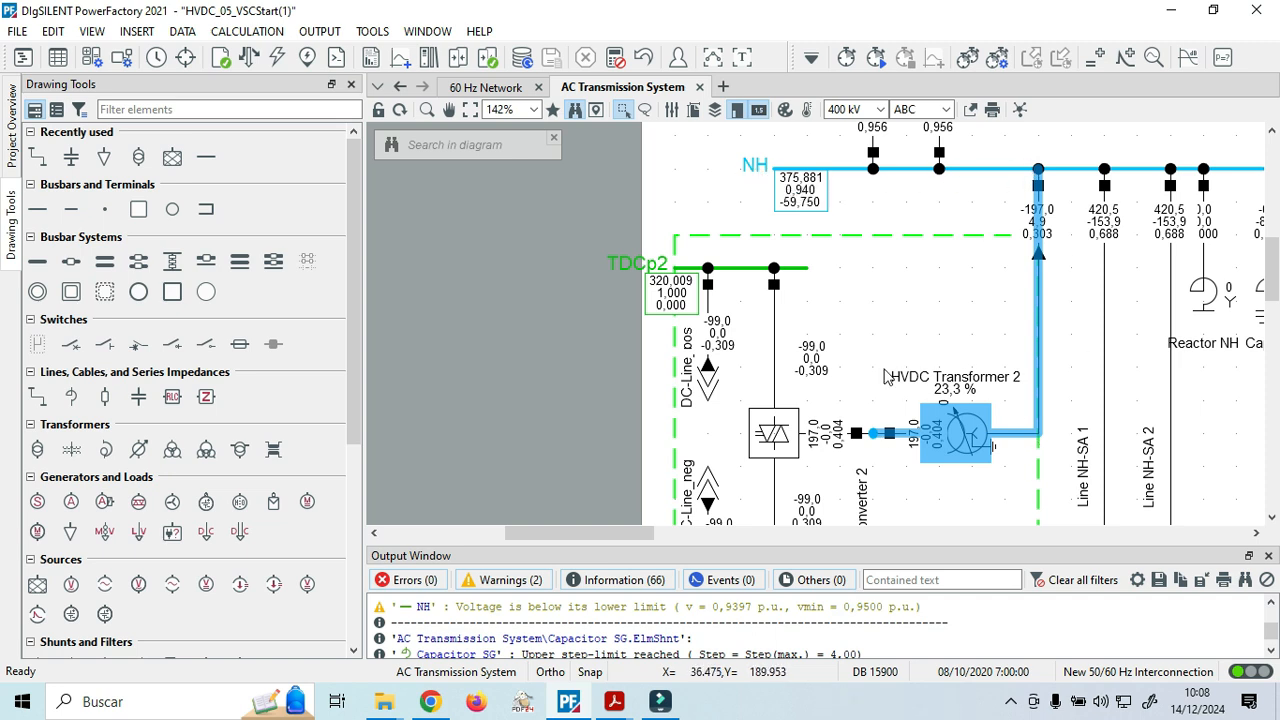
scroll(962, 458, "down", 1)
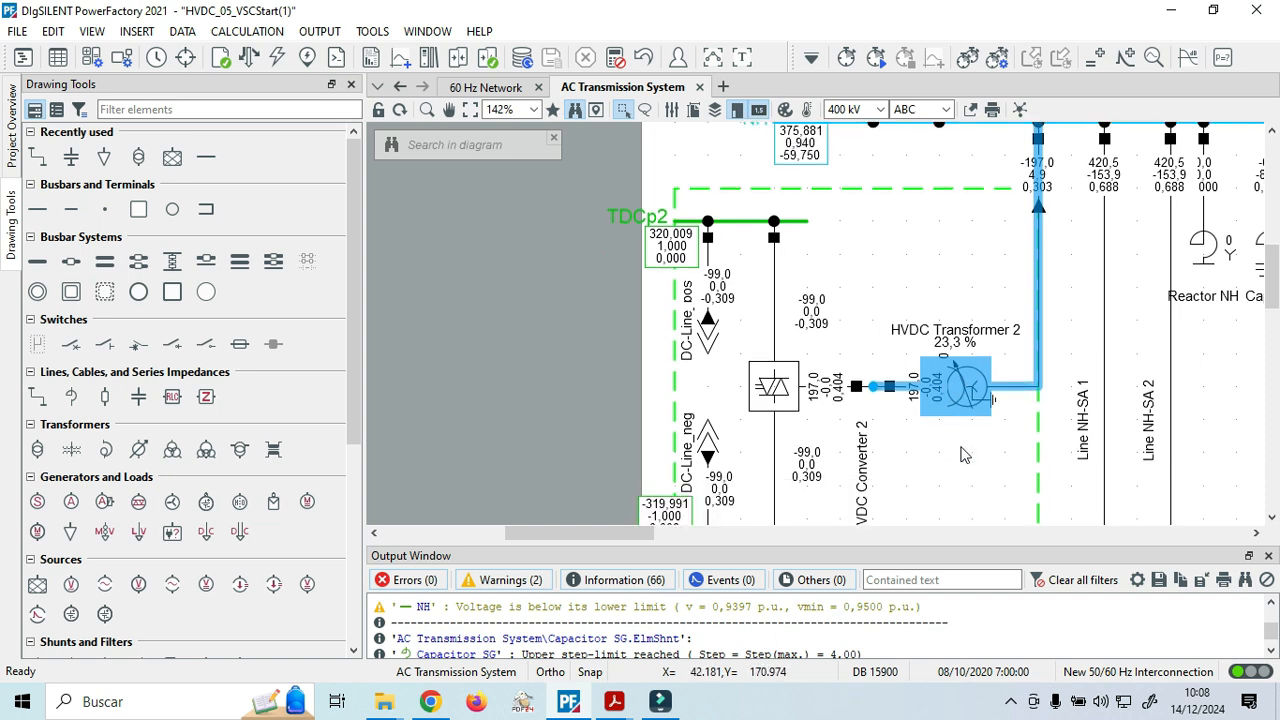
Examine the DC voltage results at terminals TDCp2 and TDCm2 of HVDC Converter 2.
left_click(777, 388)
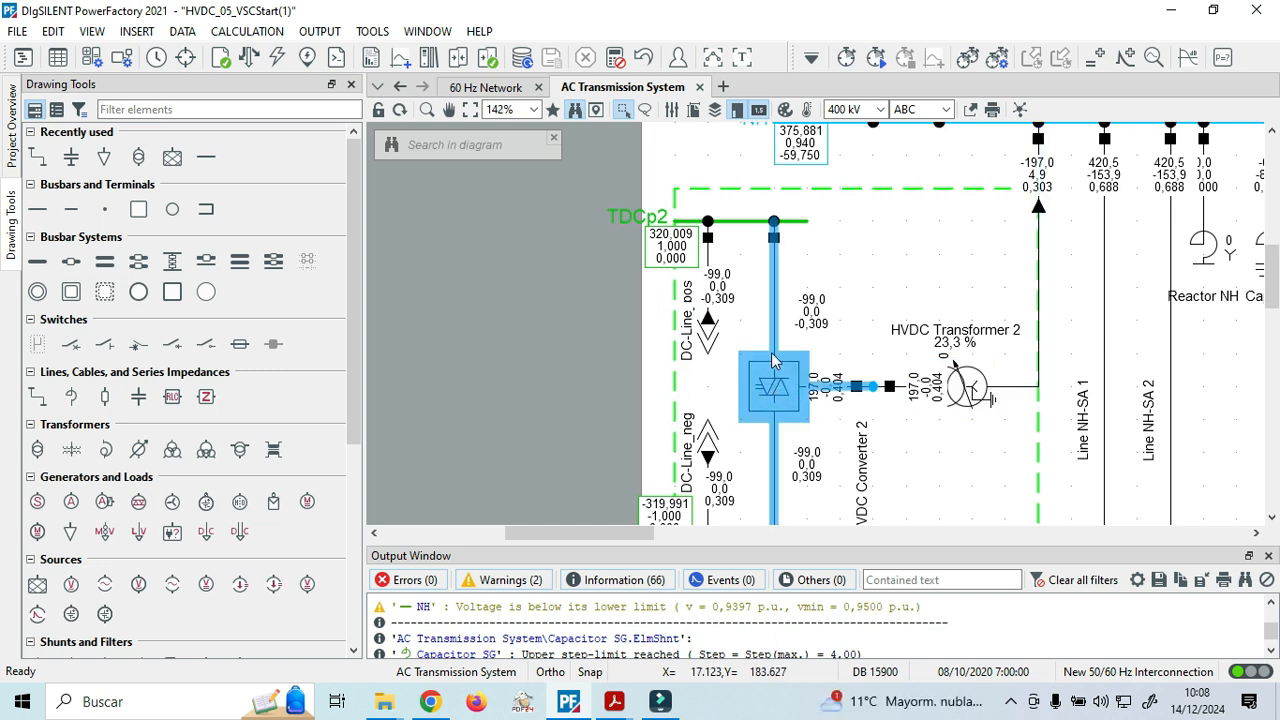
scroll(773, 358, "down", 2)
scroll(773, 358, "up", 1)
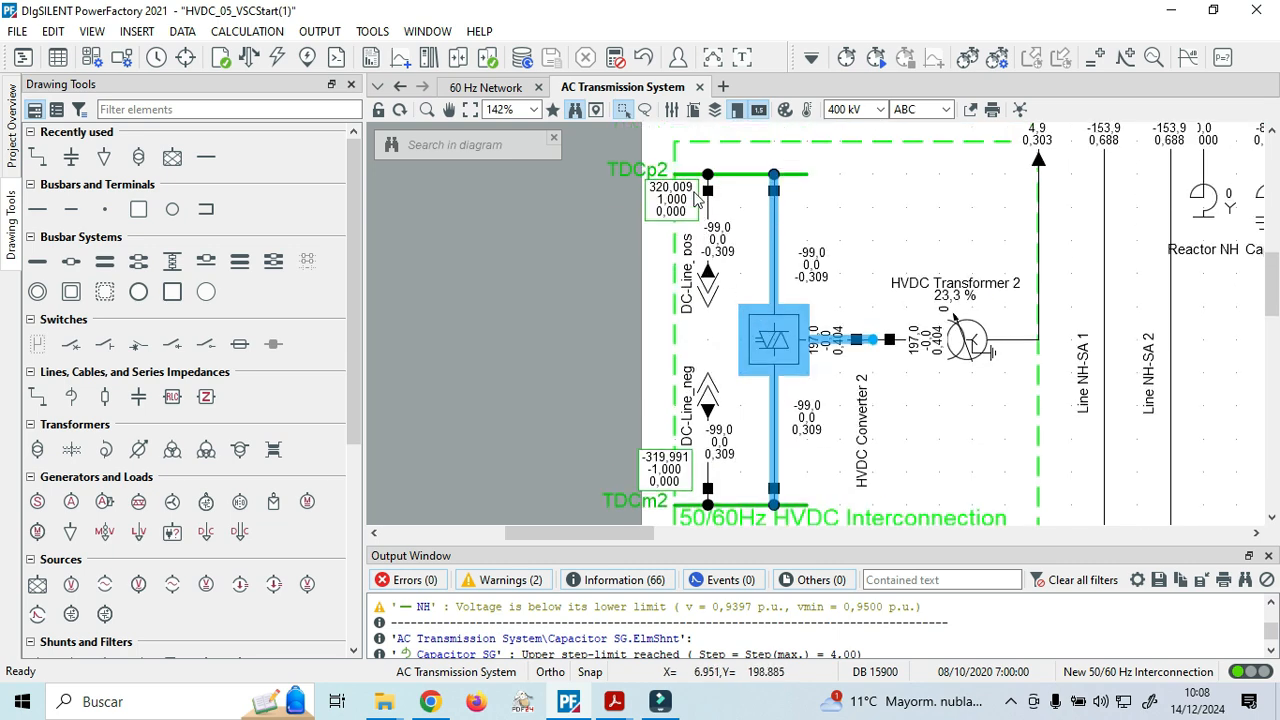
mouse_move(676, 205)
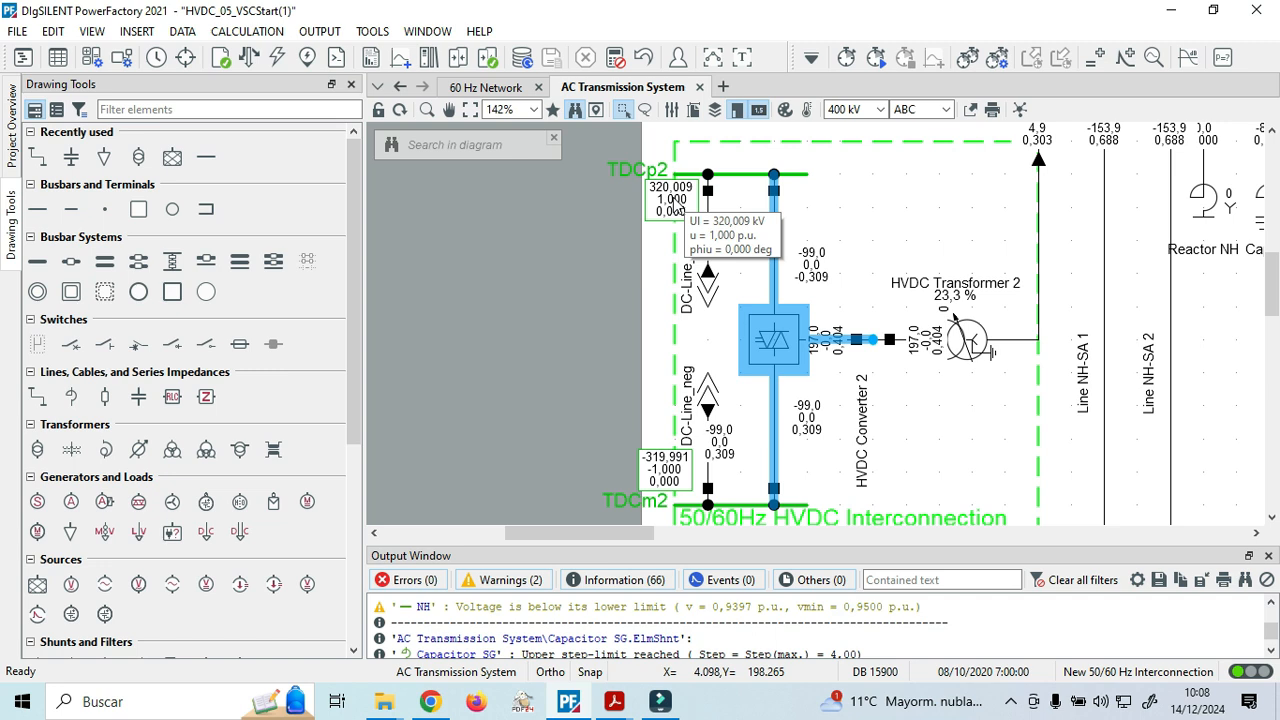
left_click(890, 205)
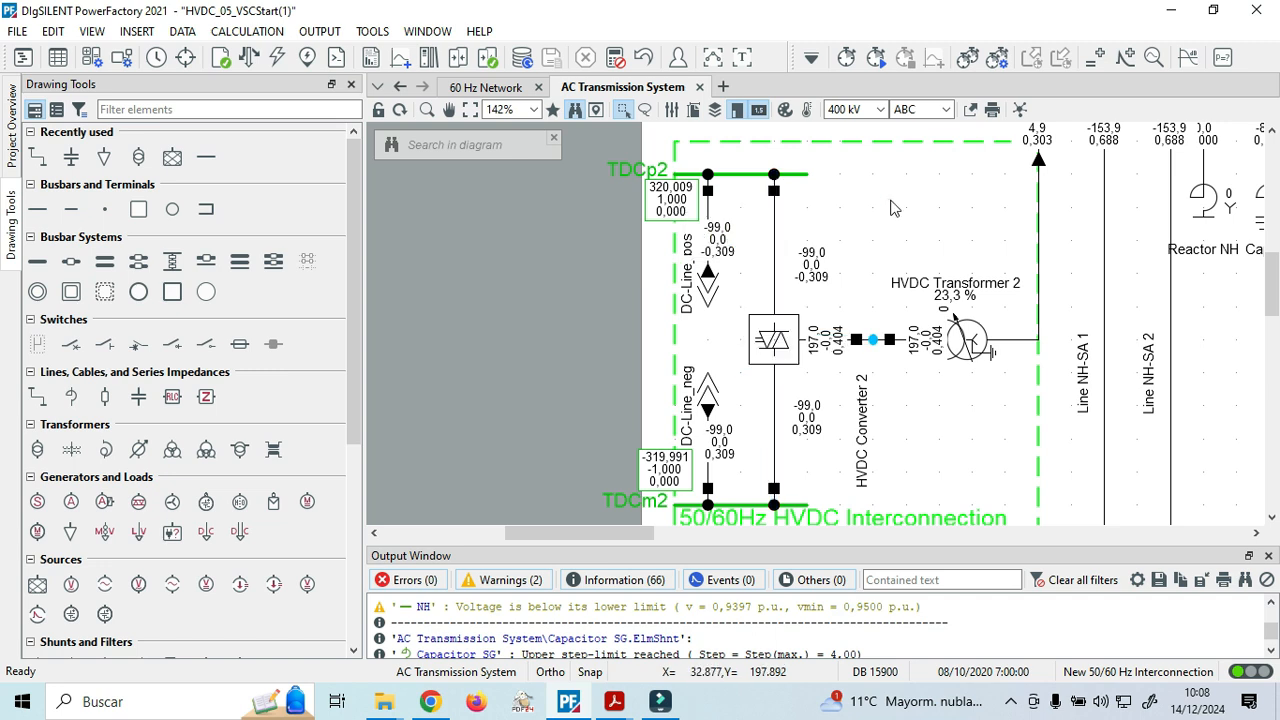
scroll(750, 437, "down", 1)
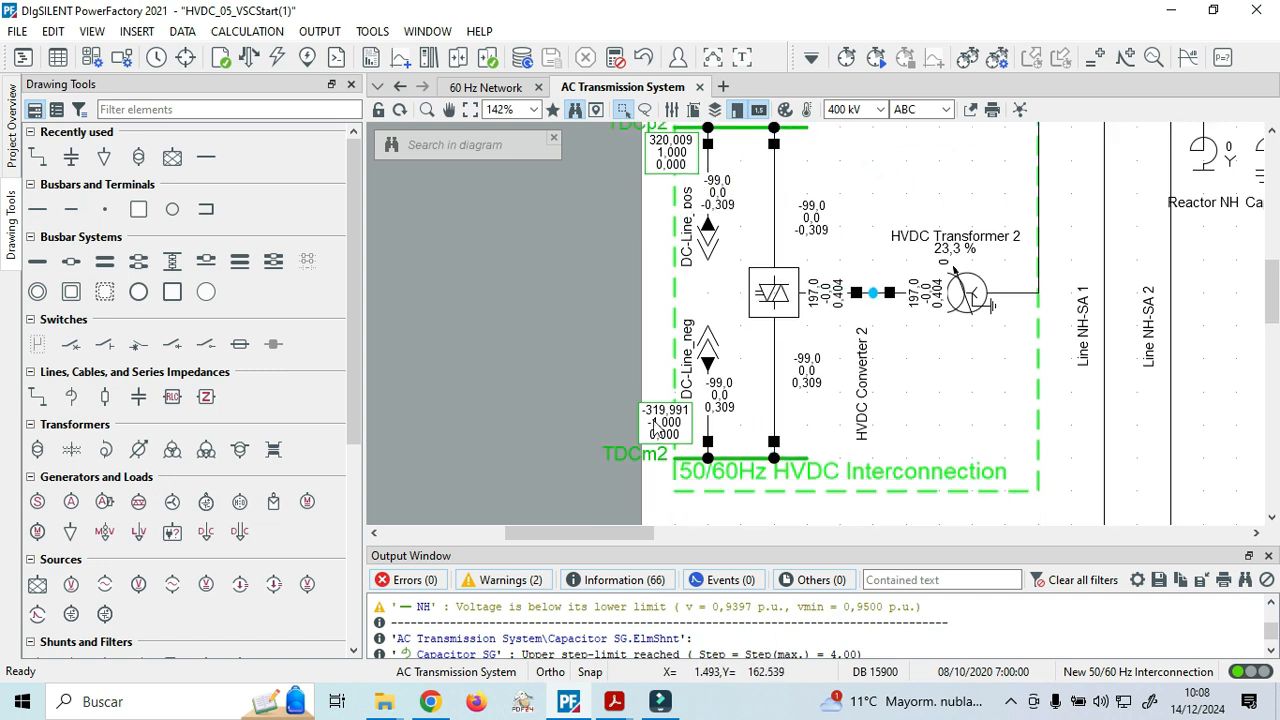
mouse_move(652, 428)
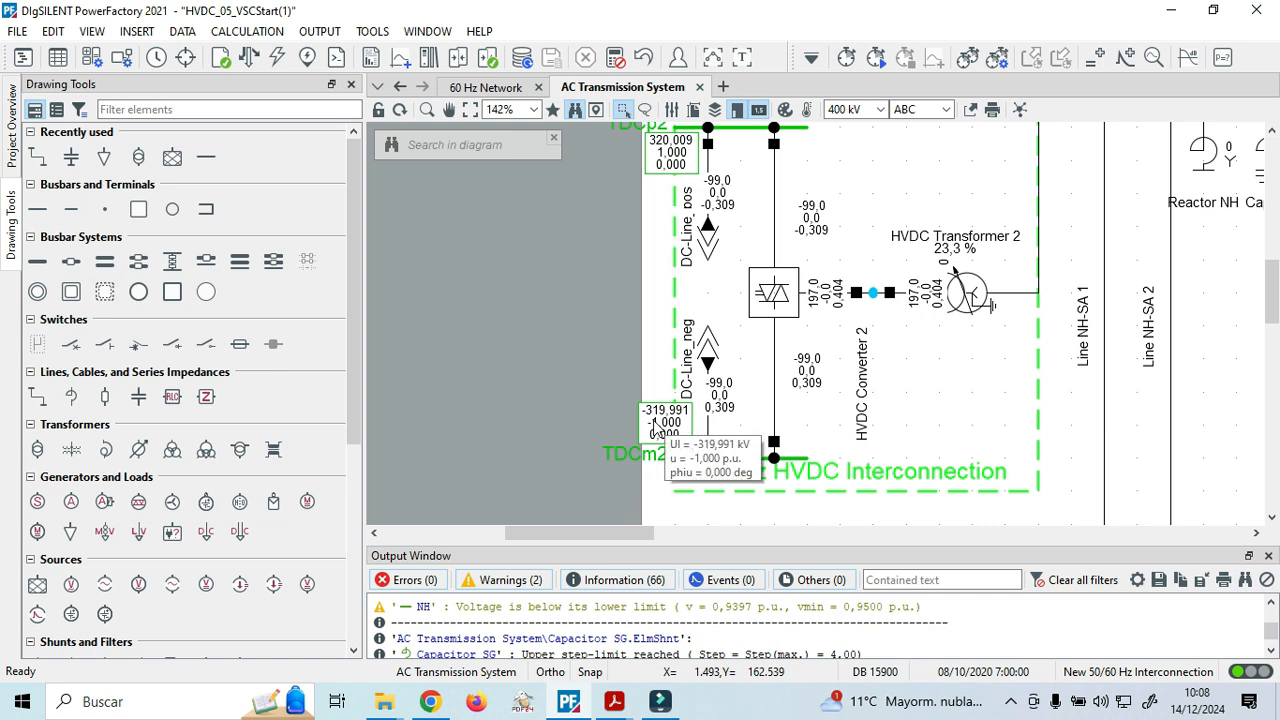
Read the tasks on active power setpoints and reactive power influence in Project-HVDC-1.pdf and return to PowerFactory.
mouse_move(614, 701)
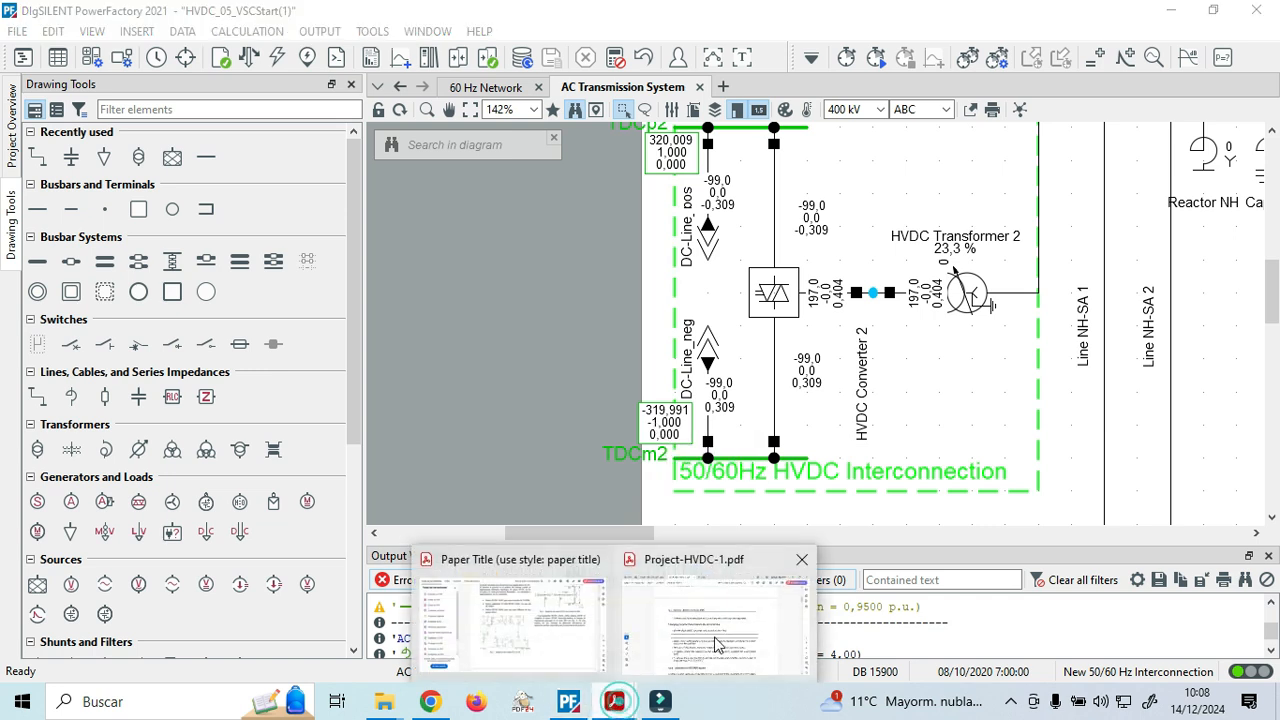
left_click(718, 635)
scroll(618, 465, "down", 2)
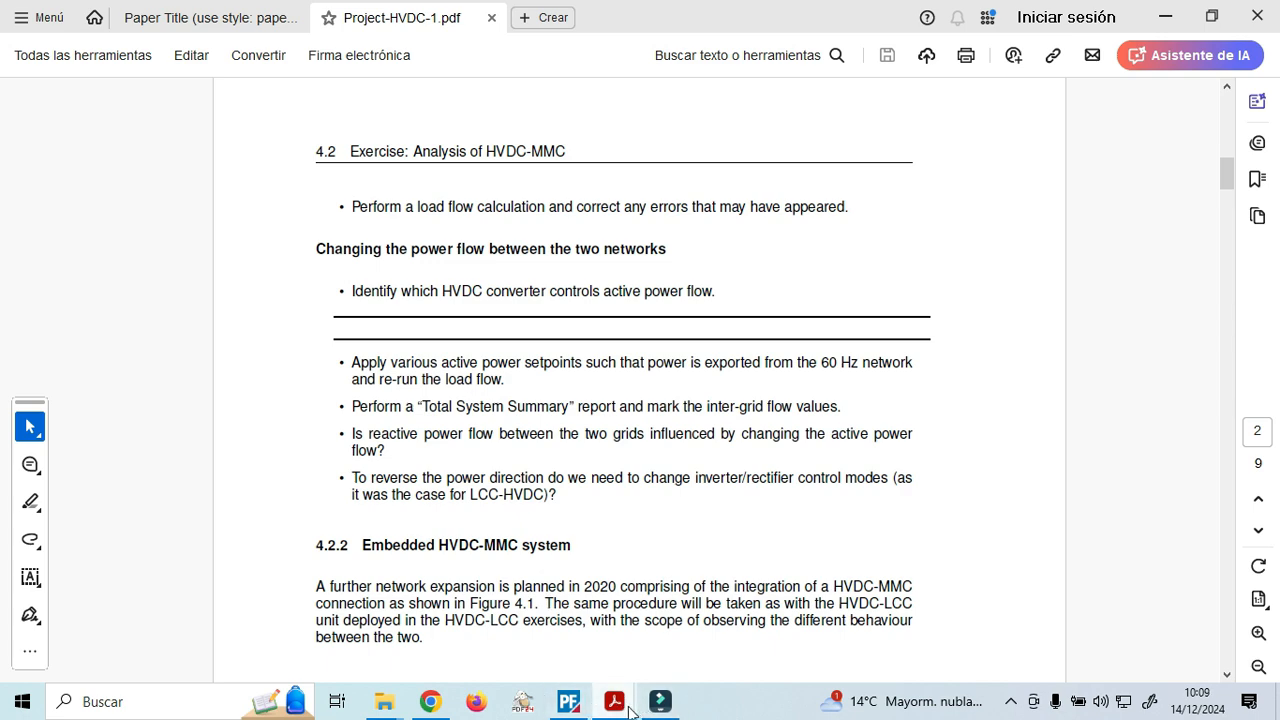
mouse_move(627, 707)
left_click(568, 703)
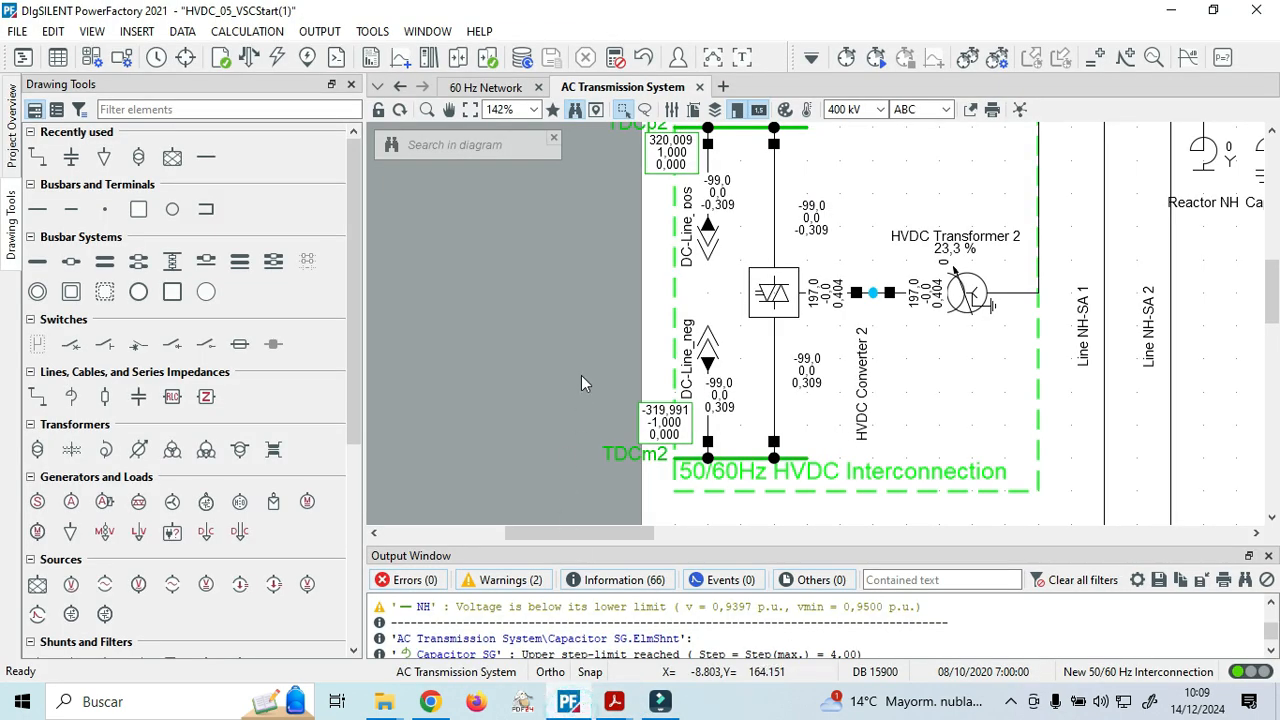
Set the load flow active power setpoint of HVDC Converter 1 in the 60 Hz Network to -20 MW.
left_click(490, 88)
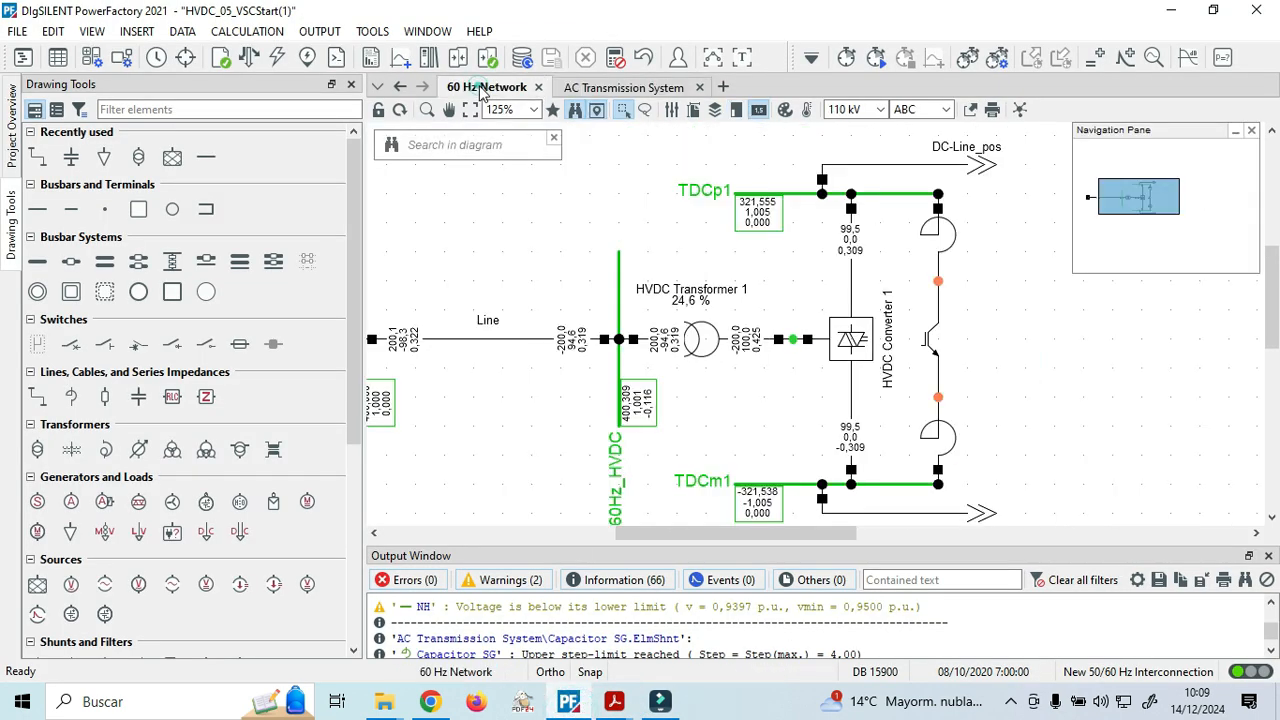
double_click(860, 342)
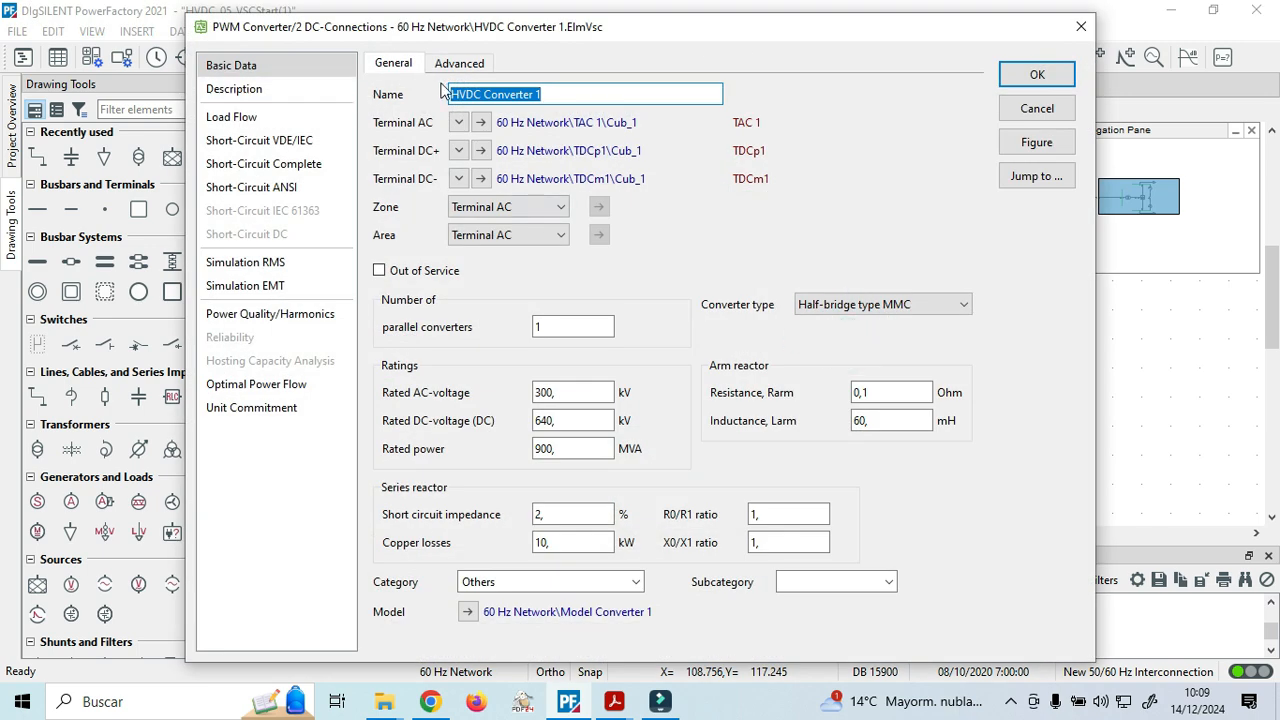
left_click(287, 96)
left_click(266, 118)
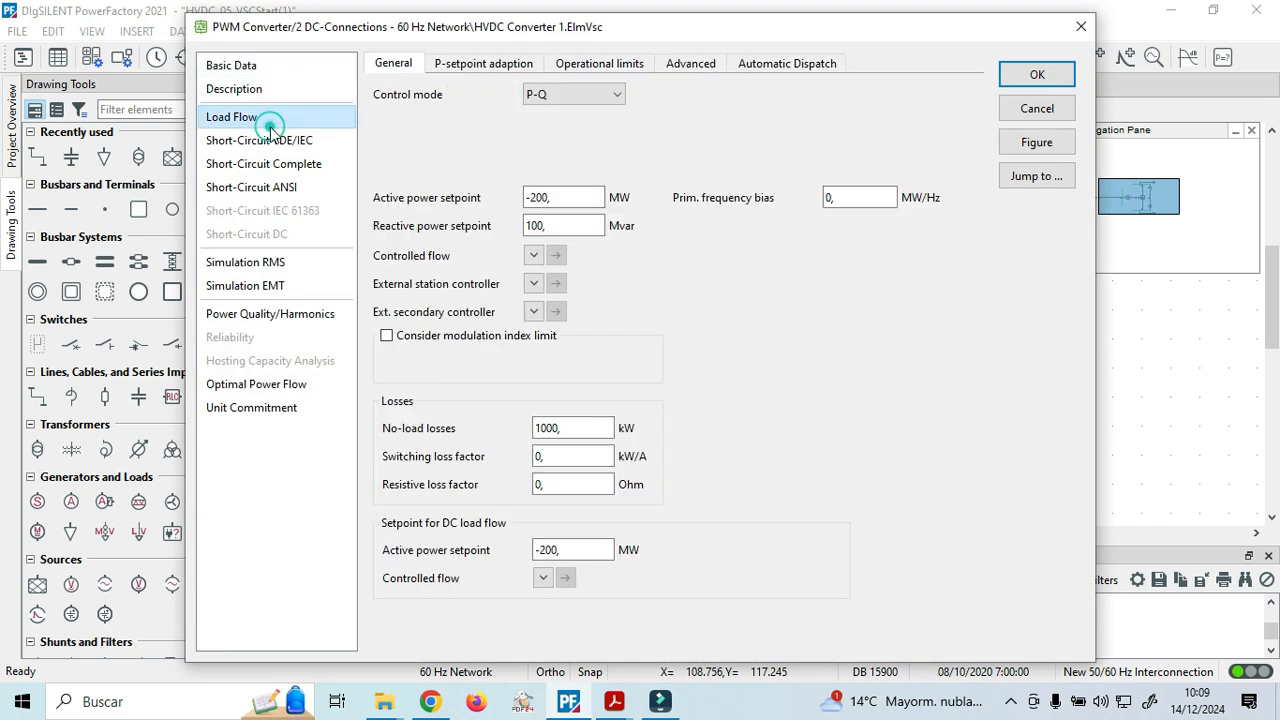
left_click(545, 198)
key("BackSpace")
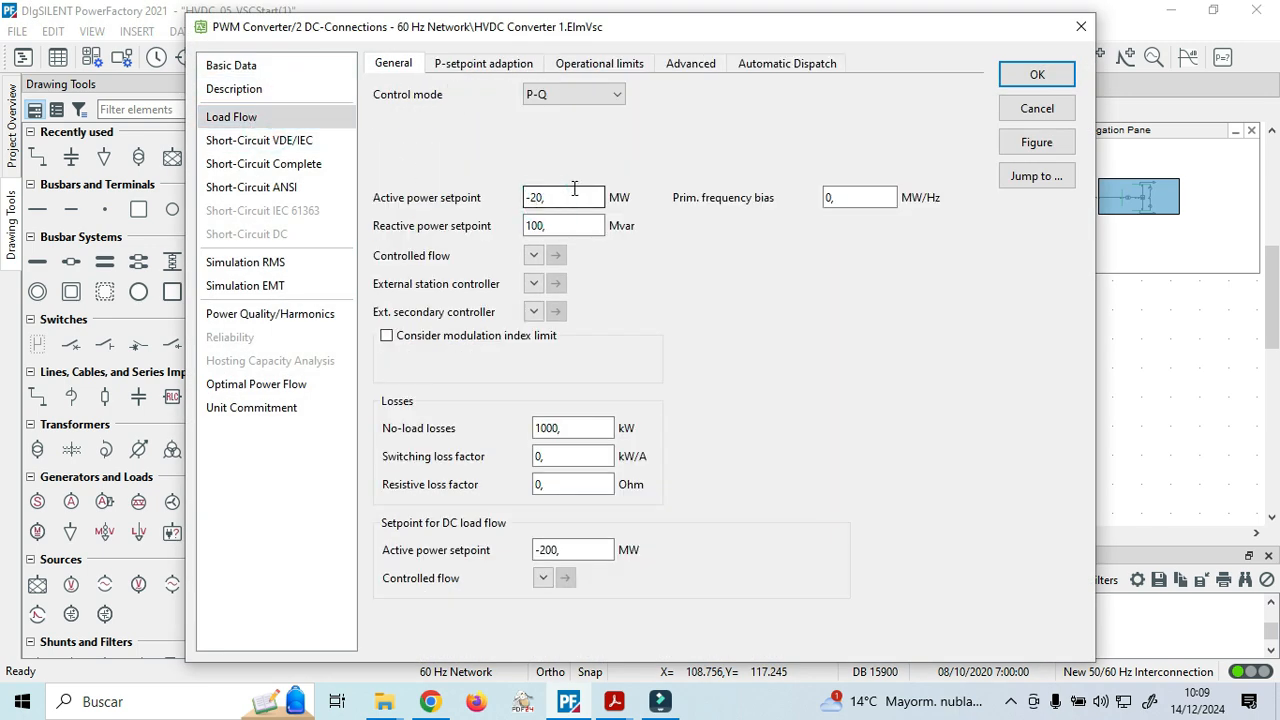
left_click(1040, 80)
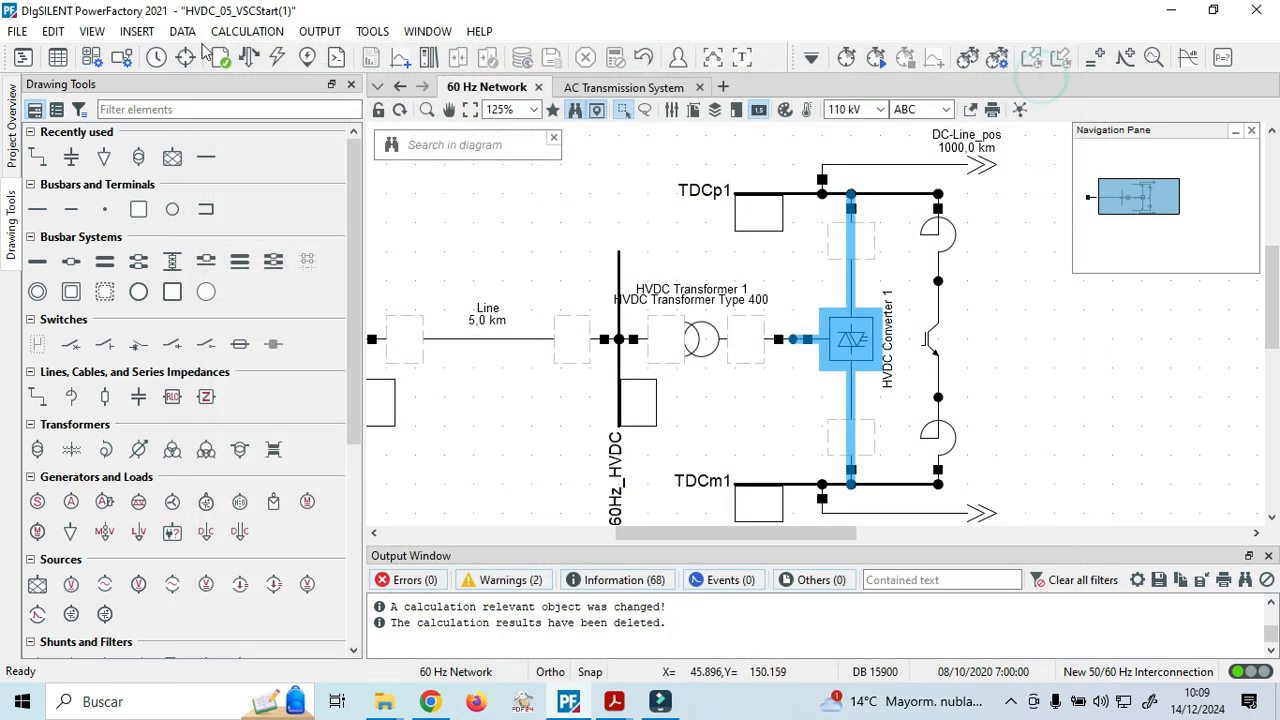
Run the balanced AC load flow and check the power results from HVDC Transformer 1 back to Grid 60 Hz.
left_click(249, 56)
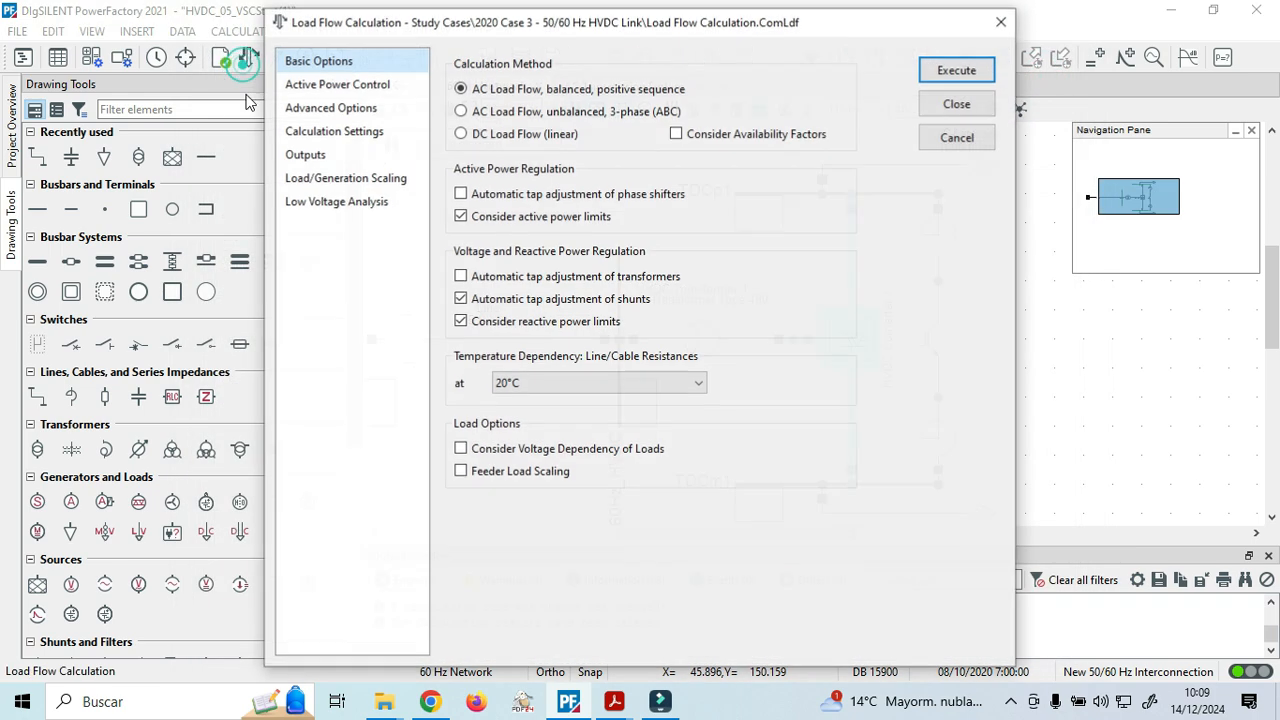
left_click(966, 72)
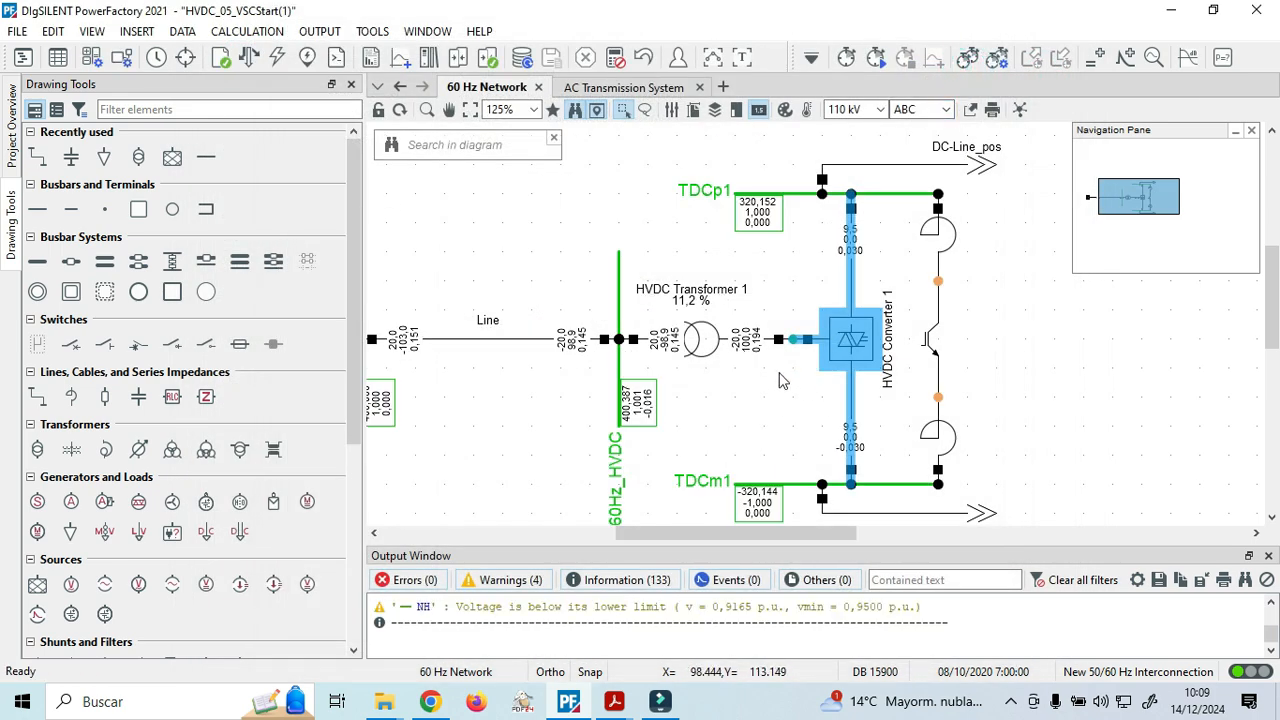
mouse_move(752, 357)
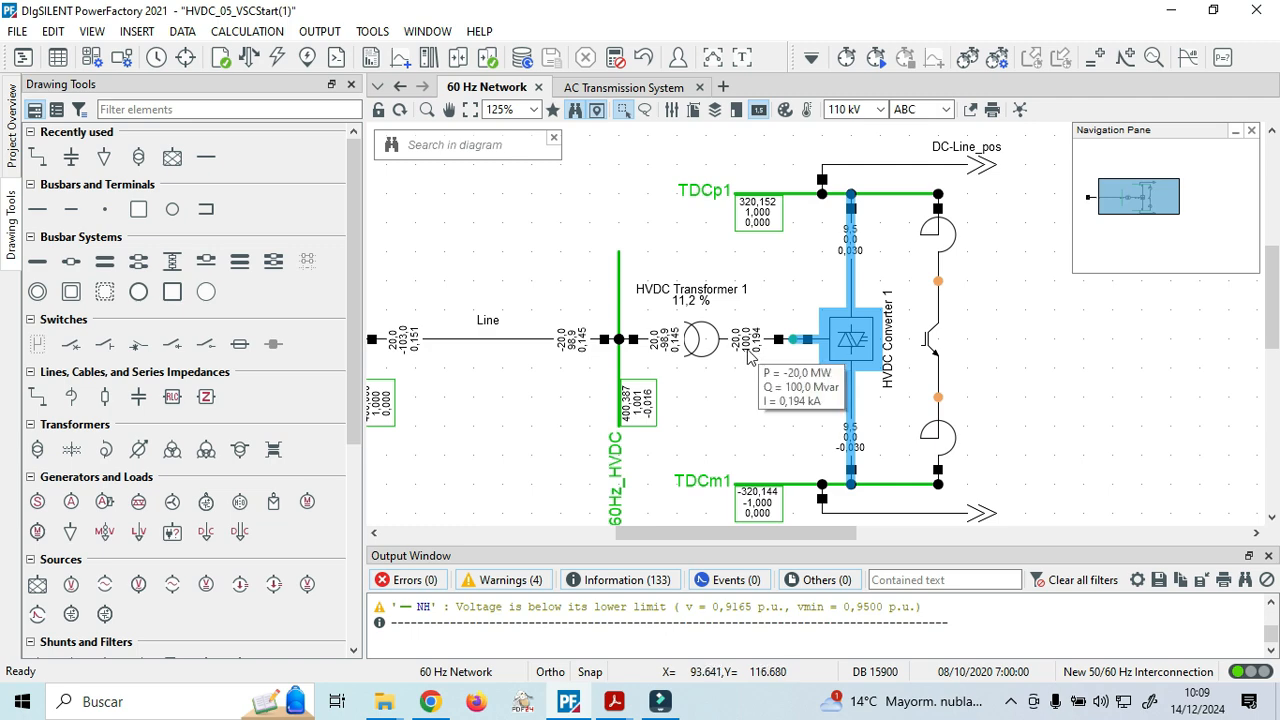
left_click_drag(800, 533, 697, 533)
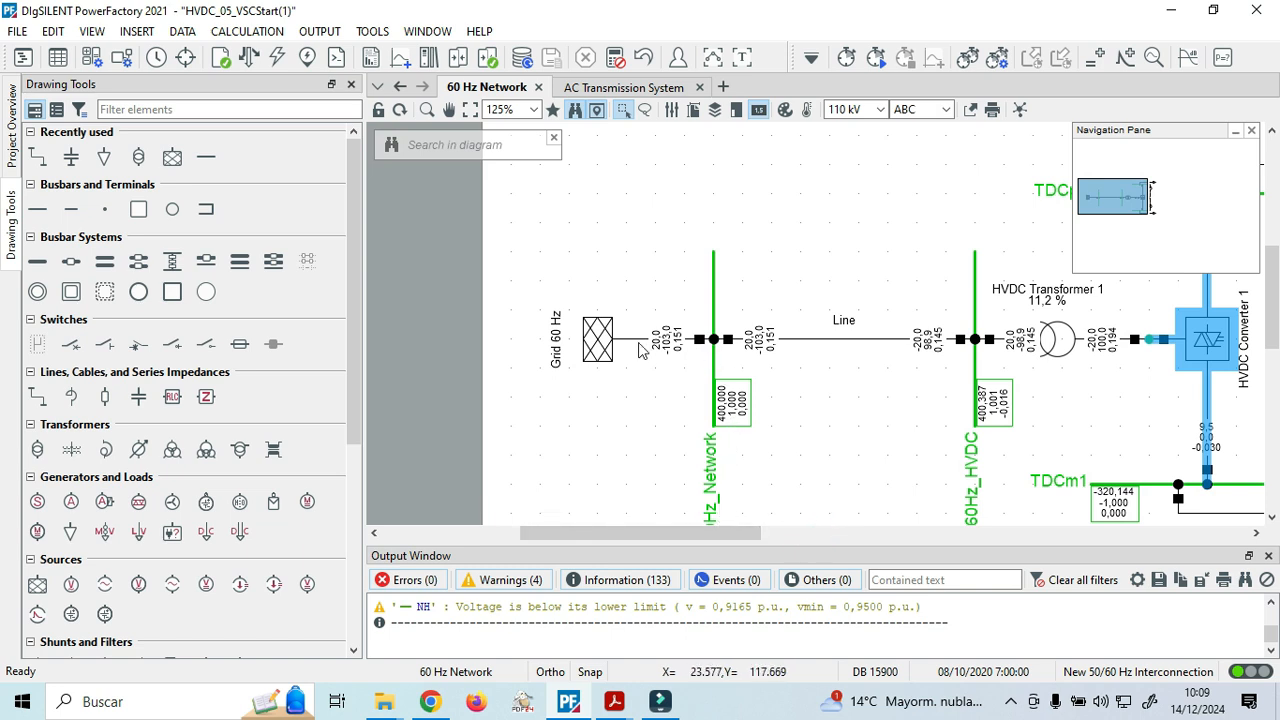
mouse_move(665, 345)
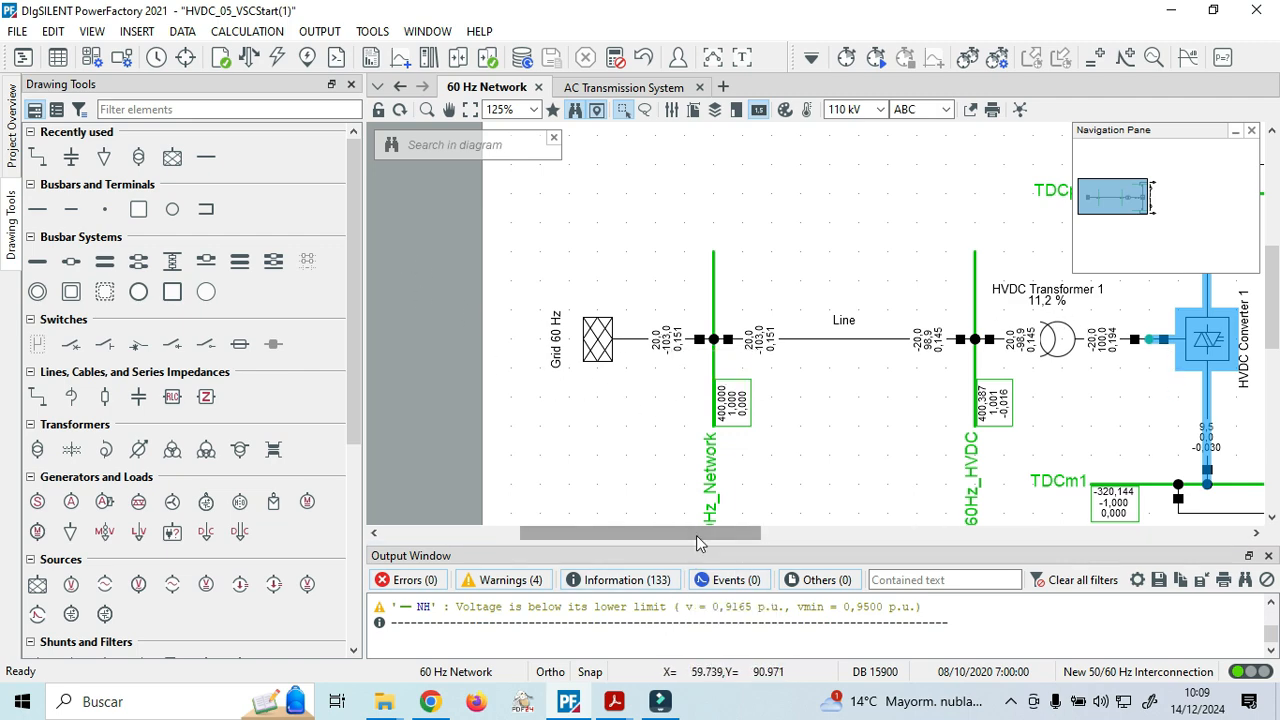
Set the load flow reactive power setpoint of HVDC Converter 1 to 200 Mvar.
left_click_drag(695, 534, 767, 541)
double_click(935, 342)
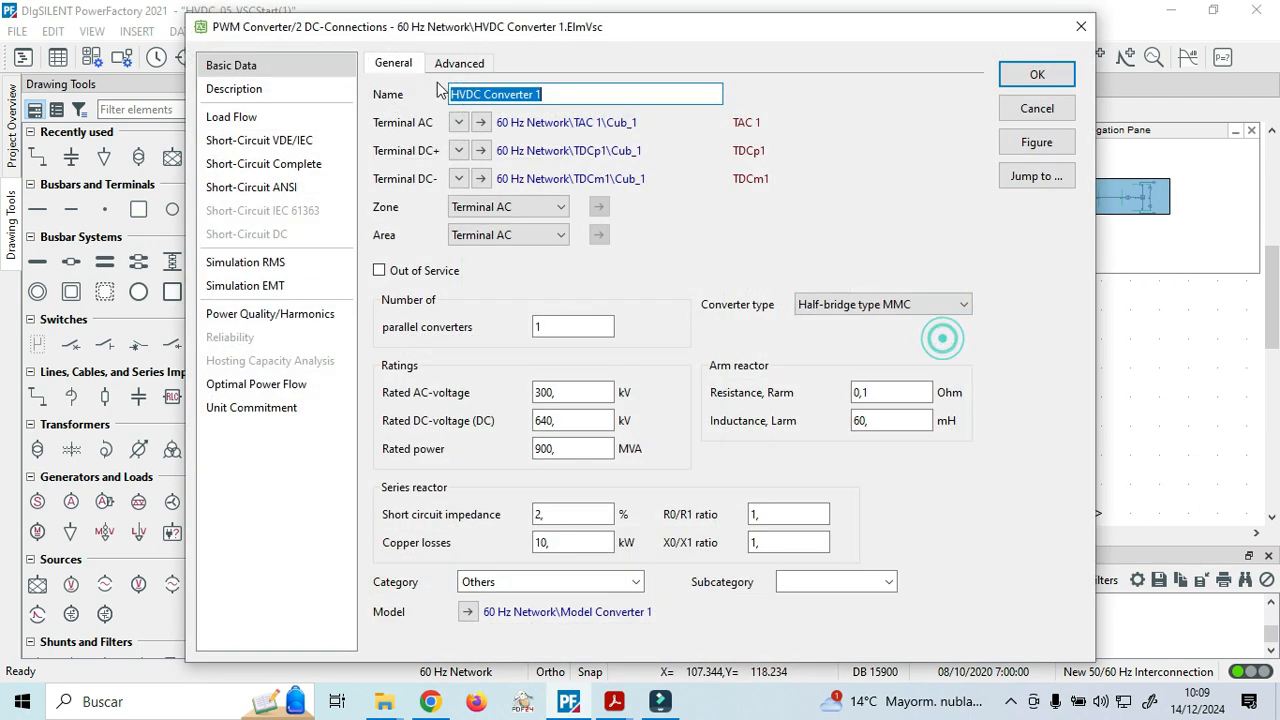
left_click(245, 117)
left_click(540, 226)
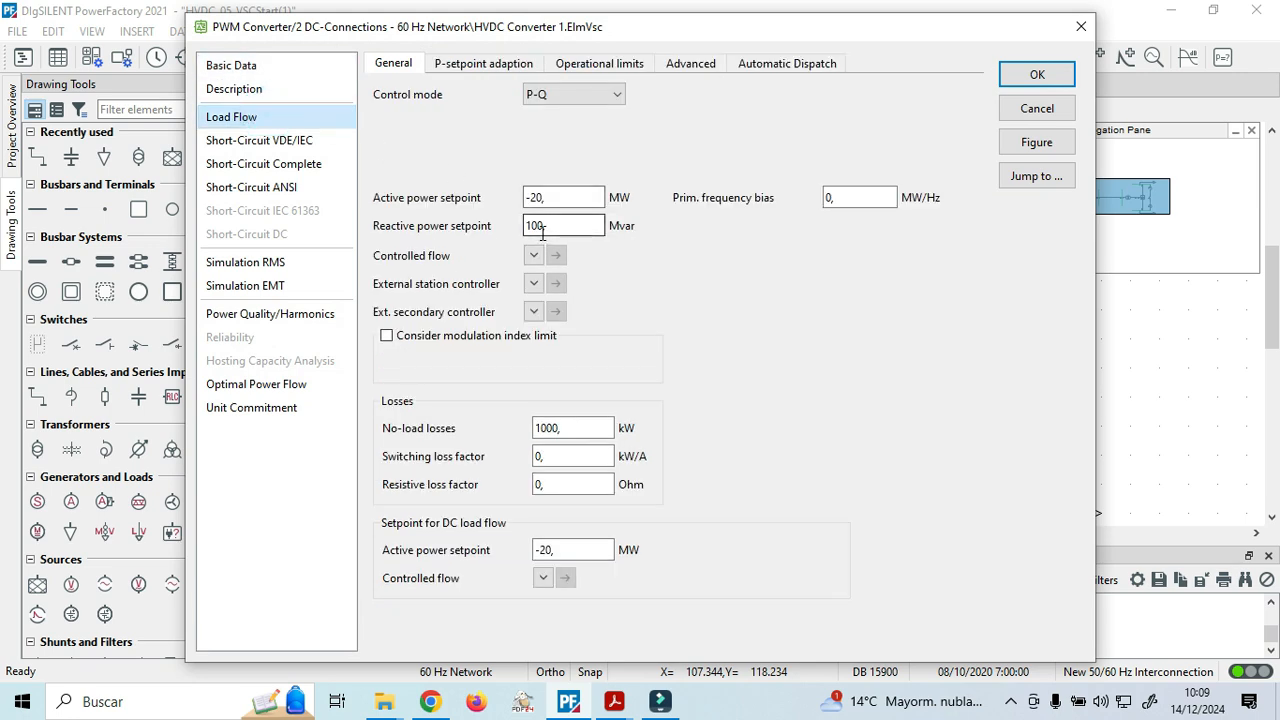
left_click(540, 226)
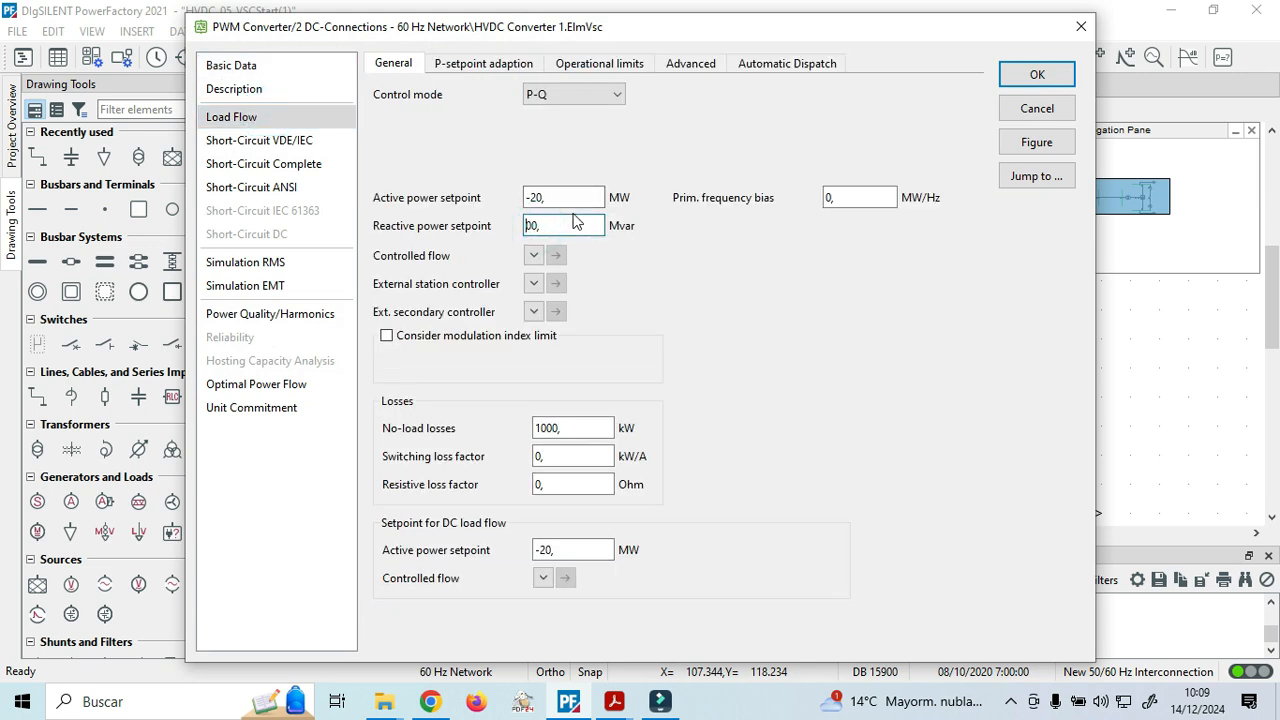
left_click(1037, 75)
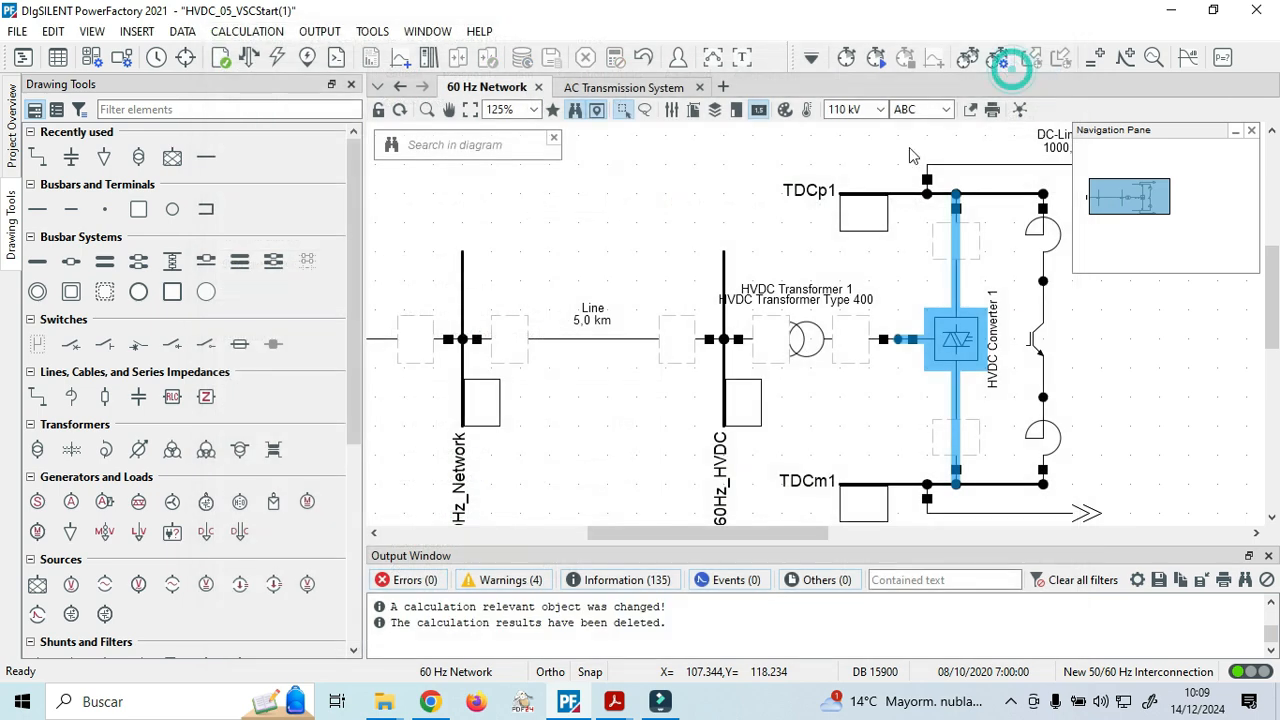
Rerun the load flow and compare the active and reactive power at HVDC Converter 1 and at Grid 60 Hz.
left_click(249, 57)
left_click(942, 76)
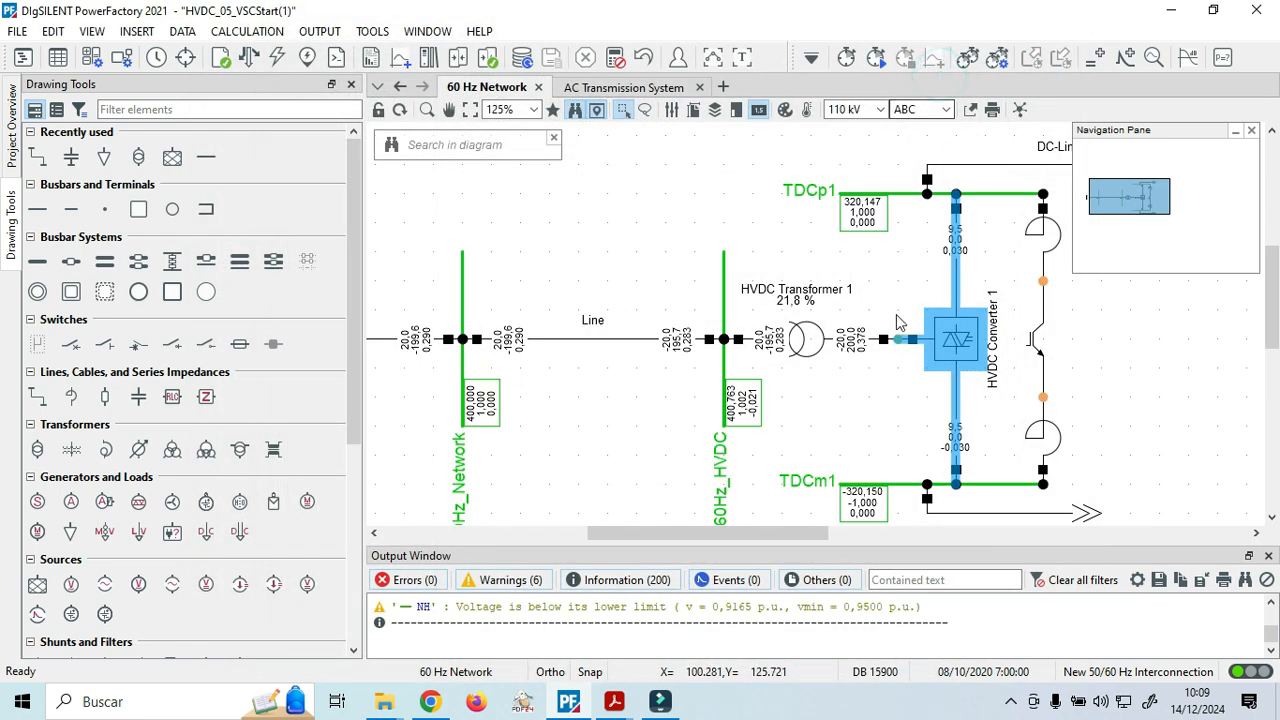
mouse_move(860, 345)
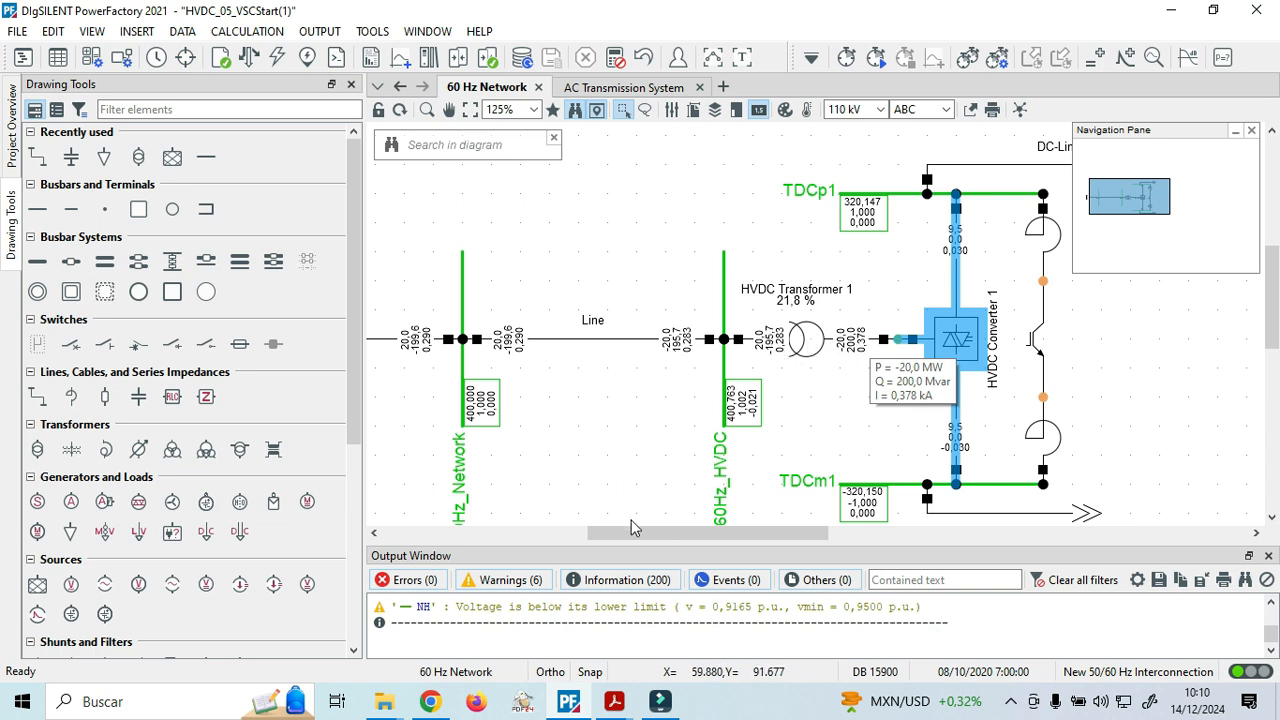
left_click_drag(667, 533, 600, 541)
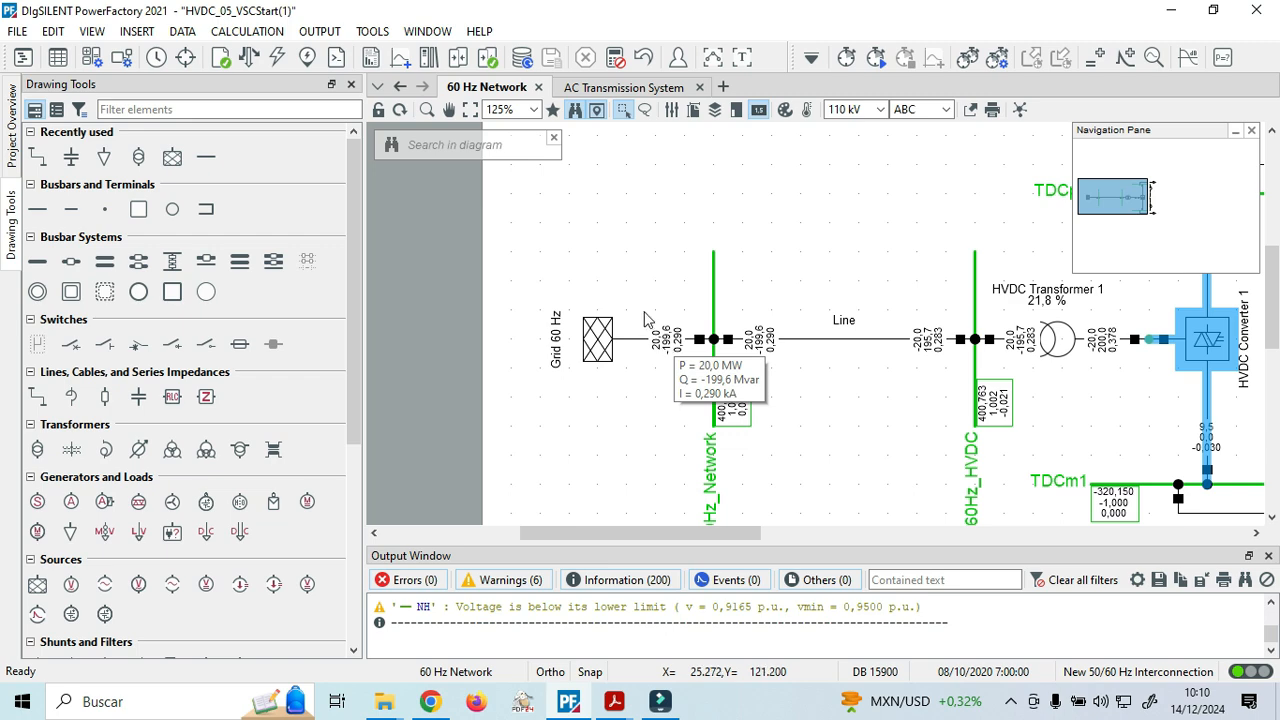
Set HVDC Converter 1's load flow setpoints to -500 MW active power and 100 Mvar reactive power.
left_click_drag(709, 538, 829, 527)
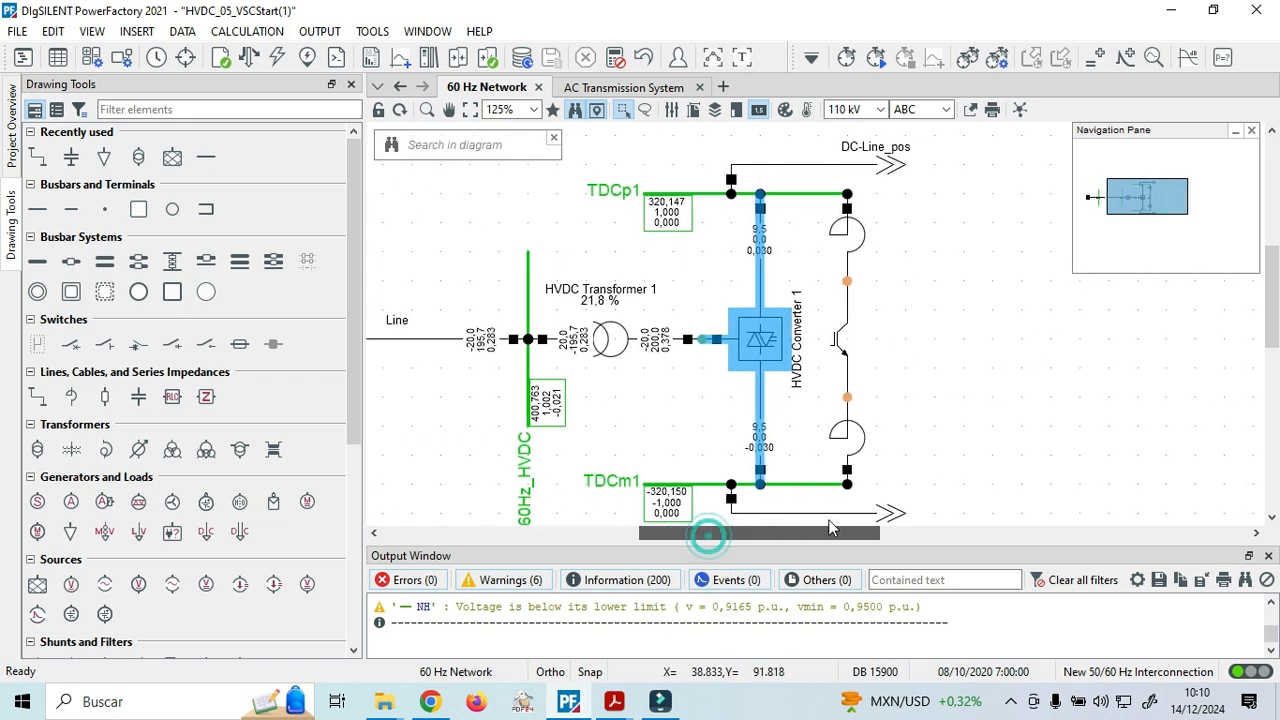
double_click(758, 345)
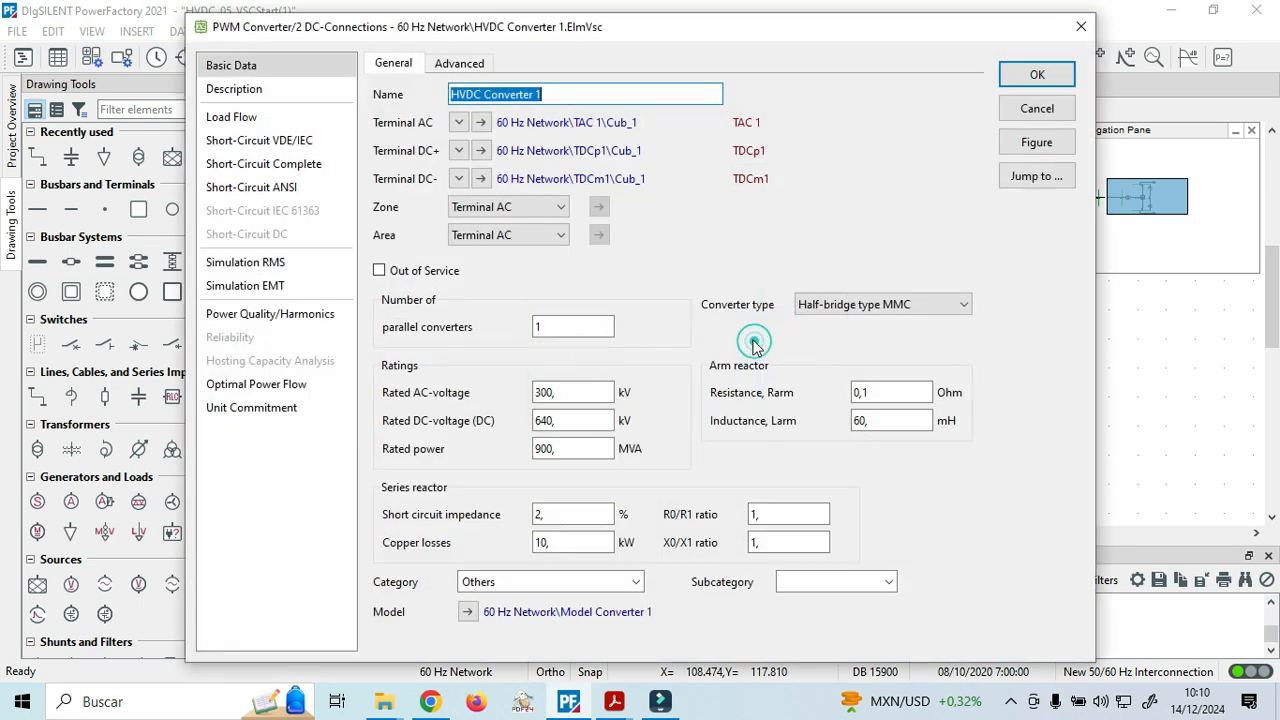
left_click(257, 92)
left_click(288, 116)
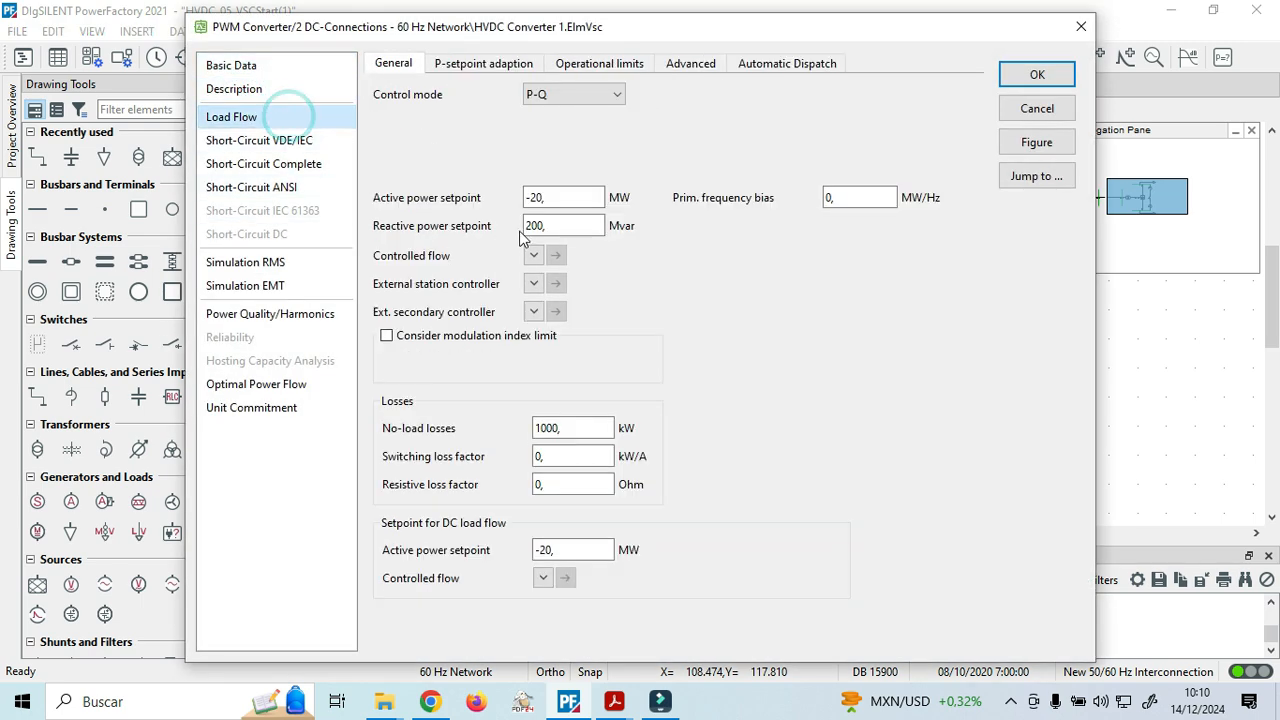
left_click_drag(524, 226, 532, 225)
key("BackSpace")
type("1")
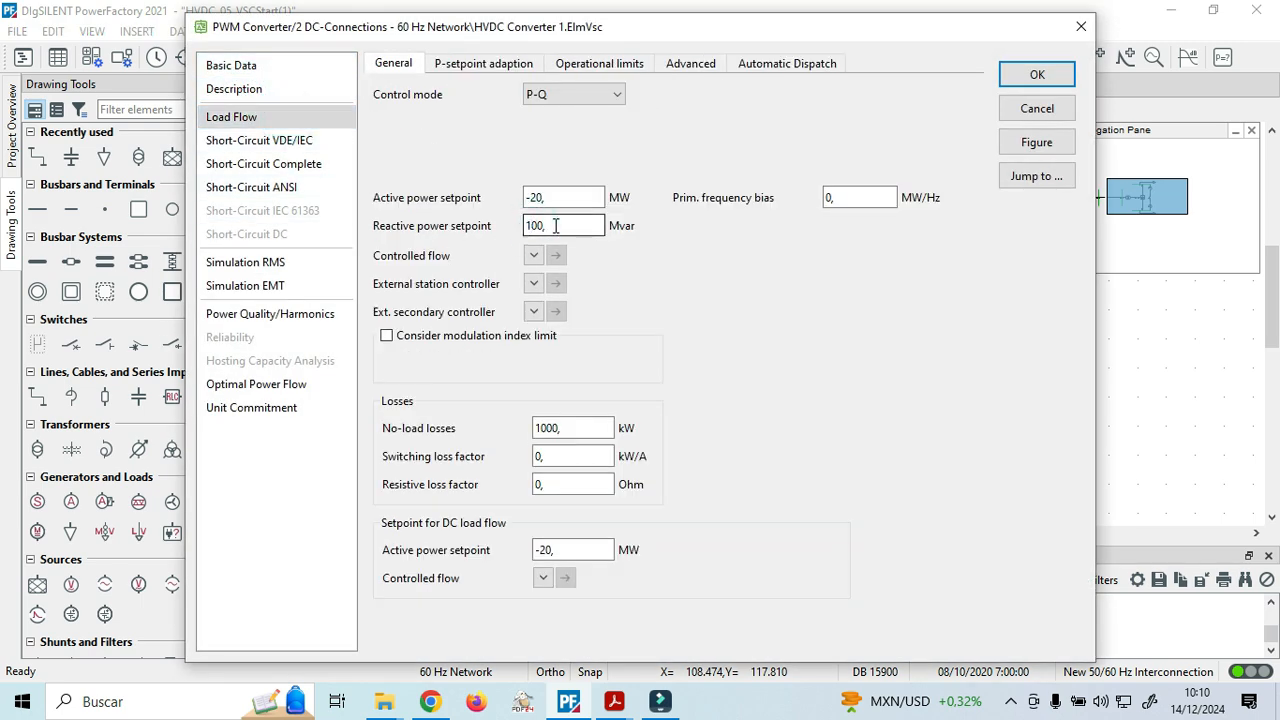
left_click(540, 196)
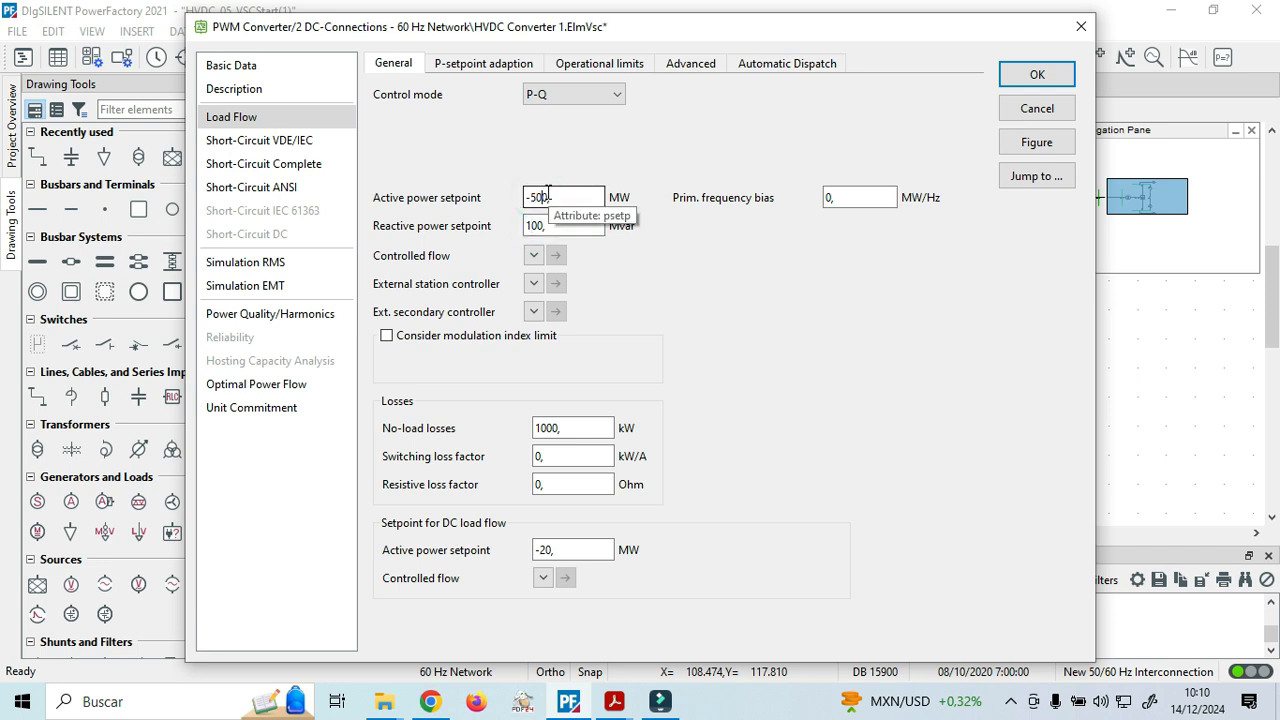
left_click(1037, 74)
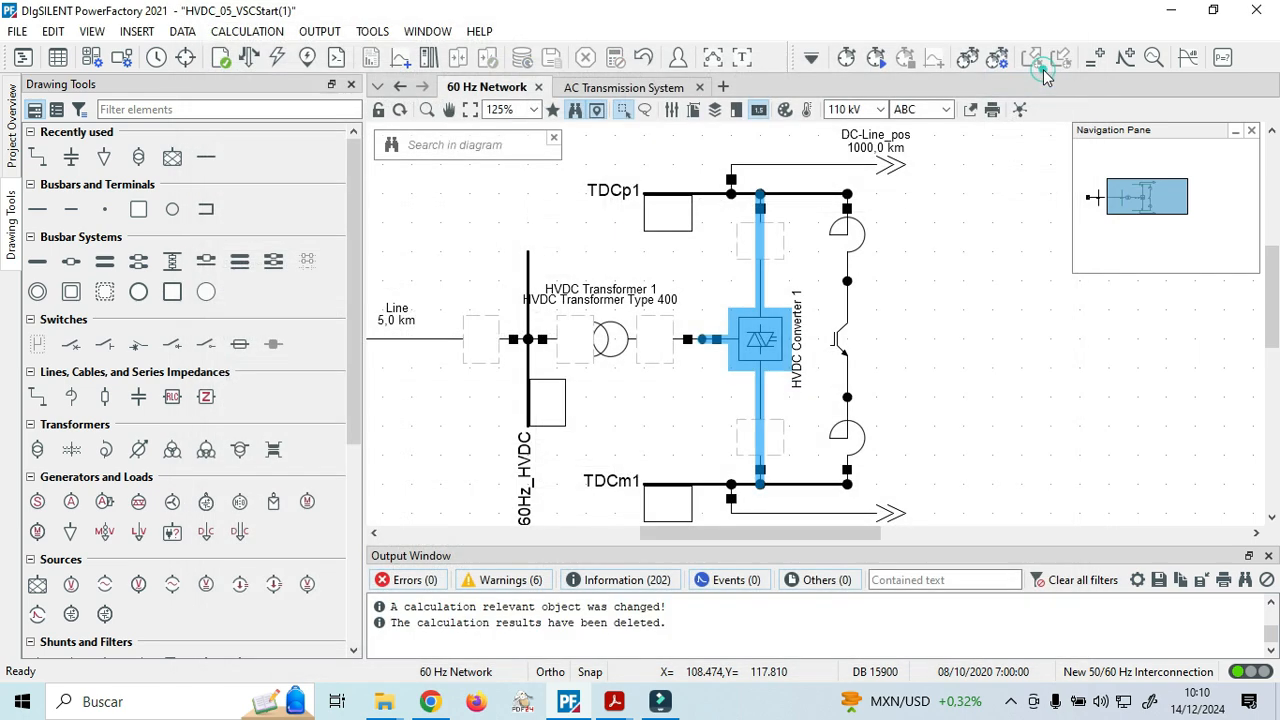
Run the load flow again and compare the power results at Grid 60 Hz with those at HVDC Converter 1.
left_click(249, 57)
left_click(960, 68)
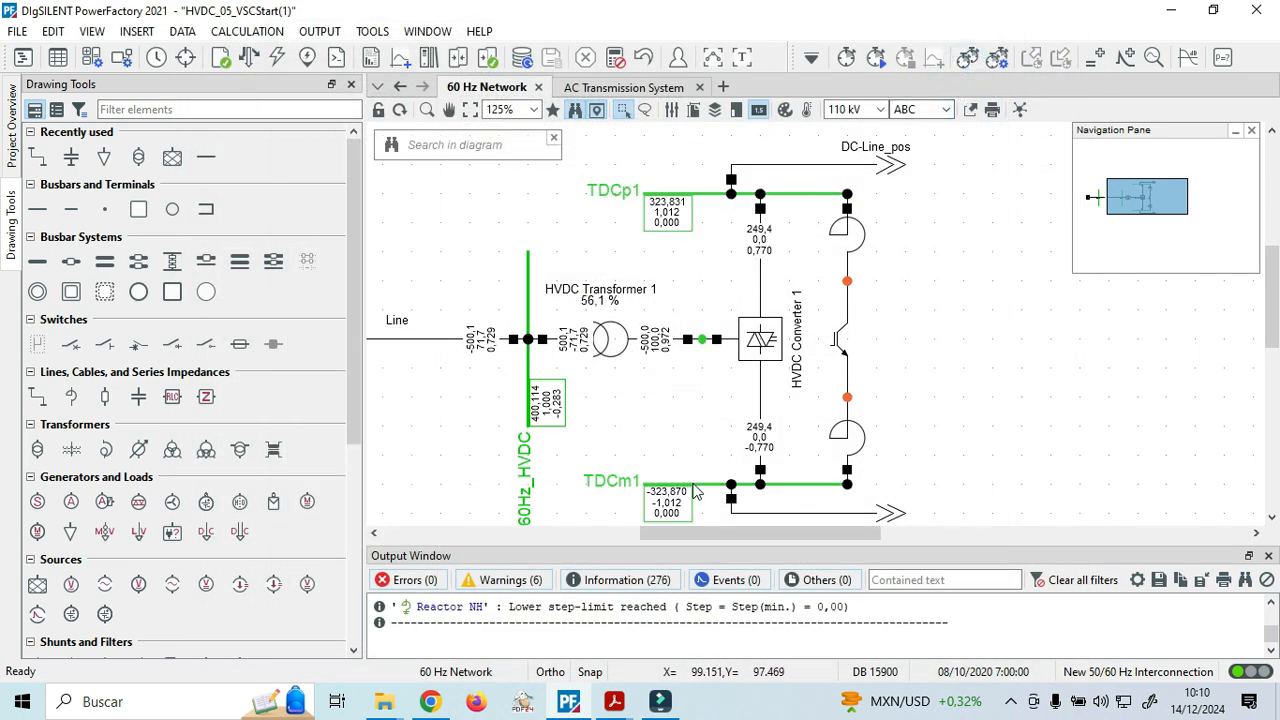
left_click_drag(706, 533, 614, 533)
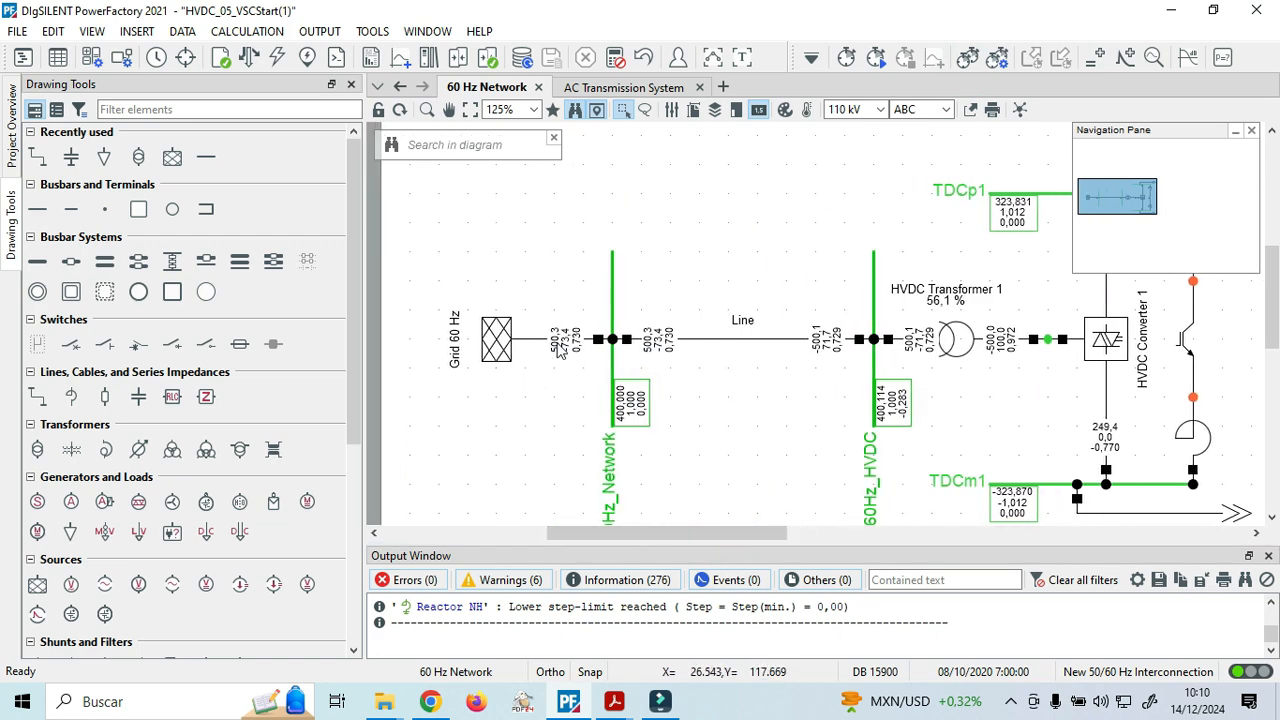
mouse_move(562, 352)
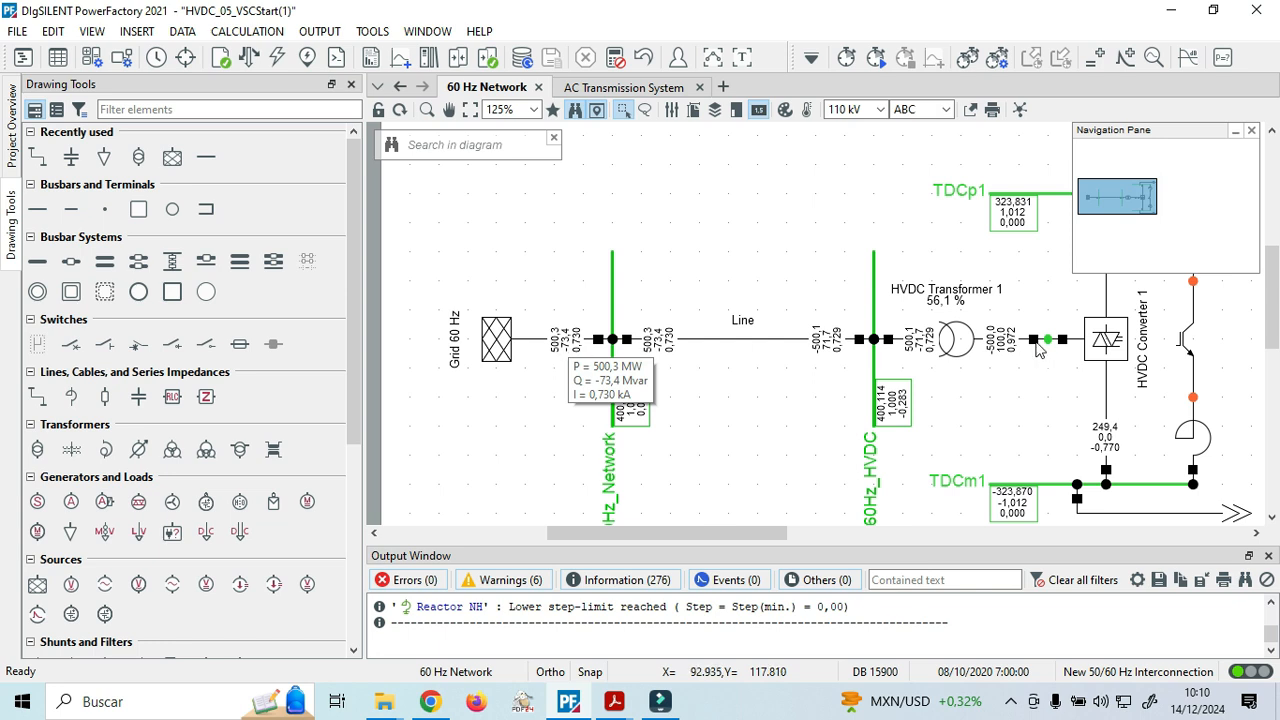
mouse_move(1009, 343)
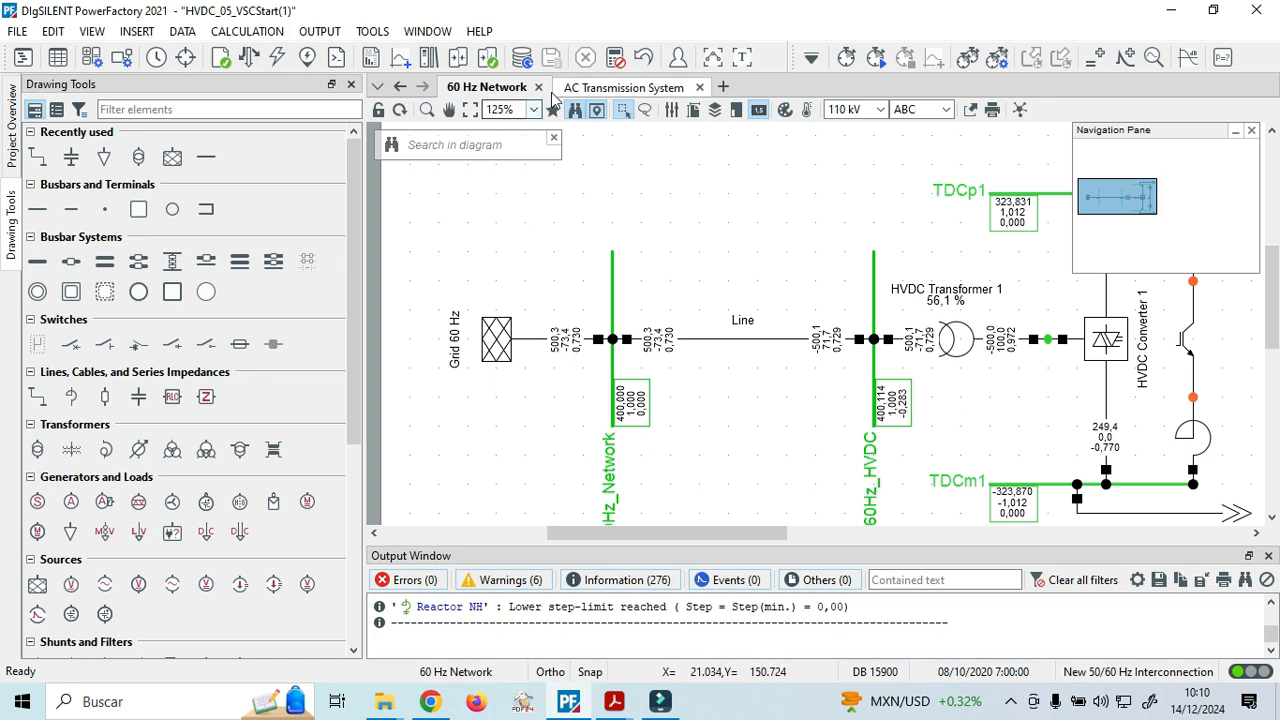
Examine the power results in the AC Transmission System diagram at HVDC Converter 2, HVDC Transformer 2 and the NH busbar infeed.
left_click(604, 87)
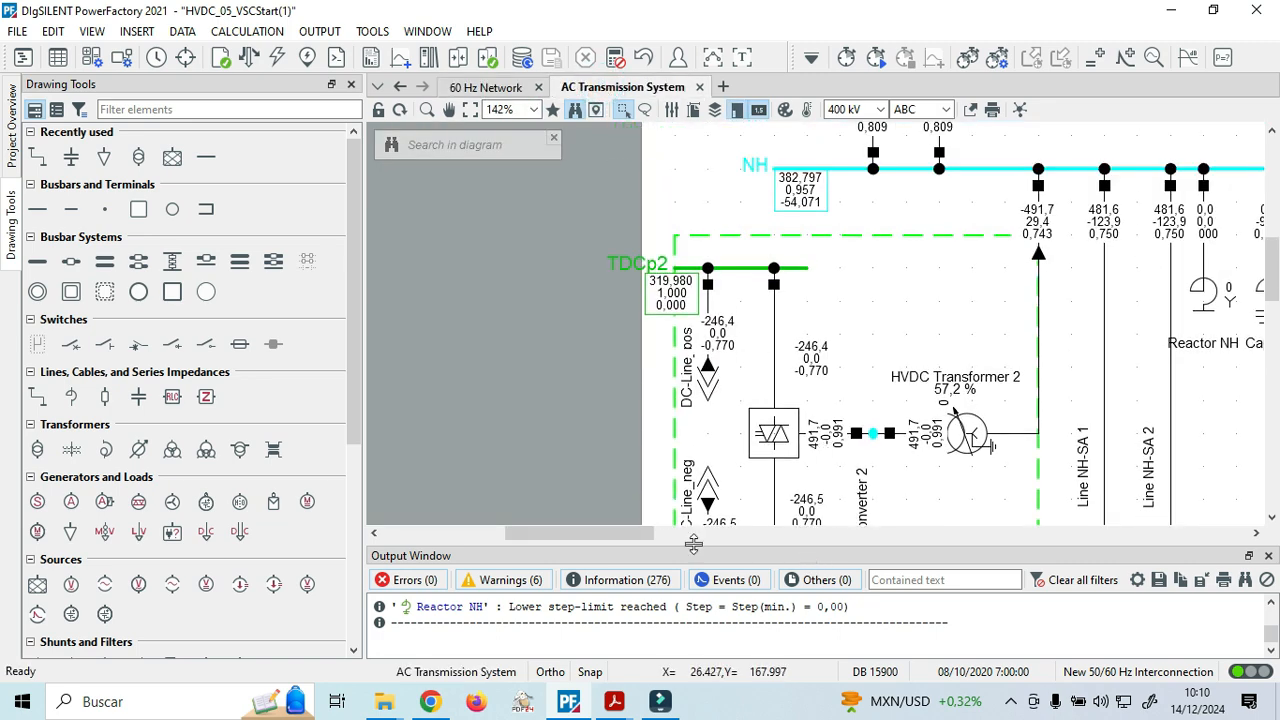
left_click_drag(612, 538, 650, 538)
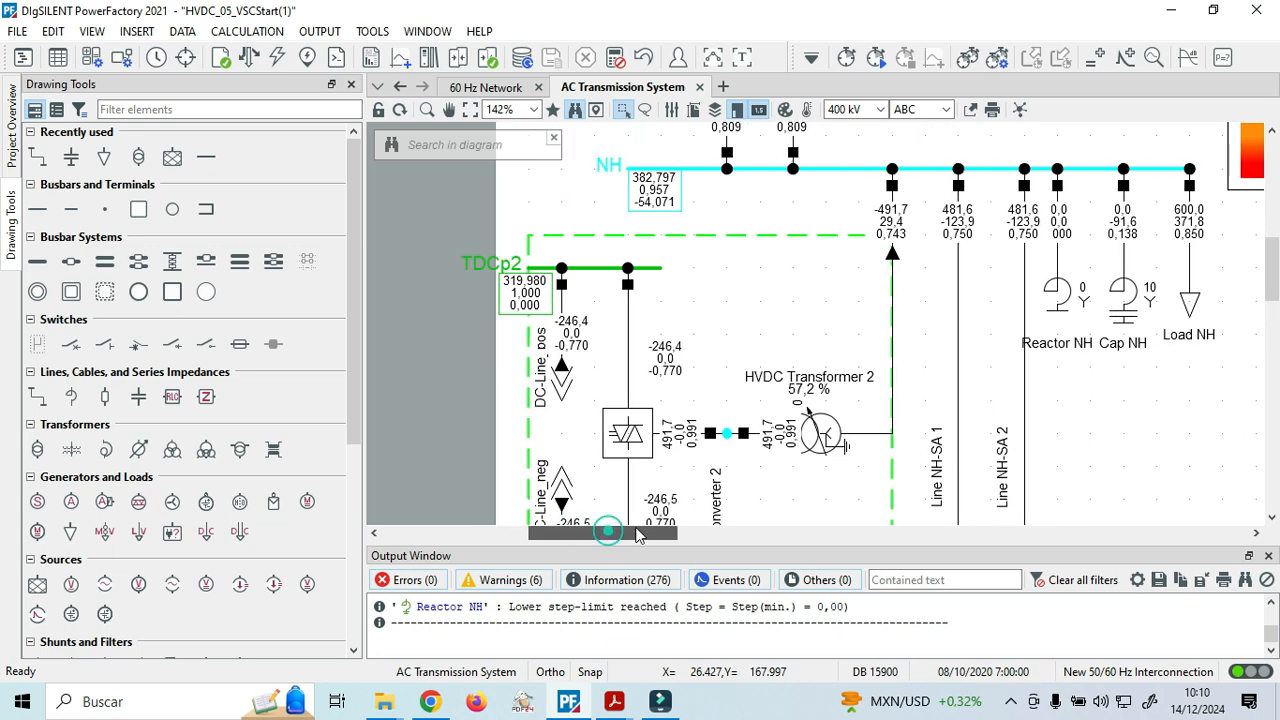
scroll(533, 244, "up", 1)
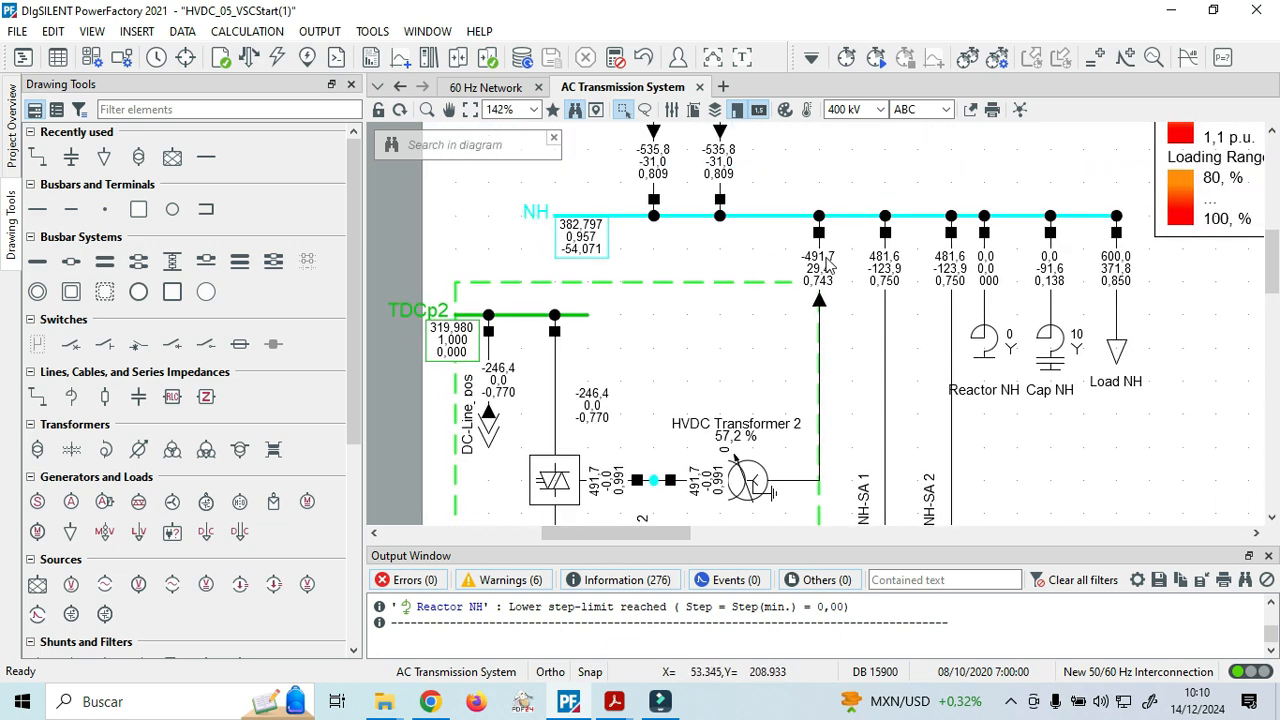
mouse_move(827, 263)
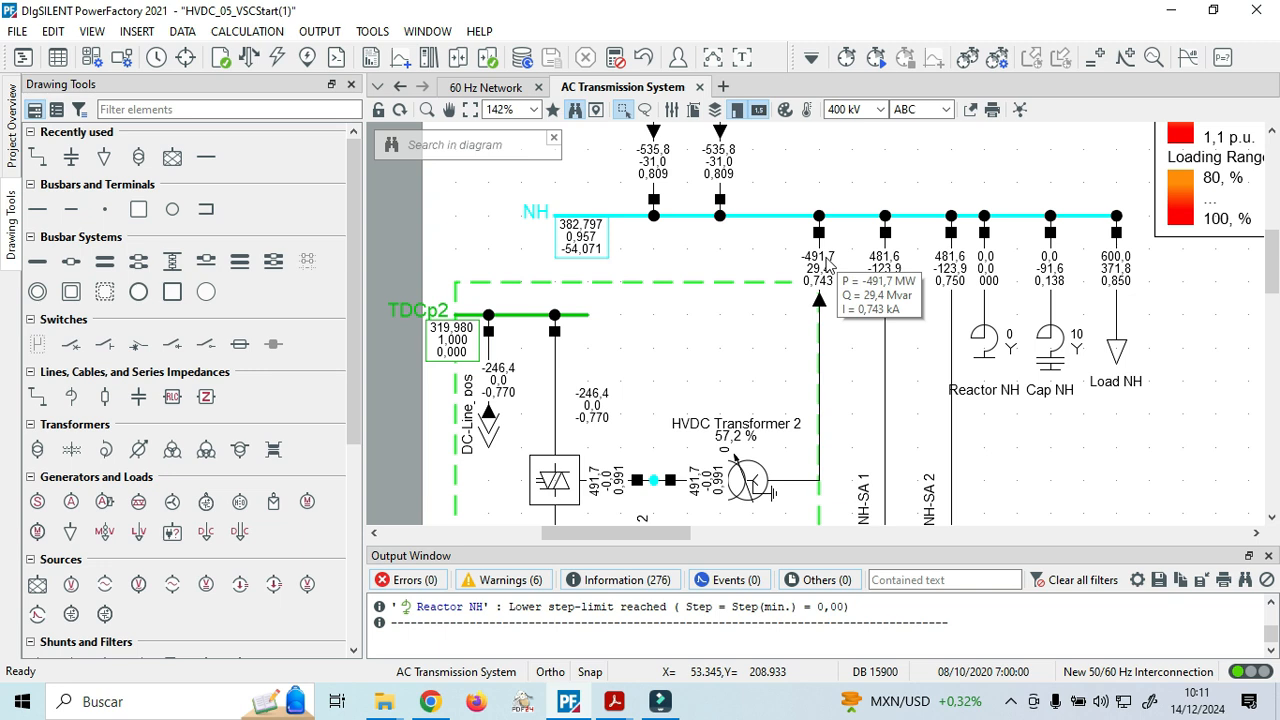
scroll(780, 405, "down", 2)
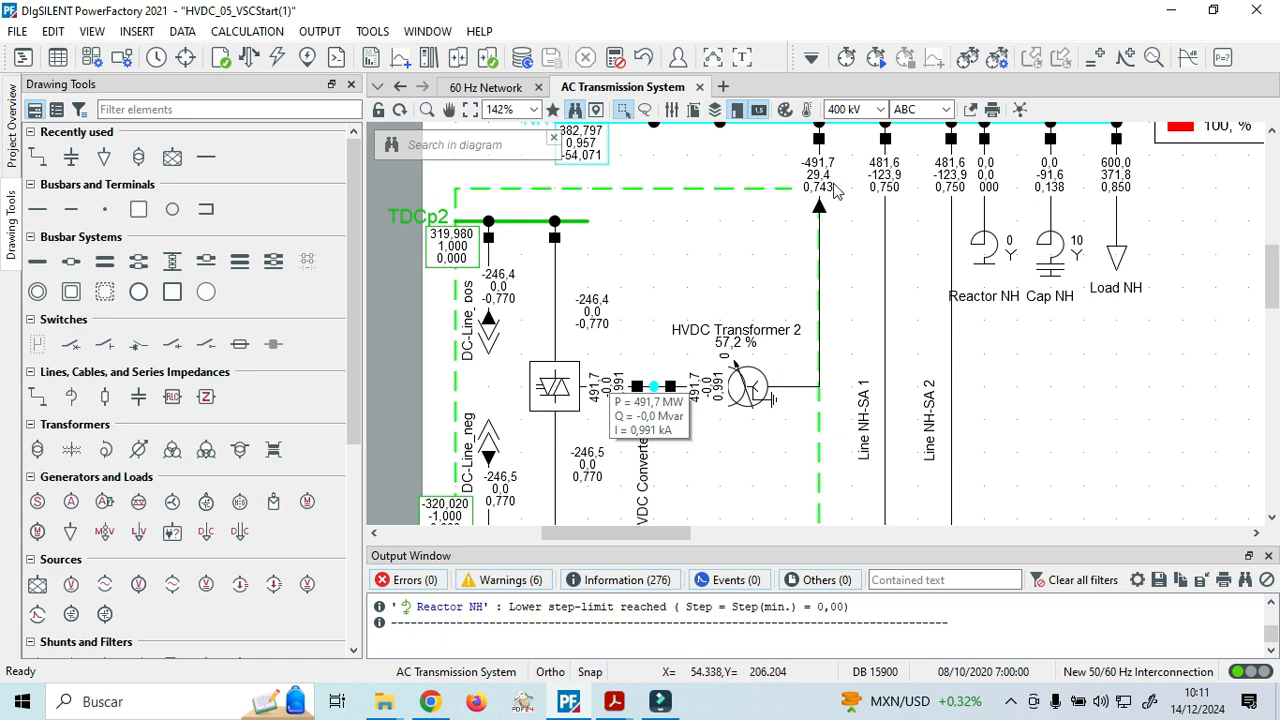
mouse_move(826, 180)
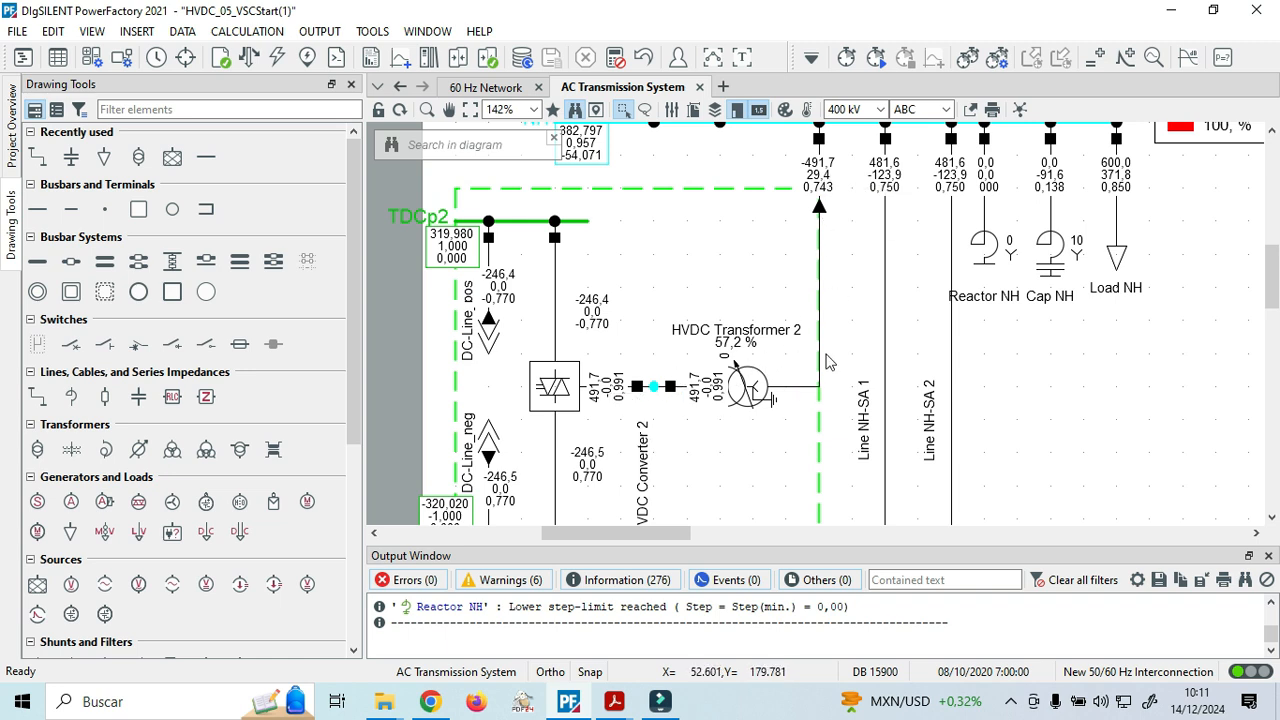
mouse_move(735, 385)
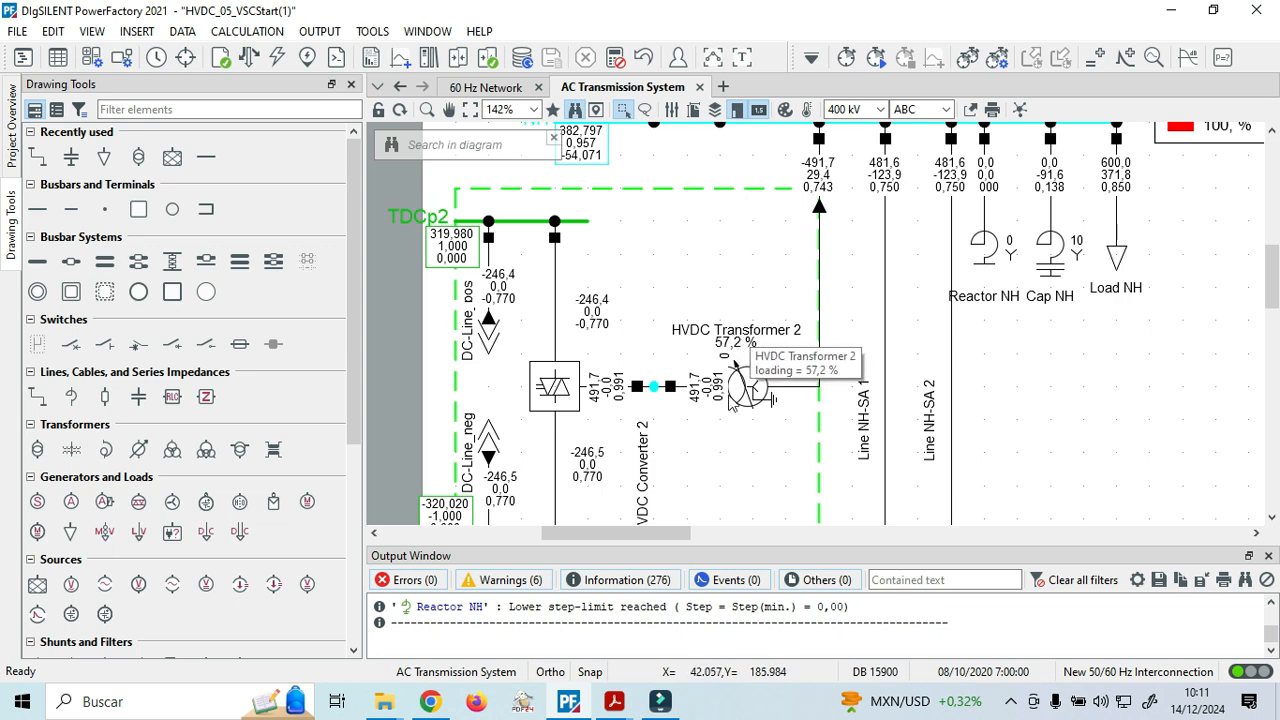
Switch to Project-HVDC-1.pdf in Acrobat and read the Total System Summary and reactive power questions in the power flow exercise.
left_click(614, 701)
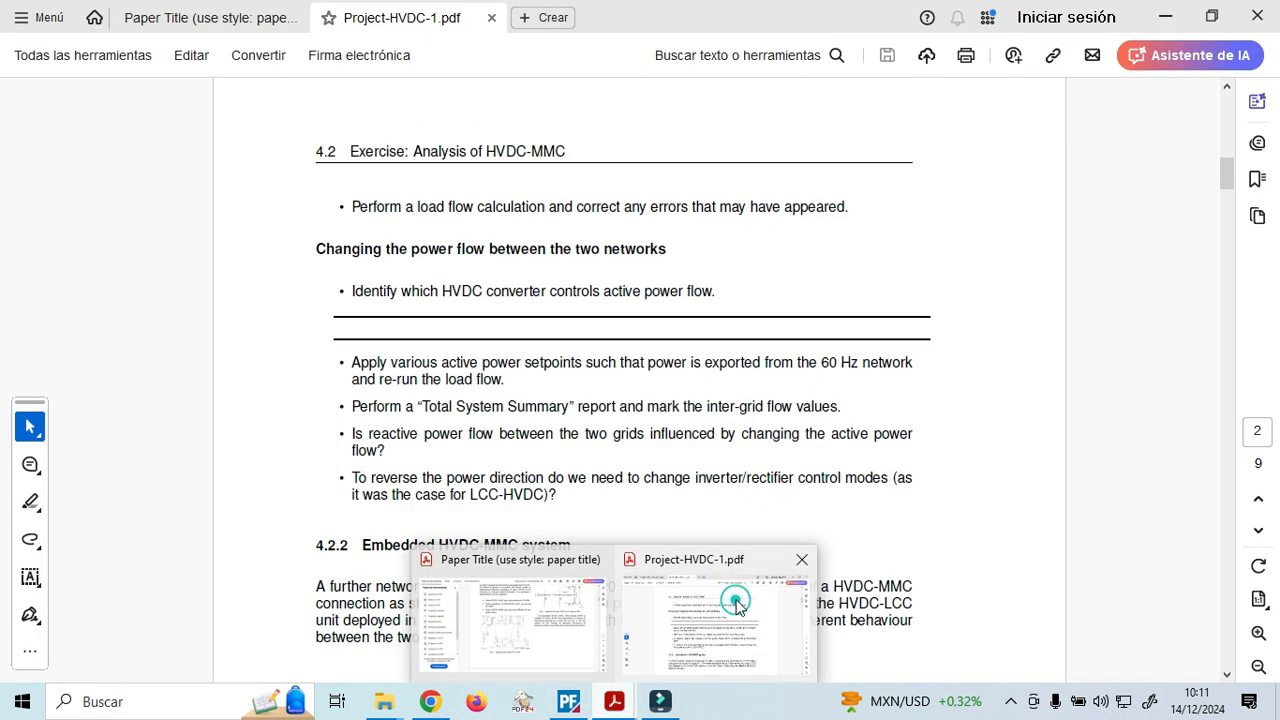
left_click(737, 607)
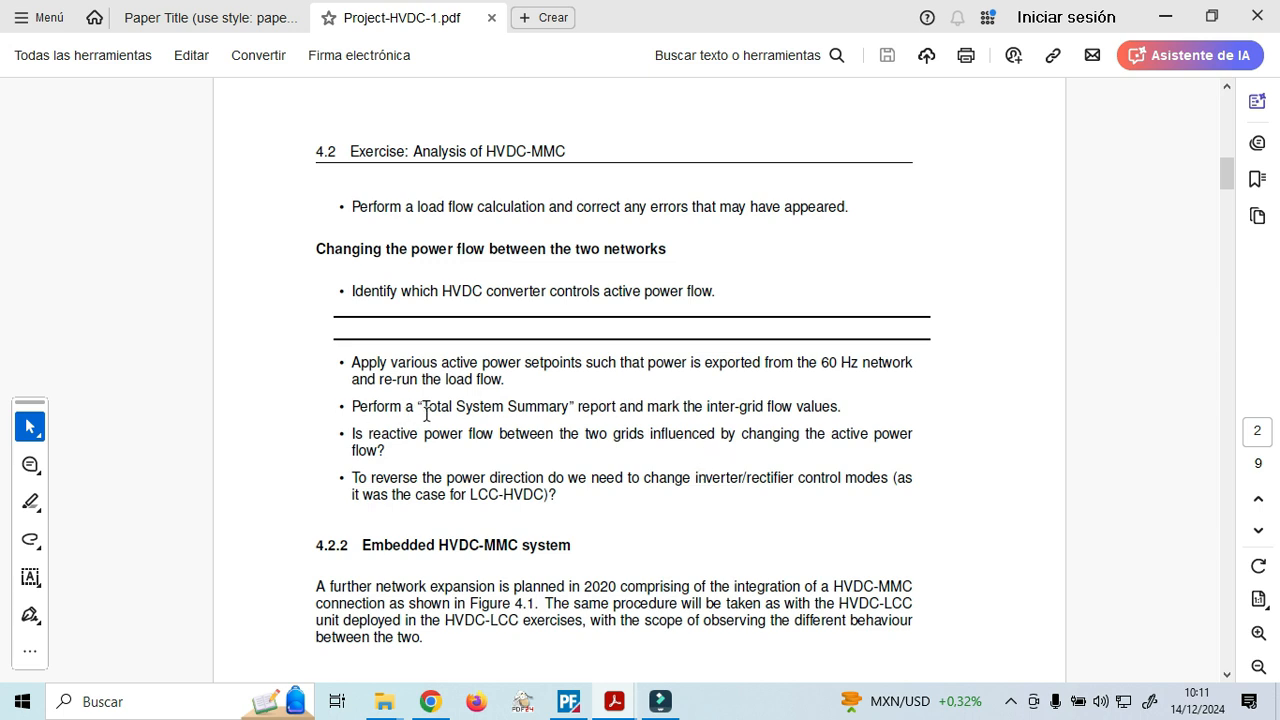
left_click_drag(377, 406, 568, 408)
left_click(474, 406)
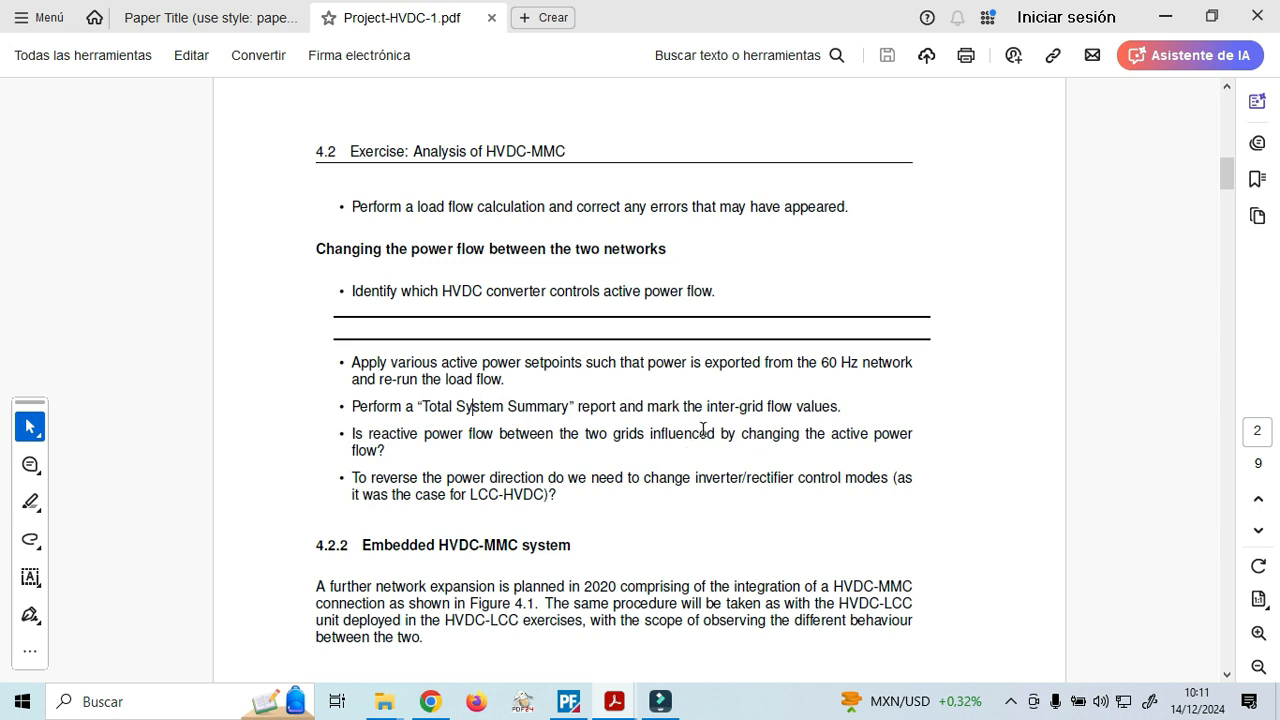
Return to PowerFactory and review HVDC Converter 1's power results and load flow setpoints in the 60 Hz Network.
left_click(565, 704)
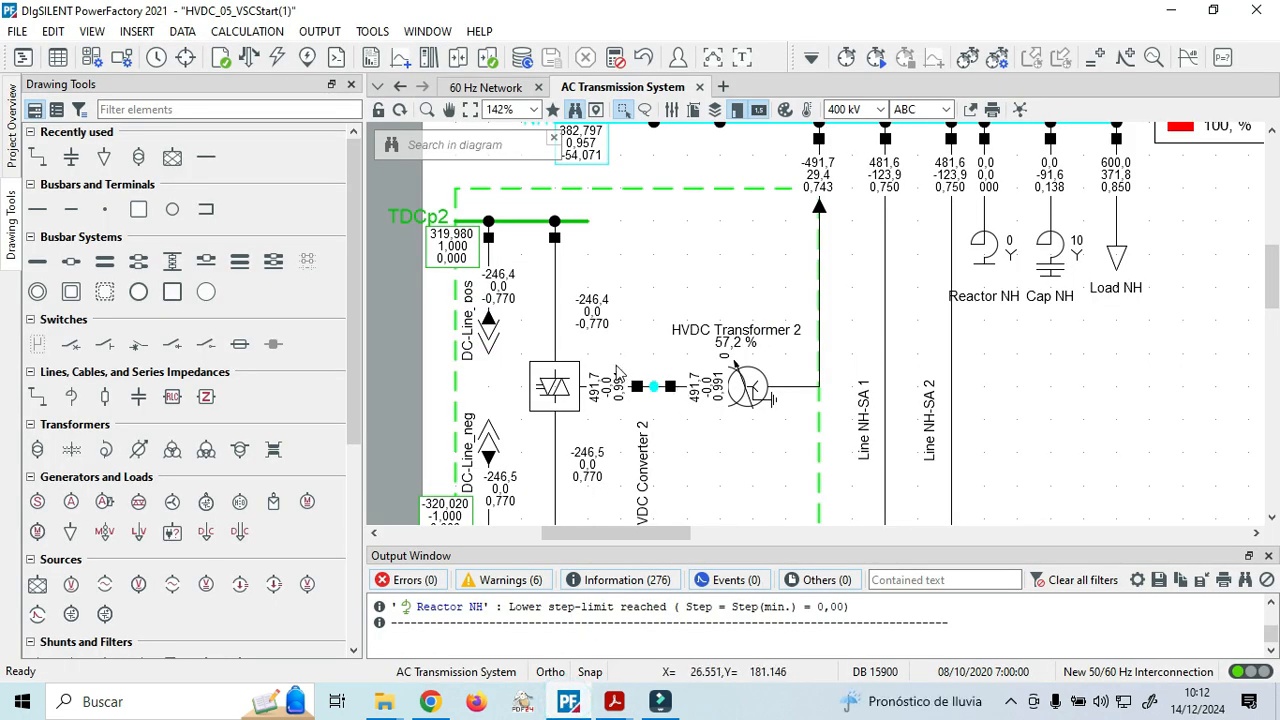
scroll(652, 300, "up", 2)
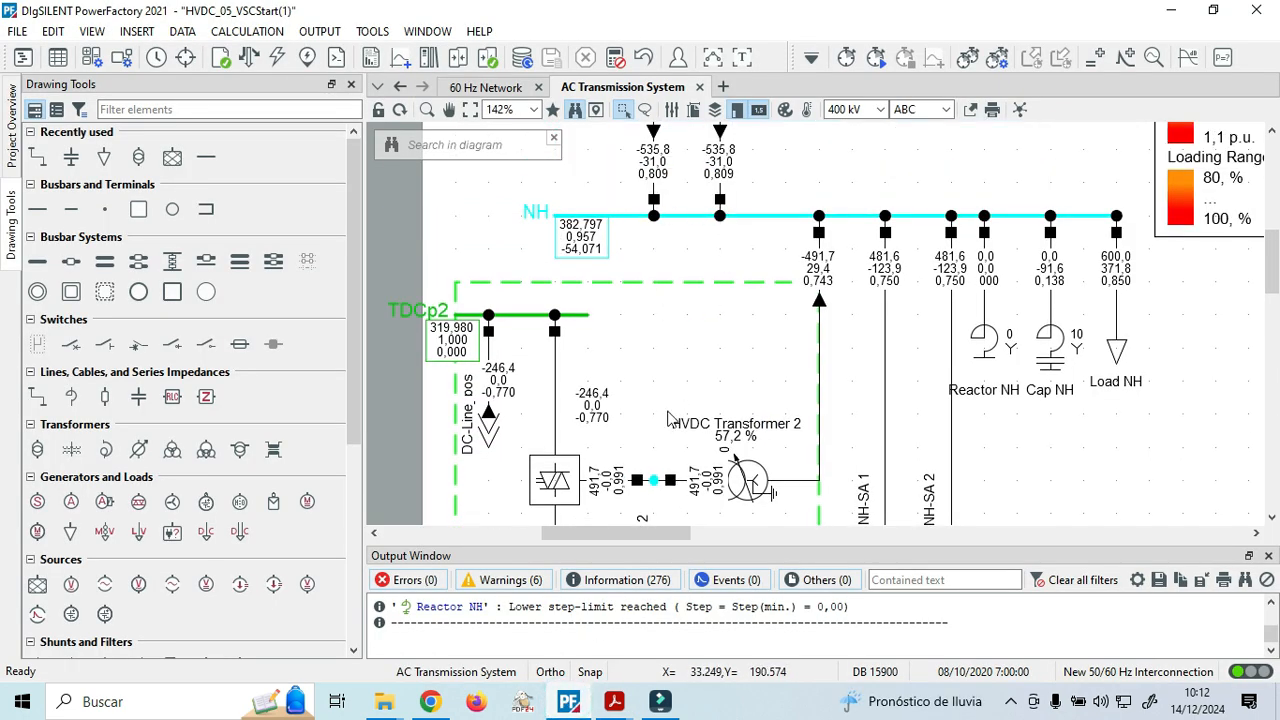
left_click(490, 87)
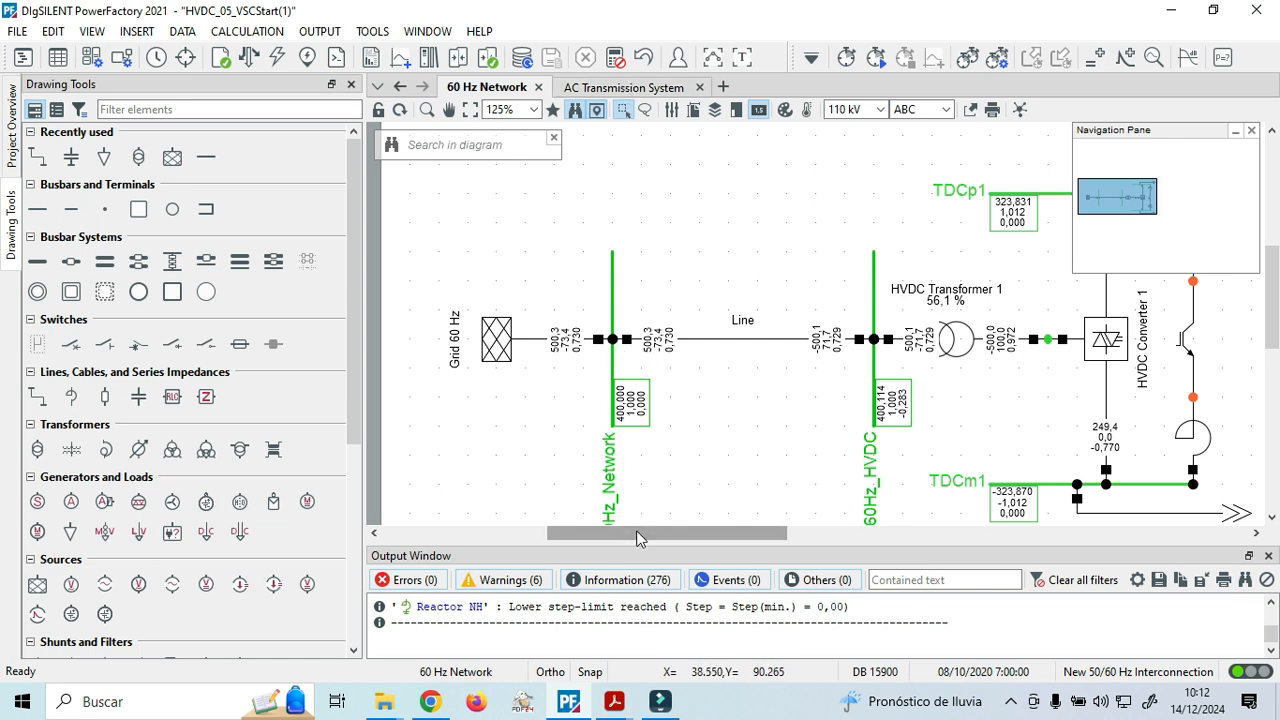
left_click_drag(636, 532, 792, 537)
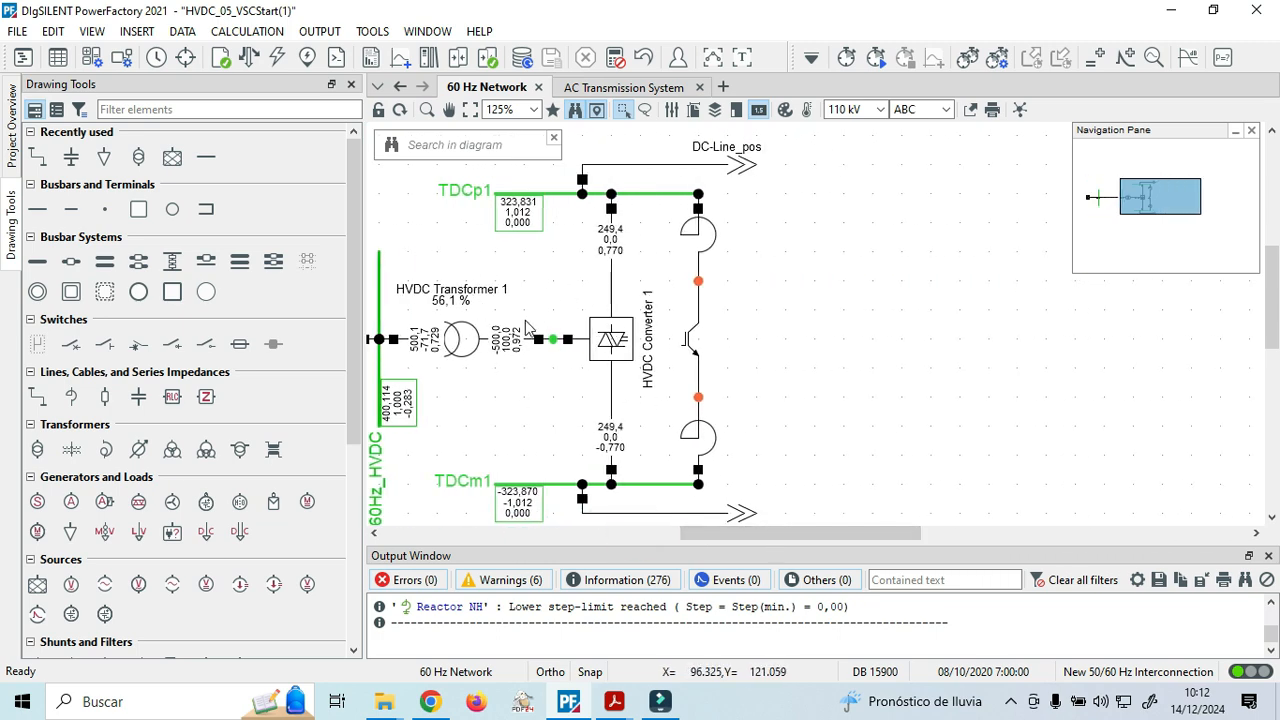
mouse_move(512, 341)
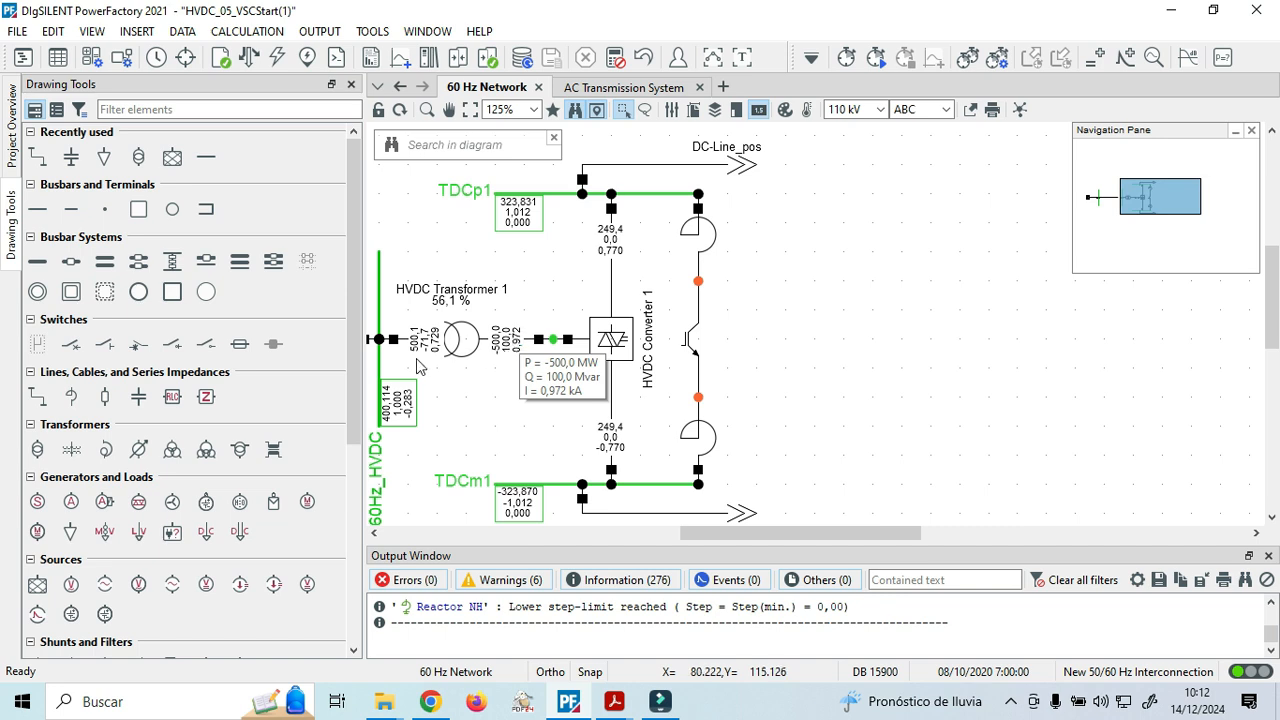
double_click(610, 338)
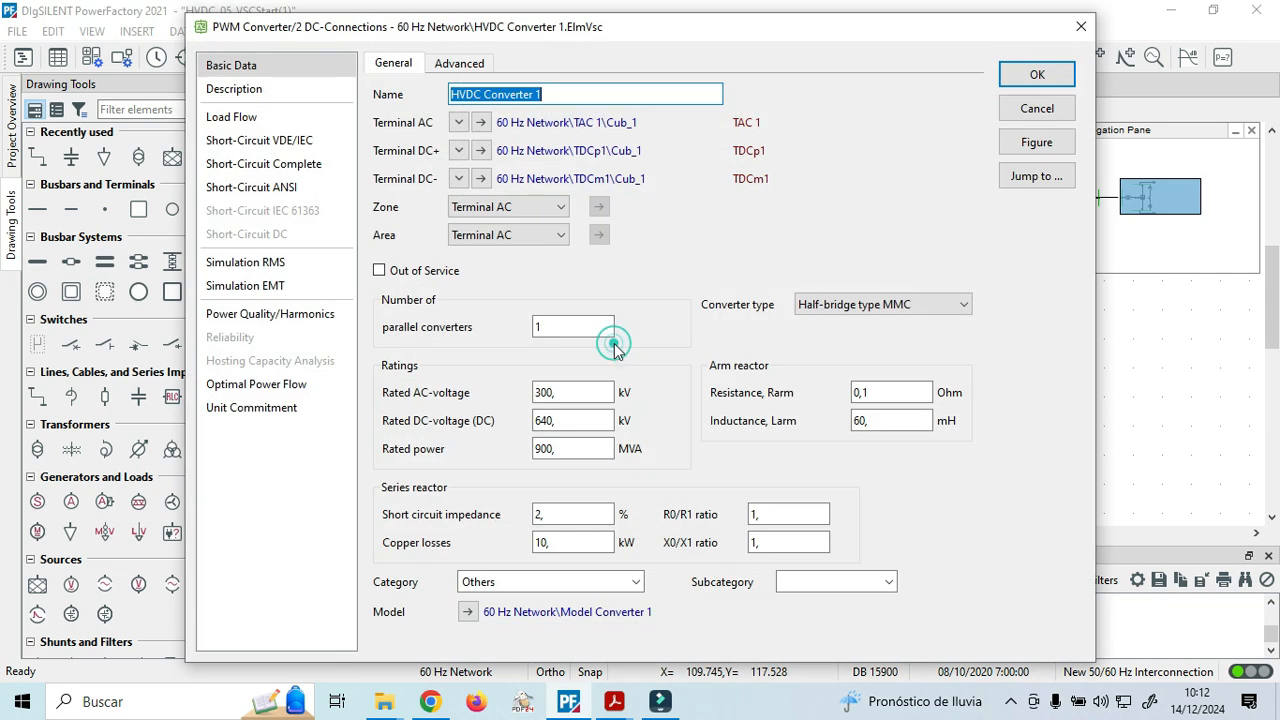
left_click(222, 119)
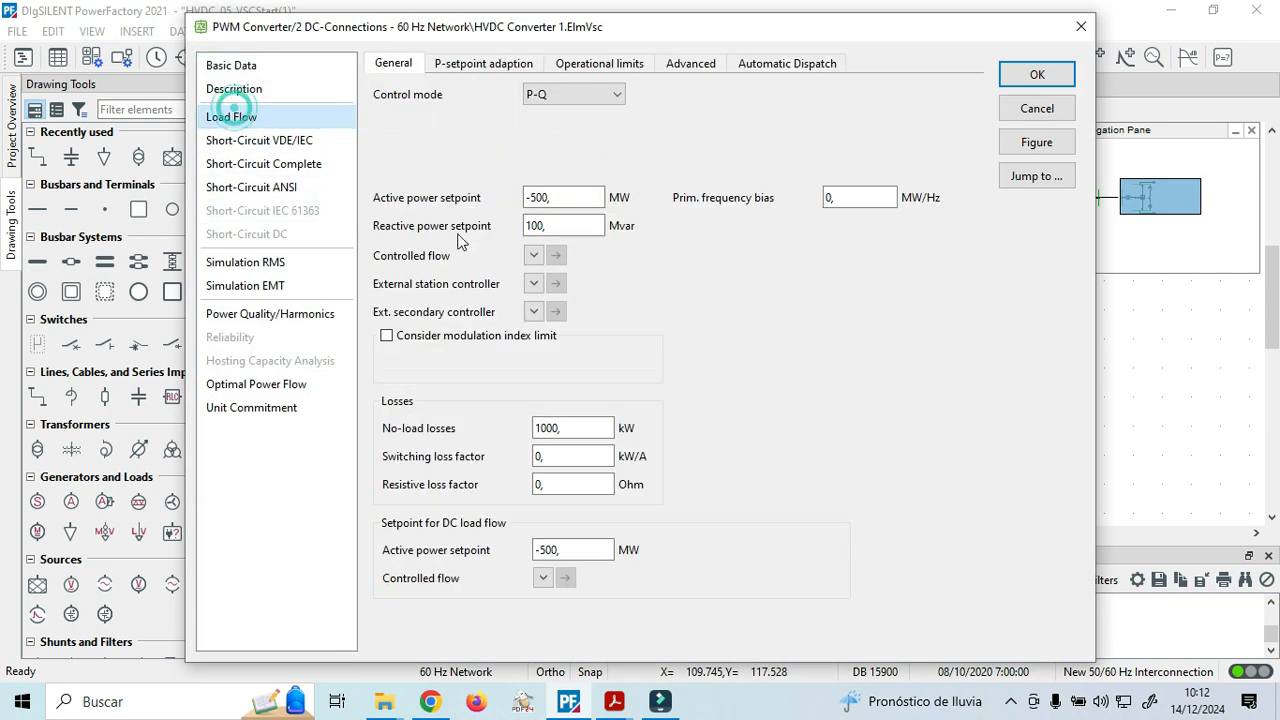
left_click(1082, 28)
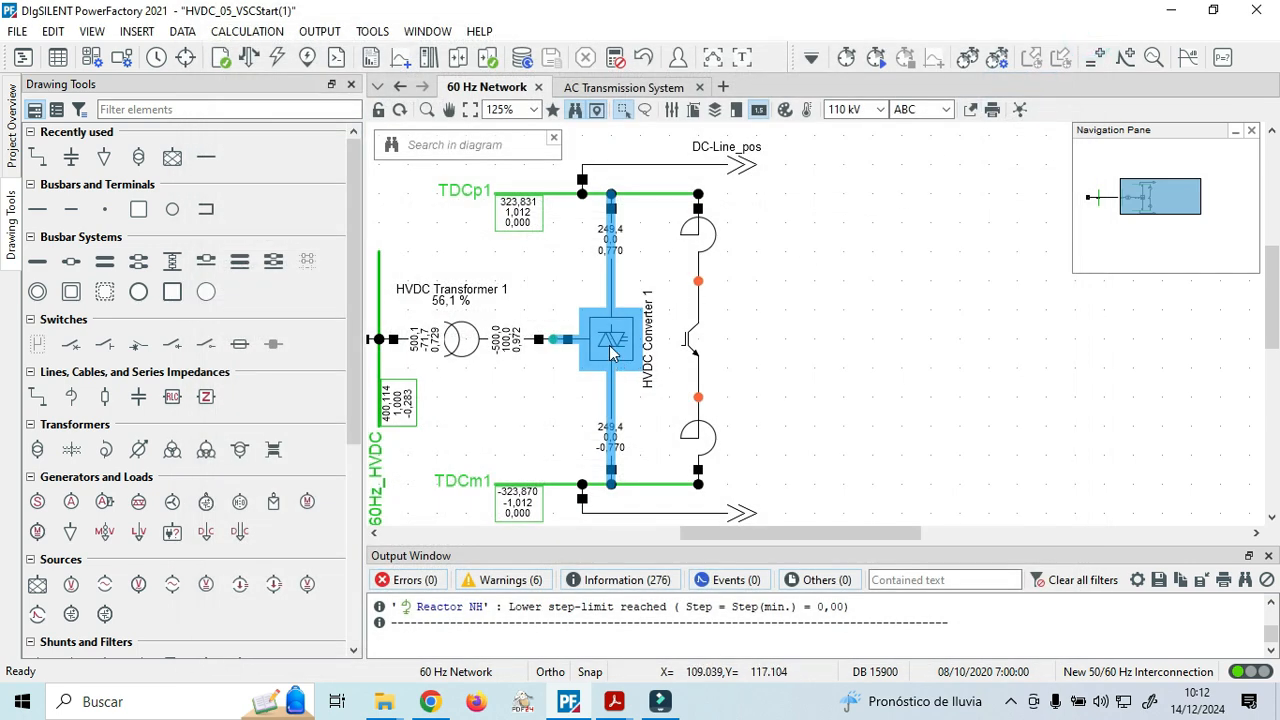
Review HVDC Converter 2's load flow settings in the AC Transmission System and look over the power flows at the NH busbar.
left_click(619, 89)
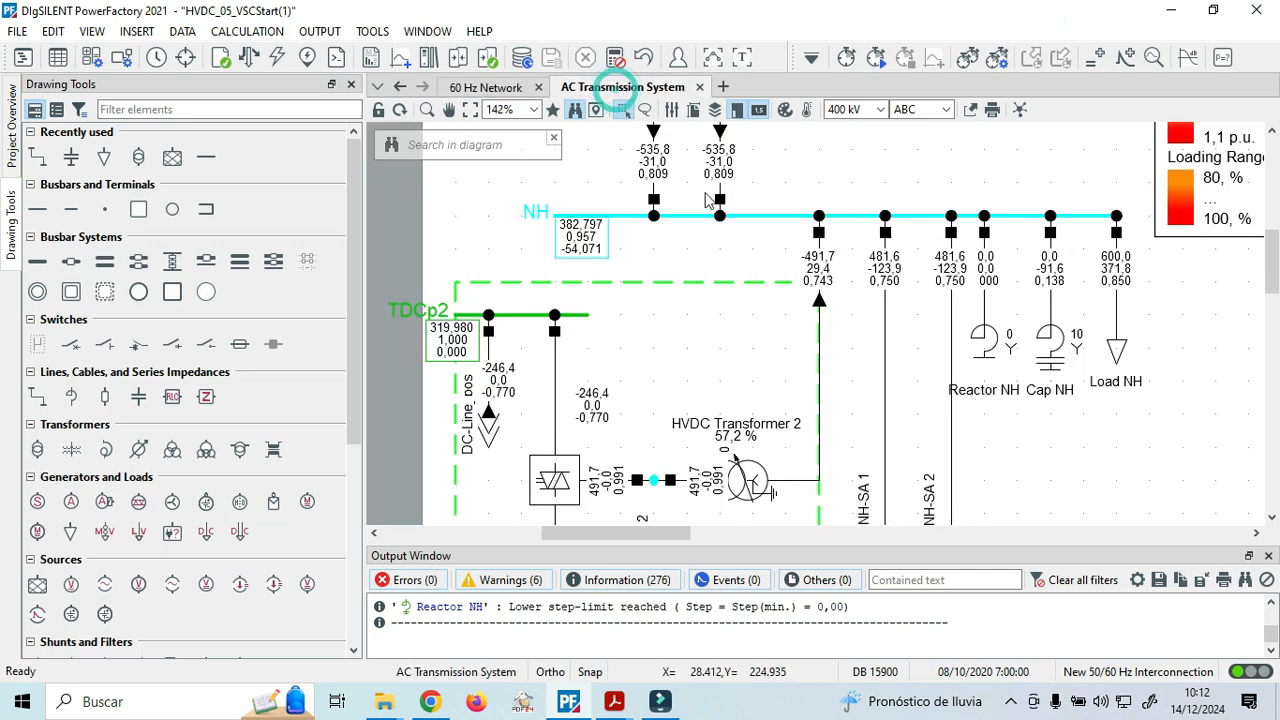
scroll(614, 443, "down", 1)
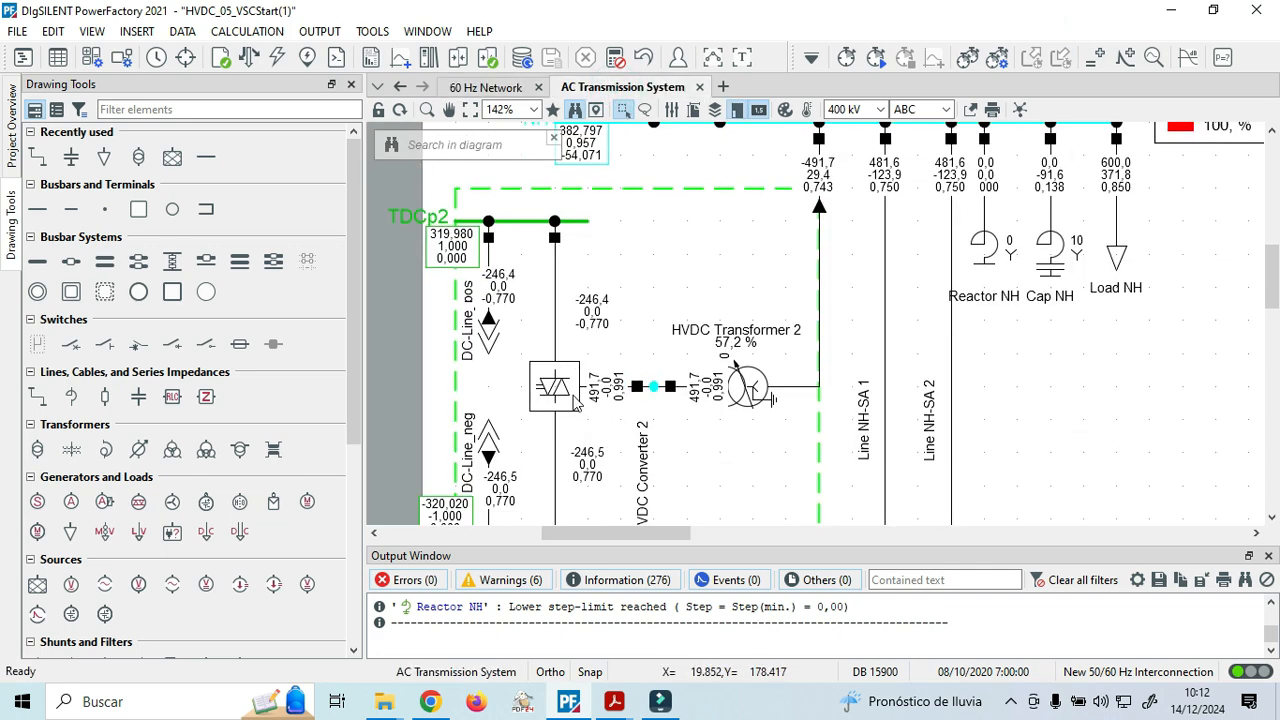
left_click(574, 401)
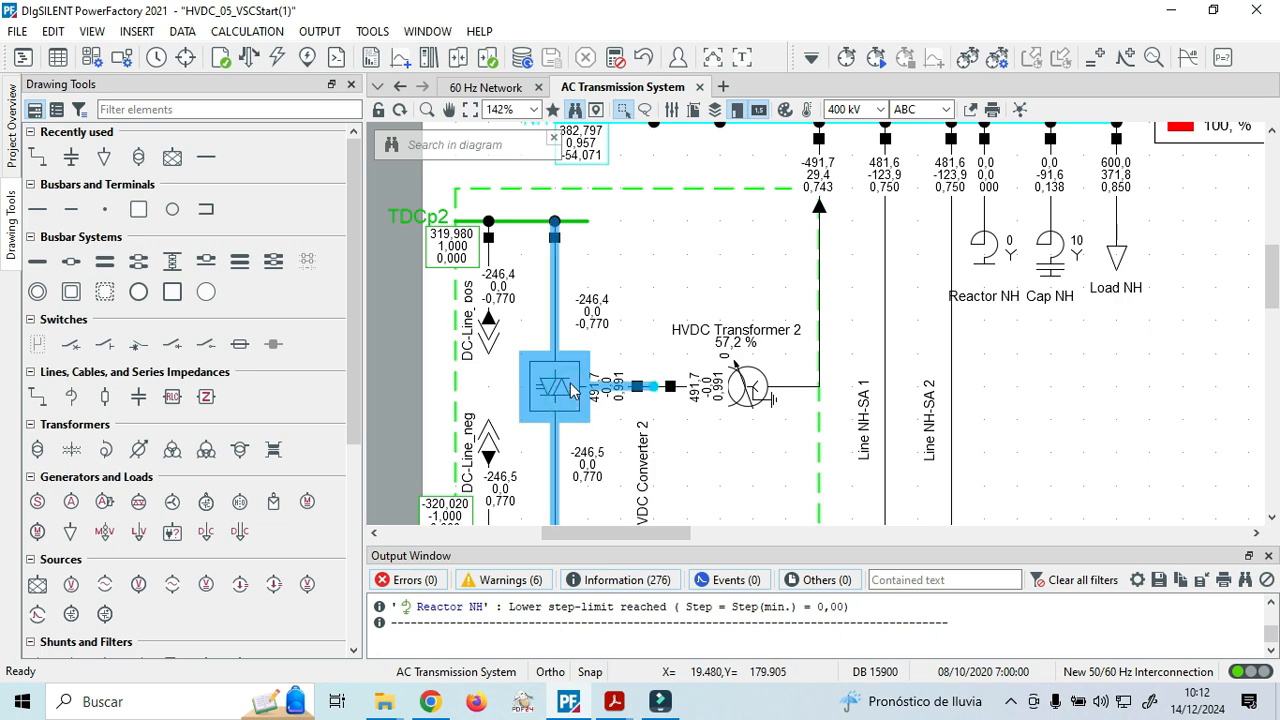
left_click(622, 426)
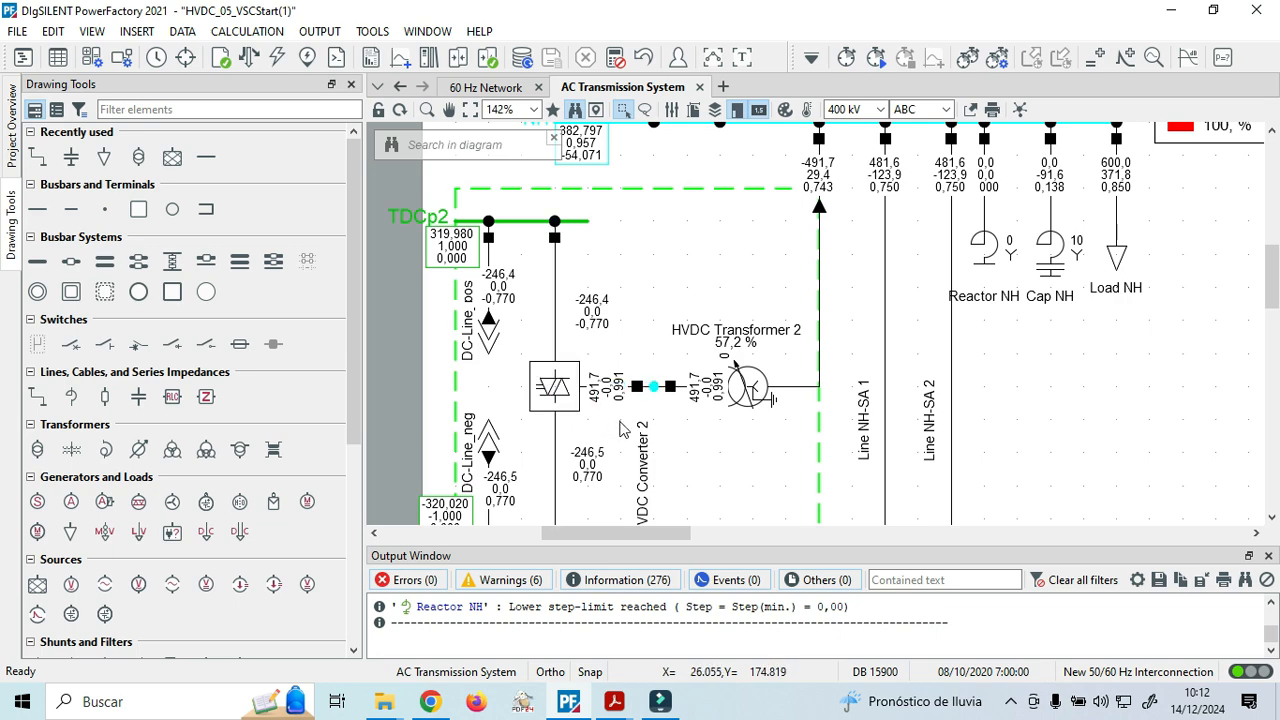
double_click(552, 388)
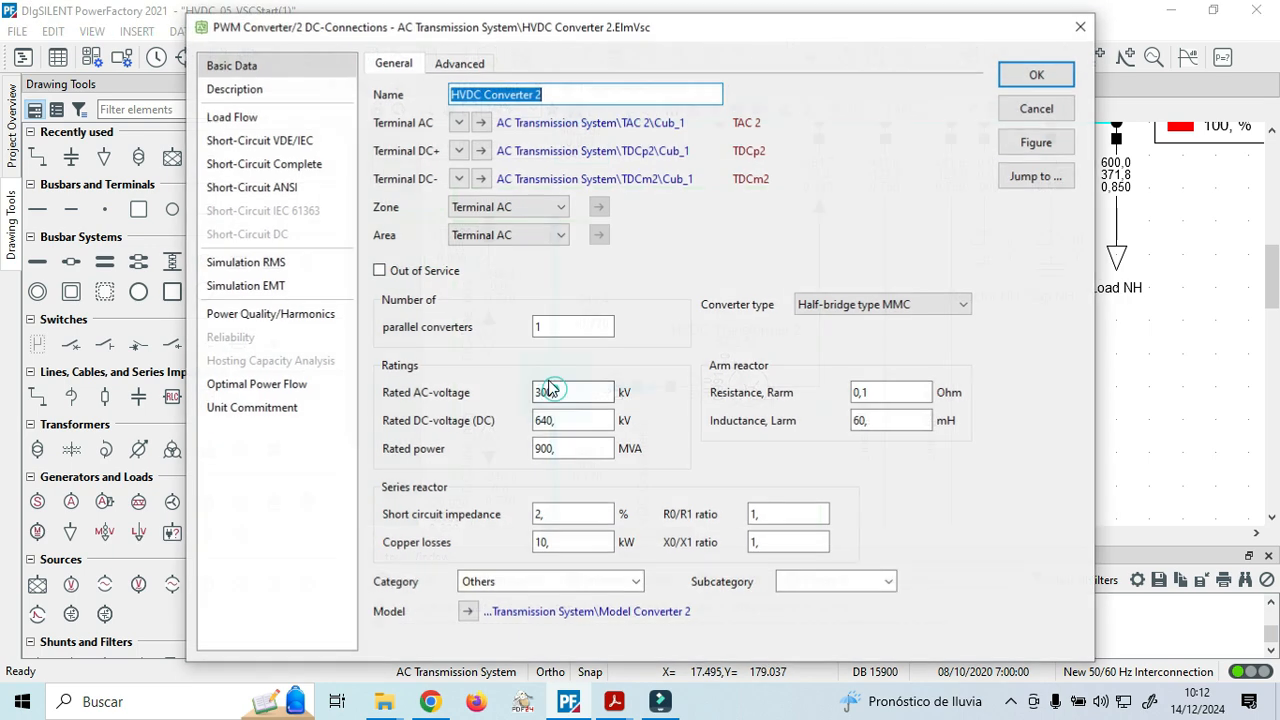
left_click(232, 117)
left_click(1081, 26)
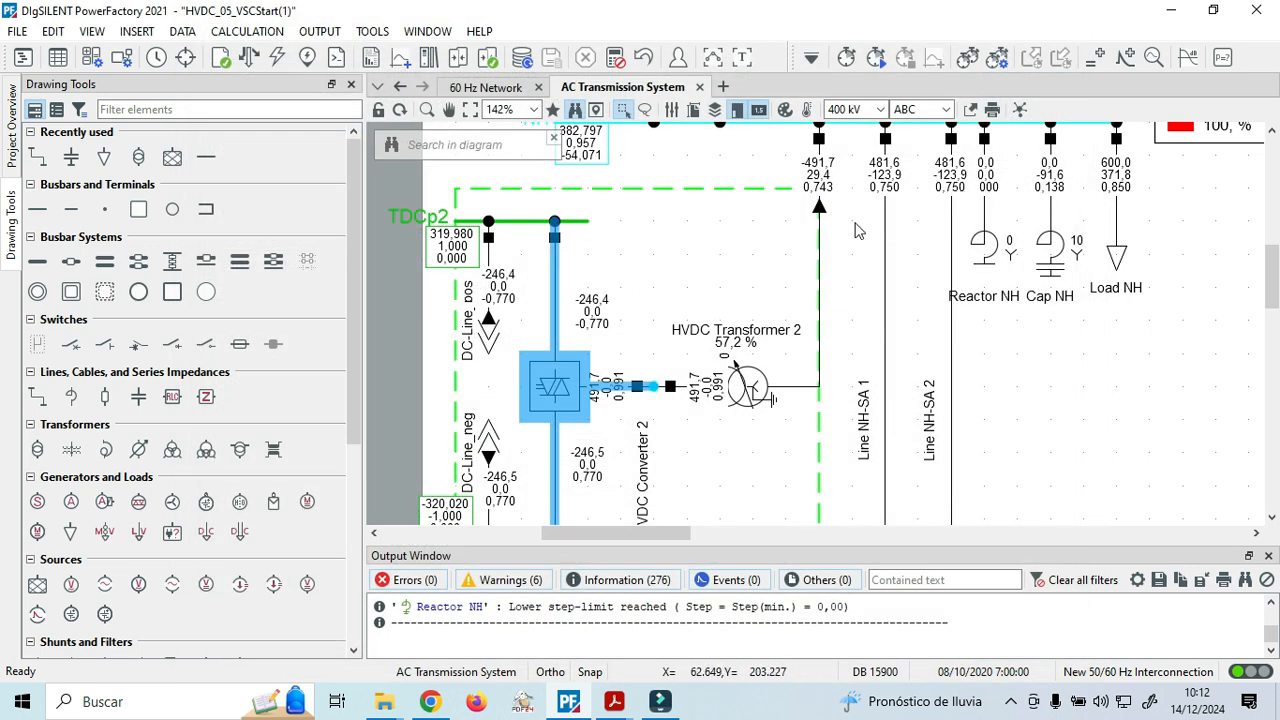
scroll(855, 232, "up", 3)
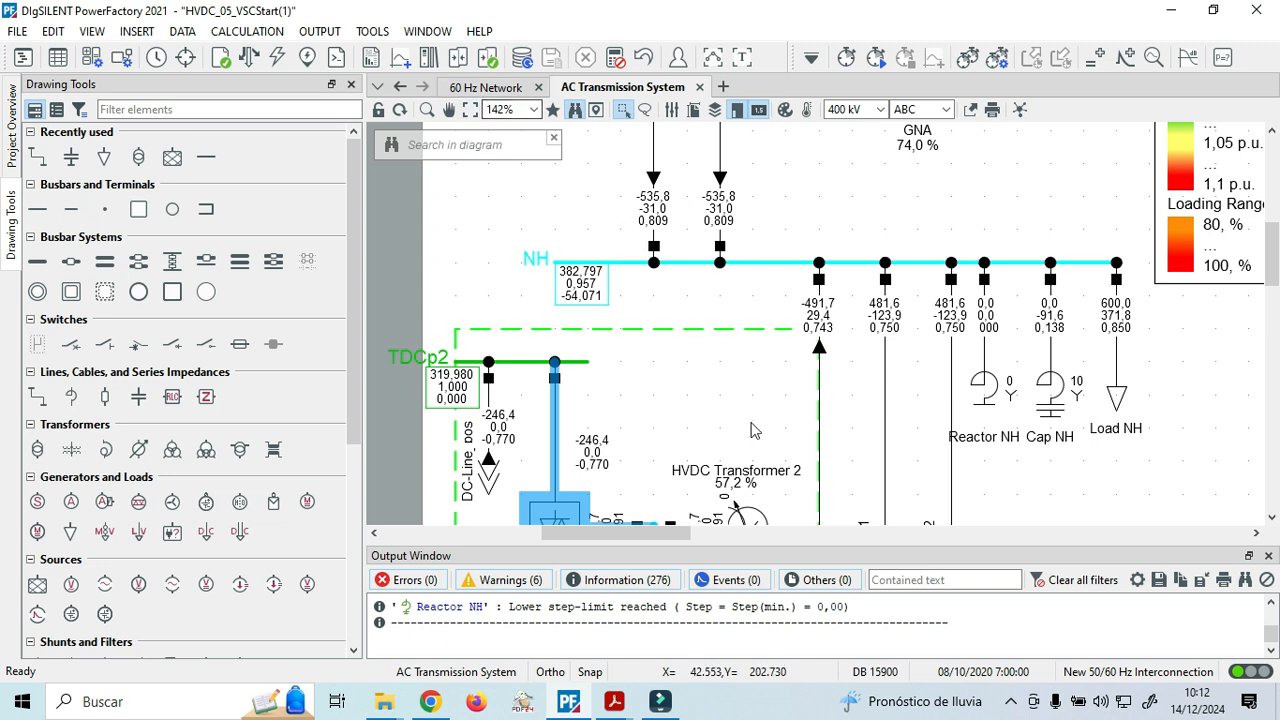
Examine the NH busbar infeed and the power and loading results at HVDC Transformer 2 and HVDC Converter 2 in the AC Transmission System.
scroll(616, 384, "down", 2)
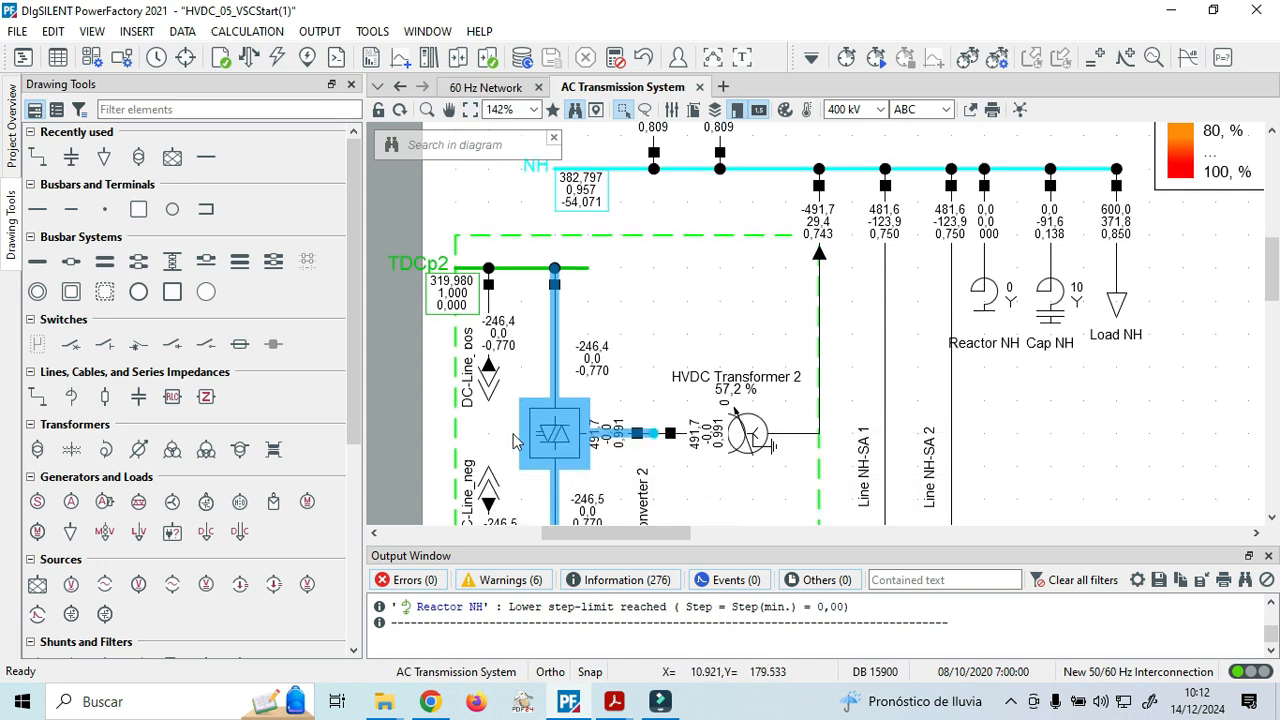
mouse_move(820, 220)
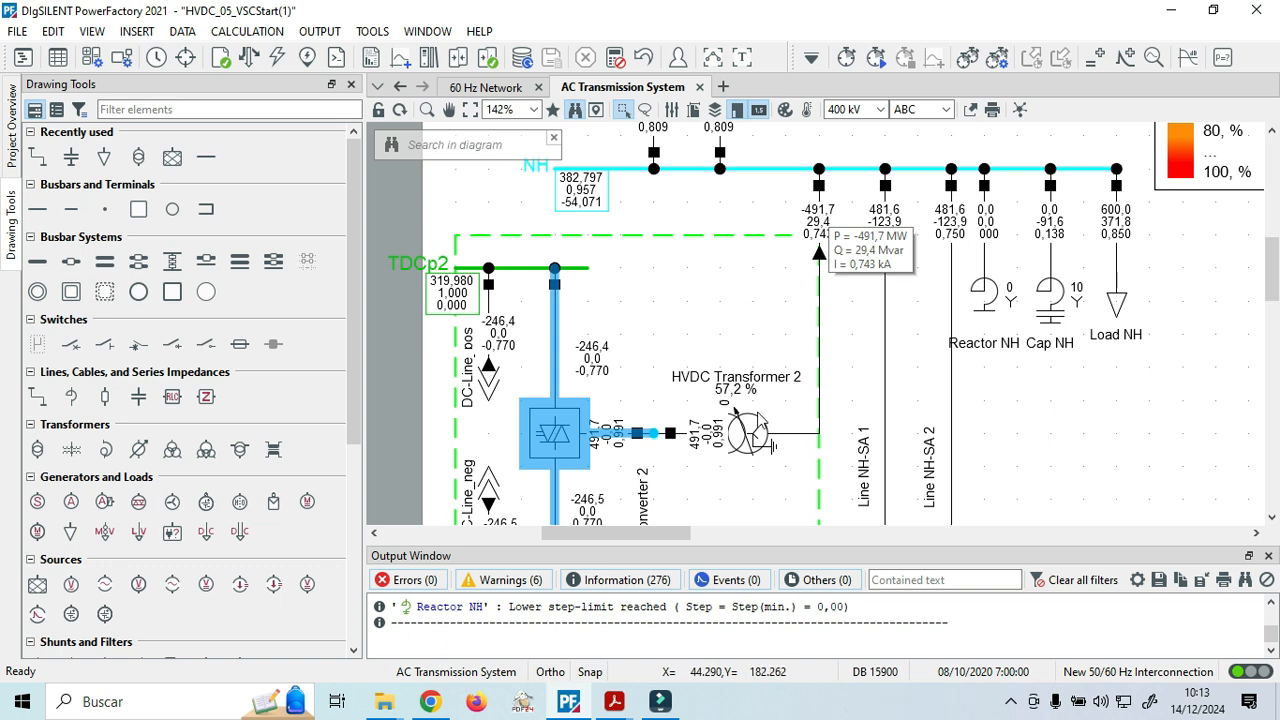
mouse_move(702, 440)
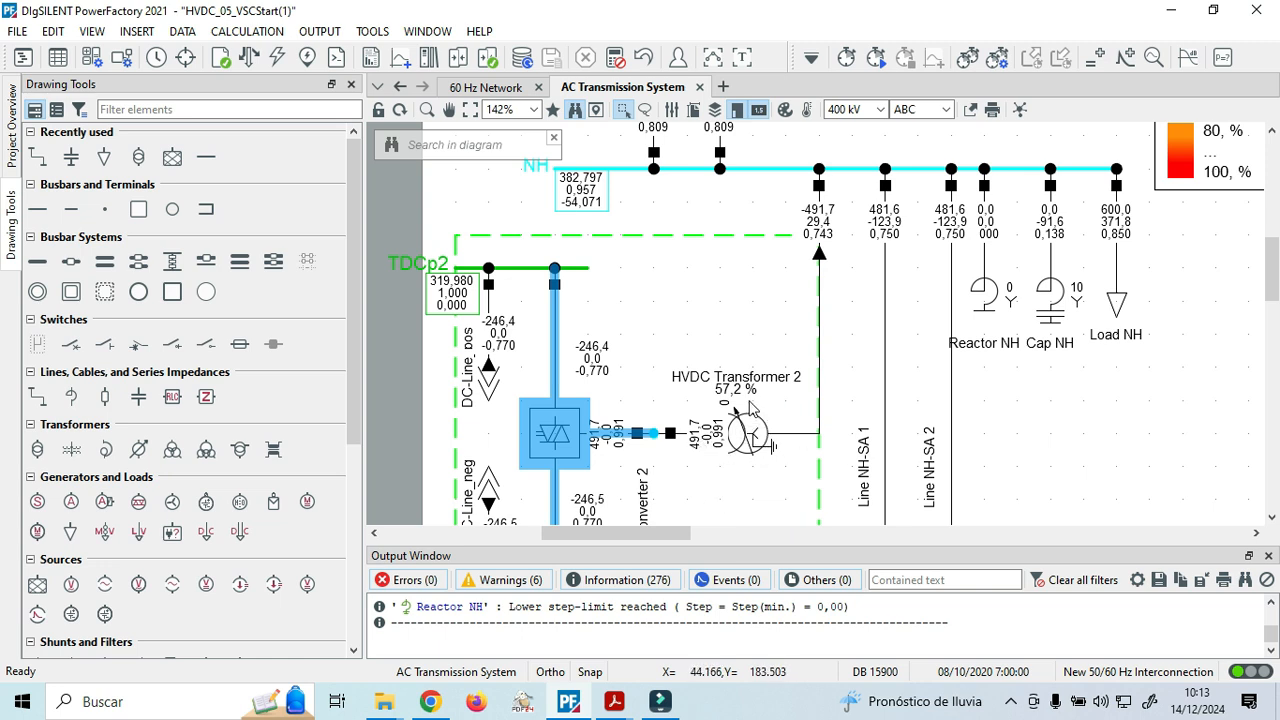
mouse_move(743, 397)
mouse_move(594, 447)
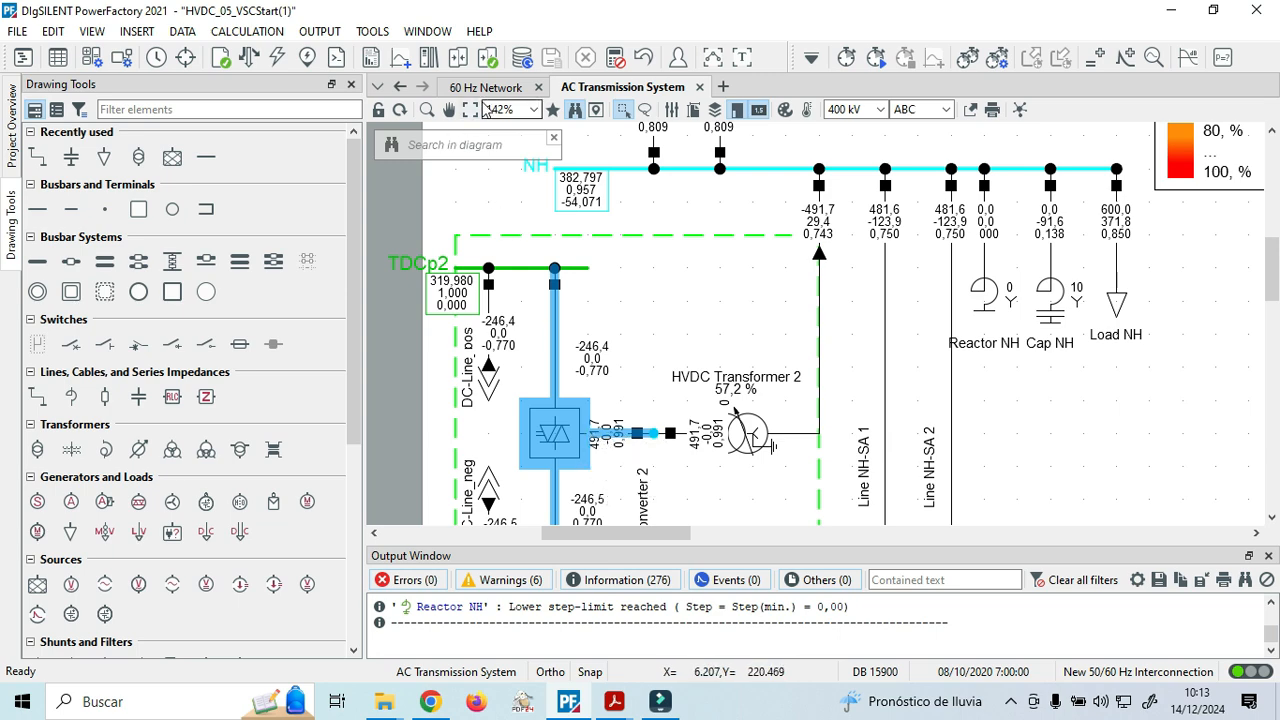
Examine the active and reactive power flows from Grid 60 Hz along the line to HVDC Transformer 1 in the 60 Hz Network.
left_click(486, 88)
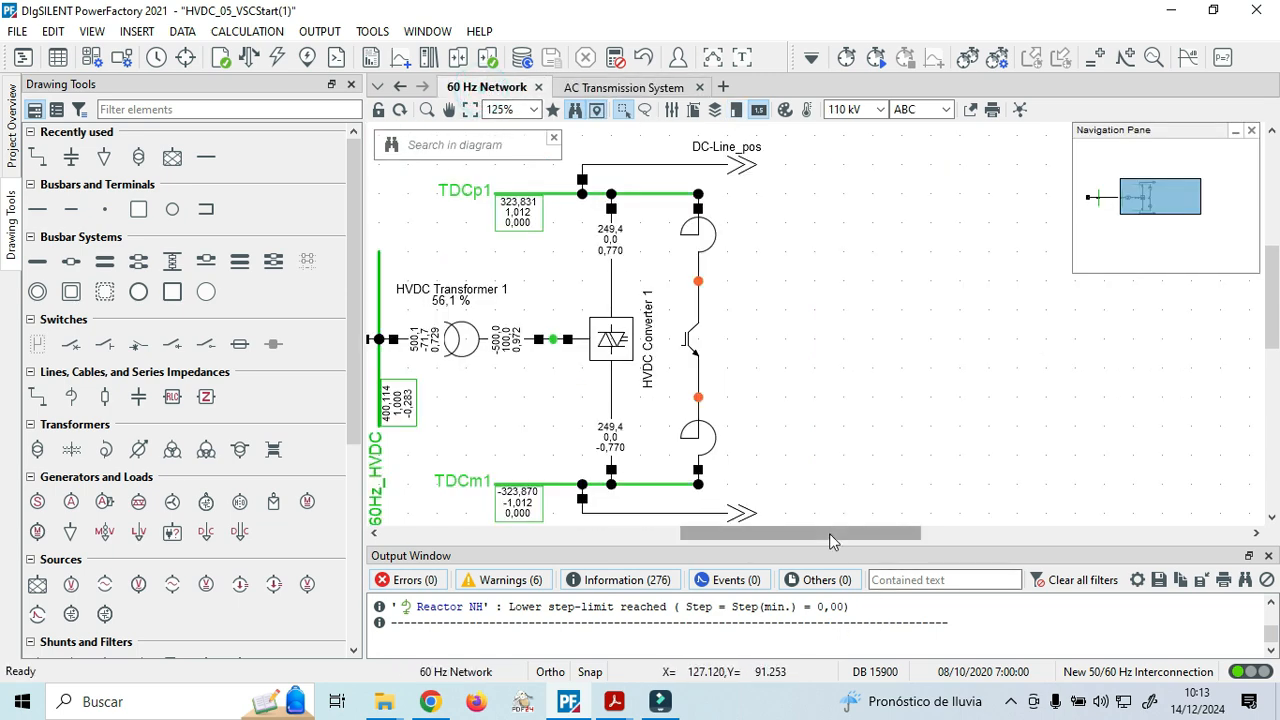
left_click_drag(829, 533, 700, 543)
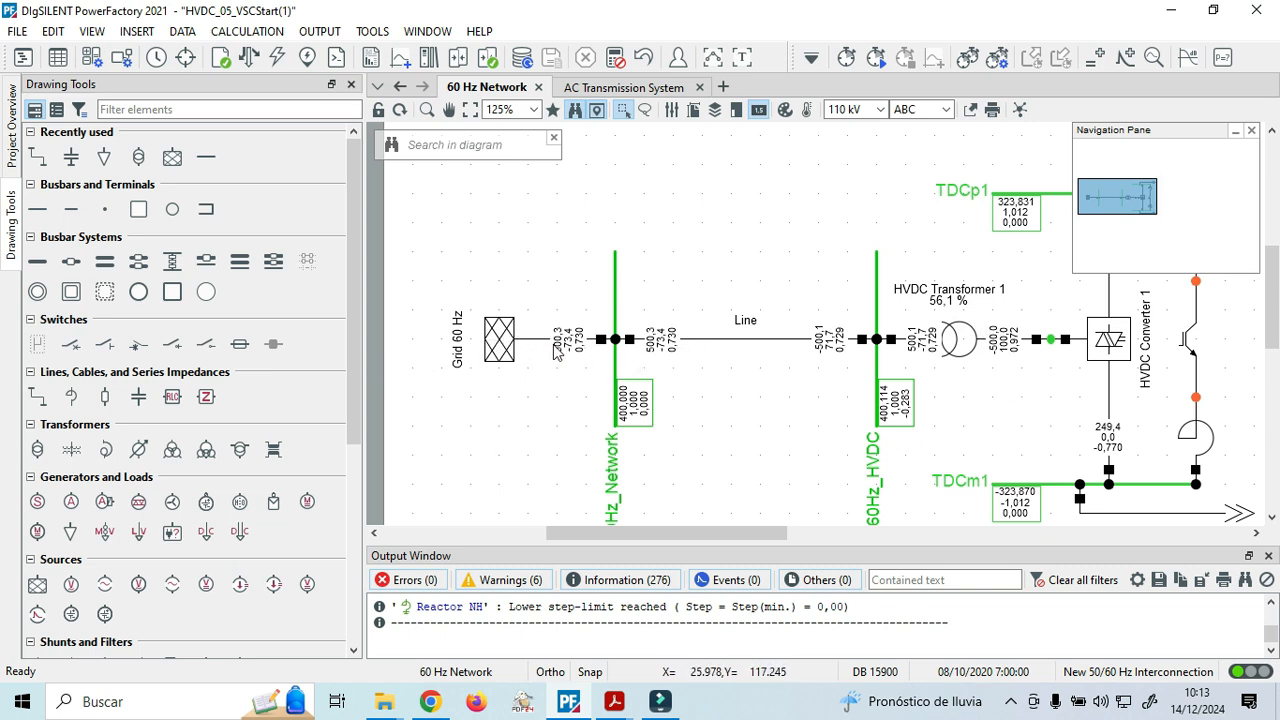
mouse_move(563, 349)
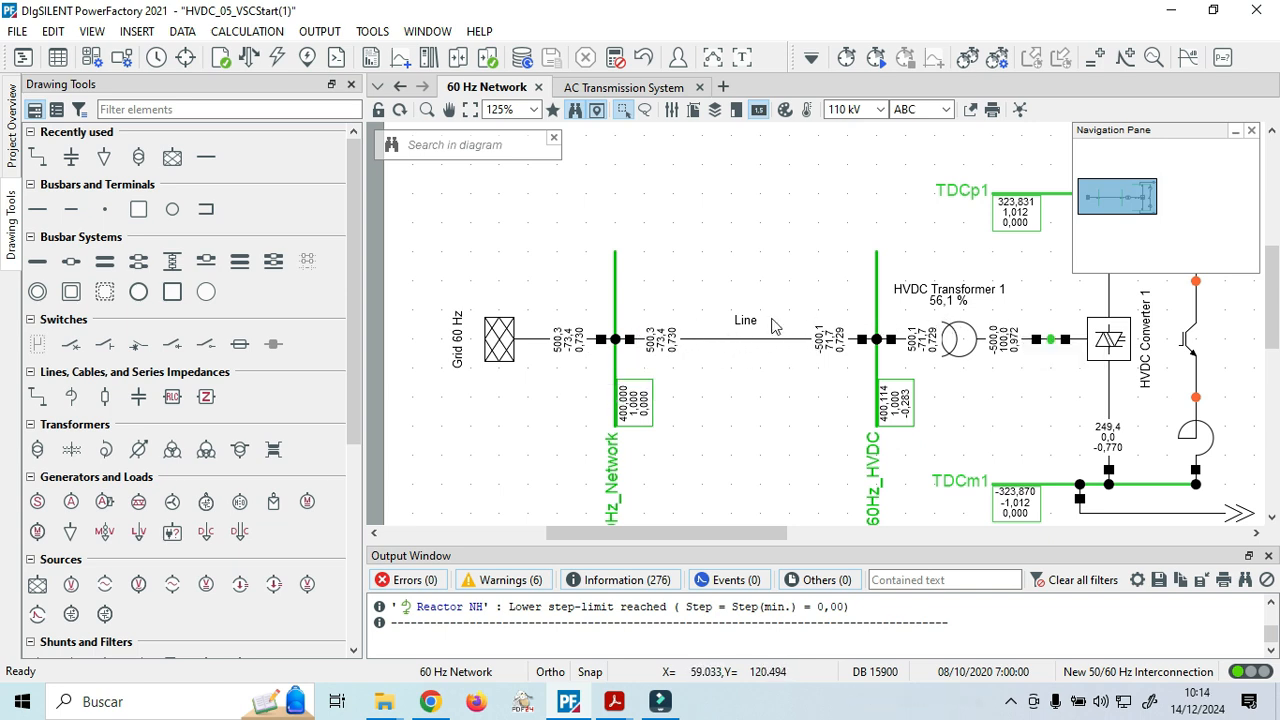
mouse_move(908, 321)
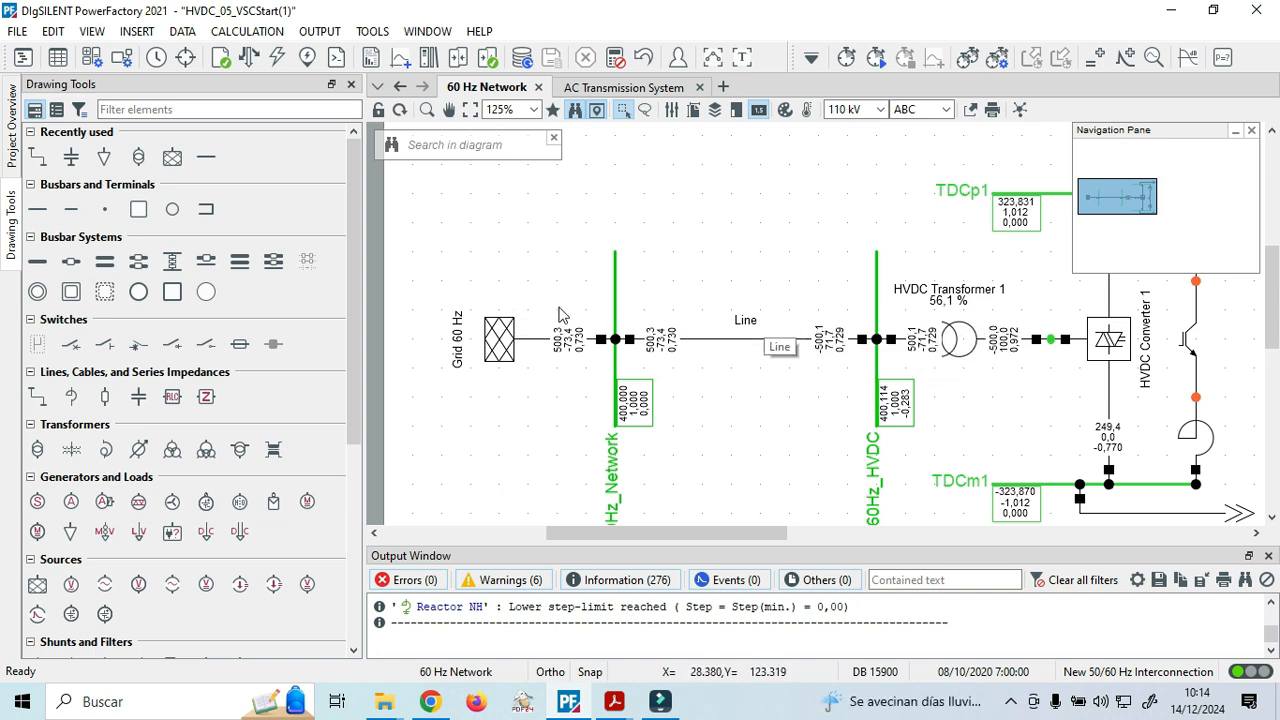
mouse_move(562, 318)
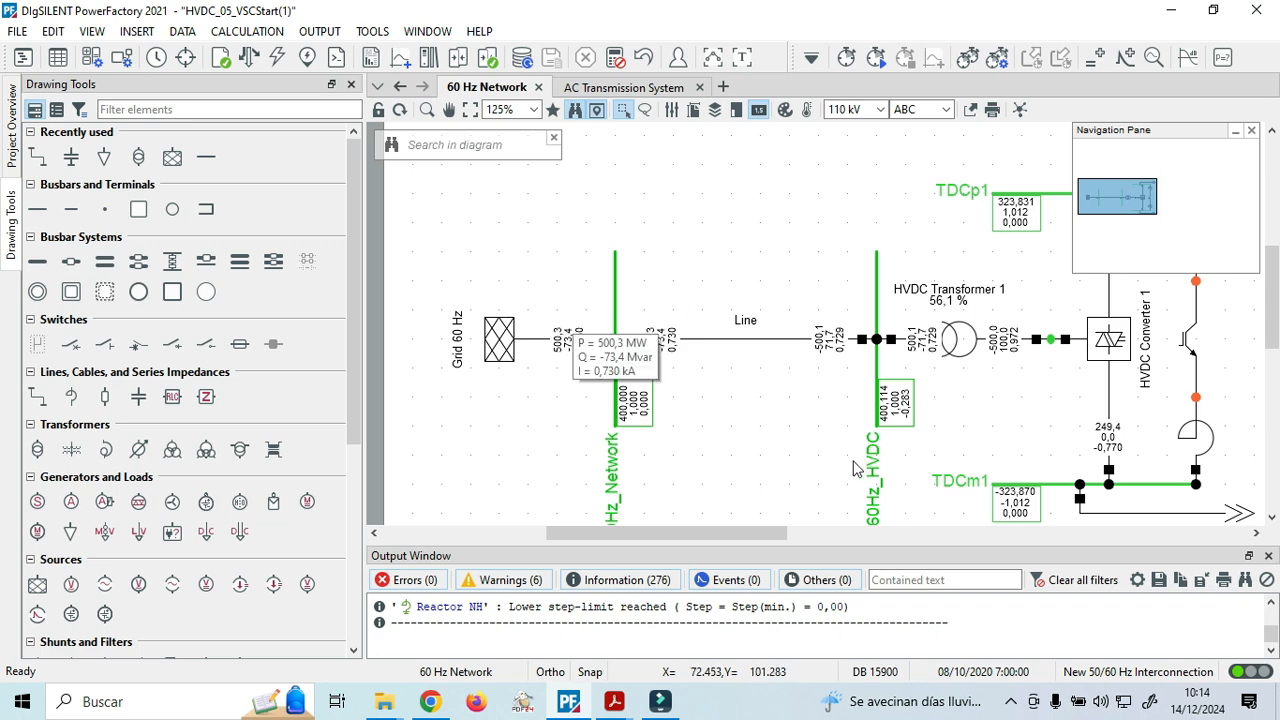
Set HVDC Converter 1's active power setpoint for load flow to -20 MW.
left_click_drag(753, 531, 810, 533)
double_click(918, 345)
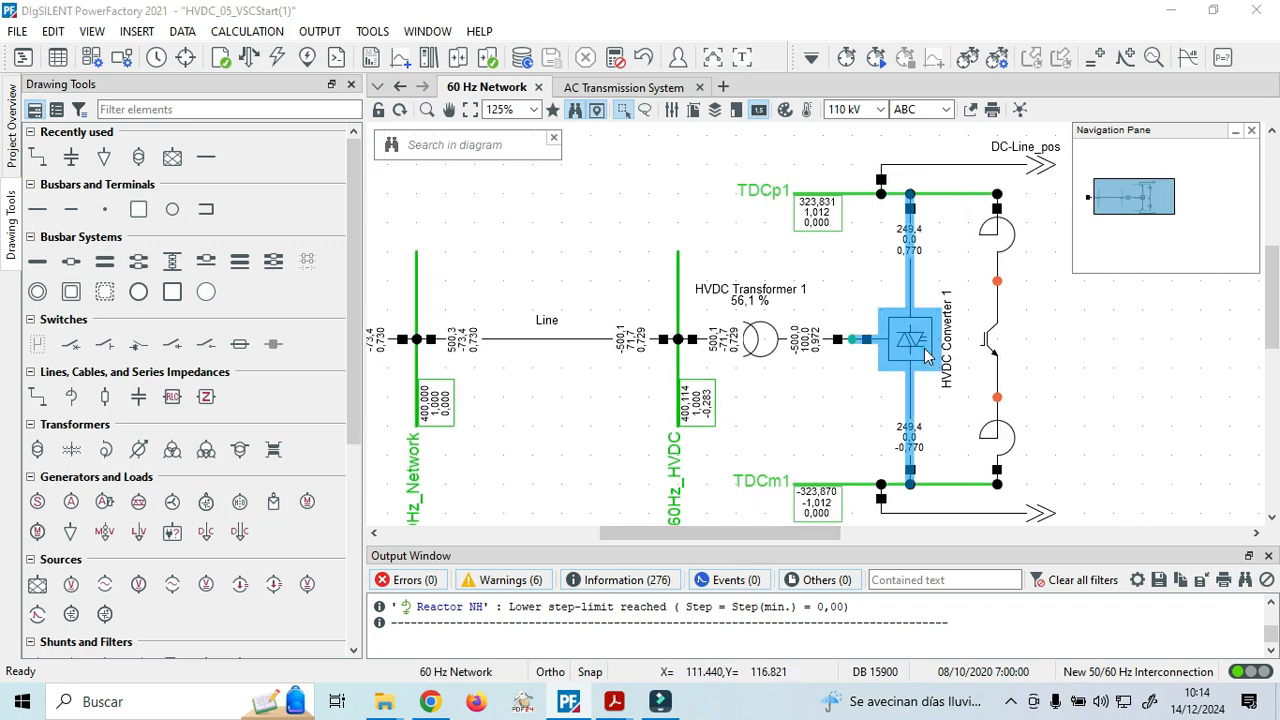
left_click(458, 63)
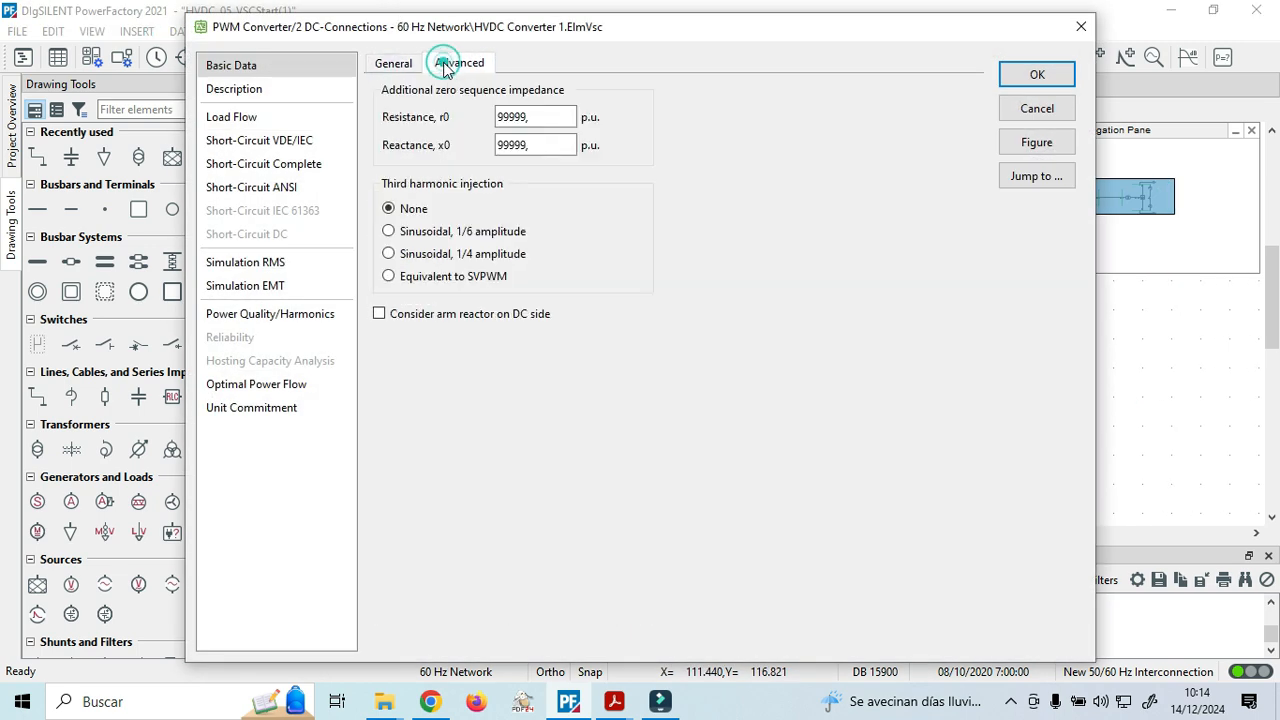
left_click(393, 63)
left_click(262, 120)
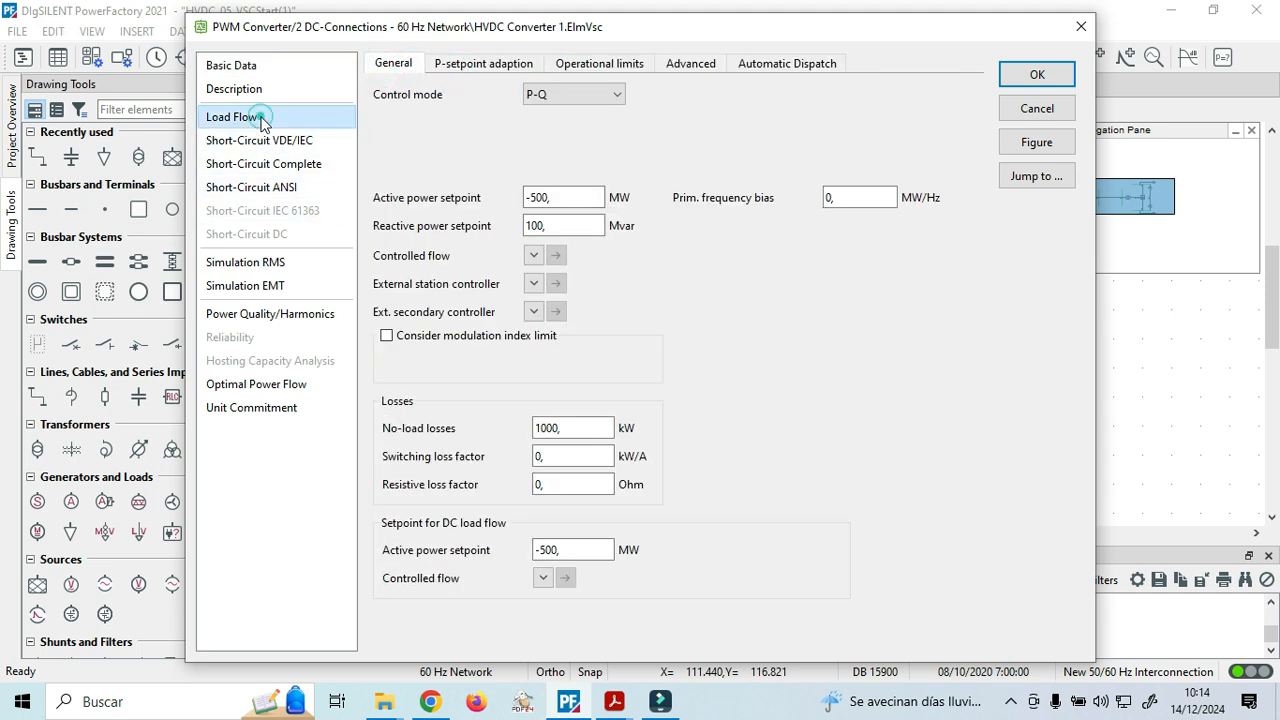
left_click(538, 198)
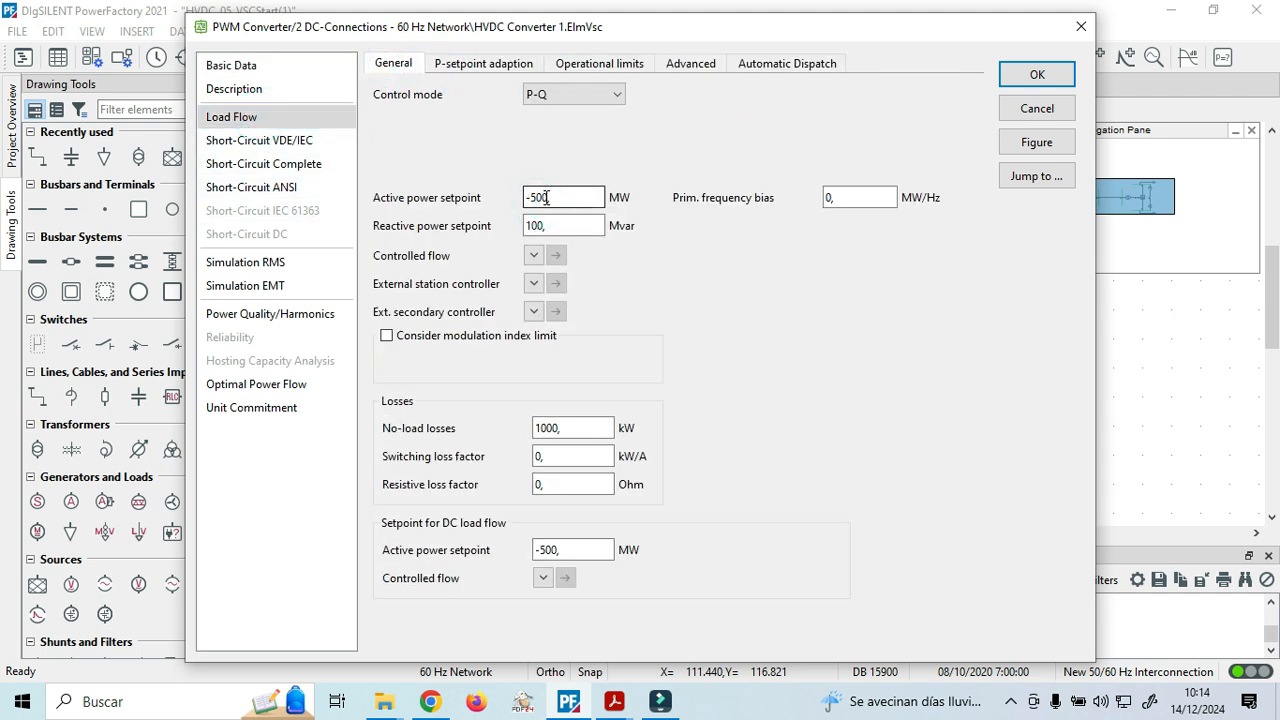
type("-20")
left_click(1058, 78)
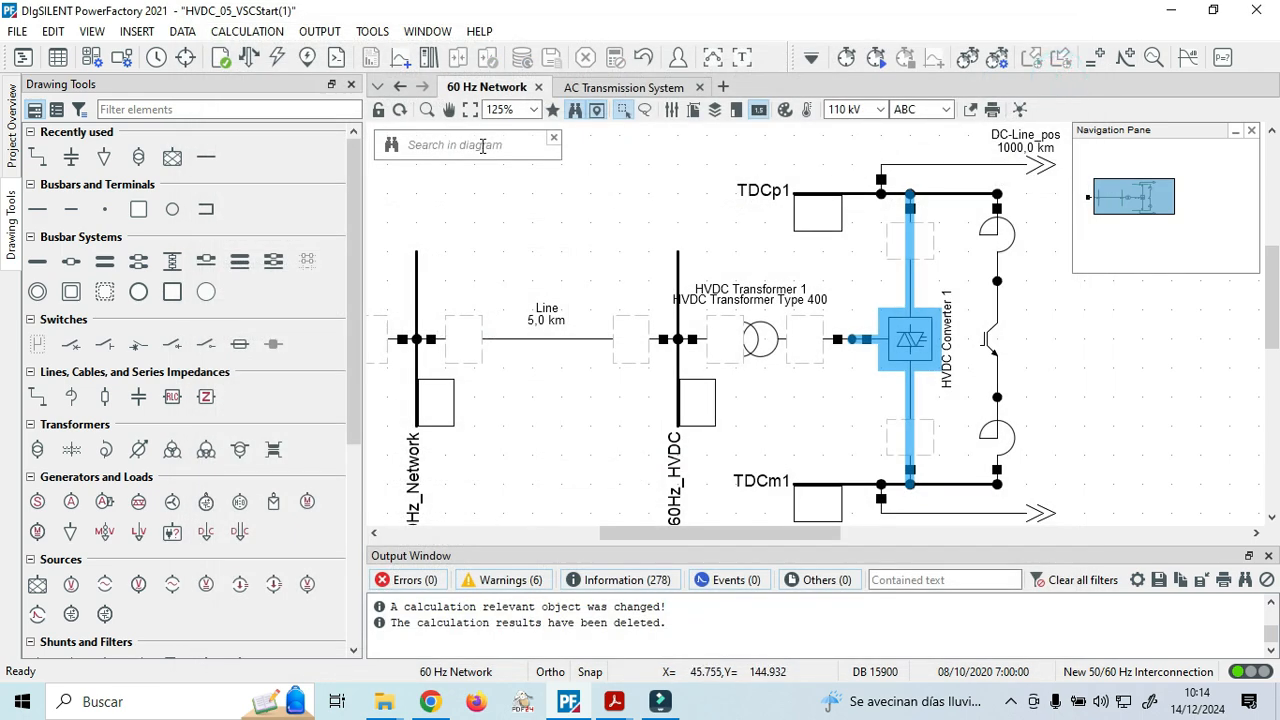
Set HVDC Converter 1's active power setpoint to -50 MW and run the balanced AC load flow calculation.
double_click(914, 350)
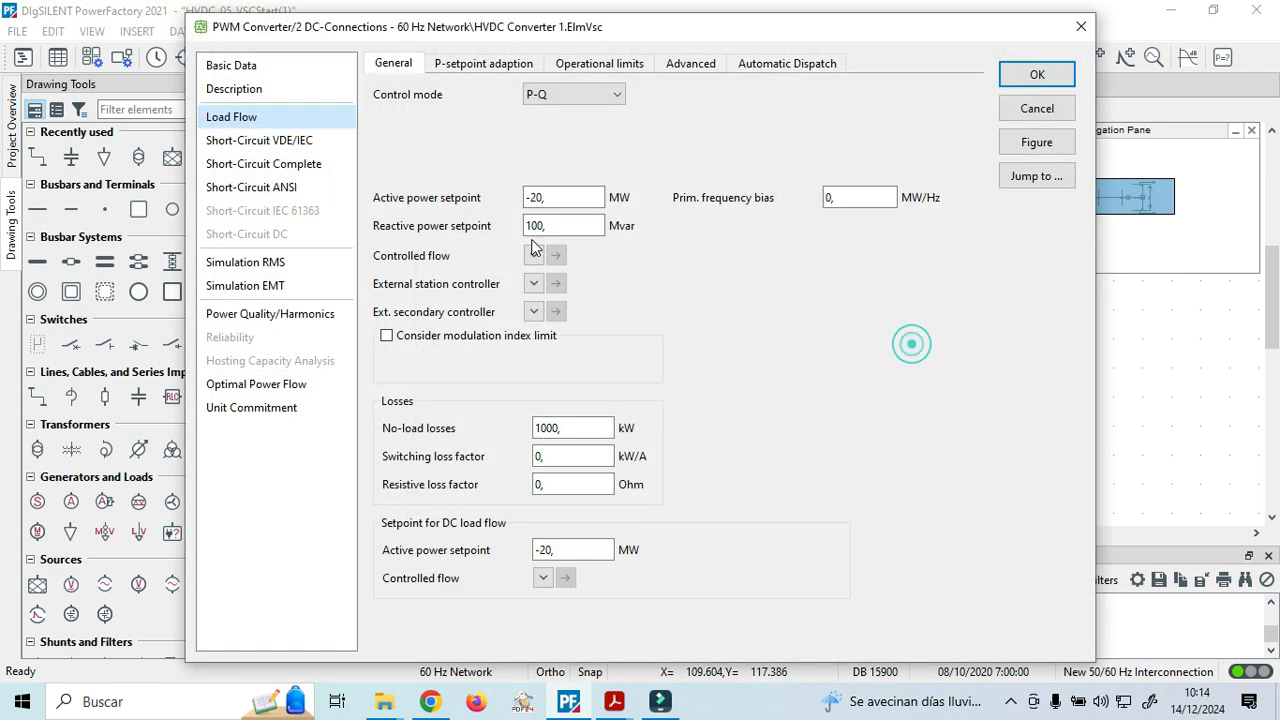
left_click(535, 196)
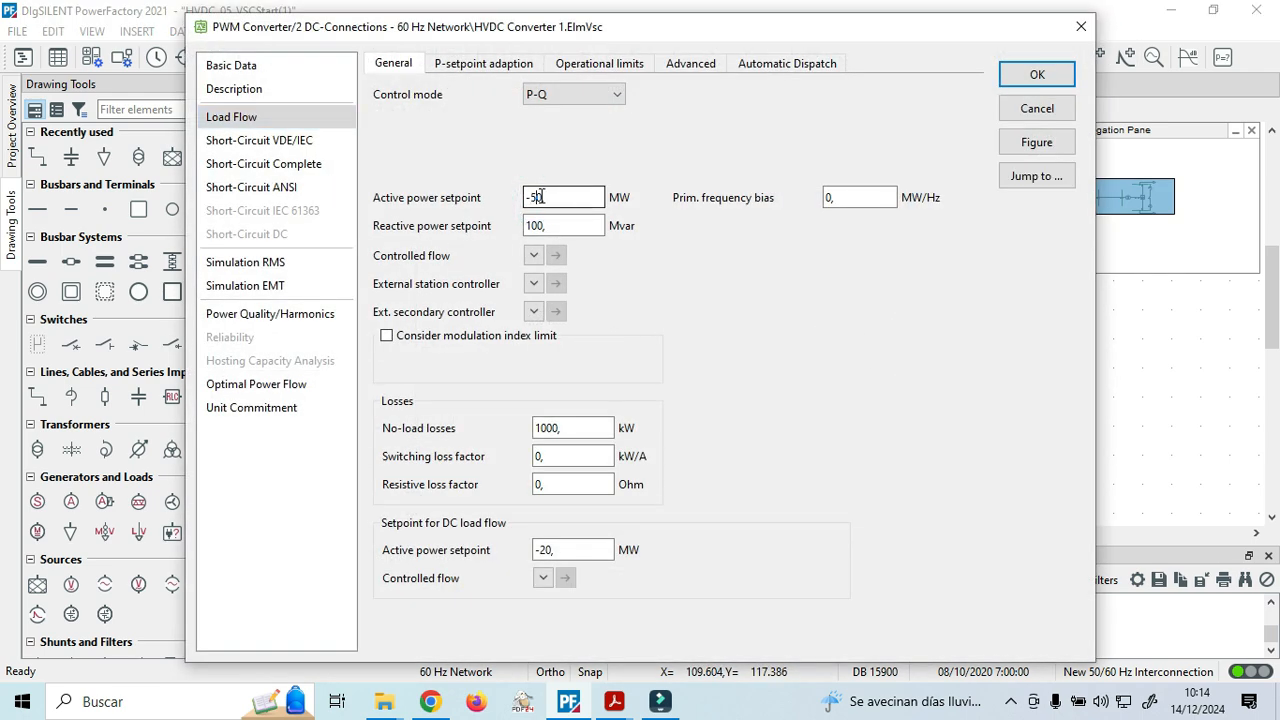
key("Return")
left_click(249, 58)
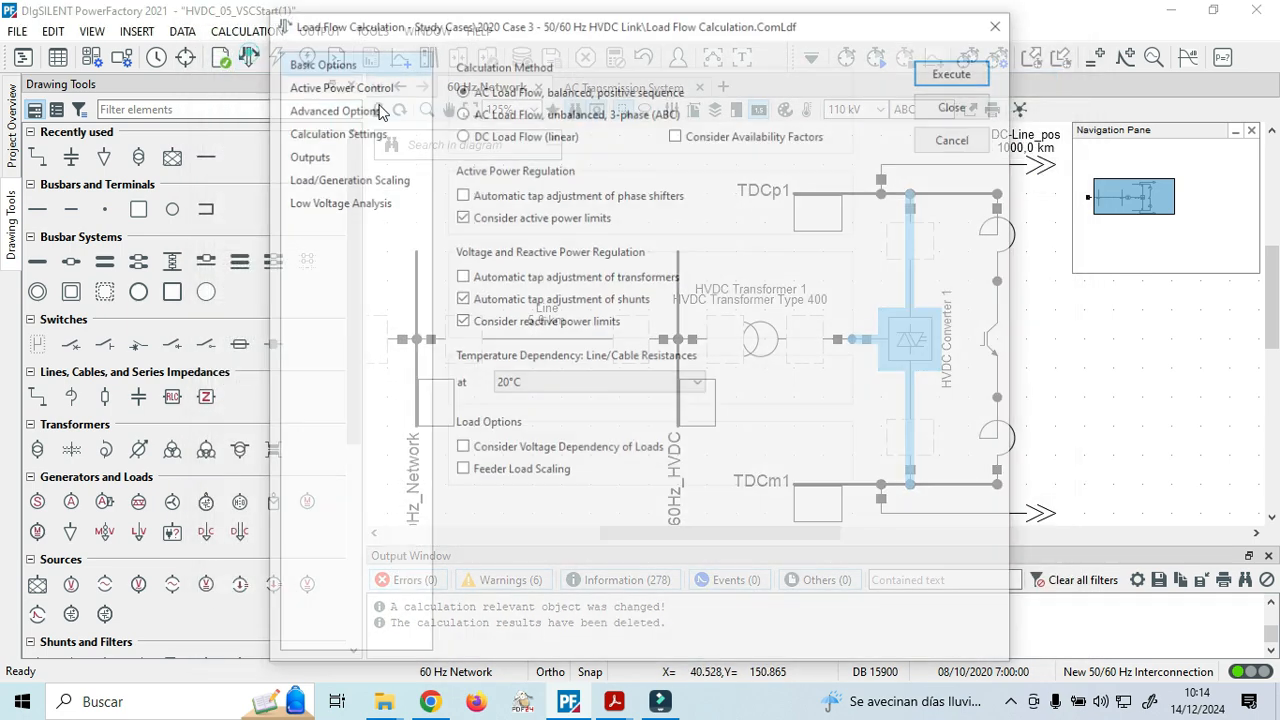
left_click(965, 75)
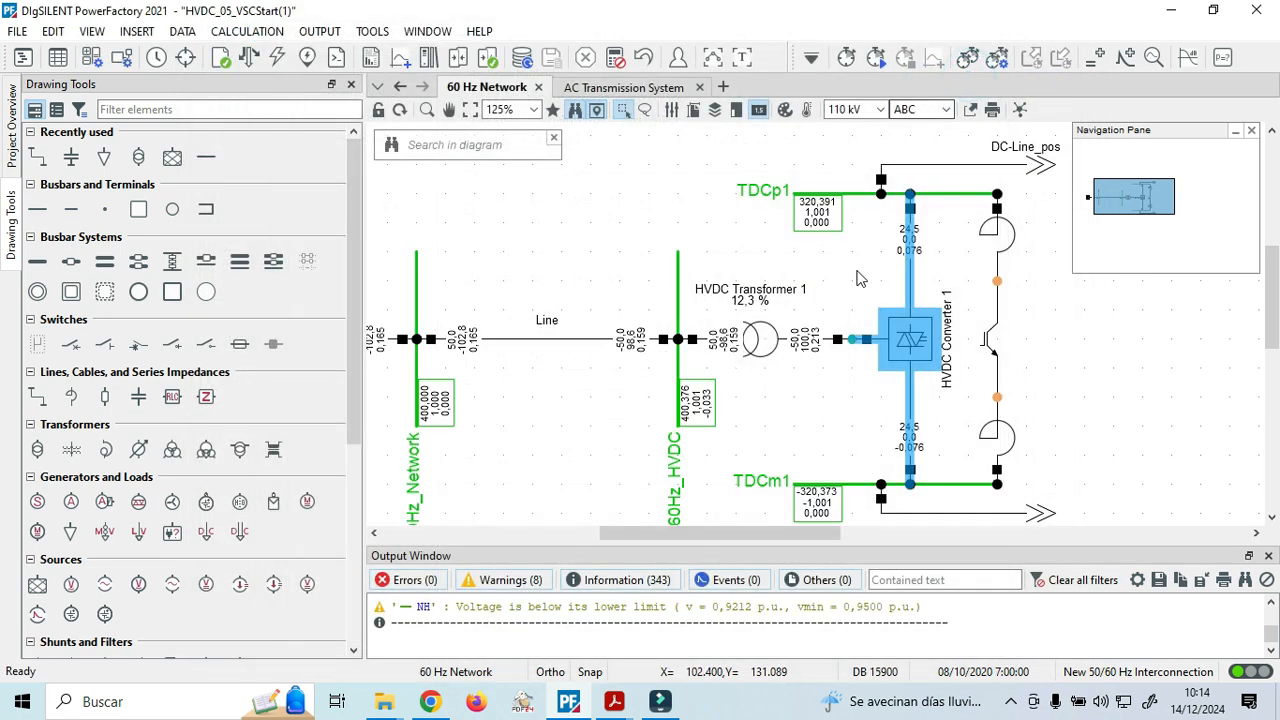
Inspect the active and reactive power results at HVDC Converter 1's AC side and at Grid 60 Hz.
left_click_drag(713, 535, 658, 537)
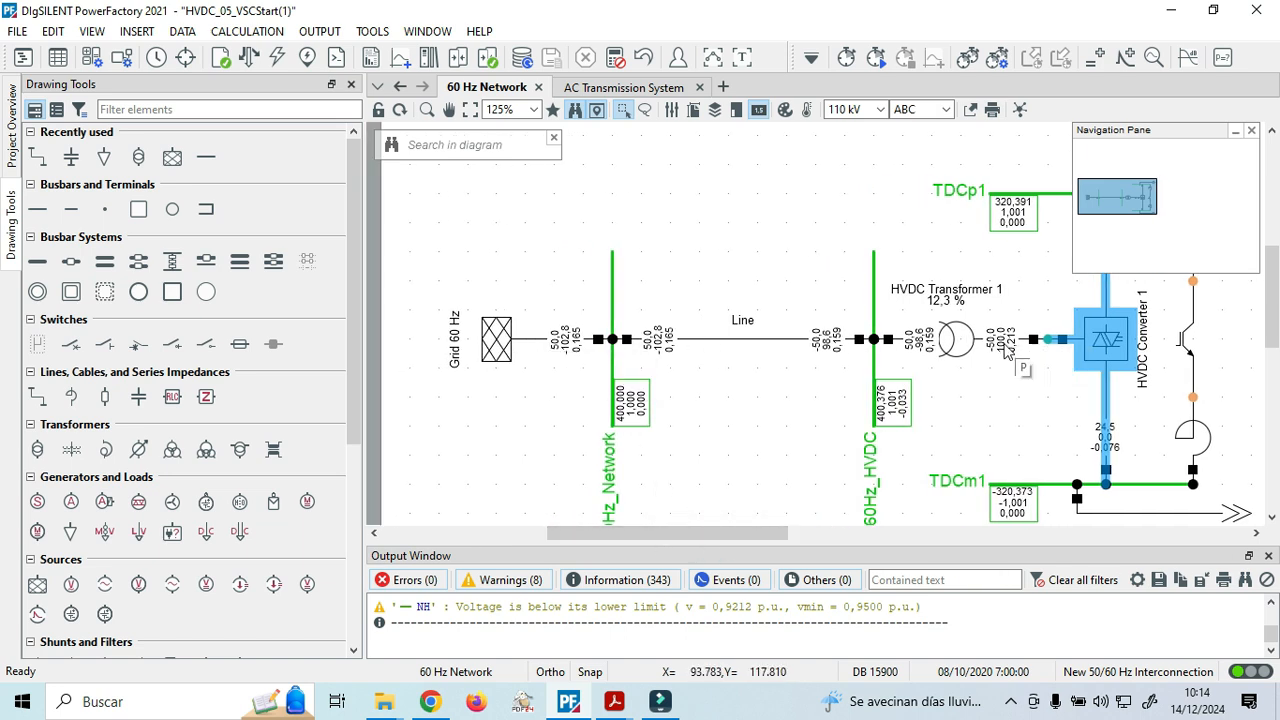
mouse_move(1005, 352)
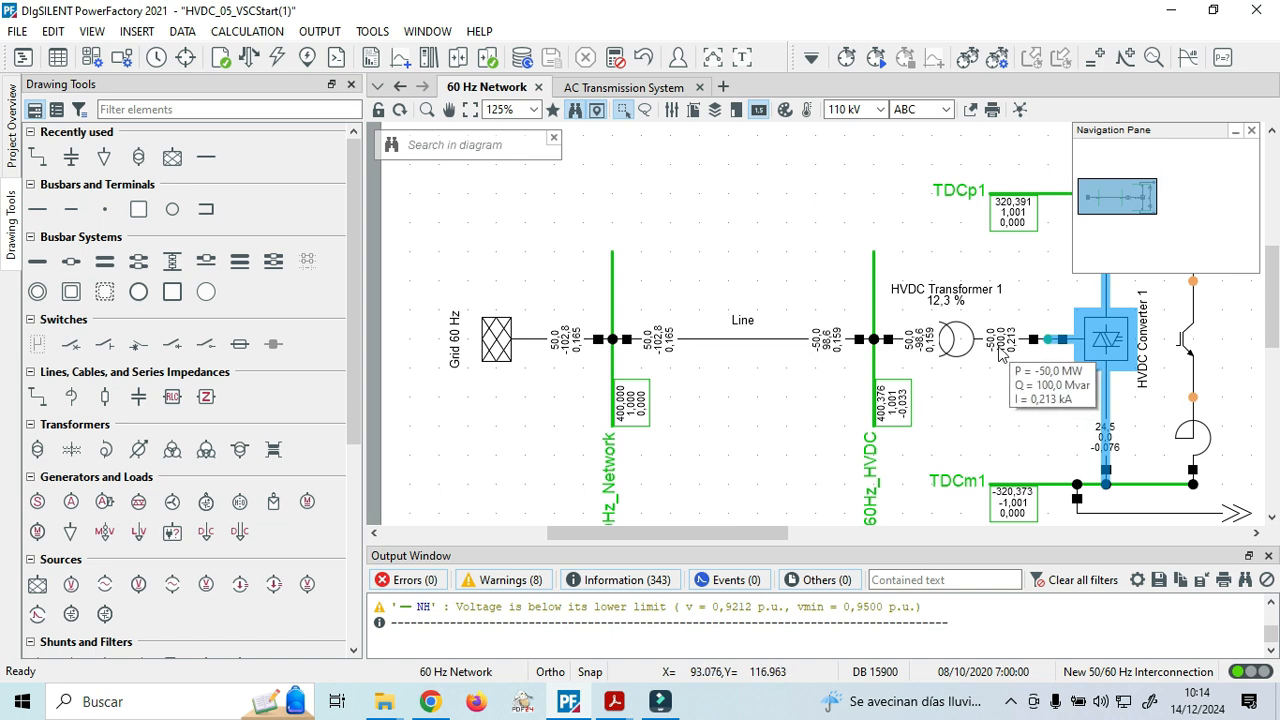
mouse_move(580, 352)
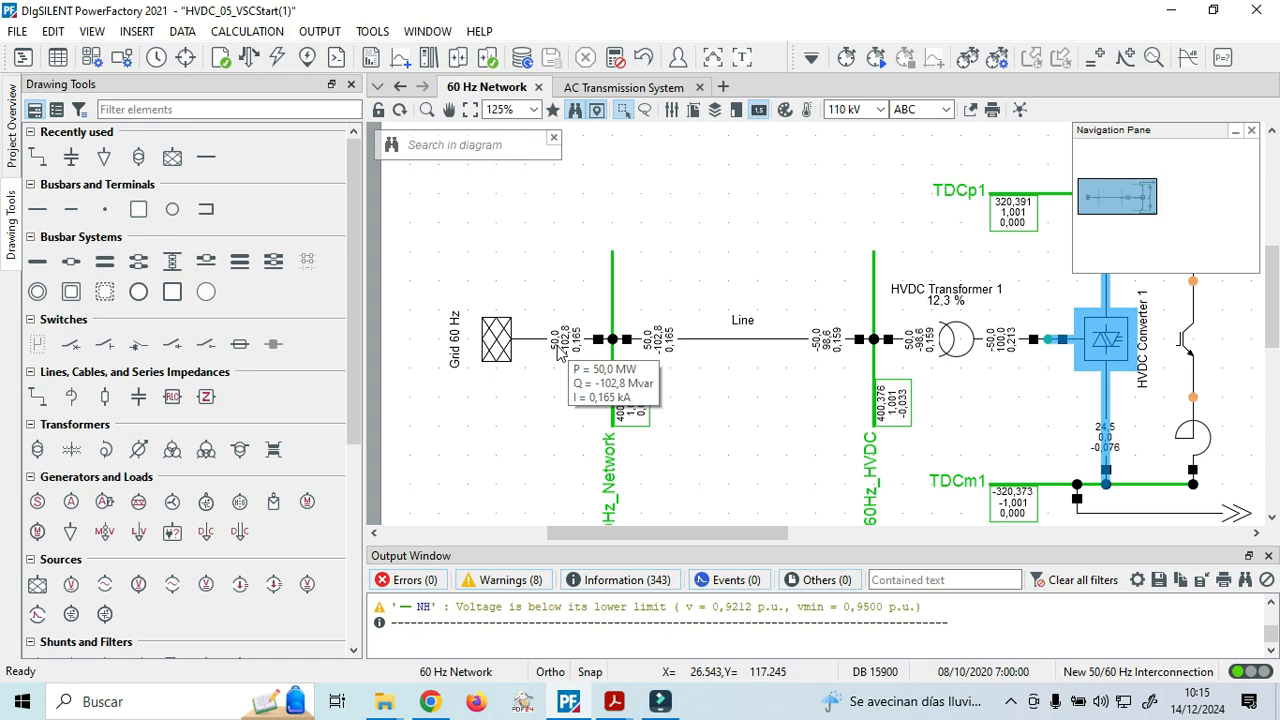
Examine the new power flows in the AC Transmission System at HVDC Converter 2, HVDC Transformer 2 and the NH busbar infeed.
left_click(623, 87)
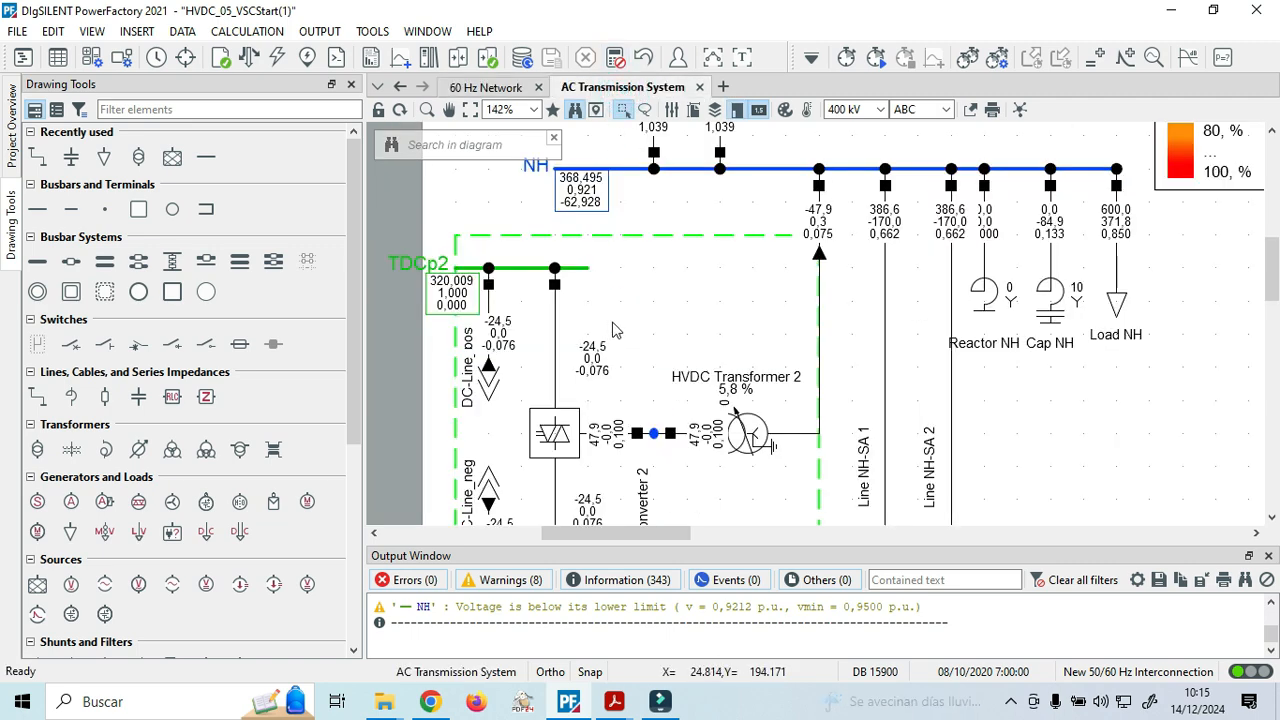
scroll(614, 330, "down", 2)
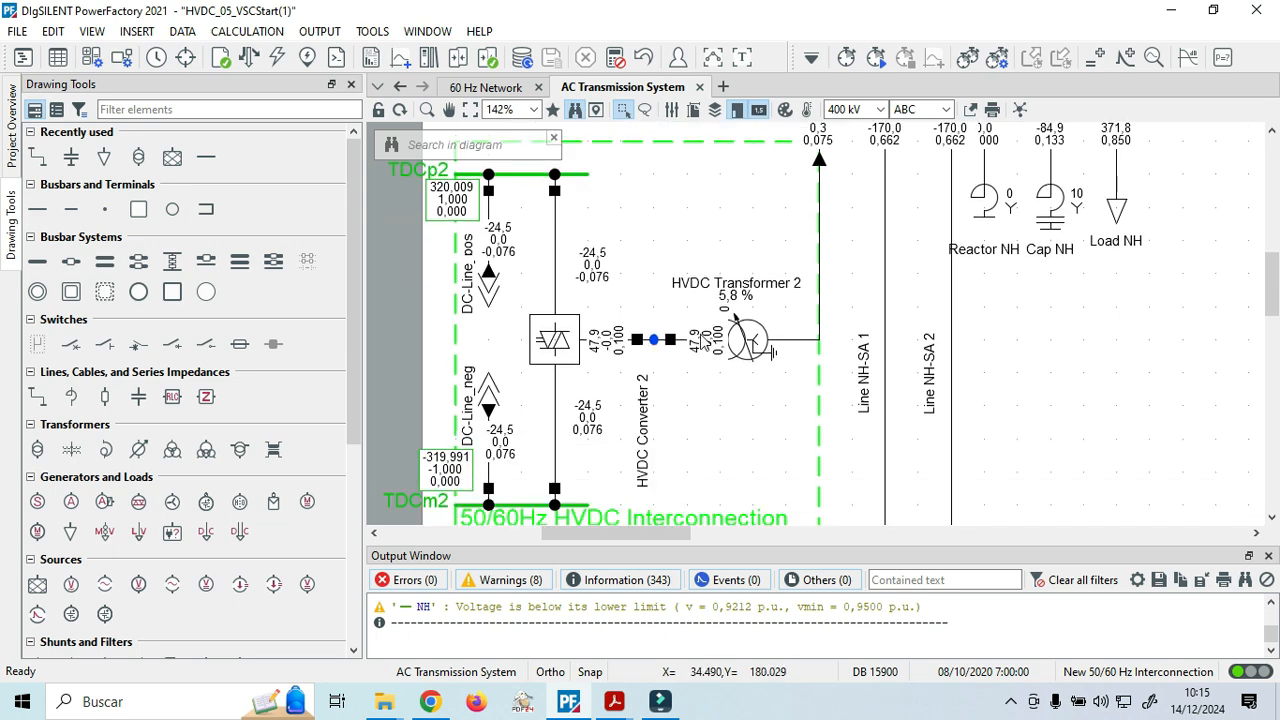
scroll(785, 280, "up", 2)
mouse_move(825, 218)
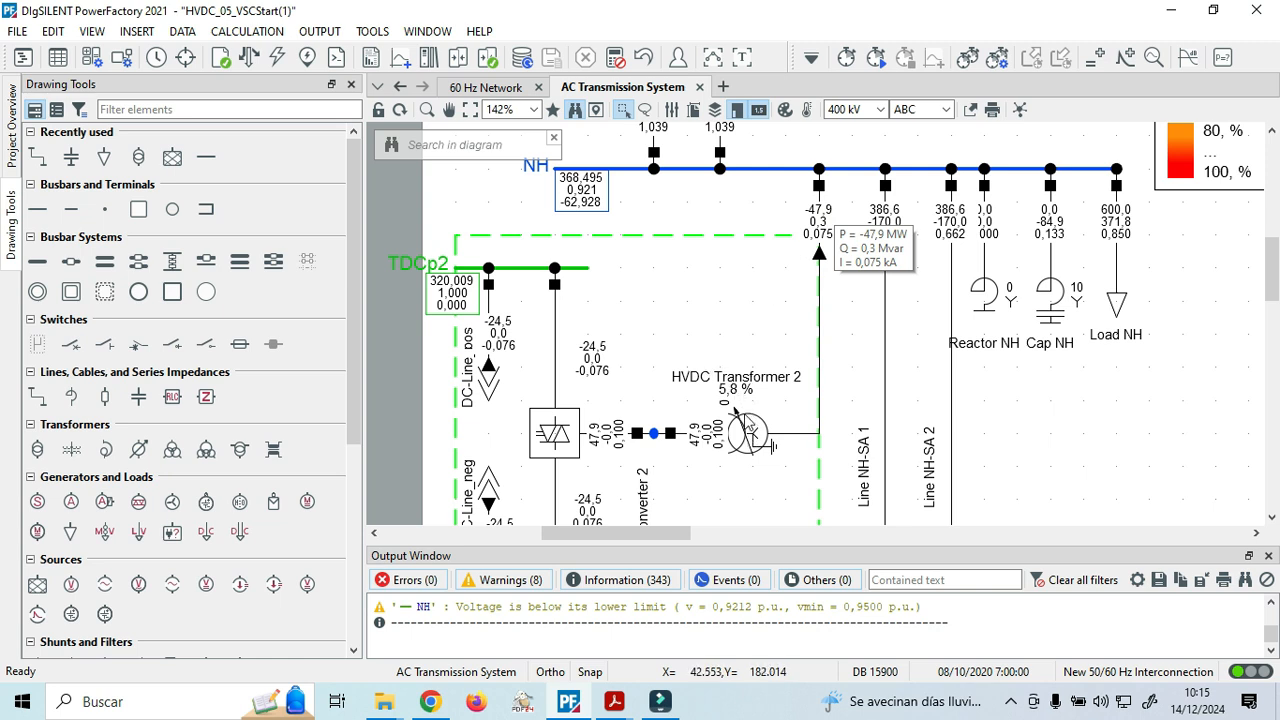
left_click(748, 440)
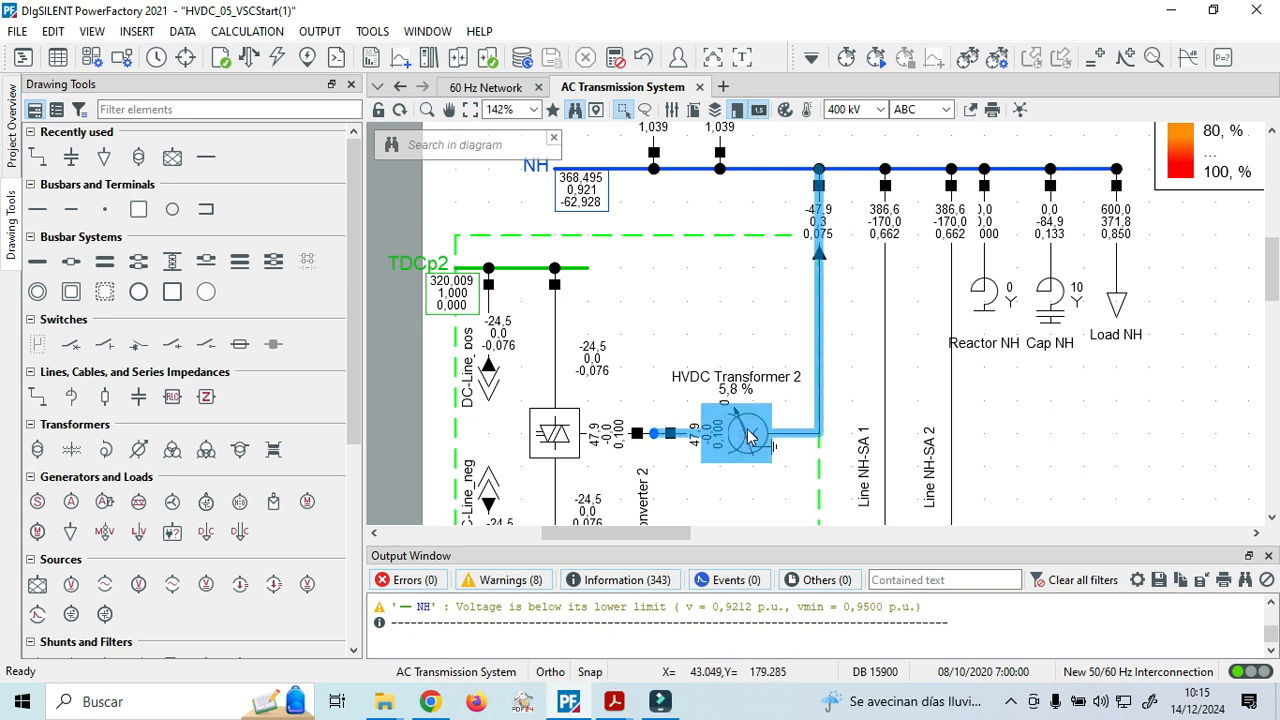
mouse_move(730, 387)
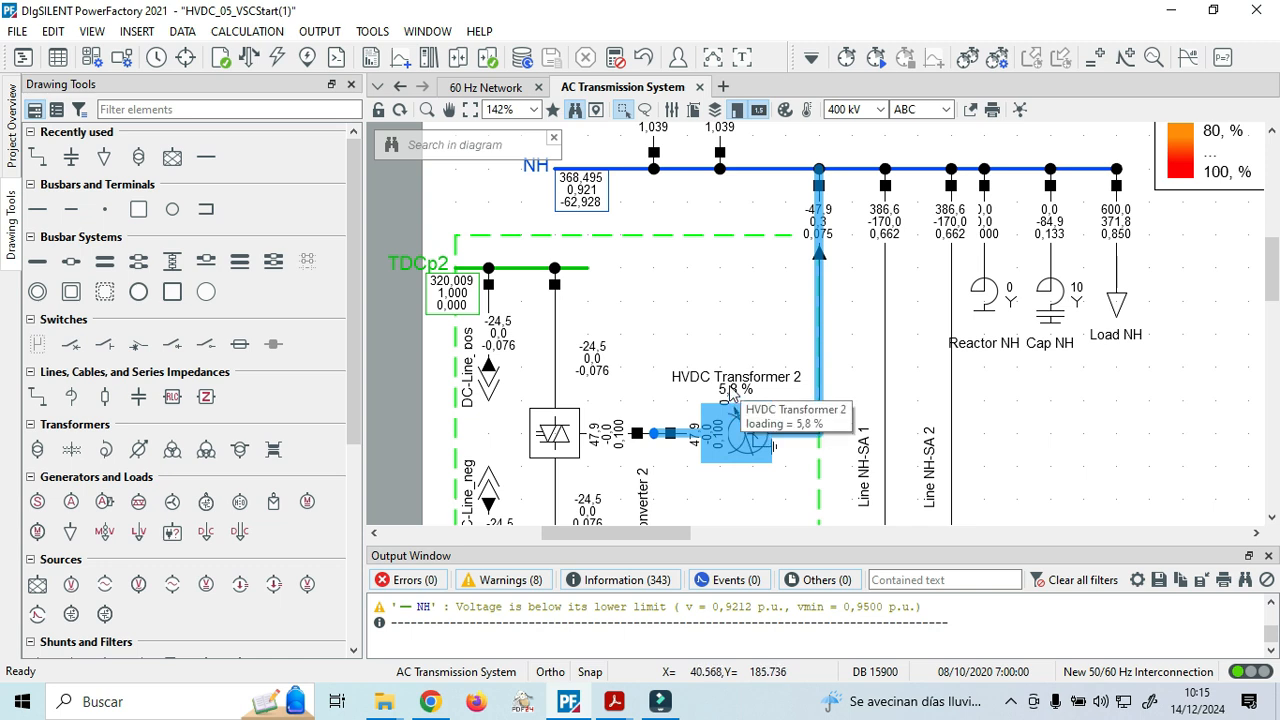
left_click(850, 268)
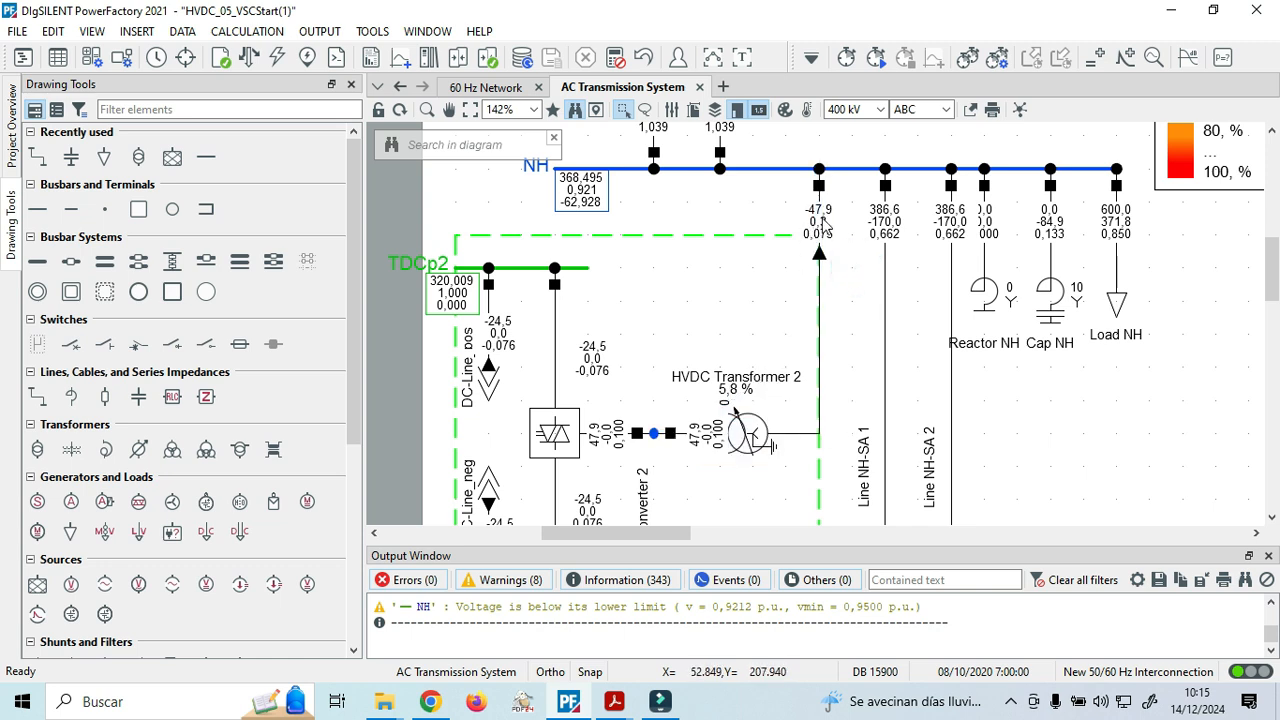
mouse_move(765, 440)
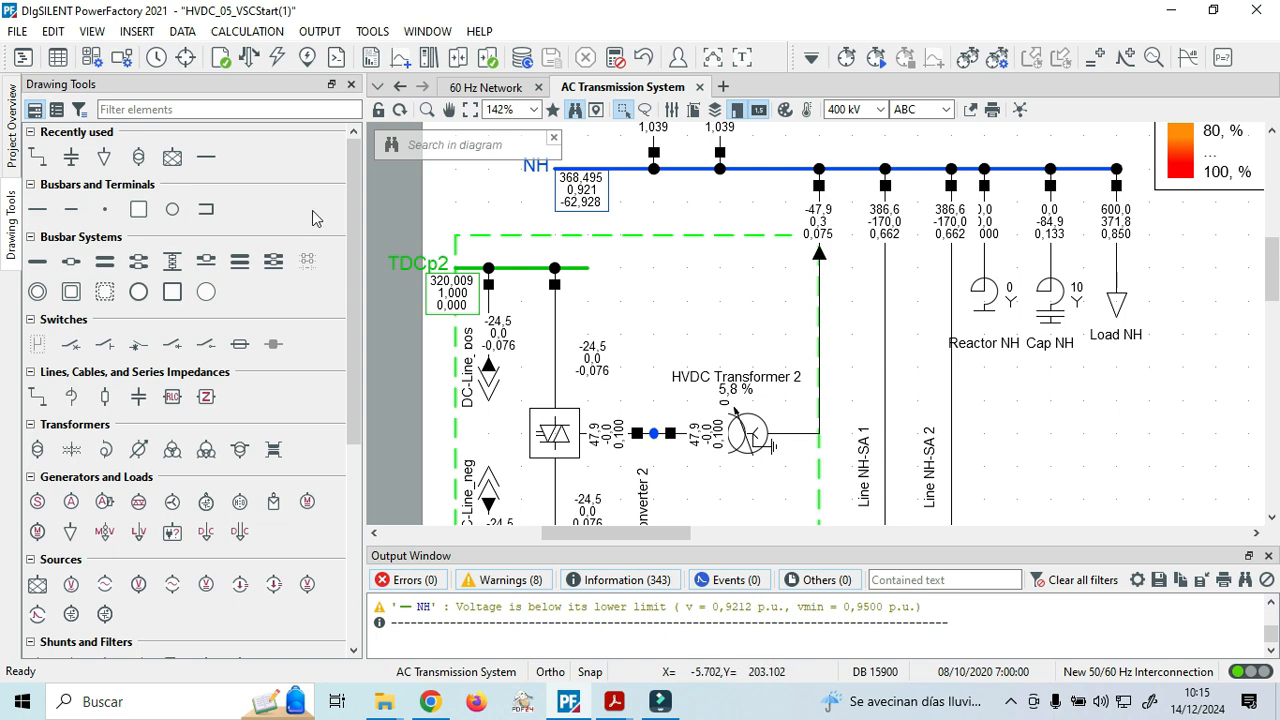
Recheck the 60 Hz Network power flows, and switch to Project-HVDC-1.pdf in Acrobat to read the question about reversing the power direction.
left_click(486, 87)
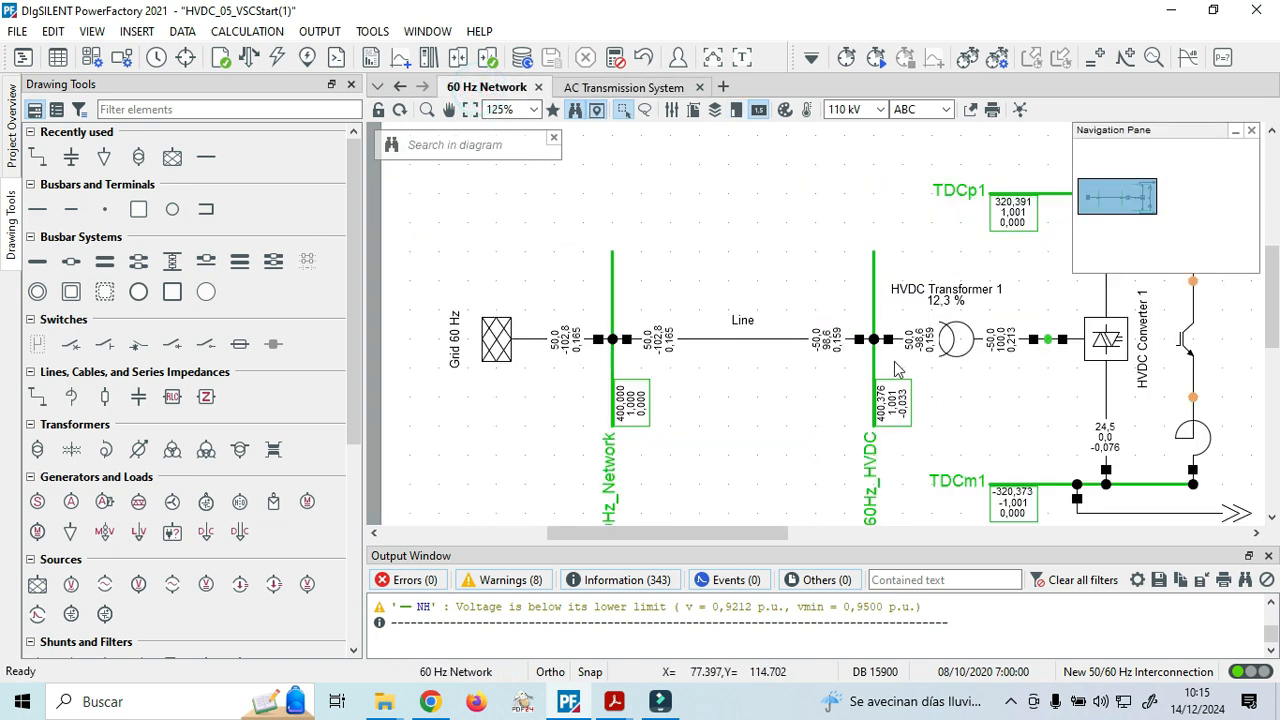
scroll(640, 410, "down", 2)
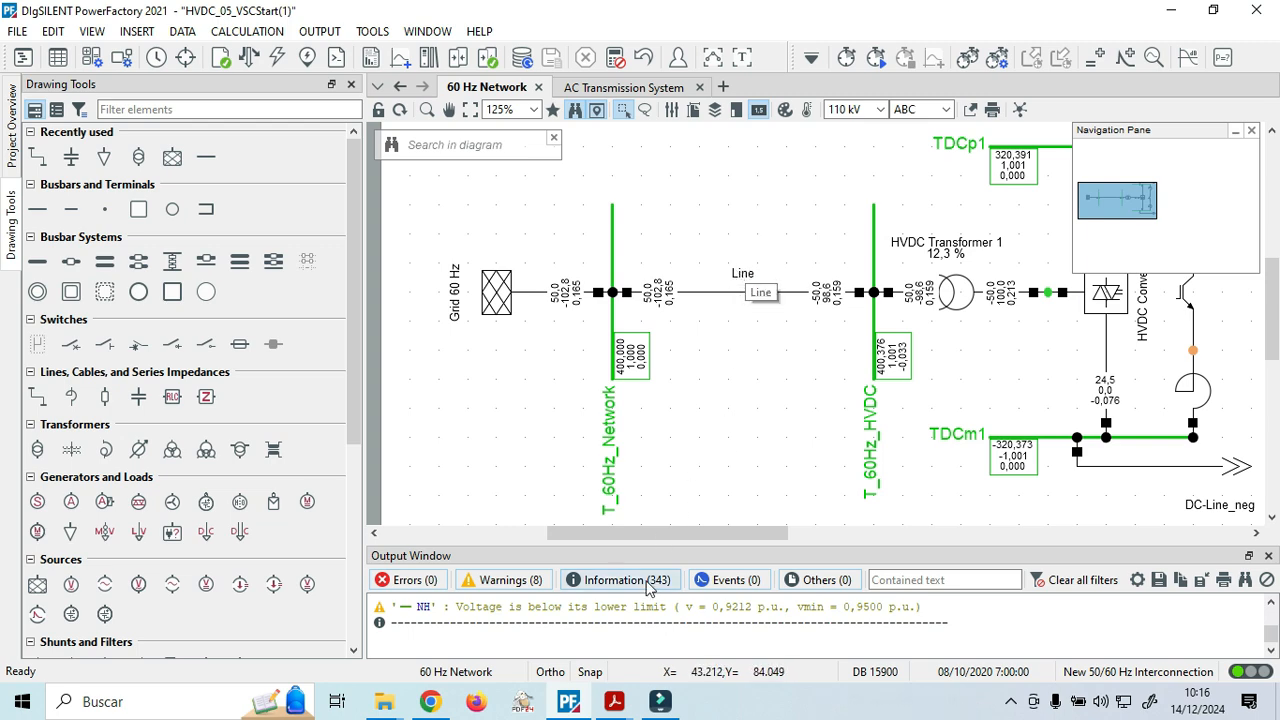
mouse_move(605, 712)
left_click(677, 640)
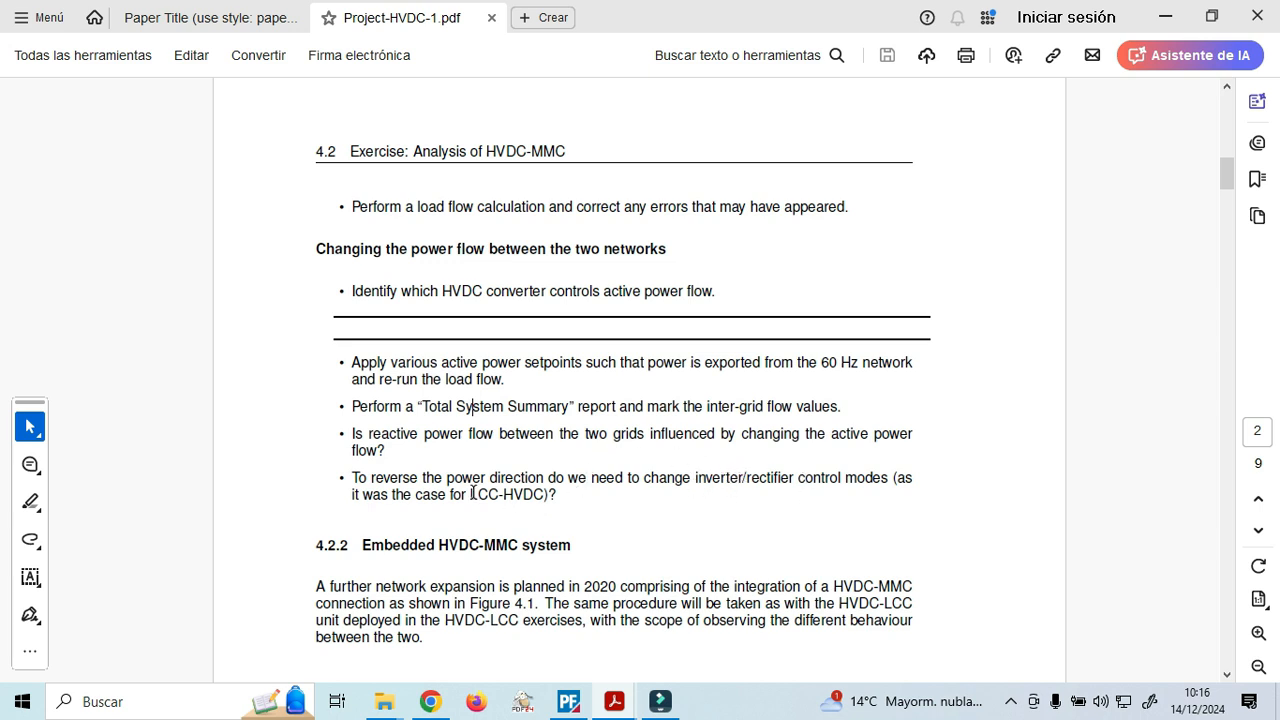
left_click_drag(472, 494, 525, 495)
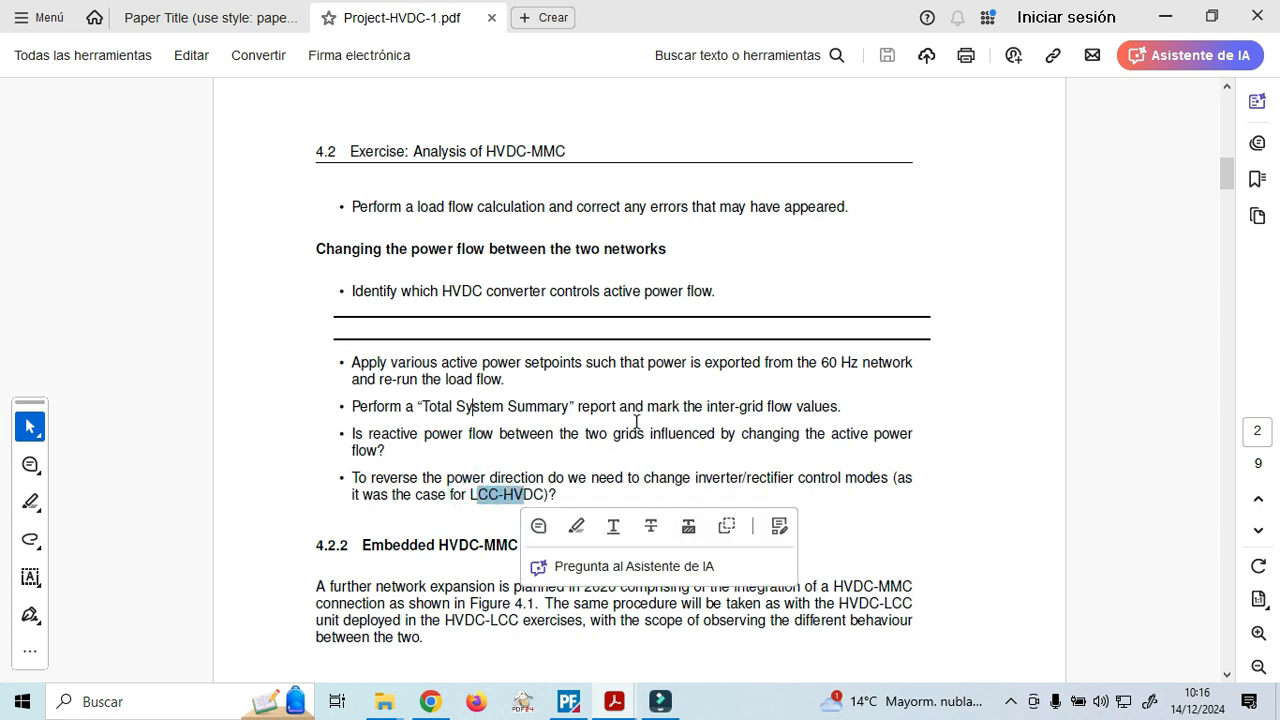
left_click(616, 364)
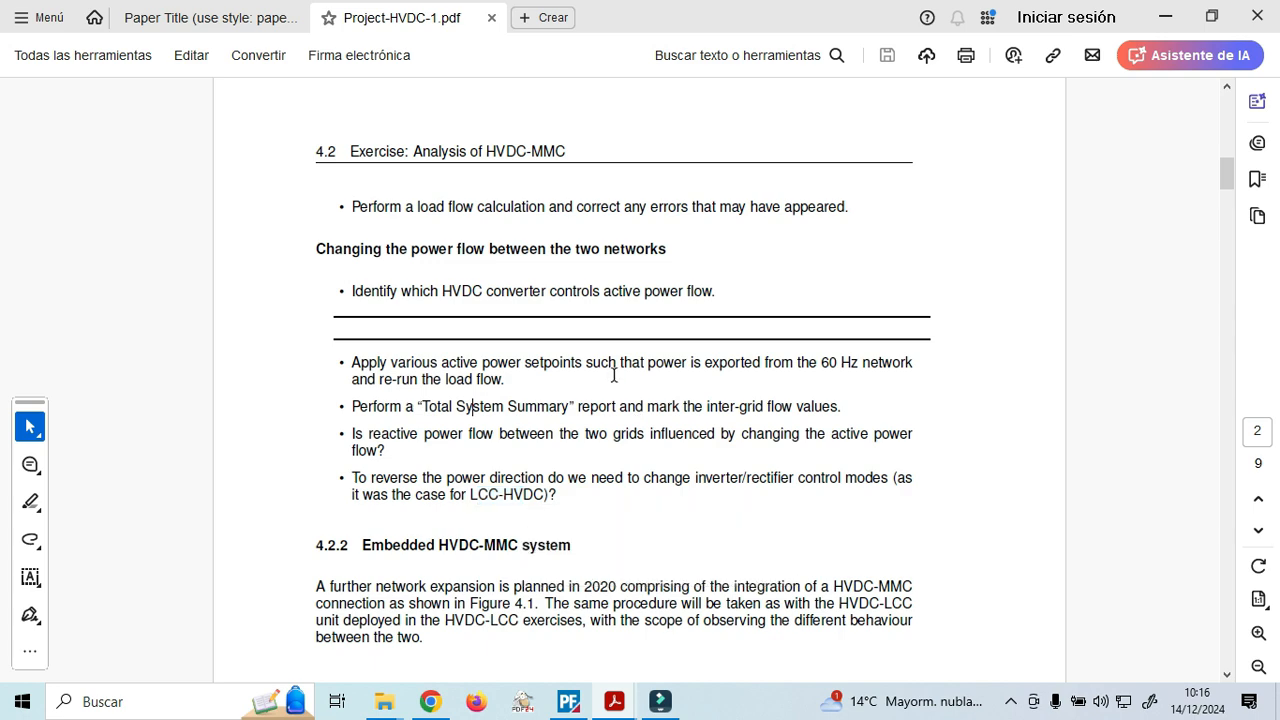
Switch back to PowerFactory and set HVDC Converter 1's active power setpoint for load flow to 200 MW.
left_click(568, 703)
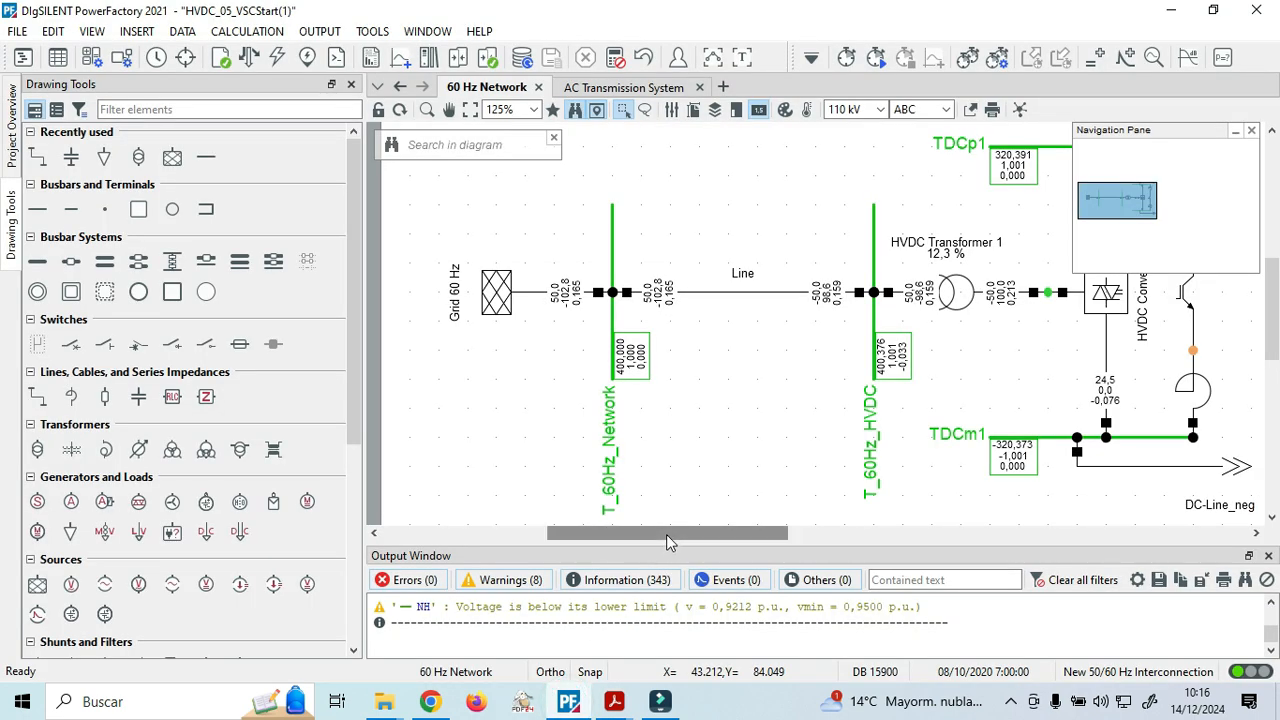
left_click_drag(666, 541, 782, 541)
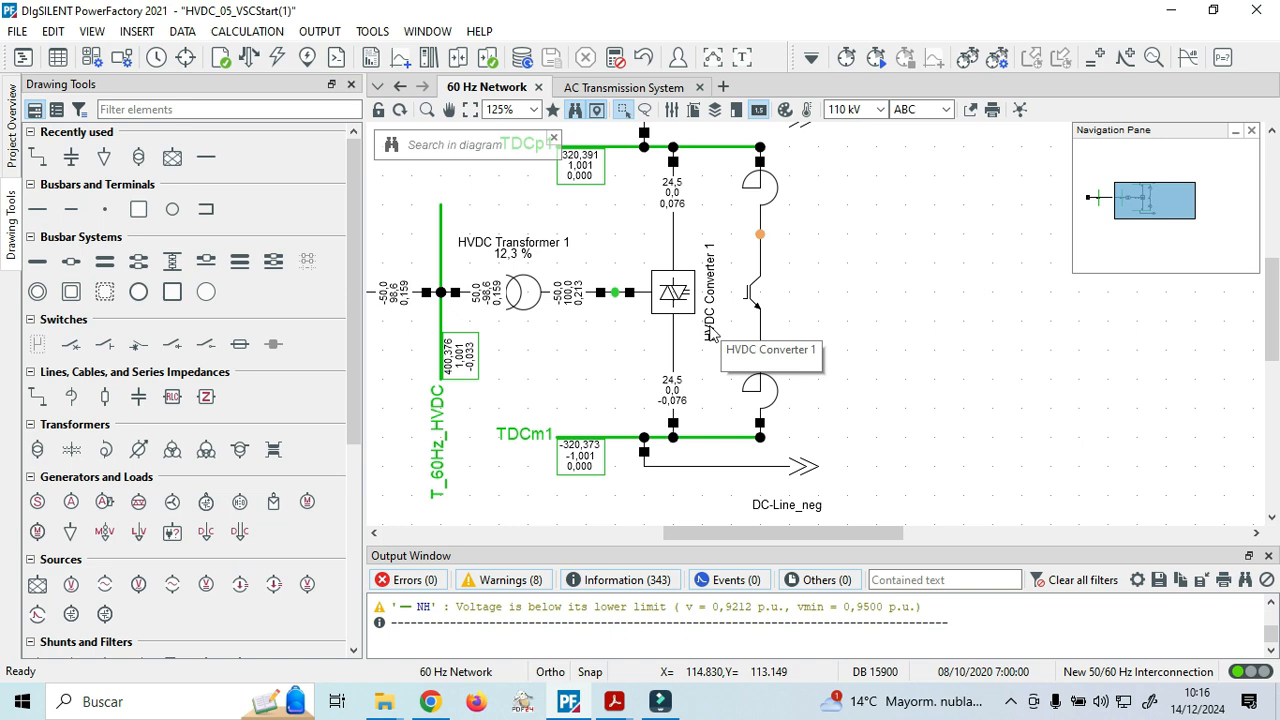
double_click(673, 292)
left_click(446, 60)
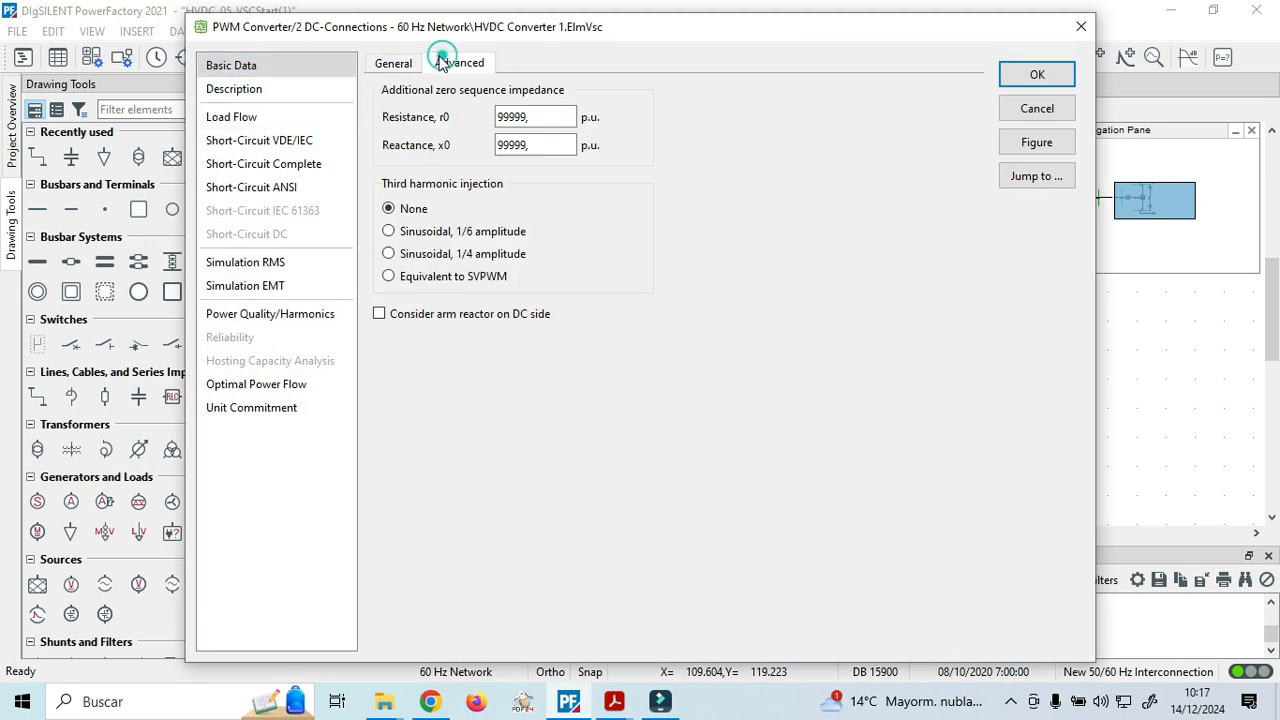
left_click(405, 62)
left_click(251, 117)
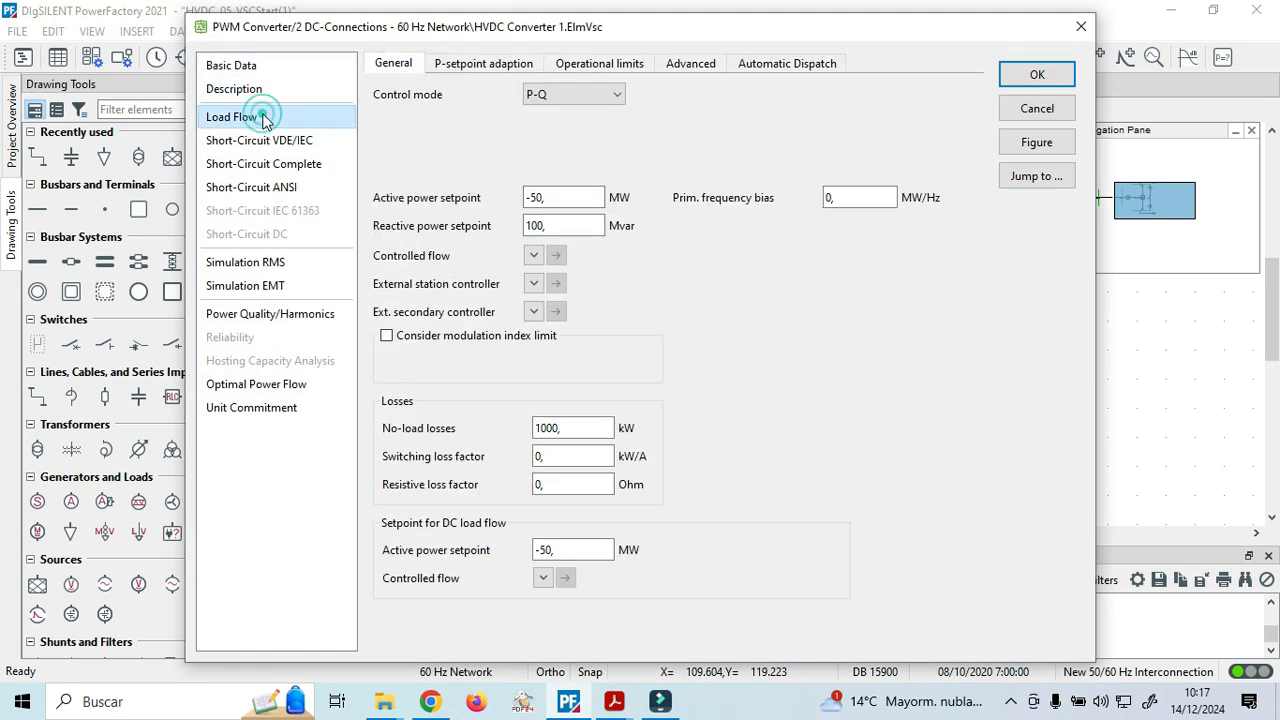
double_click(550, 197)
key("BackSpace")
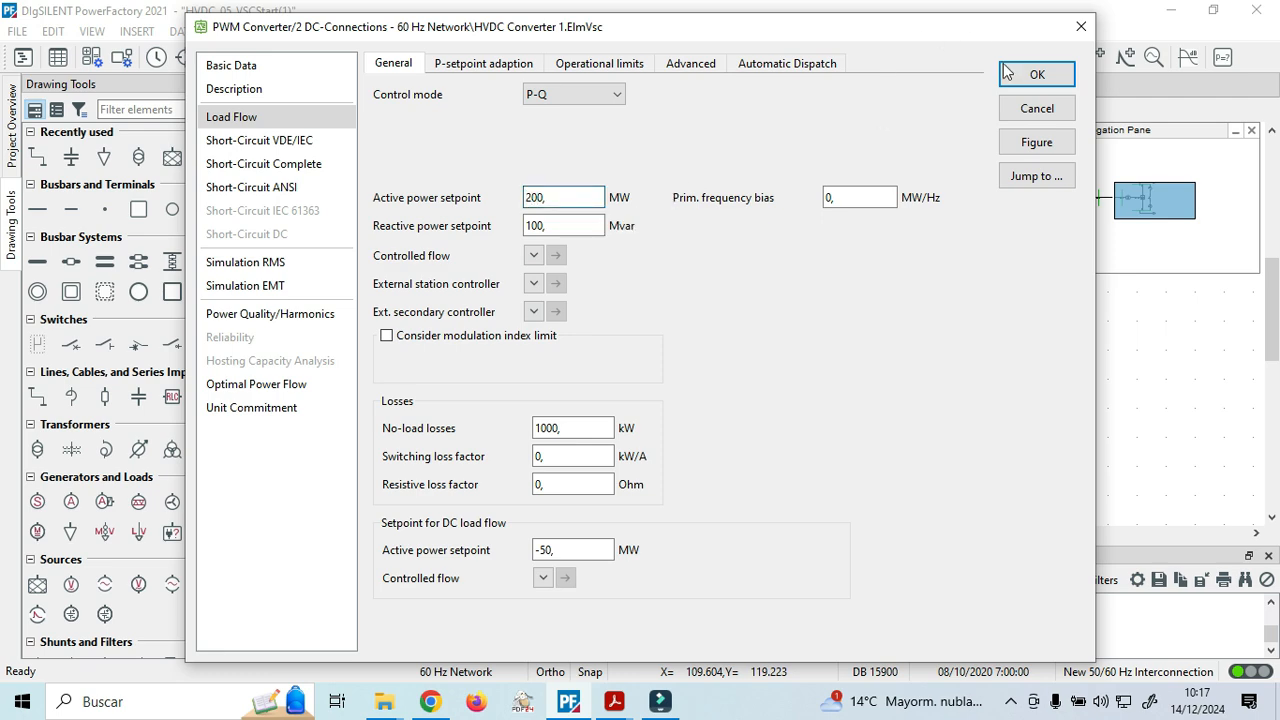
left_click(1037, 75)
Run the balanced, positive-sequence AC load flow calculation with the new converter setpoint.
left_click(948, 249)
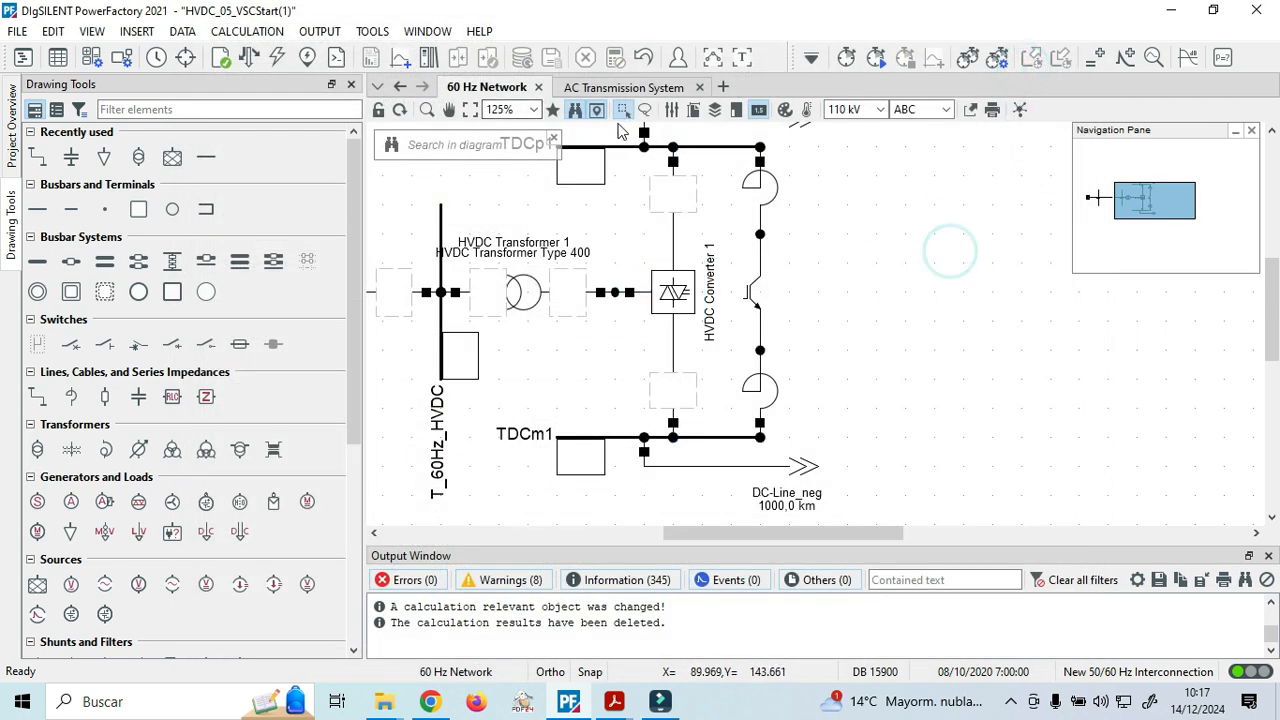
left_click(252, 60)
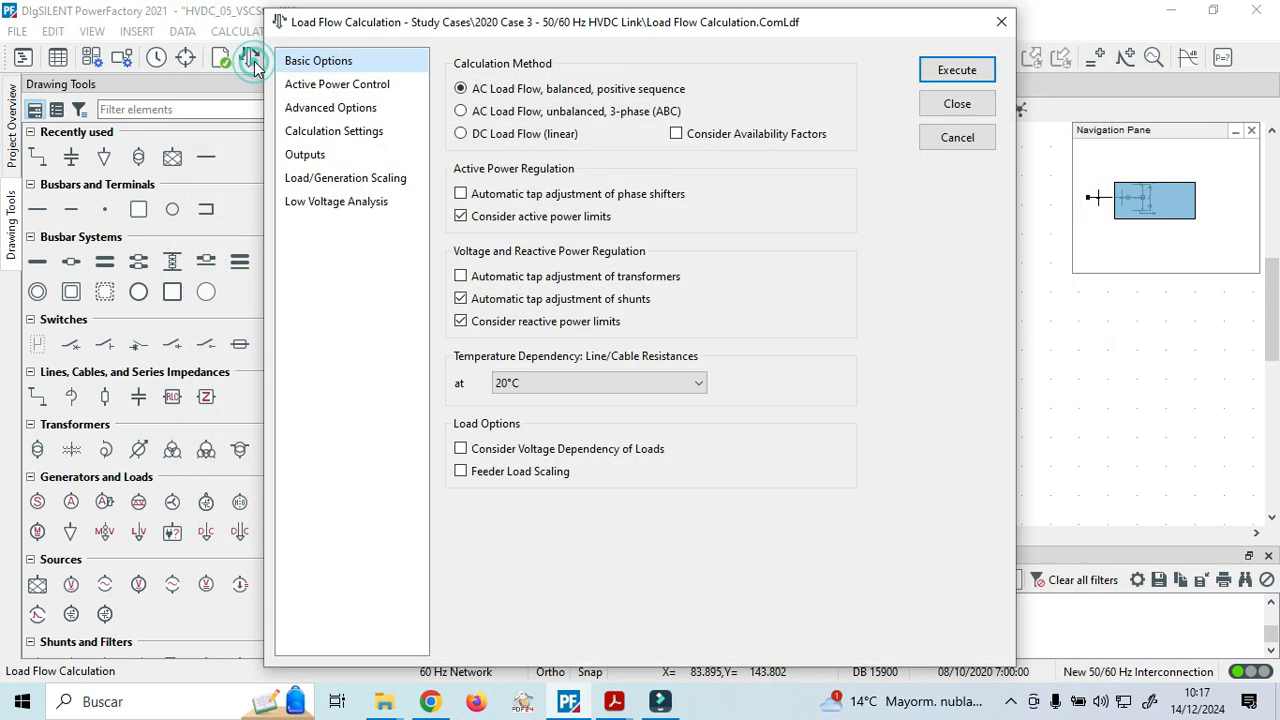
left_click(960, 66)
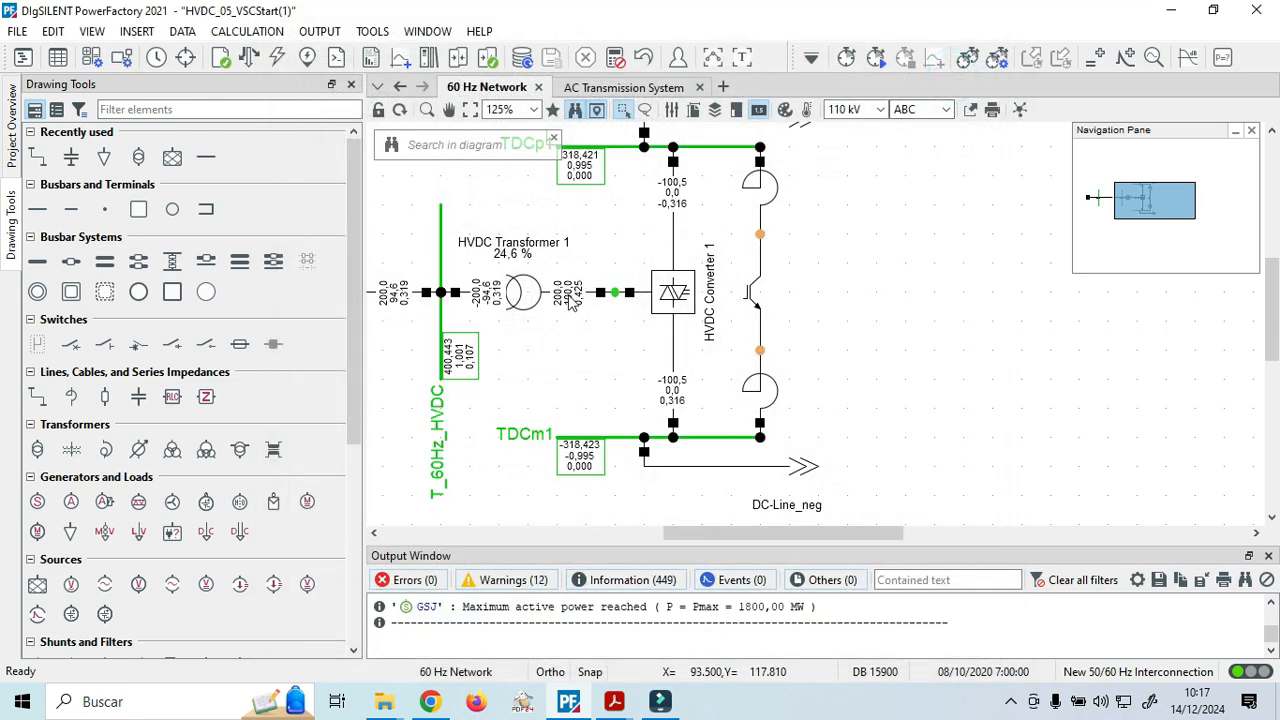
Inspect the power flows at HVDC Converter 1's AC side, HVDC Transformer 1, the line and Grid 60 Hz.
mouse_move(572, 303)
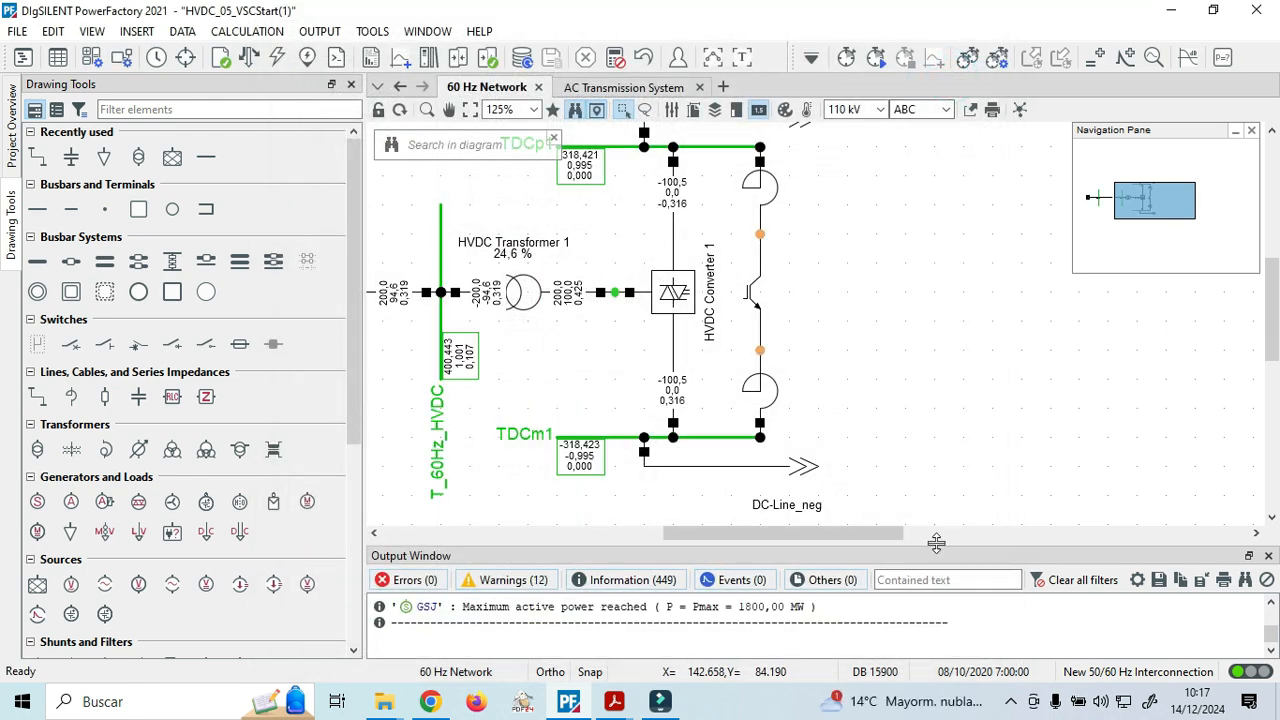
left_click_drag(879, 536, 788, 536)
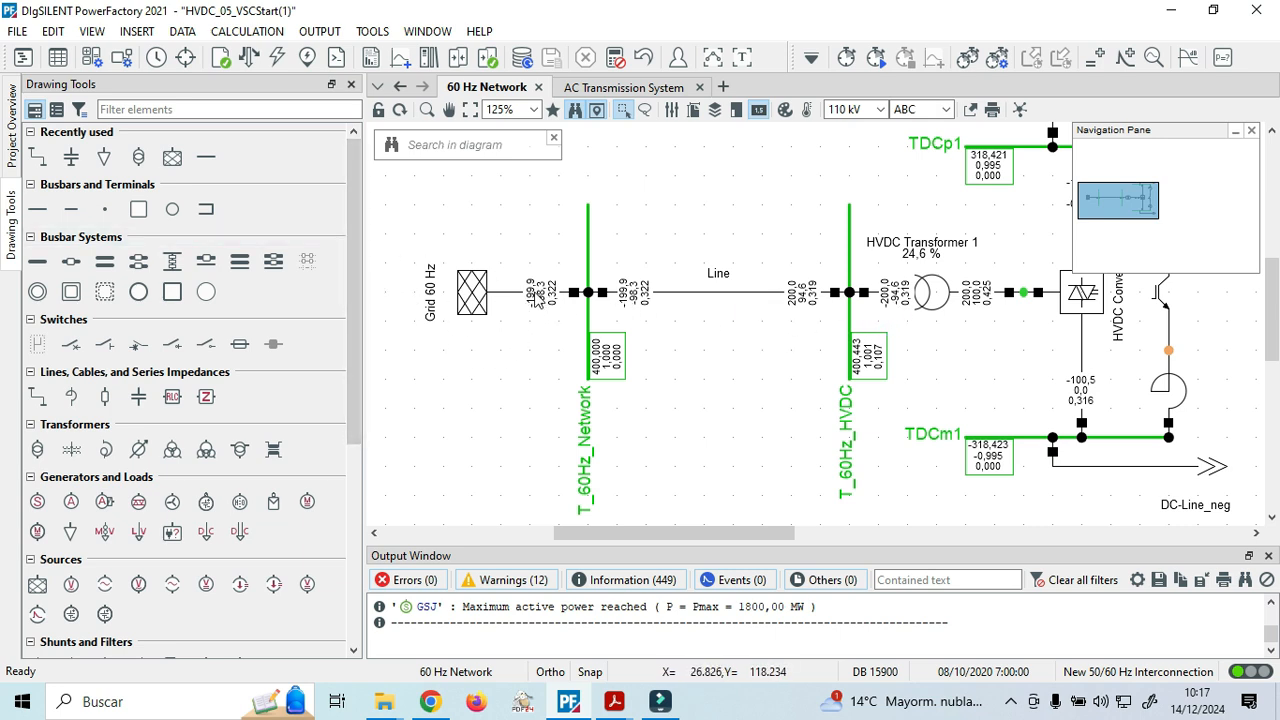
mouse_move(540, 303)
mouse_move(640, 297)
left_click_drag(714, 534, 810, 532)
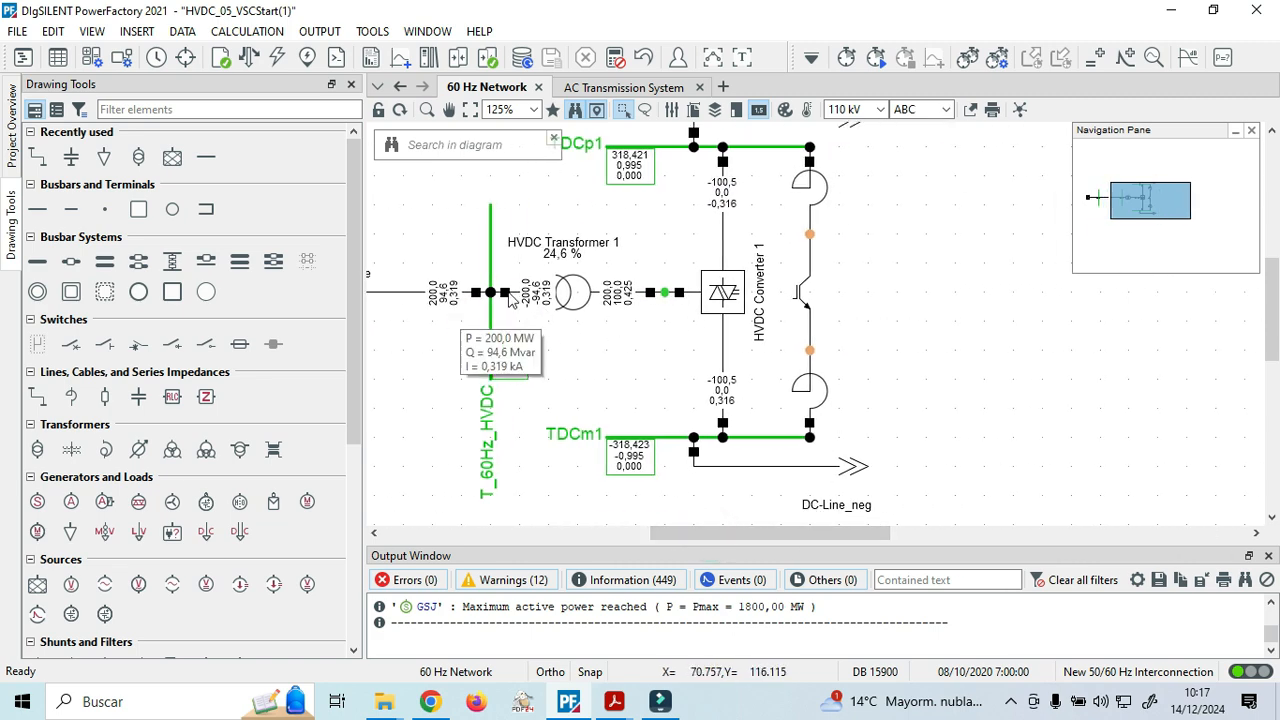
Examine the HVDC infeed into the NH busbar and the busbar's voltage results in the AC Transmission System diagram.
left_click(595, 88)
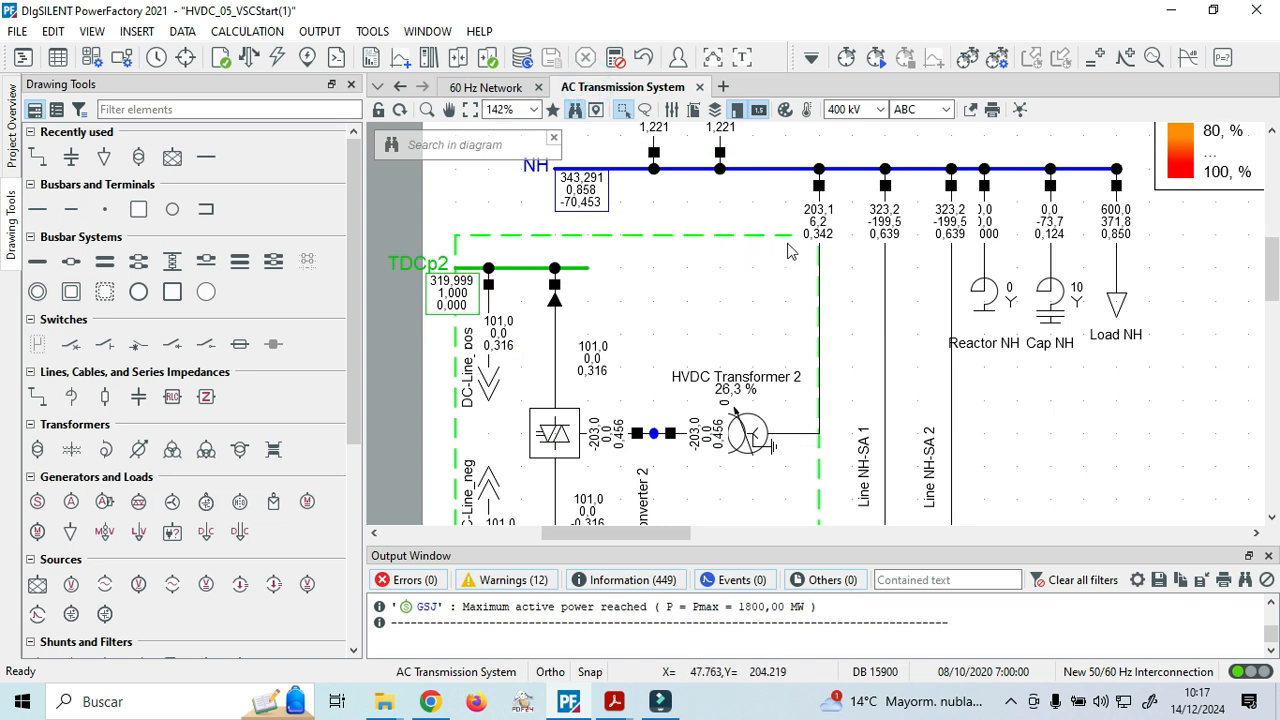
mouse_move(818, 224)
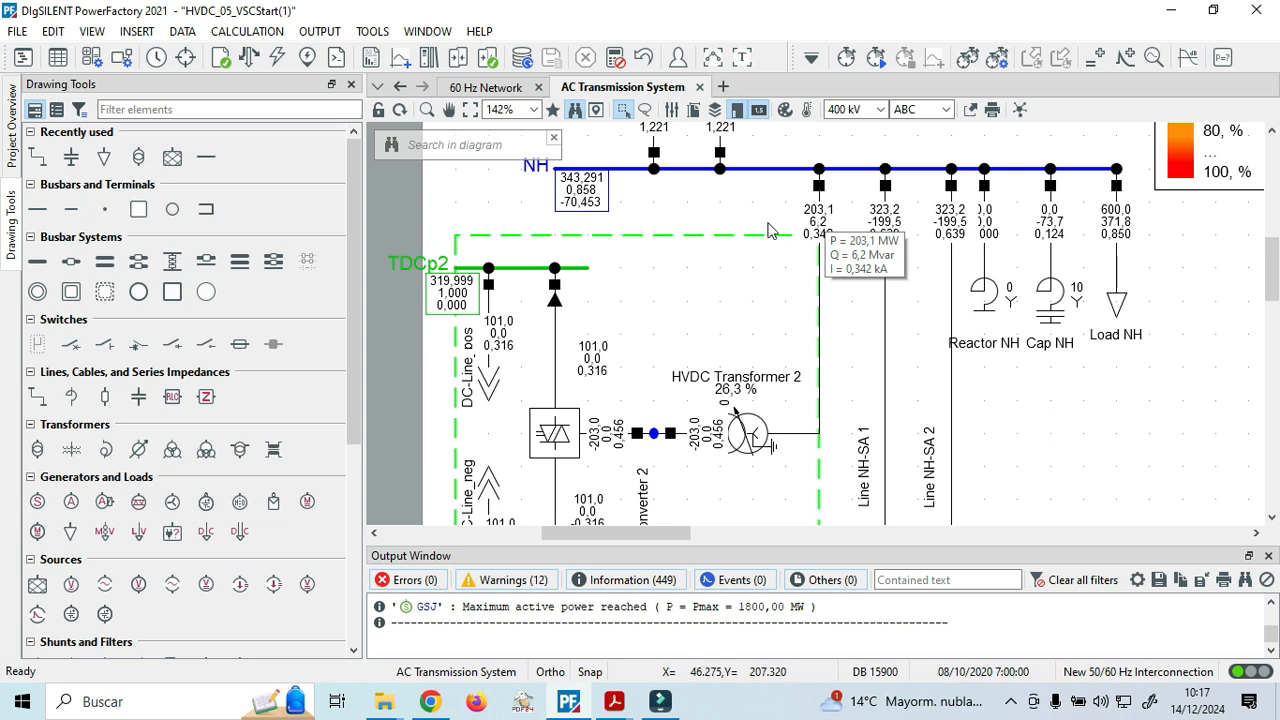
scroll(750, 245, "up", 1)
left_click(595, 248)
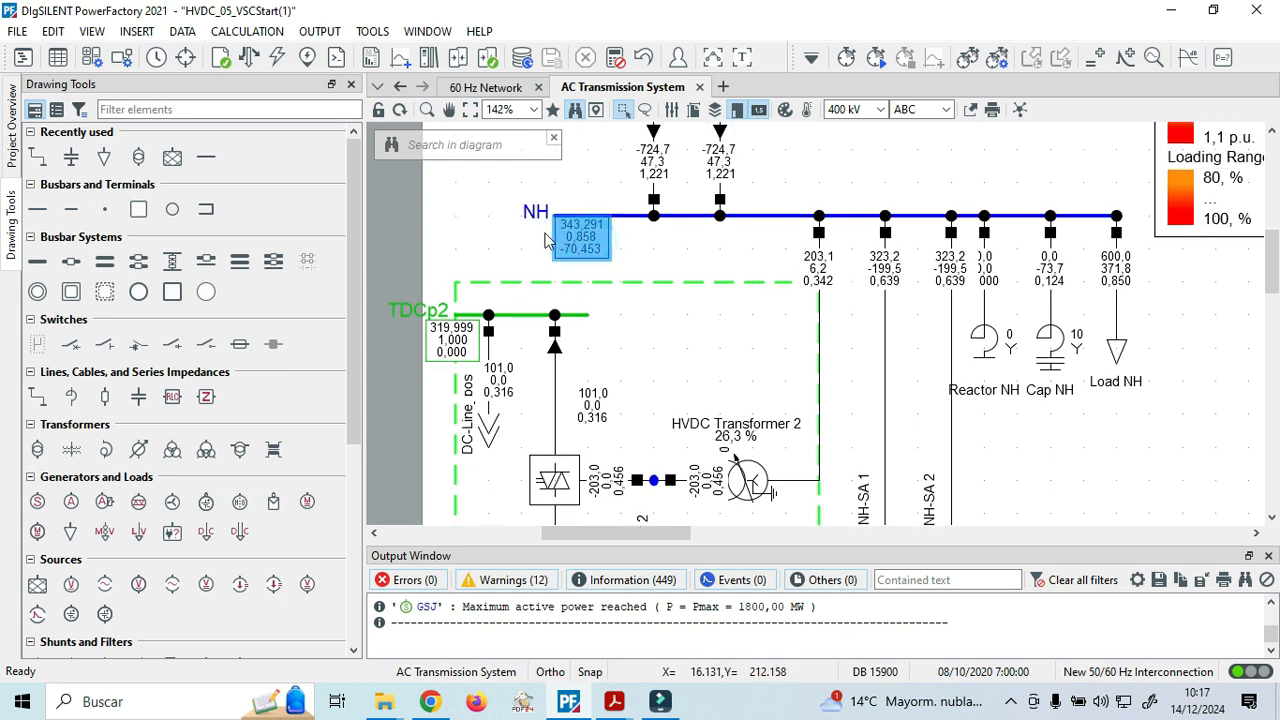
left_click(642, 245)
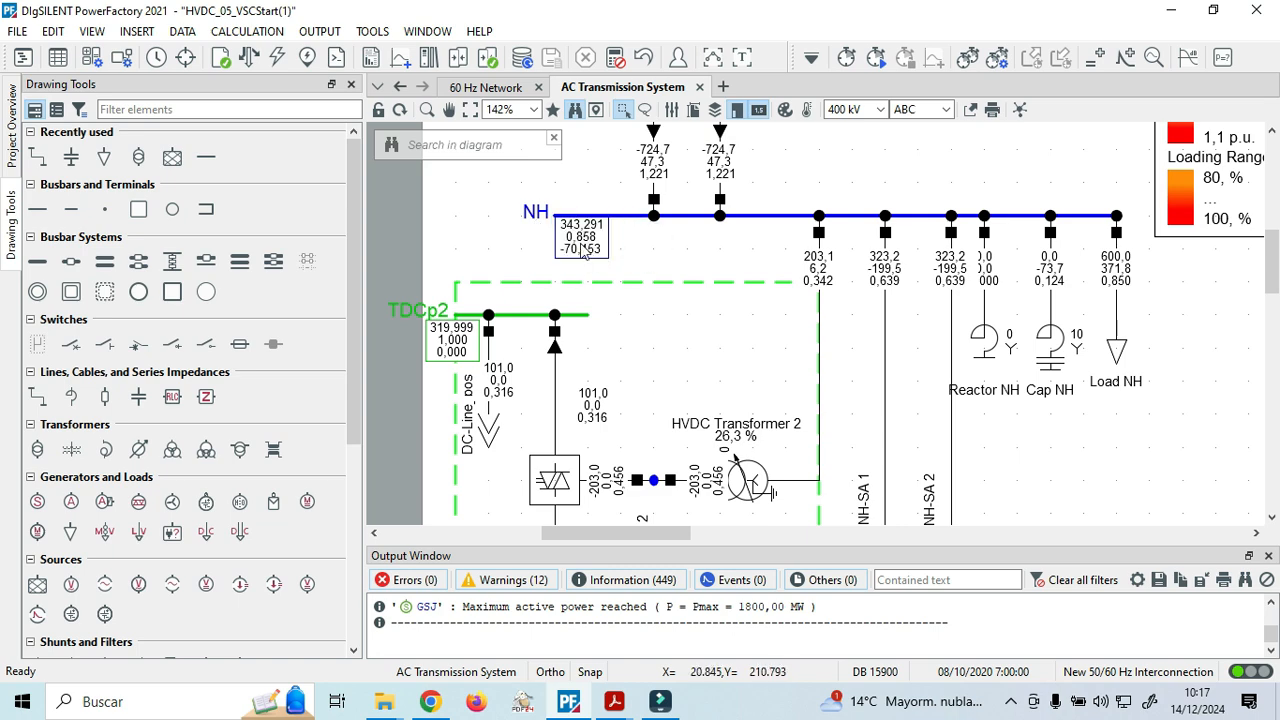
Set the load flow active power setpoint of HVDC Converter 1 in the 60 Hz Network to -200 MW.
mouse_move(583, 251)
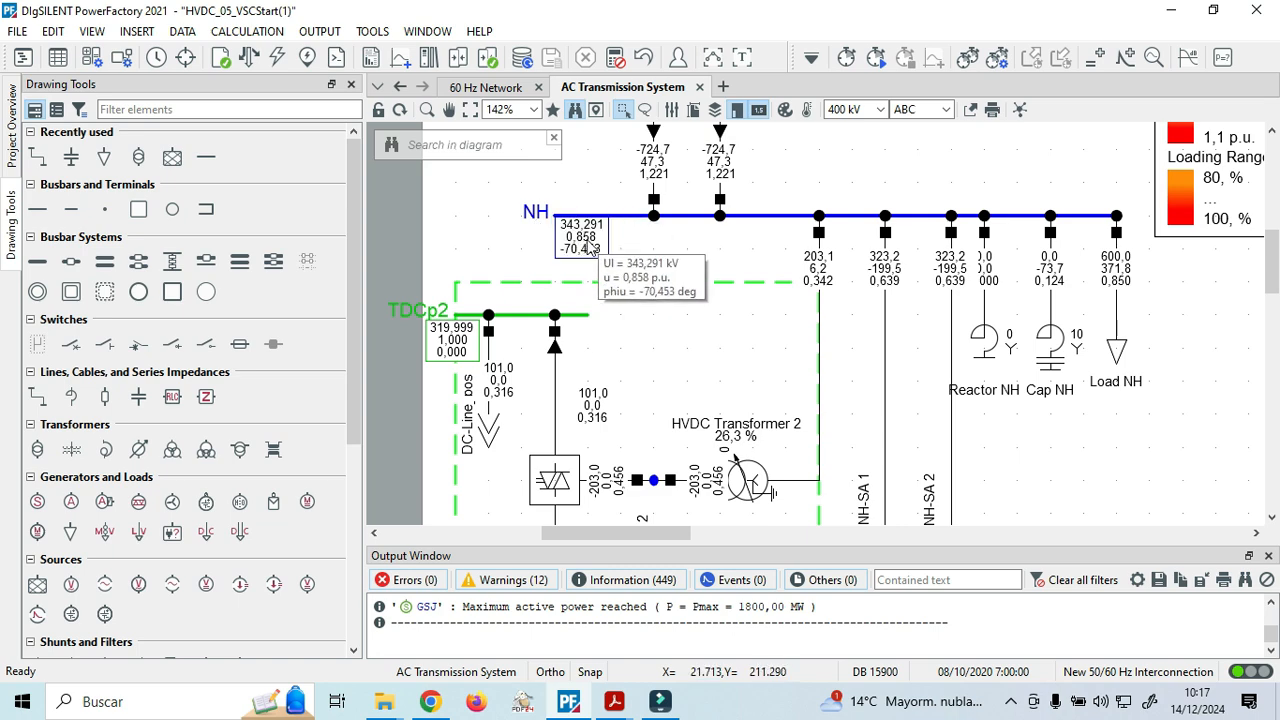
left_click(475, 87)
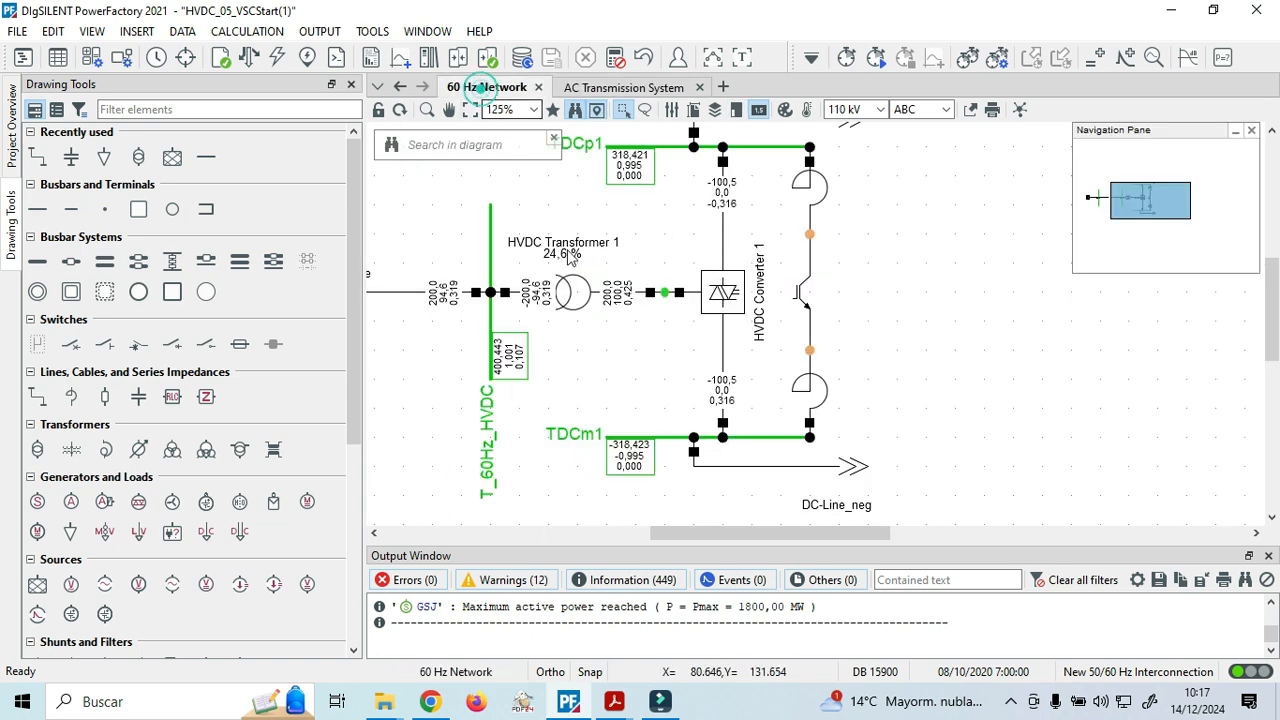
left_click(729, 296)
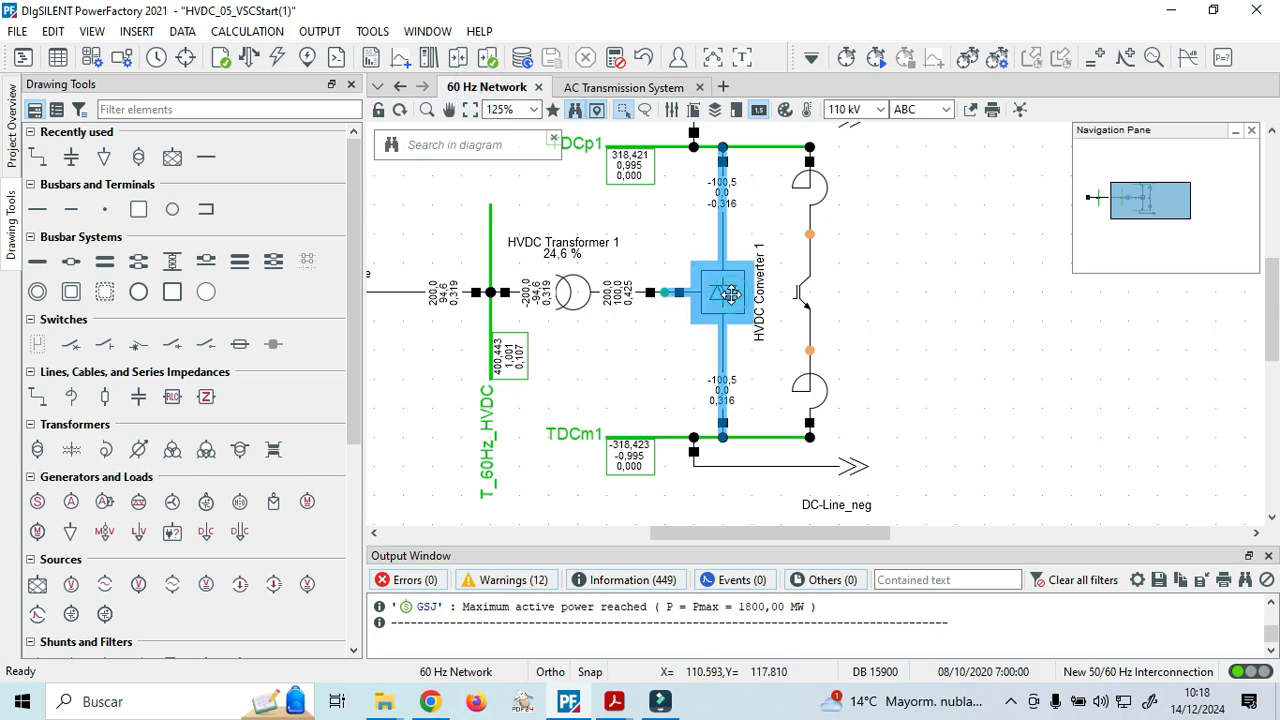
double_click(731, 293)
left_click(295, 124)
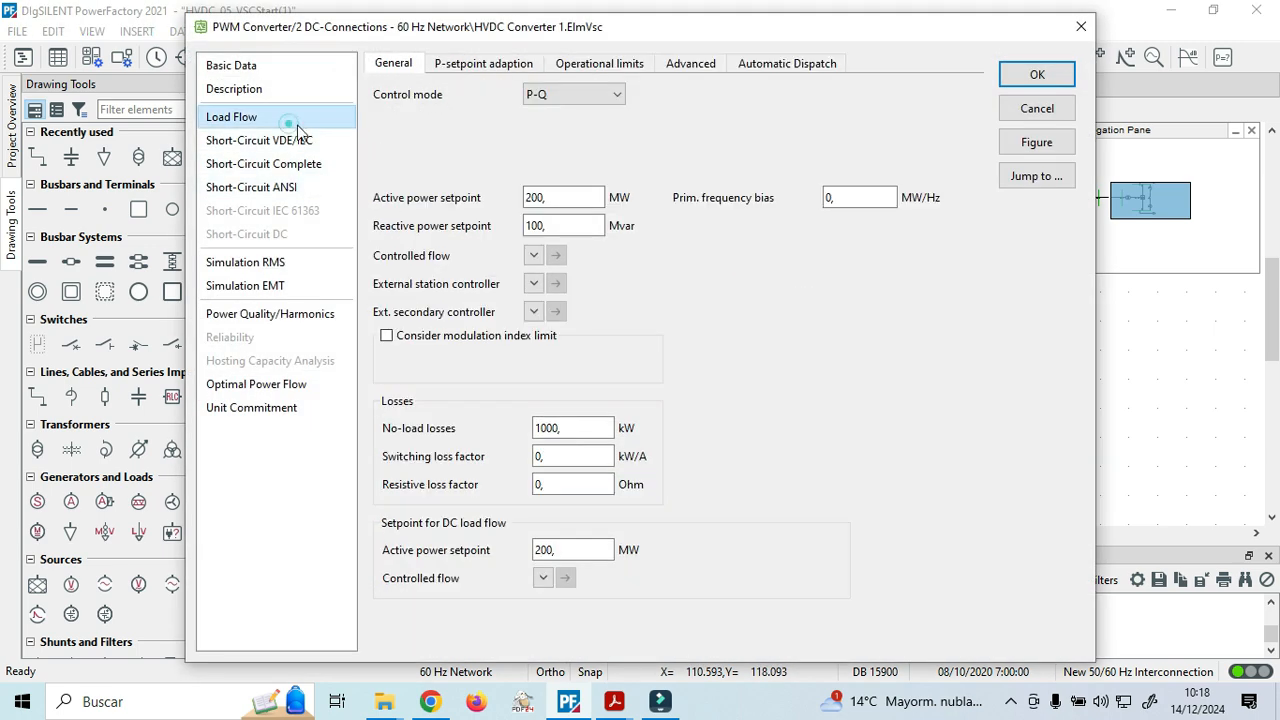
left_click(528, 199)
type("-")
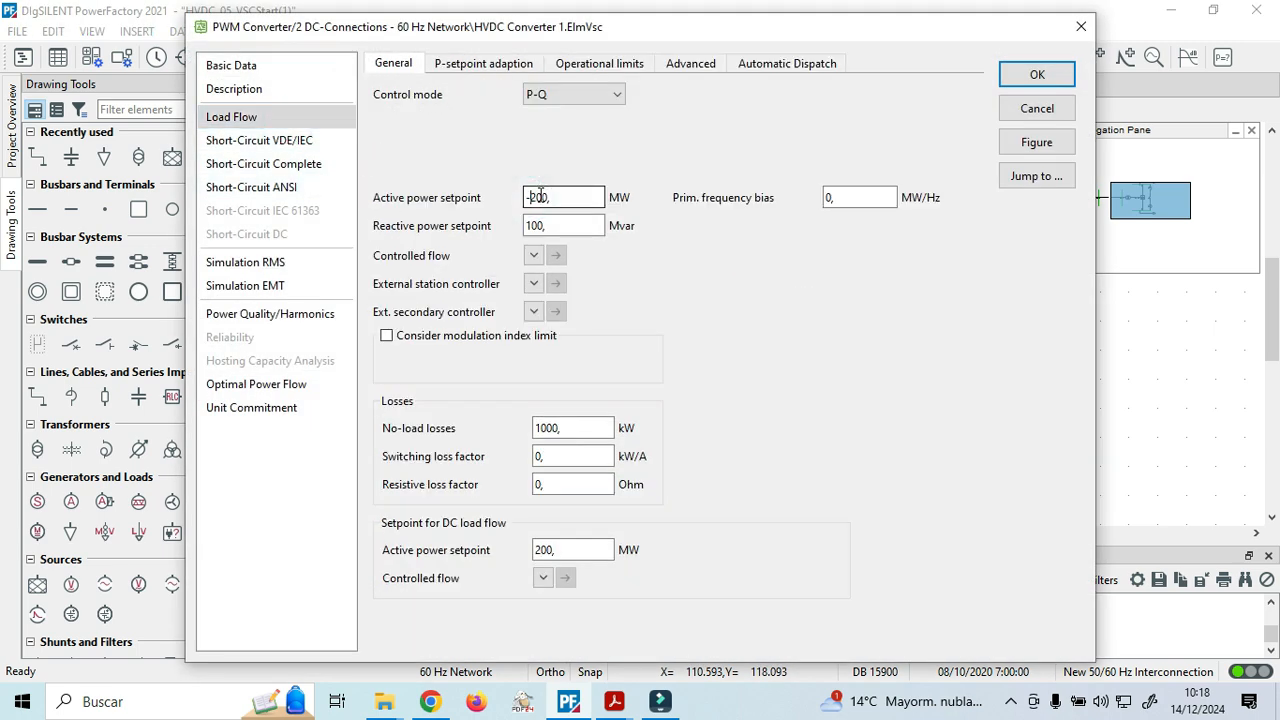
key("Return")
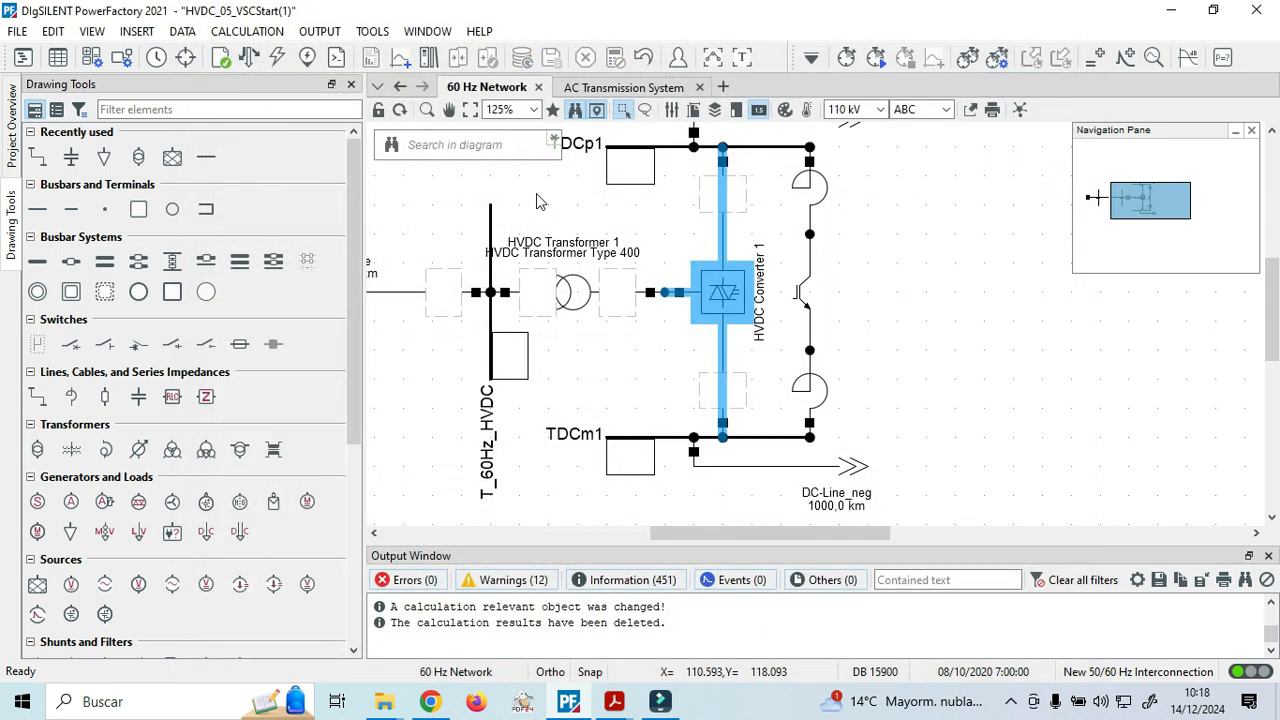
Run the load flow and inspect the results around busbar NH and HVDC Converter 2 in the AC Transmission System diagram.
left_click(251, 59)
left_click(957, 68)
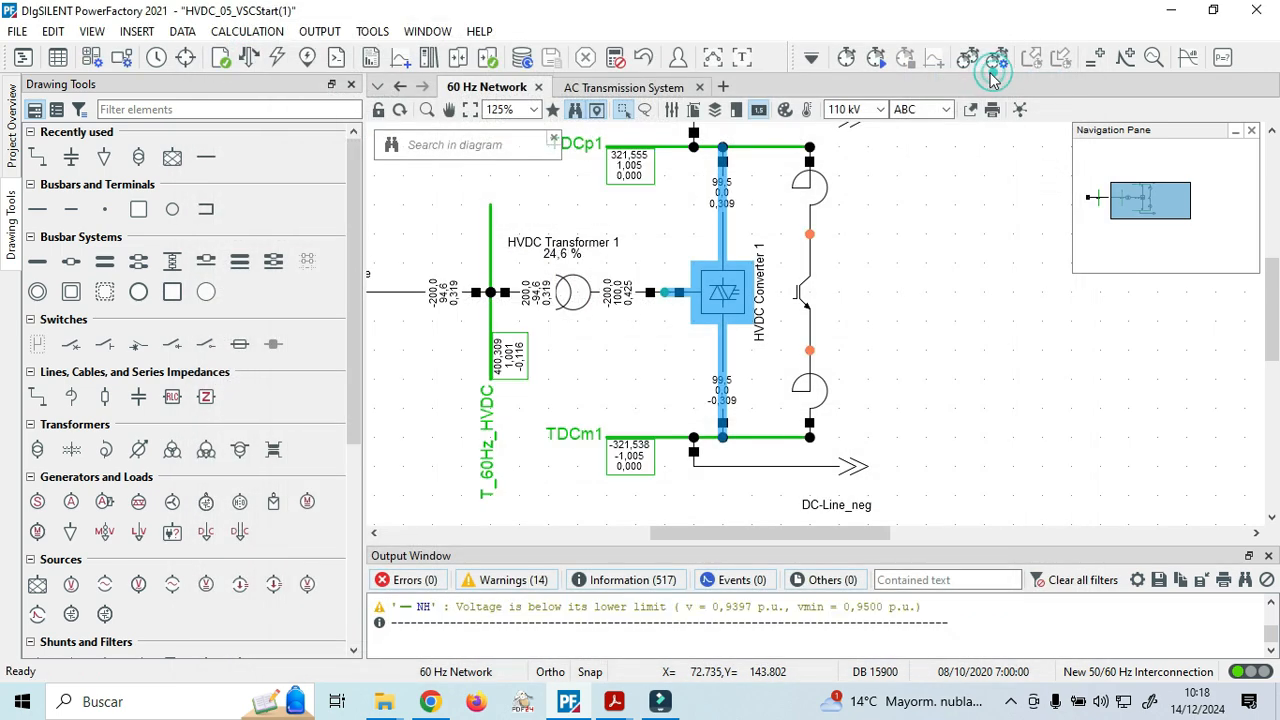
left_click(626, 88)
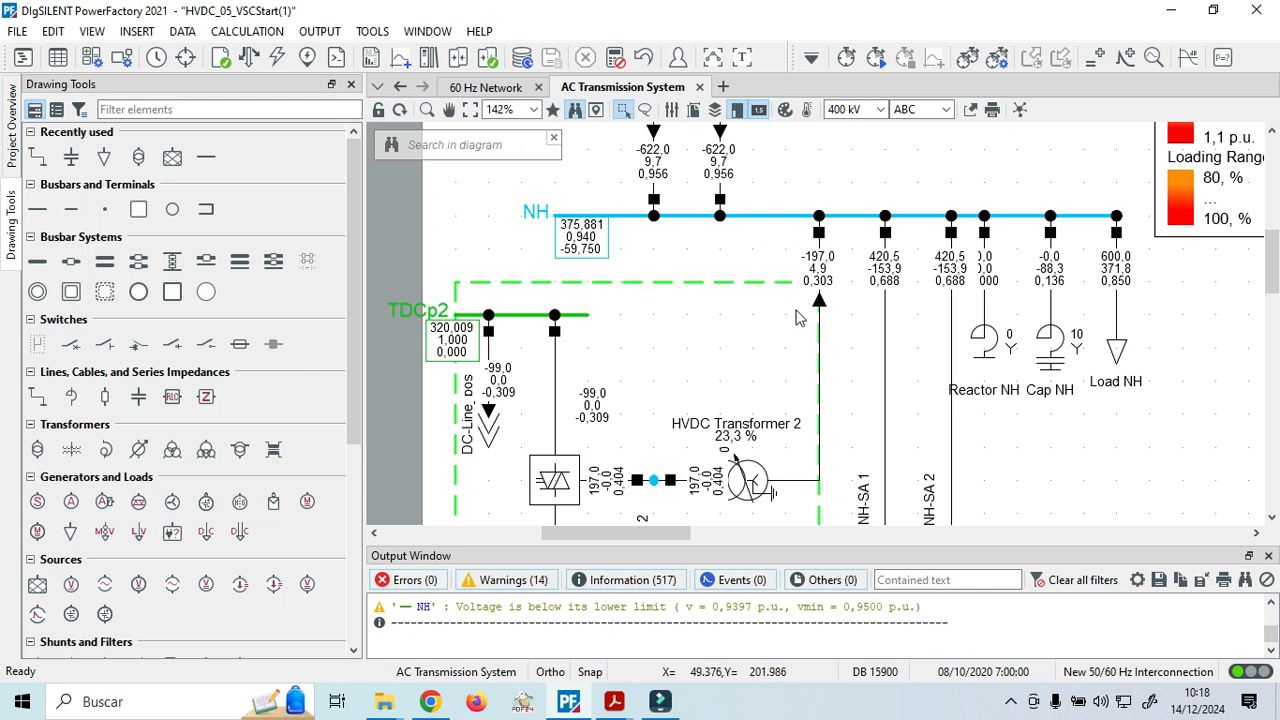
scroll(797, 318, "down", 2)
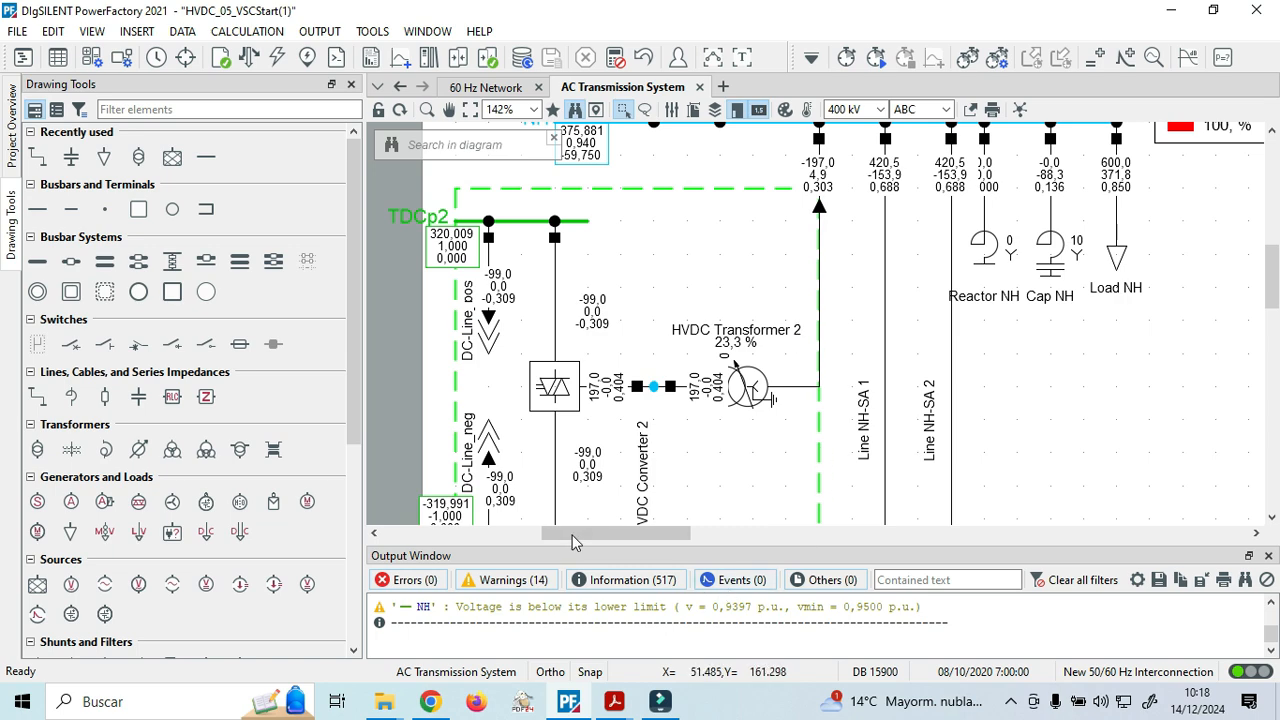
left_click_drag(578, 540, 554, 538)
Read the power flow tasks of exercise 4.2 in Project-HVDC-1.pdf and return to the AC Transmission System diagram in PowerFactory.
left_click(614, 703)
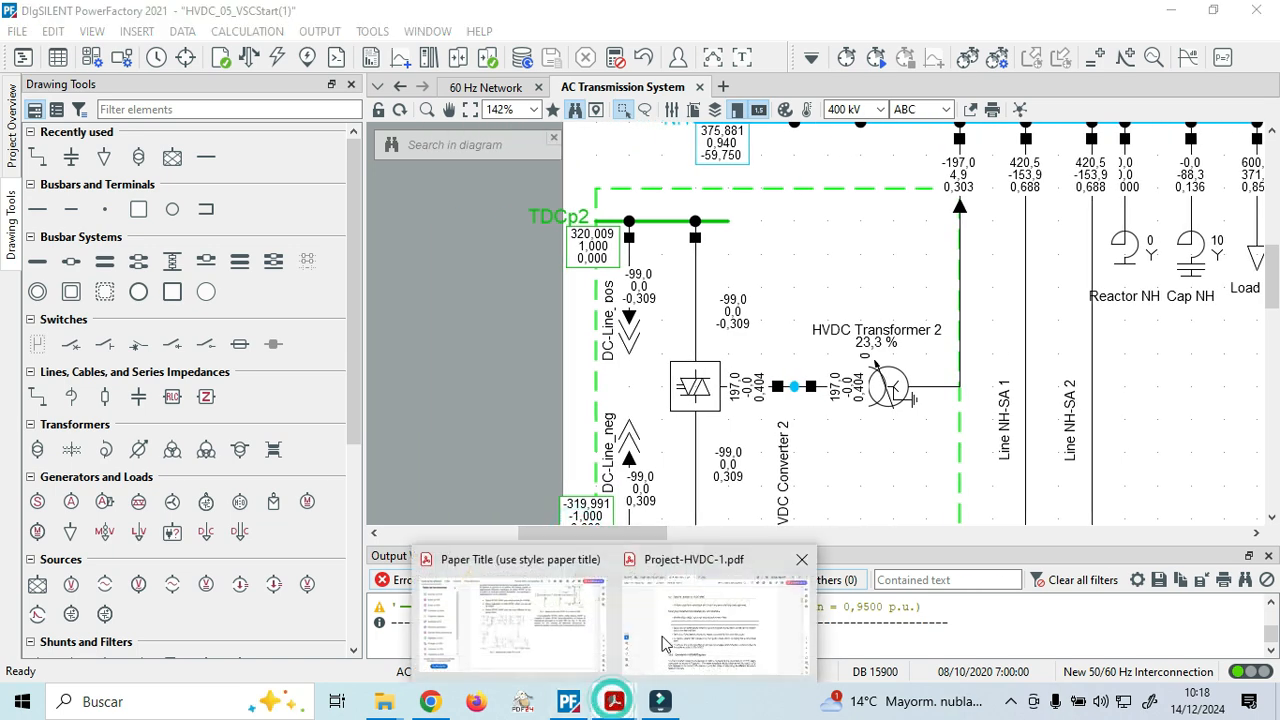
left_click(667, 645)
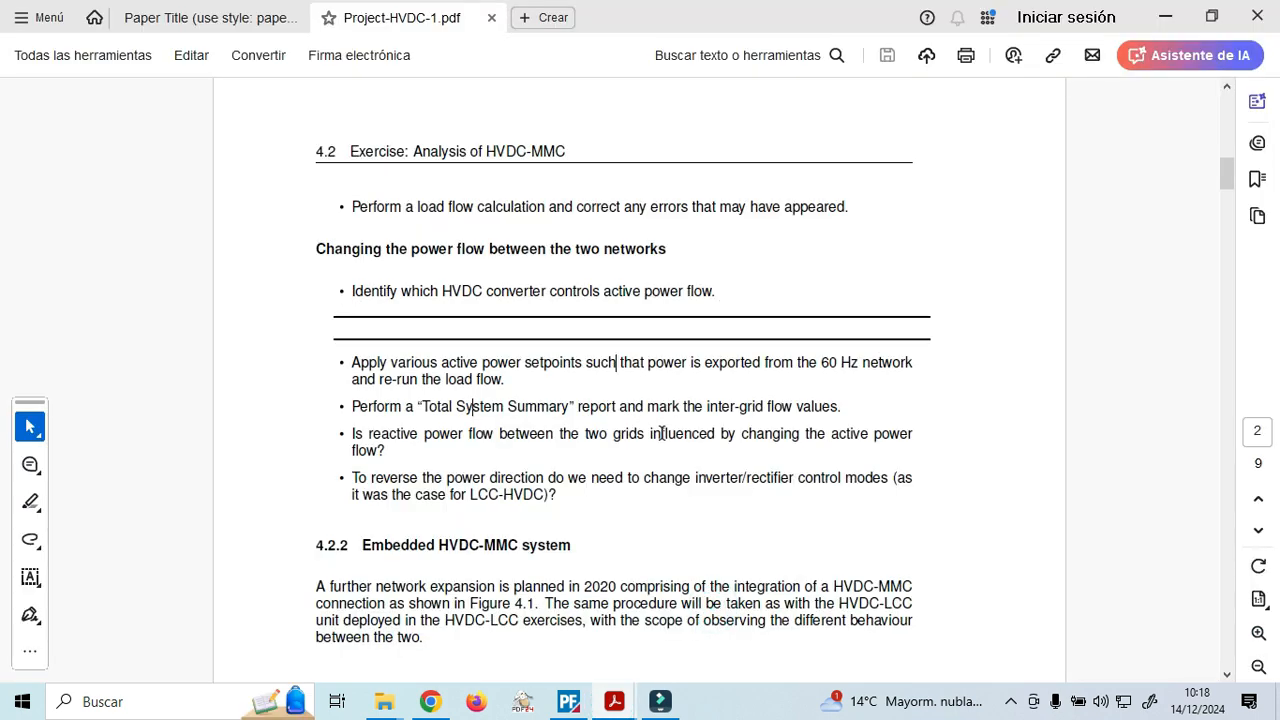
scroll(661, 433, "down", 2)
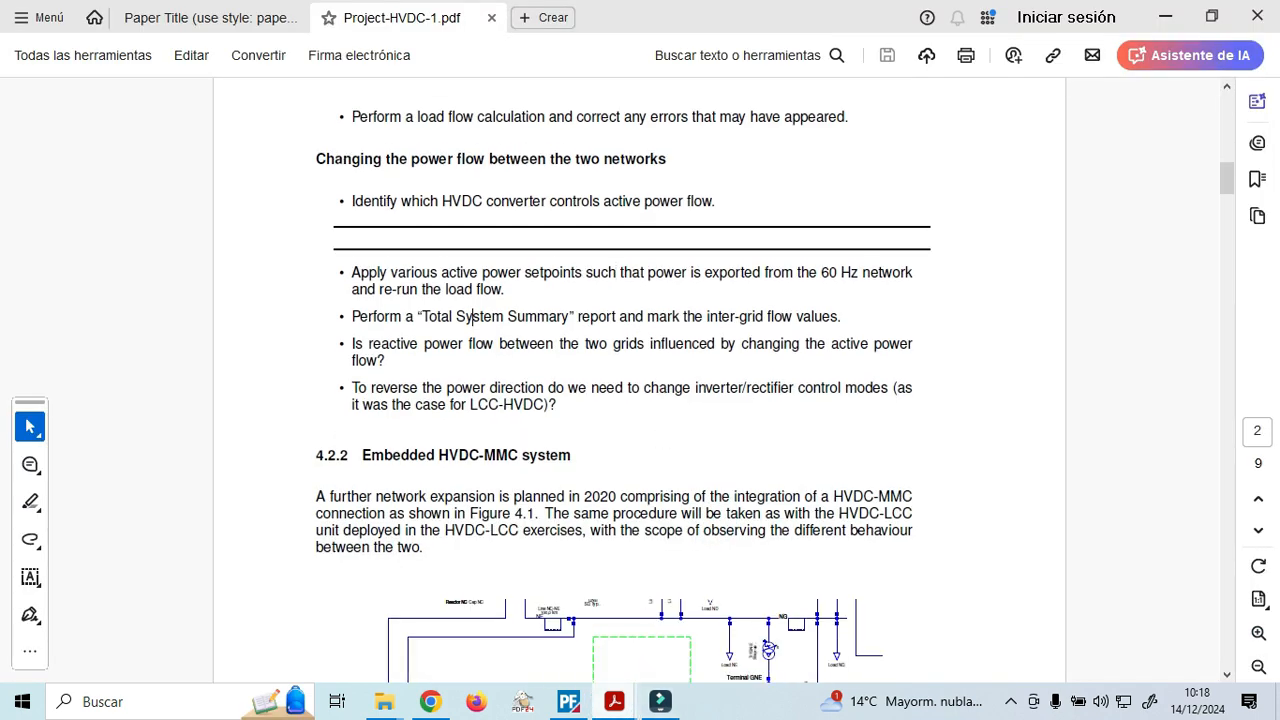
left_click(568, 701)
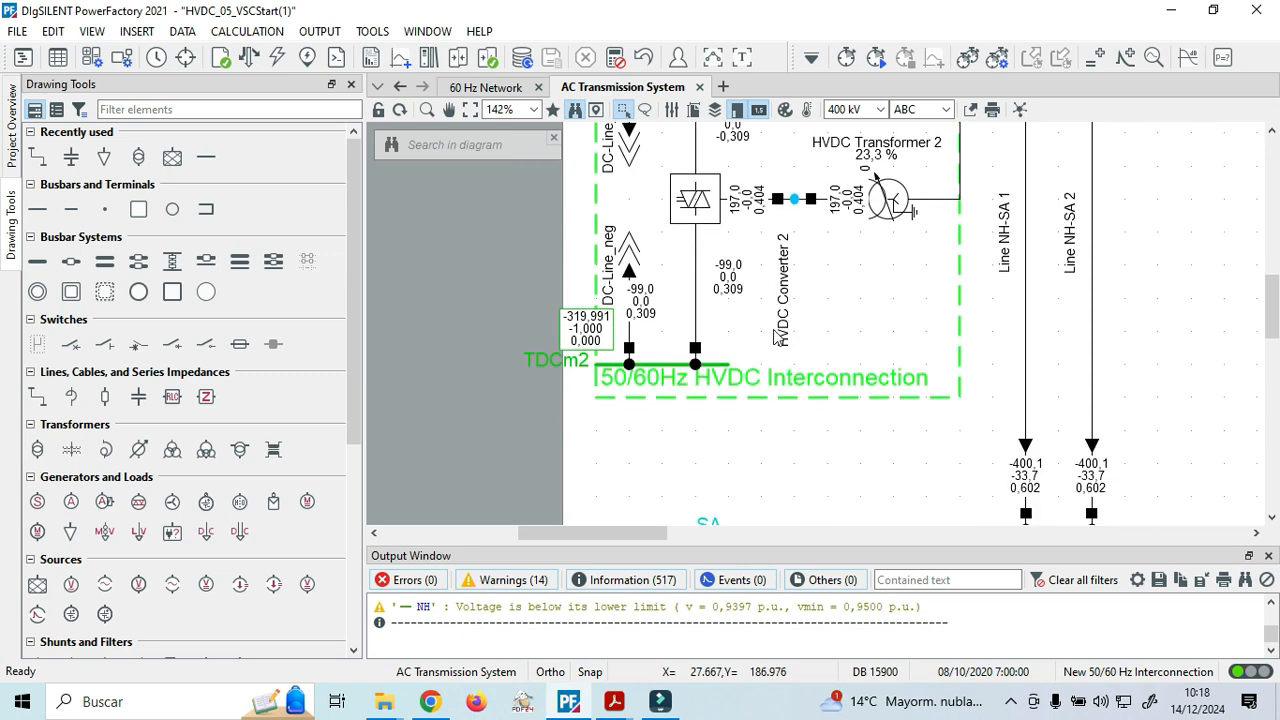
scroll(800, 310, "down", 3)
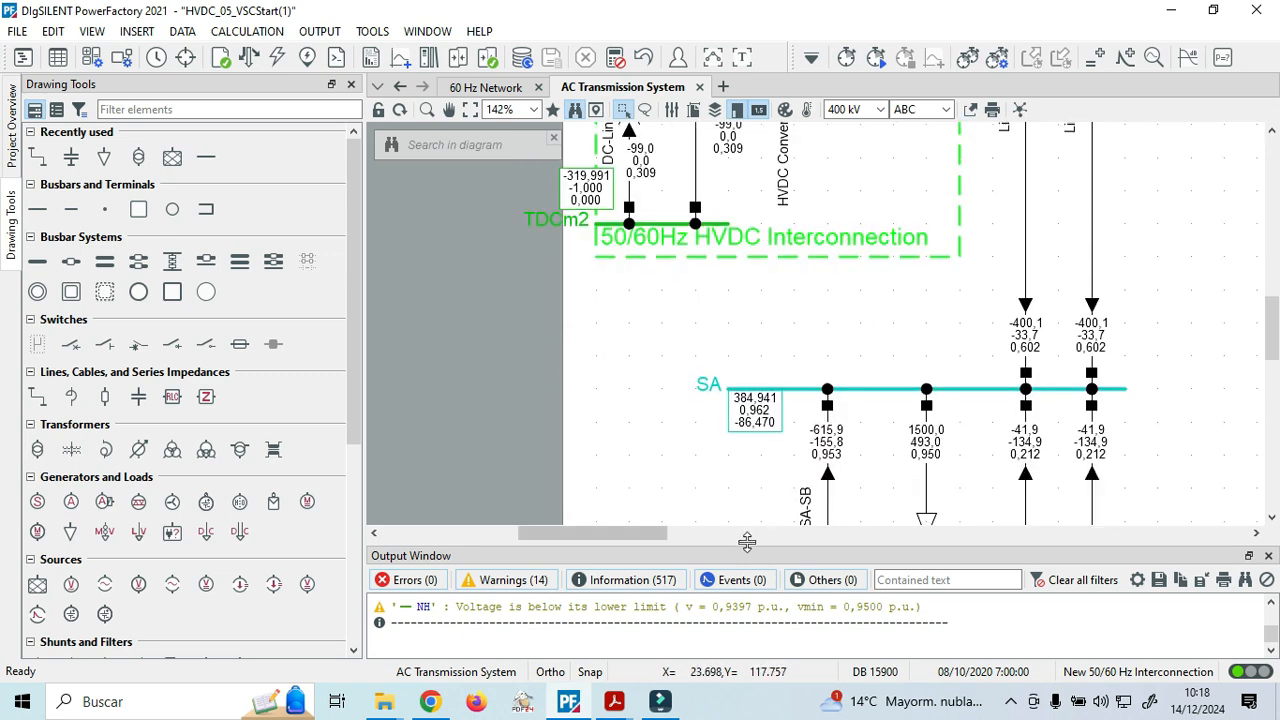
Enlarge the output window and output the Busbars/Terminals load flow report for the selected busbar NF.
left_click_drag(748, 543, 785, 256)
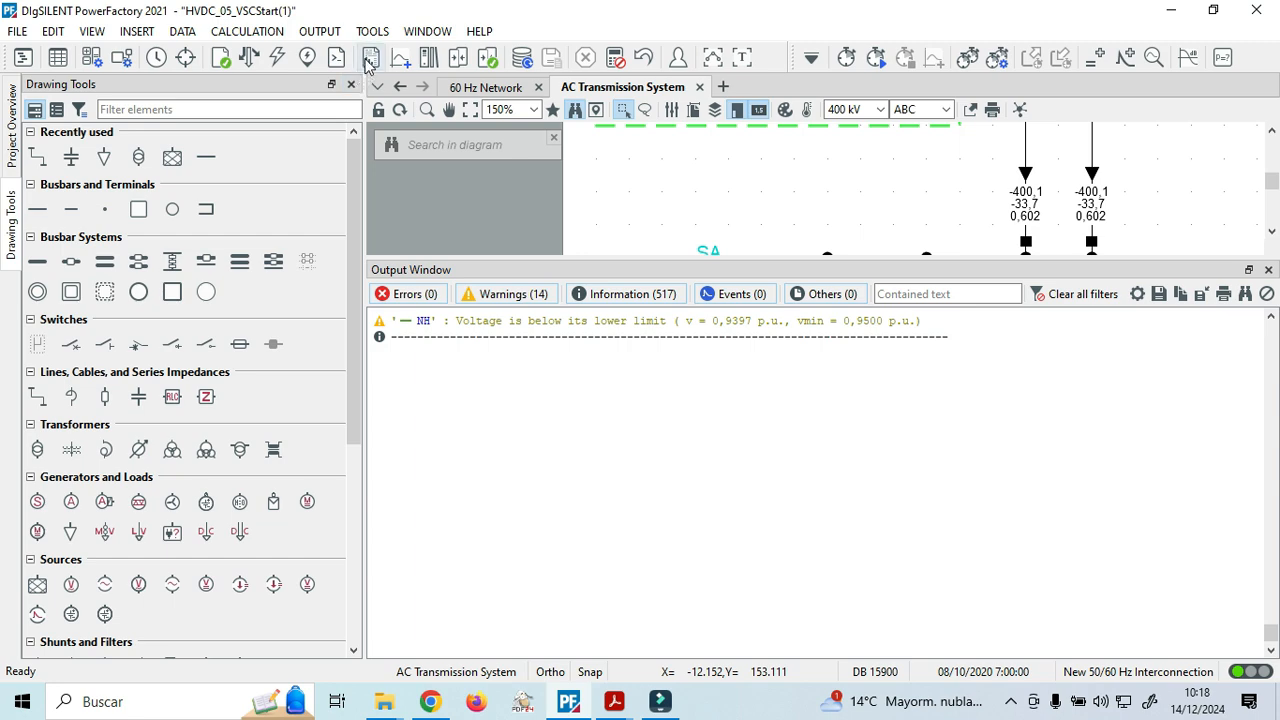
left_click(370, 57)
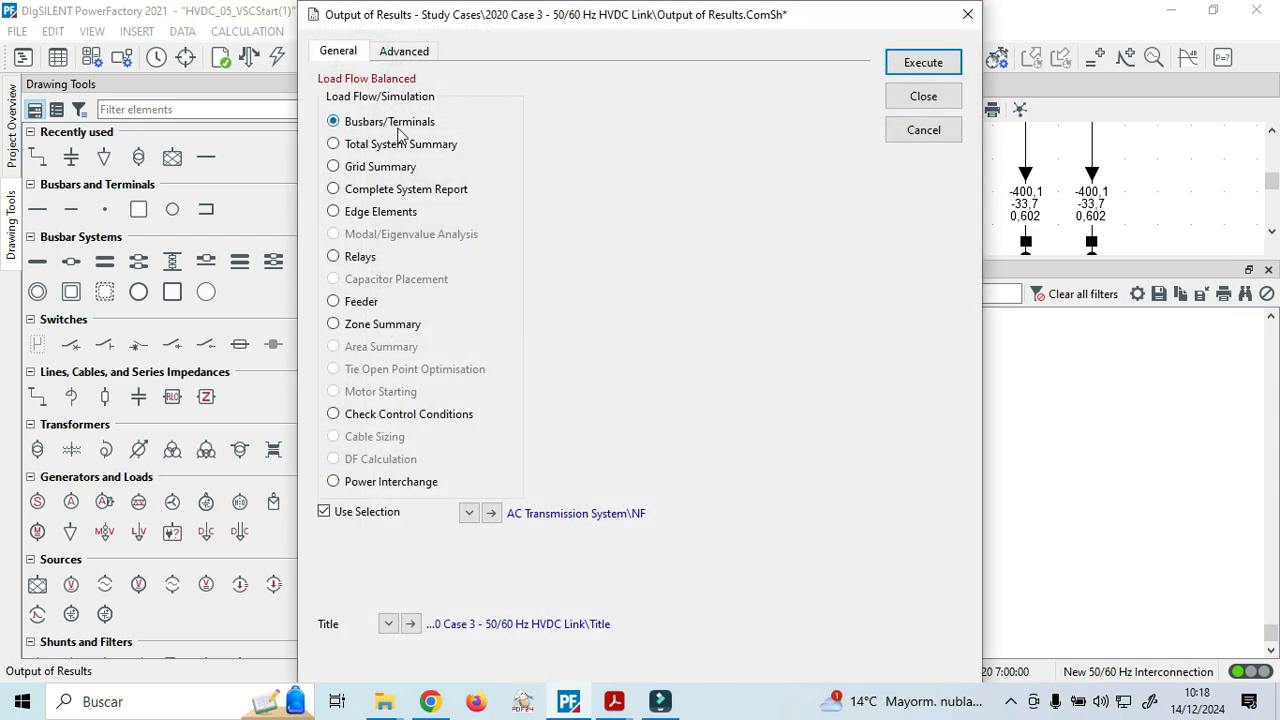
left_click(923, 62)
scroll(752, 452, "up", 5)
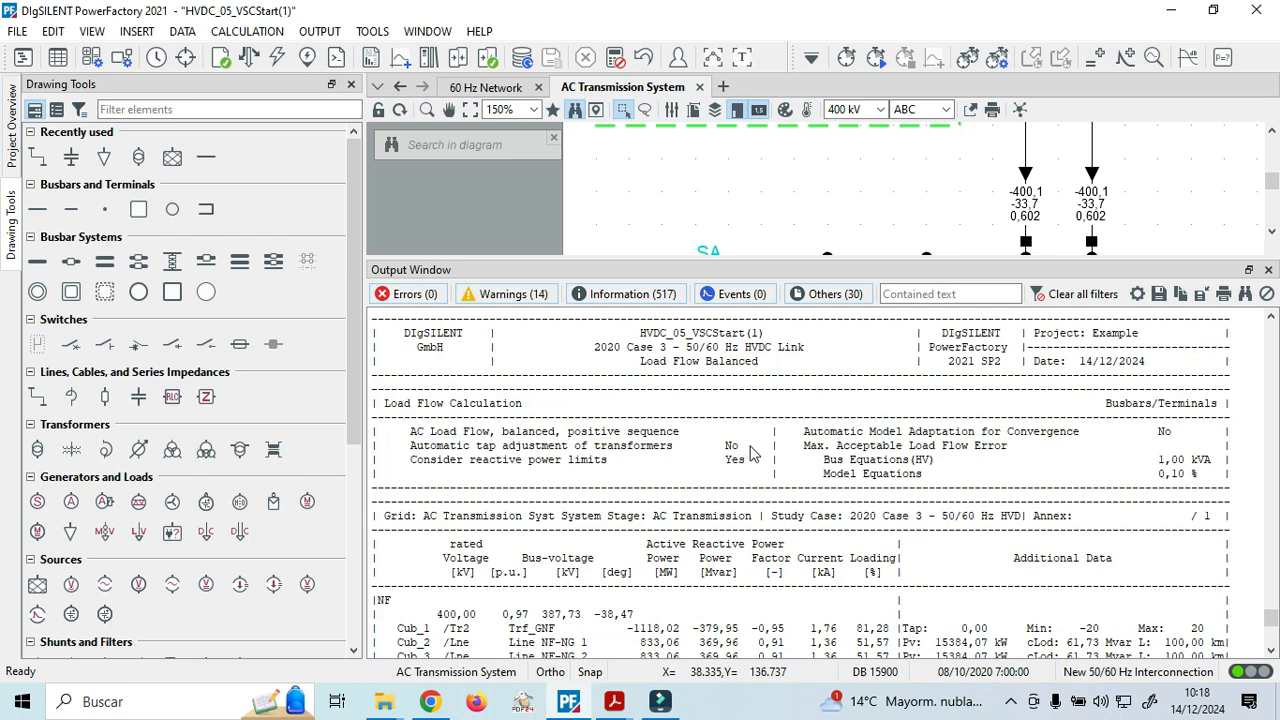
scroll(752, 452, "up", 8)
scroll(760, 440, "down", 12)
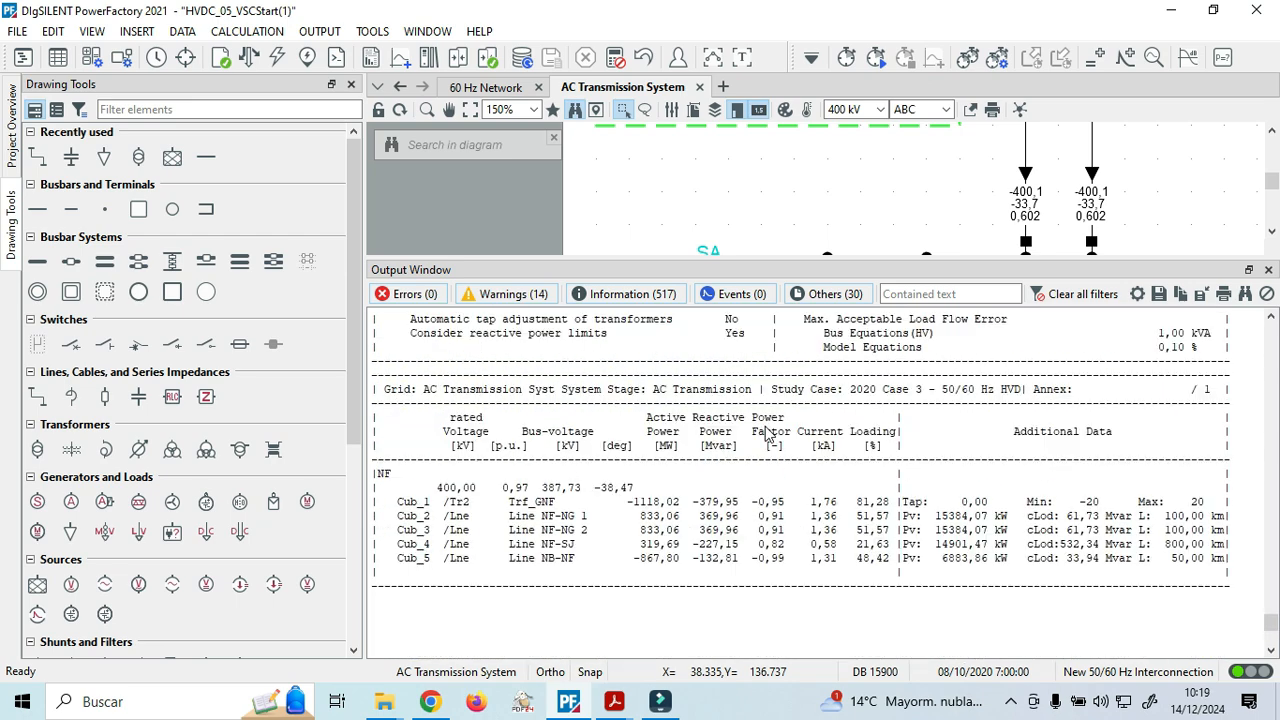
scroll(766, 432, "up", 3)
scroll(766, 432, "down", 3)
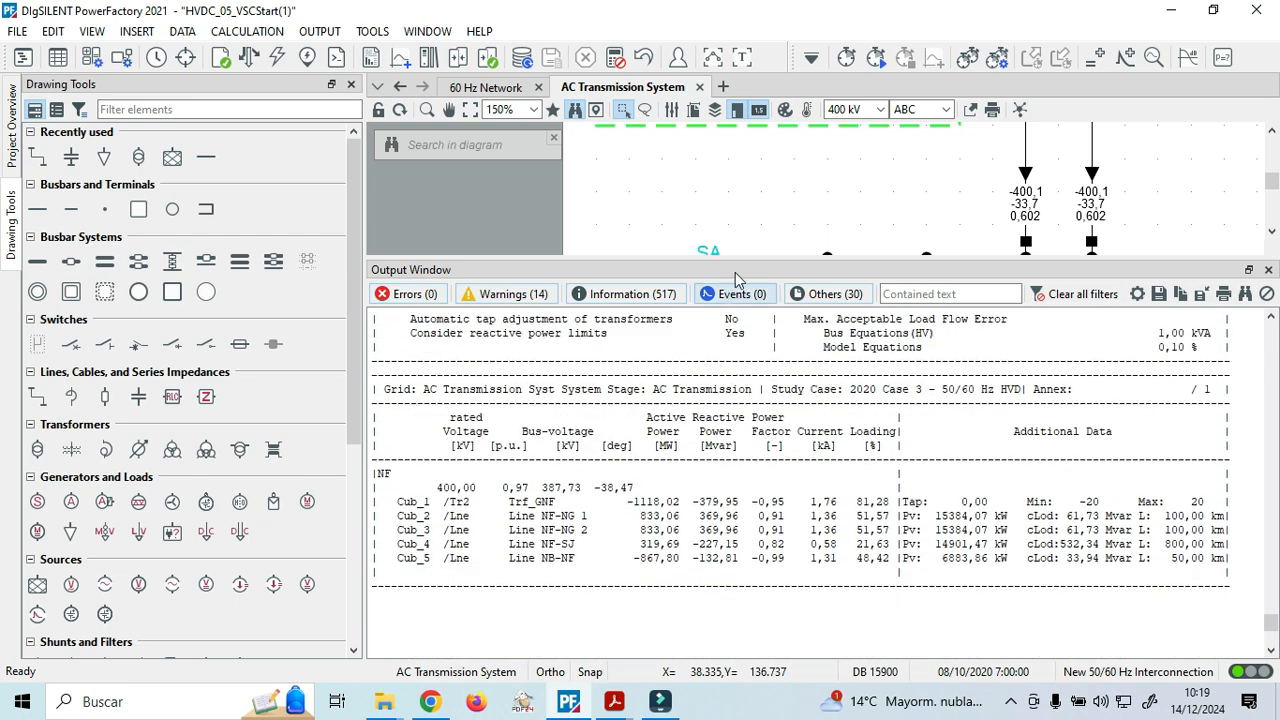
Check the flows at busbar NH, and output the Busbars/Terminals report again with Use Selection turned off.
left_click_drag(748, 258, 748, 413)
scroll(709, 279, "up", 4)
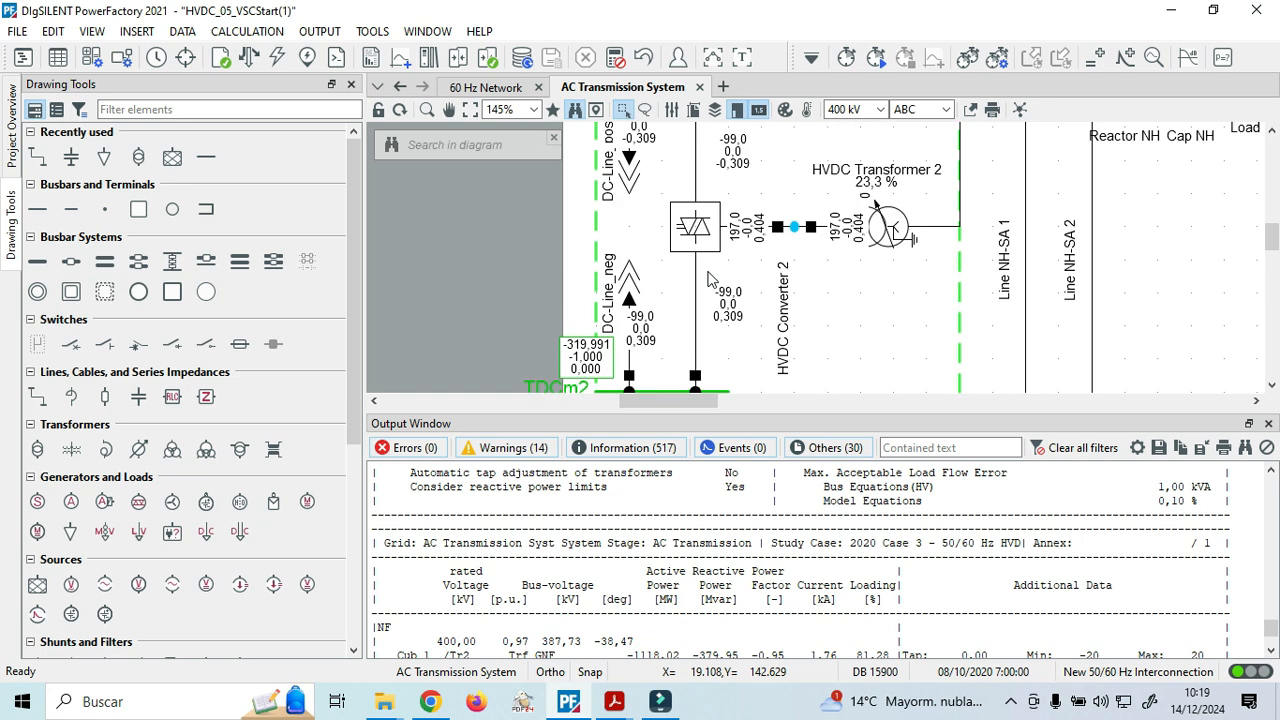
scroll(709, 279, "up", 4)
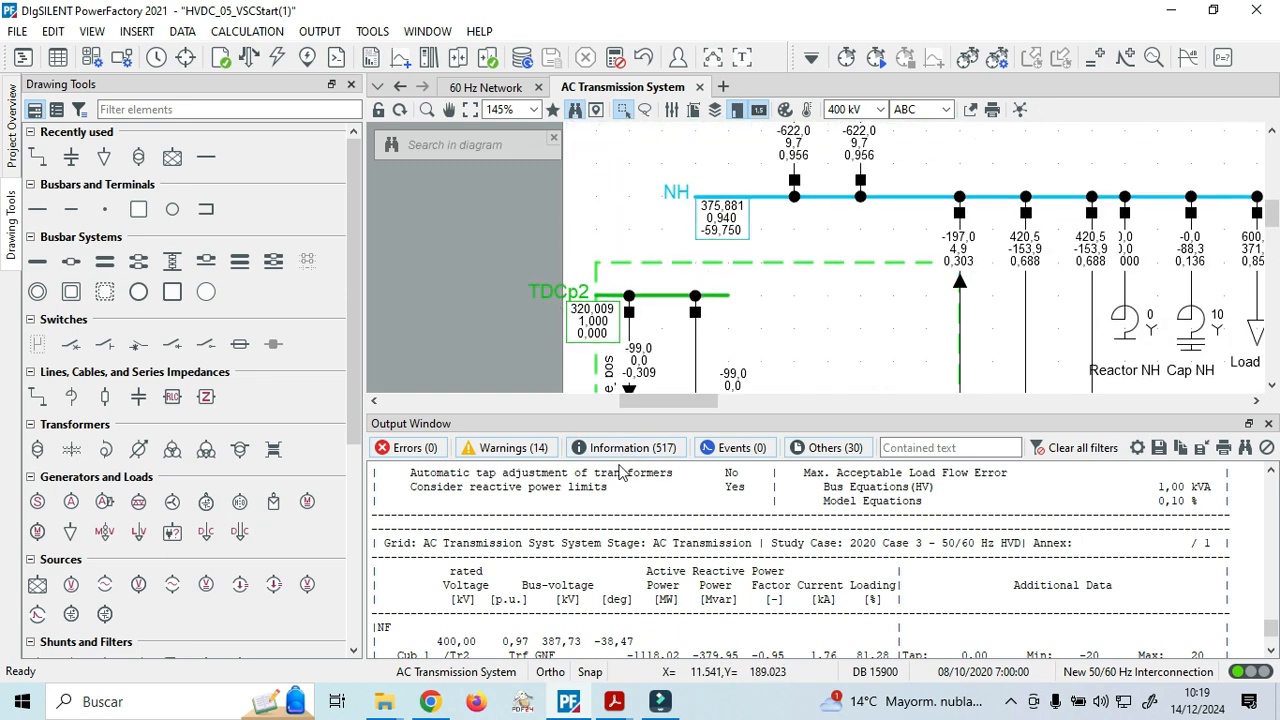
left_click_drag(692, 411, 694, 258)
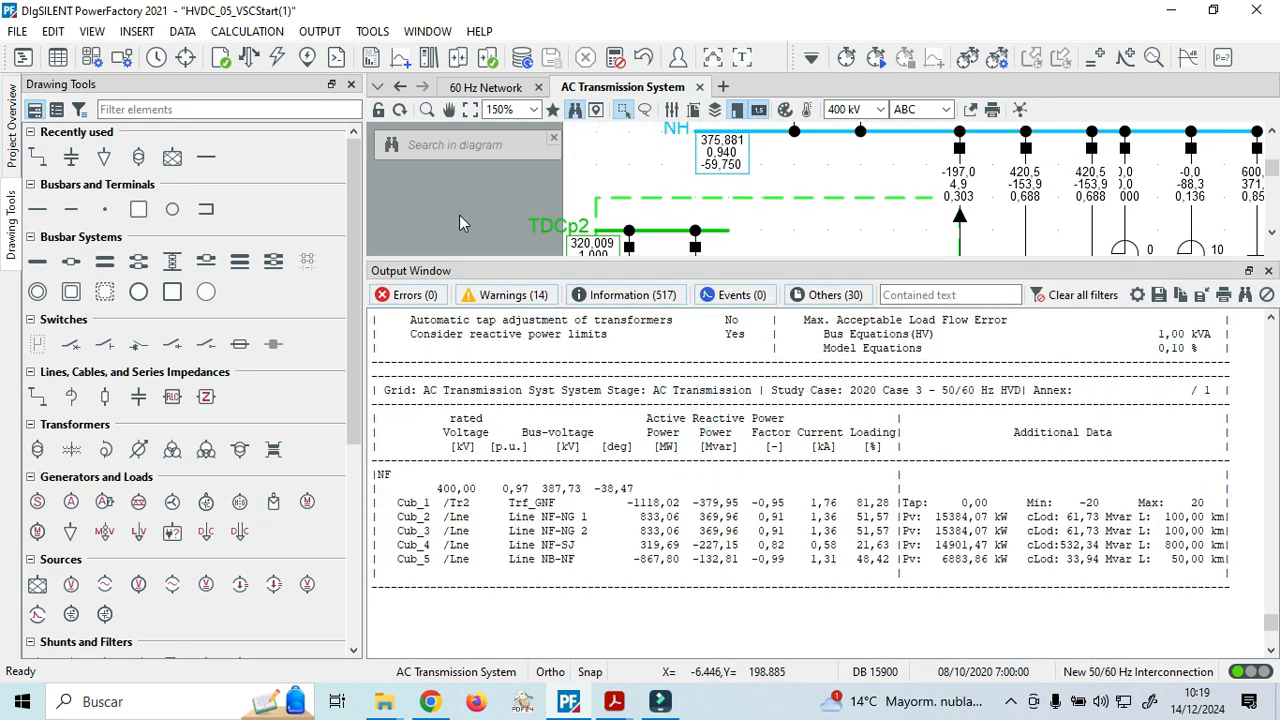
left_click(370, 57)
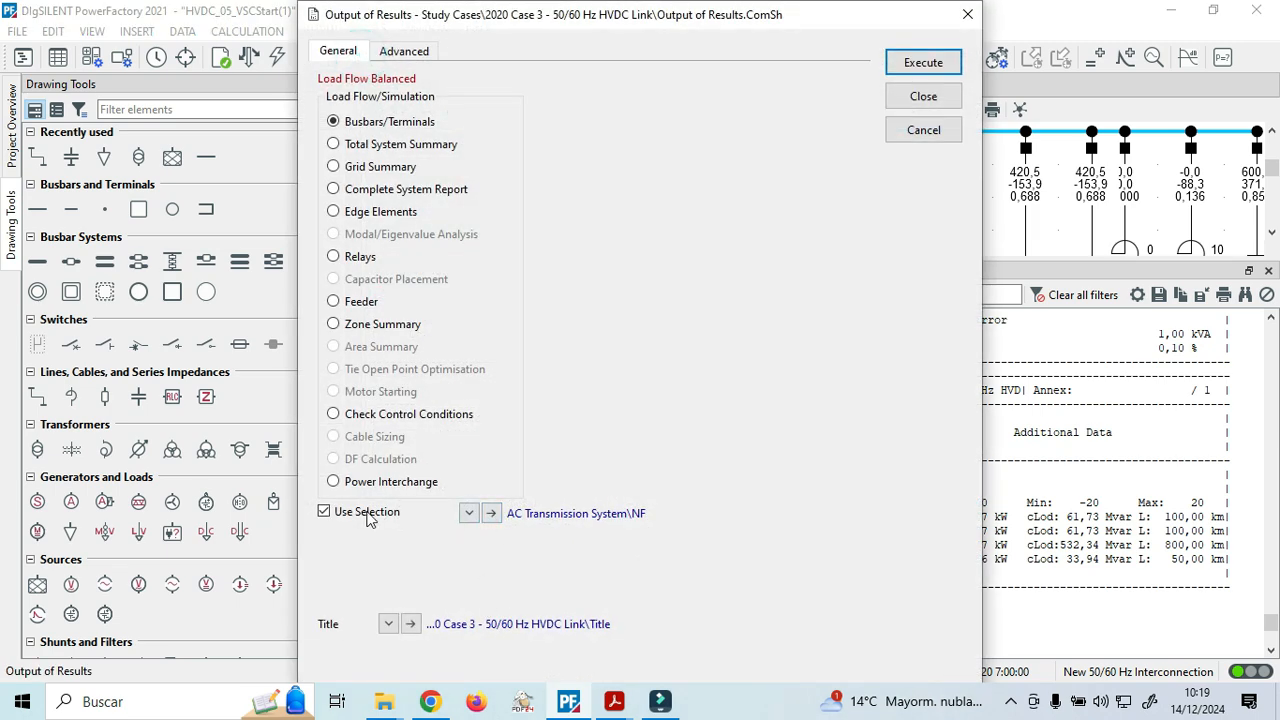
left_click(323, 511)
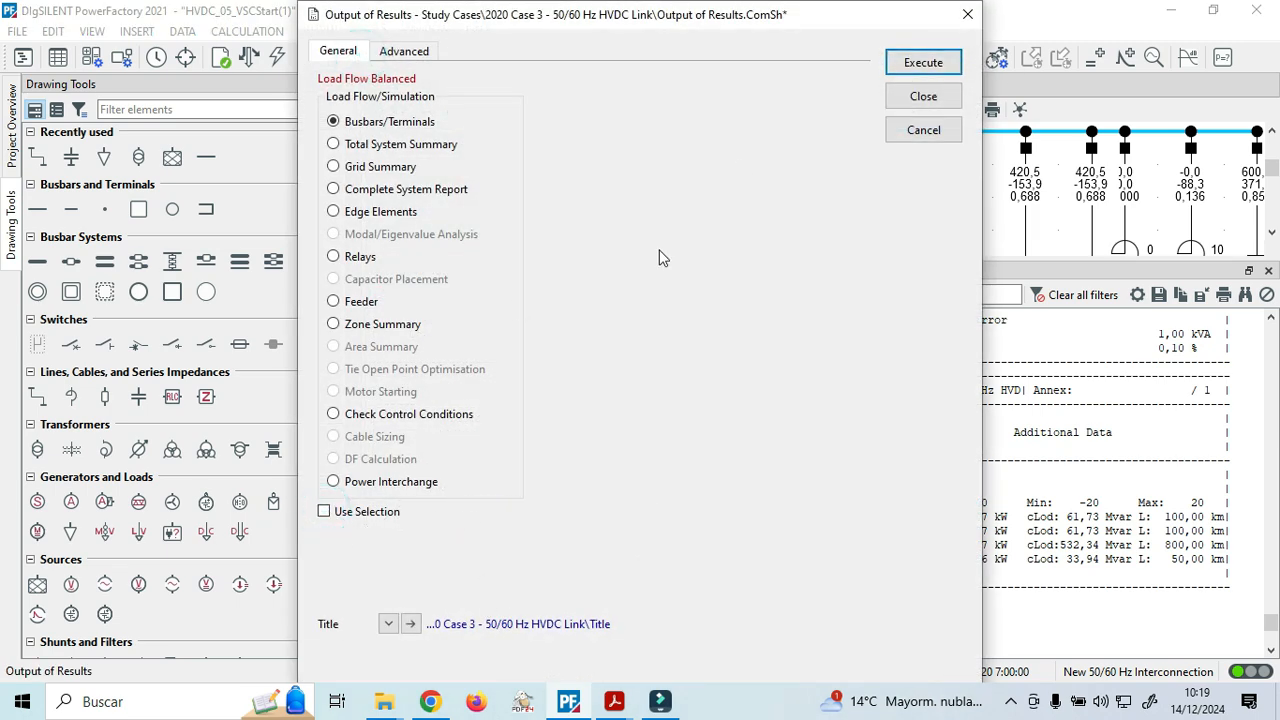
left_click(910, 62)
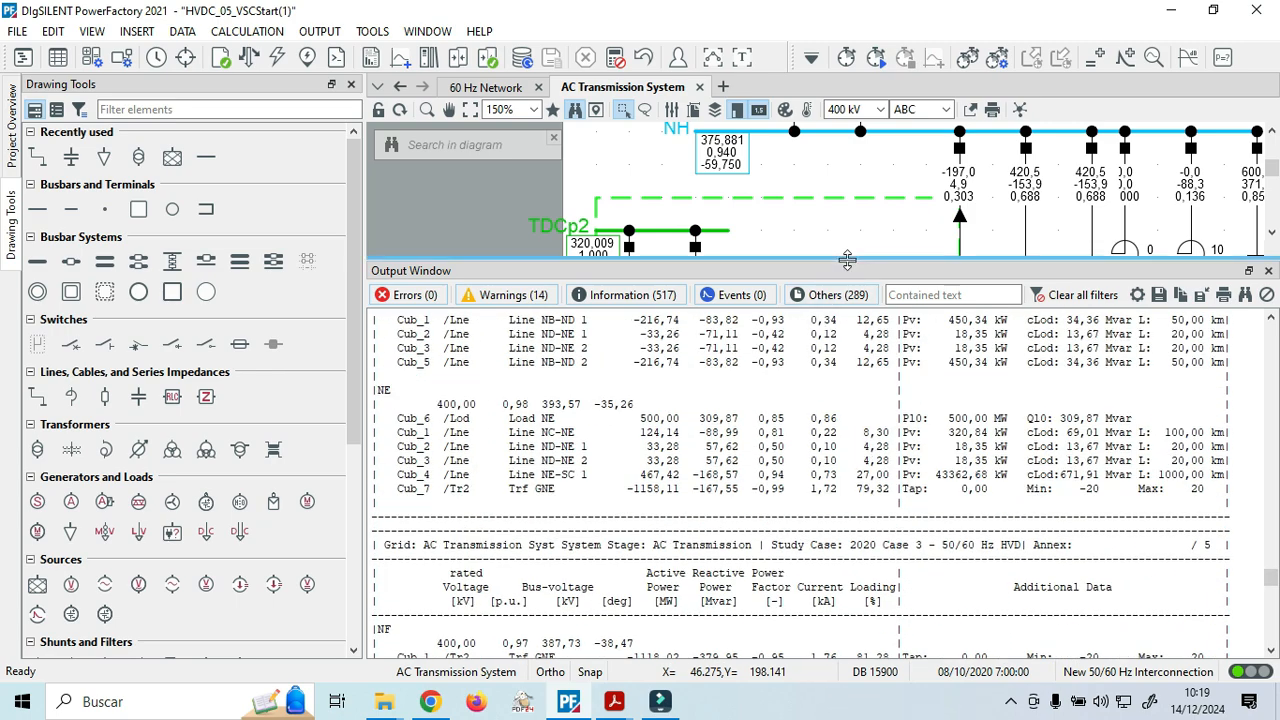
left_click_drag(845, 270, 845, 405)
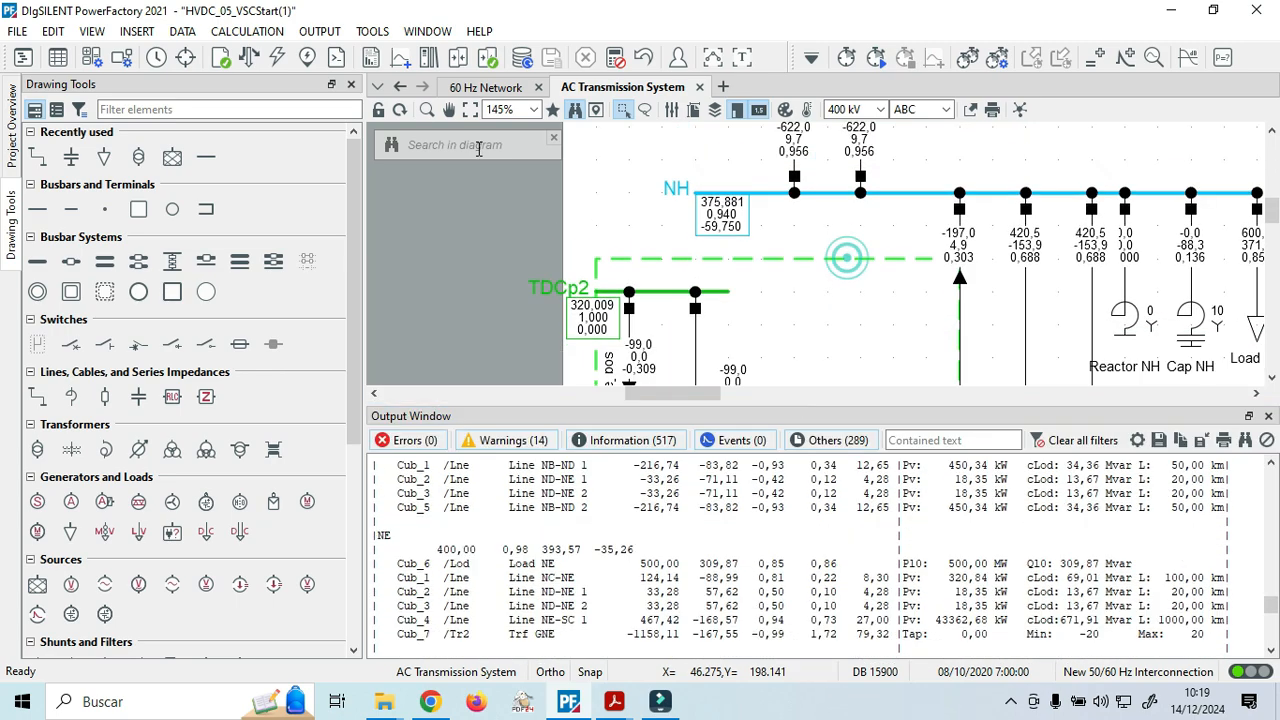
Output the Total System Summary load flow report and review the 60 Hz Network bus results in the enlarged output window.
left_click(371, 57)
left_click(410, 148)
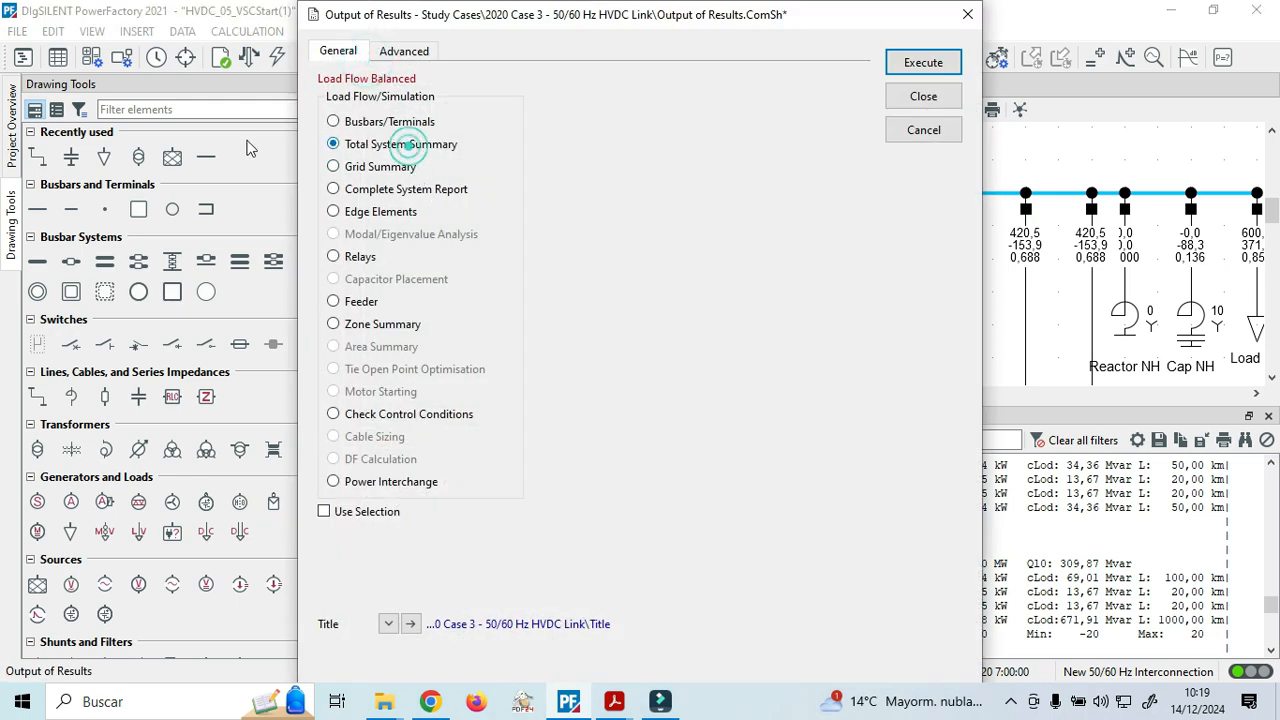
left_click(923, 62)
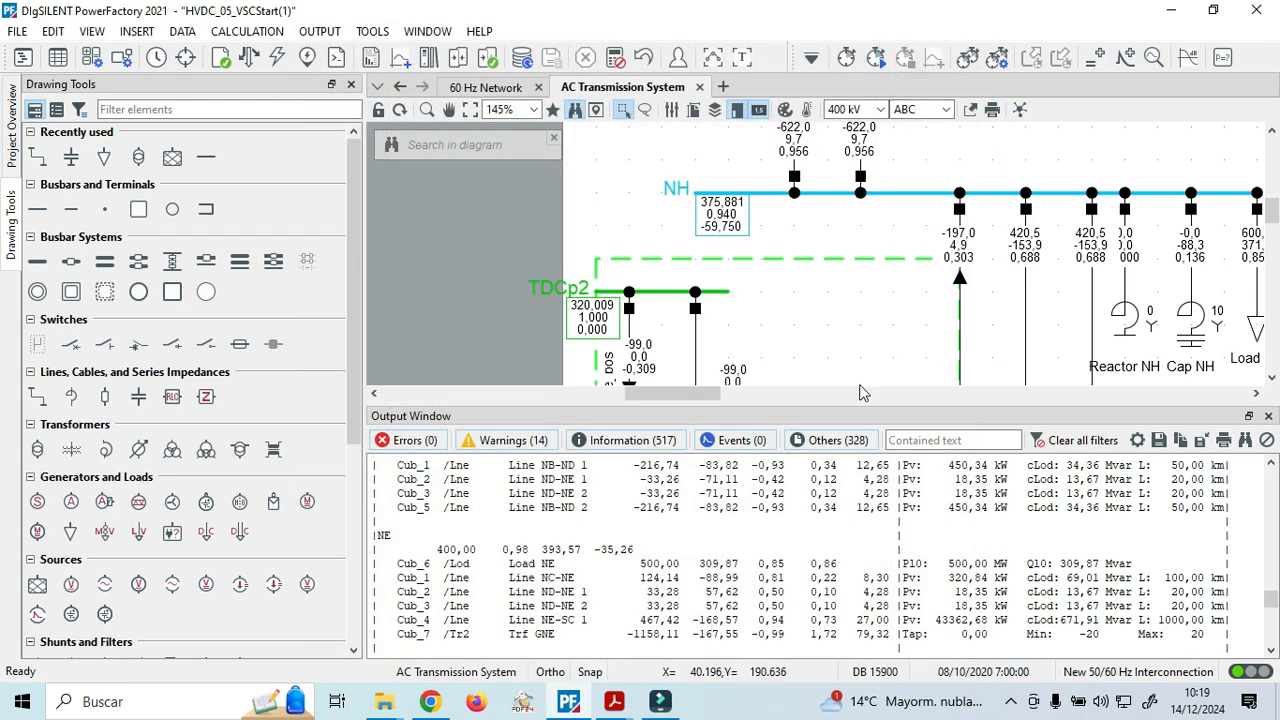
left_click_drag(856, 403, 853, 182)
scroll(907, 425, "down", 12)
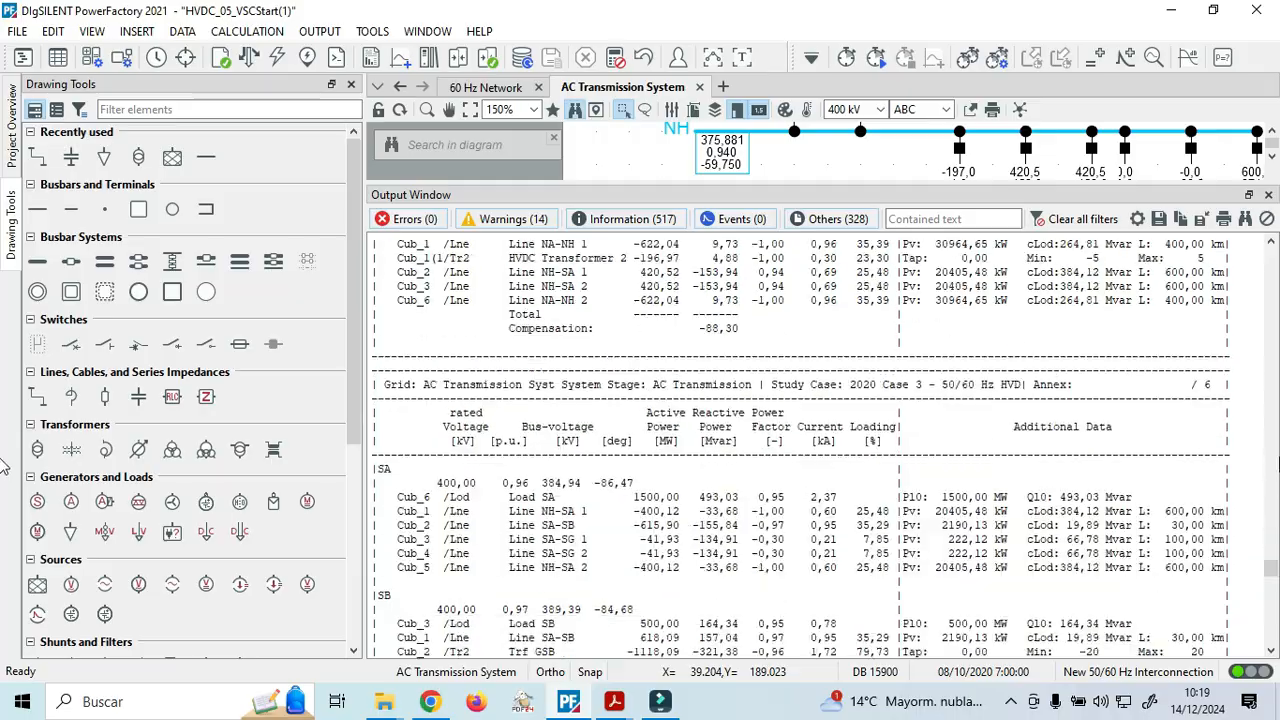
left_click_drag(1271, 573, 1258, 514)
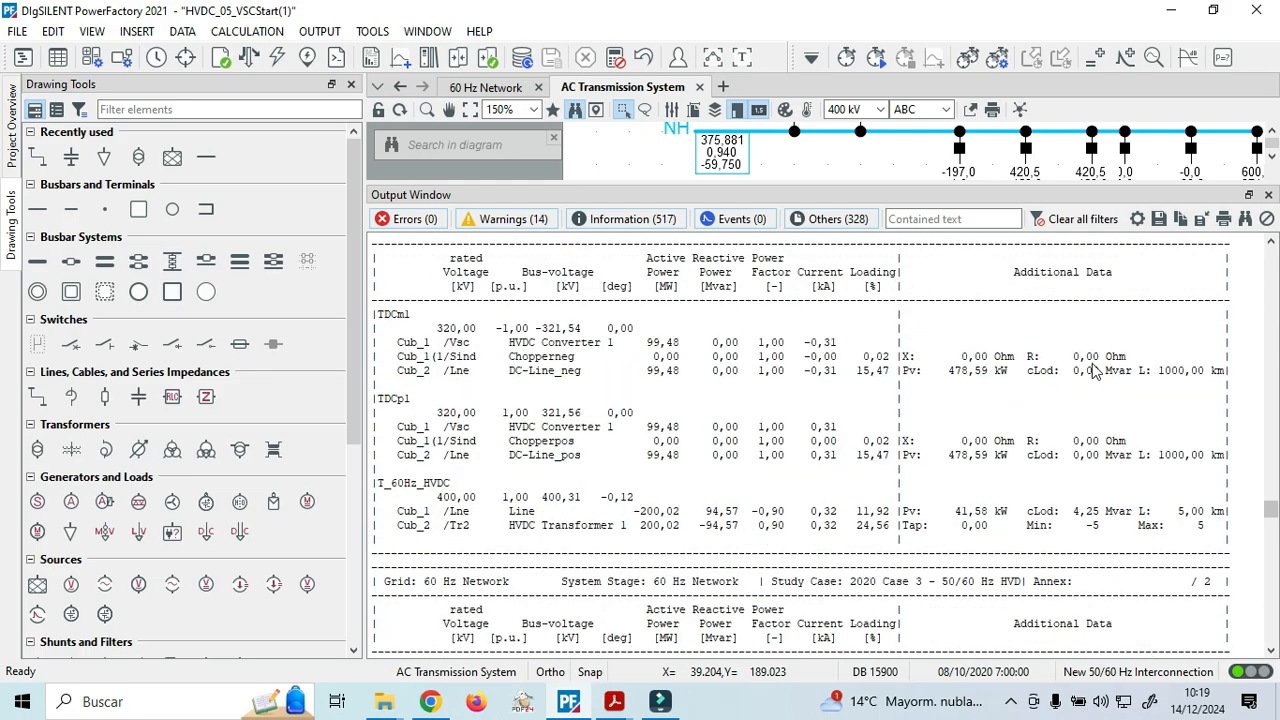
Shrink the output window and examine the flow from HVDC Transformer 2 into busbar NH in the diagram.
left_click_drag(877, 183, 877, 548)
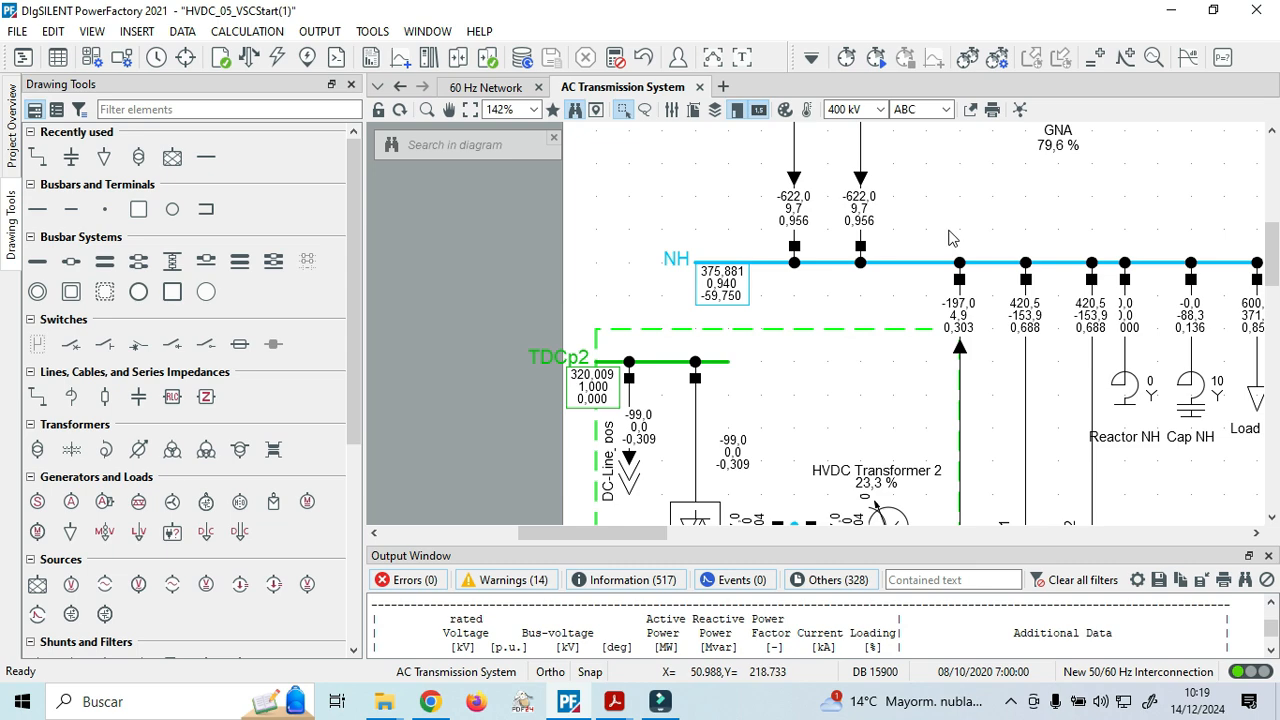
scroll(950, 238, "down", 2)
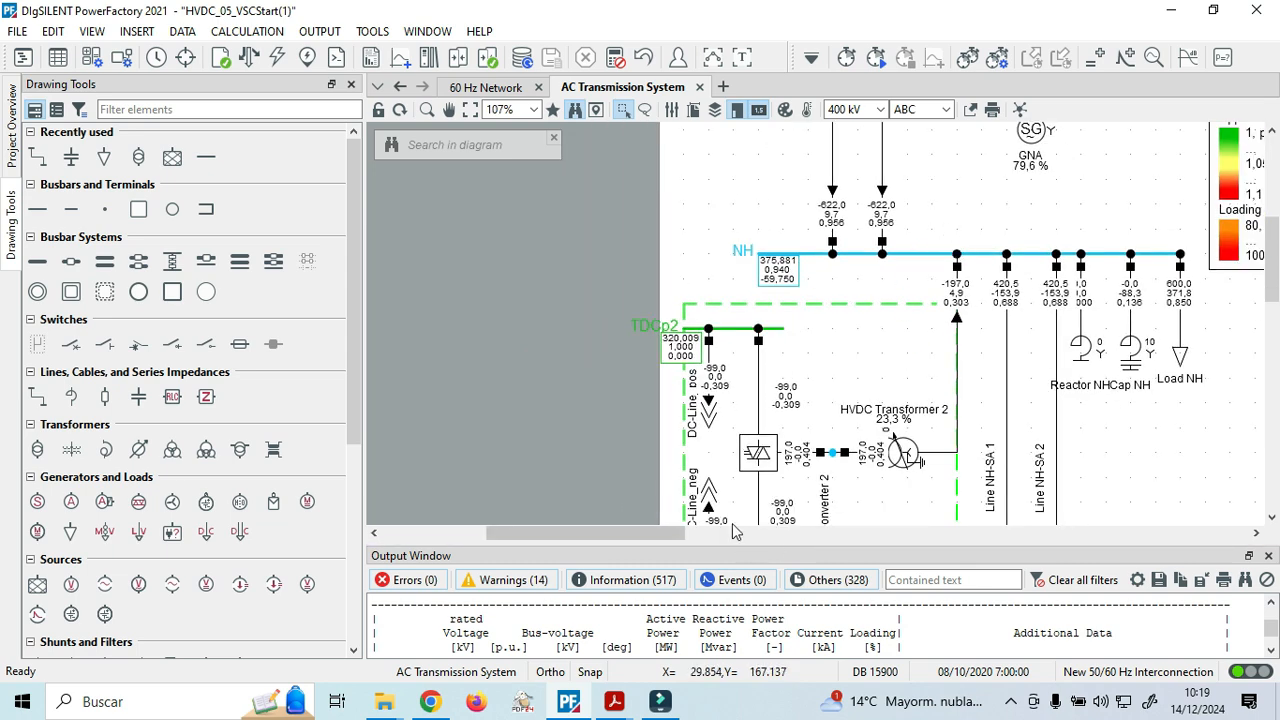
scroll(724, 487, "up", 2)
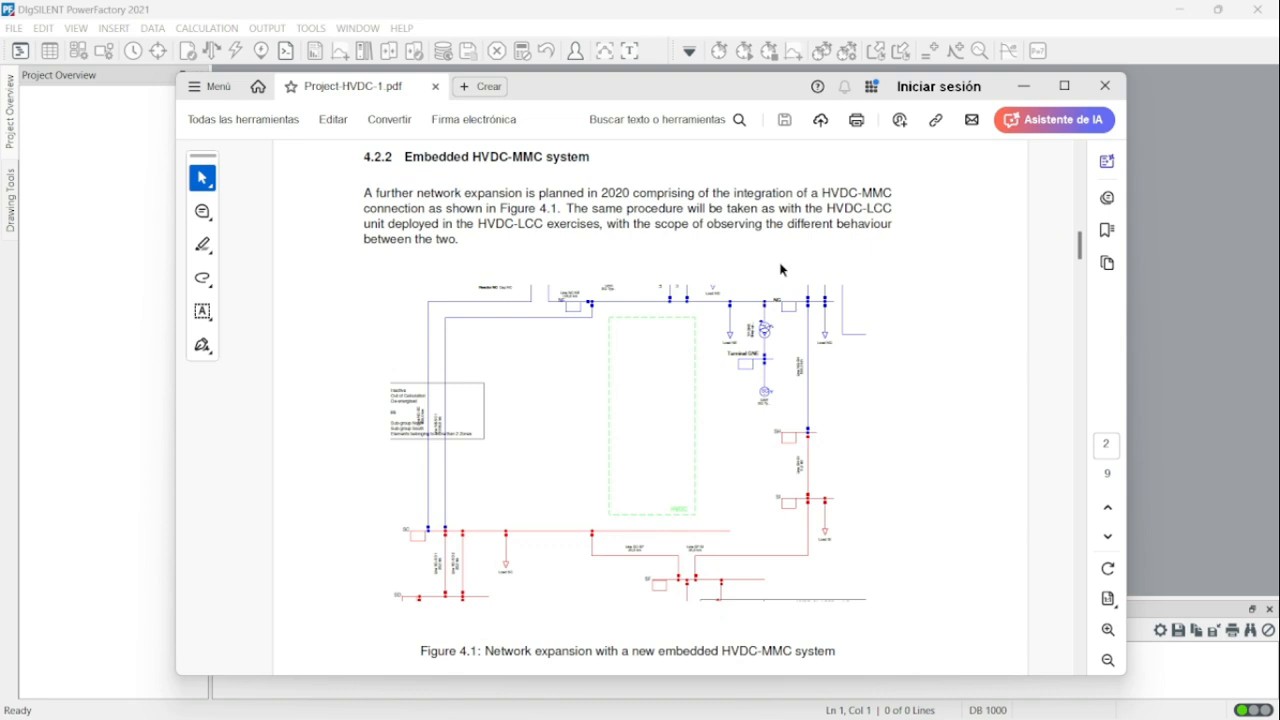
Review the Embedded HVDC-MMC system section and Figure 4.1 in the exercise PDF, and minimise the document.
scroll(603, 291, "up", 1)
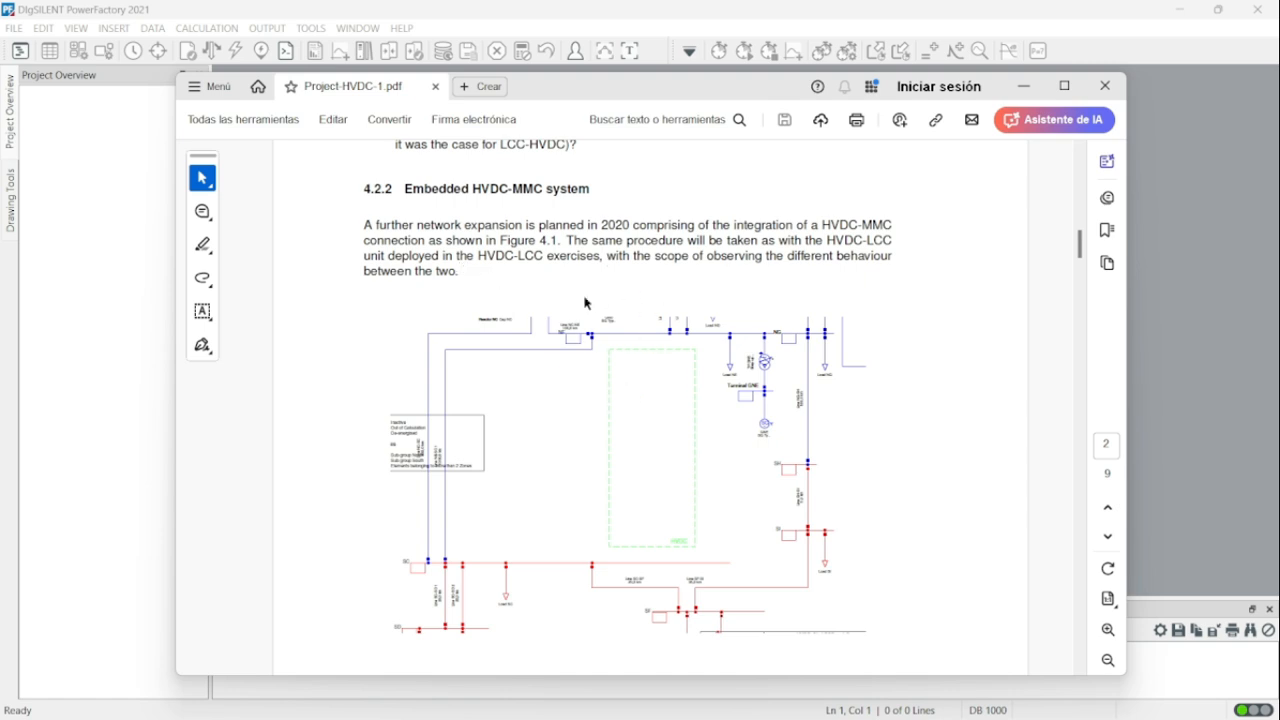
scroll(716, 323, "down", 3)
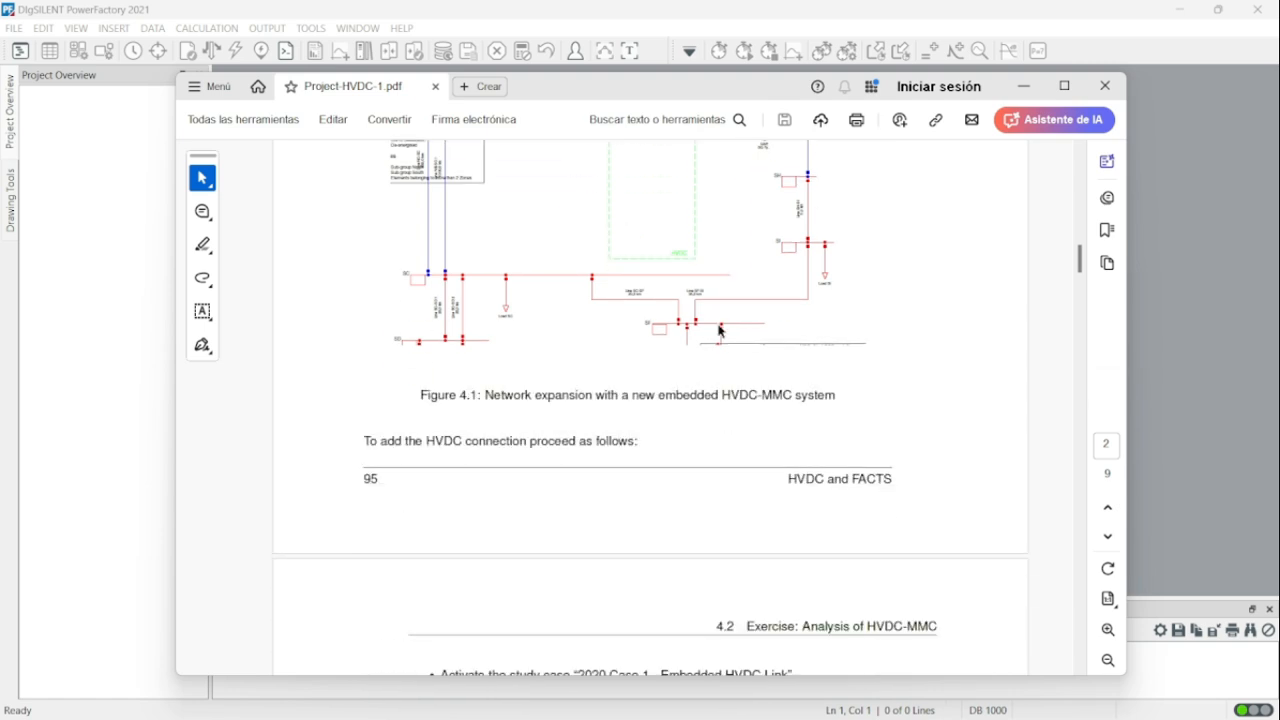
scroll(720, 331, "up", 2)
scroll(720, 331, "down", 4)
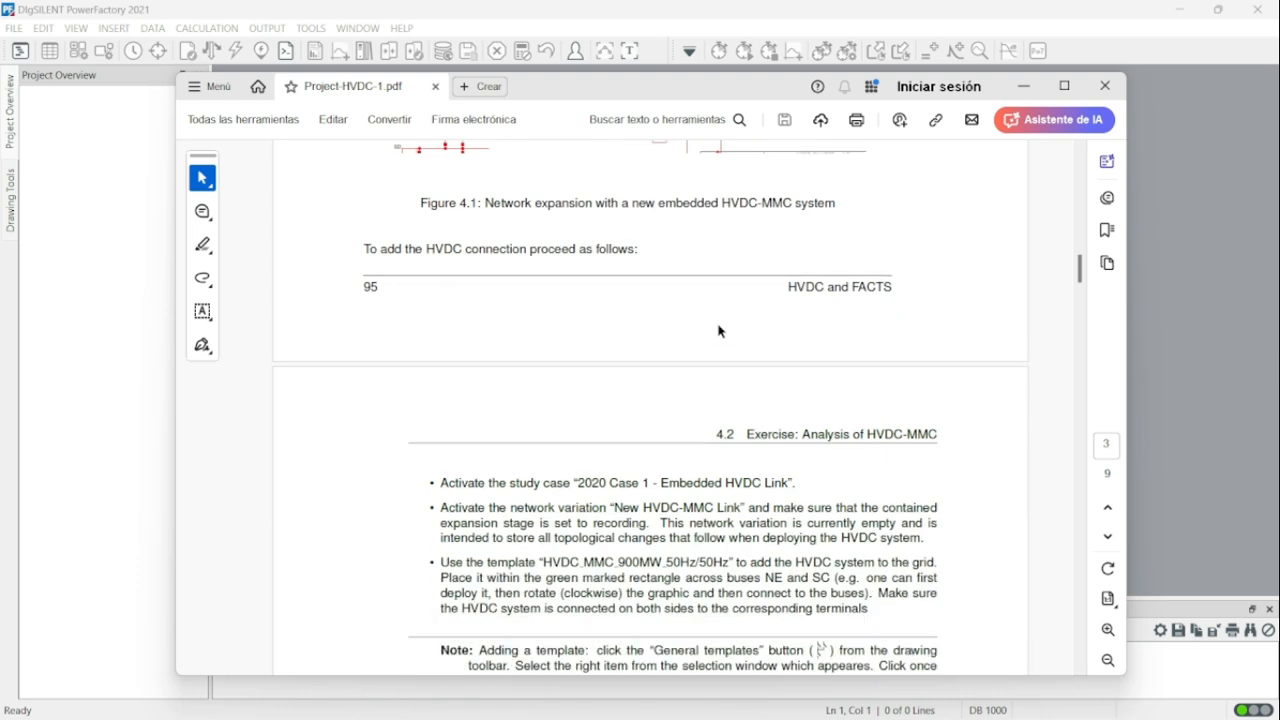
scroll(717, 331, "up", 4)
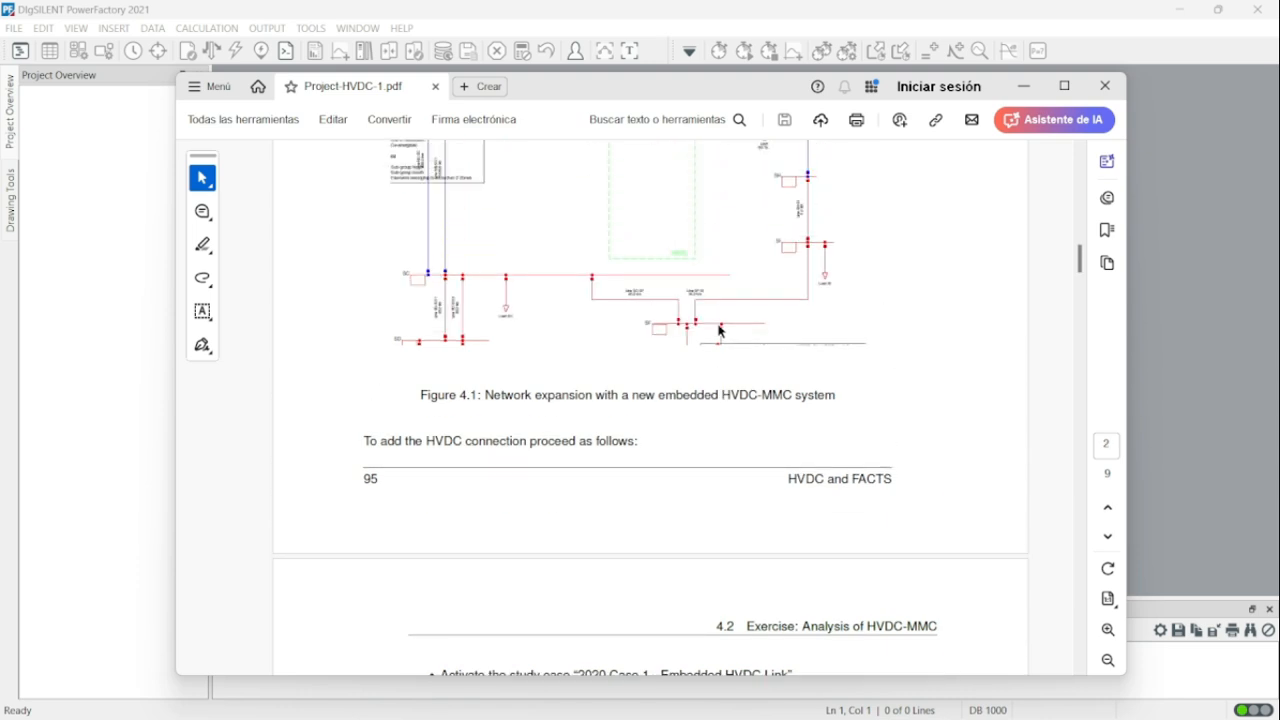
left_click(1023, 86)
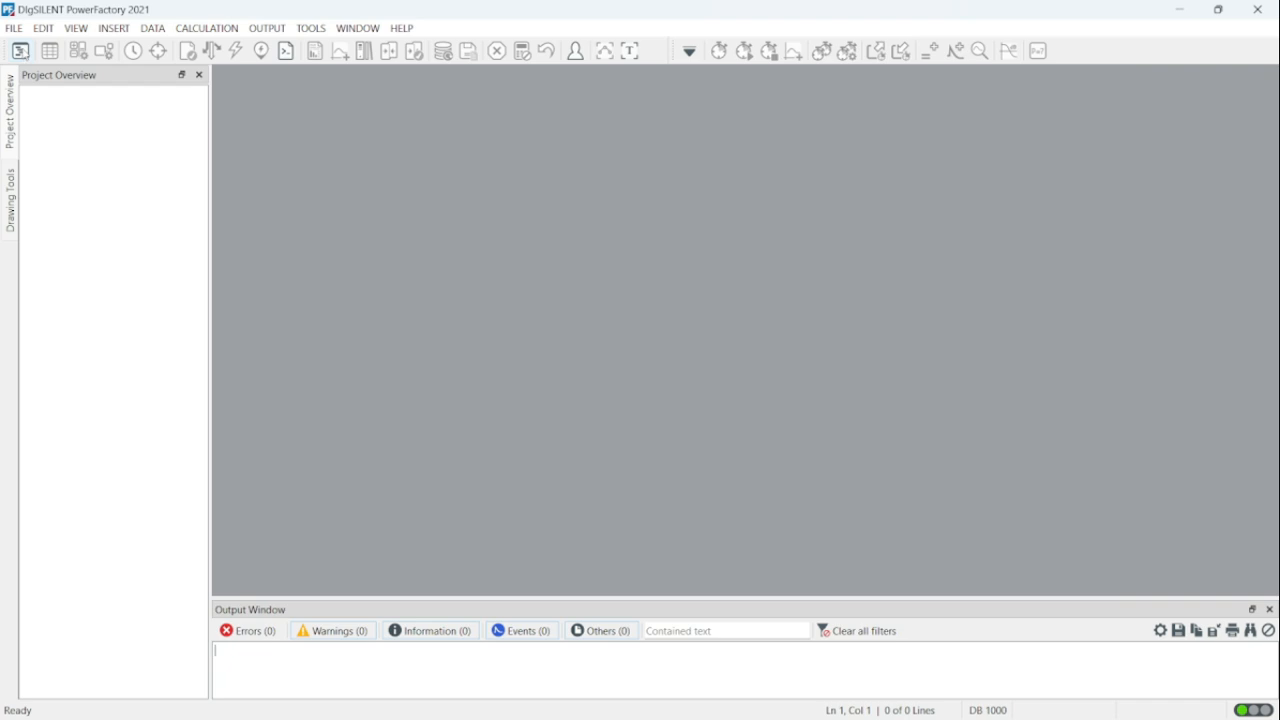
Activate the HVDC_05_VSCStart project from the Data Manager, close it, and show the green HVDC area between busbars NE and SC.
left_click(20, 51)
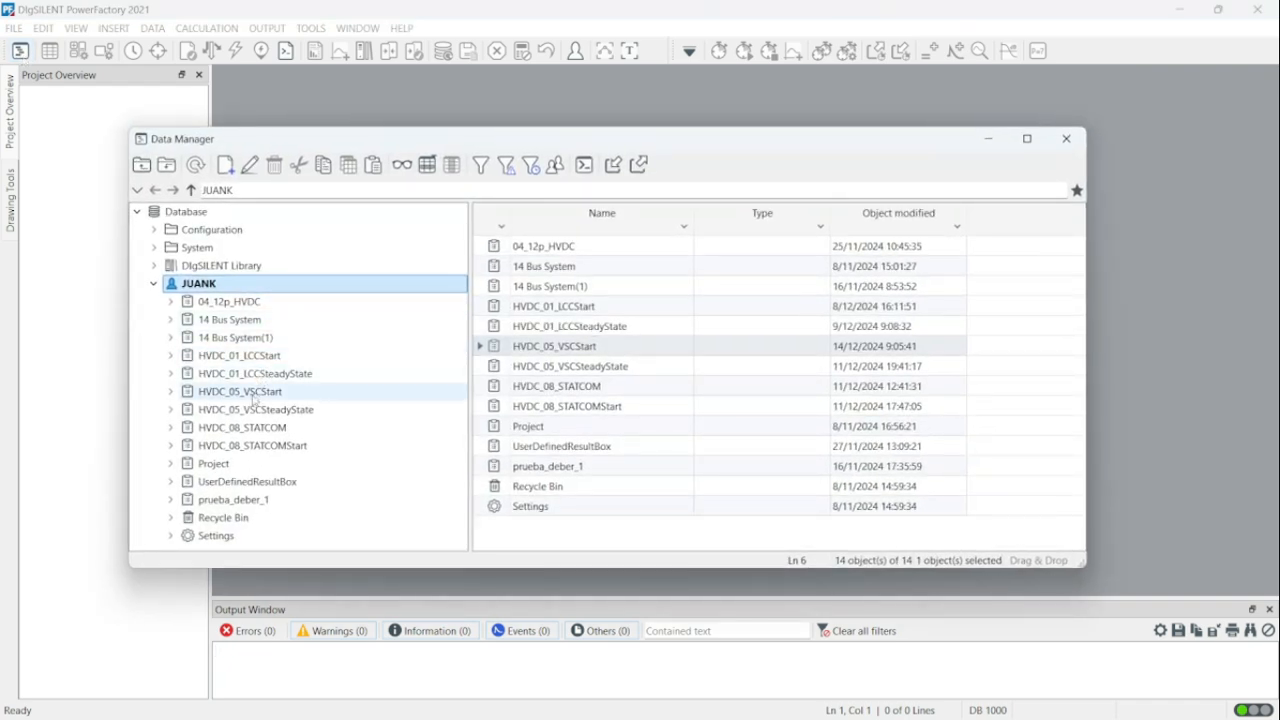
right_click(262, 398)
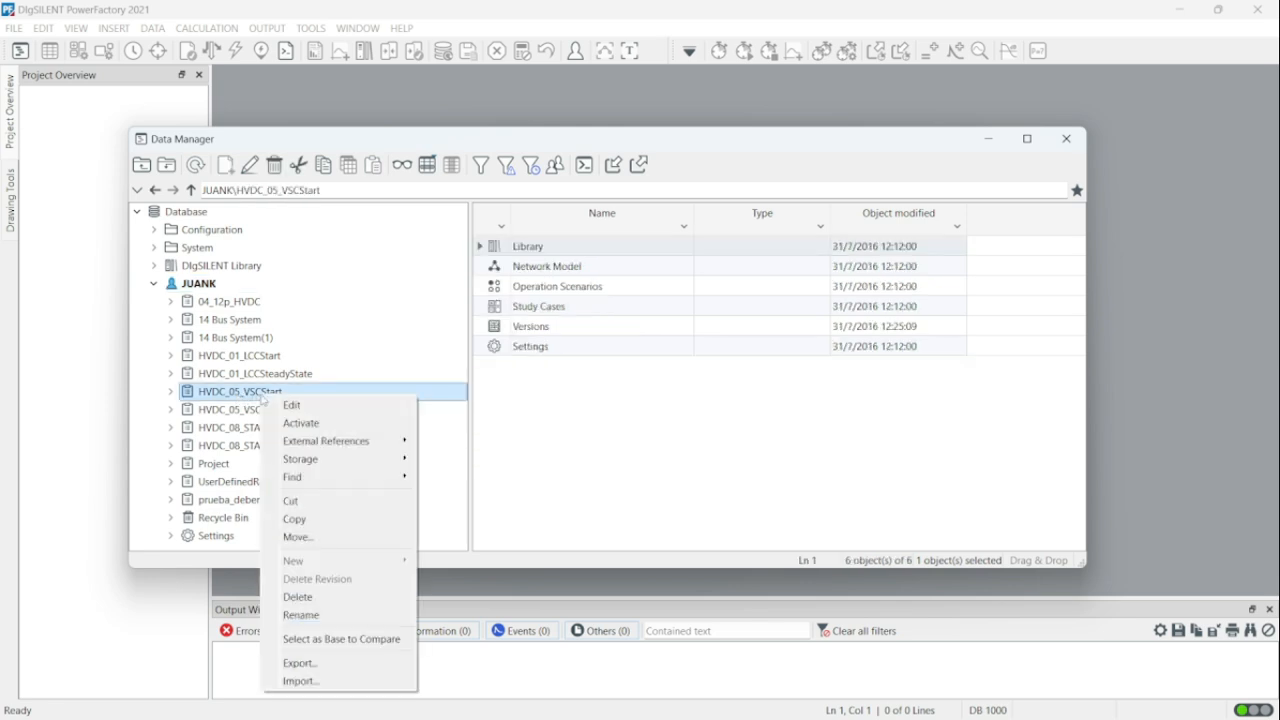
left_click(325, 421)
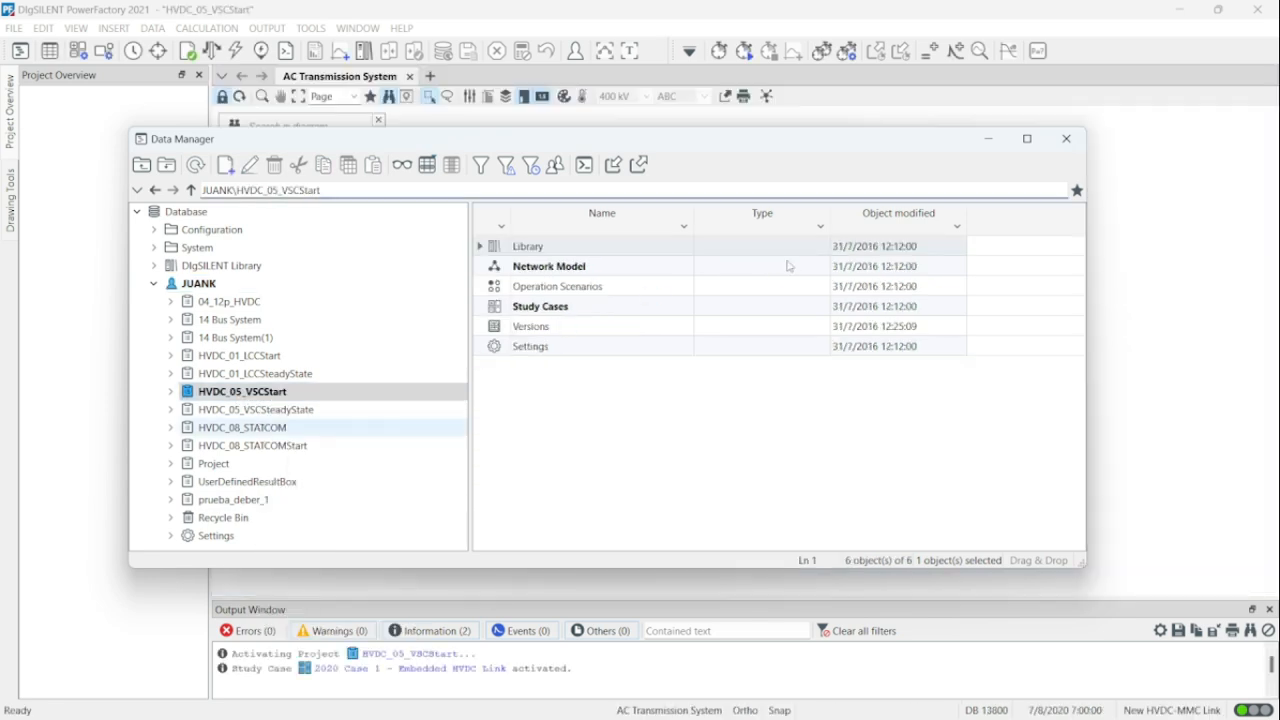
left_click(1066, 139)
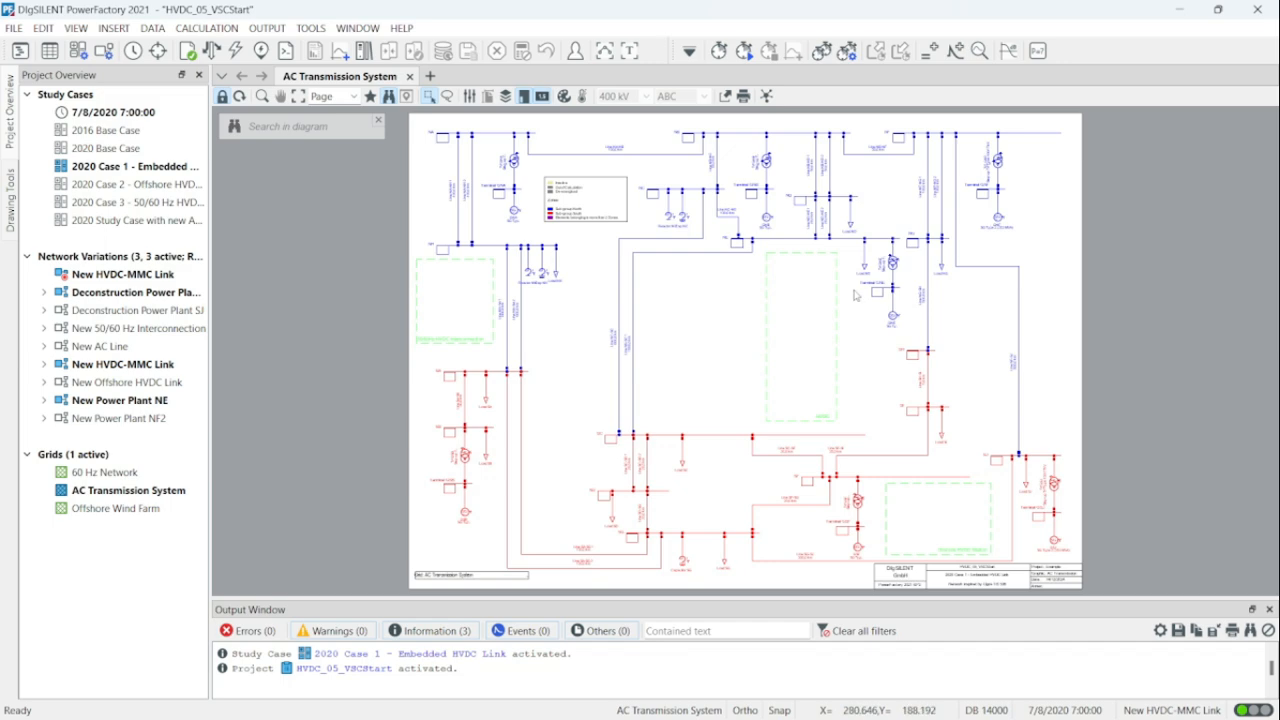
scroll(825, 342, "up", 9)
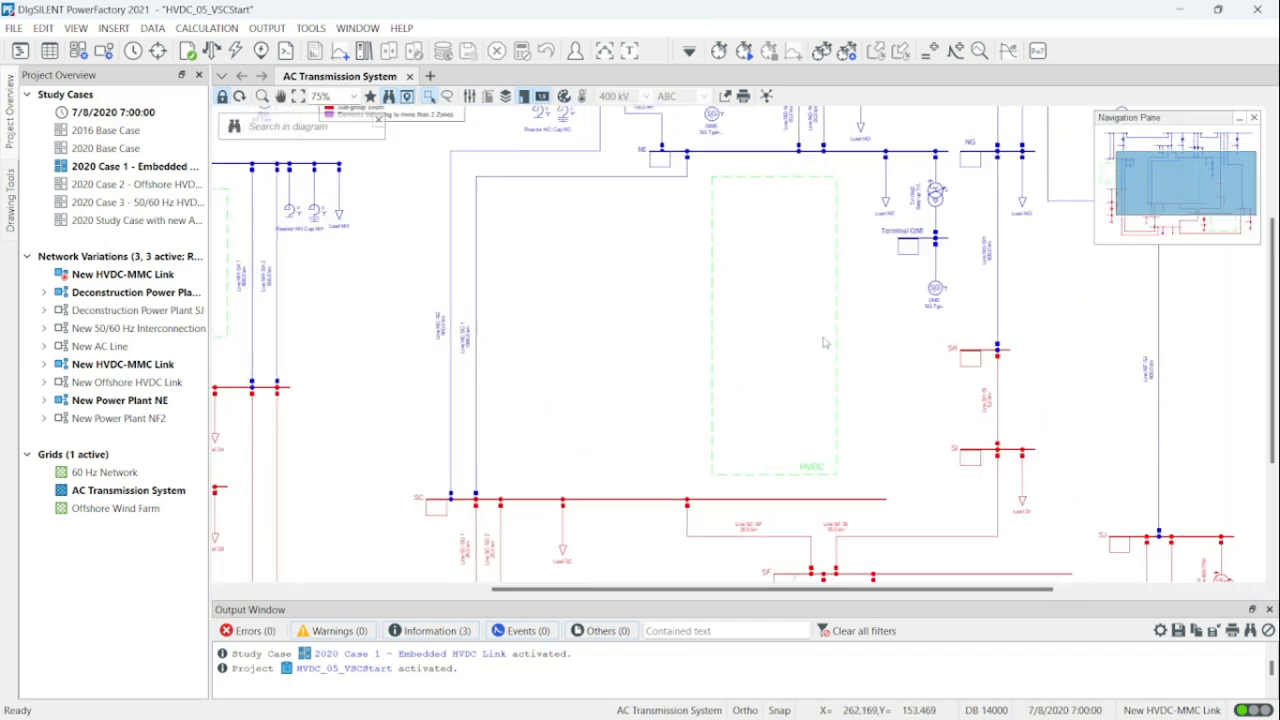
scroll(825, 342, "down", 4)
Read the exercise PDF's instructions for deploying the HVDC-MMC template and grouping it into a branch, and minimise the document.
mouse_move(762, 710)
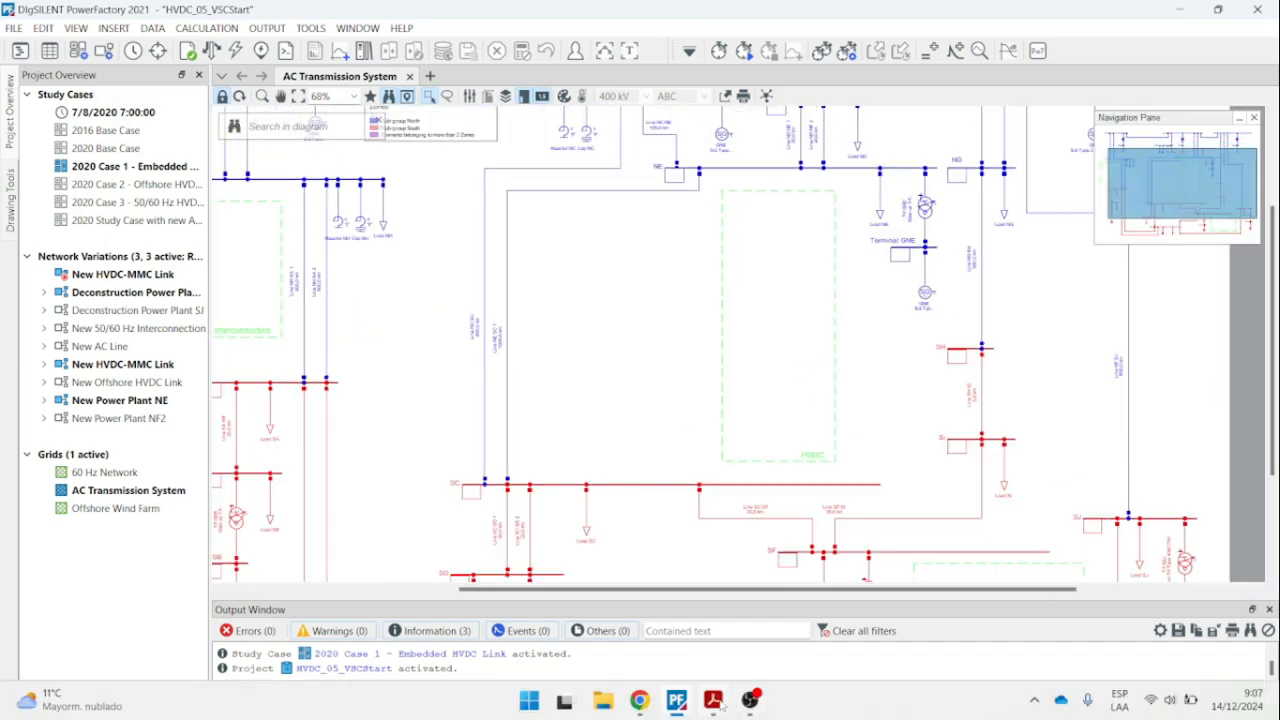
left_click(713, 700)
scroll(842, 346, "down", 4)
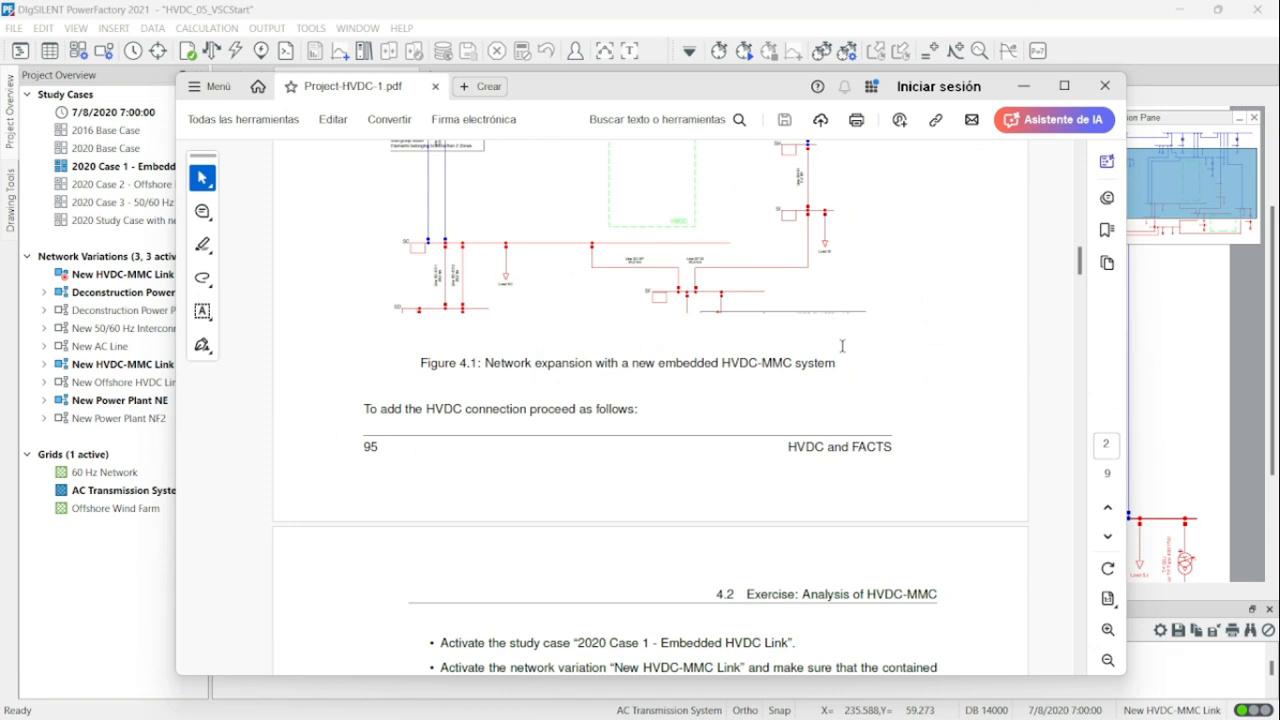
scroll(842, 346, "down", 4)
scroll(843, 353, "down", 3)
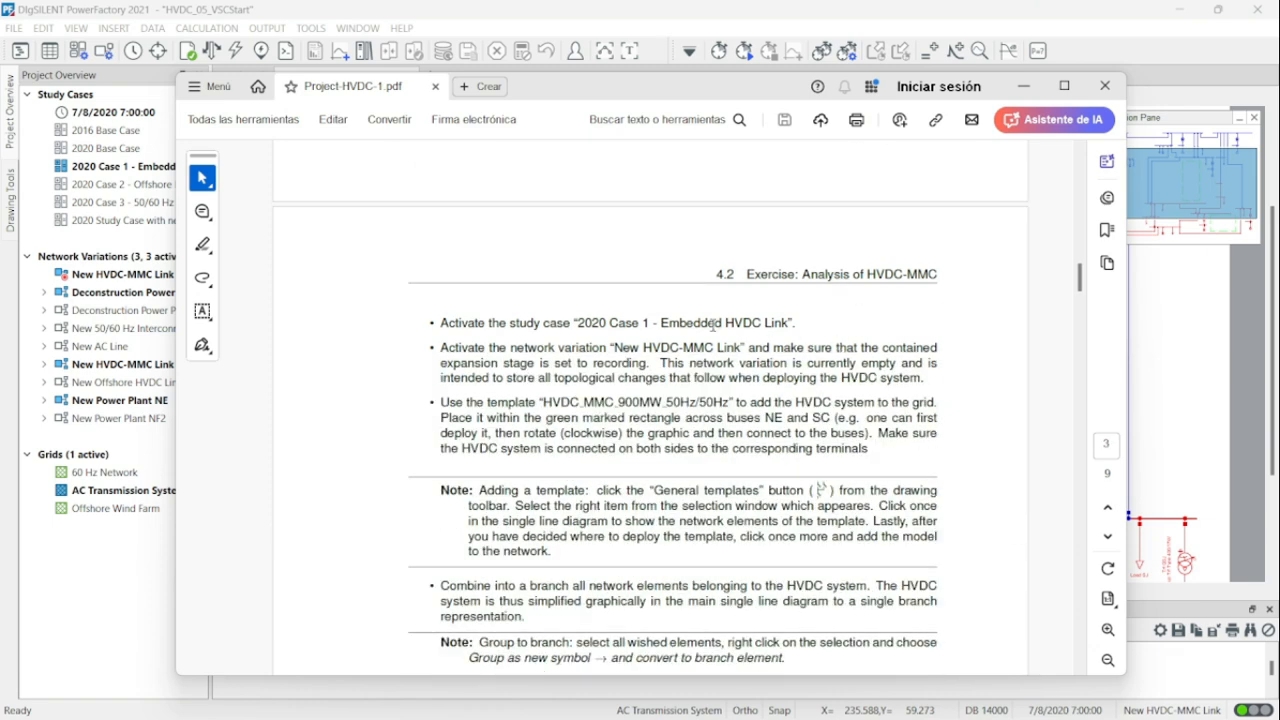
scroll(651, 376, "down", 2)
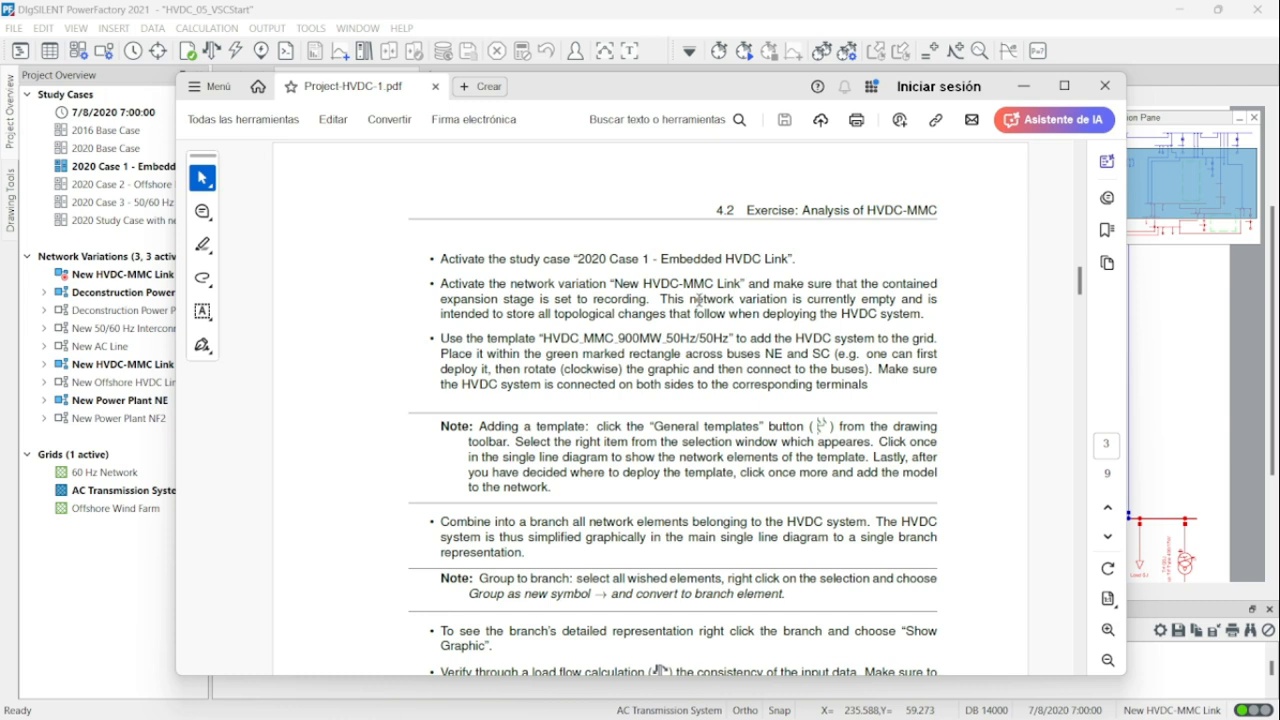
scroll(709, 300, "down", 1)
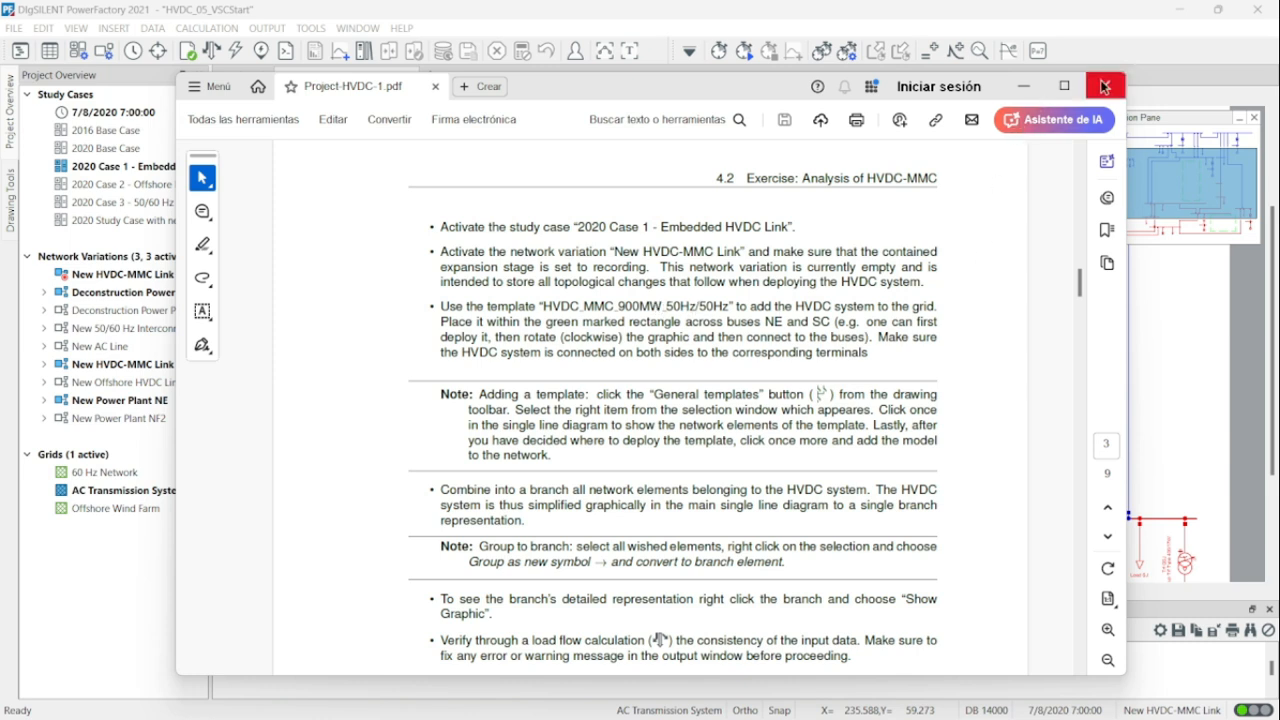
left_click(1023, 87)
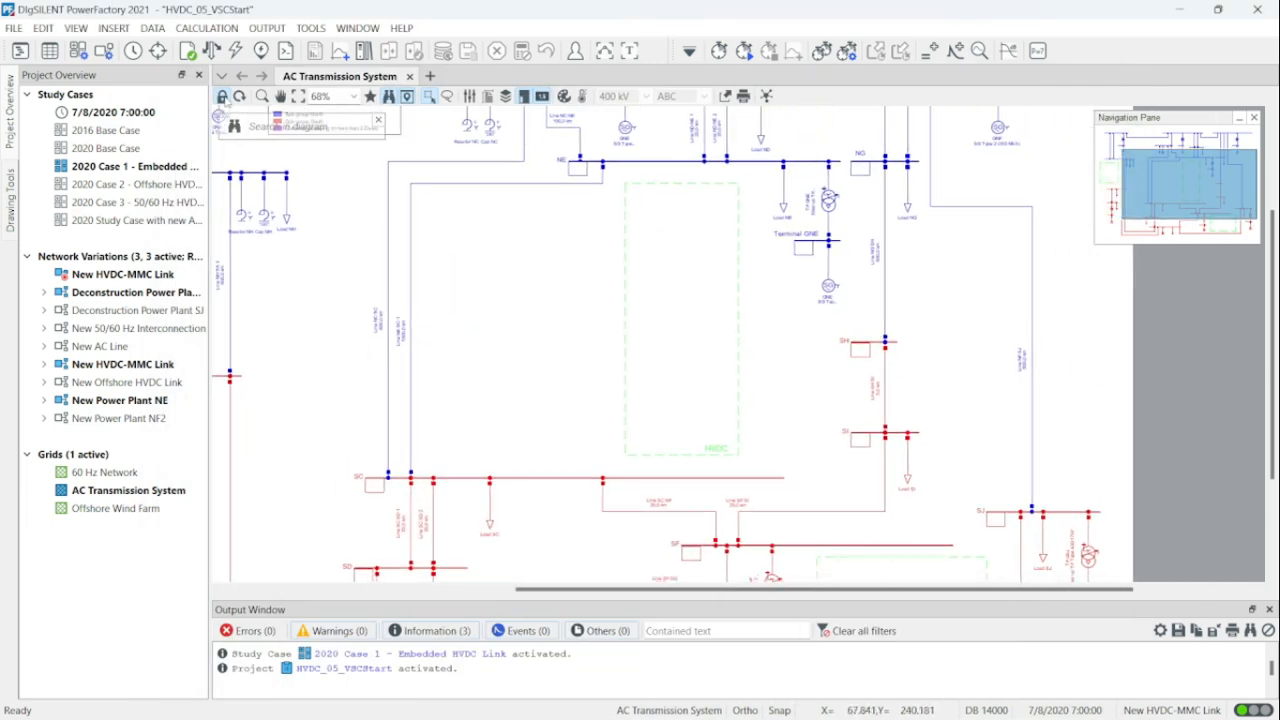
Unlock the AC Transmission System diagram for editing and place the project template HVDC_MMC_900MW_50Hz/50Hz over the green HVDC rectangle.
left_click(222, 96)
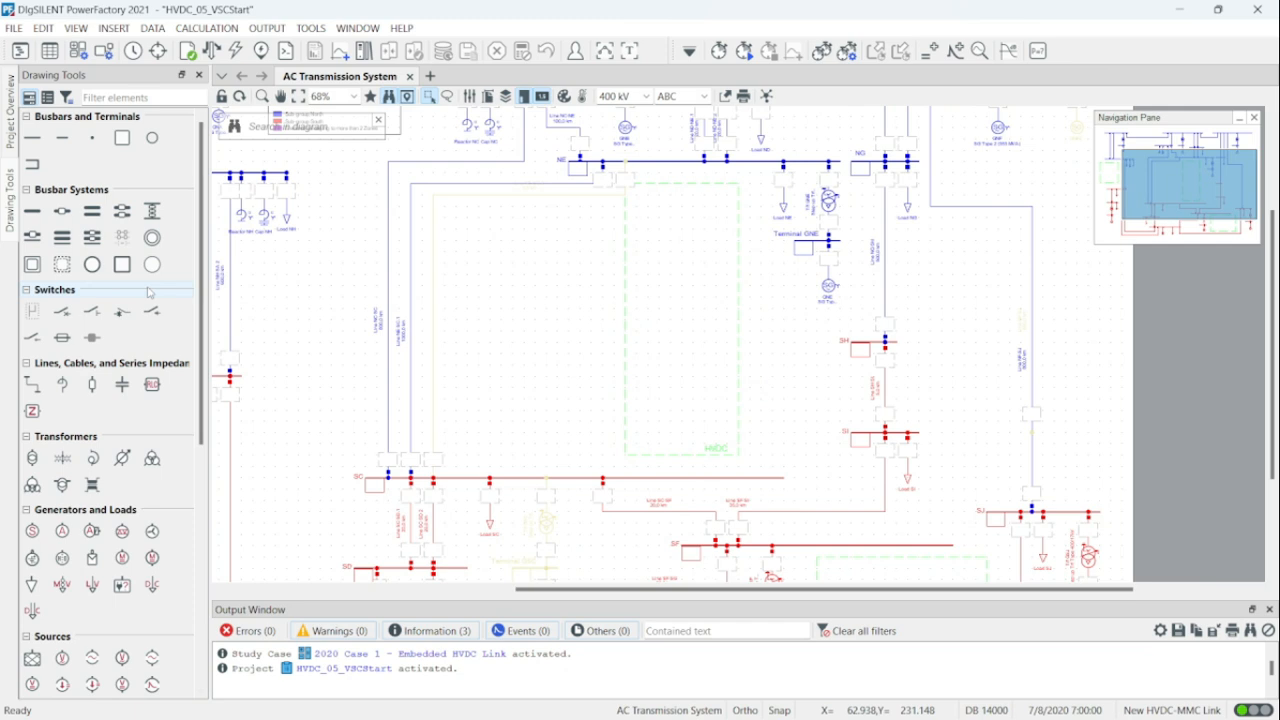
scroll(148, 292, "down", 5)
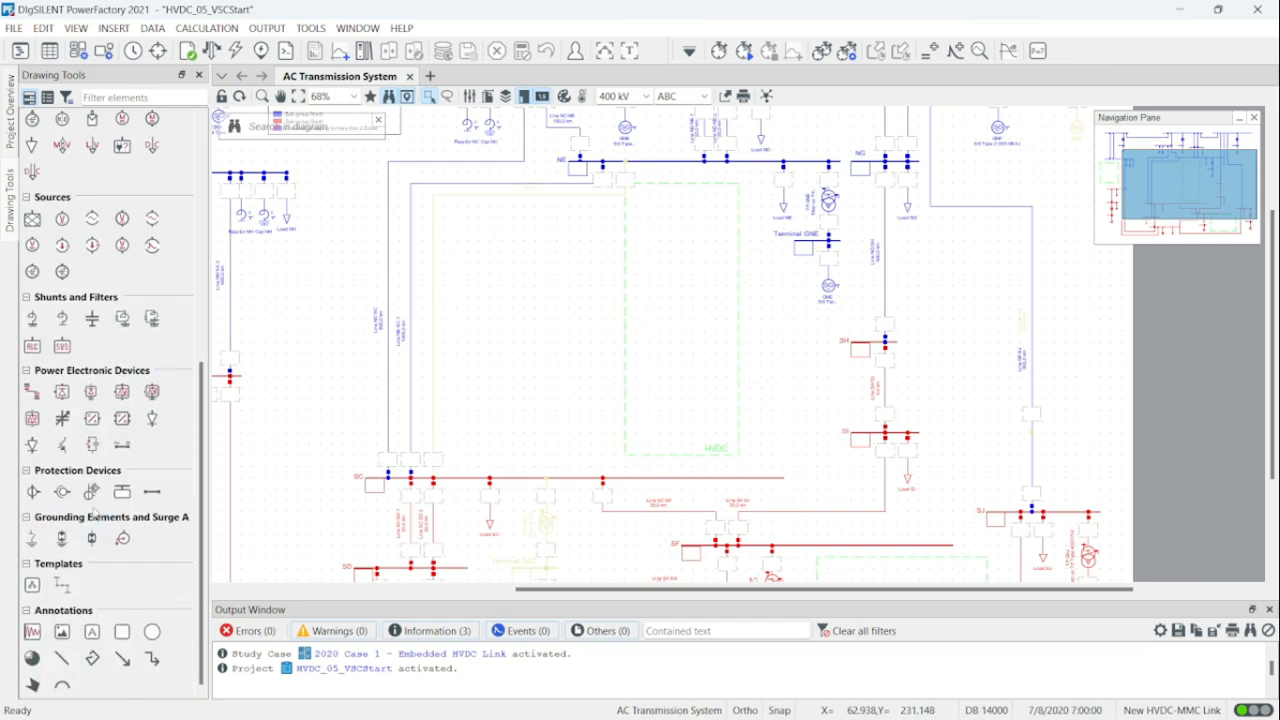
left_click(32, 586)
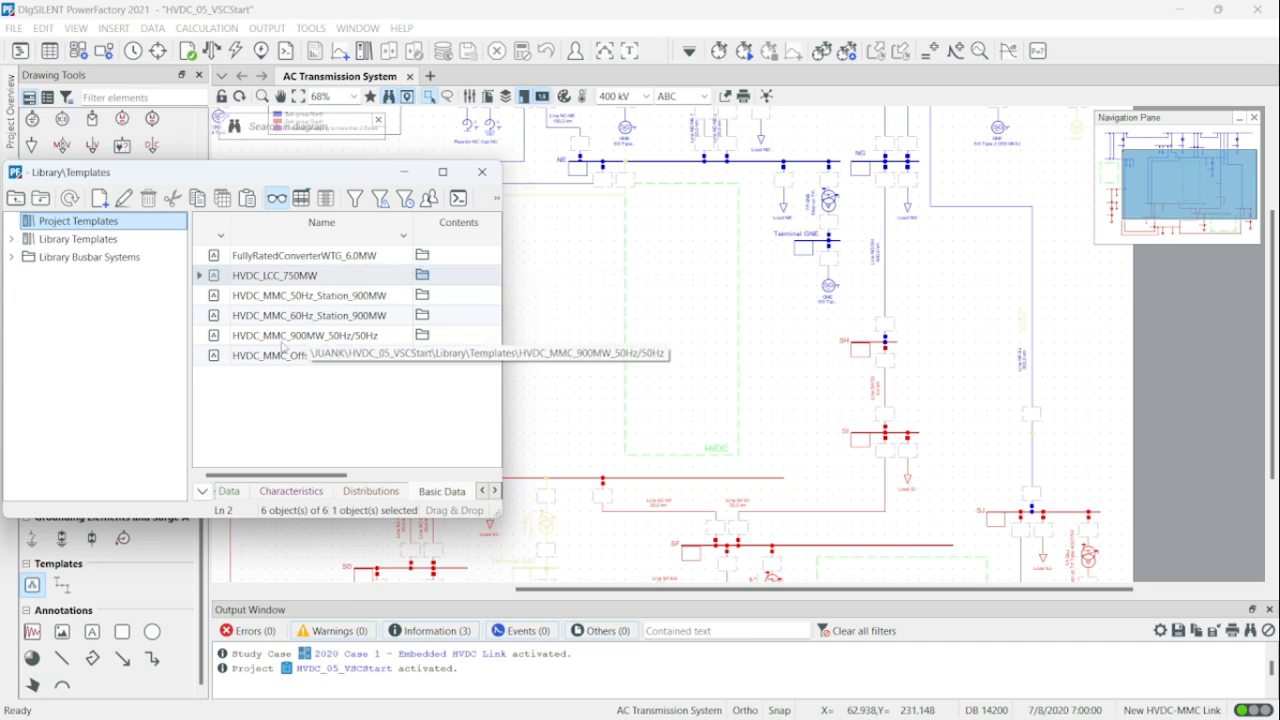
left_click_drag(280, 340, 622, 316)
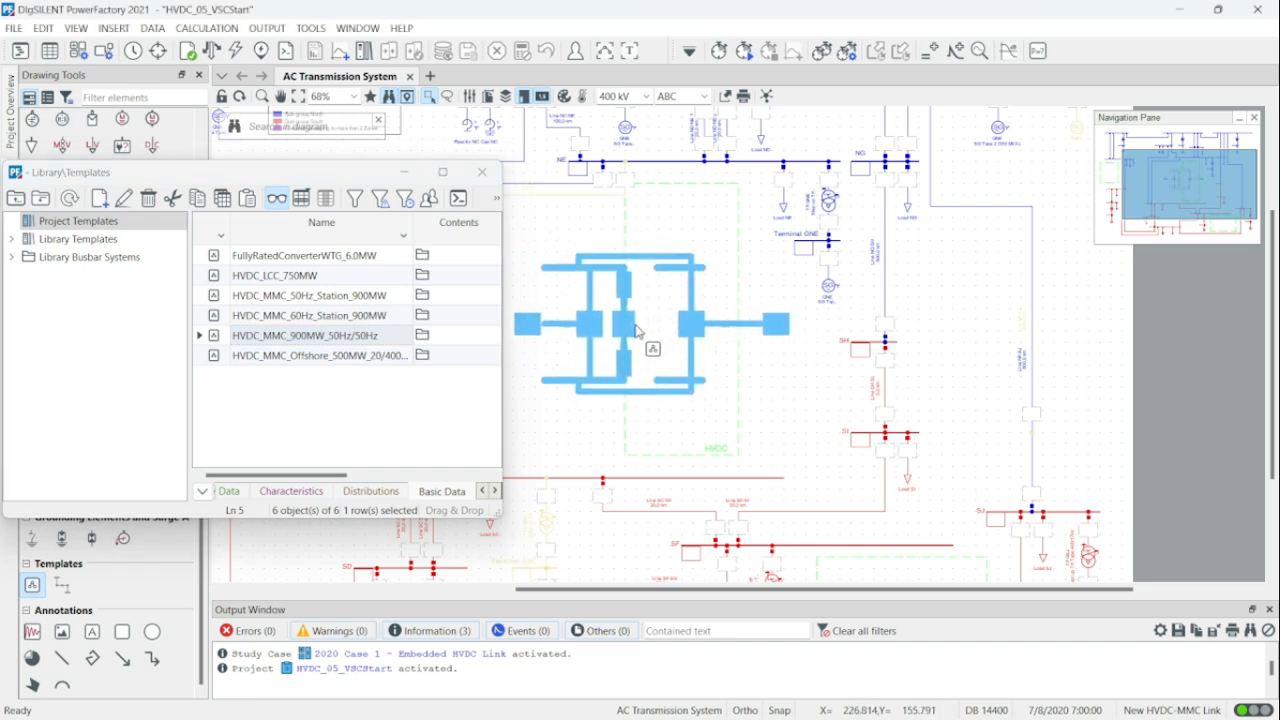
left_click(641, 340)
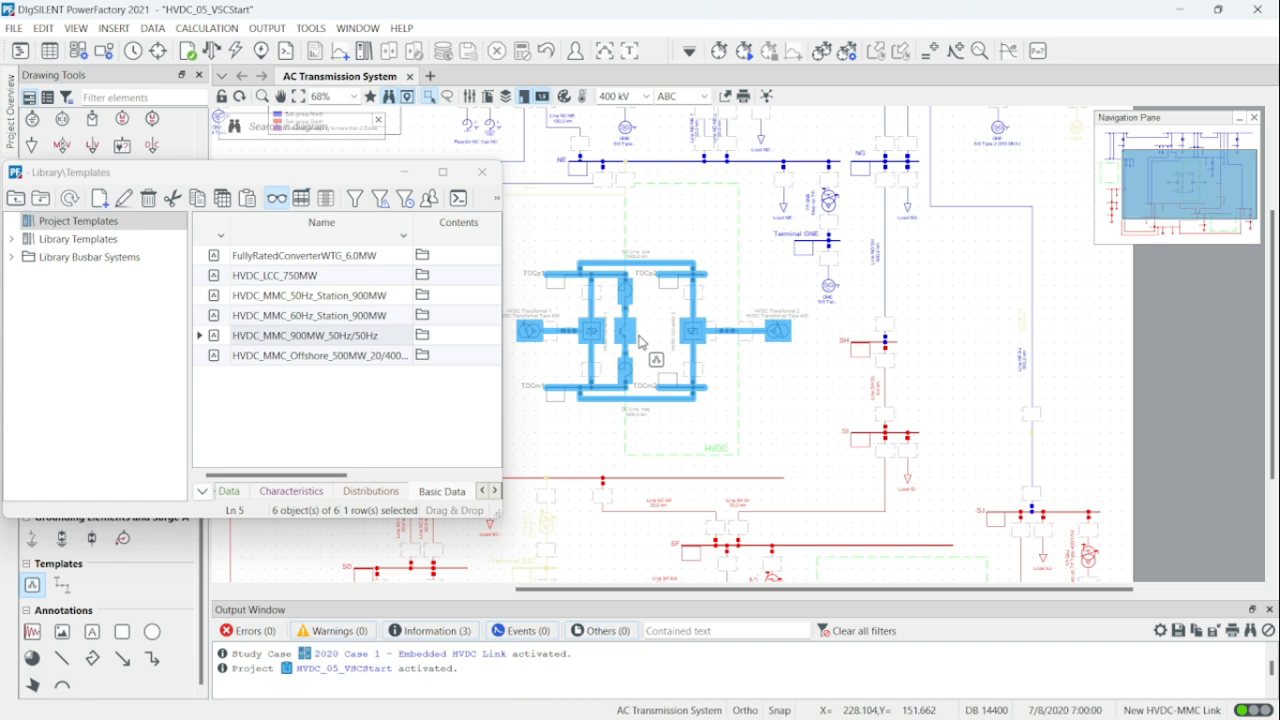
left_click(482, 172)
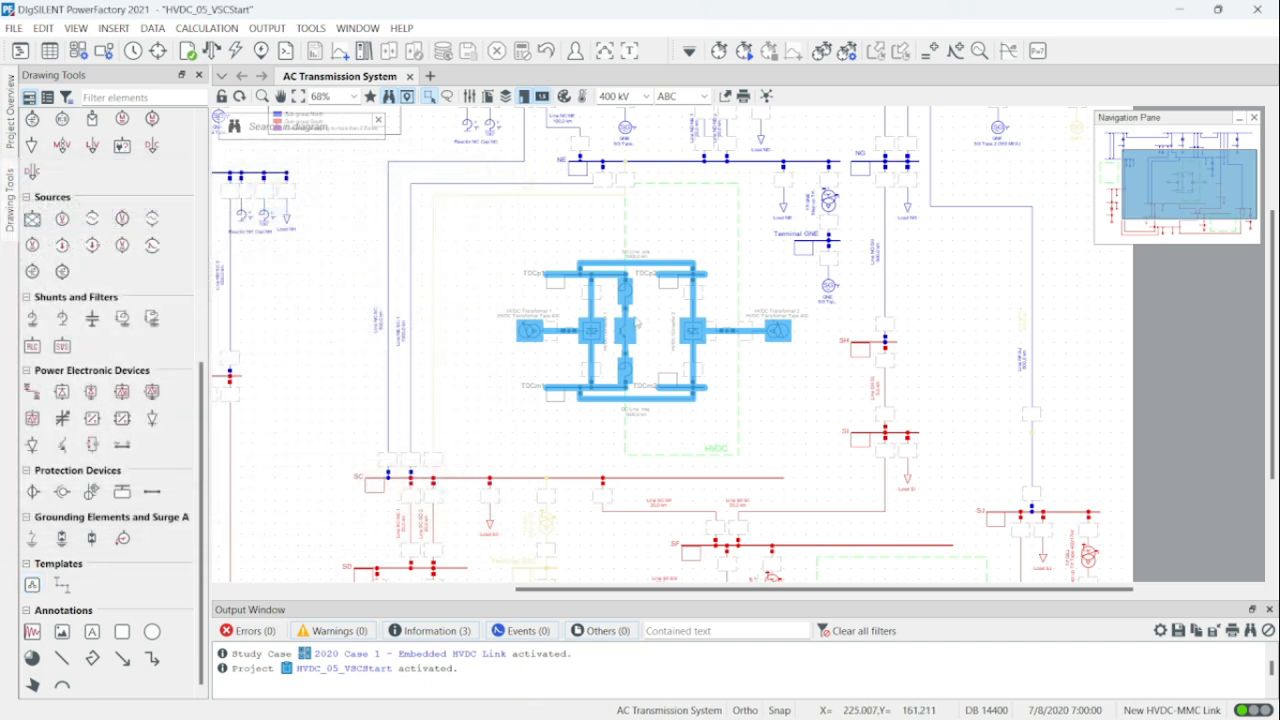
Select all elements of the placed HVDC system, excluding the green rectangle and Terminal GNE, and rotate them clockwise.
scroll(643, 329, "up", 3)
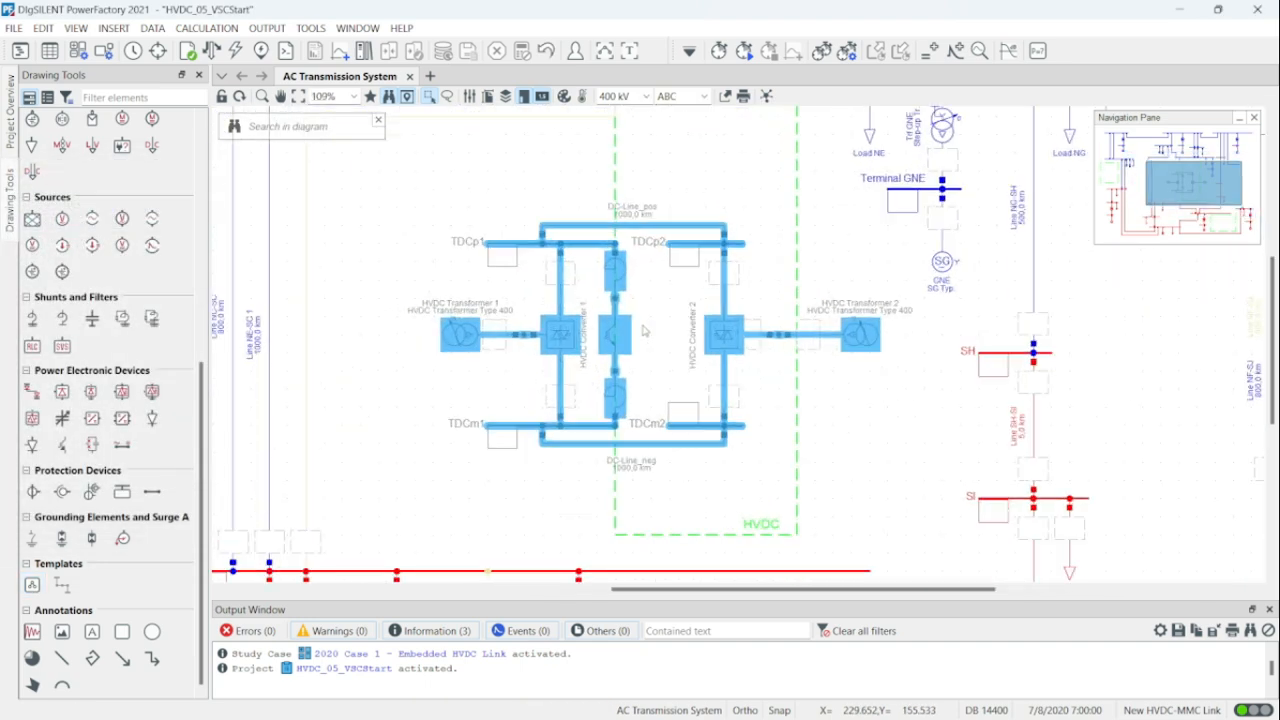
scroll(643, 331, "up", 1)
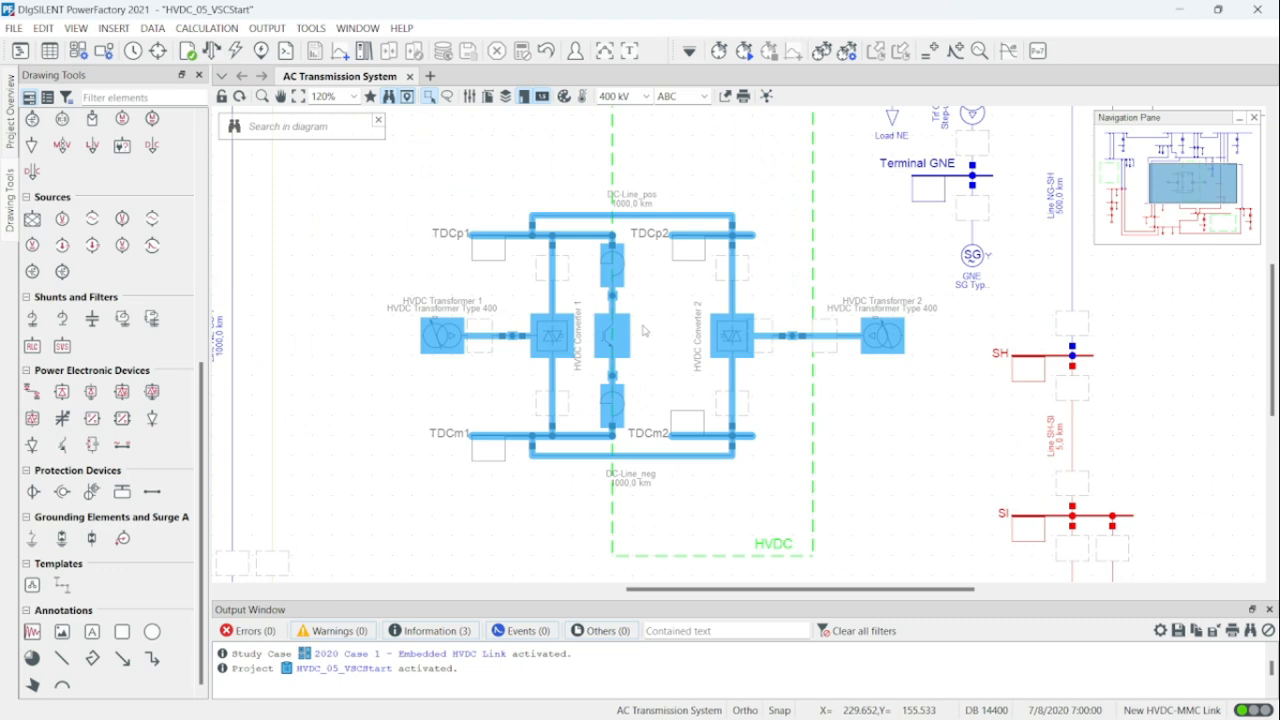
scroll(643, 331, "down", 1)
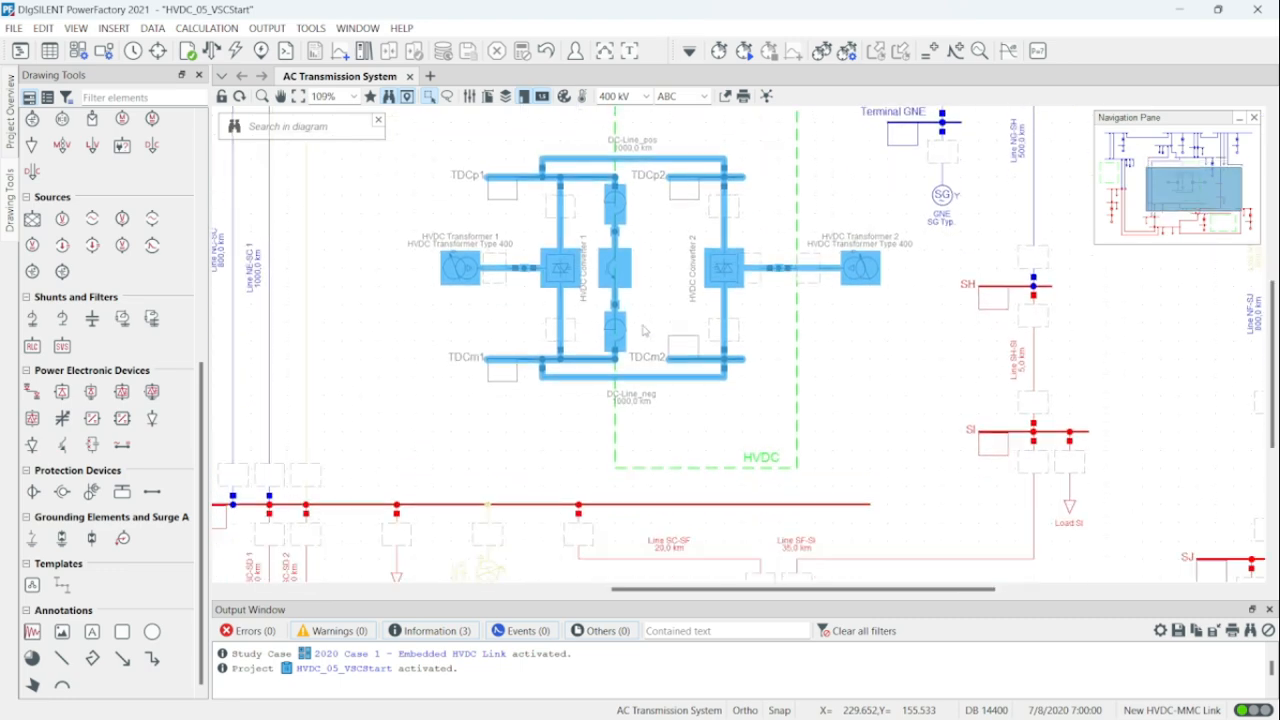
scroll(643, 331, "down", 3)
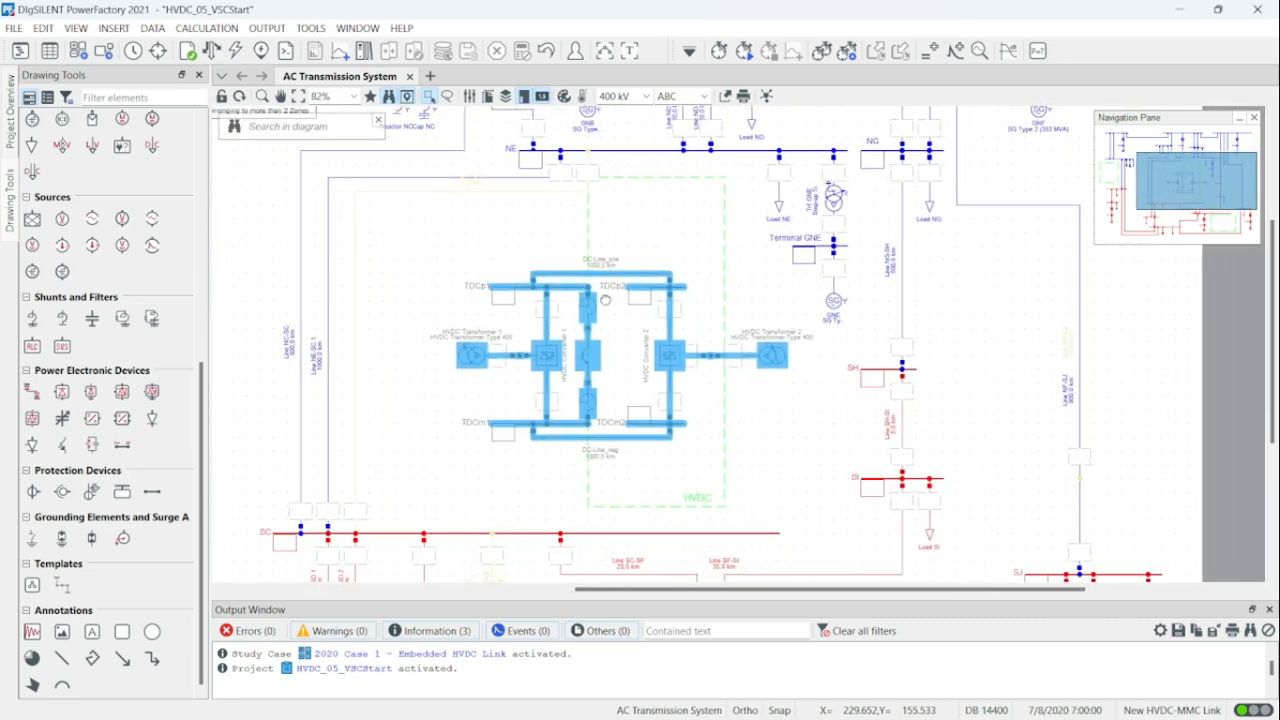
left_click_drag(403, 248, 802, 488)
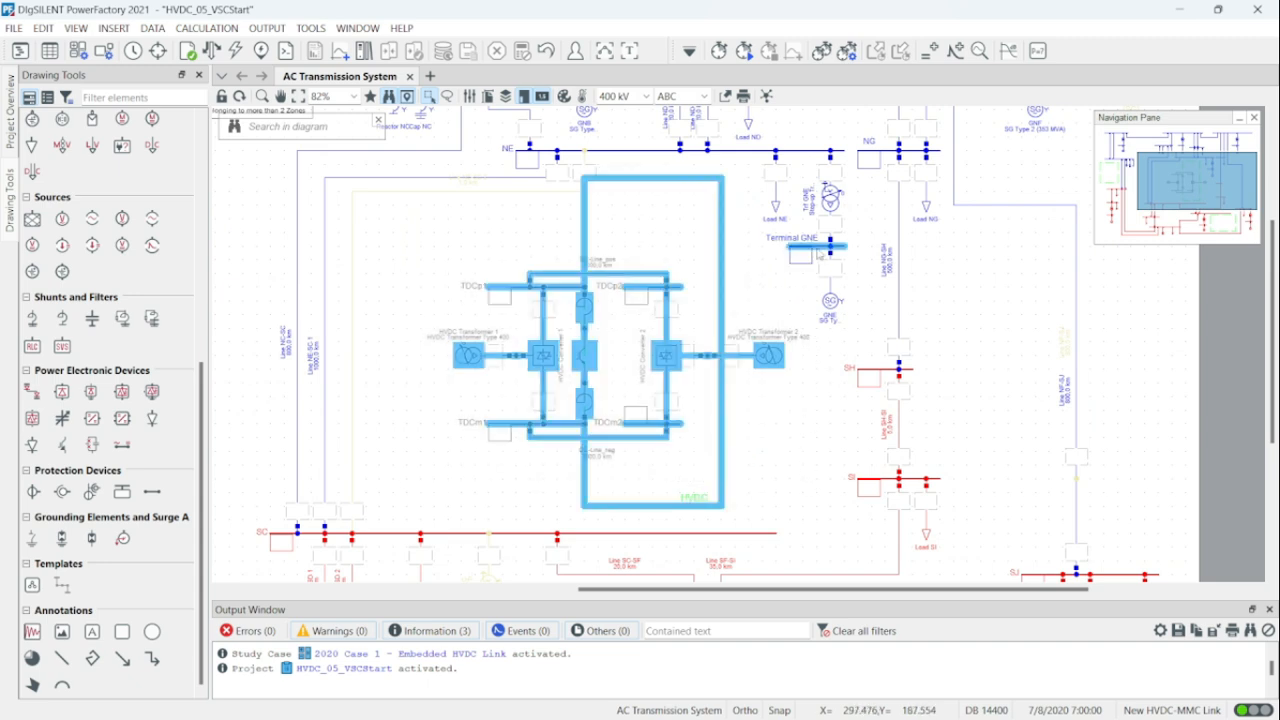
left_click(817, 247, "ctrl")
left_click(721, 257, "ctrl")
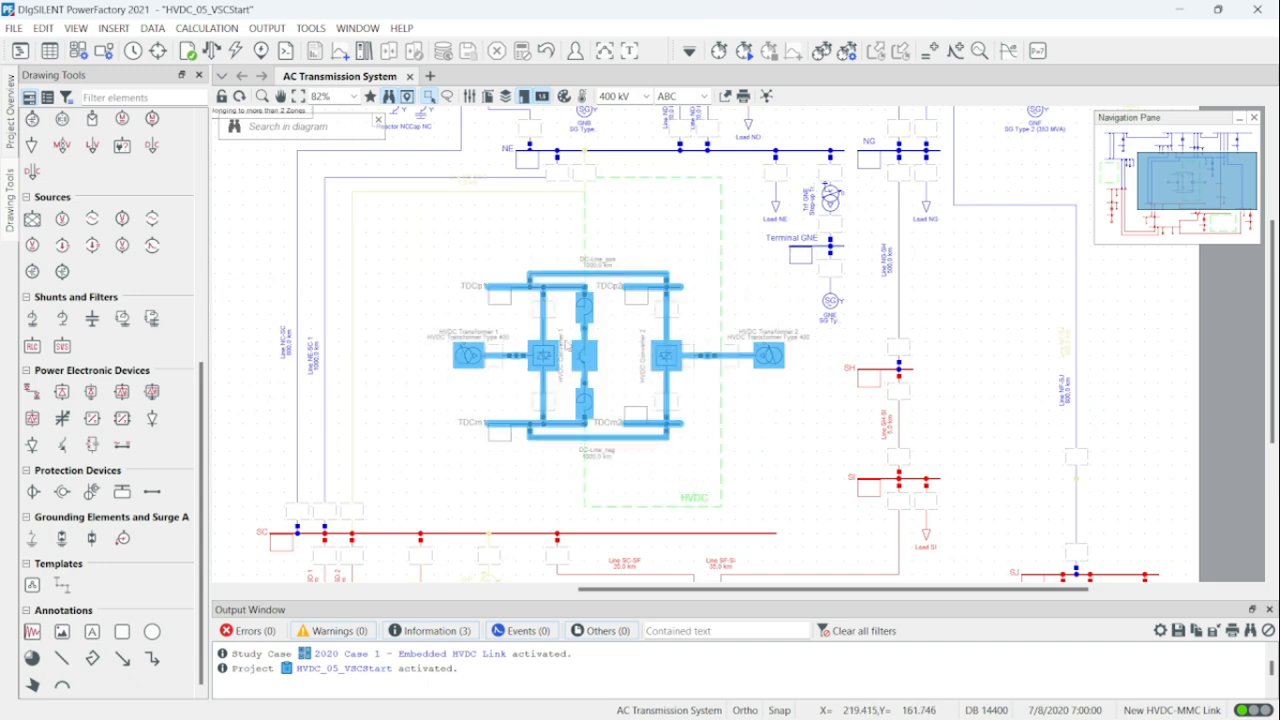
right_click(583, 358)
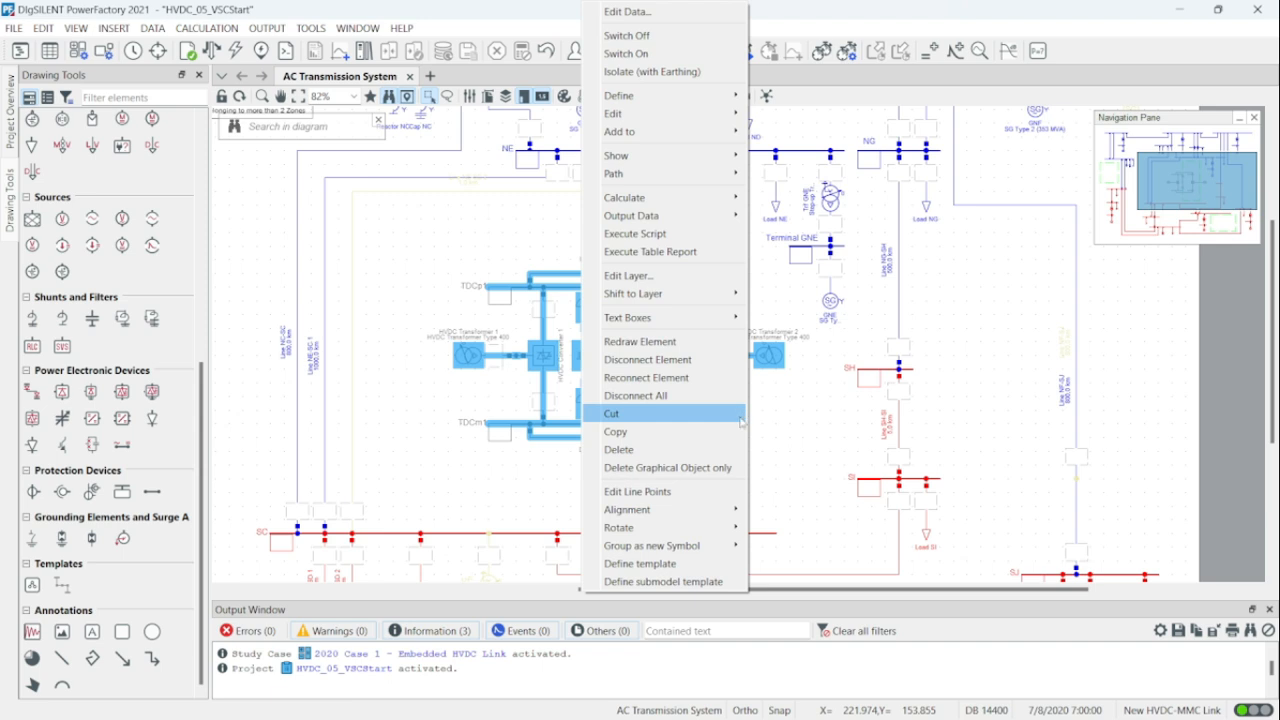
mouse_move(727, 537)
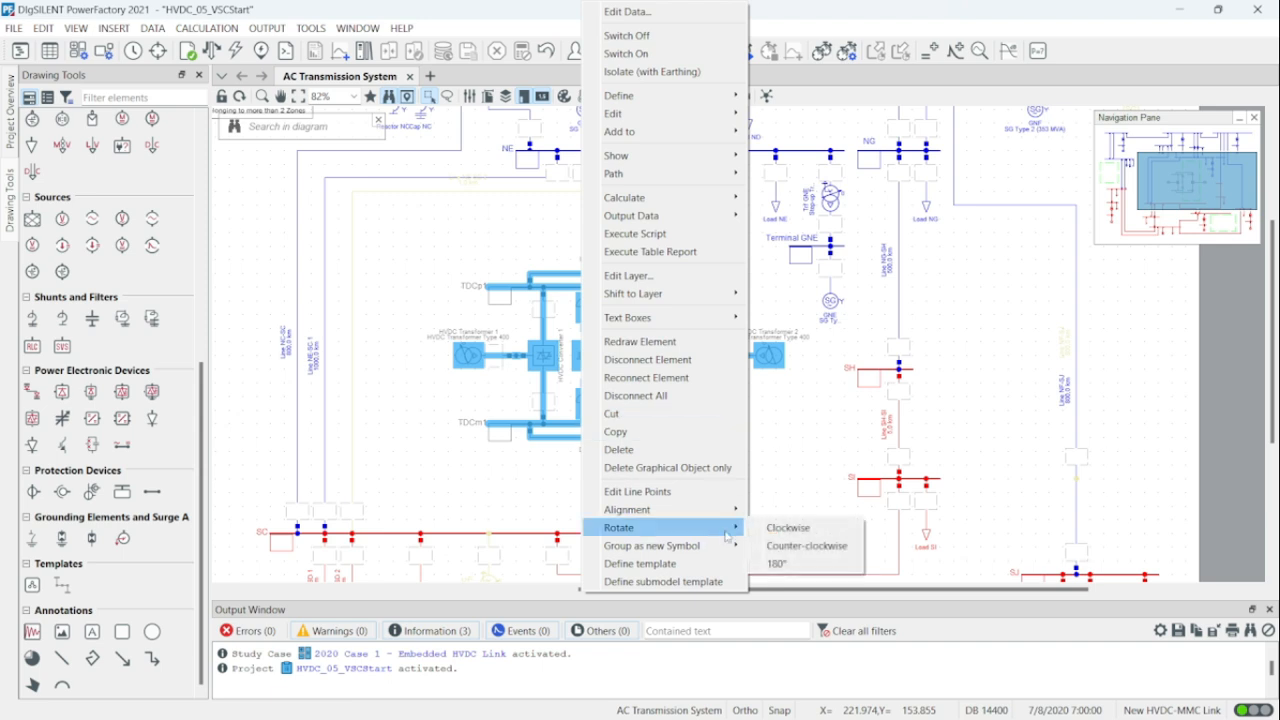
left_click(838, 533)
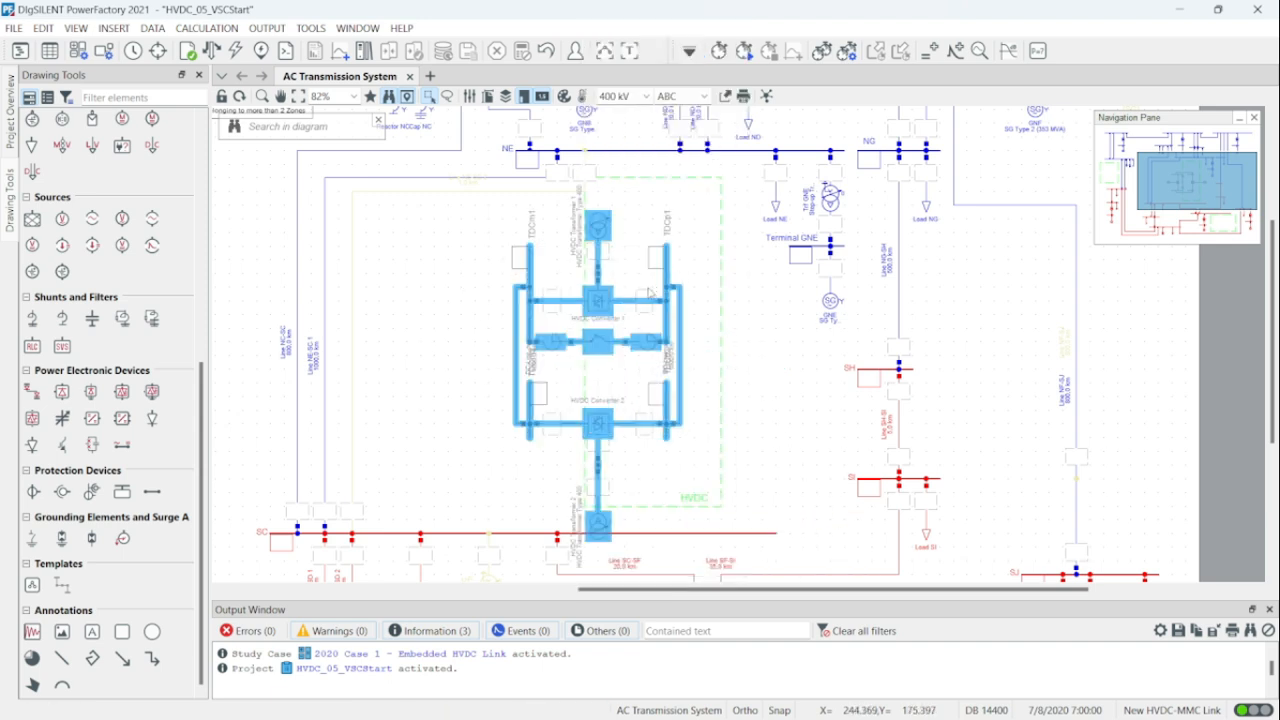
Move the rotated HVDC system into the green HVDC rectangle between busbars NE and SC, and deselect it.
left_click_drag(598, 340, 684, 298)
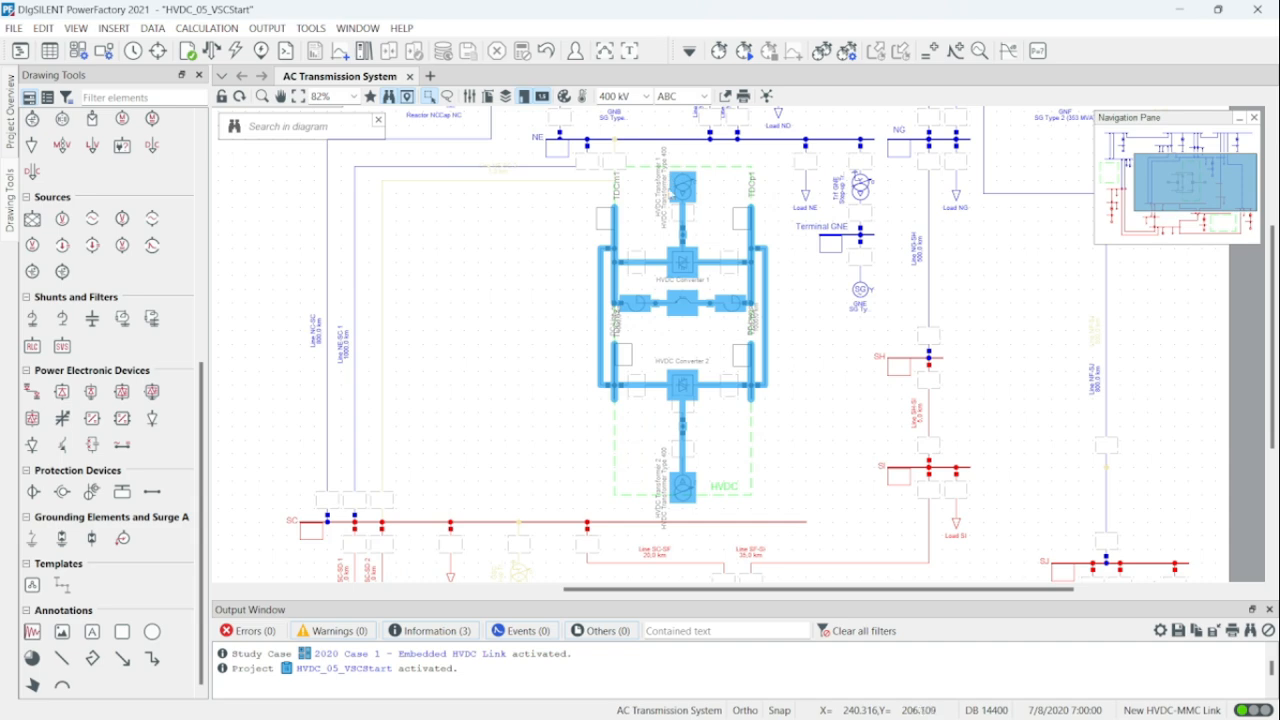
left_click(708, 204)
scroll(690, 285, "up", 3)
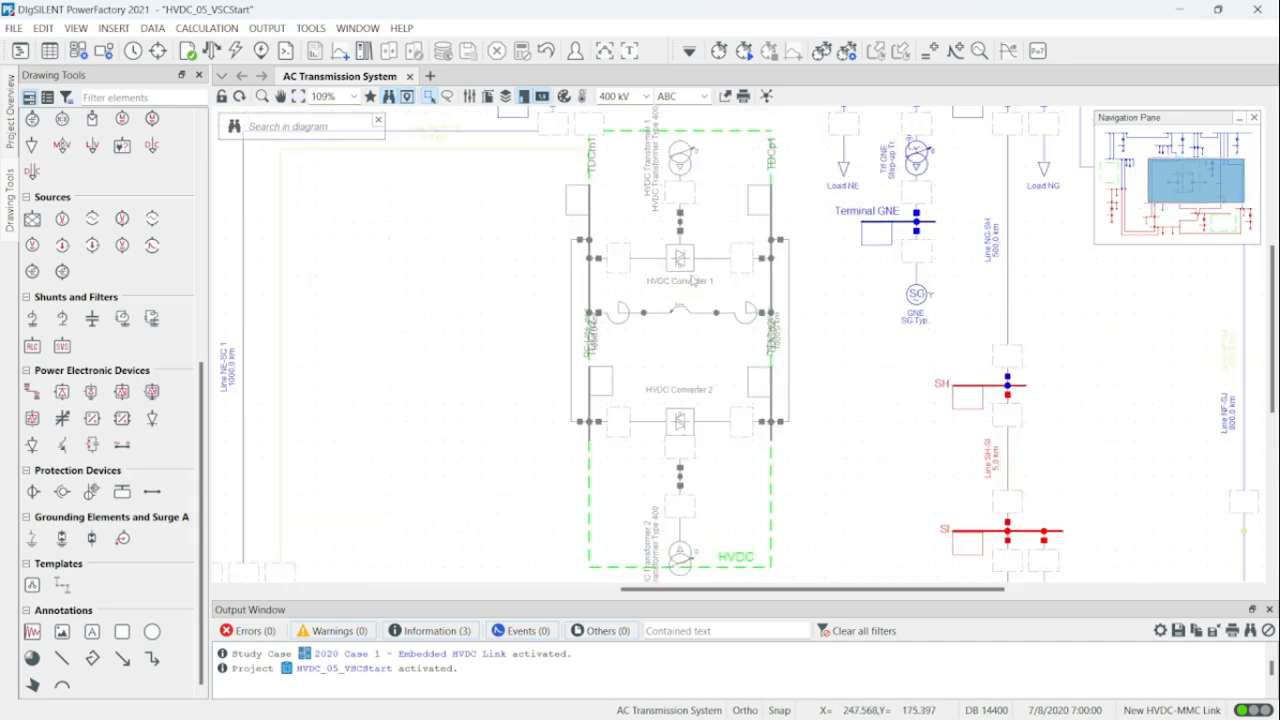
scroll(690, 282, "down", 2)
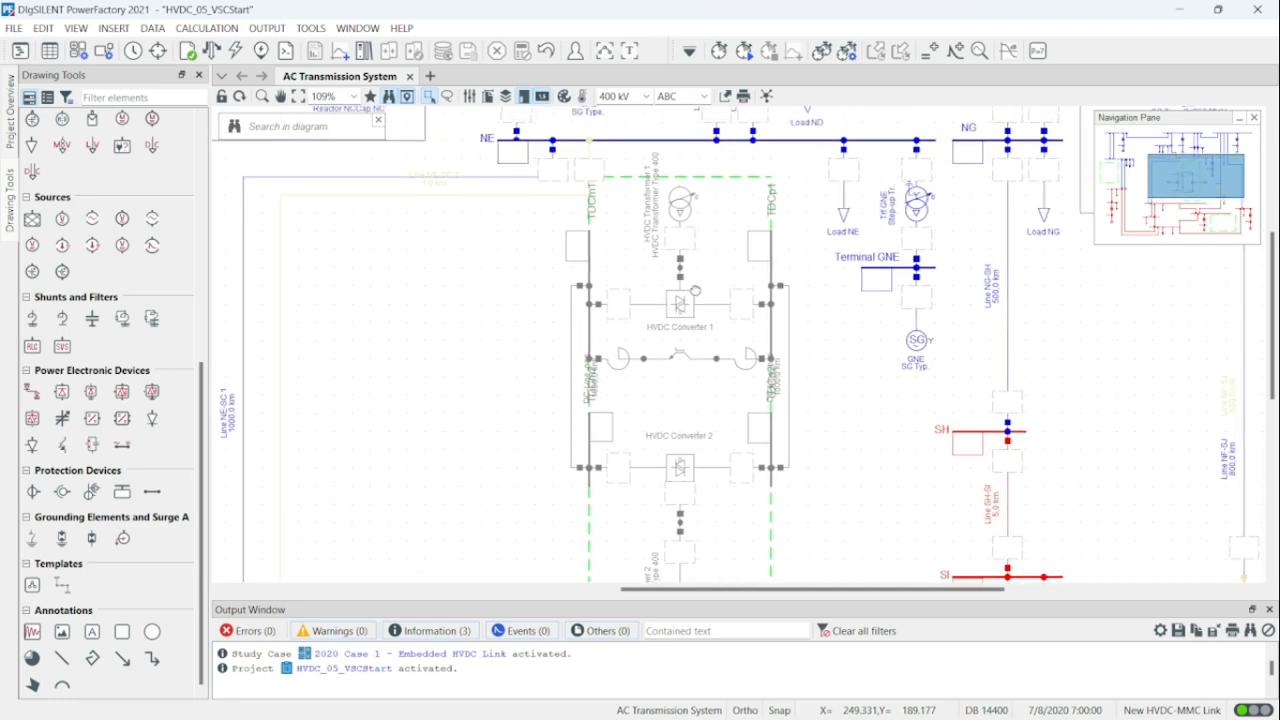
Check the exercise PDF's instructions on connecting the HVDC system to its terminals and combining it into a branch, and minimise the document.
left_click(712, 703)
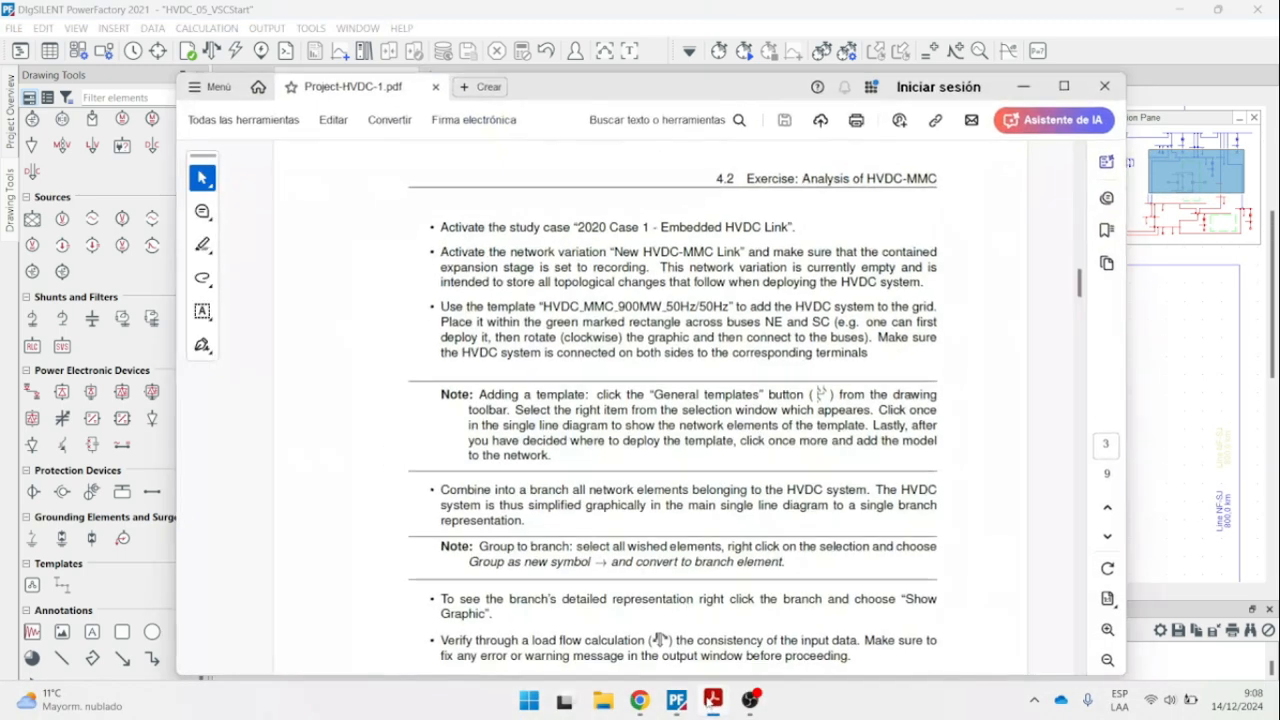
scroll(695, 456, "down", 2)
scroll(695, 456, "down", 2)
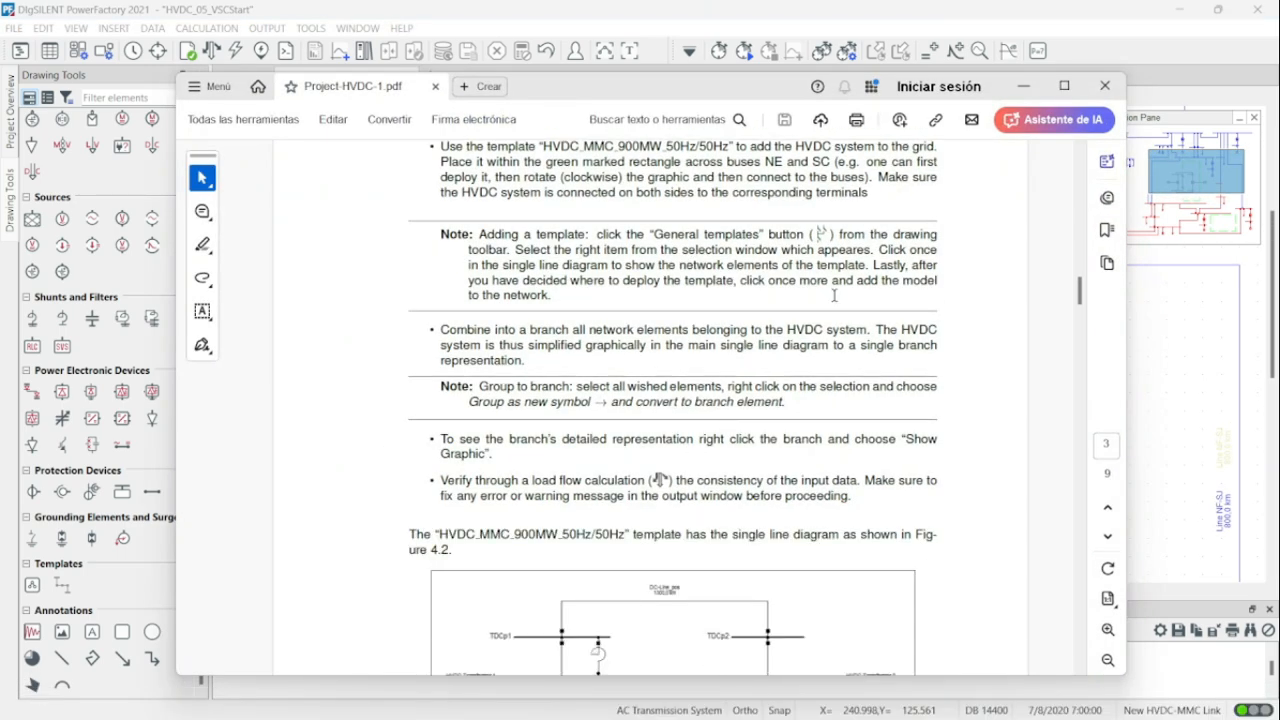
scroll(835, 325, "up", 1)
left_click(1023, 86)
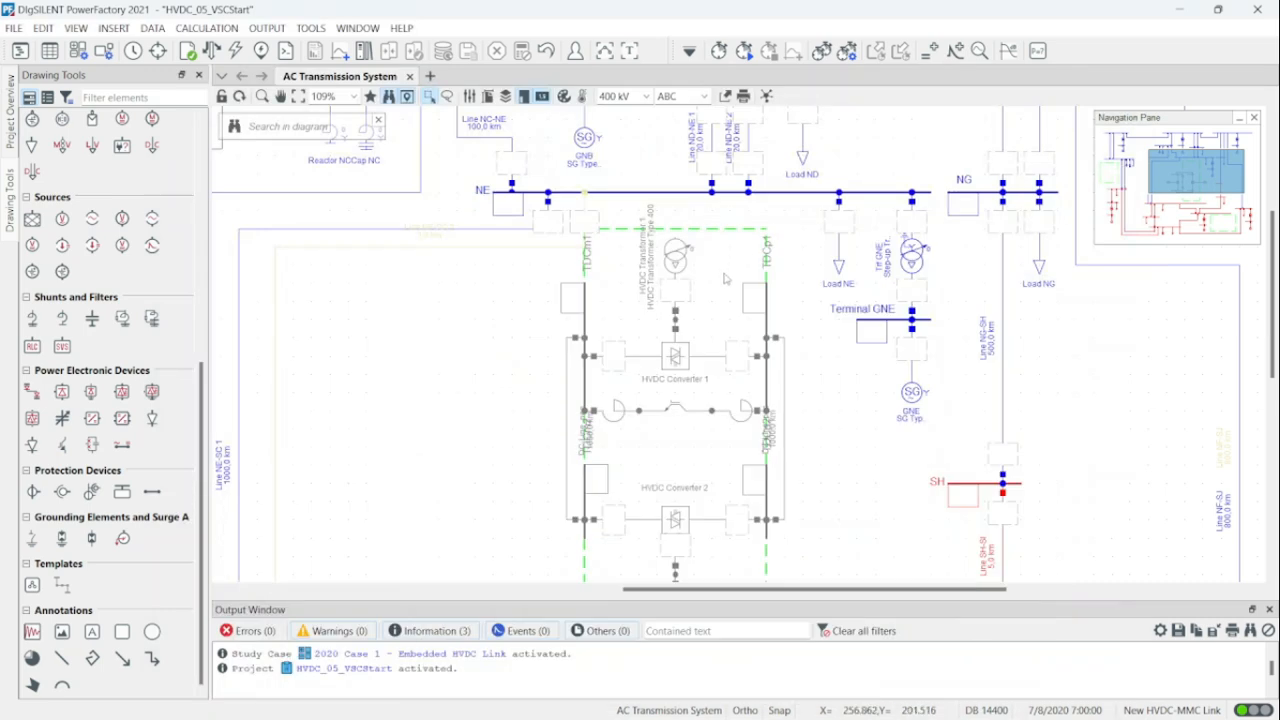
Connect the open side of HVDC Transformer 1 to busbar NE, directly above the transformer.
scroll(682, 286, "down", 1)
left_click_drag(424, 396, 456, 529)
scroll(652, 270, "up", 3)
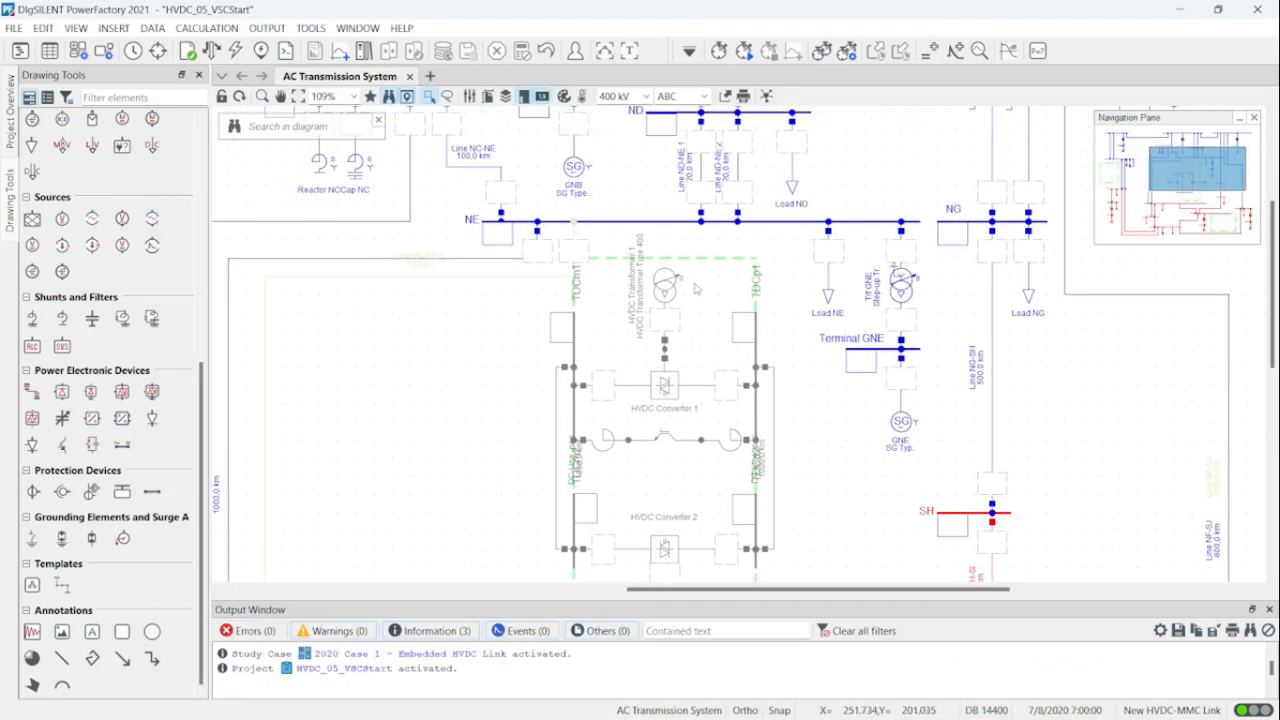
left_click(650, 268)
right_click(650, 268)
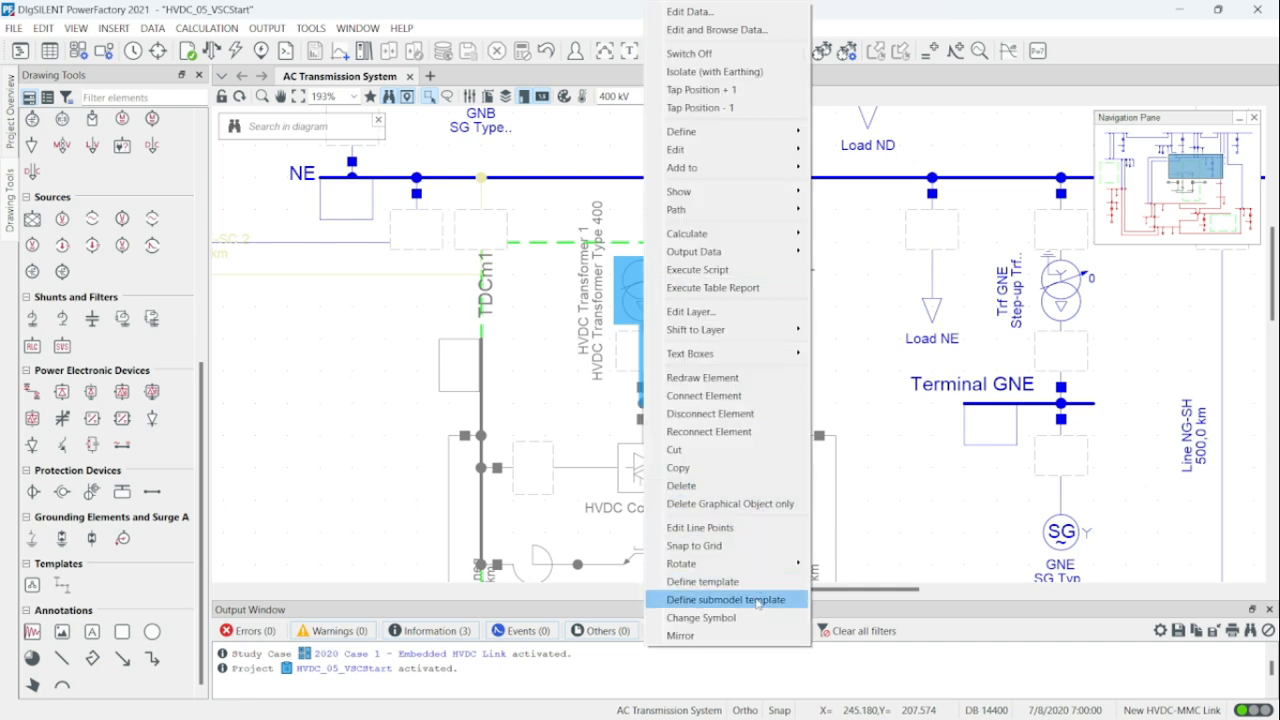
left_click(750, 395)
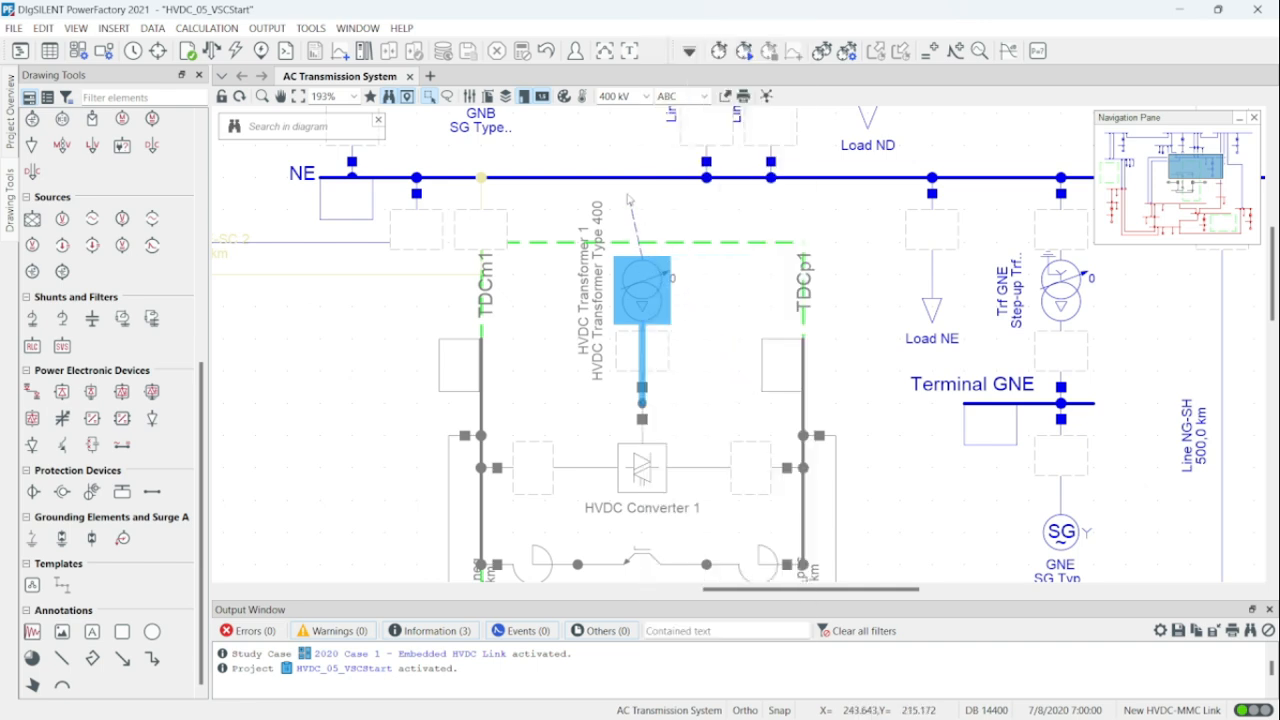
left_click(640, 179)
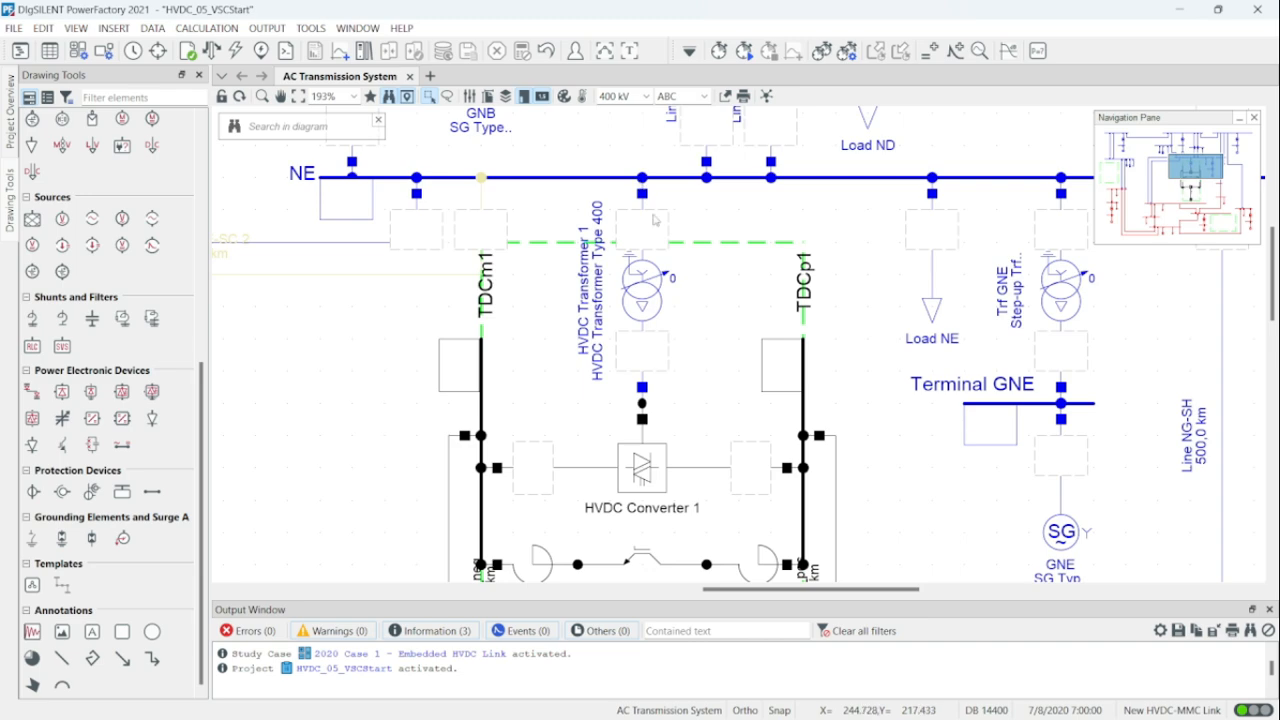
Connect the open side of HVDC Transformer 2 to busbar SC, just below the green HVDC rectangle.
scroll(698, 421, "down", 15)
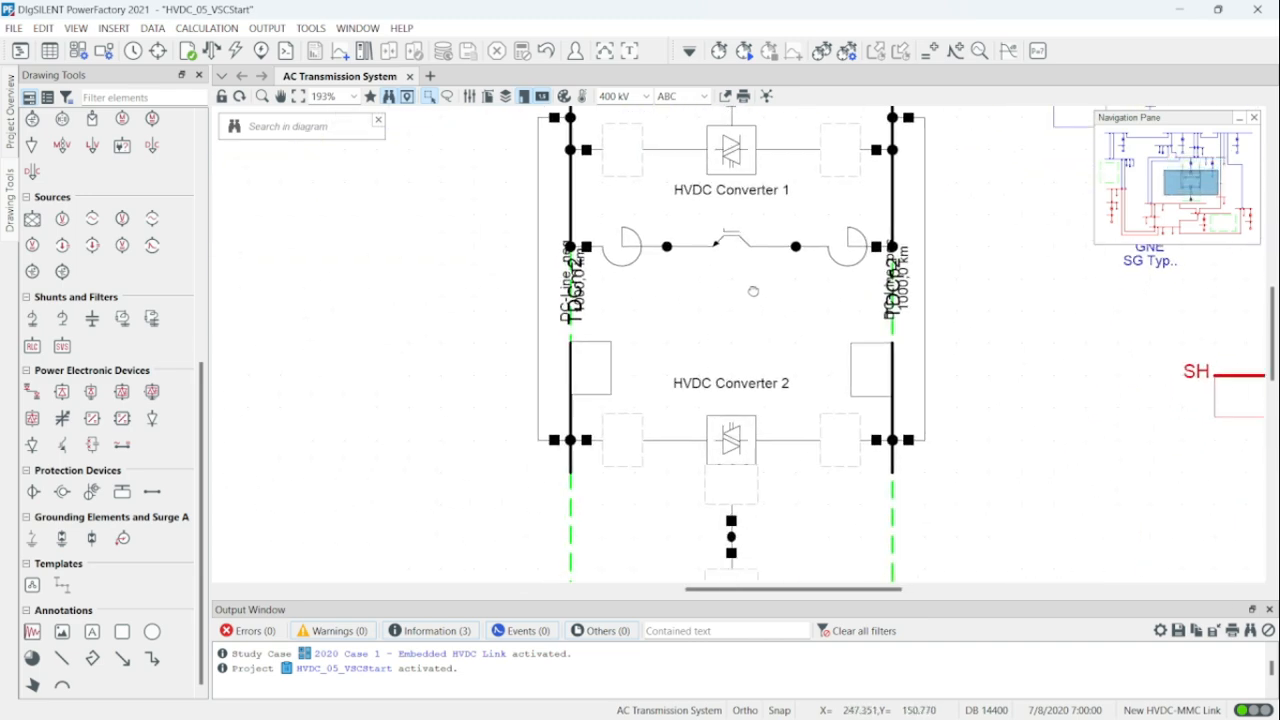
left_click(706, 366)
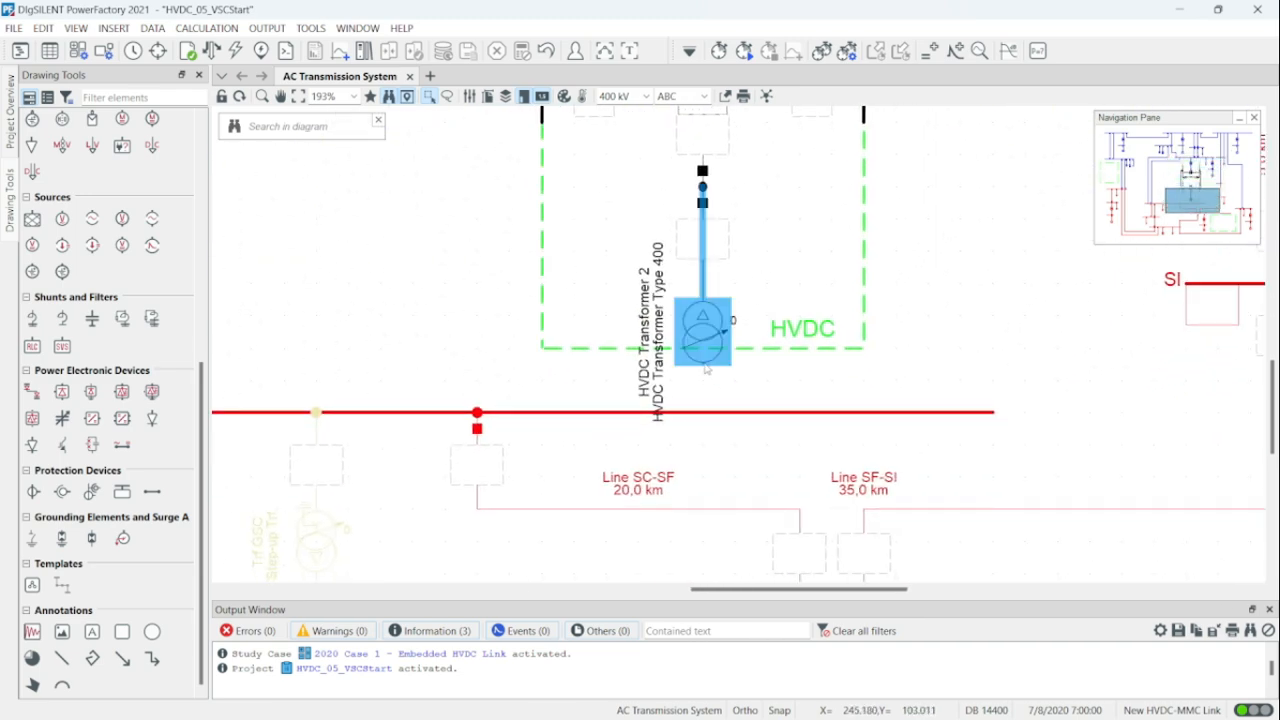
right_click(706, 366)
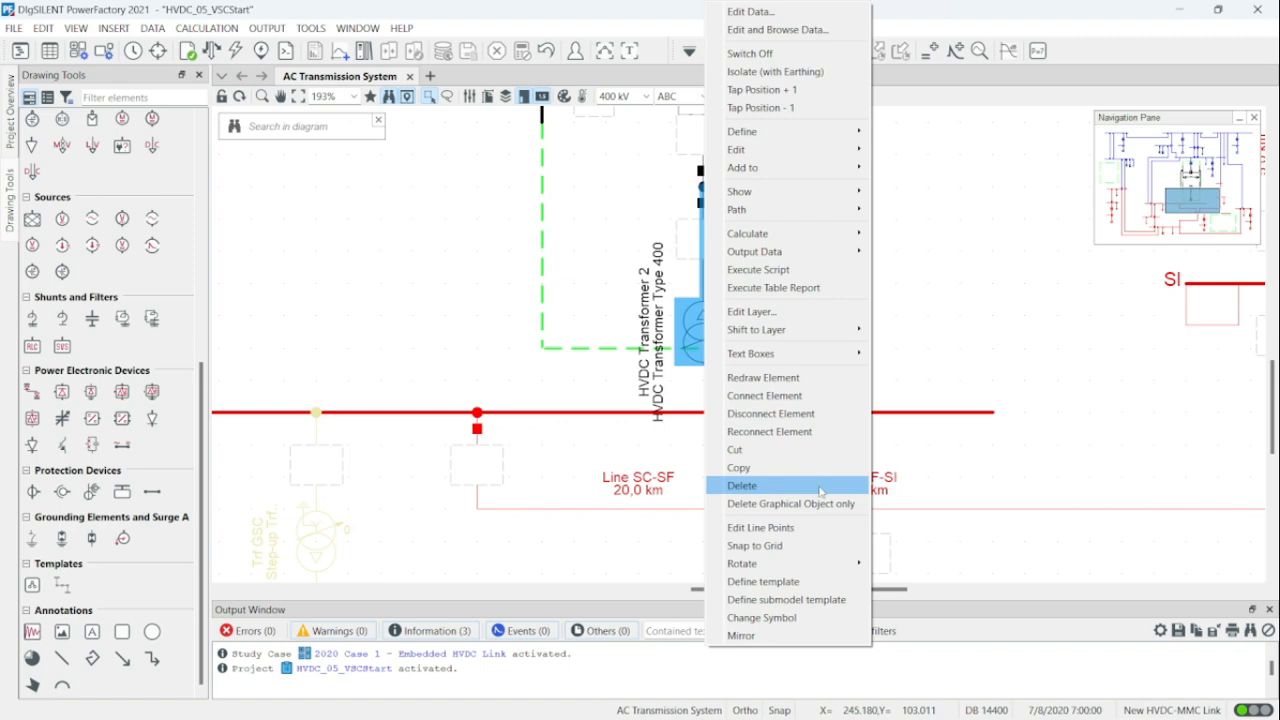
left_click(820, 399)
left_click(808, 416)
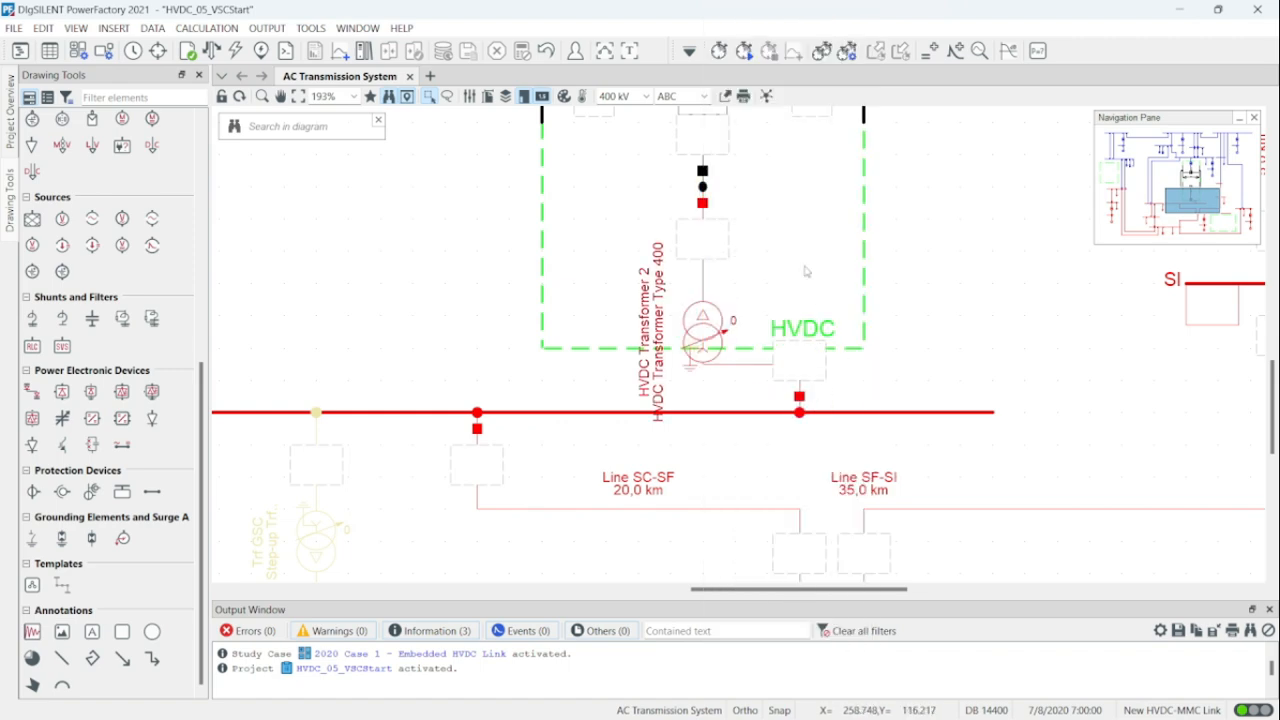
Review the connected HVDC system, read the PDF's instructions on branch grouping and load flow verification with Figure 4.2, and minimise the document.
scroll(807, 271, "down", 3)
left_click_drag(780, 309, 721, 515)
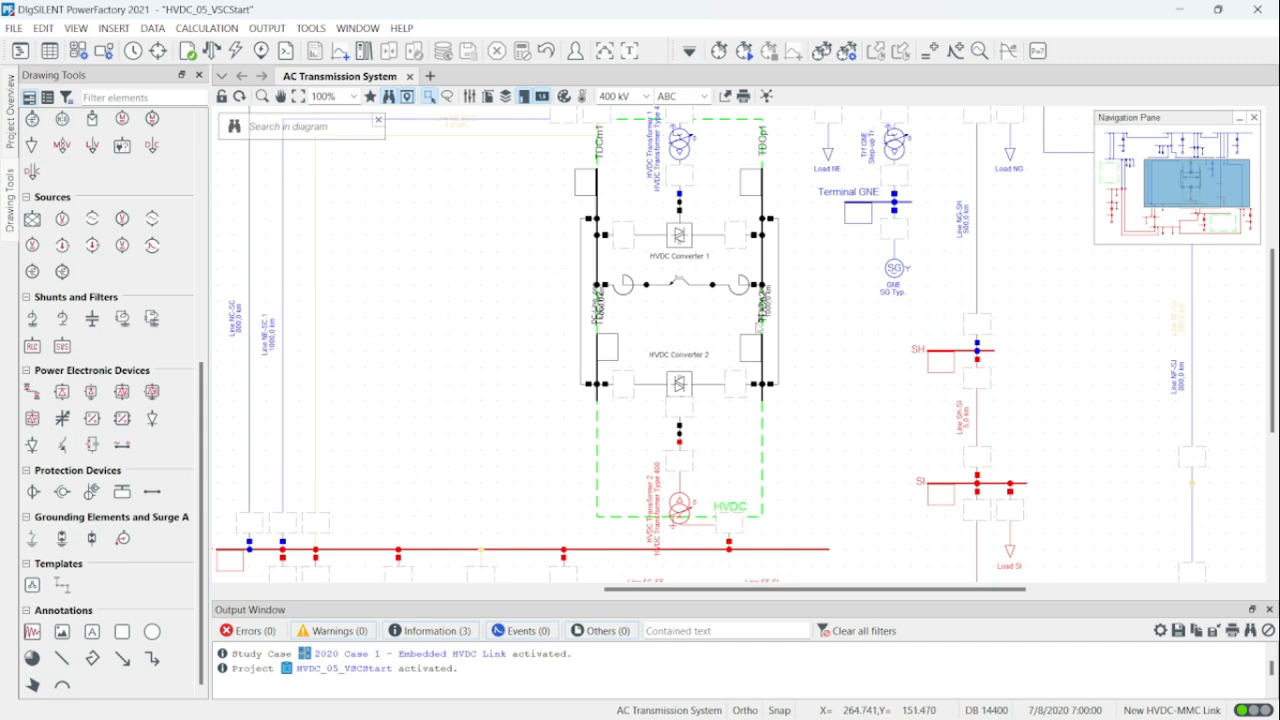
scroll(756, 322, "down", 1)
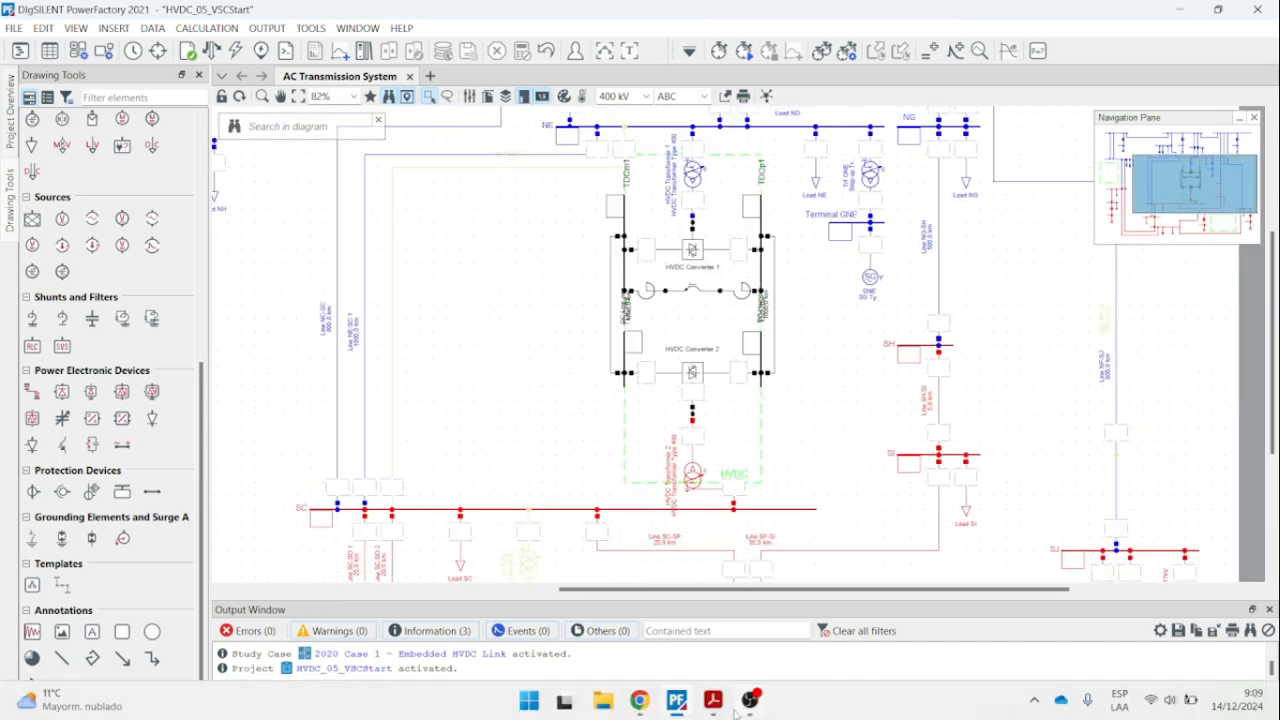
left_click(718, 704)
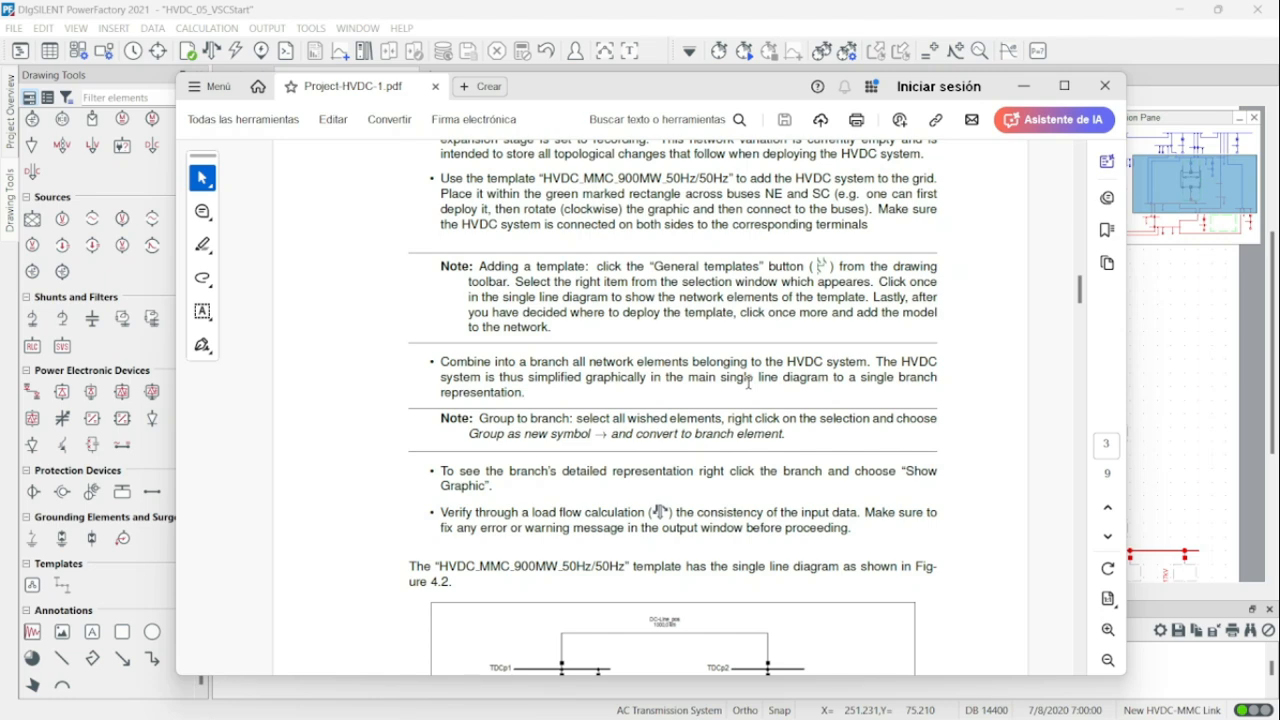
scroll(748, 382, "down", 3)
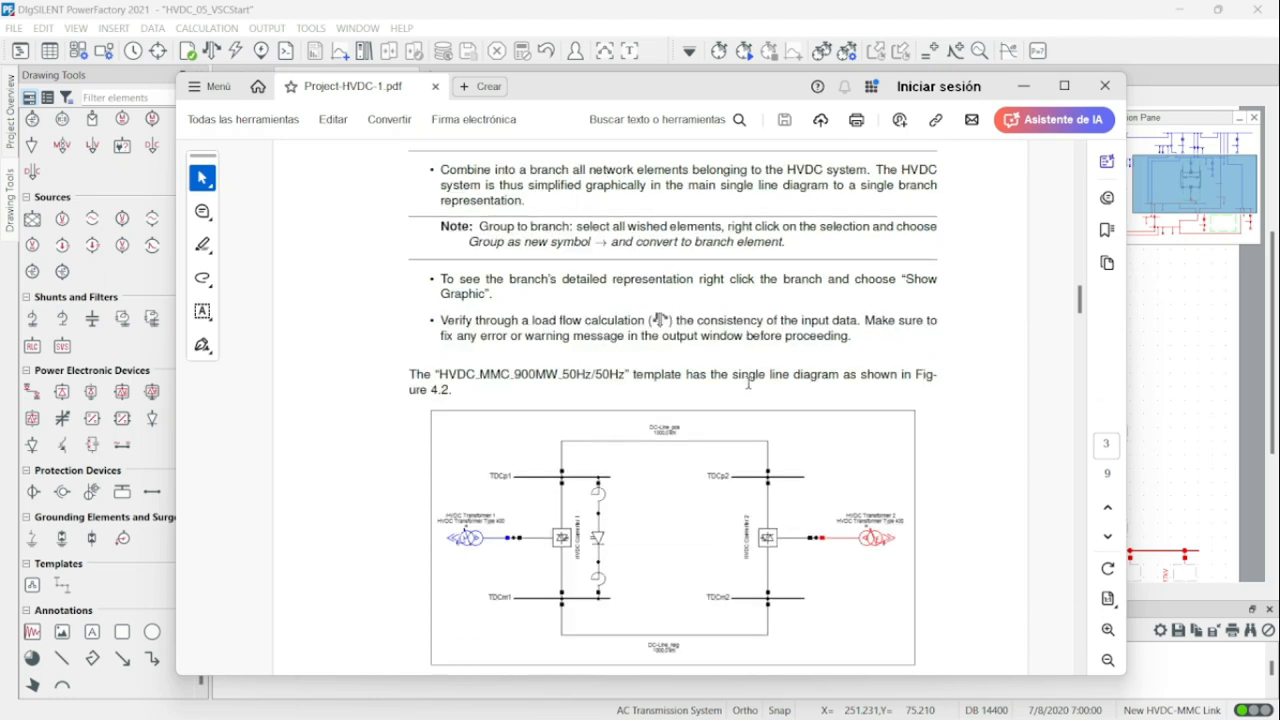
scroll(748, 383, "up", 2)
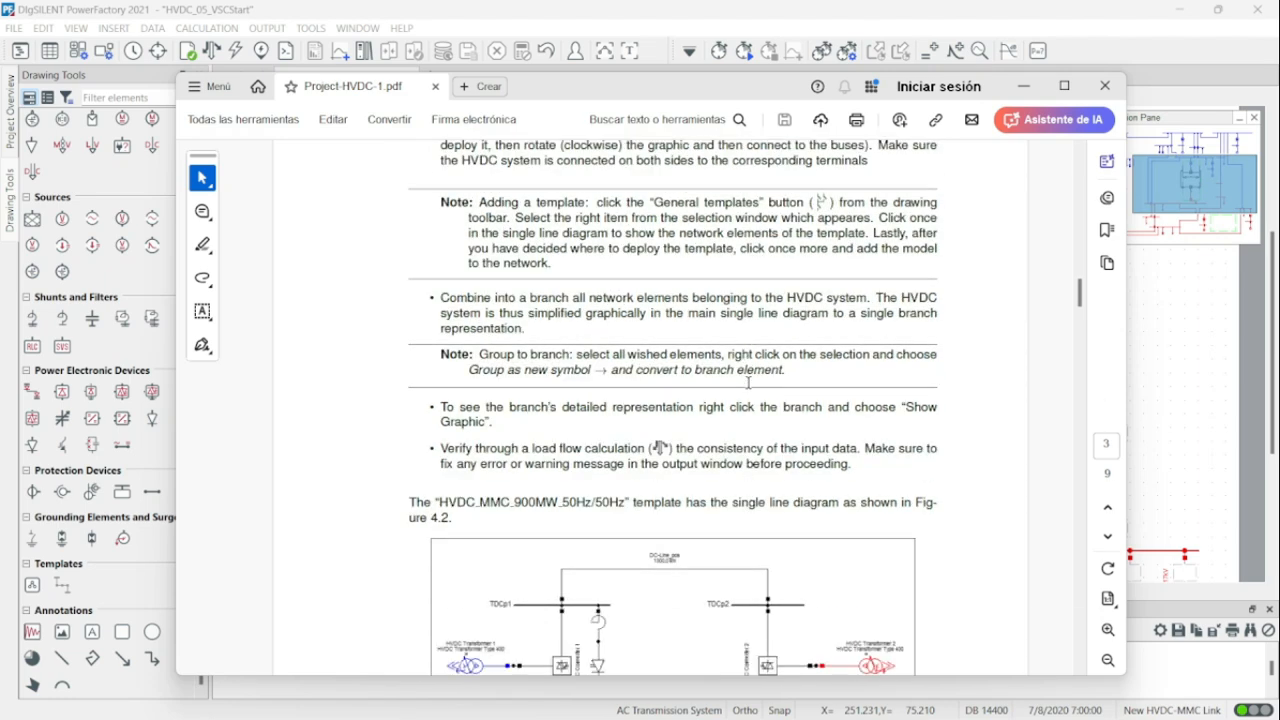
scroll(748, 382, "down", 3)
scroll(748, 382, "up", 2)
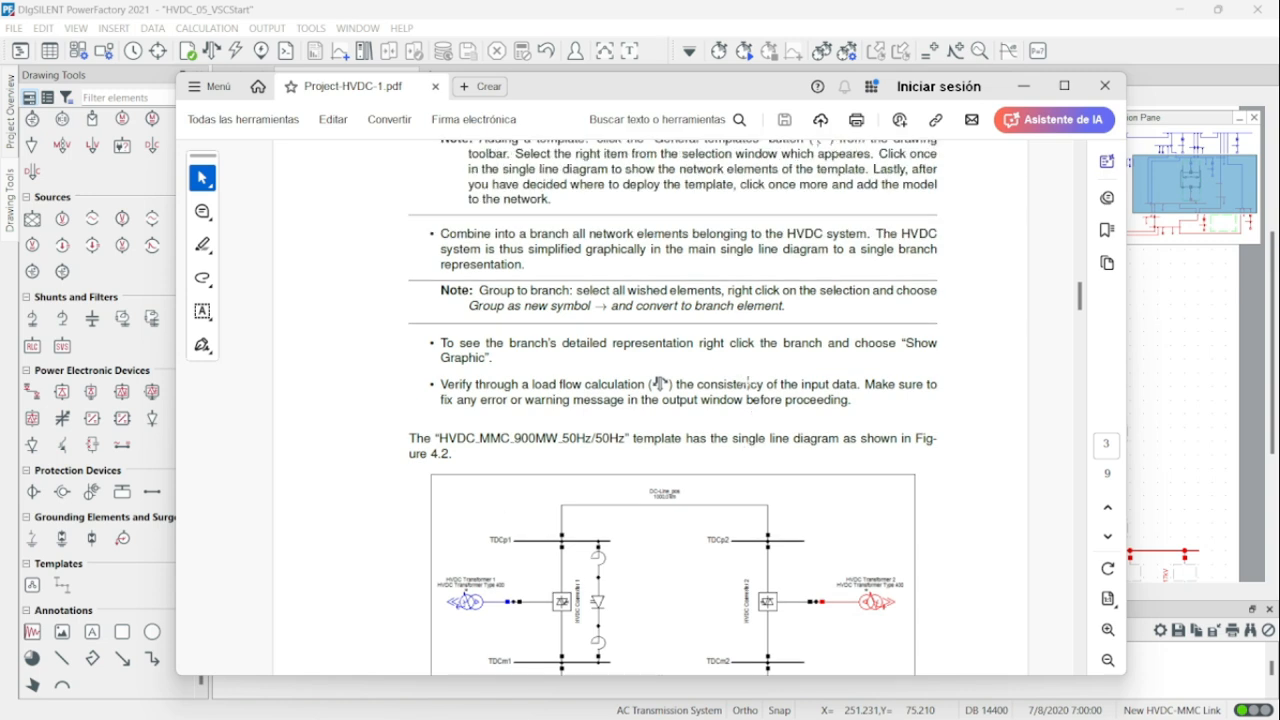
scroll(755, 370, "down", 3)
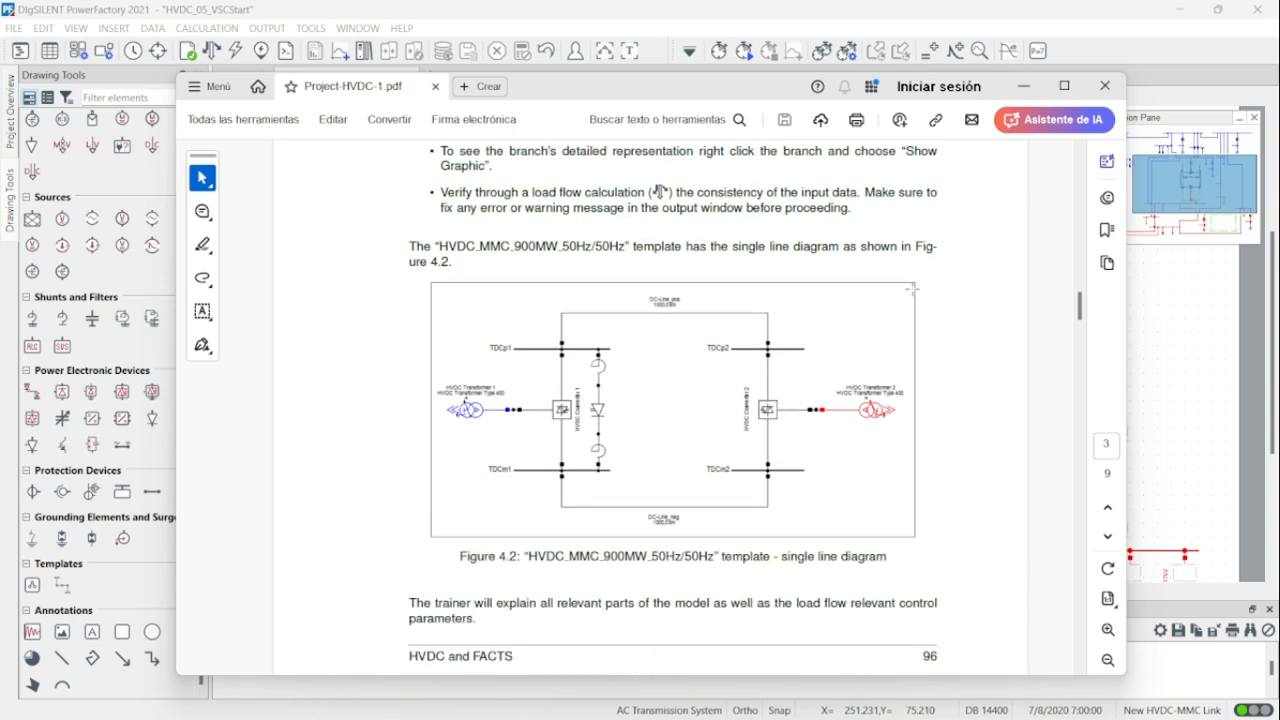
left_click(1022, 87)
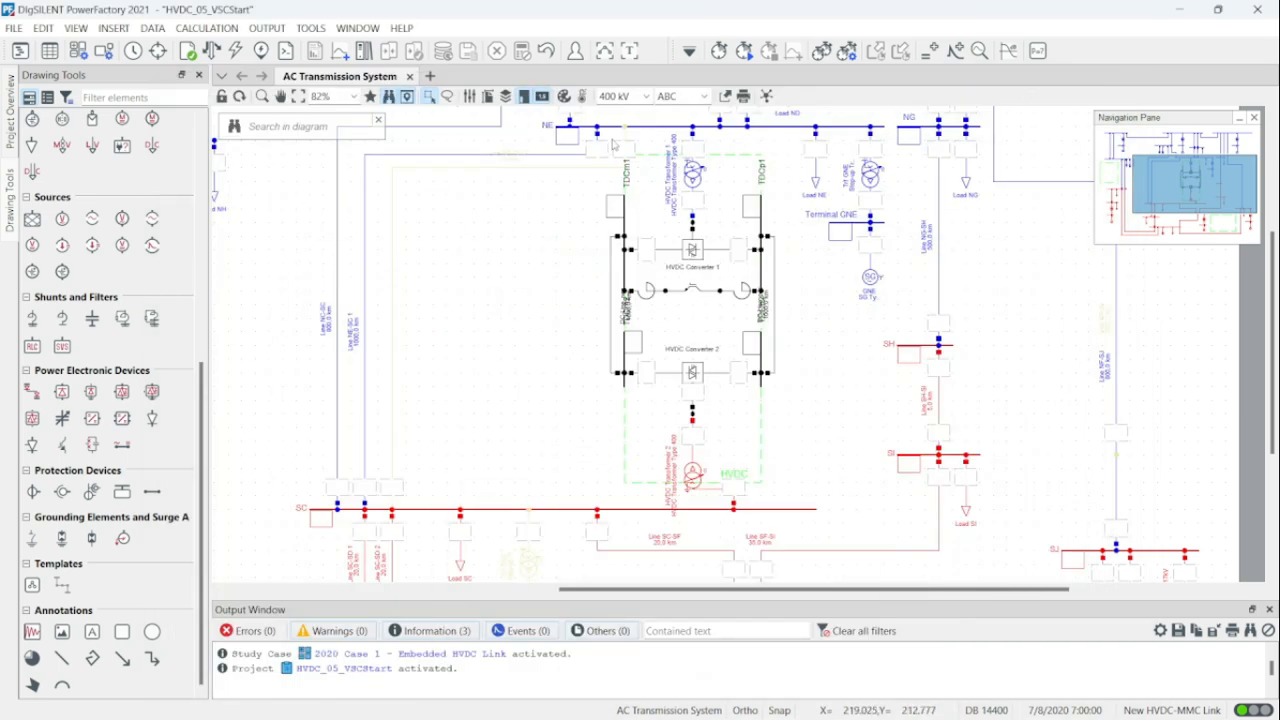
Select the HVDC system's elements, excluding the green rectangle and Line NE-SC 2, and group them as a new symbol converted to a branch element.
left_click_drag(608, 133, 778, 493)
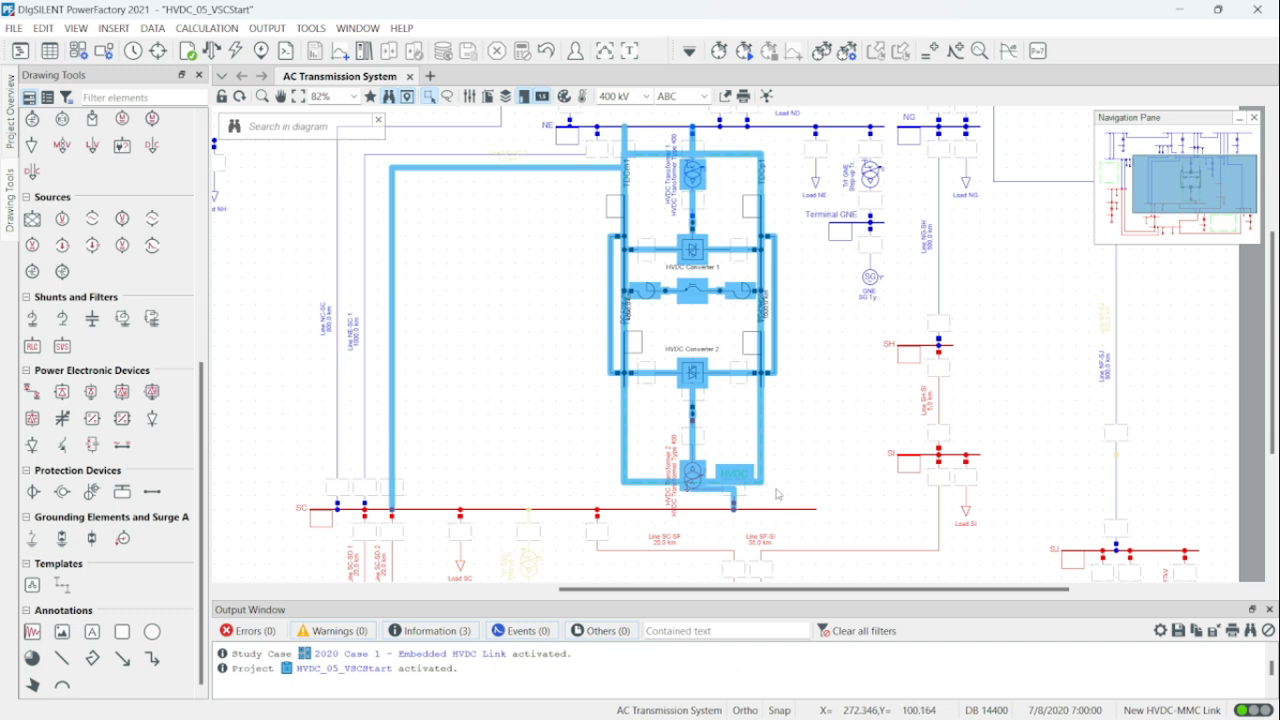
left_click(548, 170, "ctrl")
left_click(655, 155, "ctrl")
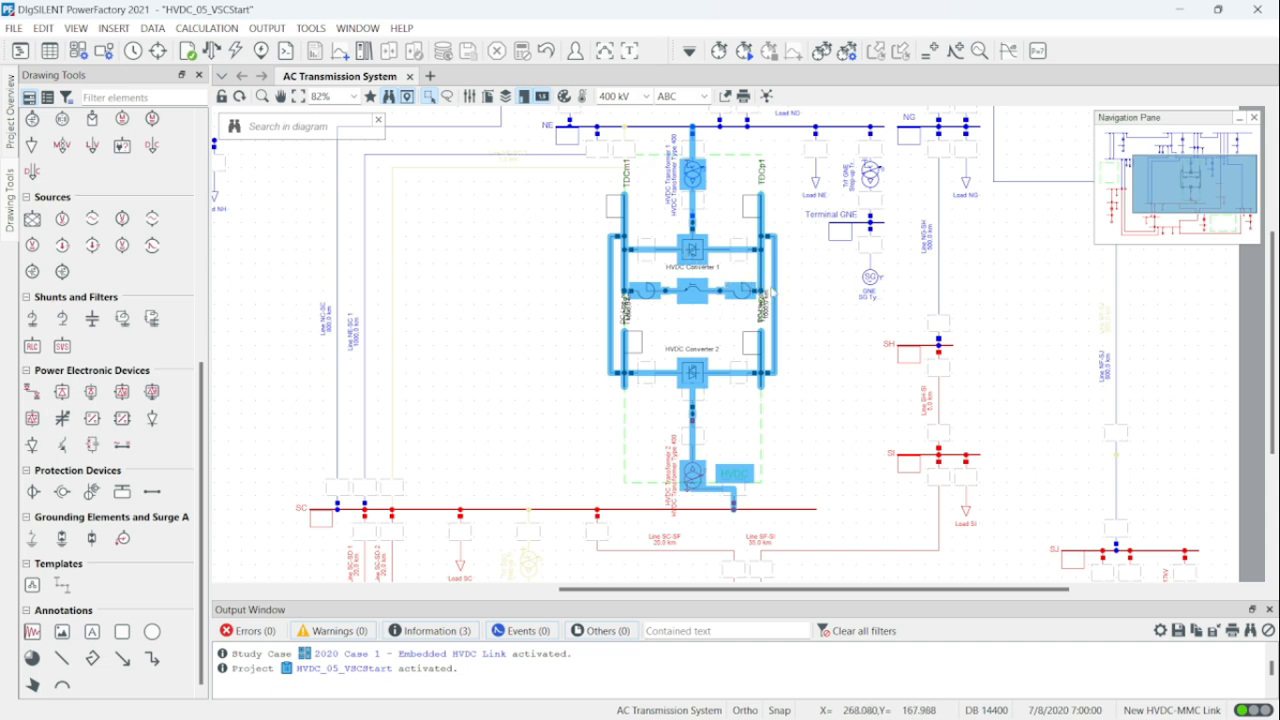
right_click(690, 253)
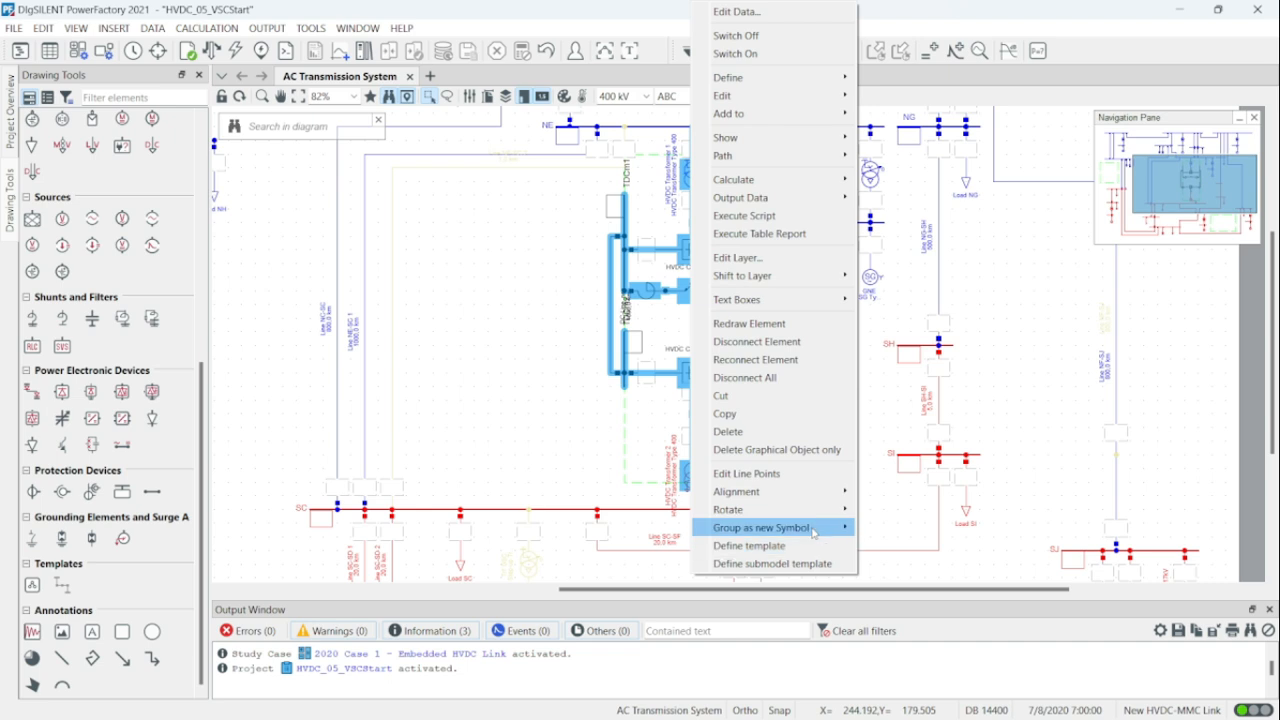
mouse_move(813, 533)
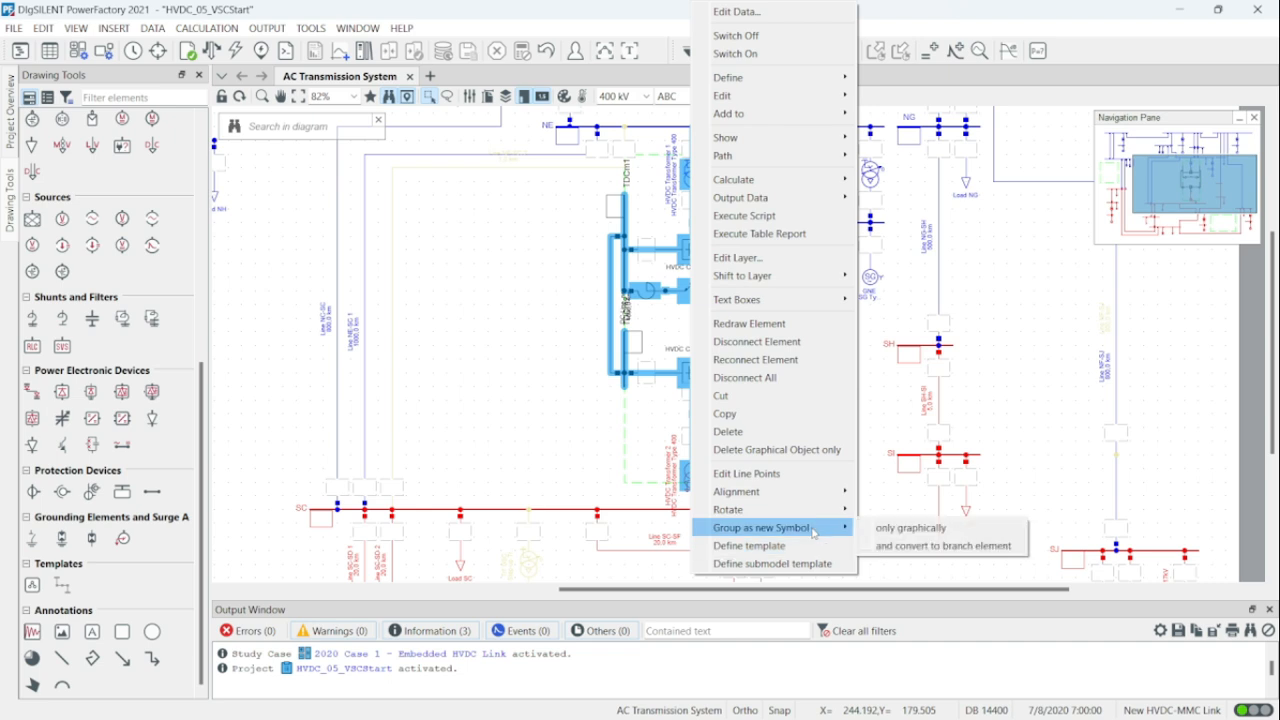
left_click(925, 546)
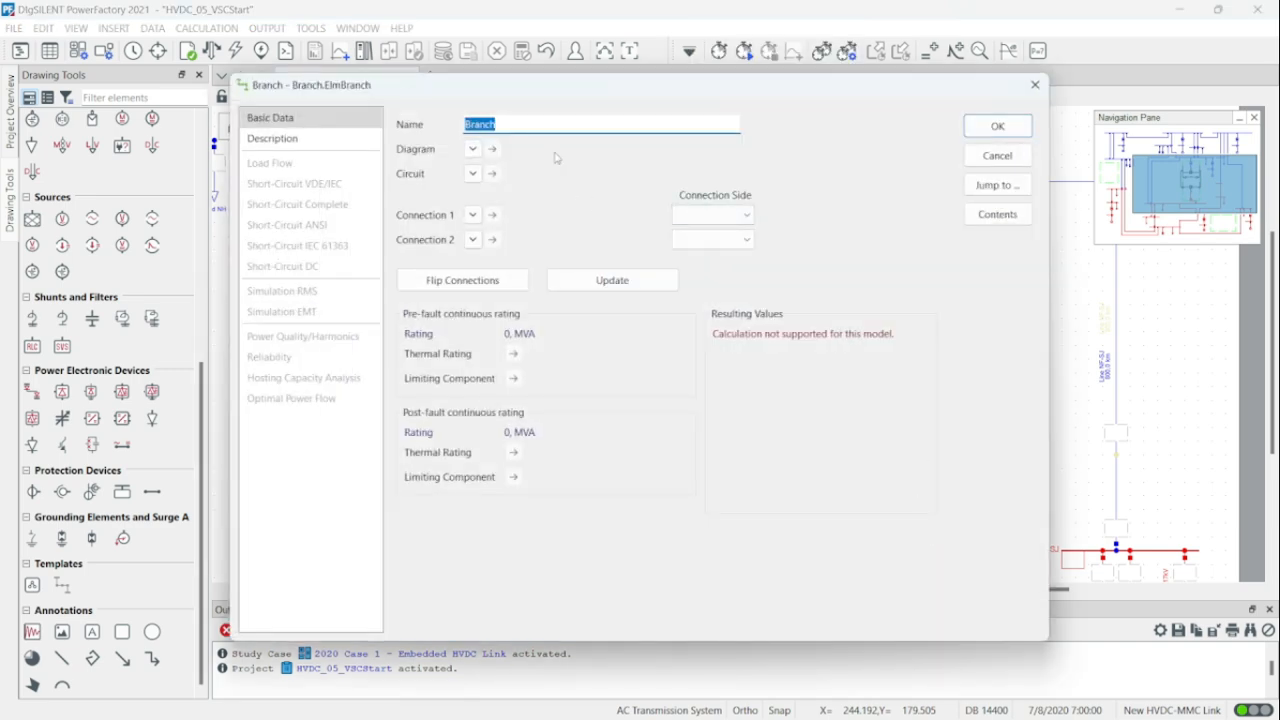
Name the new branch HVDC_900MW_50Hz after the template name given in the exercise PDF, and confirm its creation.
type("HVDC")
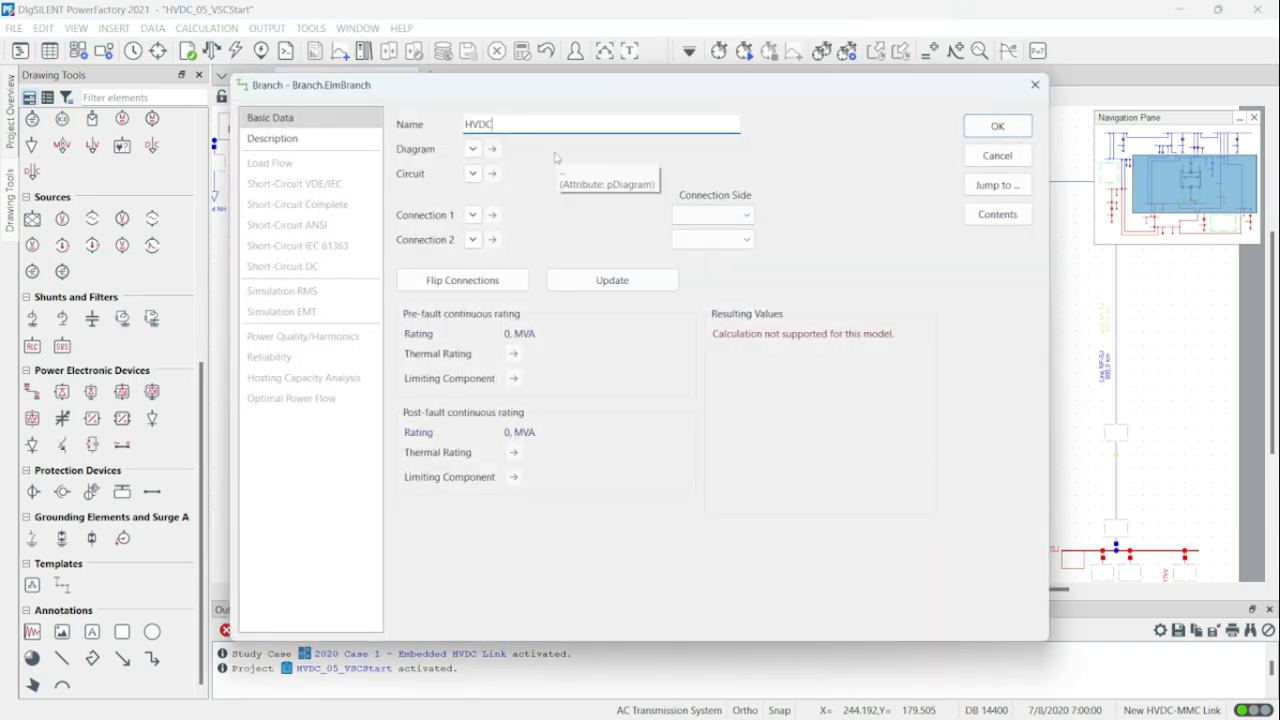
mouse_move(629, 700)
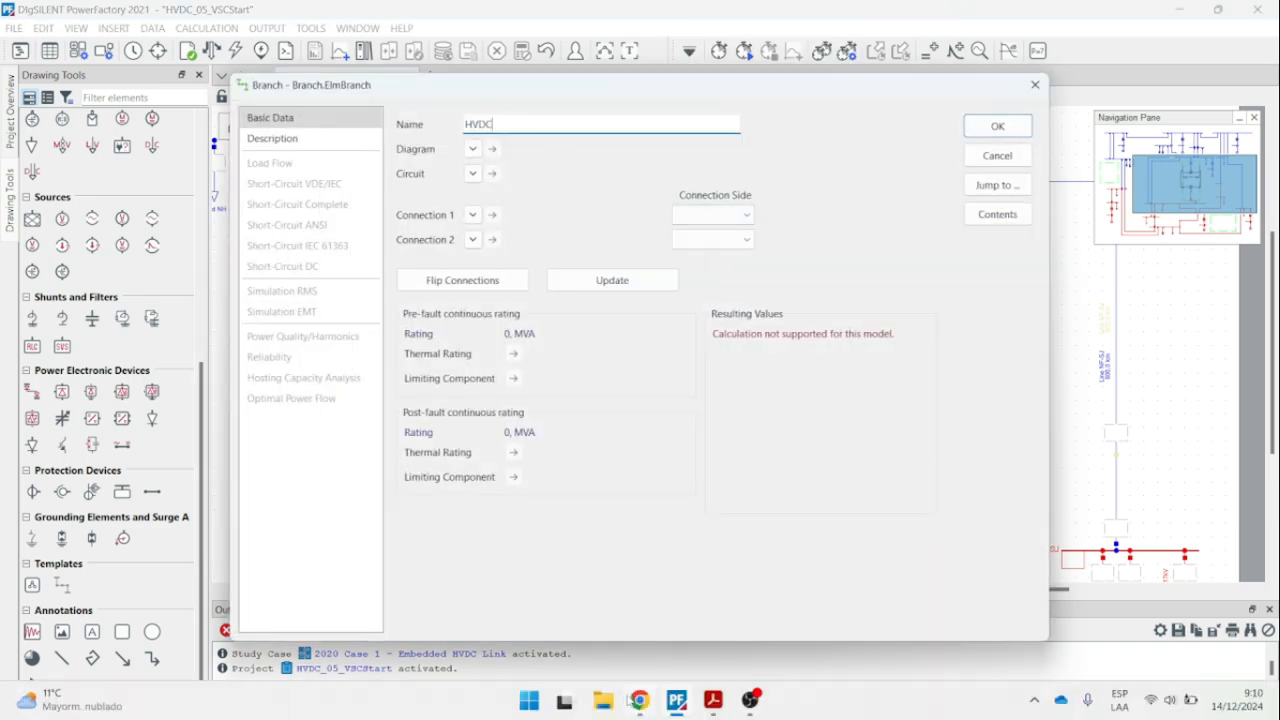
left_click(706, 706)
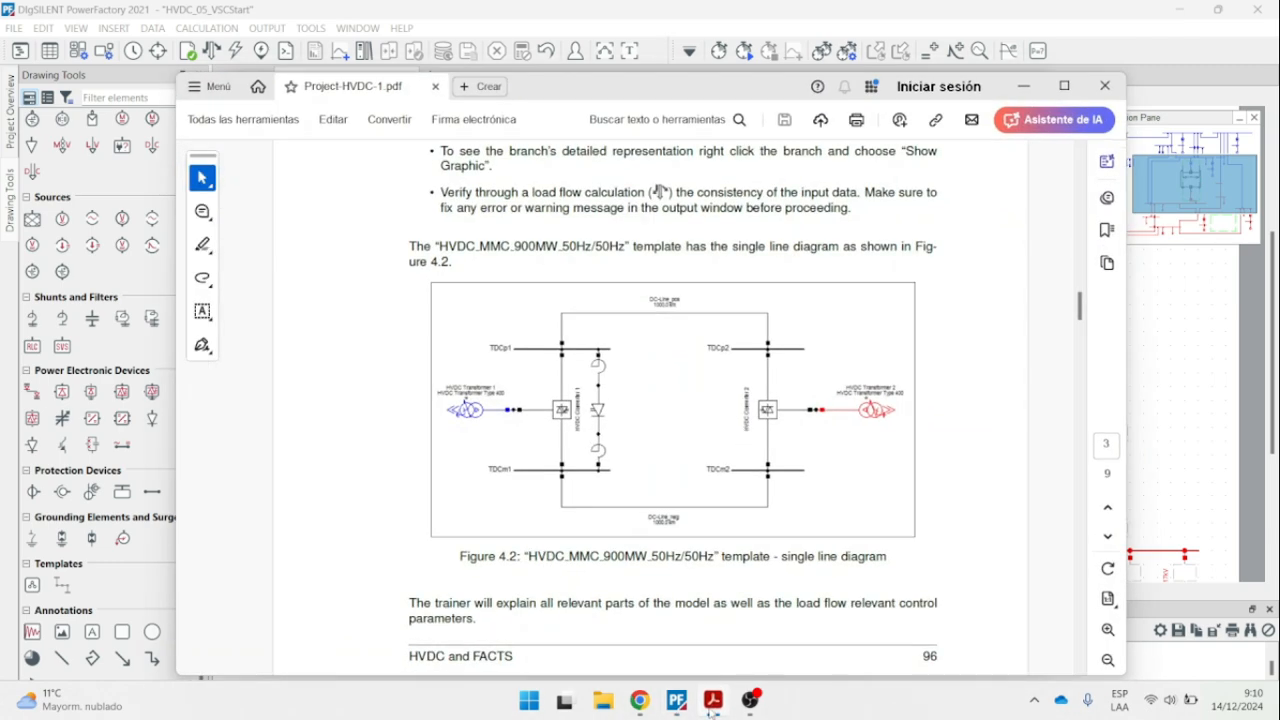
left_click(712, 702)
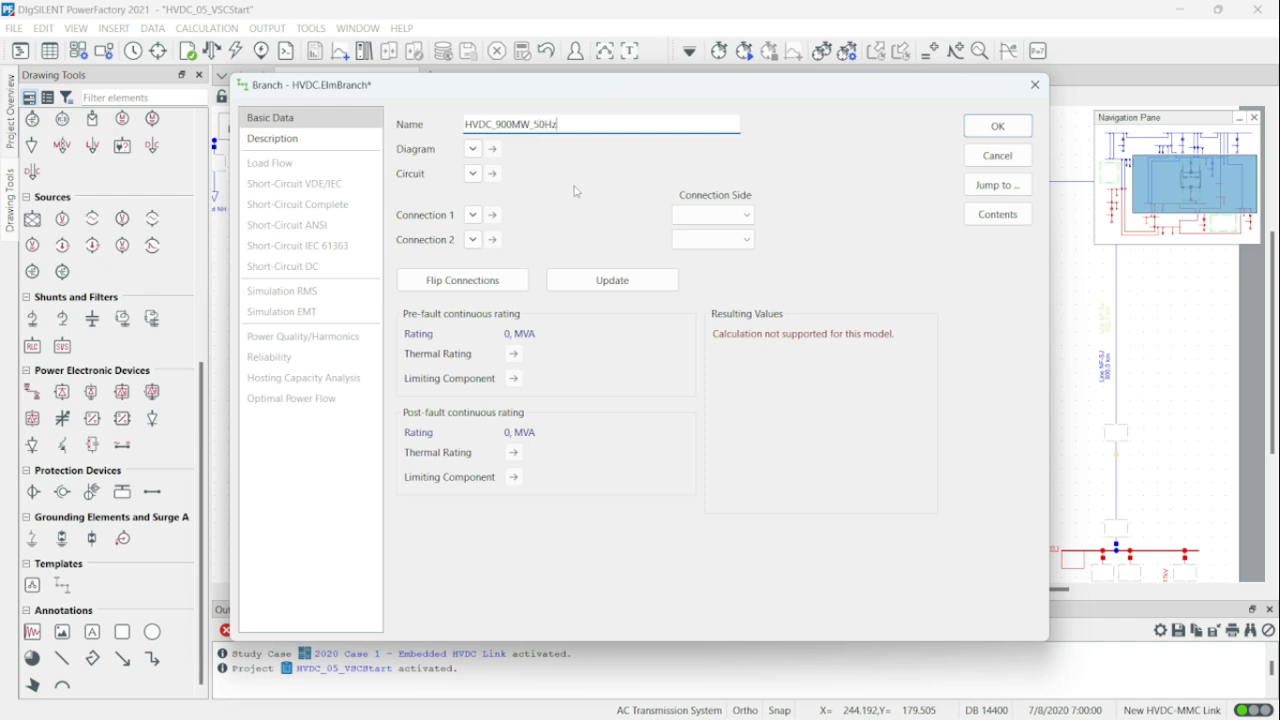
left_click(986, 126)
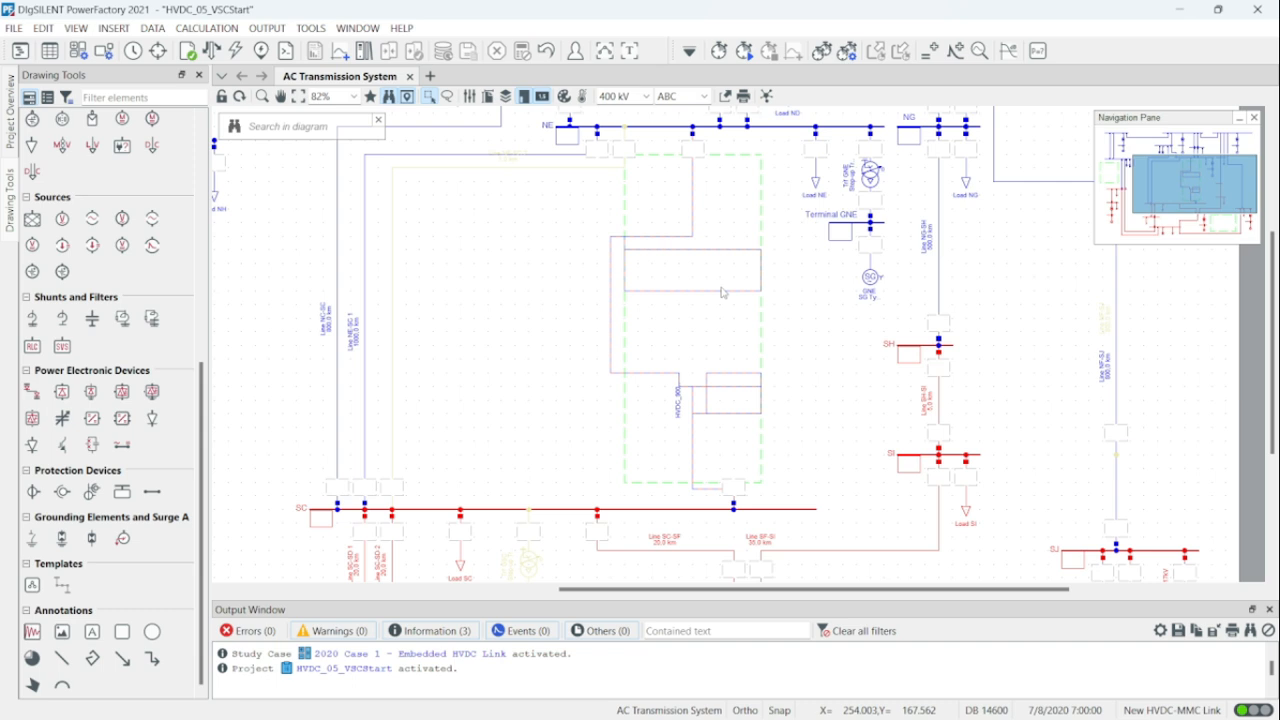
Collapse the outer loops of the HVDC_900MW_50Hz branch line onto its vertical run inside the green rectangle.
scroll(722, 291, "up", 3)
scroll(722, 291, "down", 2)
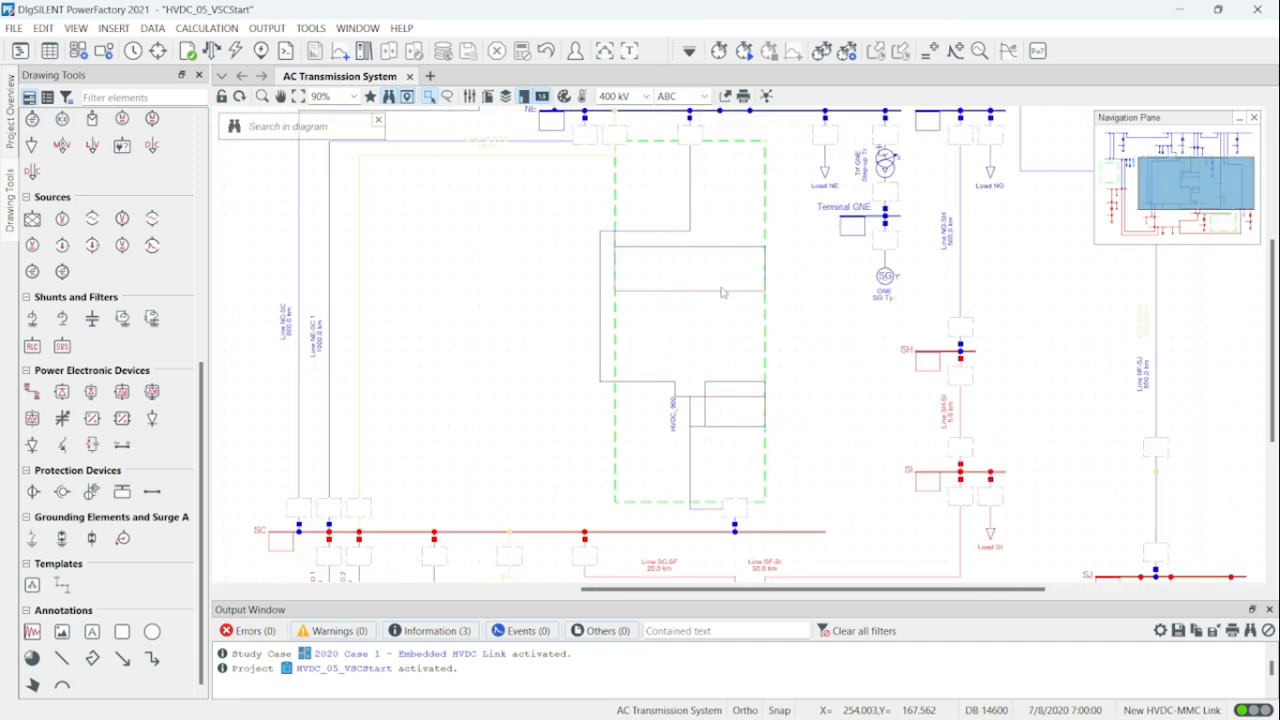
left_click(601, 296)
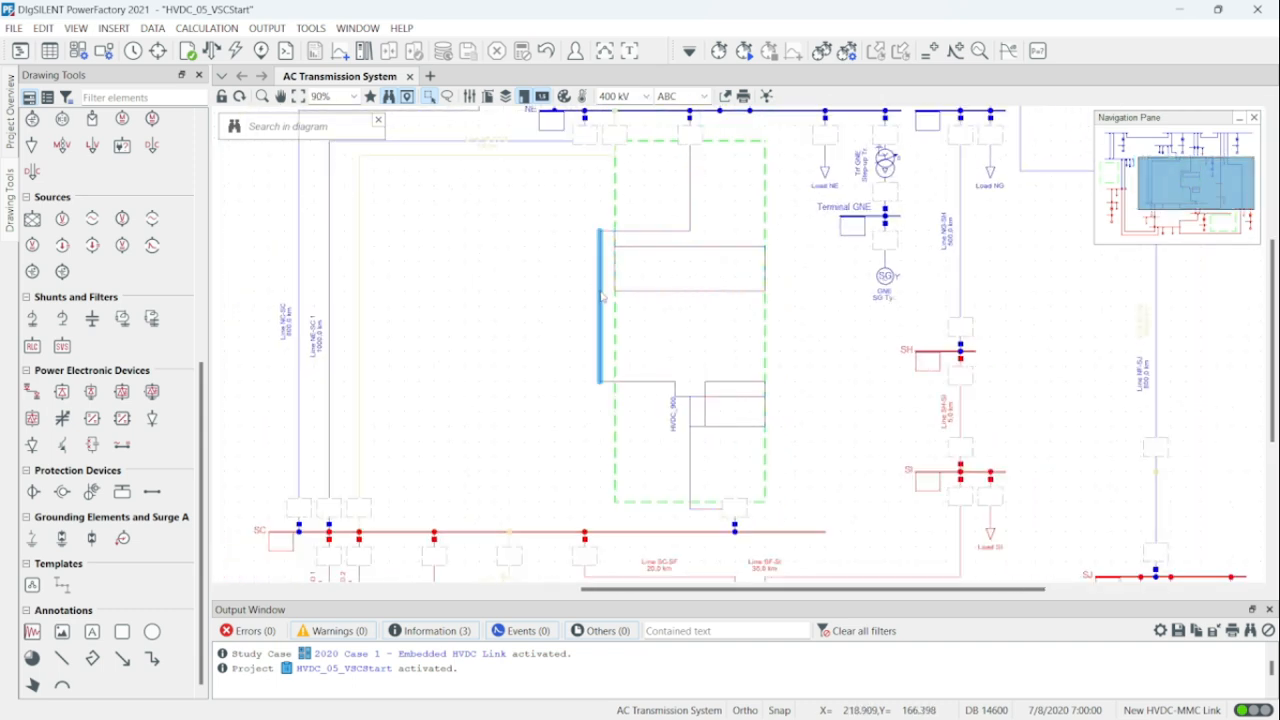
left_click_drag(601, 296, 694, 293)
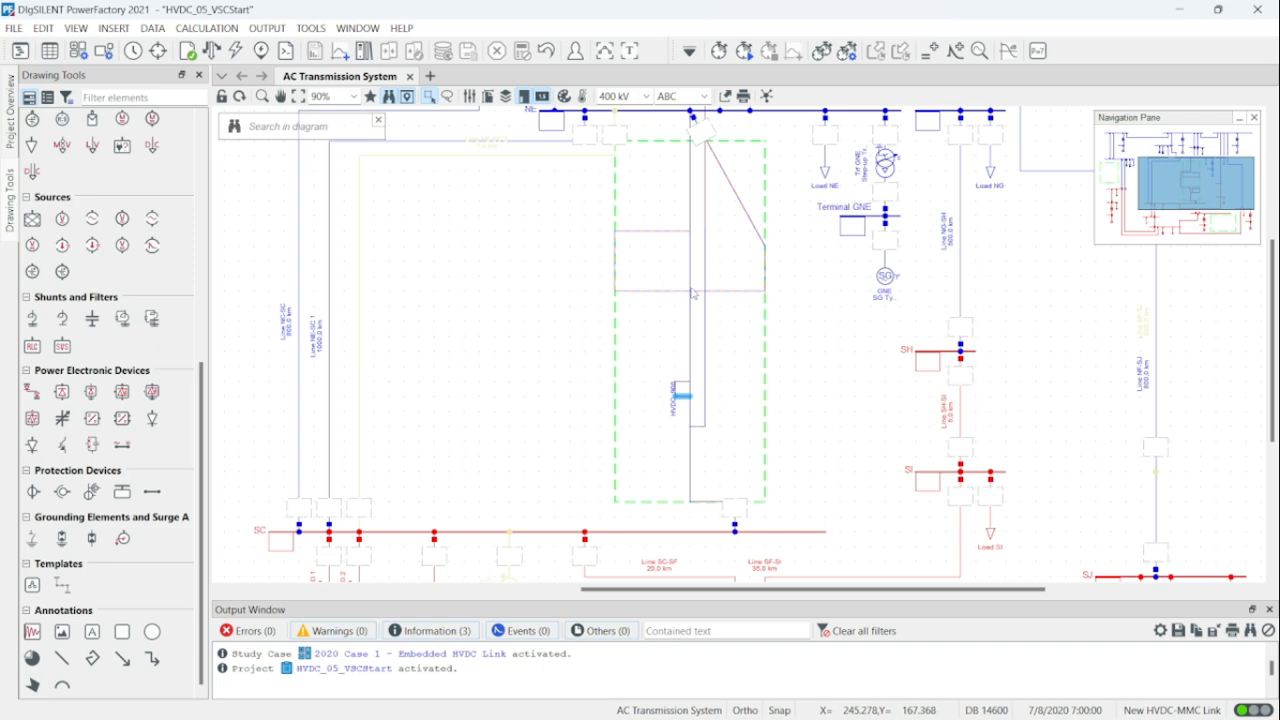
left_click(741, 207)
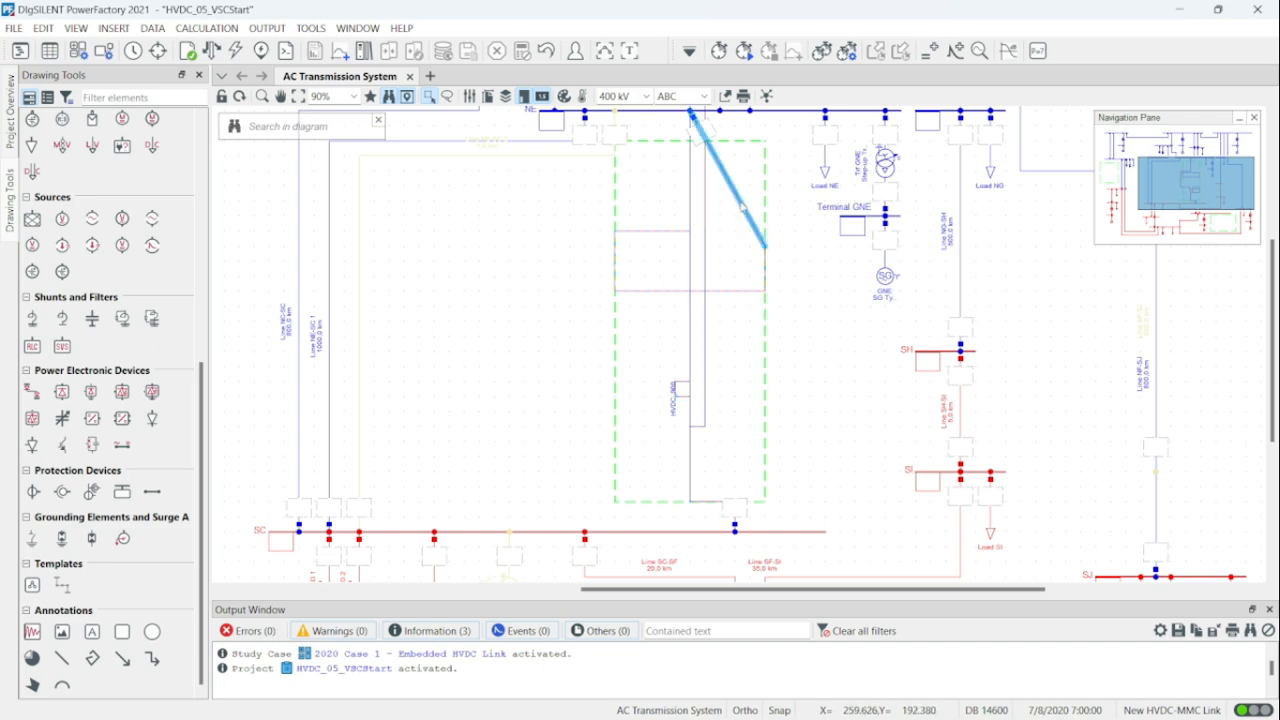
double_click(741, 207)
left_click(1040, 211)
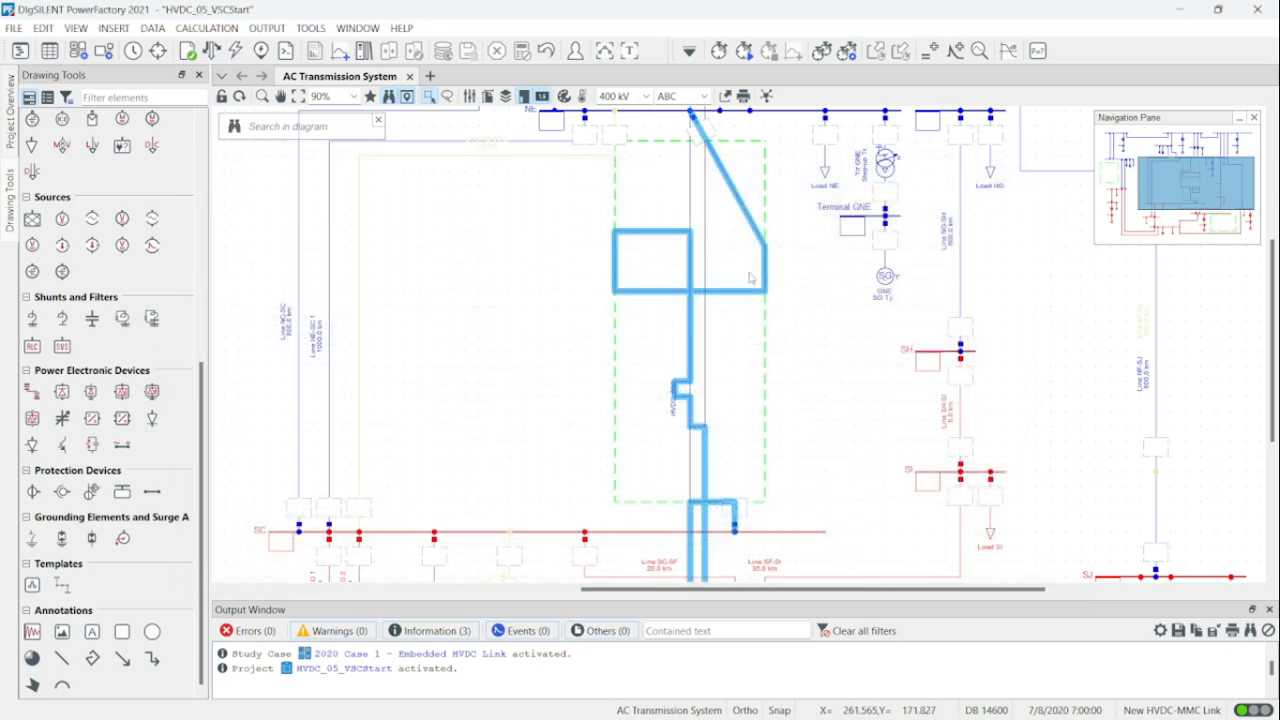
left_click_drag(764, 289, 744, 289)
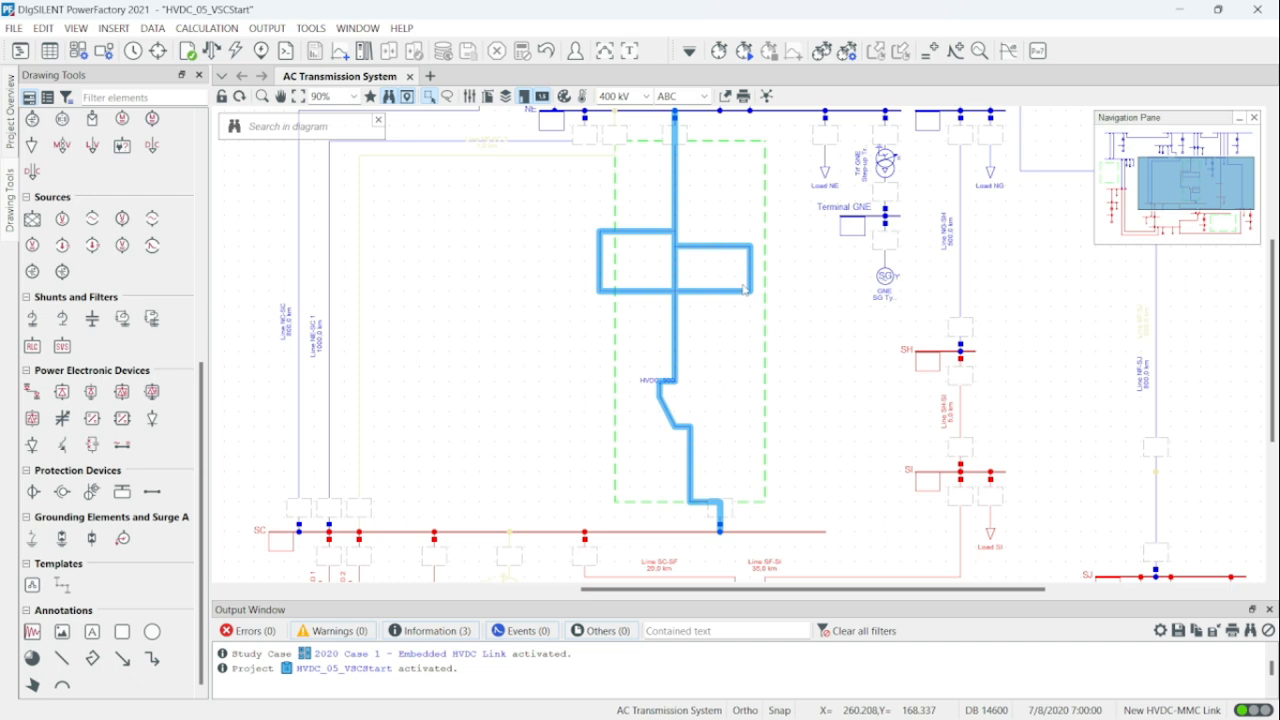
left_click_drag(600, 270, 693, 270)
left_click(615, 270)
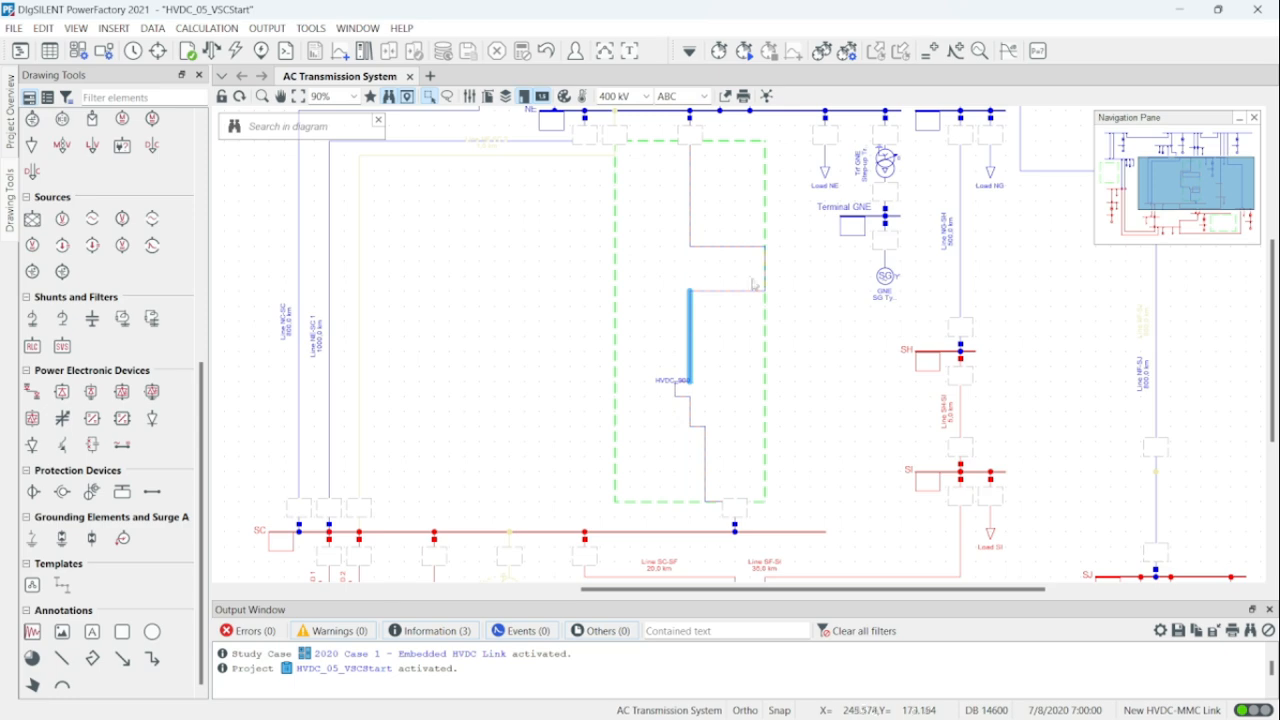
Align the branch line's lower segments above busbar SC and flatten the remaining rectangular bulge in its upper part.
left_click(738, 517)
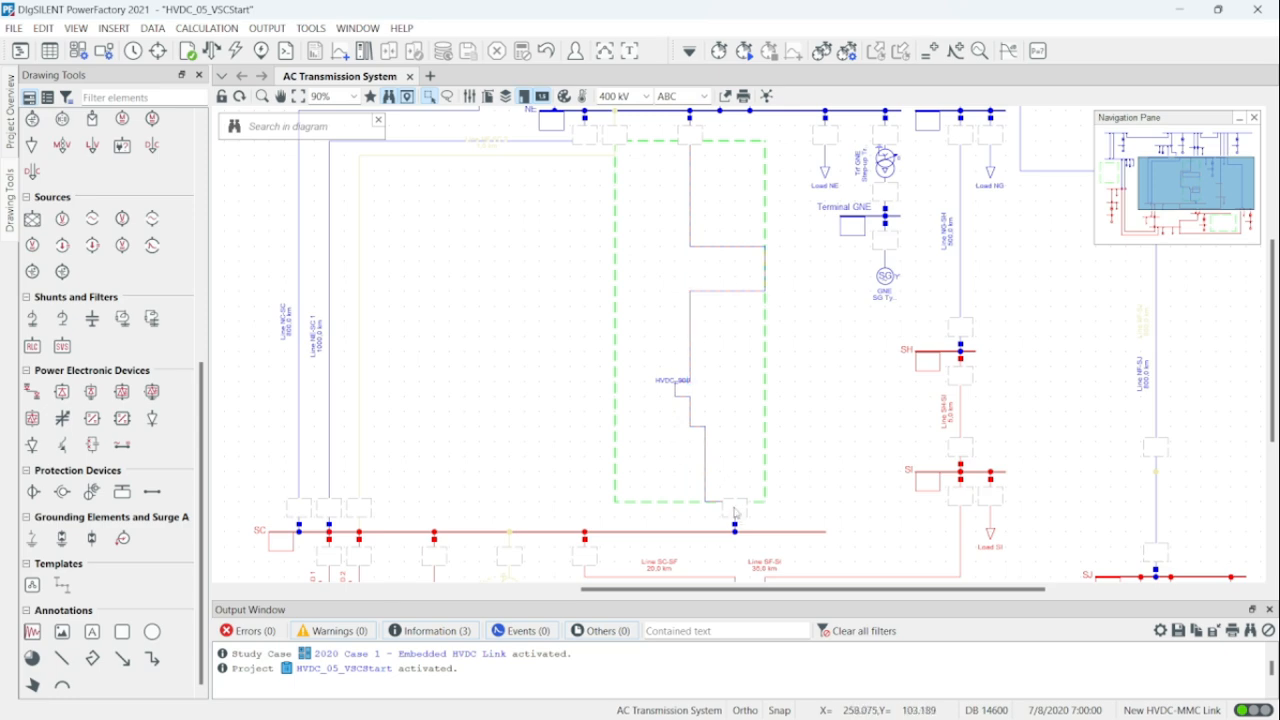
double_click(708, 475)
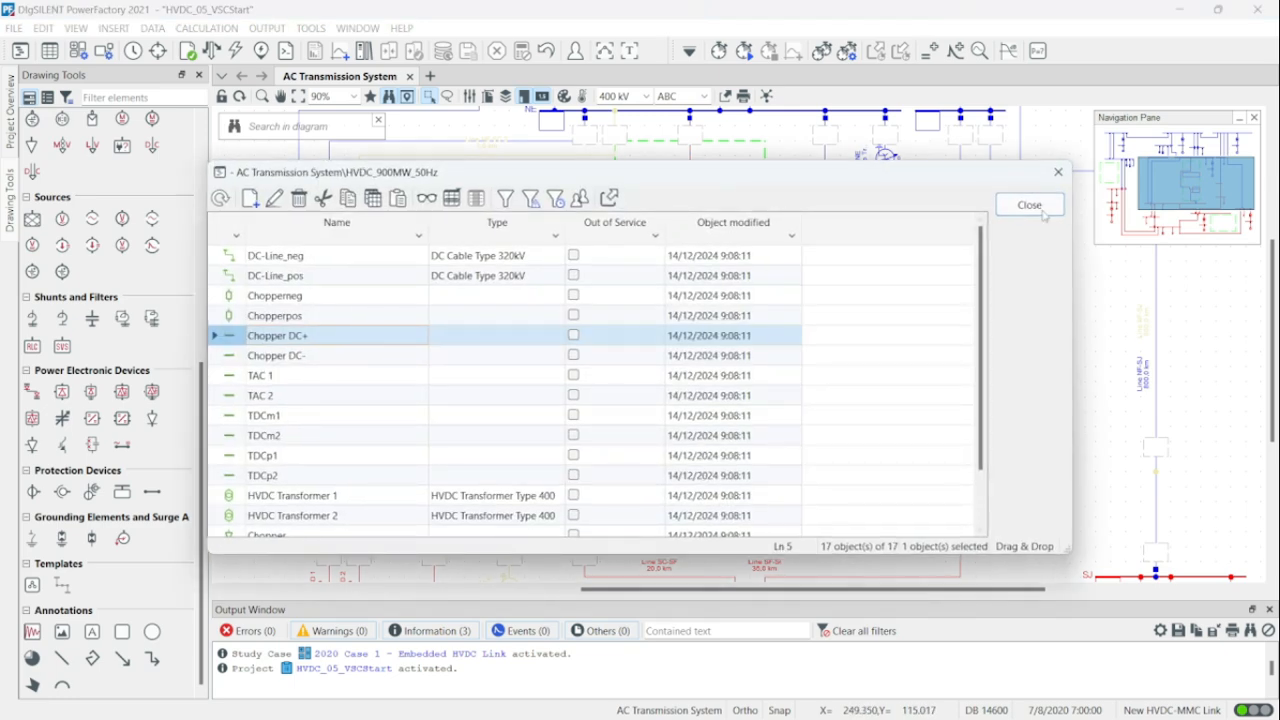
left_click(1043, 211)
left_click_drag(704, 438, 684, 449)
left_click(727, 428)
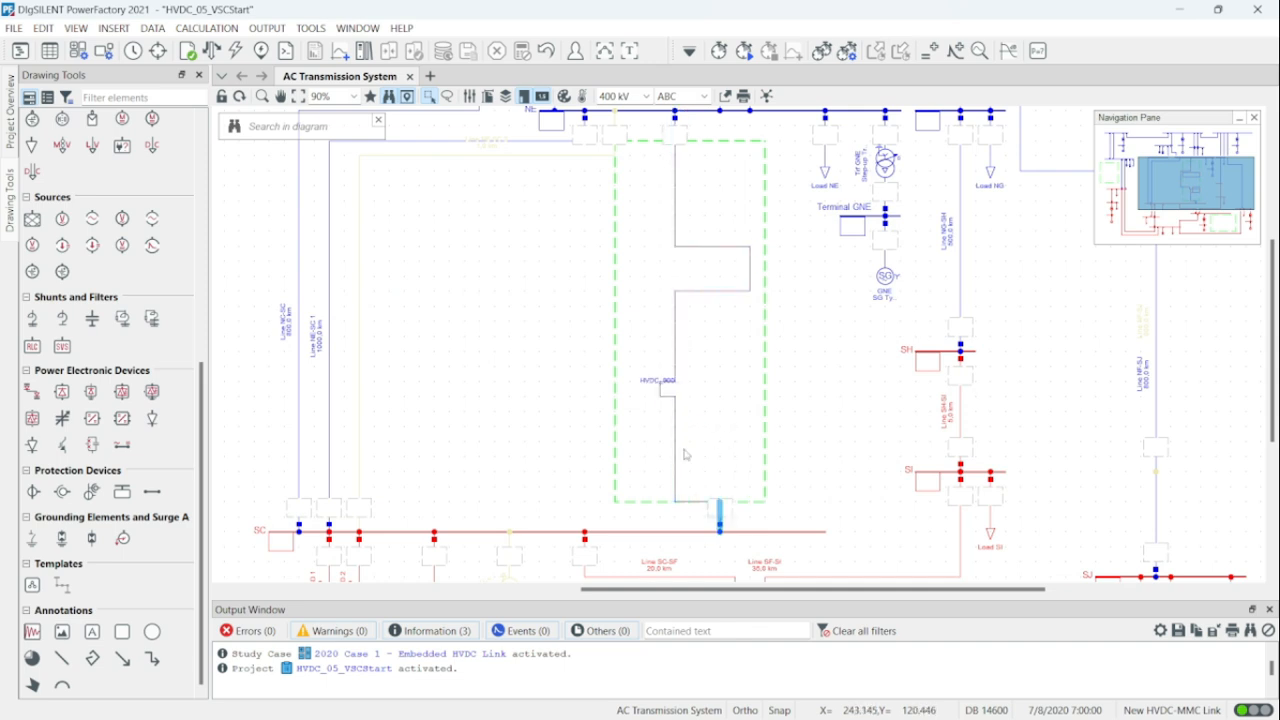
left_click(748, 264)
left_click_drag(748, 267, 677, 267)
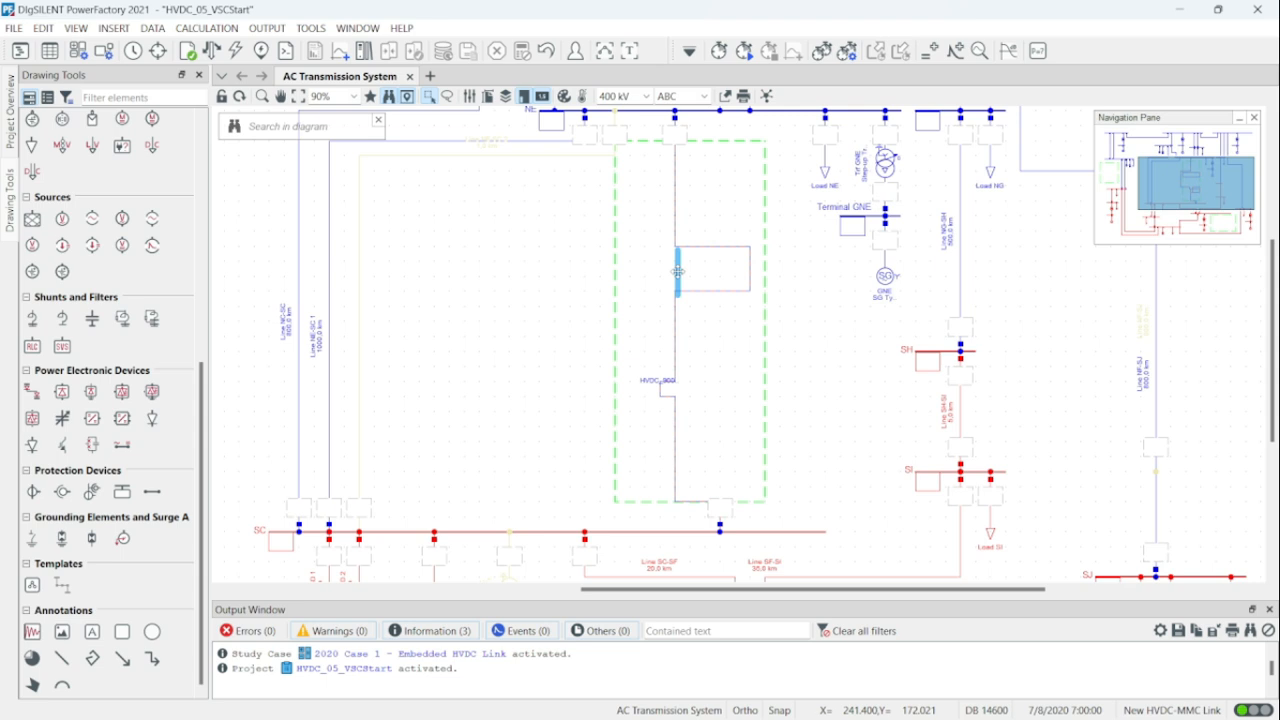
Remove the remaining kinks so the branch runs as one vertical line from busbar NE to SC, centred in the green rectangle.
left_click(660, 388)
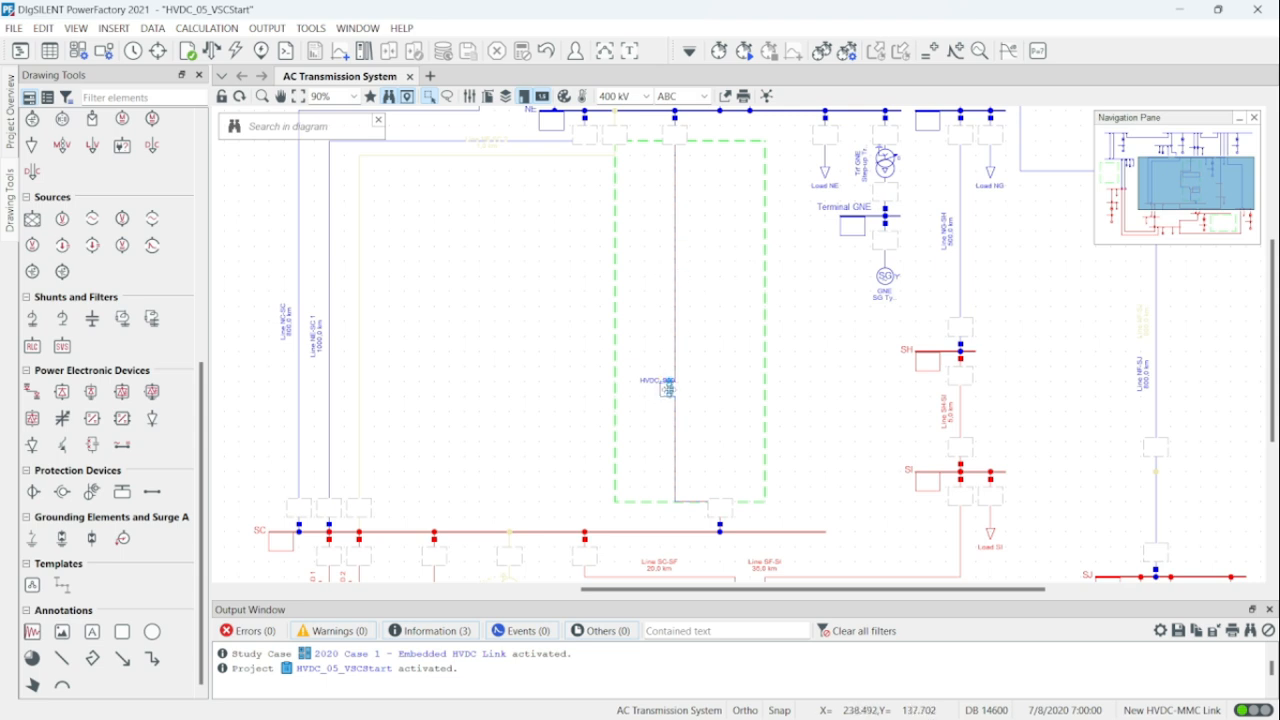
left_click(675, 395)
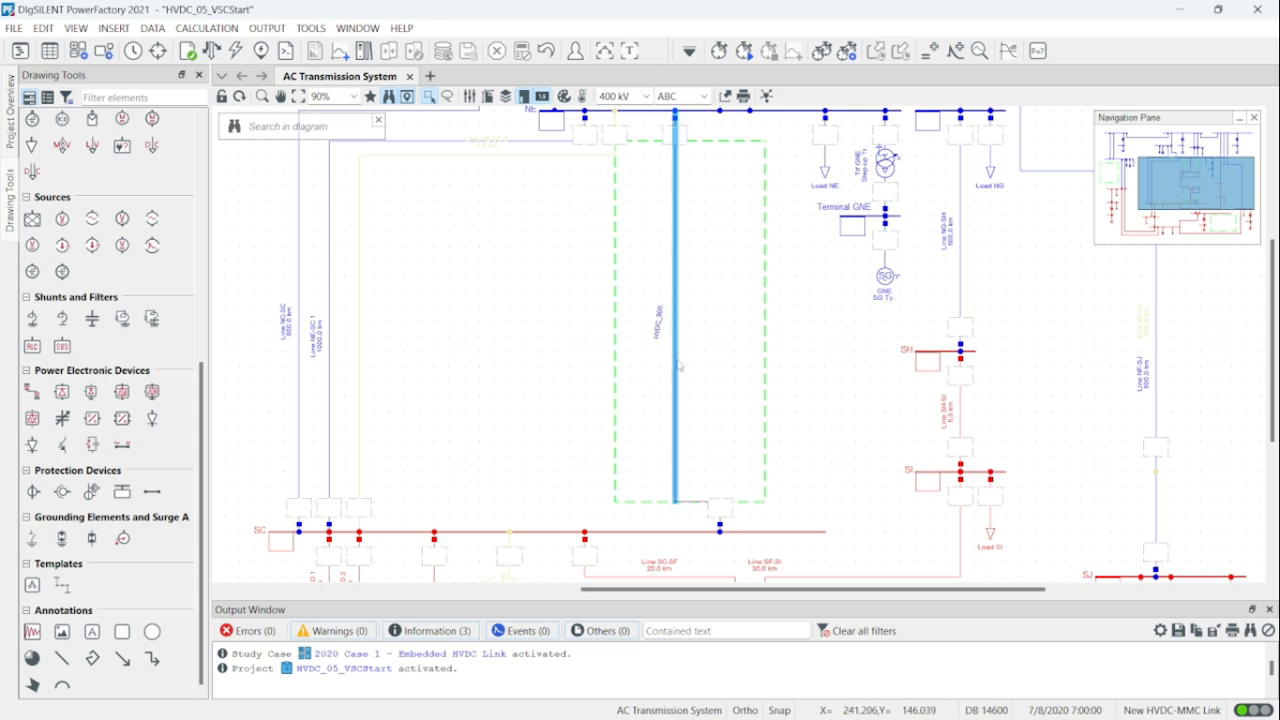
left_click_drag(678, 363, 702, 362)
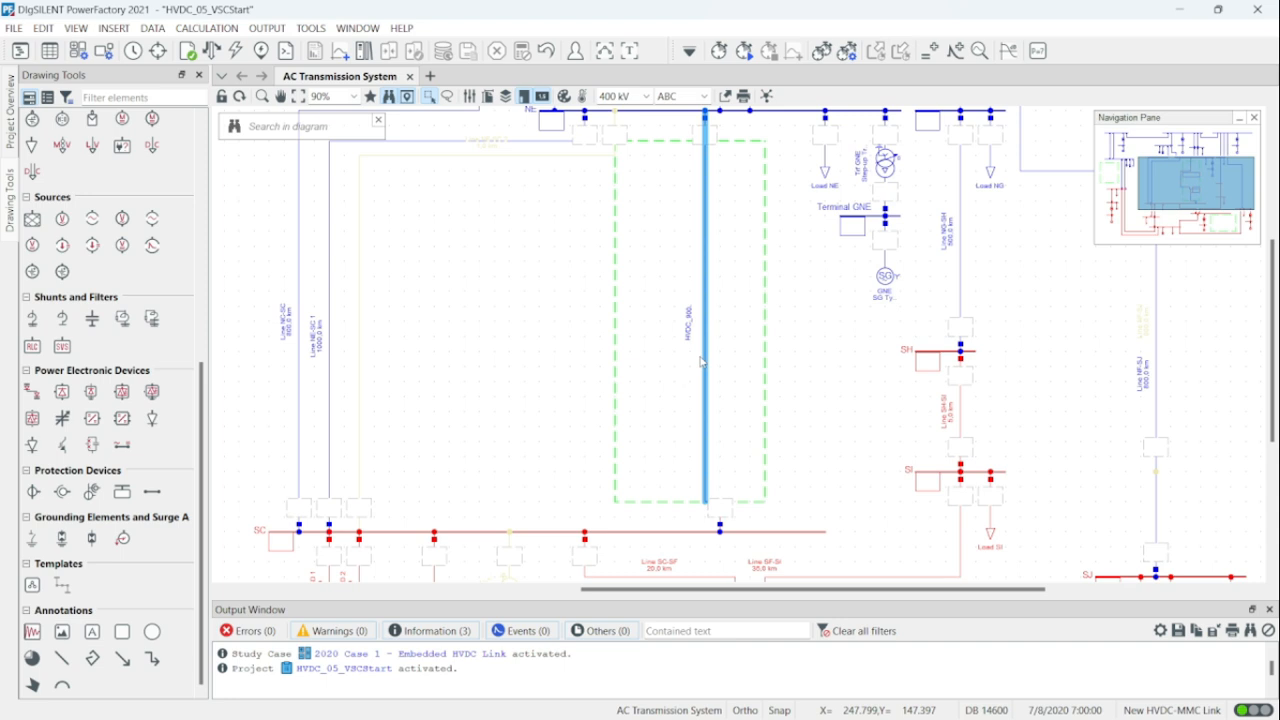
left_click(712, 503)
left_click_drag(714, 508, 709, 511)
left_click_drag(705, 261, 690, 262)
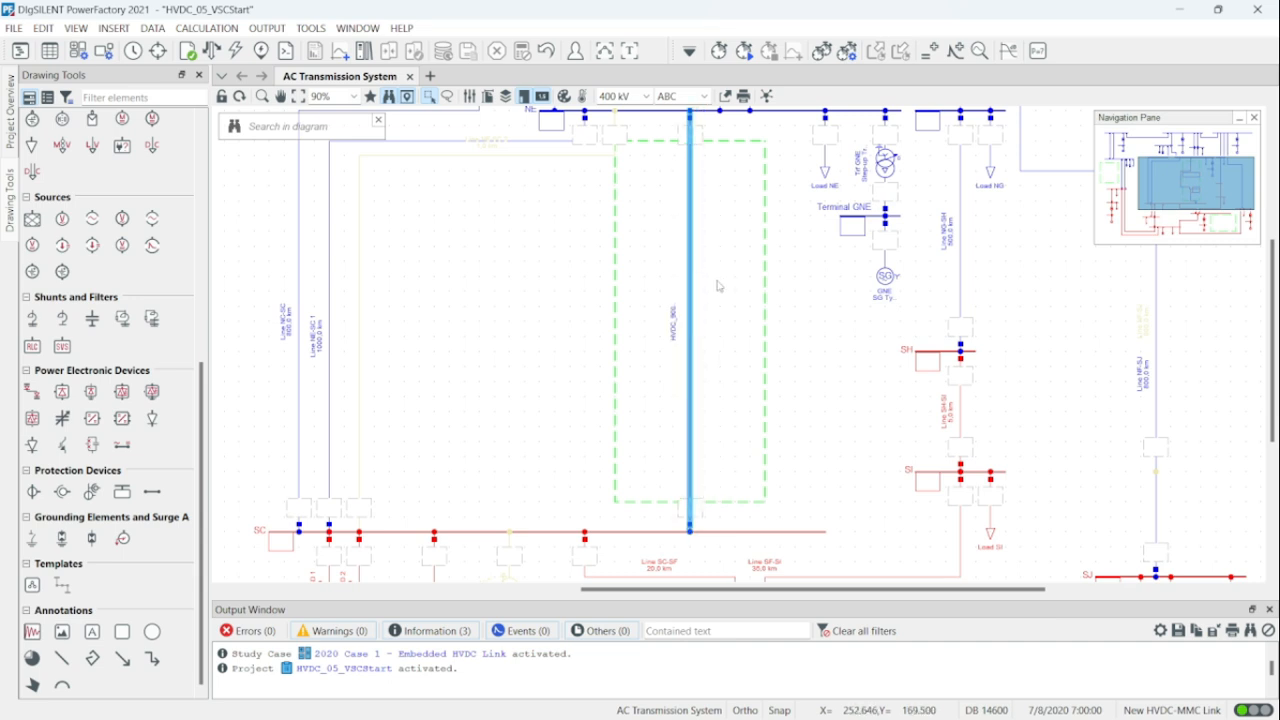
Review the straightened branch, reread the exercise PDF's Show Graphic and load flow instructions with Figure 4.2, and minimise the document.
scroll(720, 286, "down", 3)
scroll(720, 286, "up", 5)
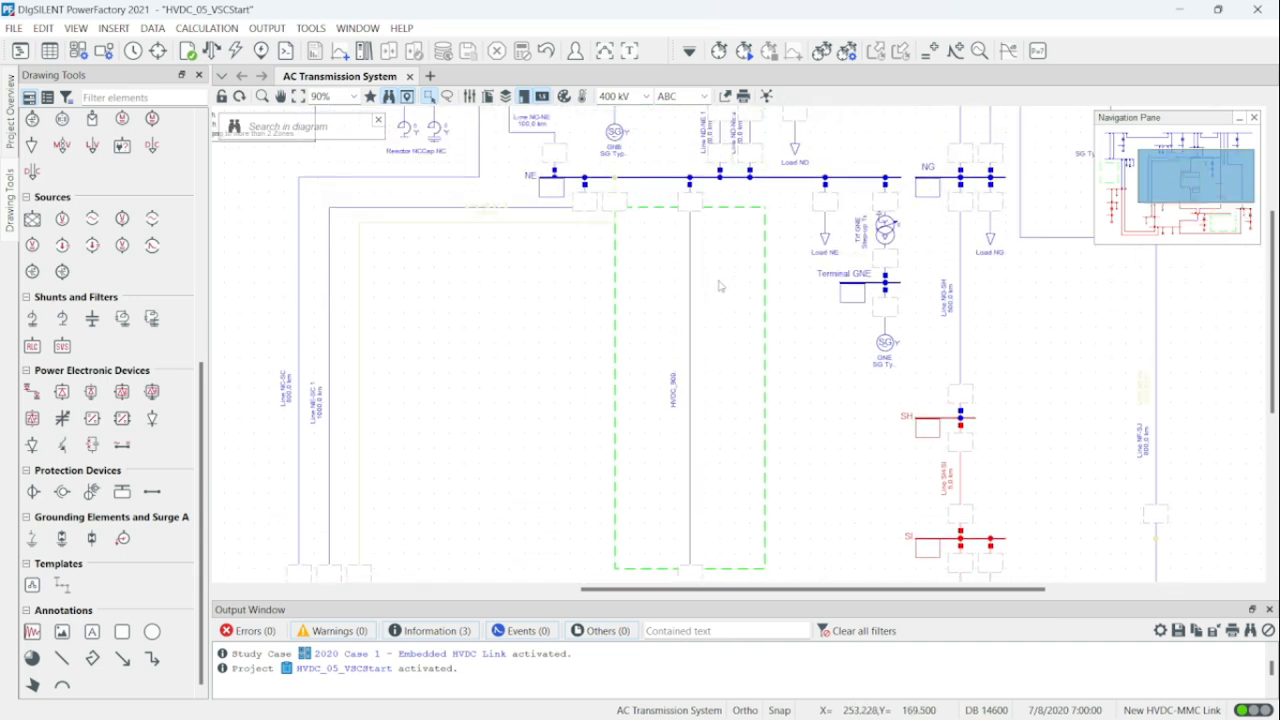
scroll(720, 286, "down", 2)
scroll(683, 362, "up", 5)
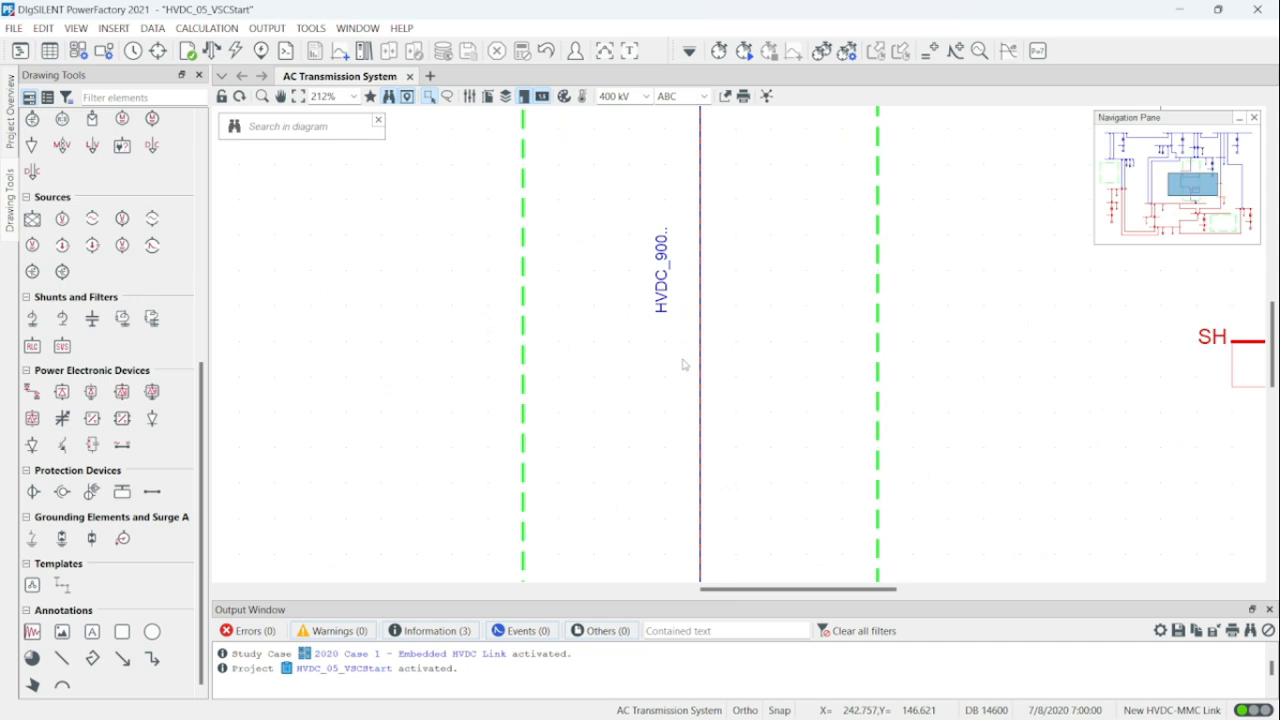
scroll(683, 358, "down", 4)
scroll(683, 355, "down", 1)
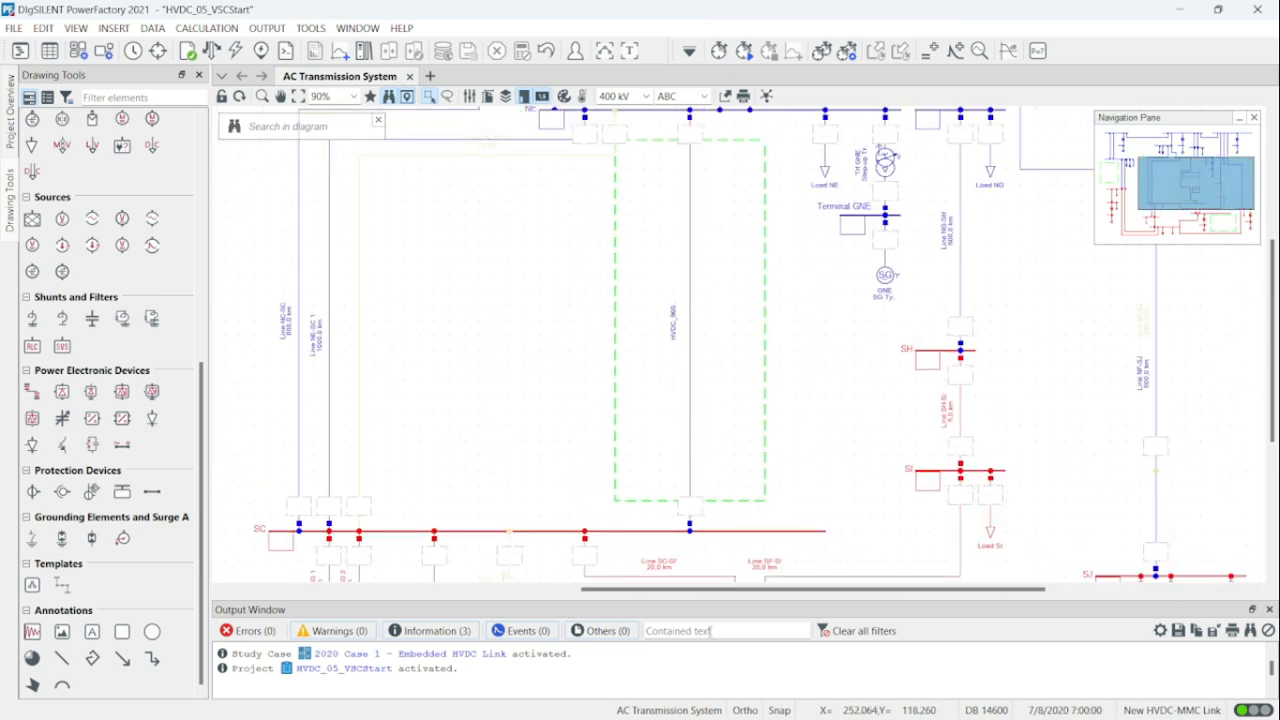
left_click(714, 701)
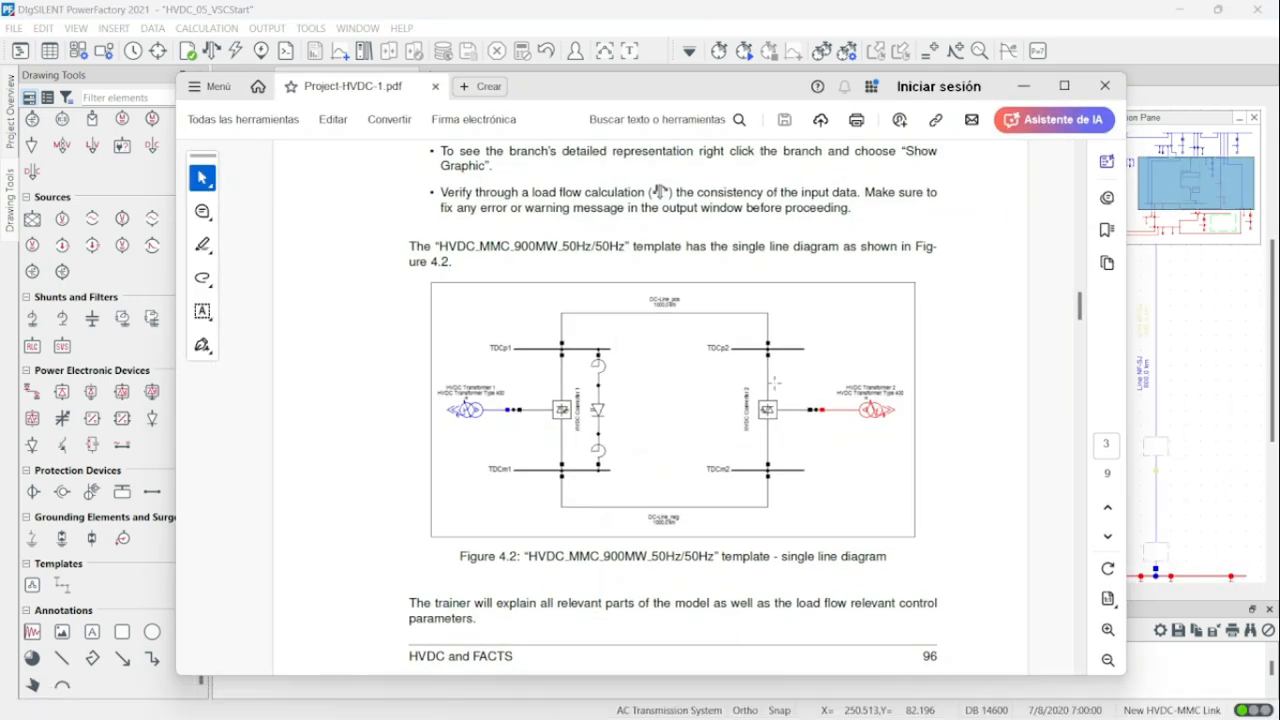
scroll(775, 383, "down", 2)
scroll(775, 381, "up", 2)
left_click(1022, 88)
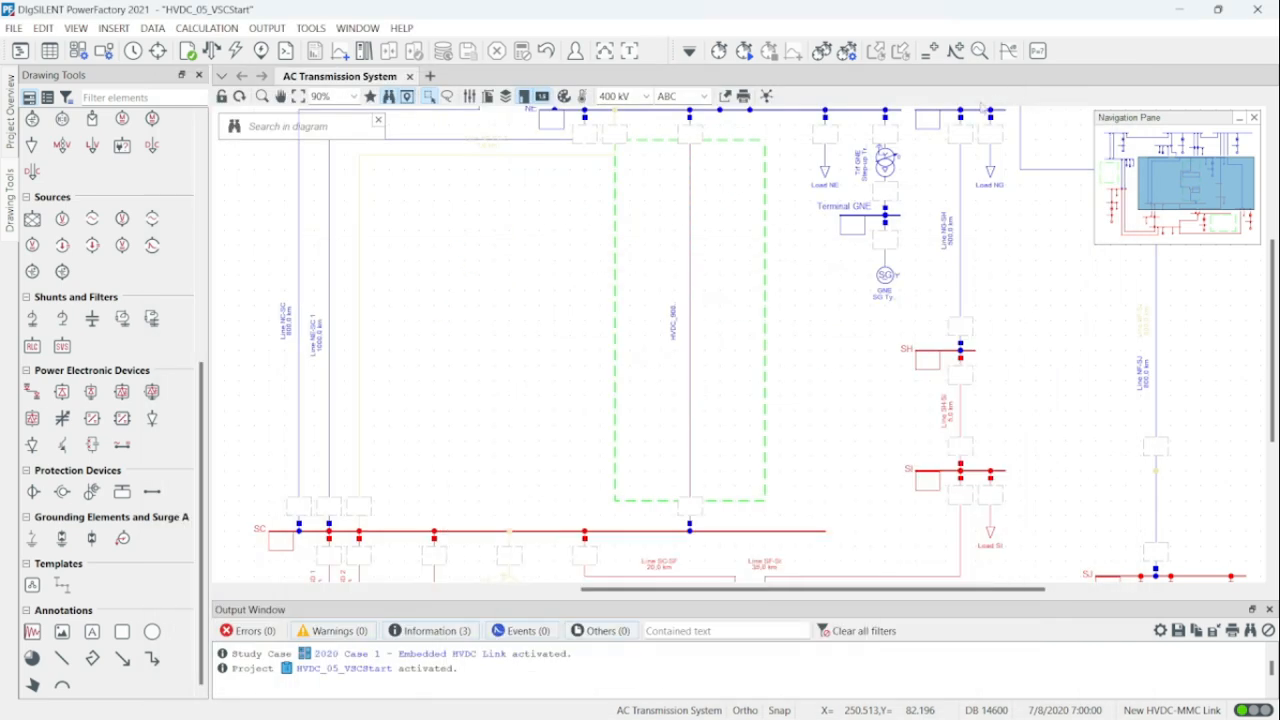
Show the detailed graphic of the HVDC branch between busbars NE and SC and examine its layout.
right_click(691, 229)
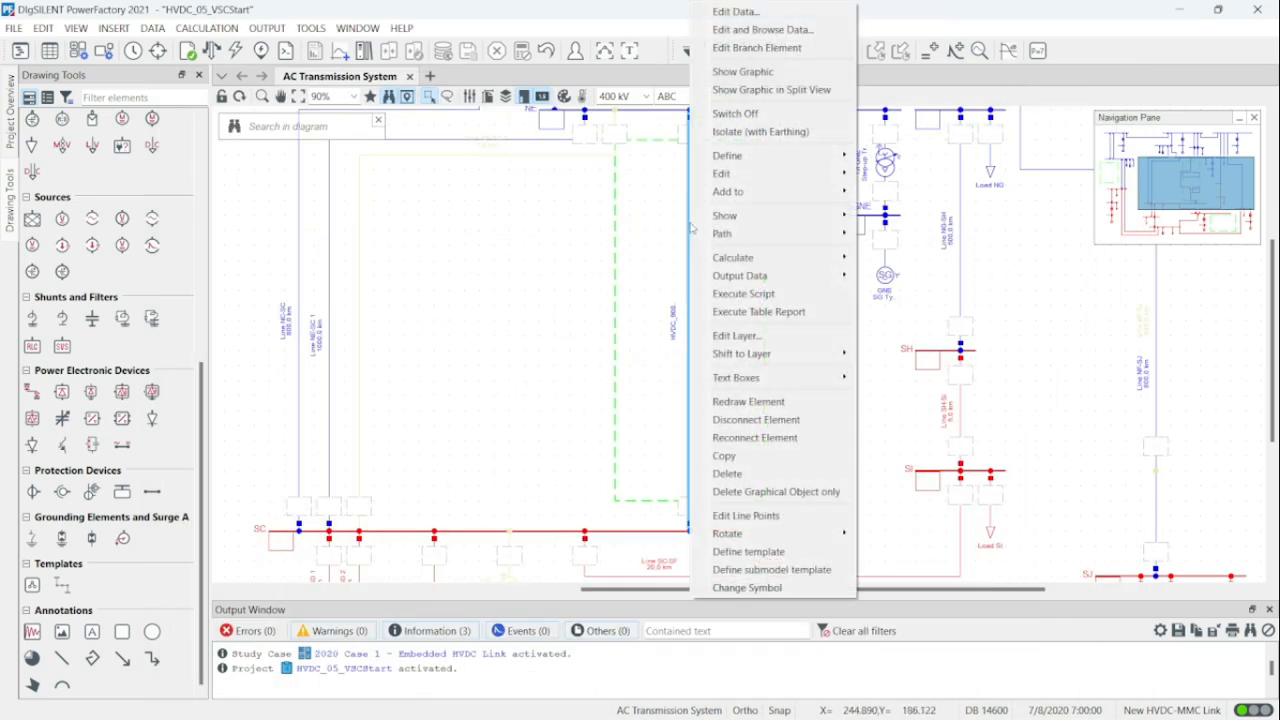
left_click(781, 72)
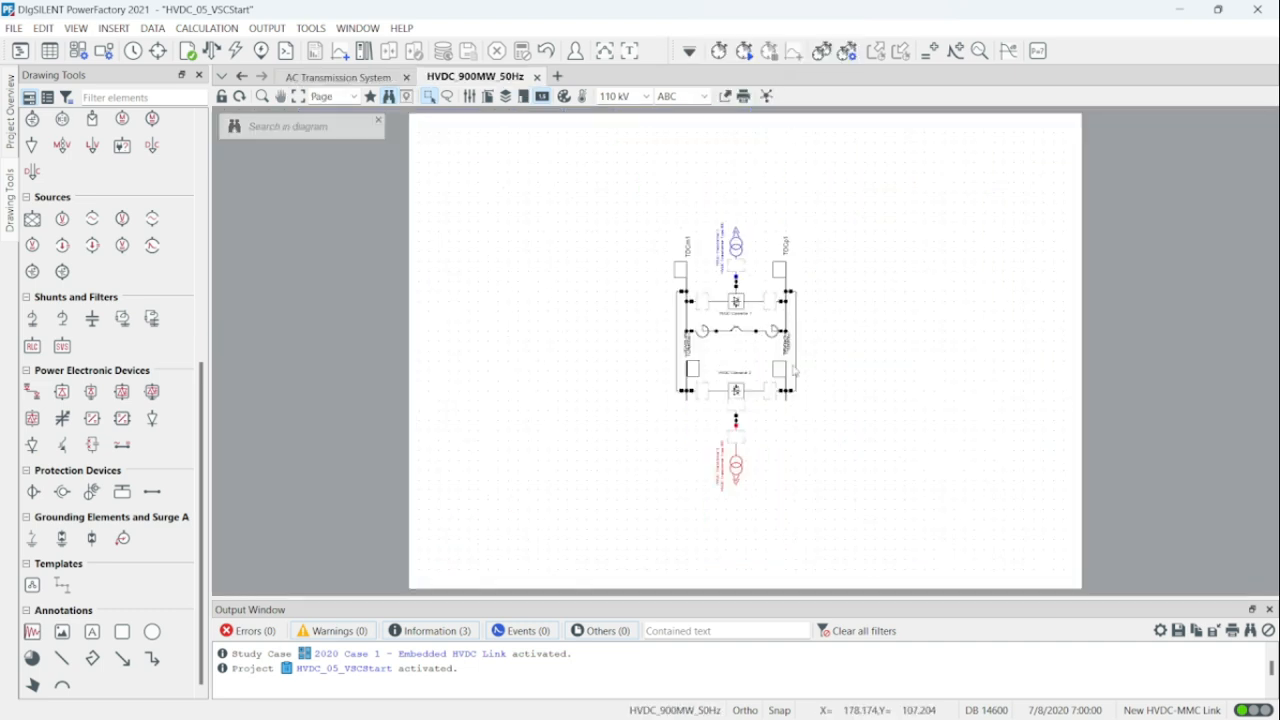
scroll(768, 370, "up", 3)
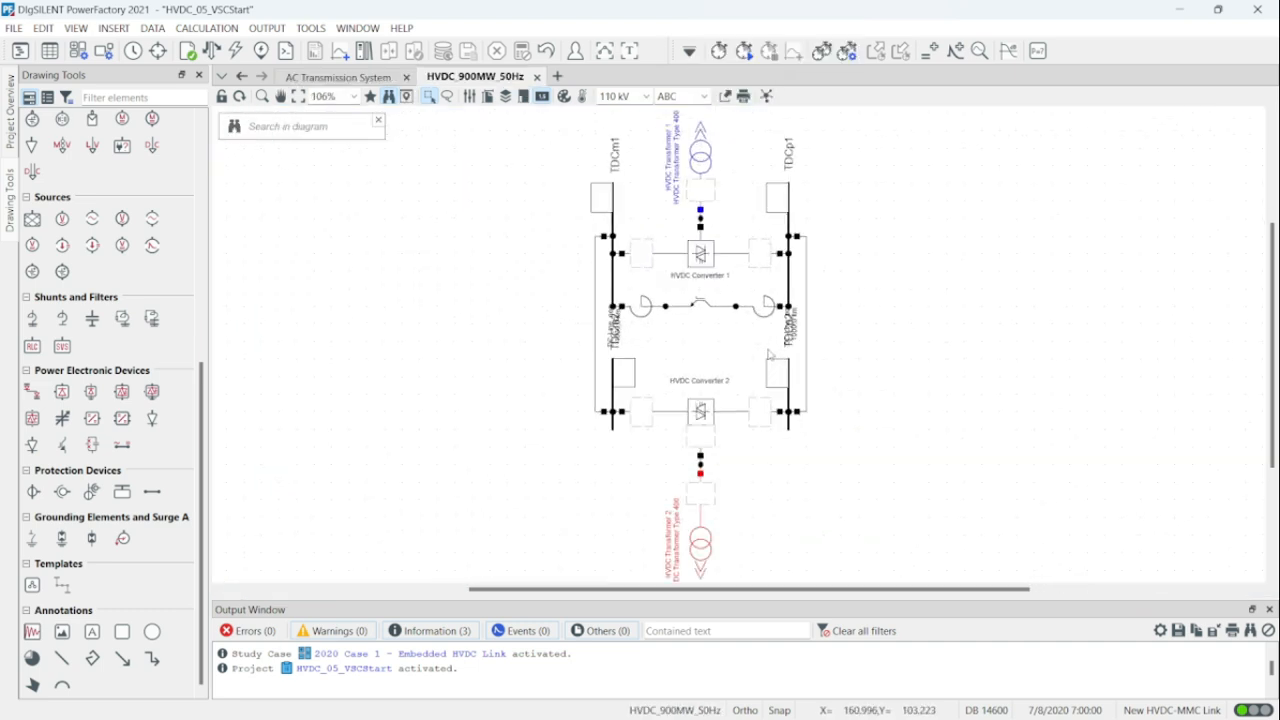
scroll(770, 355, "down", 1)
scroll(770, 355, "up", 2)
scroll(768, 354, "down", 1)
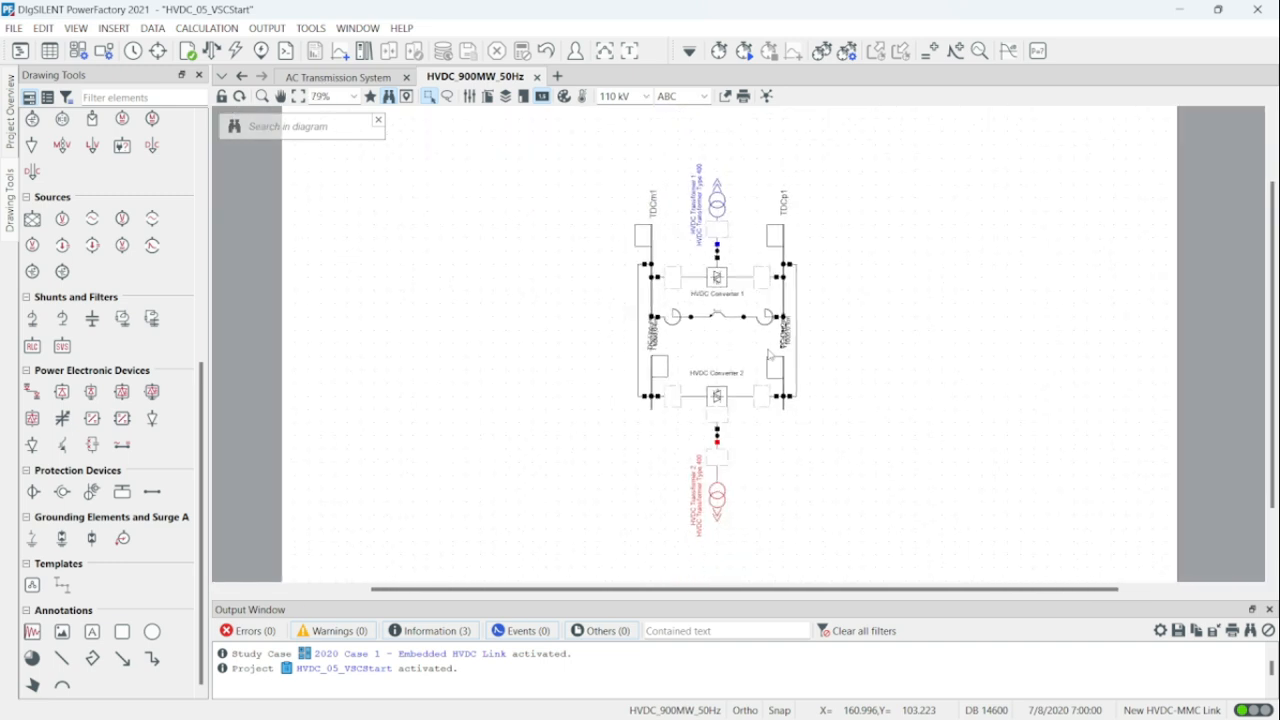
Select all elements of the HVDC_900MW_50Hz diagram and rotate them by 180°.
left_click_drag(604, 160, 880, 560)
right_click(740, 325)
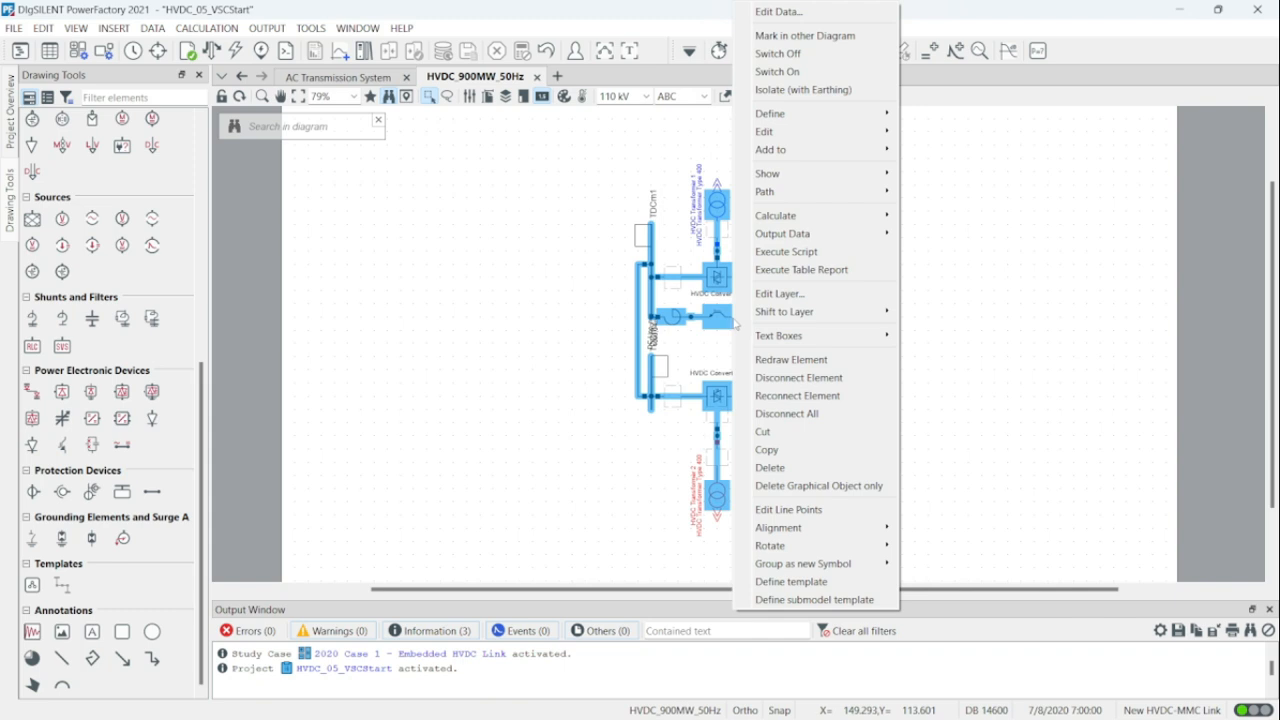
mouse_move(800, 545)
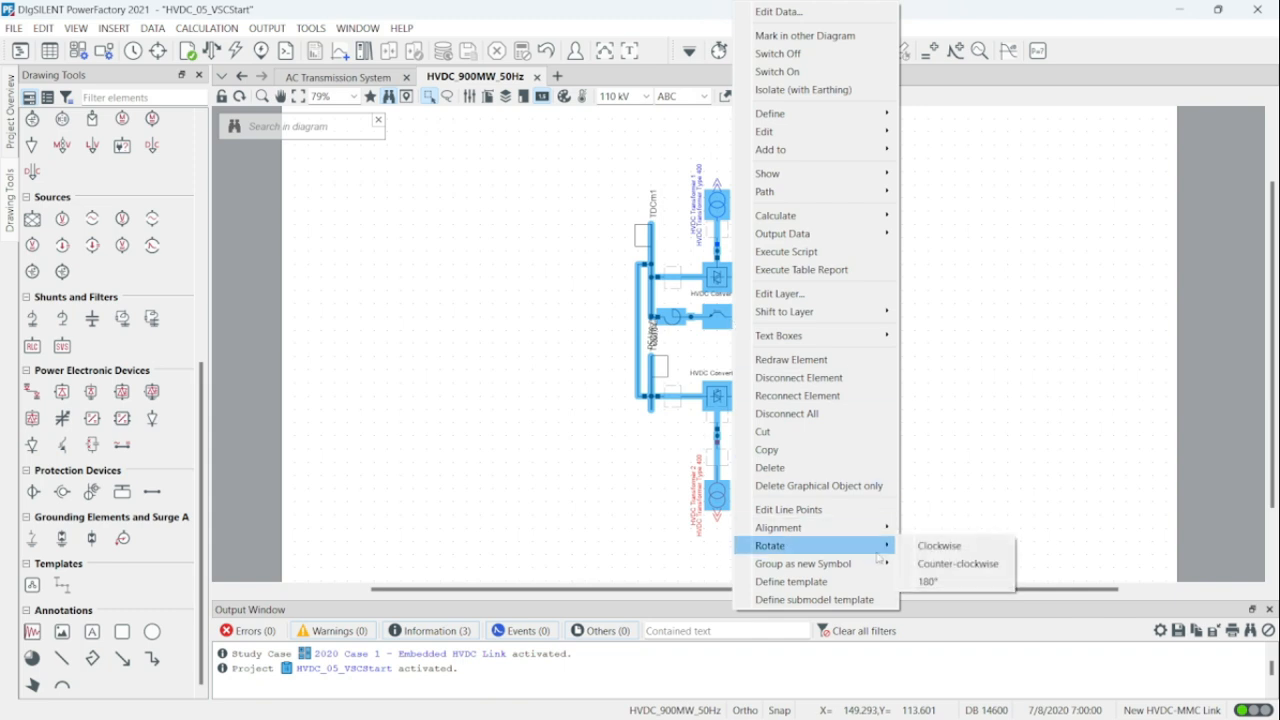
left_click(928, 581)
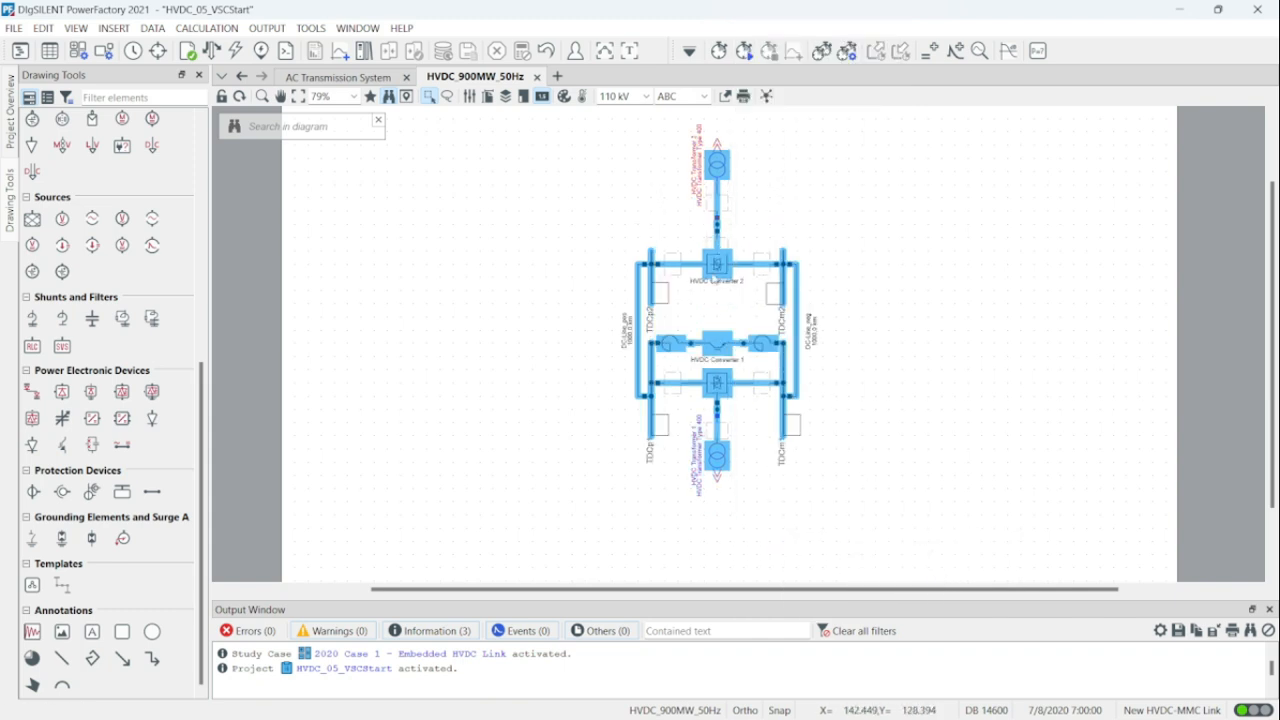
Try rotating the selected HVDC elements counter-clockwise, and rotate them back clockwise.
right_click(720, 281)
mouse_move(866, 548)
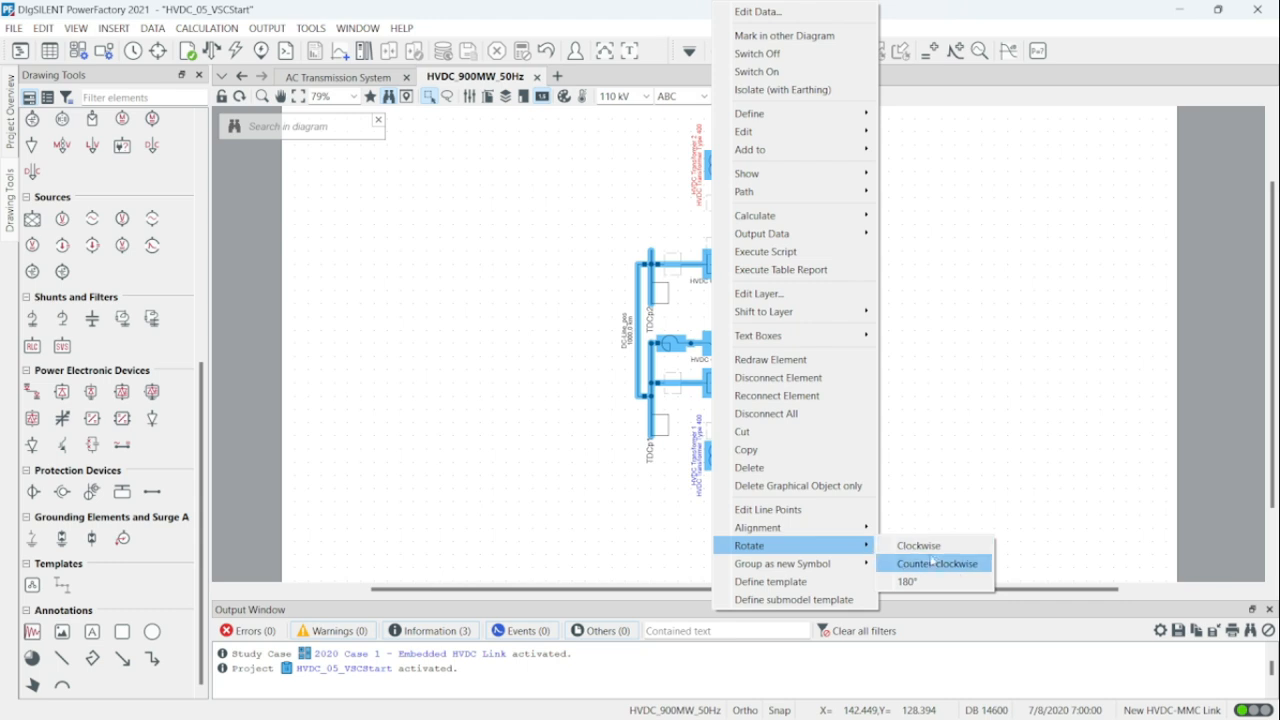
left_click(938, 564)
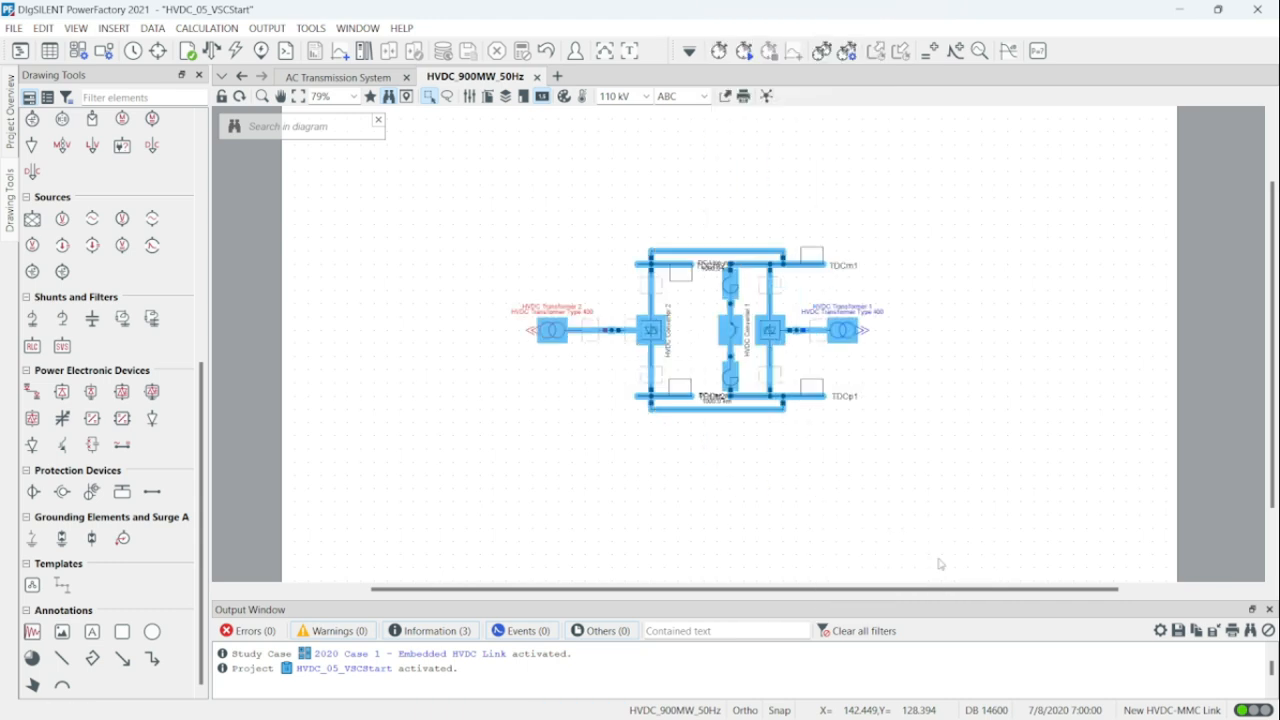
scroll(722, 345, "up", 2)
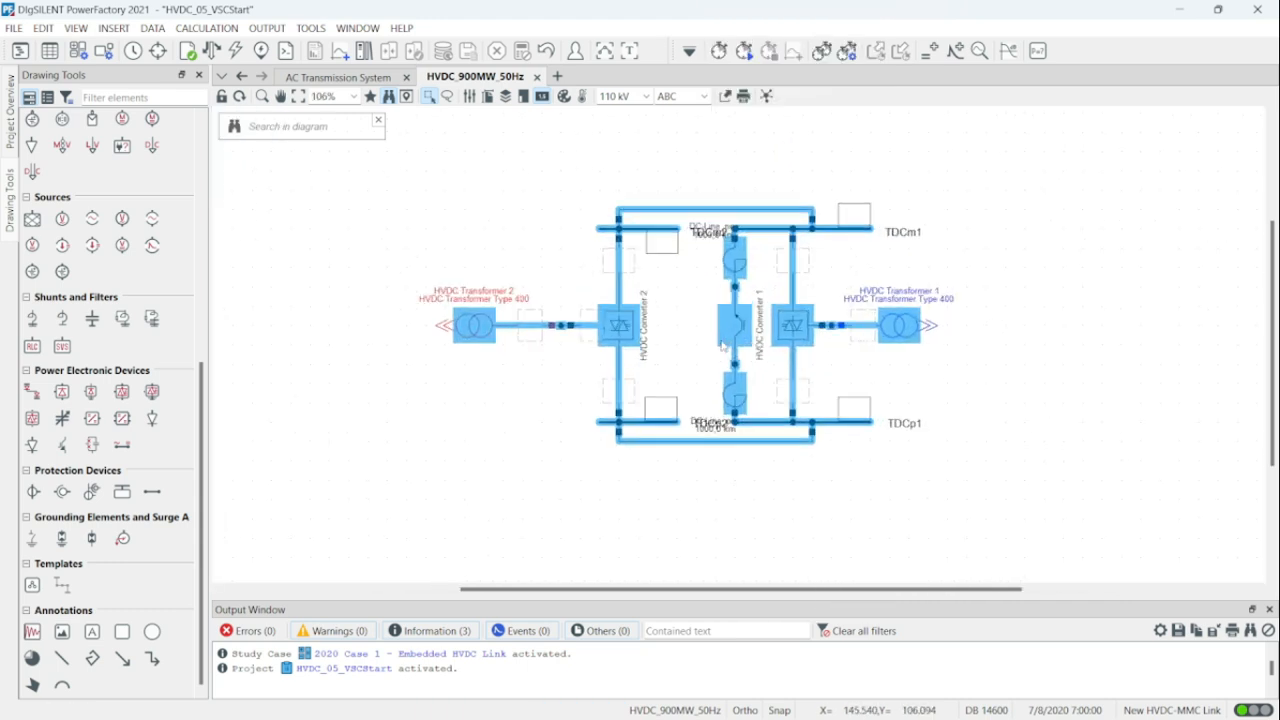
right_click(728, 323)
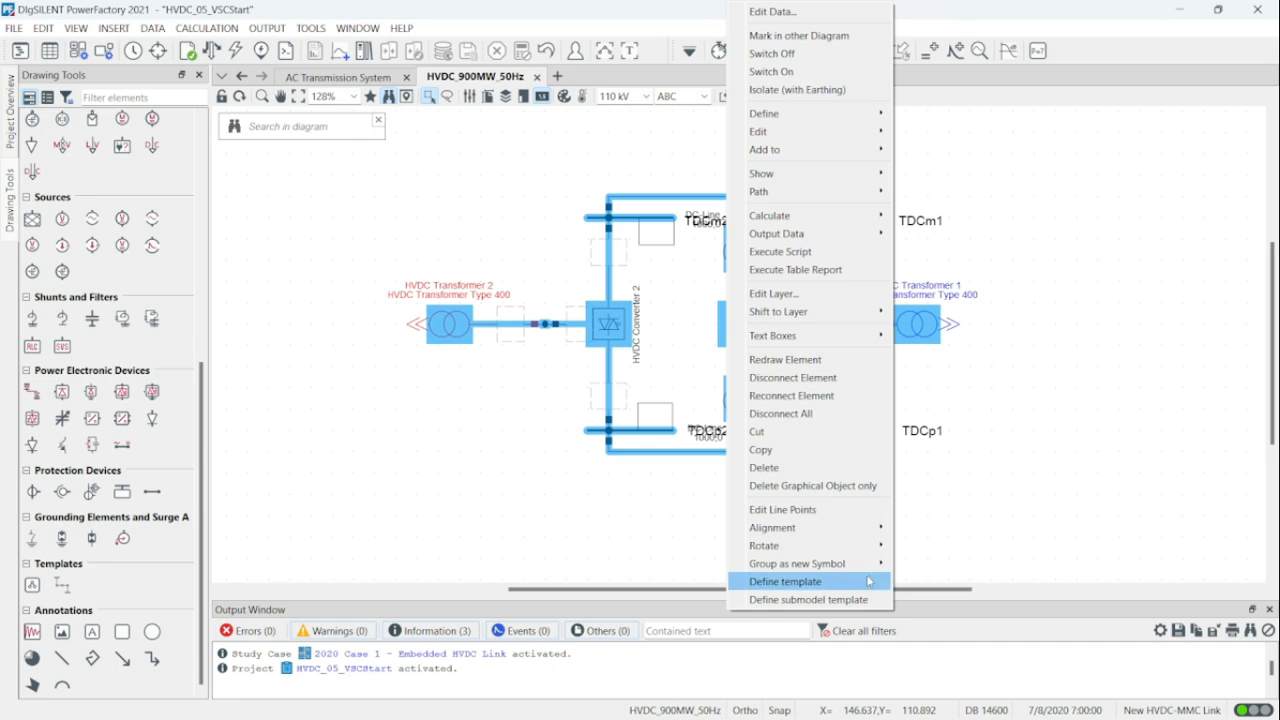
mouse_move(856, 548)
left_click(921, 548)
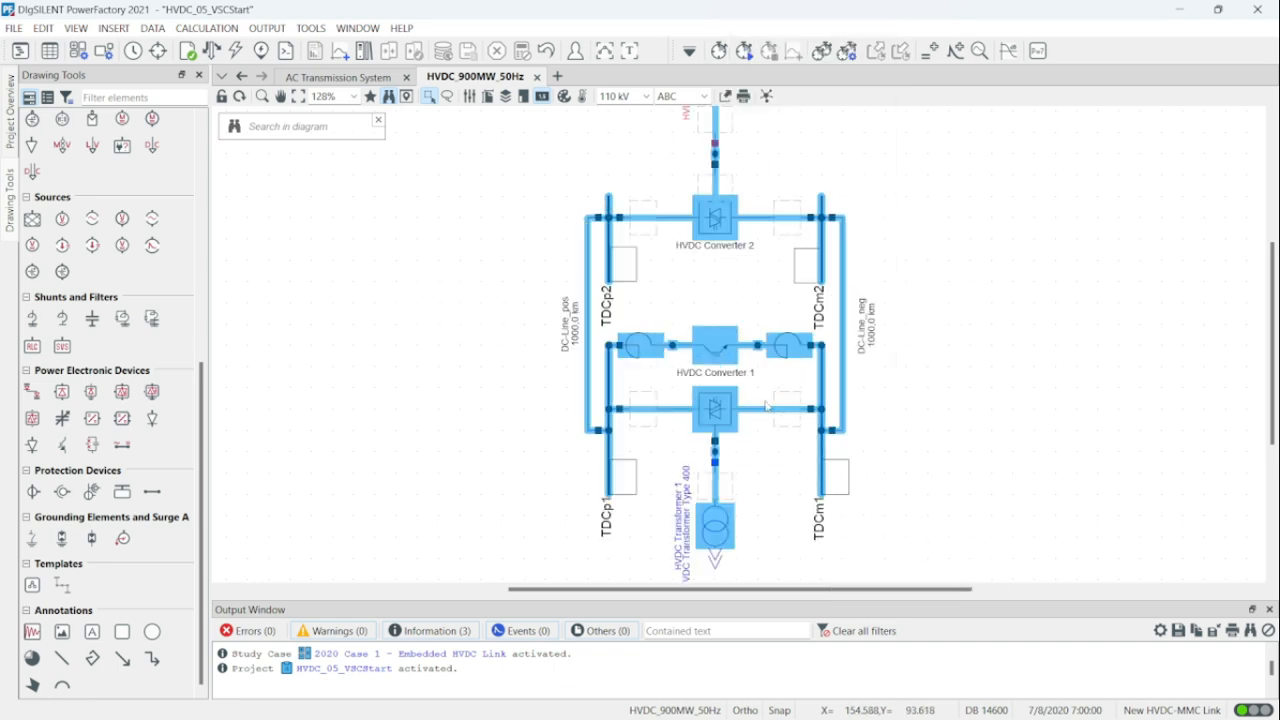
Rotate the whole HVDC system clockwise so HVDC Transformer 1 lies on the left as in Figure 4.2, and clear the selection.
right_click(723, 410)
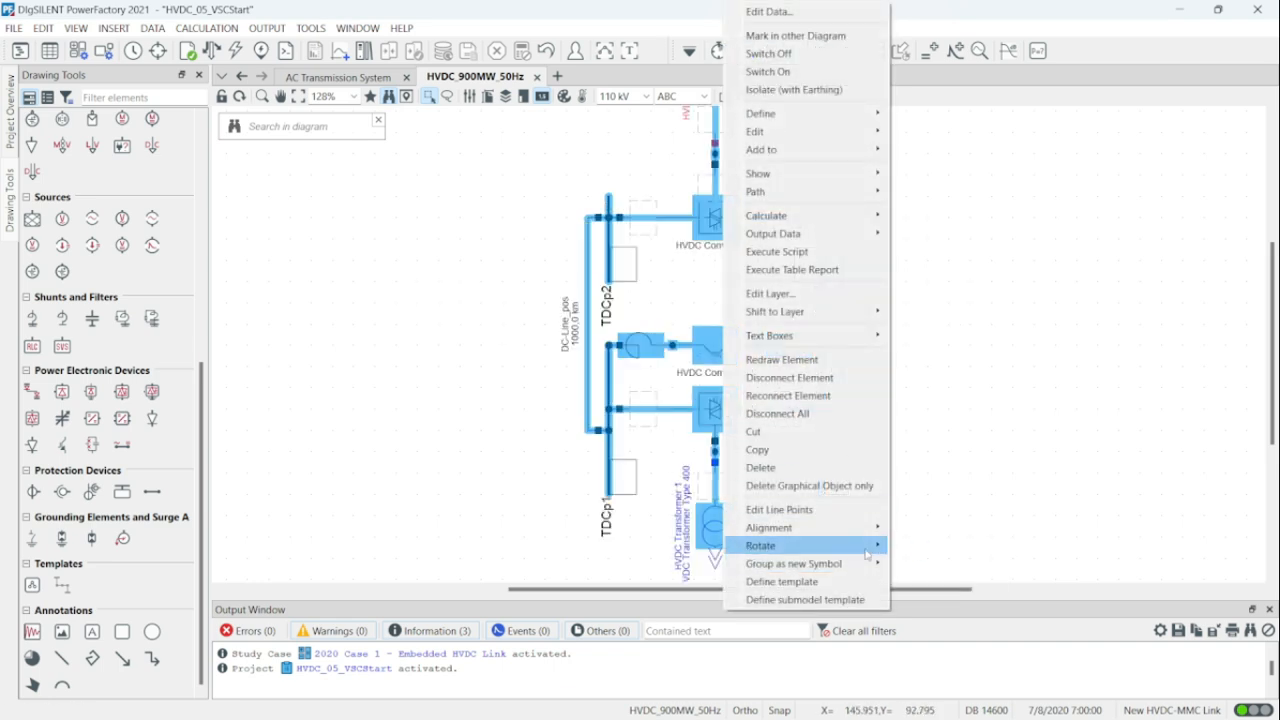
mouse_move(860, 546)
left_click(920, 548)
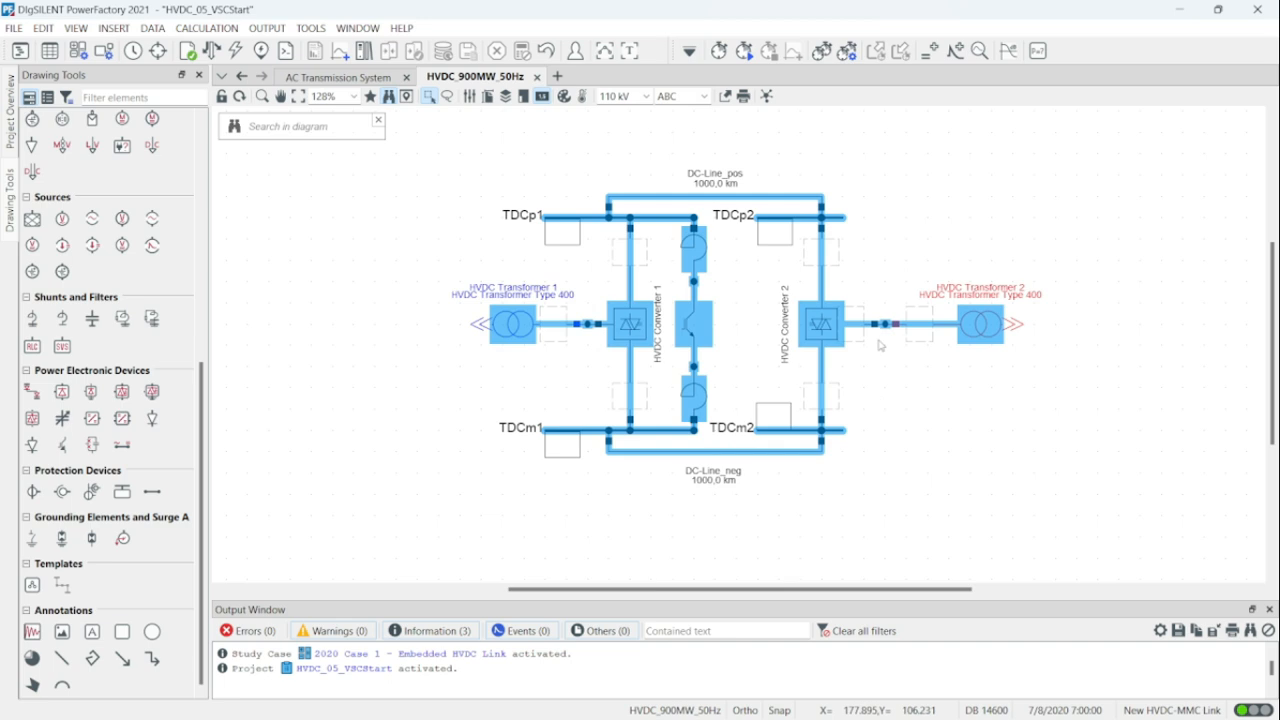
left_click(913, 400)
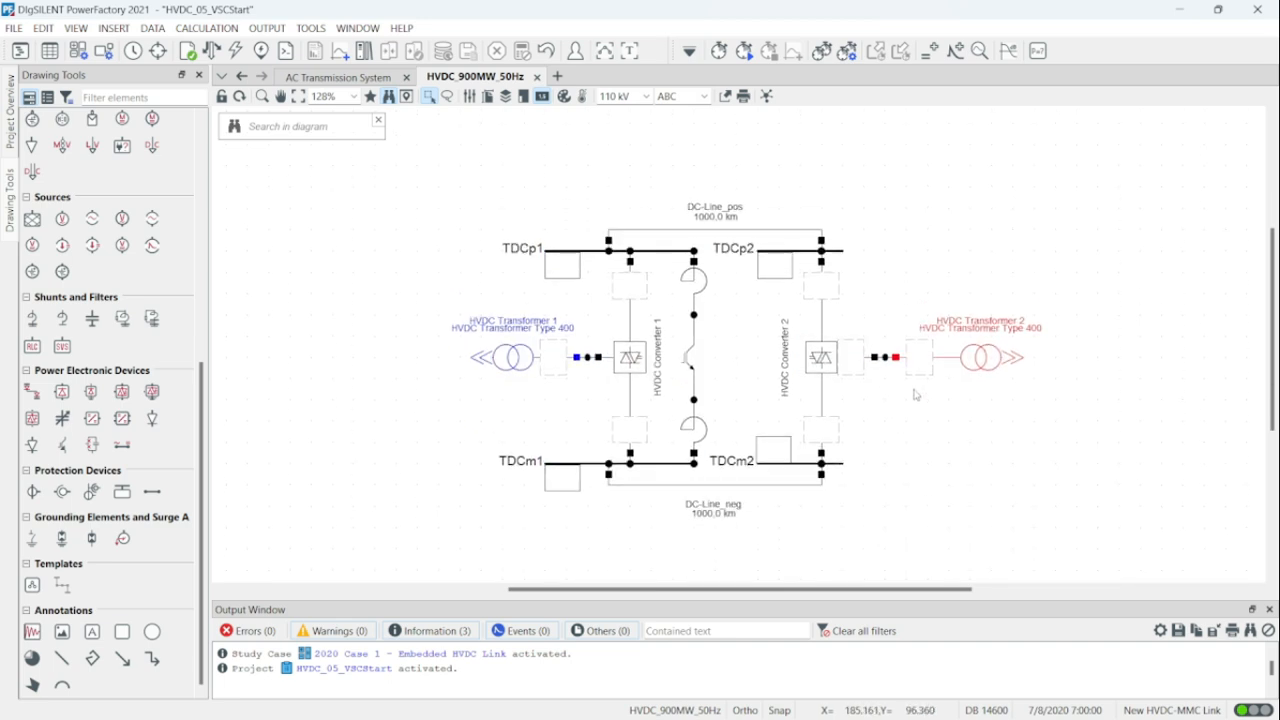
Move the whole HVDC Converter 1 station, including Transformer 1, the chopper branch and busbars TDCp1 and TDCm1, away from the HVDC Converter 2 station.
scroll(913, 425, "up", 2)
scroll(913, 433, "down", 1)
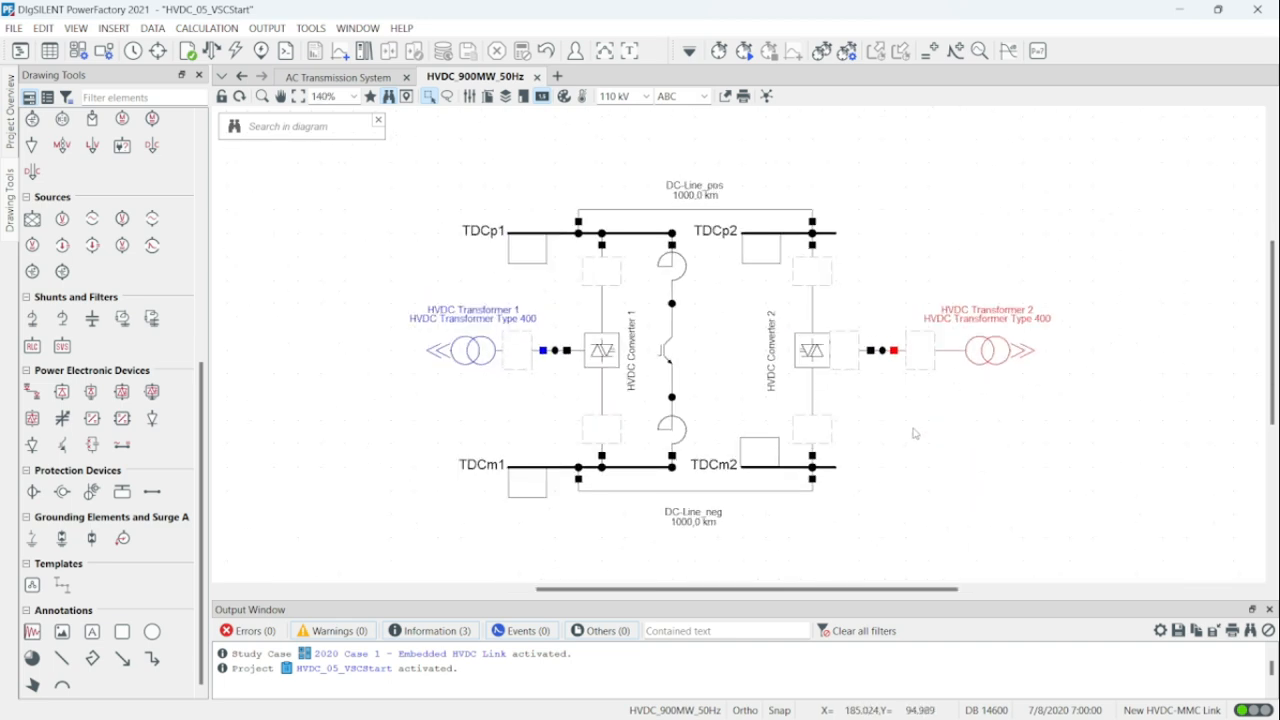
scroll(913, 433, "down", 1)
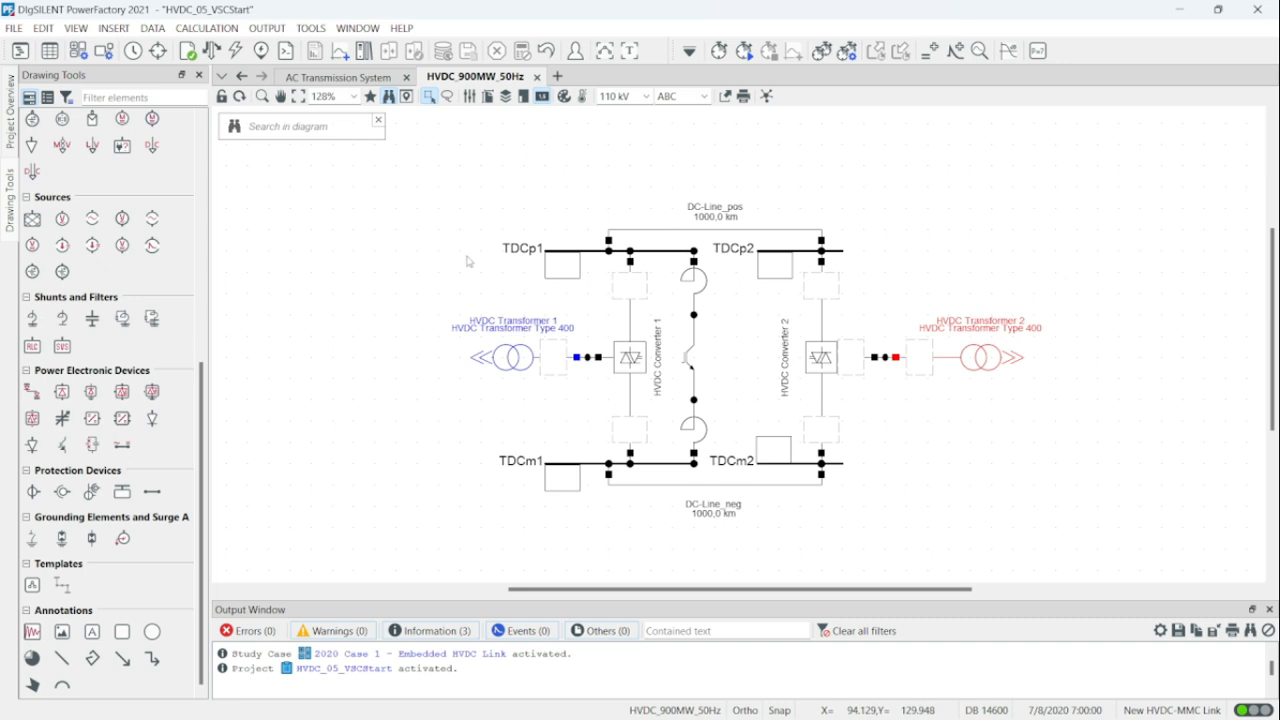
left_click_drag(449, 249, 722, 478)
left_click_drag(630, 372, 482, 361)
Lengthen busbars TDCp2 and TDCm2 at their outer ends and shift TDCm2 down to the level of DC-Line_neg.
left_click(844, 255)
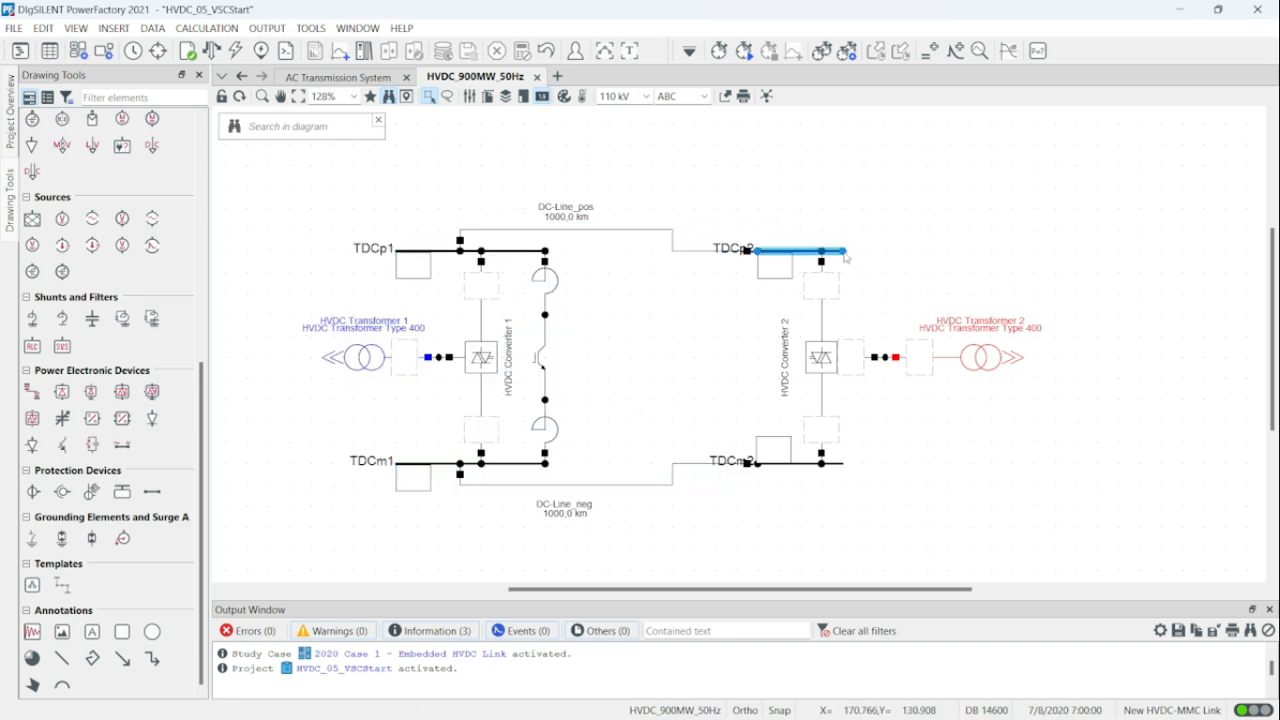
left_click_drag(855, 250, 929, 251)
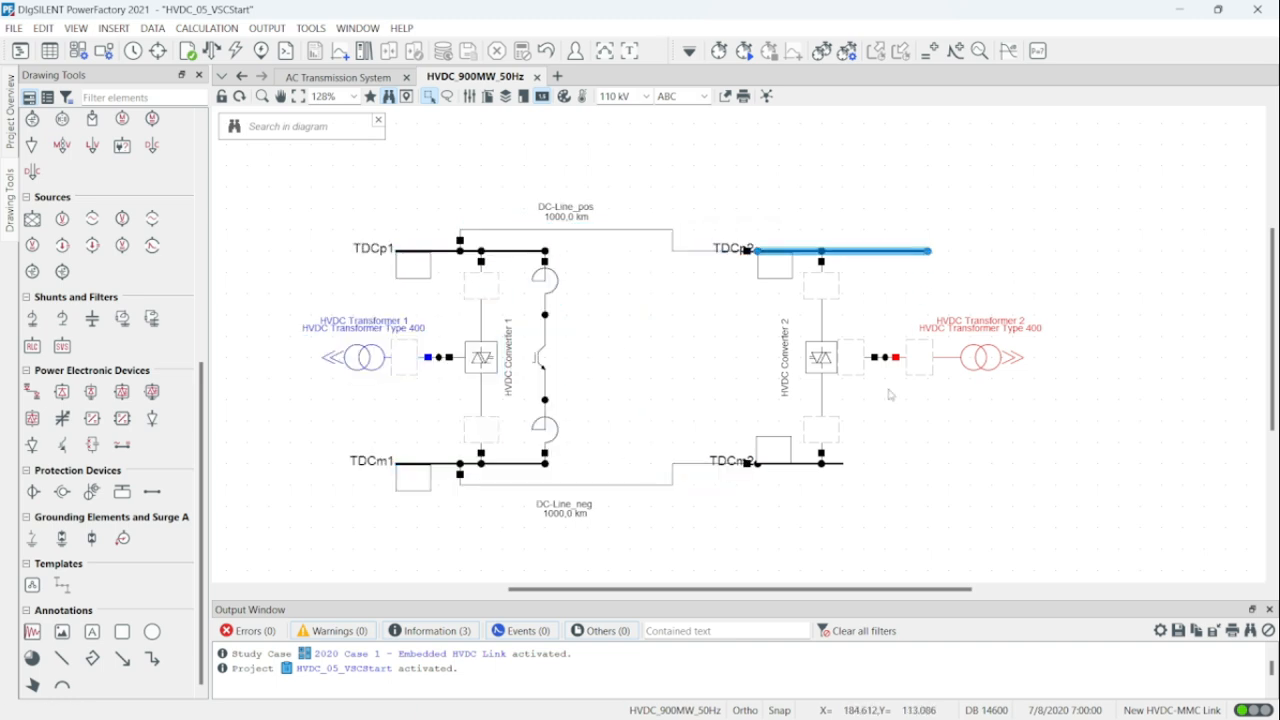
left_click(840, 463)
left_click_drag(845, 463, 924, 493)
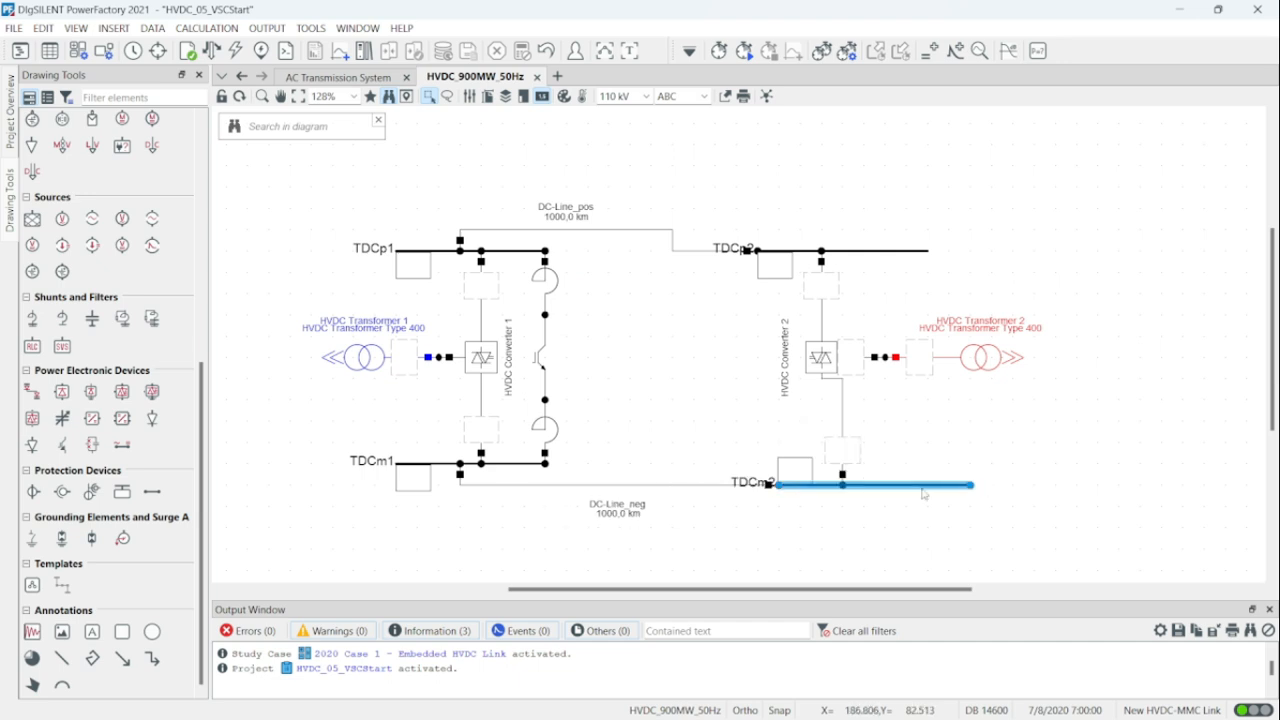
Raise busbar TDCp2 to the level of DC-Line_pos and move the TDCp2 and TDCm2 name labels clear of the lines.
double_click(845, 251)
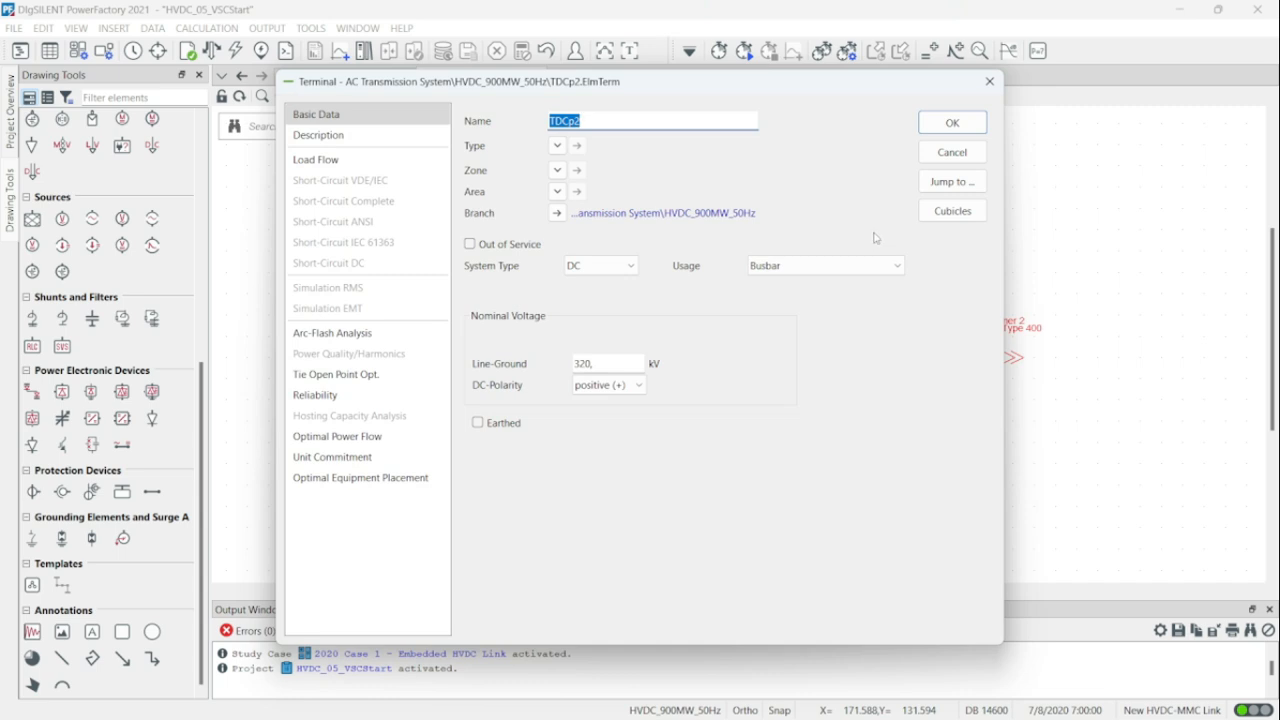
left_click(951, 152)
left_click_drag(885, 249, 902, 241)
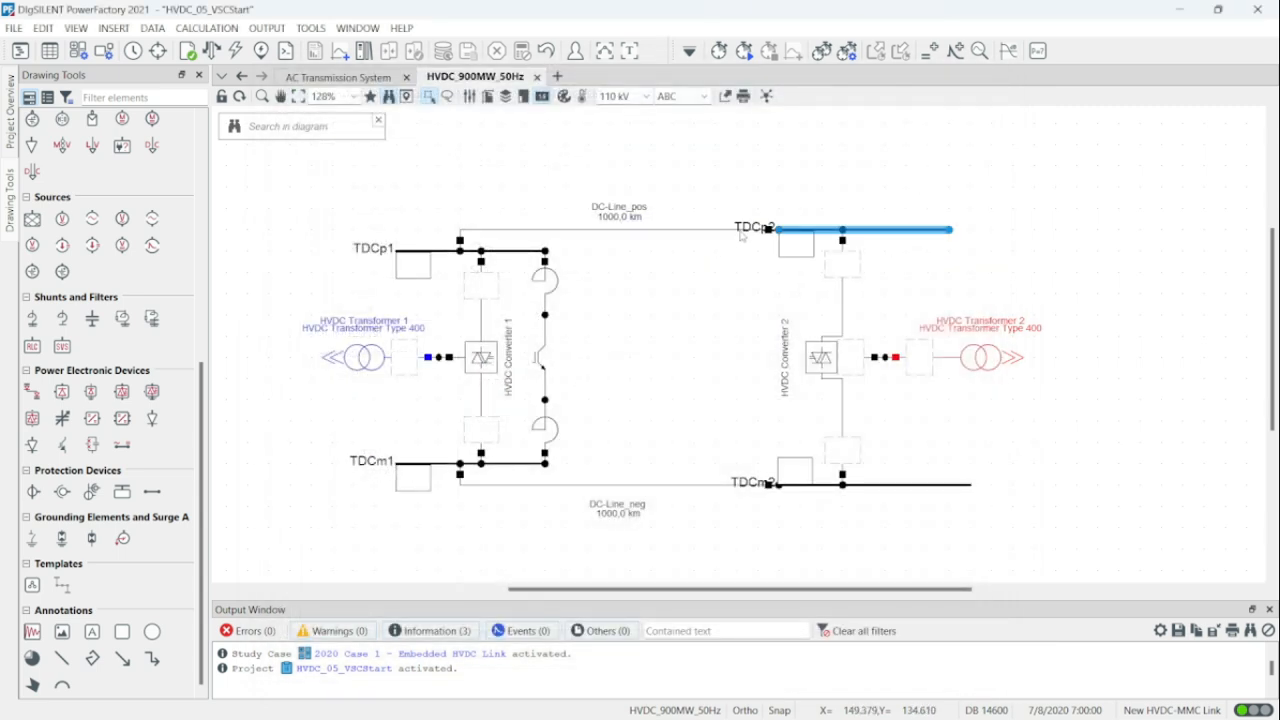
left_click_drag(744, 230, 752, 214)
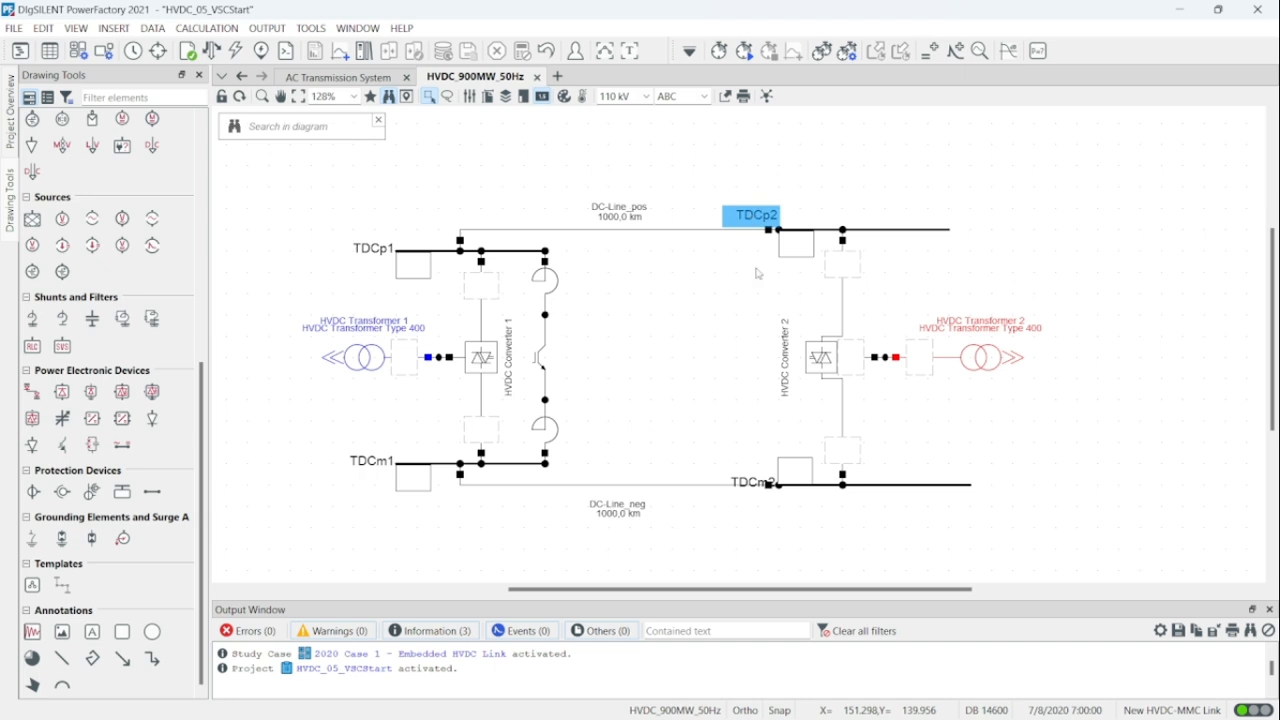
left_click_drag(755, 482, 757, 511)
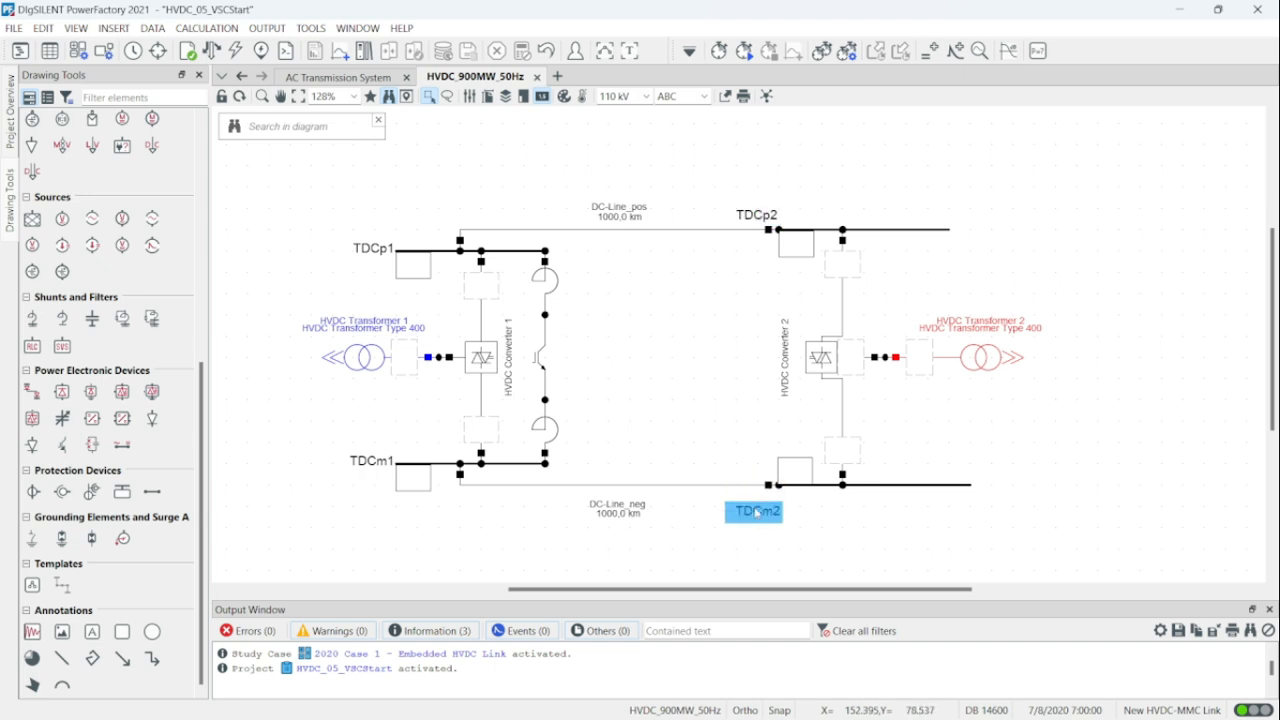
Try disconnecting the DC-Line_neg element from its busbars, and undo the disconnection.
left_click(648, 488)
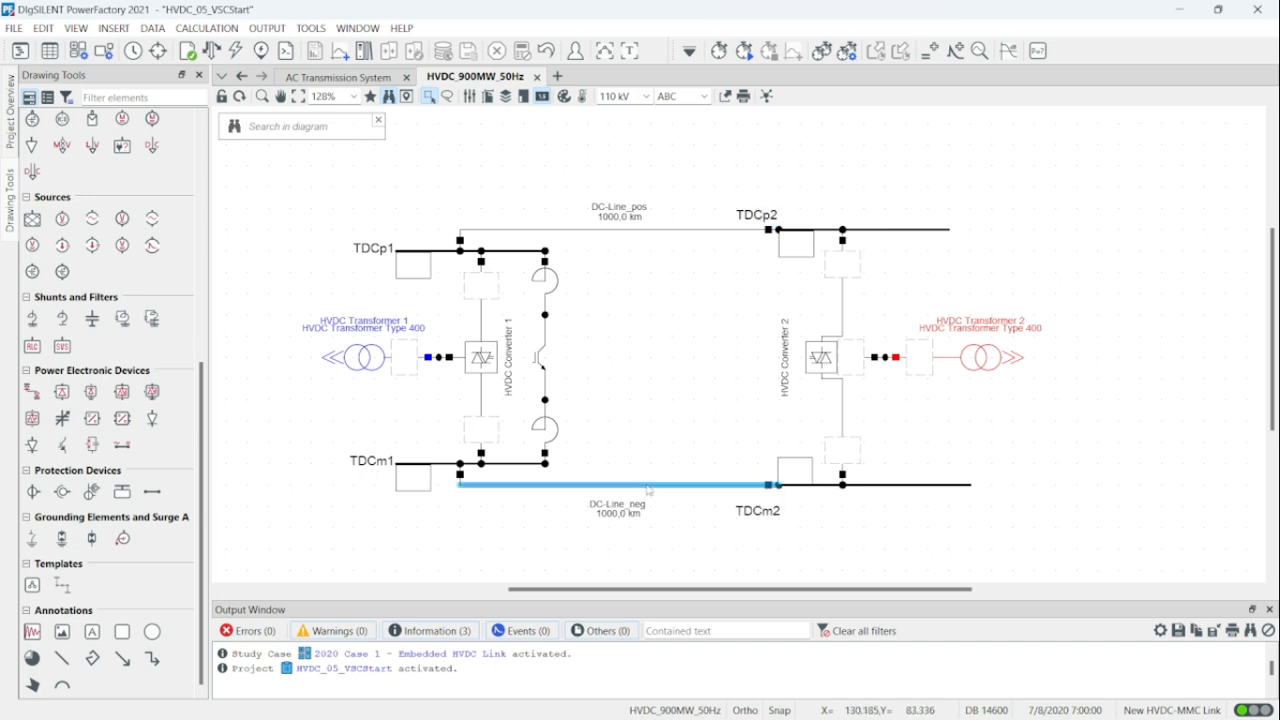
right_click(648, 490)
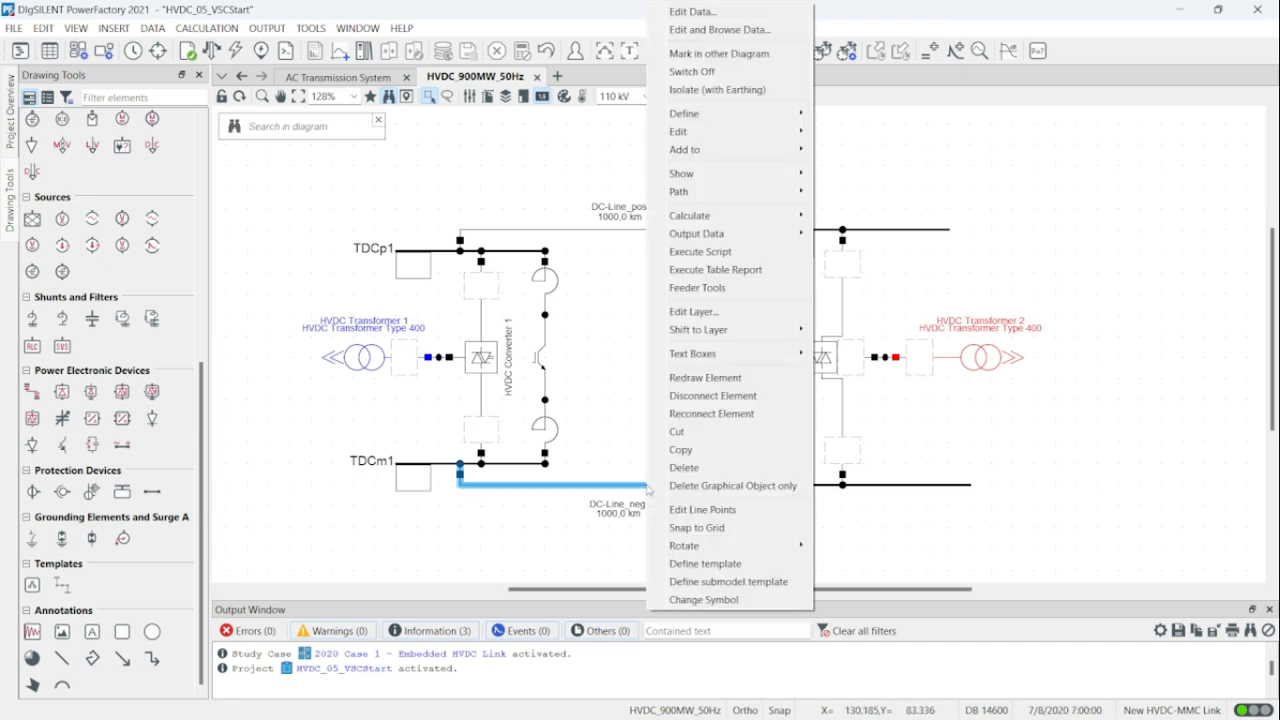
left_click(785, 396)
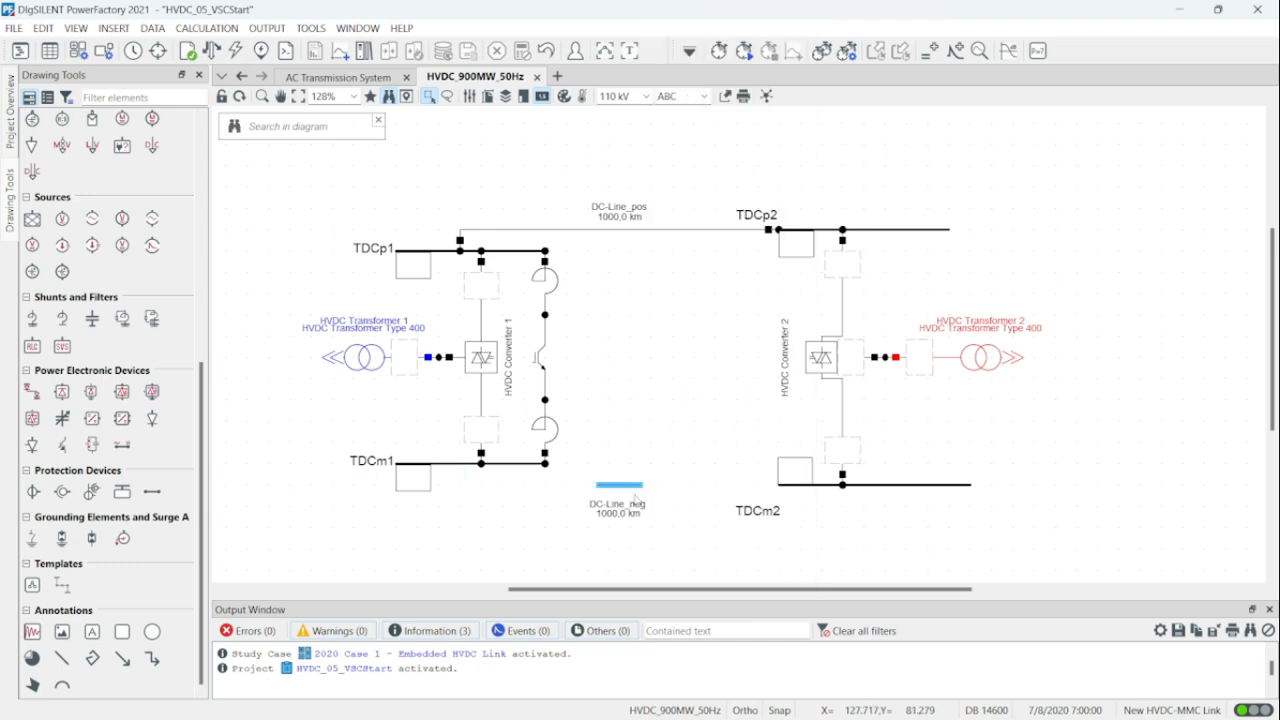
key("ctrl+z")
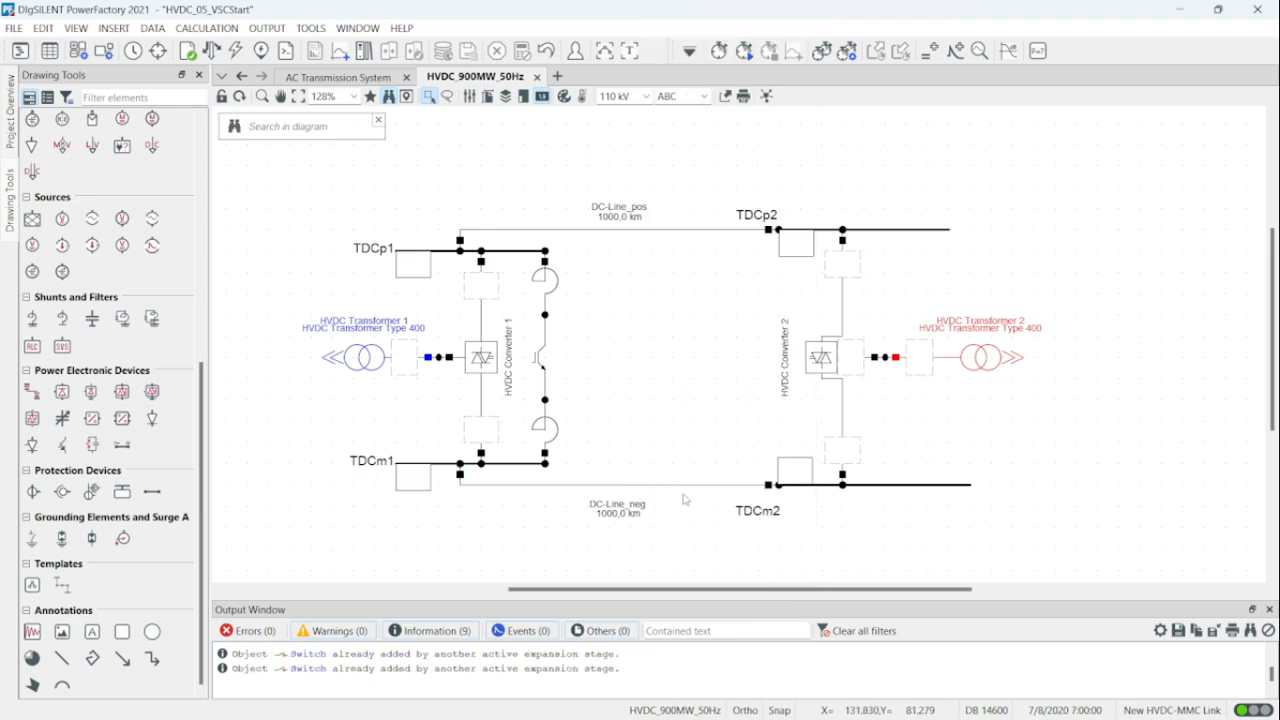
right_click(777, 489)
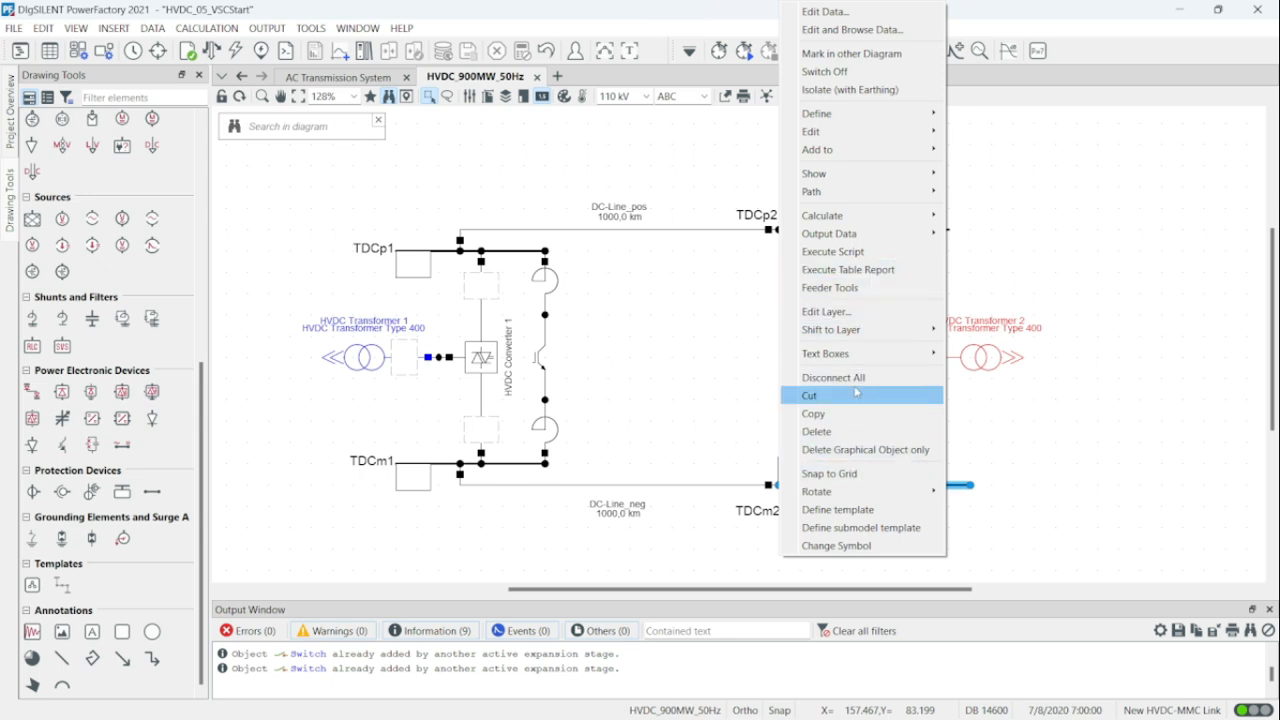
left_click(710, 377)
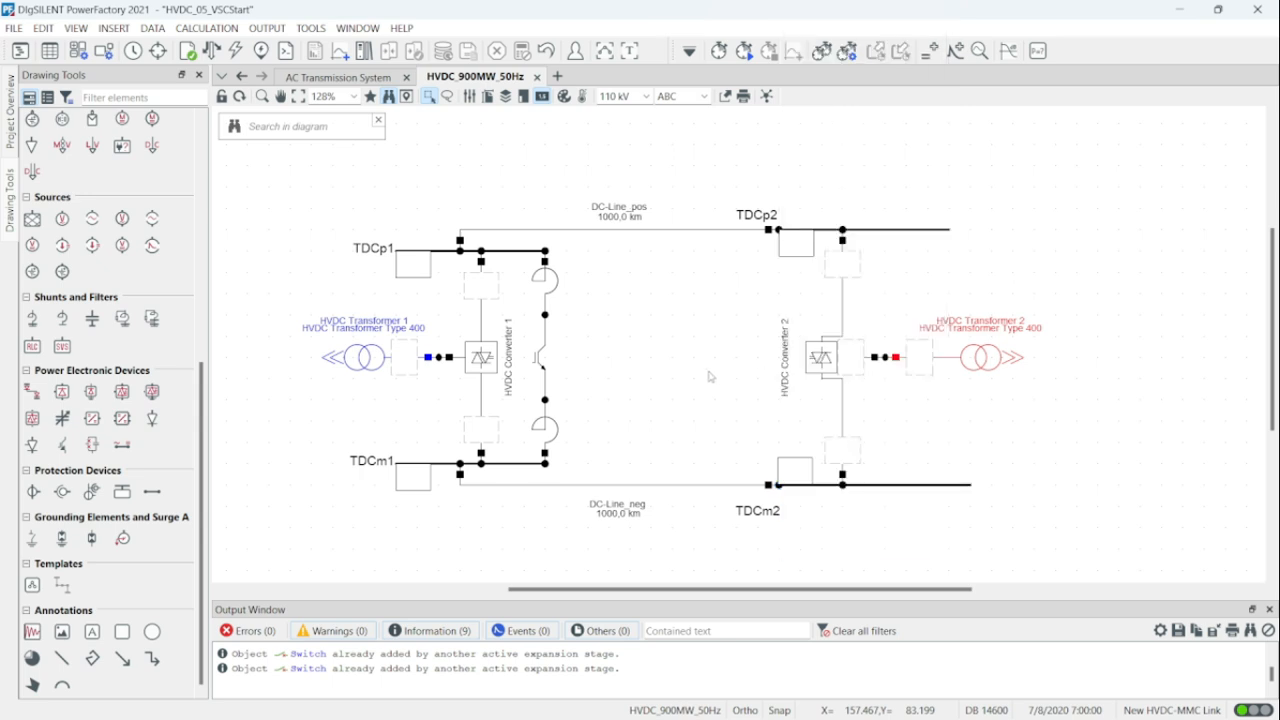
left_click(675, 486)
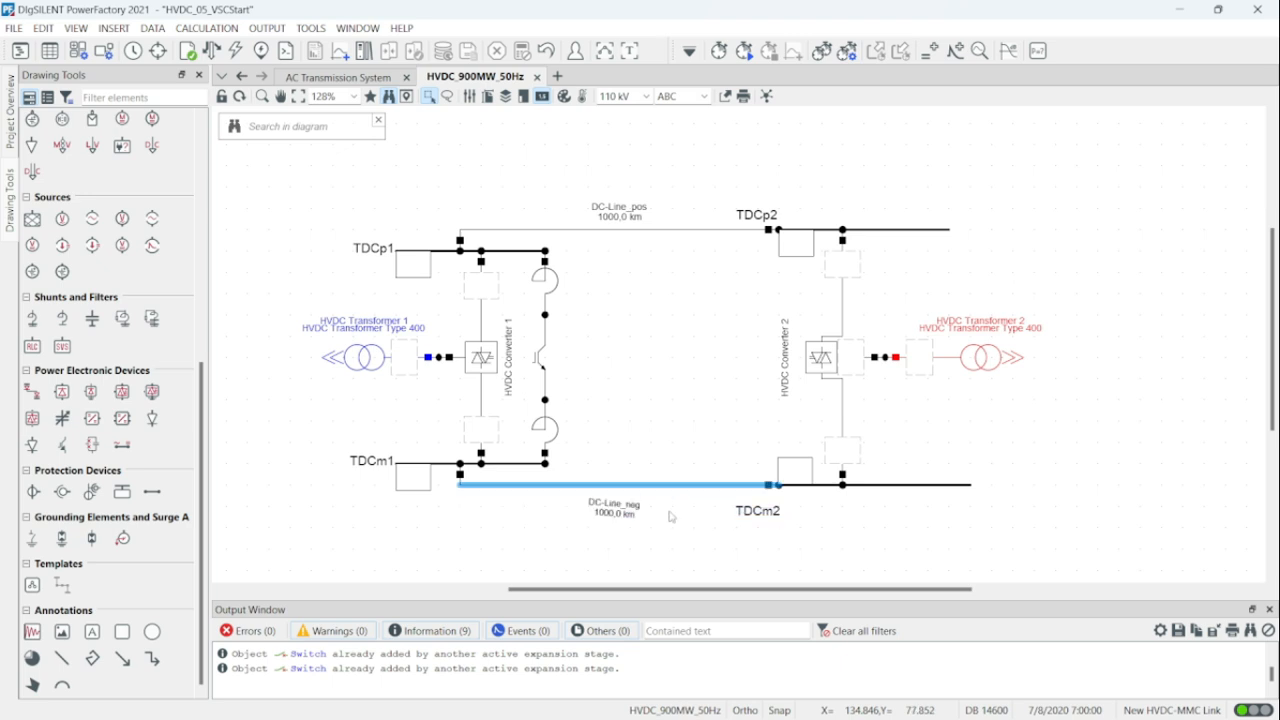
left_click(678, 462)
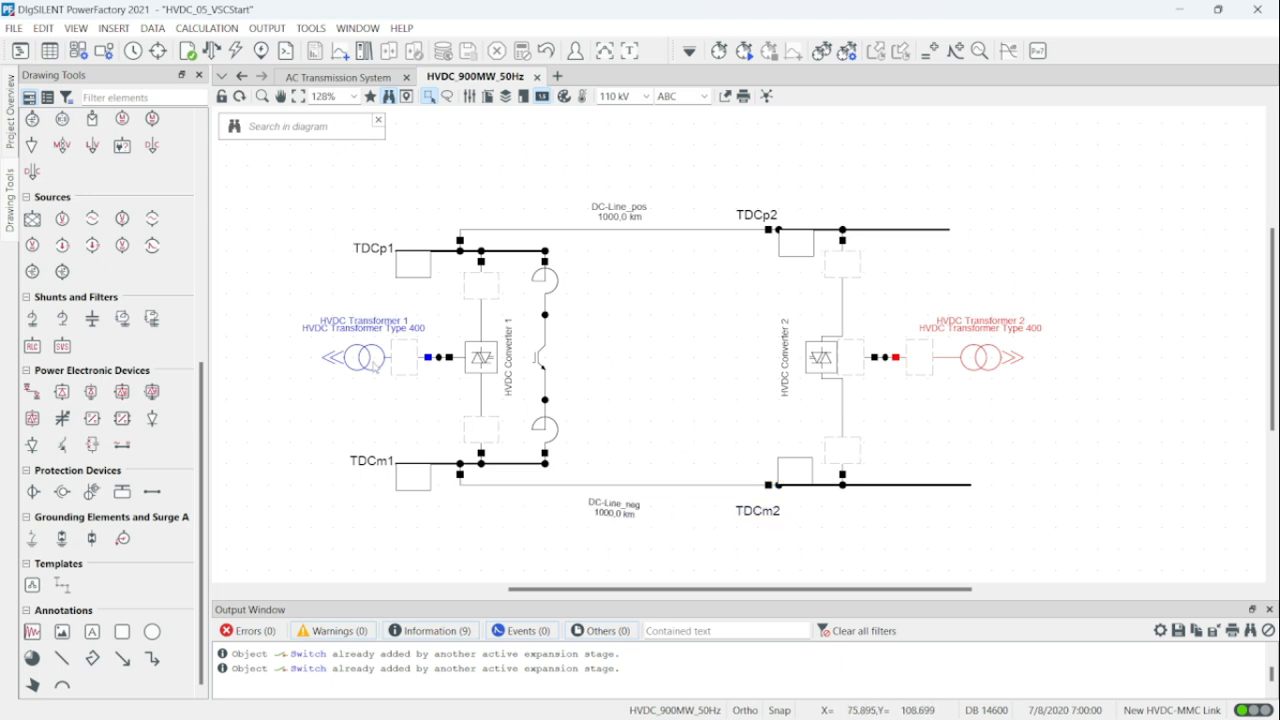
left_click_drag(713, 322, 746, 315)
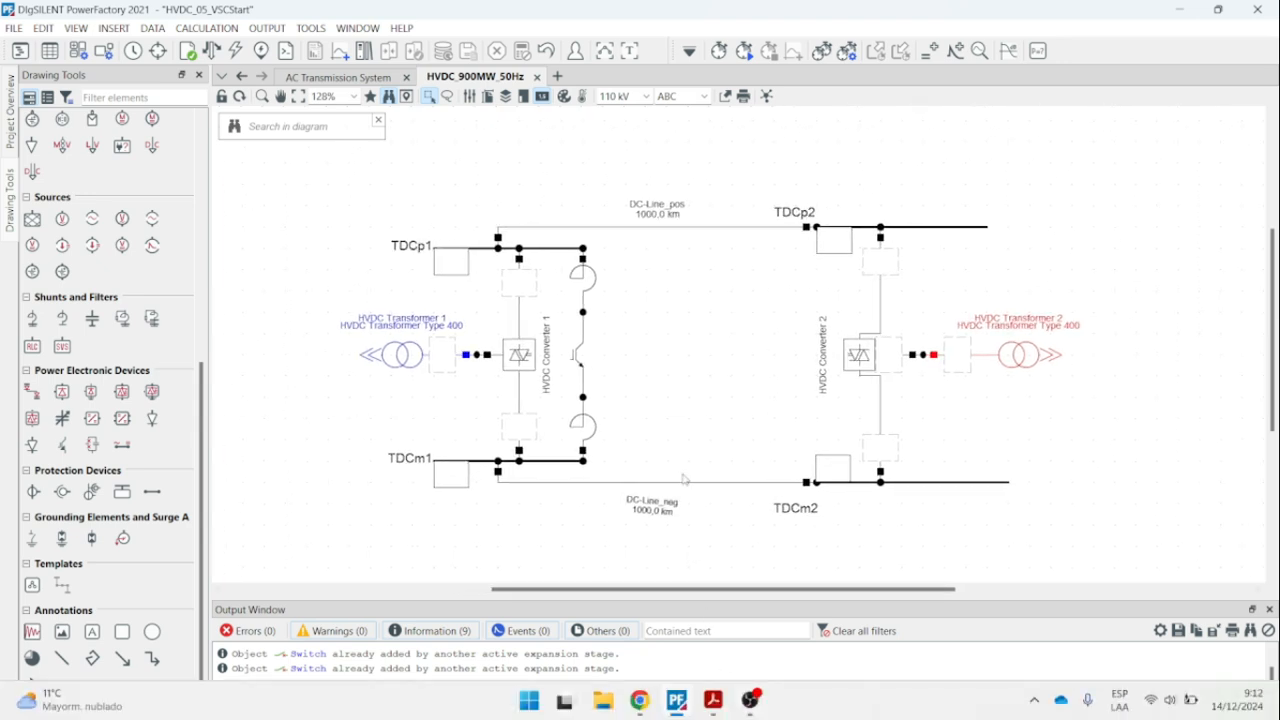
left_click_drag(711, 388, 749, 417)
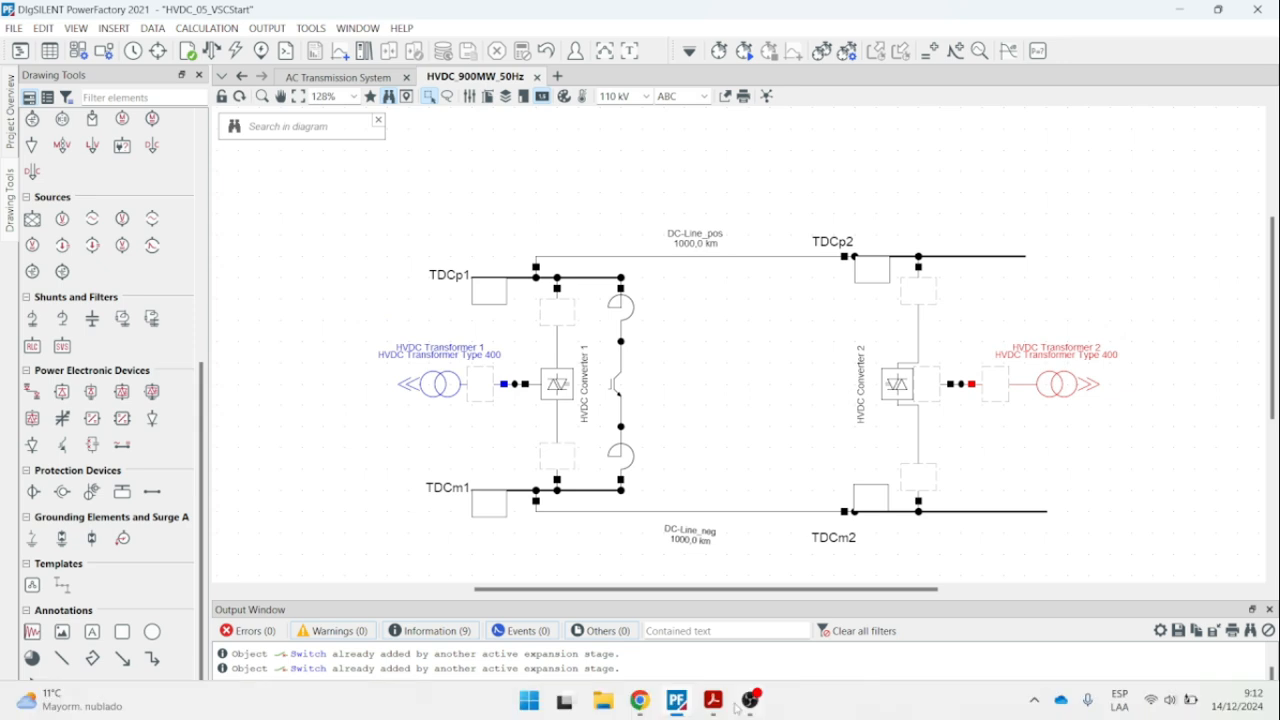
Switch to Project-HVDC-1.pdf and read the "Operation of HVDC Converter 2" tasks in exercise 4.2.
left_click(713, 700)
scroll(776, 394, "down", 5)
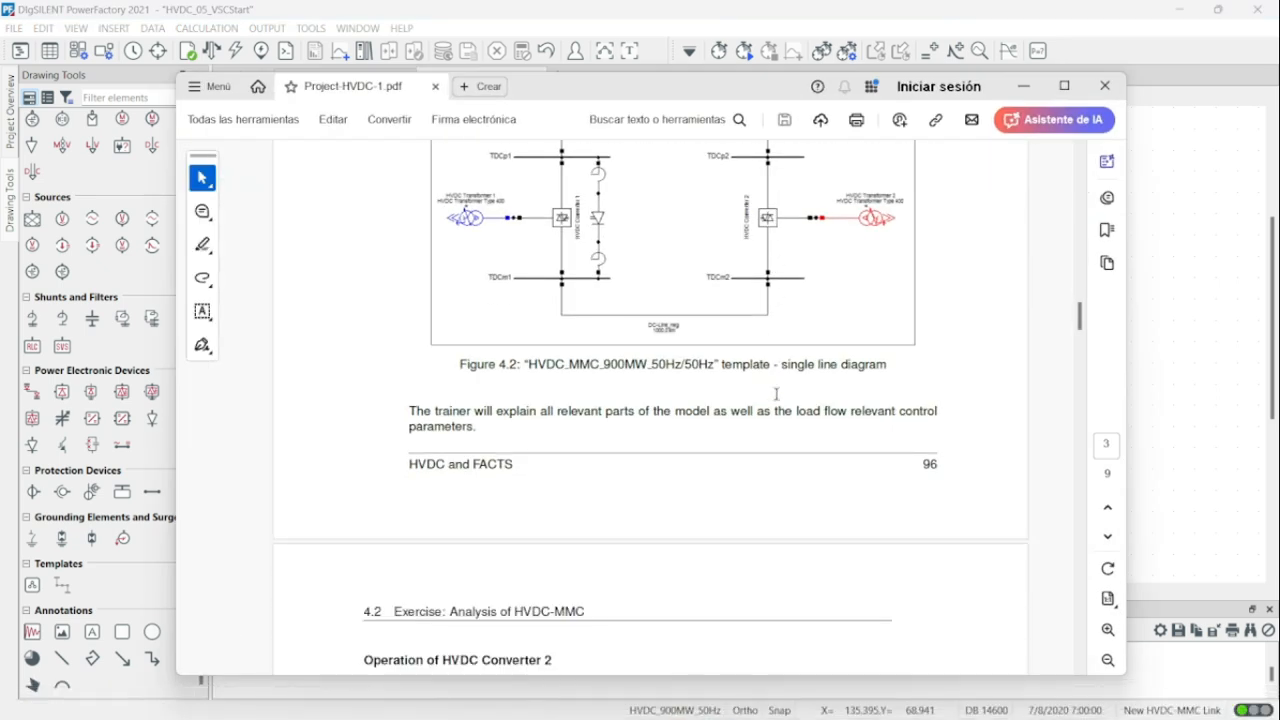
scroll(776, 394, "down", 3)
scroll(777, 400, "down", 2)
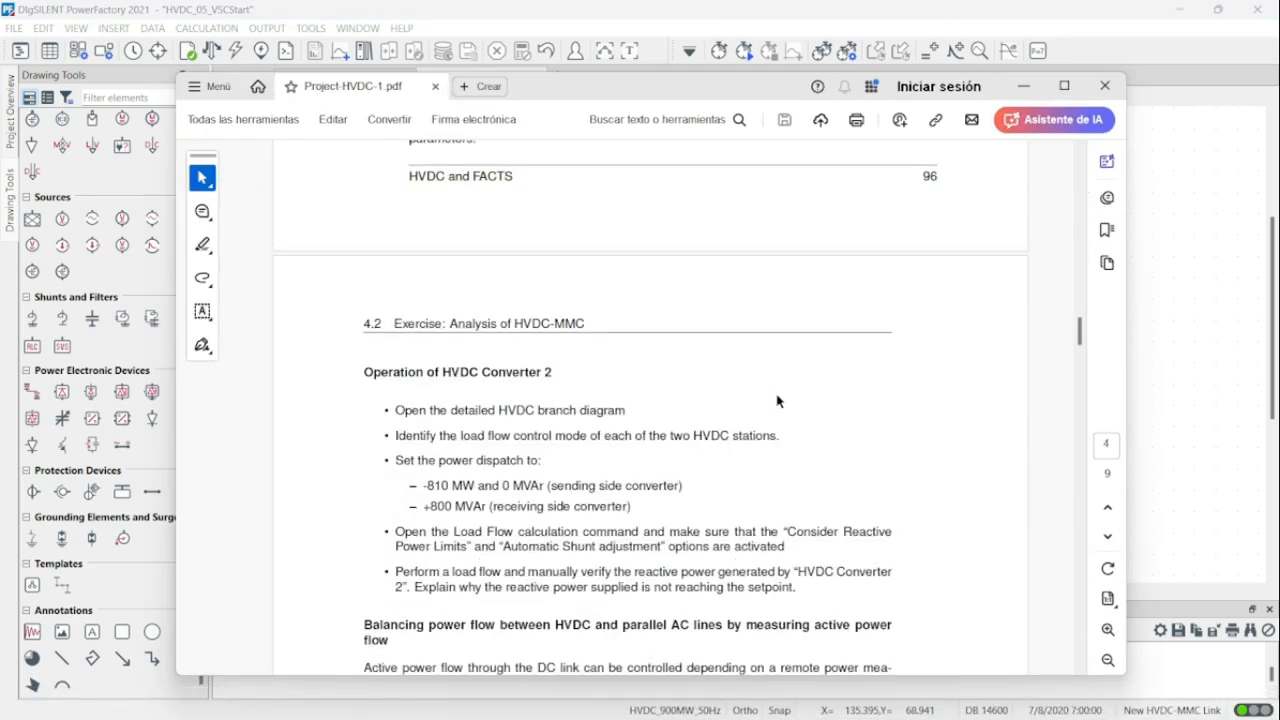
scroll(776, 394, "up", 4)
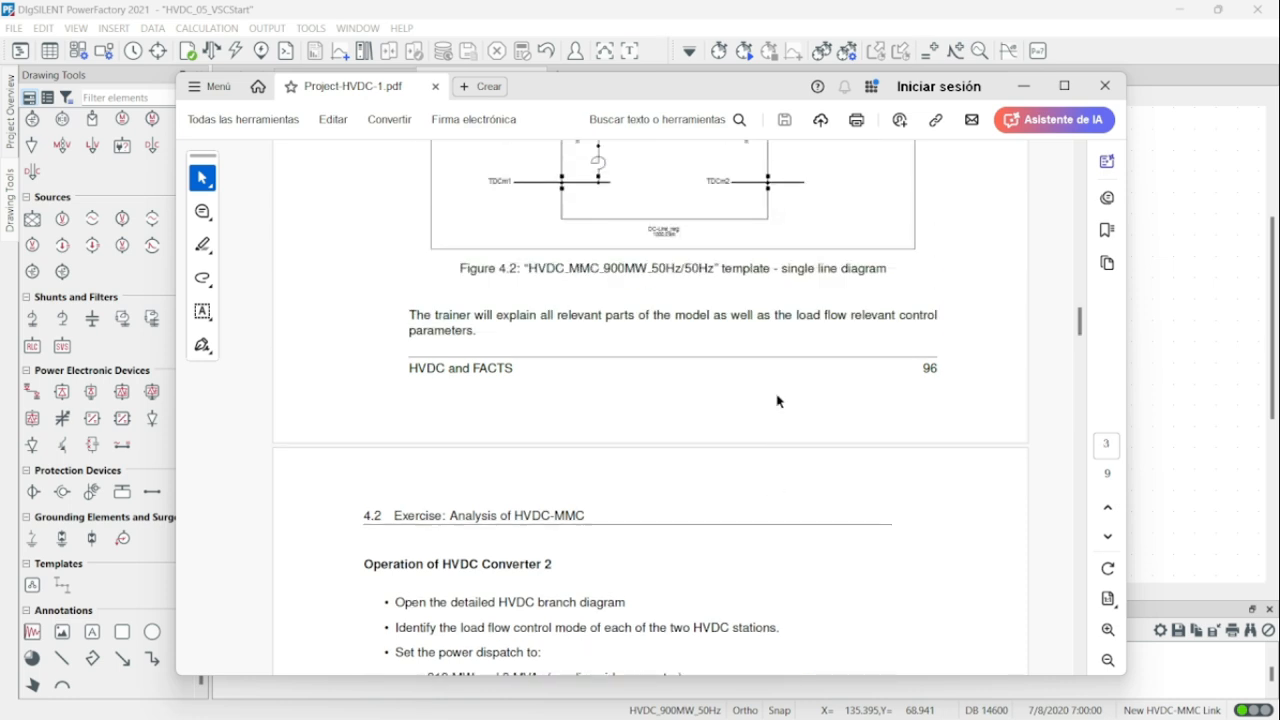
scroll(778, 401, "down", 5)
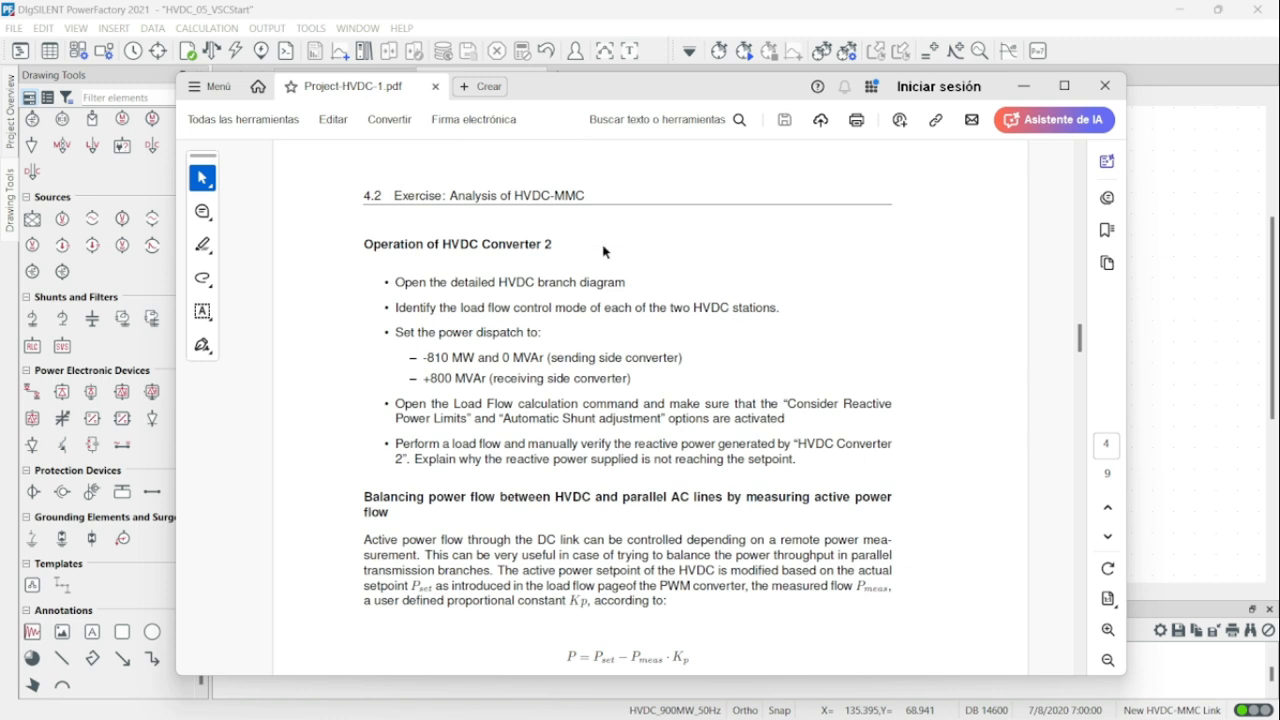
mouse_move(746, 98)
left_mouse_down()
mouse_move(758, 489)
mouse_move(752, 112)
left_mouse_up()
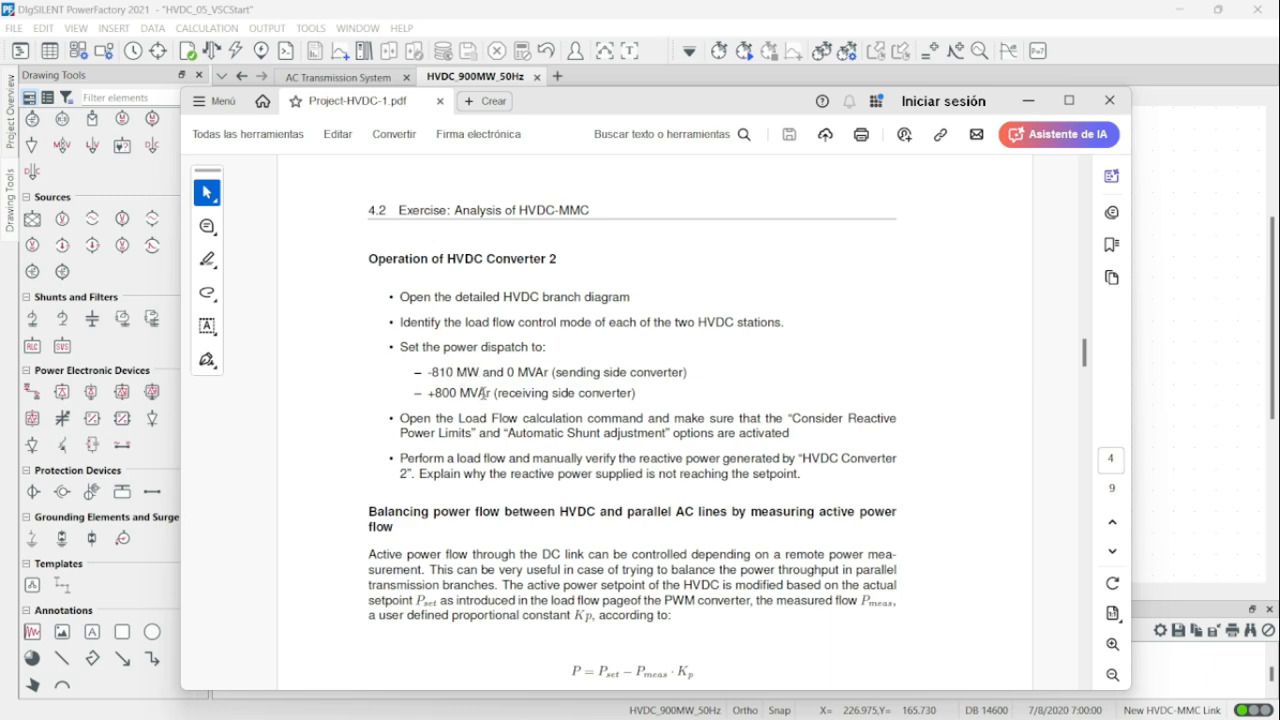
left_click(1030, 101)
Examine the load flow control mode and setpoints of HVDC Converter 1 against the exercise instructions.
left_click(560, 386)
double_click(560, 386)
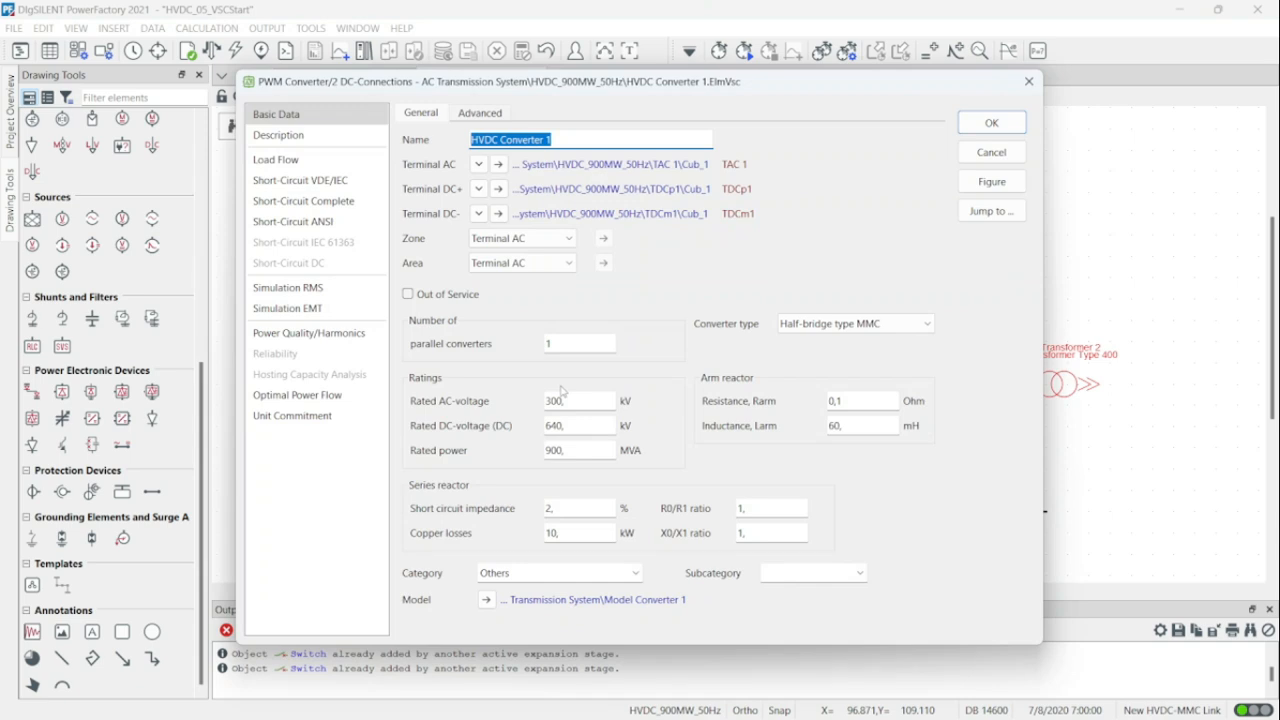
left_click(330, 158)
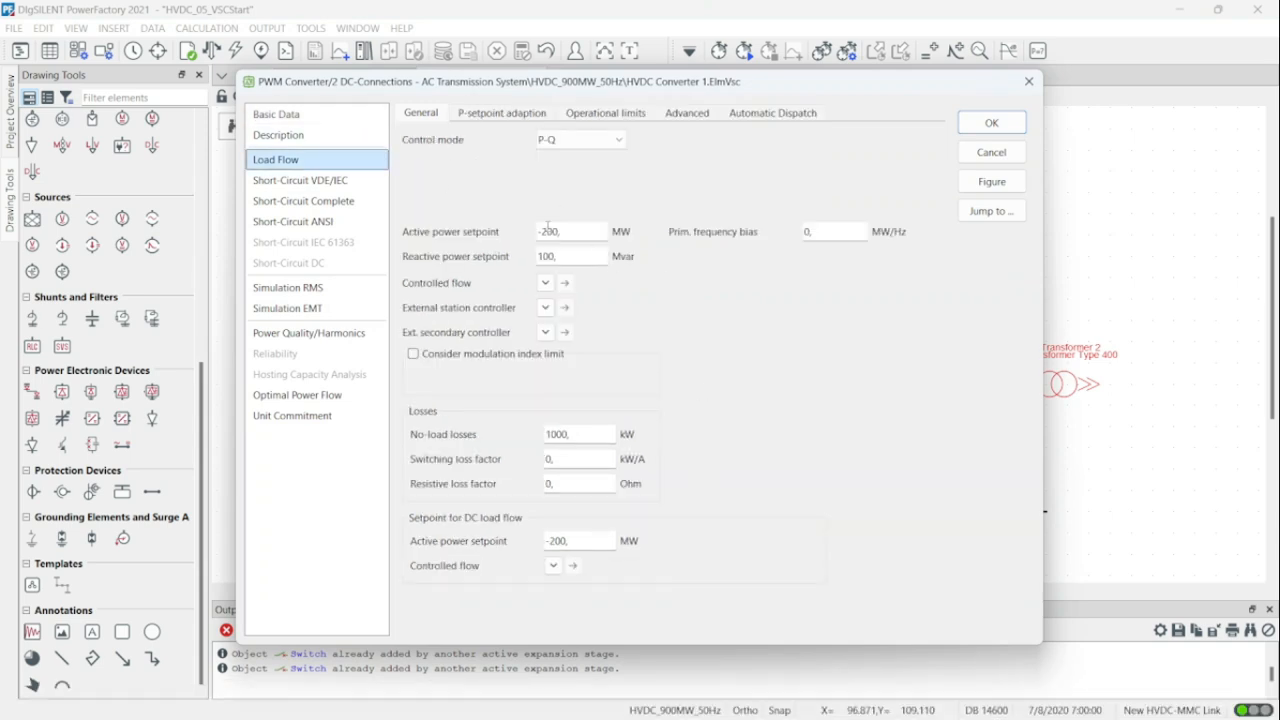
left_click(716, 703)
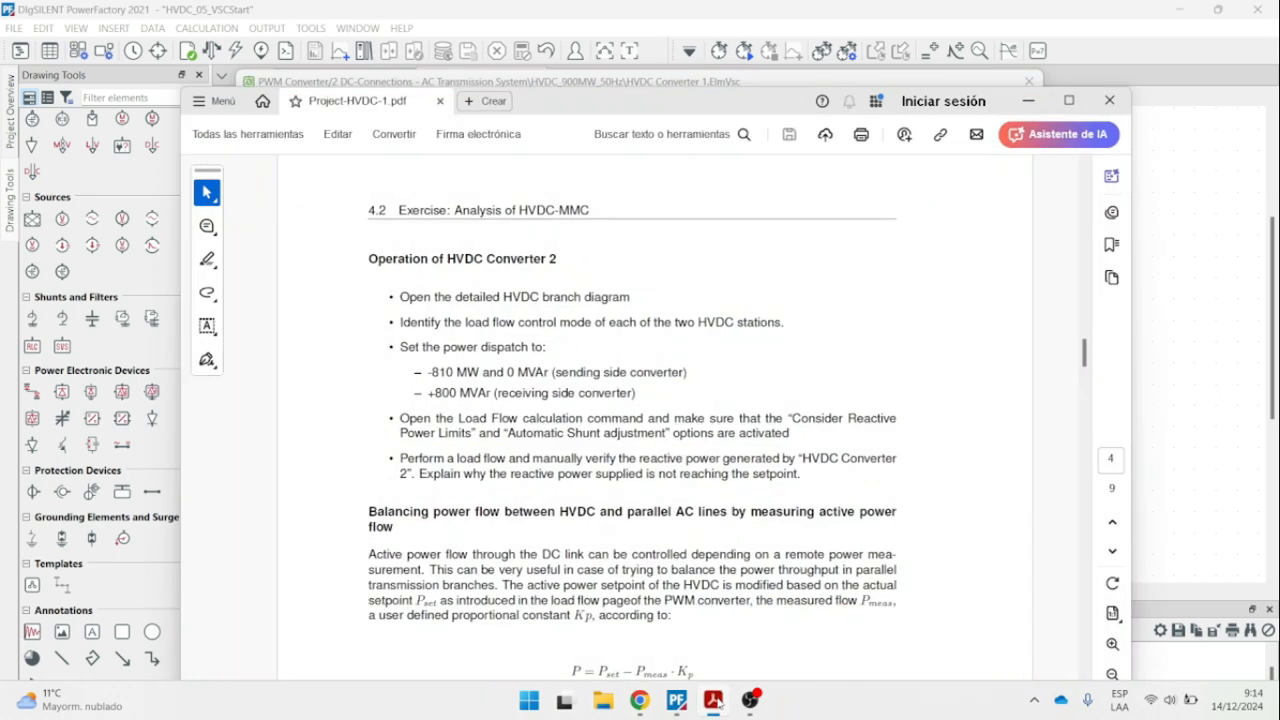
left_click(716, 703)
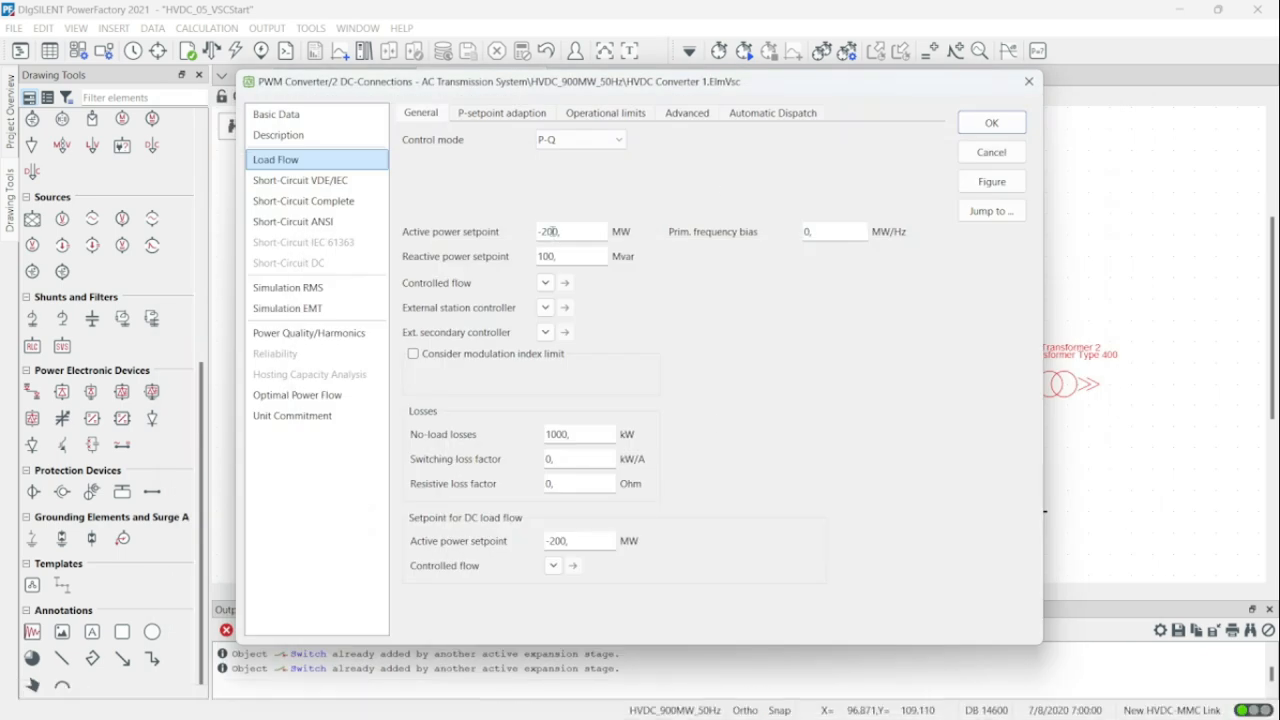
left_click(1029, 81)
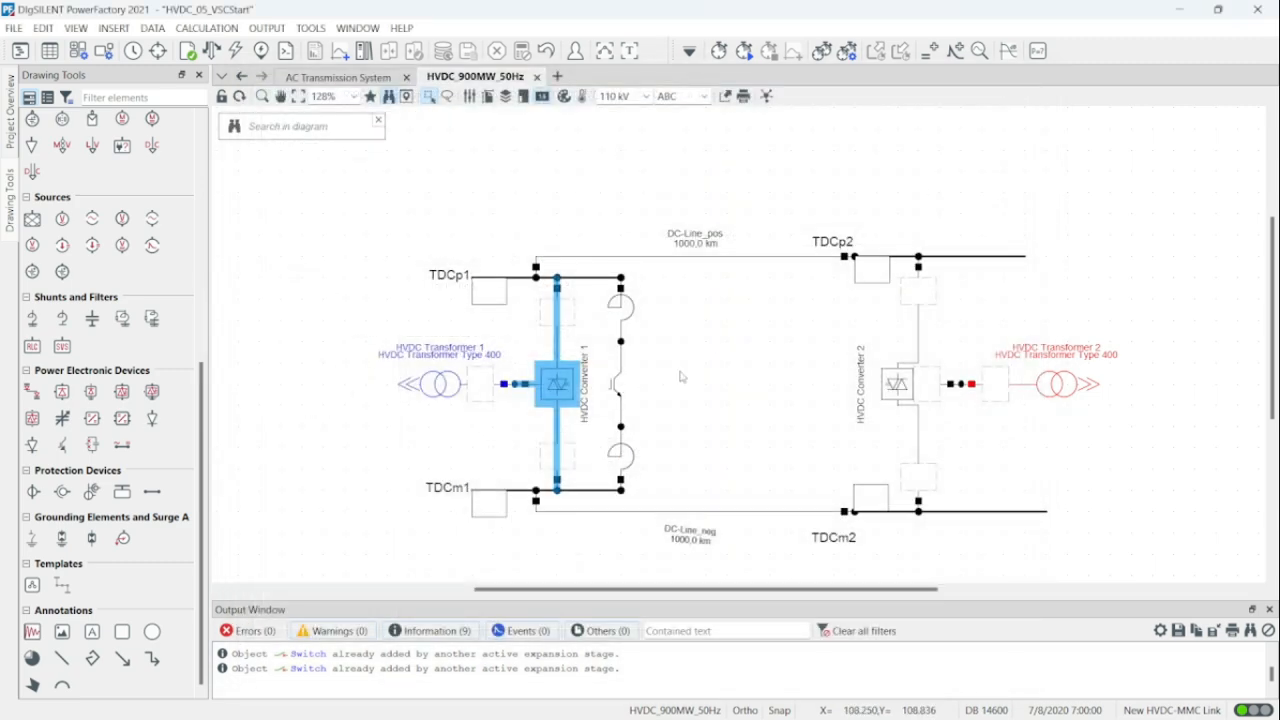
Examine the load flow control mode and setpoints of HVDC Converter 2.
double_click(901, 386)
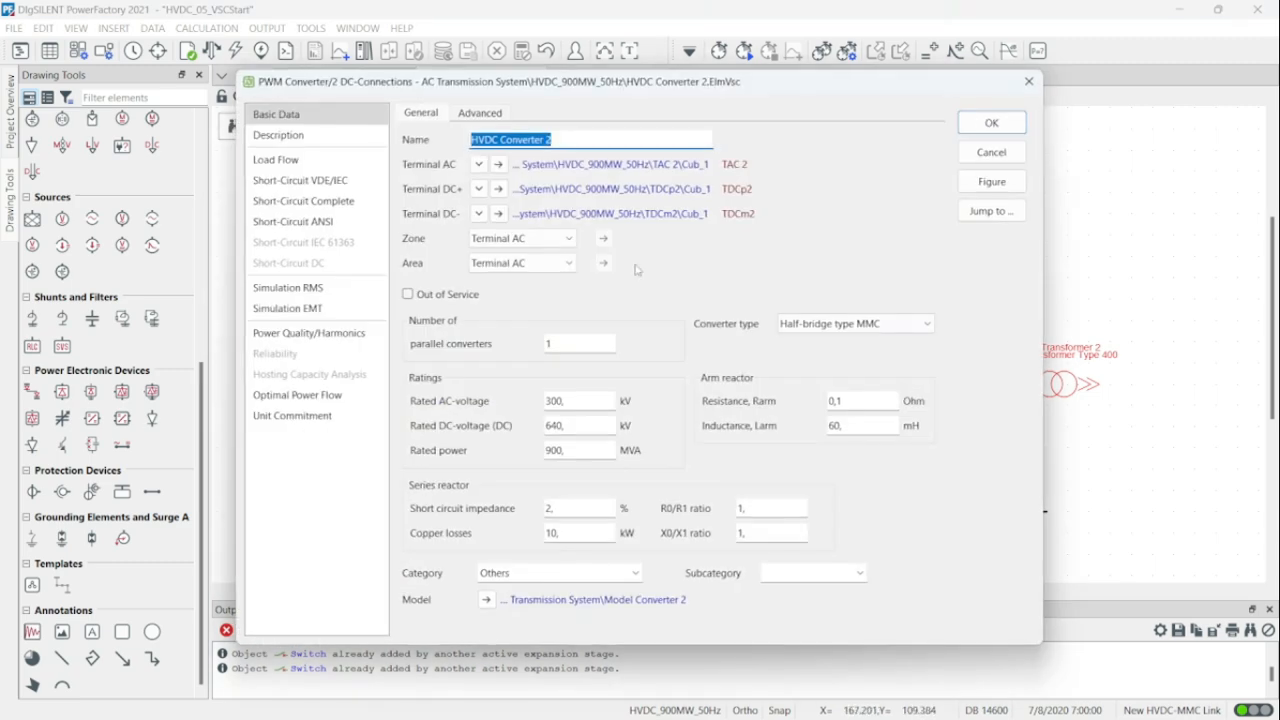
left_click(314, 162)
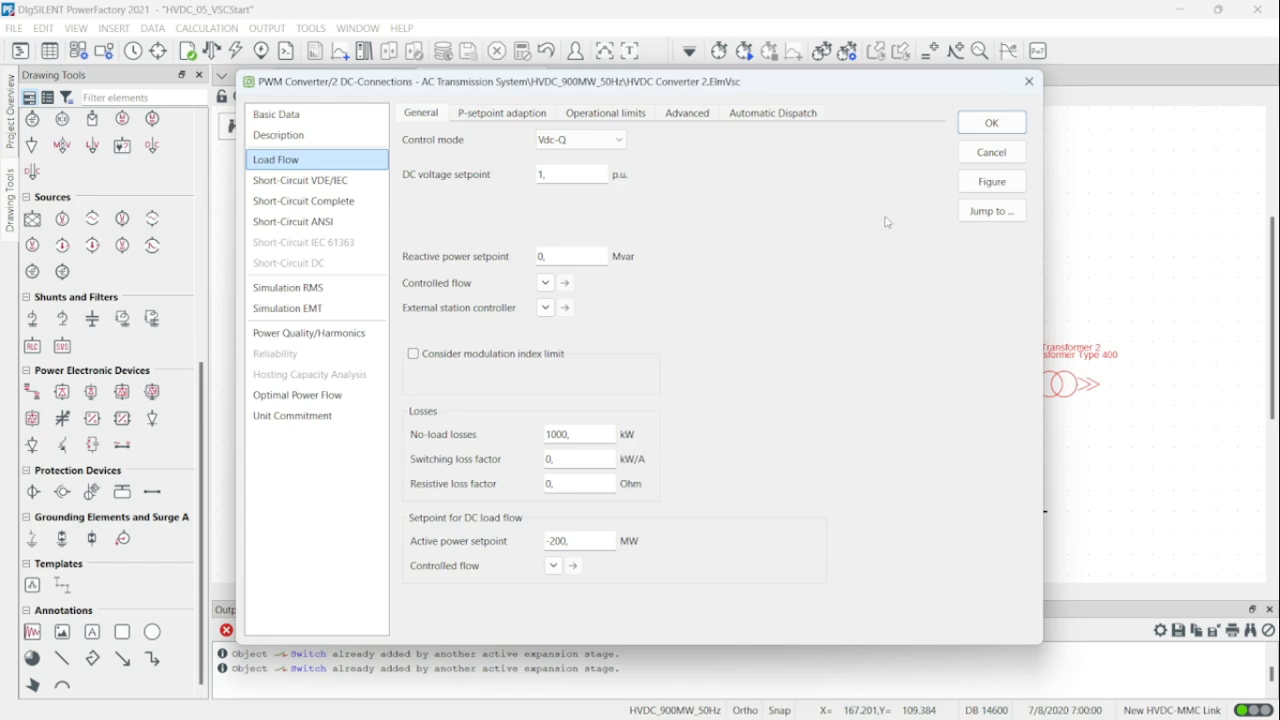
left_click(1029, 81)
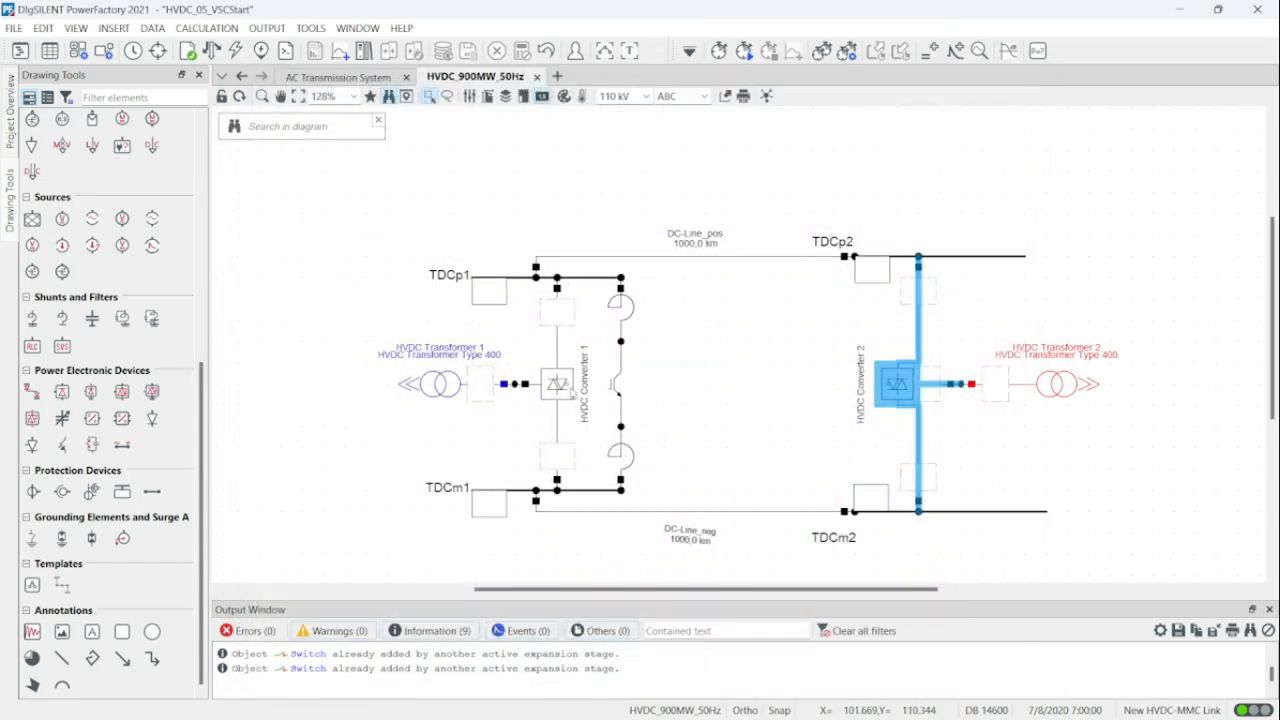
Set HVDC Converter 1's load flow setpoints to -810 MW active power and 0 Mvar reactive power.
left_click(568, 390)
double_click(568, 390)
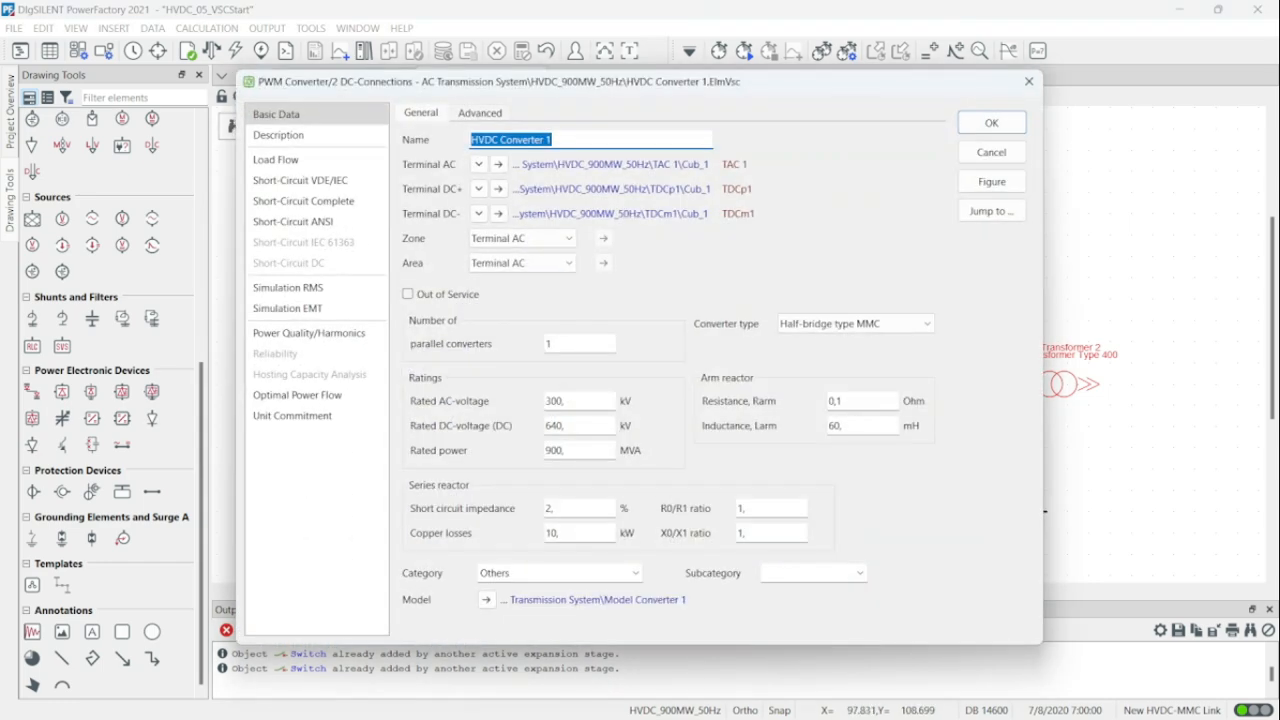
left_click(300, 160)
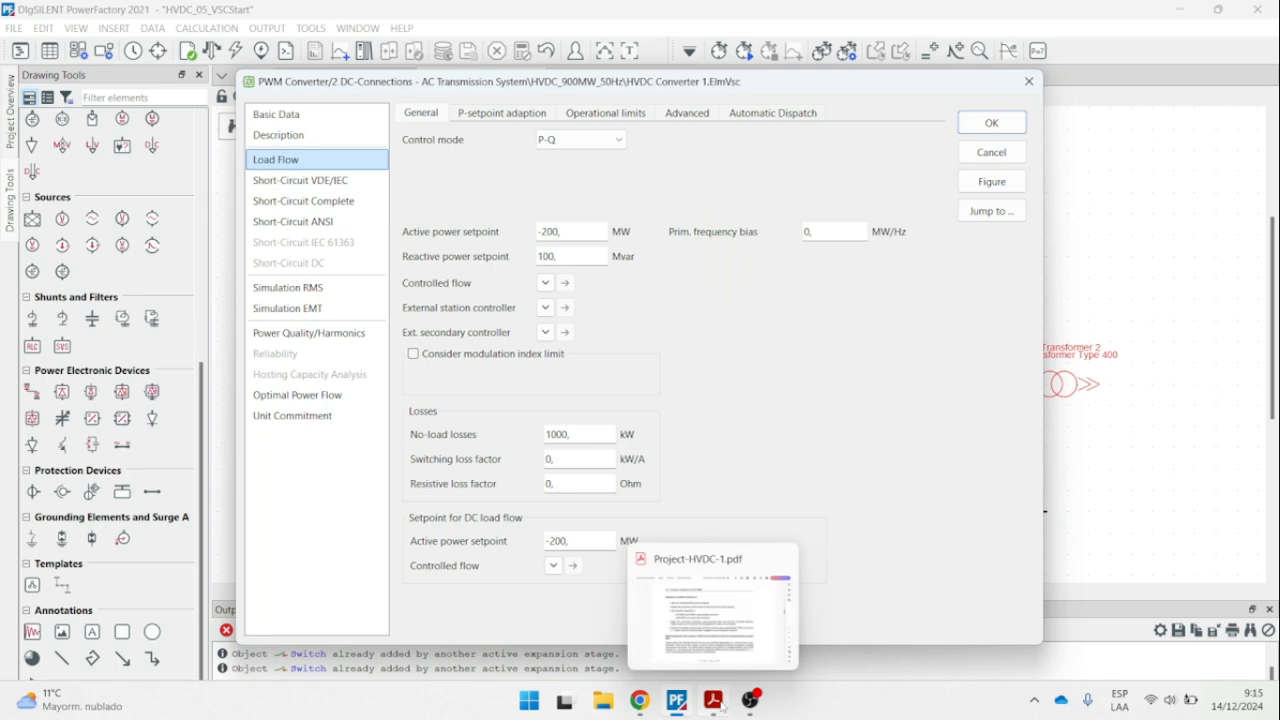
left_click(716, 702)
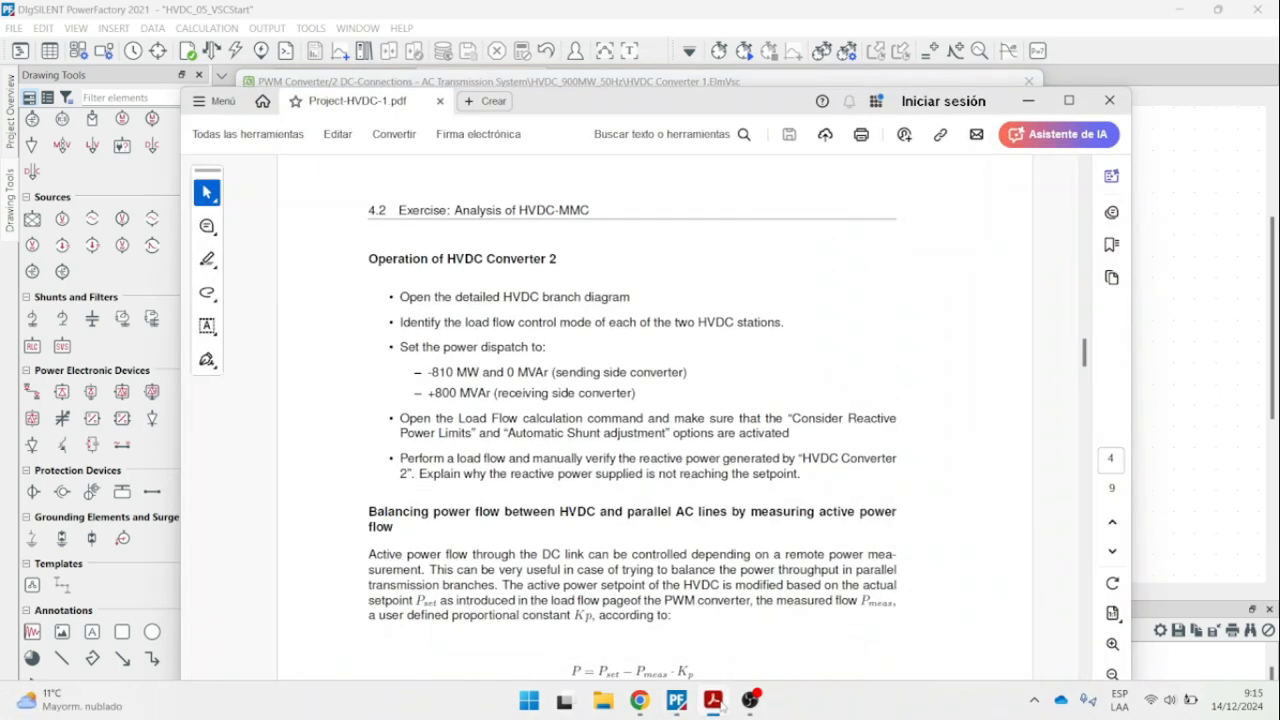
left_click(720, 705)
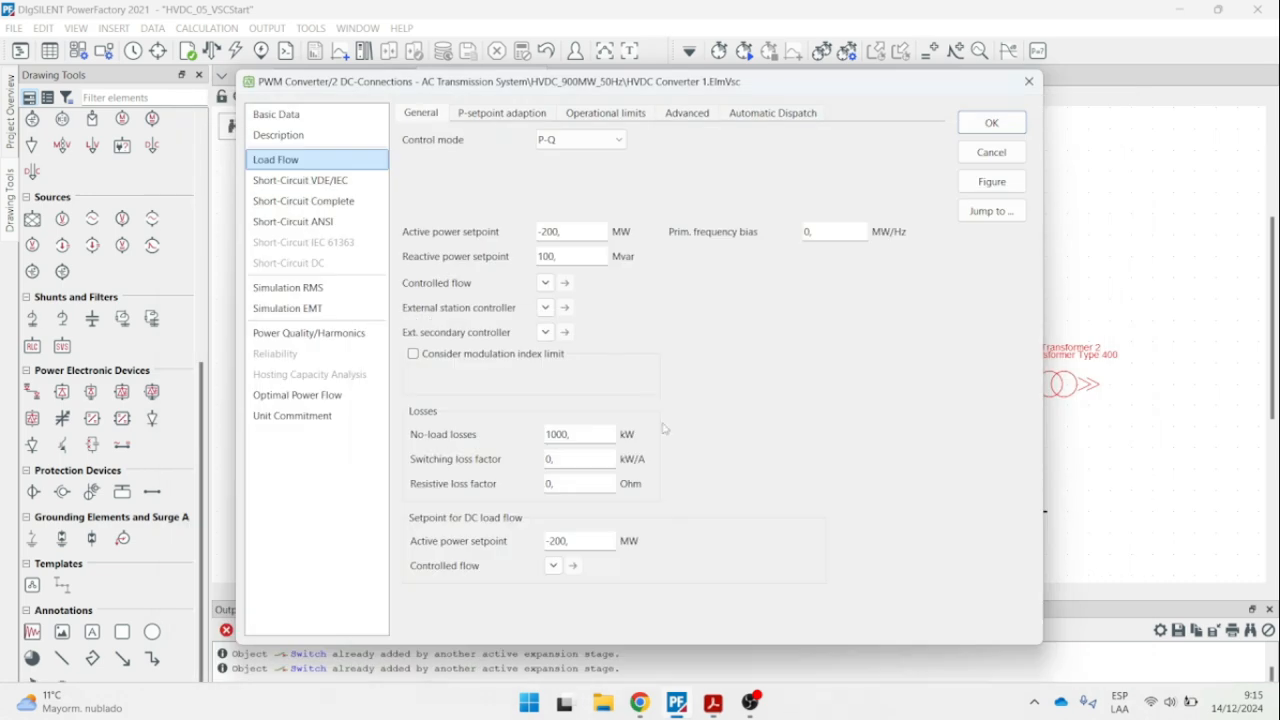
left_click(558, 231)
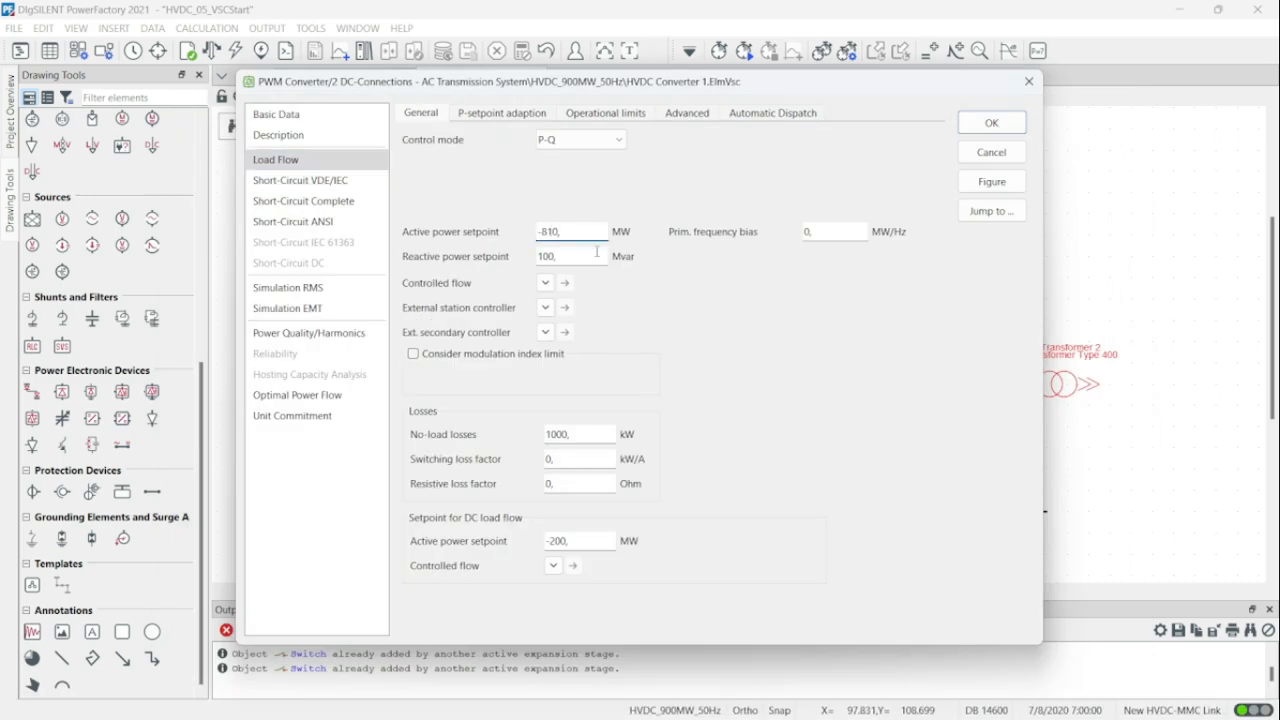
key("Tab")
type("0")
left_click(1003, 122)
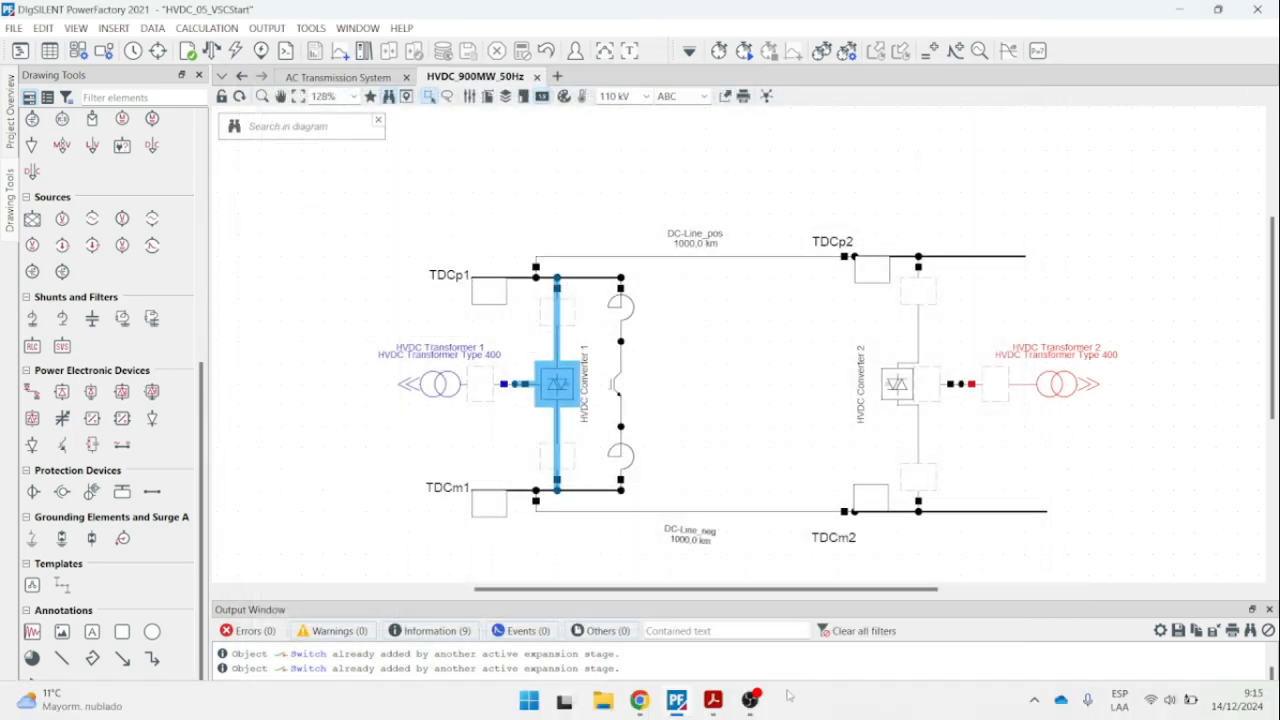
Set HVDC Converter 2's reactive power setpoint for load flow to 800 Mvar, as the exercise asks.
left_click(720, 705)
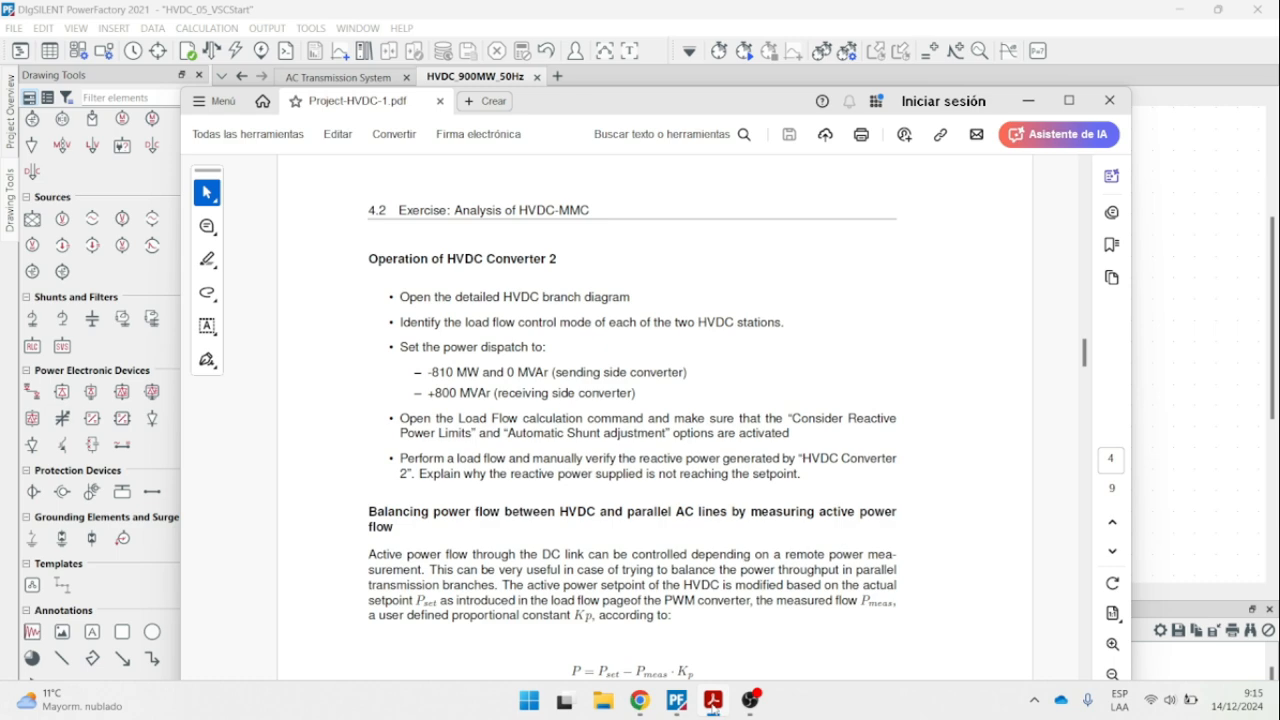
left_click(713, 702)
double_click(897, 400)
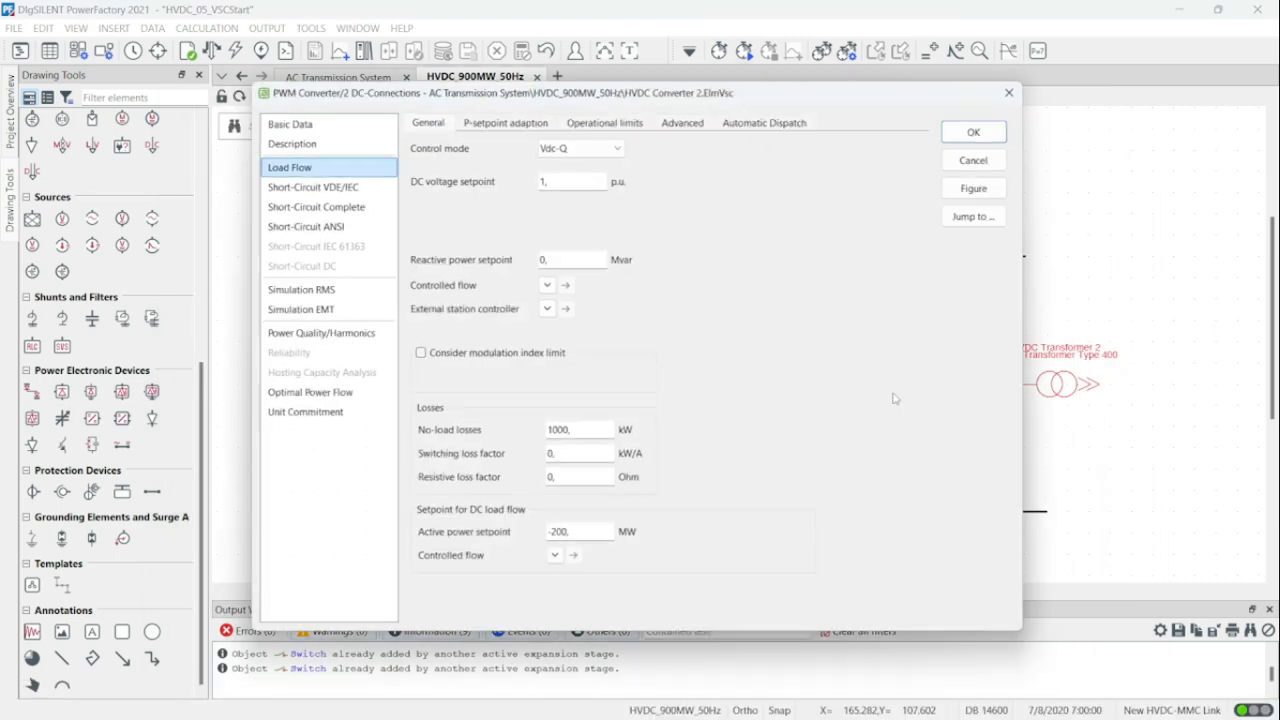
double_click(567, 256)
type("8")
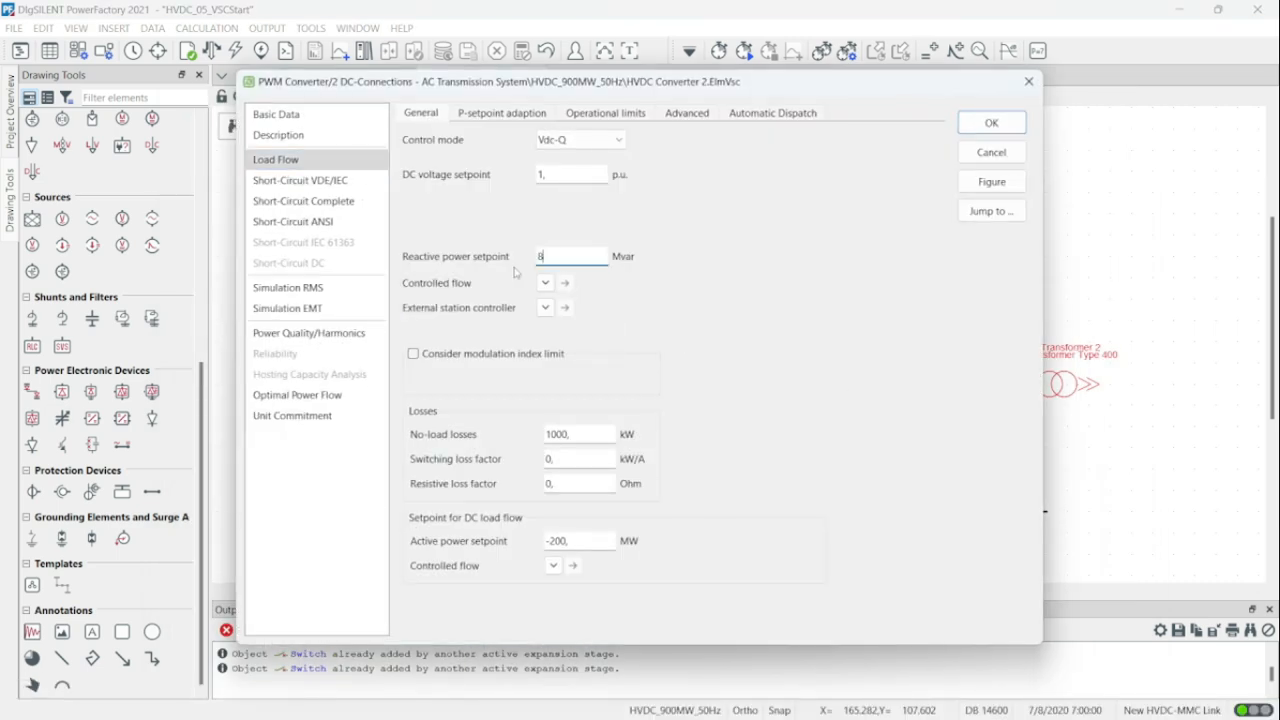
type("00")
left_click(991, 122)
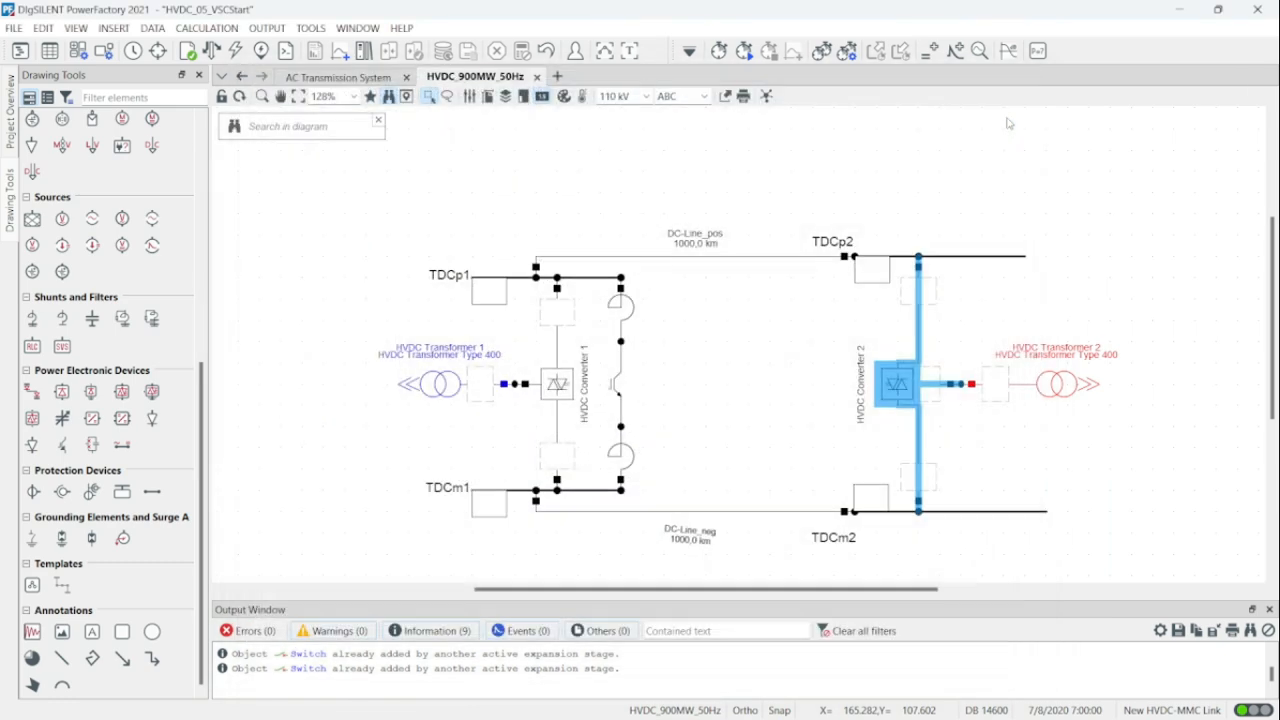
Run a balanced AC load flow, checking that automatic tap adjustment of shunts and reactive power limits are enabled as the exercise requires.
left_click(713, 702)
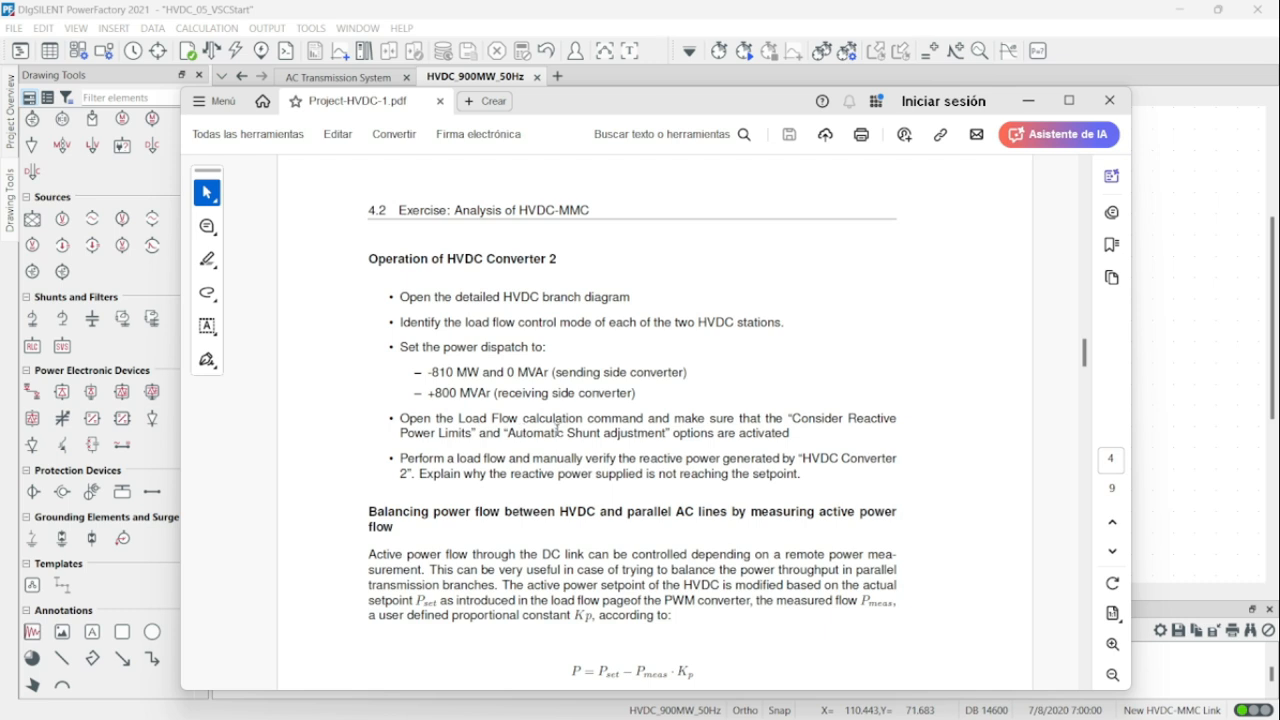
left_click(1025, 103)
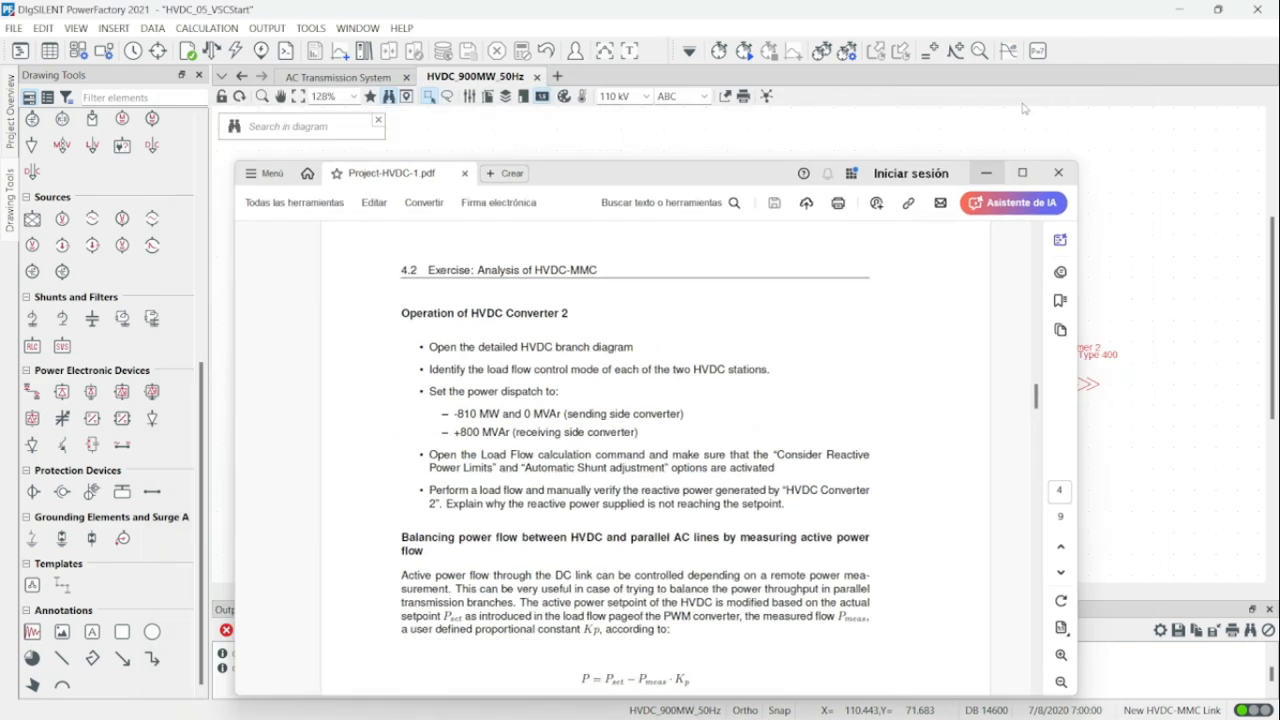
left_click(211, 50)
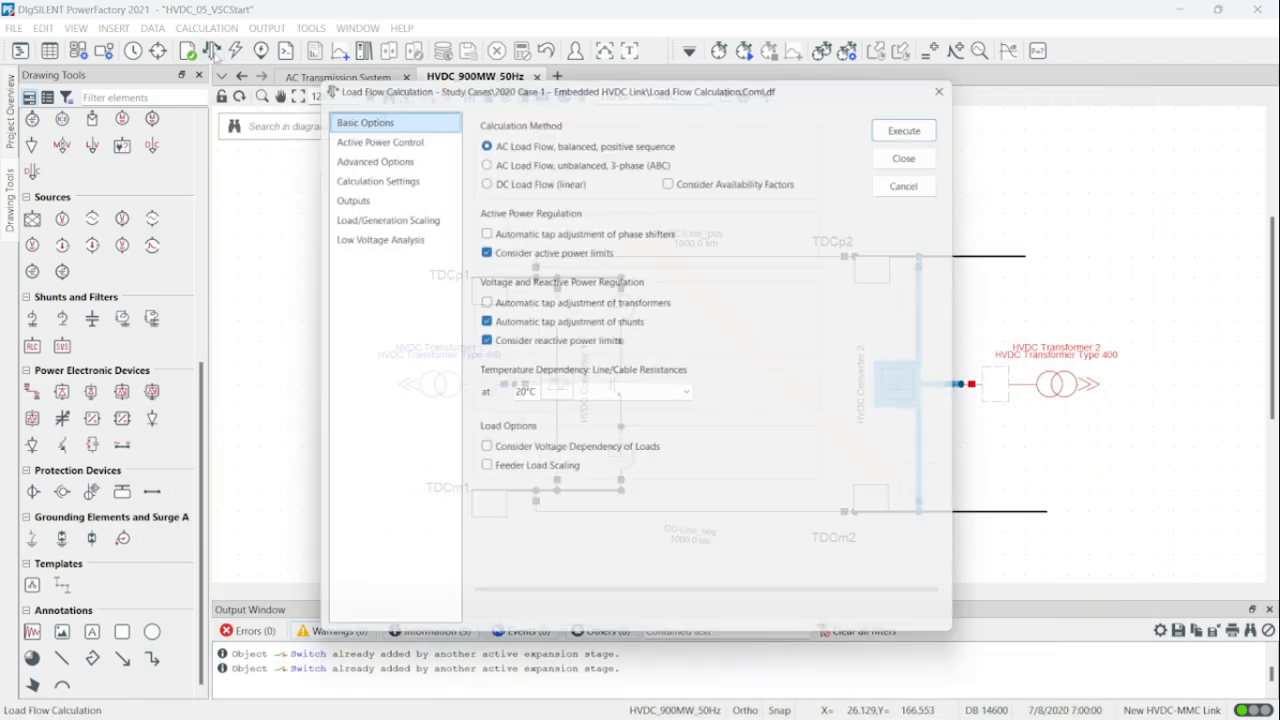
left_click_drag(587, 85, 638, 116)
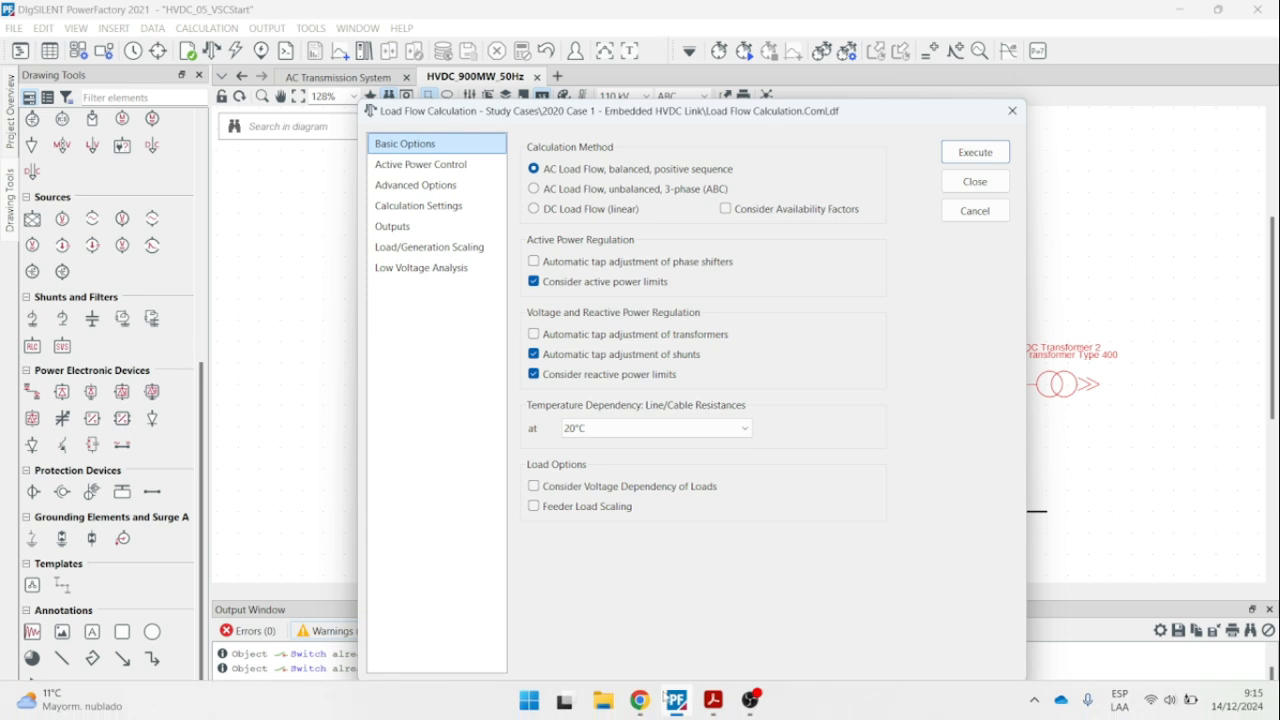
left_click(713, 700)
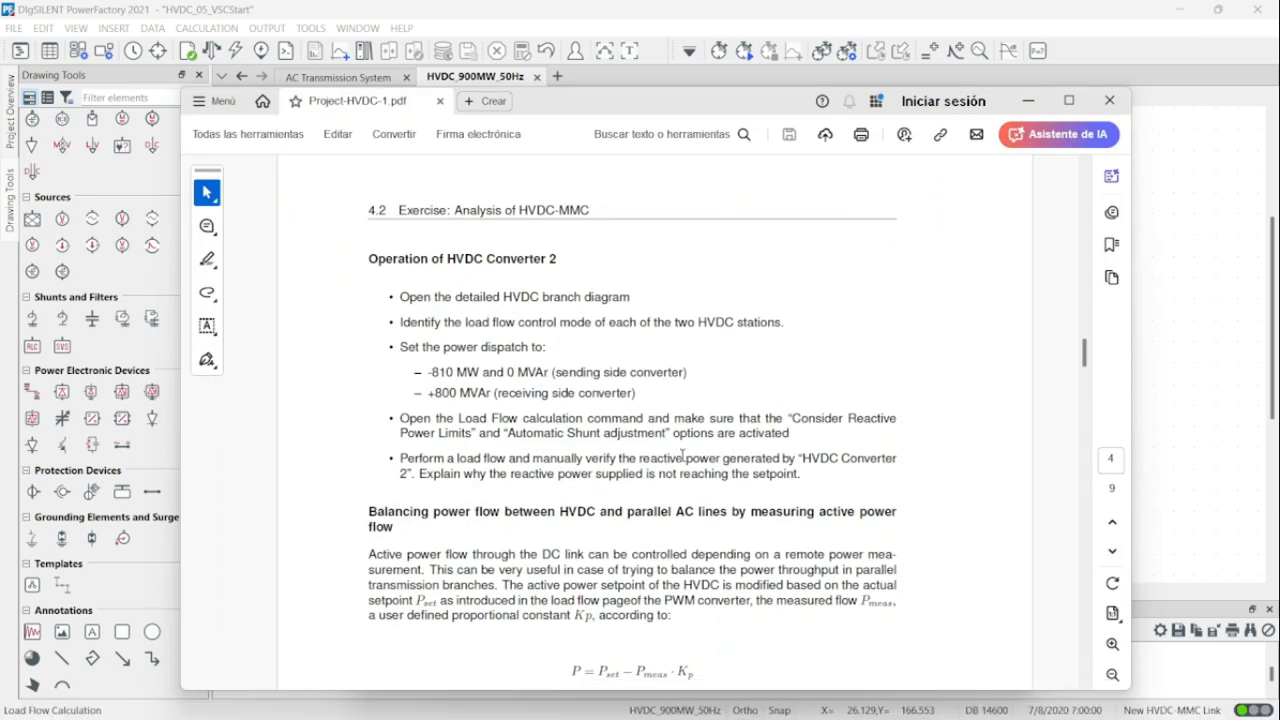
left_click(1027, 104)
left_click(968, 155)
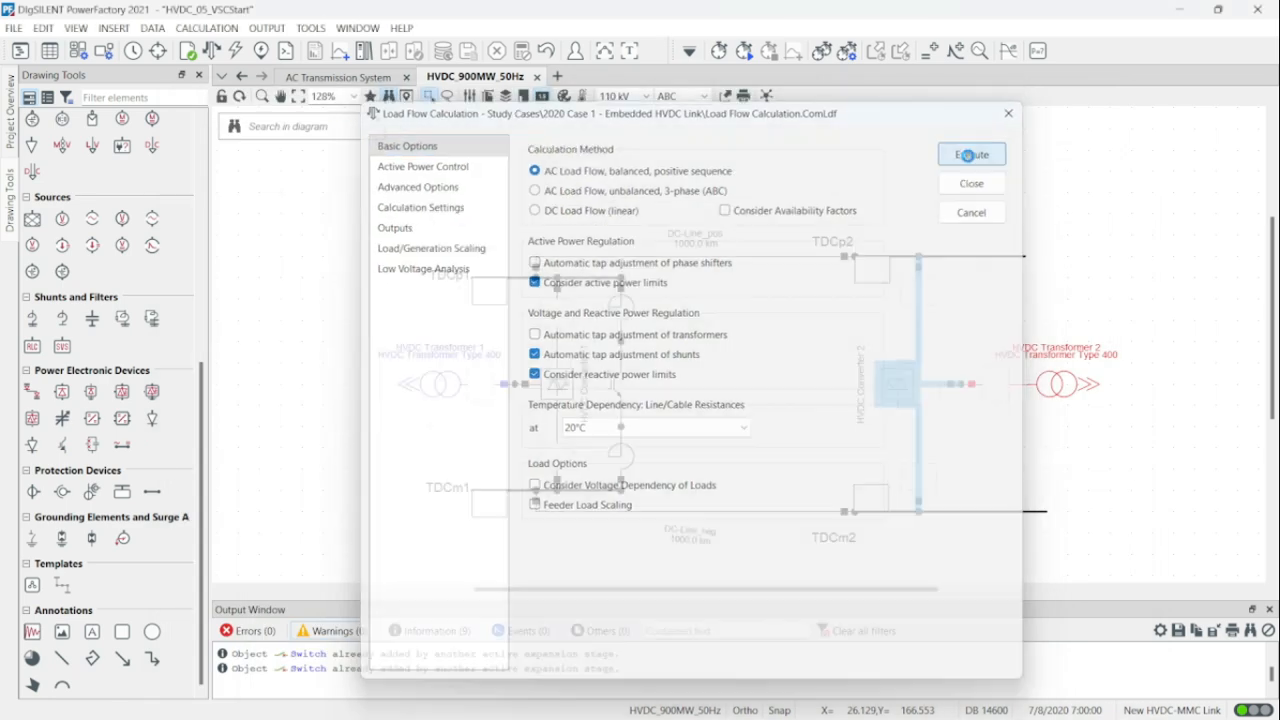
Examine the reactive power supplied by HVDC Converter 2 in the diagram against the task in Project-HVDC-1.pdf.
left_click_drag(746, 360, 686, 318)
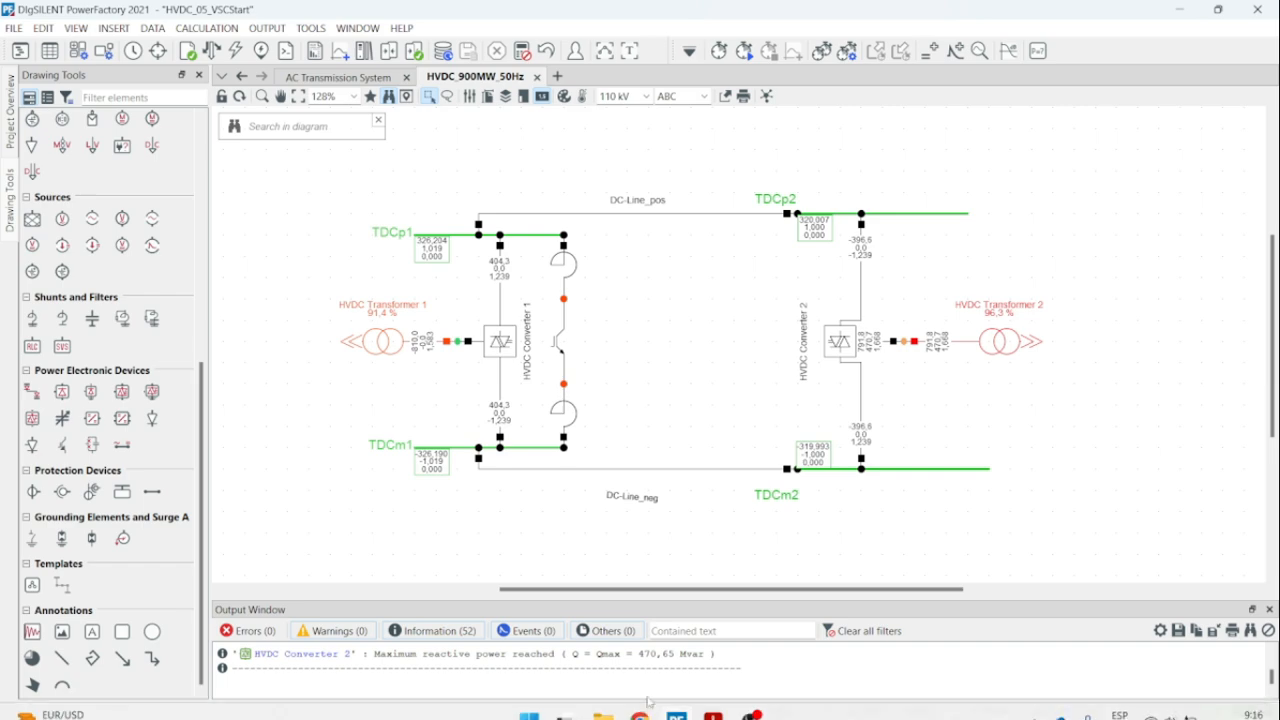
left_click(712, 714)
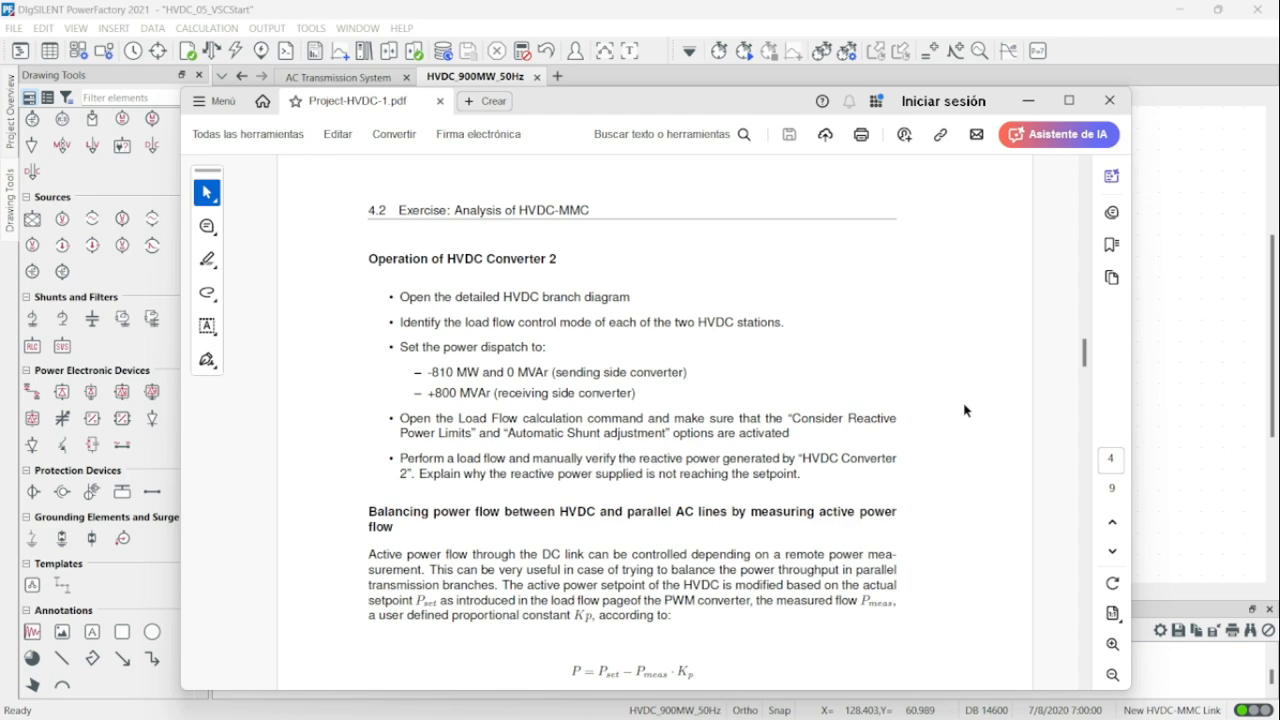
left_click(1028, 100)
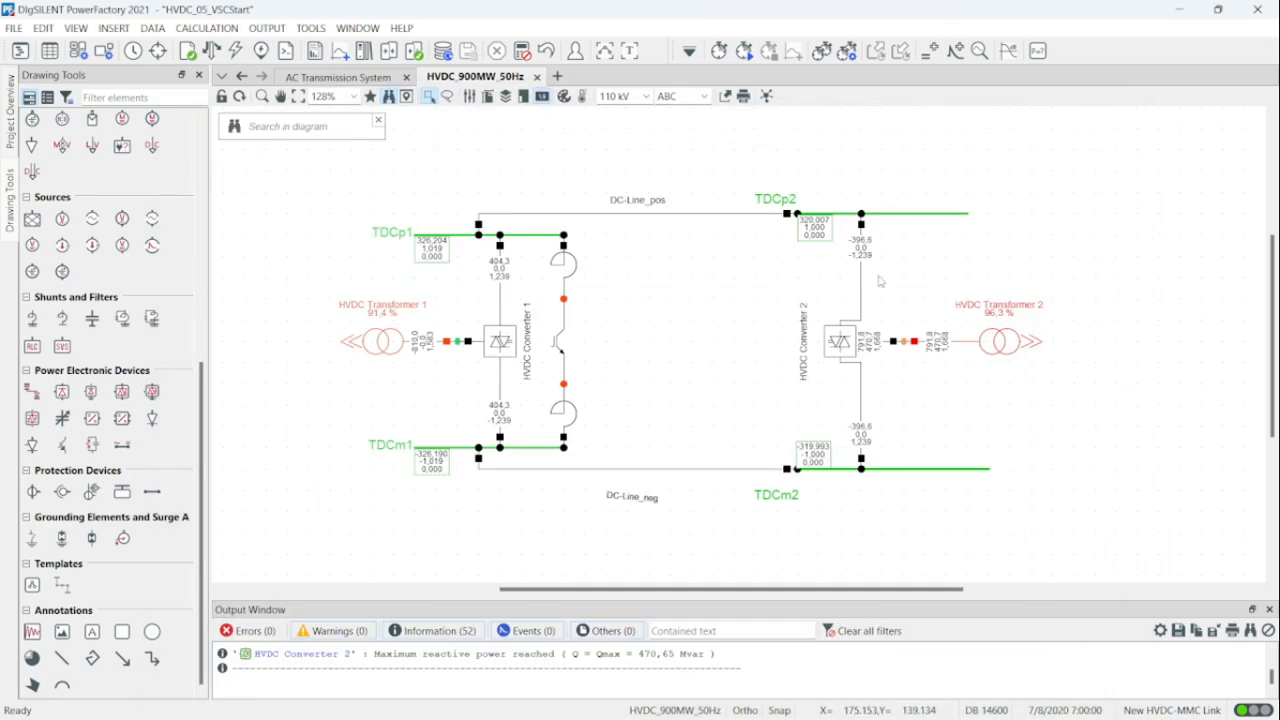
mouse_move(946, 349)
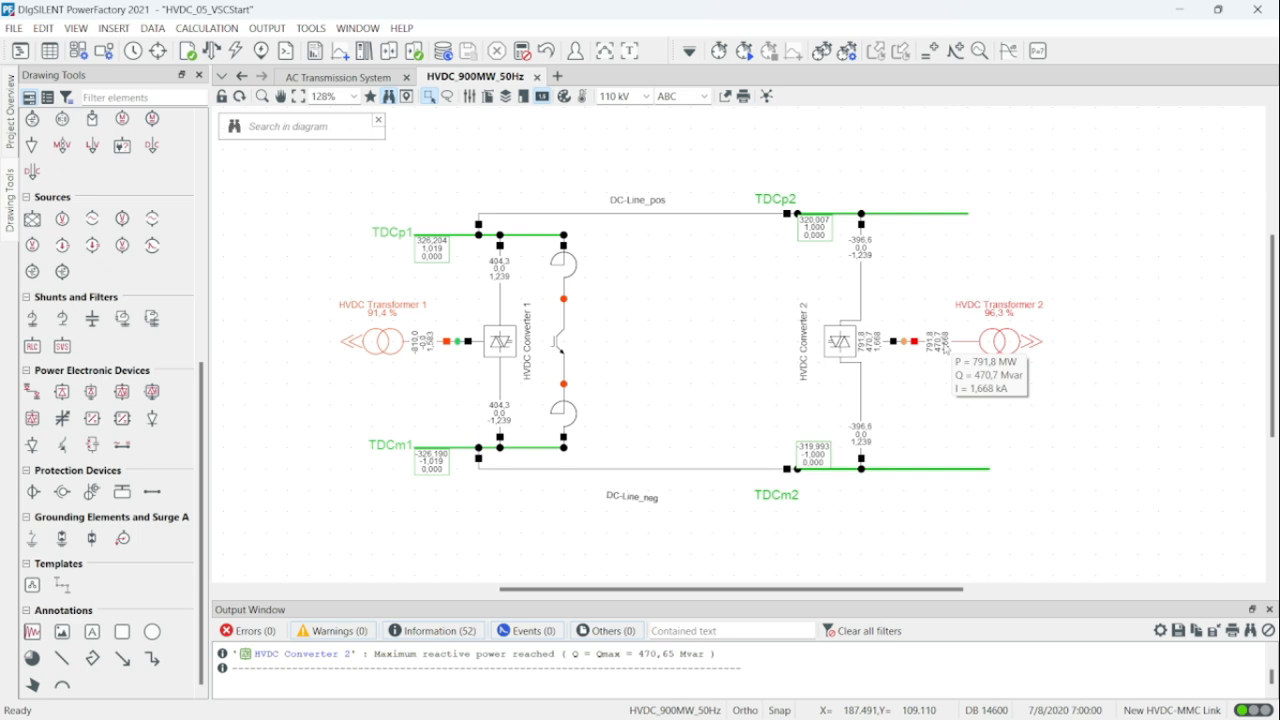
left_click(712, 700)
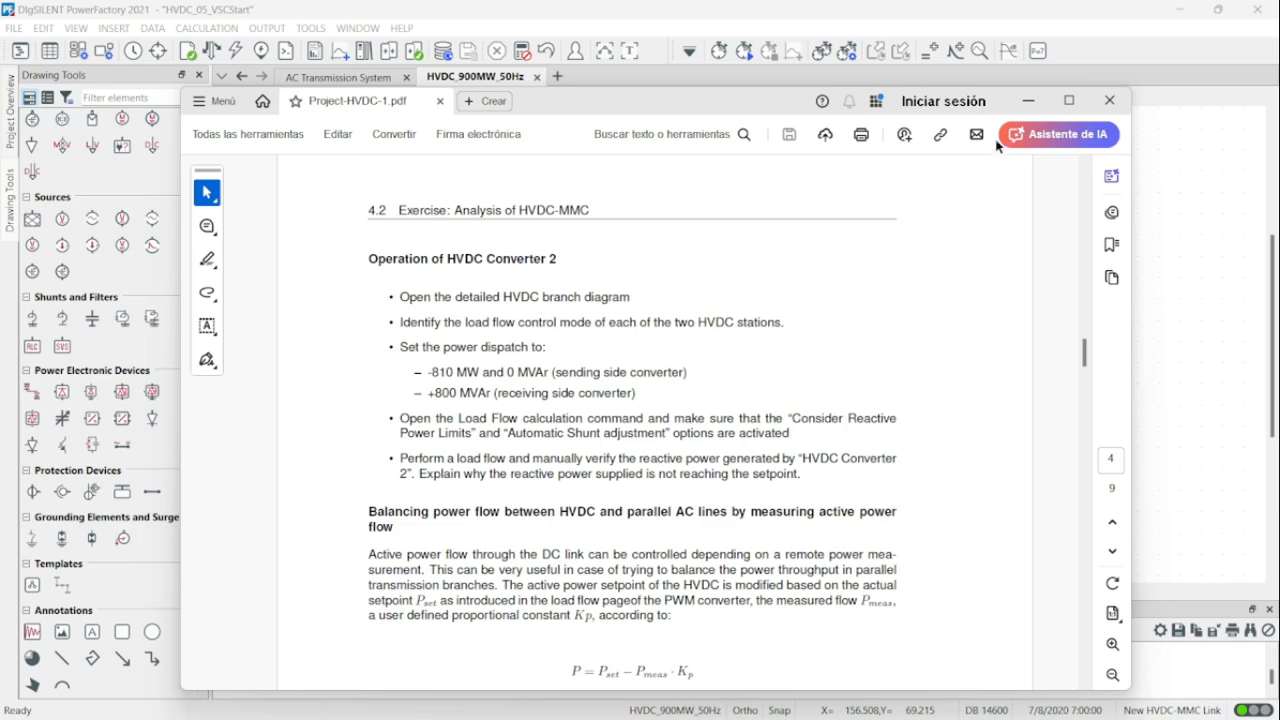
left_click(1027, 100)
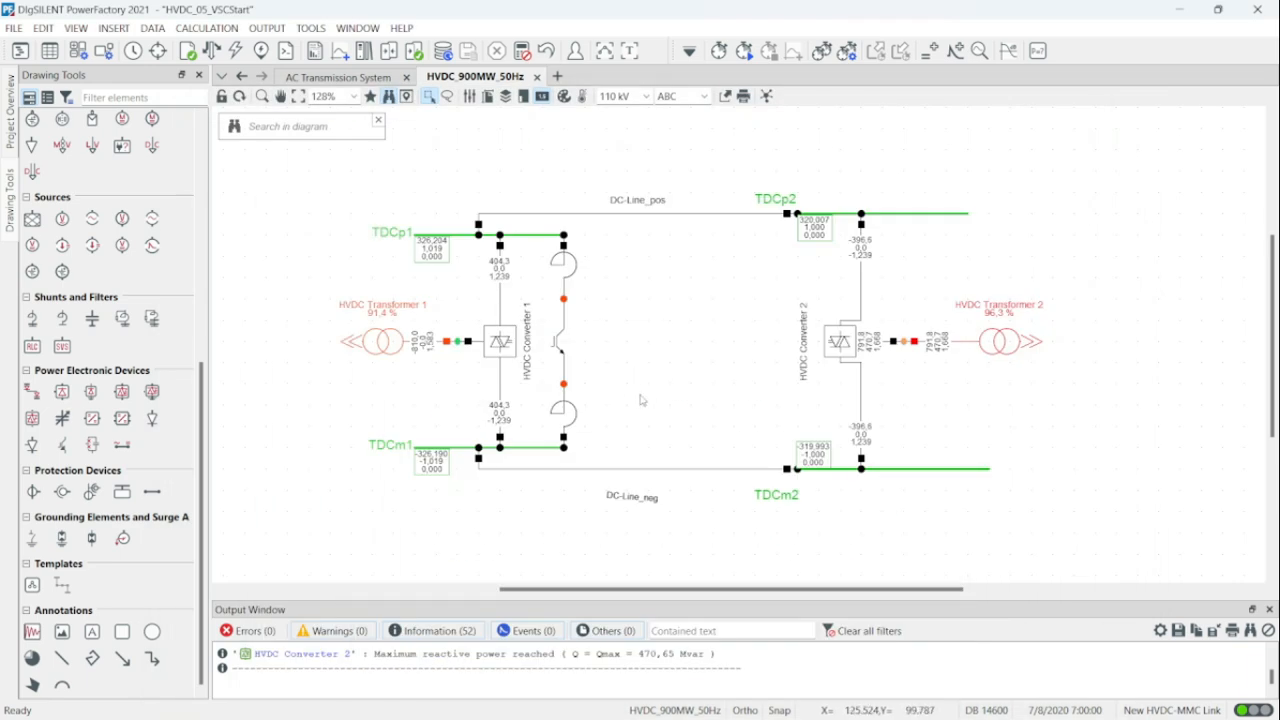
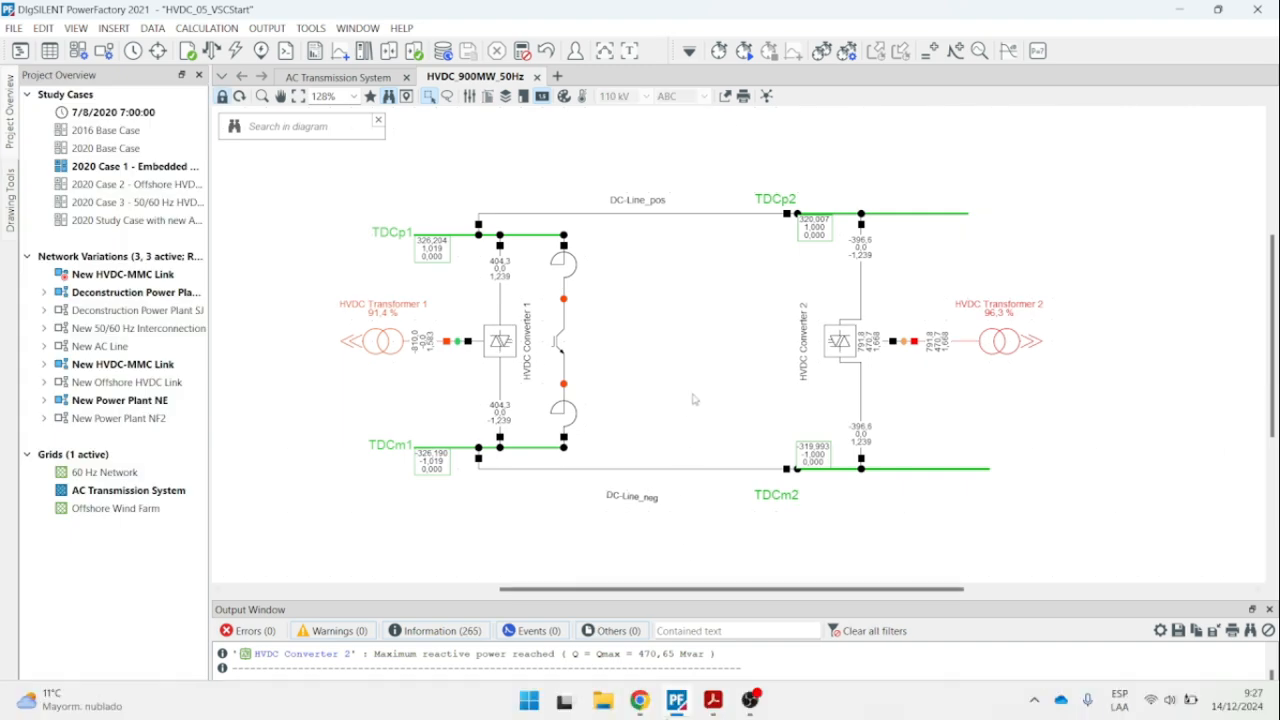
Switch to Project-HVDC-1.pdf and read the section on balancing power flow between HVDC and parallel AC lines.
left_click(712, 700)
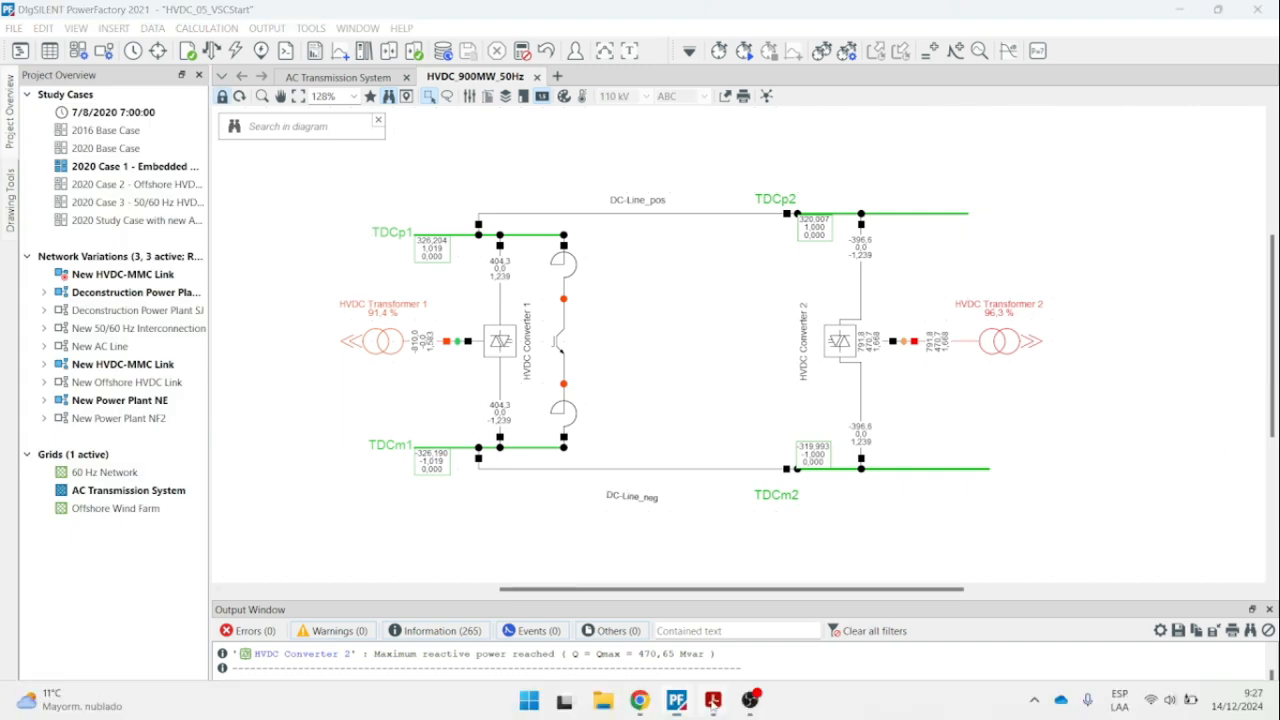
scroll(849, 363, "down", 2)
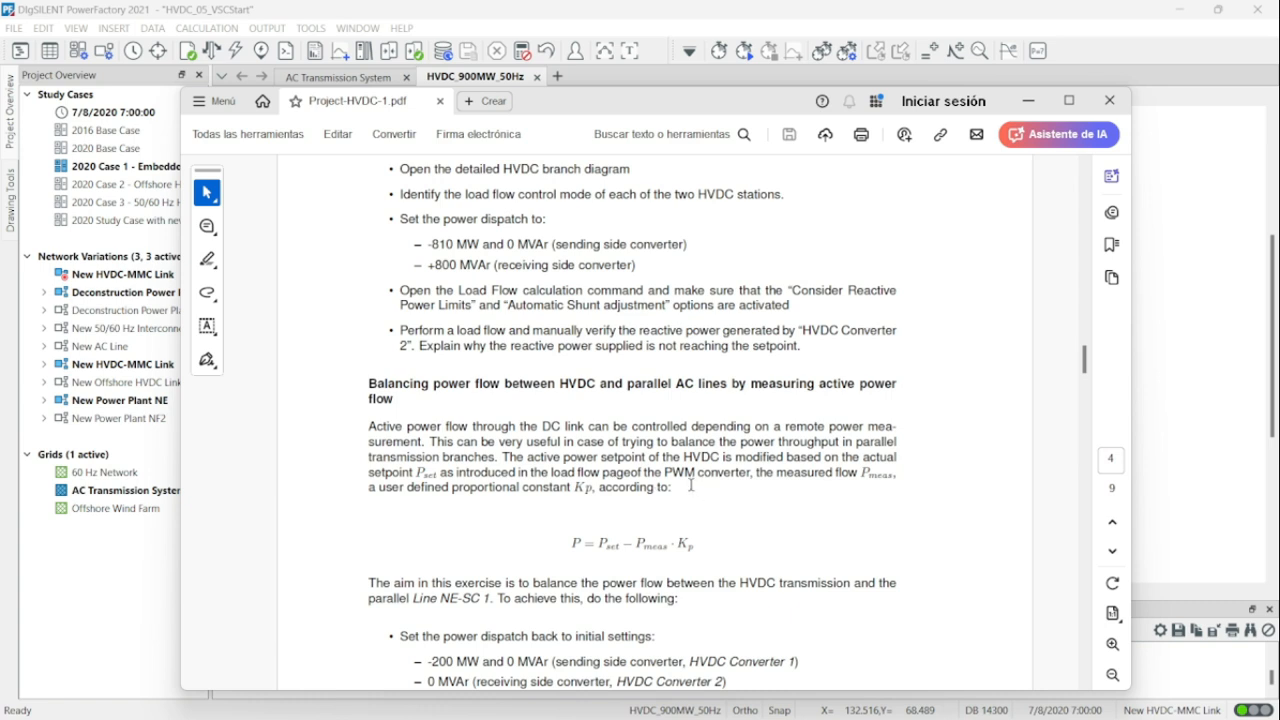
scroll(664, 435, "down", 3)
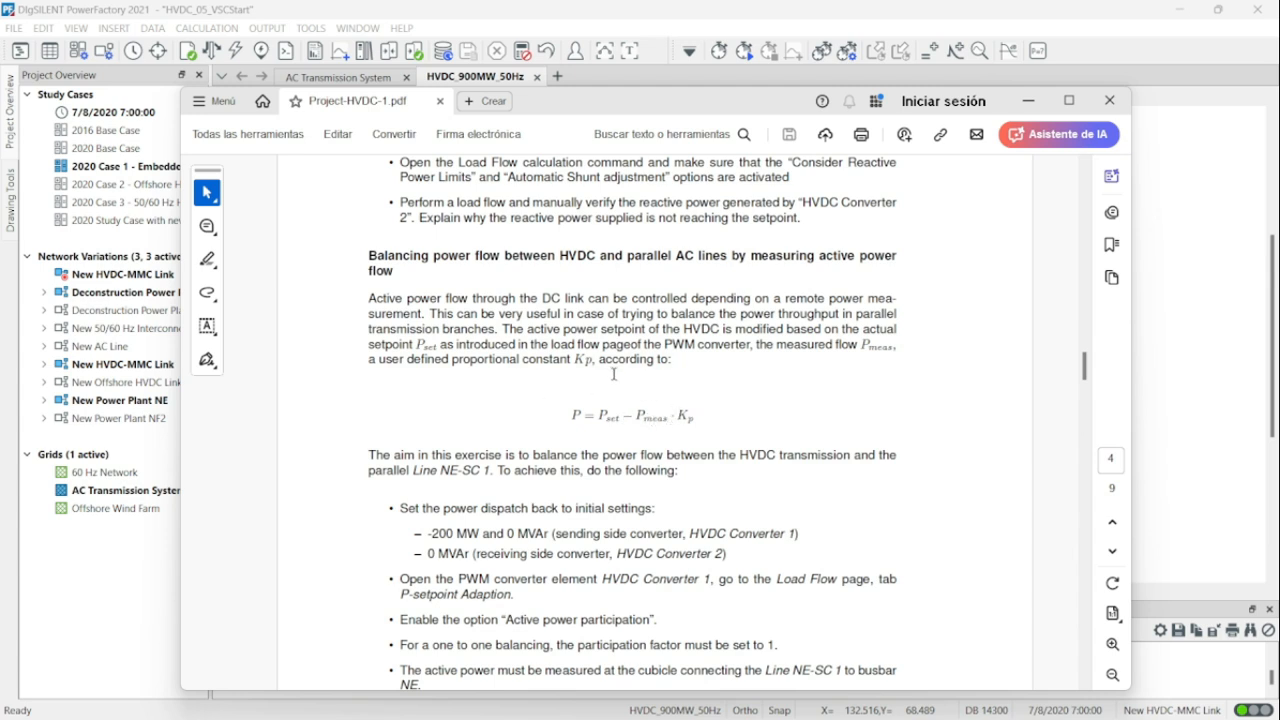
scroll(617, 362, "down", 3)
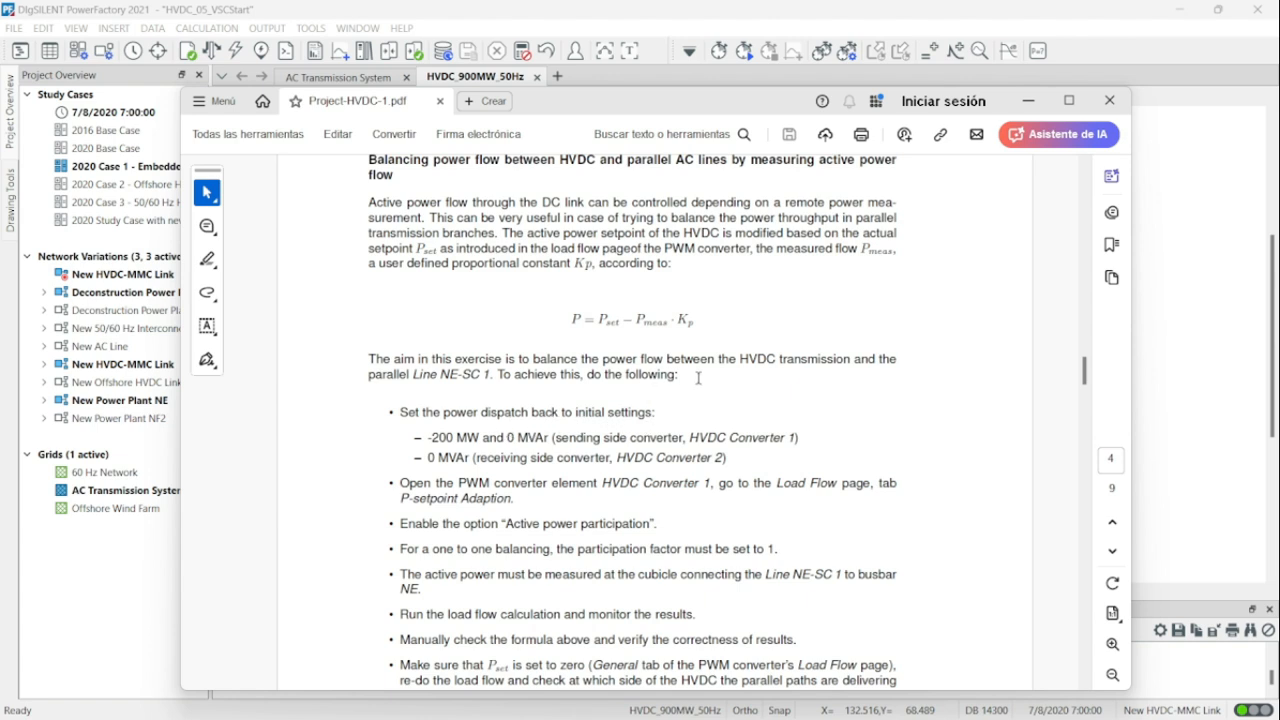
scroll(763, 394, "down", 3)
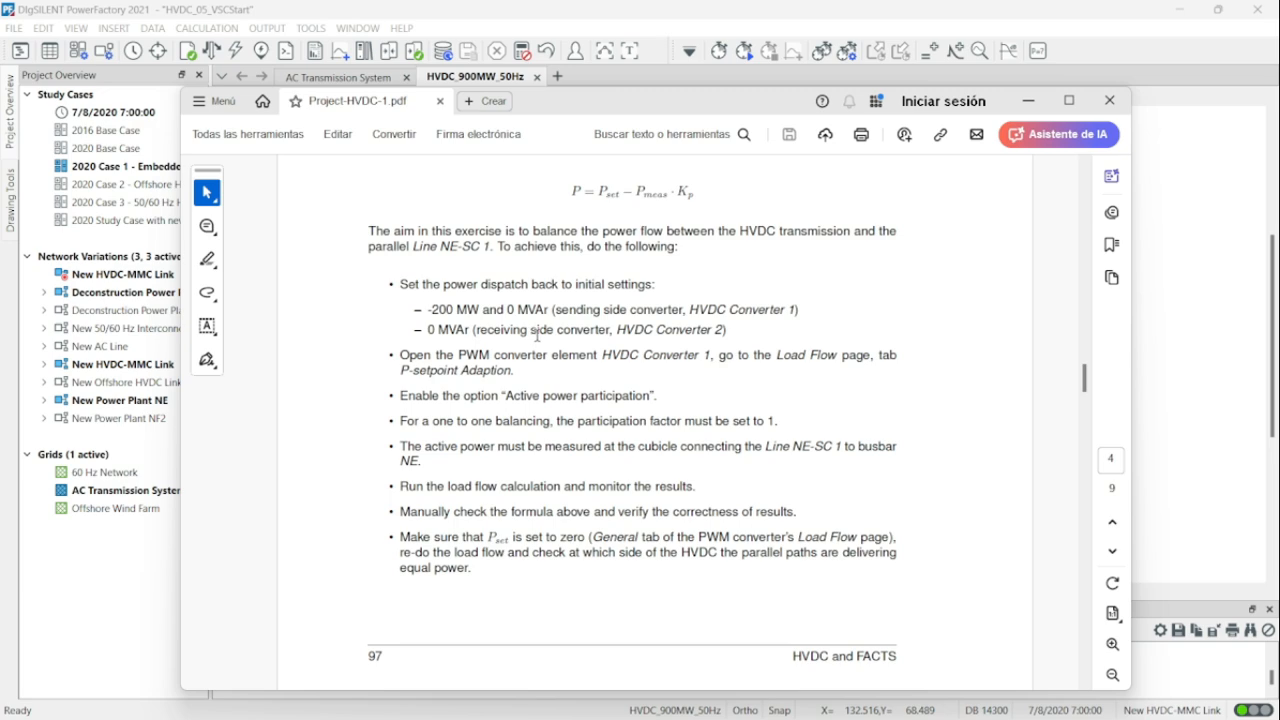
left_click(1028, 100)
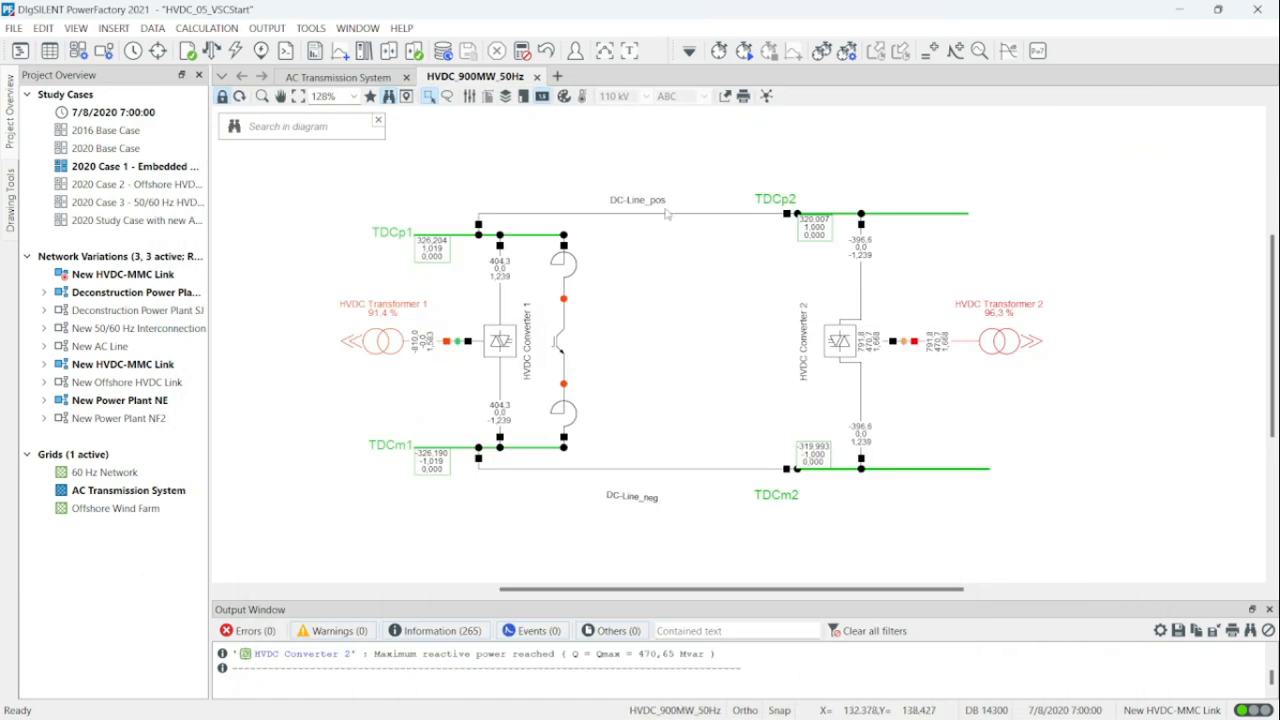
Set HVDC Converter 1's active power setpoint for load flow to -200 MW.
double_click(510, 345)
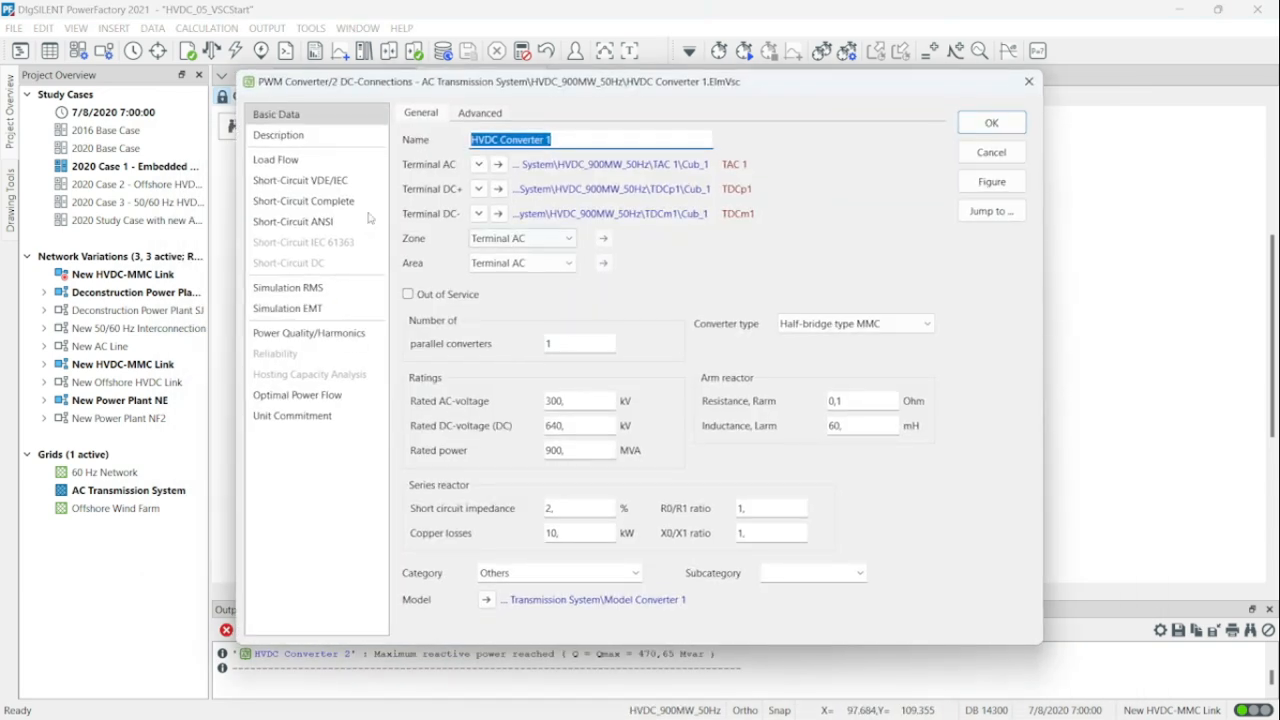
left_click(333, 162)
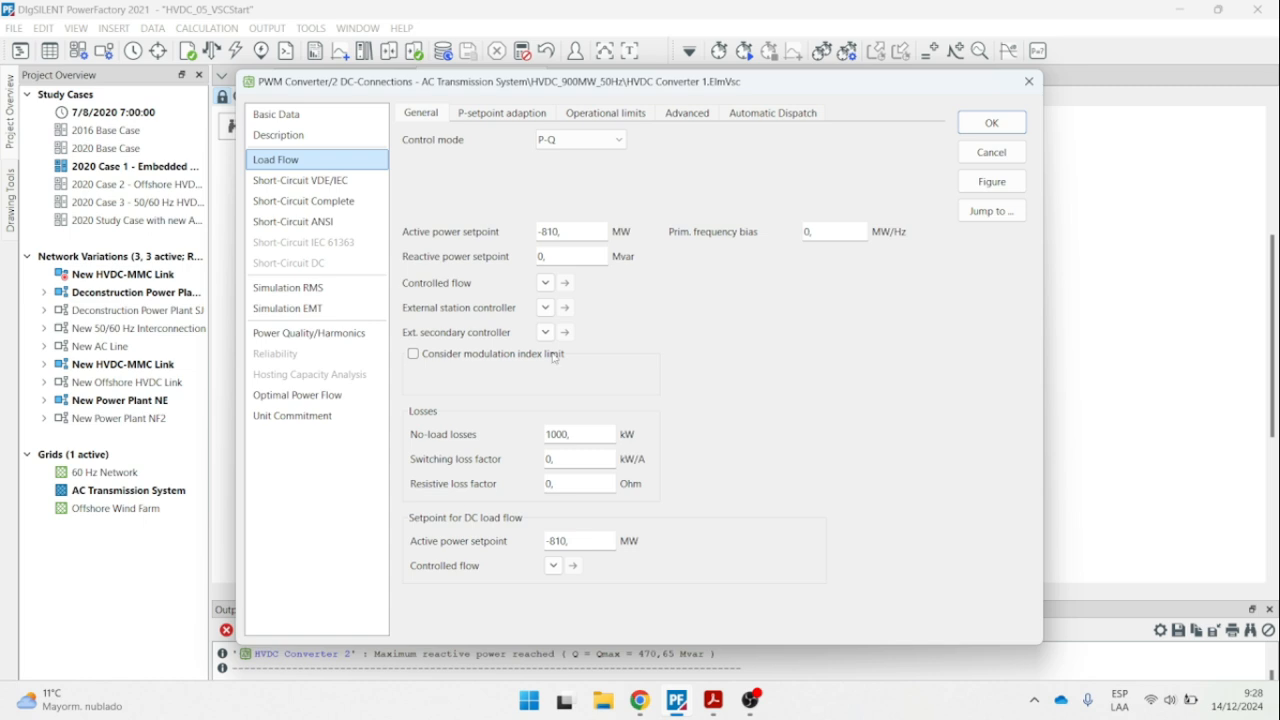
left_click_drag(568, 232, 544, 246)
type("200")
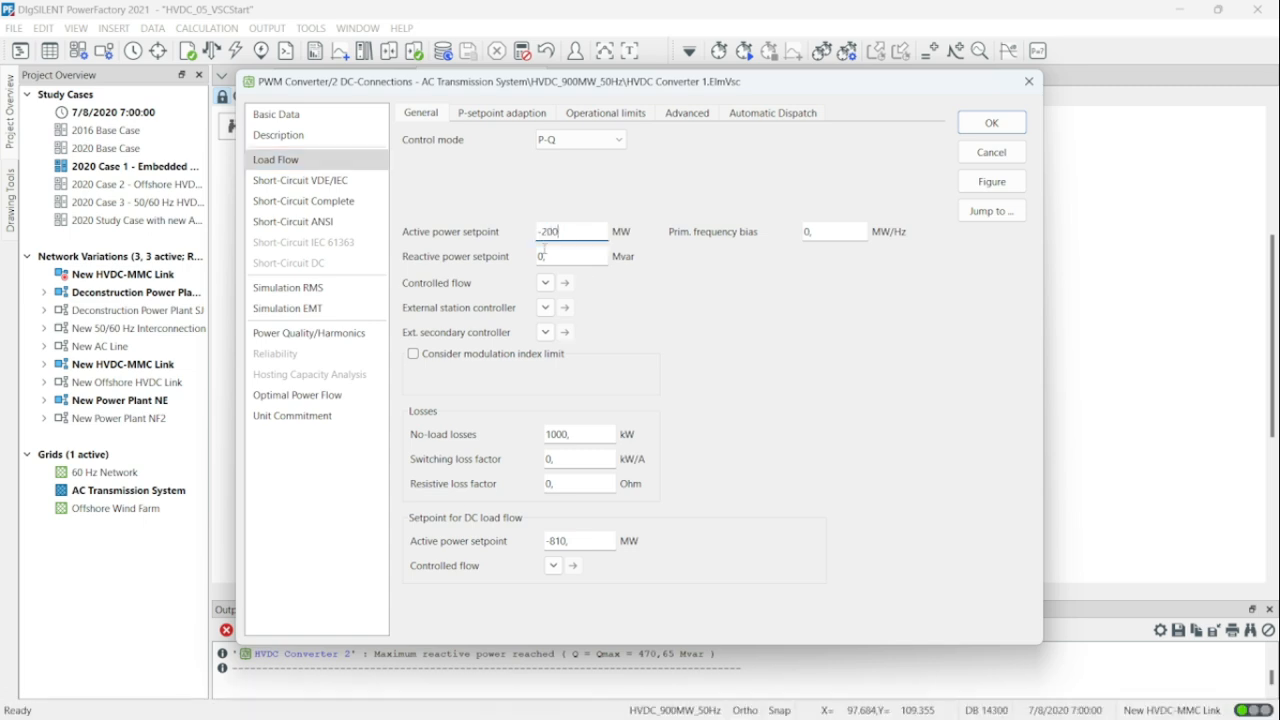
left_click(972, 131)
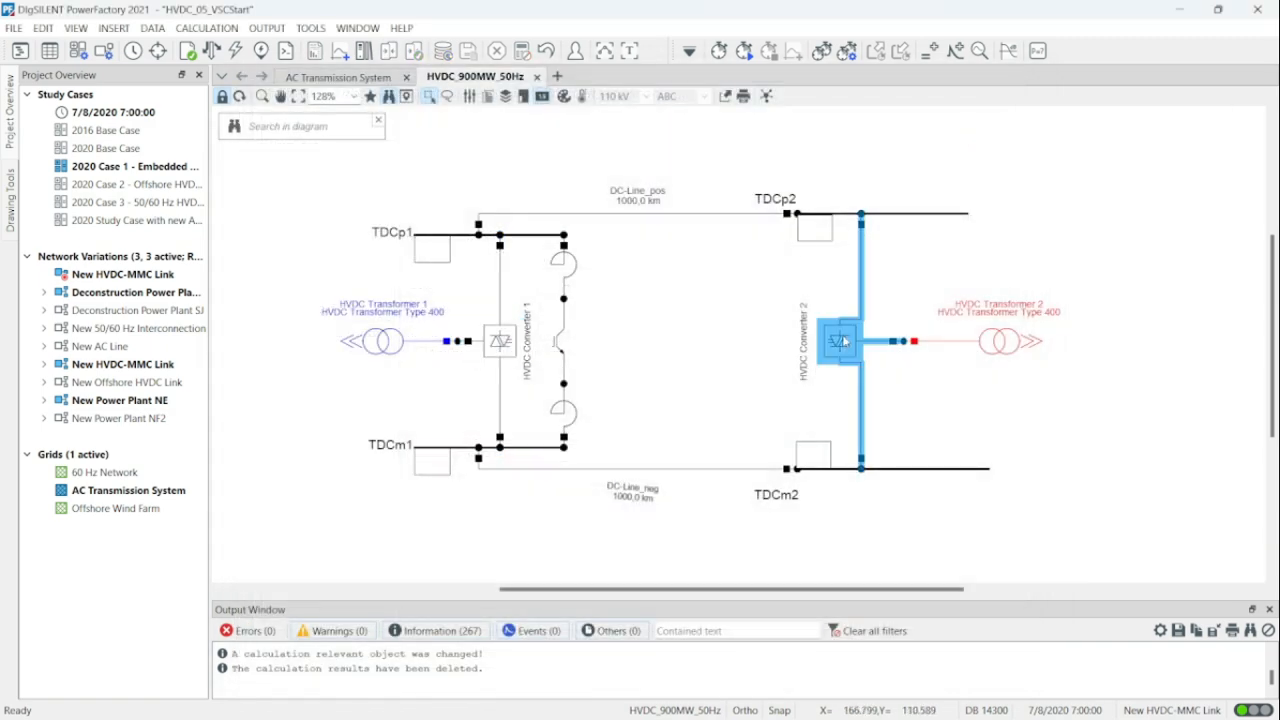
Set HVDC Converter 2's reactive power setpoint for load flow to 0 Mvar.
double_click(843, 341)
double_click(542, 257)
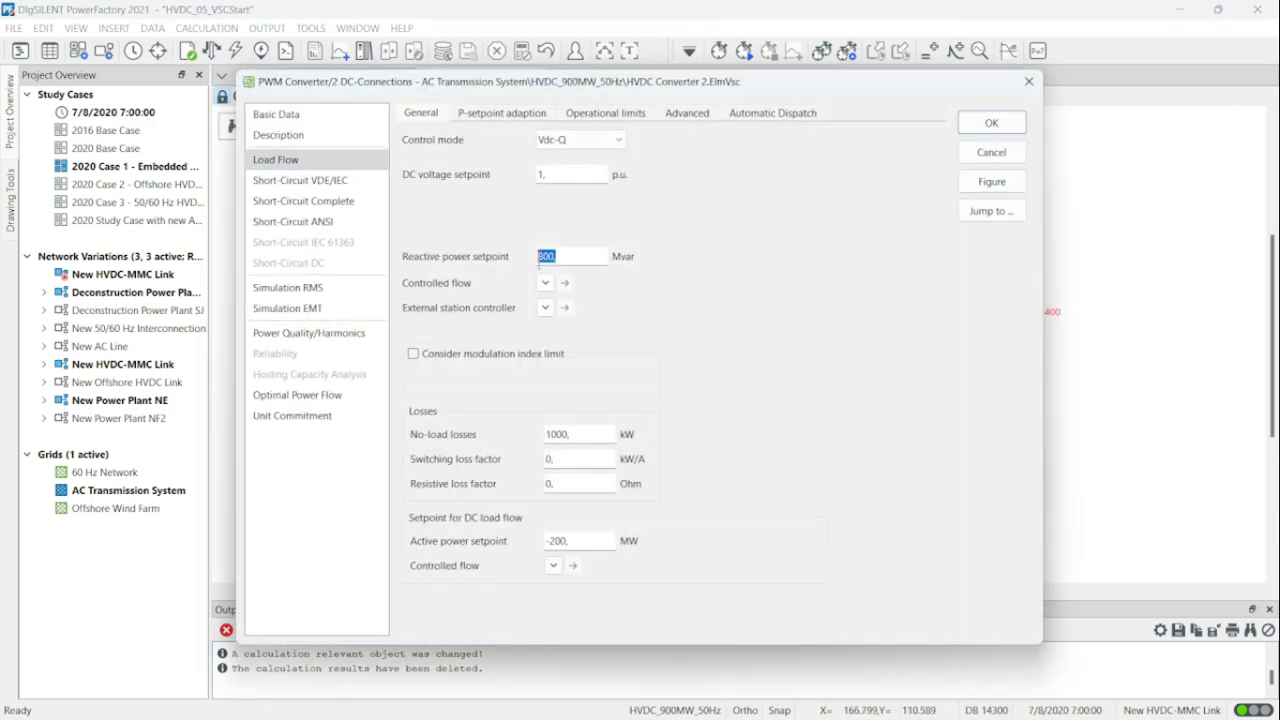
type("0")
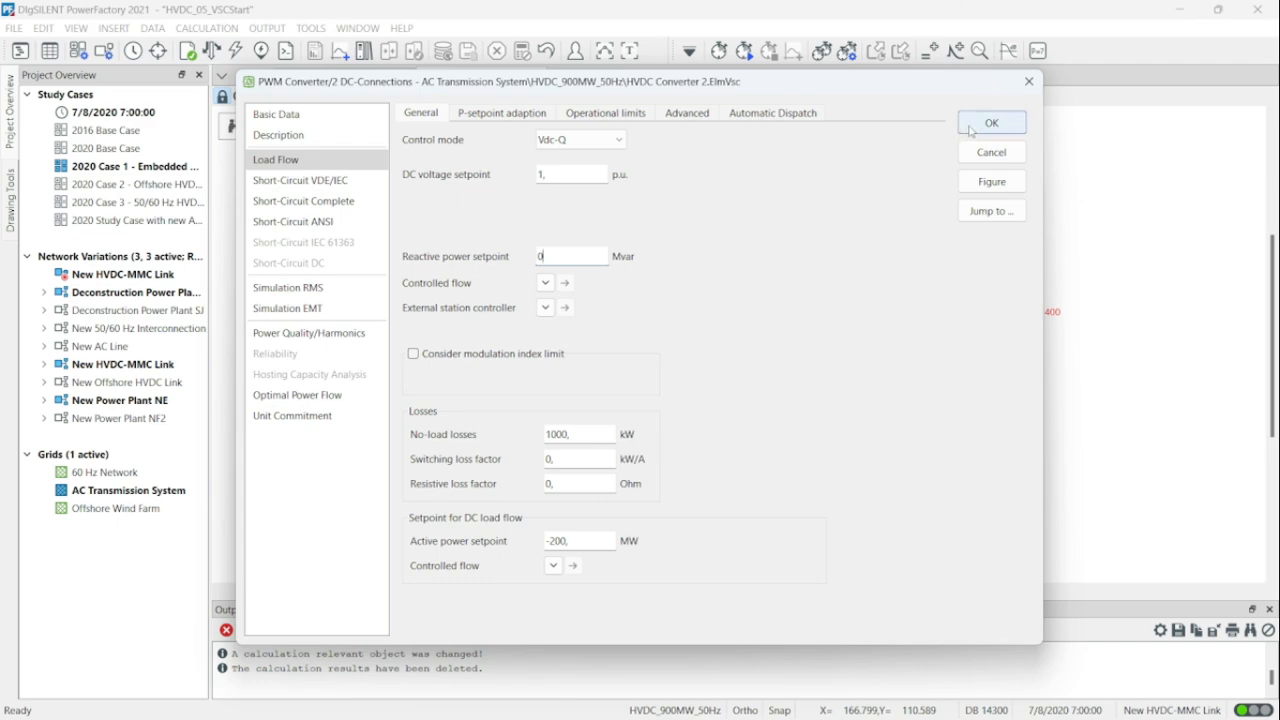
left_click(985, 124)
Consult Project-HVDC-1.pdf and enable Active power participation in the P-setpoint adaption of HVDC Converter 1's load flow settings.
left_click(678, 708)
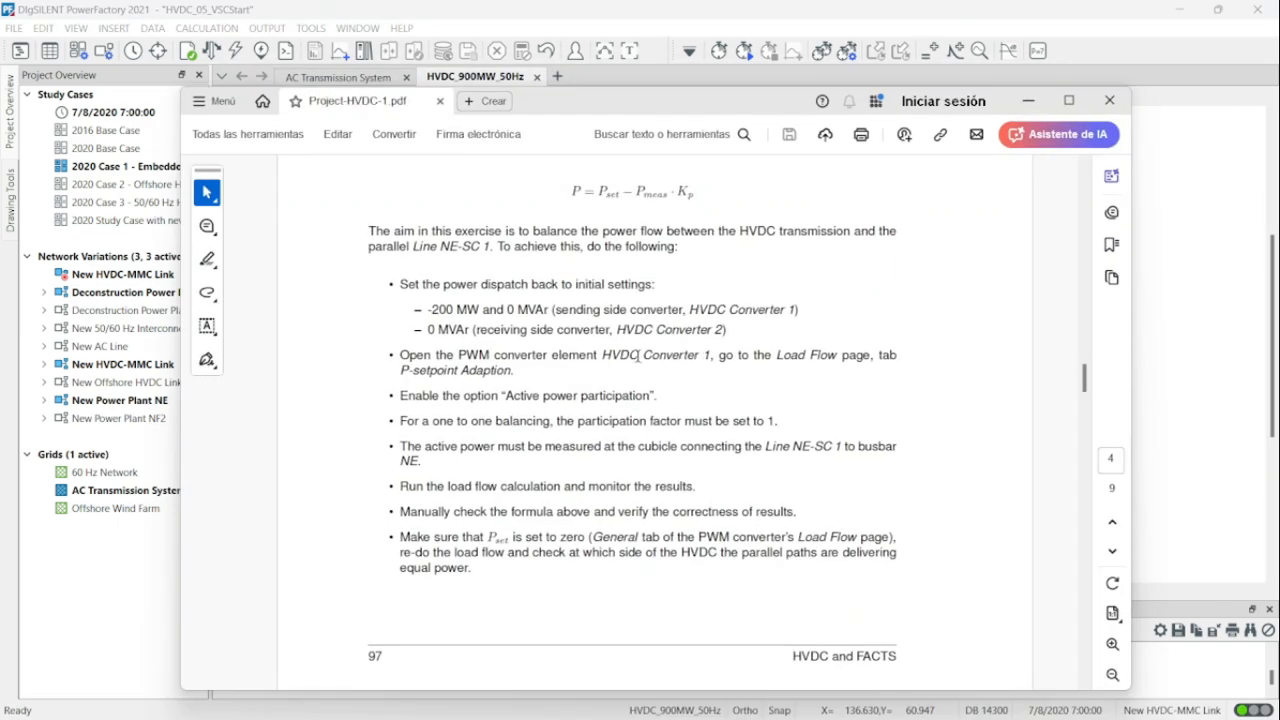
scroll(638, 356, "down", 1)
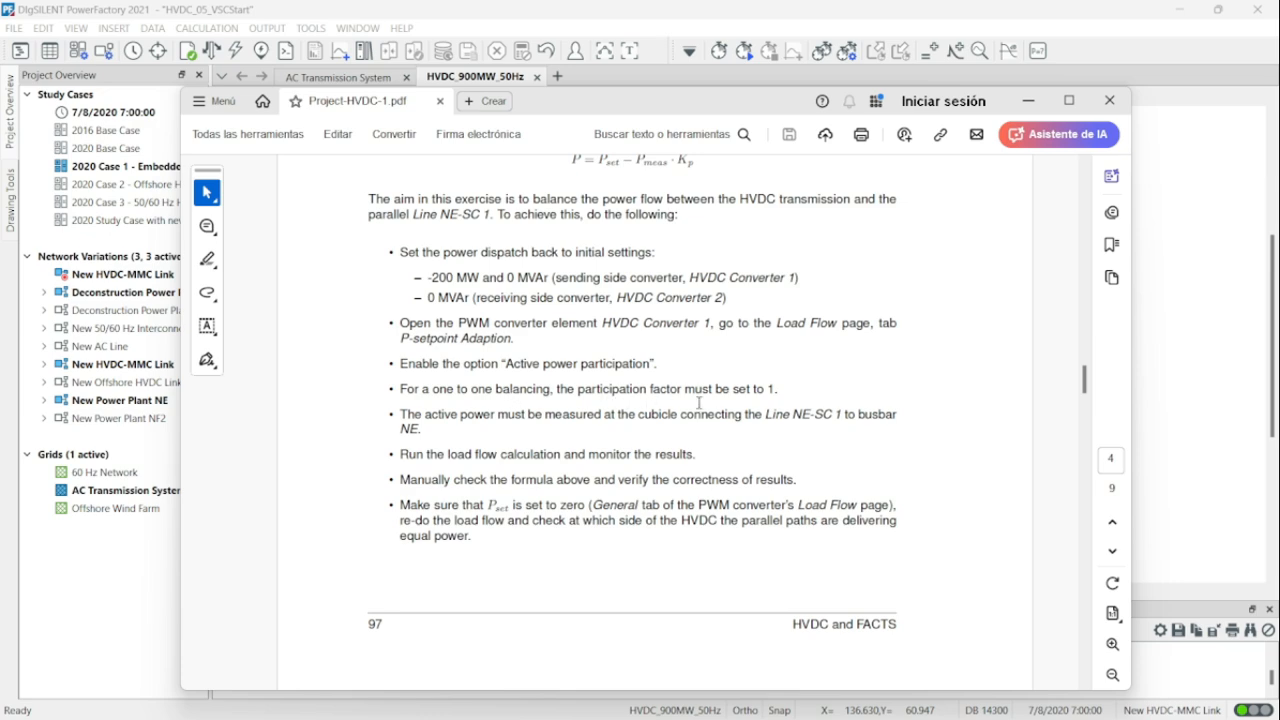
left_click(1028, 100)
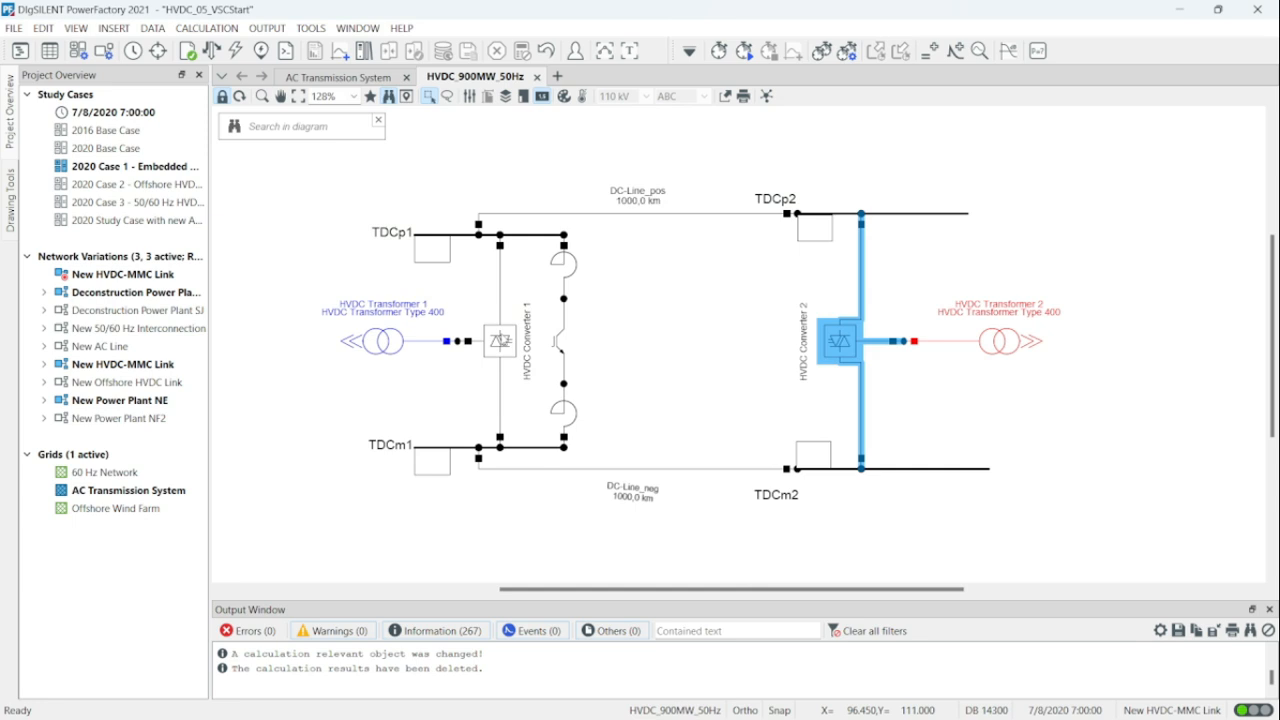
double_click(501, 338)
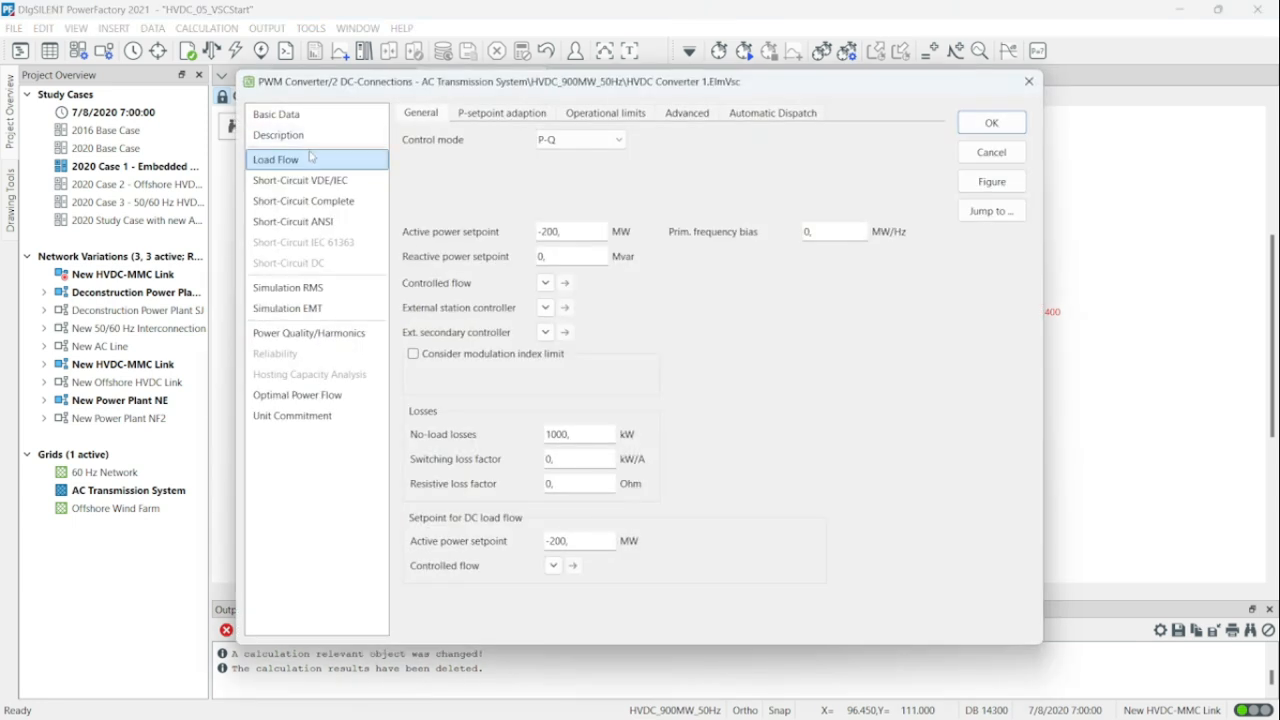
left_click(498, 116)
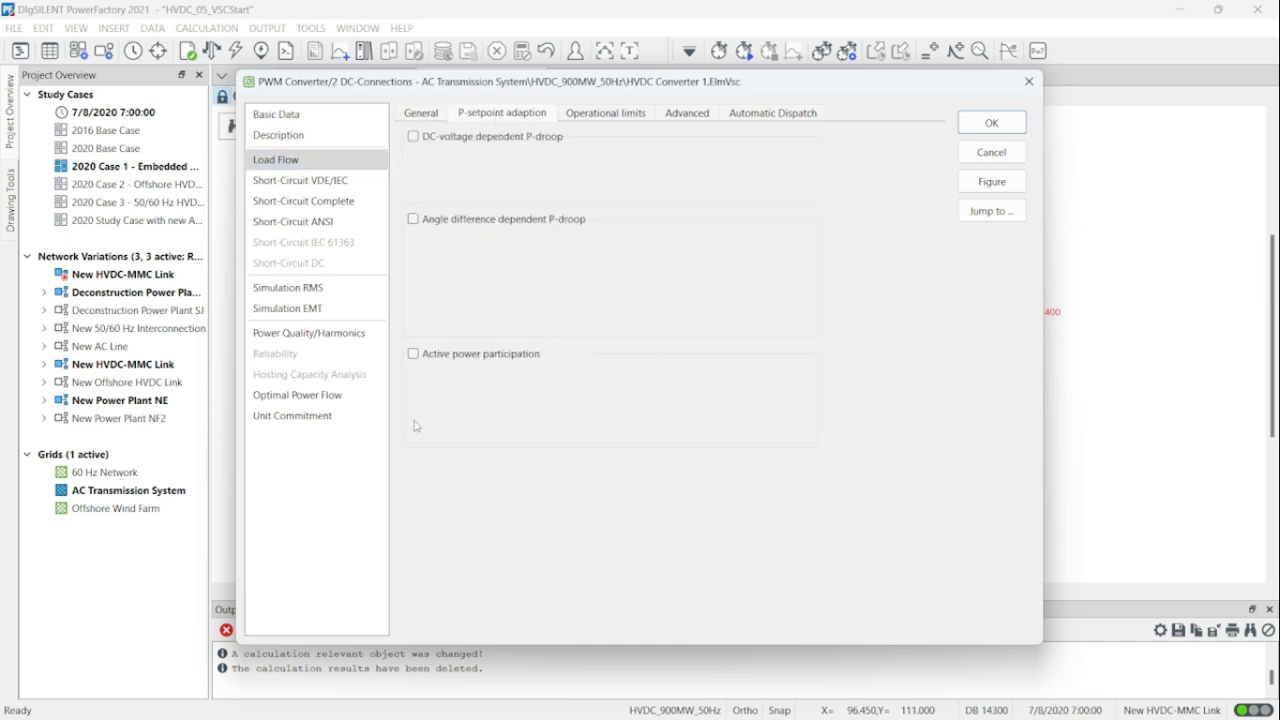
left_click(414, 354)
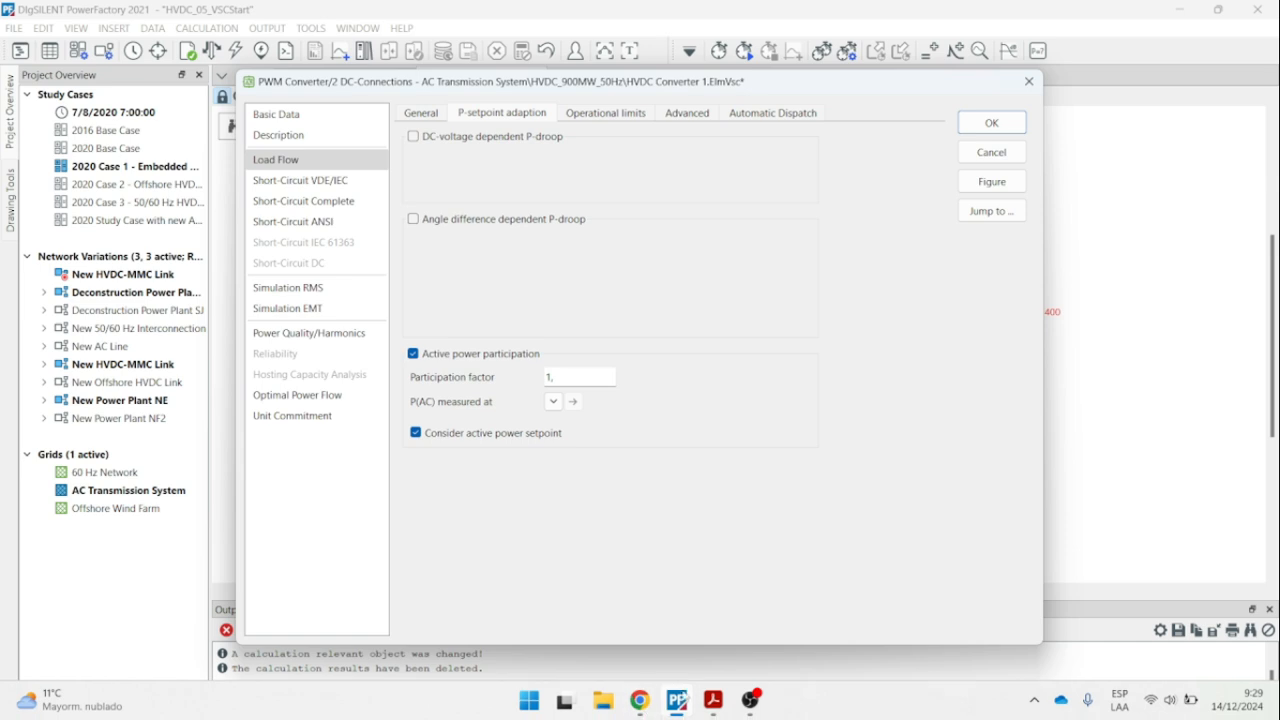
Check the measurement point in Project-HVDC-1.pdf and assign cubicle Cub_4 of busbar NE, connecting Line NE-SC 1, as HVDC Converter 1's P(AC) measurement.
left_click(713, 700)
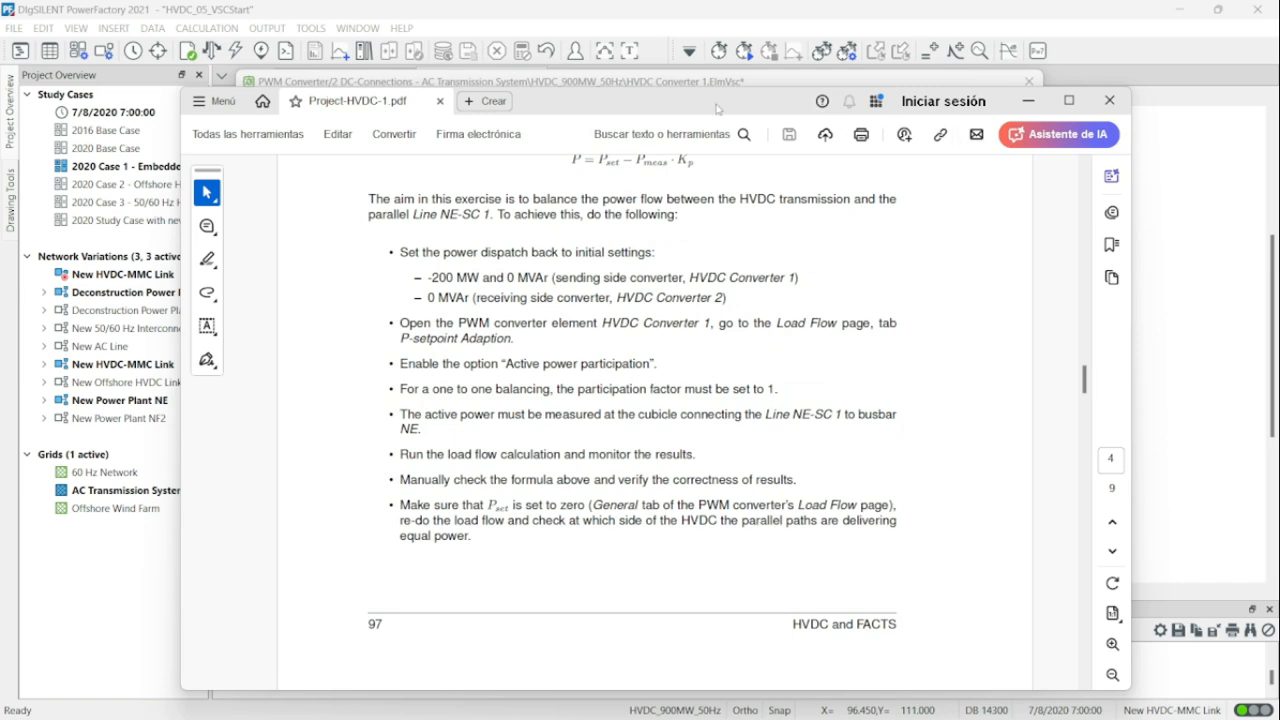
left_click_drag(717, 107, 726, 166)
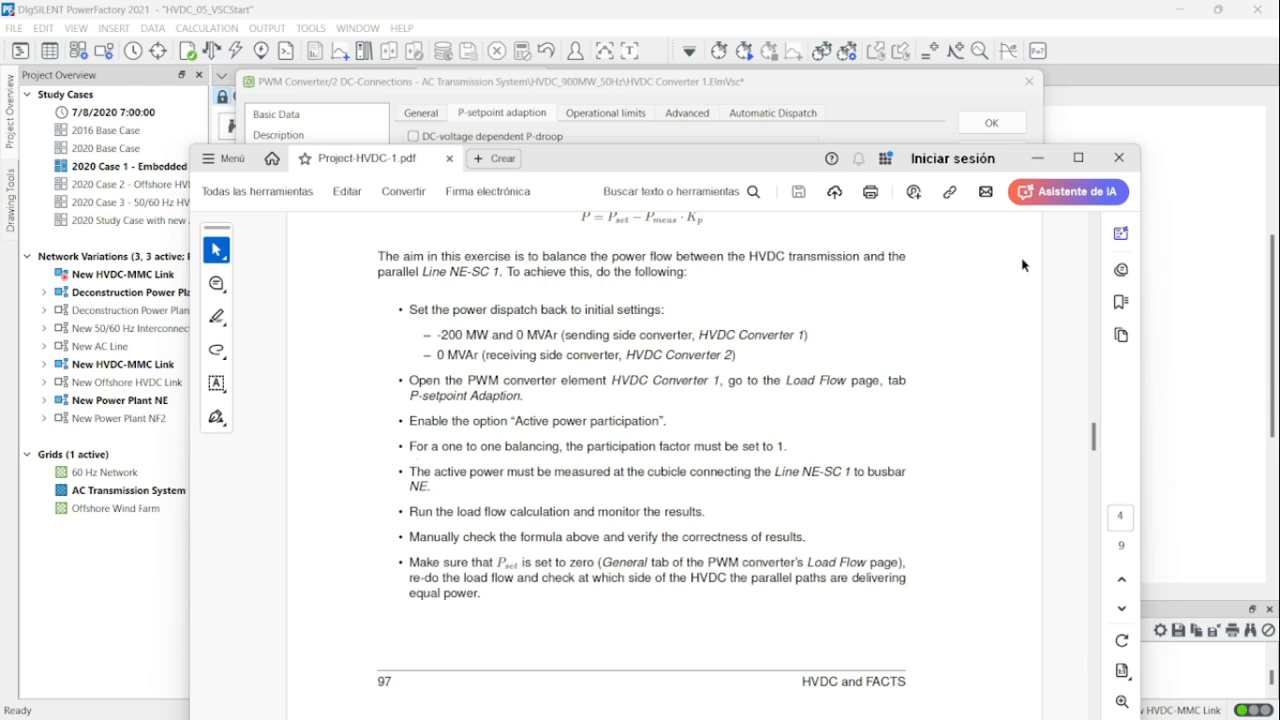
left_click(1037, 162)
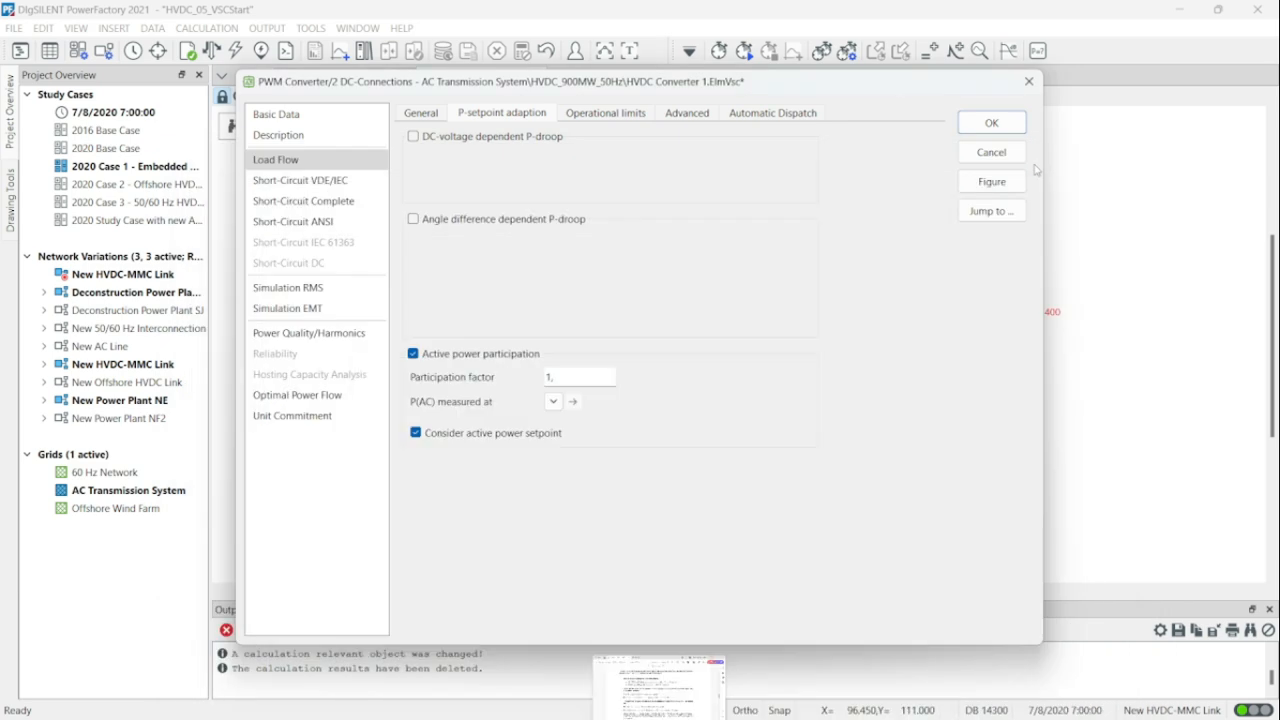
left_click(553, 401)
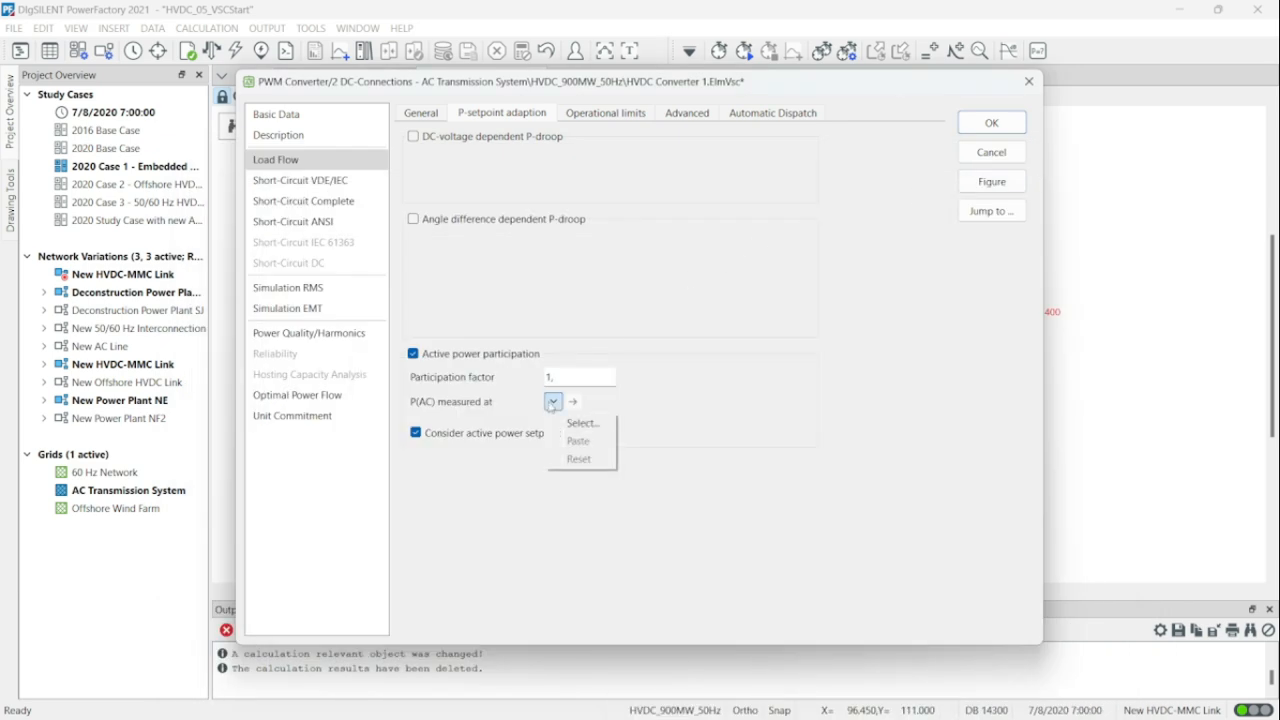
left_click(566, 421)
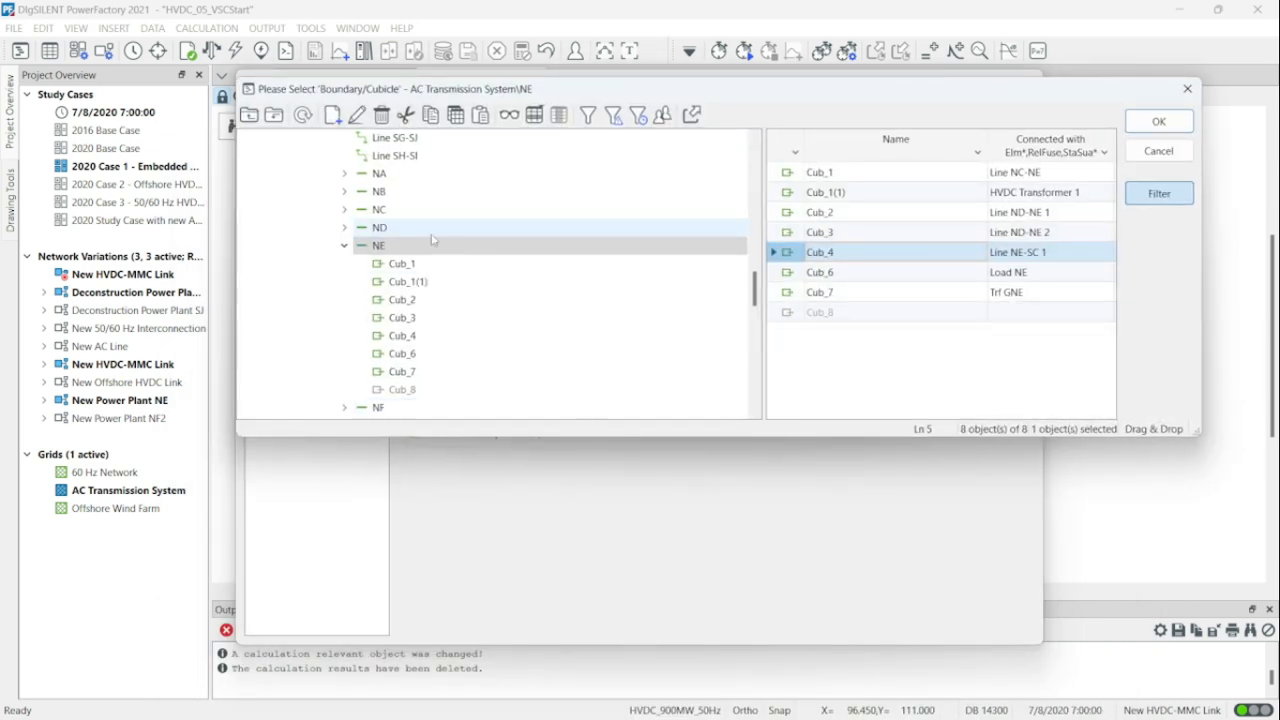
left_click(391, 245)
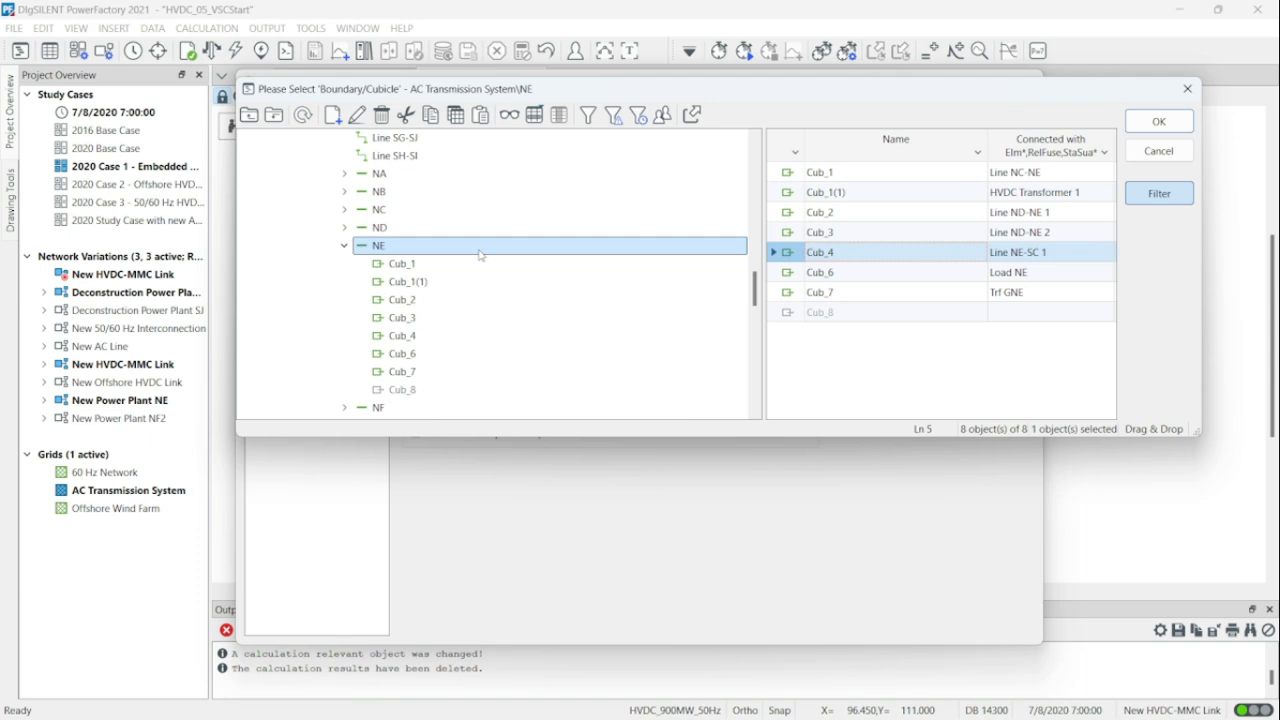
left_click(786, 258)
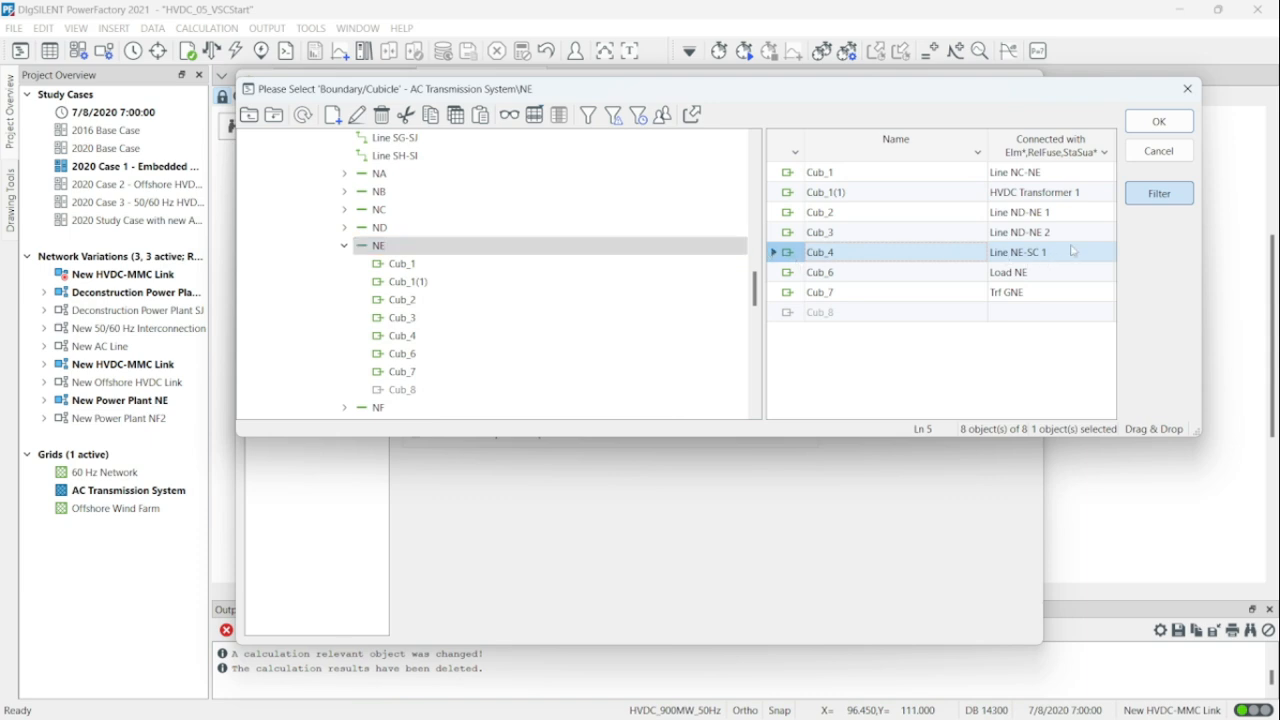
left_click(1152, 123)
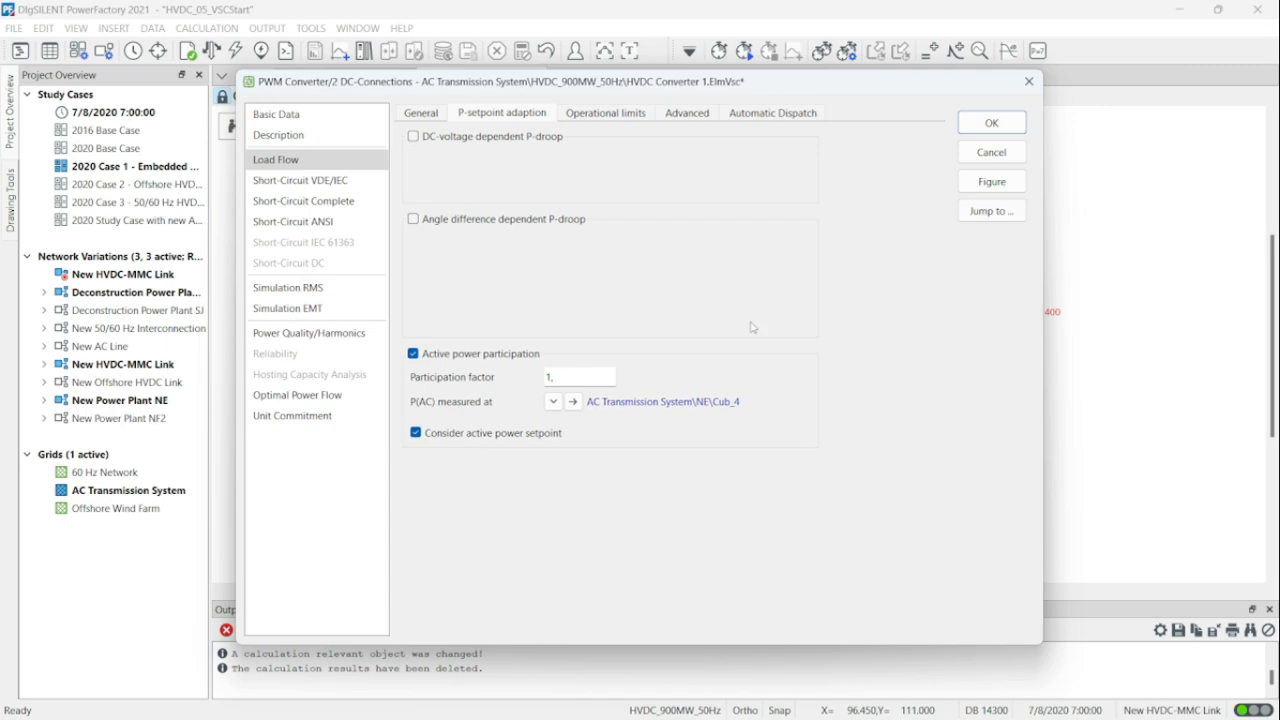
left_click(990, 122)
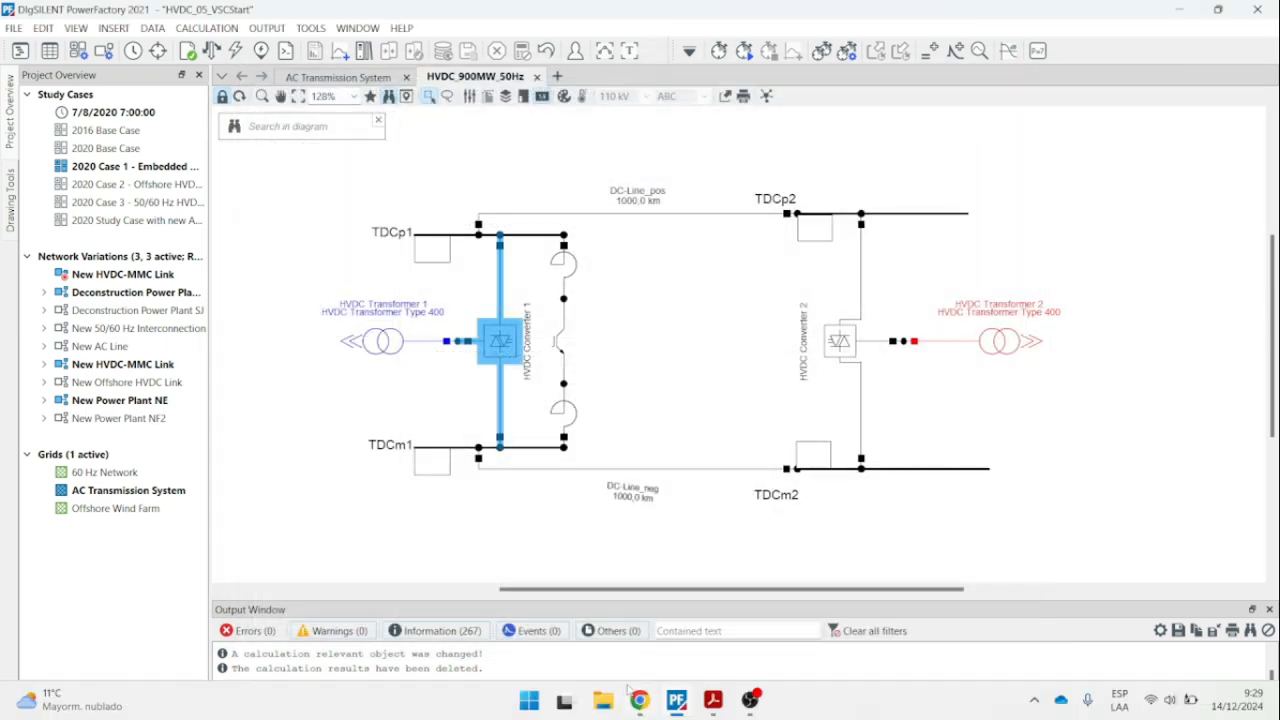
Check the next instructions in Project-HVDC-1.pdf and run the load flow calculation with the active power participation settings.
left_click(713, 700)
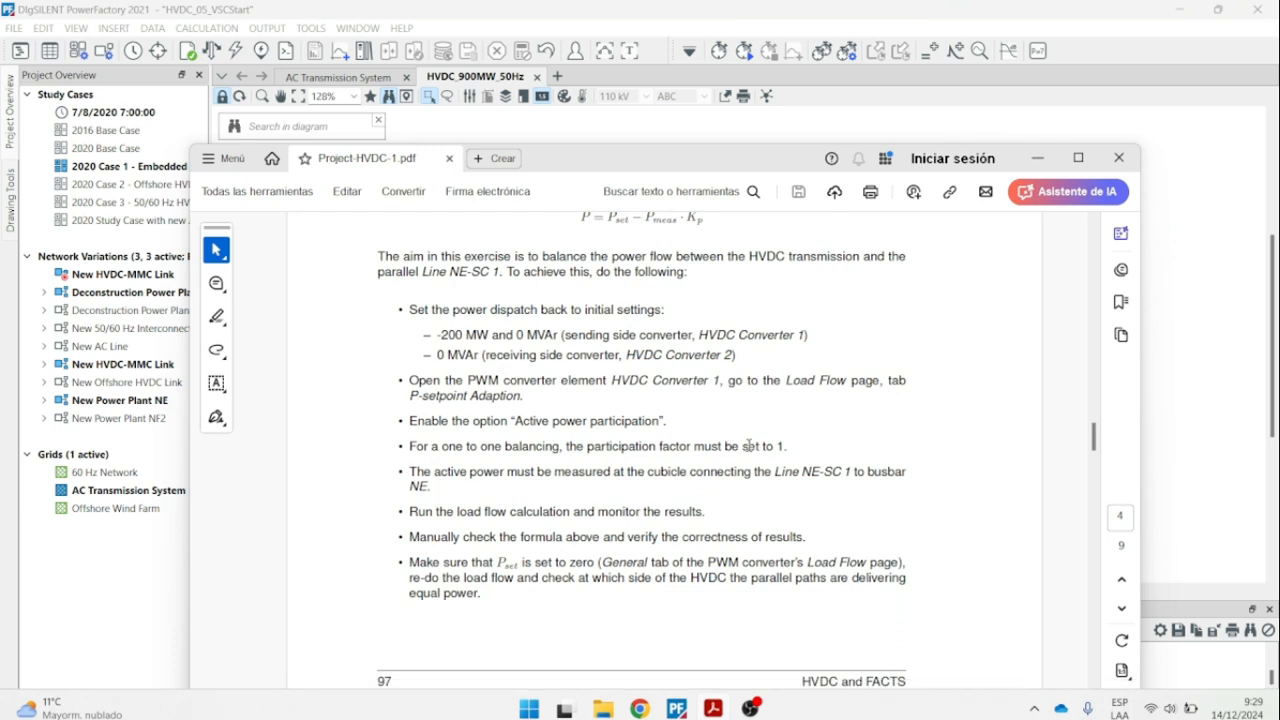
scroll(771, 488, "down", 1)
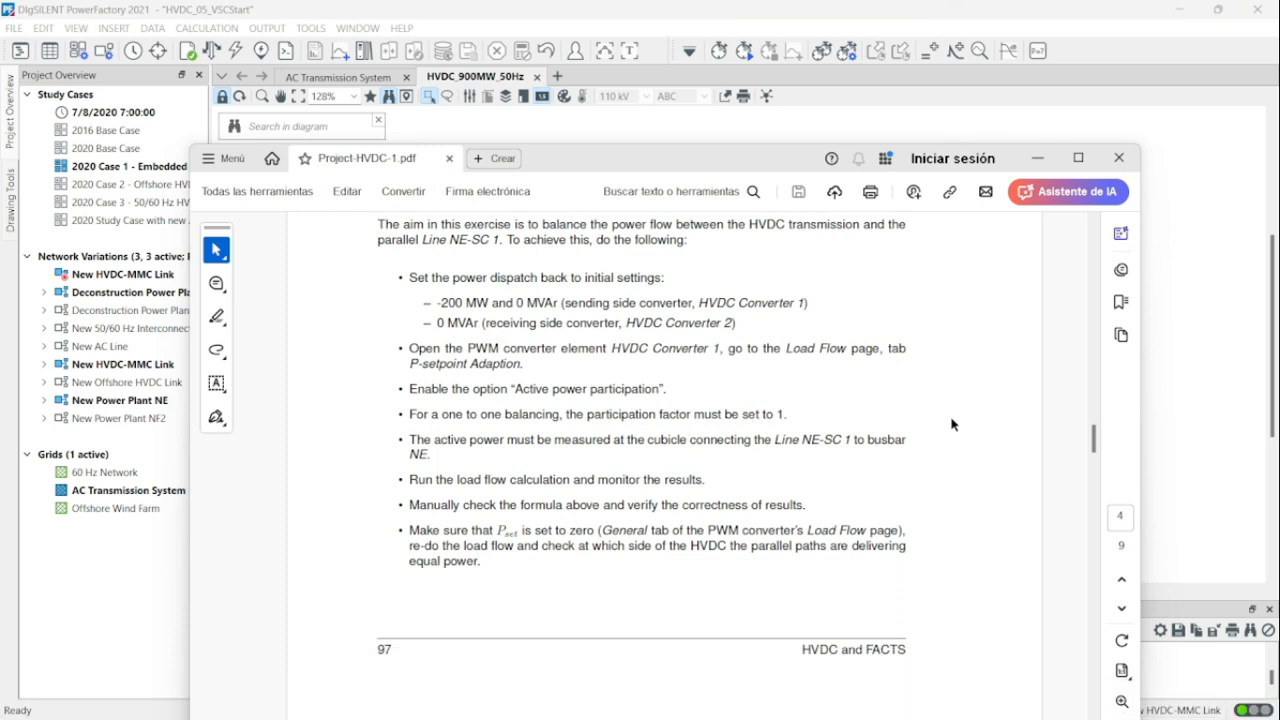
left_click(1039, 158)
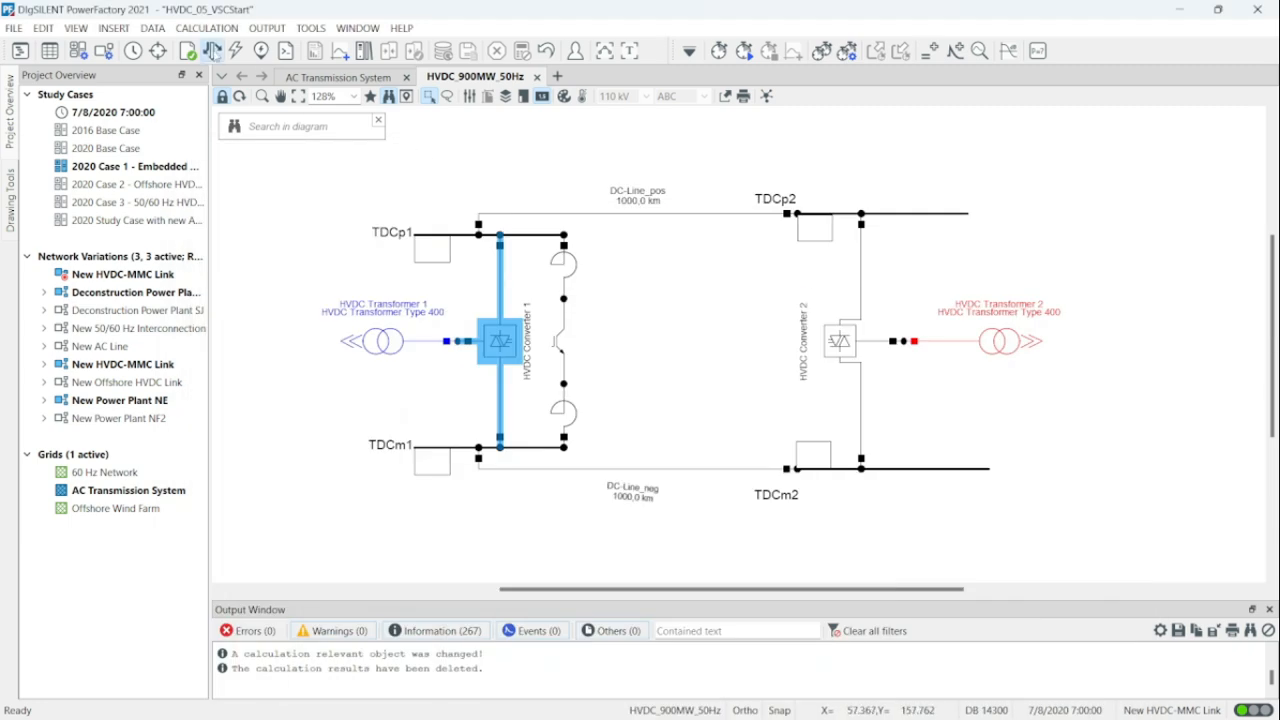
left_click(213, 51)
left_click(905, 124)
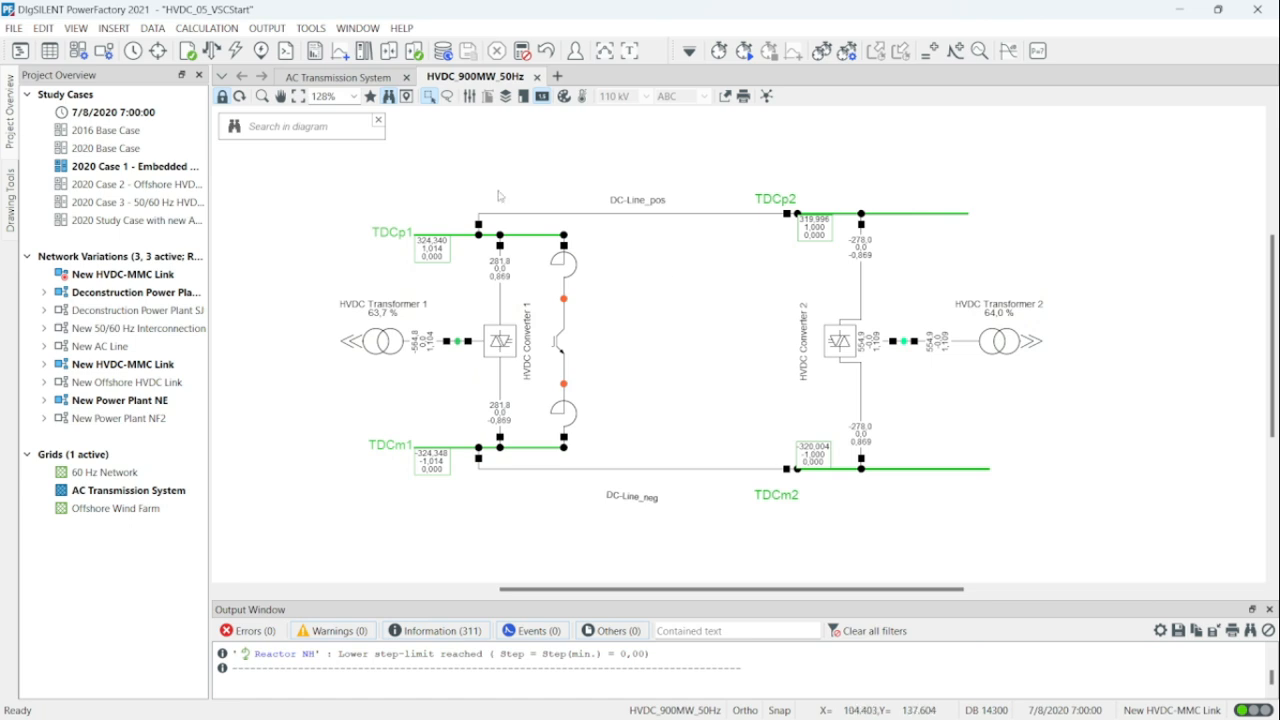
Examine the power flows of Line NE-SC 1 and the HVDC link at busbar NE in the AC Transmission System diagram against Project-HVDC-1.pdf.
left_click(345, 80)
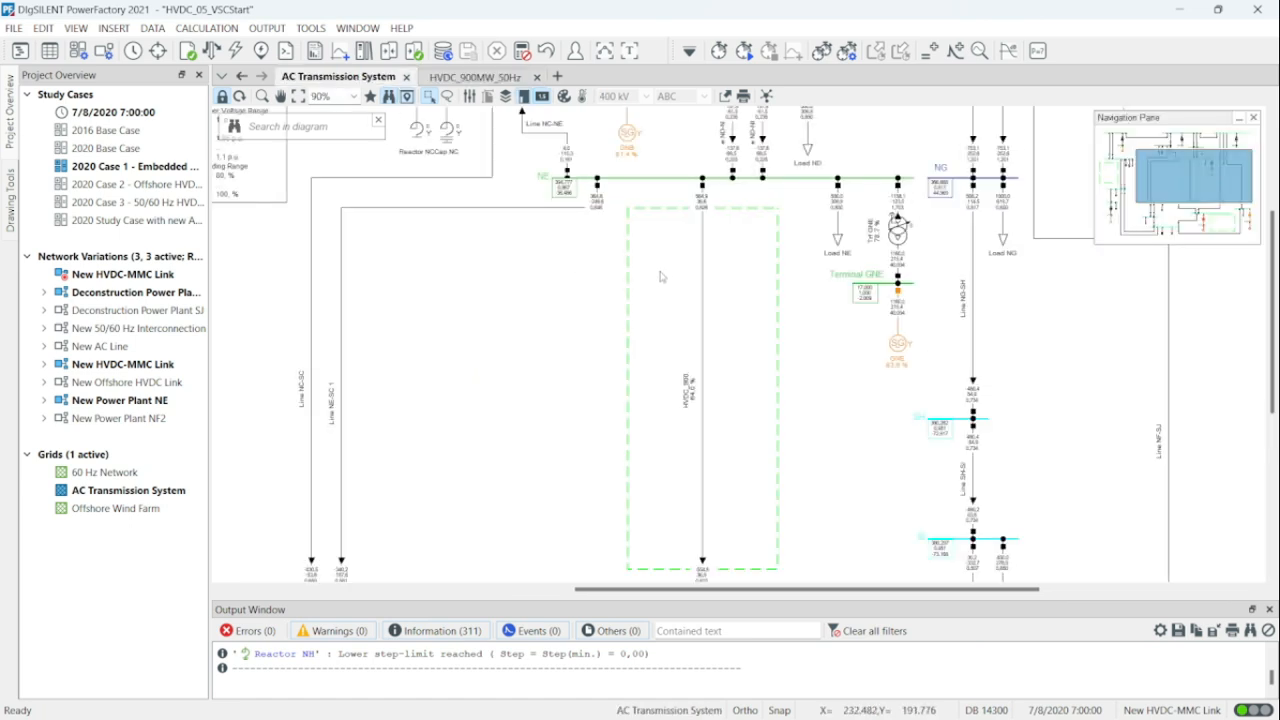
scroll(660, 277, "up", 2)
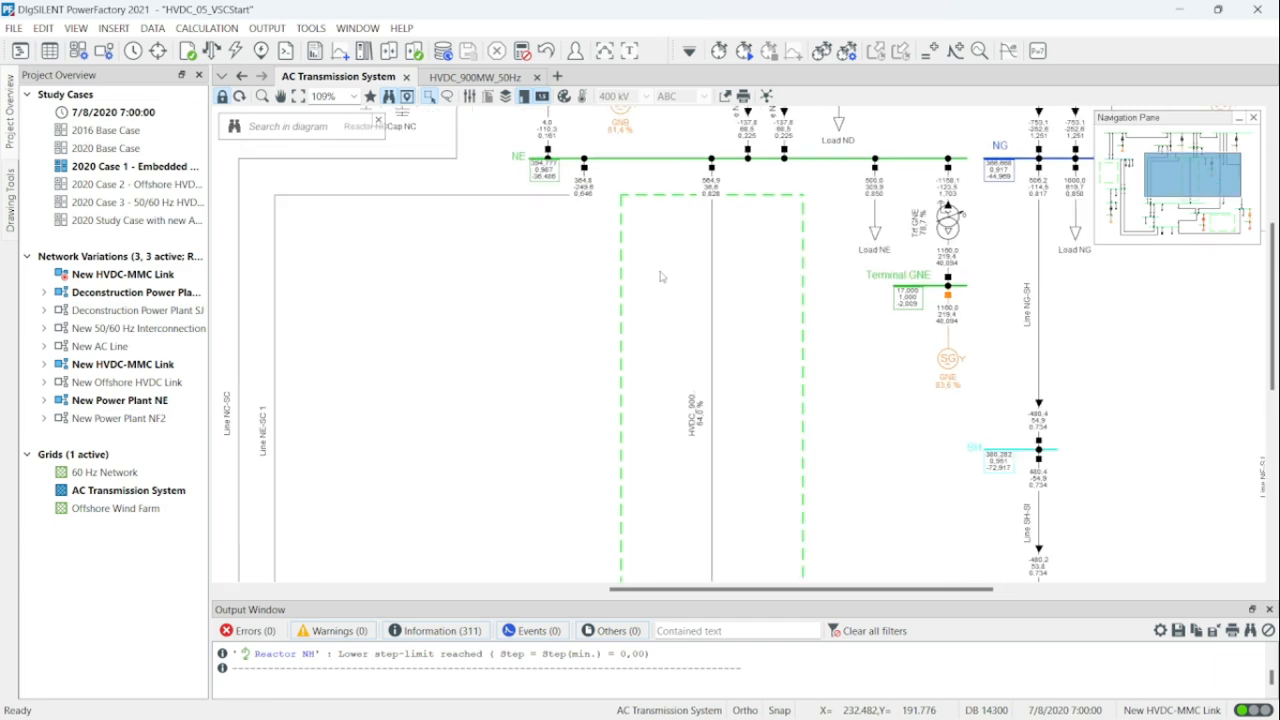
left_click(713, 711)
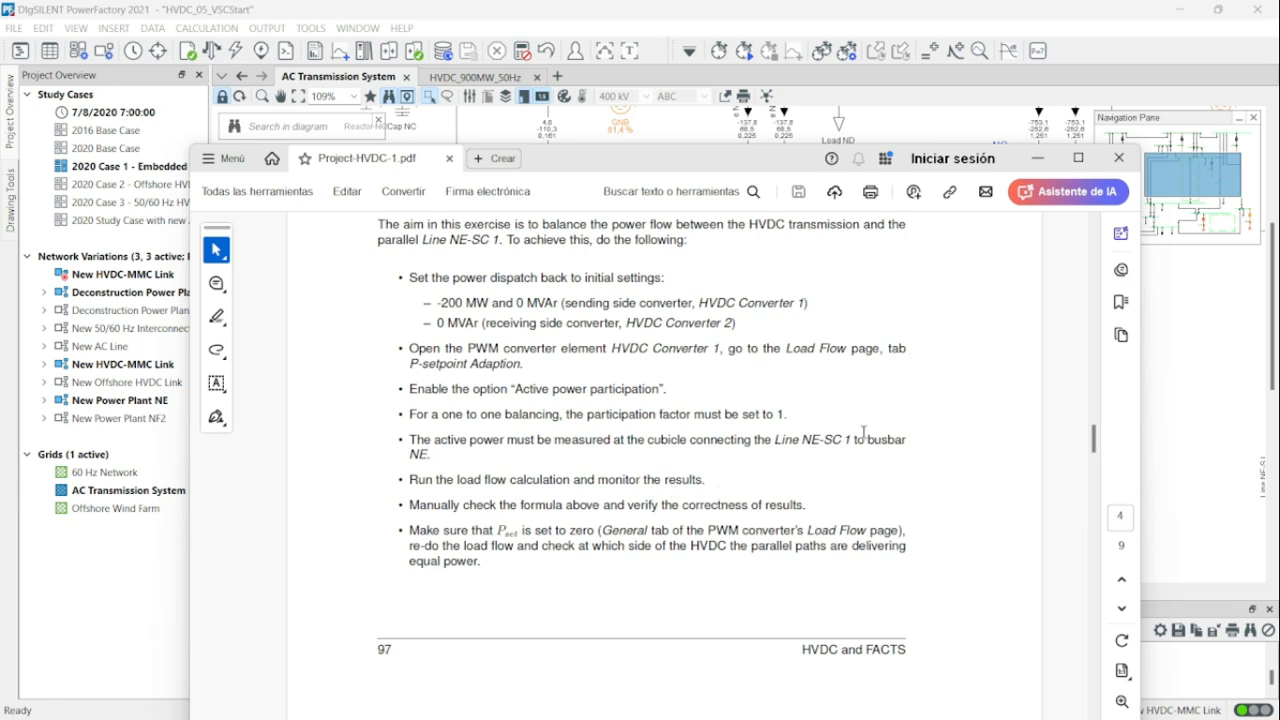
left_click(1036, 158)
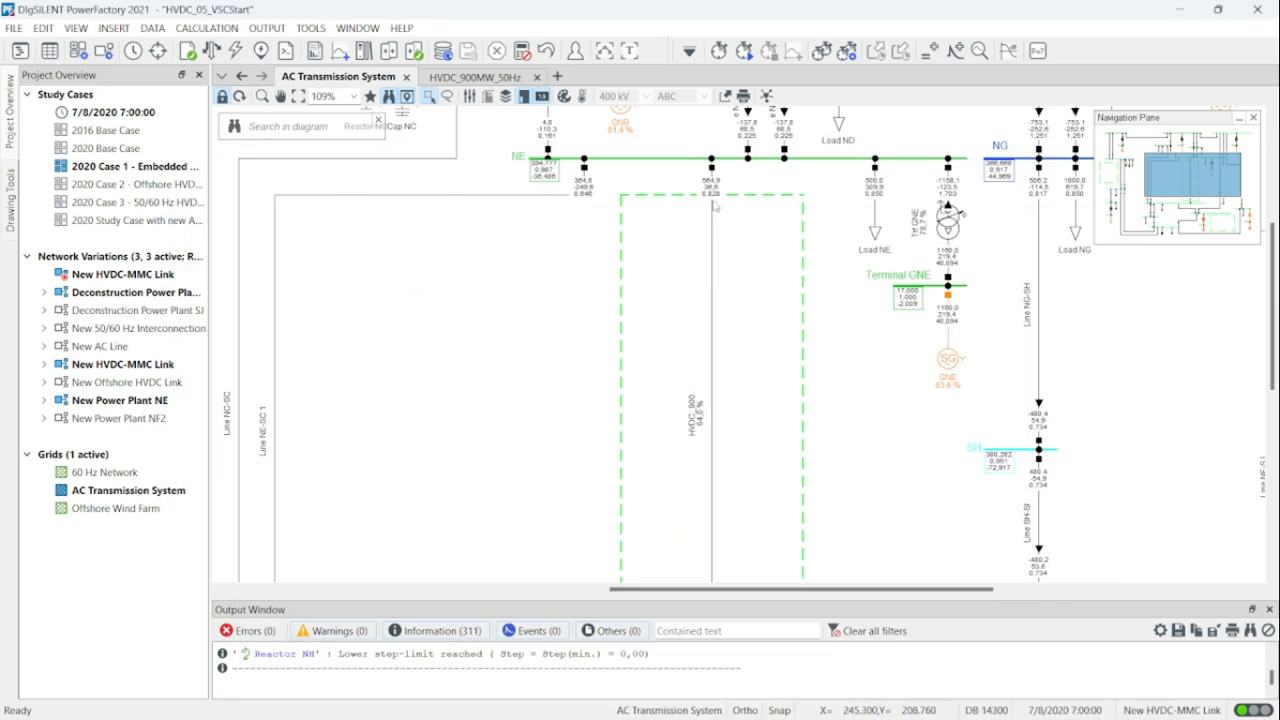
scroll(713, 205, "up", 3)
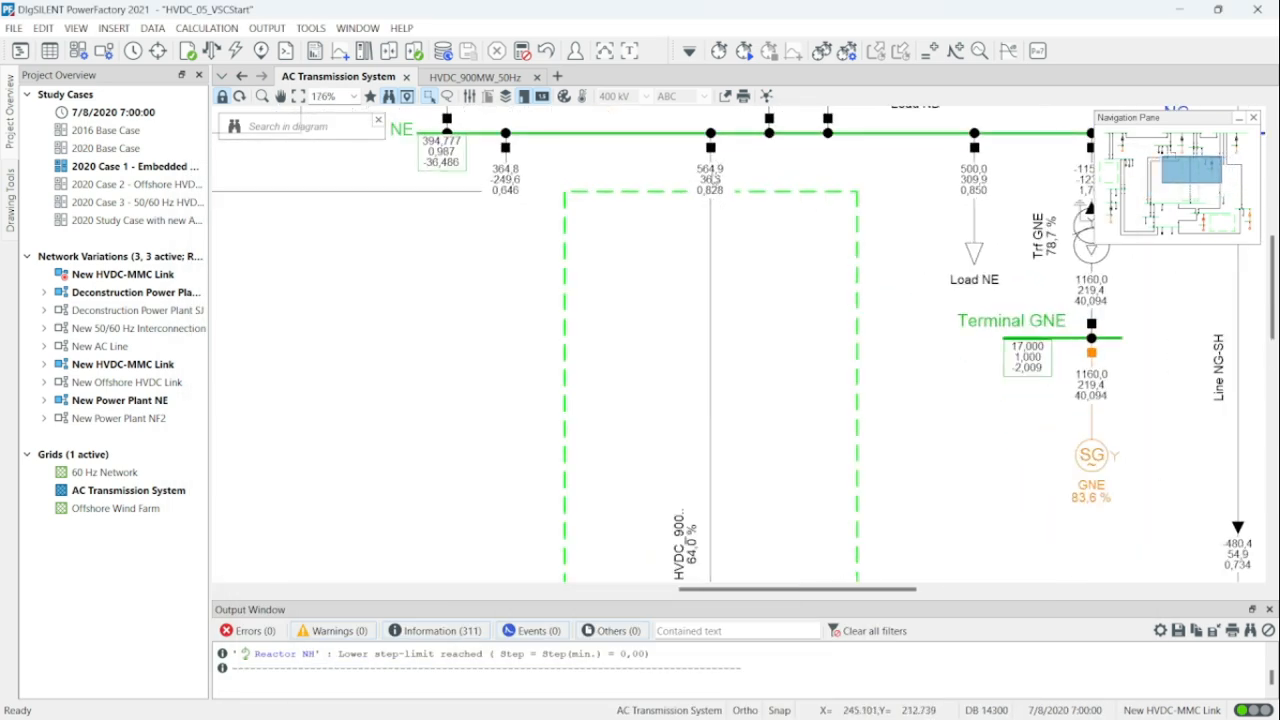
mouse_move(712, 178)
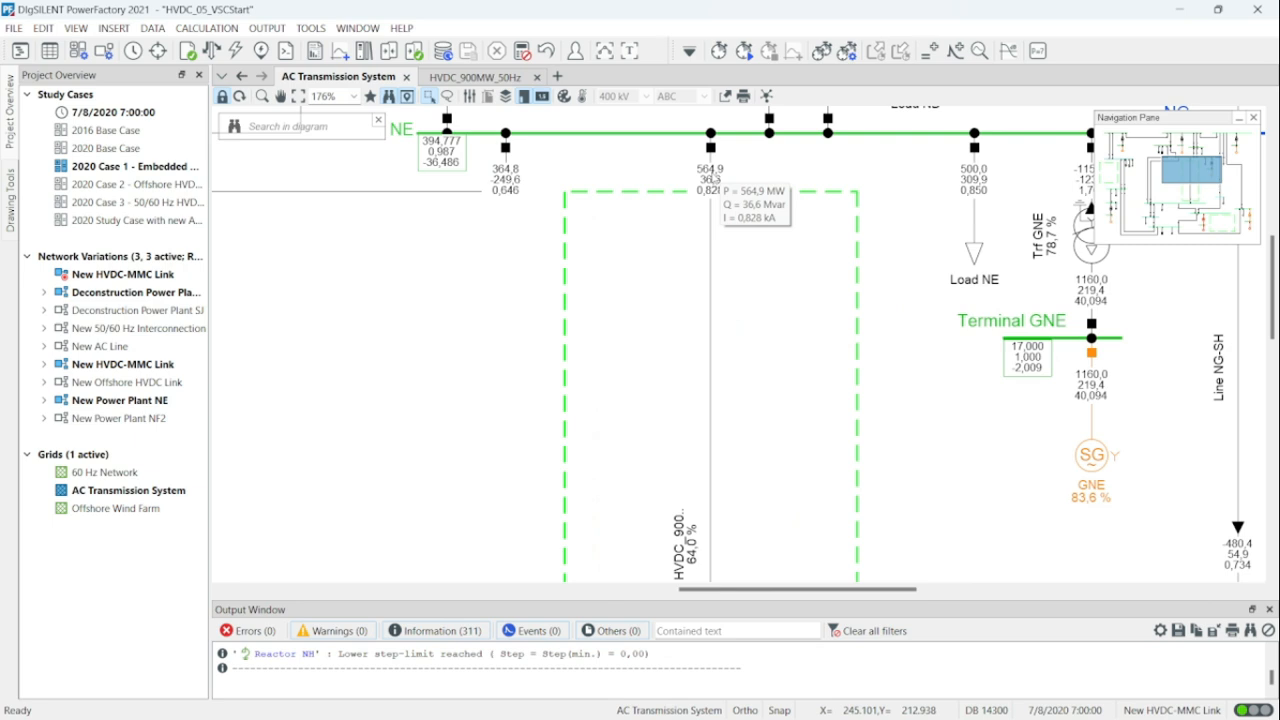
left_click_drag(447, 337, 589, 395)
mouse_move(662, 247)
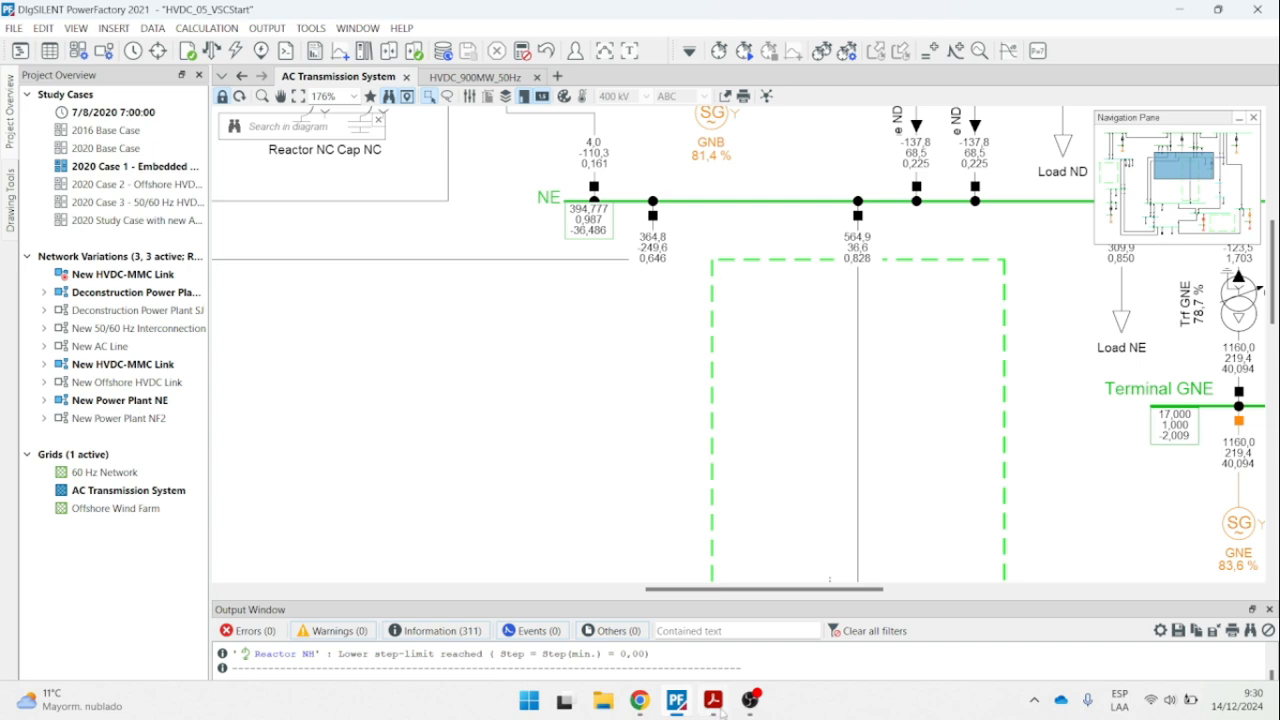
left_click(714, 702)
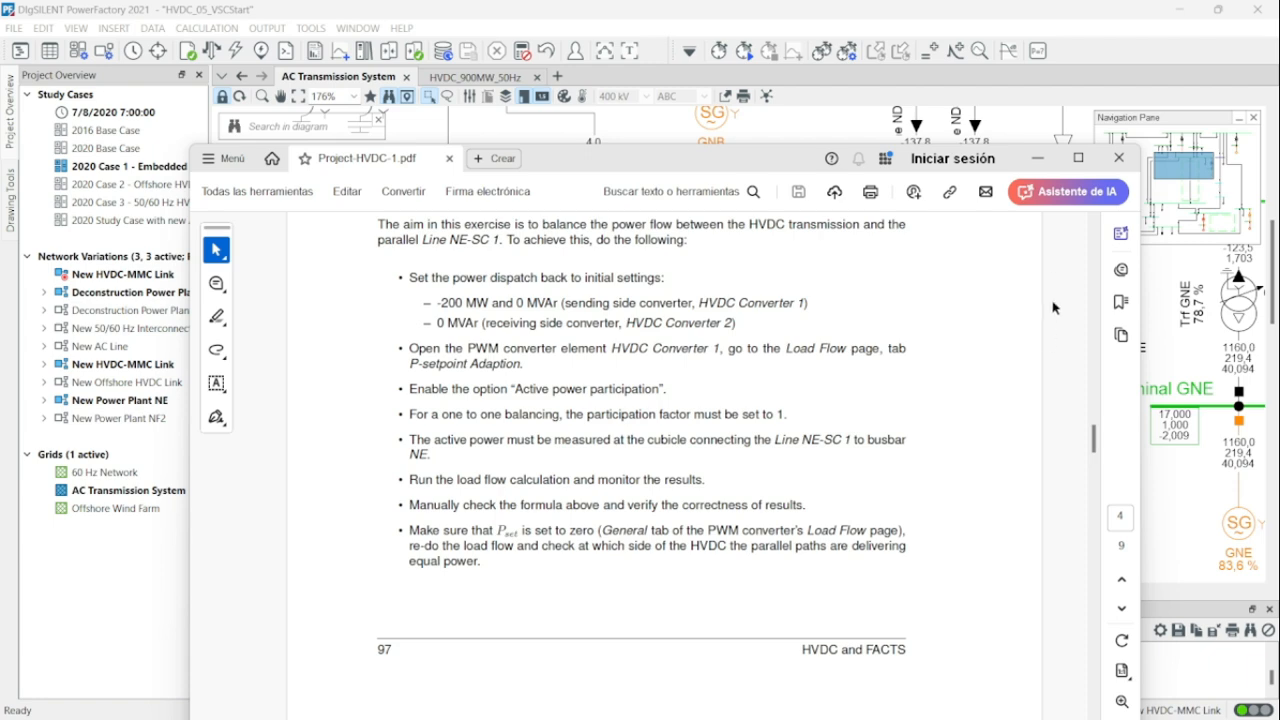
left_click(1038, 158)
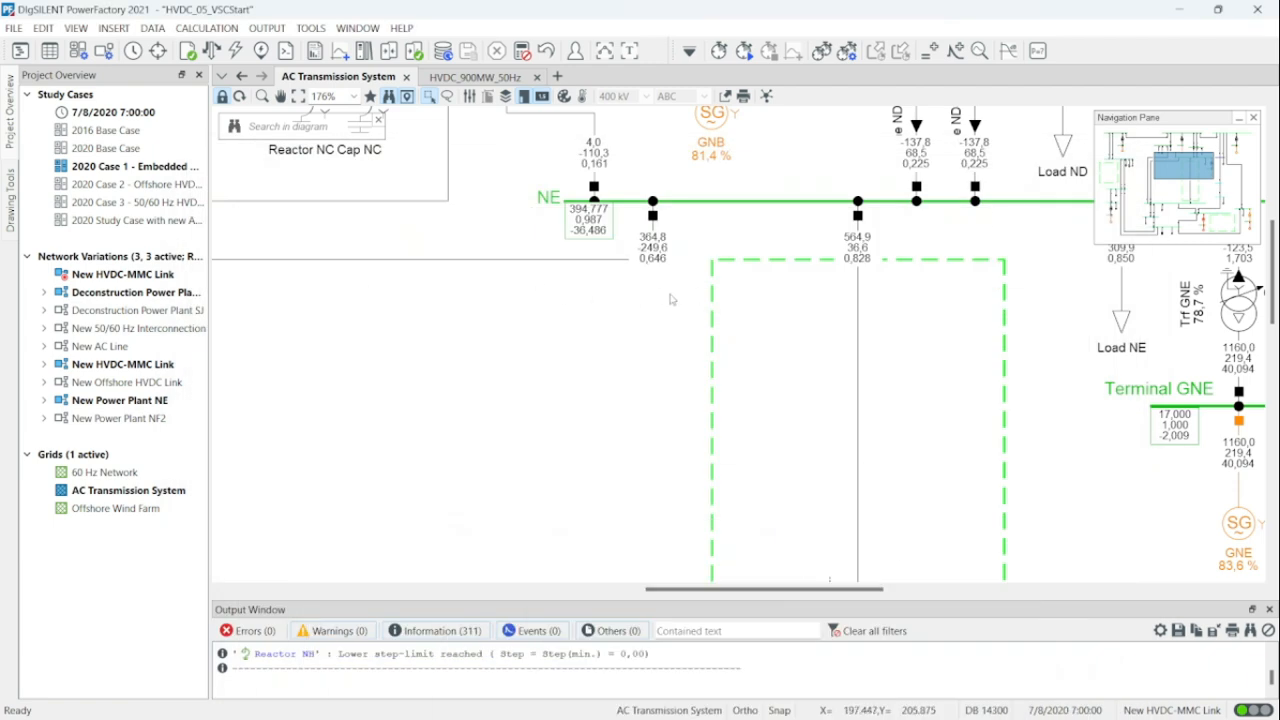
Set HVDC Converter 1's active power setpoint for load flow to 0 MW in the HVDC_900MW_50Hz diagram.
left_click(475, 76)
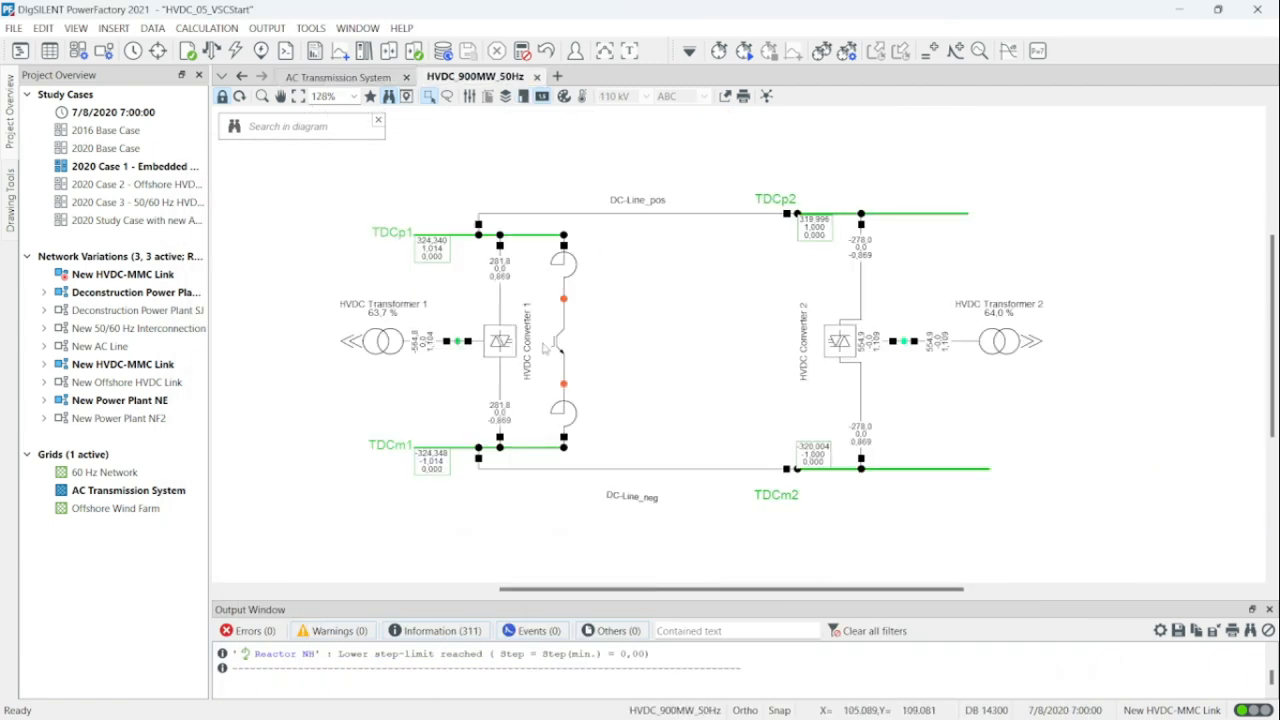
double_click(501, 341)
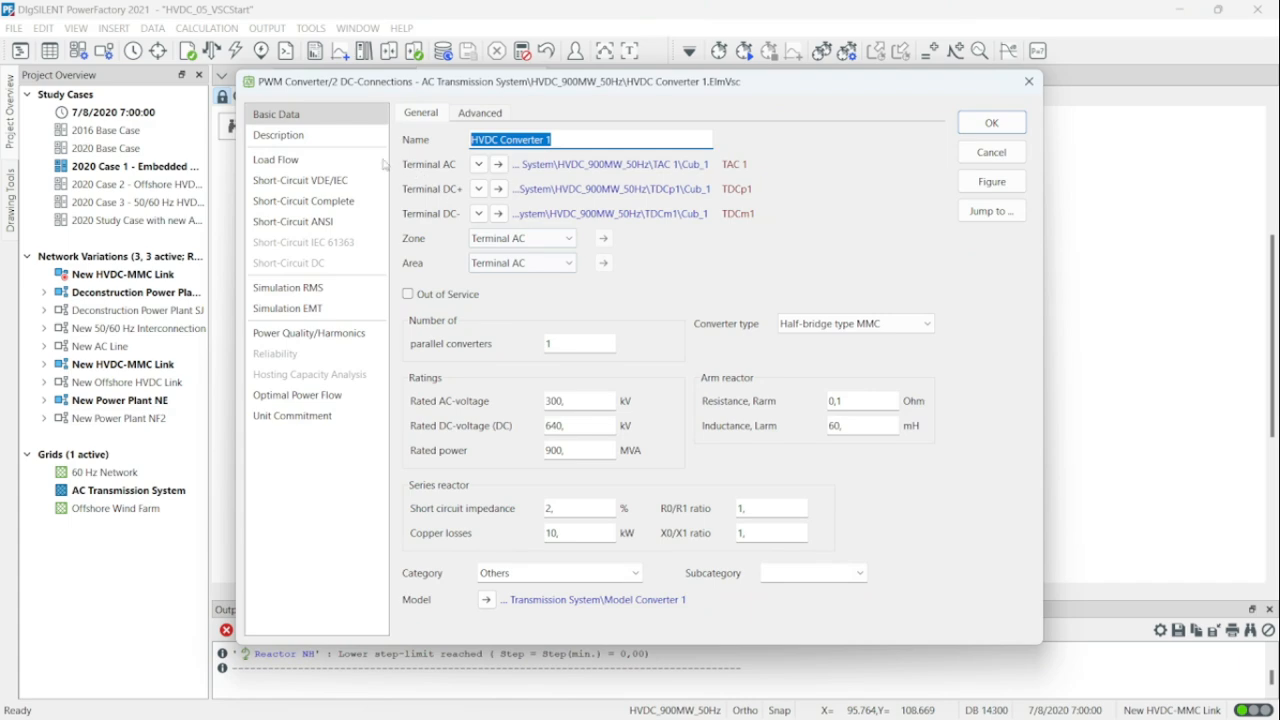
left_click(384, 164)
left_click(594, 235)
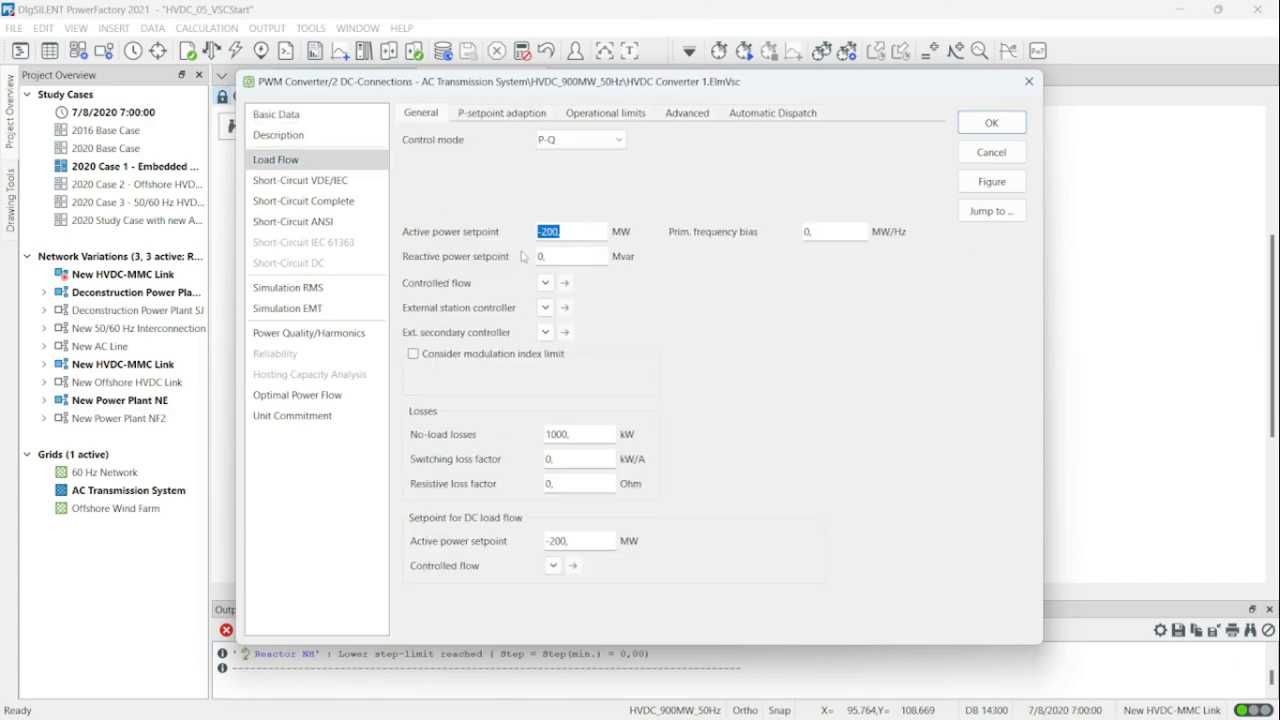
type("0")
left_click(1013, 127)
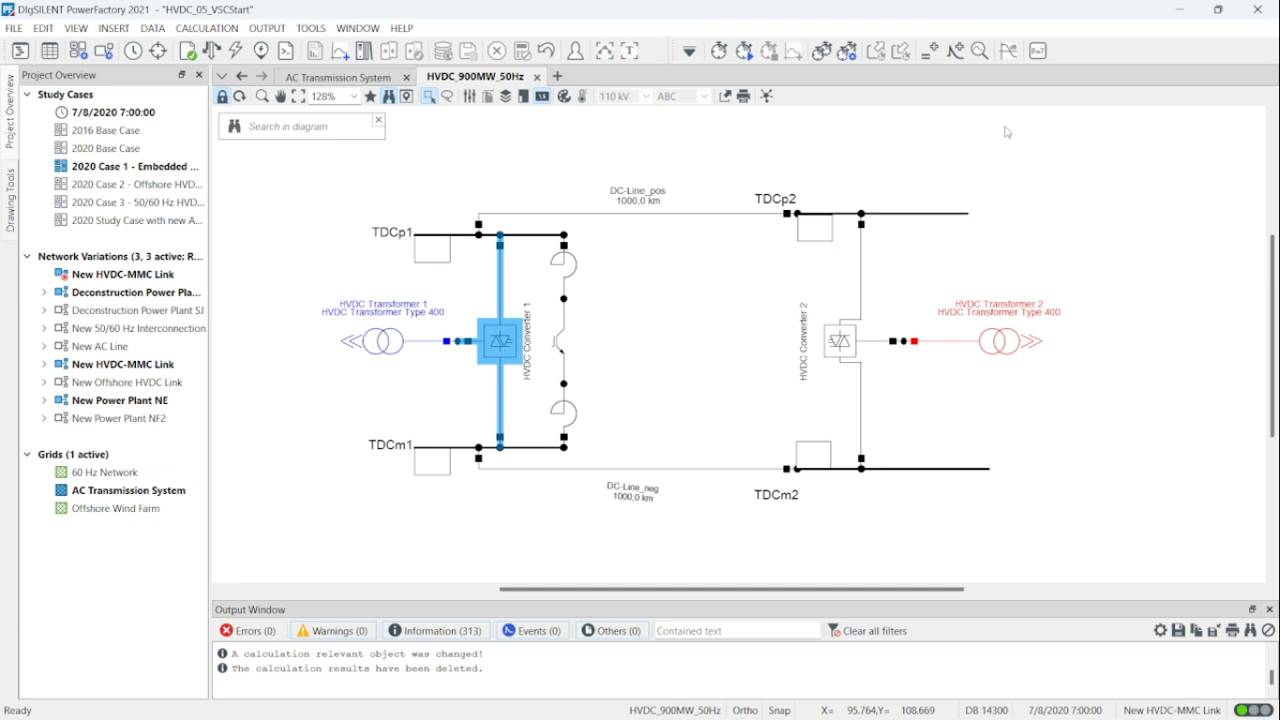
left_click(479, 166)
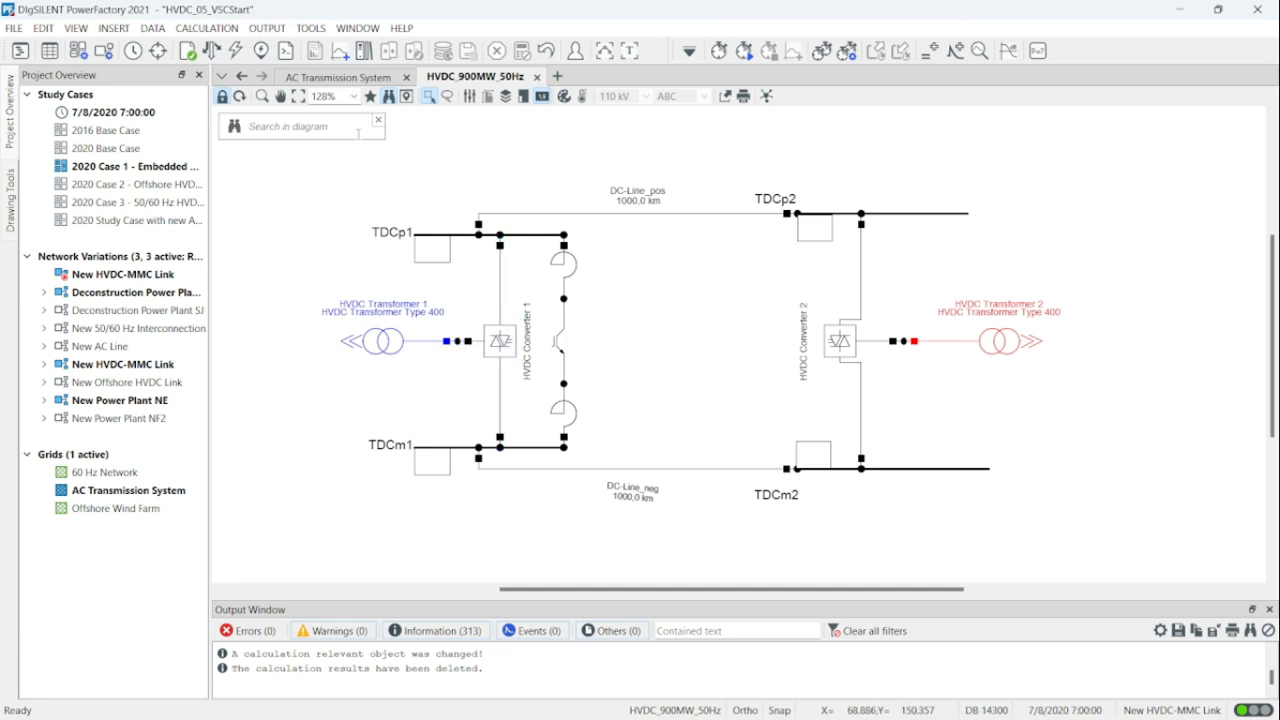
Run the load flow calculation and compare the power flows of Line NE-SC 1 and the HVDC link at busbar NE in the AC Transmission System diagram.
left_click(211, 50)
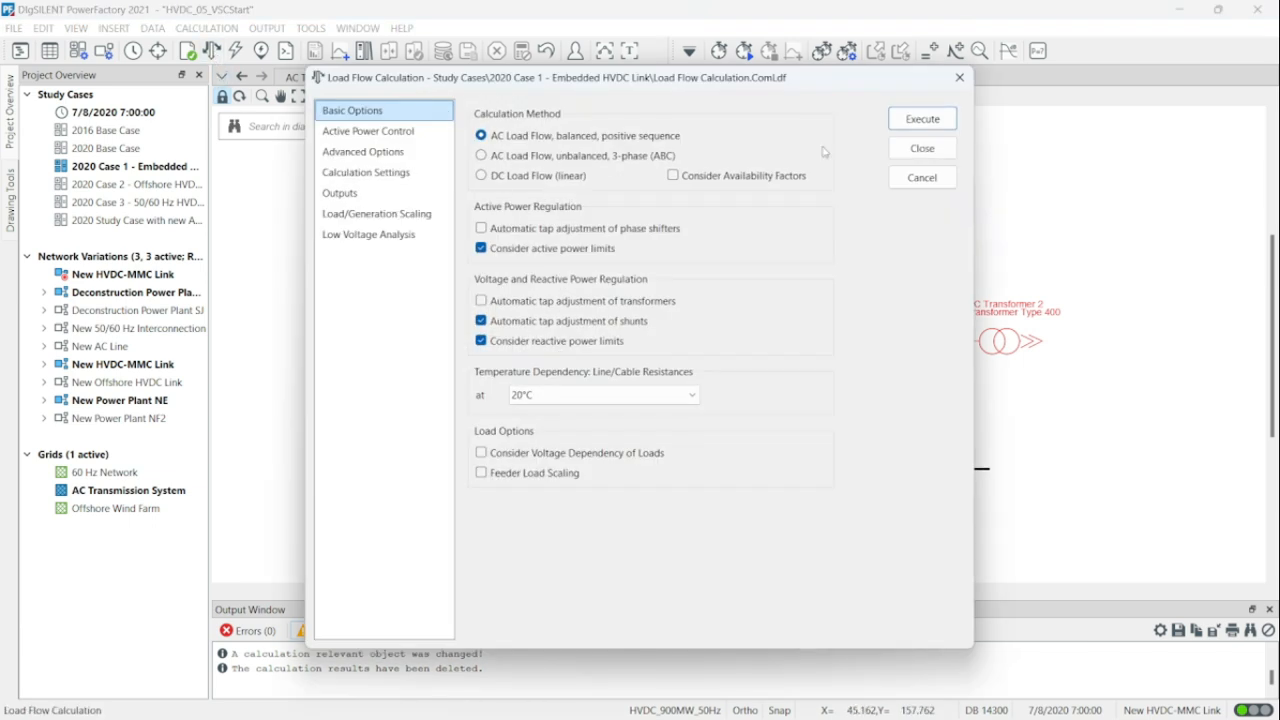
left_click(911, 124)
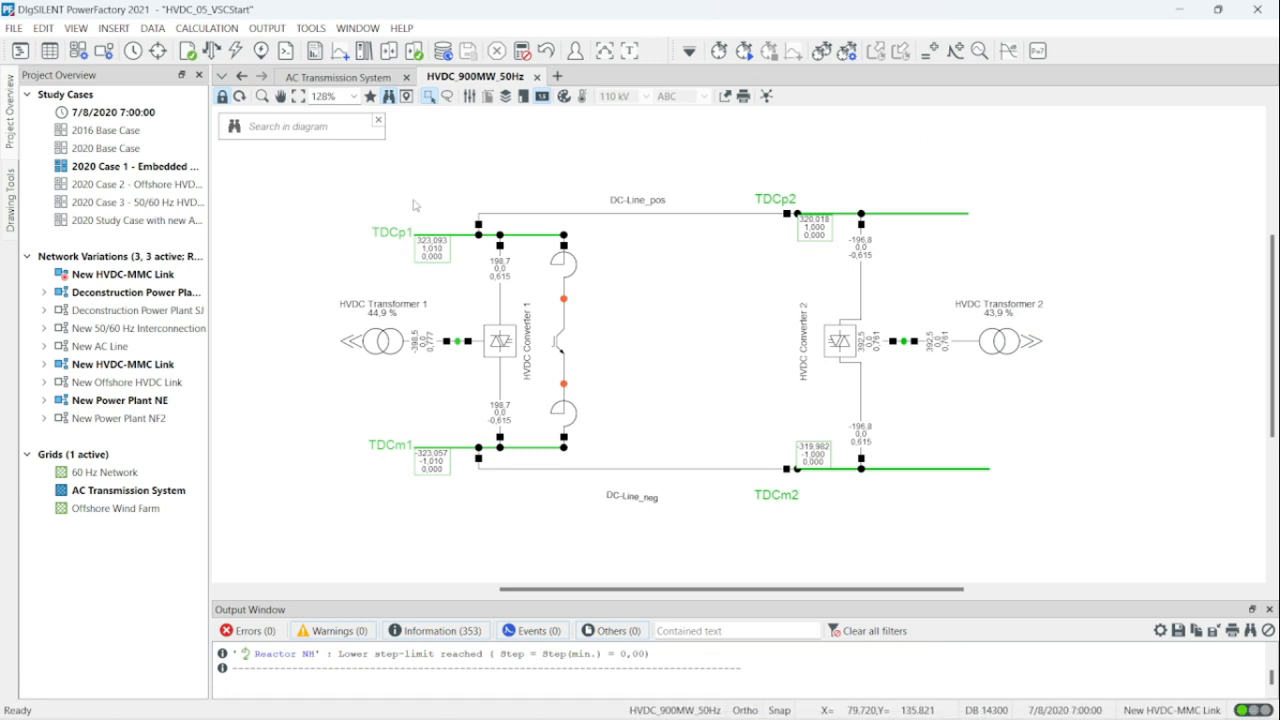
left_click(340, 77)
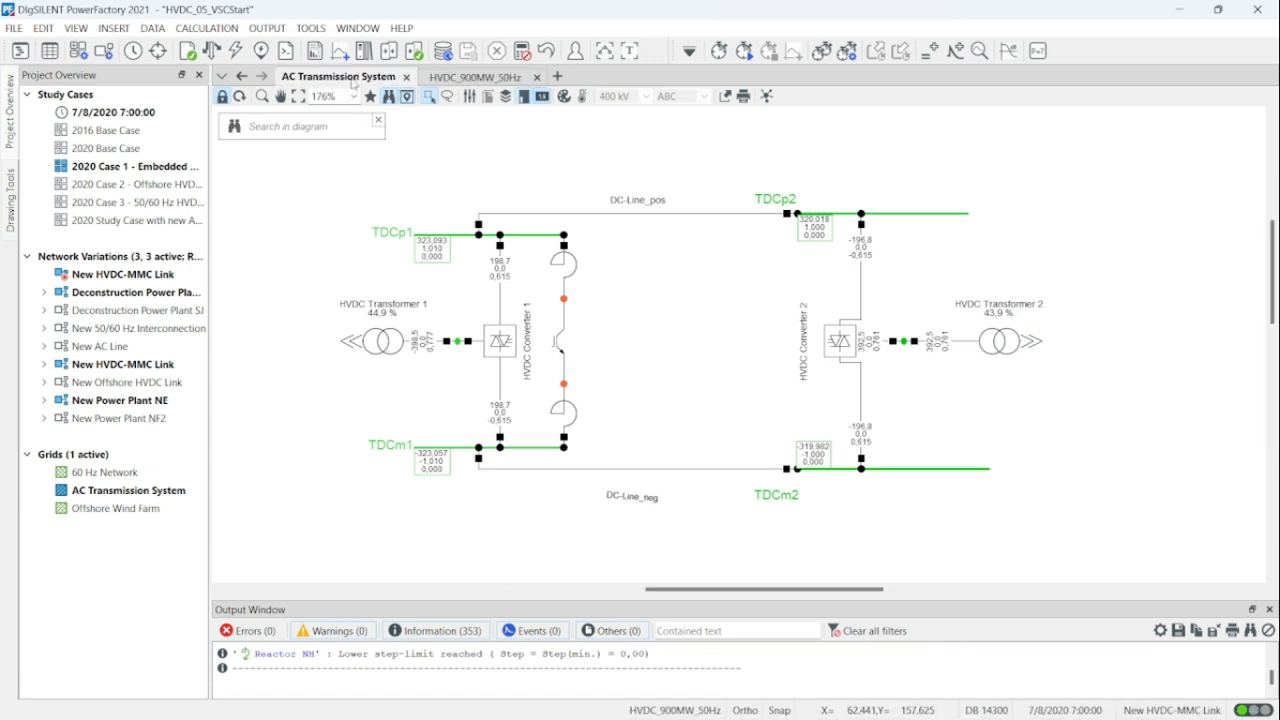
scroll(766, 300, "down", 4)
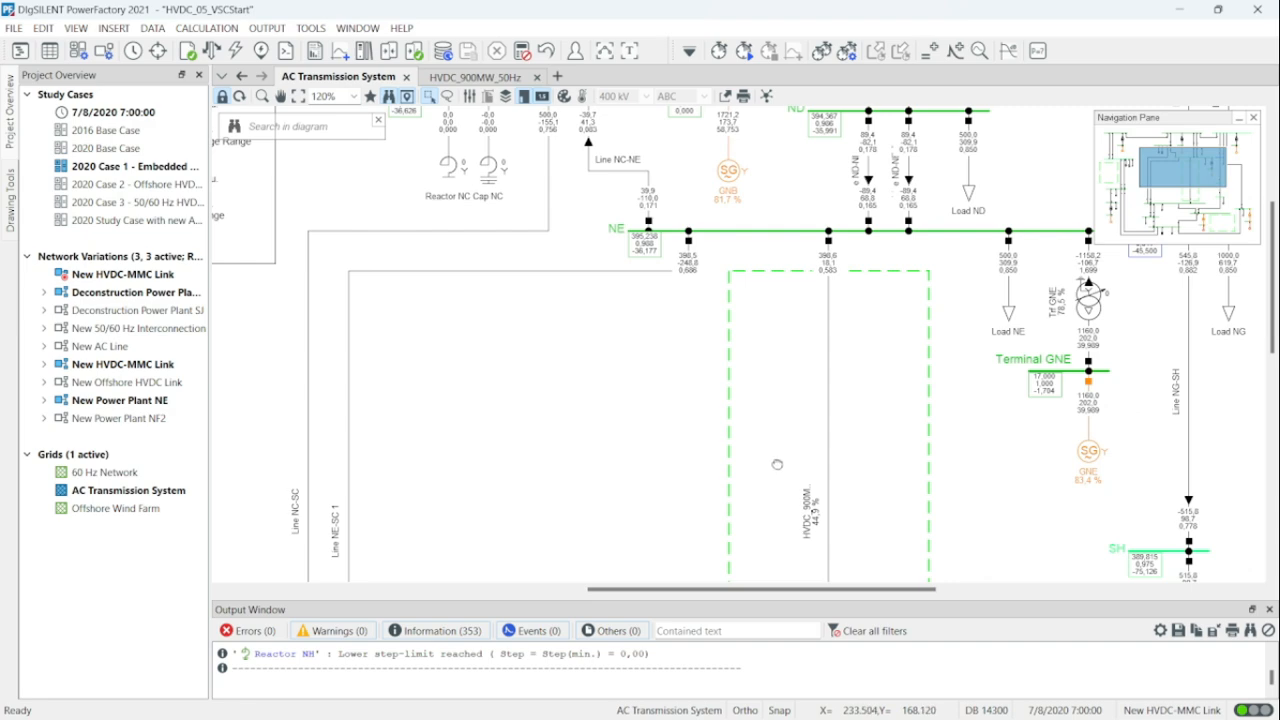
left_click_drag(777, 464, 729, 433)
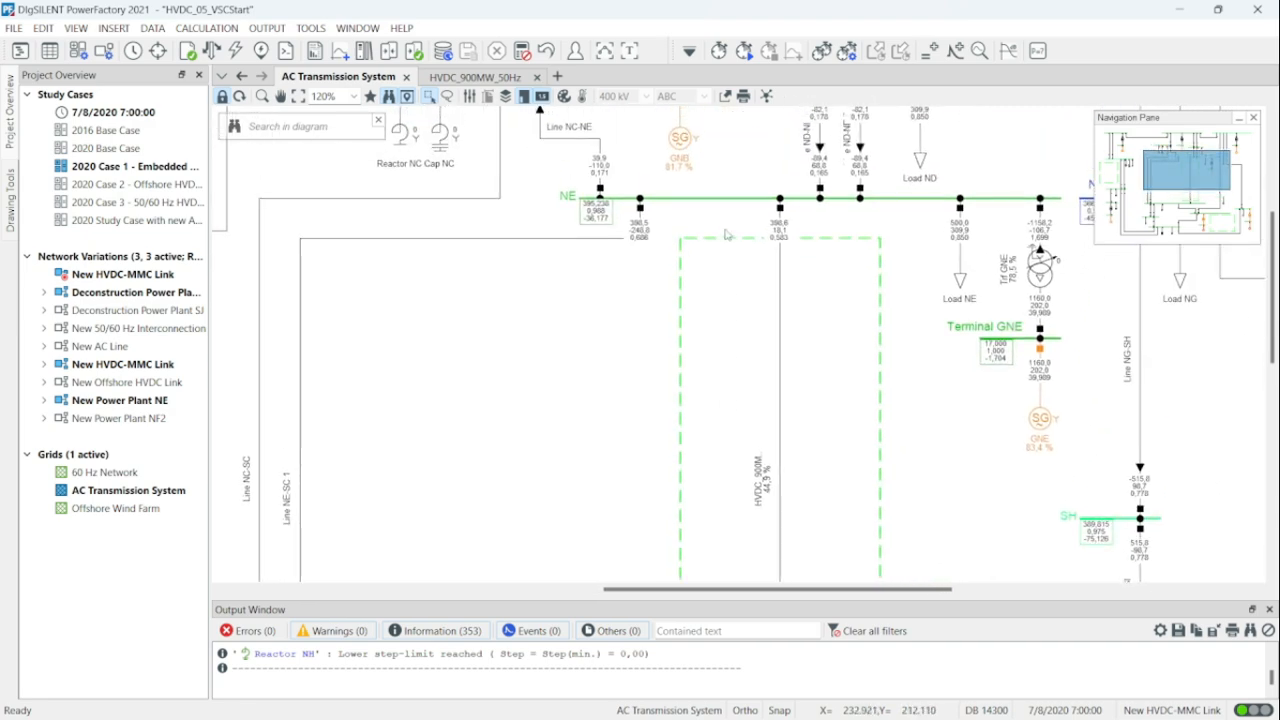
scroll(726, 232, "up", 7)
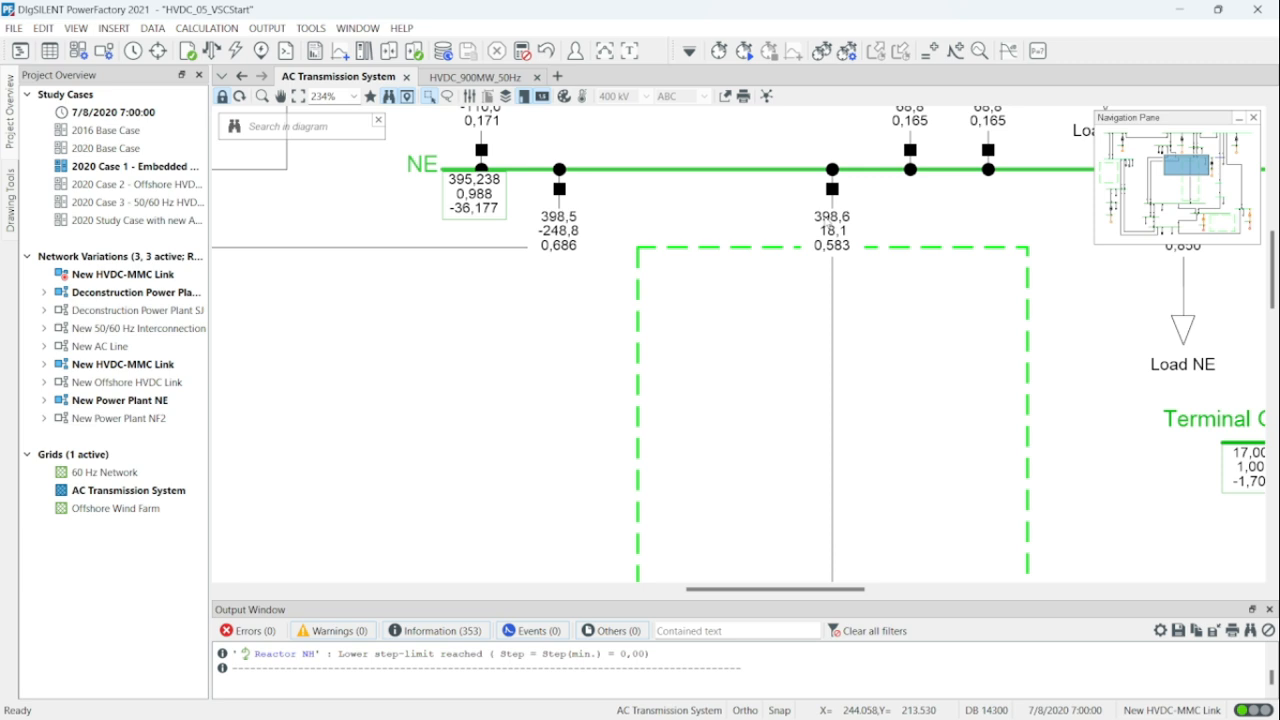
mouse_move(828, 221)
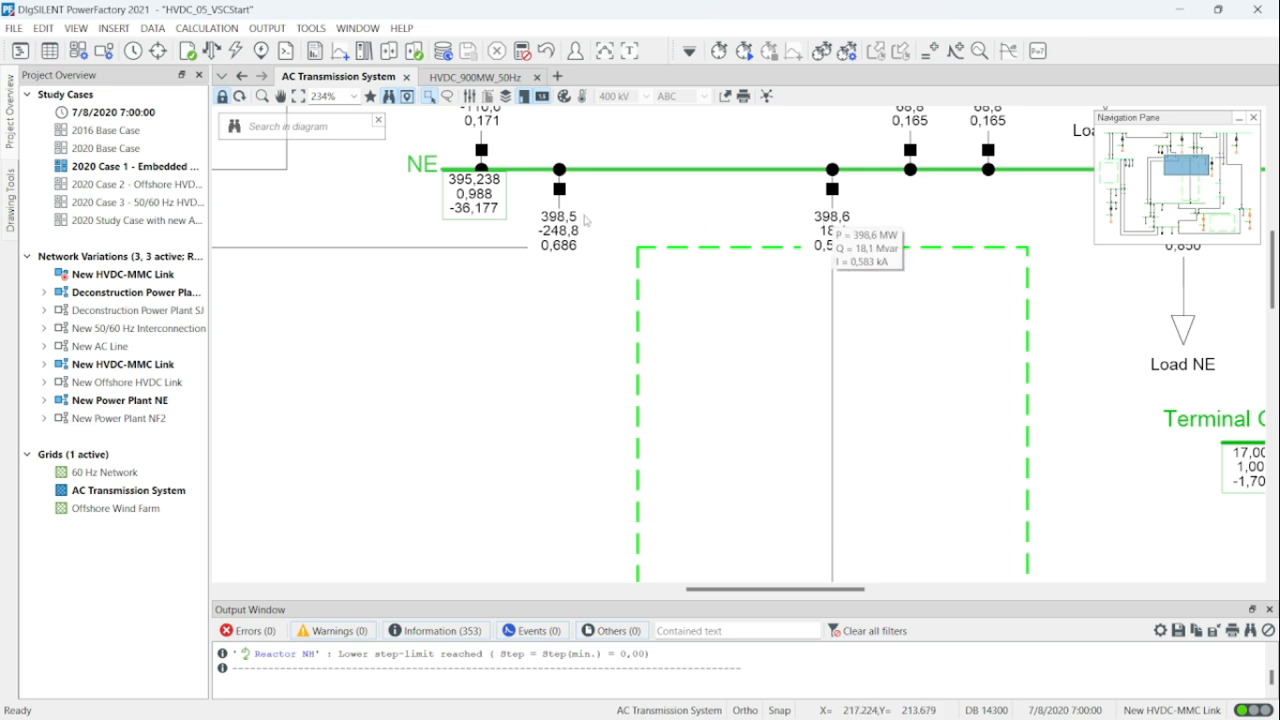
mouse_move(568, 220)
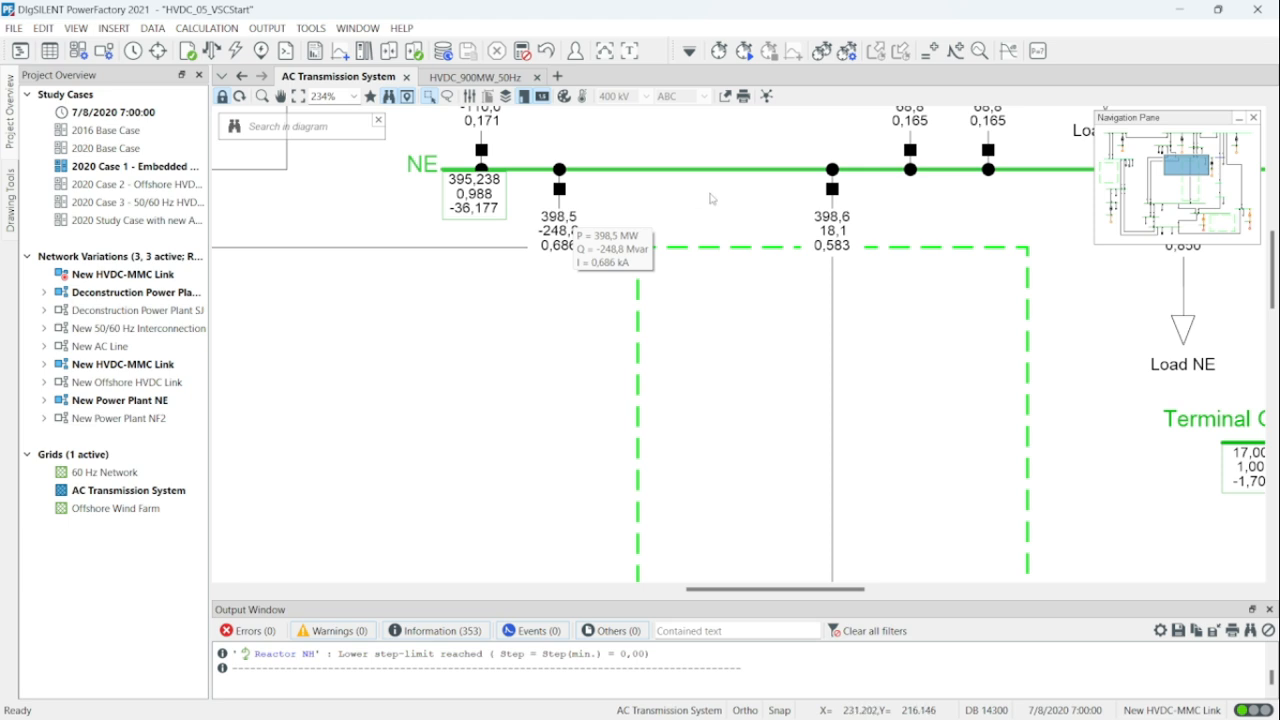
Examine the power flows of Line NE-SC 1 and the HVDC link at the busbar feeding Load SC, and recheck them at busbar NE.
scroll(711, 198, "down", 2)
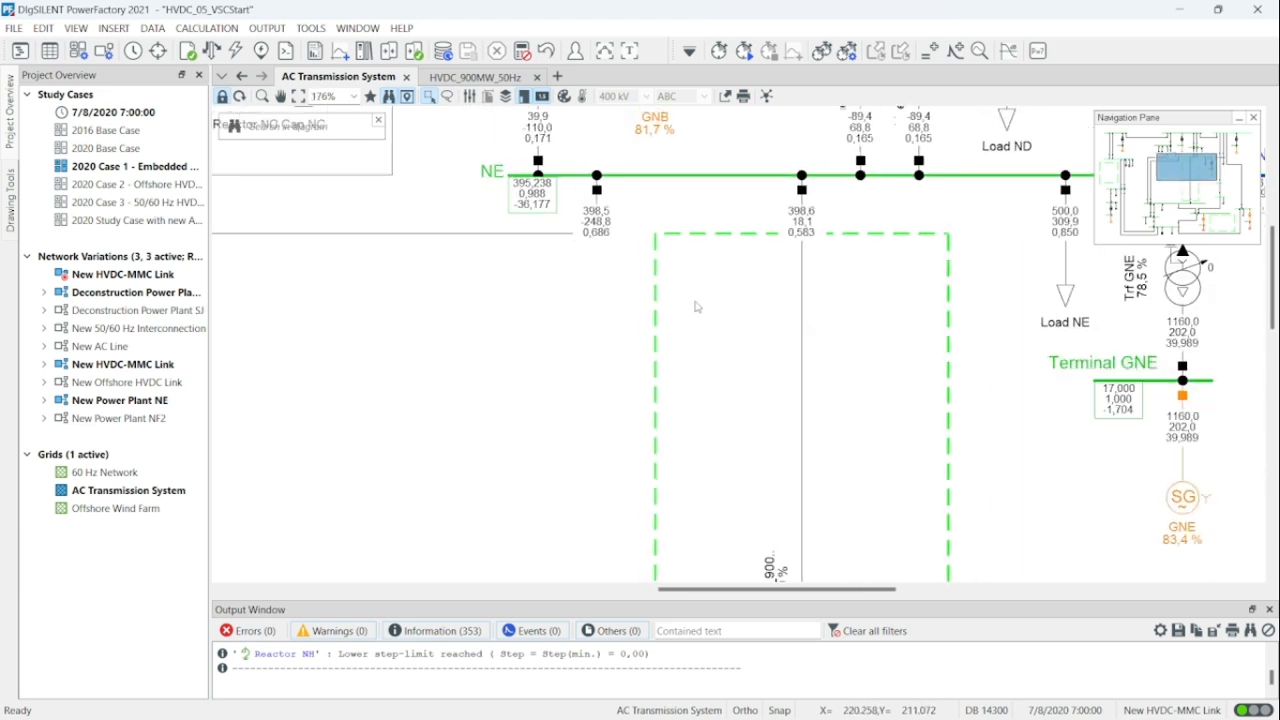
scroll(698, 311, "down", 3)
scroll(699, 316, "down", 4)
left_click_drag(500, 428, 672, 388)
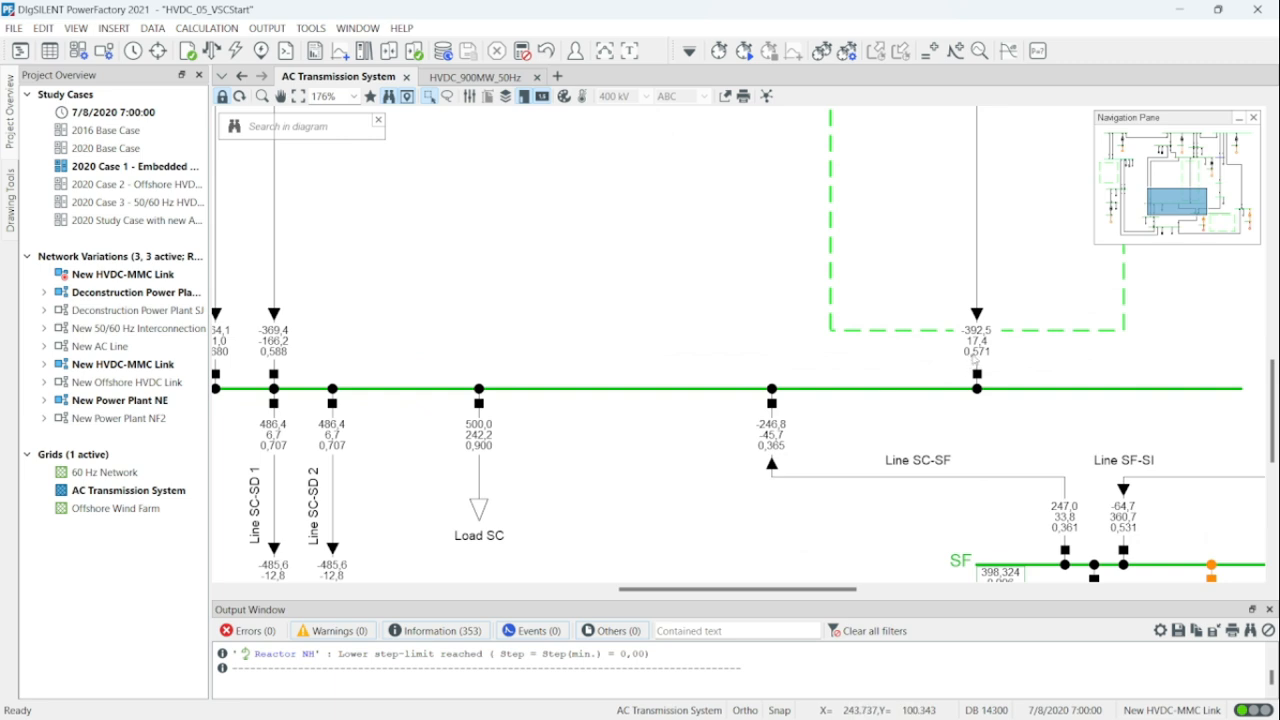
mouse_move(985, 341)
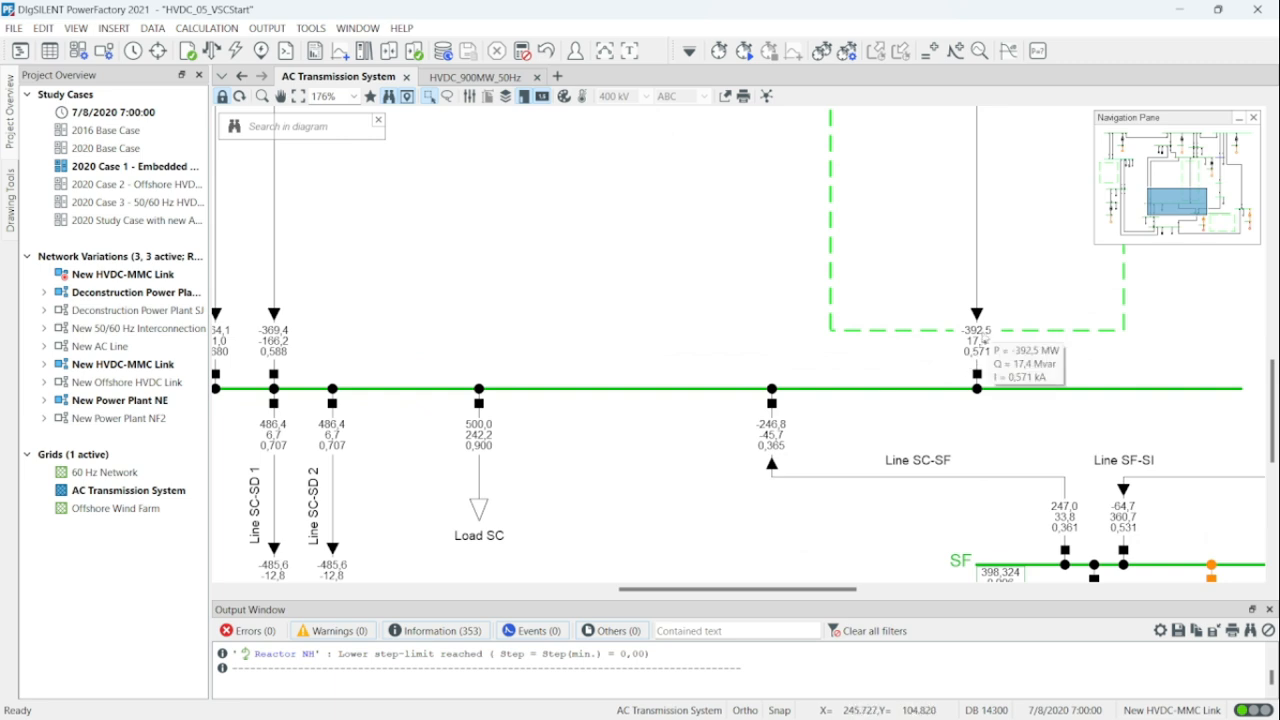
mouse_move(272, 341)
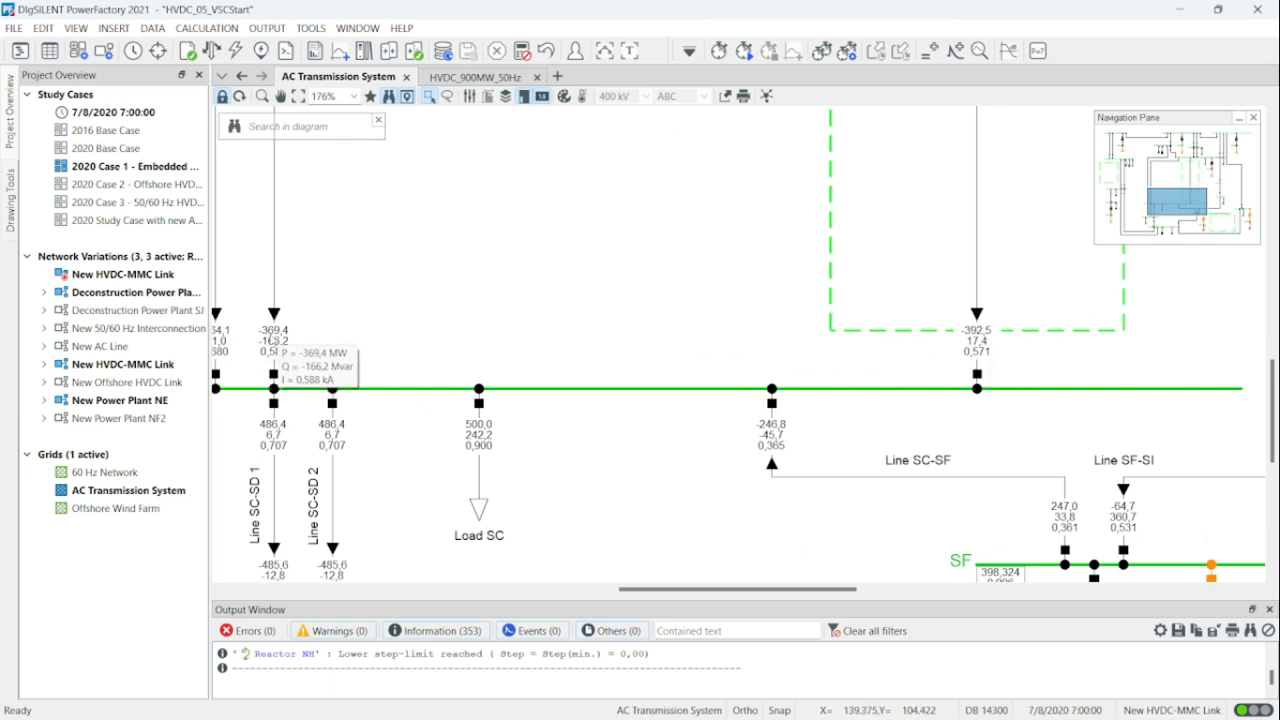
scroll(632, 324, "up", 5)
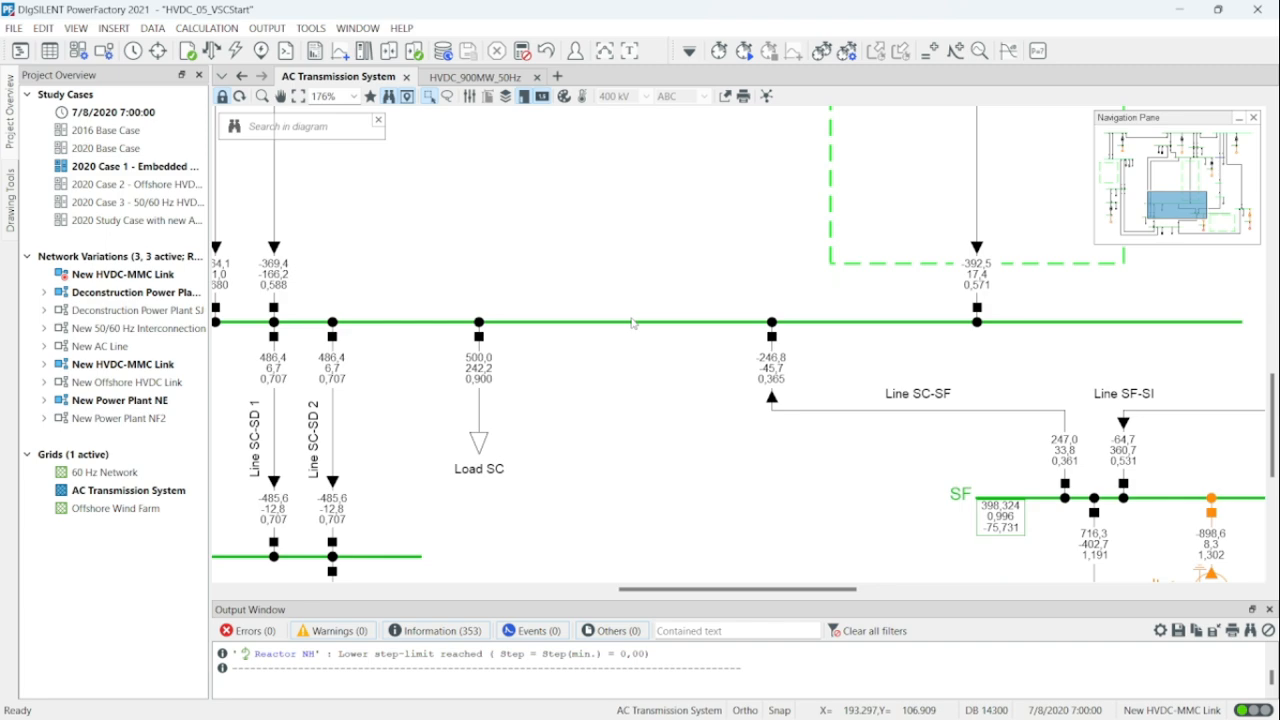
scroll(631, 323, "up", 15)
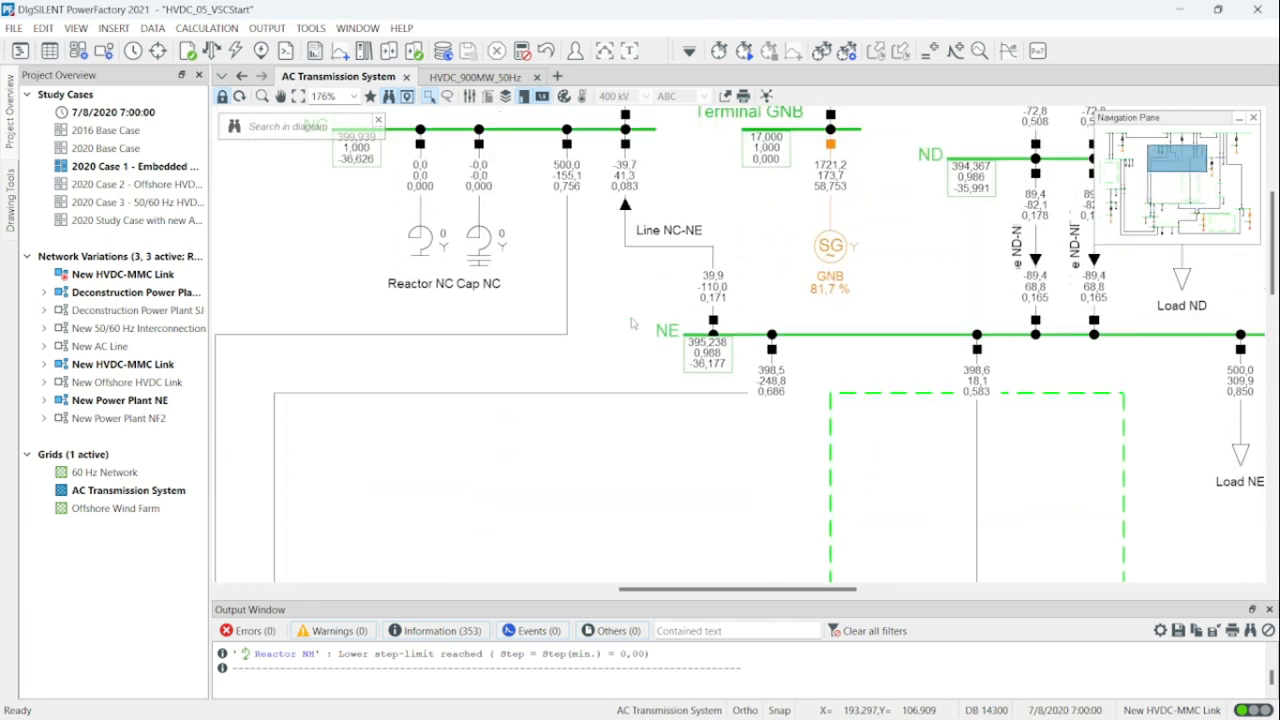
left_click_drag(913, 433, 632, 399)
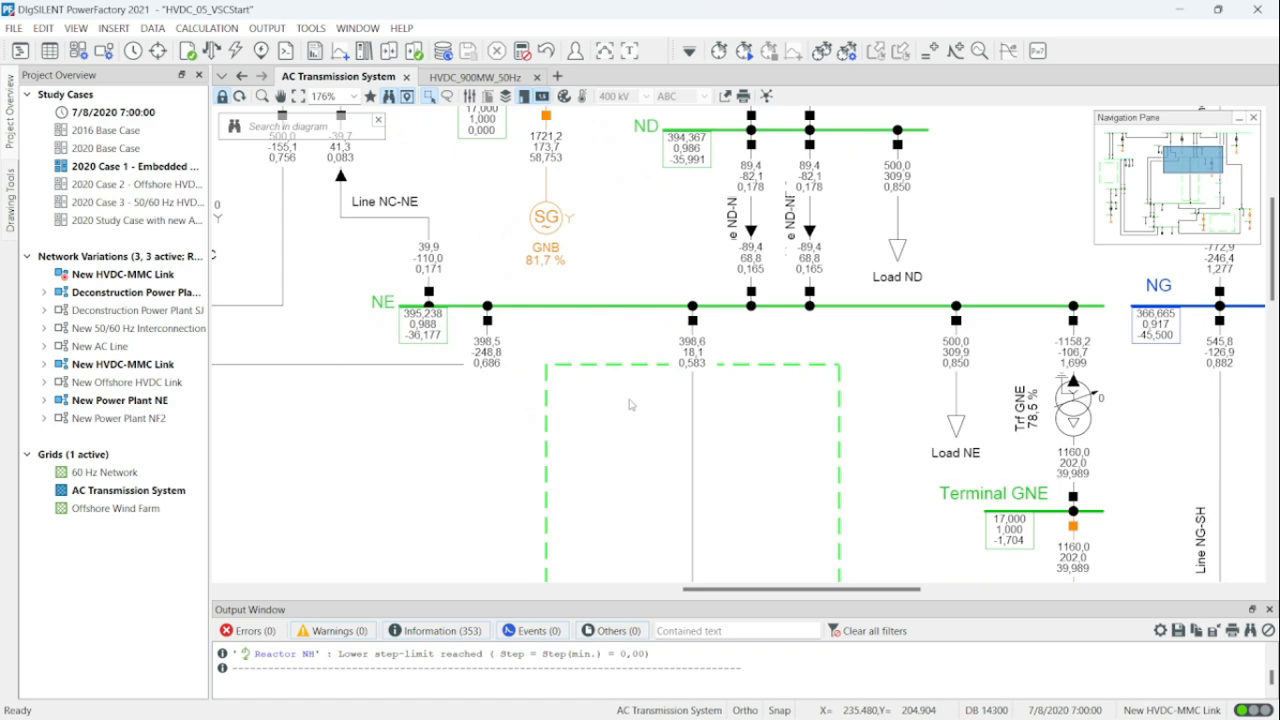
scroll(631, 405, "up", 1)
scroll(630, 405, "up", 2)
scroll(630, 405, "down", 2)
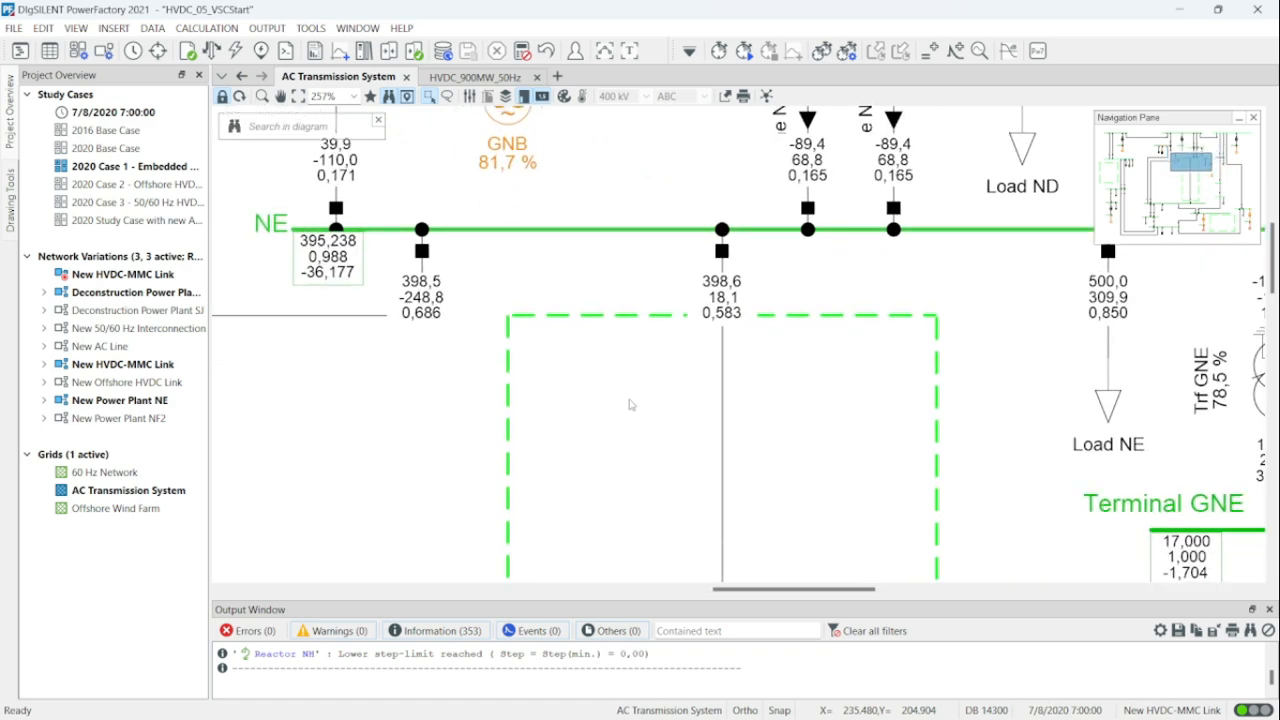
scroll(630, 405, "down", 5)
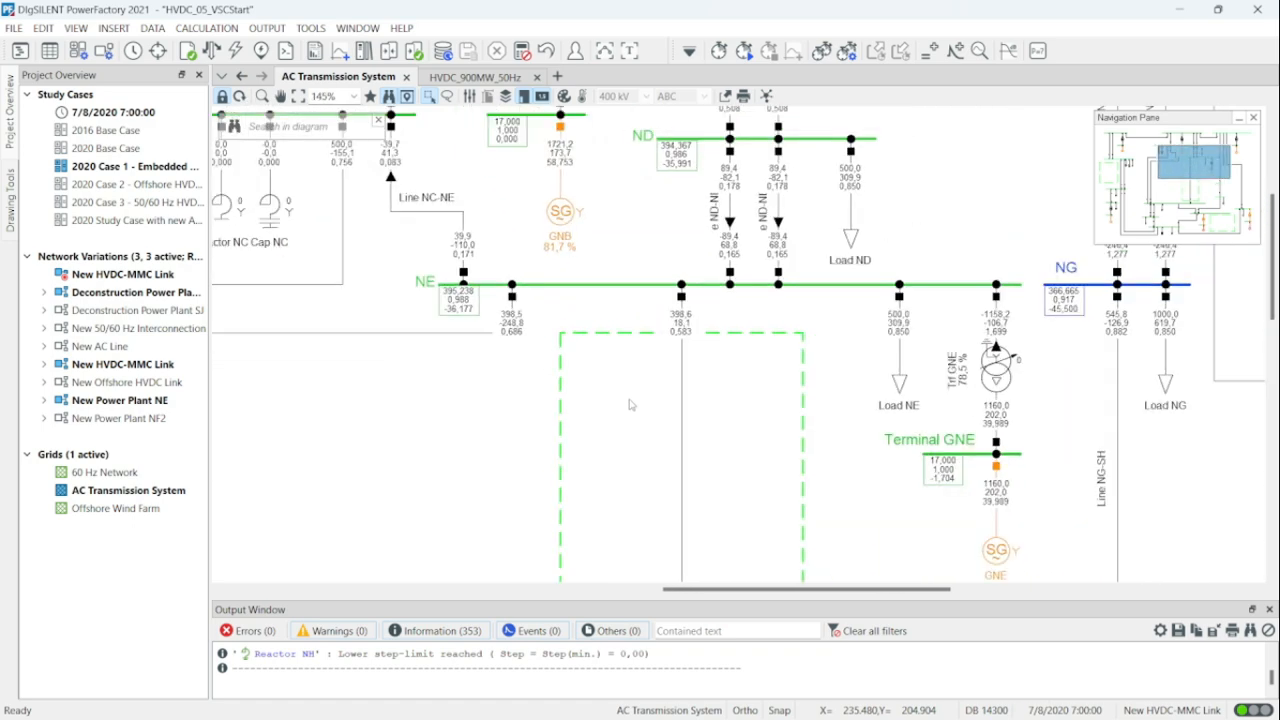
Read the section of Project-HVDC-1.pdf on balancing power flow between HVDC and parallel AC lines by measuring voltage angle difference.
mouse_move(840, 692)
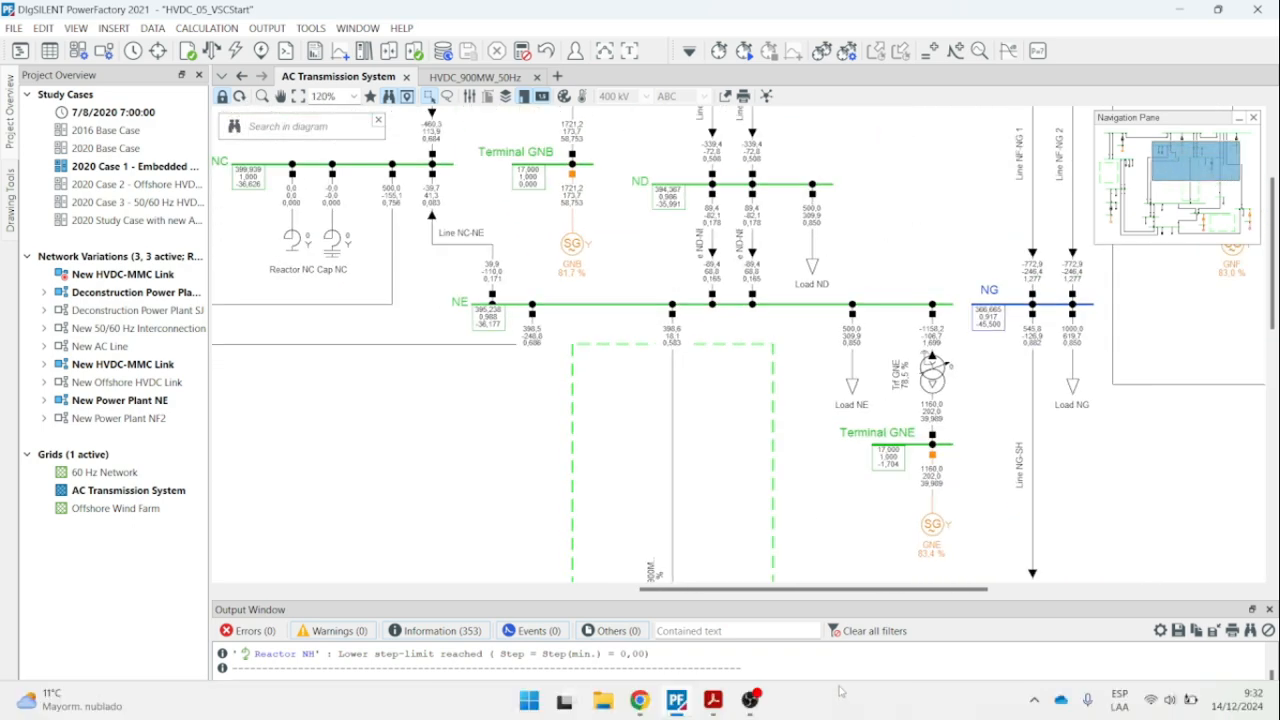
left_click(713, 700)
scroll(896, 458, "down", 4)
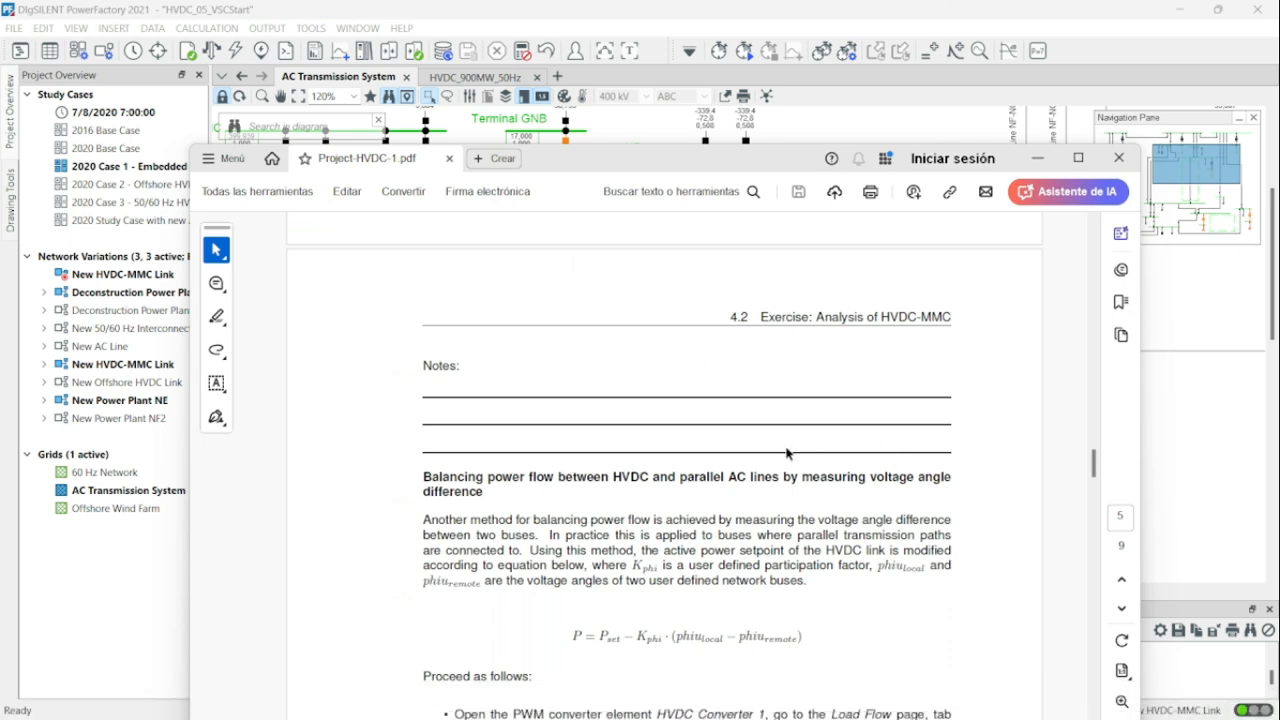
scroll(625, 460, "down", 3)
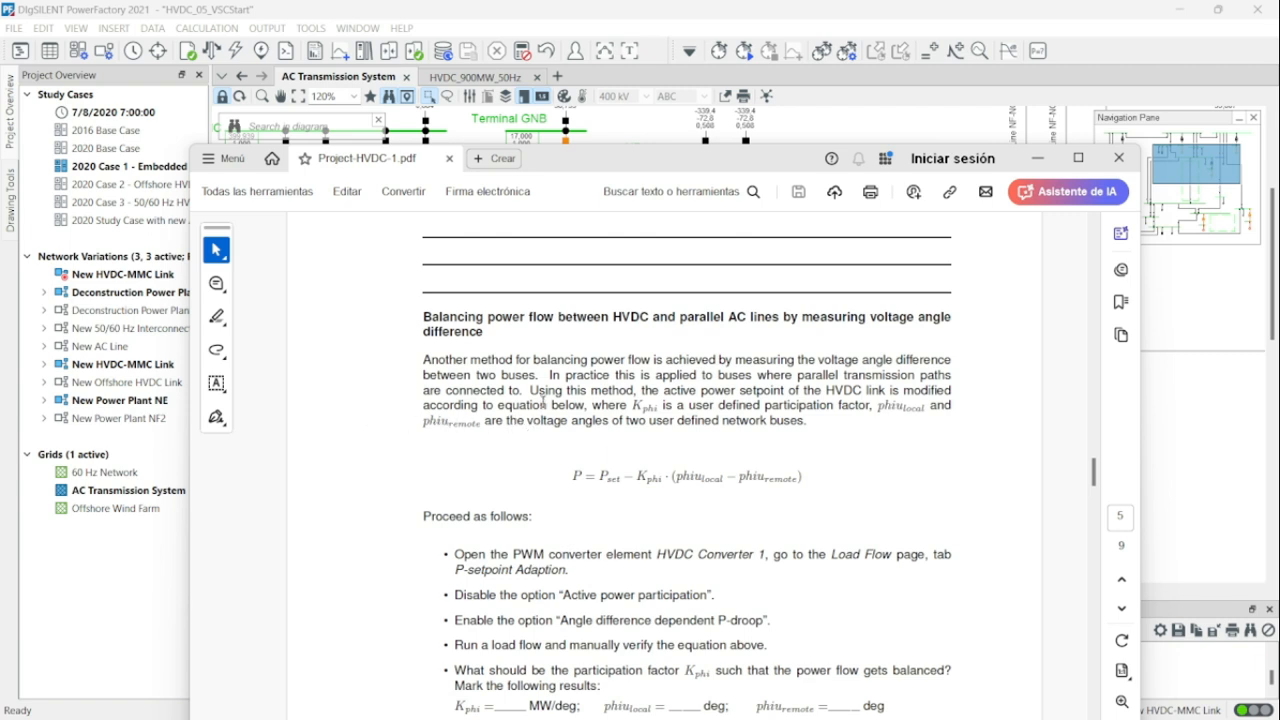
scroll(543, 405, "down", 1)
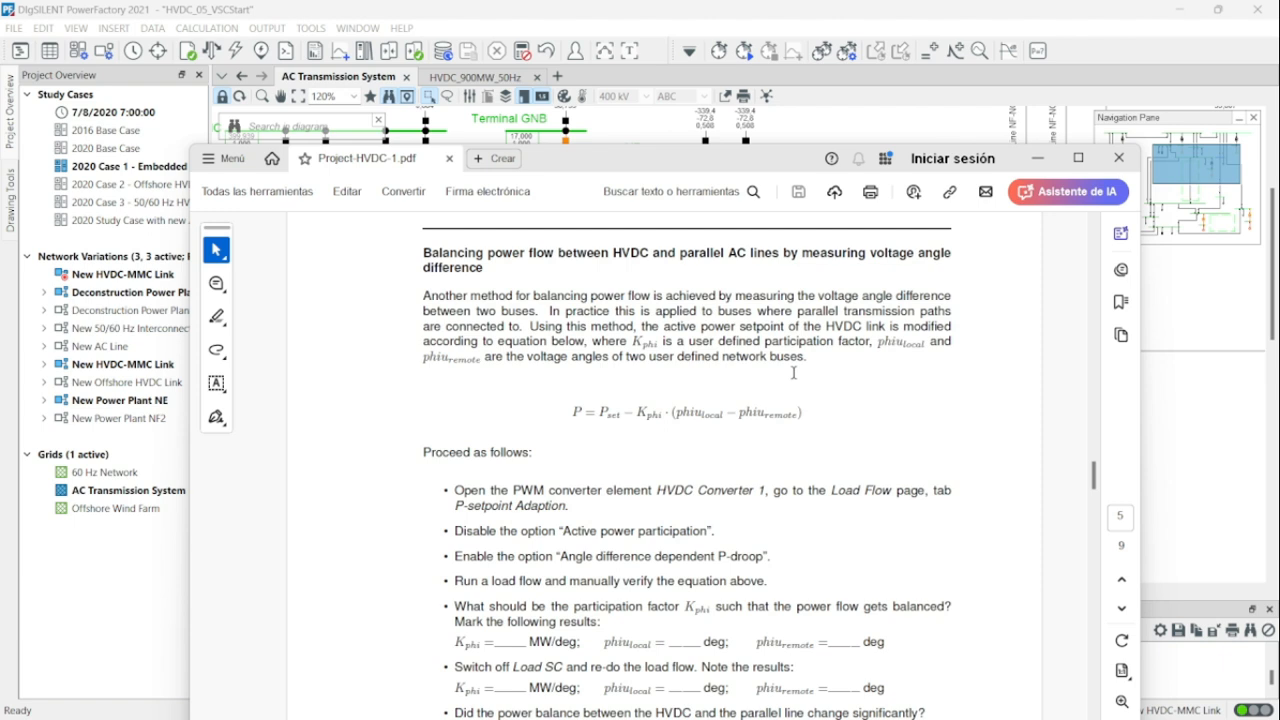
scroll(724, 415, "down", 3)
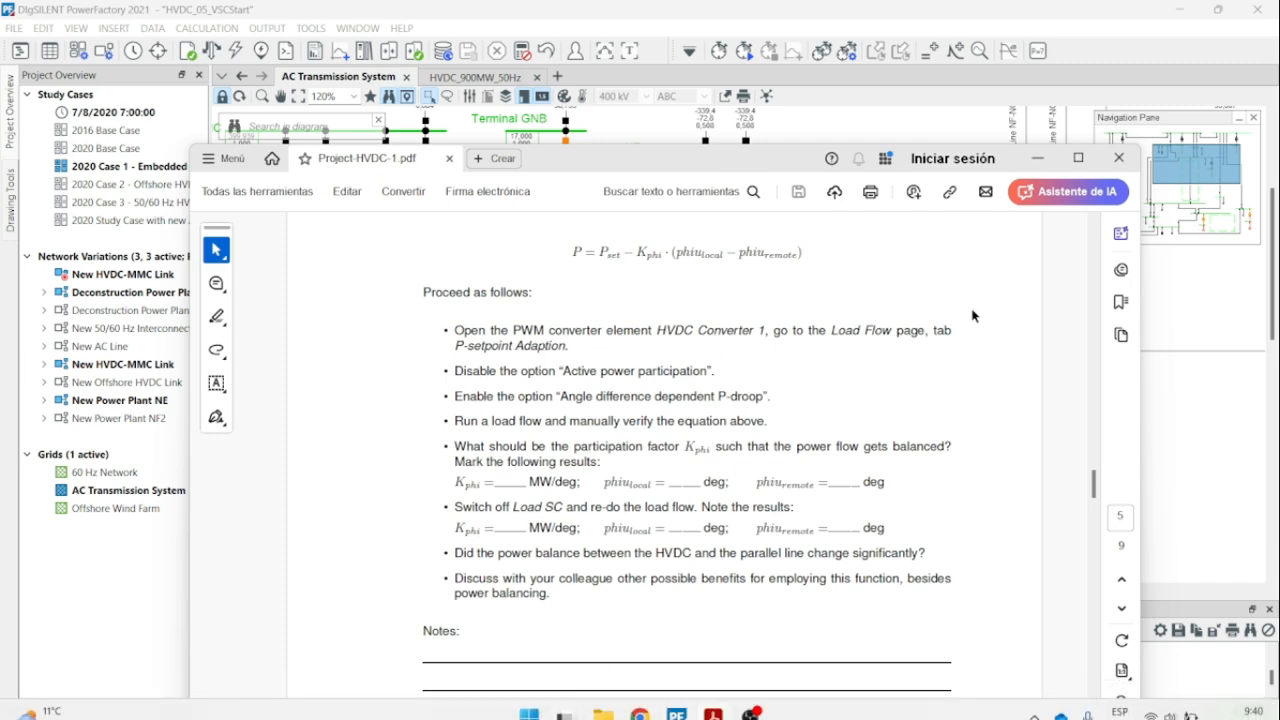
left_click(1037, 158)
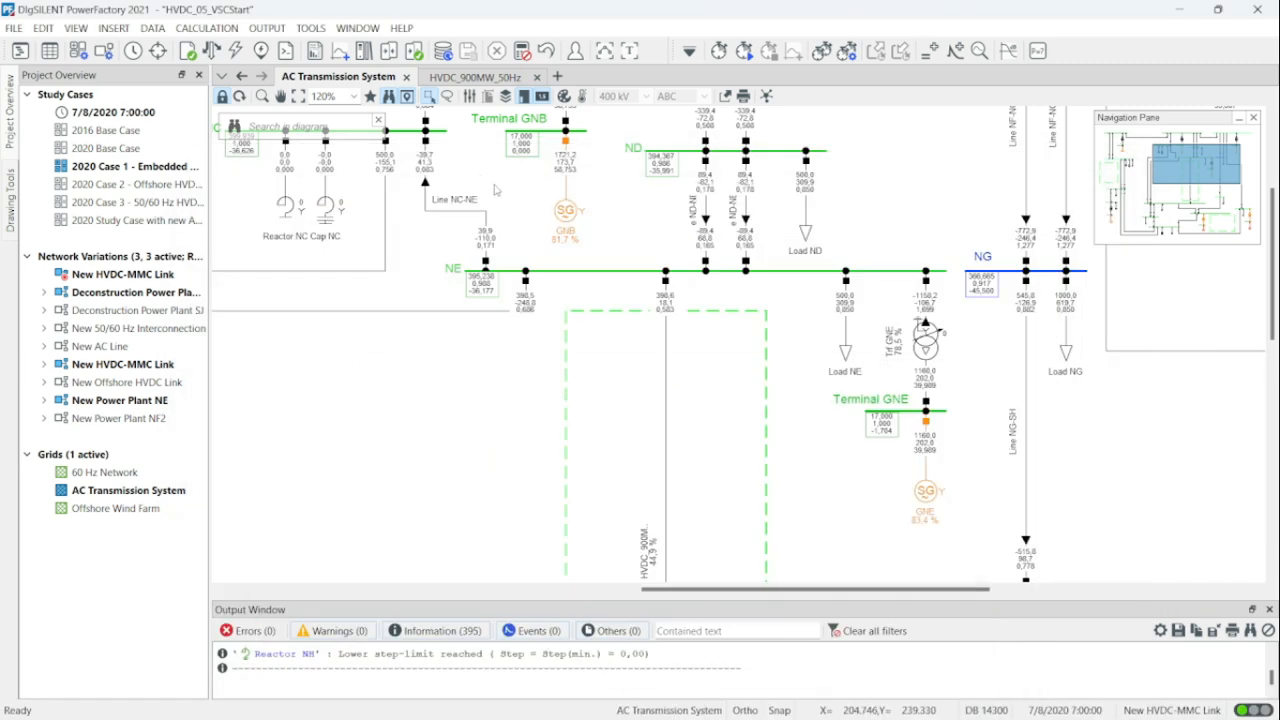
Disable active power participation in the load flow P-setpoint adaption of HVDC Converter 1, following Project-HVDC-1.pdf.
left_click(475, 77)
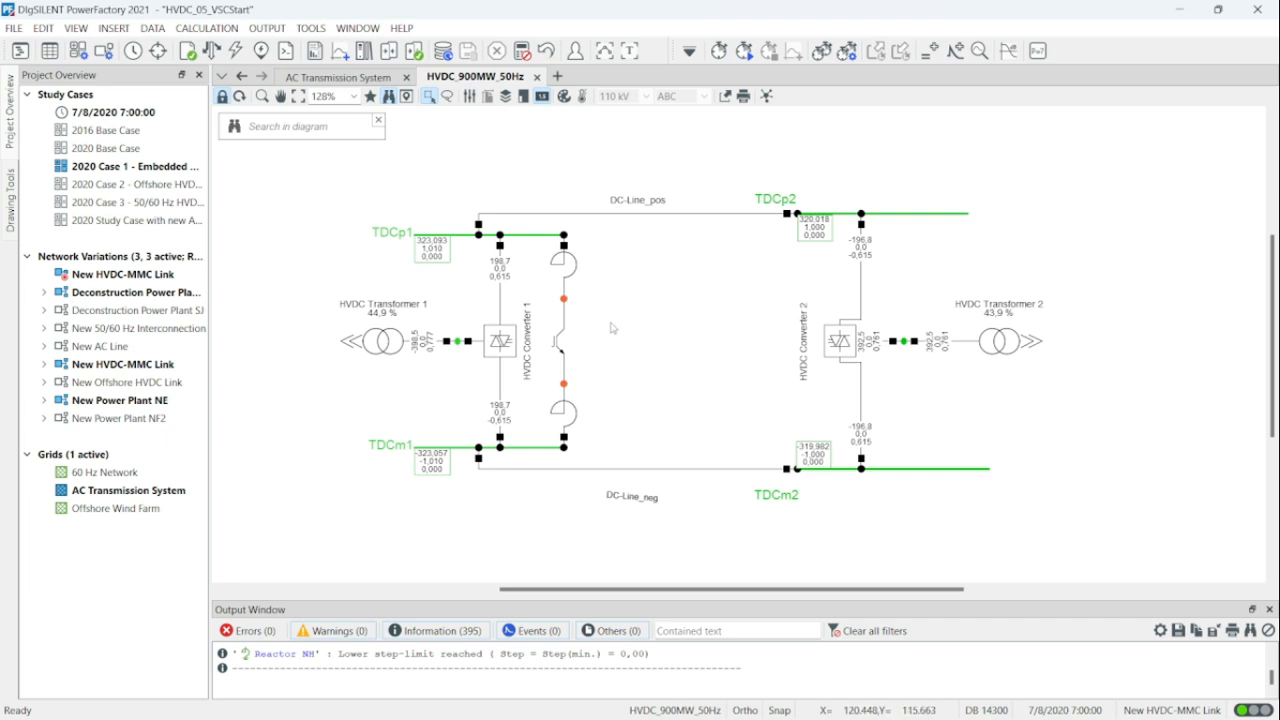
double_click(500, 341)
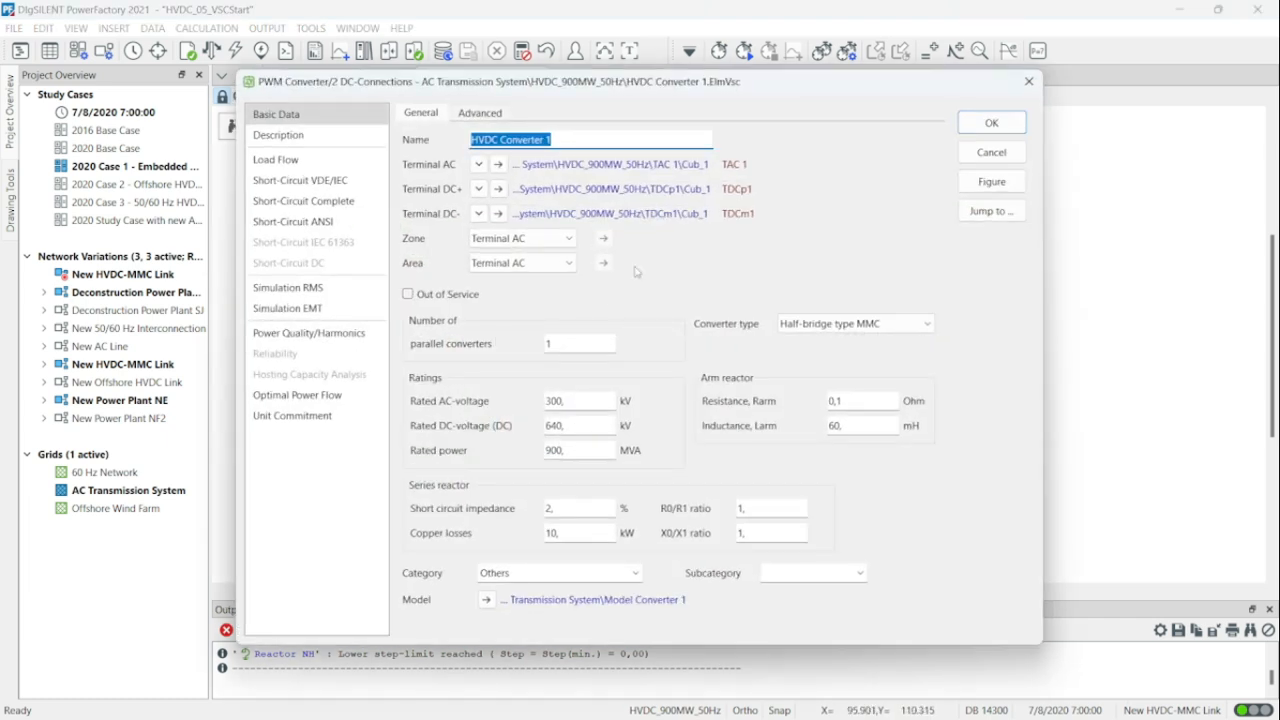
left_click(355, 161)
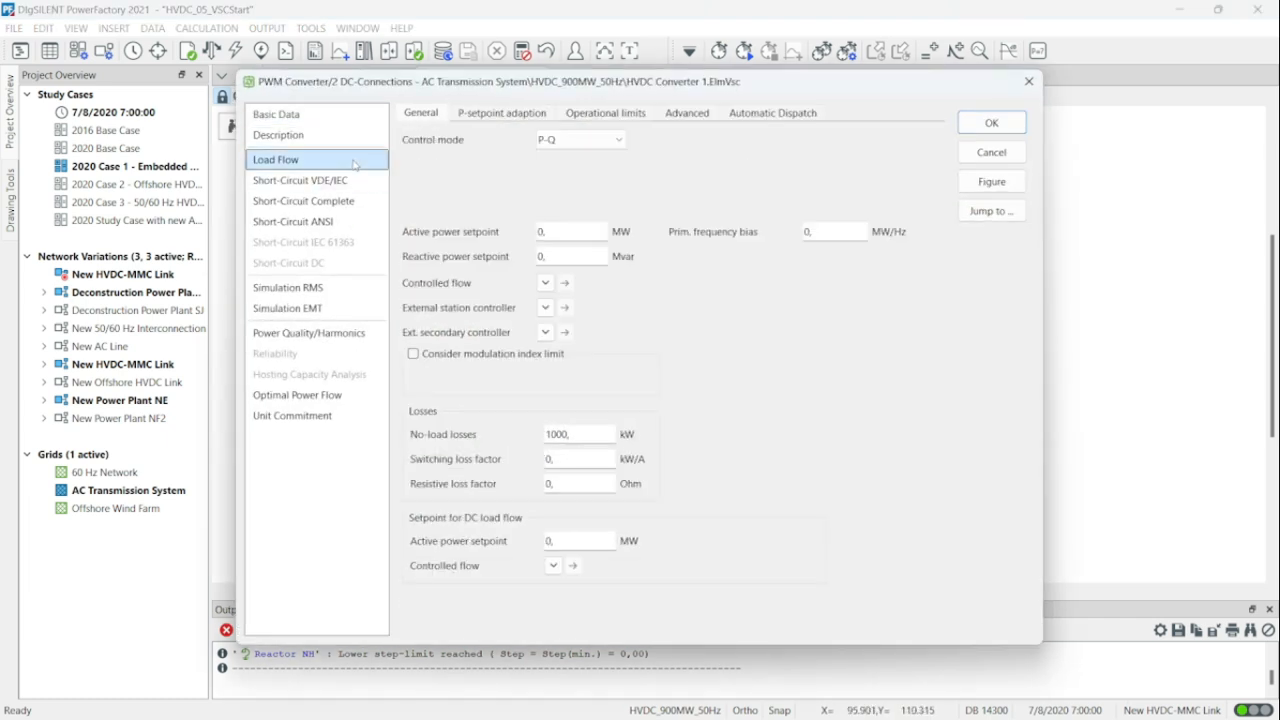
left_click(514, 114)
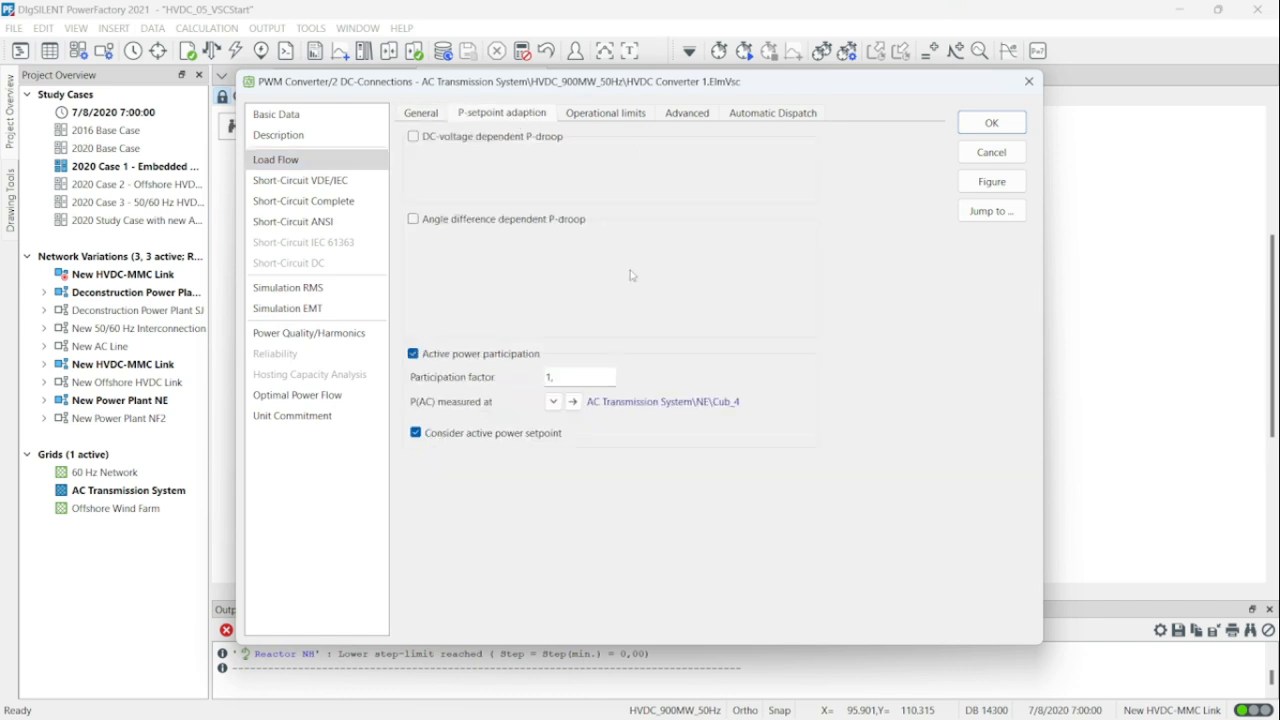
left_click(713, 700)
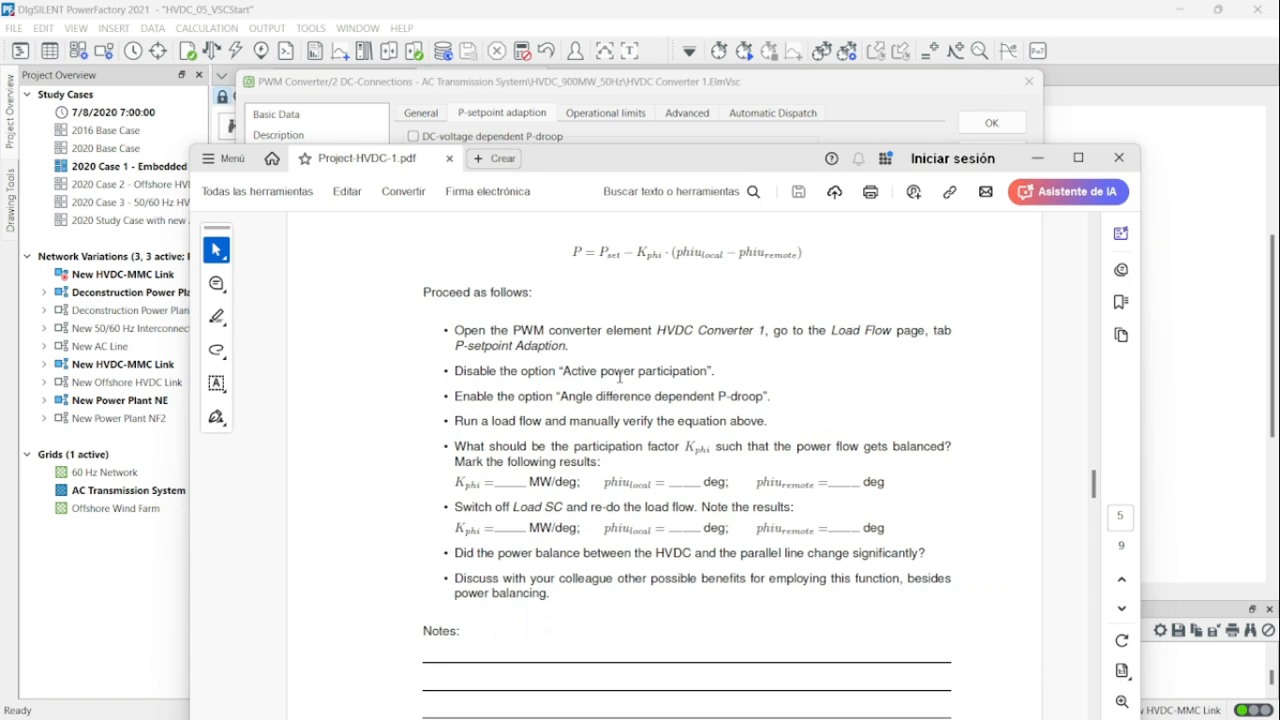
left_click(736, 83)
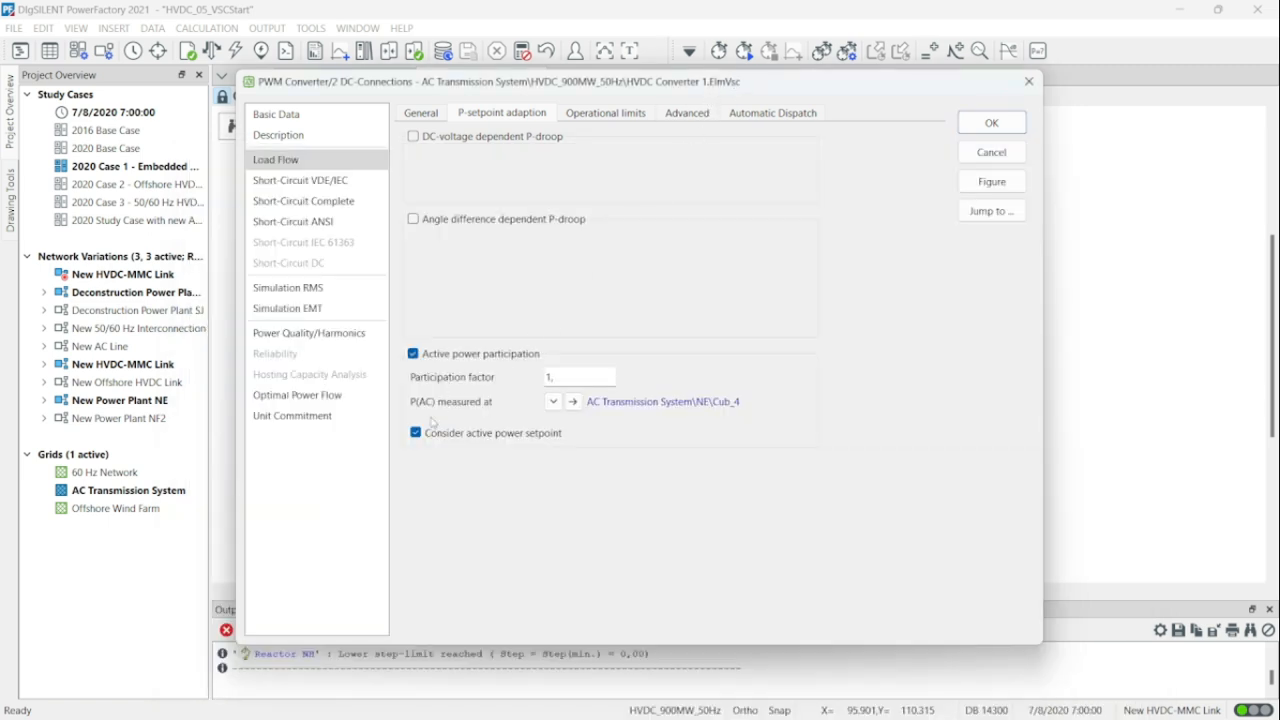
left_click(413, 354)
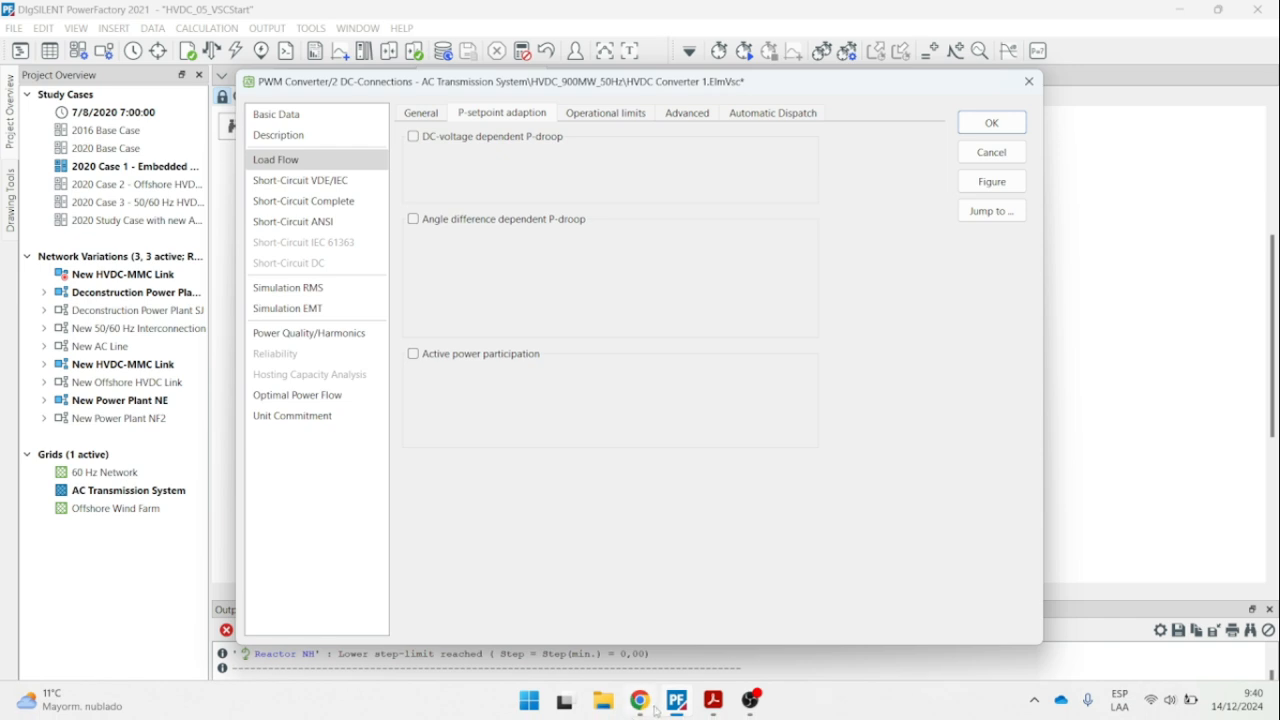
Check the next instruction in Project-HVDC-1.pdf and enable the angle difference dependent P-droop for HVDC Converter 1.
left_click(712, 701)
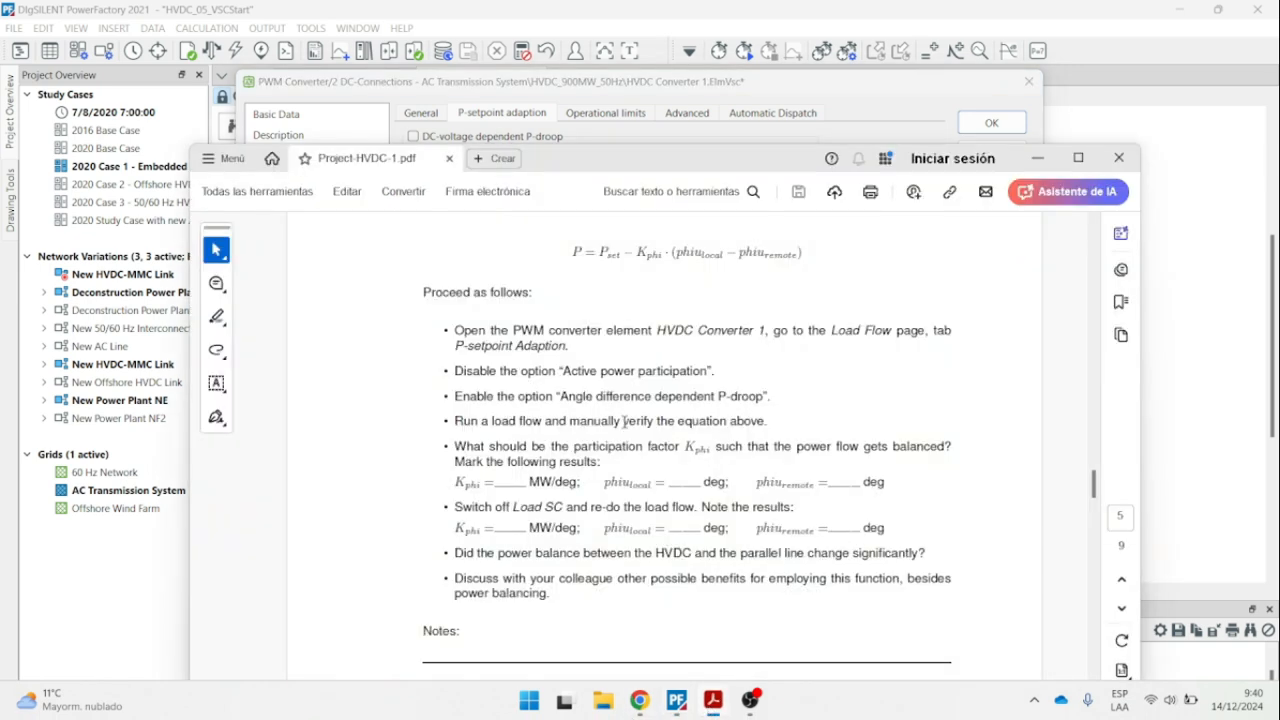
left_click(813, 89)
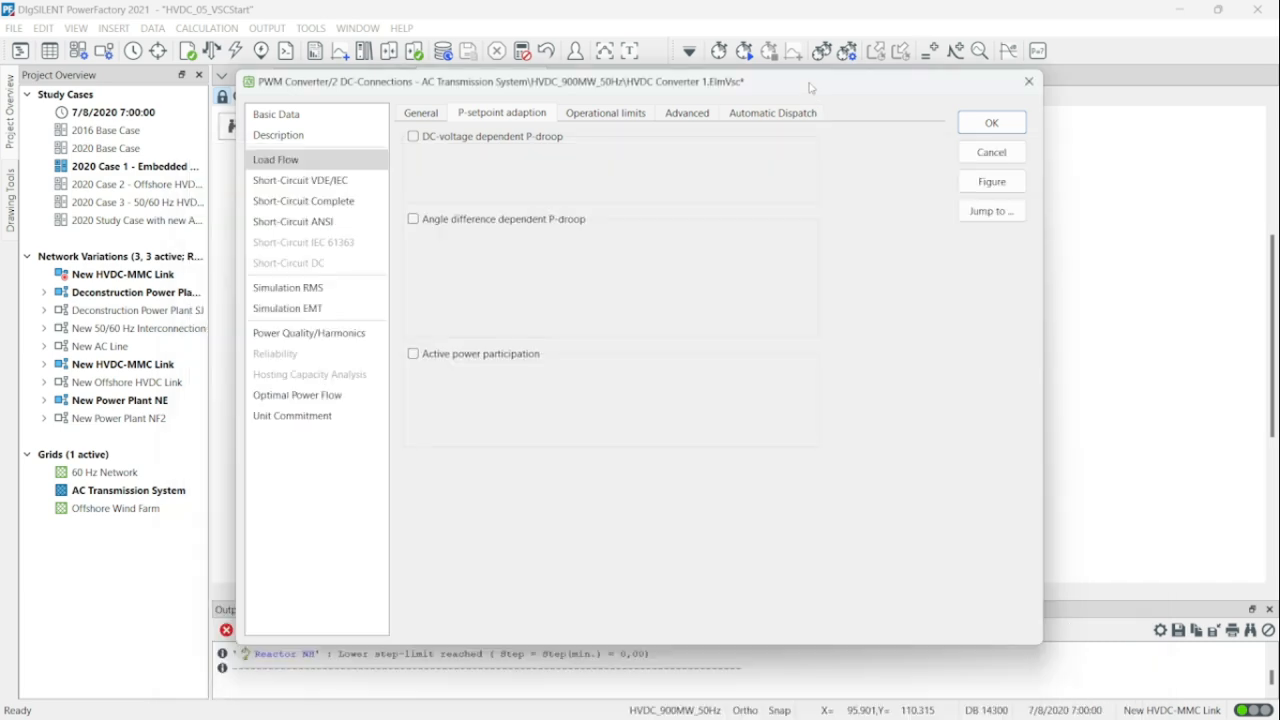
left_click(413, 219)
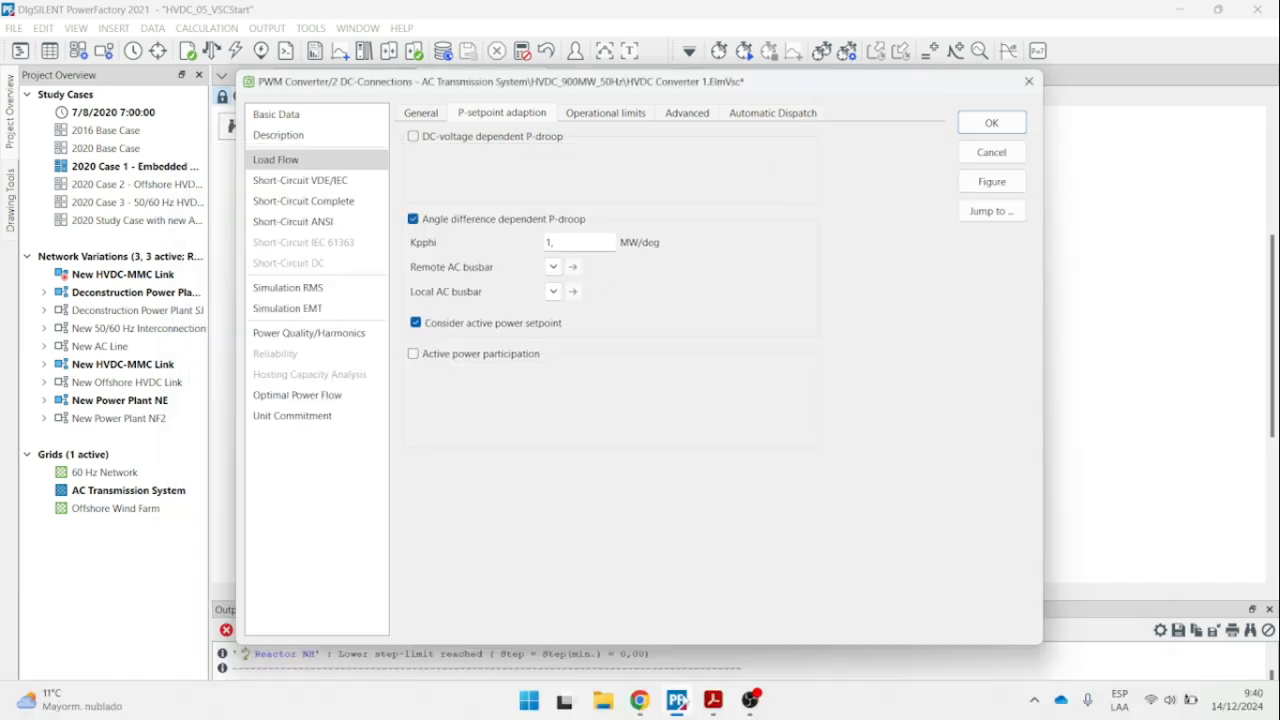
Check the next instructions in Project-HVDC-1.pdf and assign NE as the remote AC busbar for HVDC Converter 1's angle difference dependent P-droop.
left_click(712, 701)
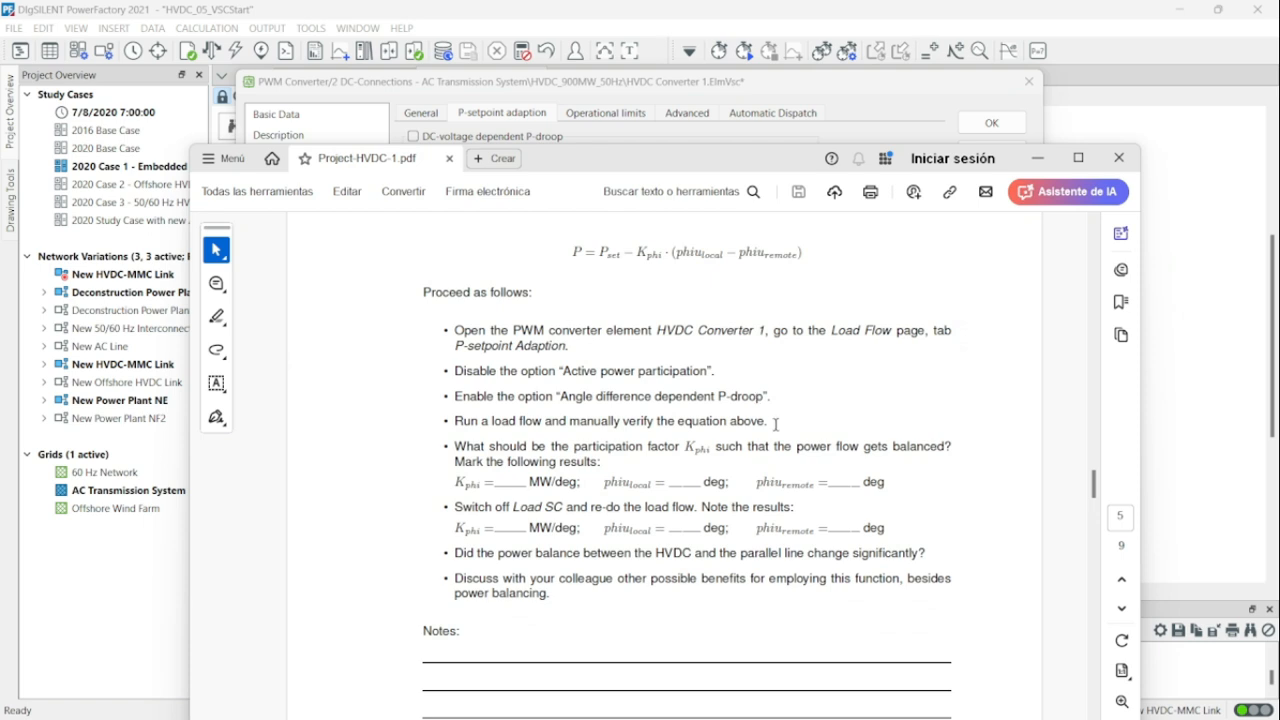
scroll(776, 424, "down", 1)
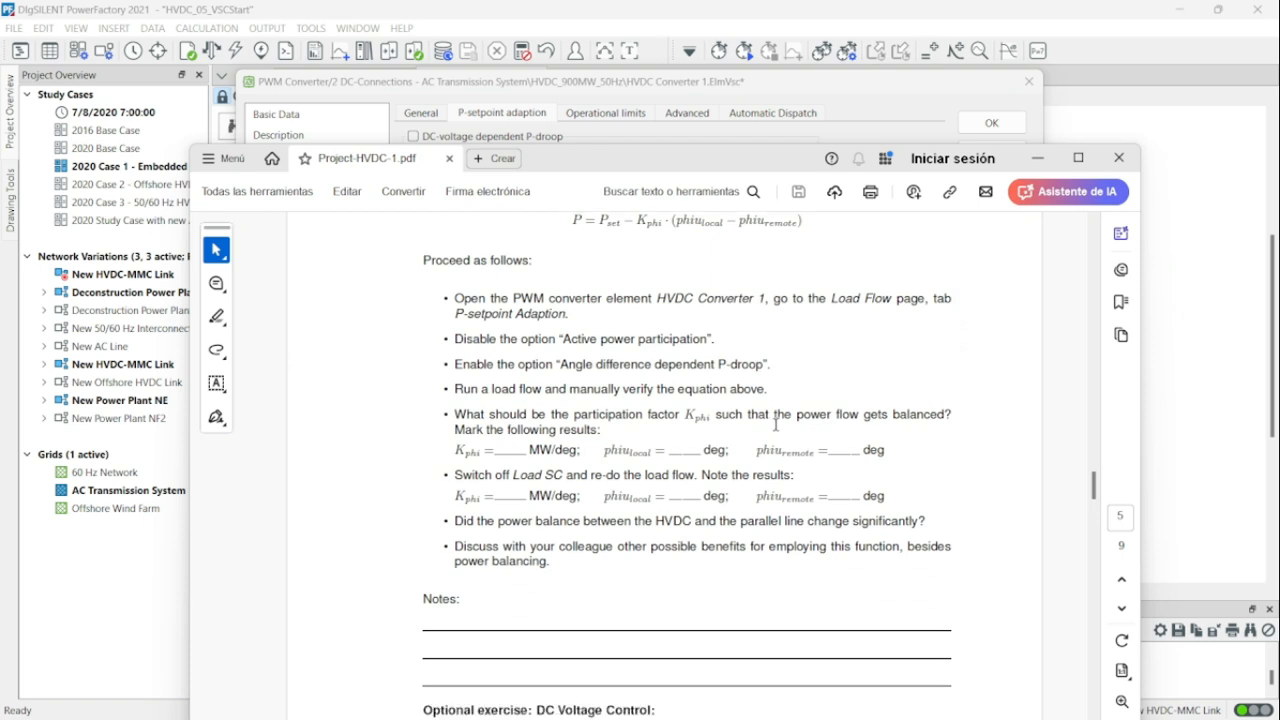
left_click(782, 86)
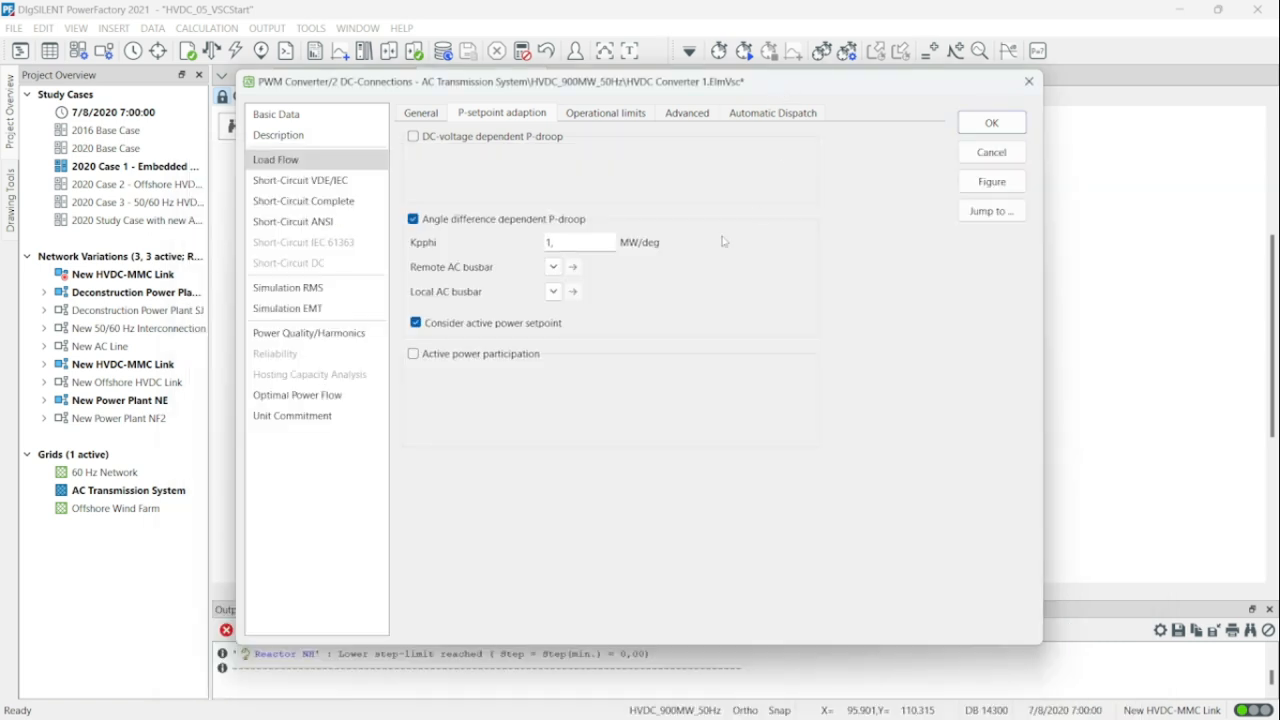
left_click(553, 267)
left_click(584, 289)
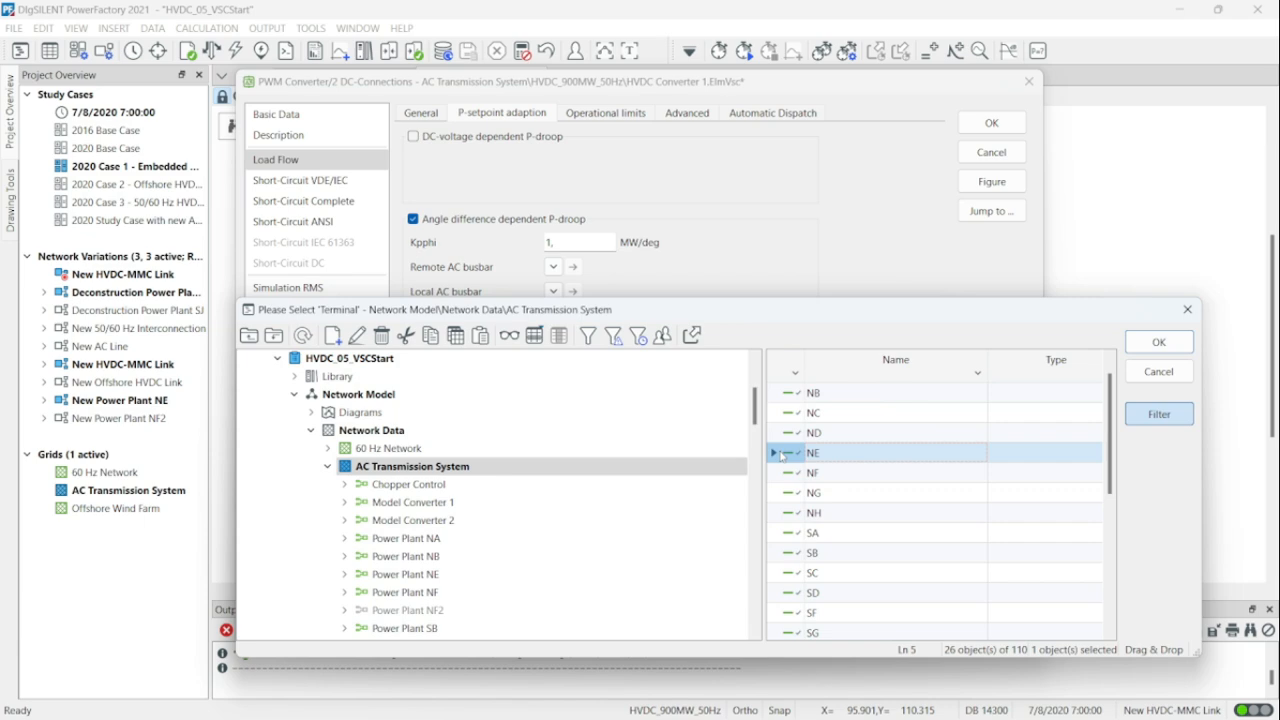
left_click(1154, 341)
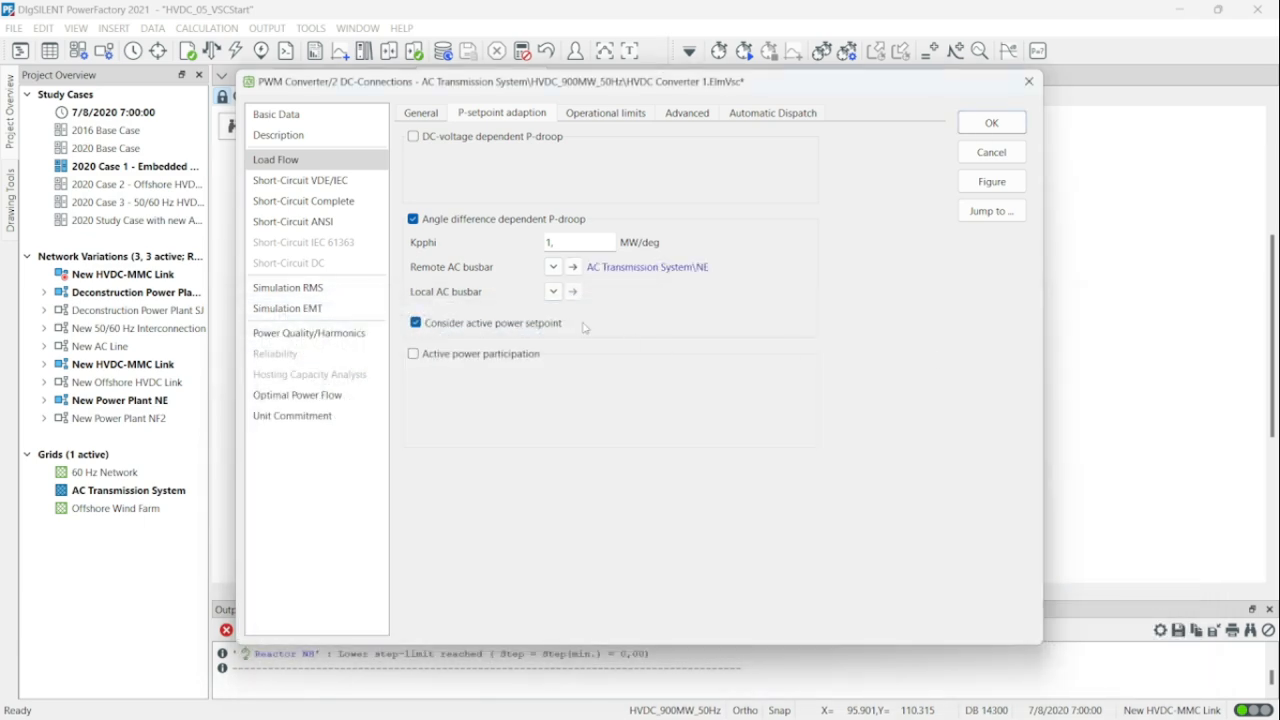
Assign SC as the local AC busbar of the angle difference dependent P-droop and accept the HVDC Converter 1 settings.
left_click(553, 292)
left_click(578, 313)
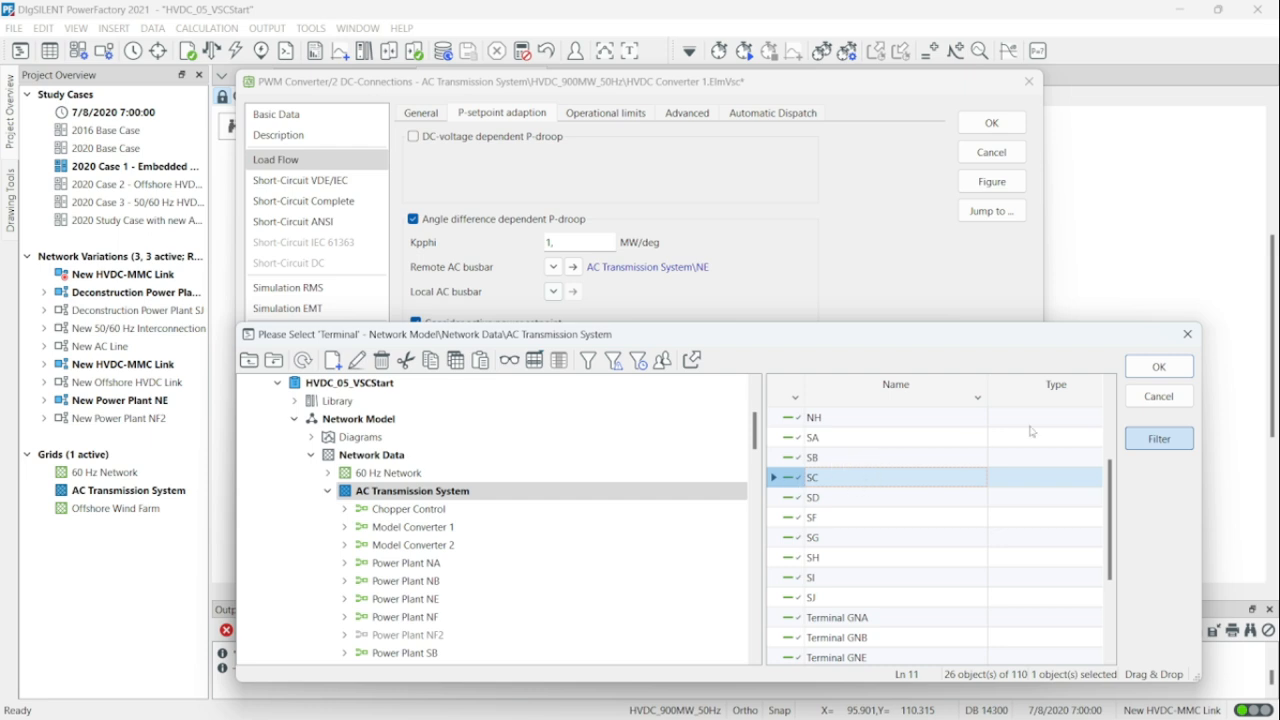
left_click(1144, 371)
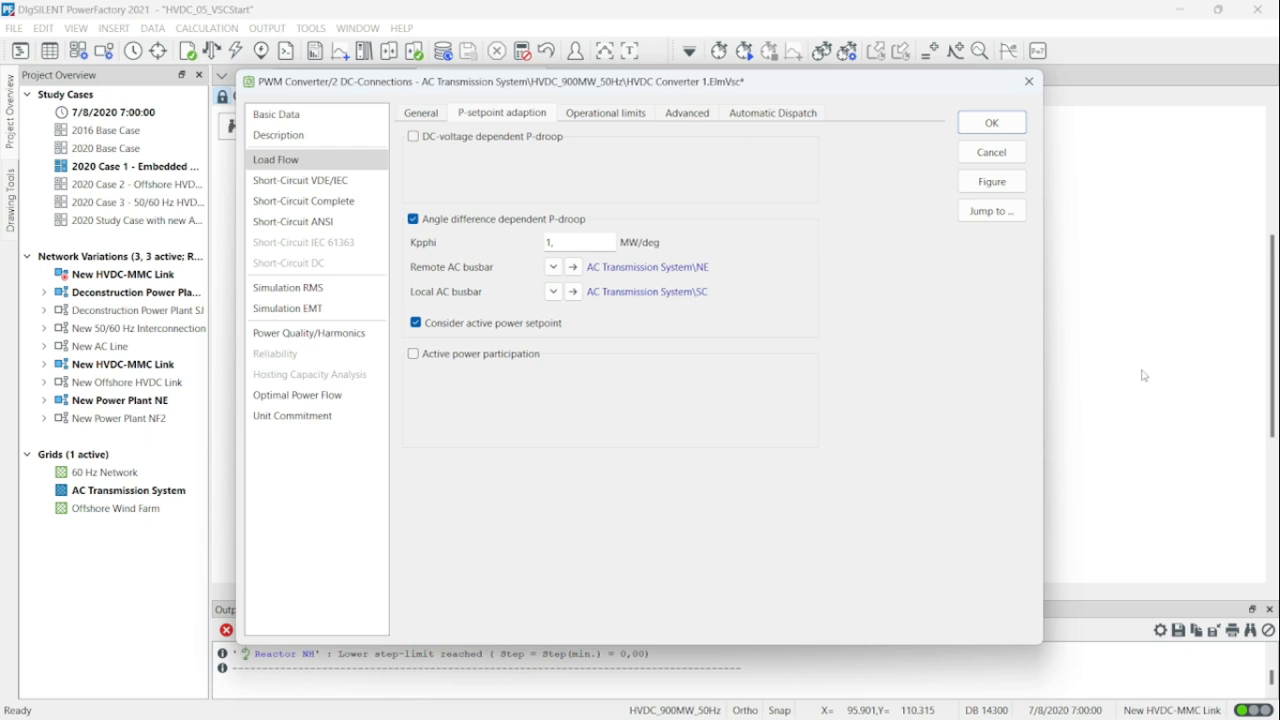
left_click(992, 121)
left_click(662, 313)
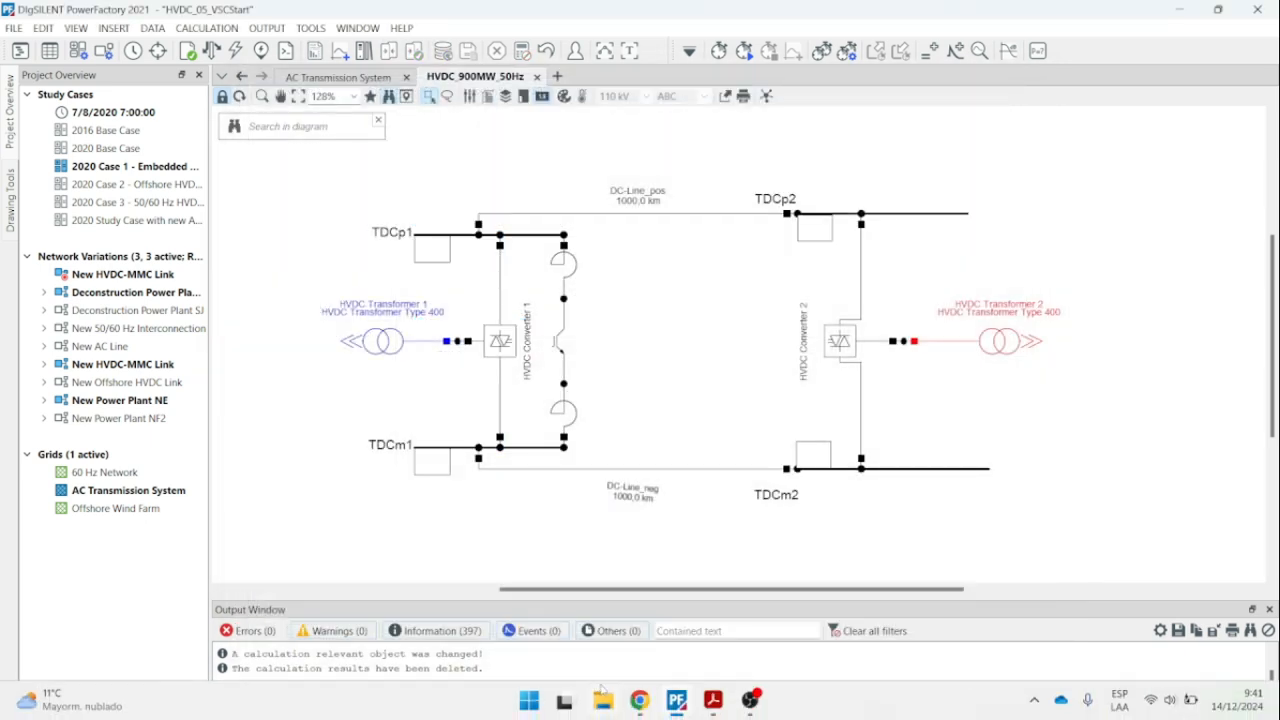
Check the load flow instruction in Project-HVDC-1.pdf and run a balanced, positive sequence AC load flow.
left_click(710, 705)
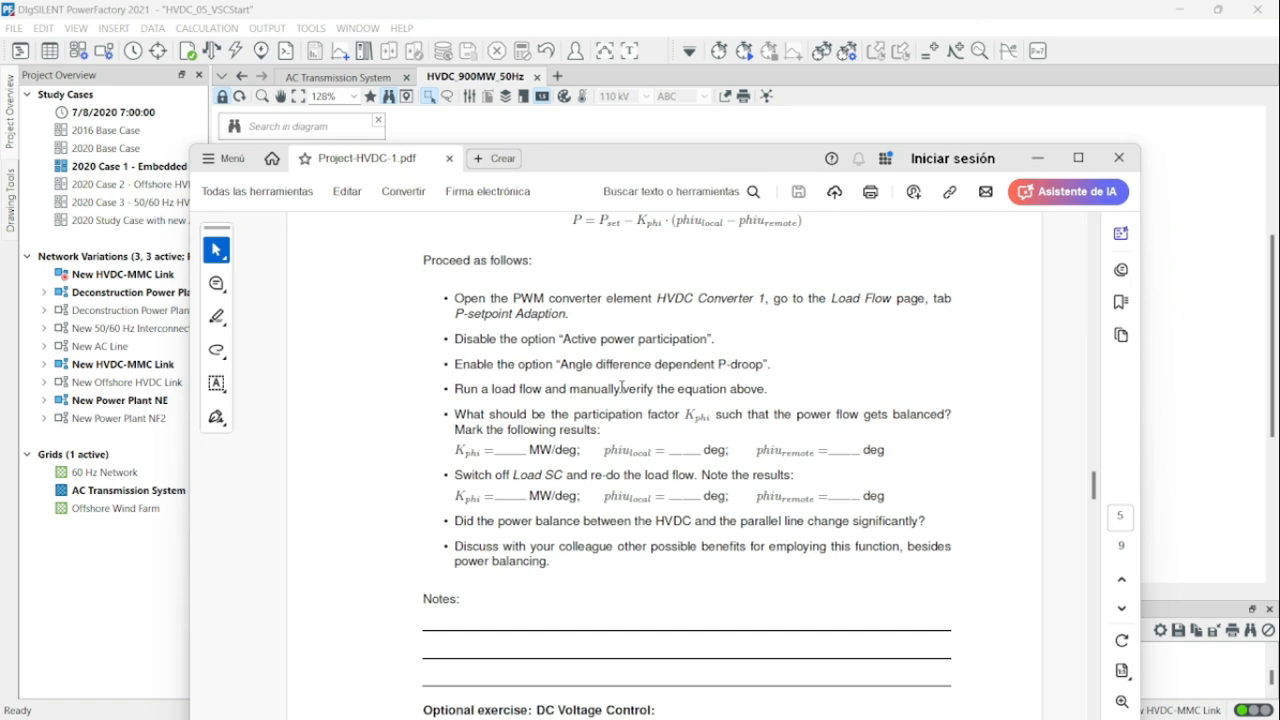
left_click(1038, 158)
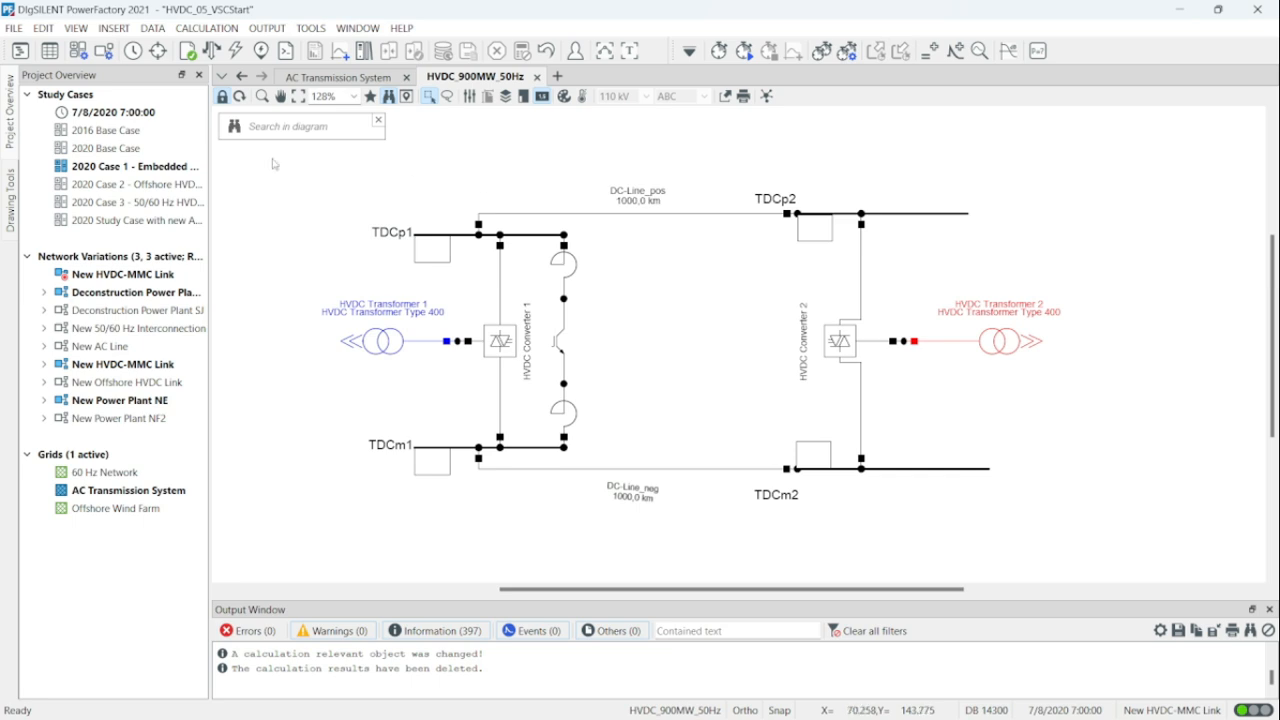
left_click(212, 50)
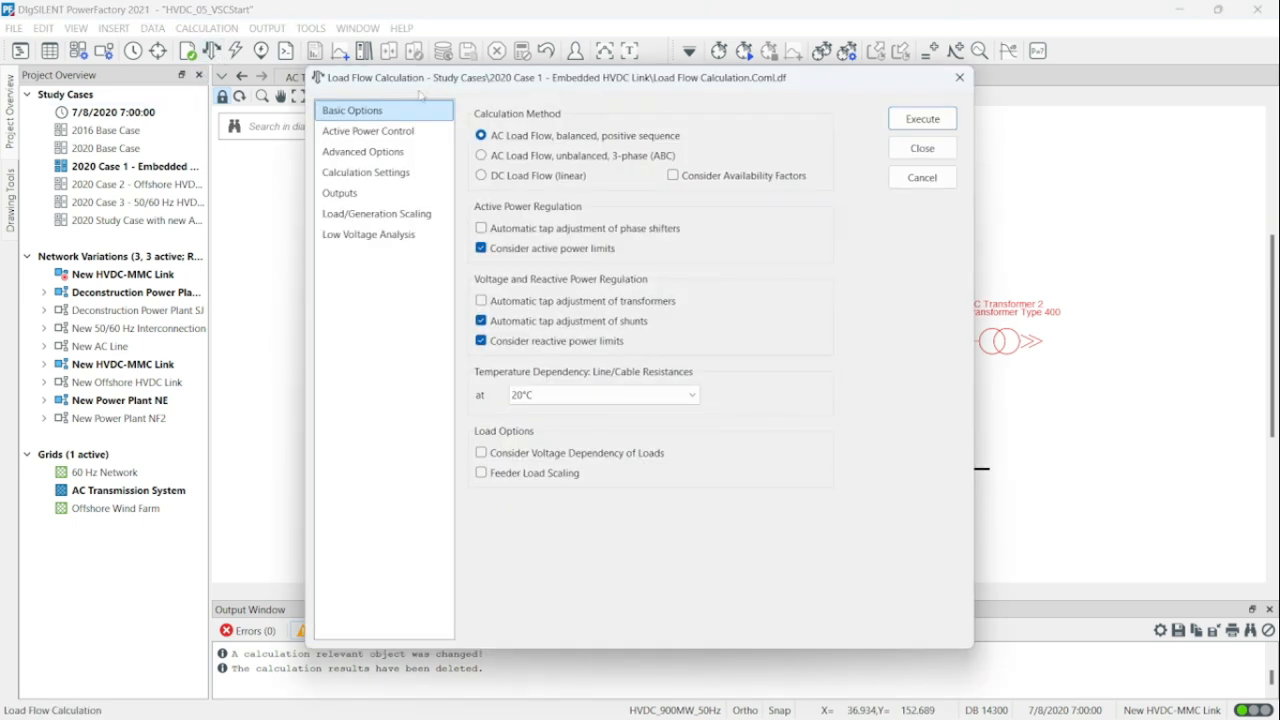
left_click(922, 119)
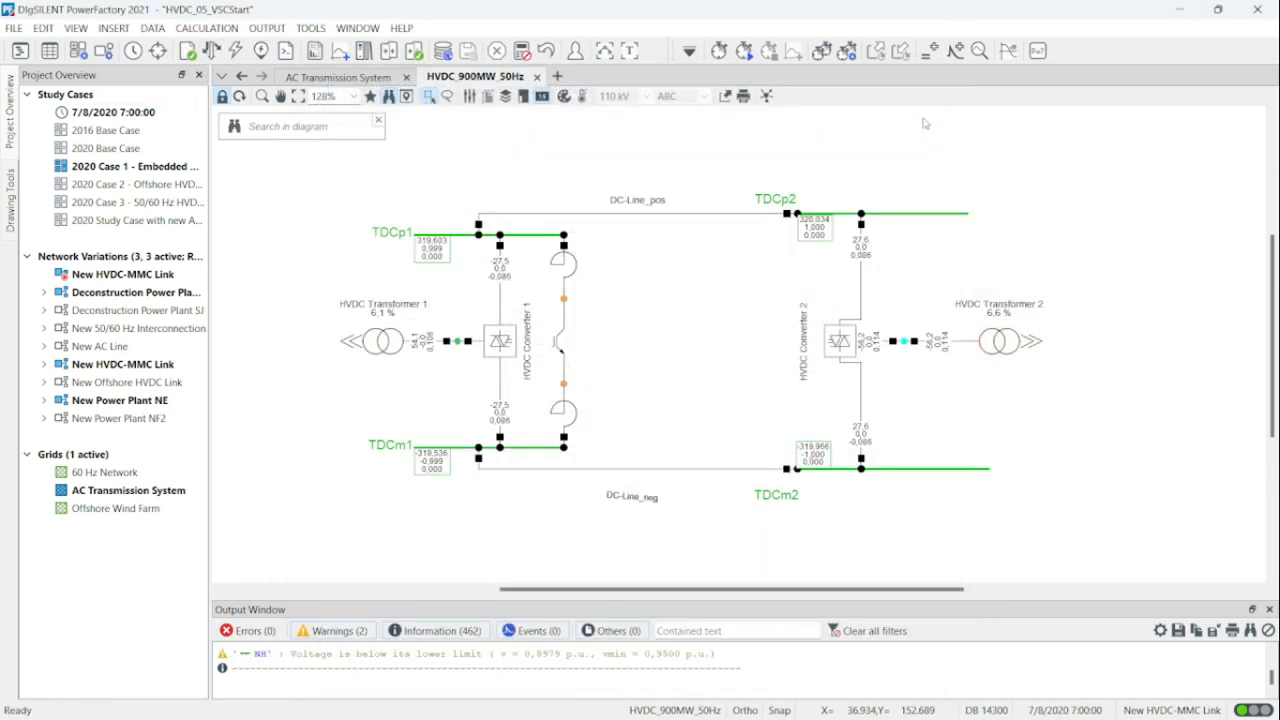
Examine the load flow results of the HVDC link in its detailed diagram and at busbar NE in the AC Transmission System diagram.
left_click_drag(695, 320, 723, 333)
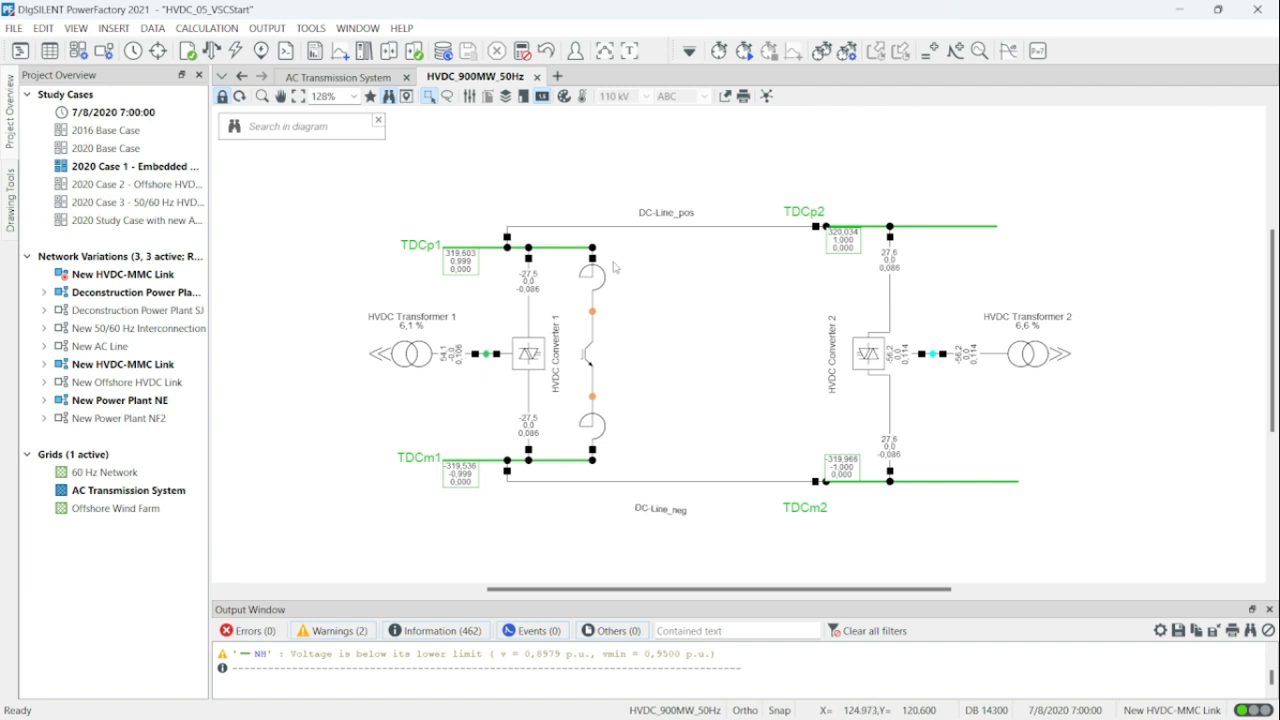
left_click(370, 77)
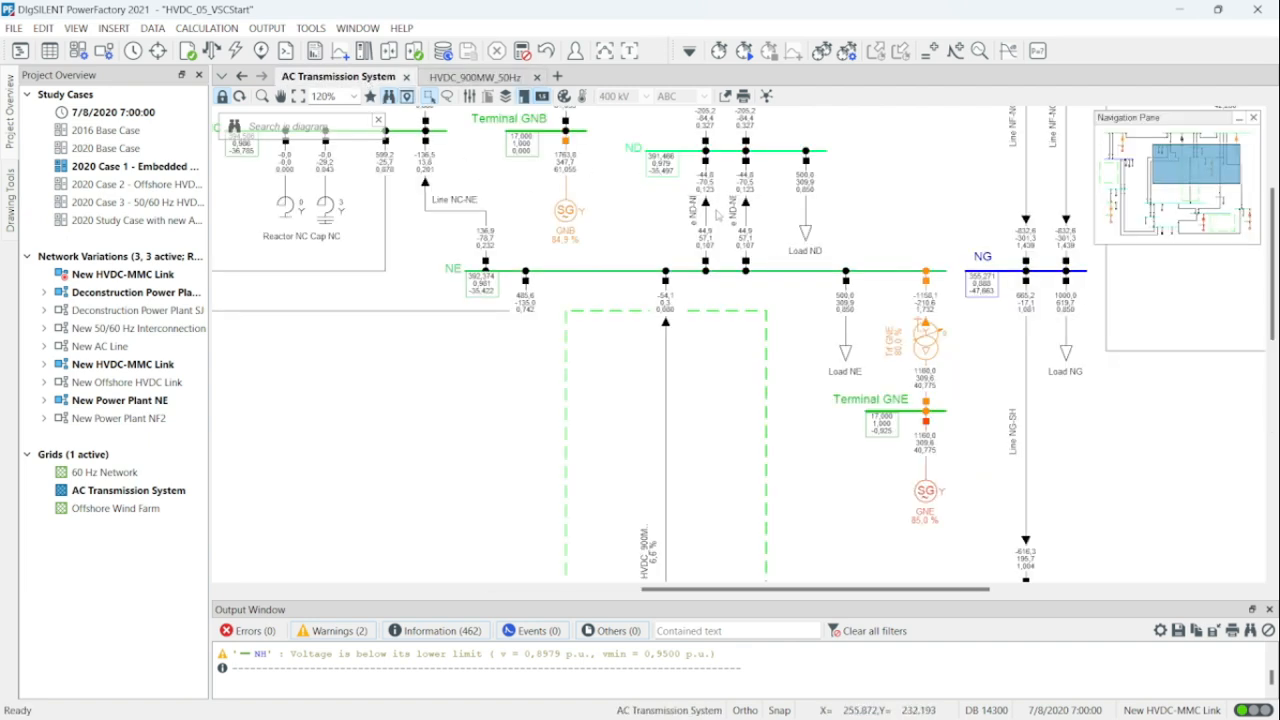
scroll(714, 306, "down", 2)
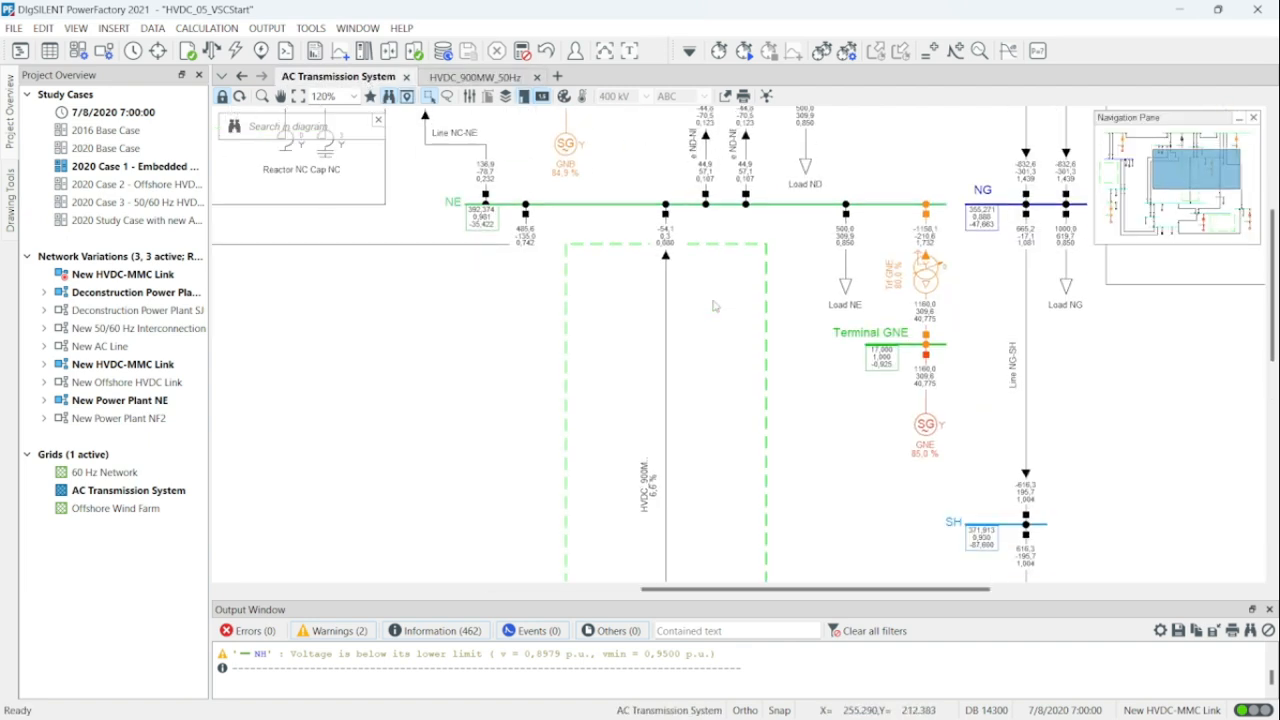
scroll(714, 306, "down", 4)
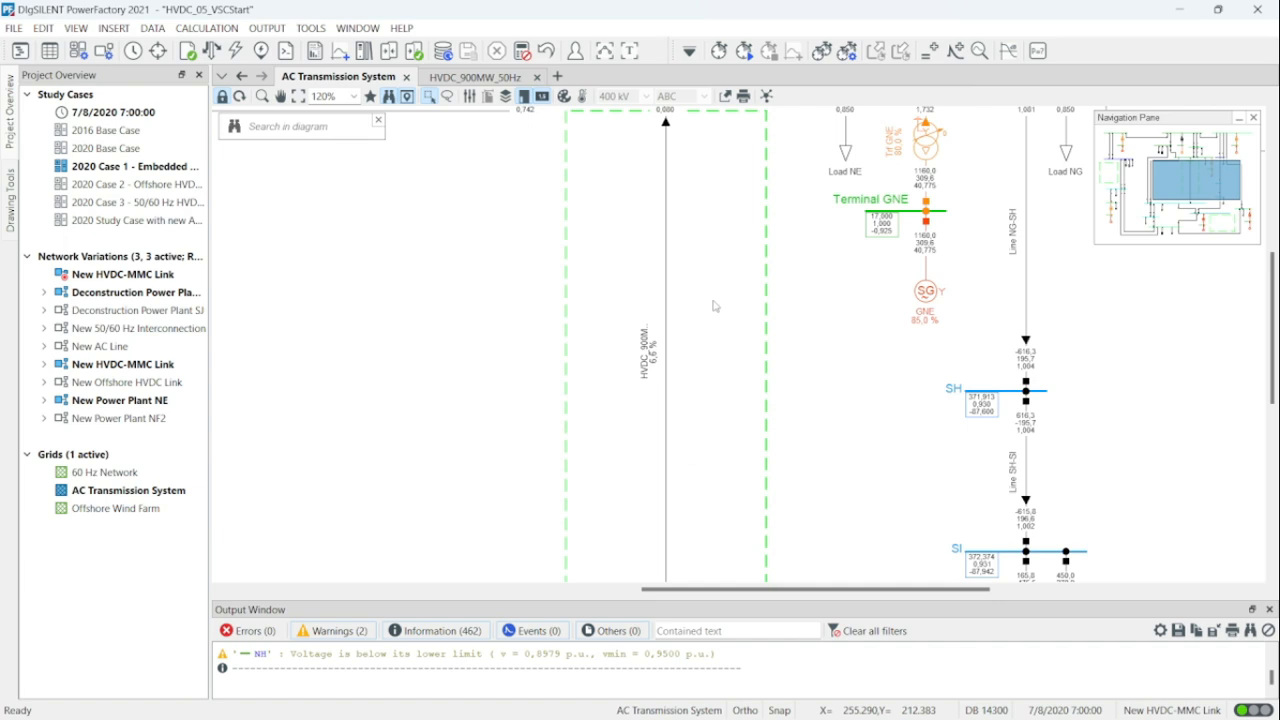
scroll(714, 306, "up", 4)
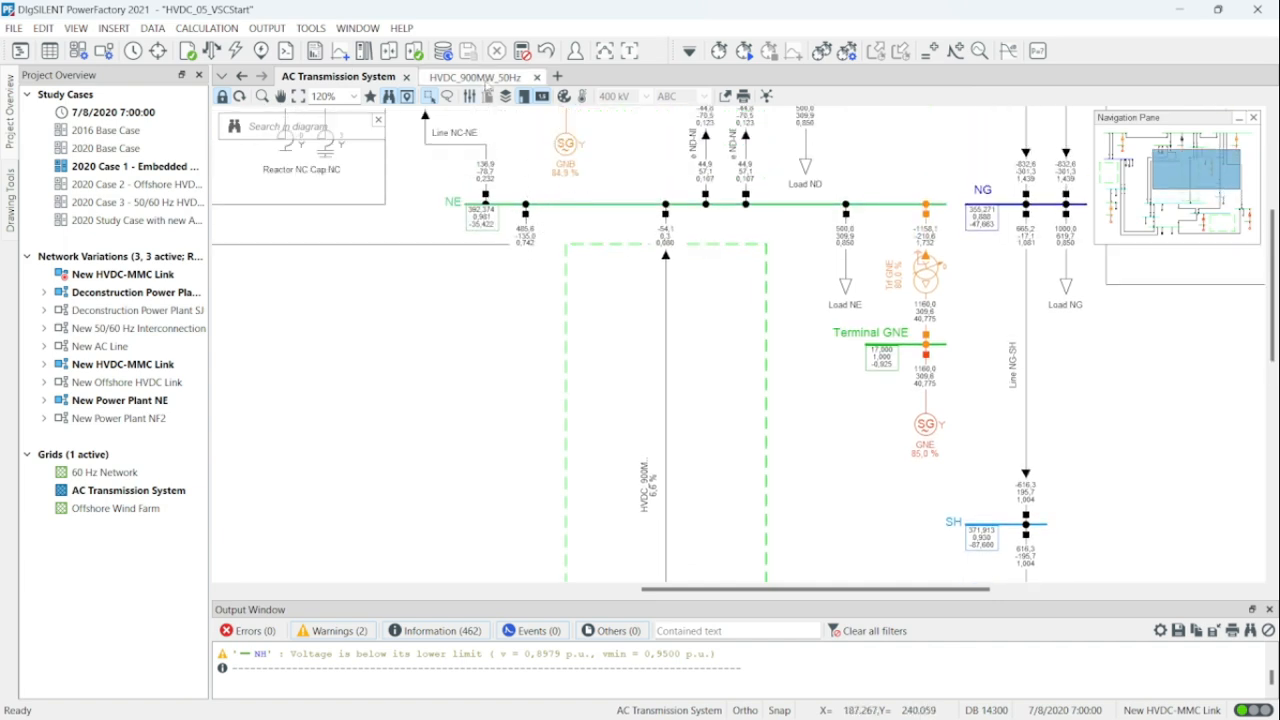
left_click(480, 78)
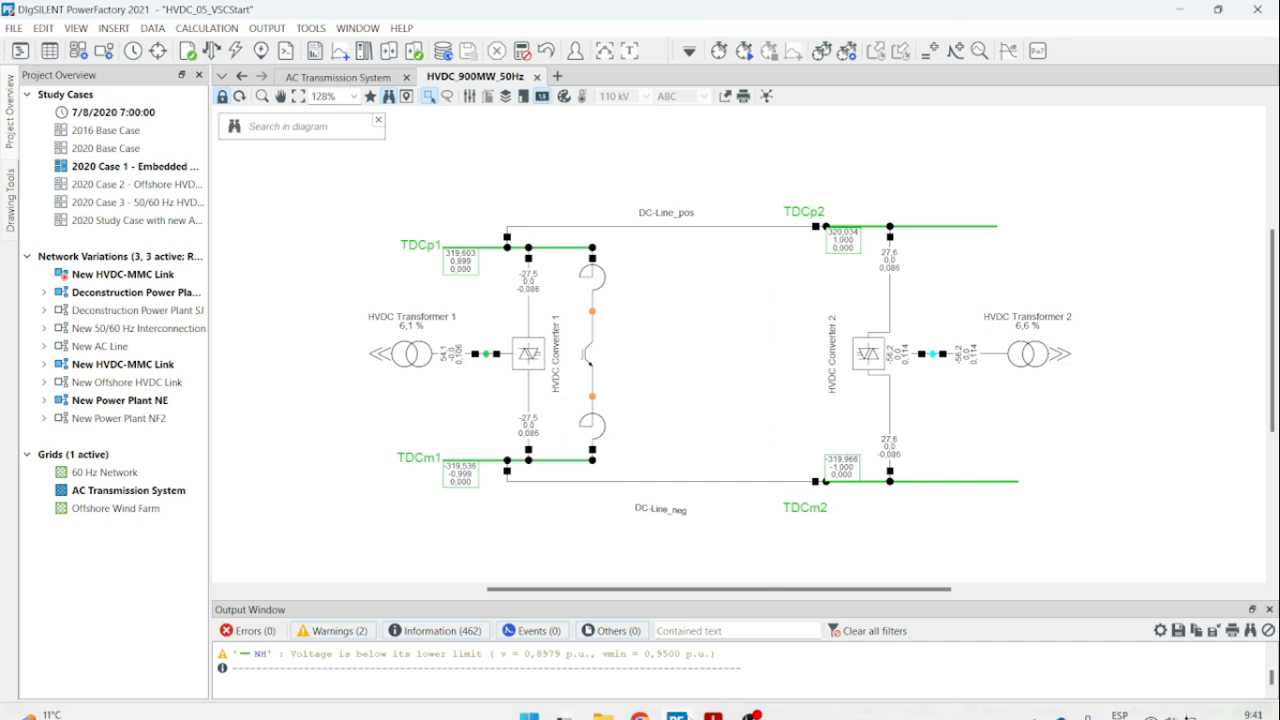
Read the participation factor task in Project-HVDC-1.pdf and set Kpphi of HVDC Converter 1 to 12 MW/deg.
left_click(717, 705)
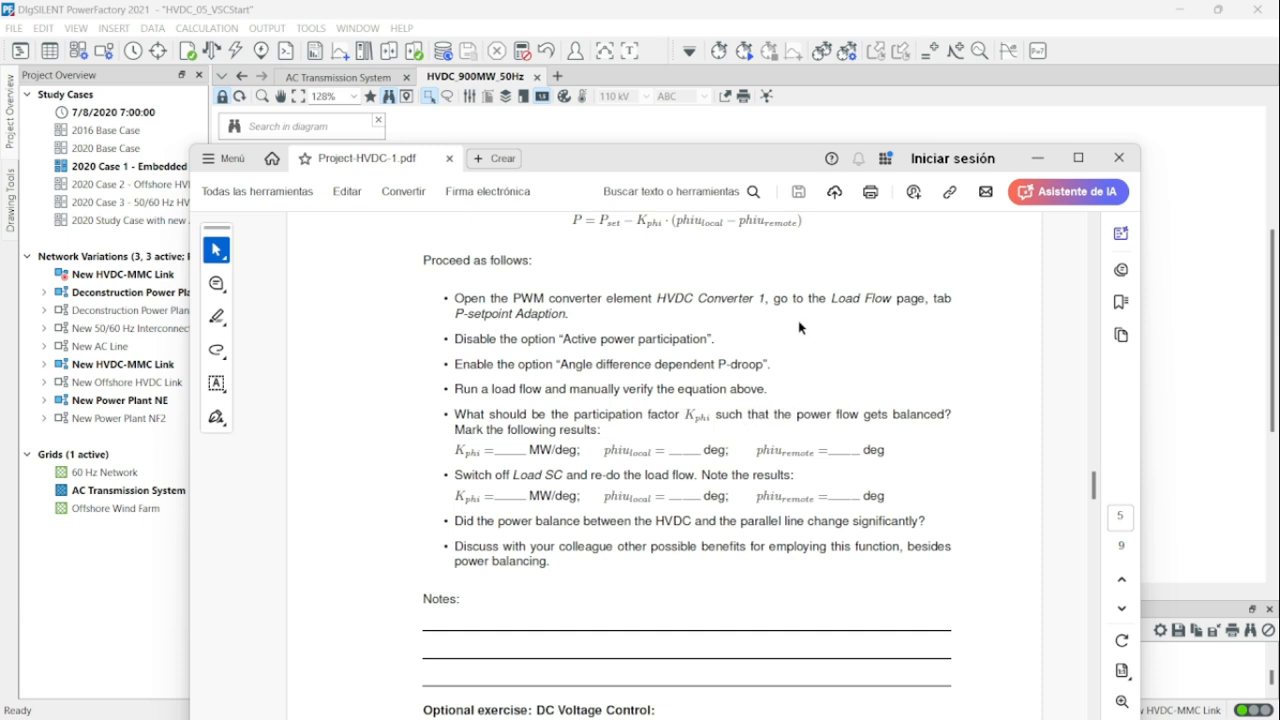
scroll(724, 383, "down", 1)
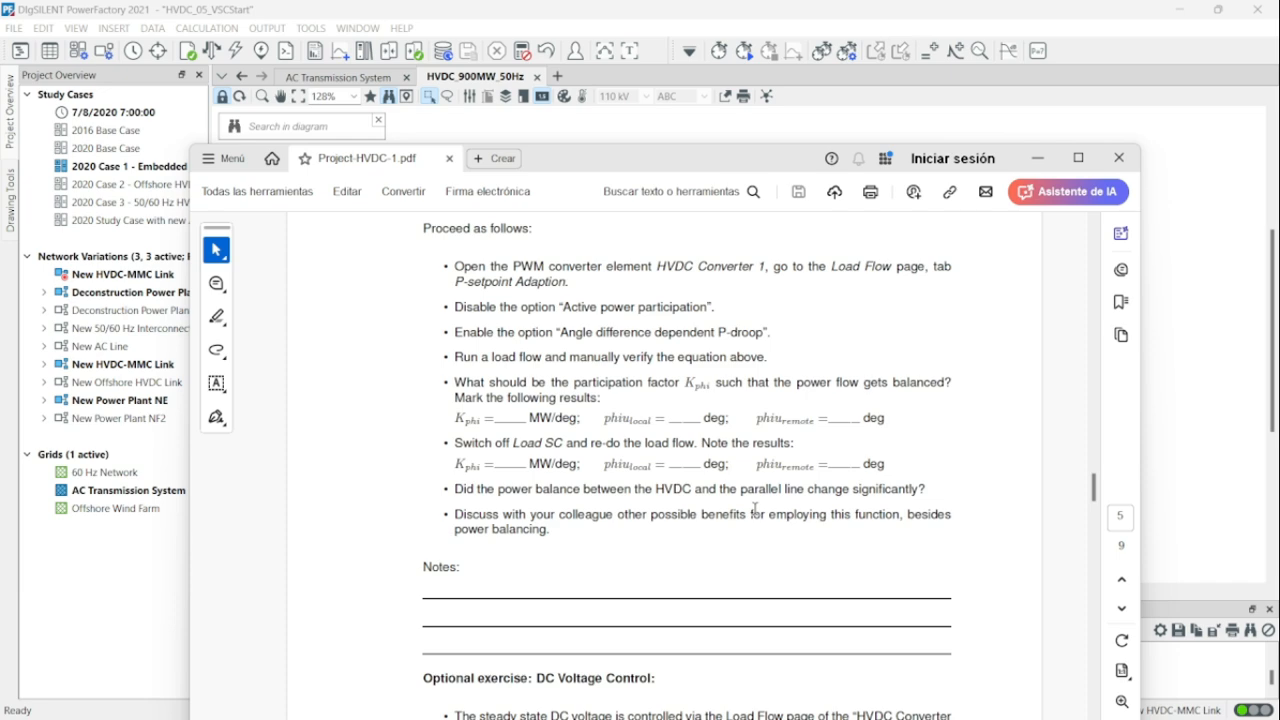
left_click(1038, 158)
double_click(523, 372)
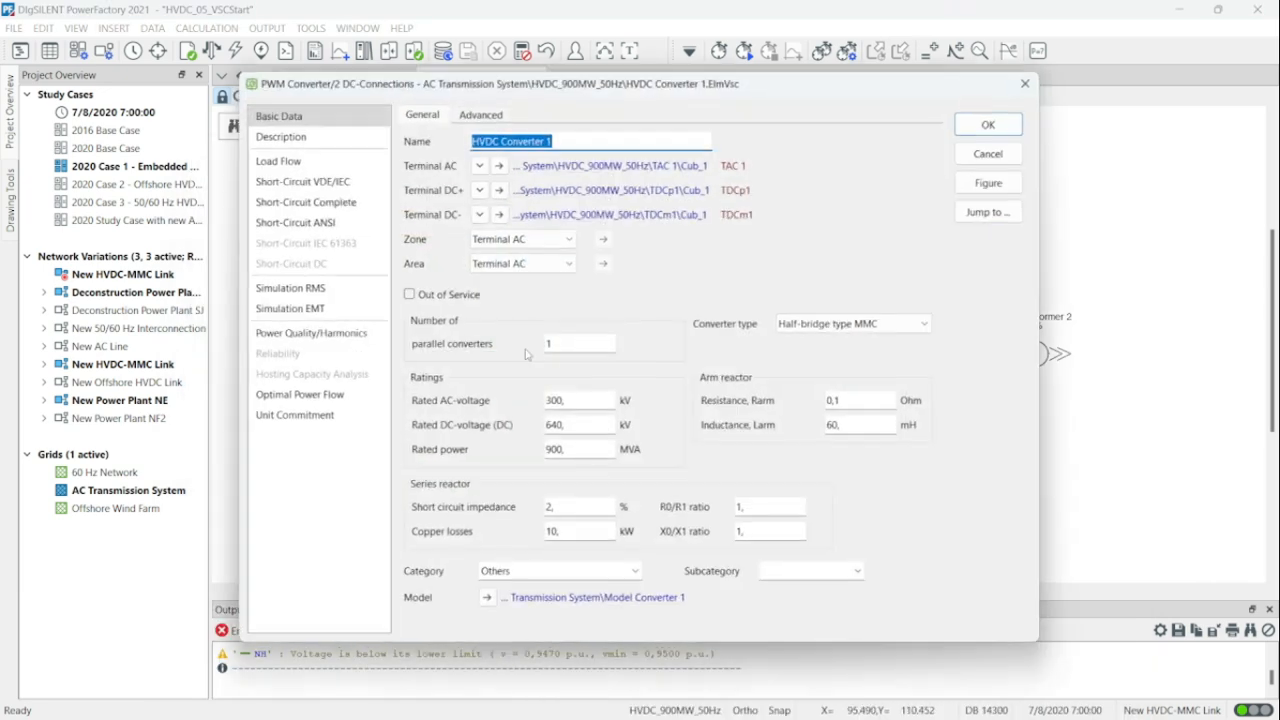
left_click(325, 160)
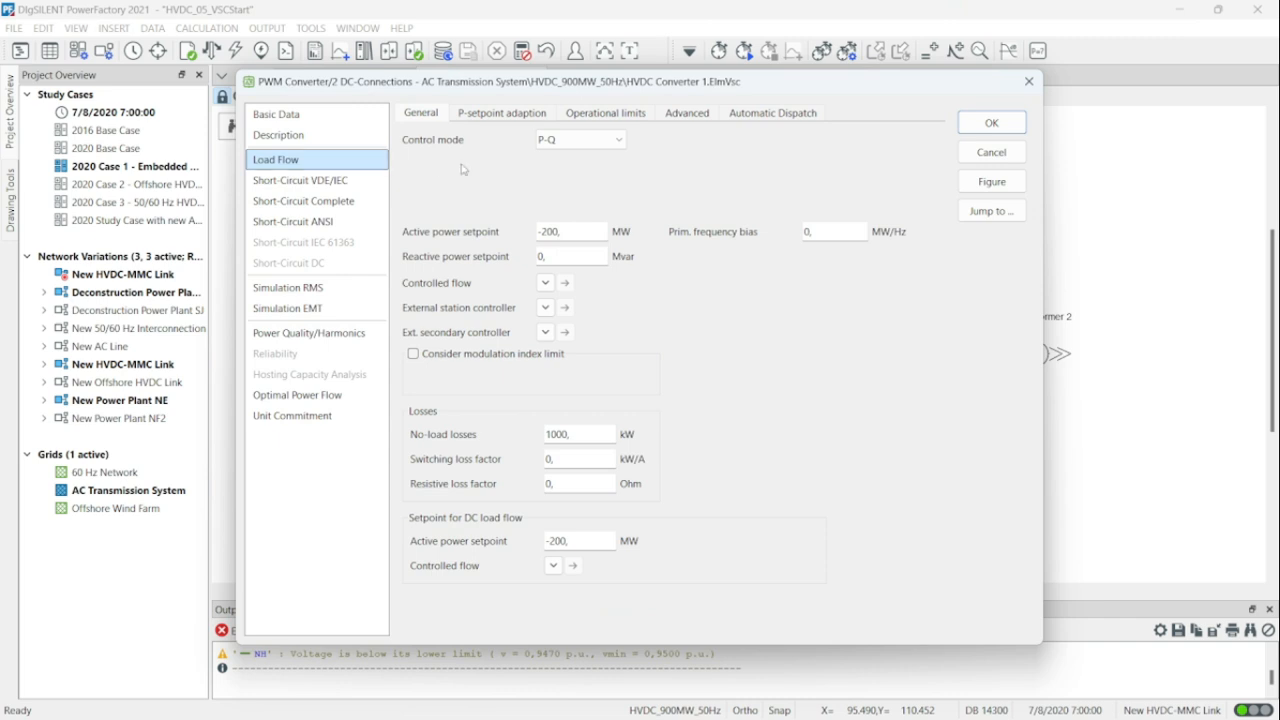
left_click(519, 118)
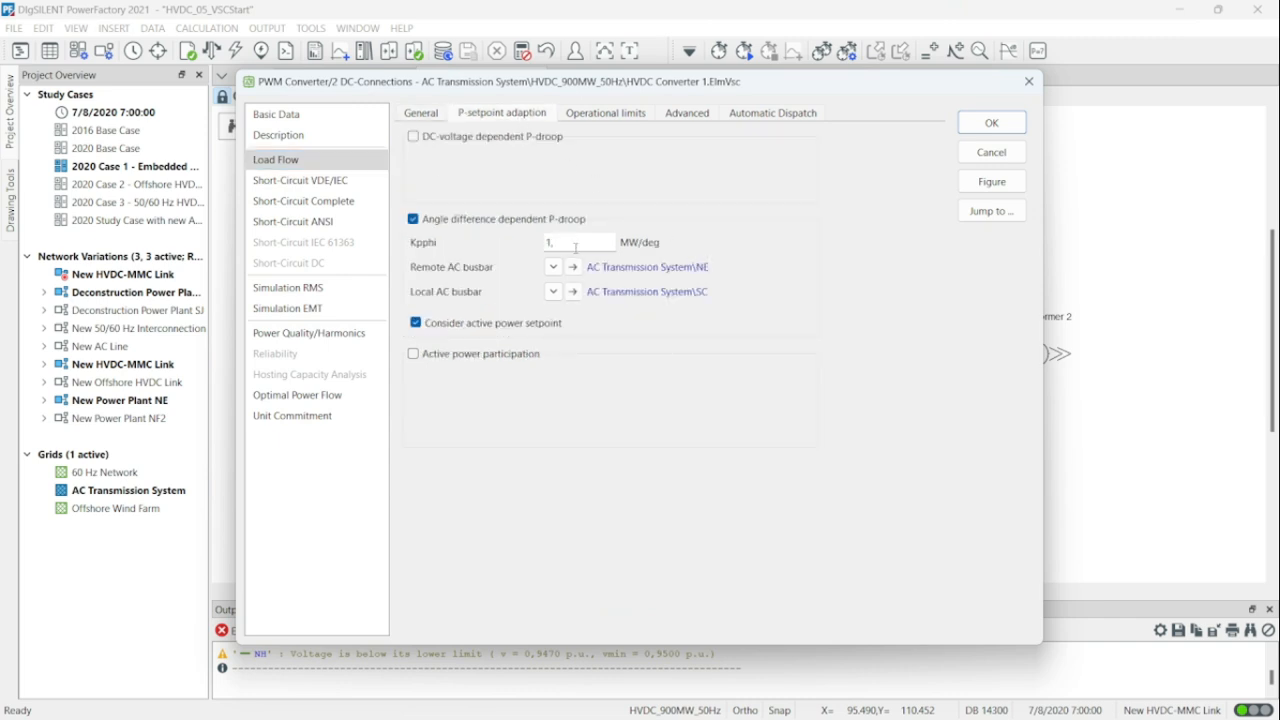
left_click_drag(575, 244, 536, 243)
type("12")
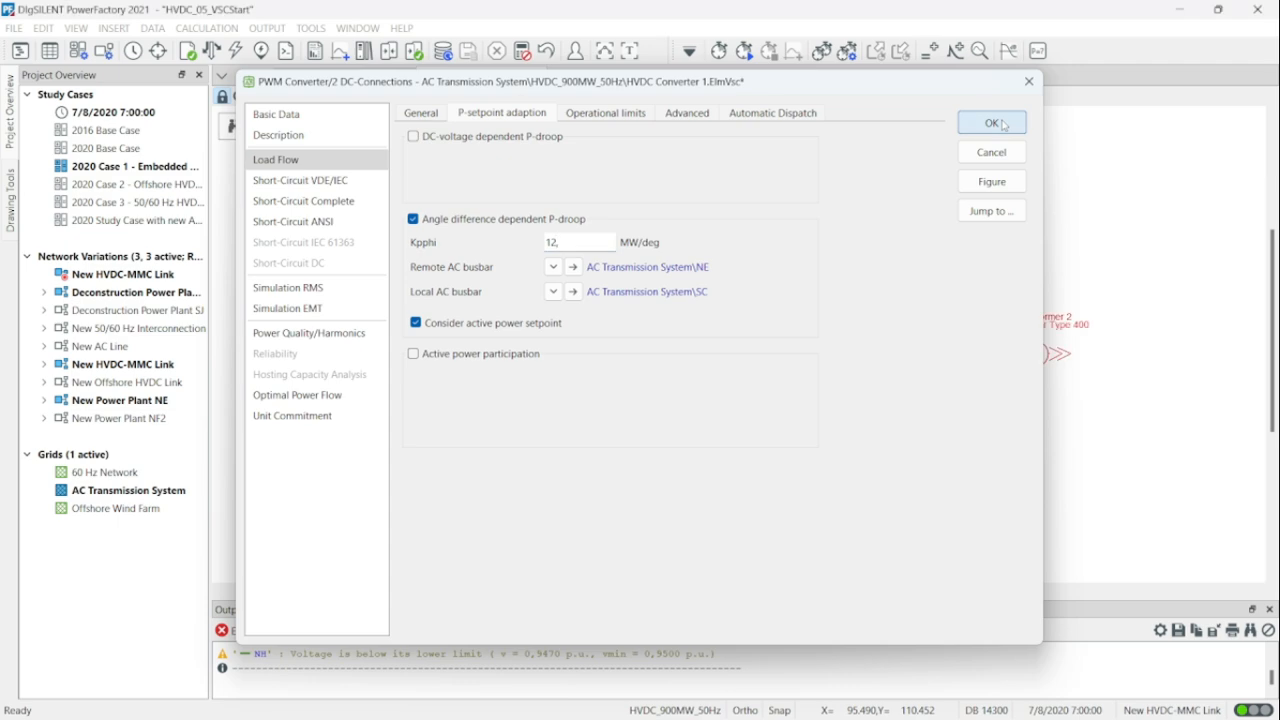
left_click(989, 123)
Try to run the balanced AC load flow with the 12 MW/deg angle droop factor.
left_click(211, 50)
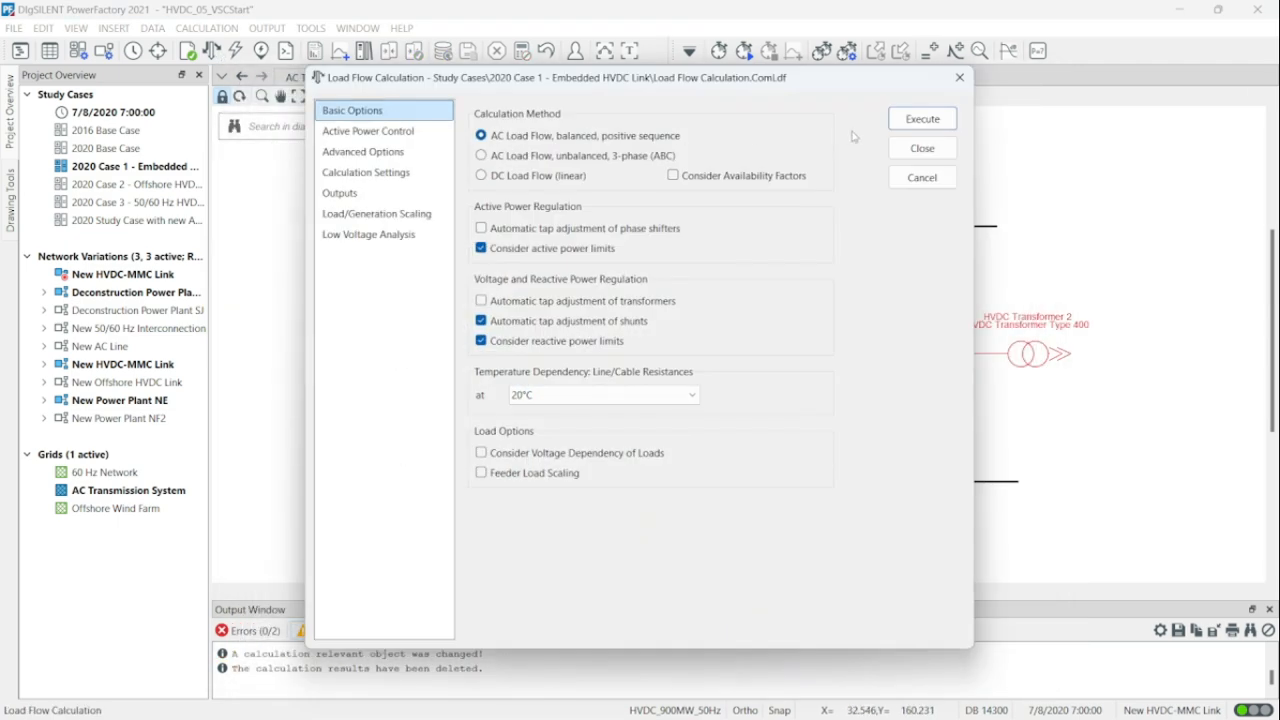
left_click(912, 121)
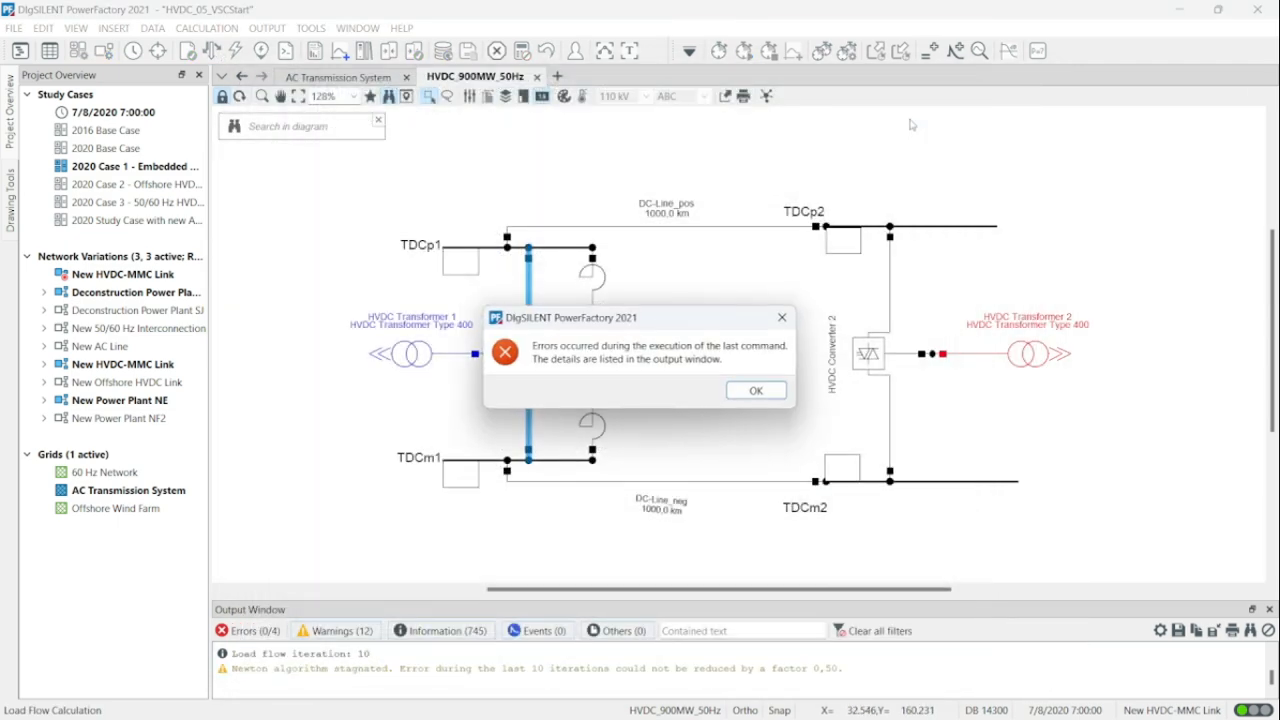
left_click(760, 393)
Set Kpphi in the load flow P-setpoint adaption of HVDC Converter 1 to 1 MW/deg.
double_click(529, 362)
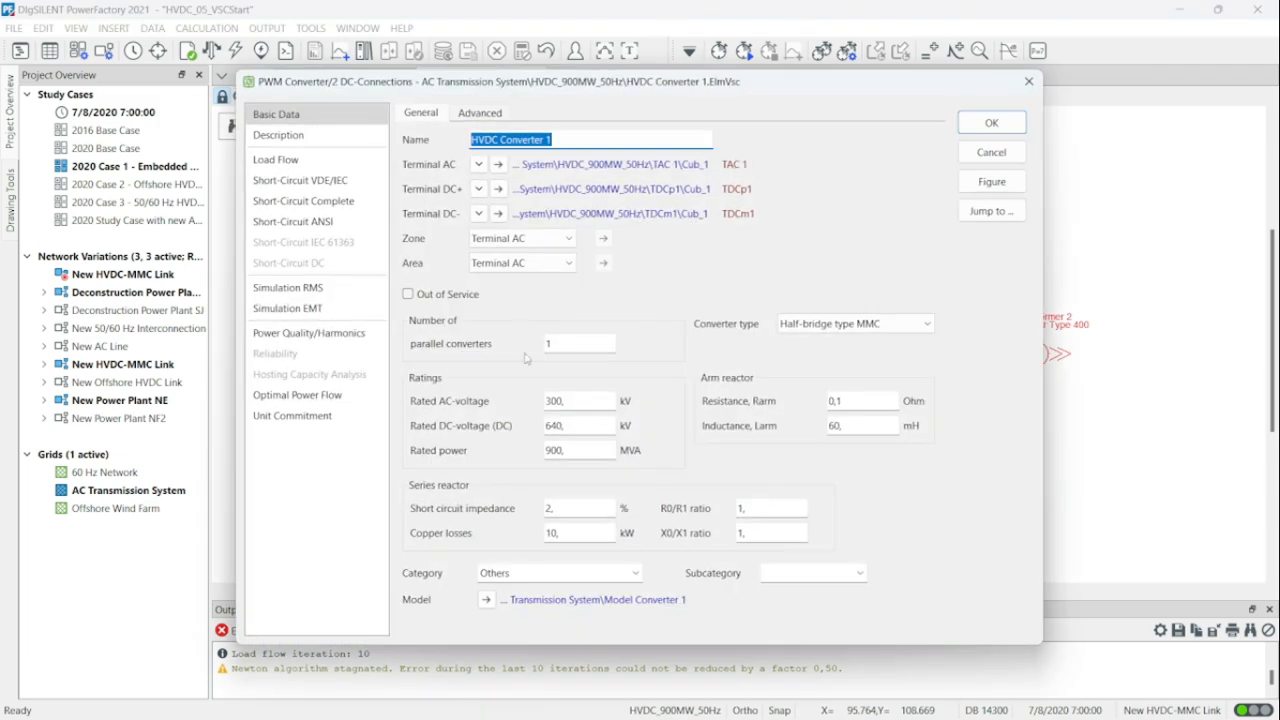
left_click(320, 161)
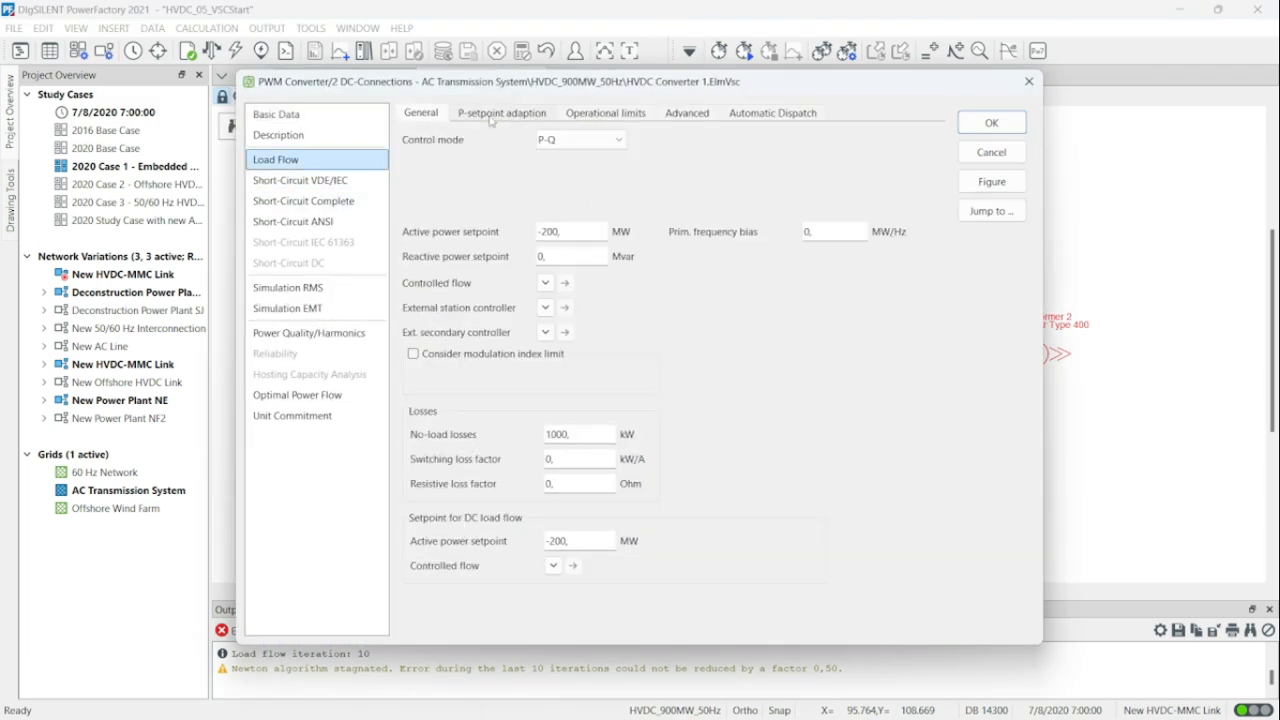
left_click(492, 116)
double_click(569, 244)
type("1")
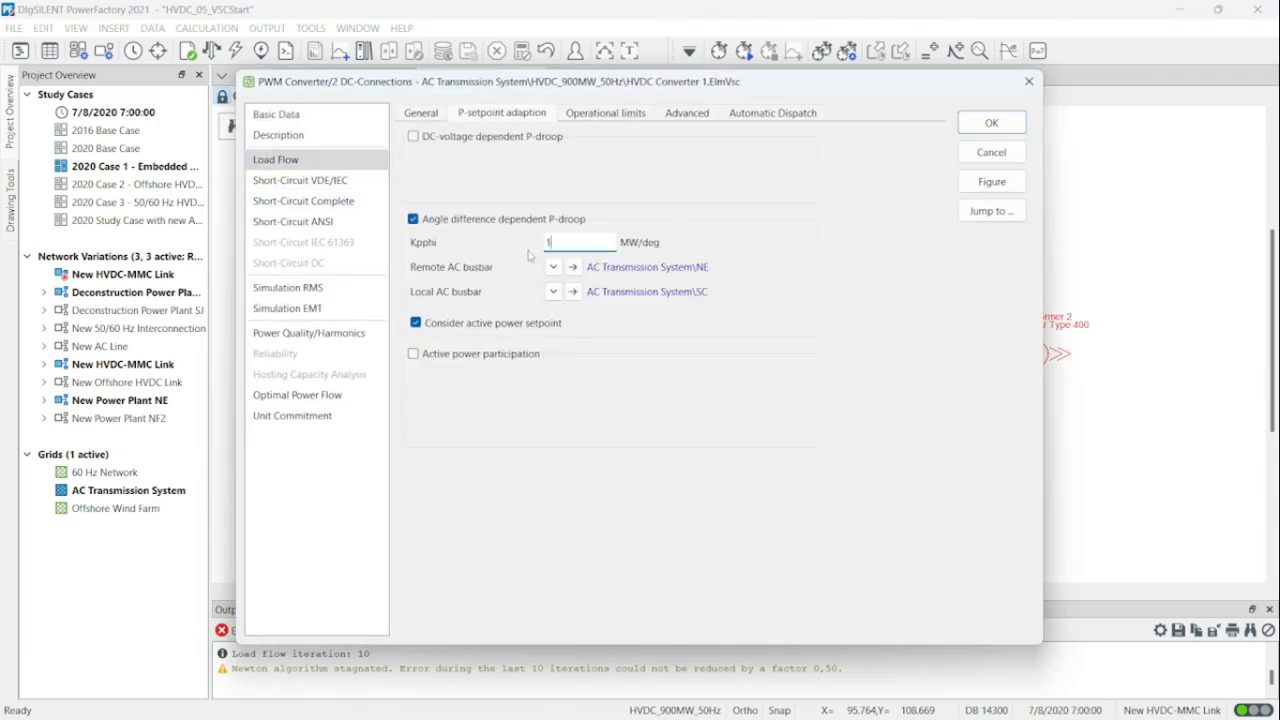
left_click(819, 257)
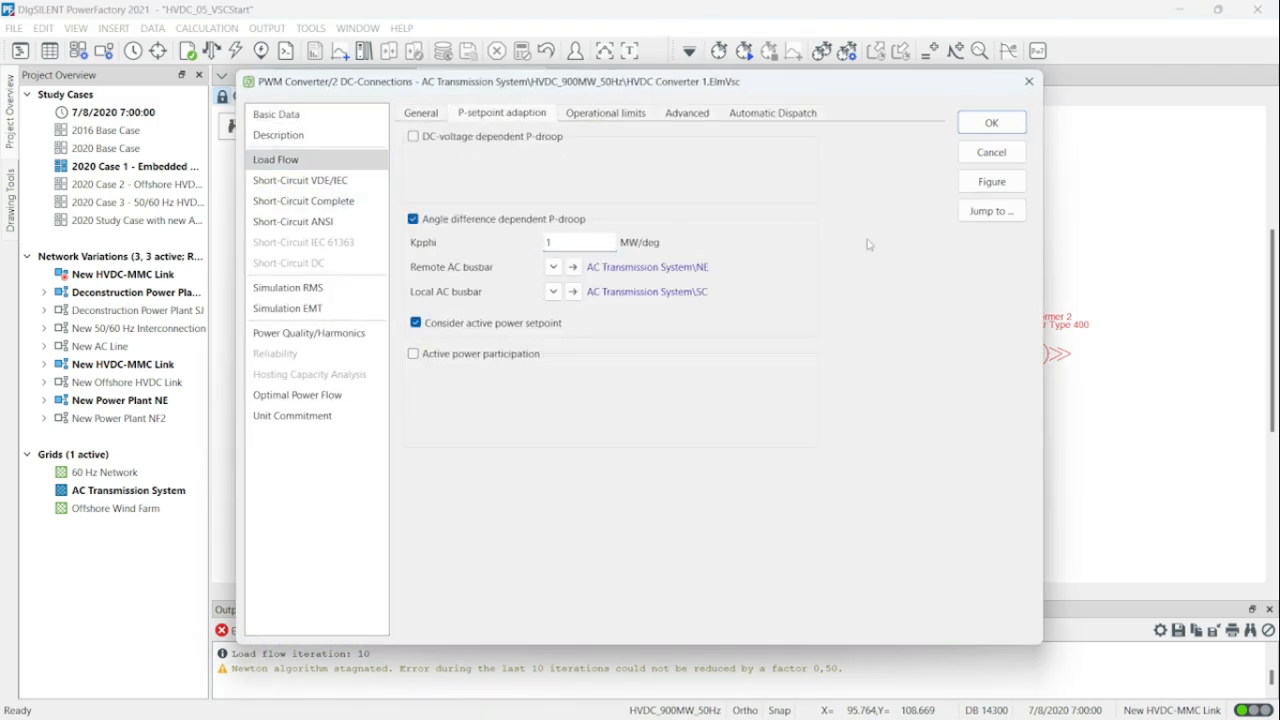
left_click(1006, 128)
left_click(669, 313)
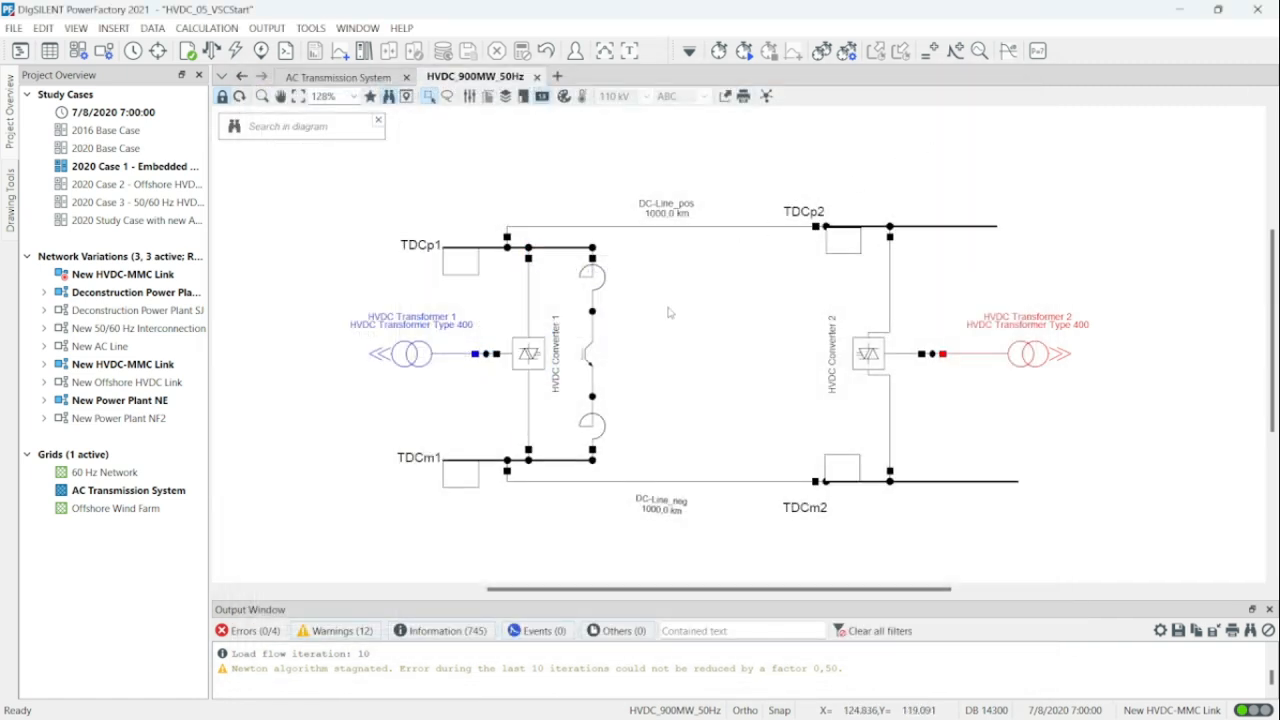
Check the next task in Project-HVDC-1.pdf and switch off Load SC at busbar SC in the AC Transmission System diagram.
left_click(714, 702)
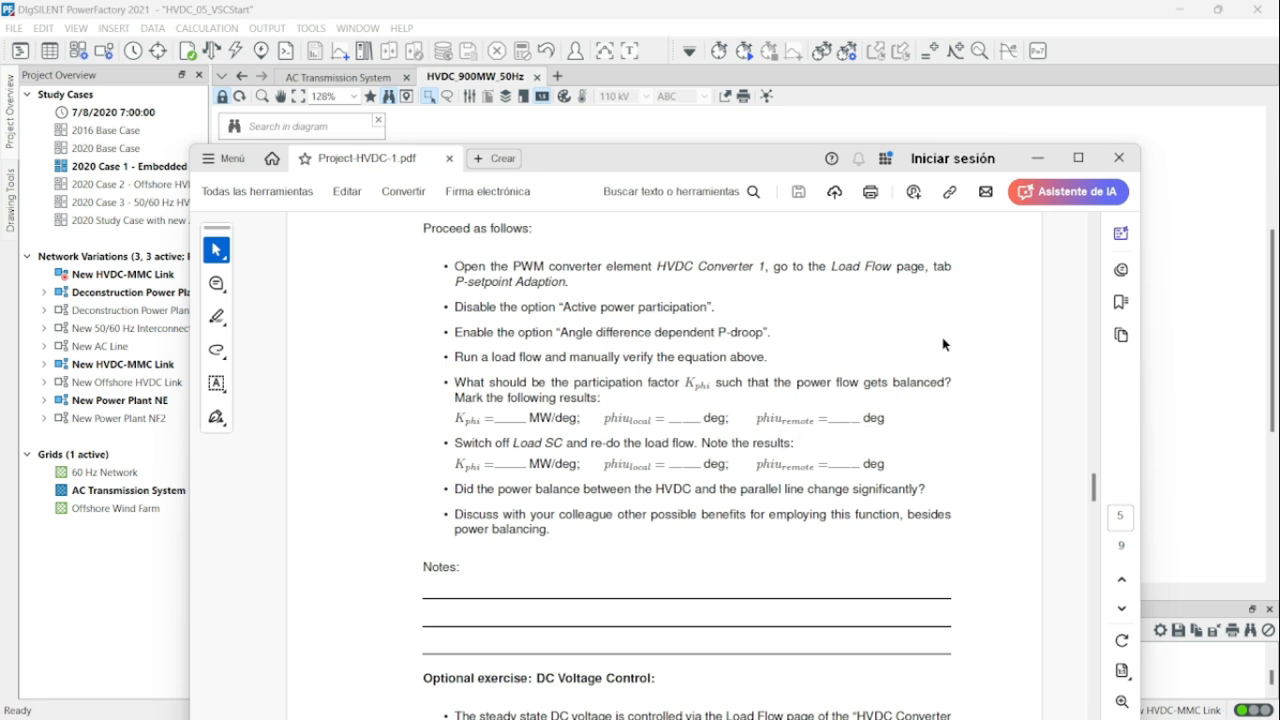
left_click(1049, 168)
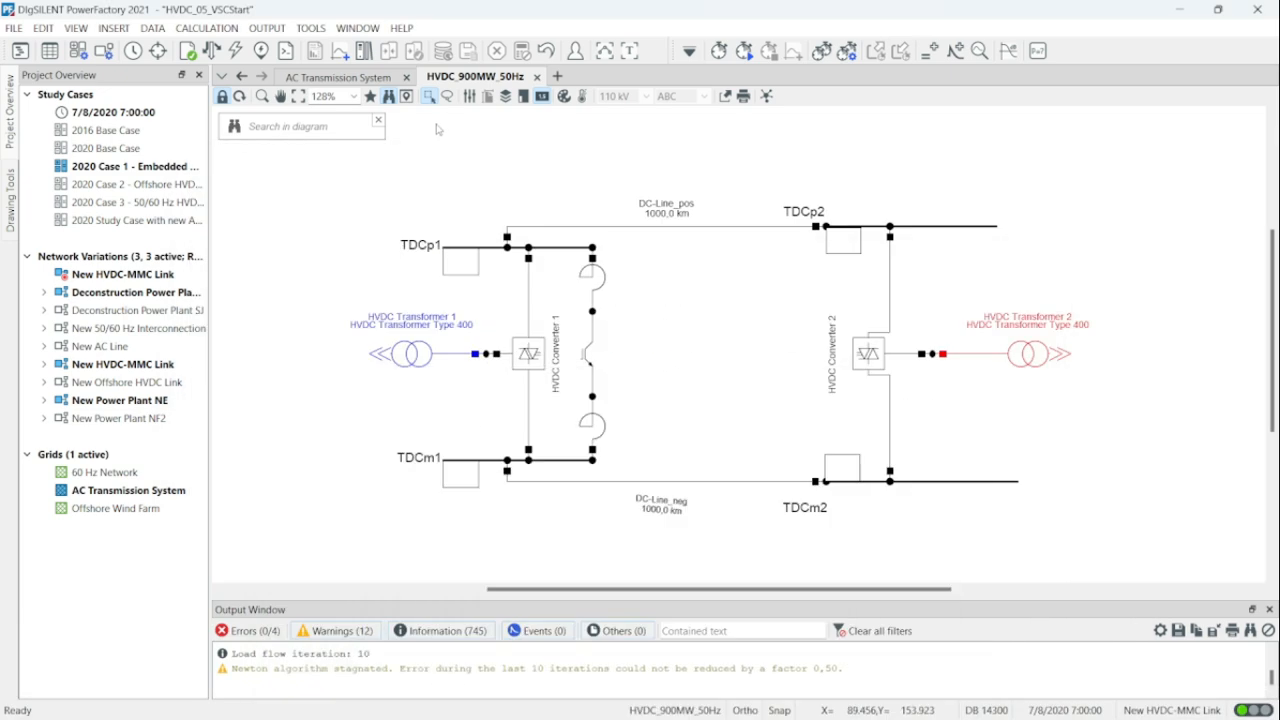
left_click(340, 77)
left_click_drag(504, 476, 735, 189)
left_click_drag(666, 364, 655, 190)
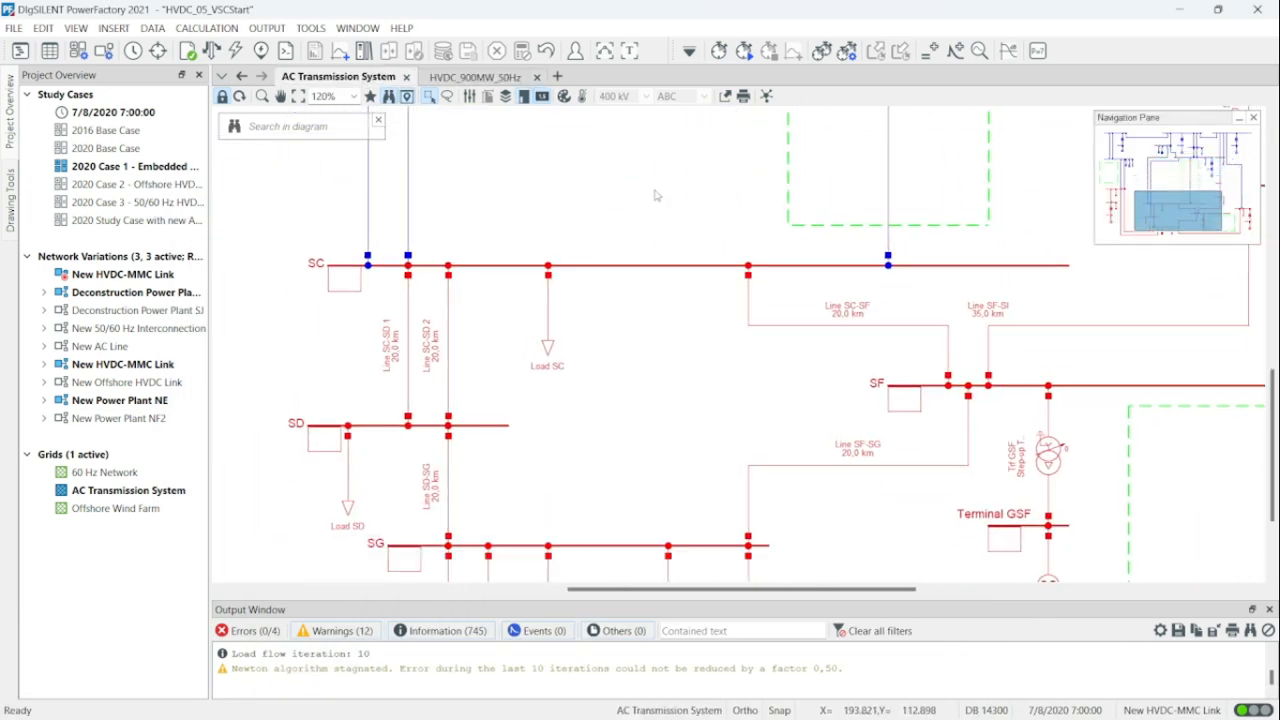
double_click(548, 276)
left_click_drag(668, 152, 575, 332)
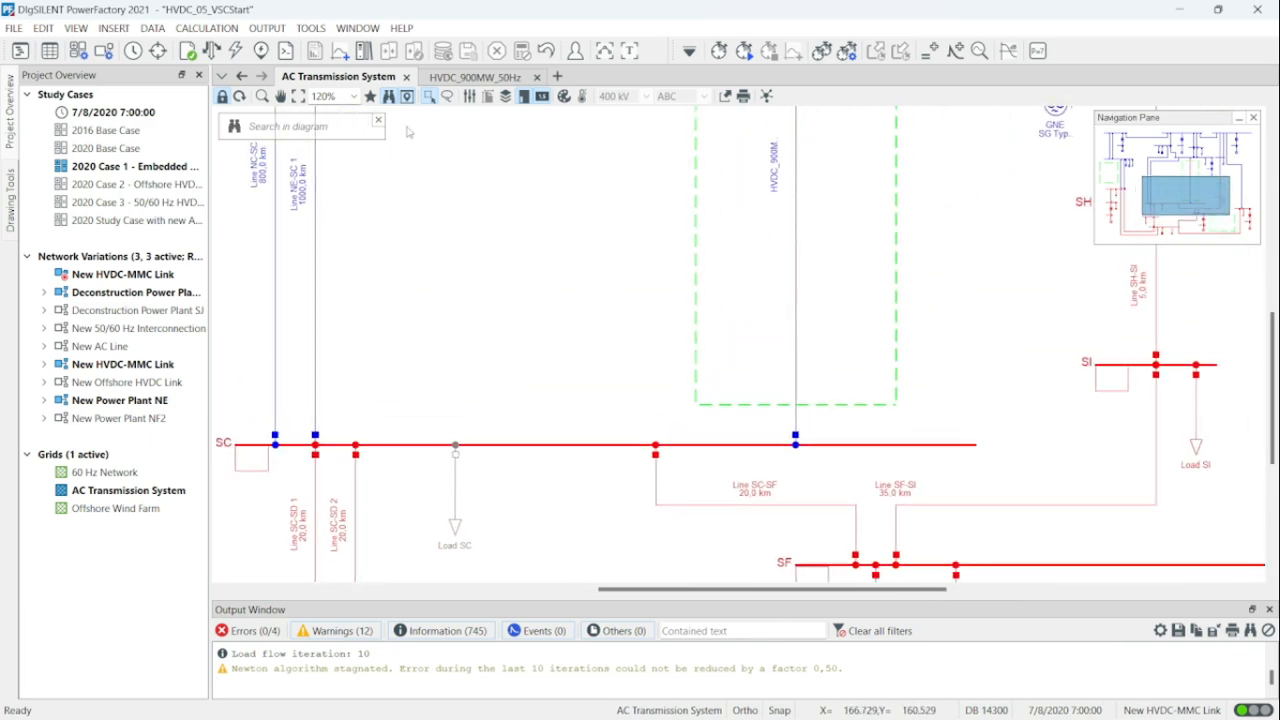
Run the balanced AC load flow with Load SC switched off and check the HVDC link flow at busbar NE and in the HVDC_900MW_50Hz diagram.
left_click(211, 51)
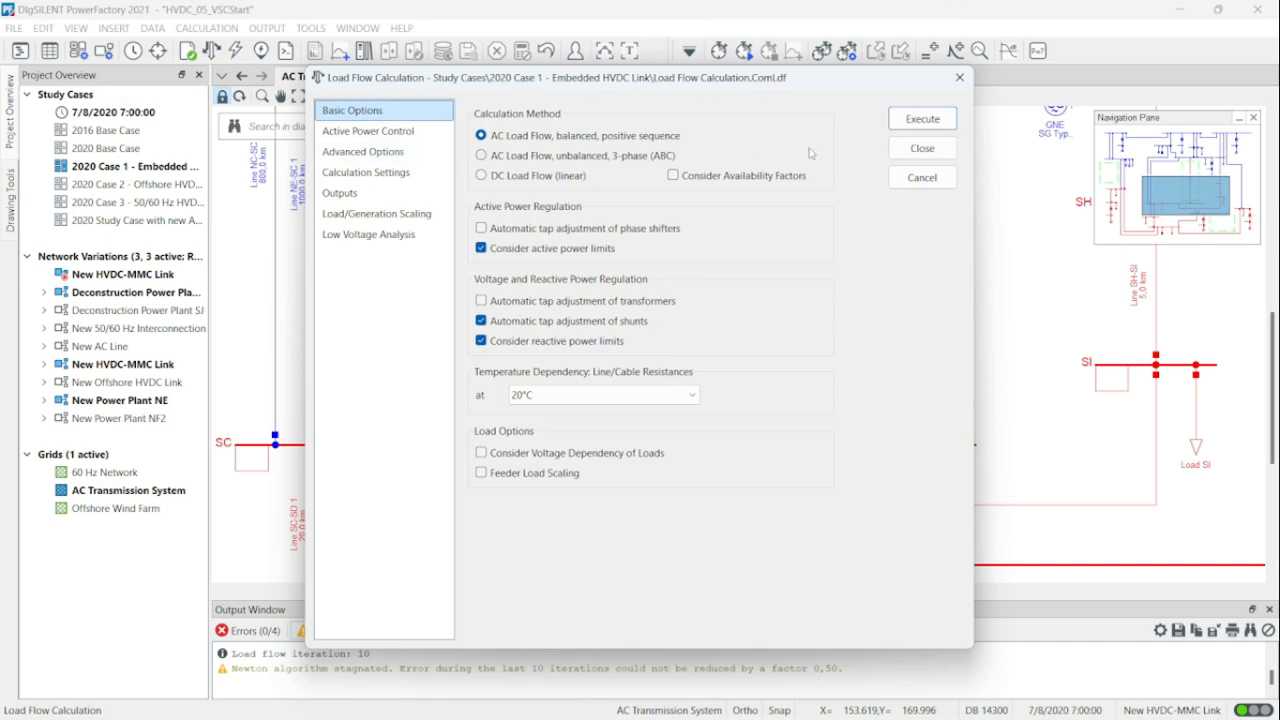
left_click(945, 118)
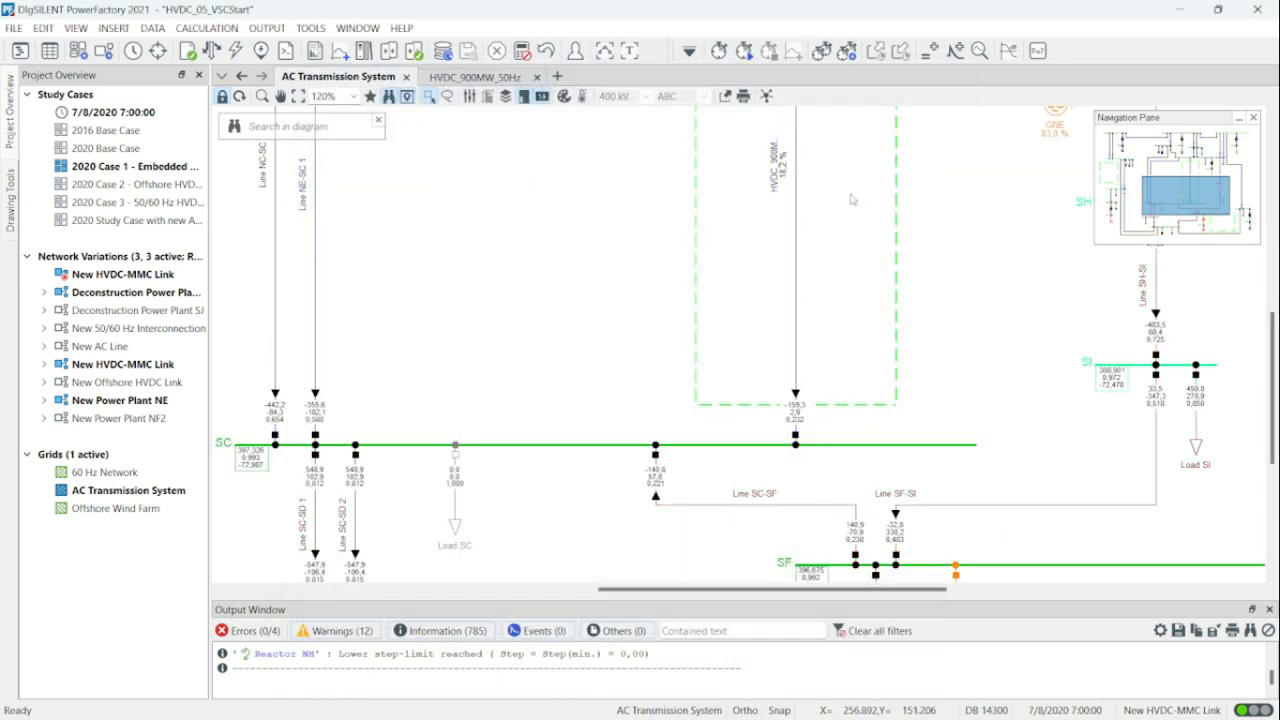
left_click_drag(851, 200, 640, 486)
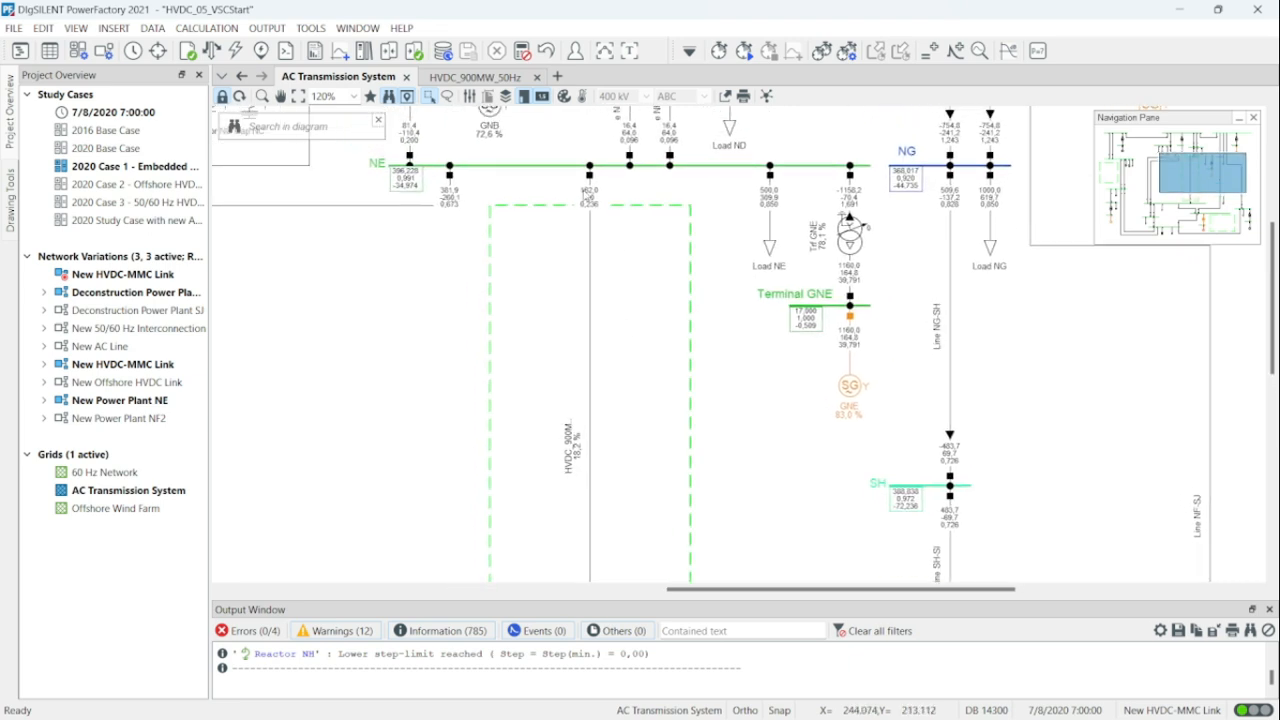
mouse_move(590, 203)
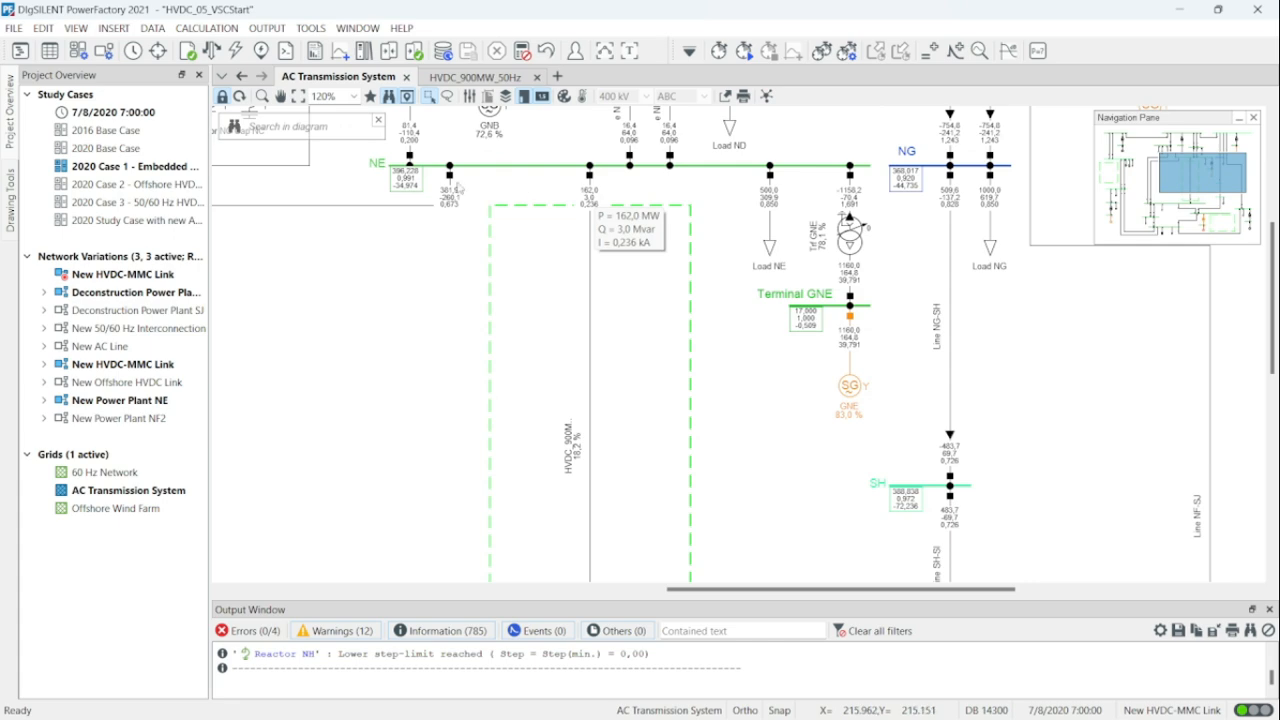
left_click(466, 78)
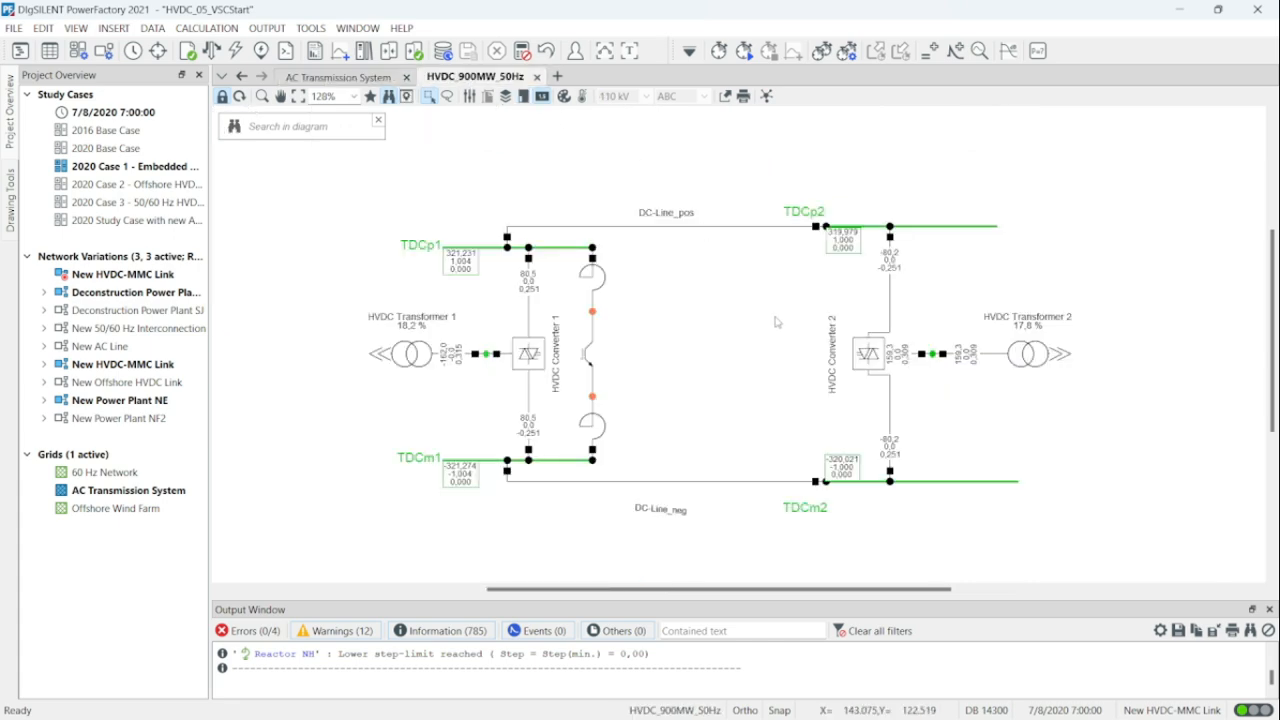
Read the power balance questions in Project-HVDC-1.pdf and review the load flow results in the AC Transmission System and HVDC_900MW_50Hz diagrams.
left_click(713, 699)
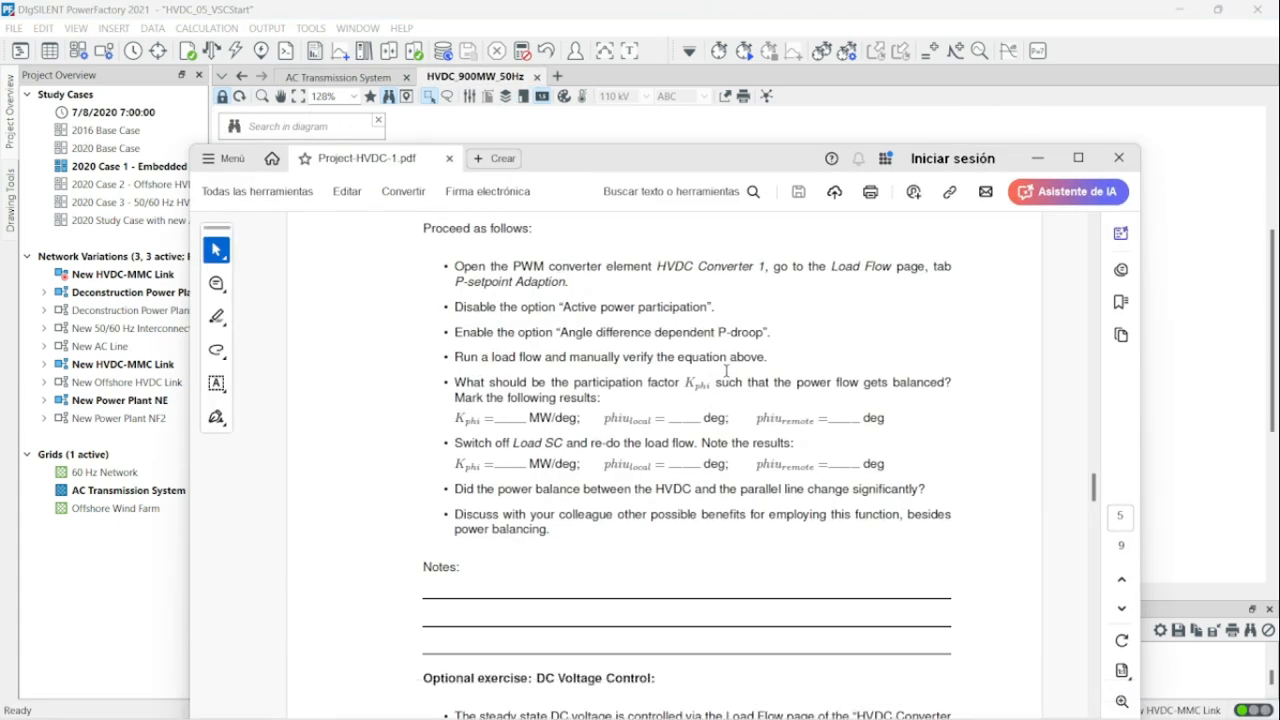
scroll(726, 371, "down", 1)
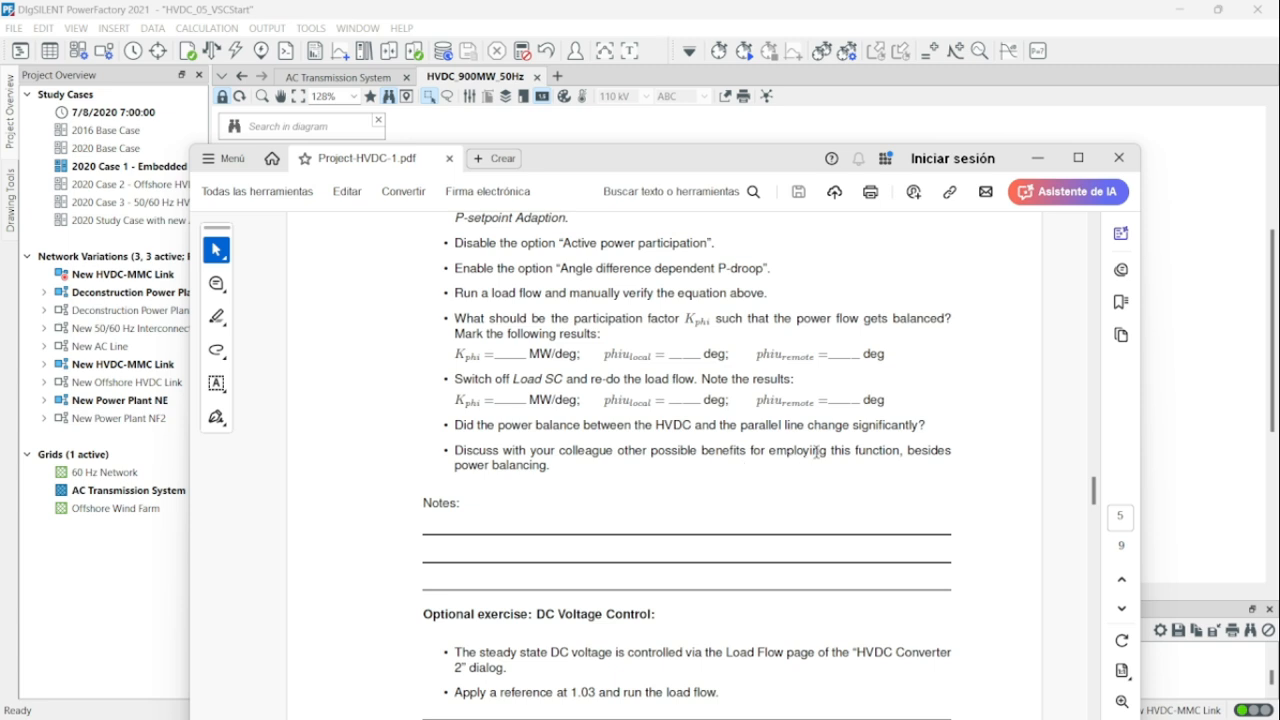
left_click(1035, 158)
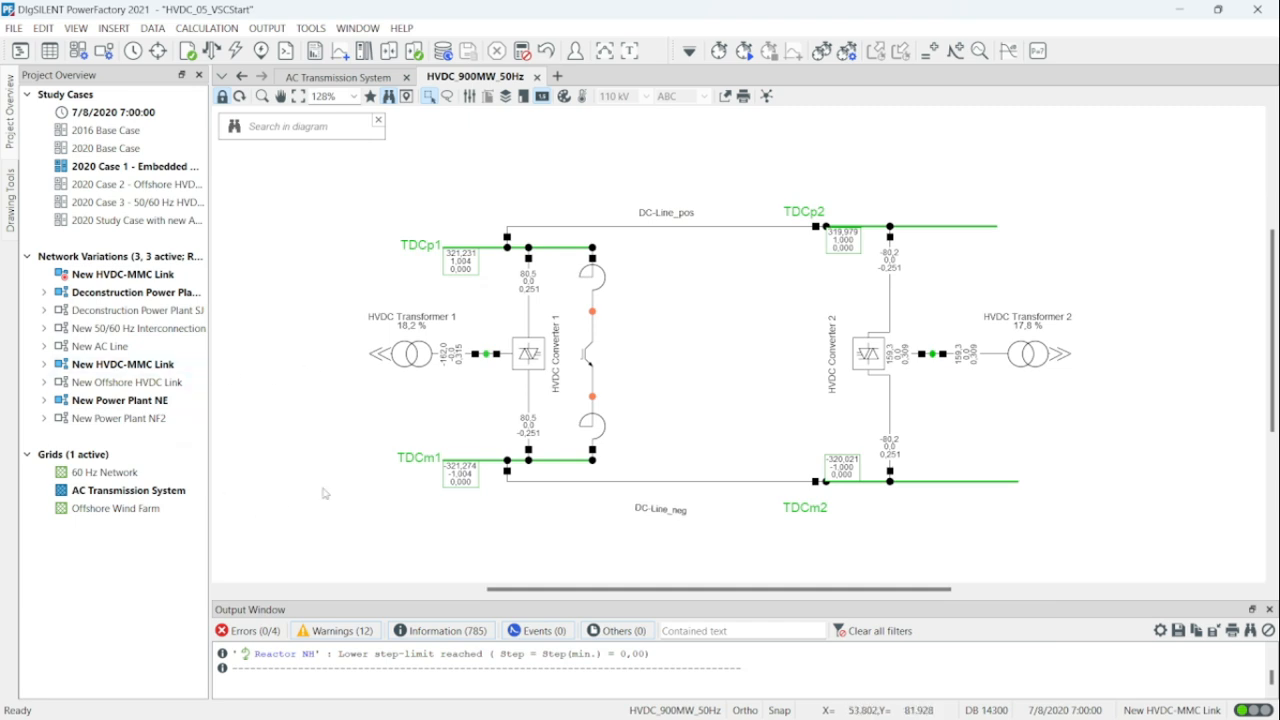
left_click(345, 78)
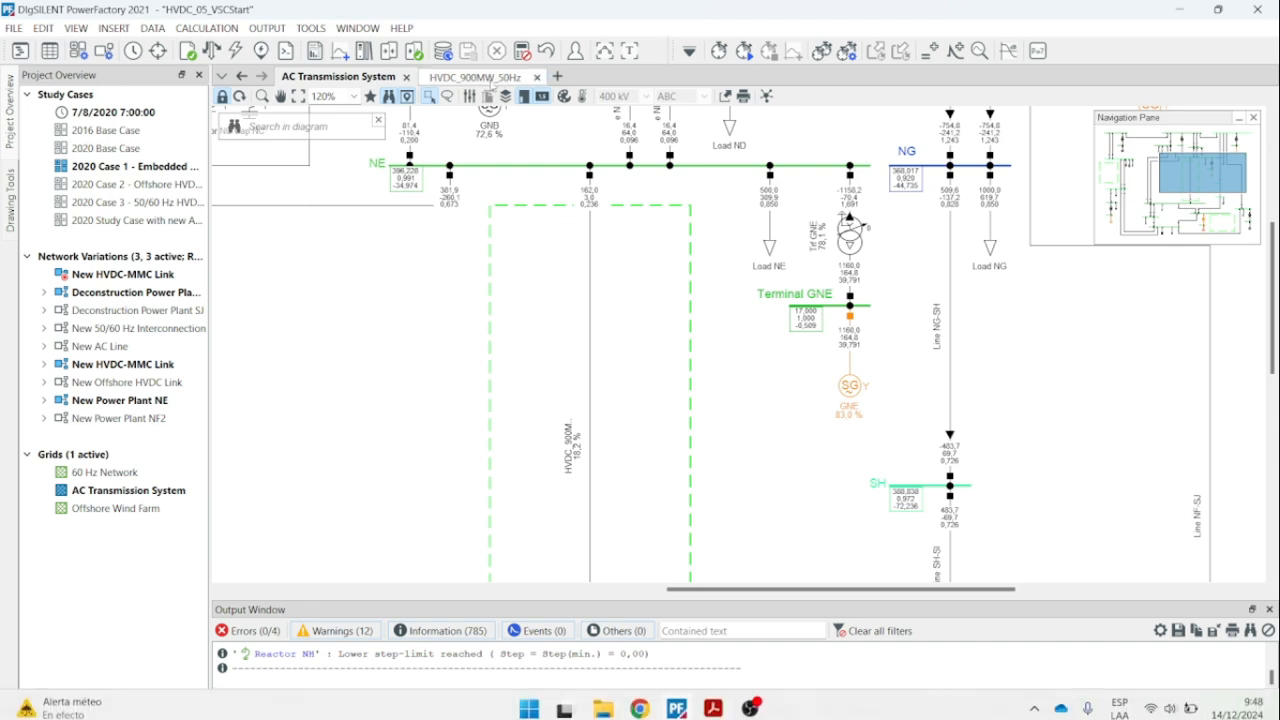
left_click(475, 77)
Read the optional DC Voltage Control exercise in Project-HVDC-1.pdf, including its instructions for comparing the results.
left_click(714, 701)
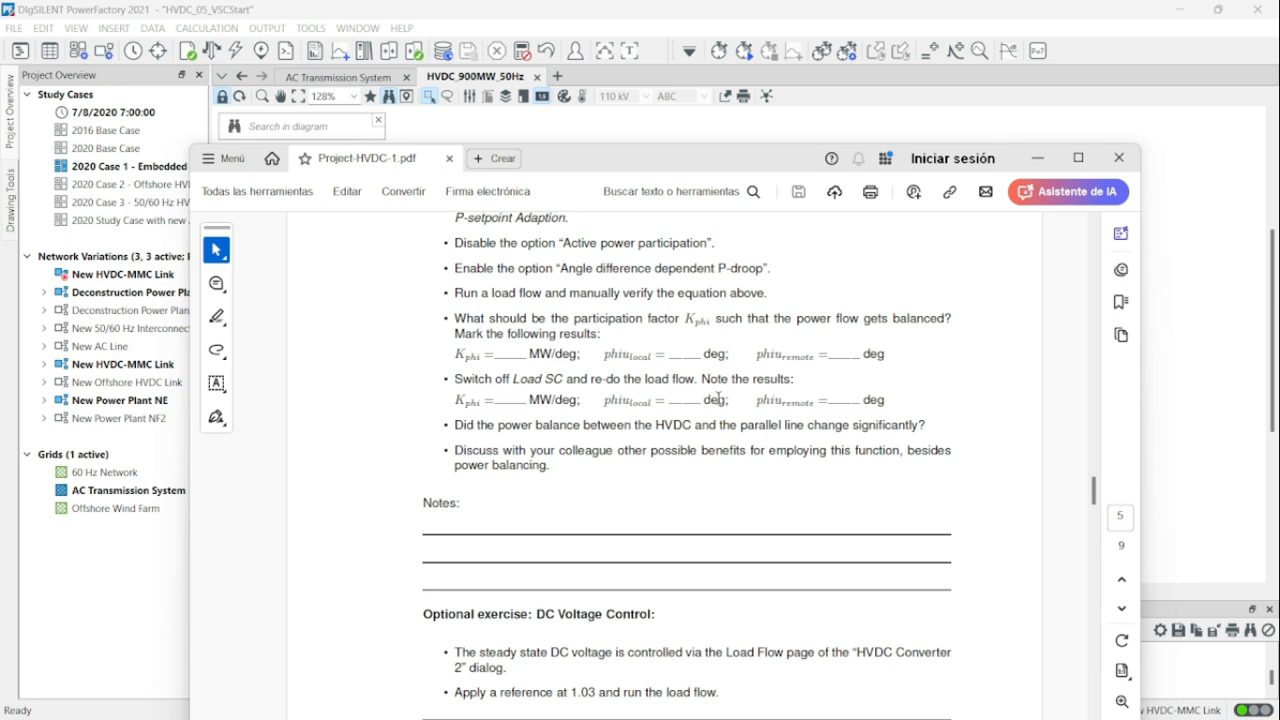
scroll(718, 398, "up", 3)
scroll(718, 398, "down", 4)
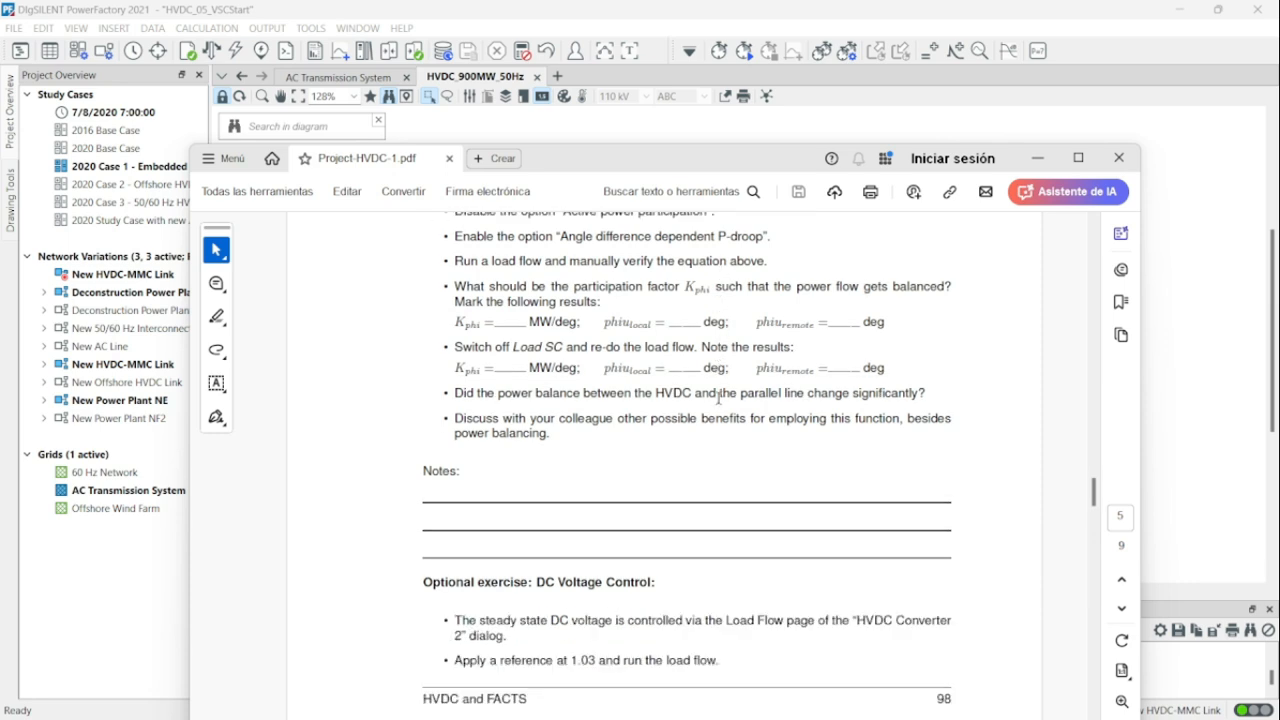
mouse_move(841, 718)
scroll(775, 380, "down", 2)
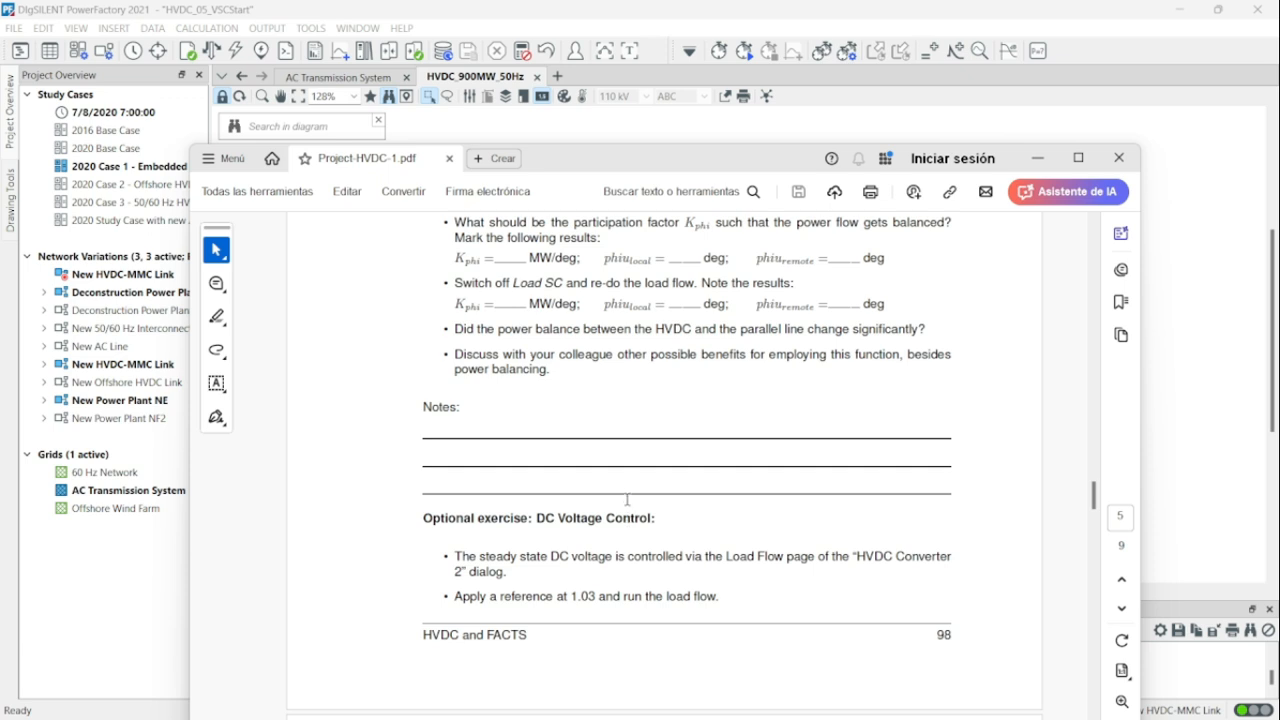
scroll(628, 500, "down", 1)
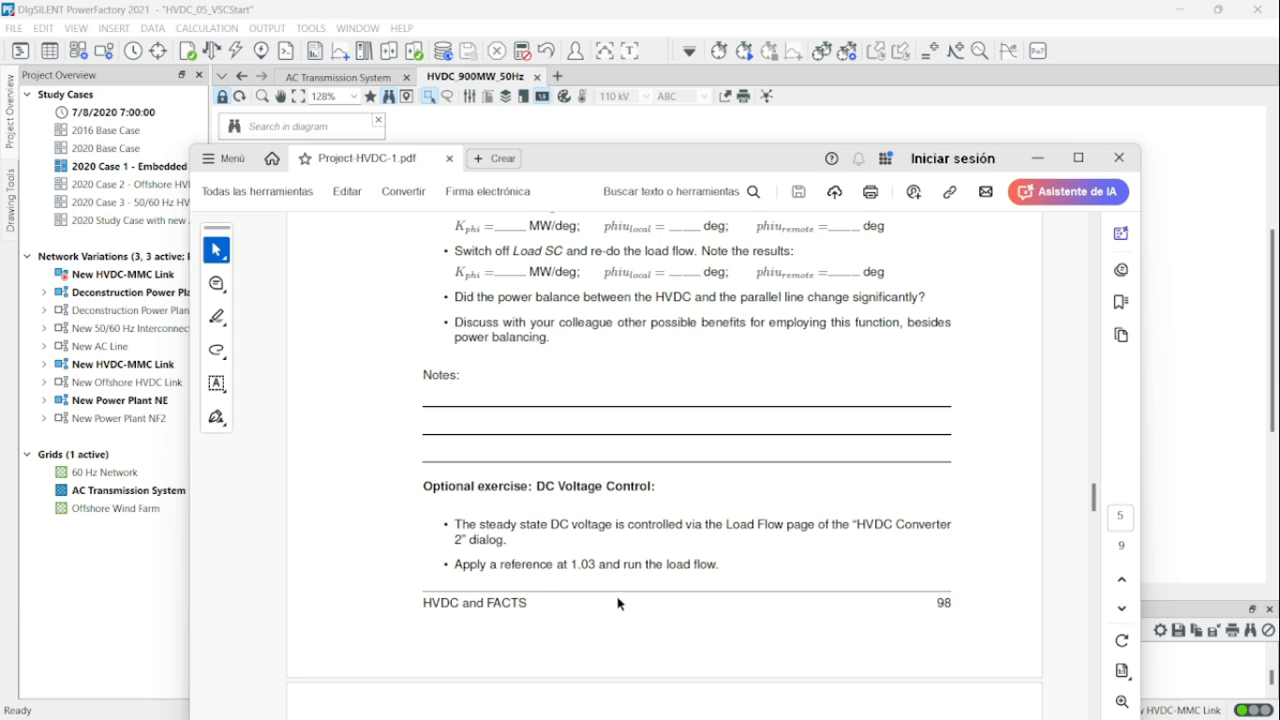
scroll(618, 603, "down", 4)
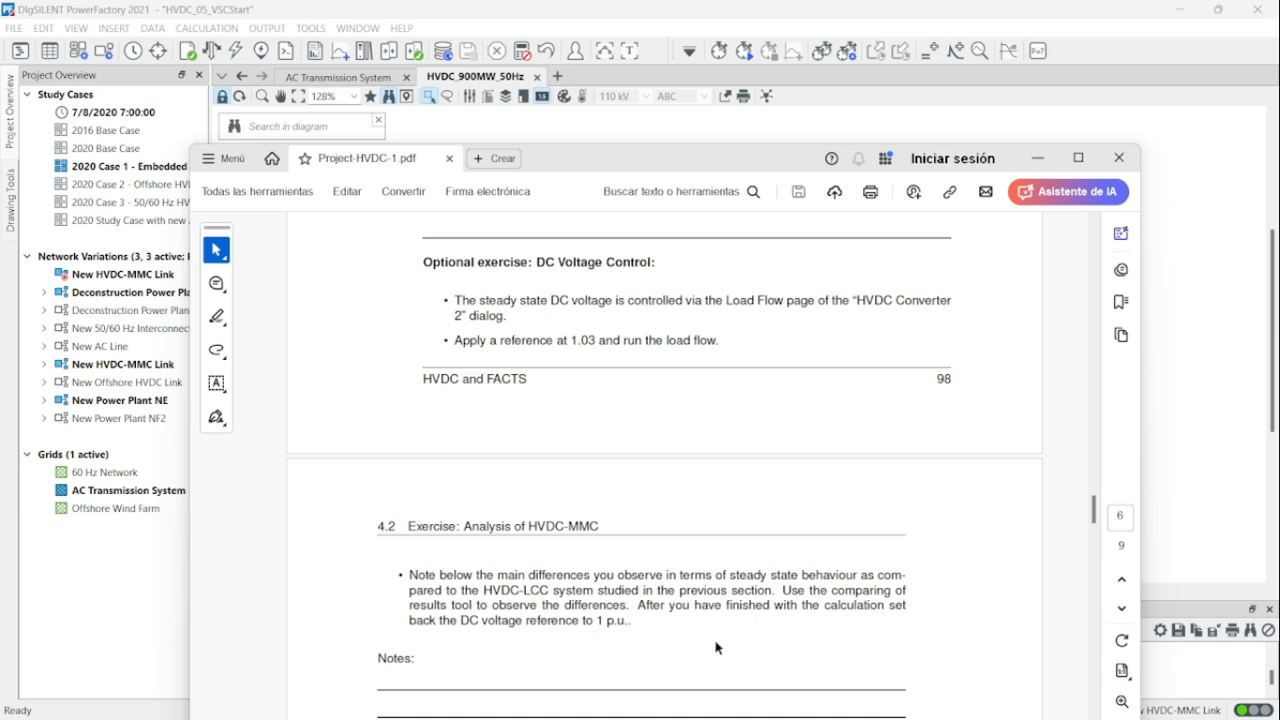
scroll(797, 617, "down", 2)
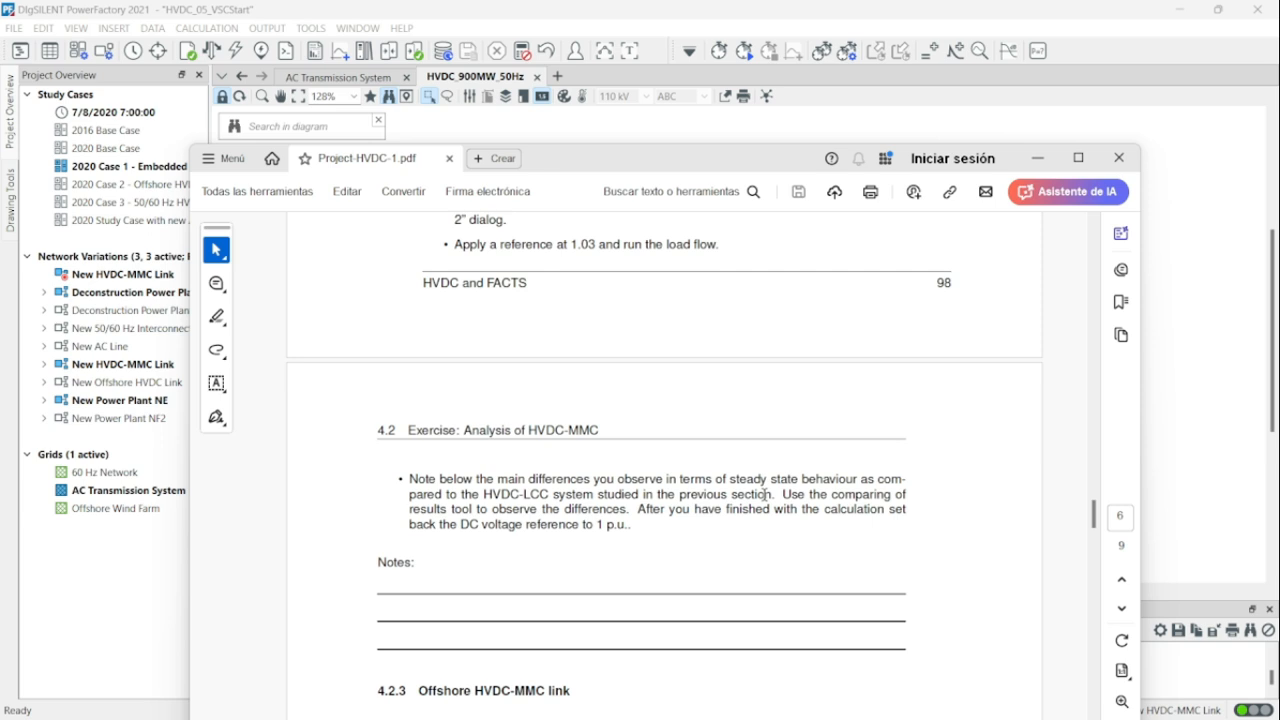
scroll(767, 485, "up", 3)
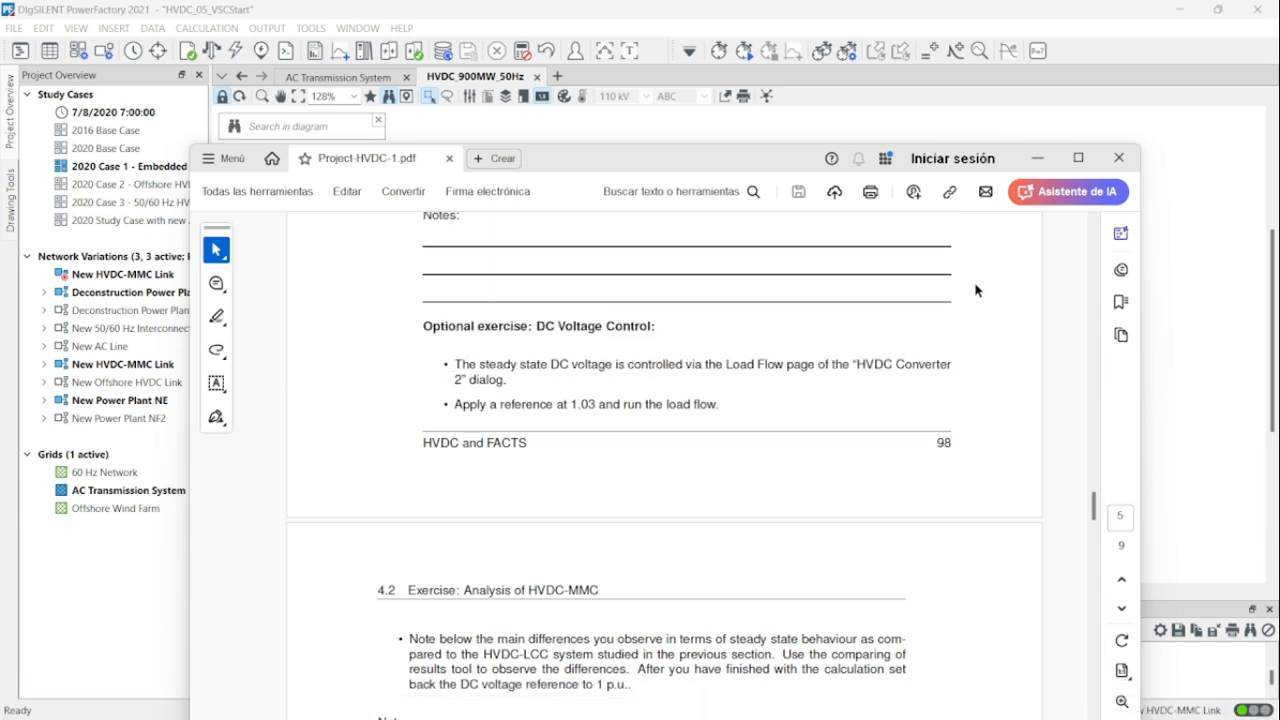
left_click(1038, 158)
double_click(868, 353)
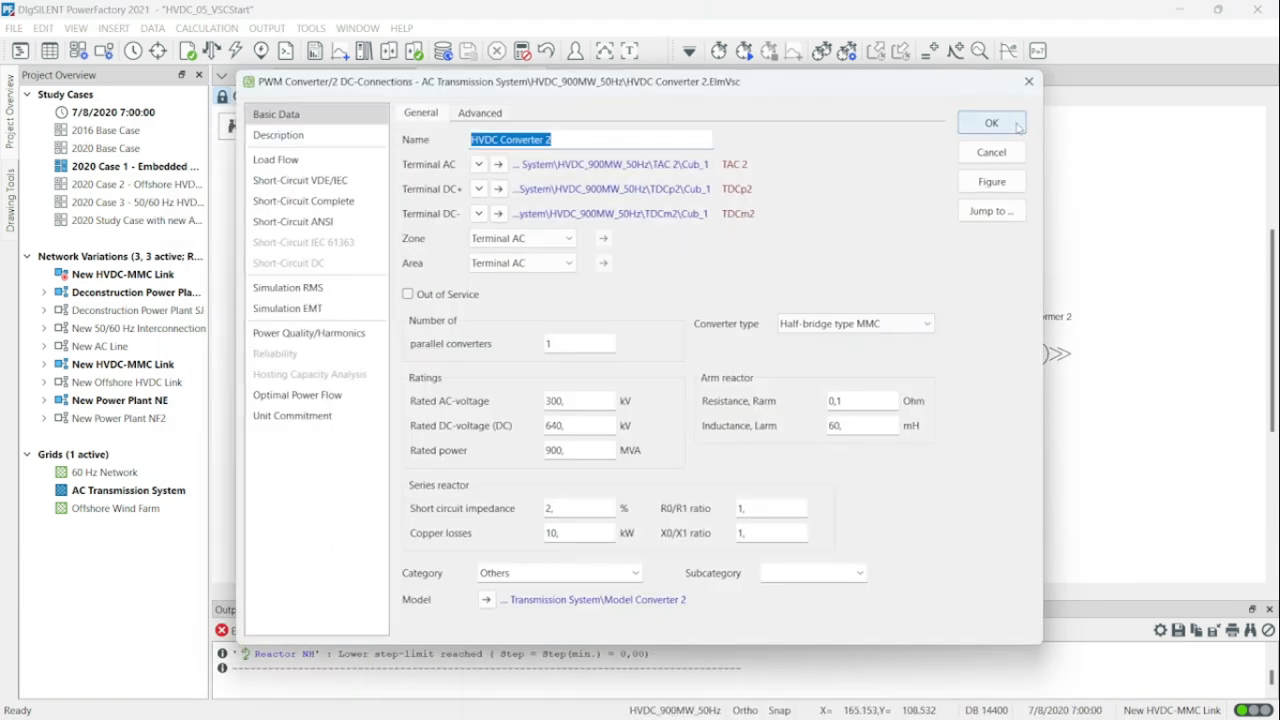
left_click(1008, 127)
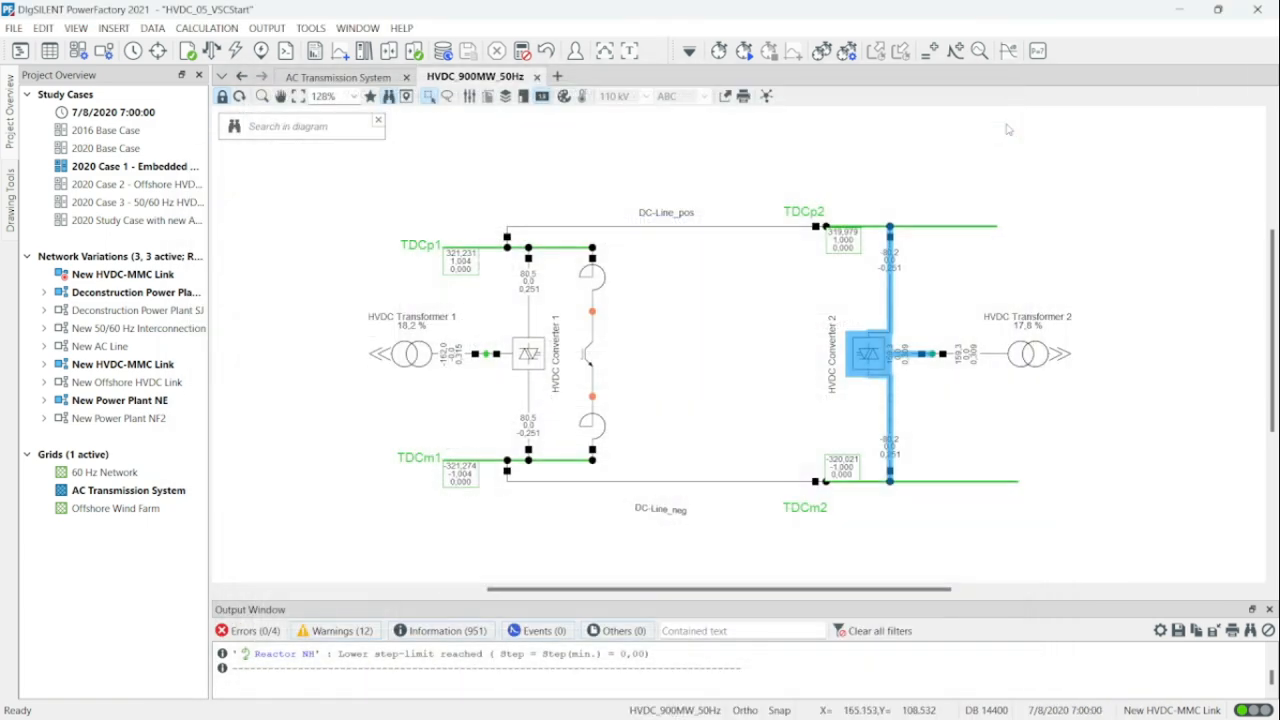
left_click(745, 283)
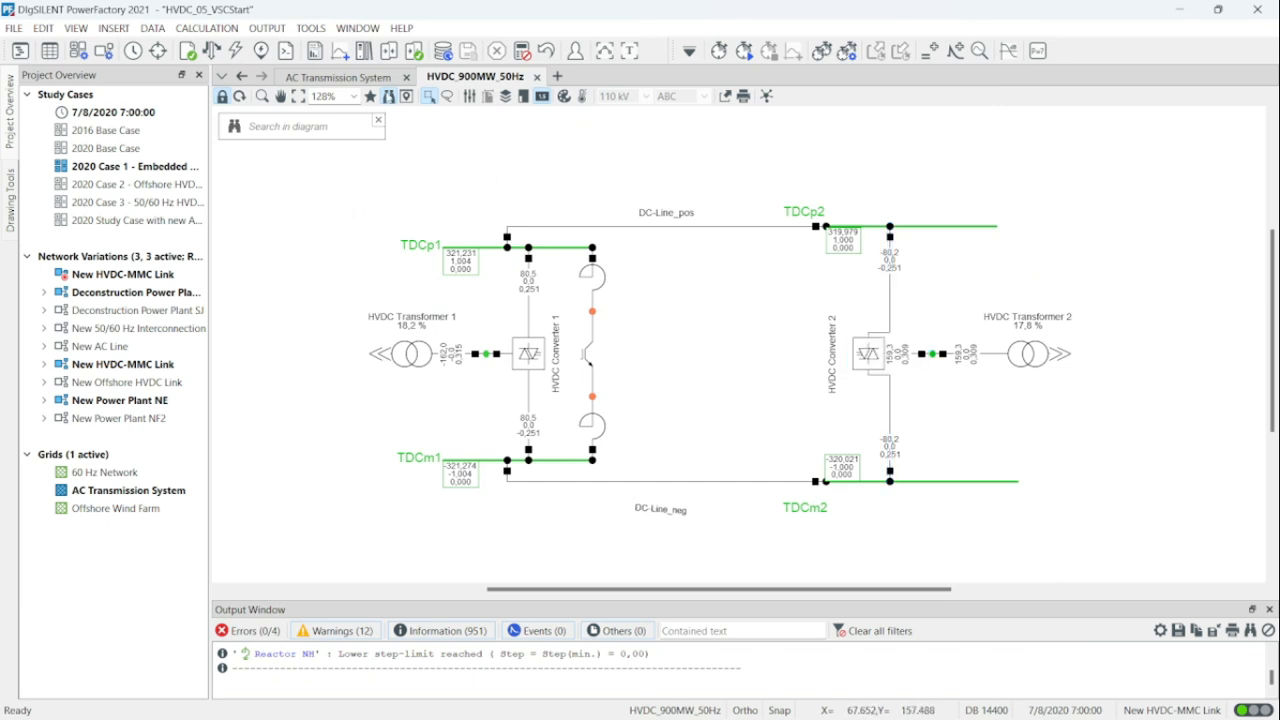
Store the current load flow results as comparison Case A and set the load flow DC voltage setpoint of HVDC Converter 2 to 1.03 p.u.
left_click(389, 52)
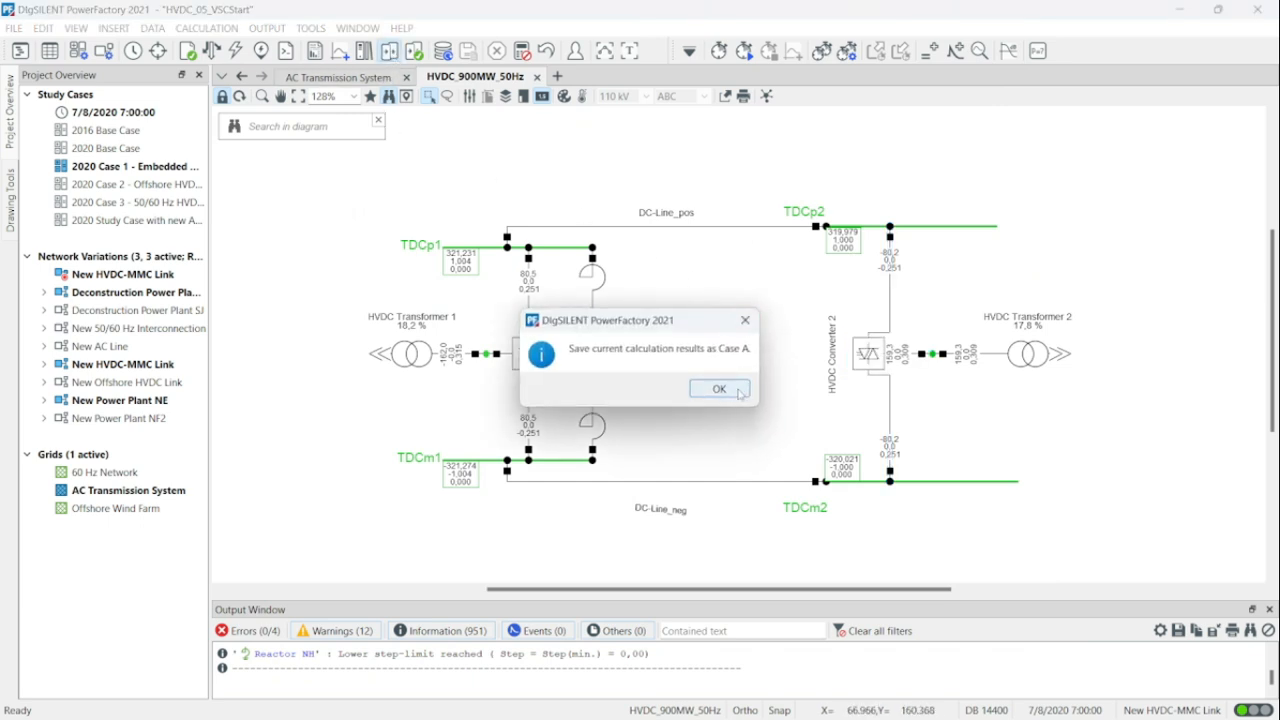
left_click(719, 389)
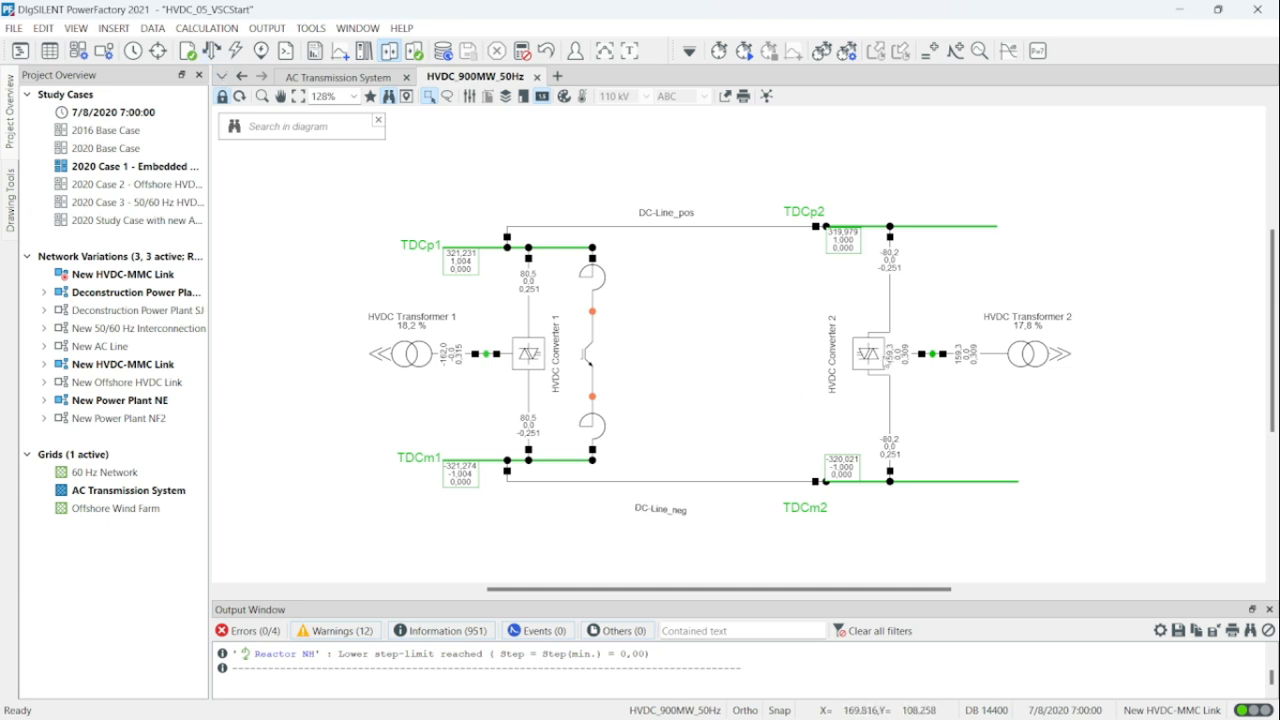
double_click(869, 353)
left_click(300, 162)
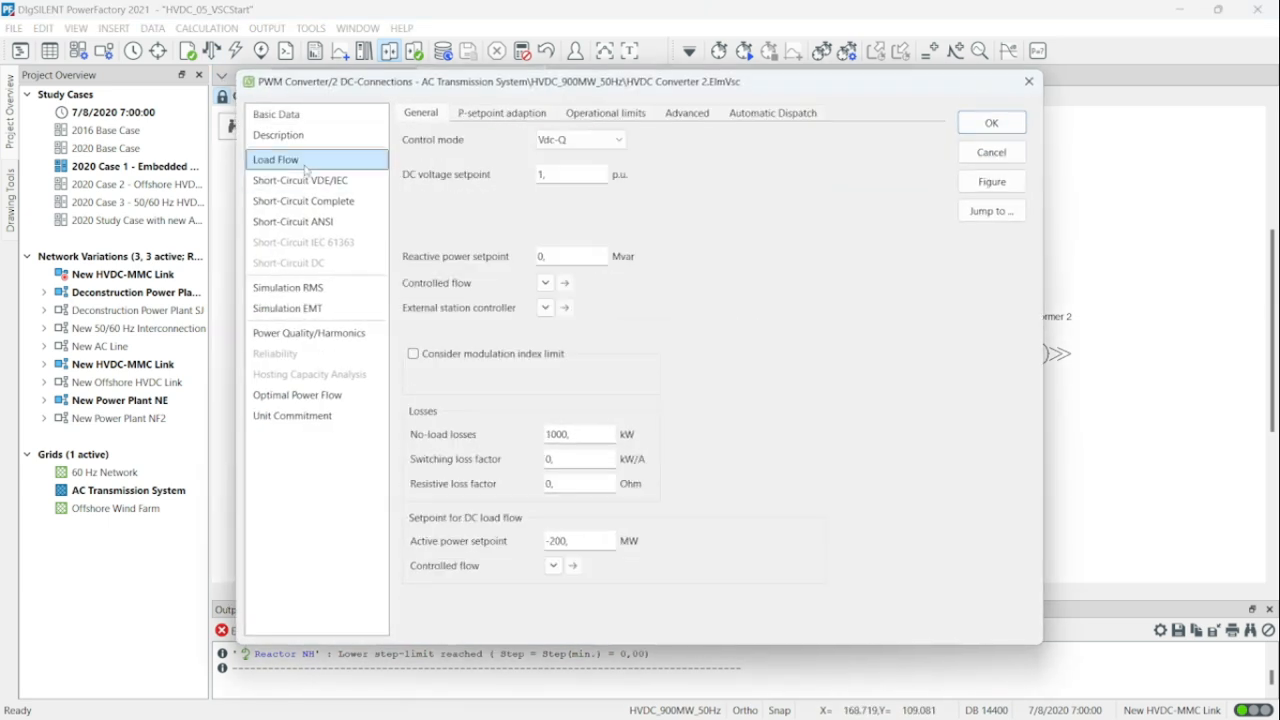
left_click(541, 174)
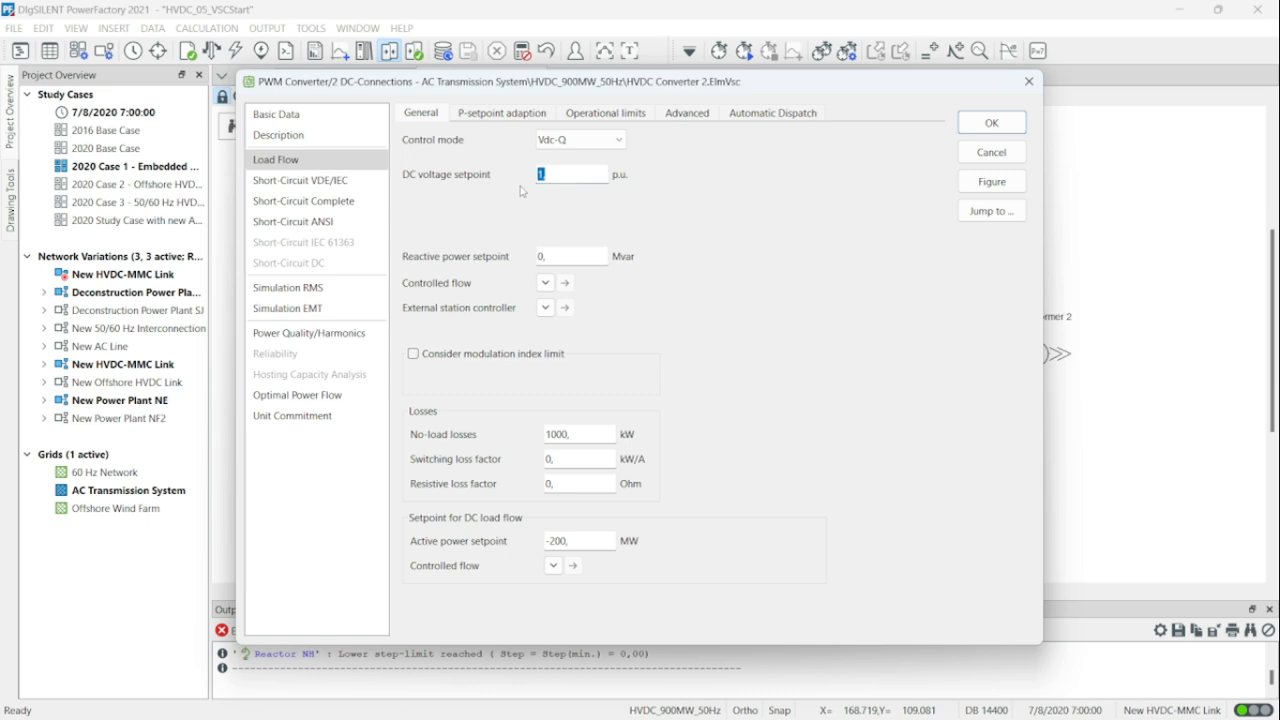
type(",03")
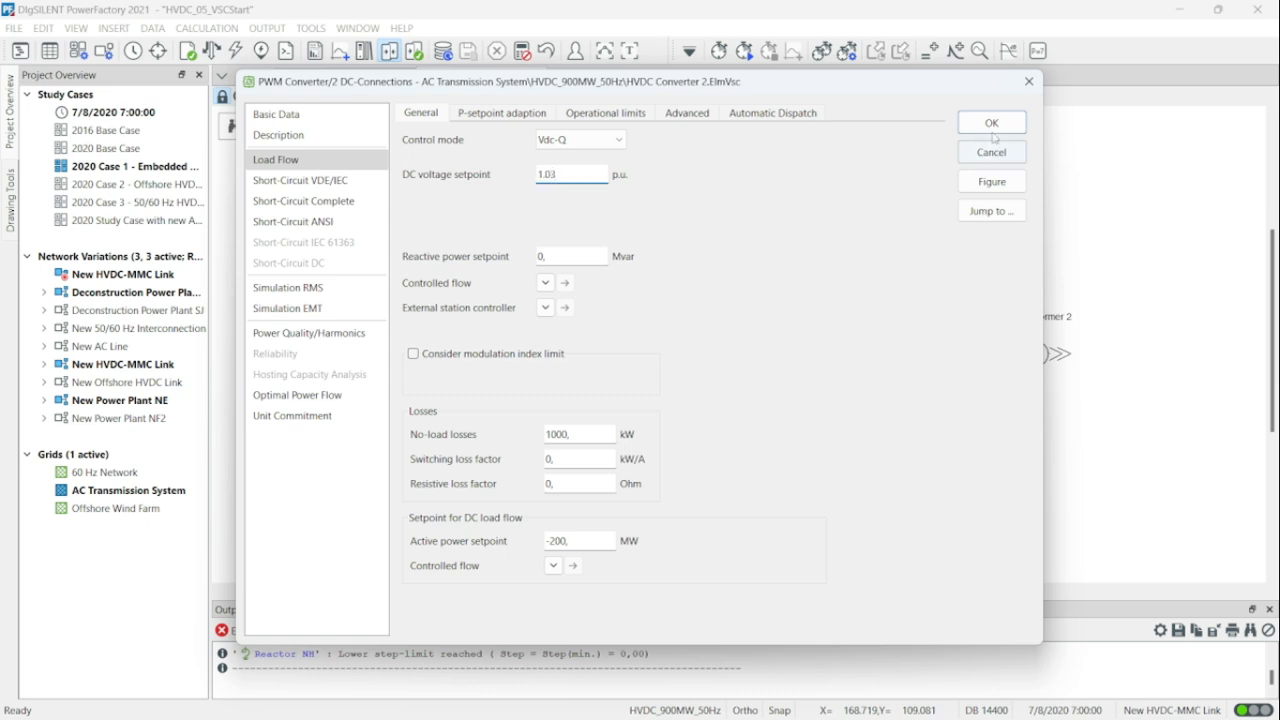
left_click(1005, 130)
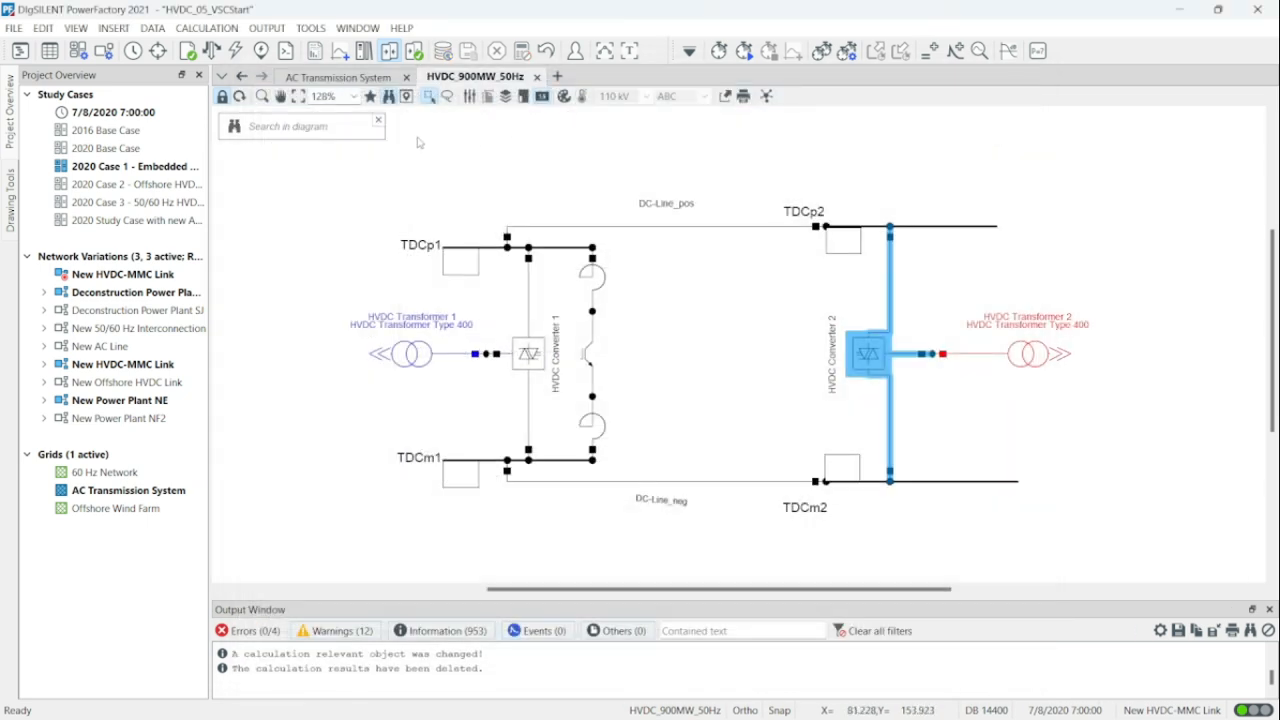
Run the balanced AC load flow as comparison Case B and inspect the voltage deviations at DC terminals TDCp2 and TDCp1.
left_click(212, 50)
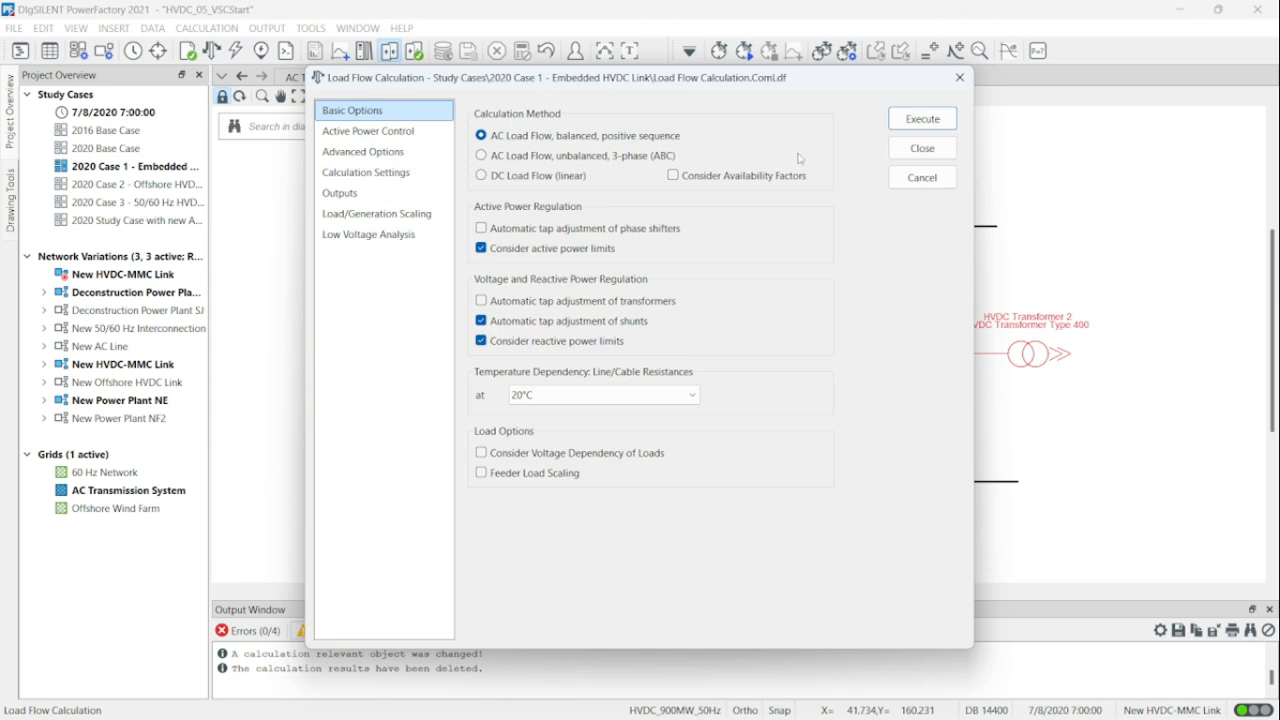
left_click(899, 120)
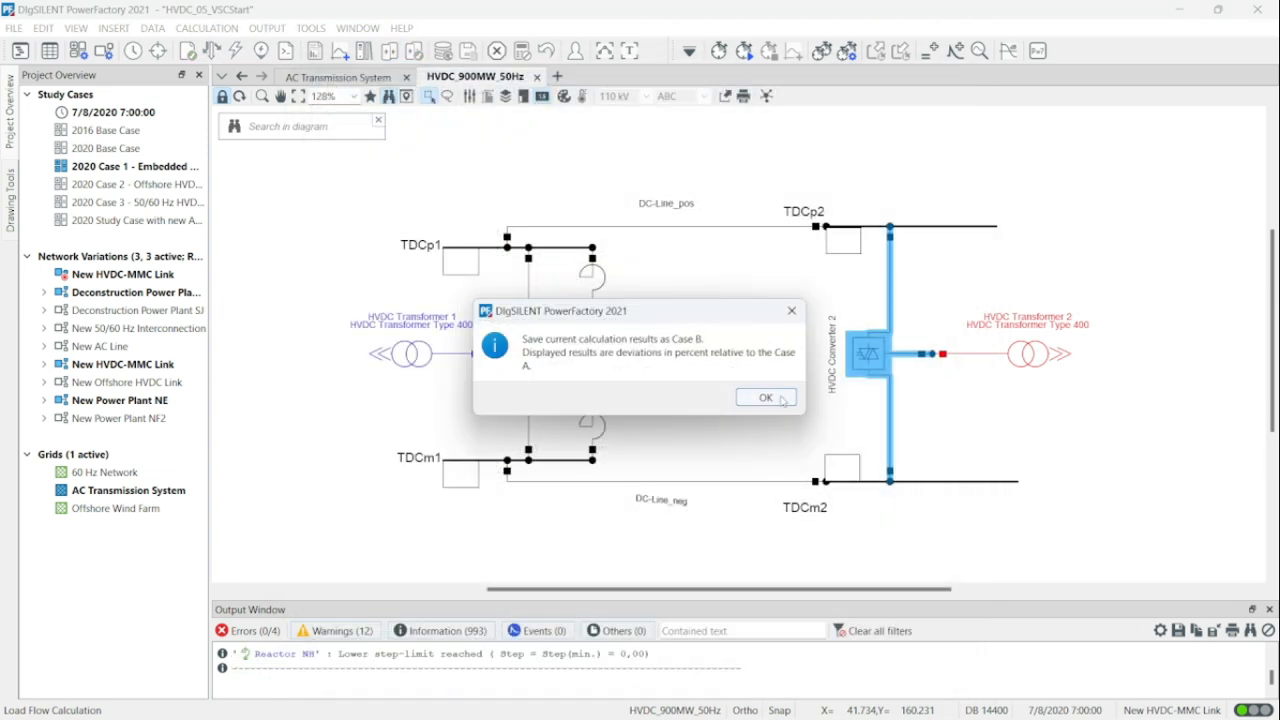
left_click(782, 402)
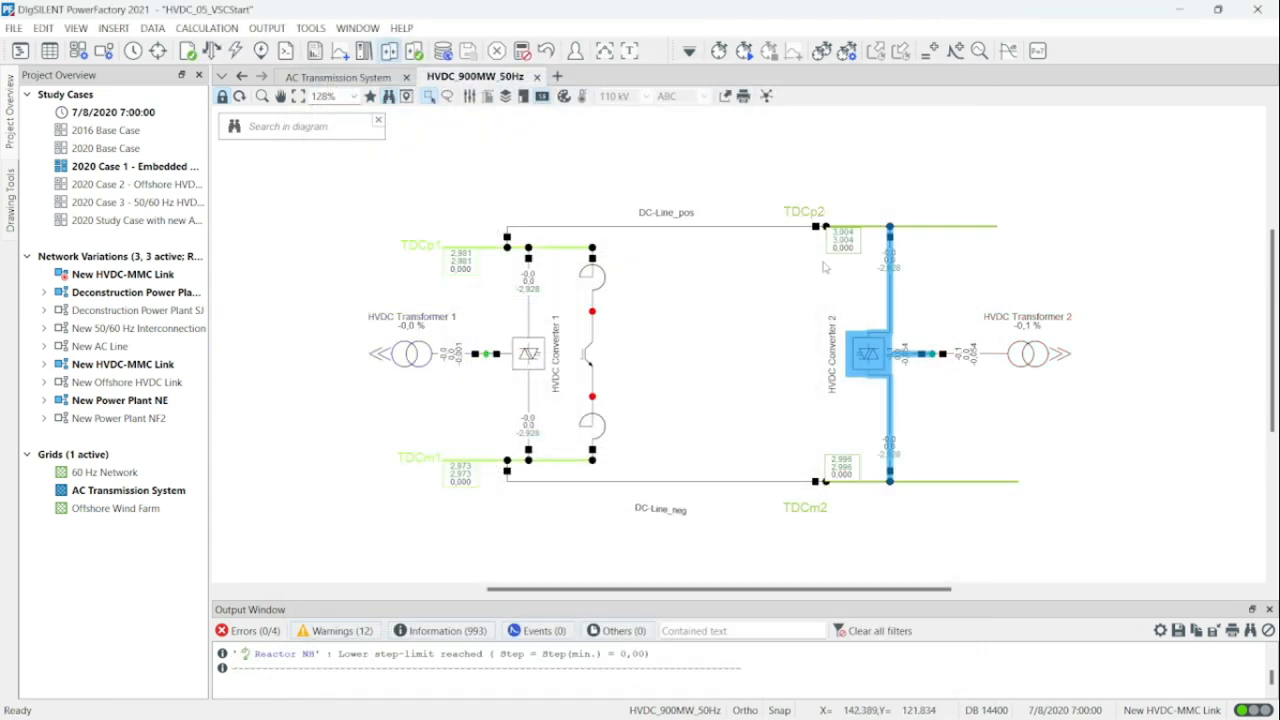
mouse_move(843, 241)
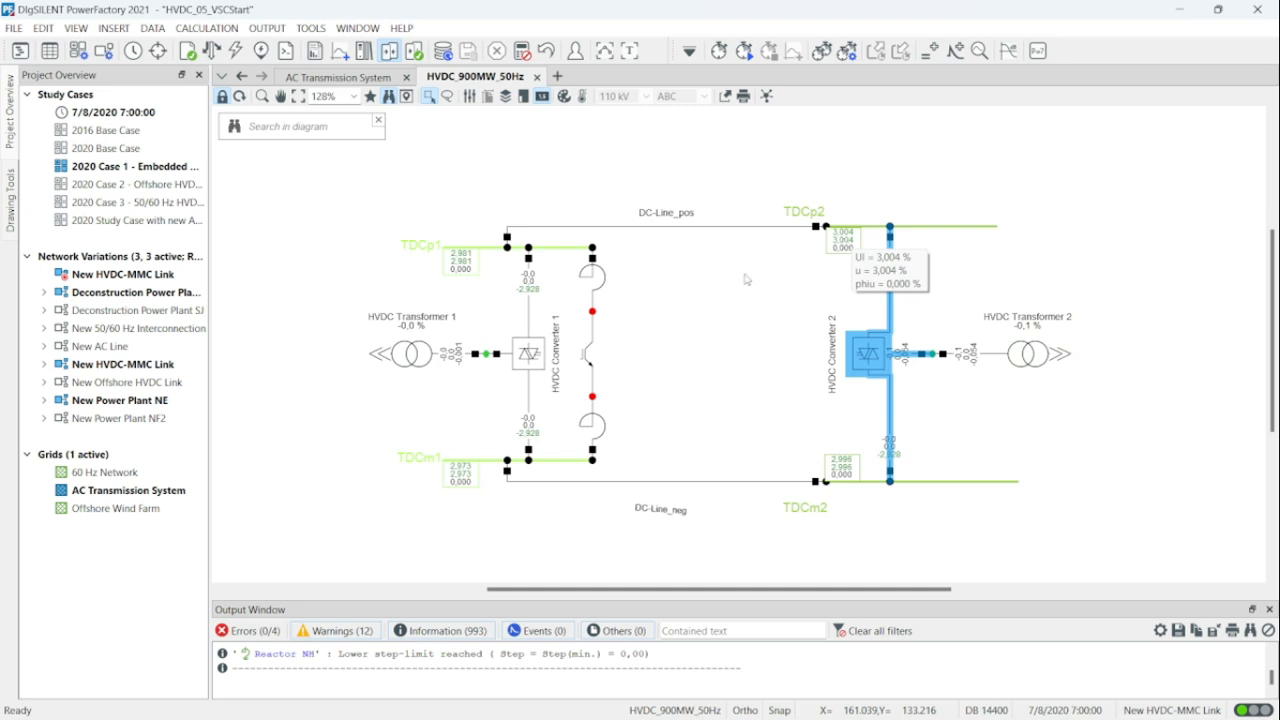
mouse_move(464, 269)
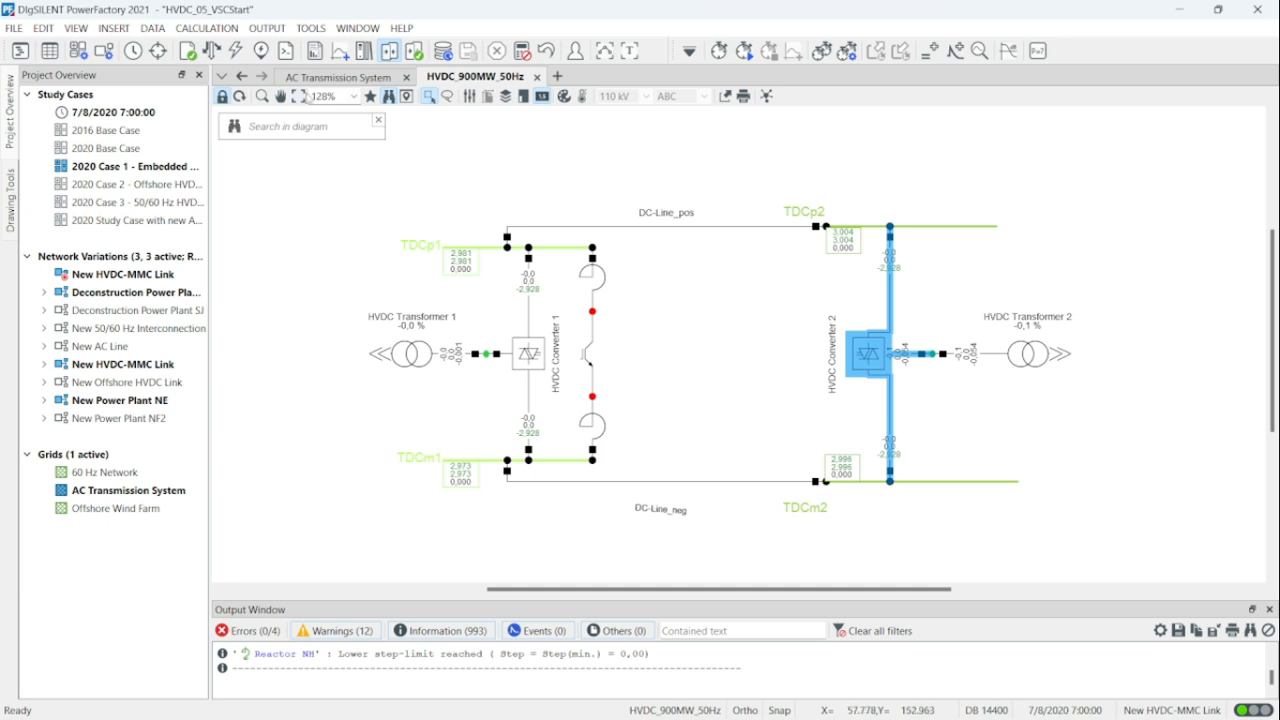
Examine the result deviations relative to Case A around busbar NE in the AC Transmission System diagram and across the HVDC_900MW_50Hz diagram.
left_click(338, 77)
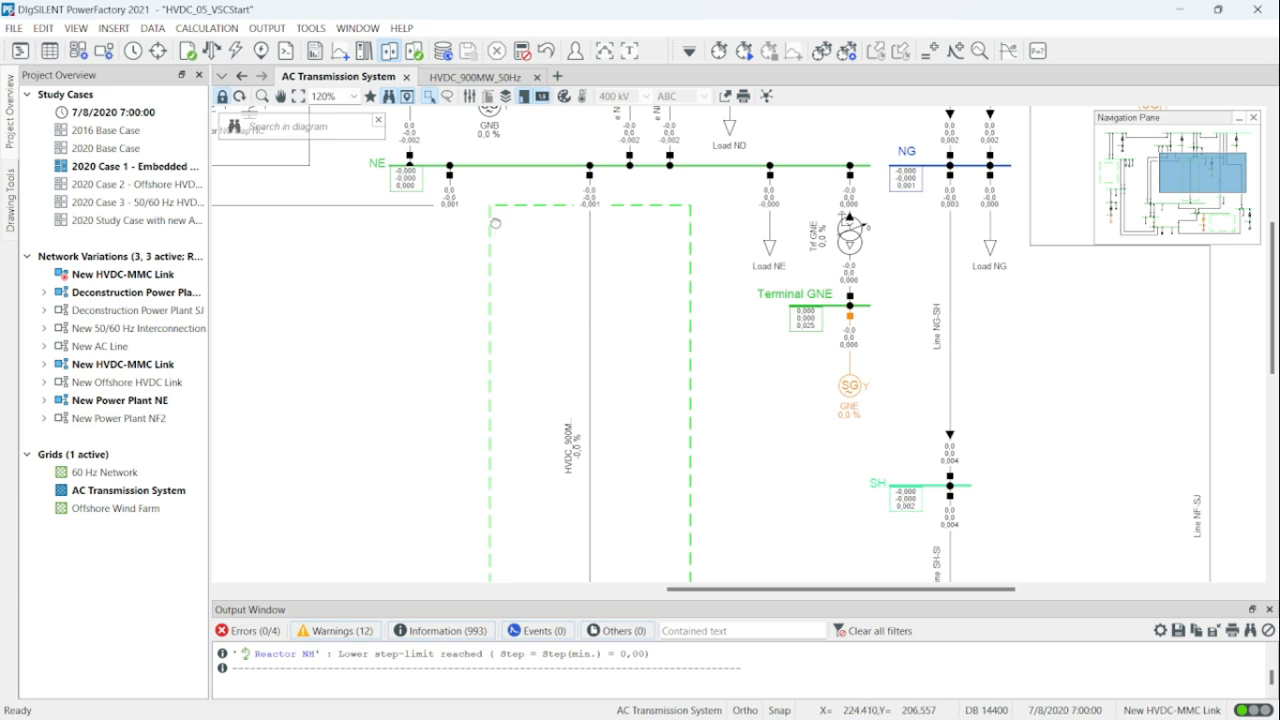
left_click_drag(495, 222, 497, 290)
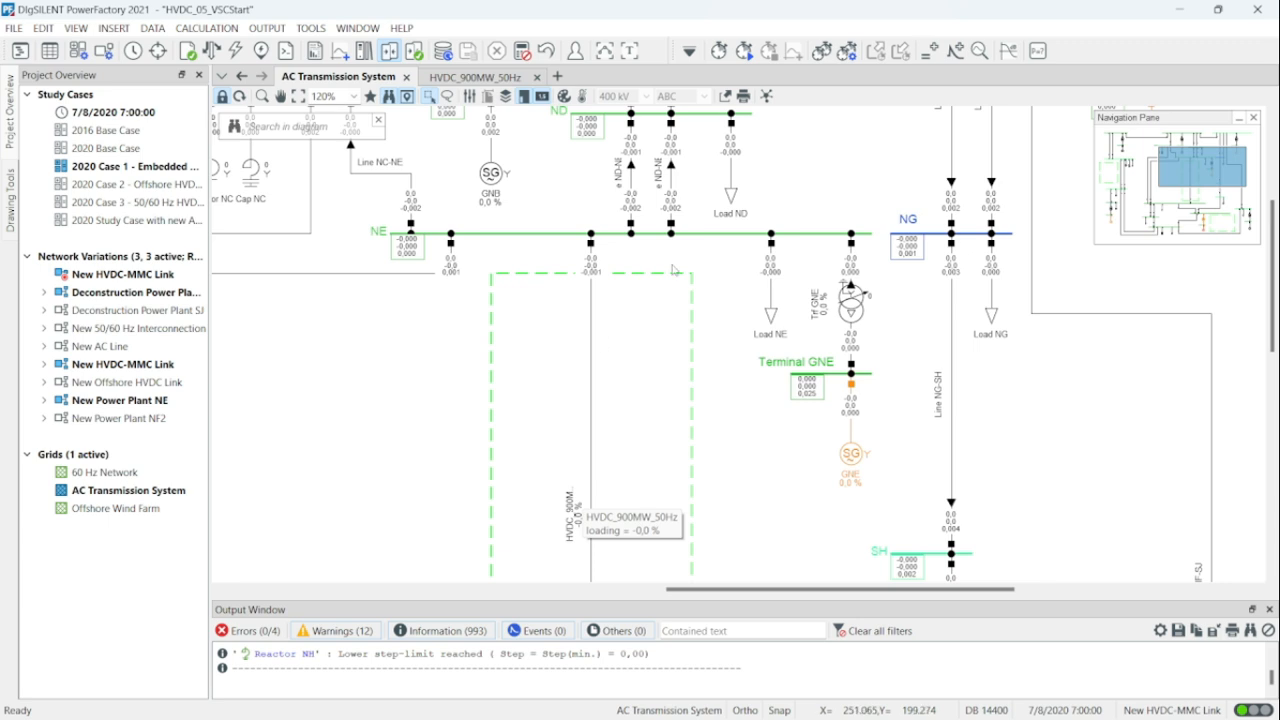
left_click(455, 86)
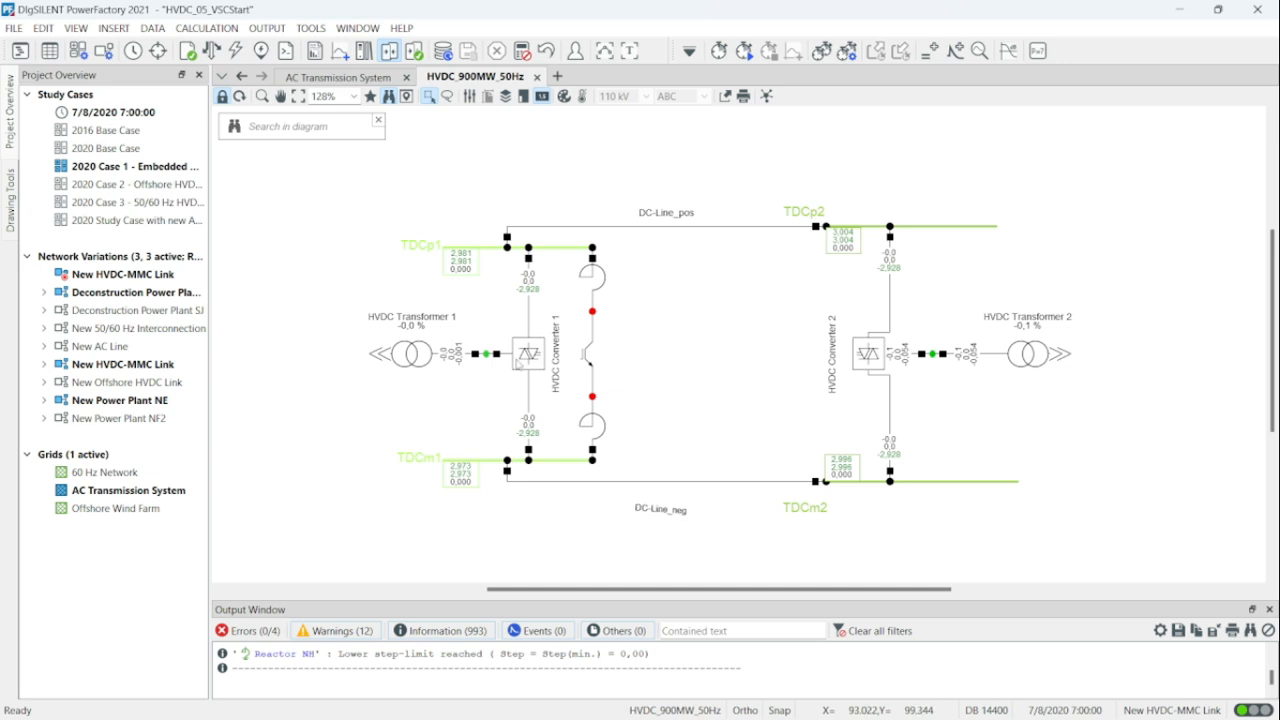
left_click_drag(693, 271, 634, 292)
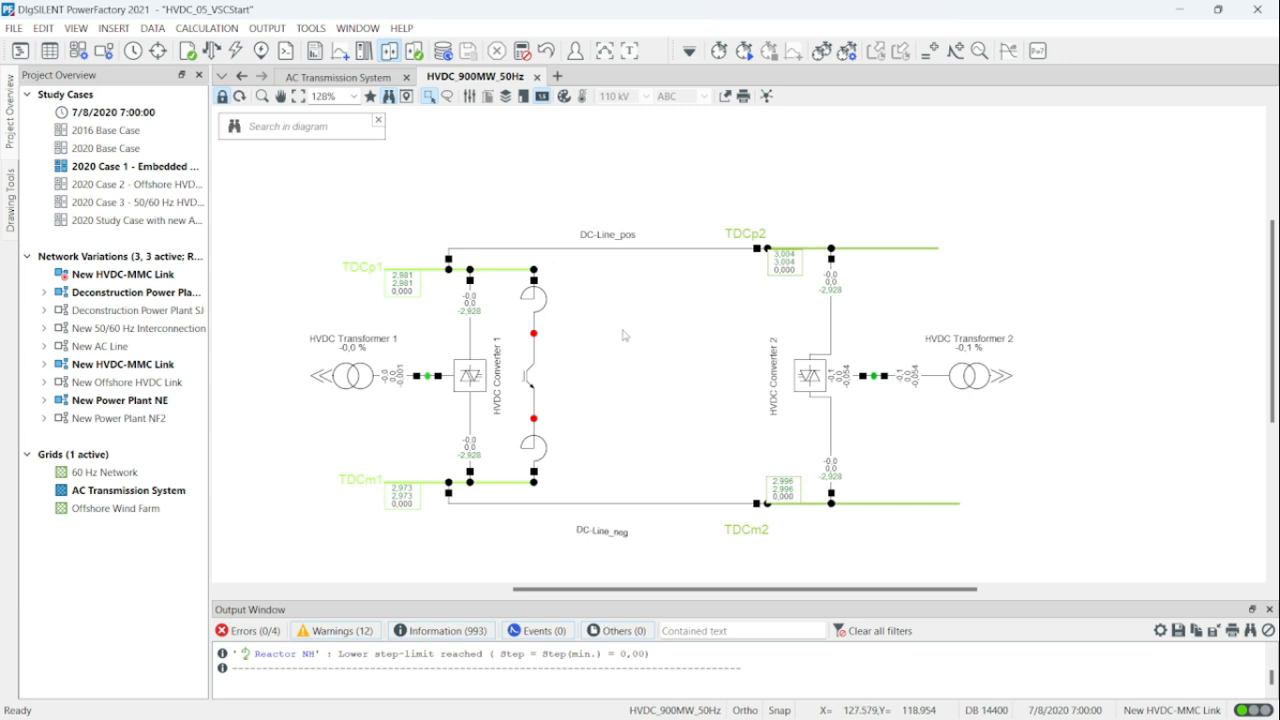
left_click(337, 78)
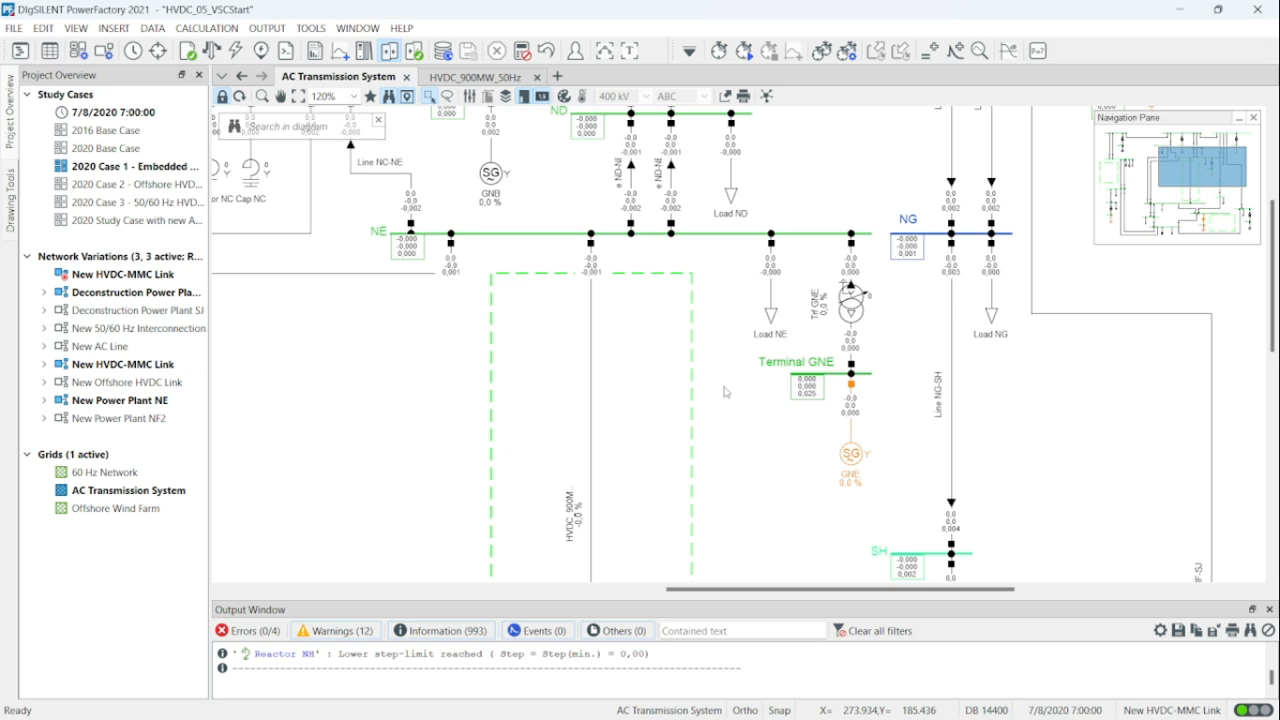
Review the deviations in the HVDC_900MW_50Hz diagram and read the remaining exercise notes and section 4.2.3 Offshore HVDC-MMC link in Project-HVDC-1.pdf.
left_click(474, 78)
mouse_move(407, 289)
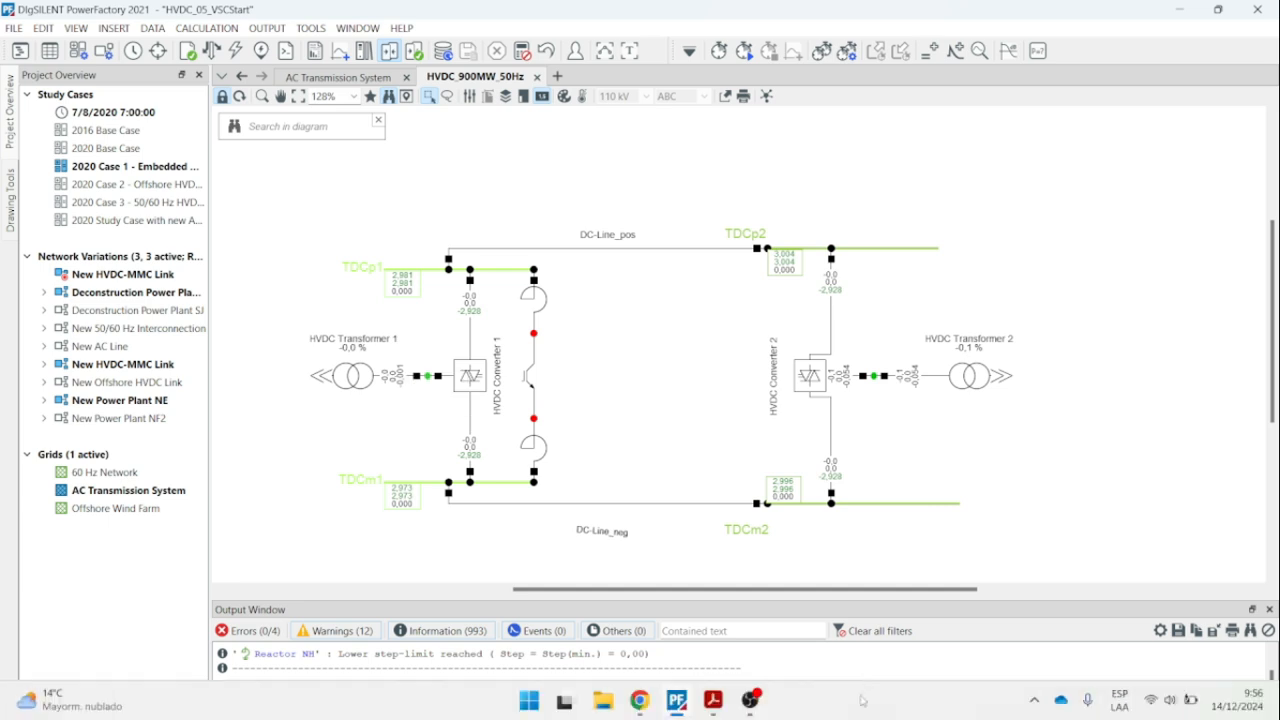
left_click(713, 702)
scroll(711, 489, "down", 6)
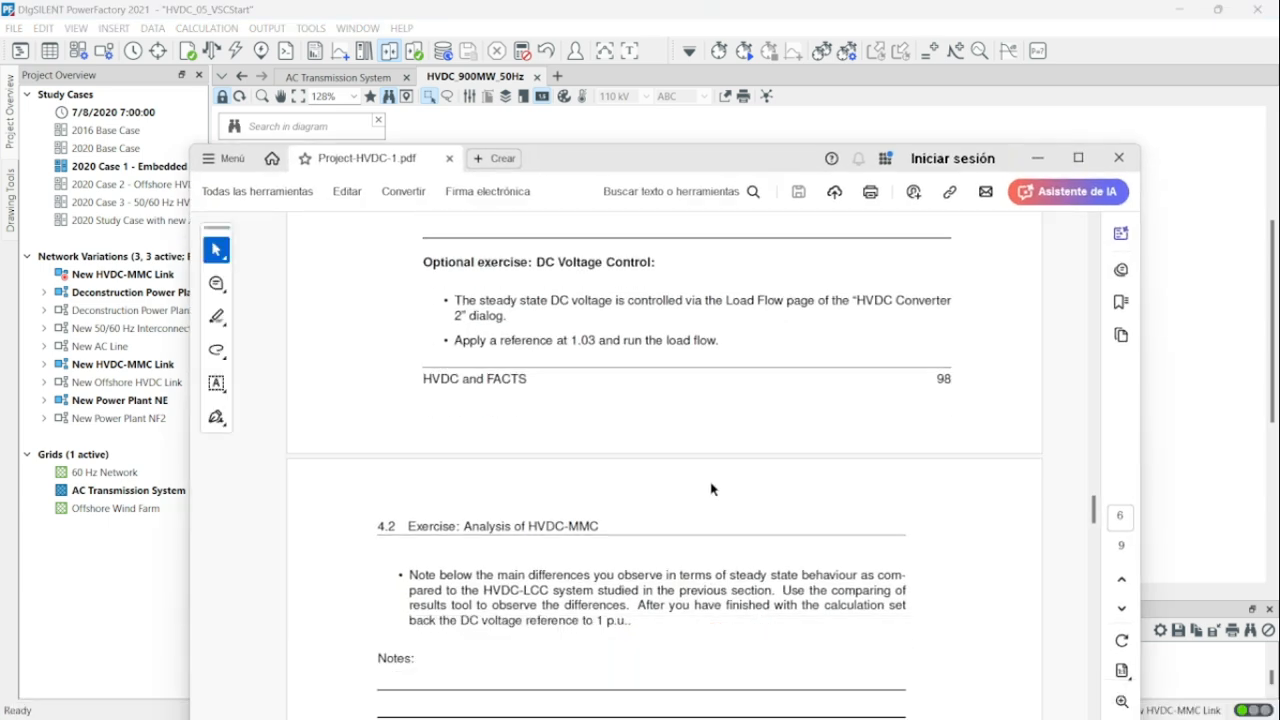
scroll(713, 465, "up", 3)
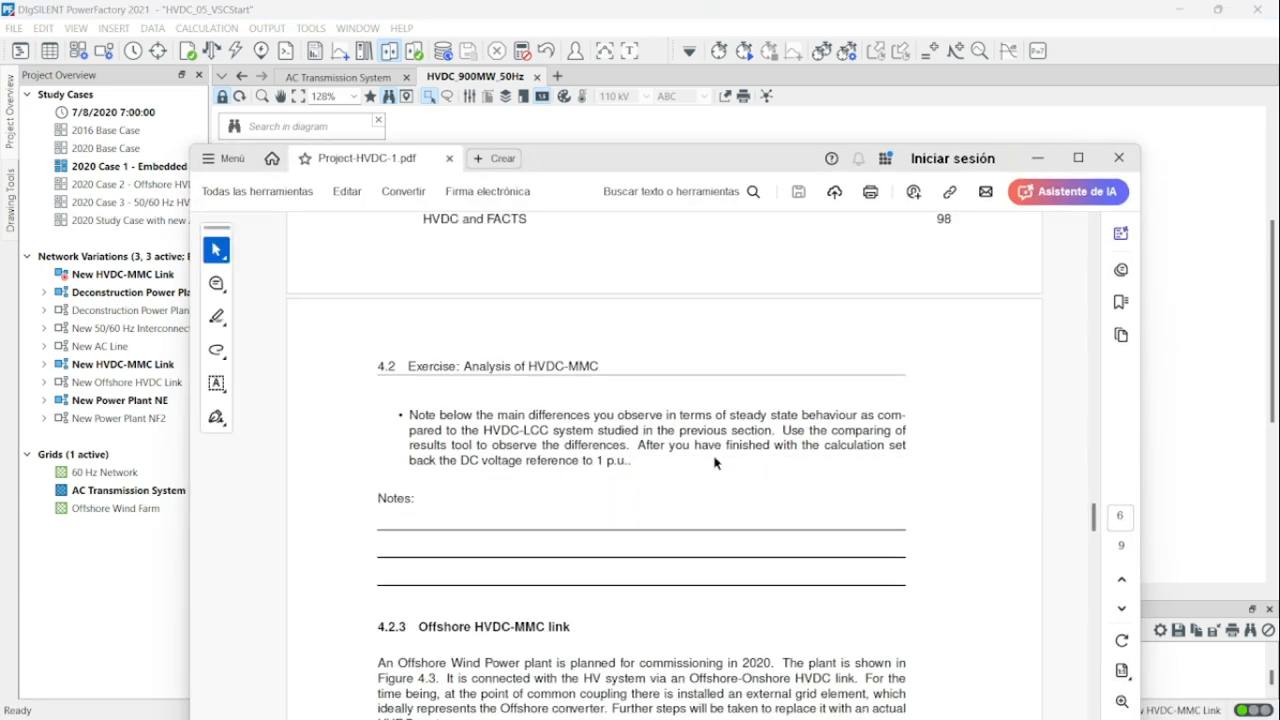
scroll(689, 399, "down", 3)
scroll(689, 399, "down", 1)
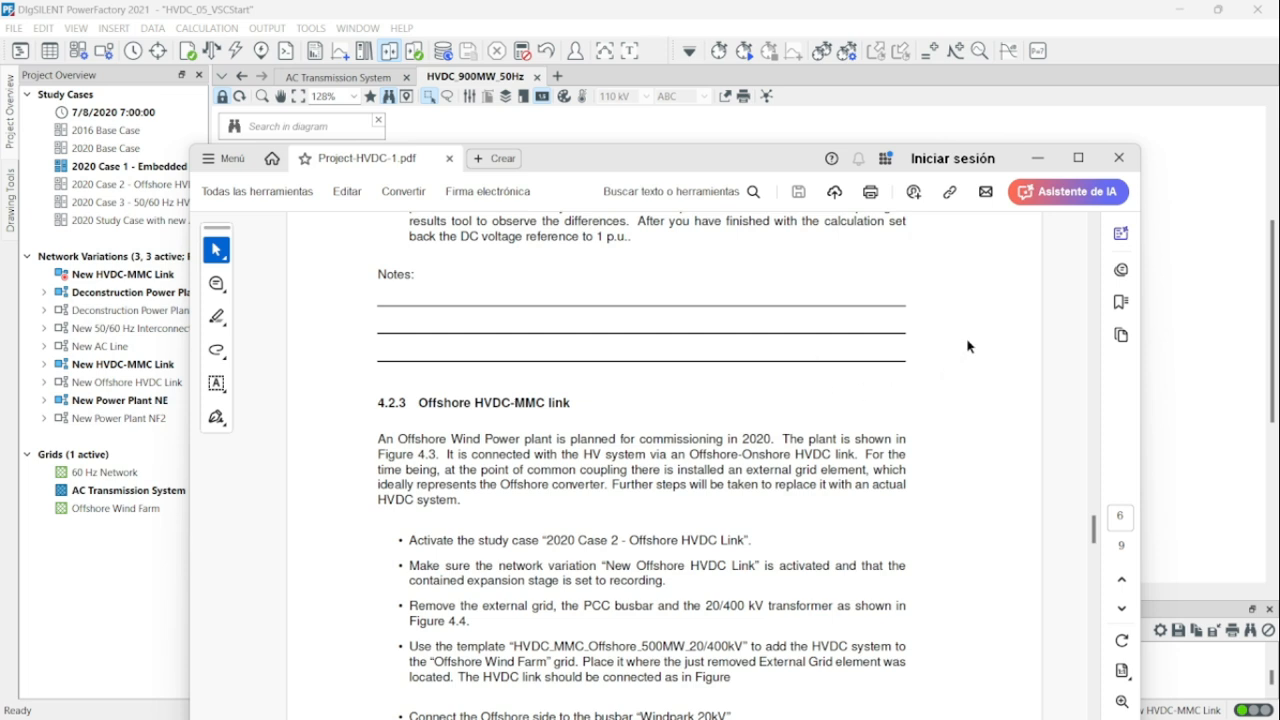
left_click(1038, 160)
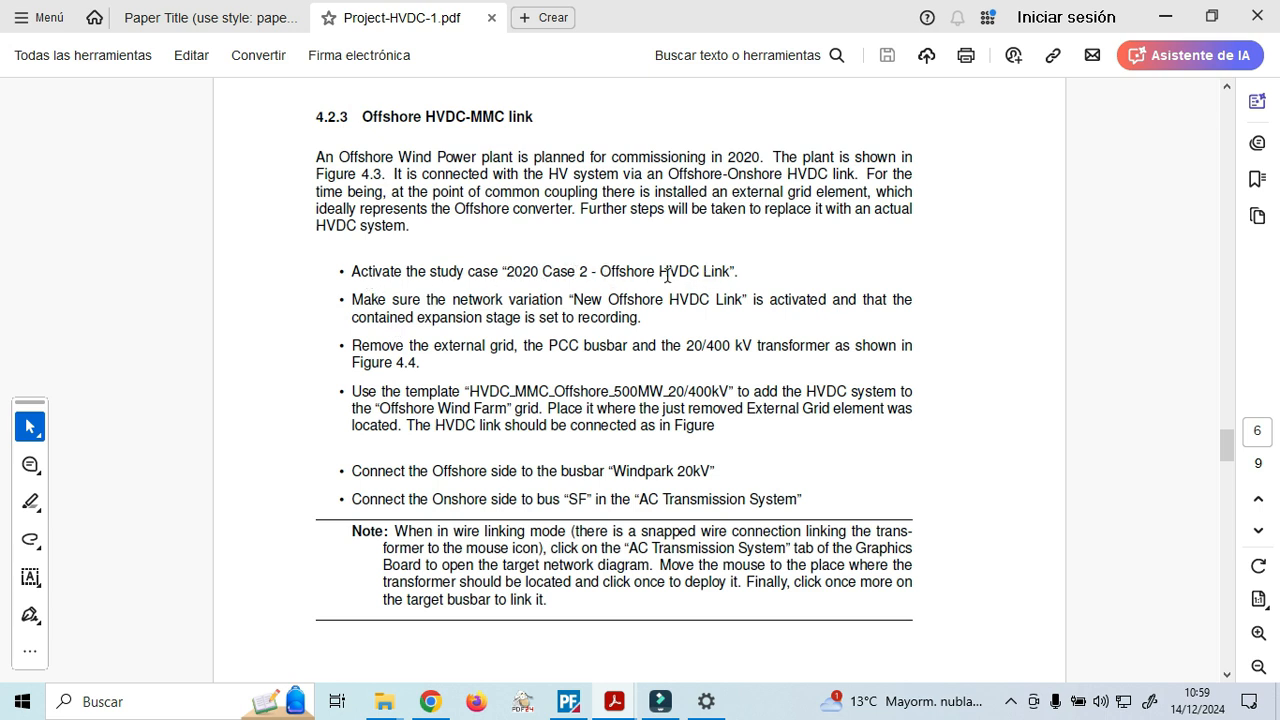
Switch to PowerFactory and activate the study case "2020 Case 2 - Offshore HVDC Link".
left_click(568, 701)
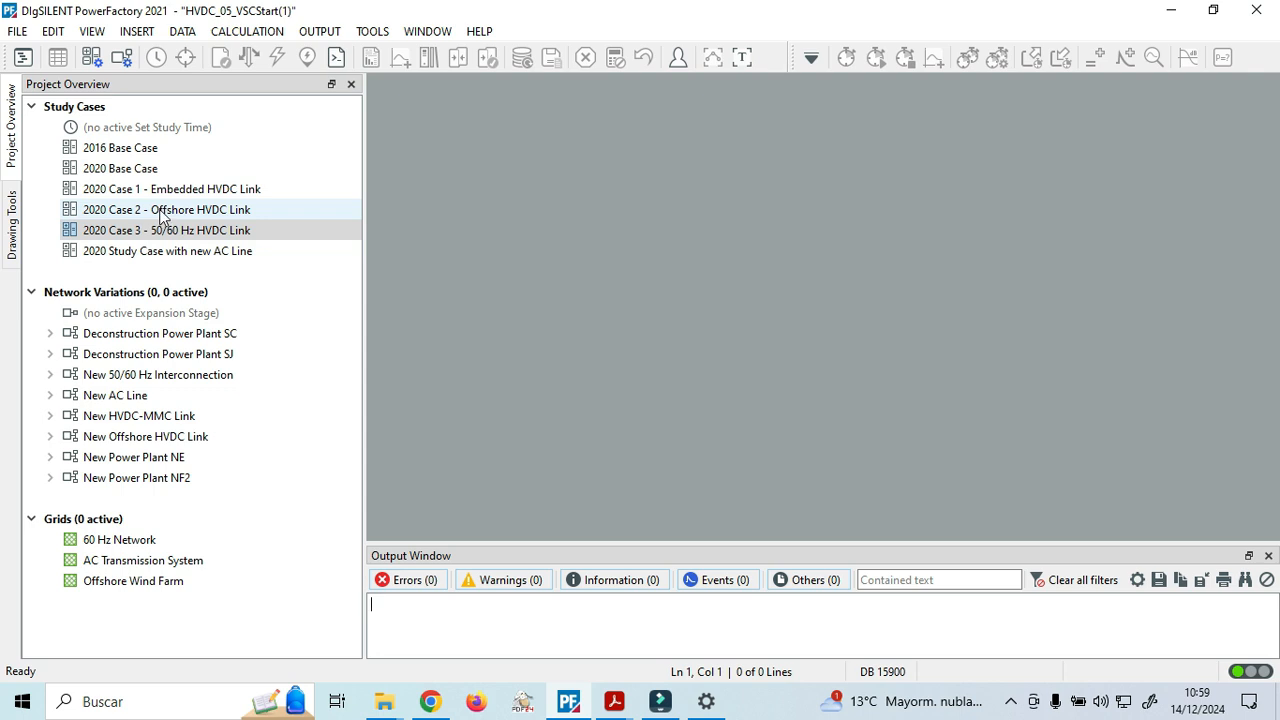
left_click(160, 213)
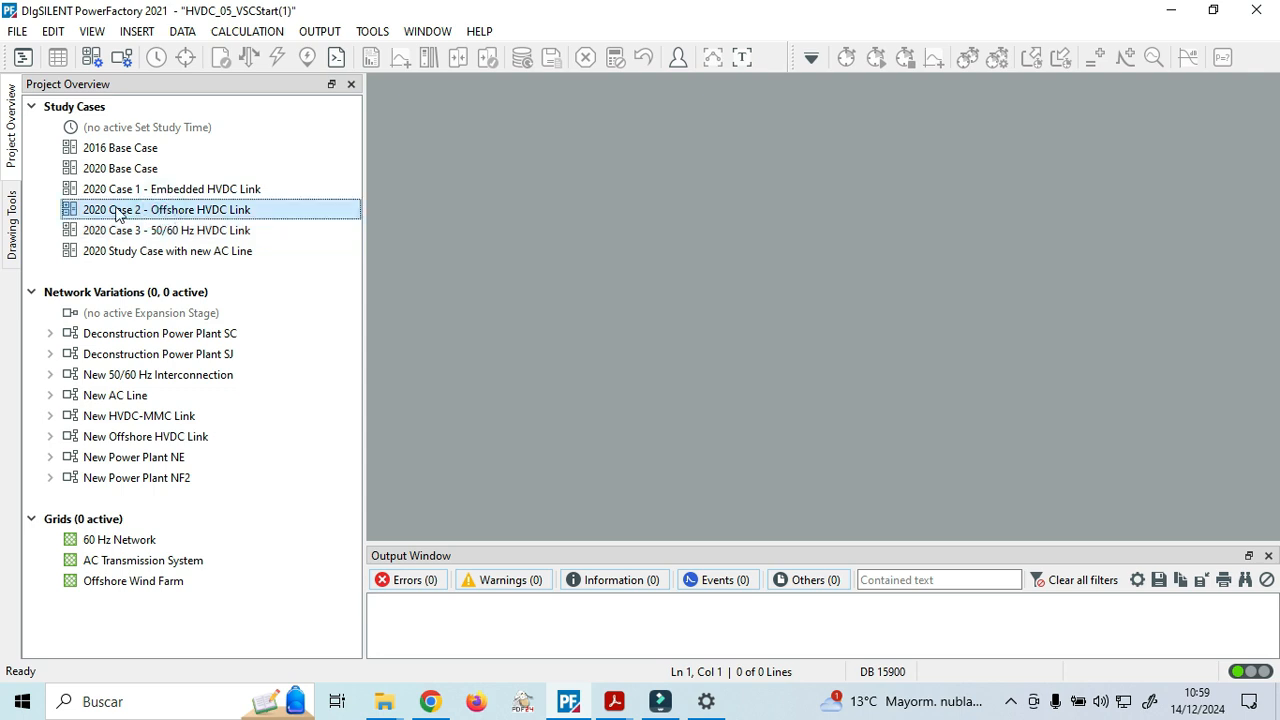
right_click(116, 213)
left_click(165, 265)
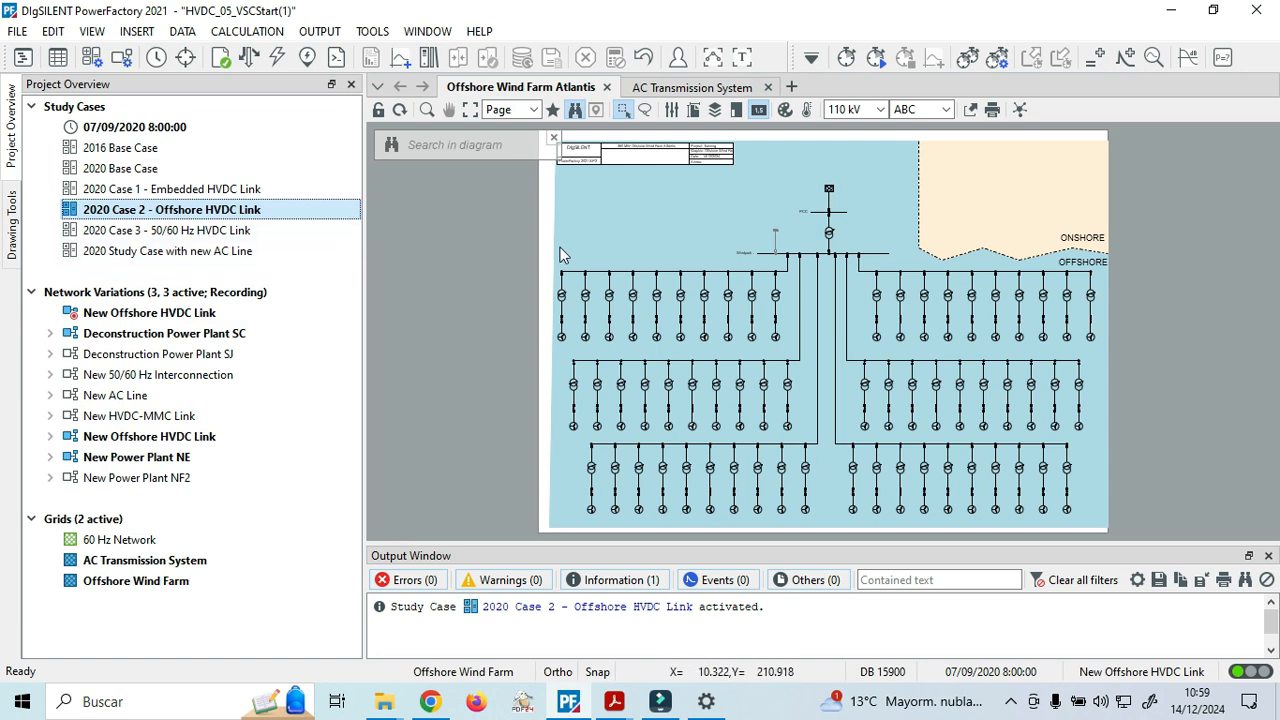
Examine the Offshore Wind Farm Atlantis diagram, from the external grid and PCC busbar down to the turbine feeders.
scroll(728, 302, "up", 2)
scroll(726, 300, "up", 1)
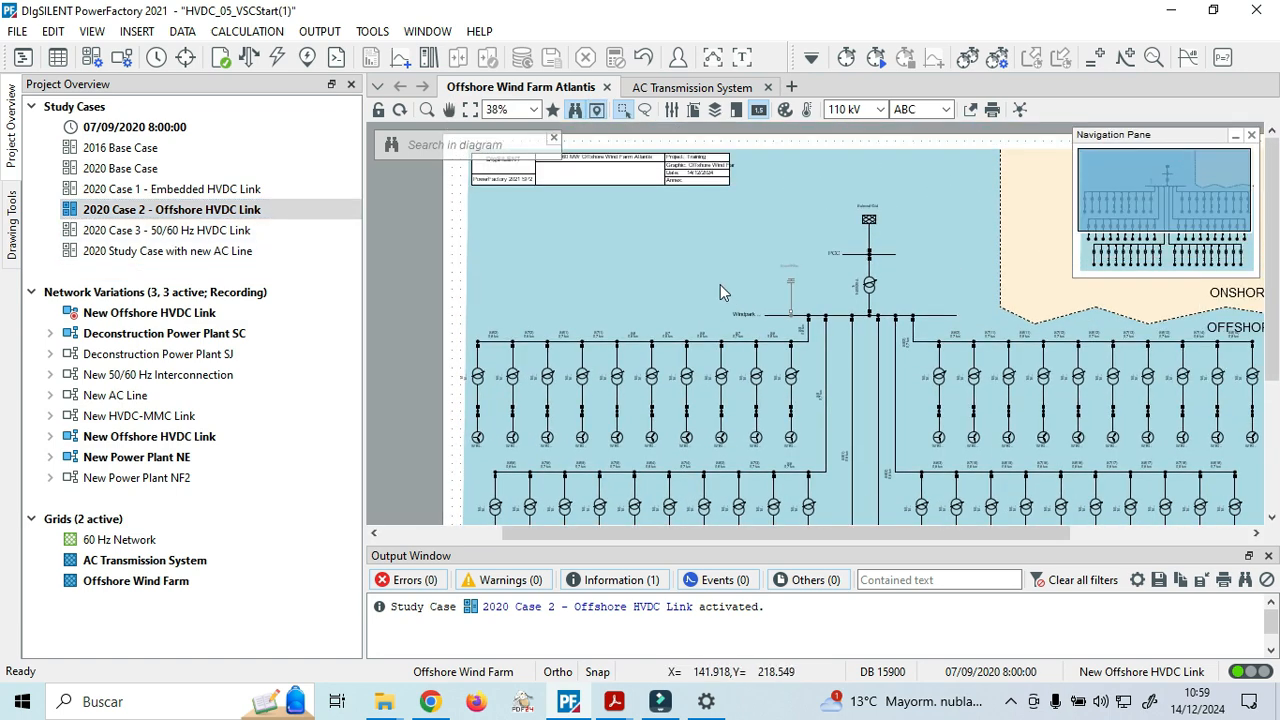
left_click(688, 264)
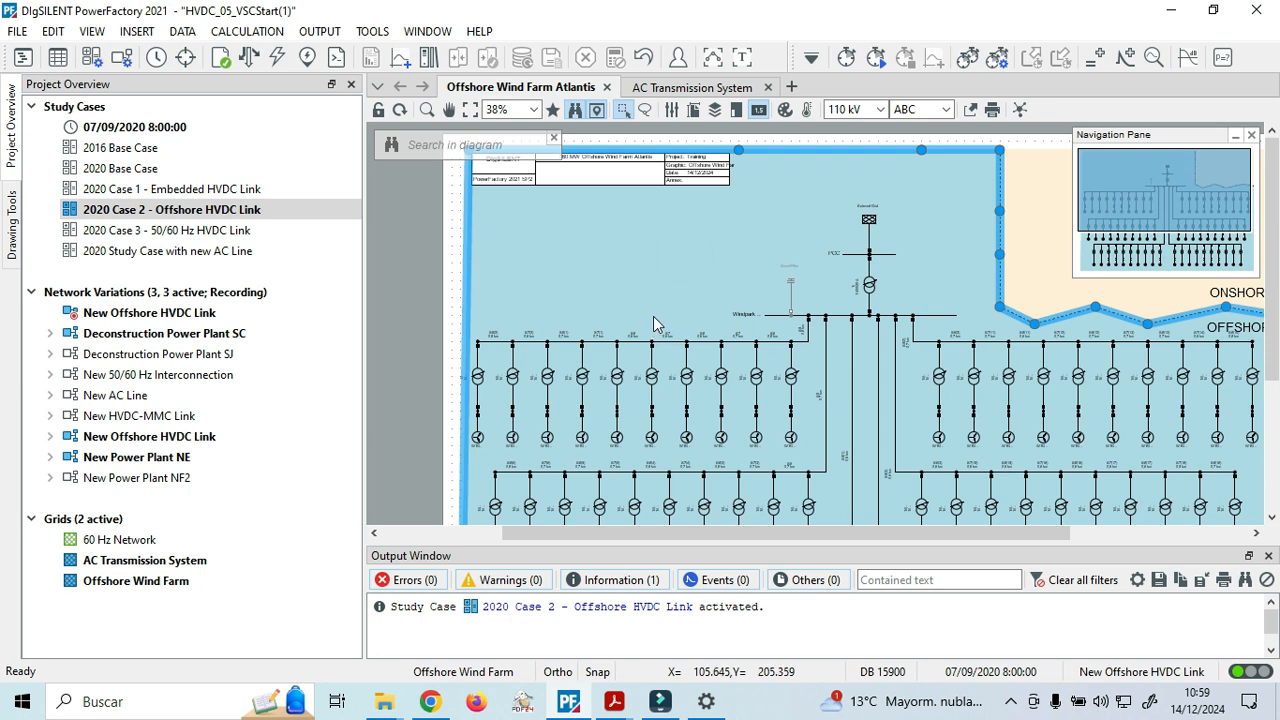
scroll(656, 317, "down", 2)
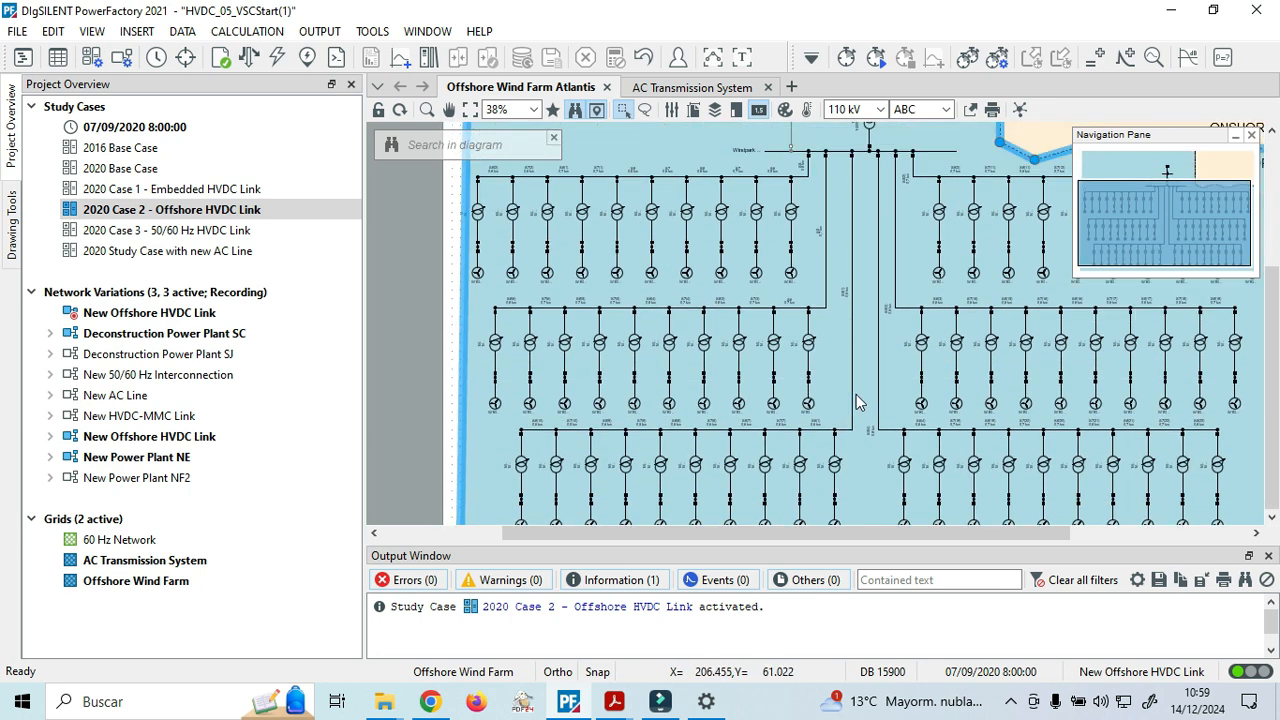
Look over the Offshore Wind Farm Atlantis diagram and the Onshore HVDC Station area of the AC Transmission System diagram.
scroll(857, 400, "up", 2)
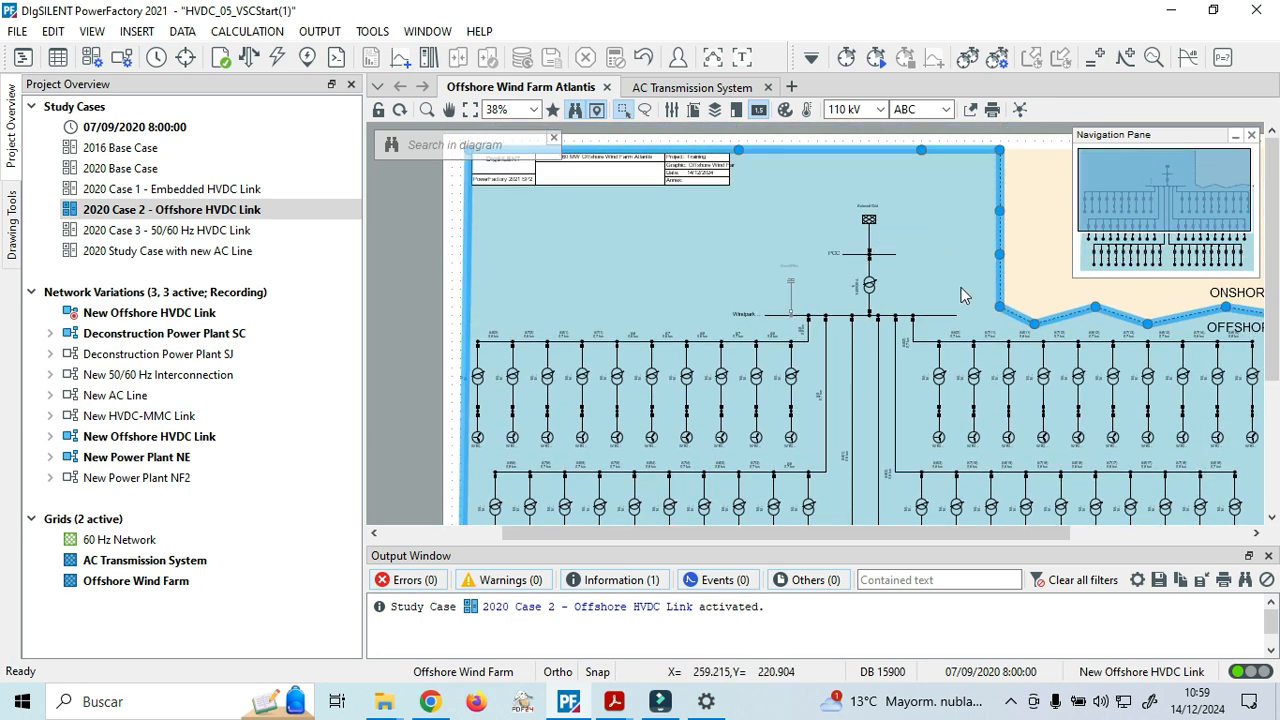
left_click_drag(872, 535, 1020, 535)
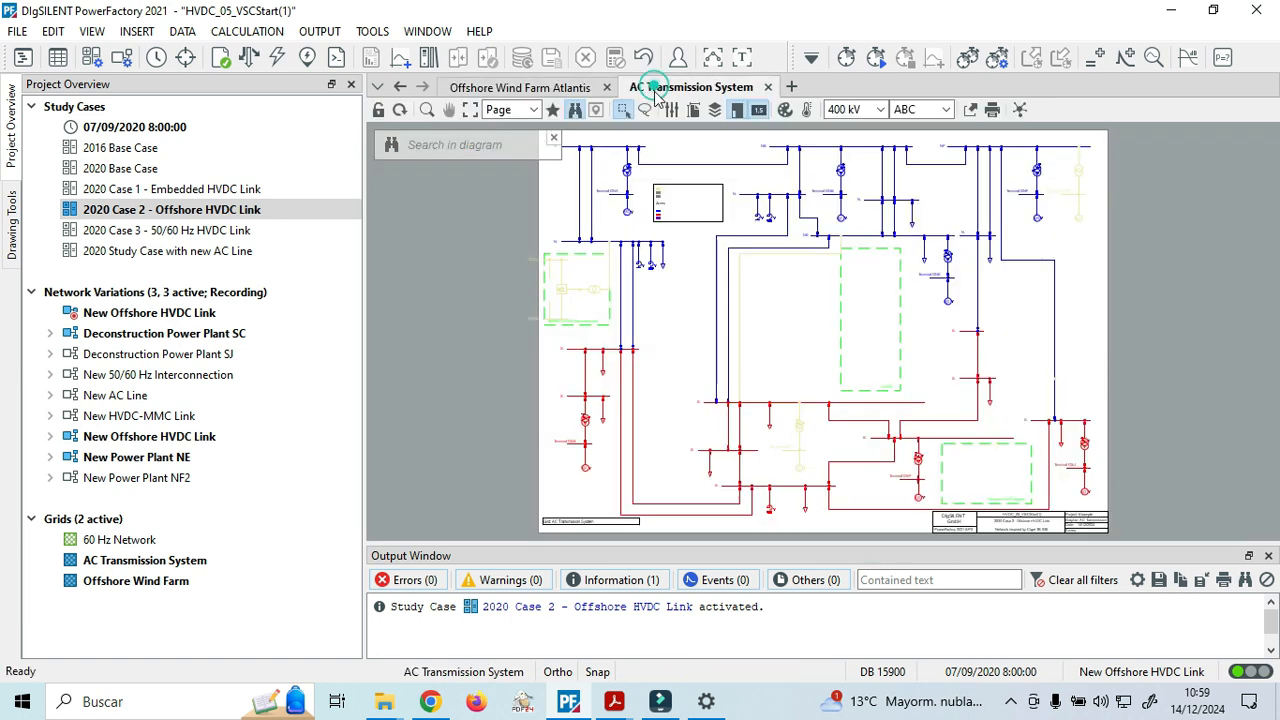
left_click(655, 88)
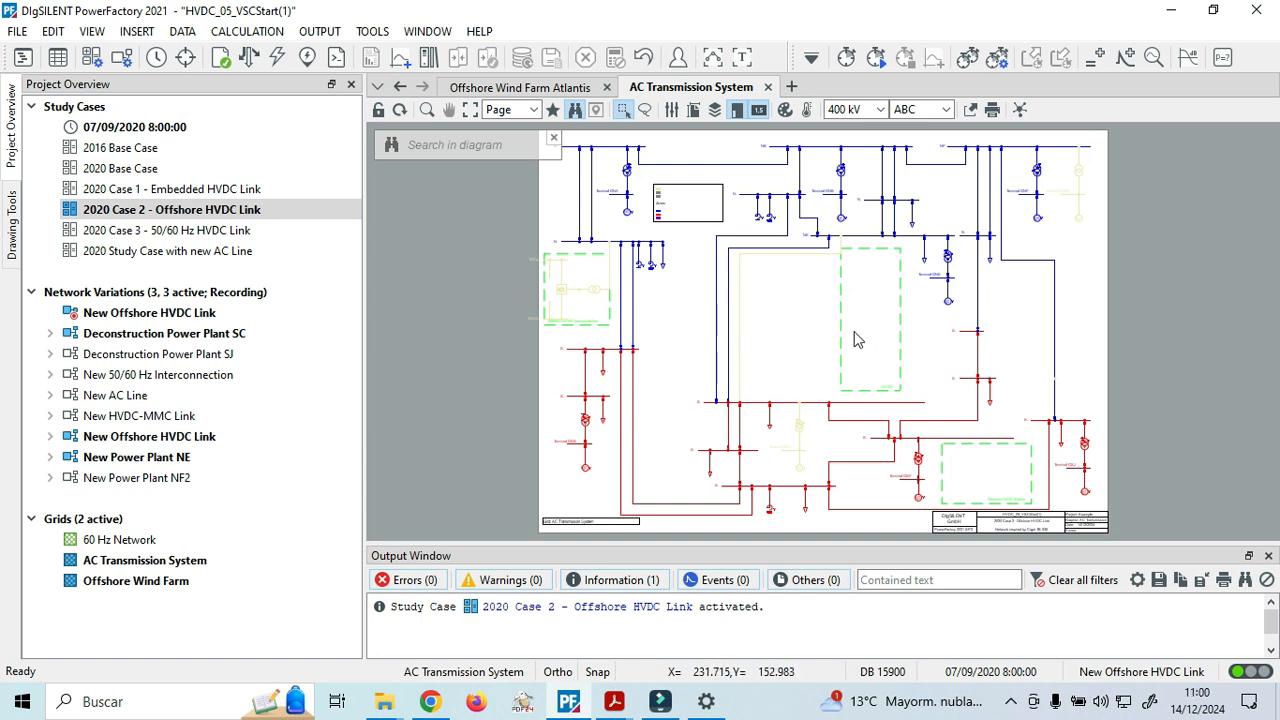
scroll(980, 470, "up", 1)
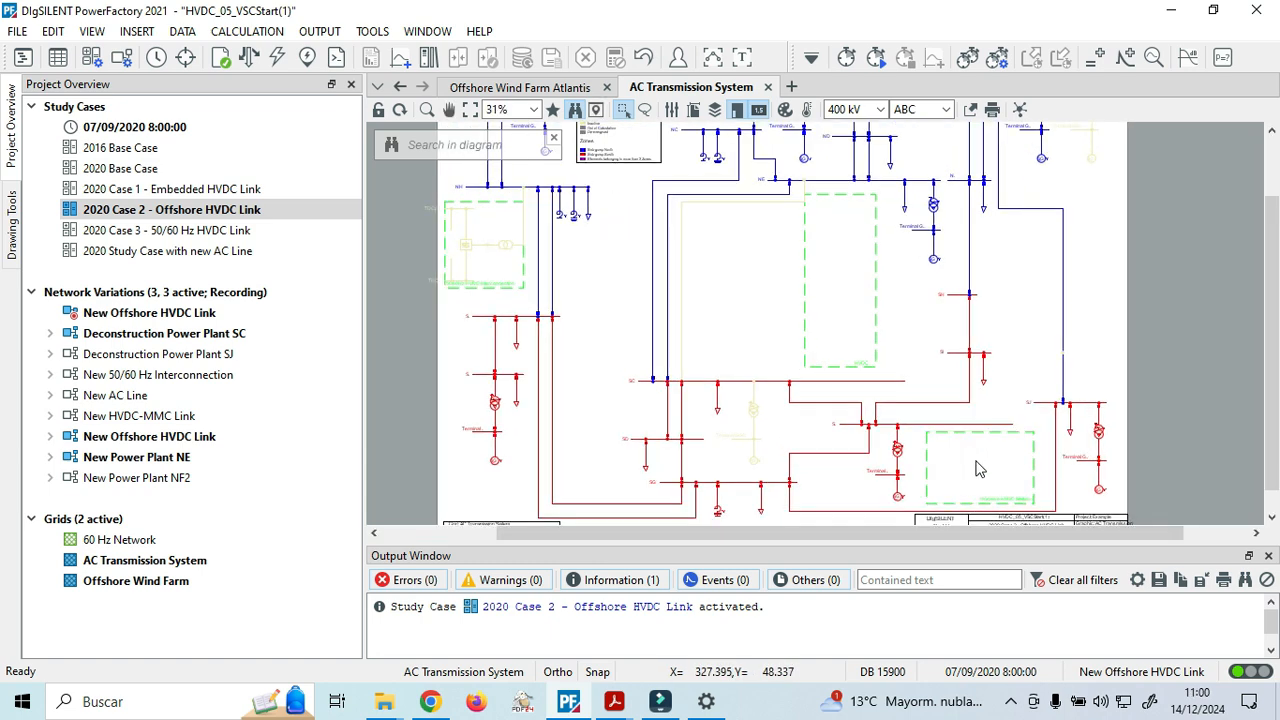
scroll(980, 470, "up", 4)
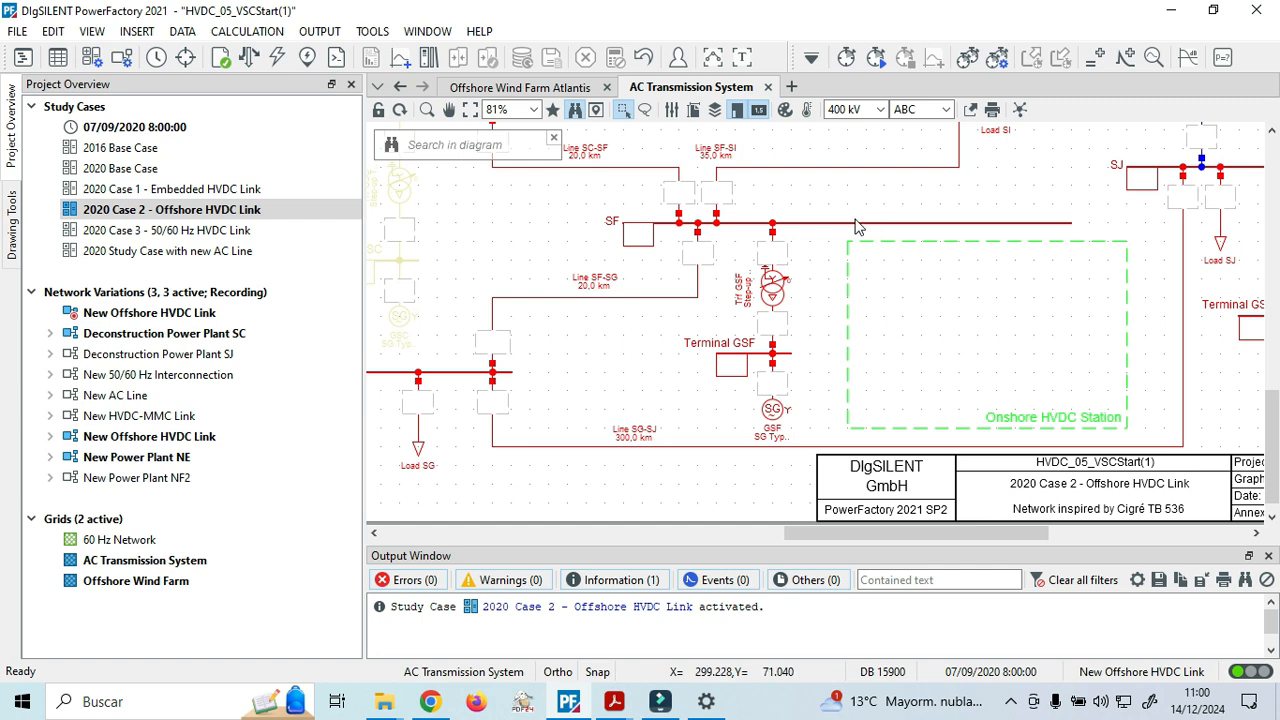
Switch to Project-HVDC-1.pdf, read the Offshore HVDC-MMC link instructions in section 4.2.3, and return to PowerFactory.
left_click(614, 706)
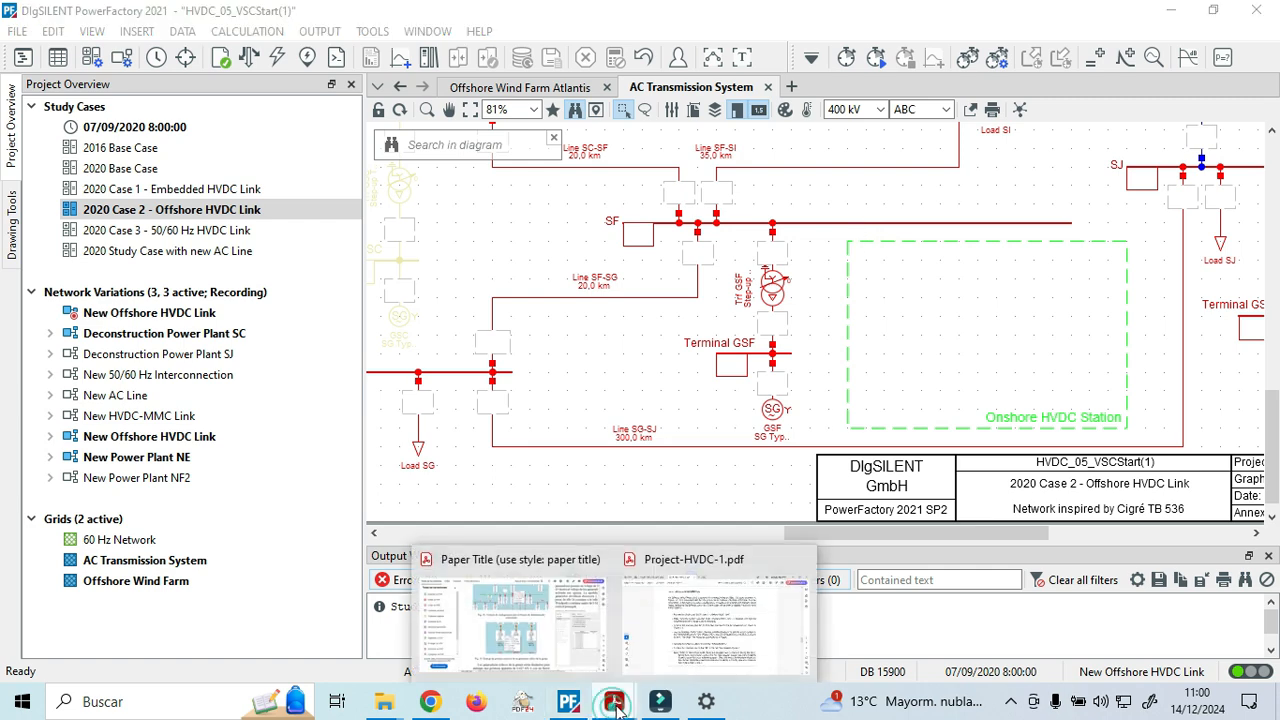
left_click(664, 645)
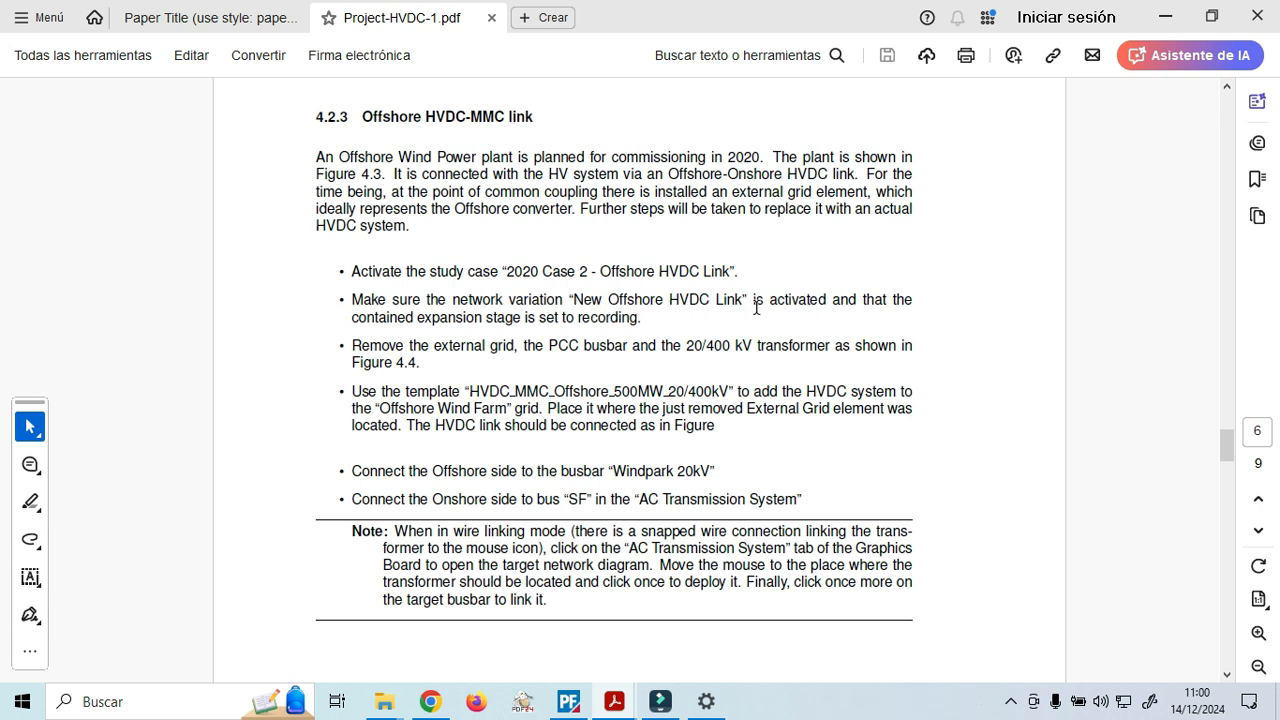
left_click(568, 701)
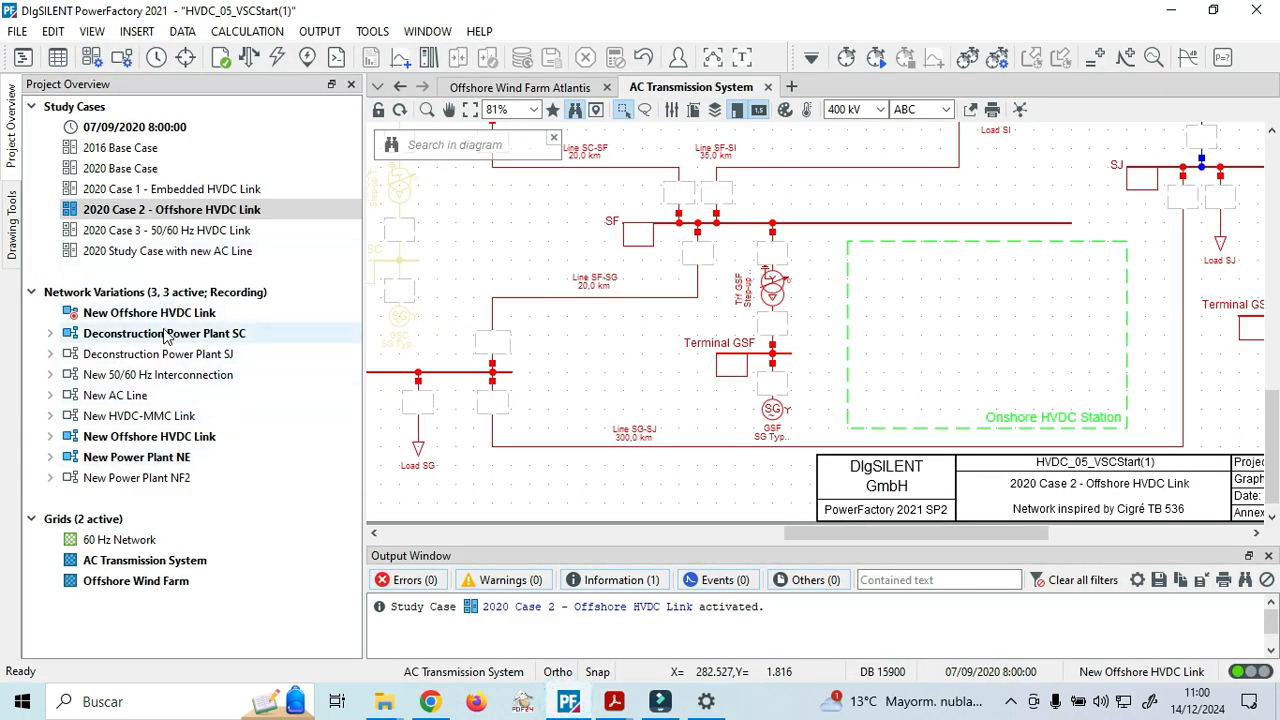
right_click(145, 420)
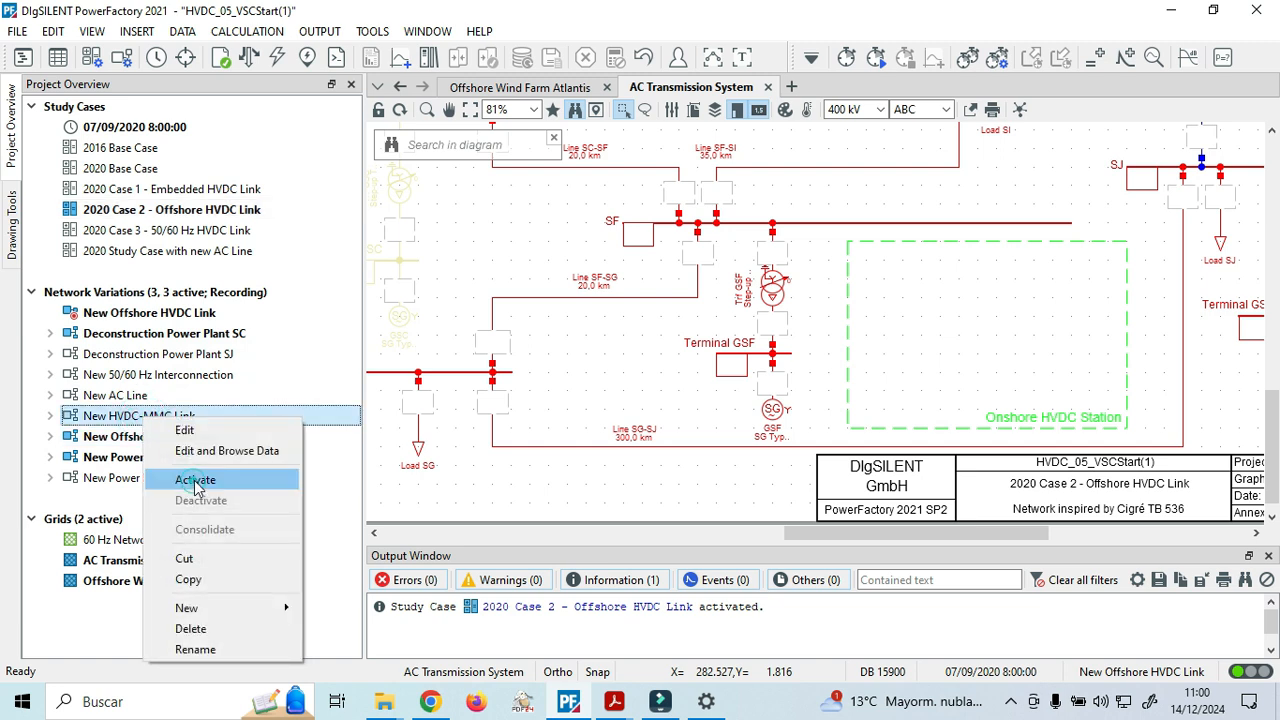
left_click(195, 481)
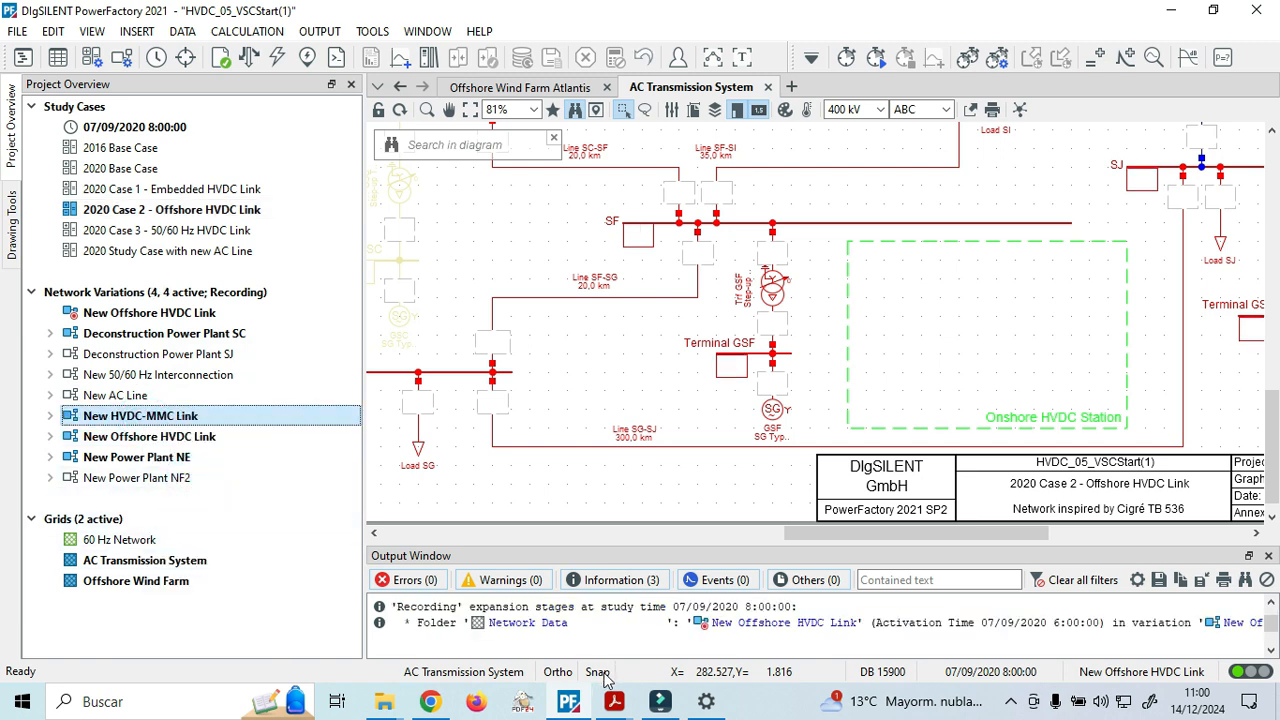
right_click(127, 416)
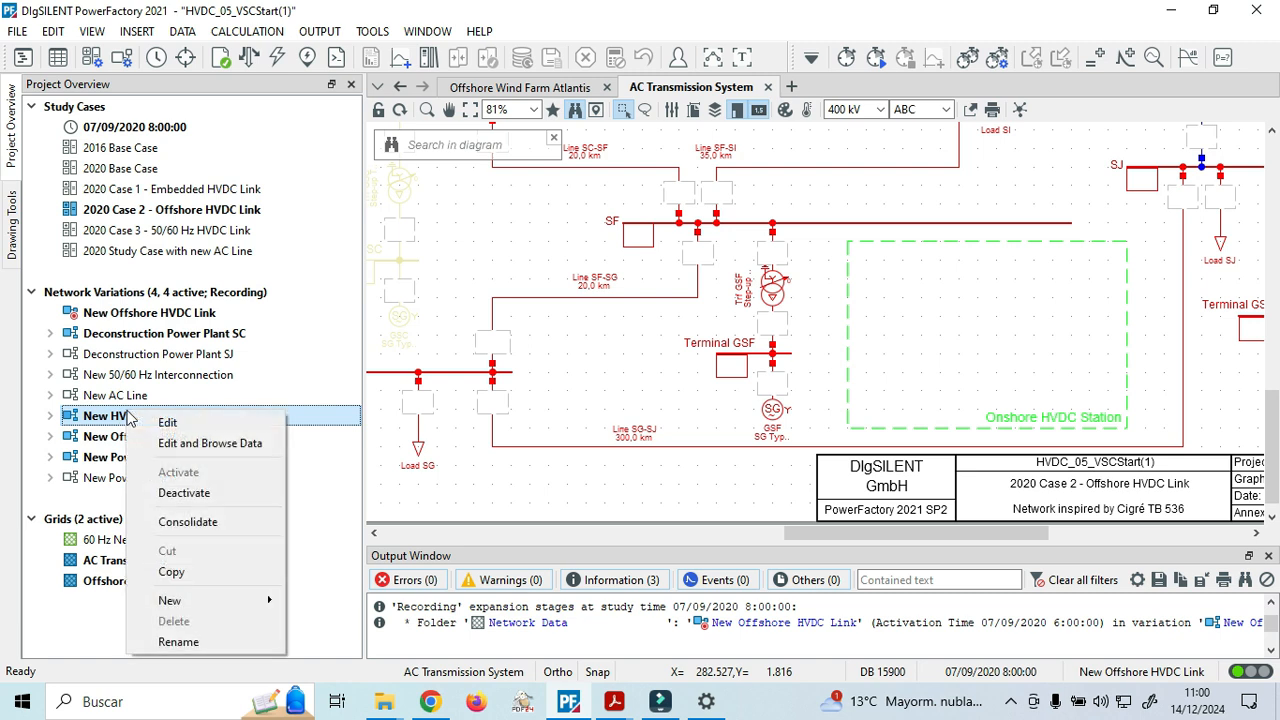
left_click(192, 490)
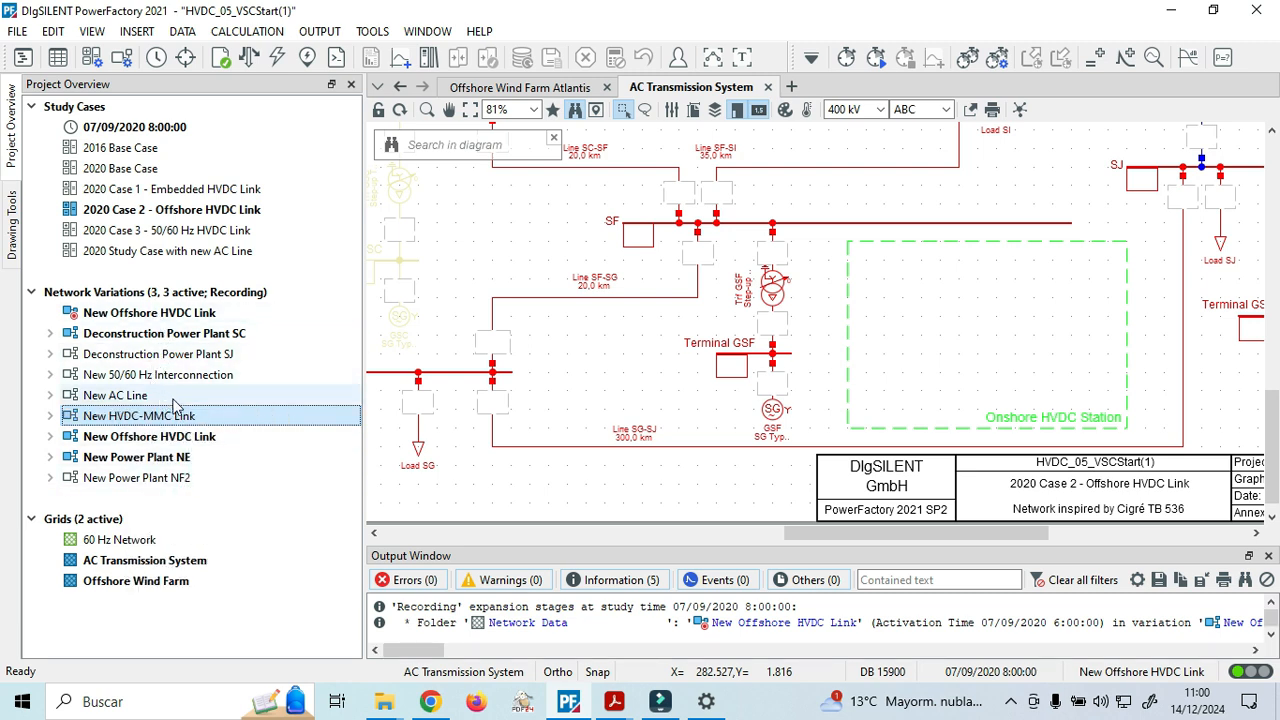
Check the New Offshore HVDC Link variation against the PDF instructions, and examine Figure 4.4 for the elements to remove.
left_click(180, 438)
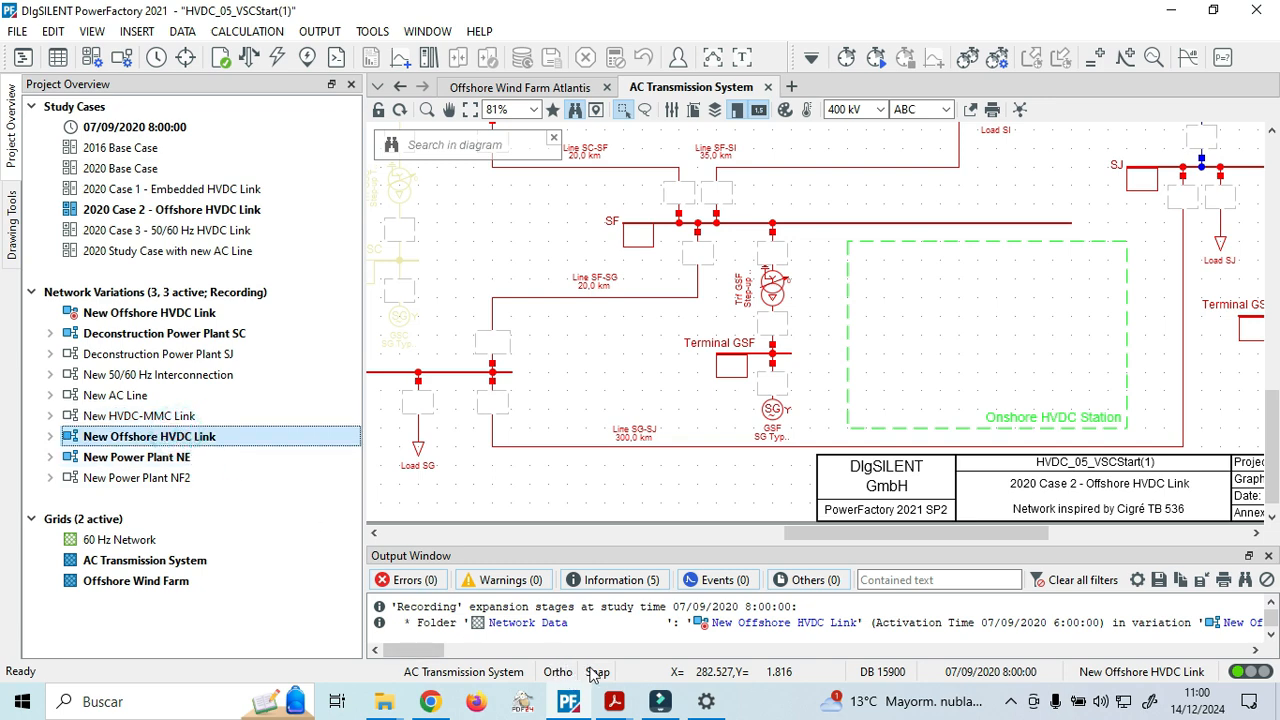
left_click(629, 709)
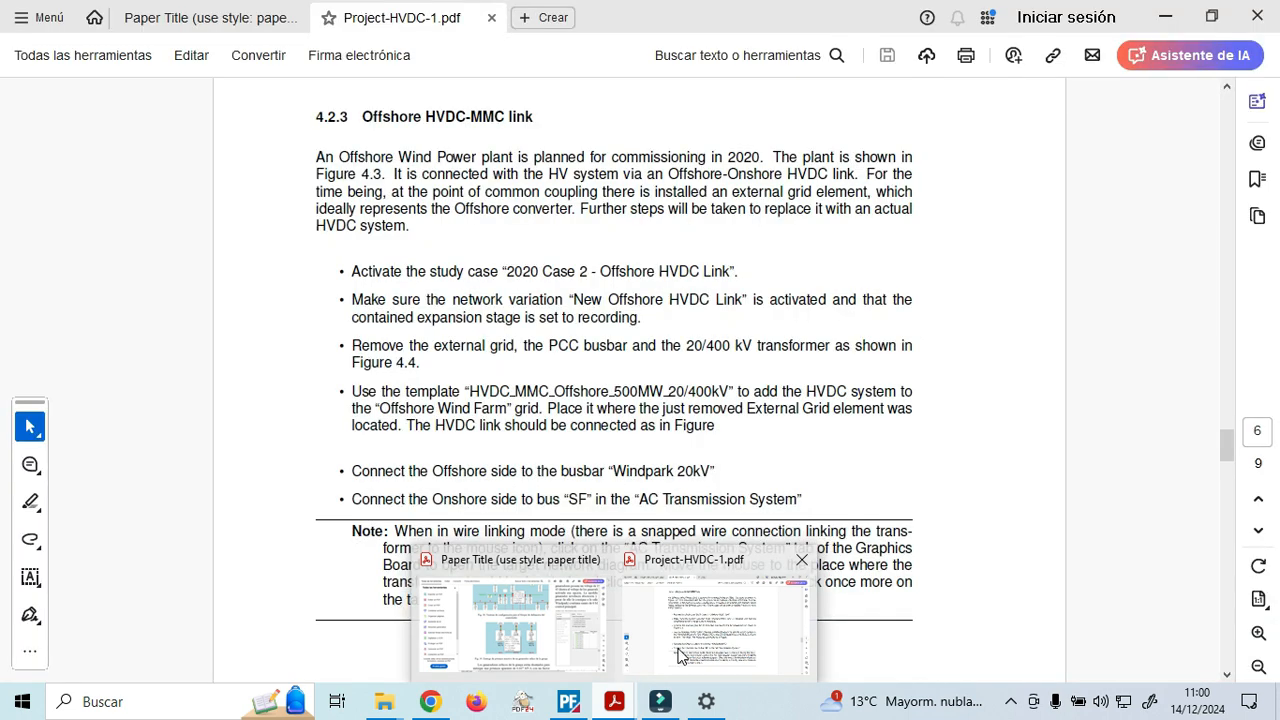
left_click(678, 655)
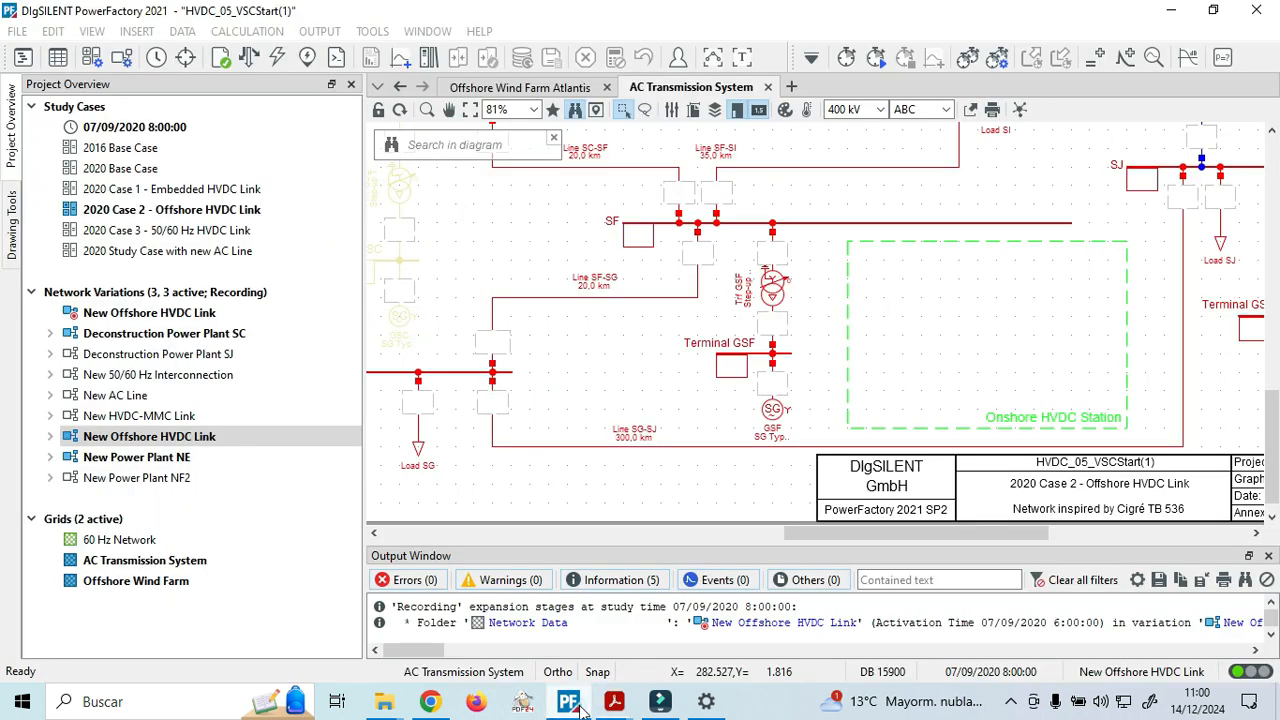
left_click(580, 708)
left_click(583, 708)
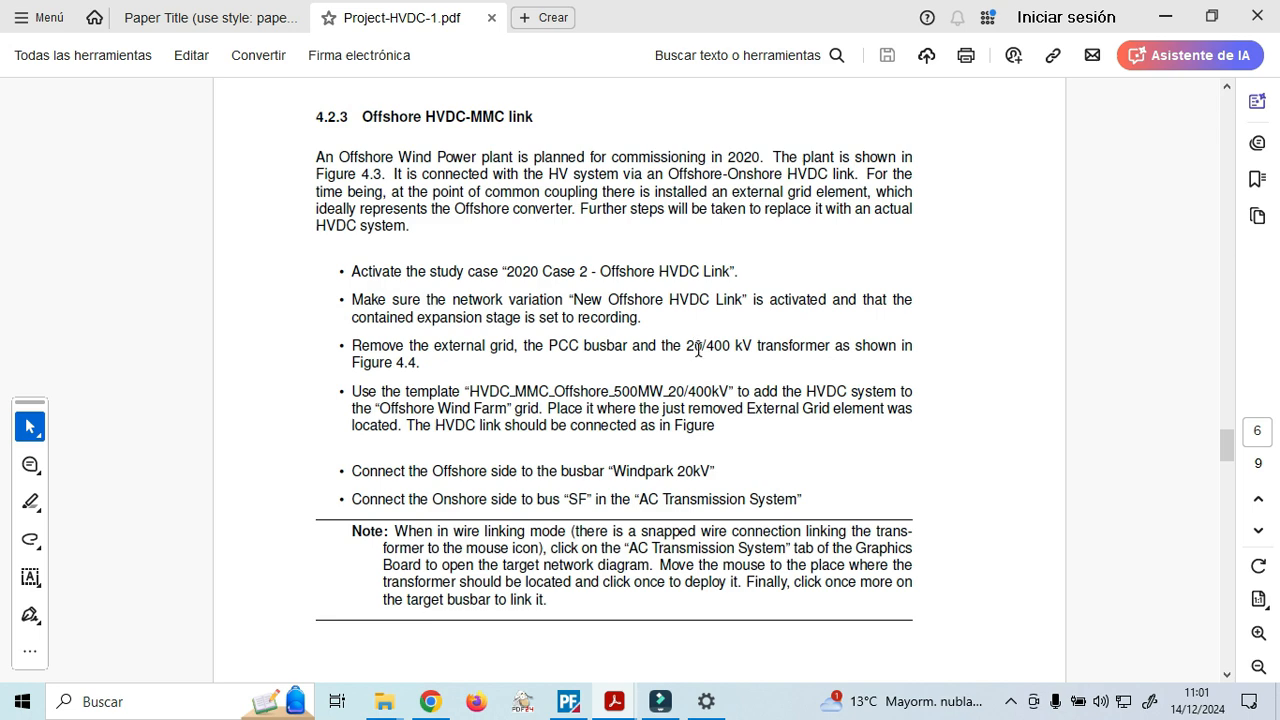
scroll(741, 343, "down", 15)
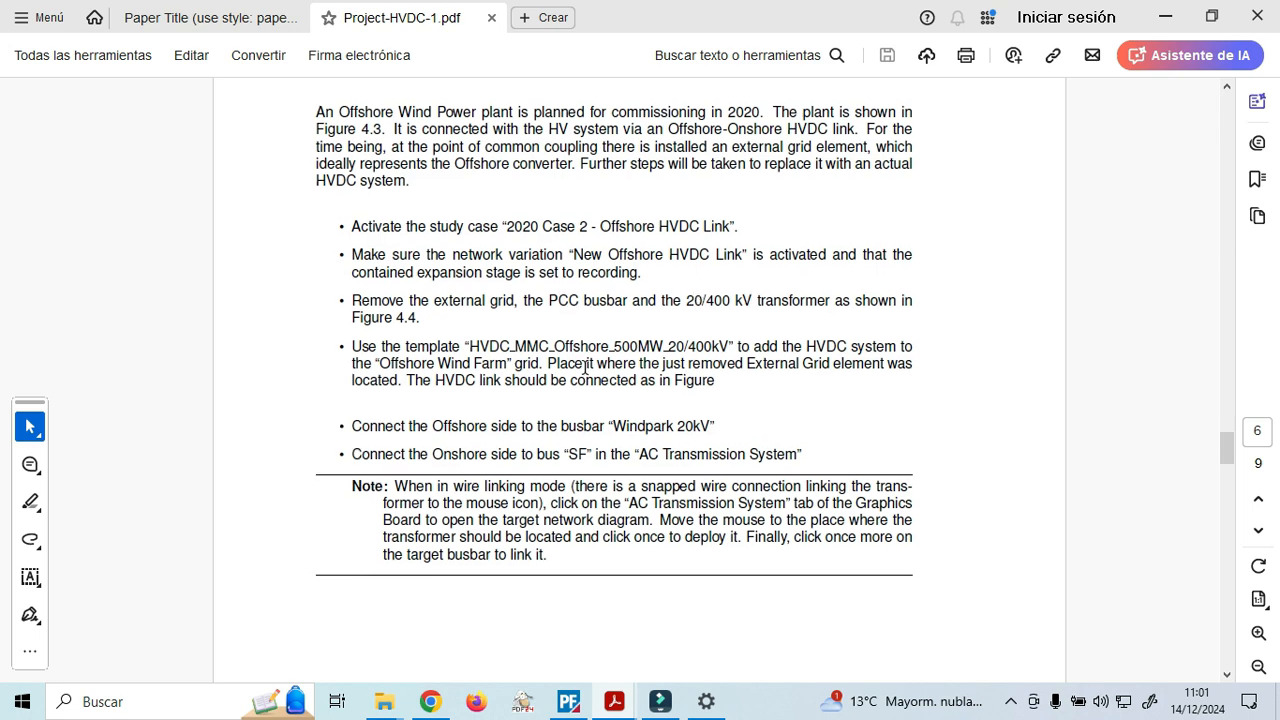
scroll(587, 402, "down", 10)
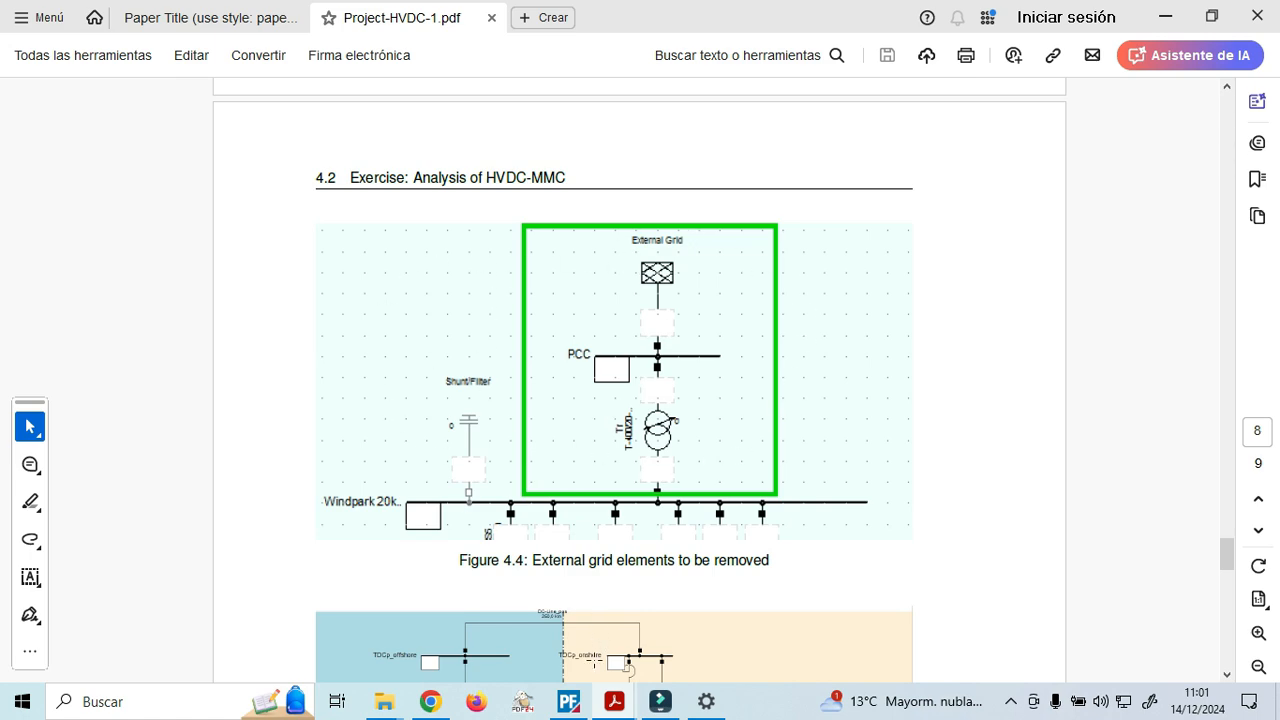
left_click(575, 705)
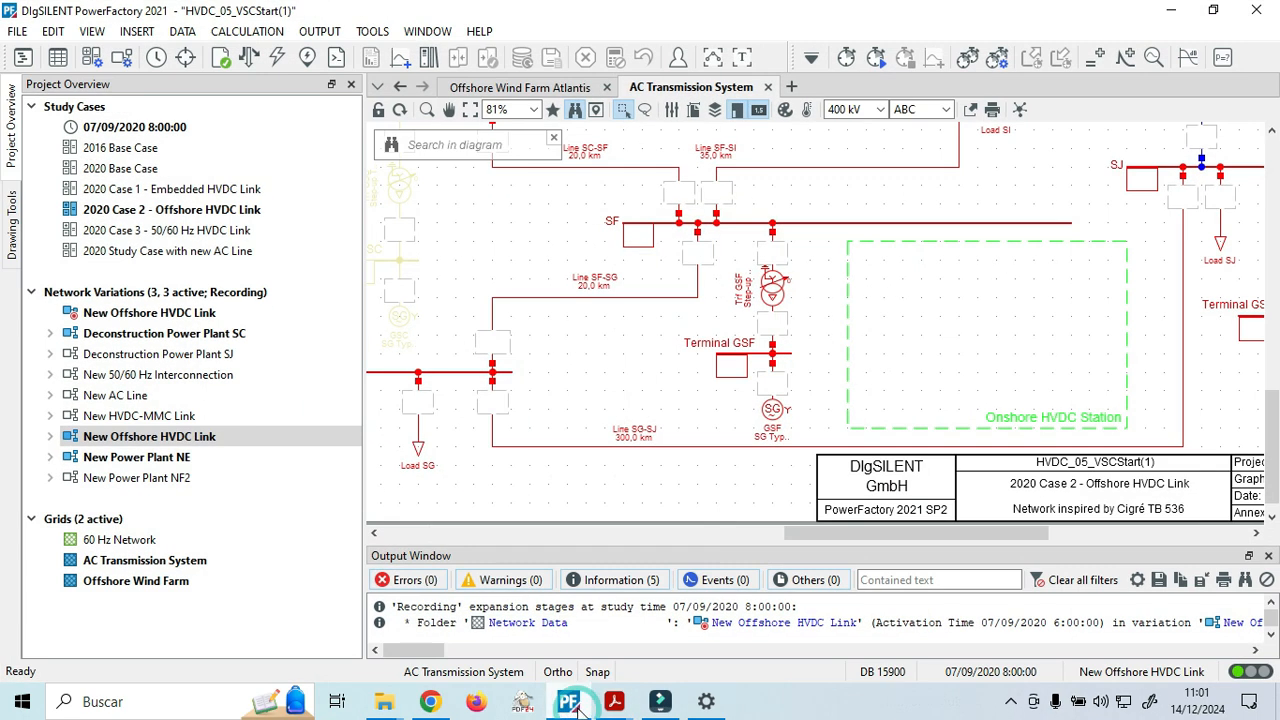
Show the External Grid, PCC busbar and 20/400 kV transformer in the Offshore Wind Farm Atlantis diagram.
scroll(580, 450, "up", 5)
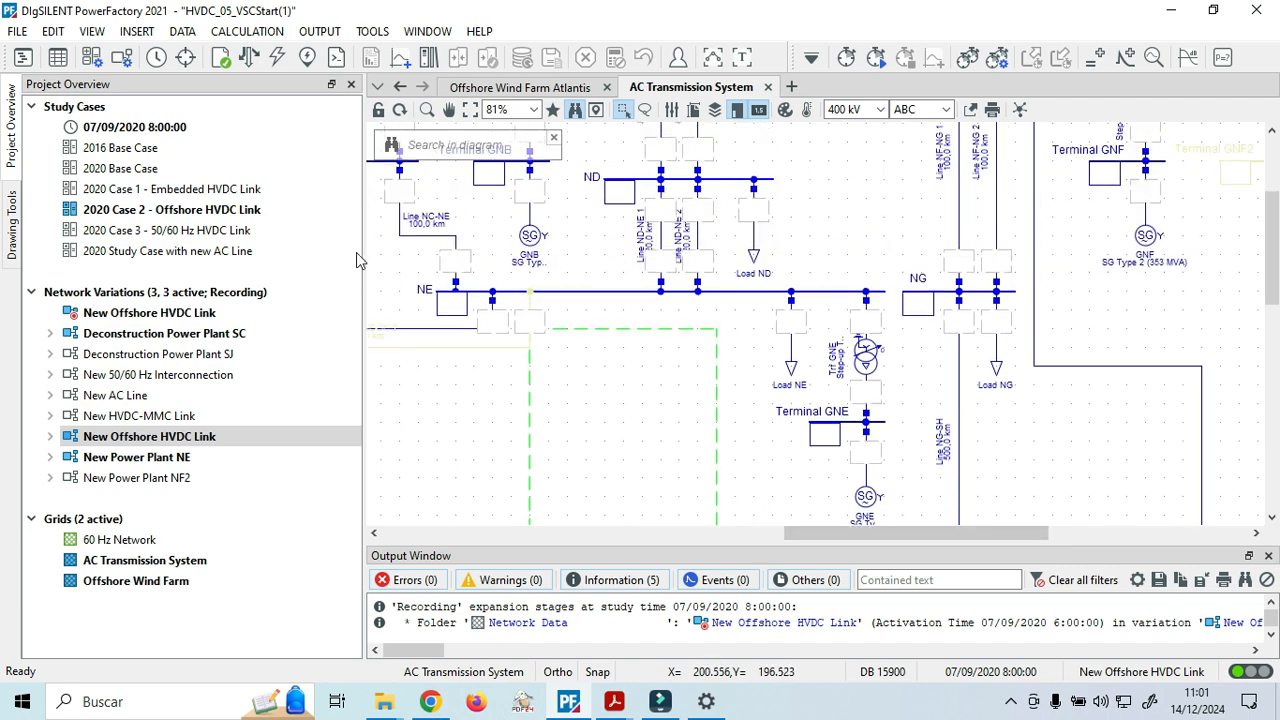
left_click(520, 87)
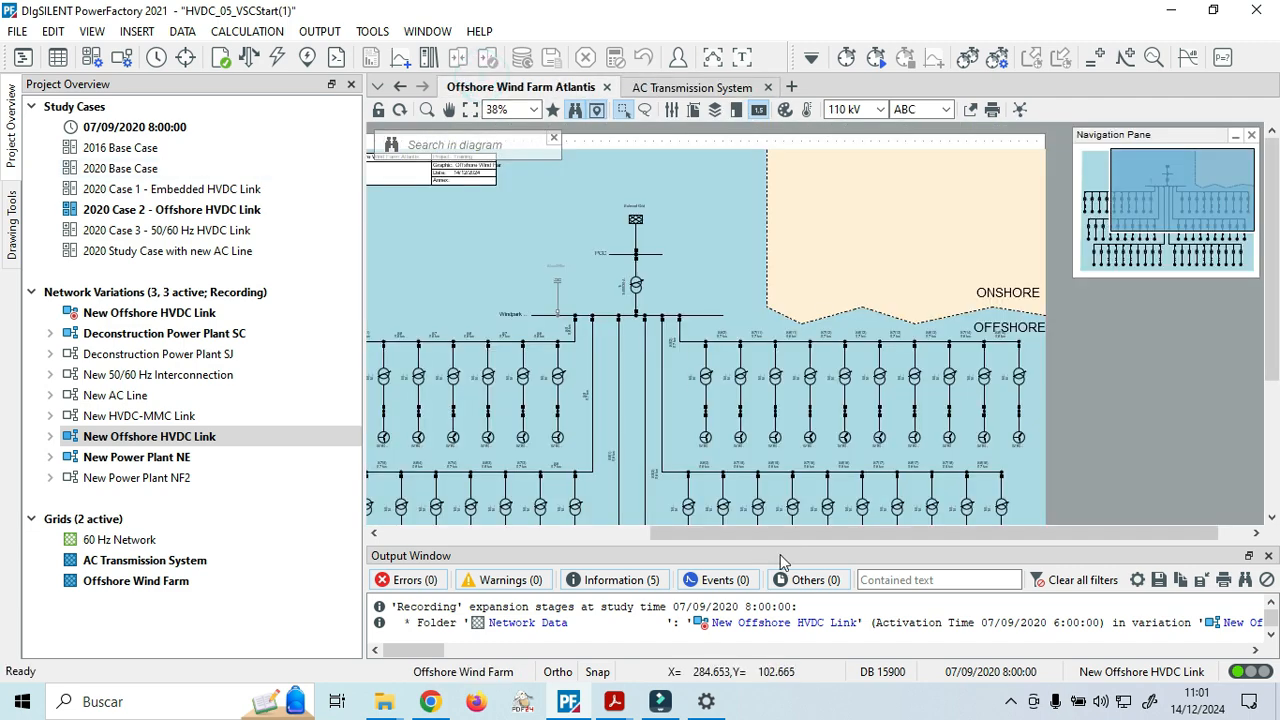
left_click_drag(778, 533, 692, 532)
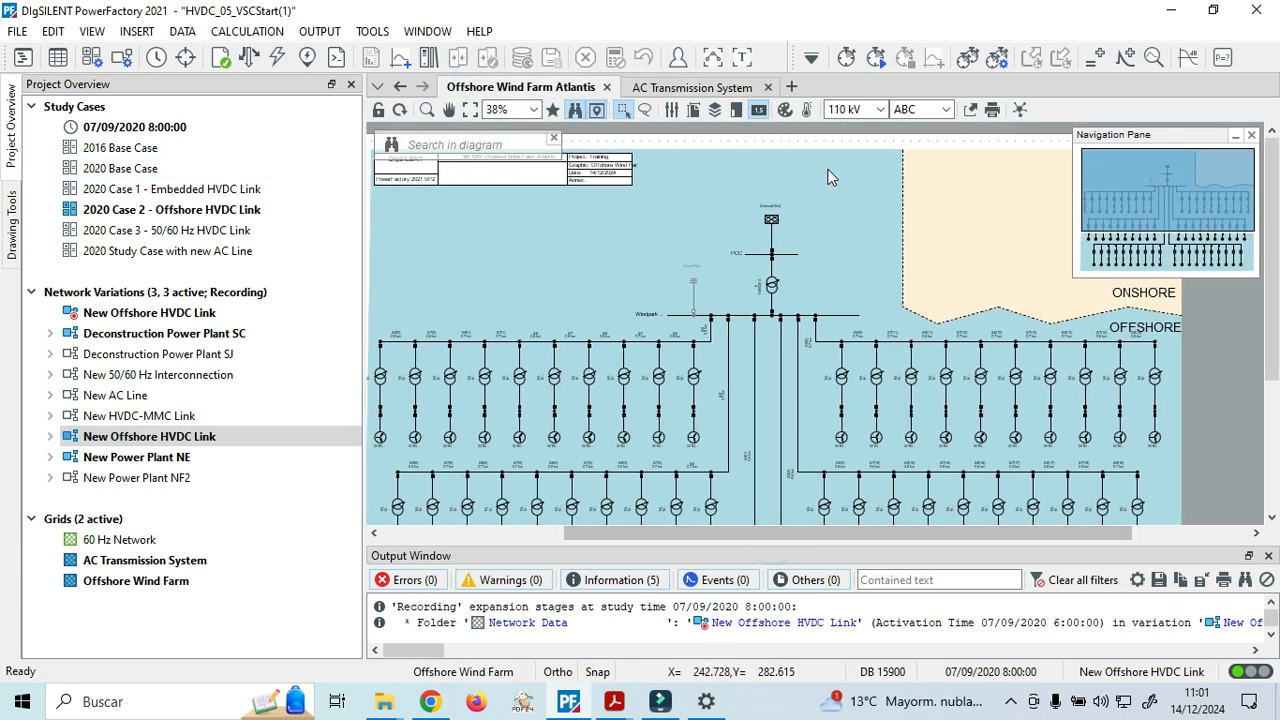
scroll(788, 244, "up", 5)
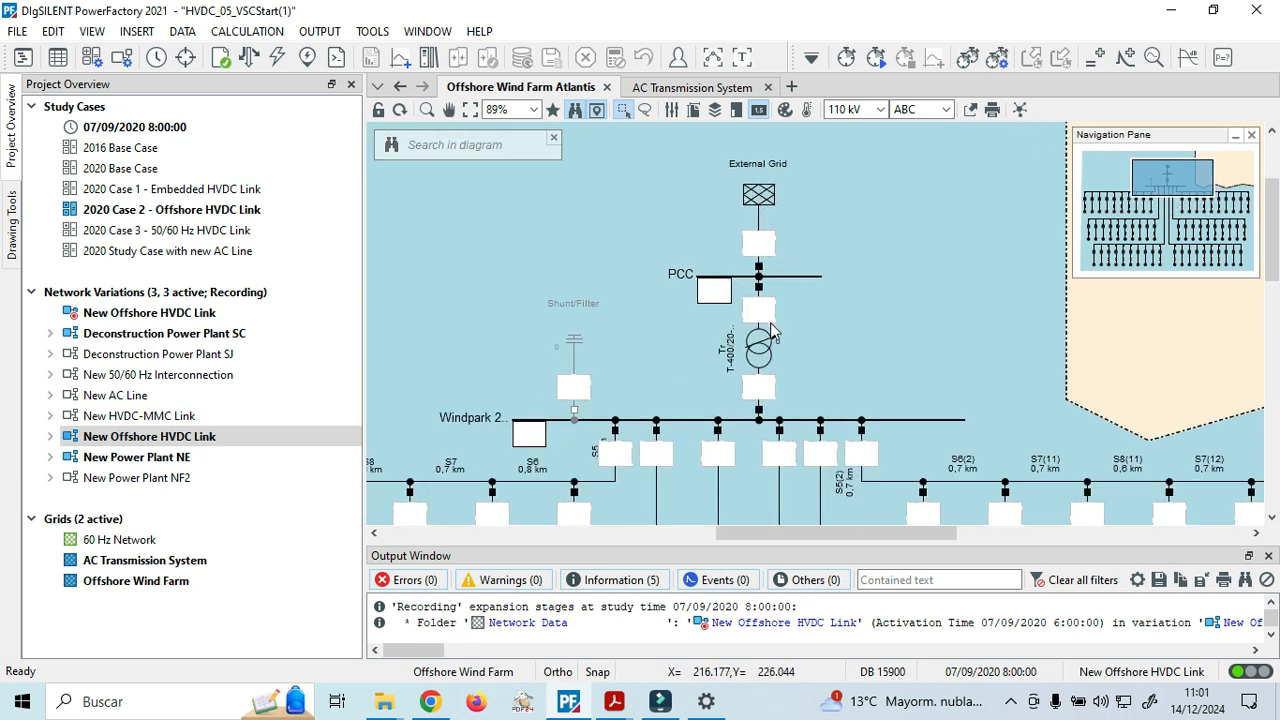
left_click_drag(833, 398, 674, 246)
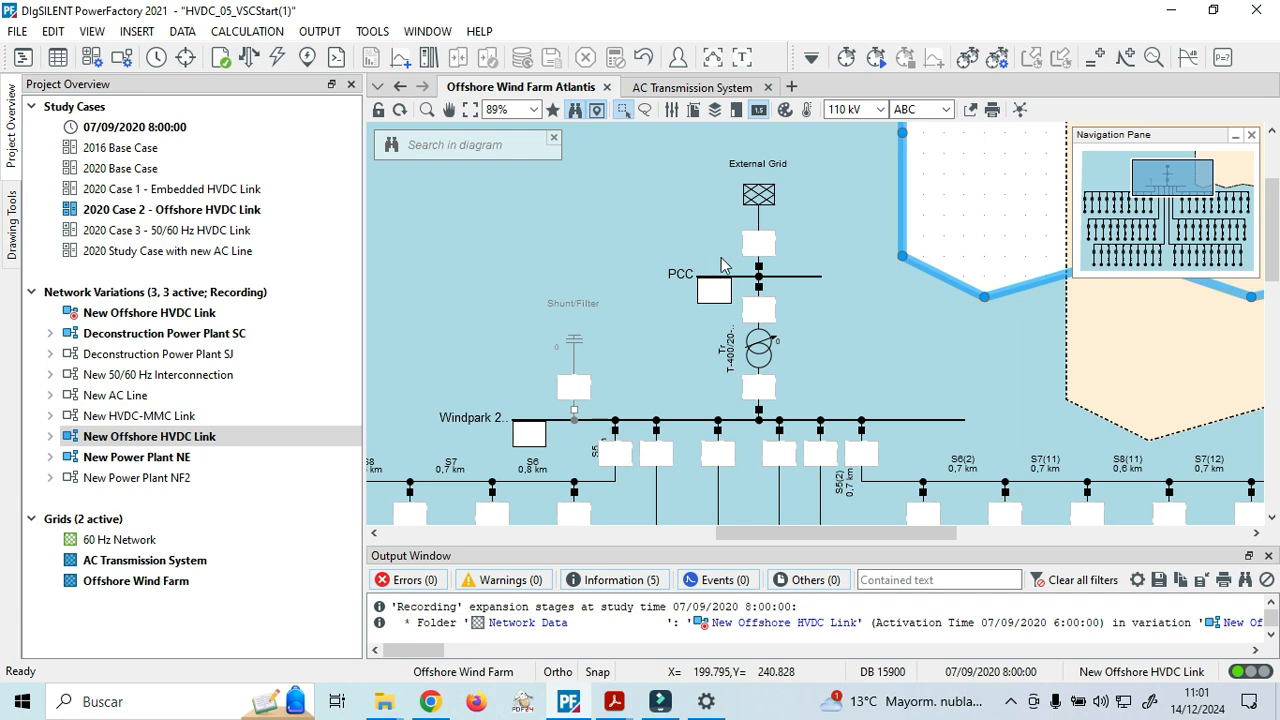
key("ctrl+z")
scroll(766, 304, "up", 3)
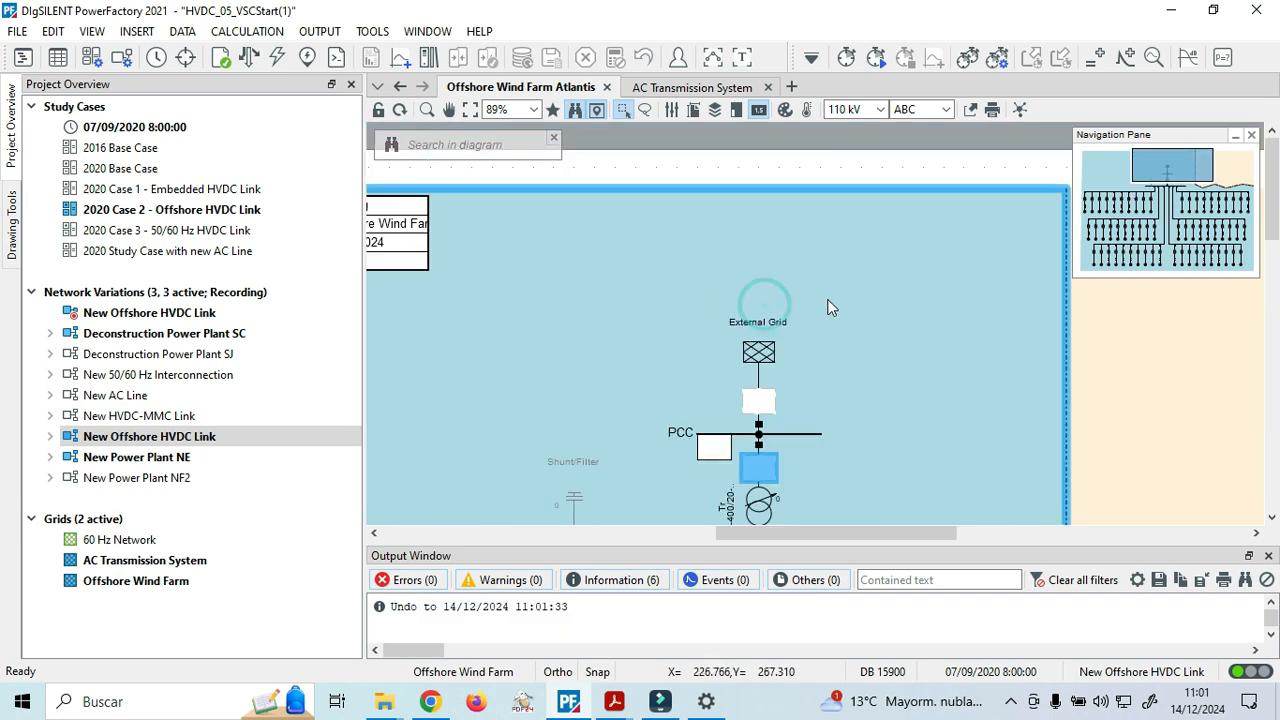
Move the blue offshore and beige onshore background areas aside so they clear the External Grid, PCC and transformer.
left_click_drag(895, 247, 387, 237)
left_click_drag(1134, 357, 1279, 358)
scroll(796, 308, "down", 3)
left_click_drag(453, 213, 375, 222)
scroll(766, 276, "up", 2)
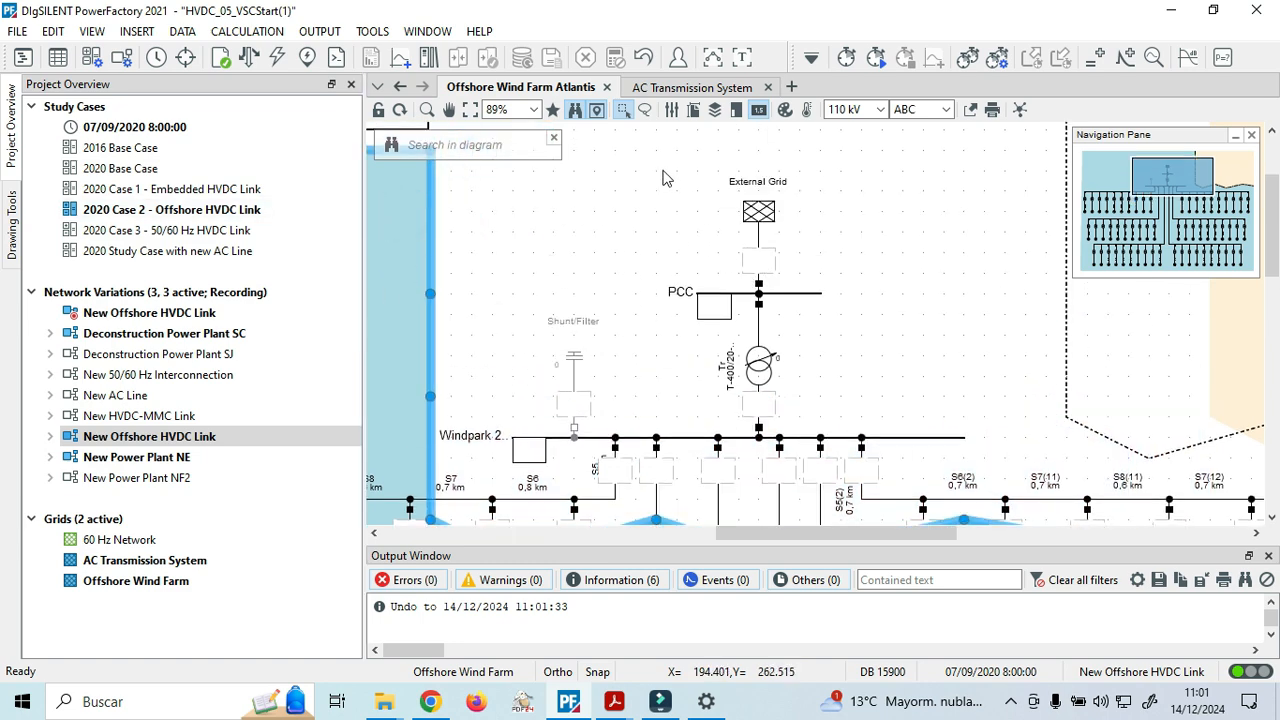
Delete the External Grid, the PCC busbar and the 20/400 kV transformer above the Windpark busbar.
left_click_drag(643, 165, 894, 452)
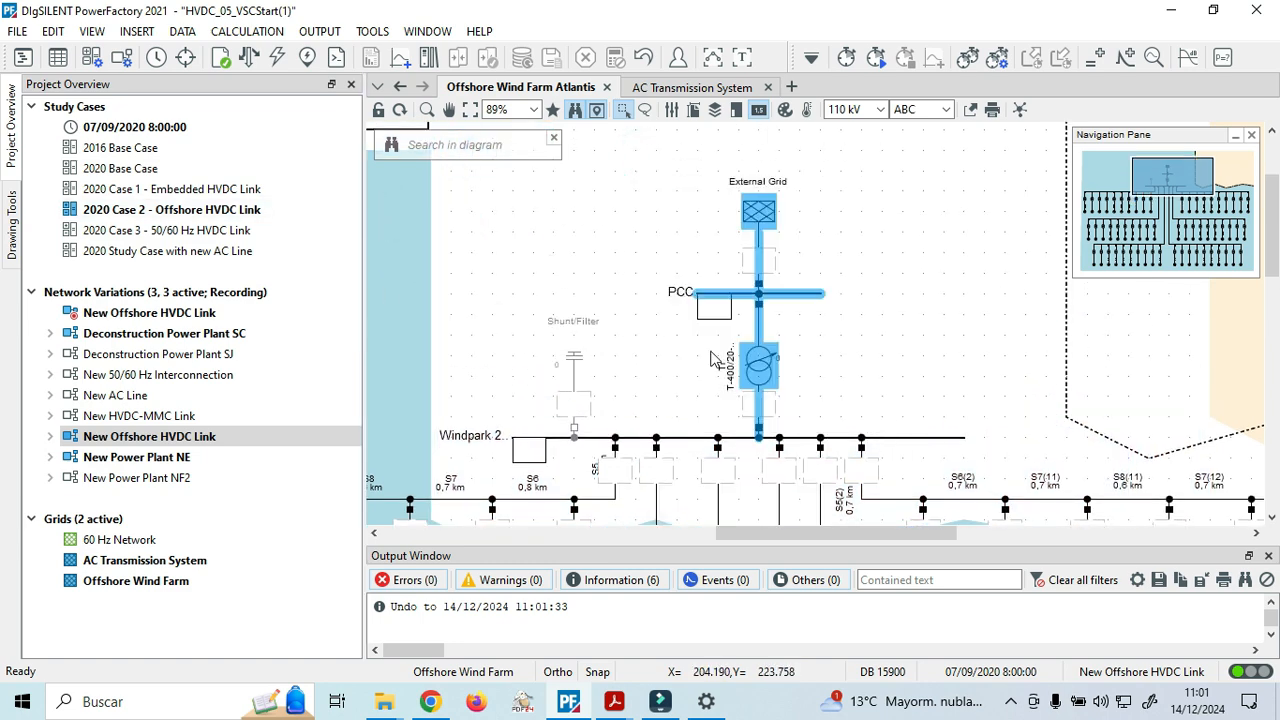
left_click_drag(758, 370, 639, 356)
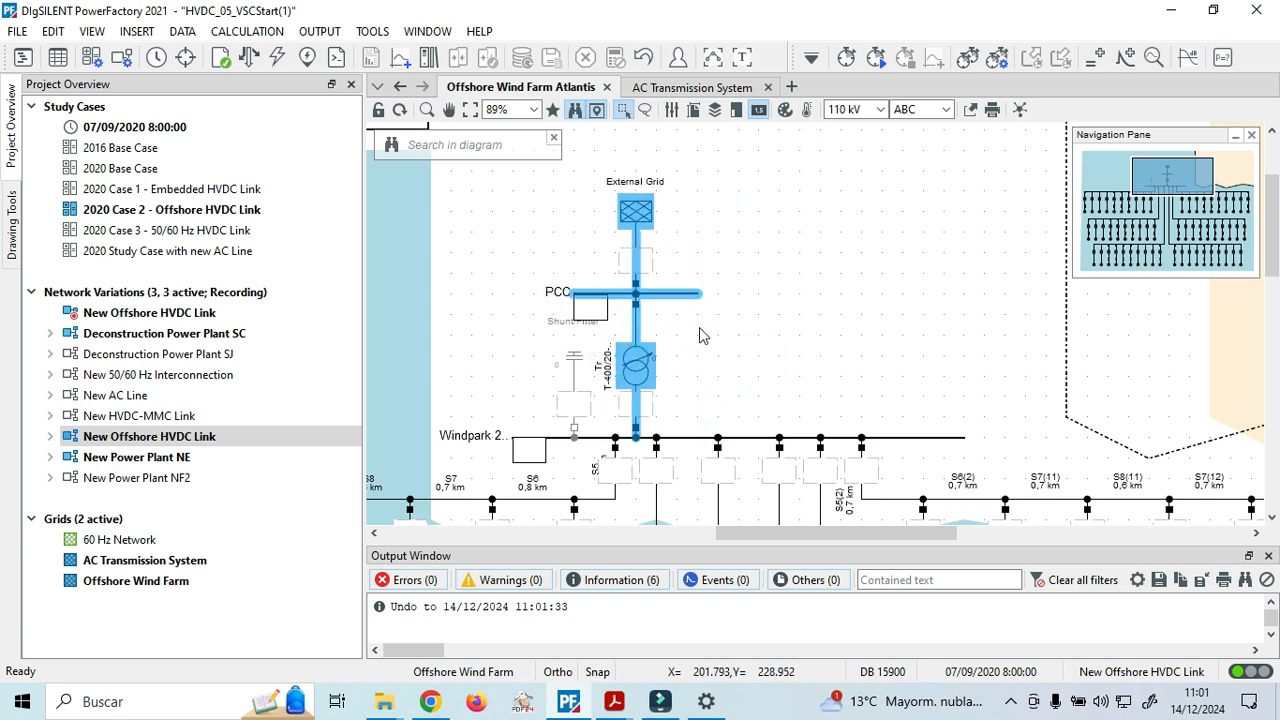
key("Delete")
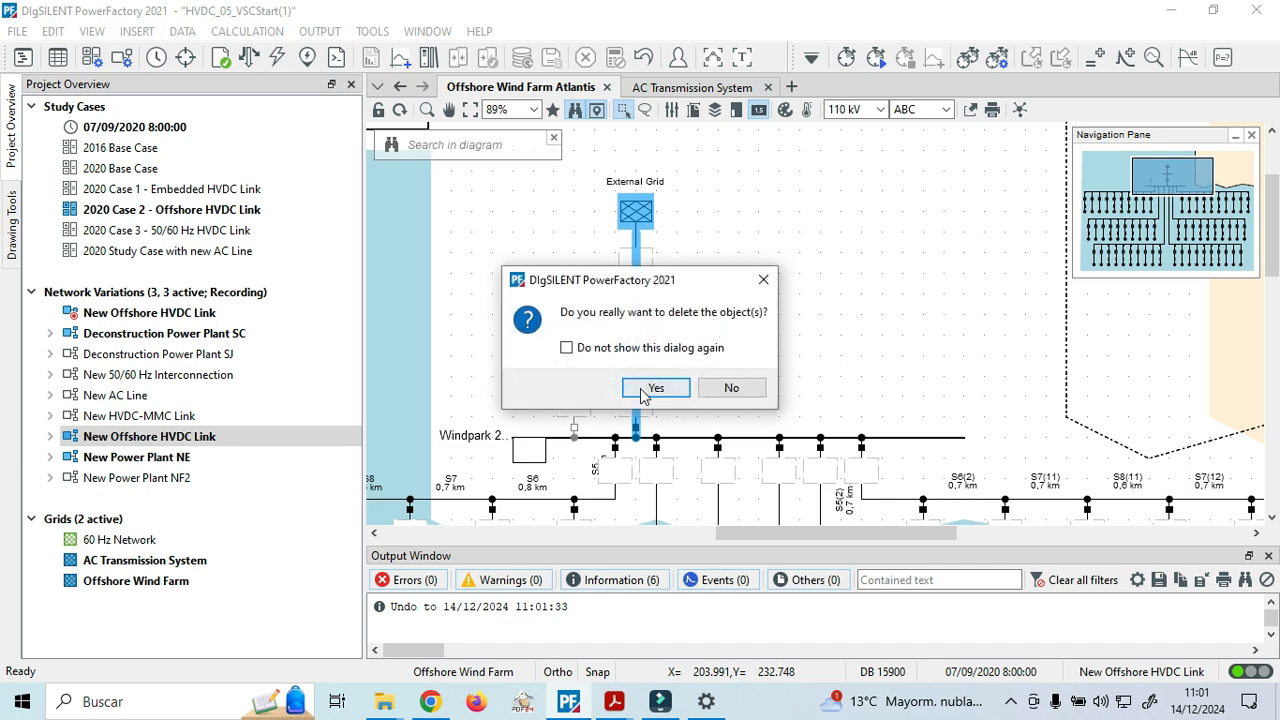
key("Return")
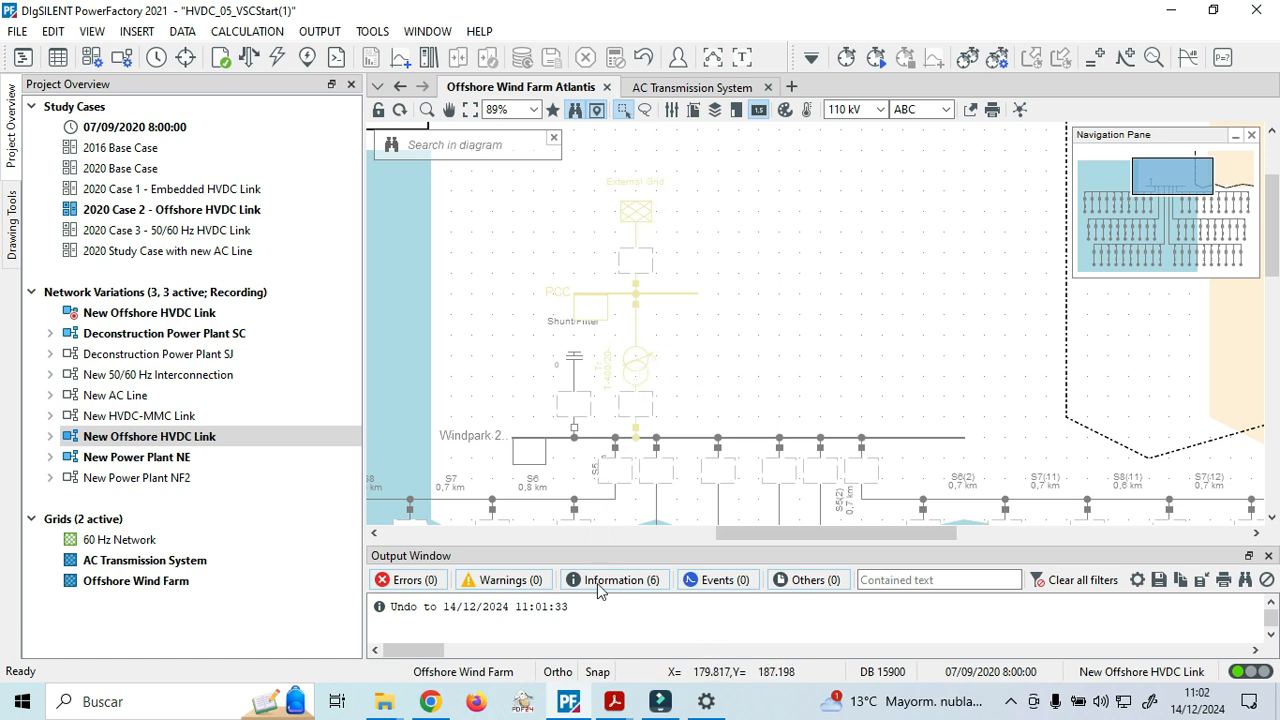
Read the template and connection instructions in Project-HVDC-1.pdf and examine Figure 4.5 of the detailed HVDC system.
left_click(614, 701)
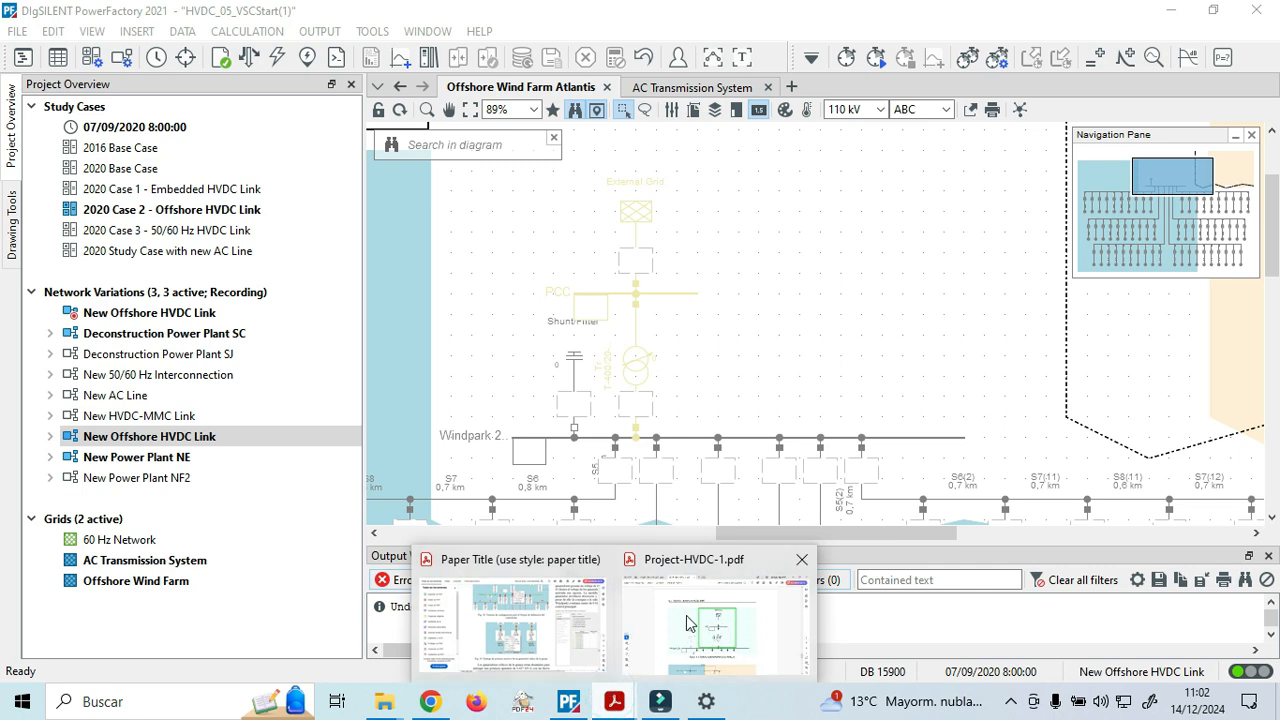
left_click(750, 634)
scroll(689, 480, "up", 10)
scroll(700, 460, "up", 10)
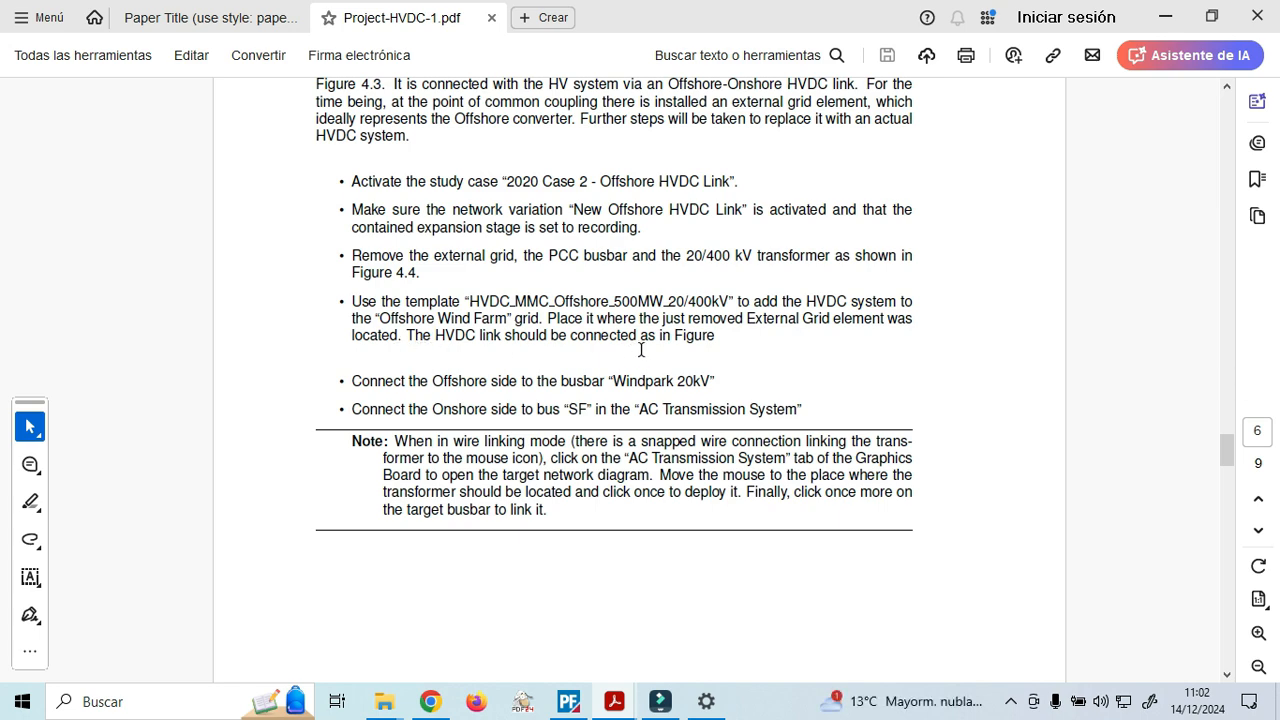
scroll(675, 344, "down", 15)
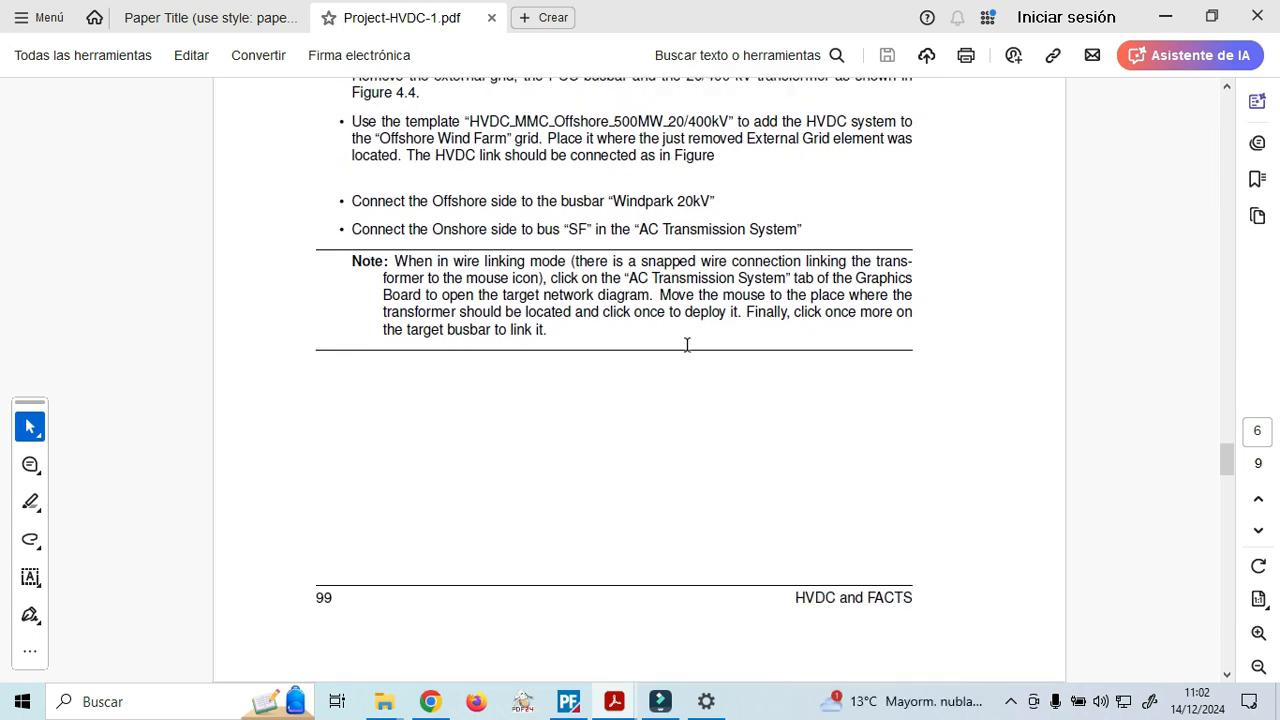
scroll(688, 342, "down", 15)
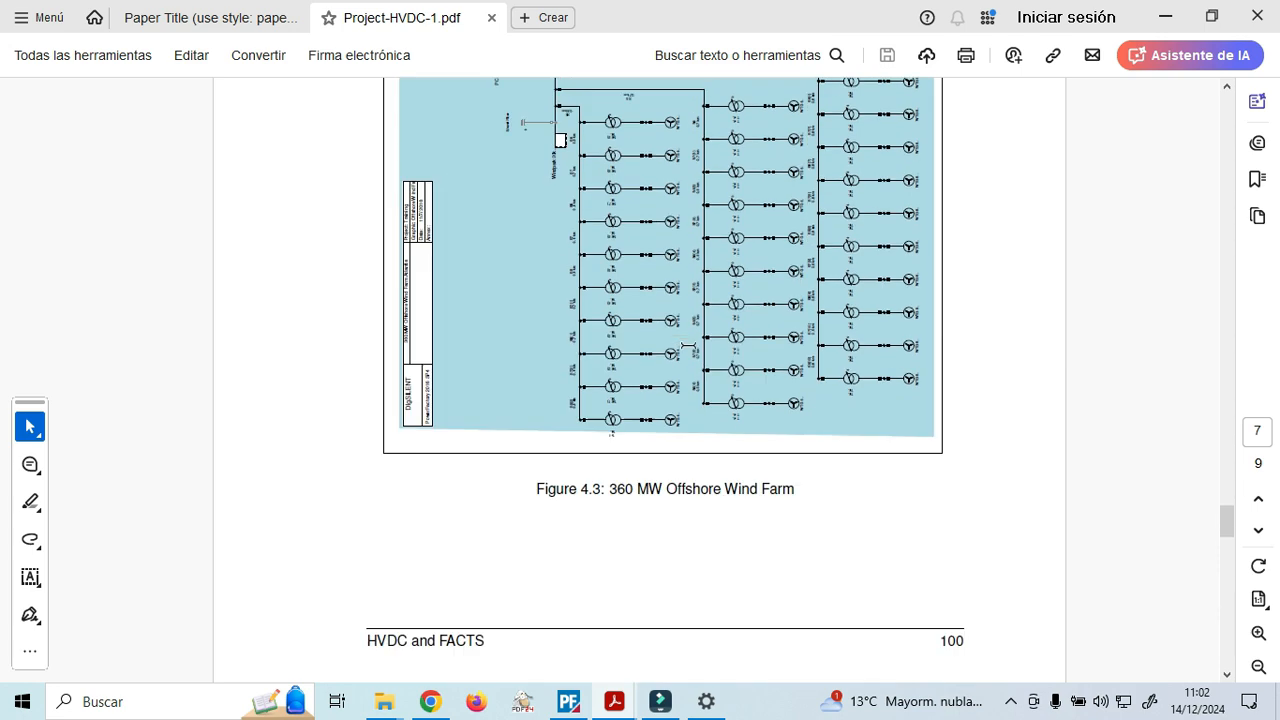
scroll(686, 337, "down", 3)
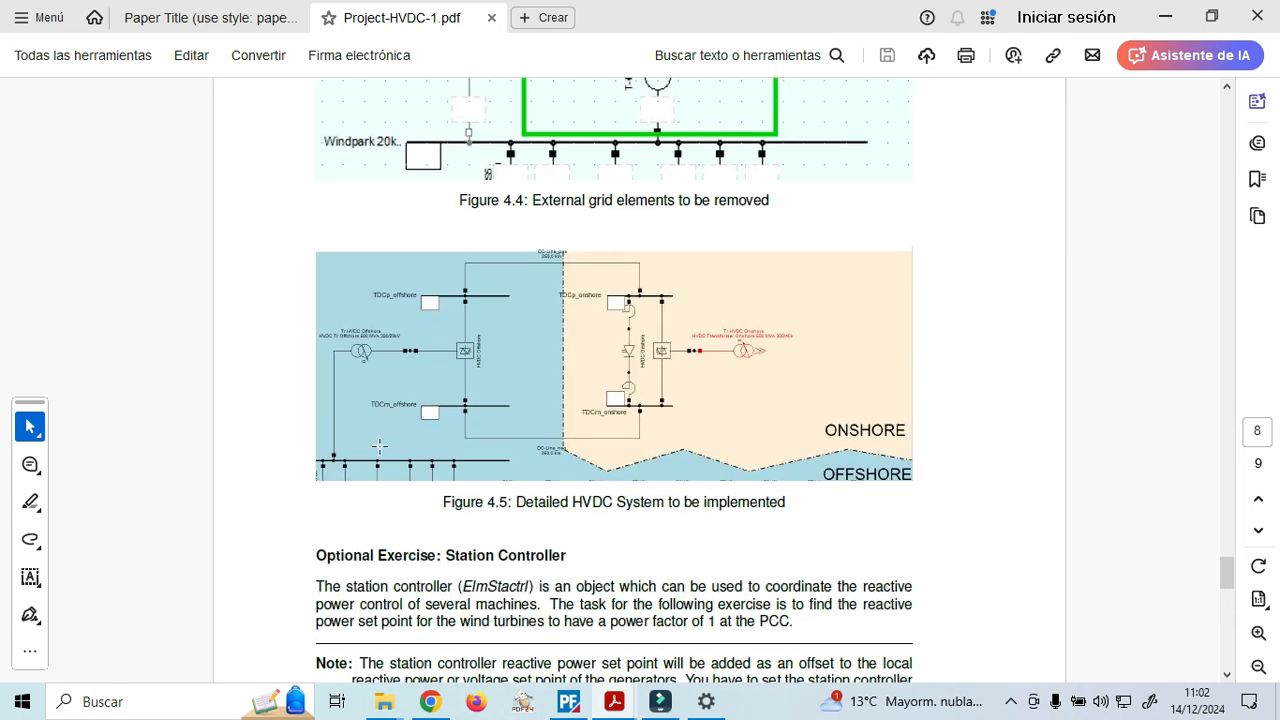
Examine the detailed HVDC system in Figure 4.5 up close and reread the template and busbar connection instructions.
scroll(447, 430, "up", 3)
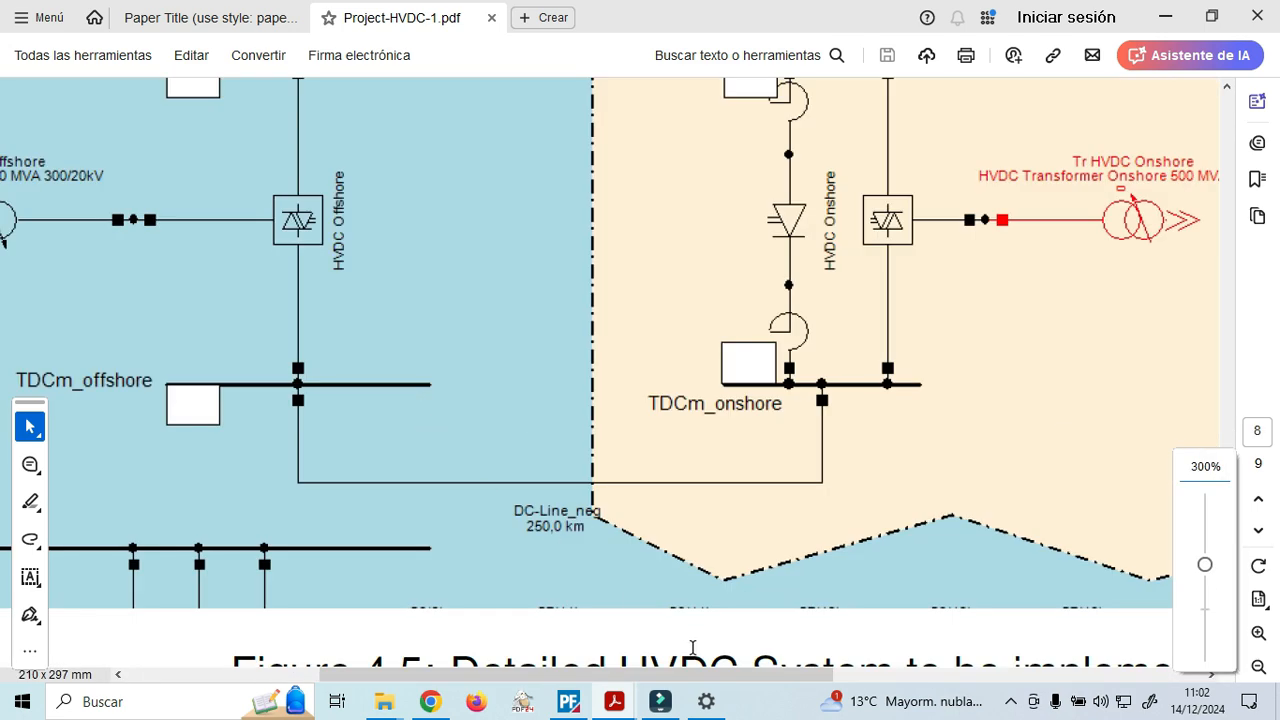
left_click_drag(660, 675, 562, 676)
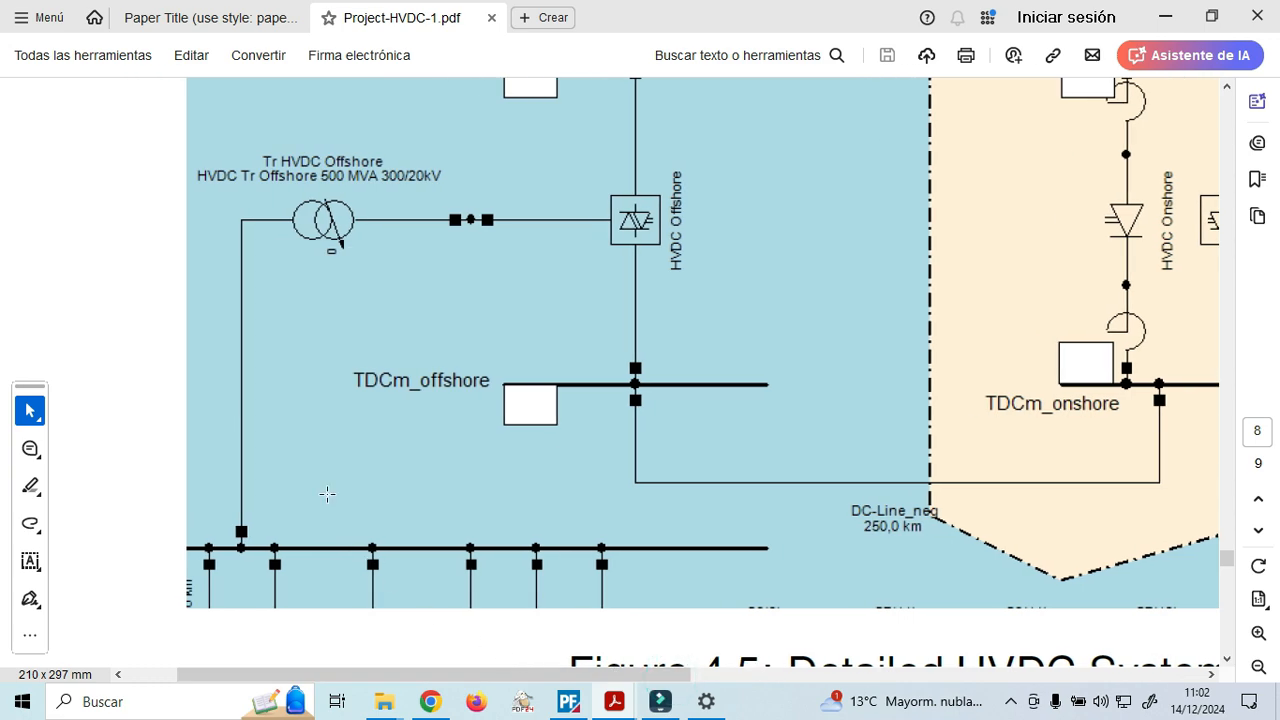
scroll(362, 526, "down", 3, "ctrl")
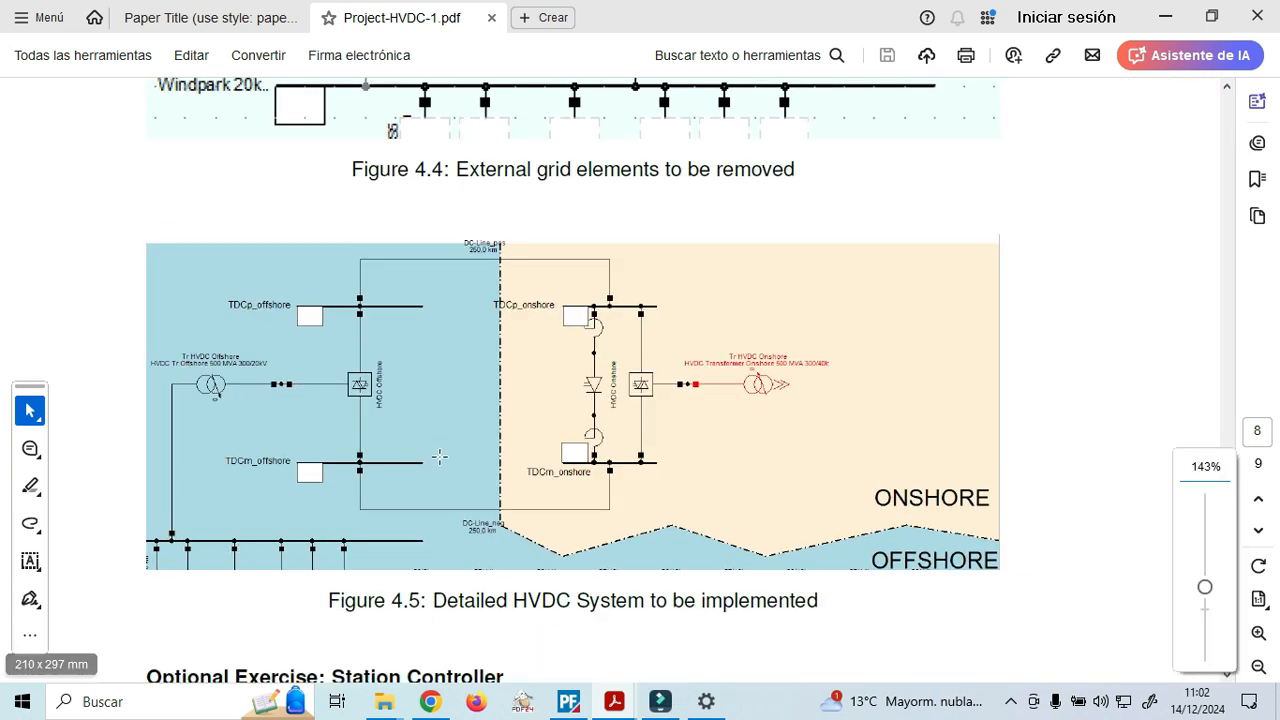
scroll(600, 520, "up", 5)
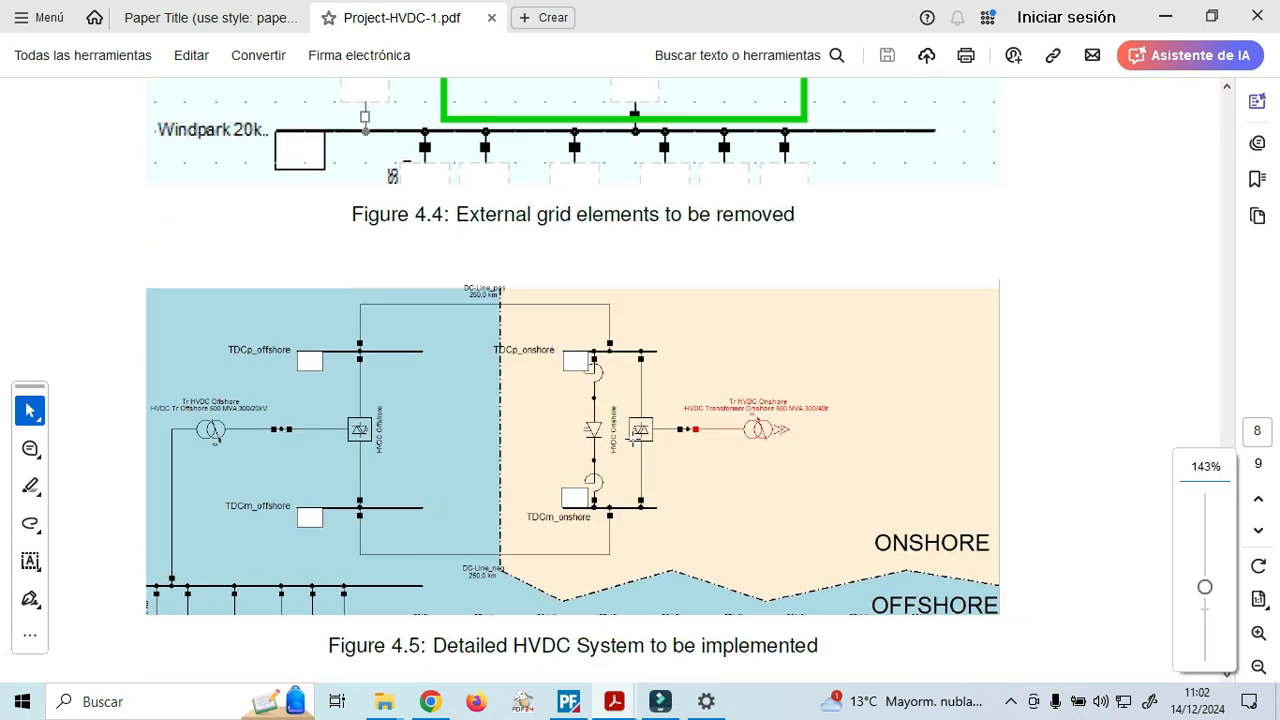
scroll(638, 523, "down", 3)
scroll(663, 442, "up", 15)
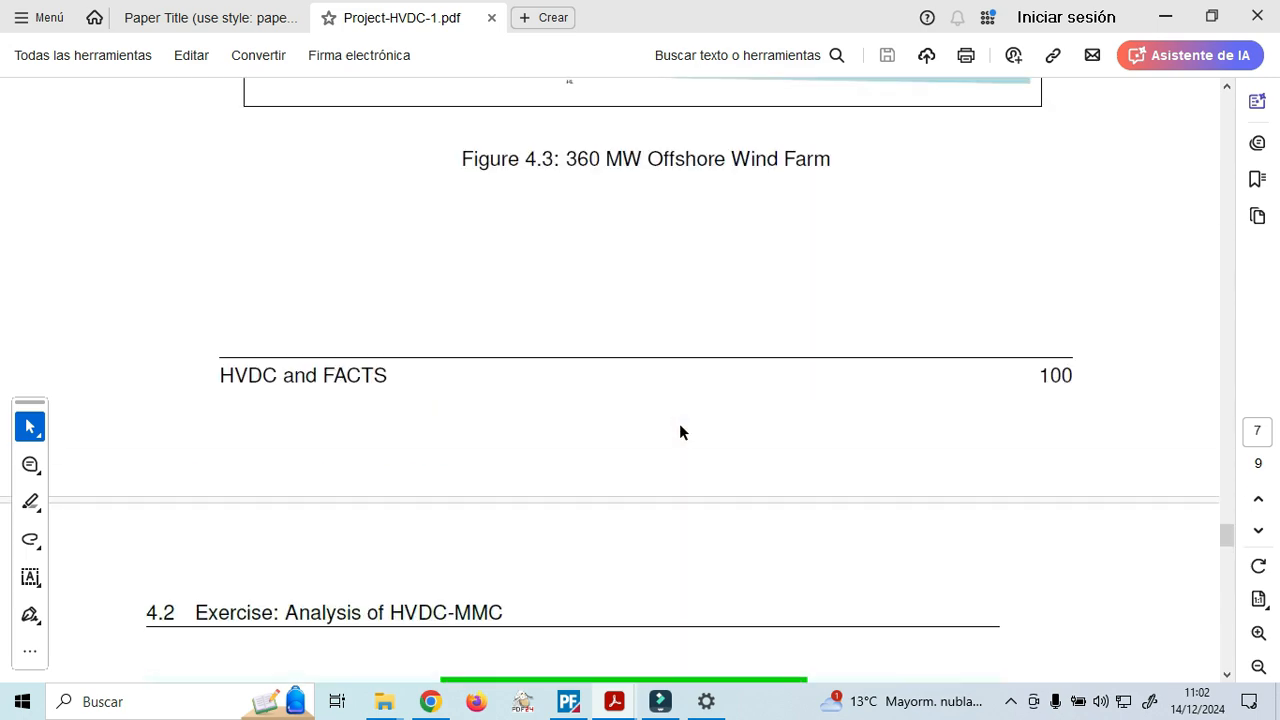
scroll(640, 420, "up", 15)
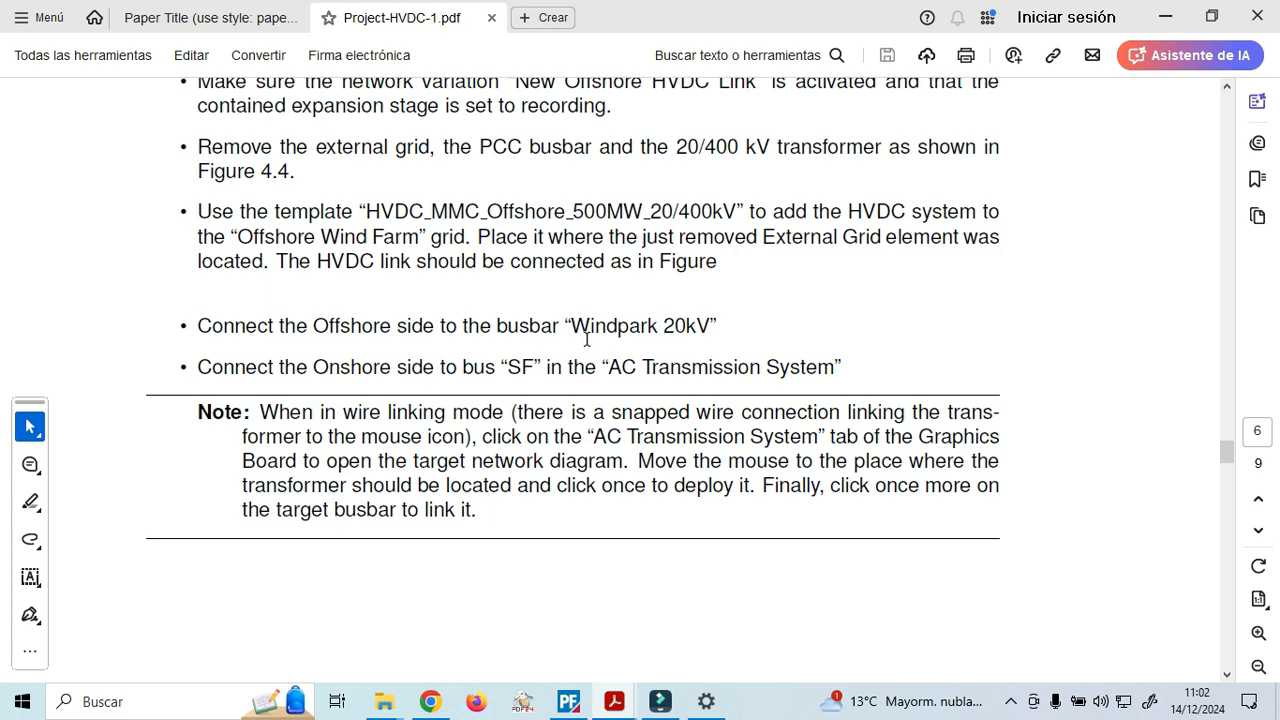
Switch to PowerFactory and place the HVDC_MMC_Offshore_500MW_20/400kV template above the Windpark busbar, beside the removed External Grid and across the dashed shoreline.
left_click(580, 706)
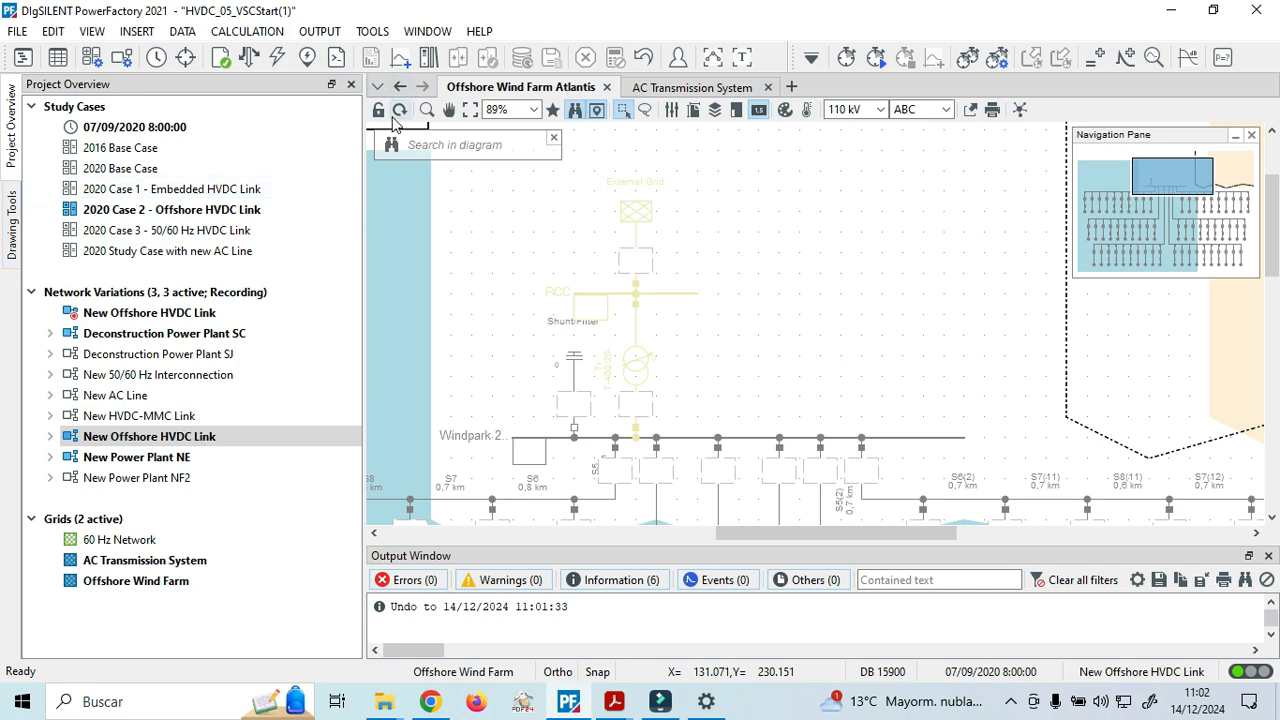
left_click(12, 238)
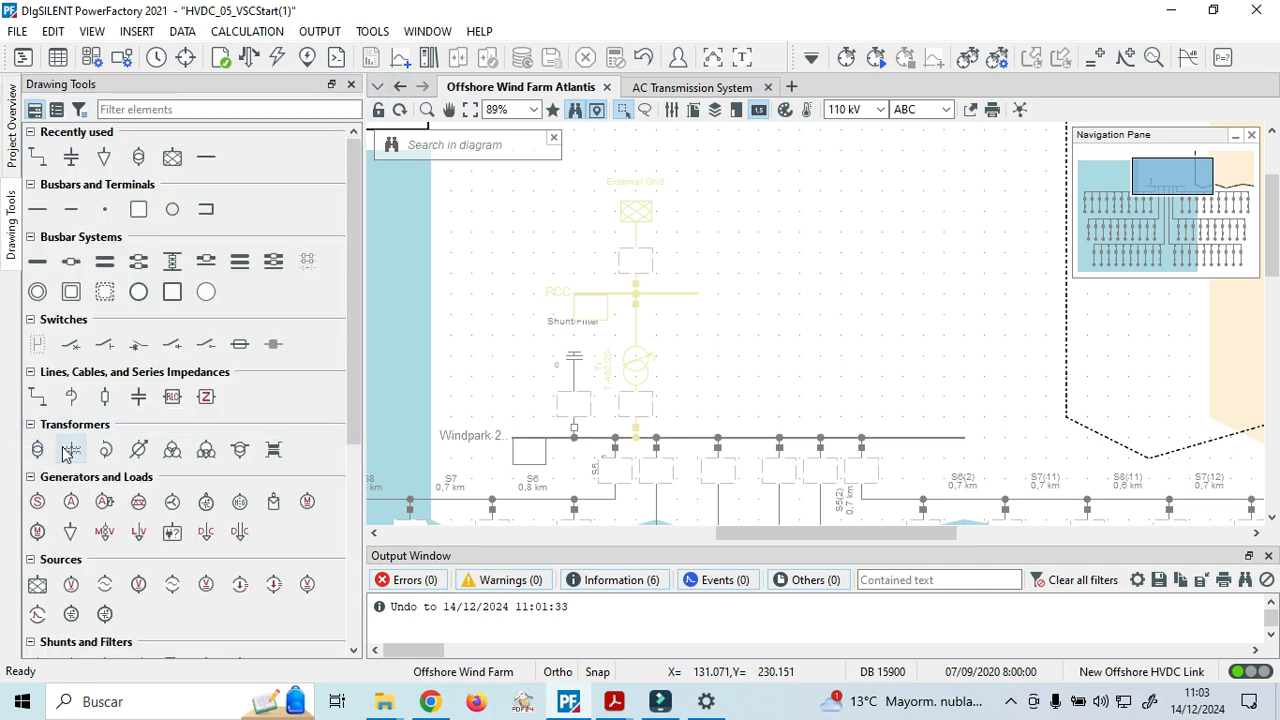
scroll(62, 453, "down", 6)
left_click(43, 576)
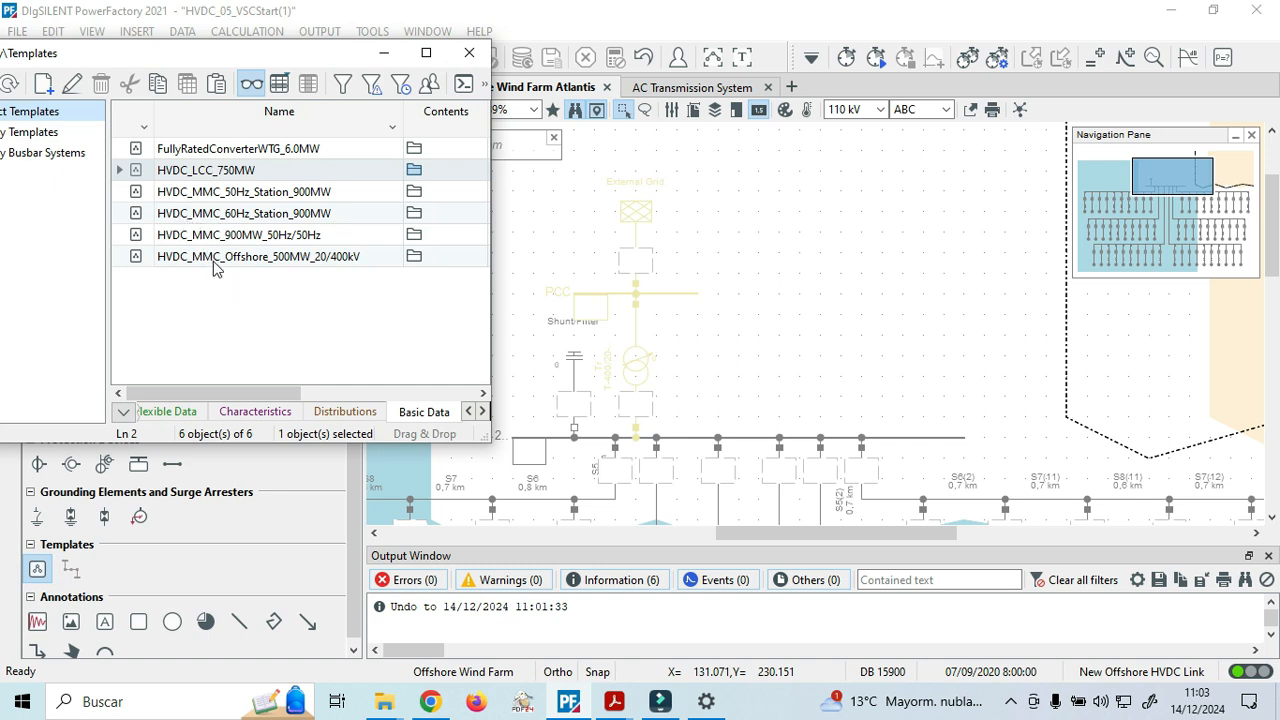
left_click(231, 259)
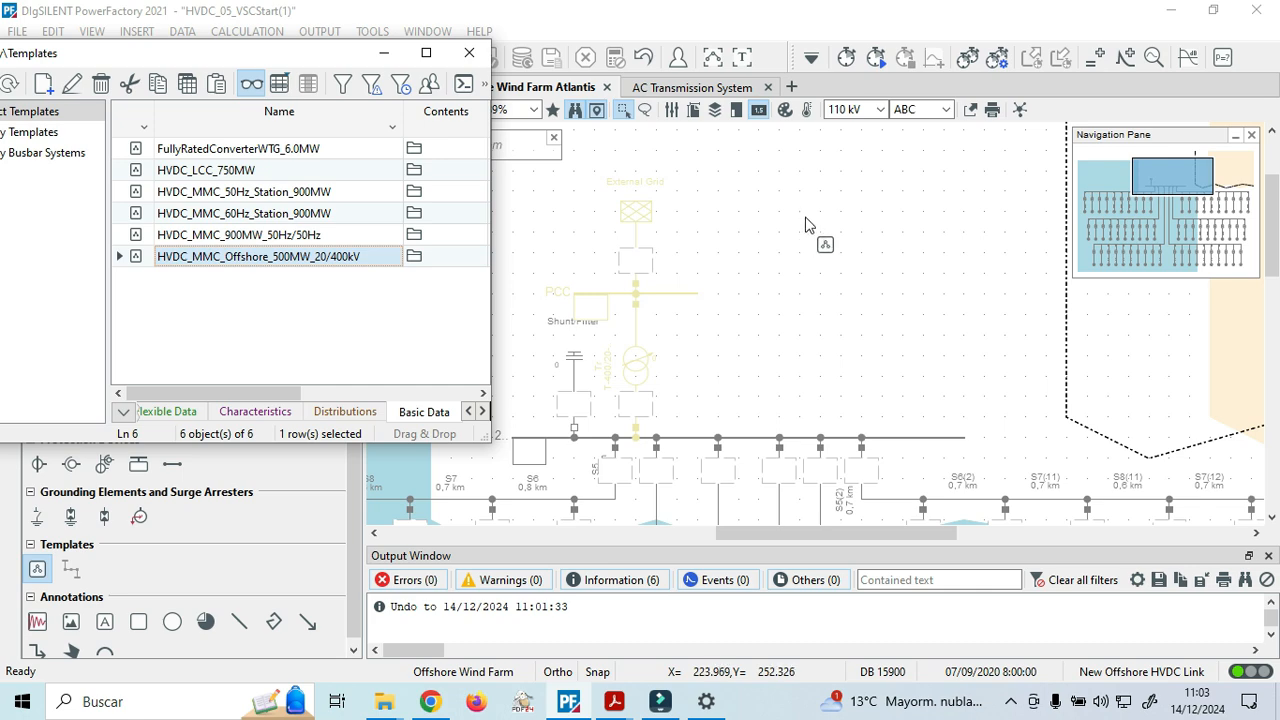
scroll(803, 295, "down", 2)
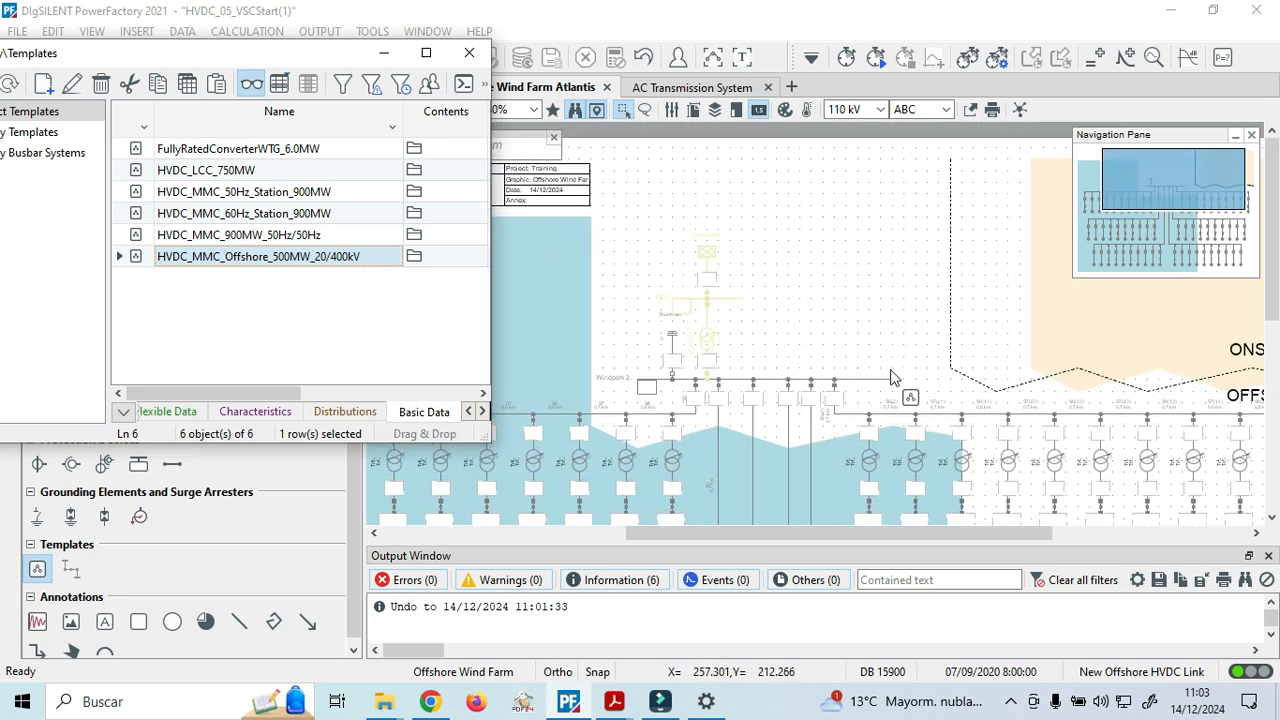
left_click_drag(833, 533, 890, 537)
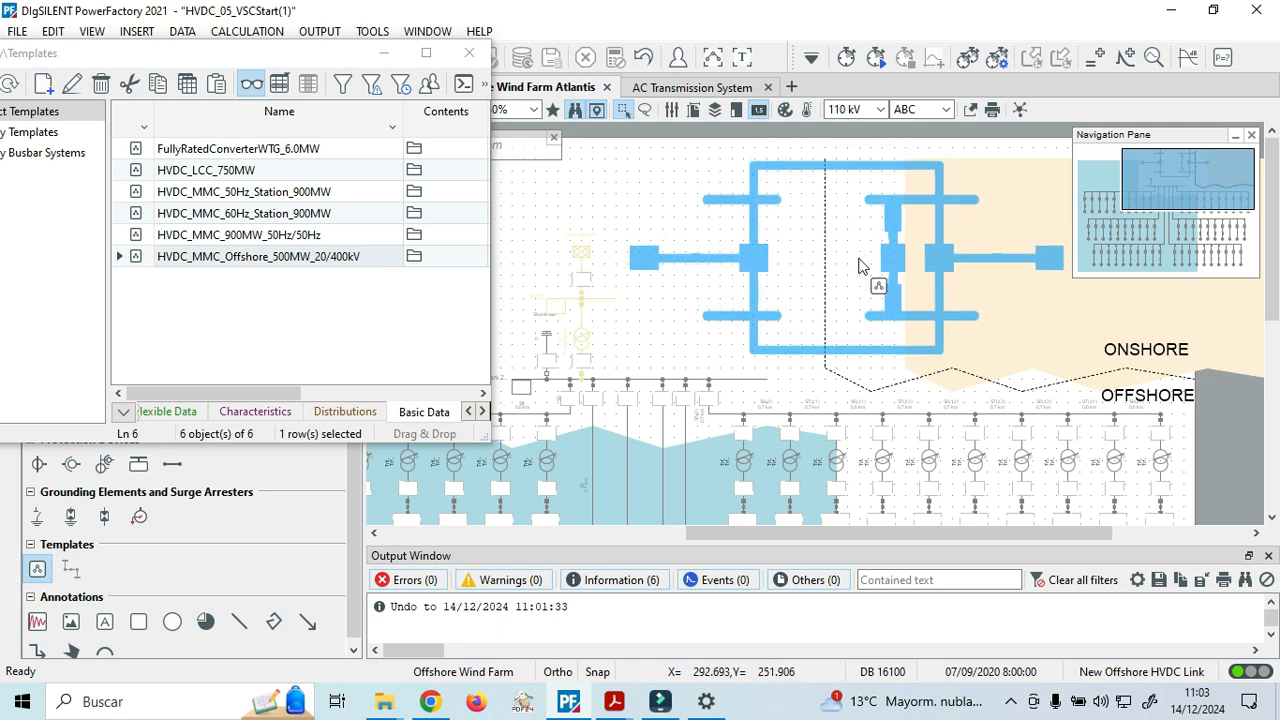
left_click(859, 269)
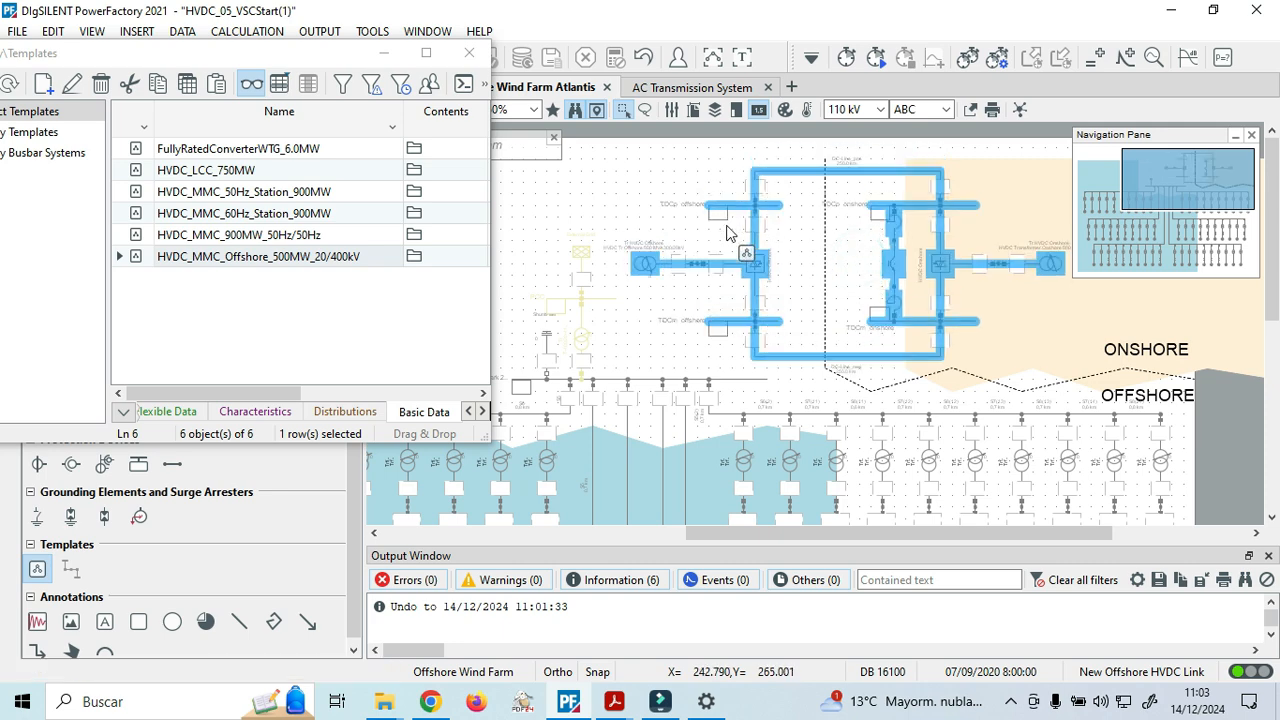
key("Escape")
Connect the open end of the Tr HVDC Offshore transformer to the Windpark 20 kV busbar.
scroll(640, 280, "up", 3)
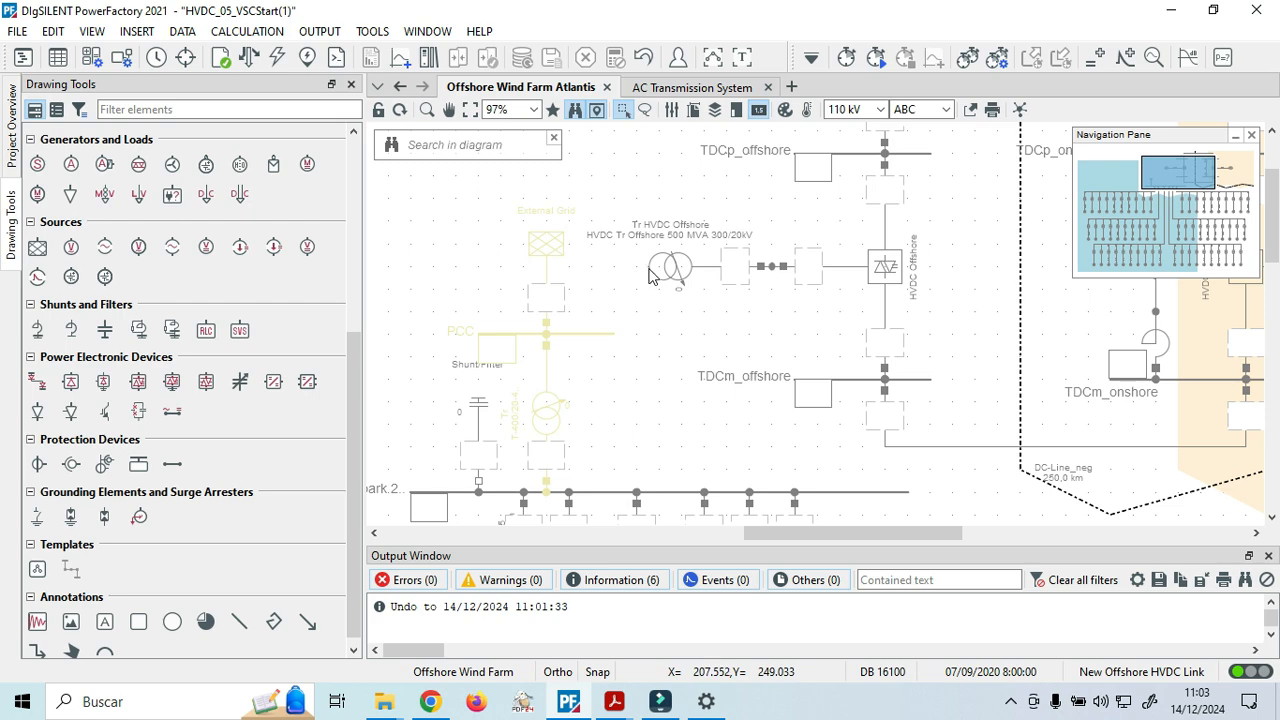
right_click(648, 270)
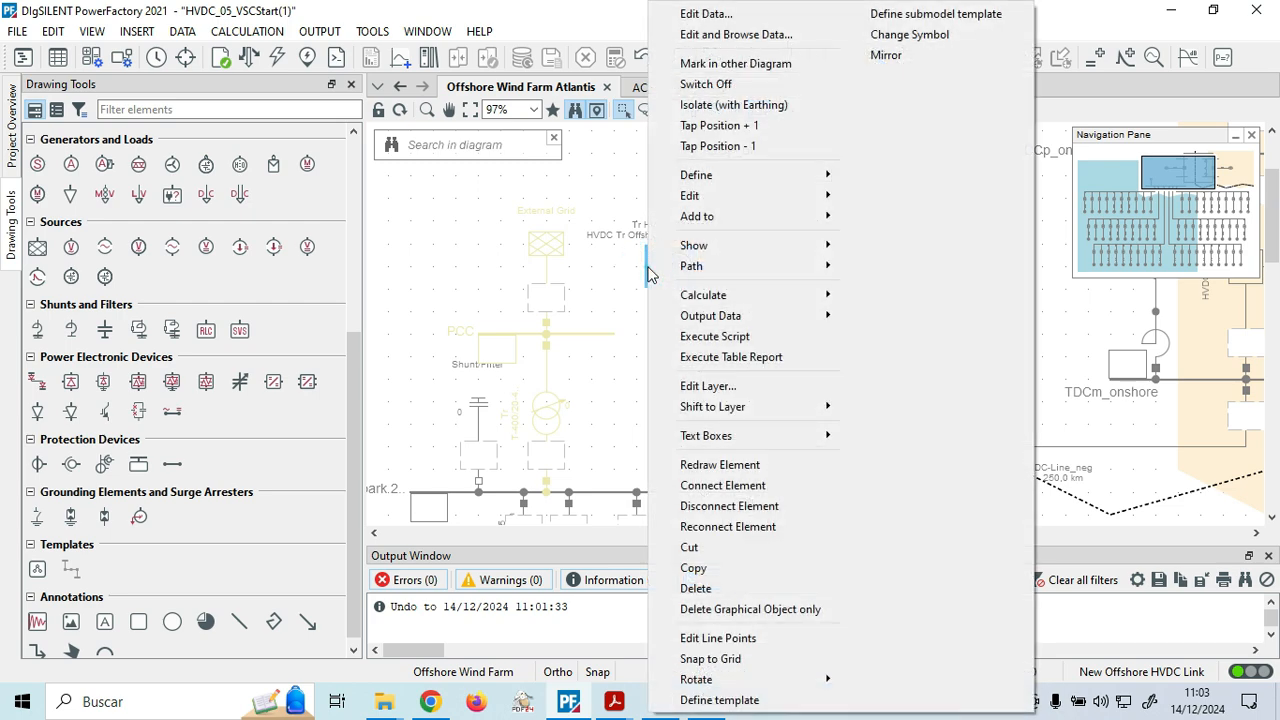
left_click(723, 485)
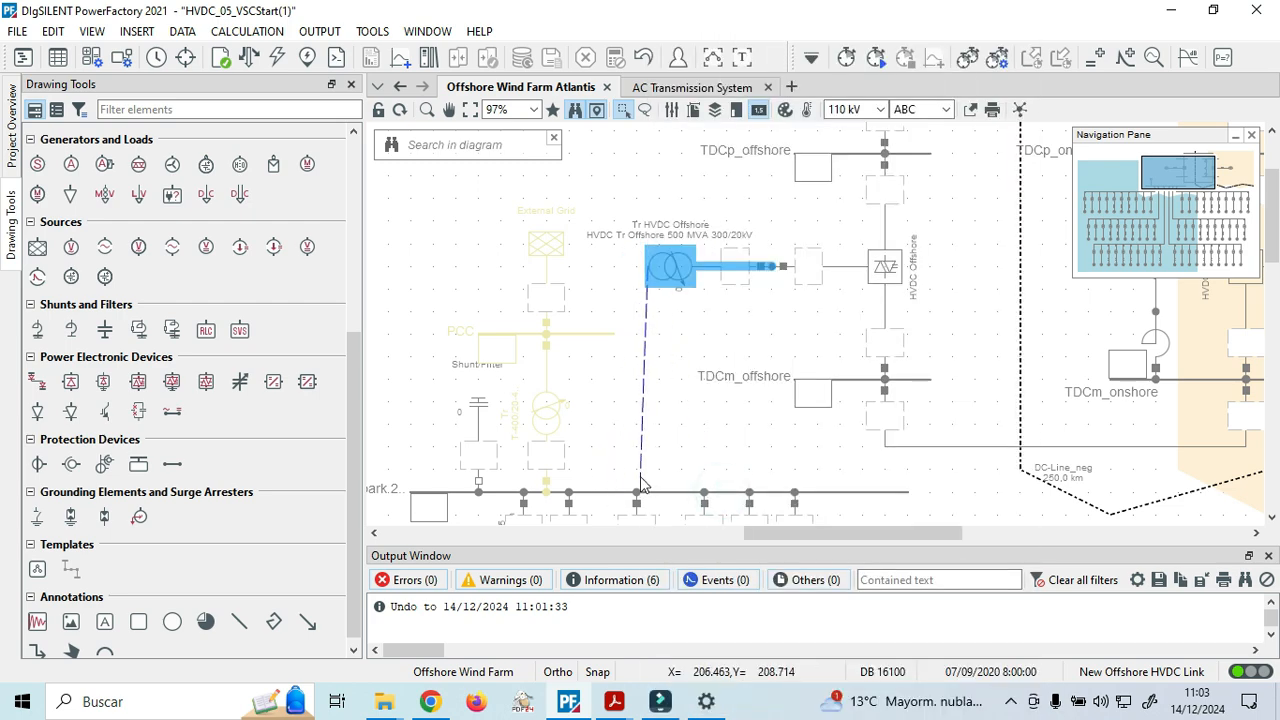
left_click(638, 493)
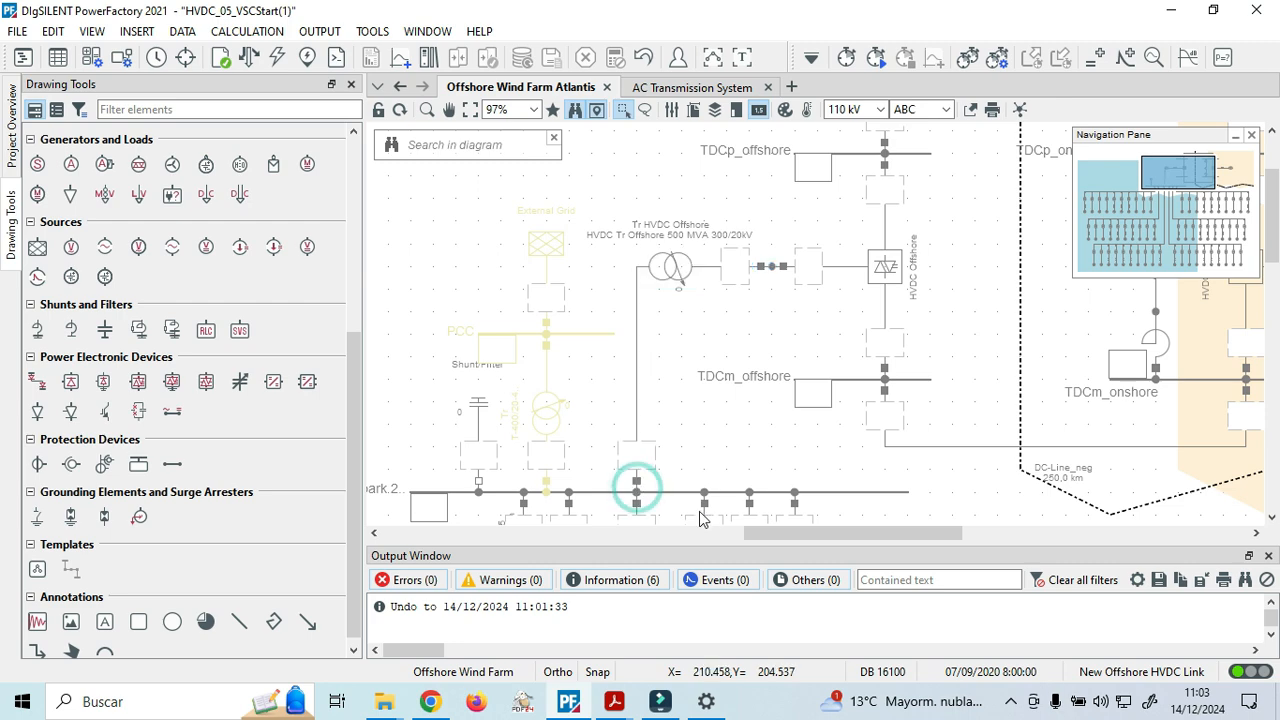
Look over the inserted HVDC link up to its onshore transformer, and reread the onshore connection instruction in Project-HVDC-1.pdf.
left_click_drag(787, 533, 857, 519)
scroll(840, 456, "up", 3)
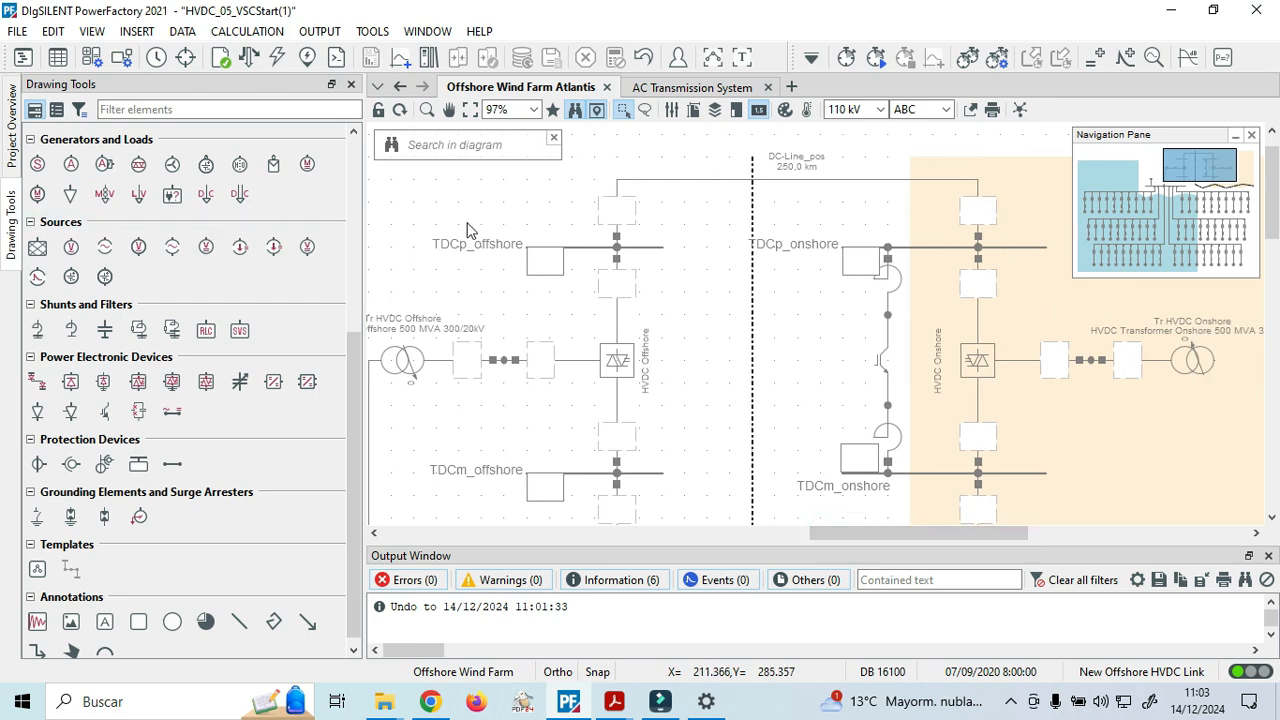
scroll(745, 302, "down", 2)
scroll(745, 302, "down", 2)
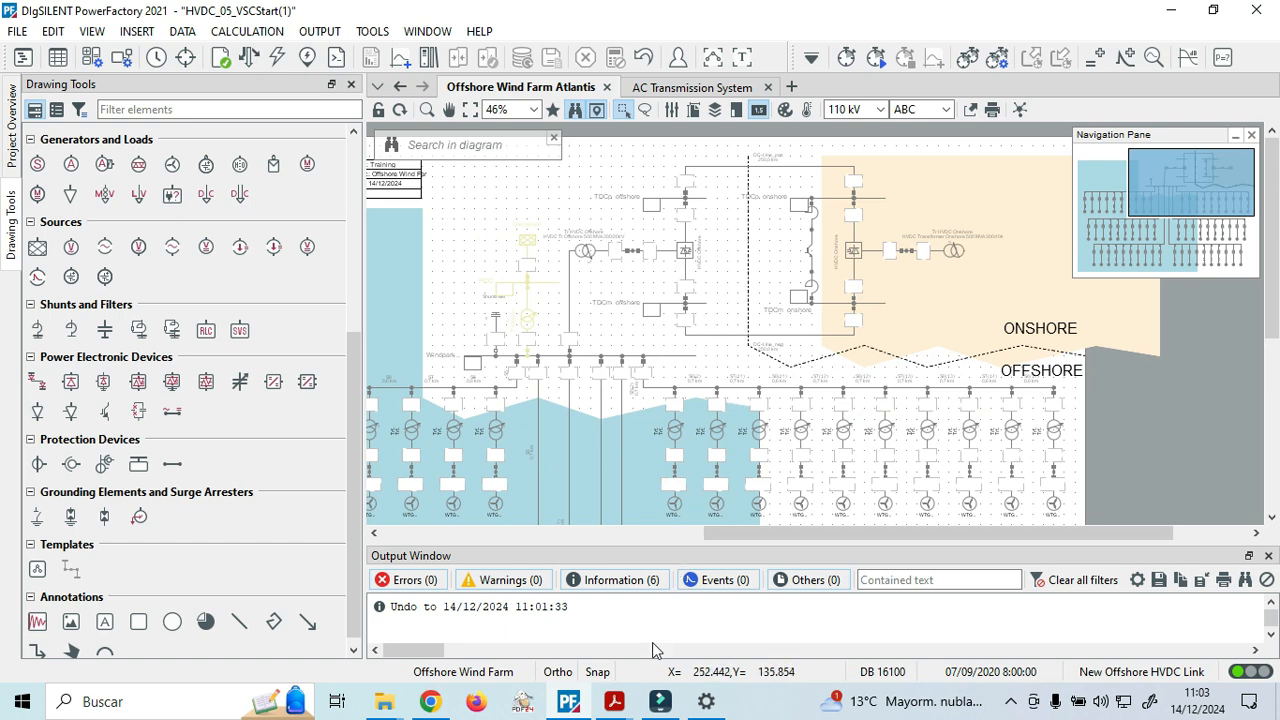
mouse_move(614, 700)
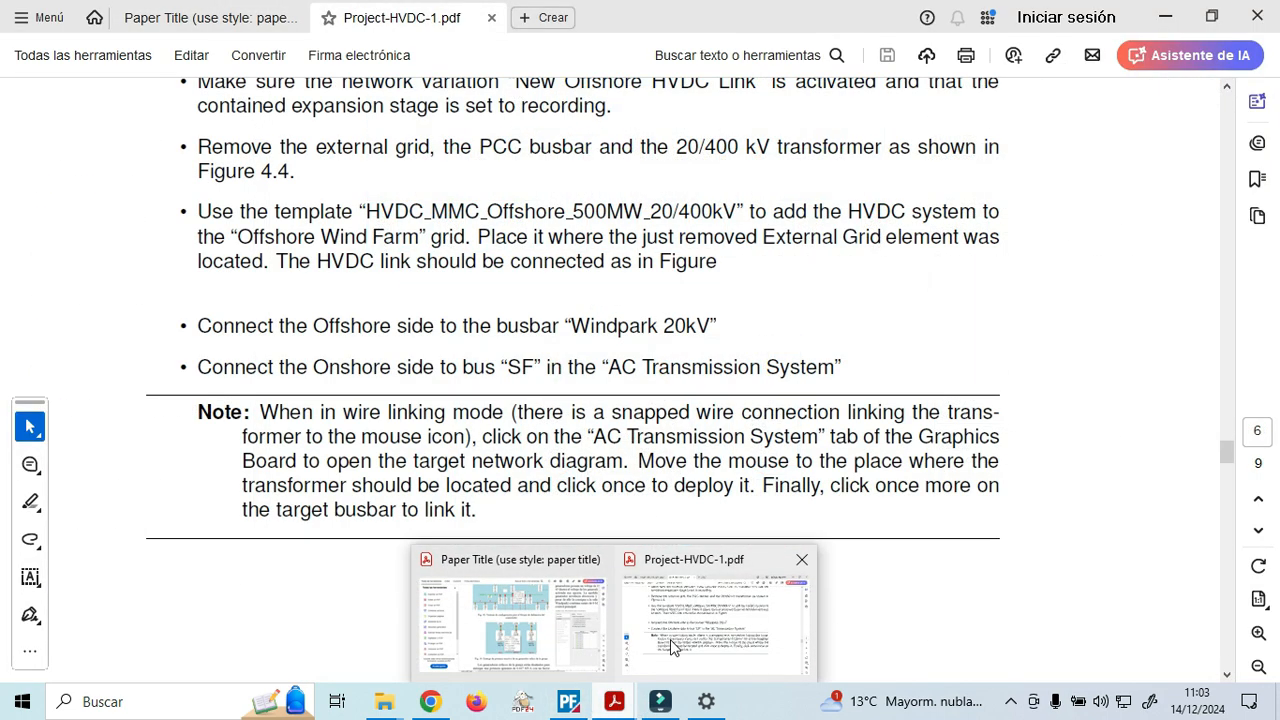
left_click(672, 646)
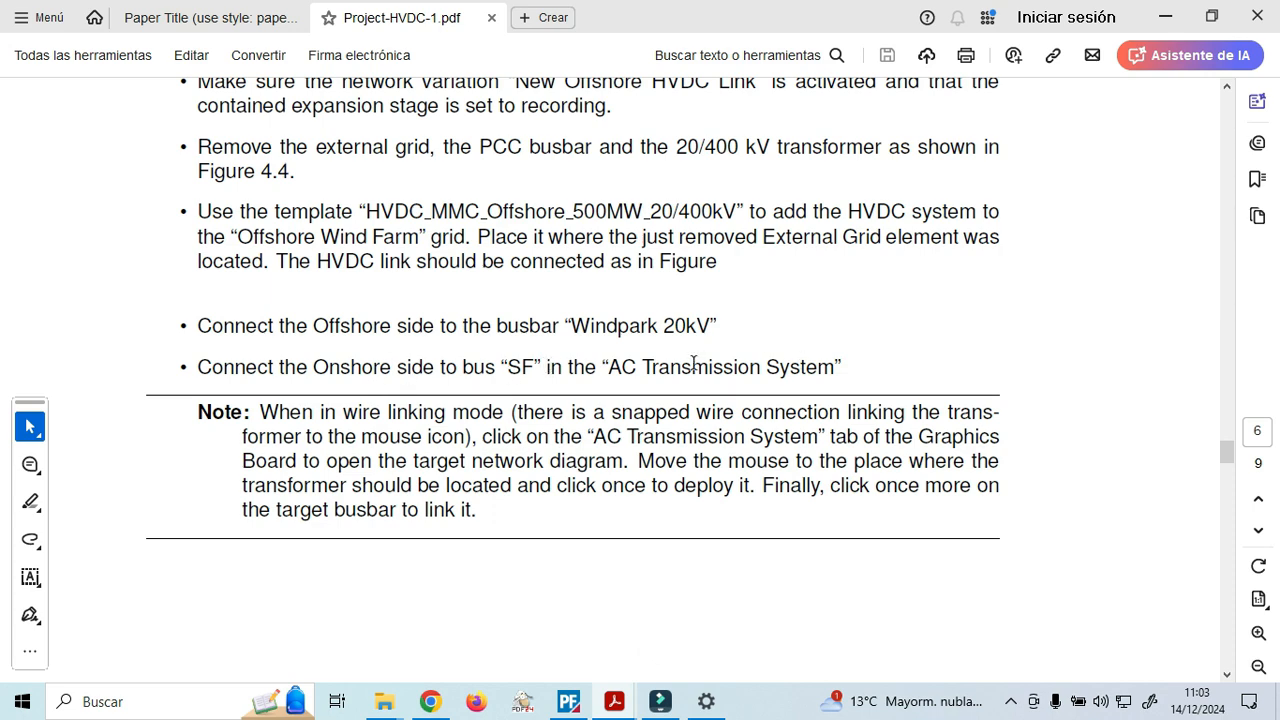
Return to PowerFactory and locate busbar SF and the Onshore HVDC Station area in the AC Transmission System diagram.
left_click(570, 704)
left_click(690, 87)
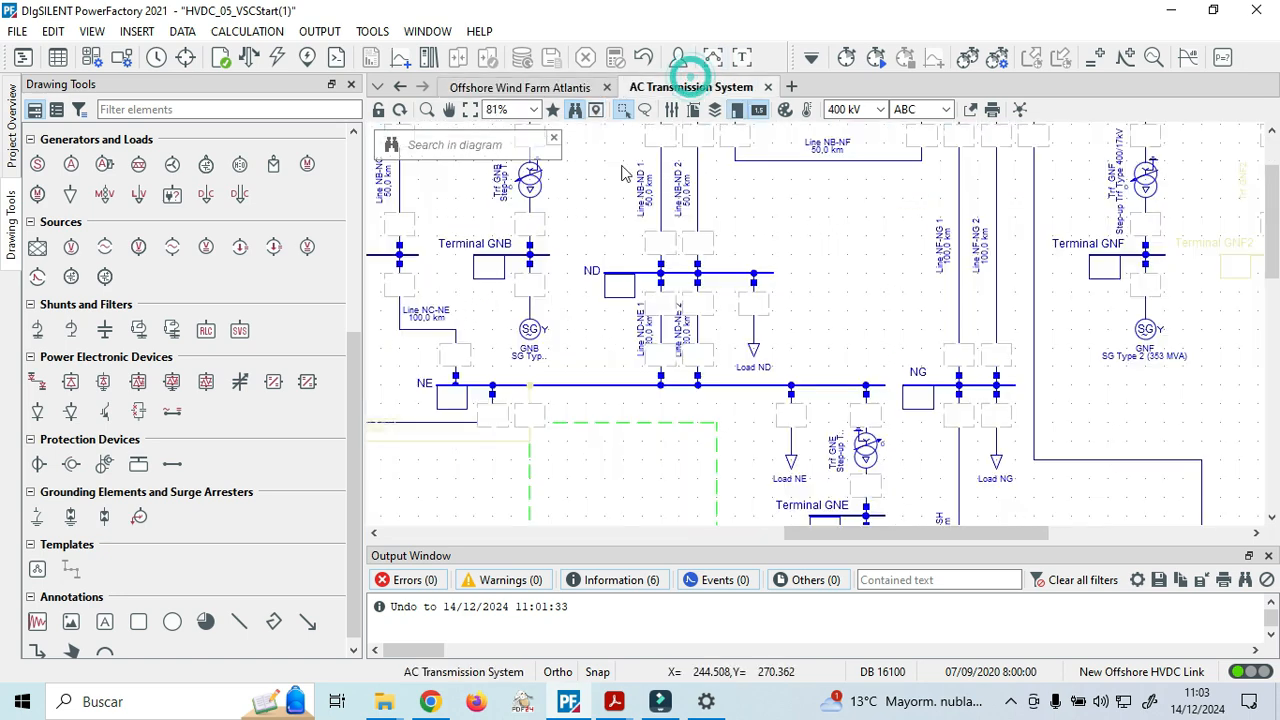
scroll(668, 450, "down", 5)
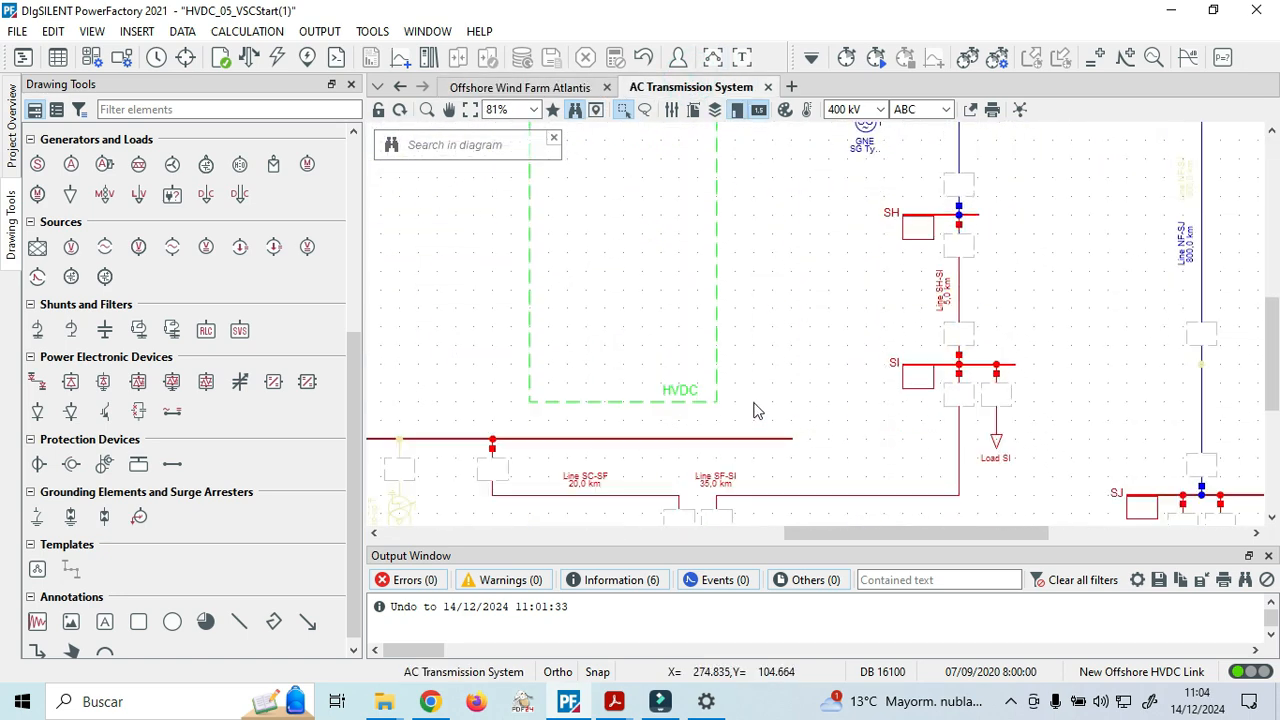
scroll(760, 409, "down", 2, "ctrl")
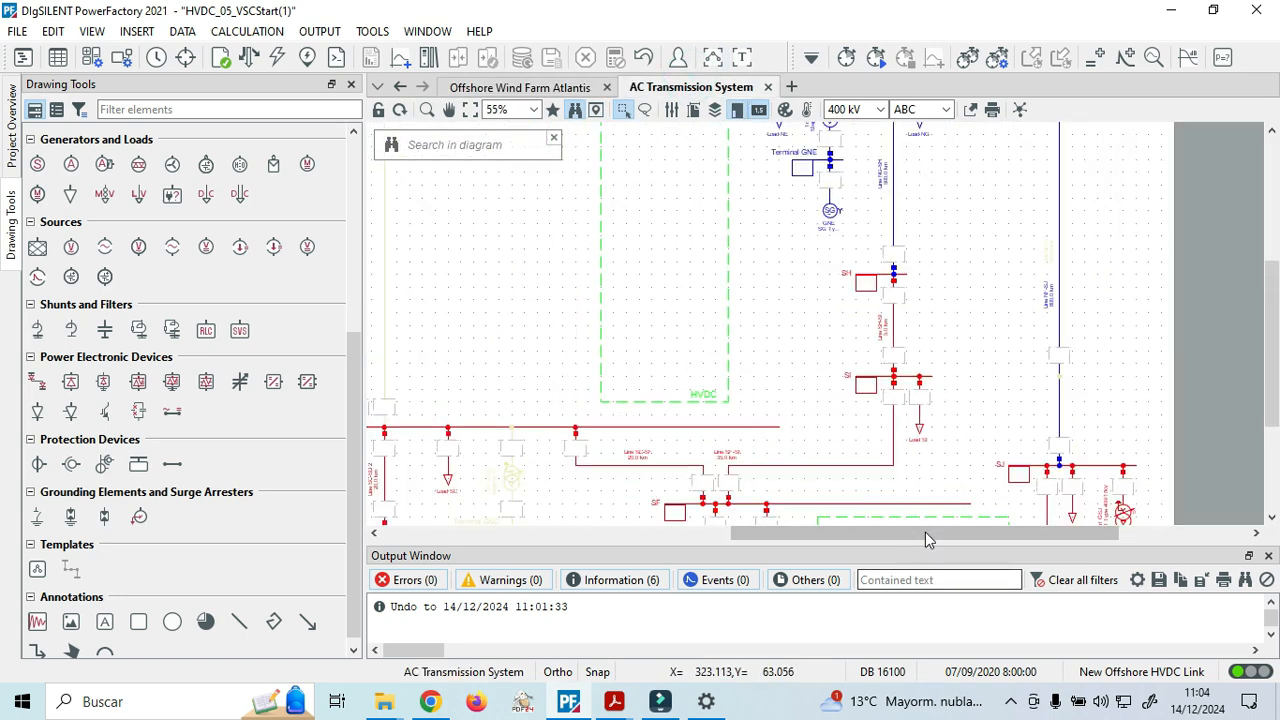
left_click_drag(923, 530, 938, 530)
scroll(905, 455, "down", 3)
scroll(905, 460, "down", 1)
scroll(837, 334, "up", 4, "ctrl")
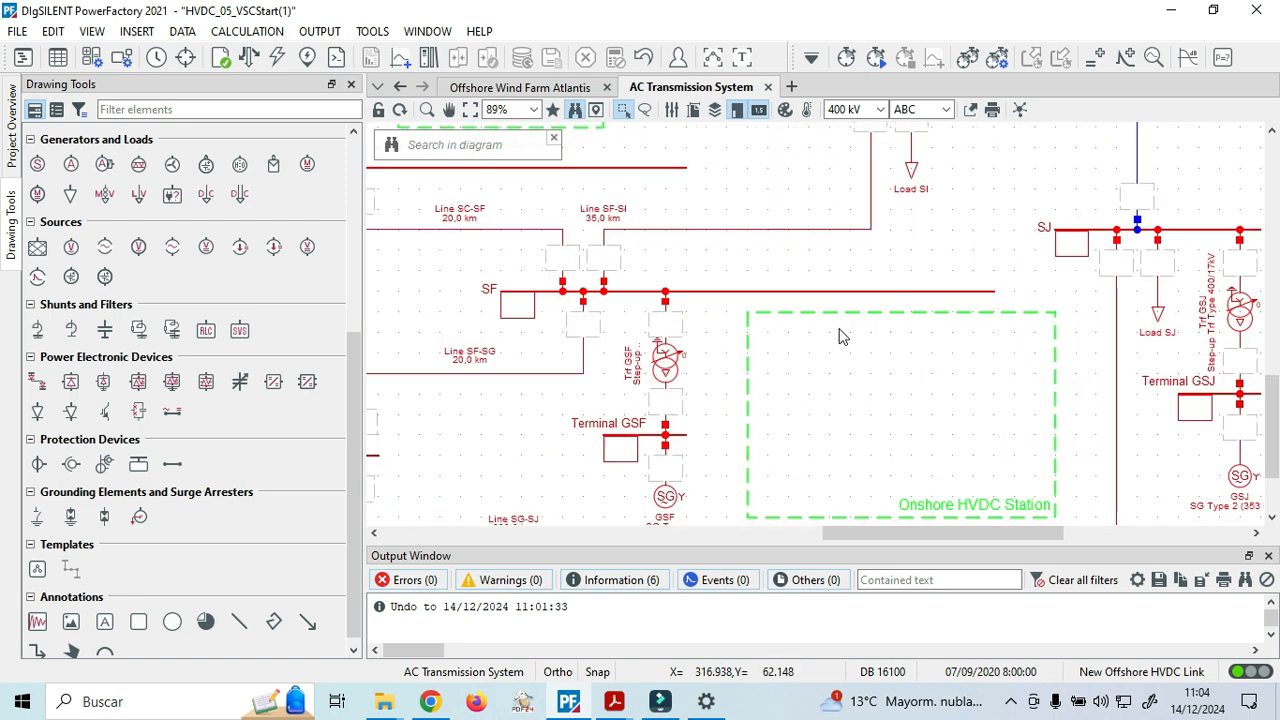
Connect the Tr HVDC Onshore transformer to busbar SF through cubicle Cub_5, placing it in the Onshore HVDC Station area of the AC Transmission System diagram.
left_click(515, 88)
scroll(990, 260, "up", 4)
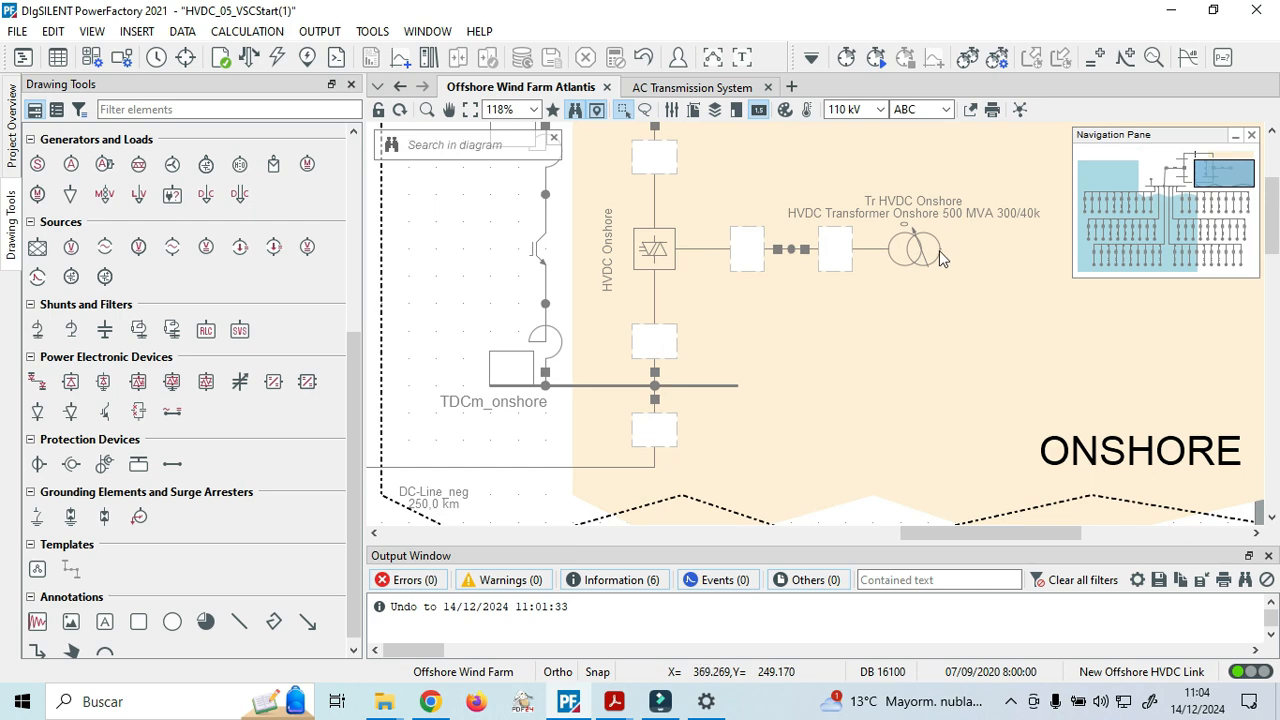
left_click(939, 255)
right_click(939, 255)
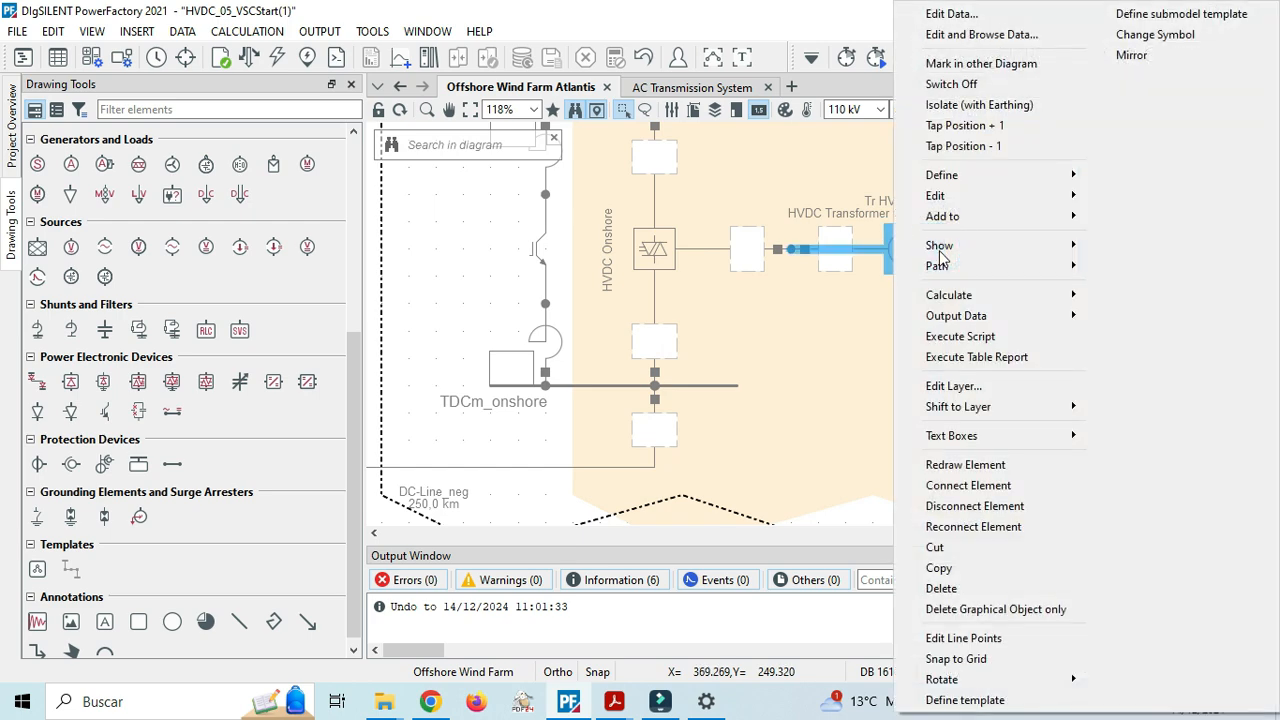
left_click(1010, 486)
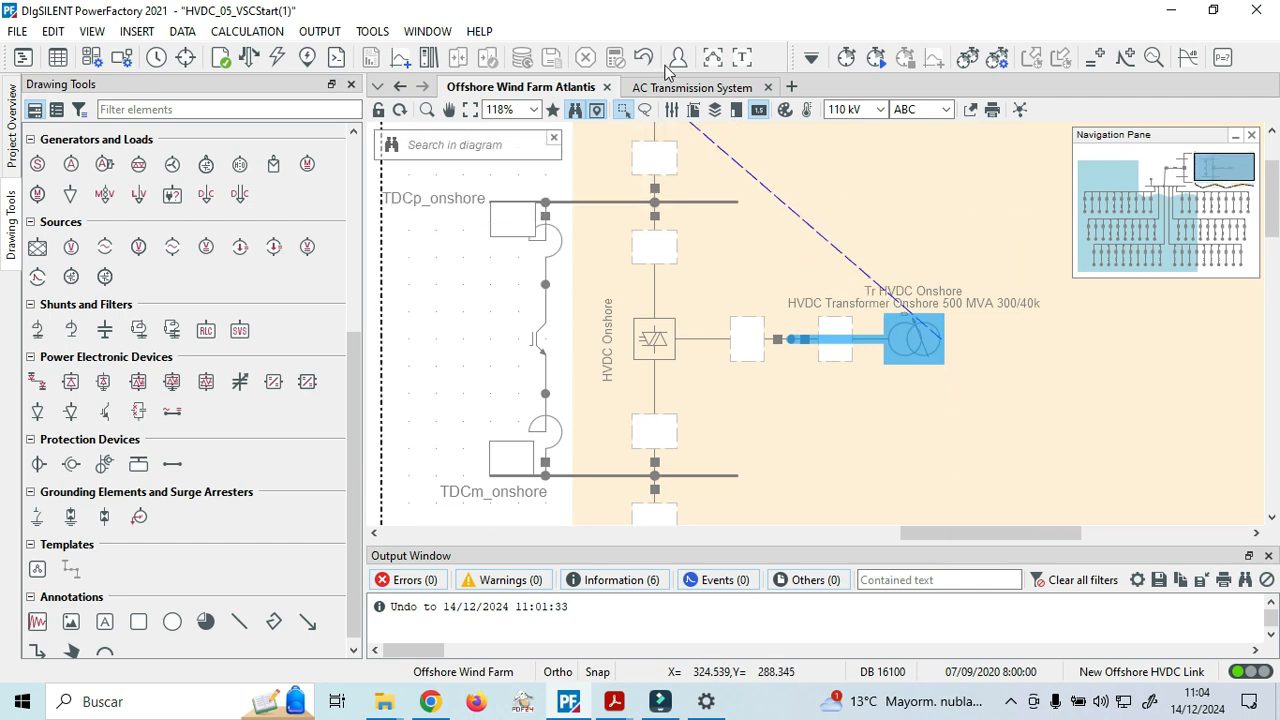
left_click(680, 90)
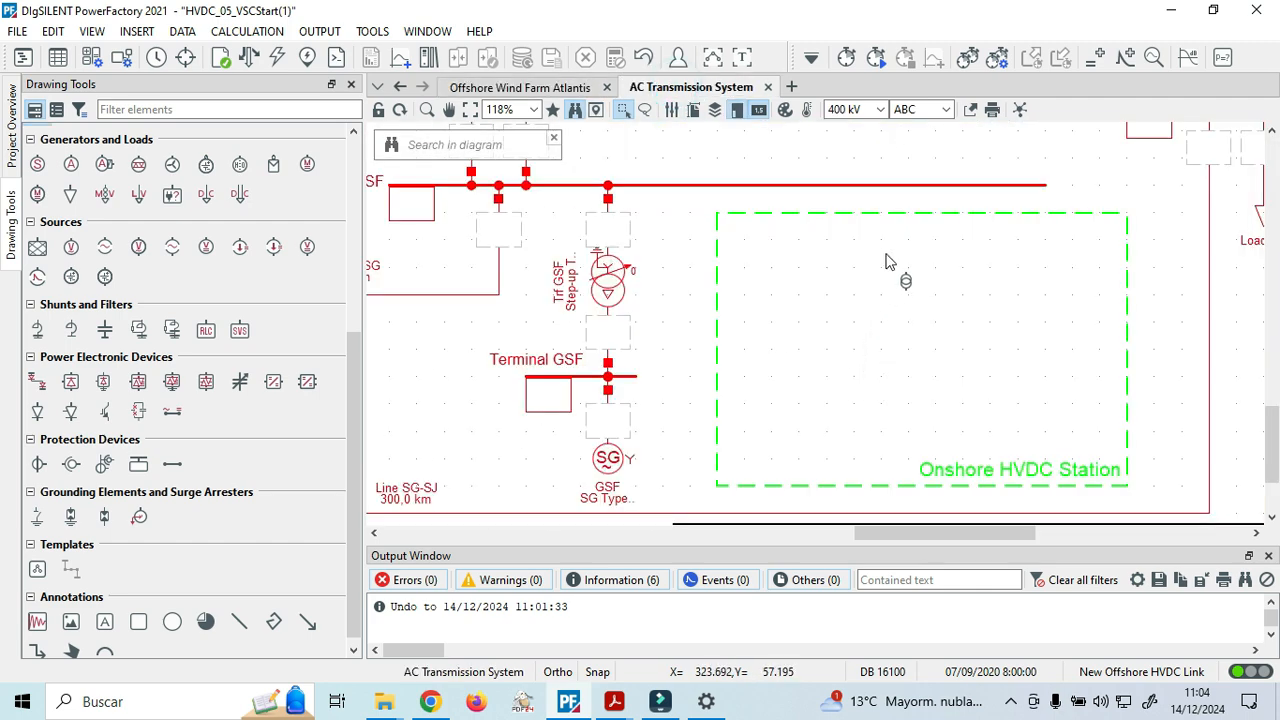
left_click(900, 186)
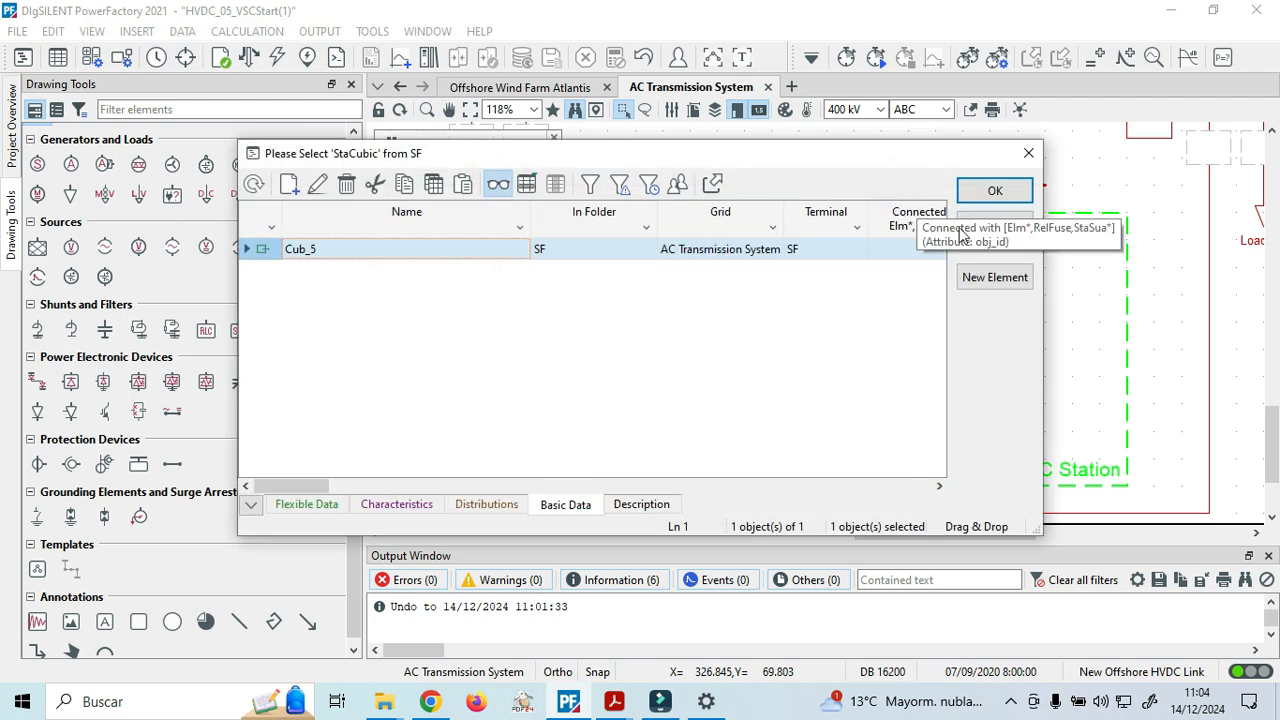
left_click(995, 191)
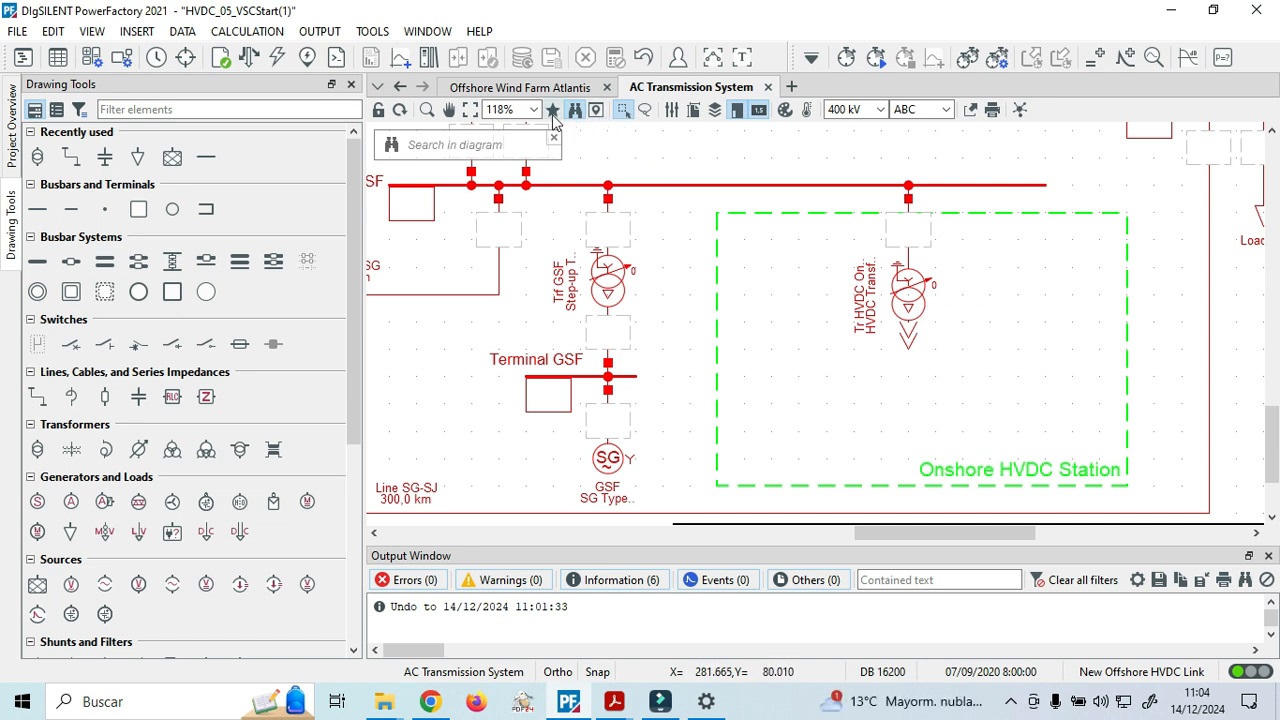
Check the connected HVDC link in the Offshore Wind Farm Atlantis diagram and its onshore transformer in the AC Transmission System diagram.
left_click(571, 87)
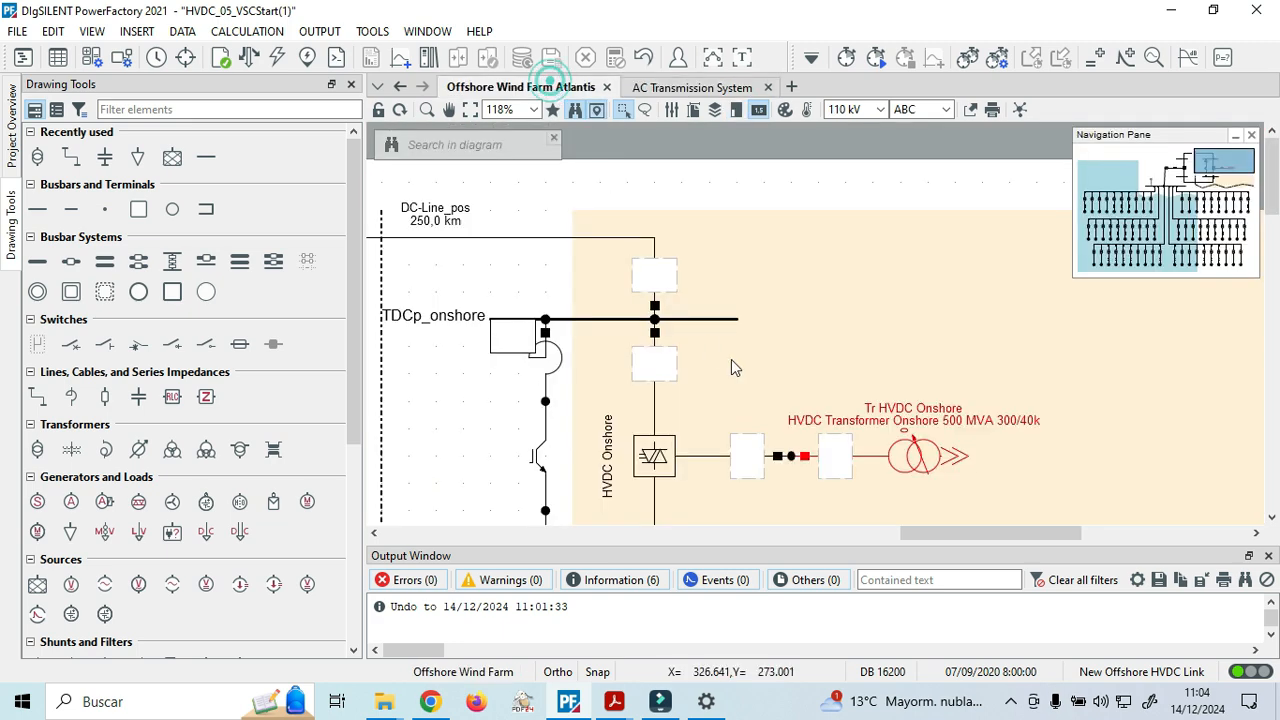
scroll(785, 401, "down", 1)
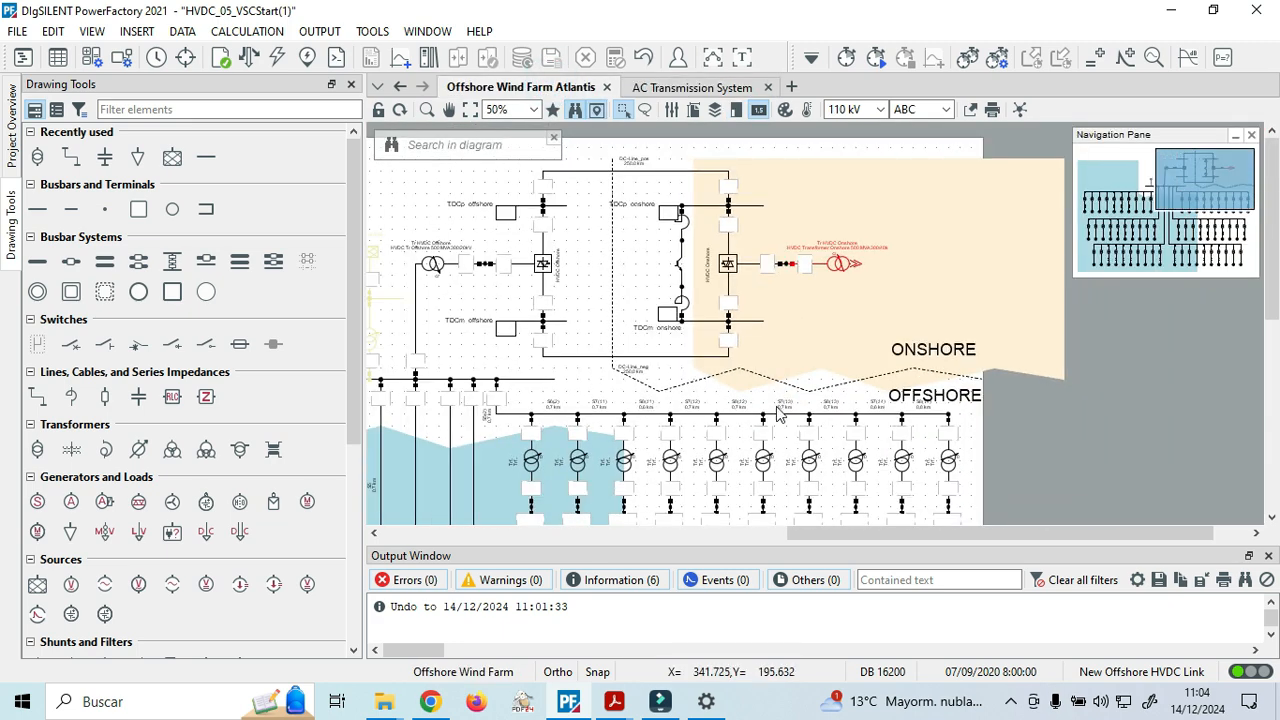
left_click_drag(839, 535, 749, 509)
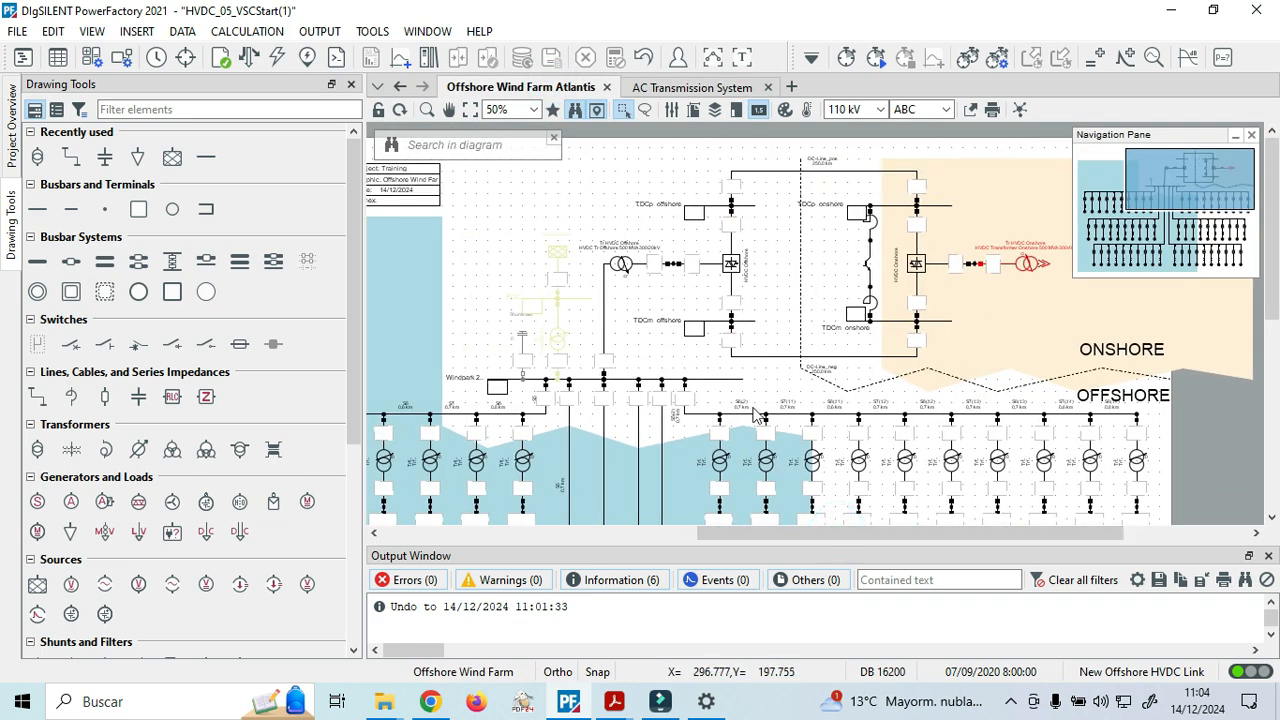
left_click(692, 87)
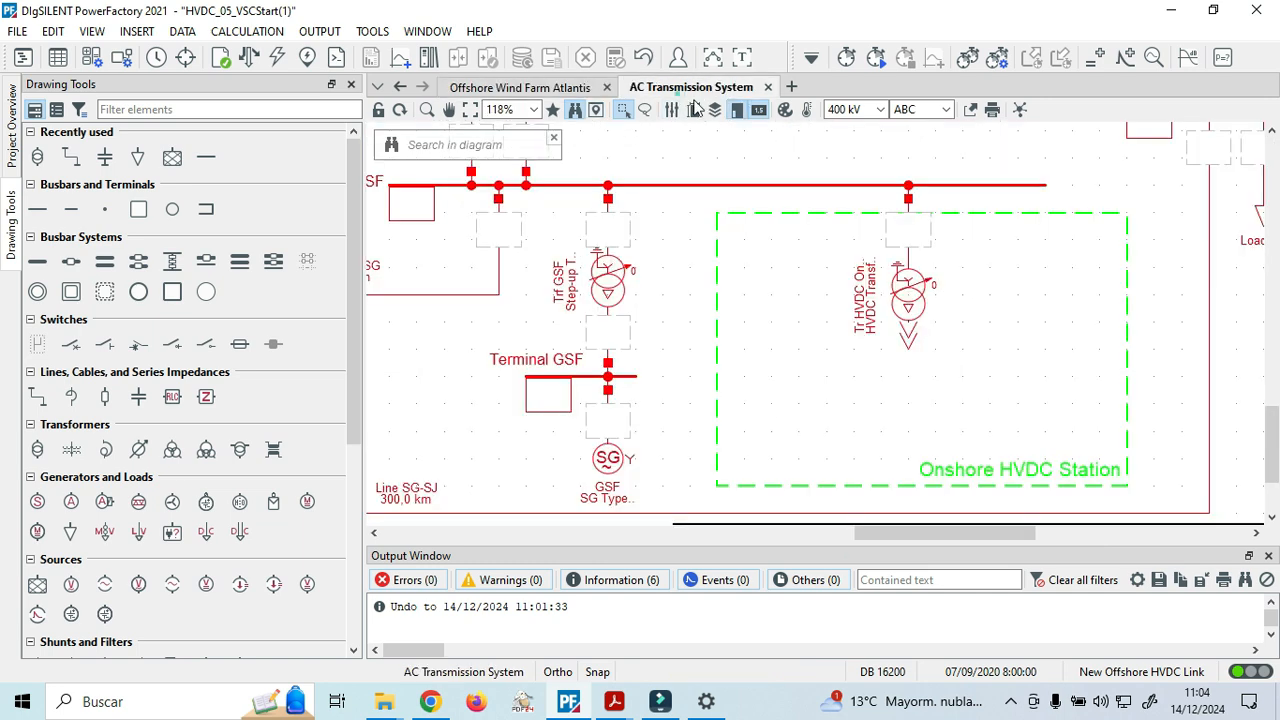
Look over the AC Transmission System diagram around busbar SF and the Onshore HVDC Station area.
scroll(833, 358, "down", 1)
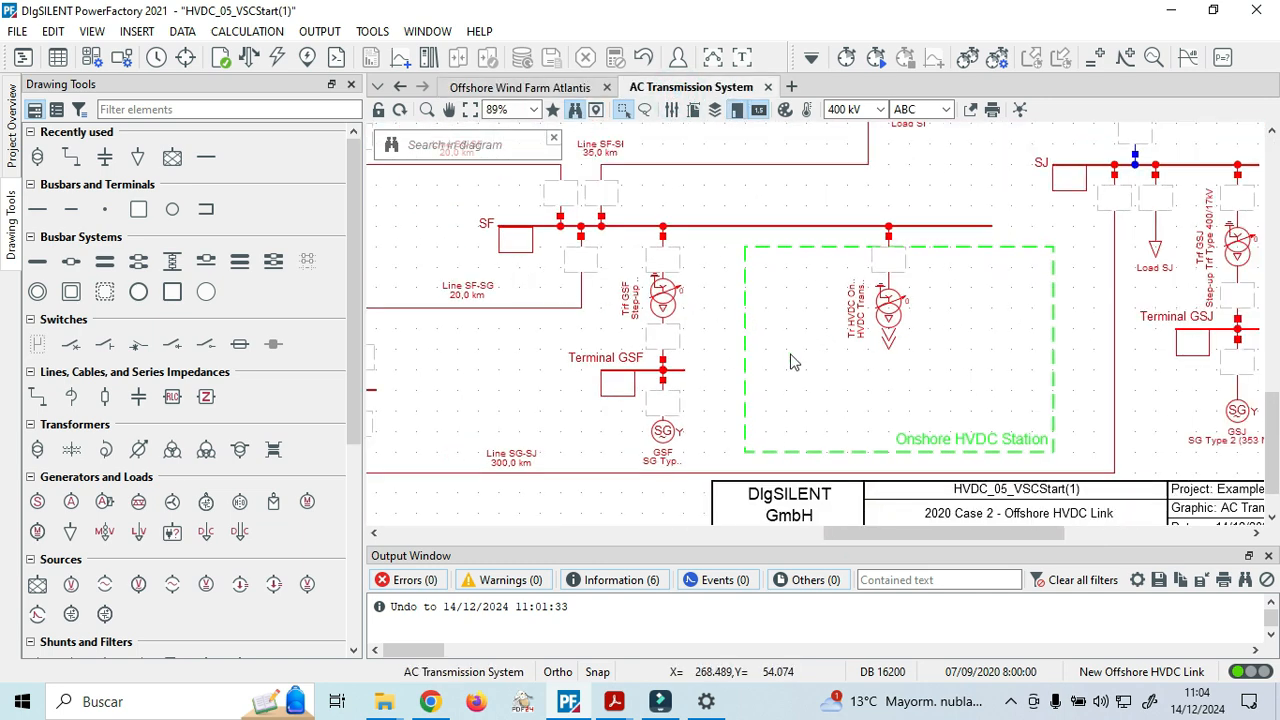
scroll(838, 358, "down", 5)
scroll(905, 380, "up", 3)
scroll(866, 300, "down", 1)
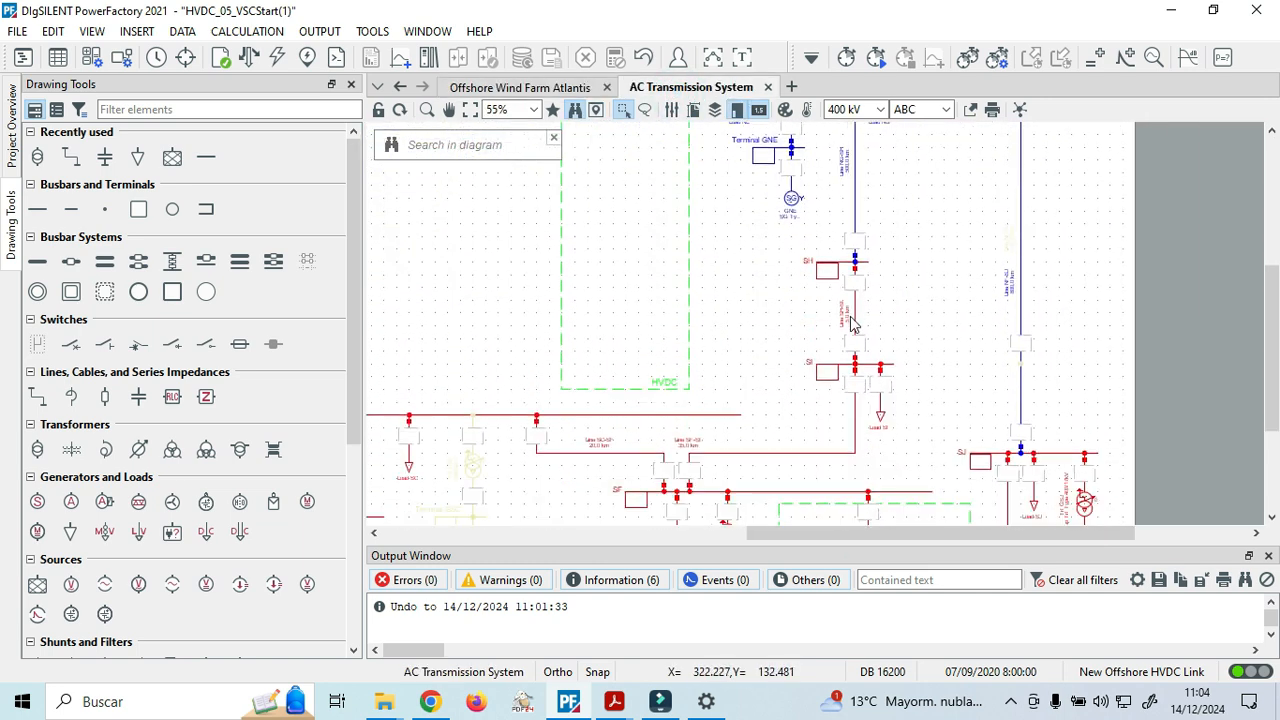
scroll(851, 323, "down", 3)
scroll(624, 297, "up", 3)
scroll(604, 310, "up", 4)
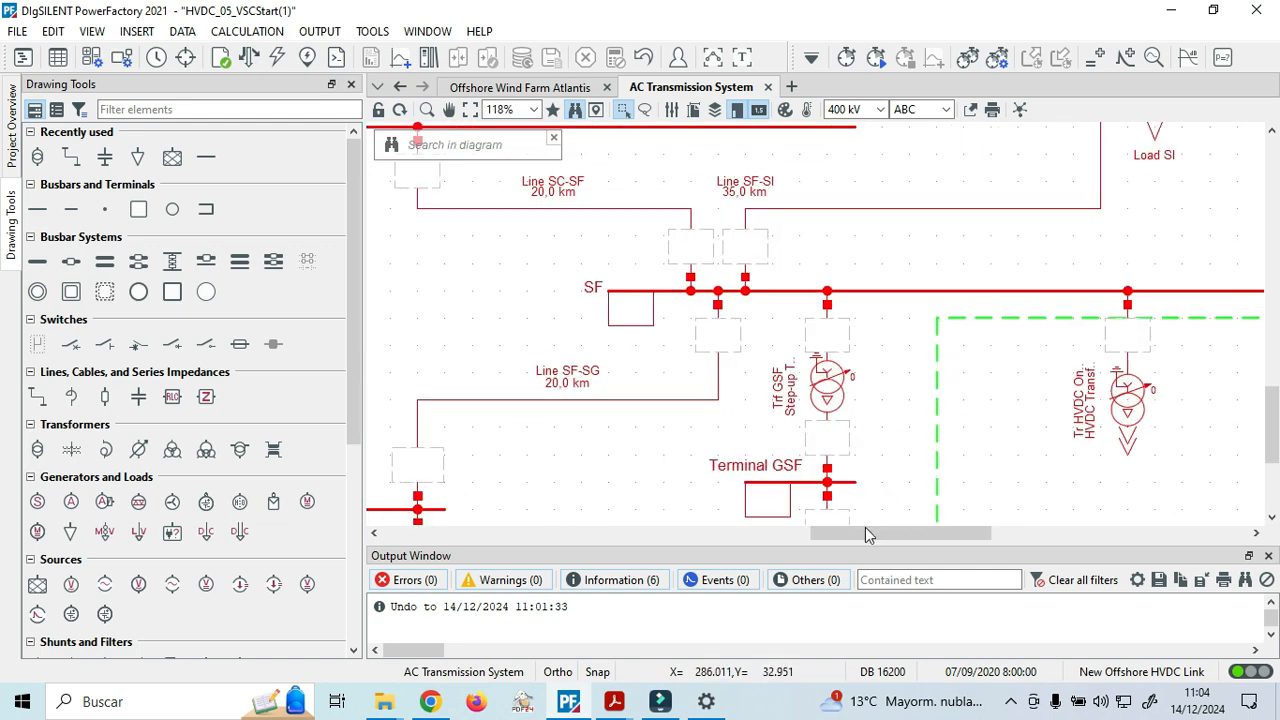
Switch to Project-HVDC-1.pdf and review Figure 4.5 and the optional Station Controller exercise after the onshore connection instructions.
left_click(614, 701)
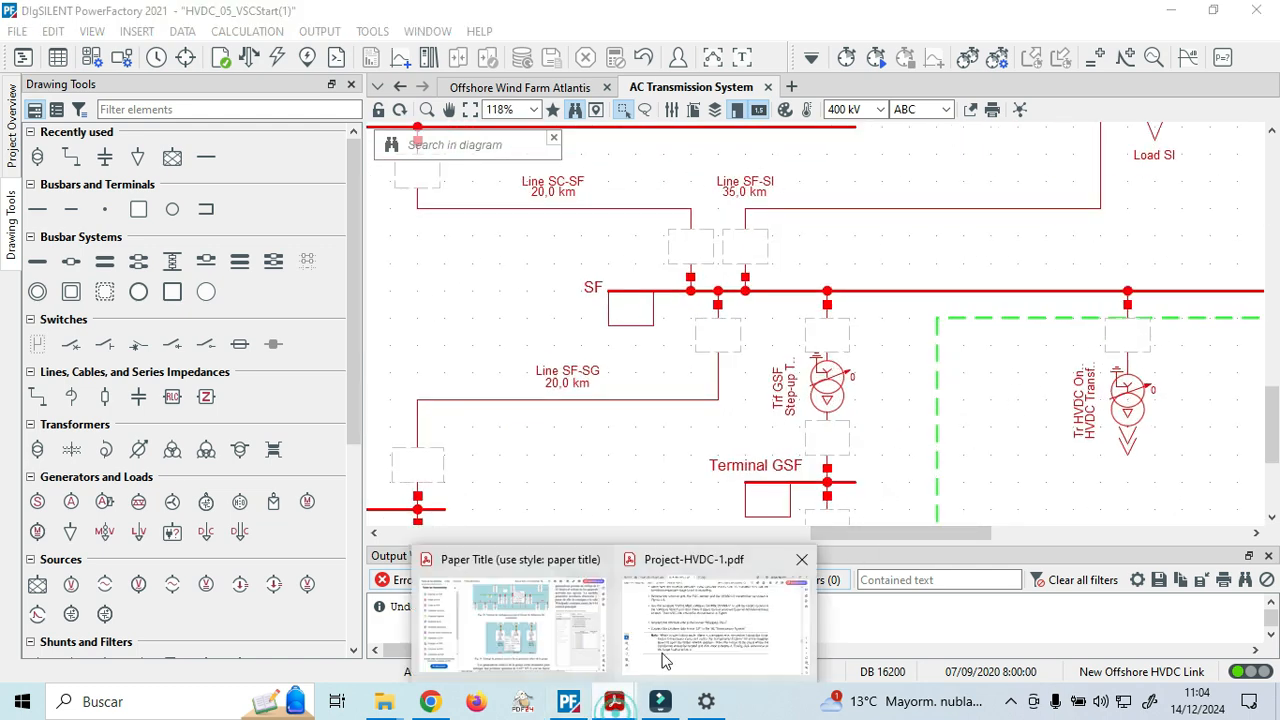
left_click(665, 660)
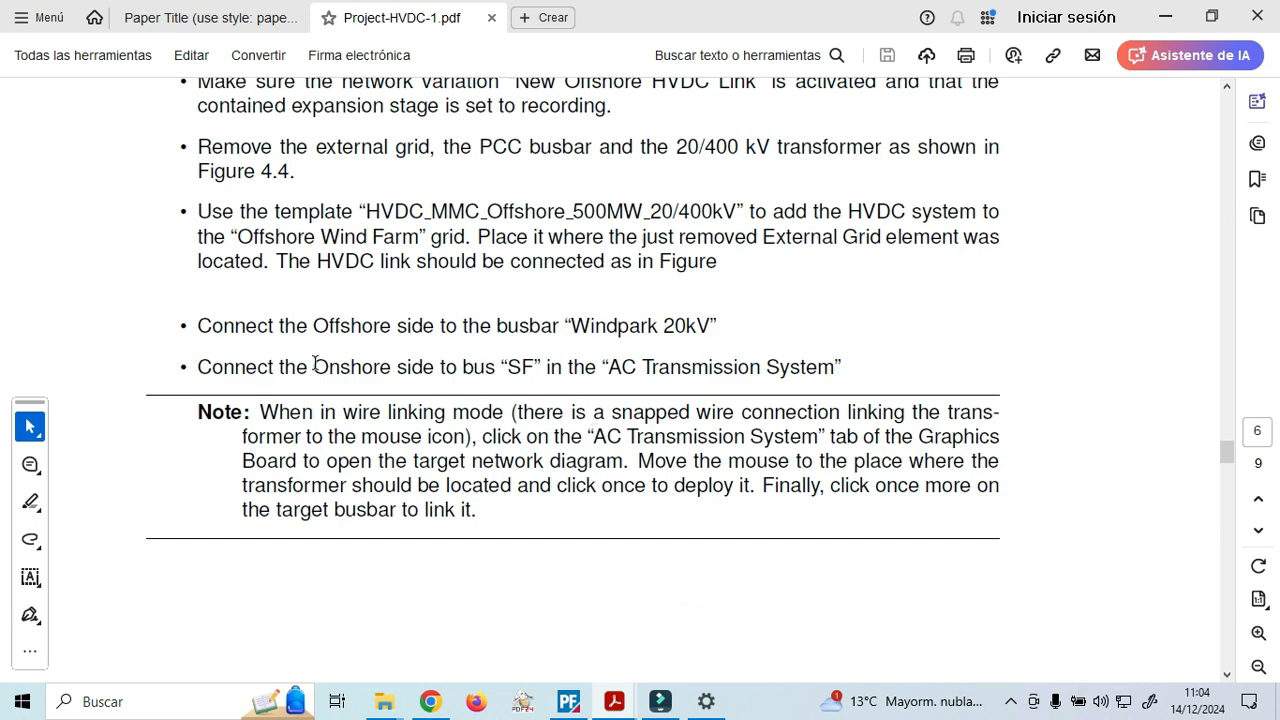
scroll(650, 436, "down", 10)
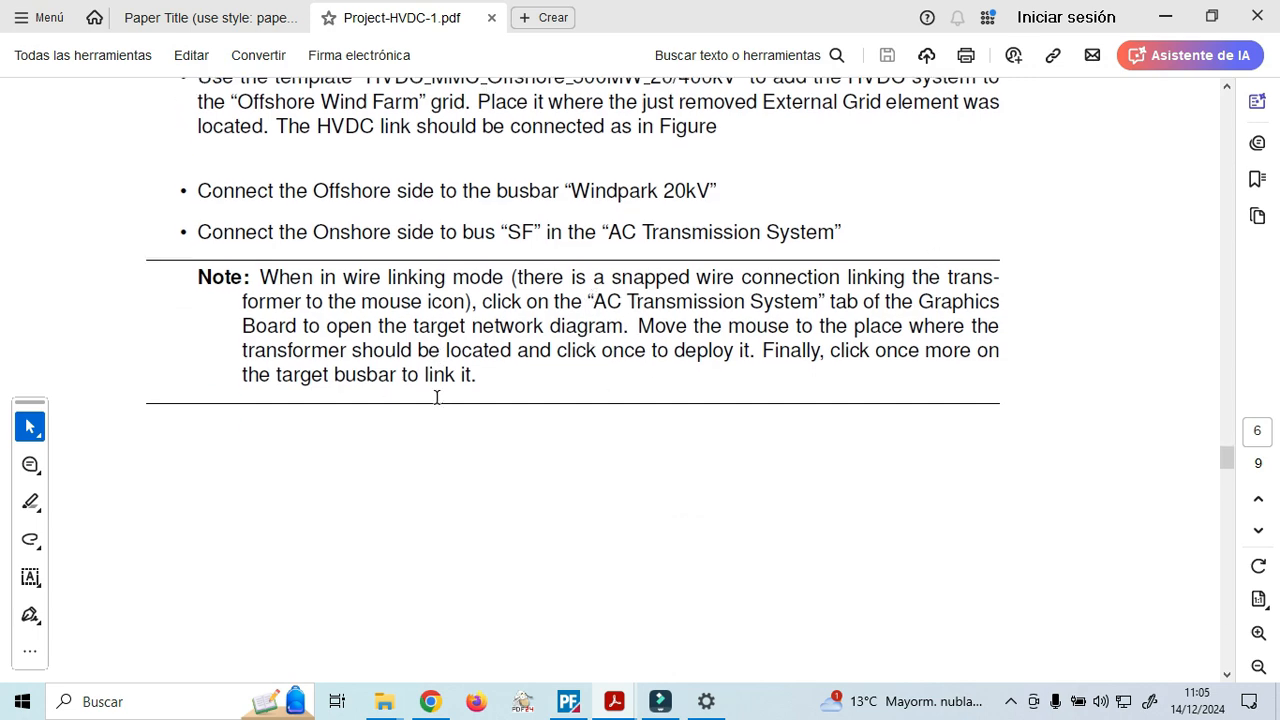
scroll(548, 365, "down", 12)
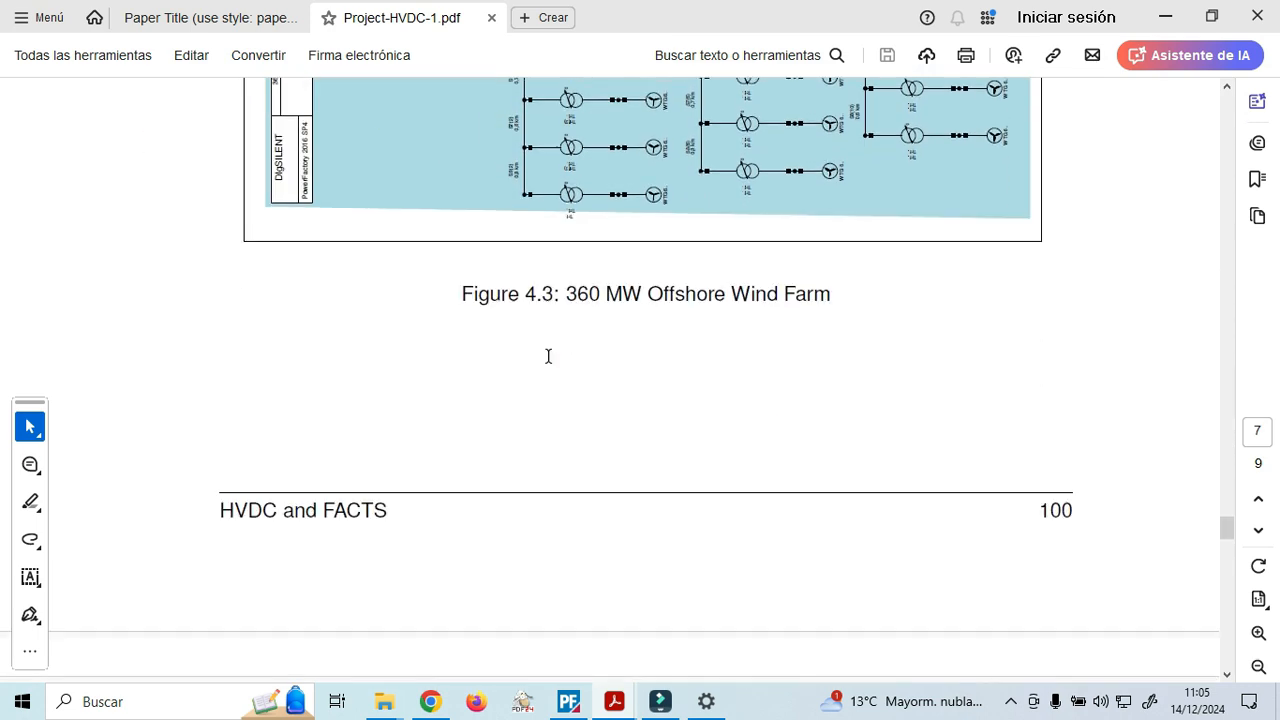
scroll(548, 356, "down", 6)
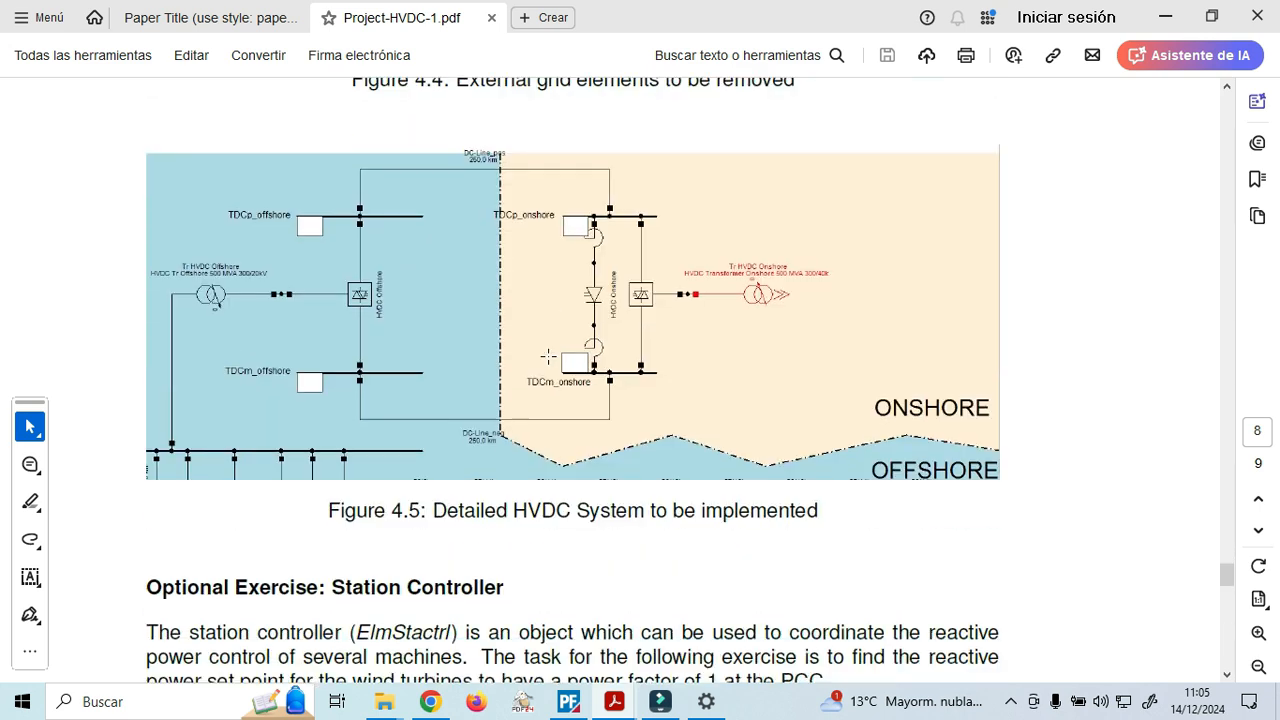
scroll(548, 355, "down", 2)
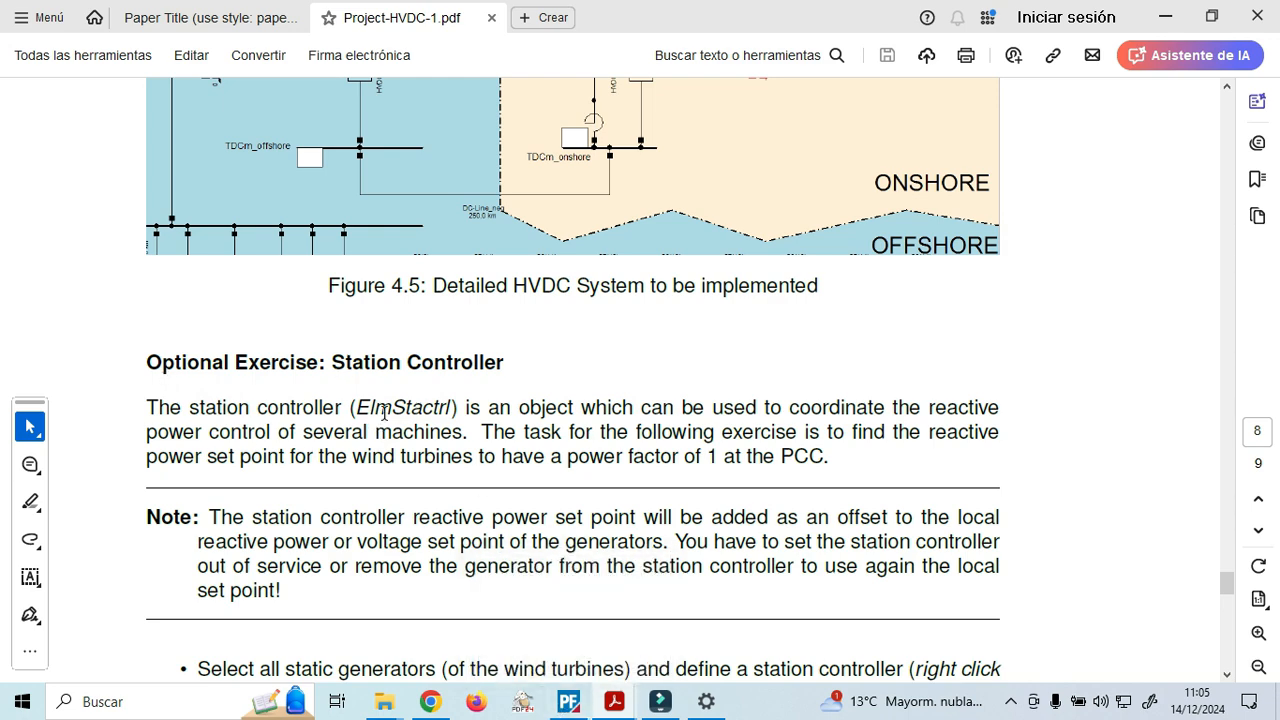
Return to PowerFactory and run a balanced, positive-sequence AC load flow for the offshore HVDC link study case.
left_click(572, 704)
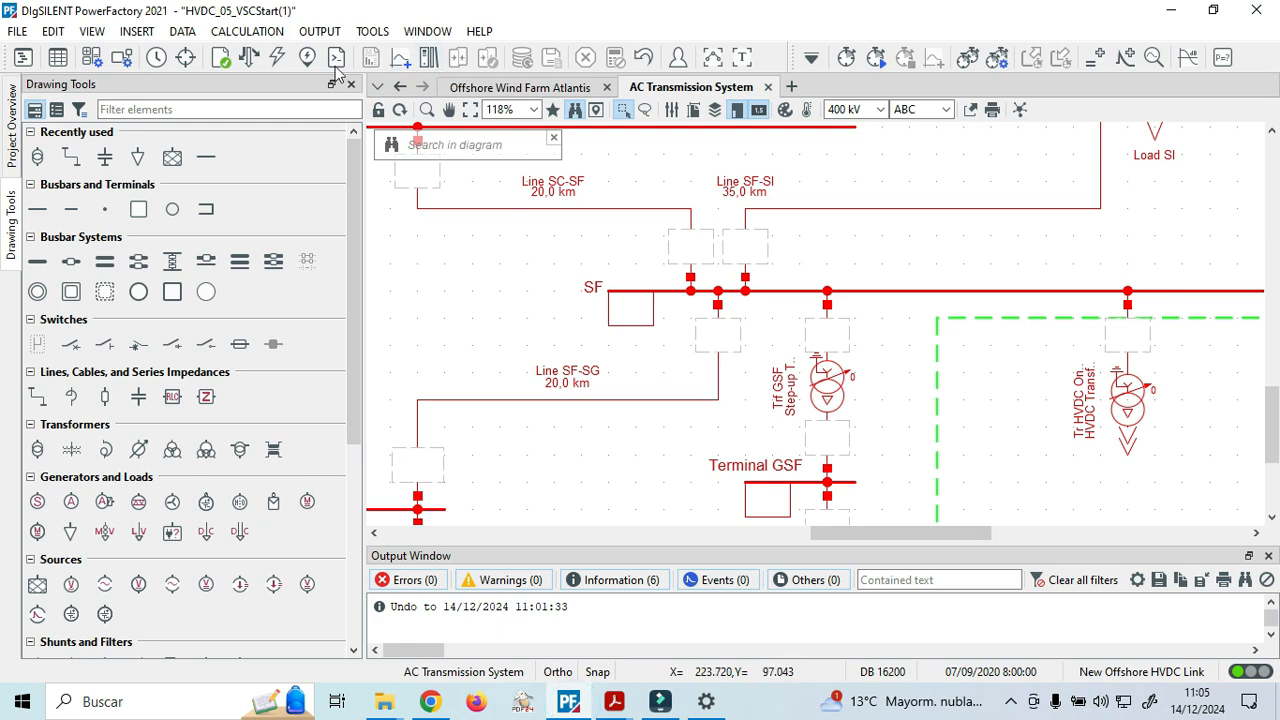
left_click(250, 62)
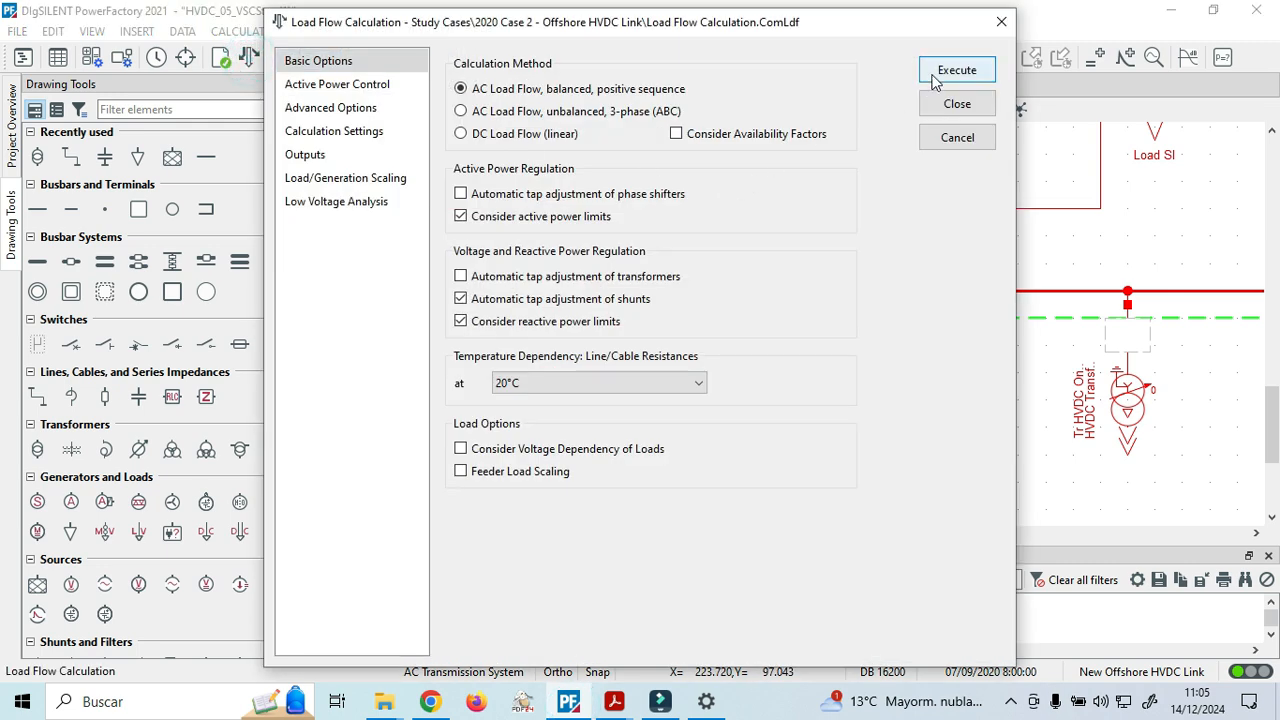
left_click(955, 71)
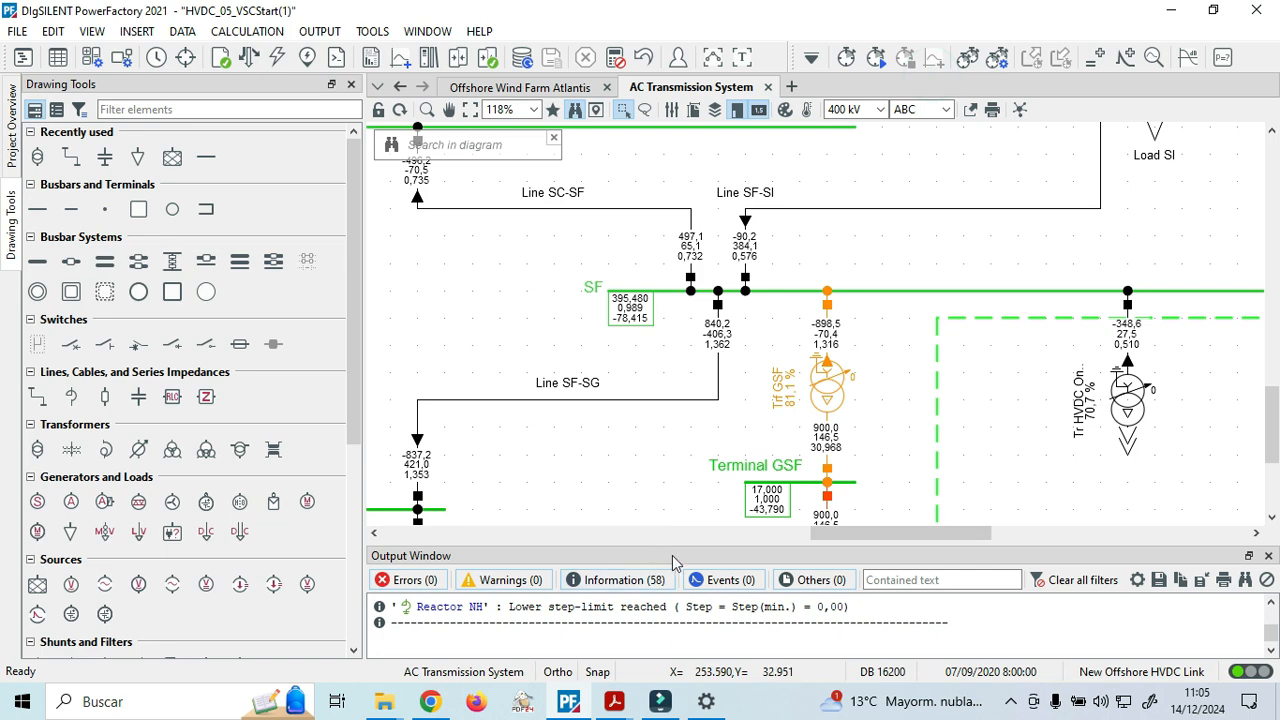
Examine the load flow results in the AC Transmission System diagram and along the HVDC link in the Offshore Wind Farm Atlantis diagram.
mouse_move(683, 543)
left_mouse_down()
mouse_move(689, 371)
mouse_move(690, 546)
left_mouse_up()
scroll(715, 405, "up", 11)
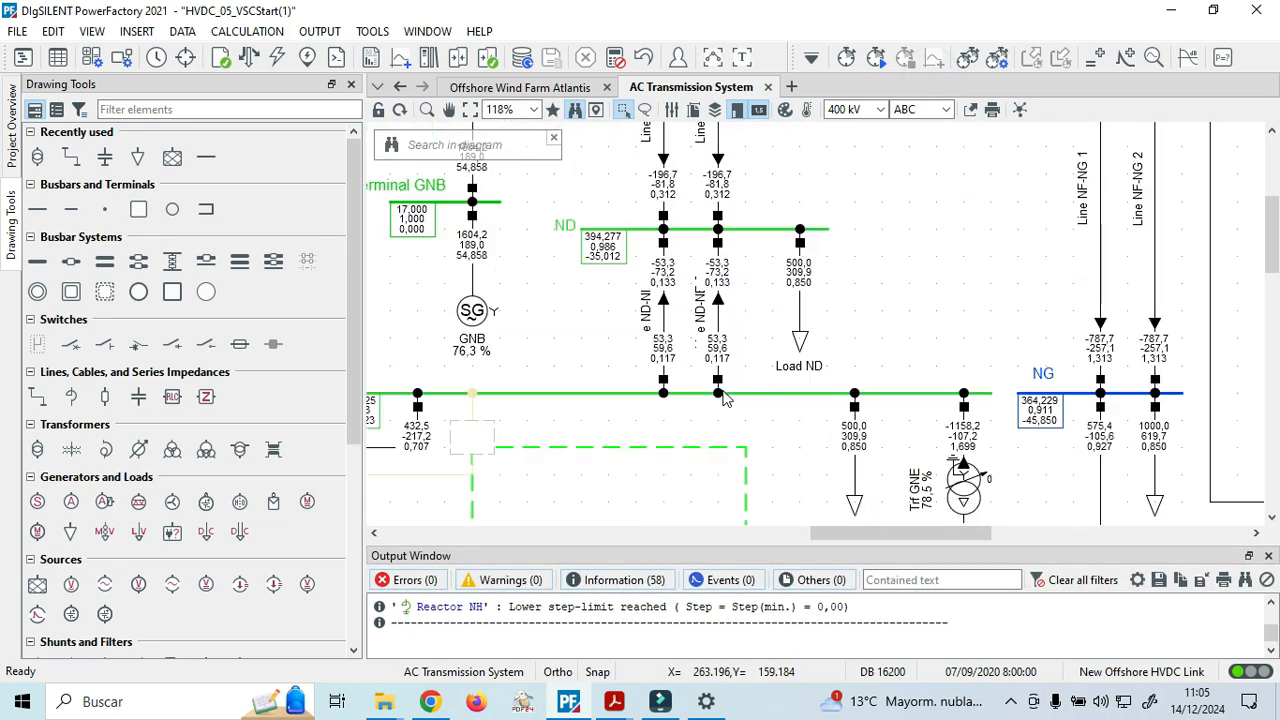
scroll(724, 397, "down", 4)
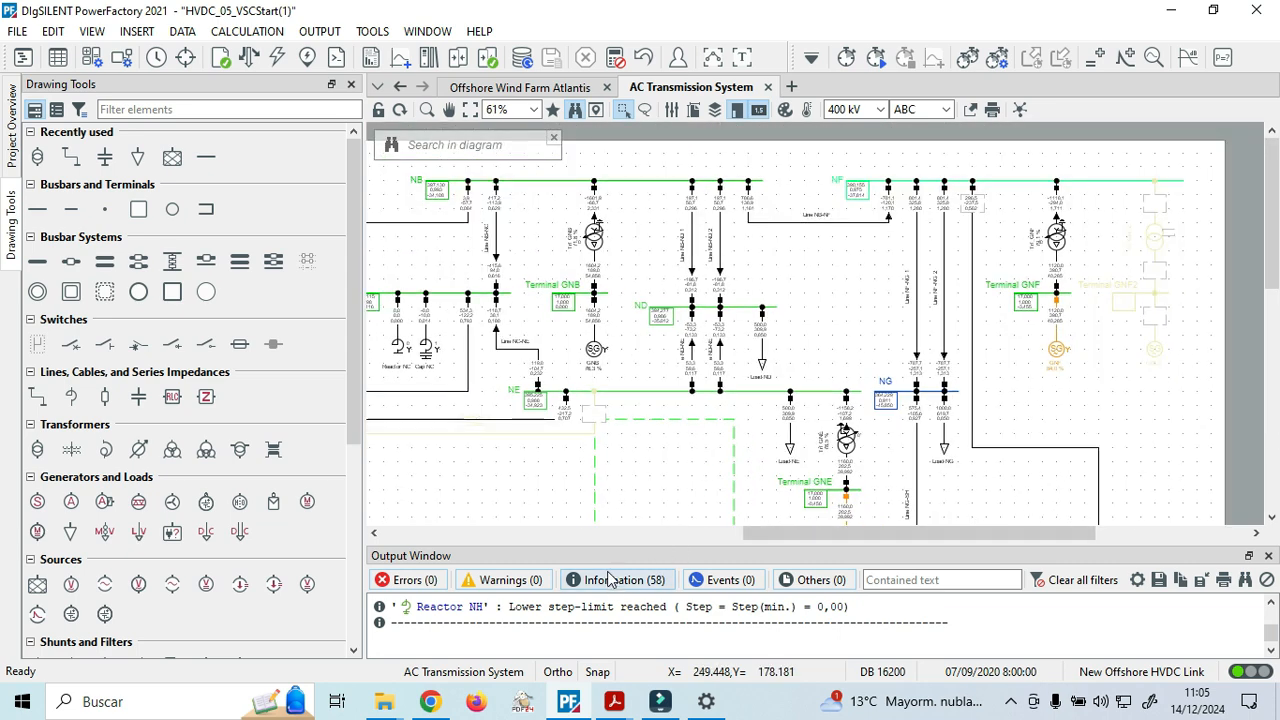
left_click(522, 87)
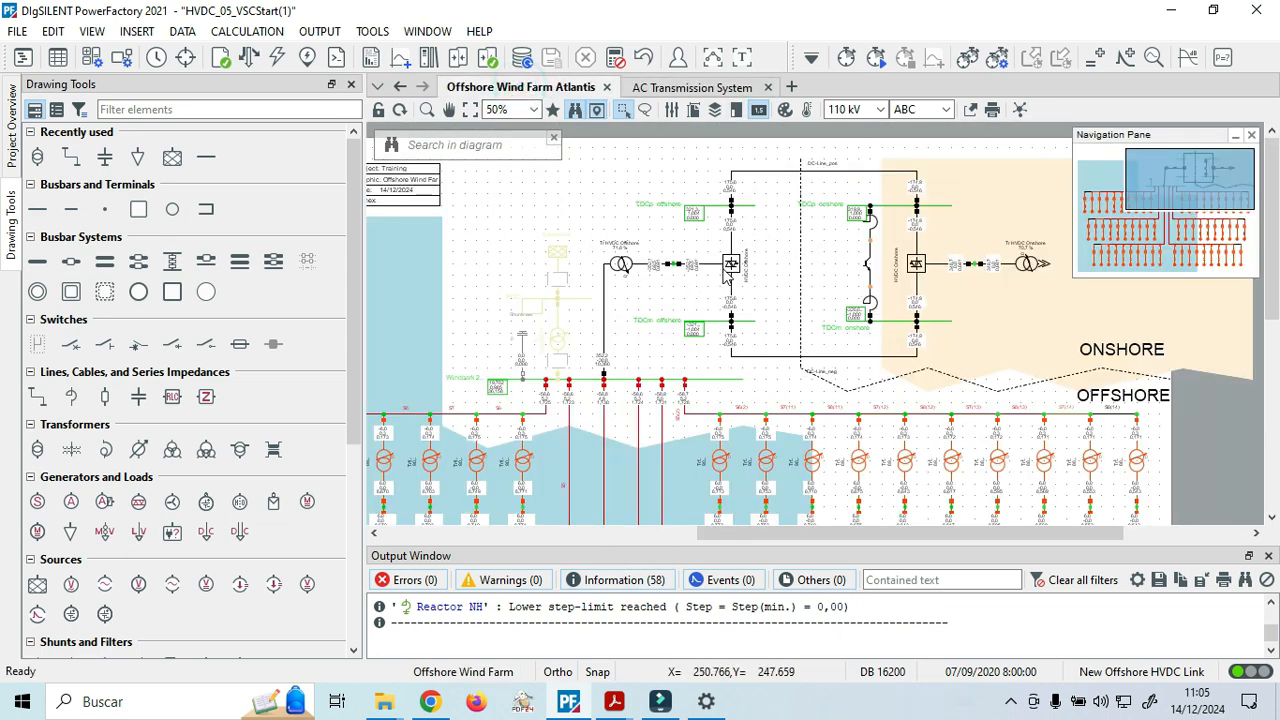
scroll(707, 284, "up", 3)
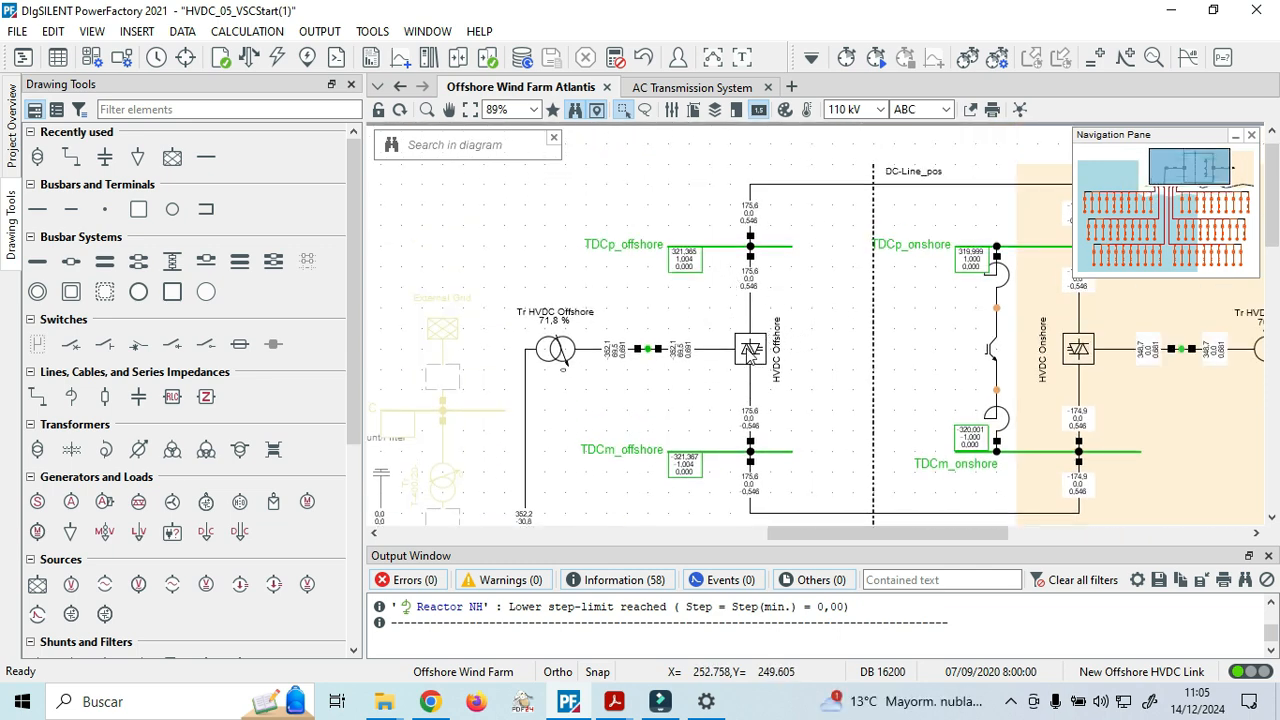
View the basic data of the HVDC Offshore converter and bring the whole HVDC link into view.
double_click(750, 350)
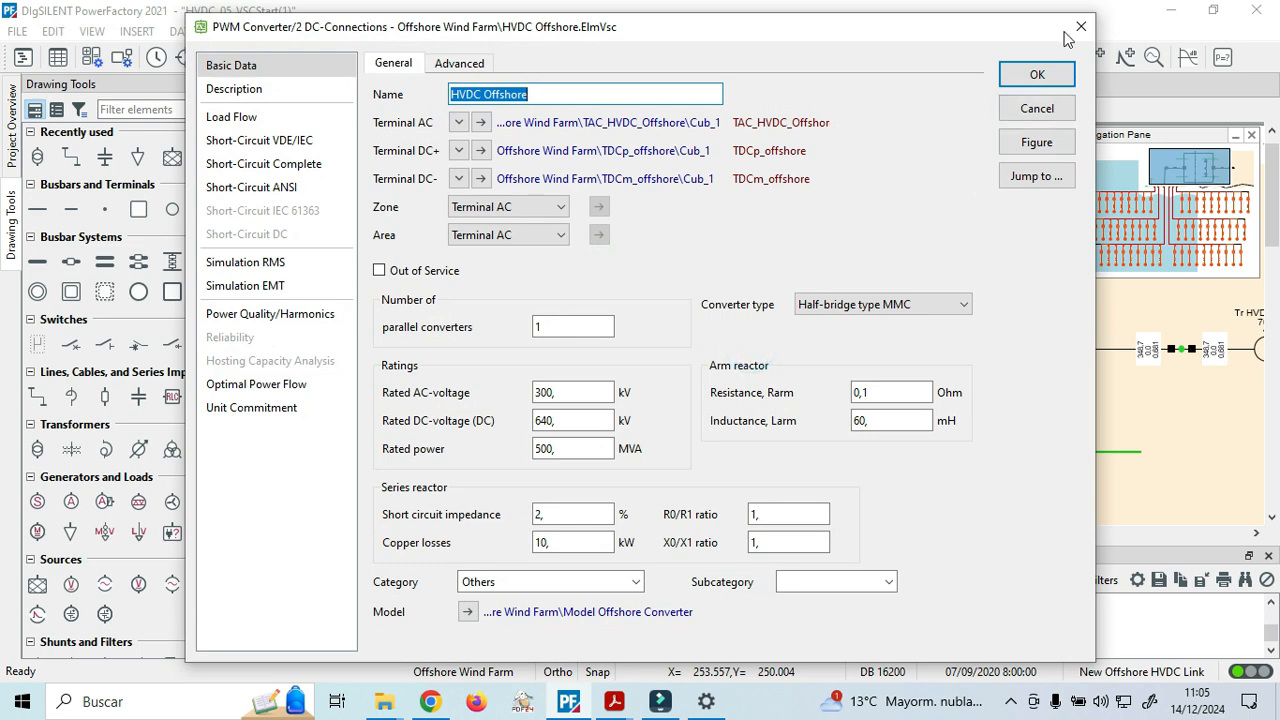
left_click(1080, 27)
left_click_drag(871, 535, 901, 537)
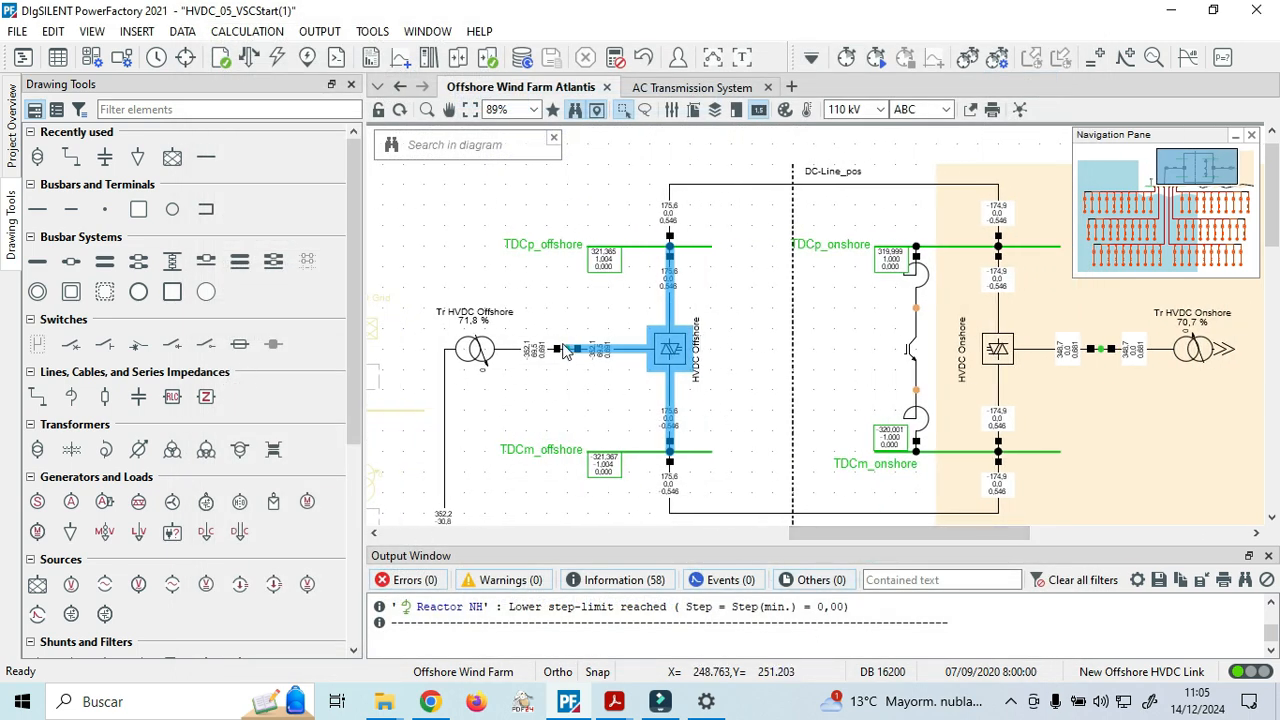
Inspect the HVDC Offshore converter's load flow control mode options, AC voltage setpoint and phase setpoint.
double_click(668, 355)
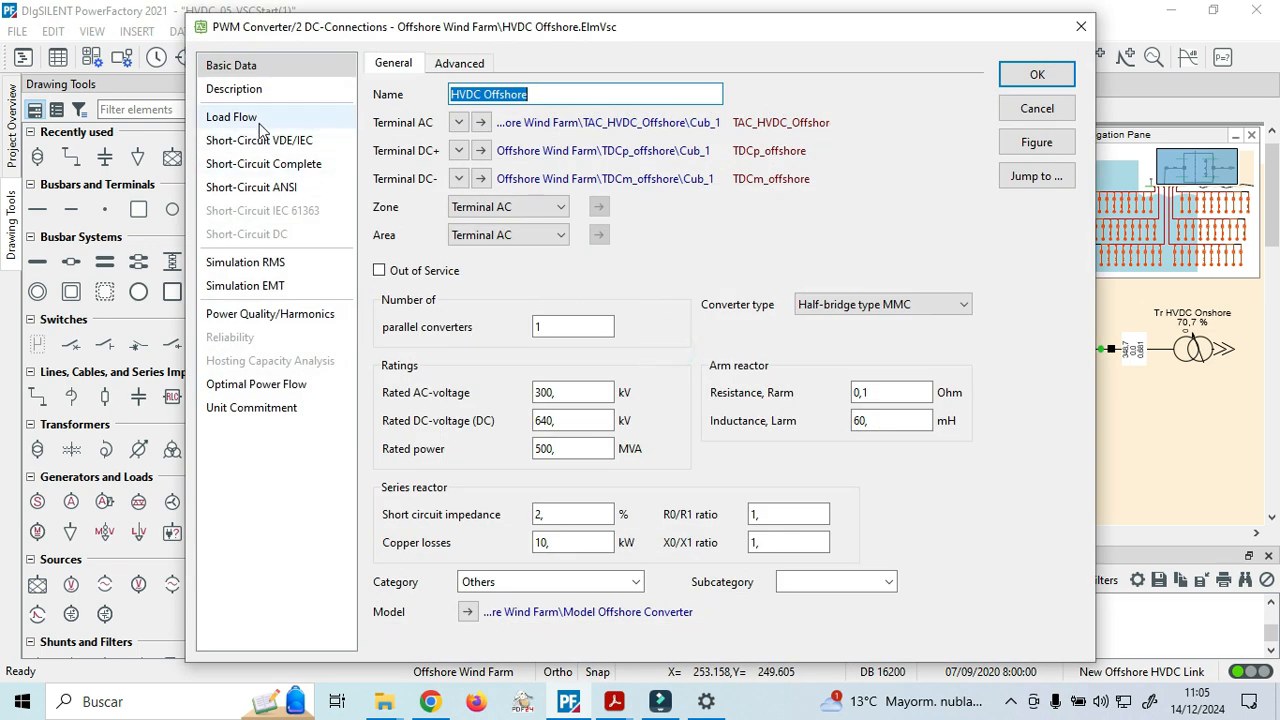
left_click(231, 117)
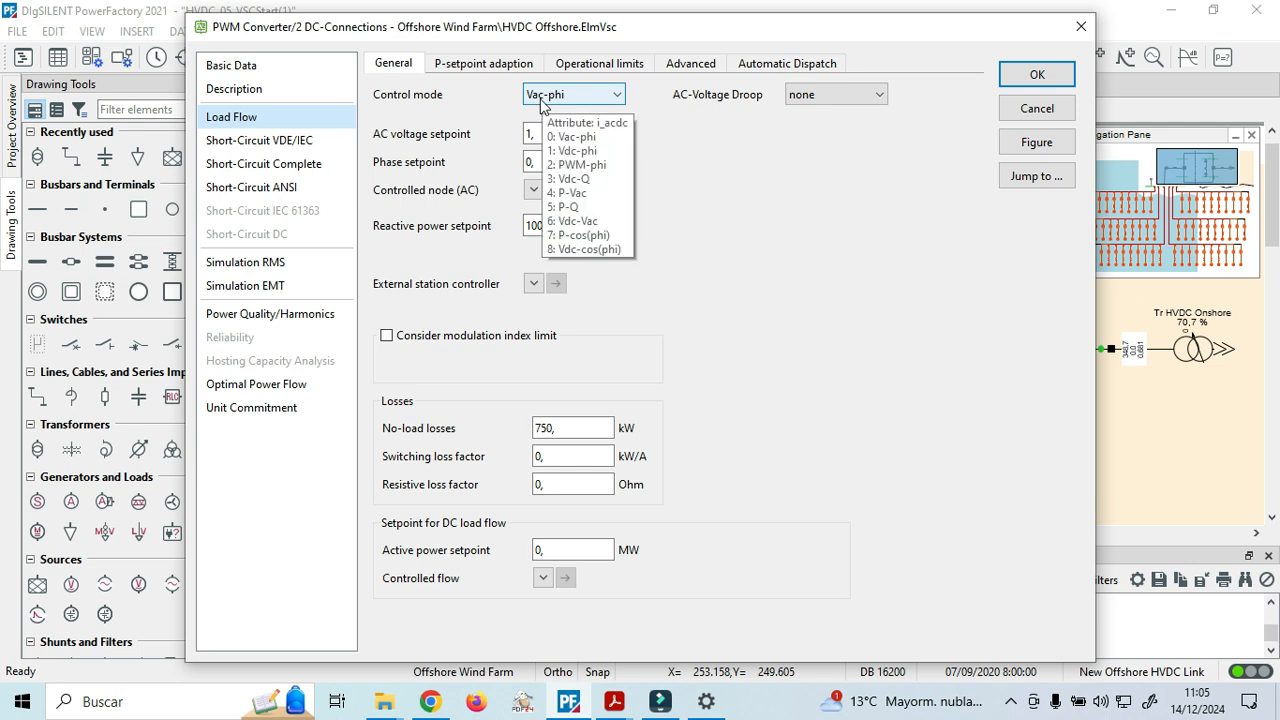
left_click(540, 96)
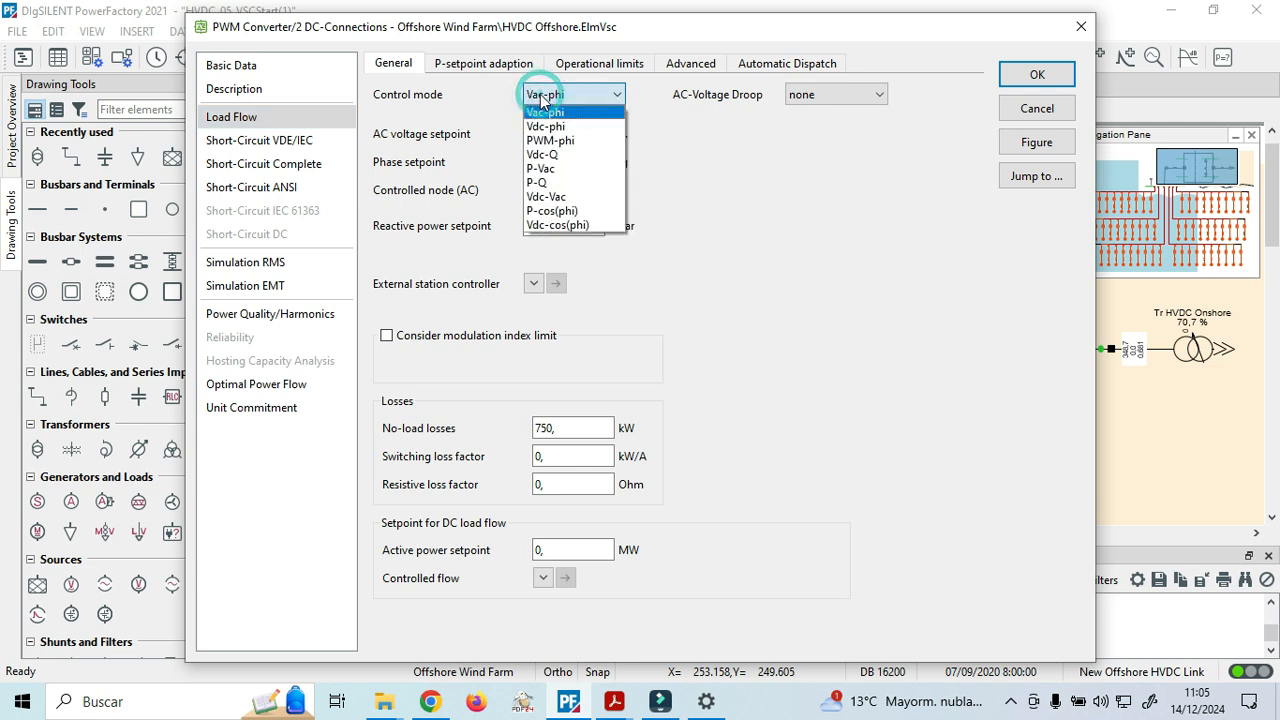
left_click(541, 96)
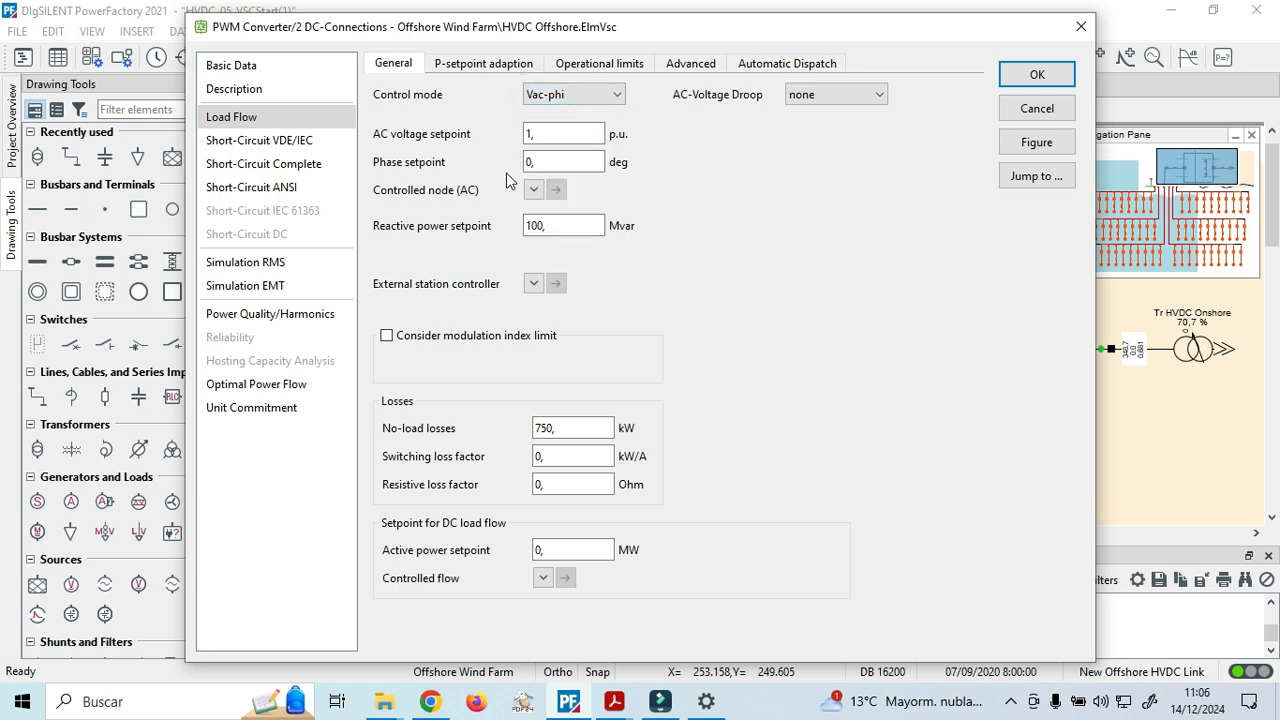
left_click(548, 133)
left_click(546, 129)
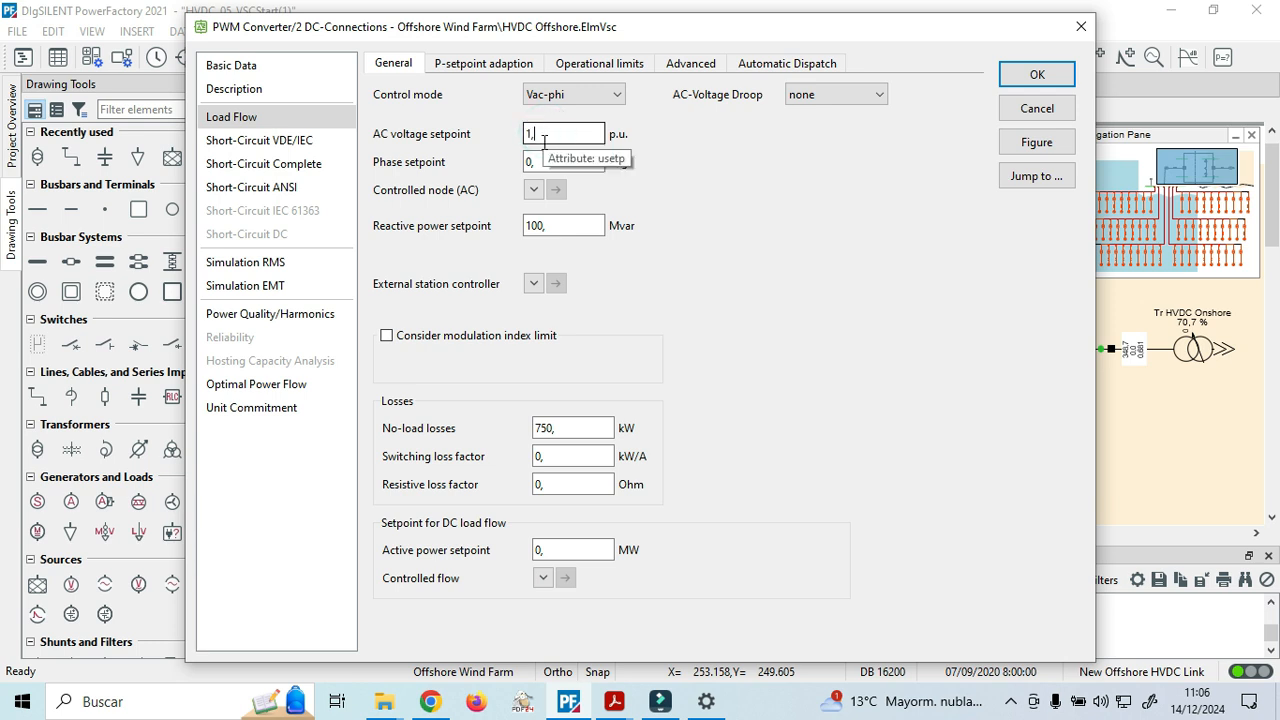
left_click(541, 162)
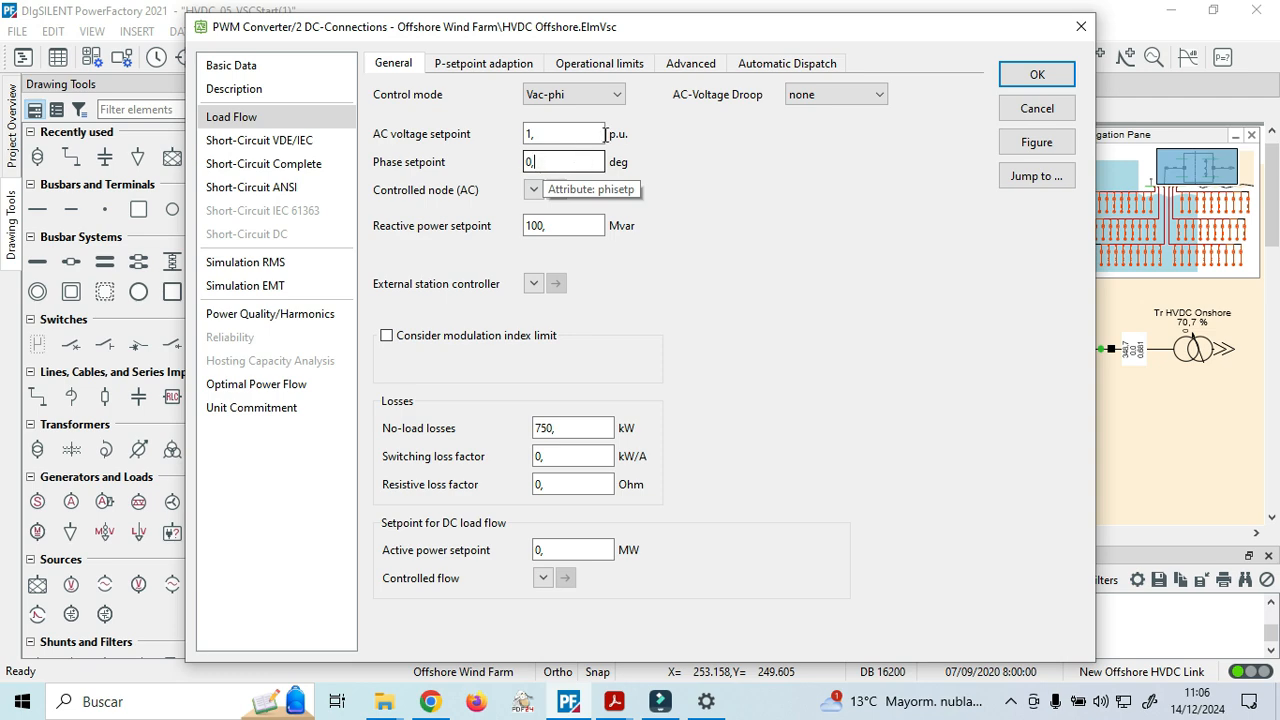
left_click(1046, 70)
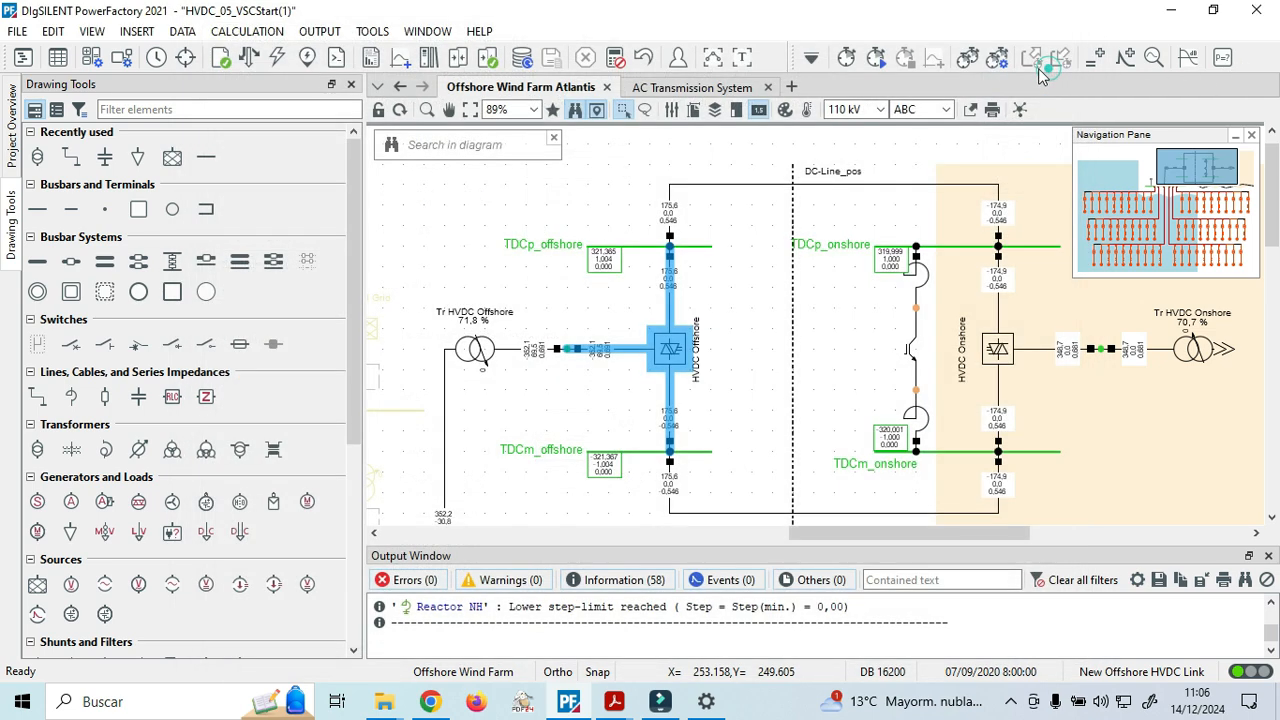
Examine the load flow results on the AC side of the HVDC Offshore converter.
left_click(757, 285)
scroll(630, 365, "up", 2)
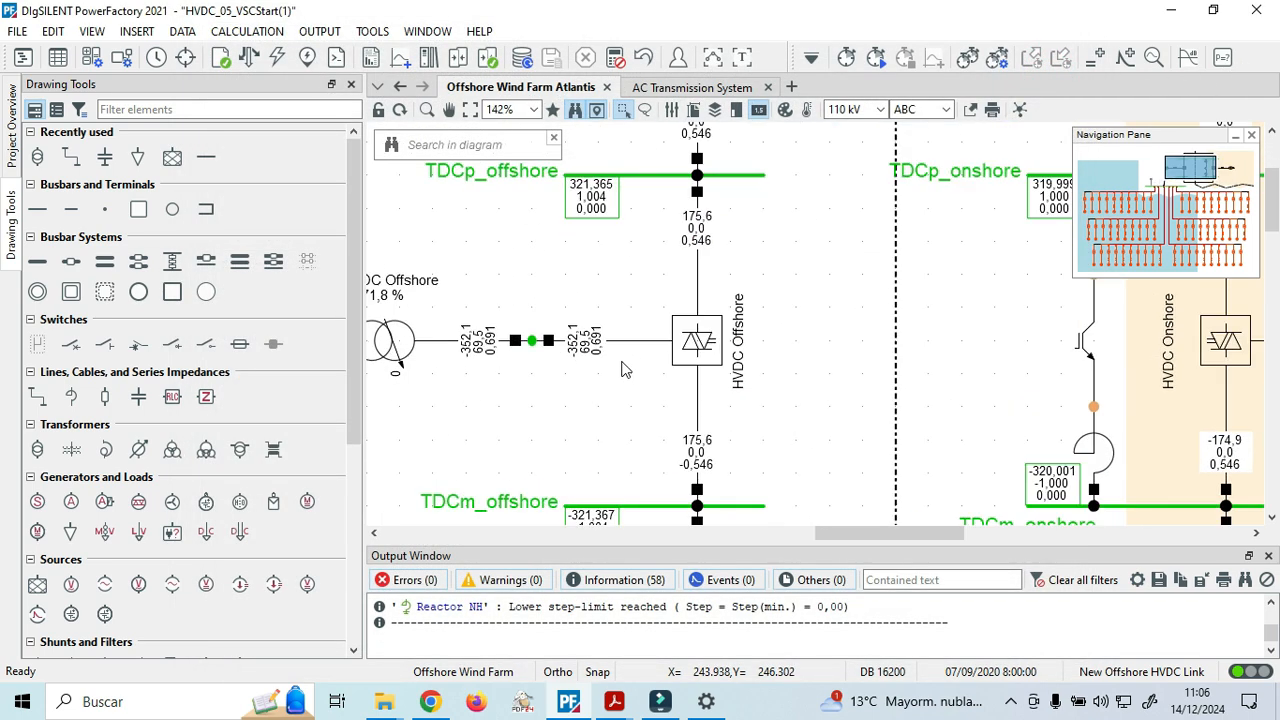
scroll(621, 369, "up", 1)
mouse_move(581, 345)
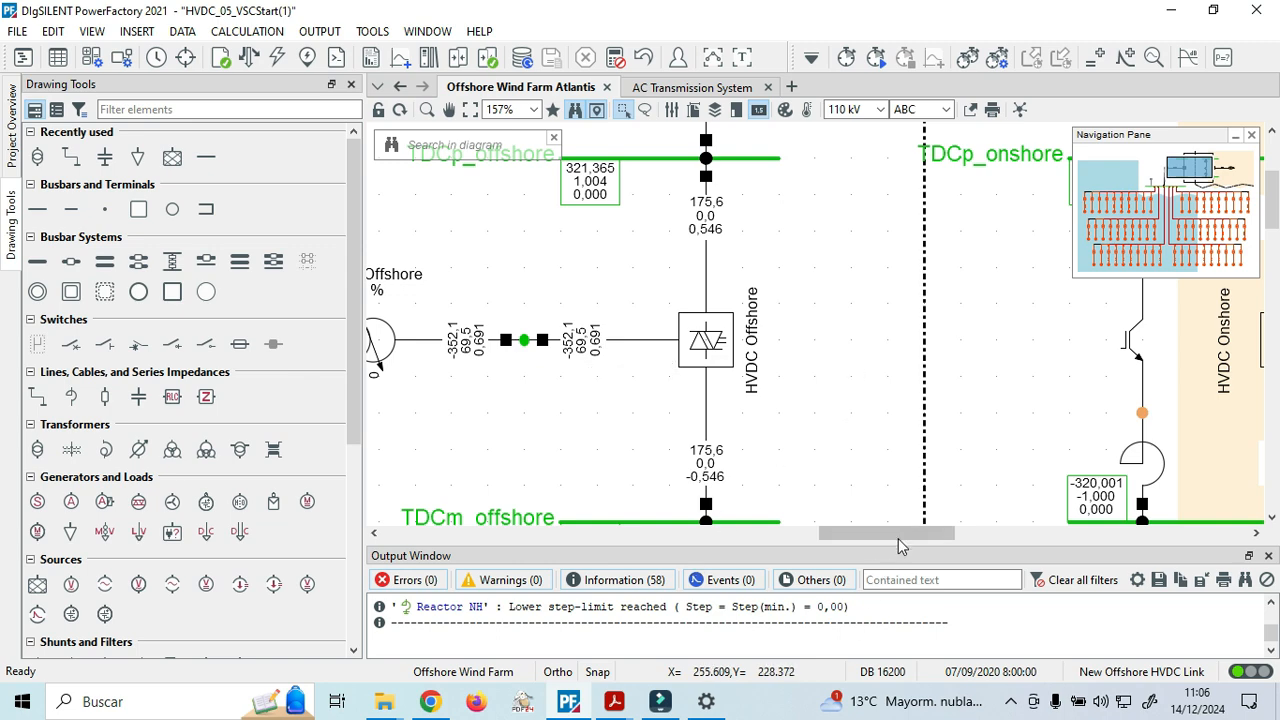
Inspect the HVDC Onshore converter's load flow control mode, DC voltage setpoint and reactive power setpoint.
left_click_drag(898, 538, 969, 514)
scroll(845, 408, "up", 2)
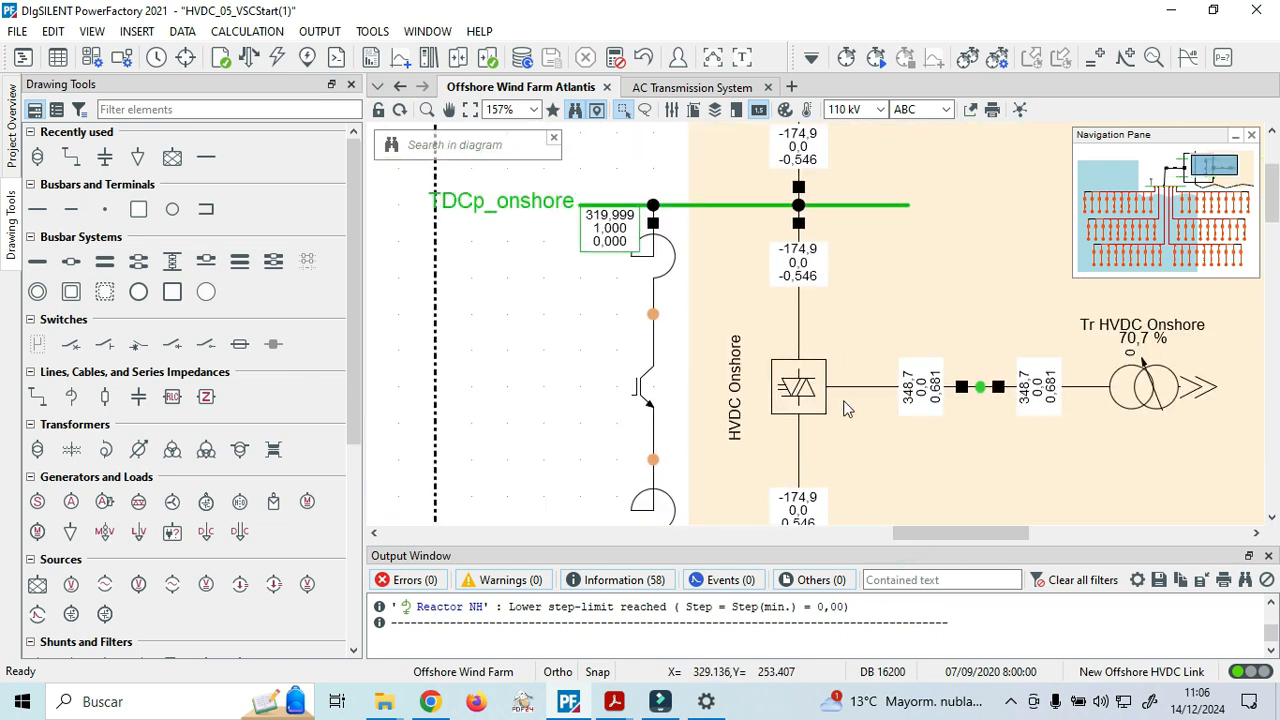
scroll(845, 408, "down", 1)
double_click(808, 349)
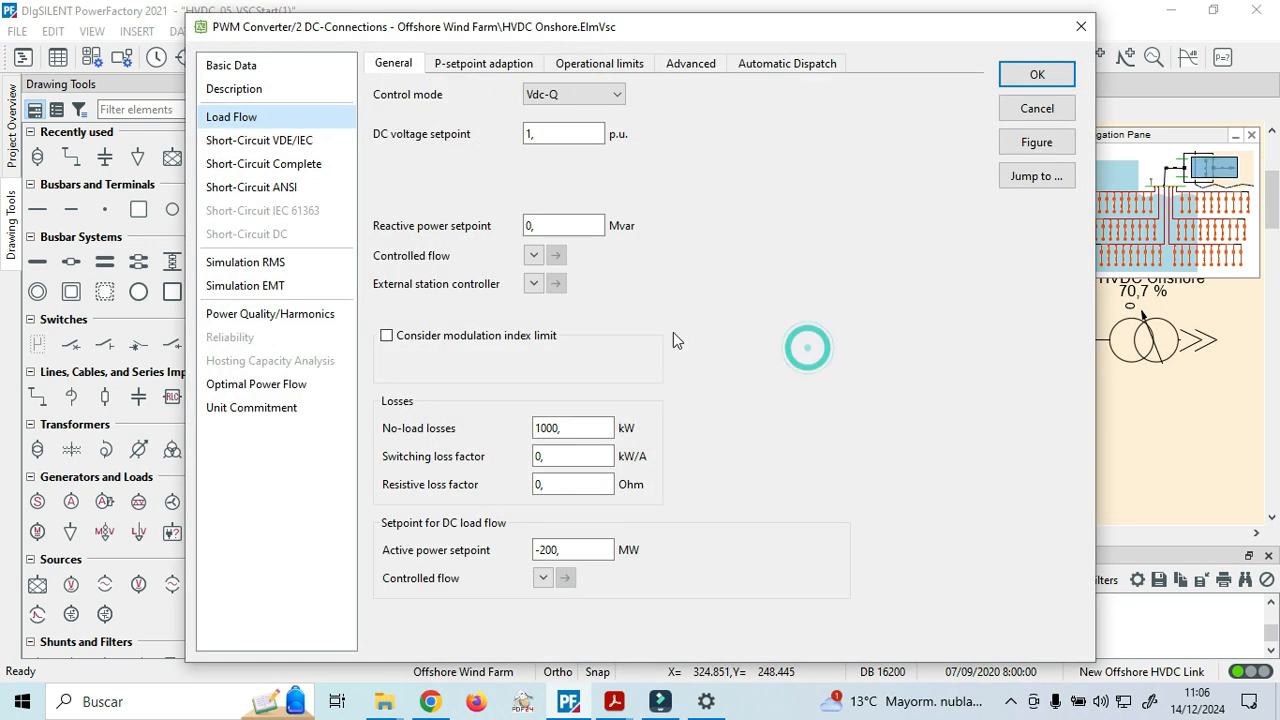
left_click(281, 116)
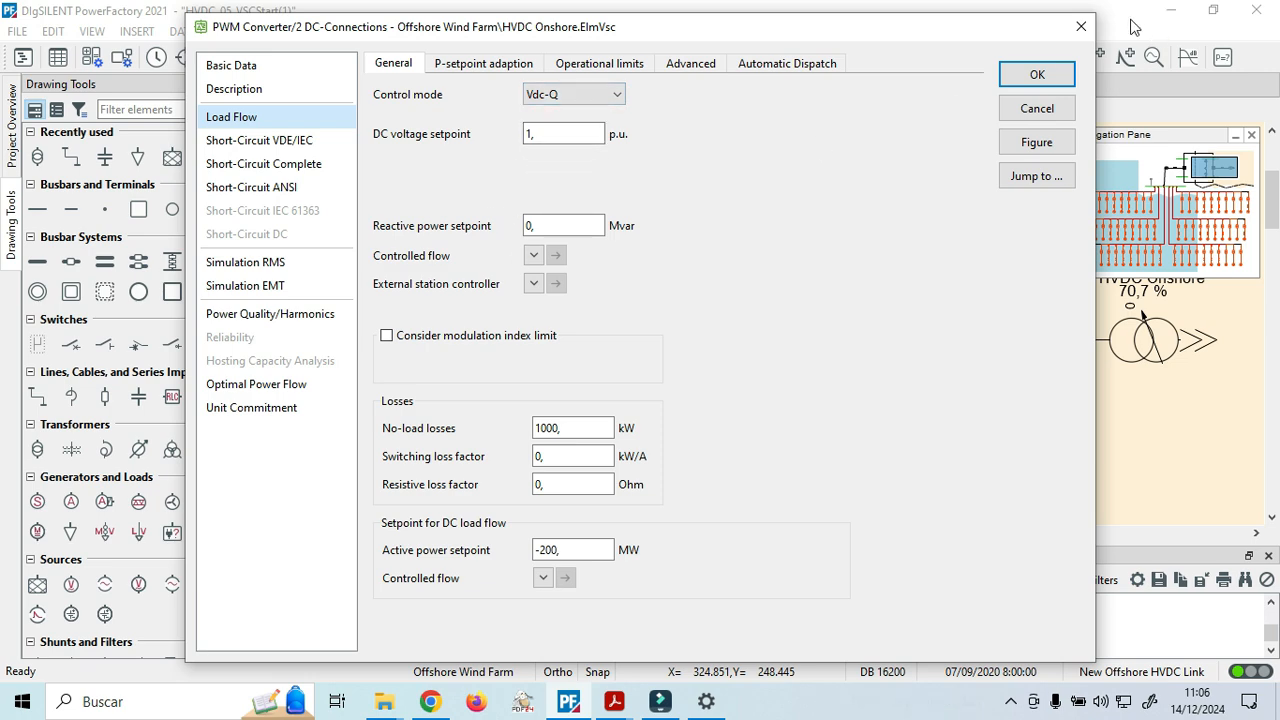
left_click(1080, 26)
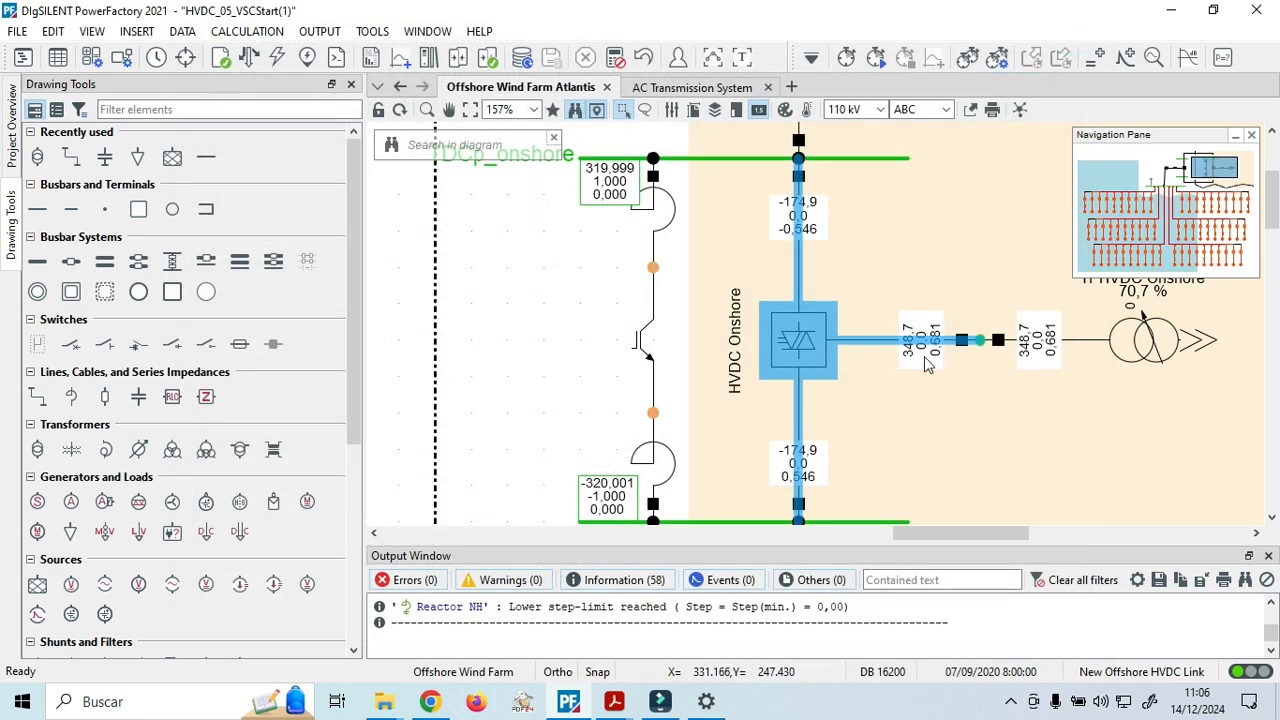
Examine the power flow at the HVDC Onshore converter and the voltage at TDCp_onshore, and compare them with the offshore converter side.
left_click(907, 391)
mouse_move(923, 356)
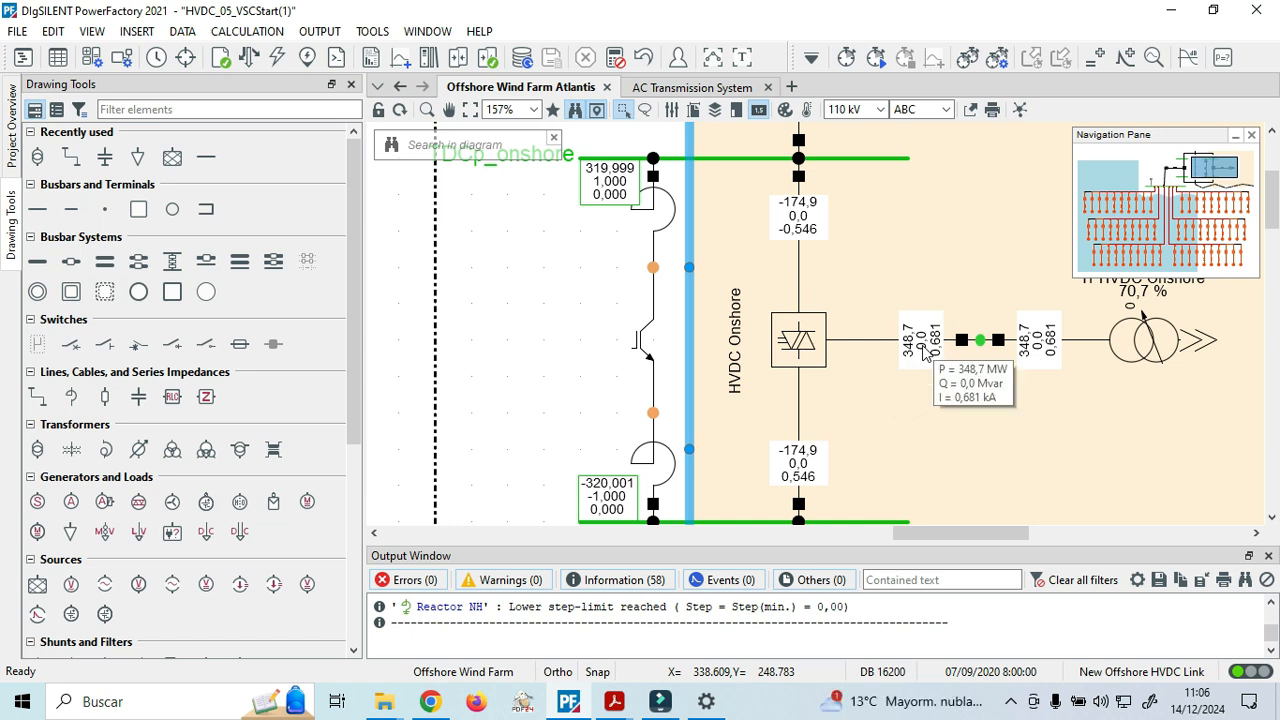
scroll(914, 354, "up", 2)
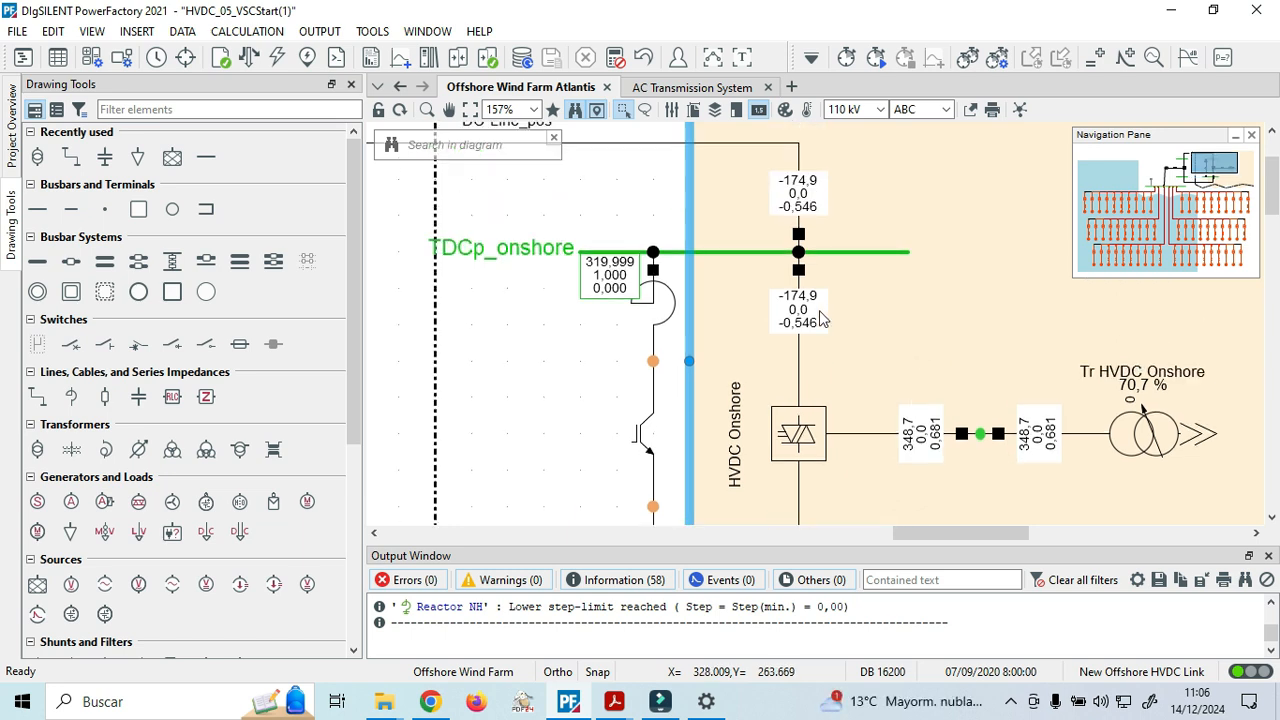
mouse_move(625, 289)
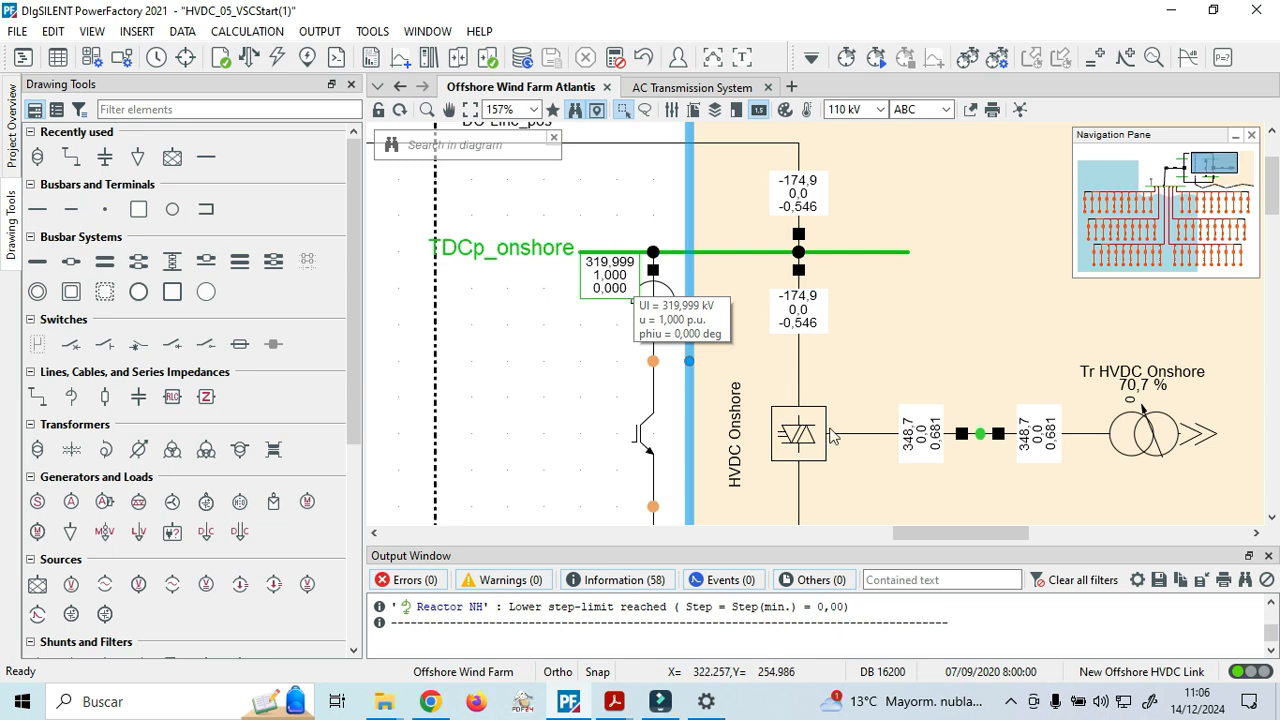
mouse_move(920, 532)
left_mouse_down()
mouse_move(777, 533)
mouse_move(902, 539)
left_mouse_up()
scroll(912, 494, "down", 1)
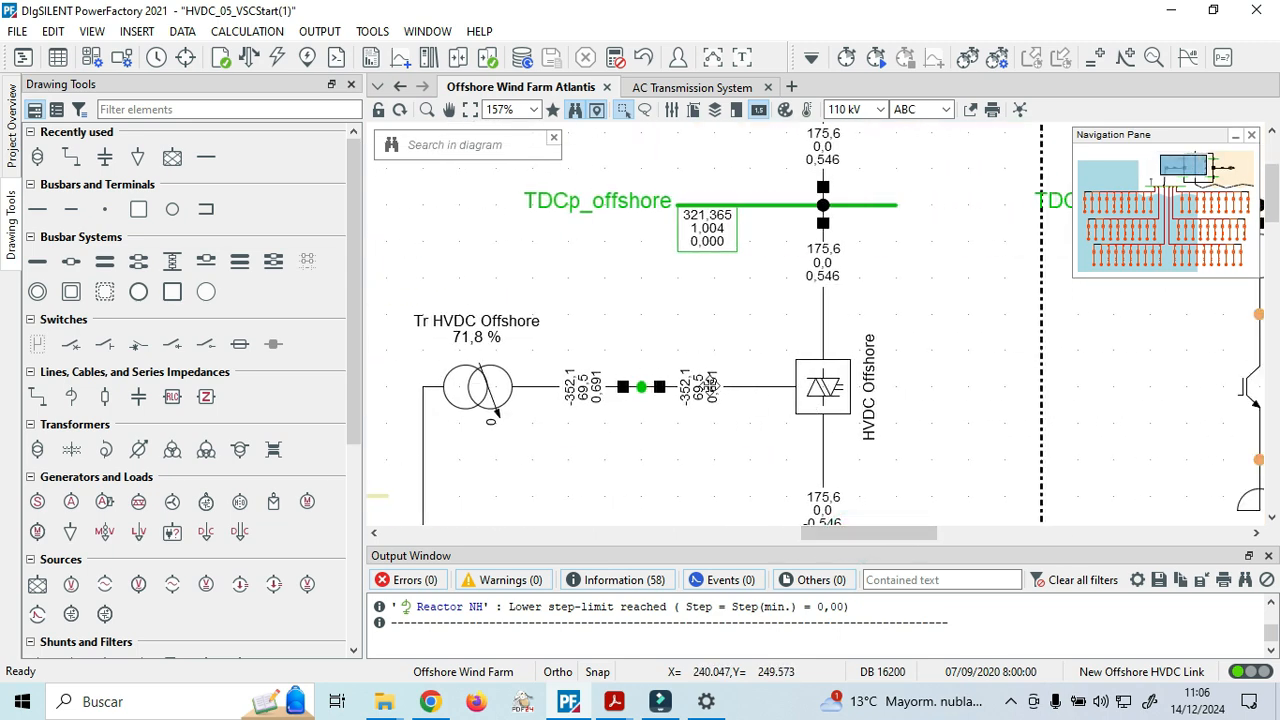
Edit the edge element result format at the HVDC Offshore converter's AC side and insert an empty row above the first variable.
left_click(703, 405)
right_click(703, 405)
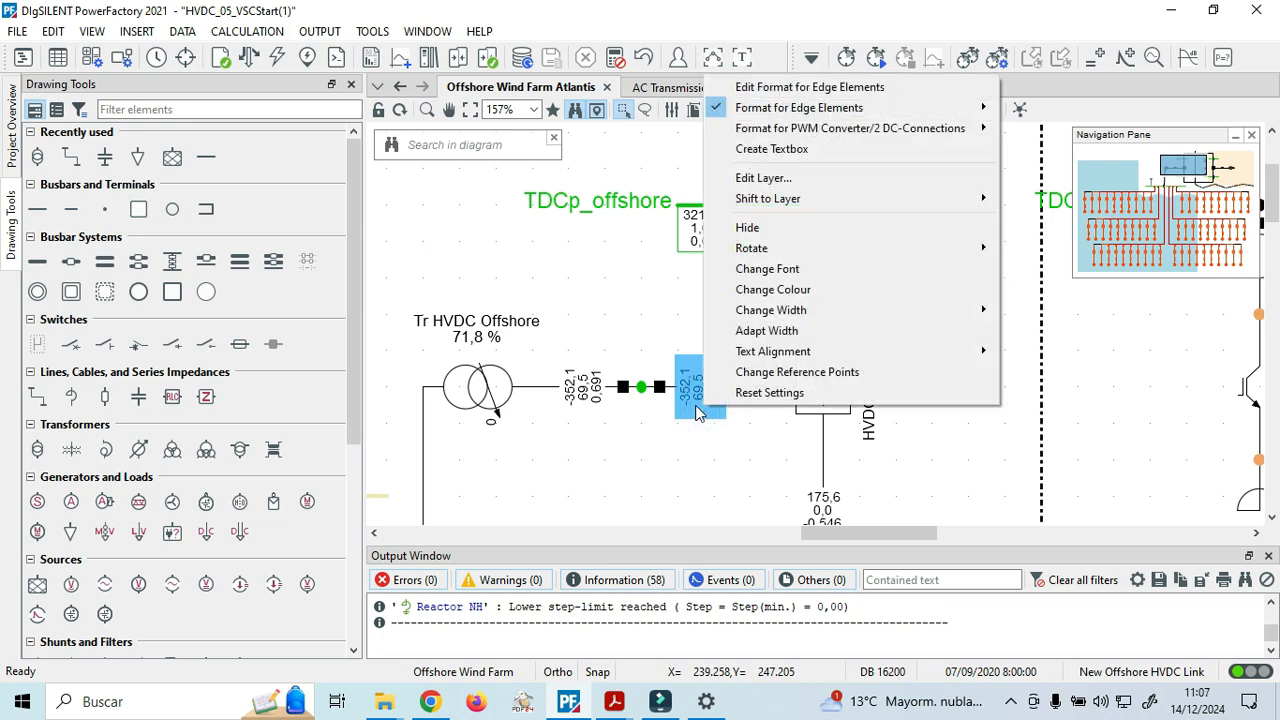
left_click(818, 90)
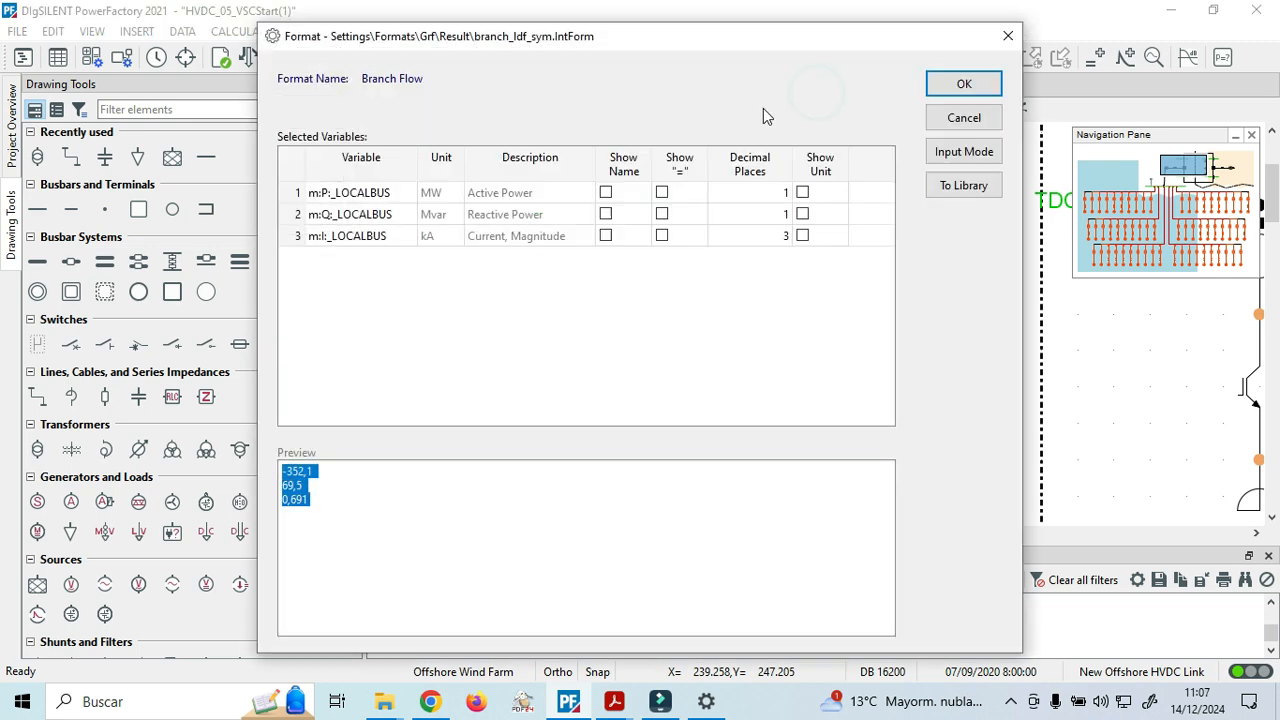
left_click(408, 323)
right_click(405, 312)
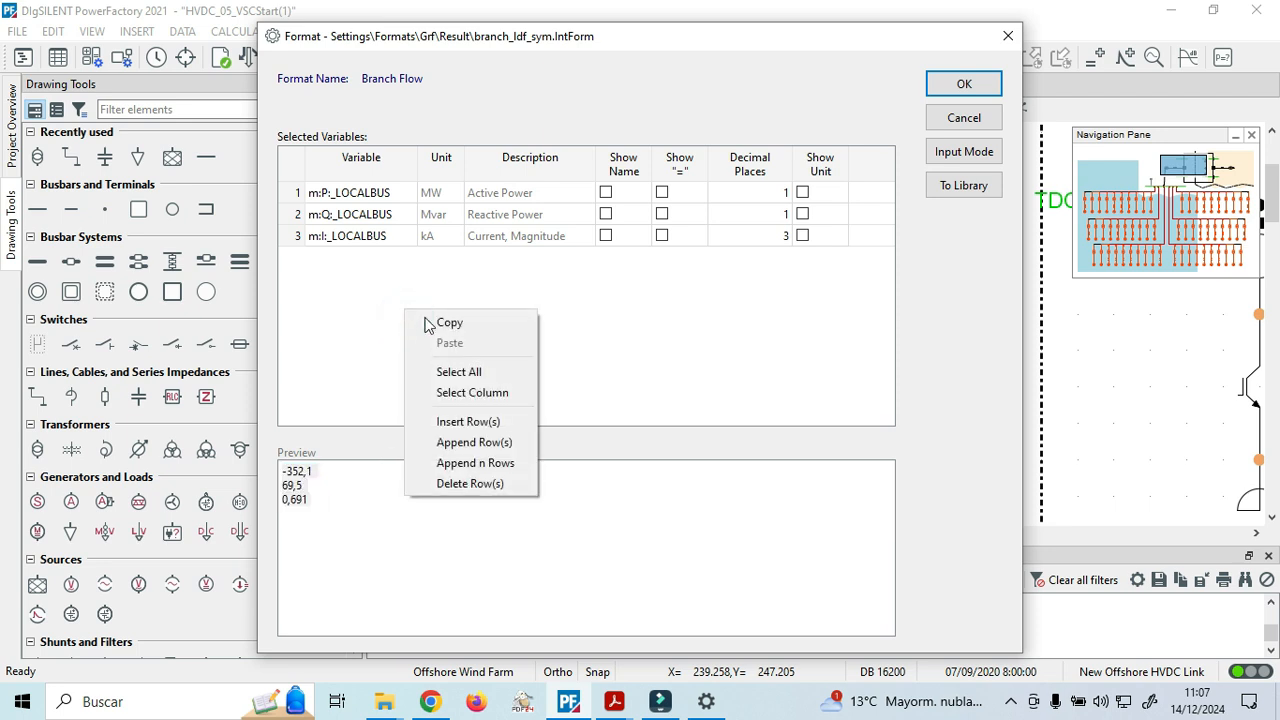
left_click(458, 421)
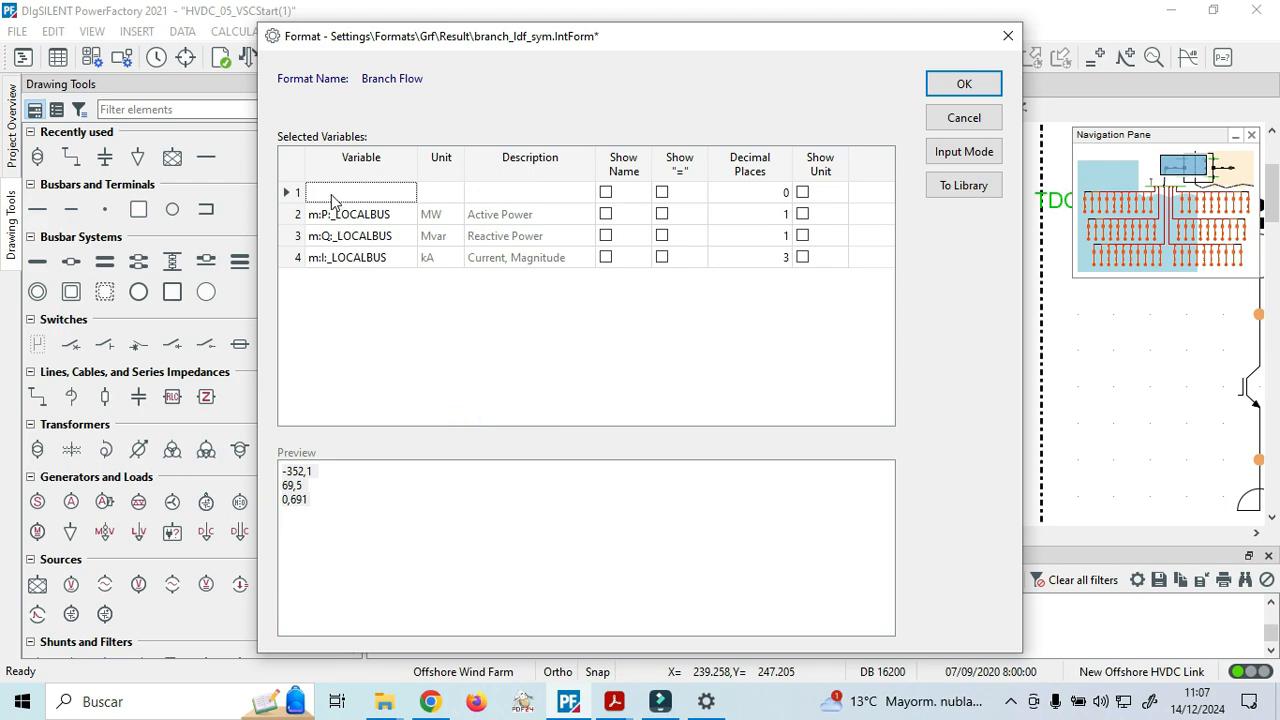
left_click_drag(505, 42, 452, 58)
left_click(298, 215)
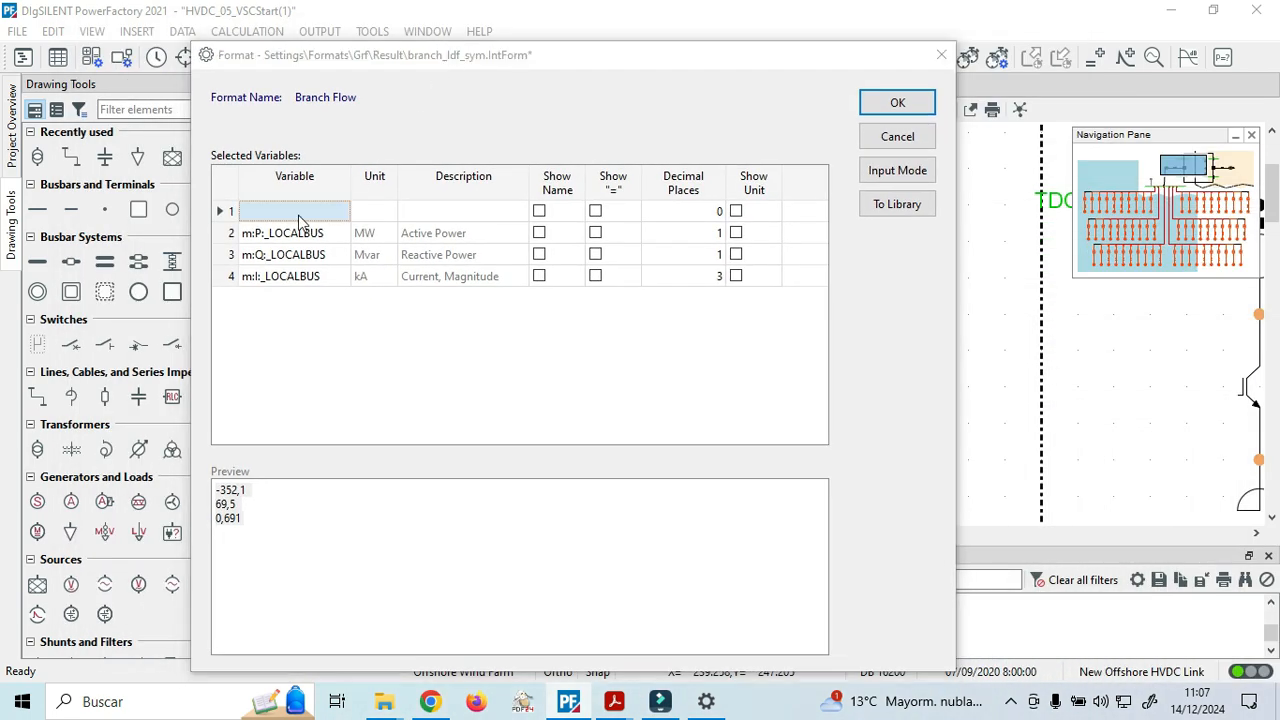
For the empty Branch Flow row, select the voltage angle variable phiu from the Bus Results variable set.
double_click(298, 216)
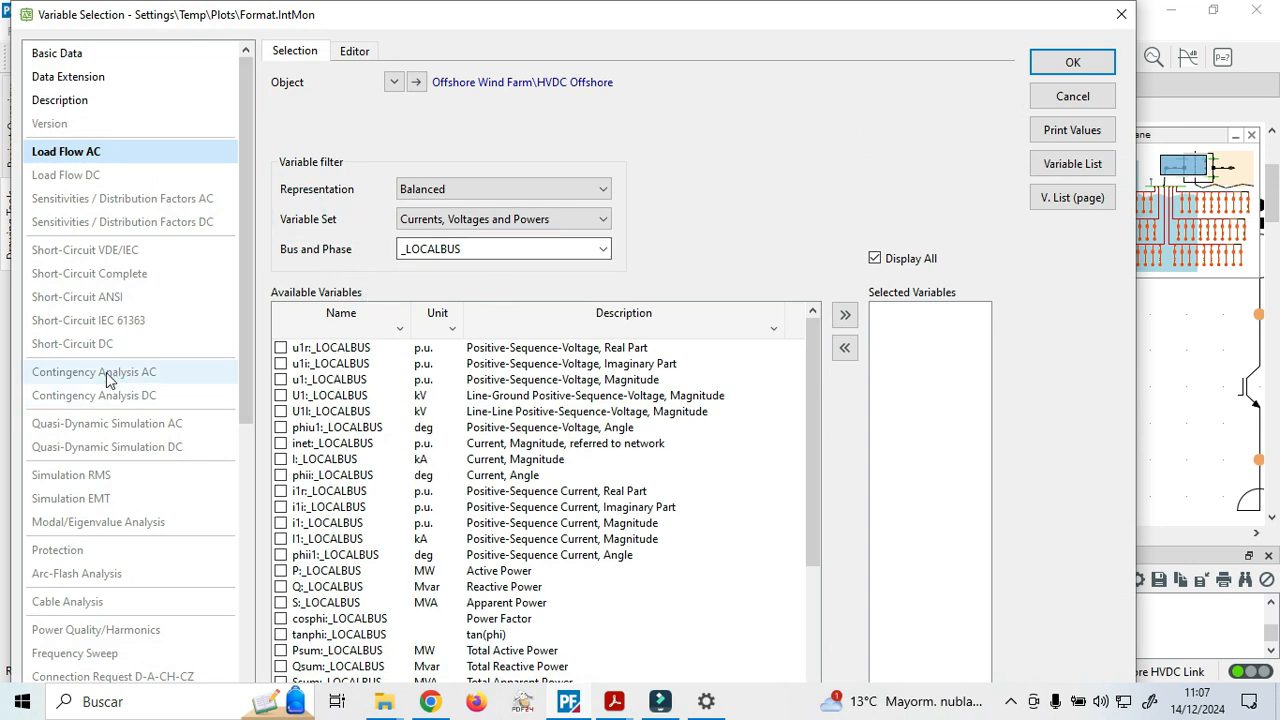
left_click(543, 219)
left_click(543, 219)
scroll(446, 480, "down", 3)
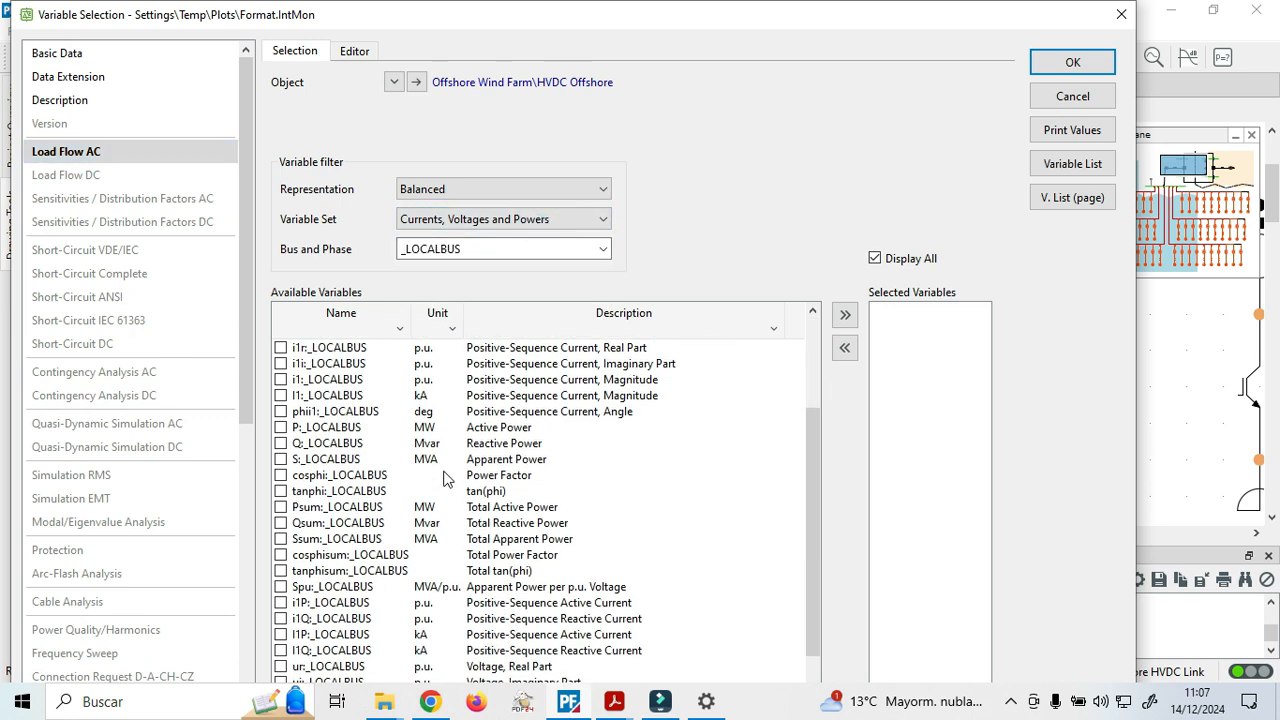
scroll(446, 480, "up", 3)
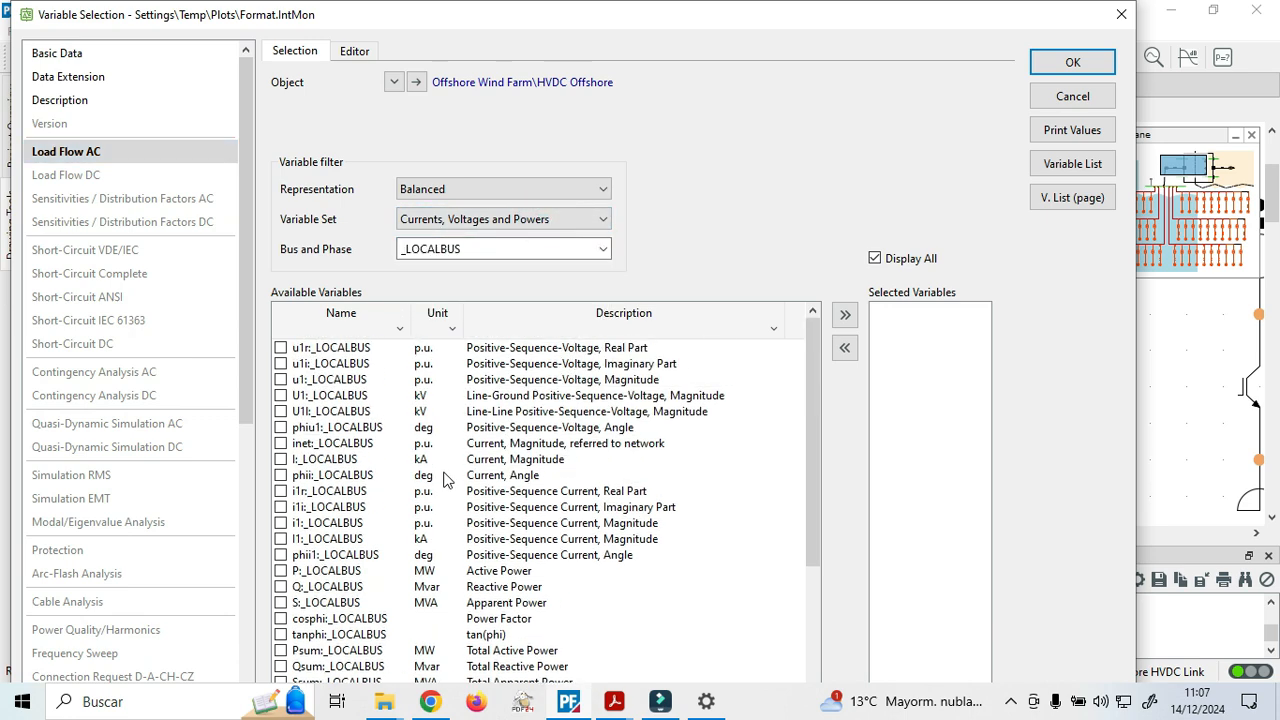
scroll(446, 480, "down", 5)
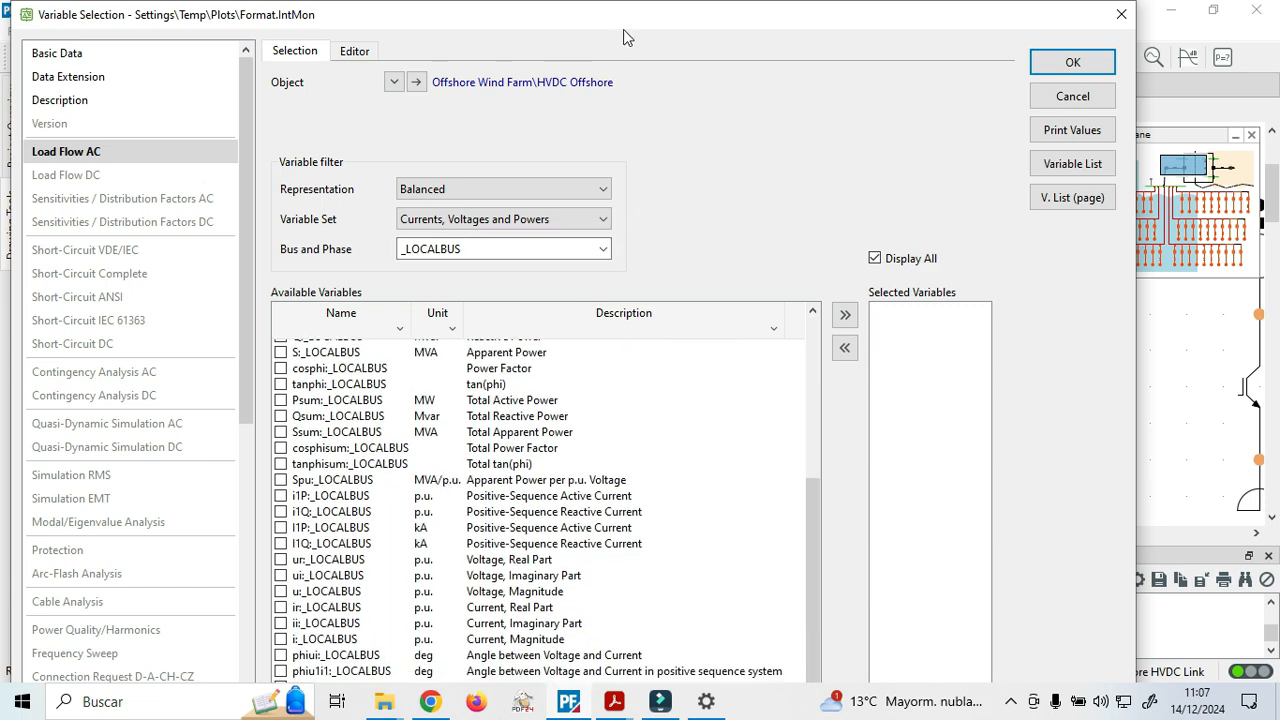
scroll(445, 615, "up", 3)
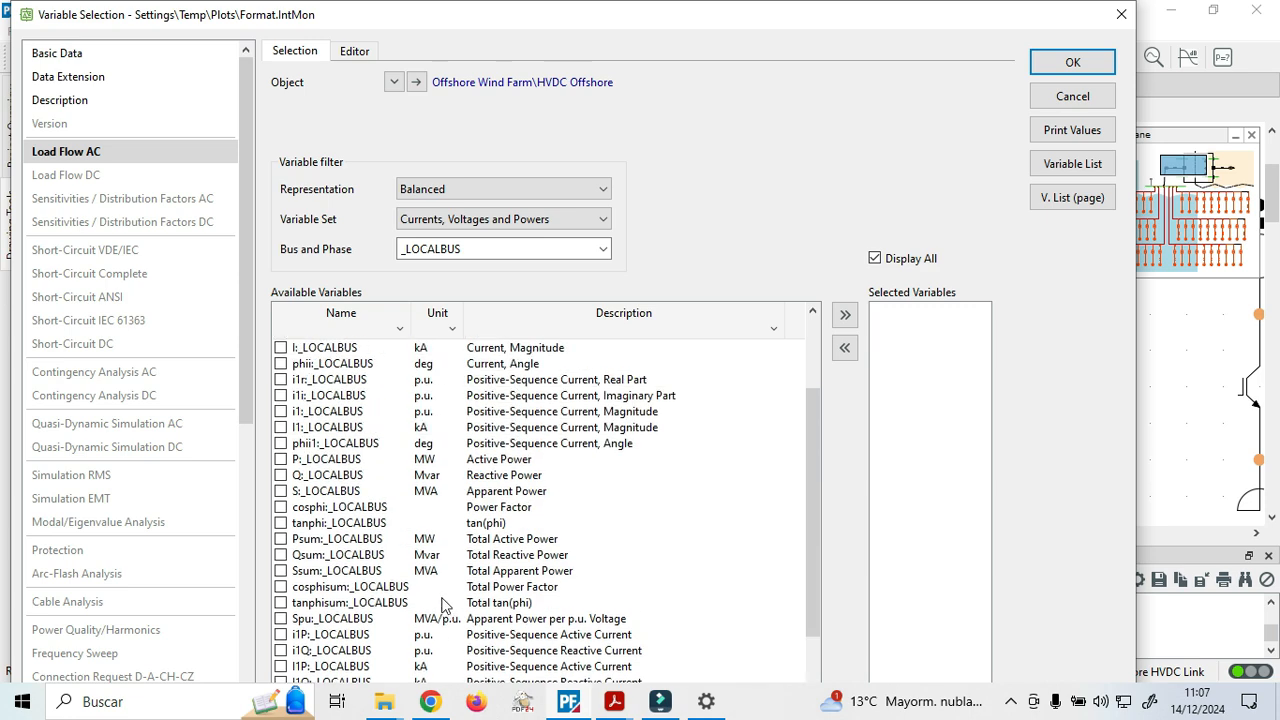
left_click(528, 218)
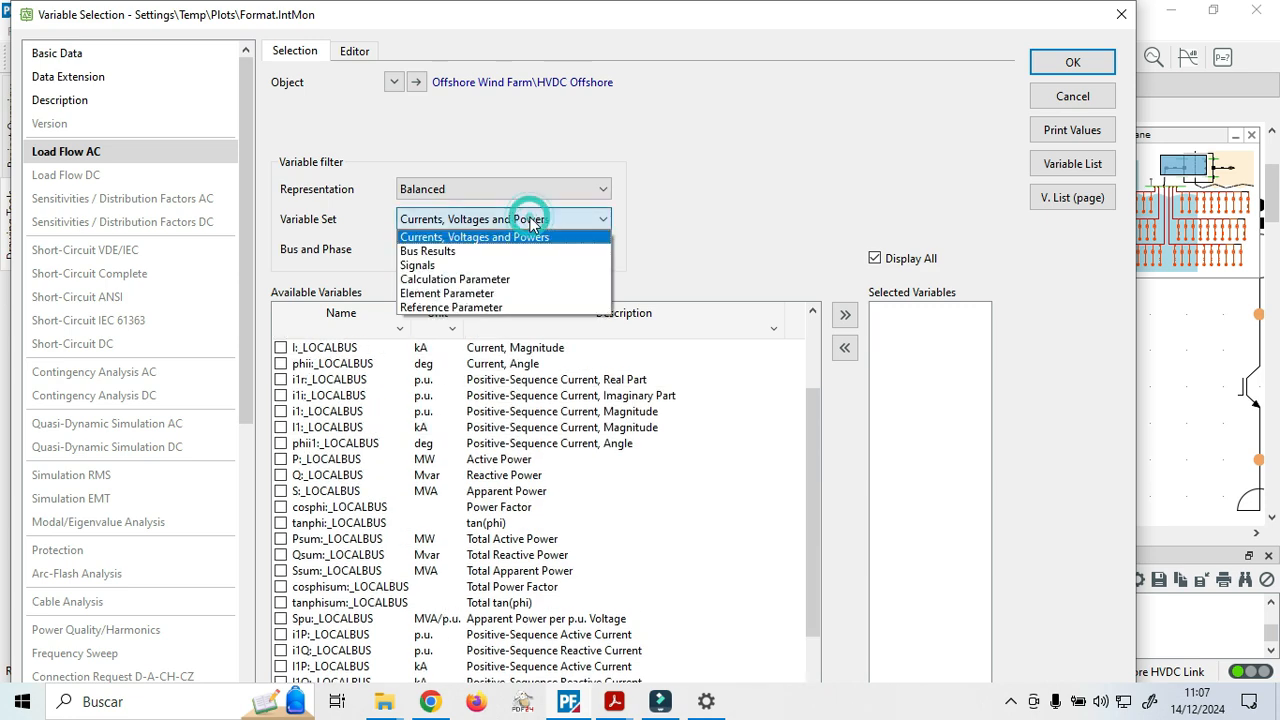
left_click(498, 251)
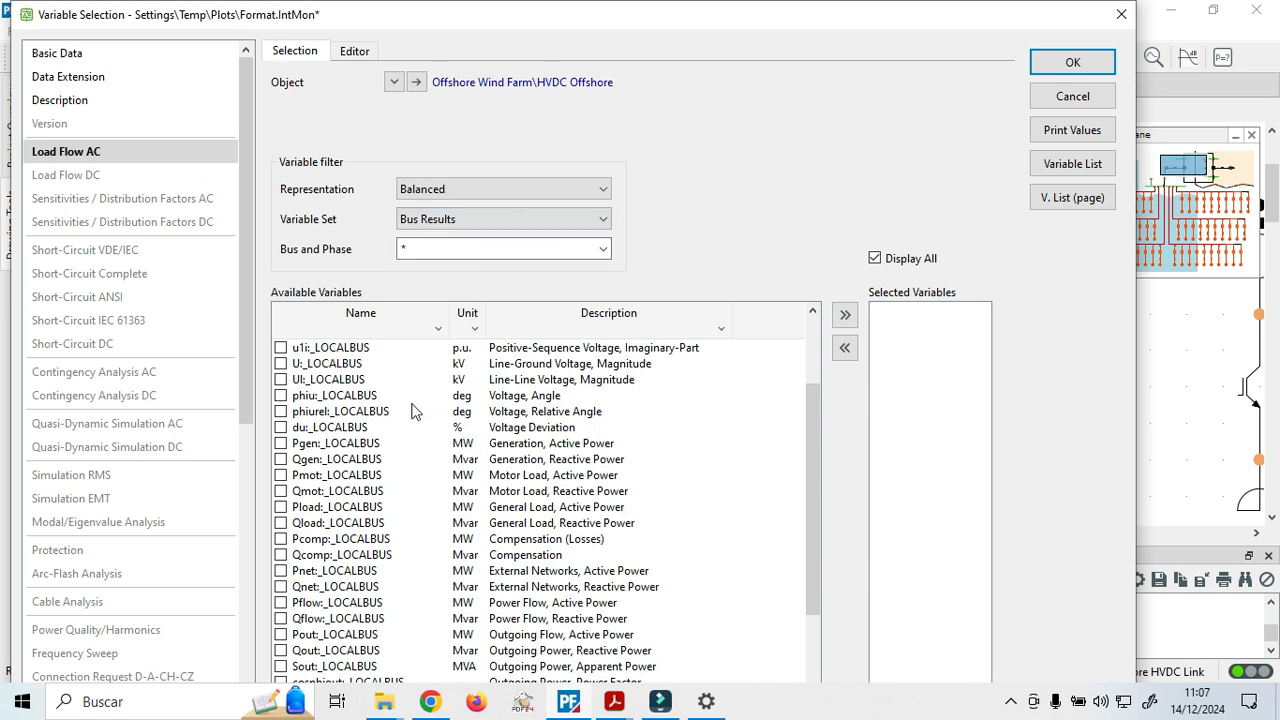
left_click(281, 395)
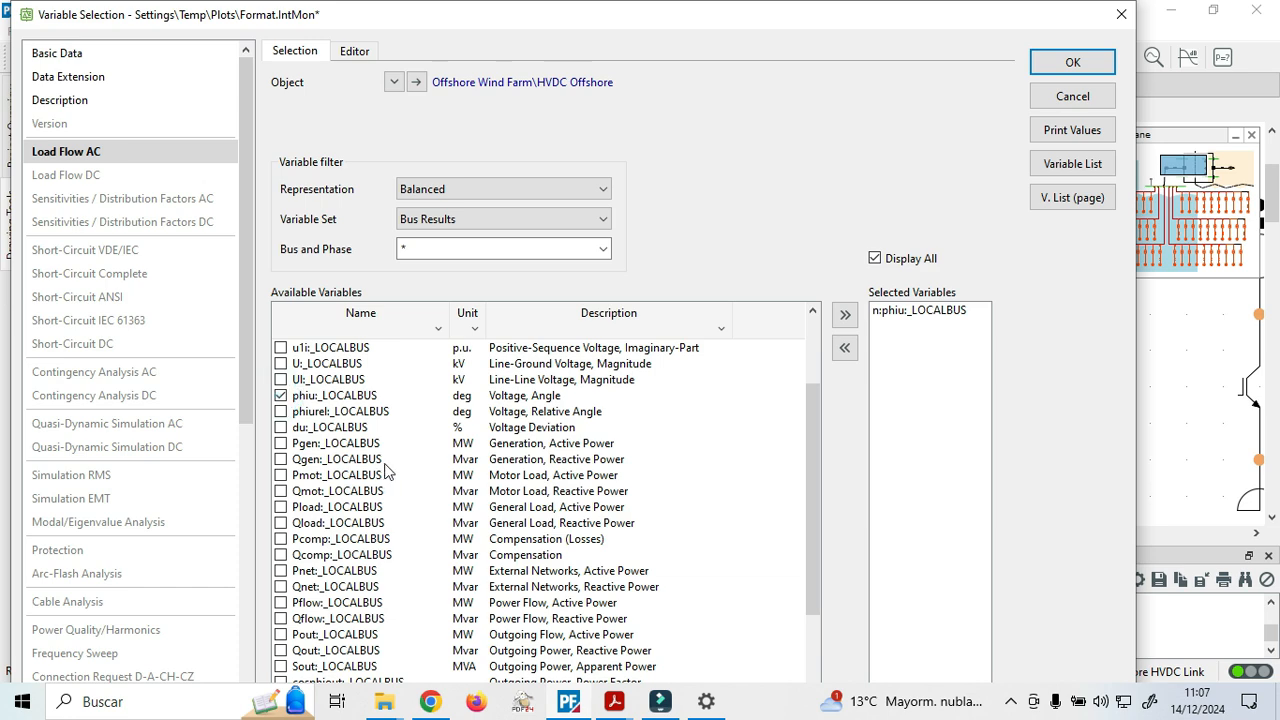
Add the per-unit voltage magnitude u from the Bus Results set to the selected variables.
scroll(388, 472, "down", 2)
scroll(388, 476, "down", 2)
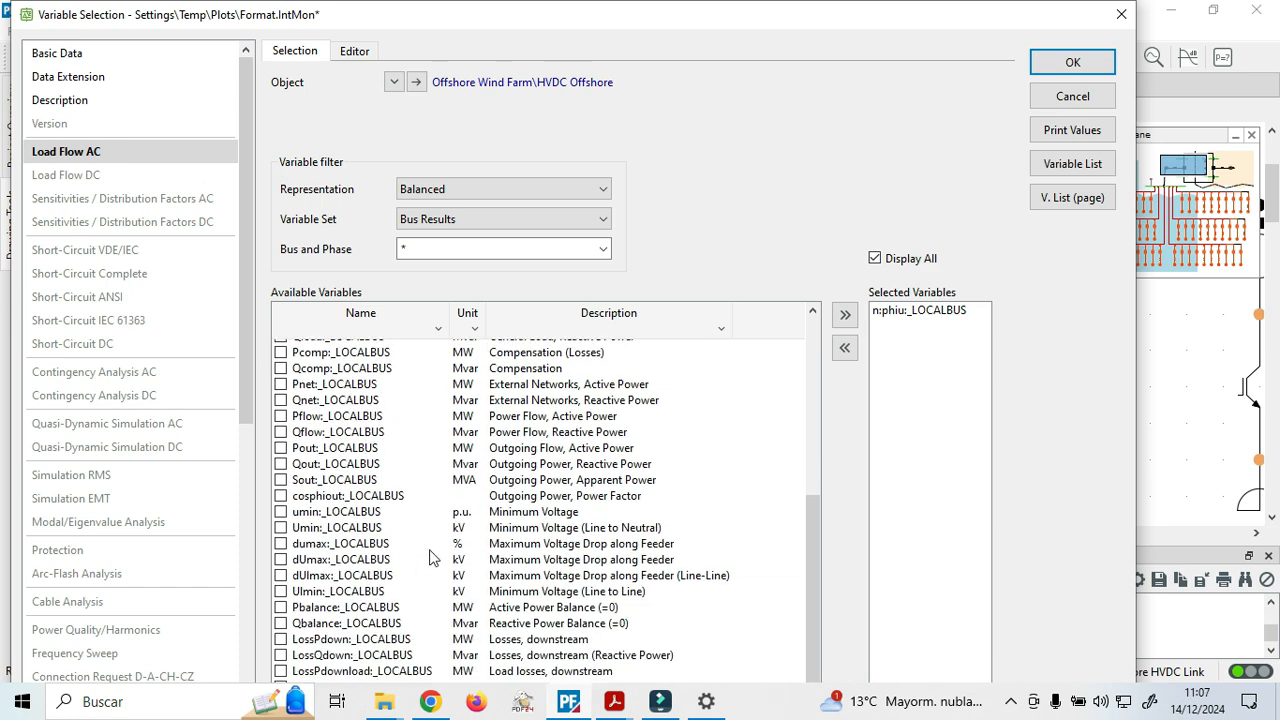
scroll(430, 557, "up", 4)
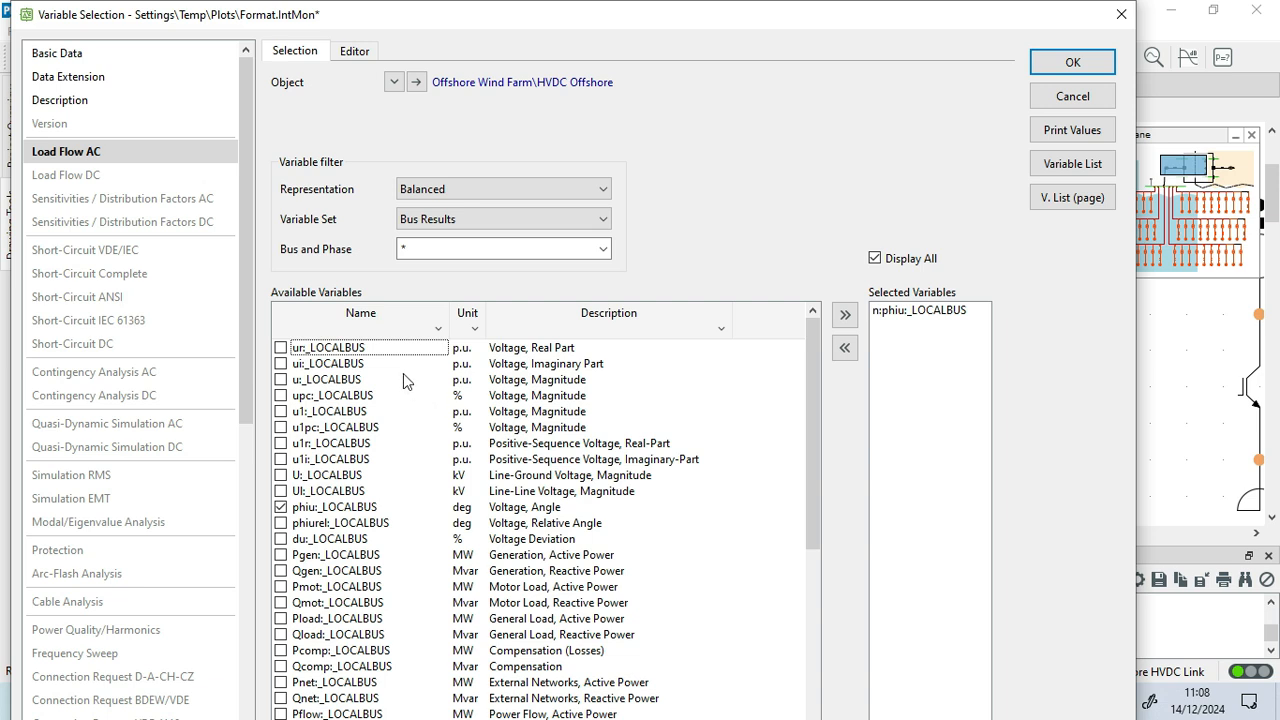
left_click(281, 381)
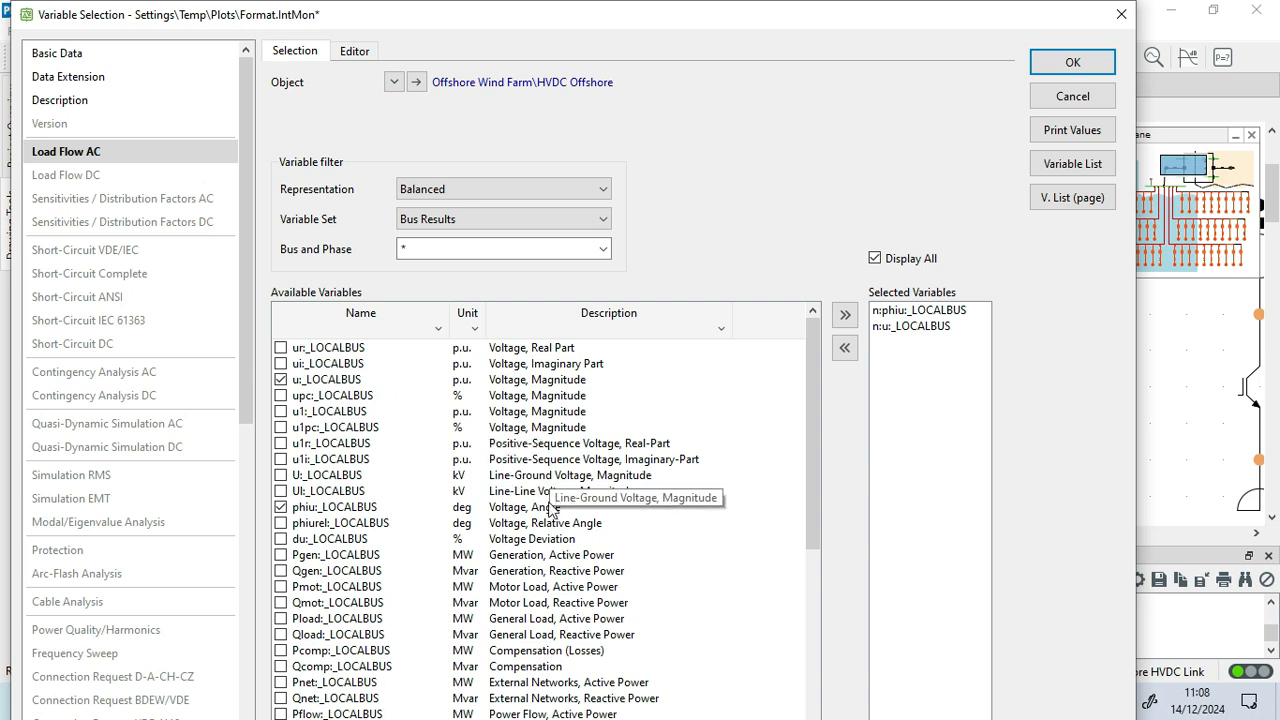
Add the current angle phii from the Currents, Voltages and Powers set to the selected variables.
scroll(590, 537, "down", 1)
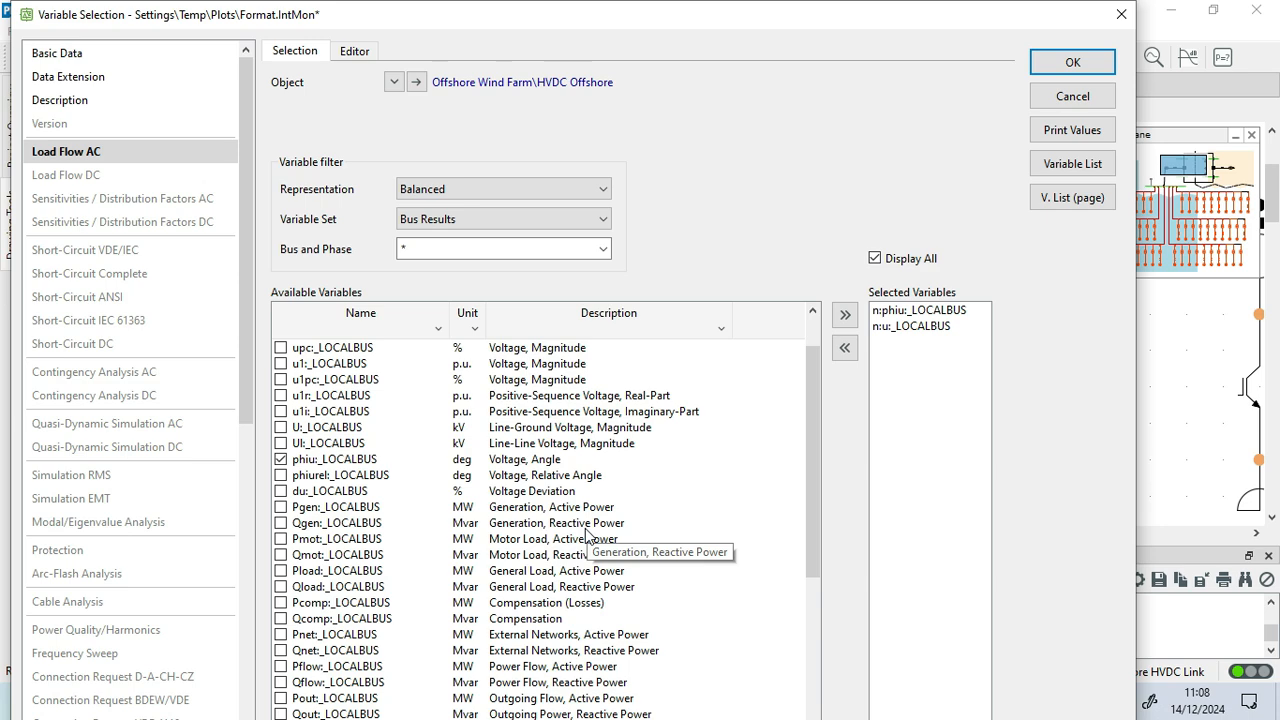
scroll(586, 535, "down", 4)
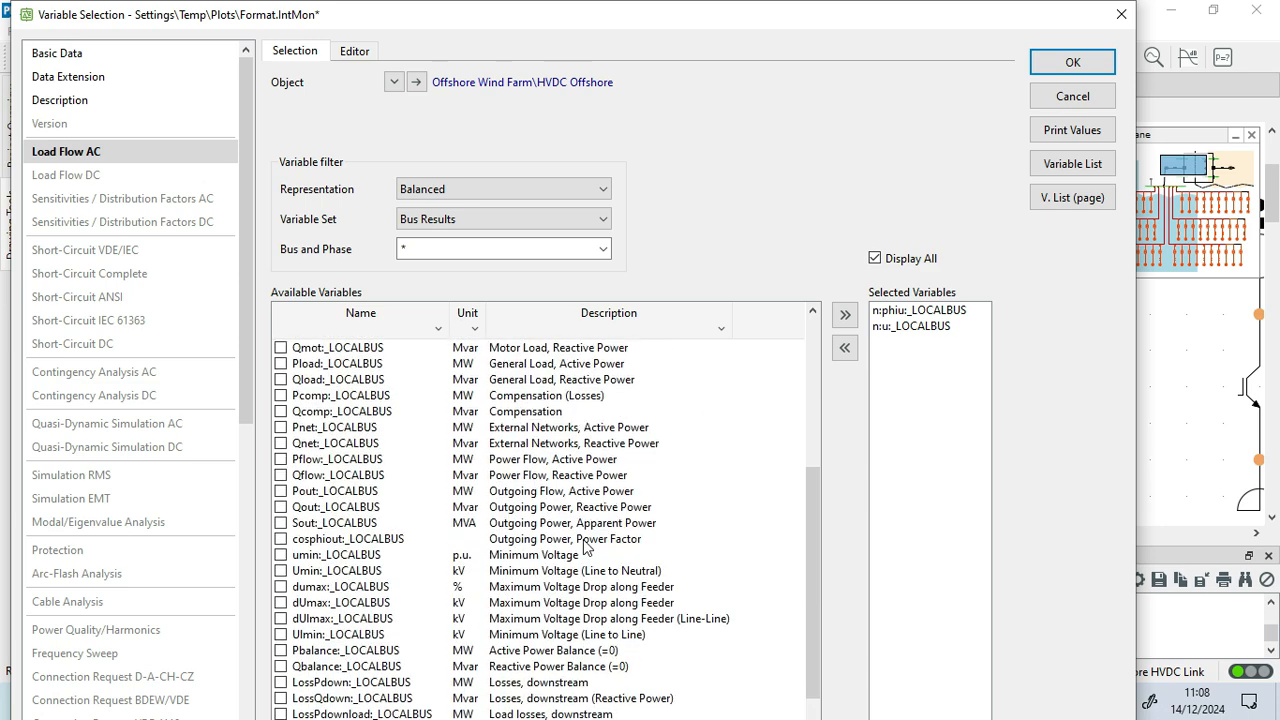
scroll(584, 540, "up", 4)
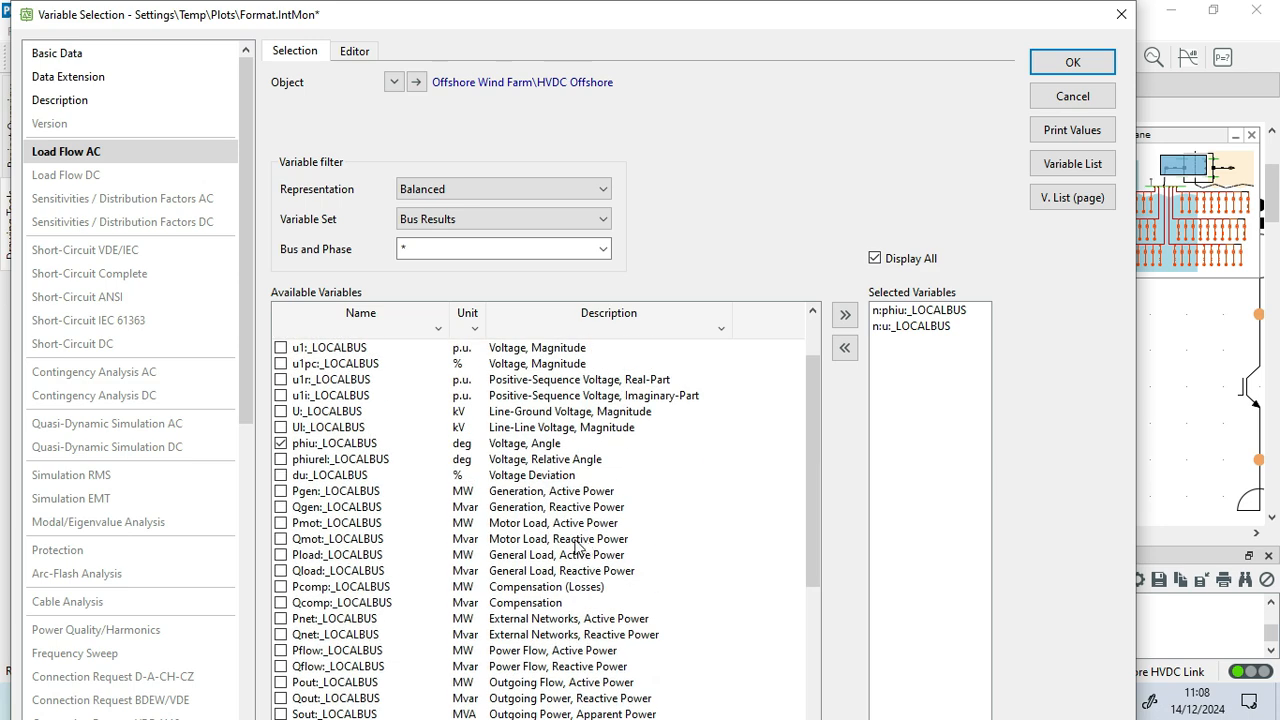
scroll(577, 545, "up", 1)
scroll(577, 545, "down", 6)
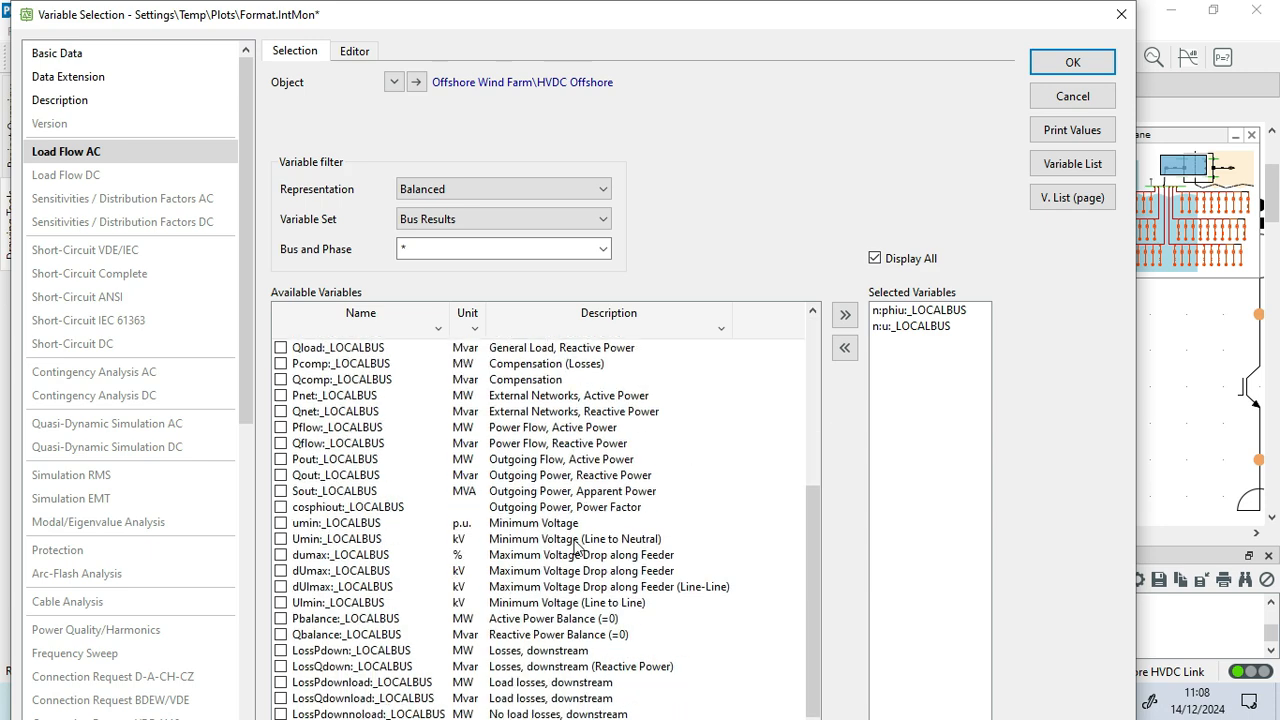
left_click(510, 224)
left_click(492, 232)
scroll(495, 505, "up", 5)
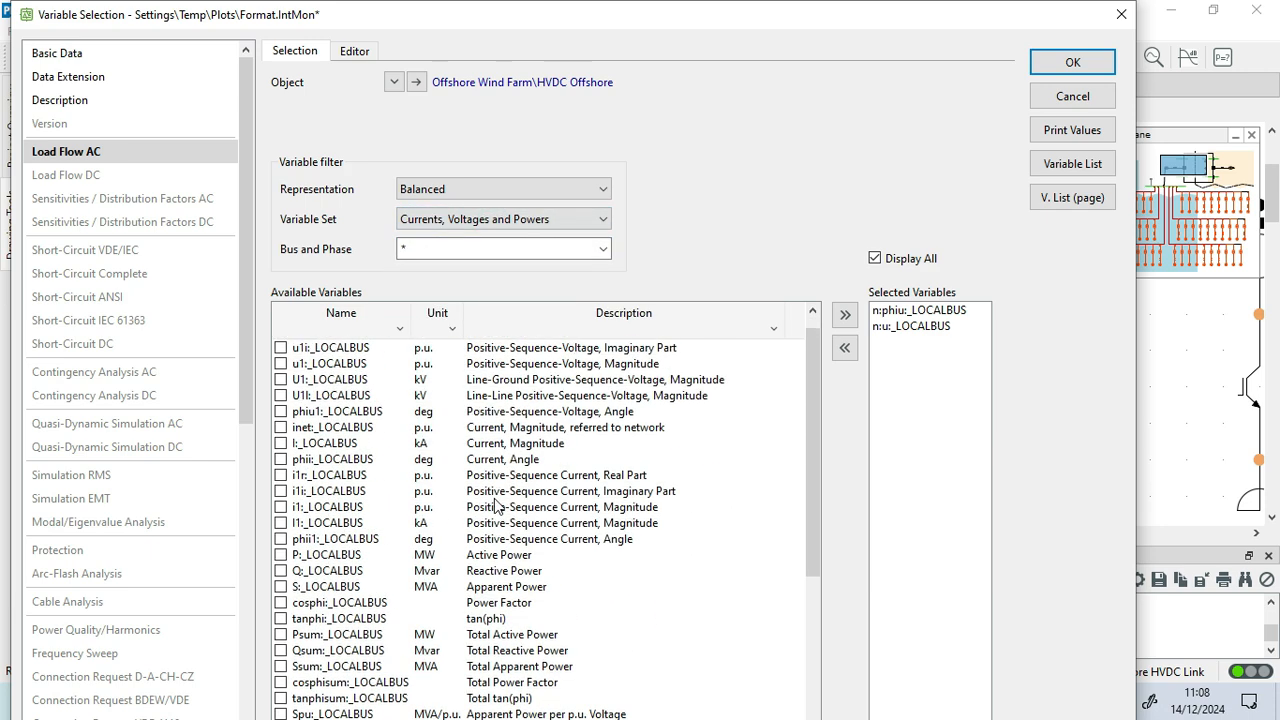
scroll(495, 508, "up", 1)
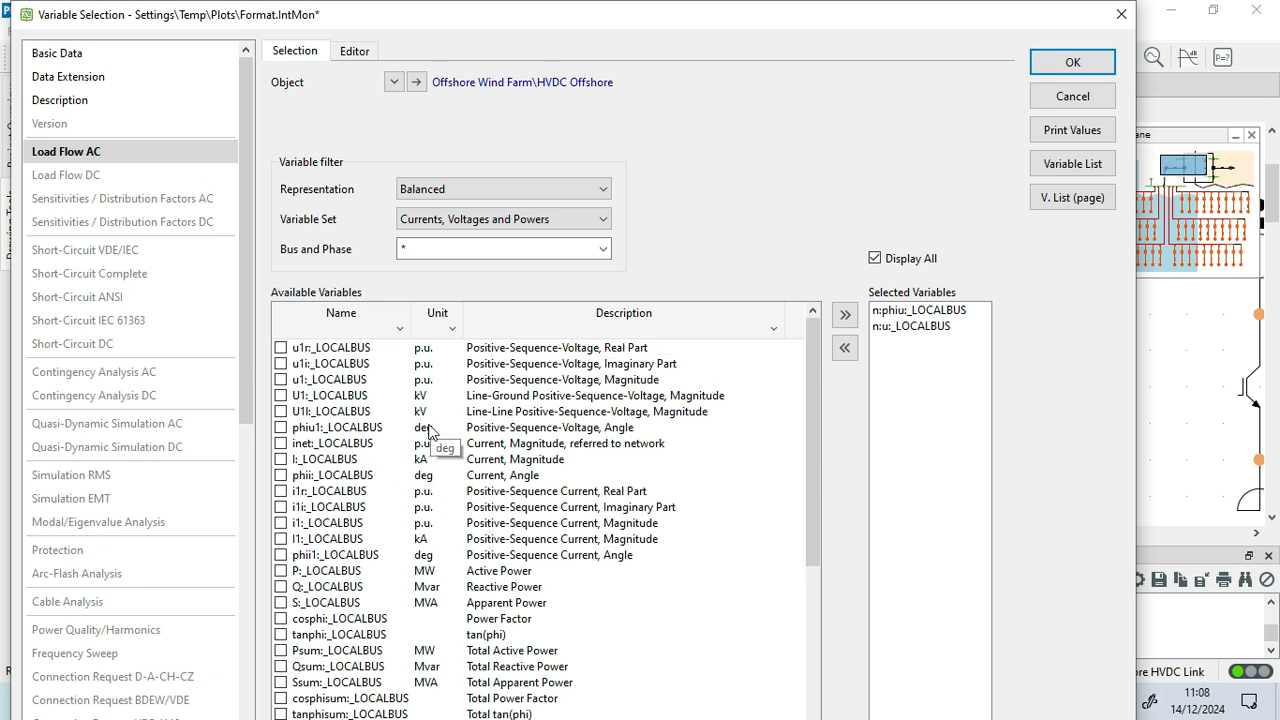
left_click(281, 476)
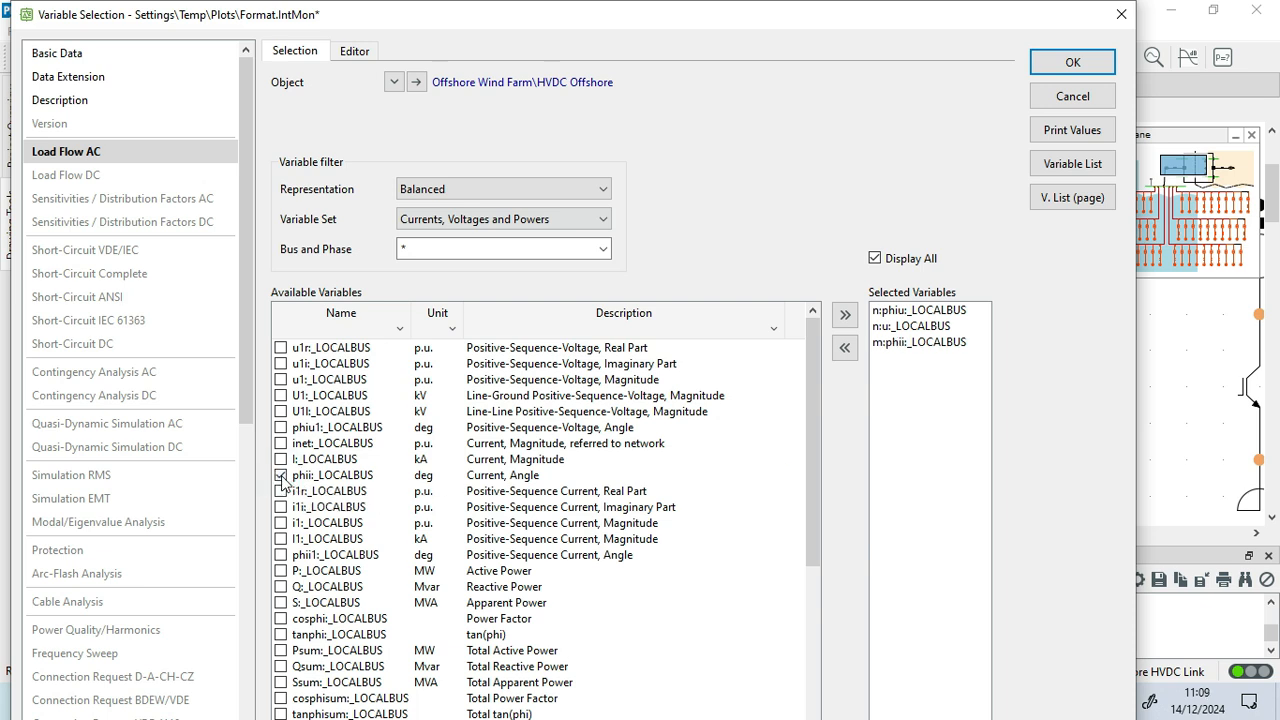
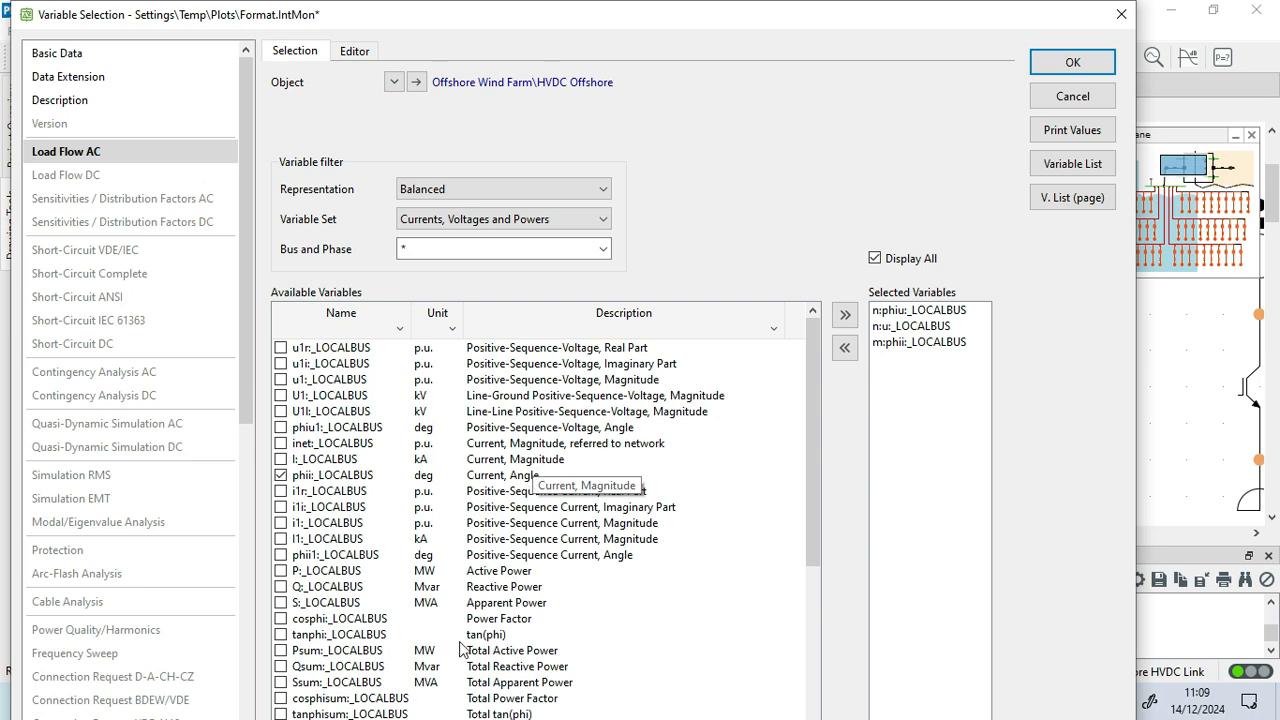
Add the power factor cosphi and the voltage-to-current angle phiui, and apply the extended Branch Flow format to the diagram.
left_click(281, 618)
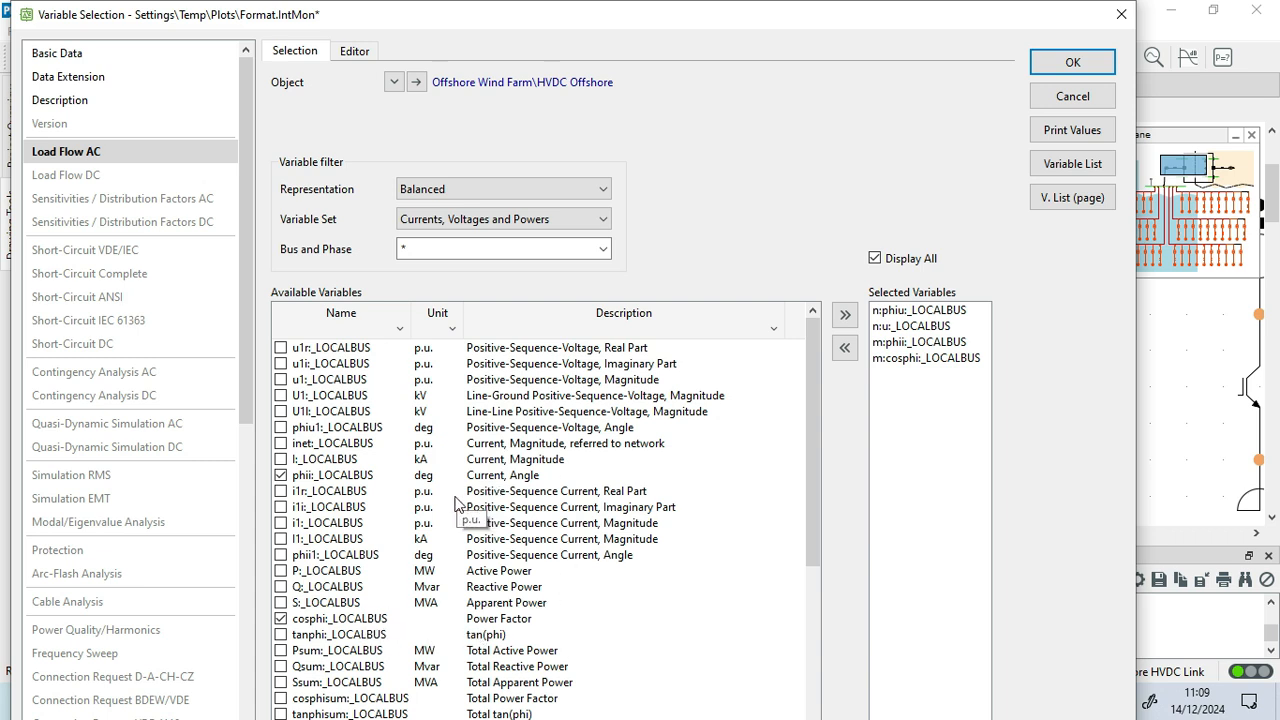
scroll(434, 508, "down", 3)
scroll(434, 508, "down", 2)
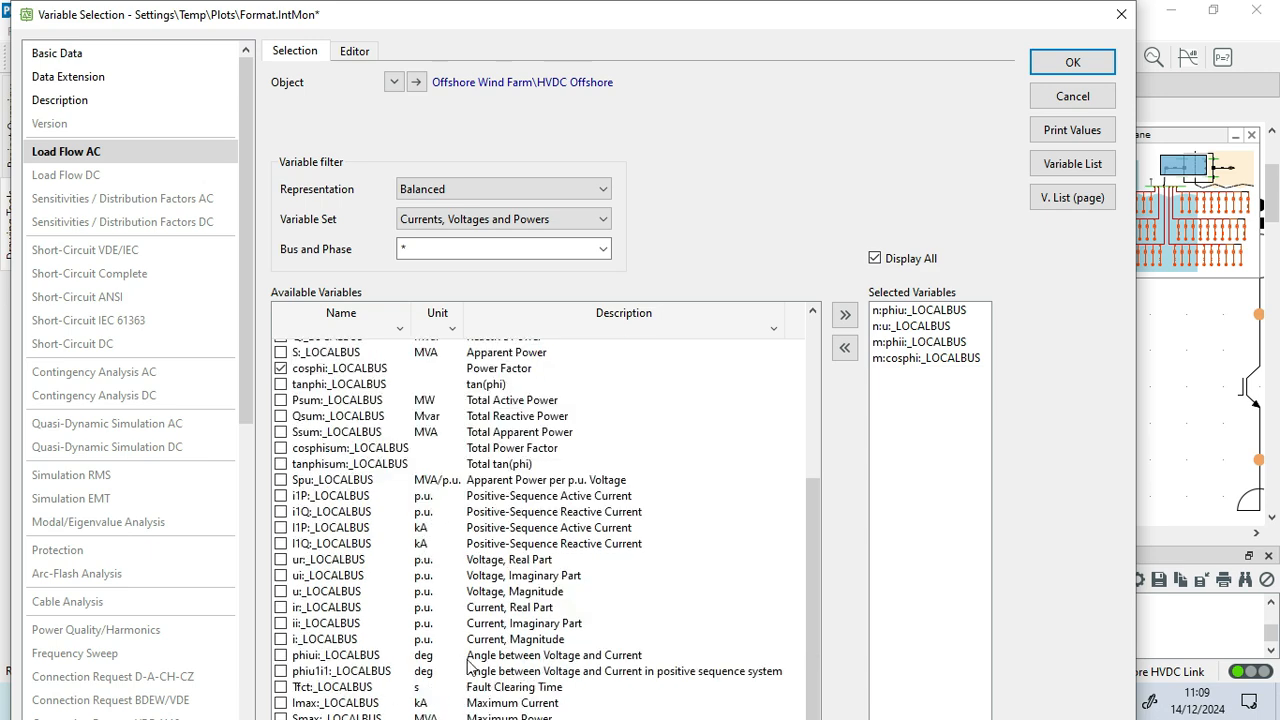
left_click(281, 656)
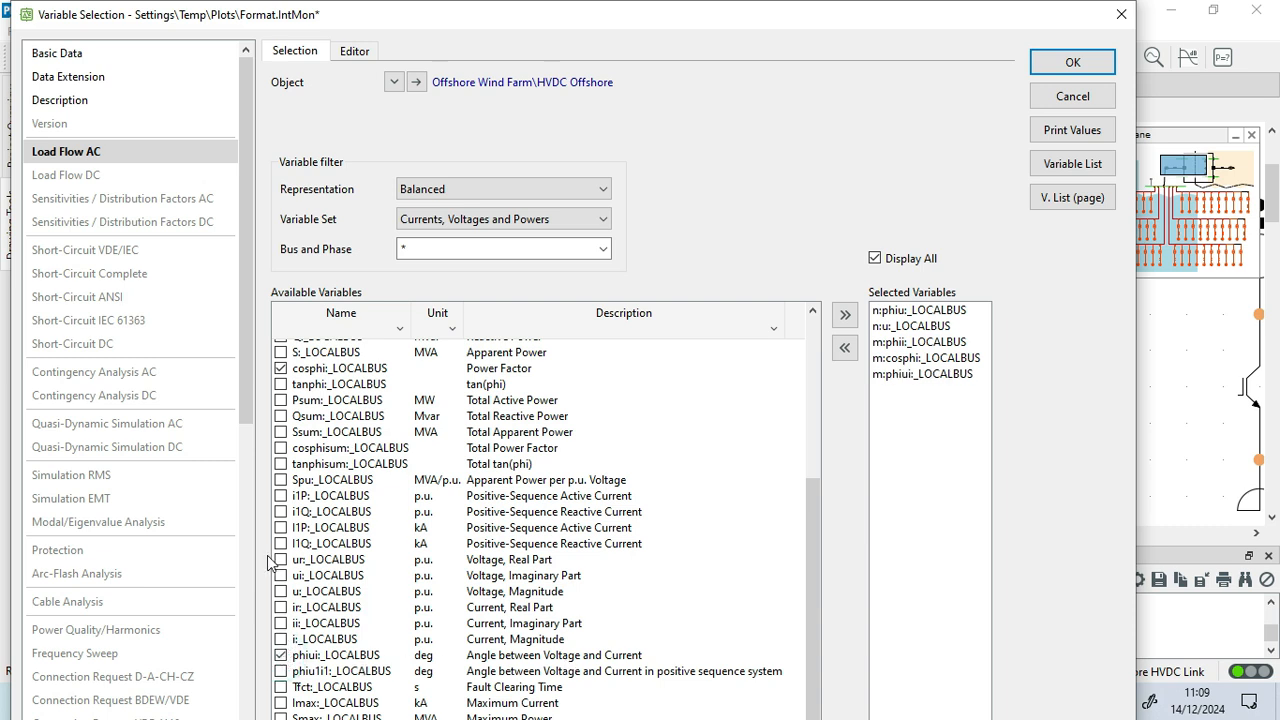
left_click(1088, 63)
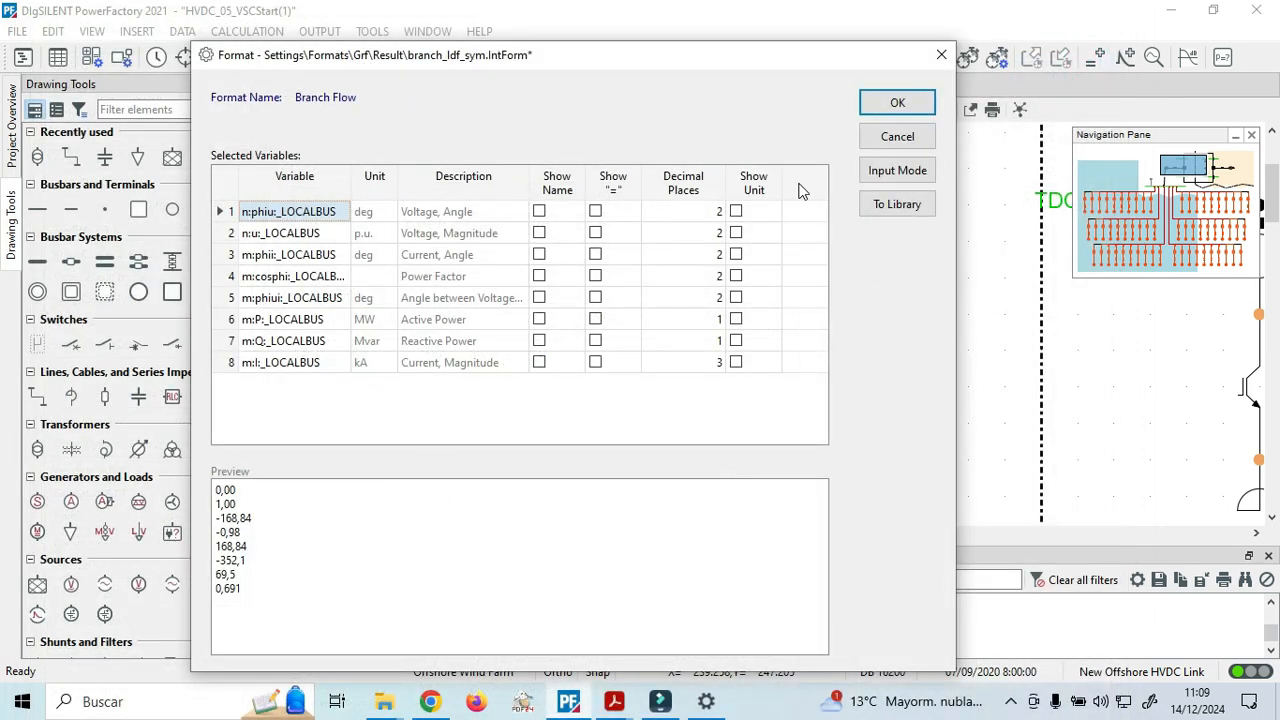
left_click(895, 103)
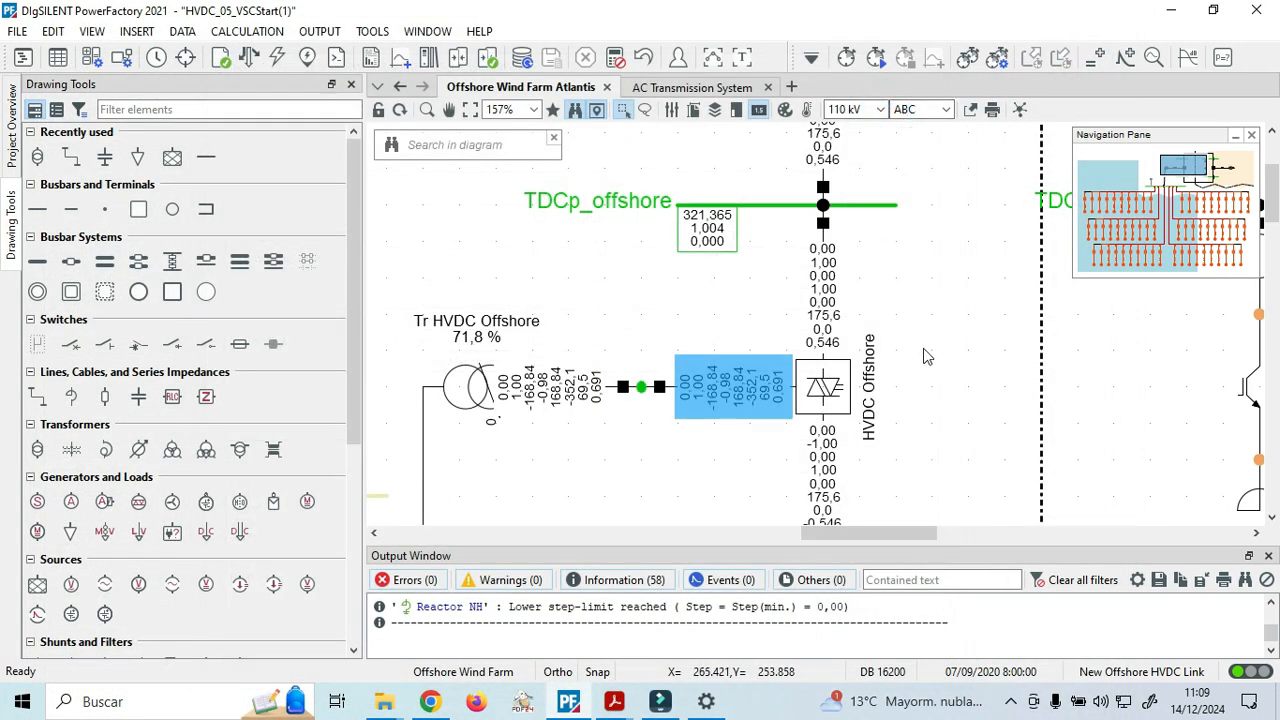
Examine the voltage and current angles, power factor and power flow at the HVDC Offshore converter's AC side and at the wind park busbar.
left_click(926, 346)
mouse_move(765, 389)
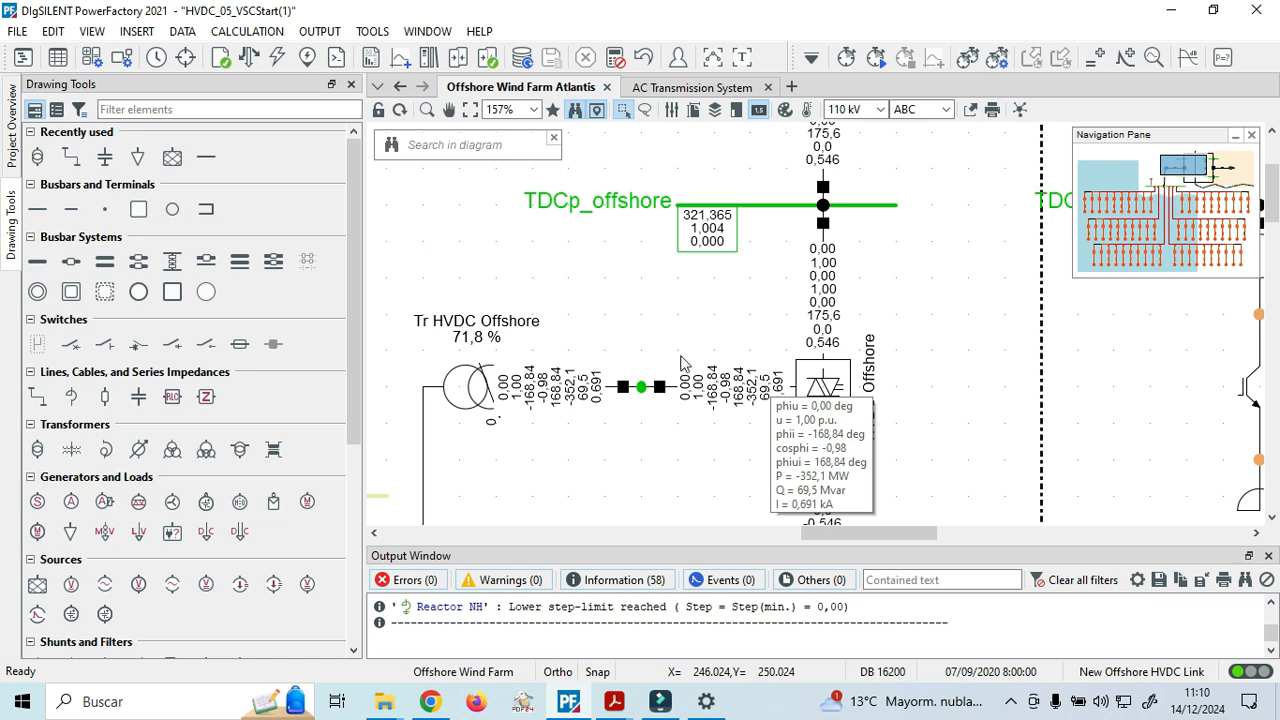
scroll(643, 357, "down", 5)
scroll(840, 532, "left", 5)
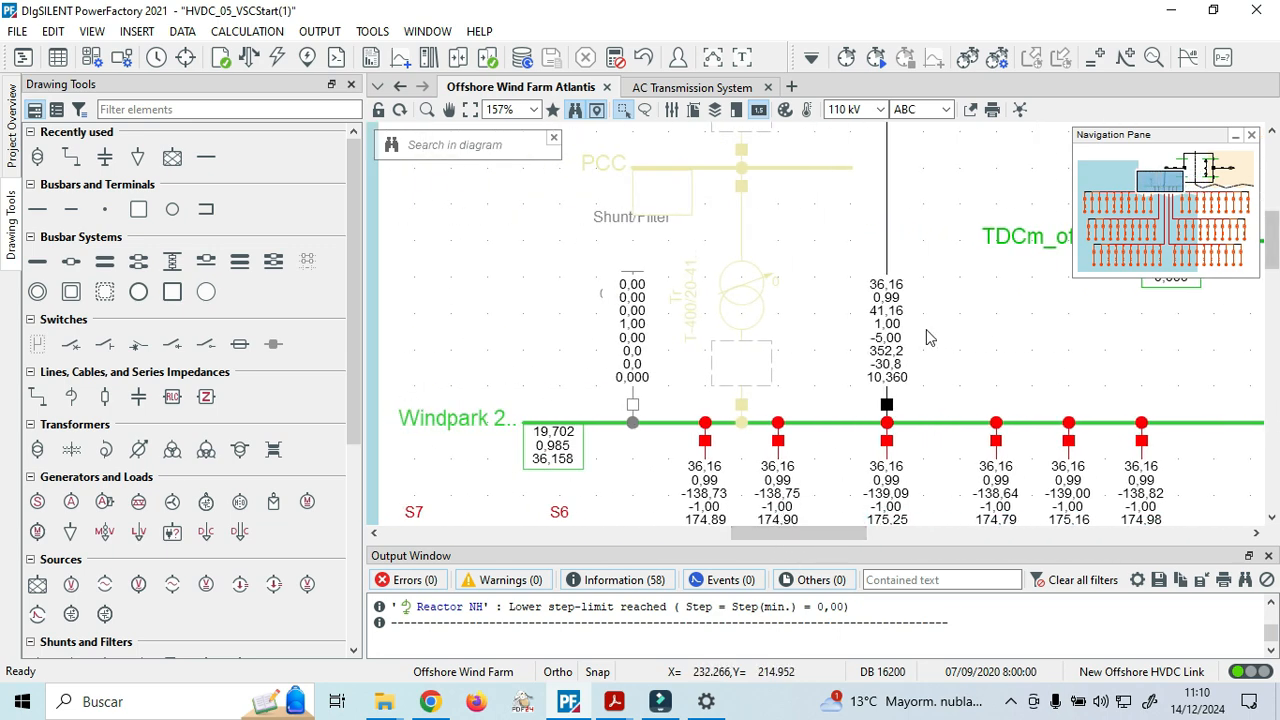
scroll(926, 329, "up", 3)
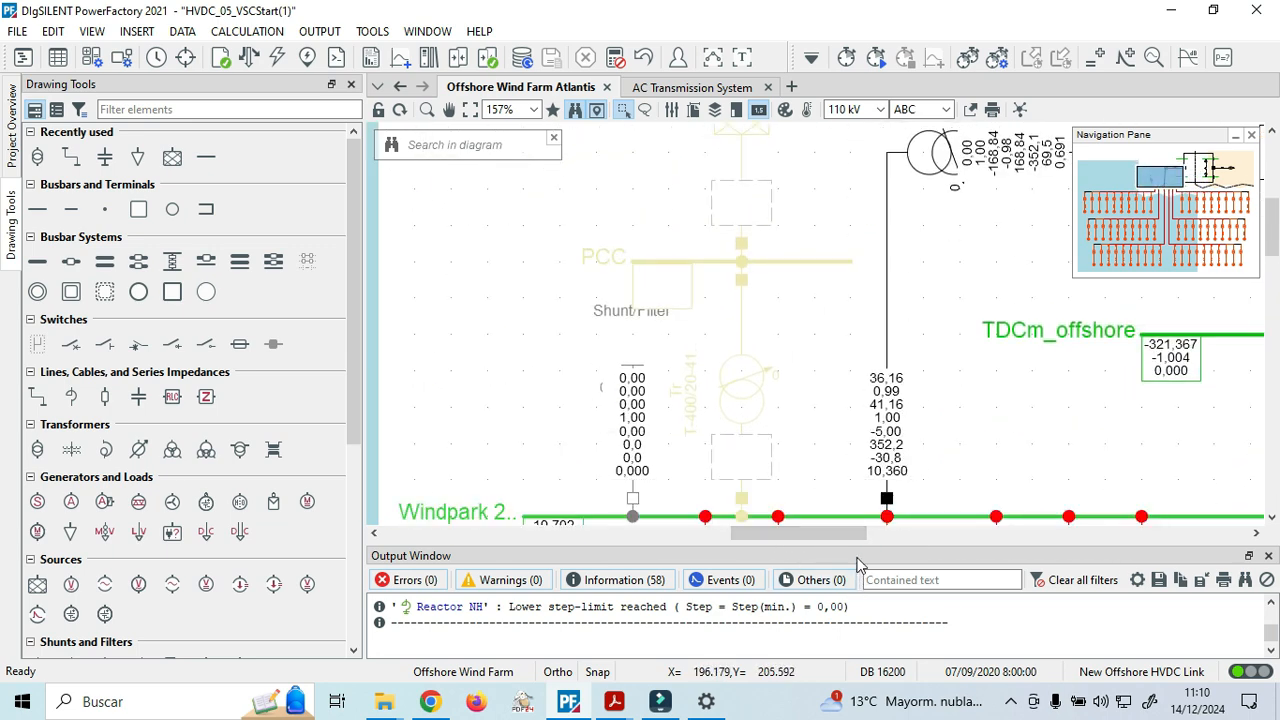
mouse_move(893, 448)
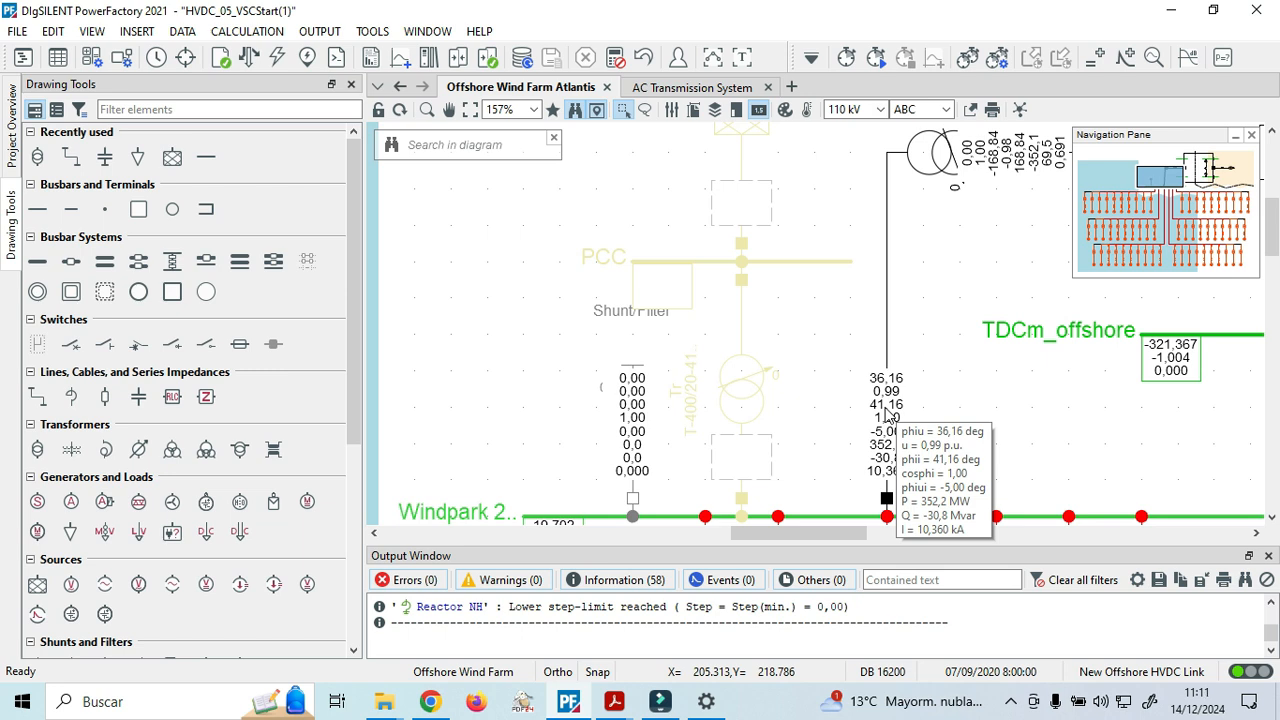
left_click(950, 370)
left_click_drag(827, 538, 888, 530)
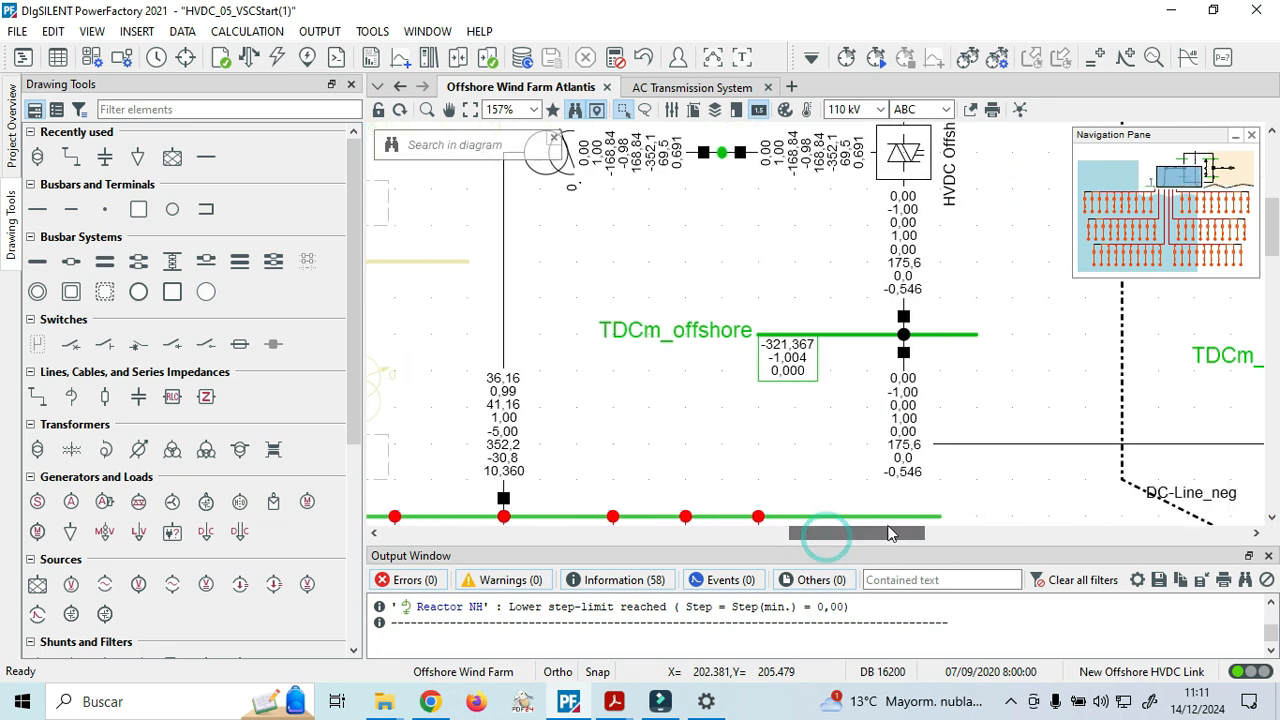
scroll(843, 402, "up", 1)
scroll(560, 470, "down", 2)
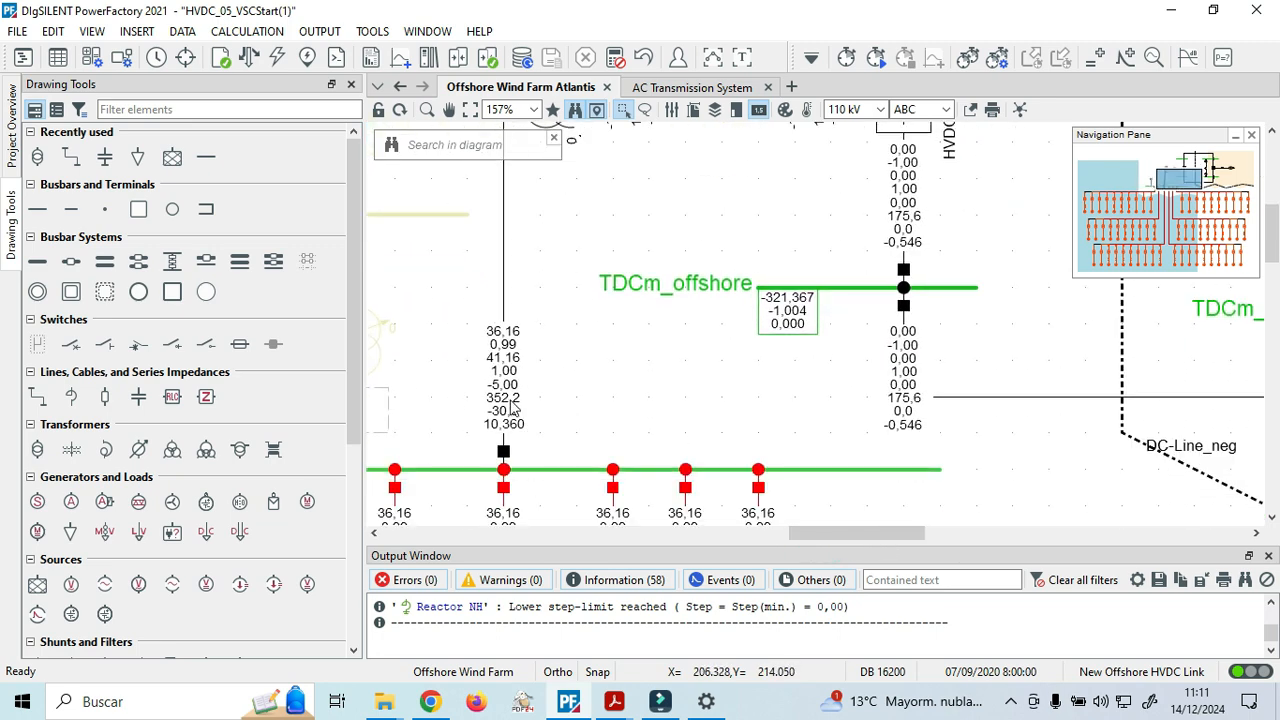
Examine the current angle, power factor and power flow from the wind park busbar through to the HVDC Onshore converter's AC side.
mouse_move(512, 408)
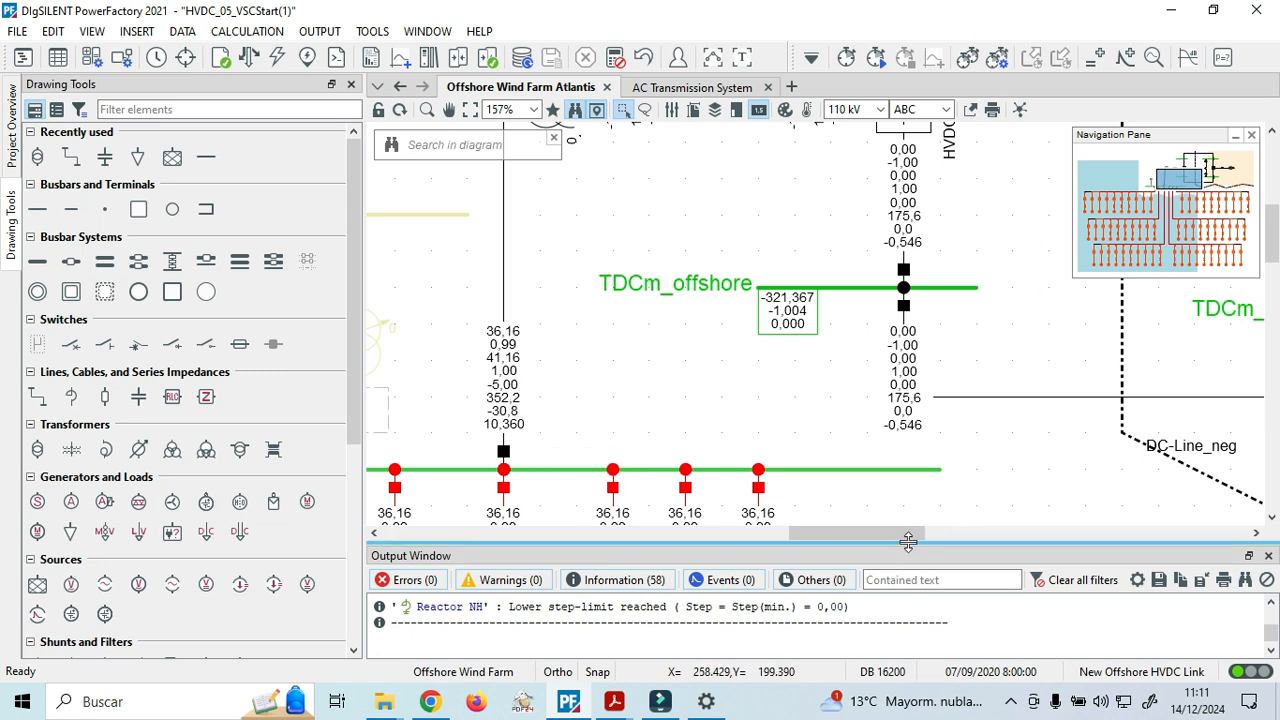
left_click_drag(904, 532, 951, 522)
scroll(942, 460, "up", 3)
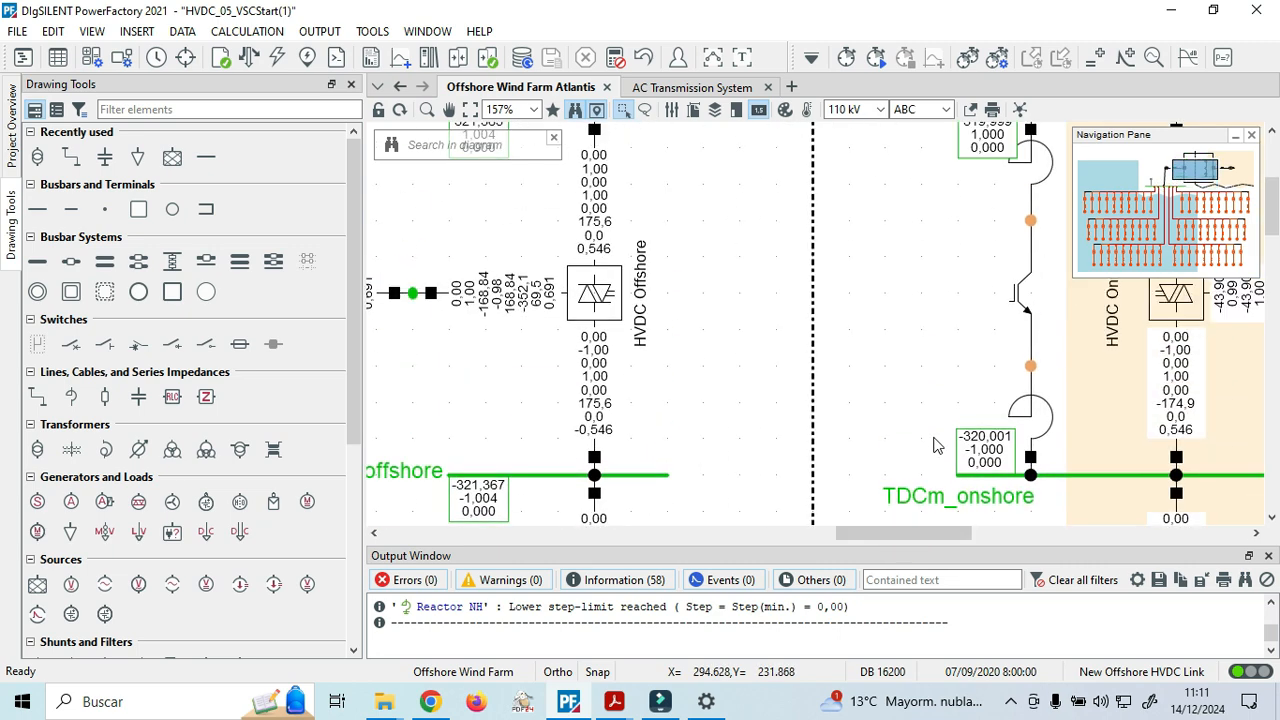
scroll(760, 426, "up", 1)
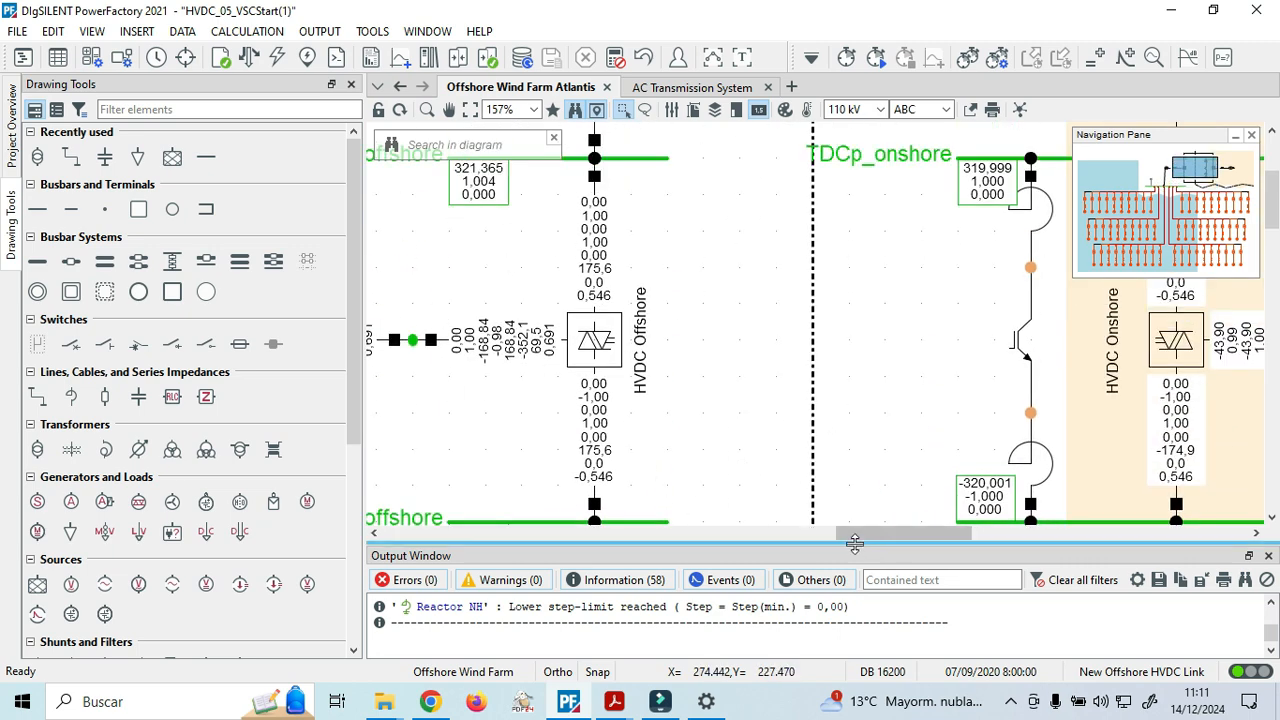
left_click_drag(855, 533, 910, 538)
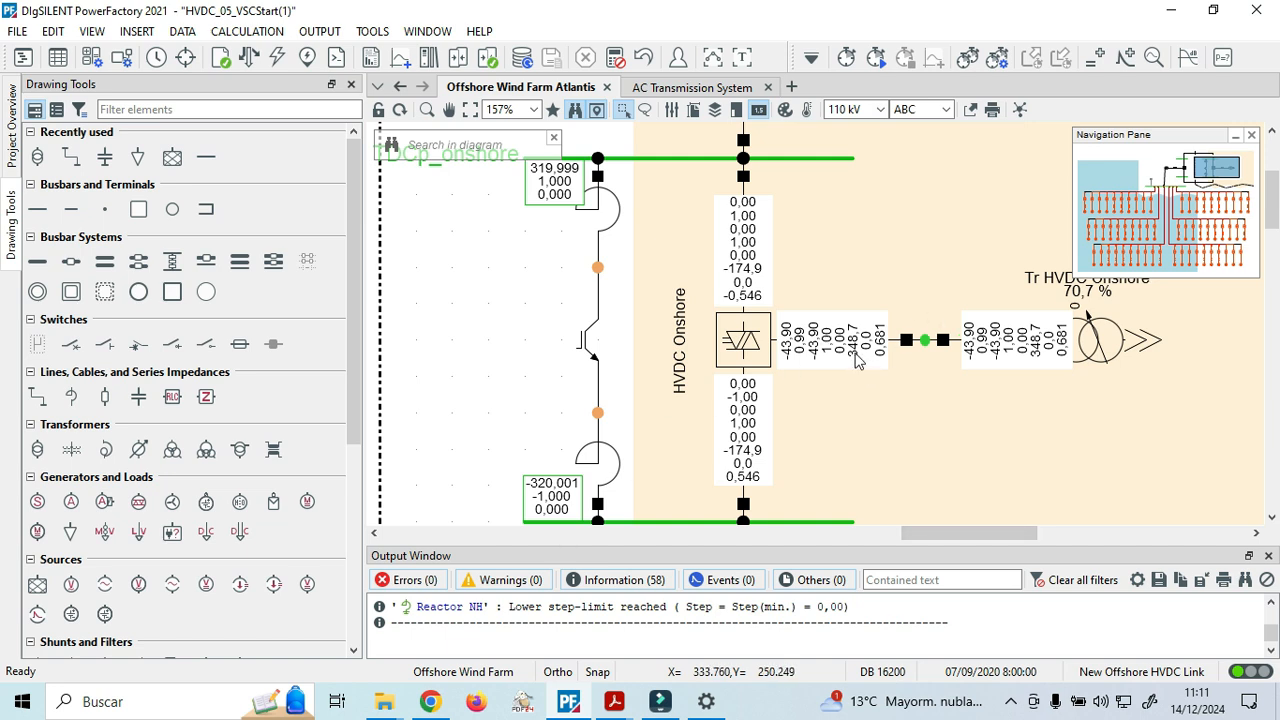
scroll(856, 365, "up", 2)
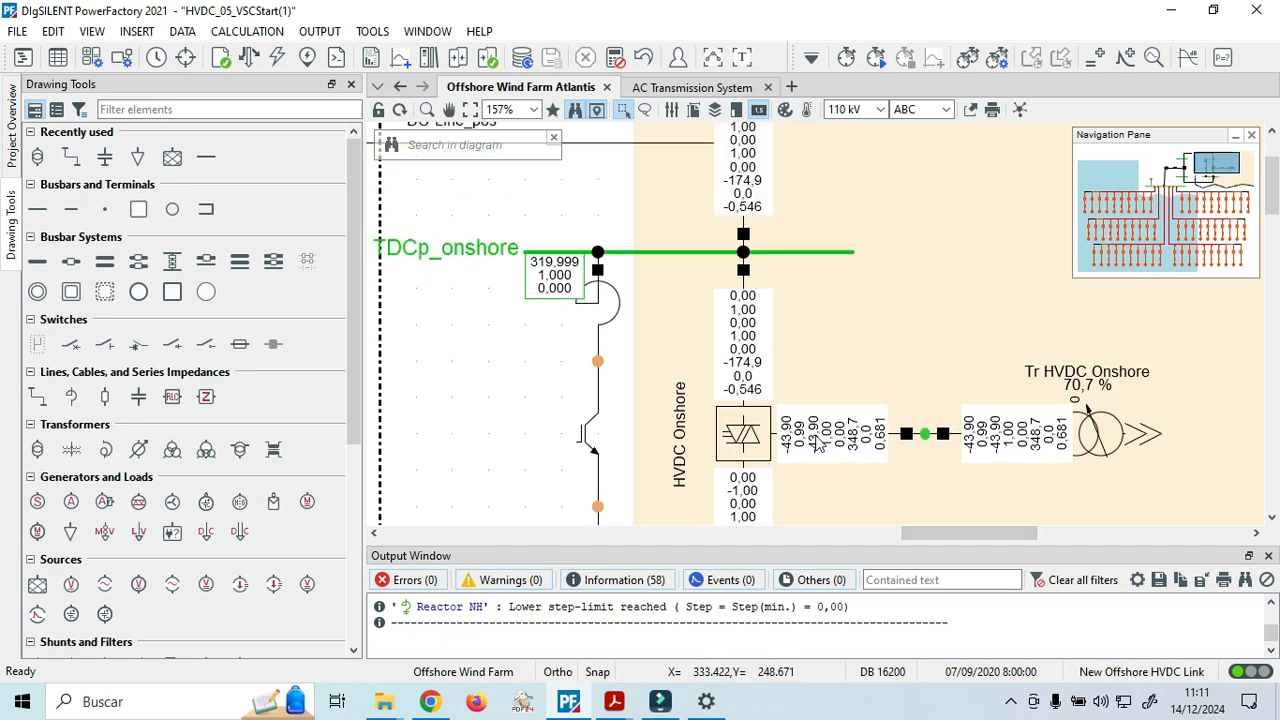
Check the power that the HVDC onshore transformer delivers to busbar SF in the AC Transmission System diagram.
left_click(664, 89)
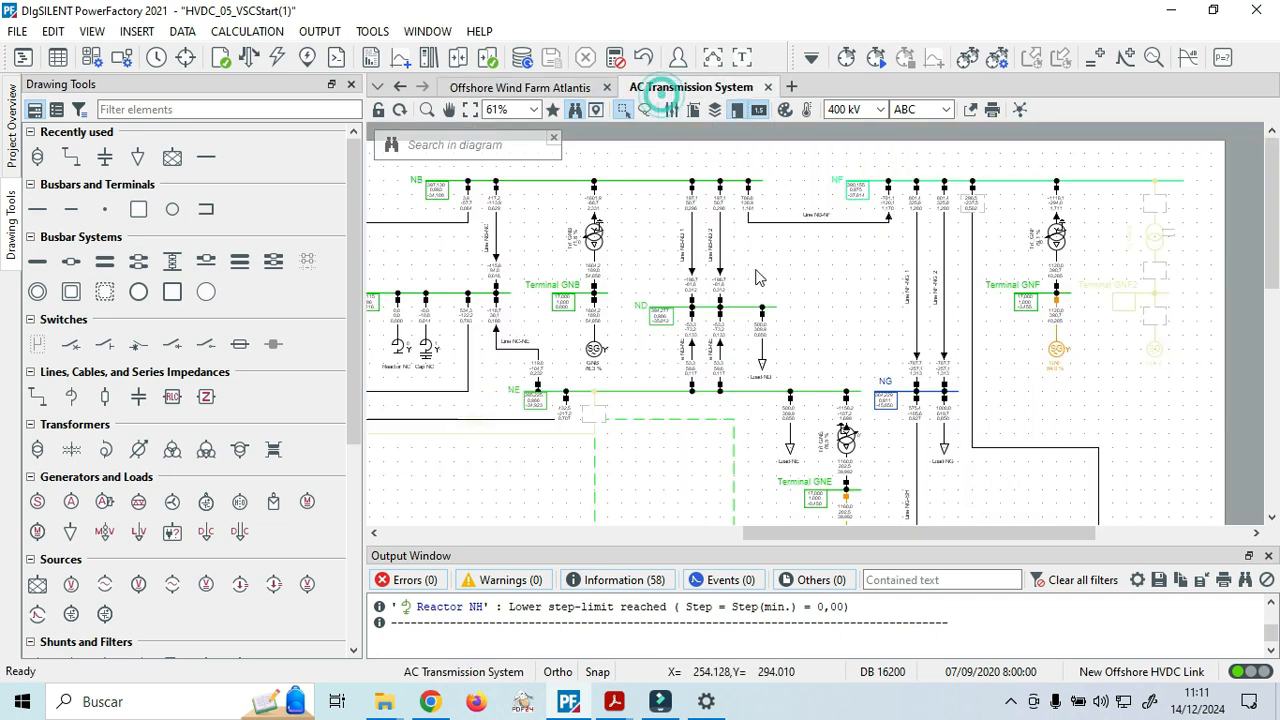
scroll(791, 396, "down", 2)
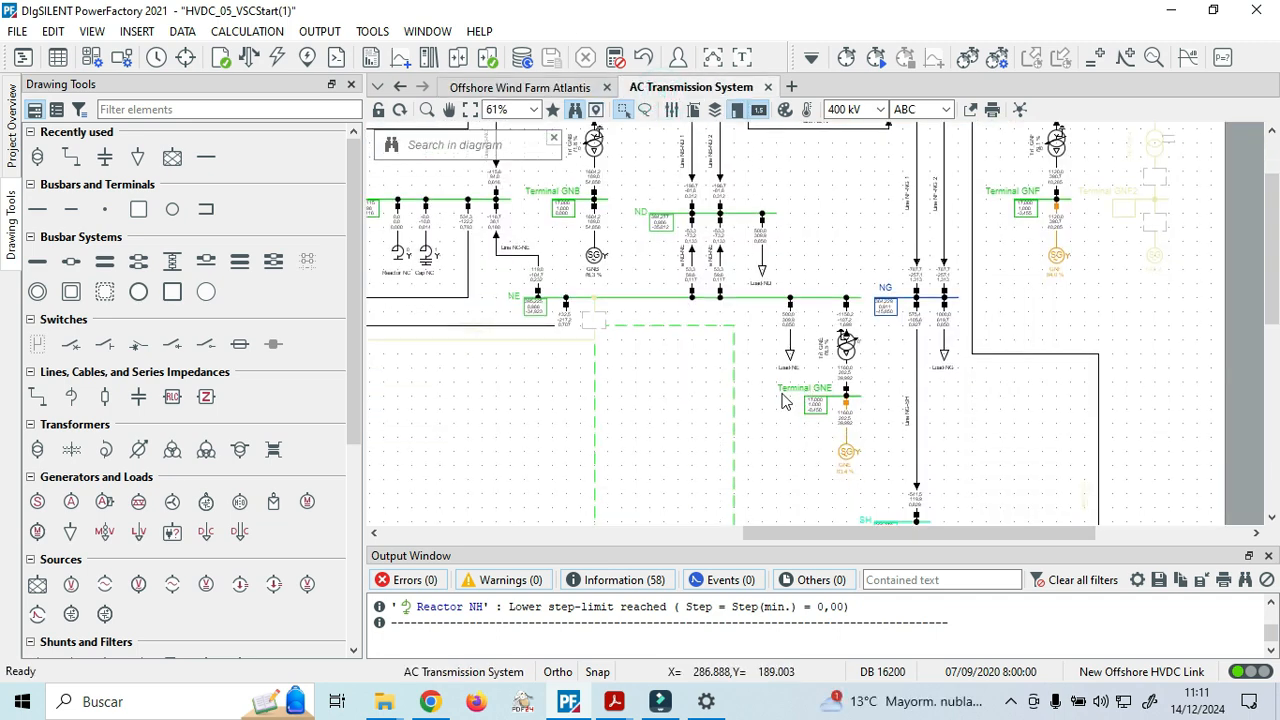
scroll(780, 400, "down", 6)
scroll(930, 430, "up", 4)
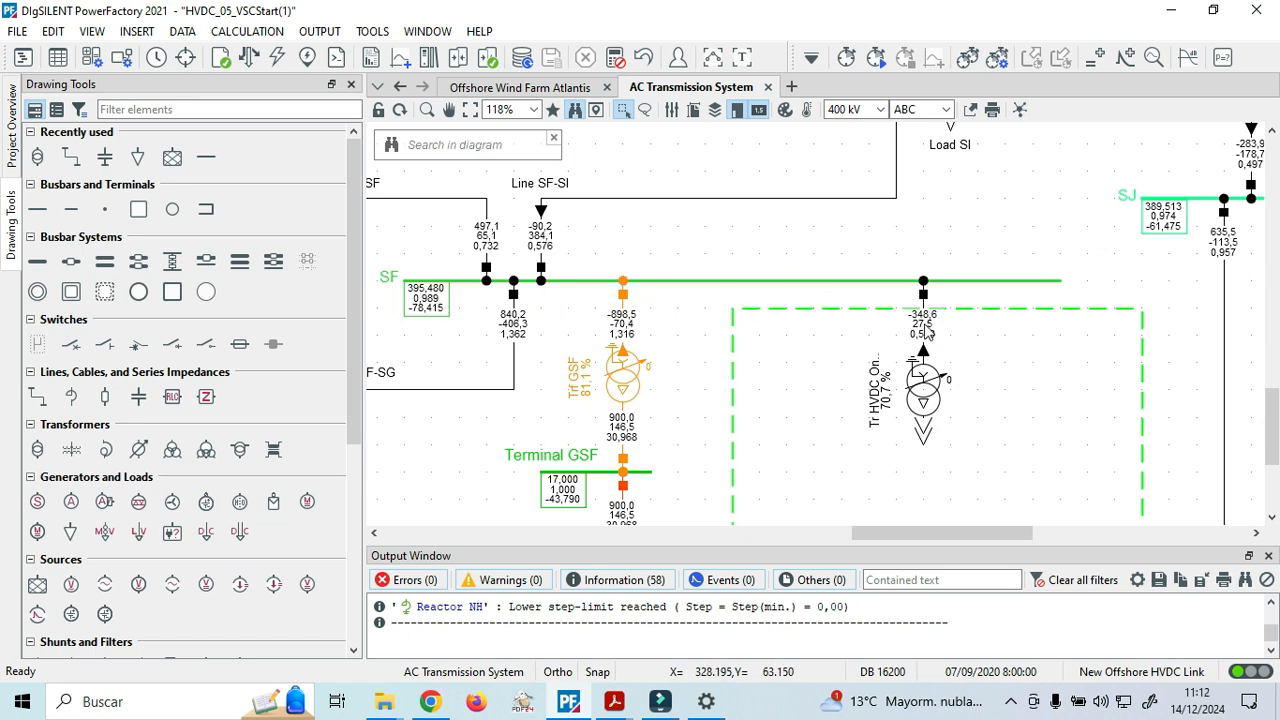
mouse_move(926, 330)
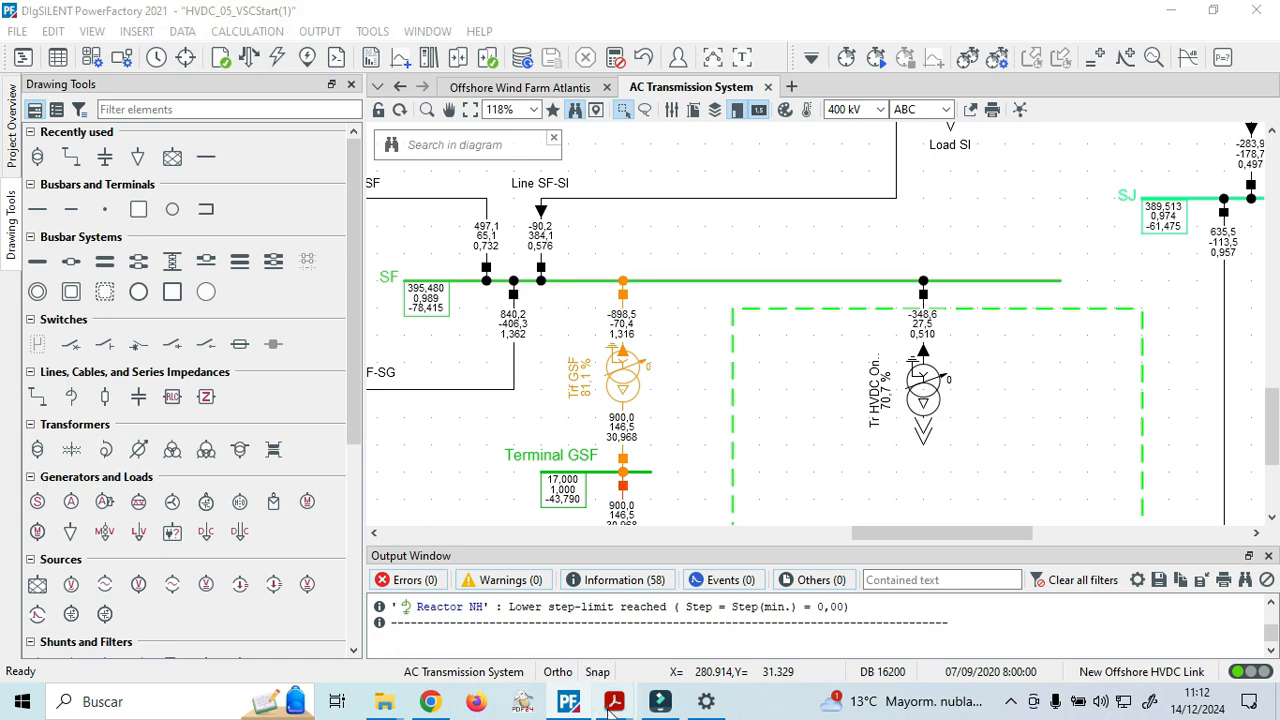
Switch to Project-HVDC-1.pdf in Acrobat, read the optional Station Controller exercise, and return to PowerFactory.
mouse_move(614, 710)
left_click(667, 610)
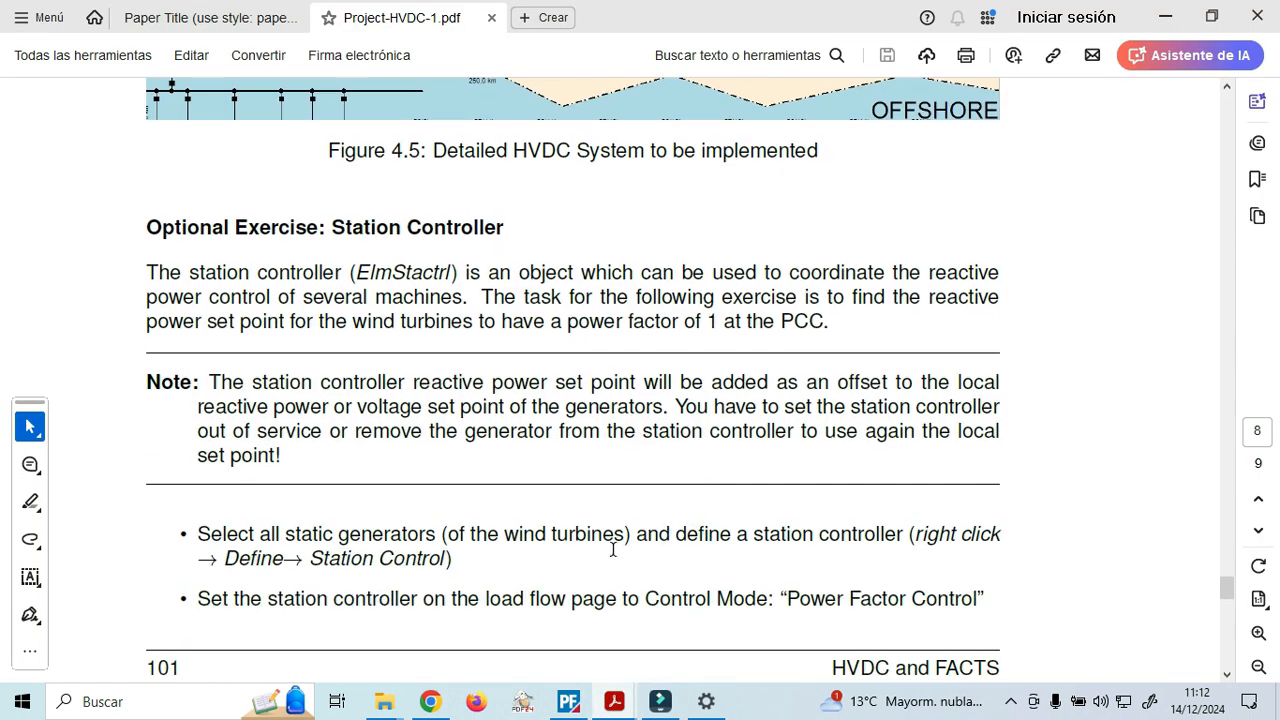
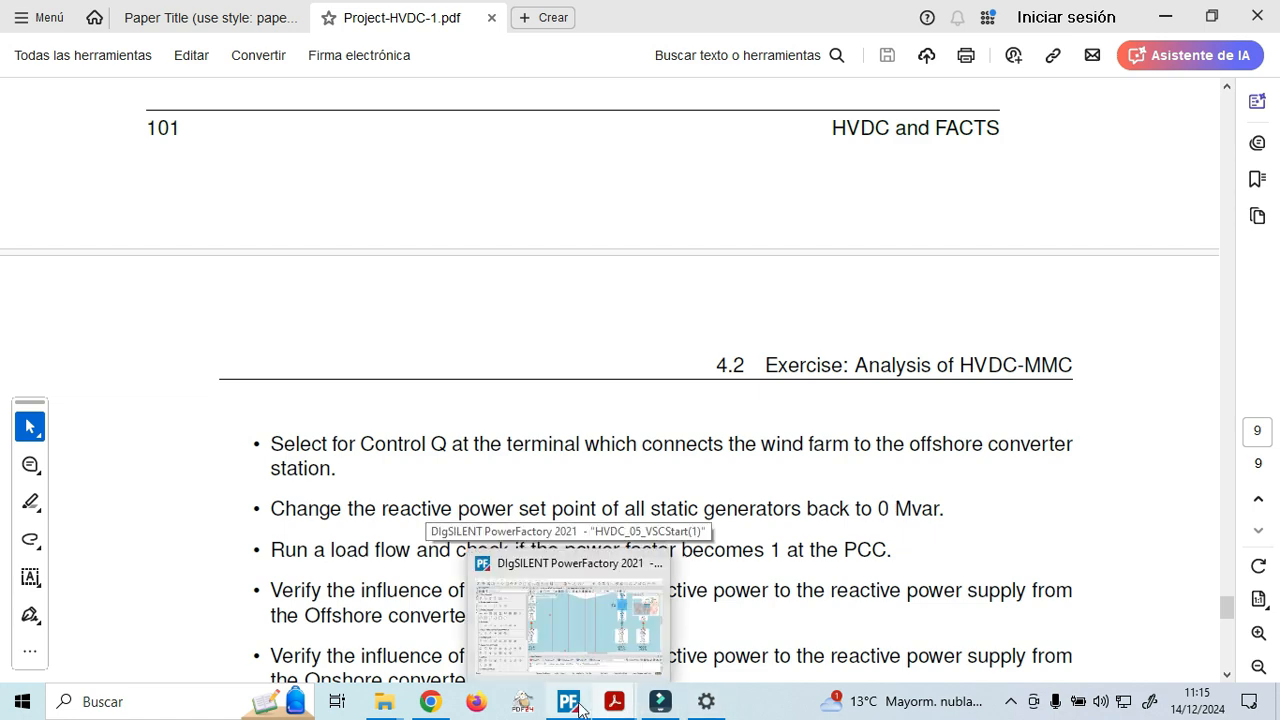
left_click(570, 615)
Move the blue offshore background area of the wind farm diagram clear of the turbines, beyond the drawing's left edge.
scroll(781, 398, "down", 8)
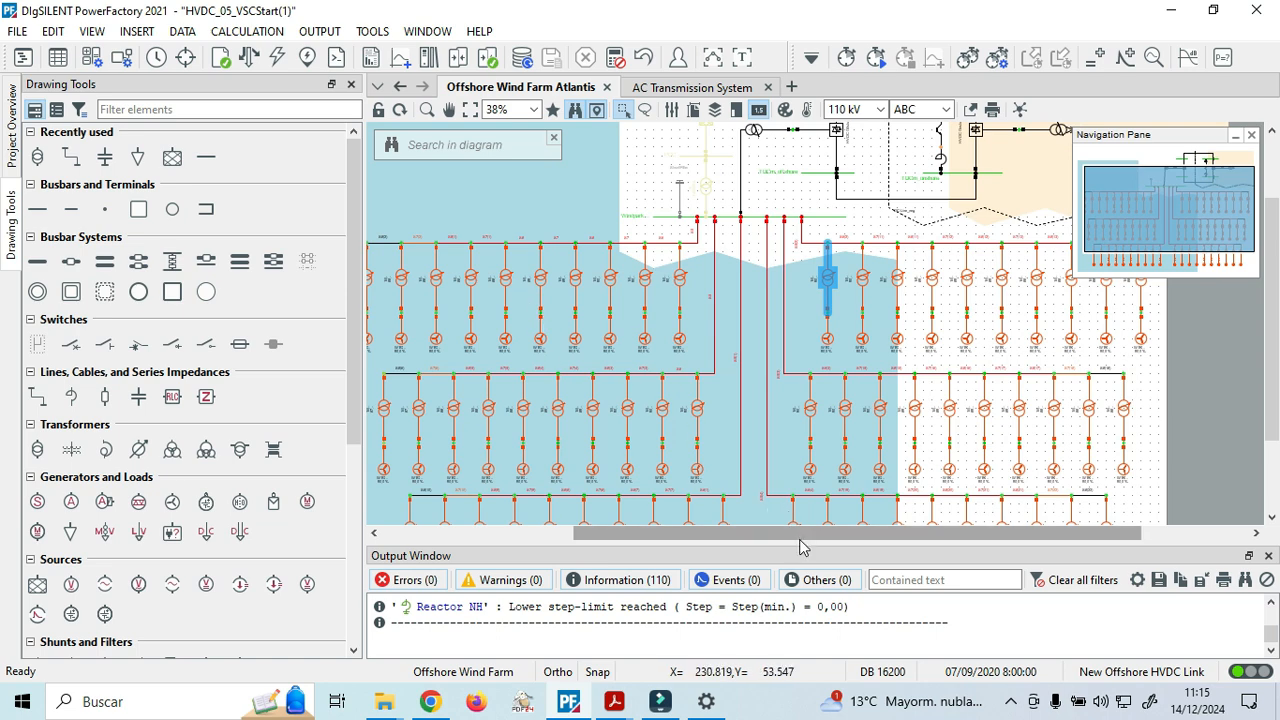
scroll(800, 533, "left", 2)
scroll(545, 333, "up", 2)
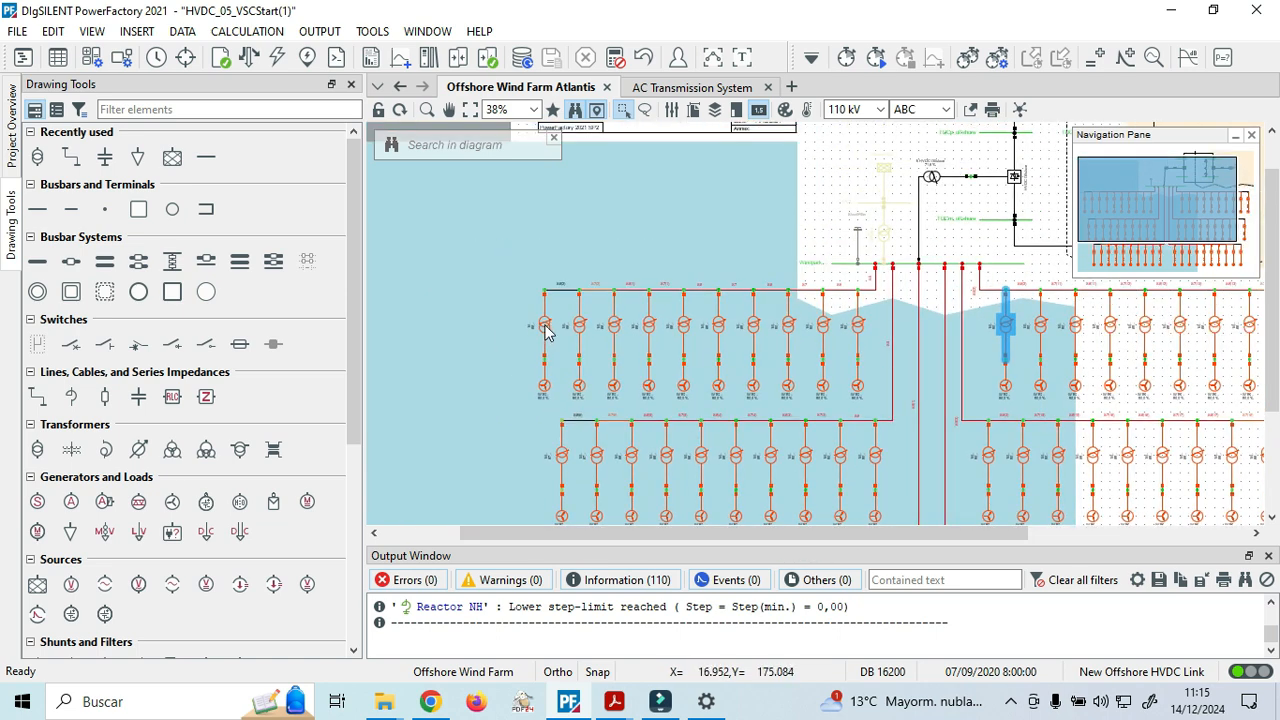
left_click(478, 334)
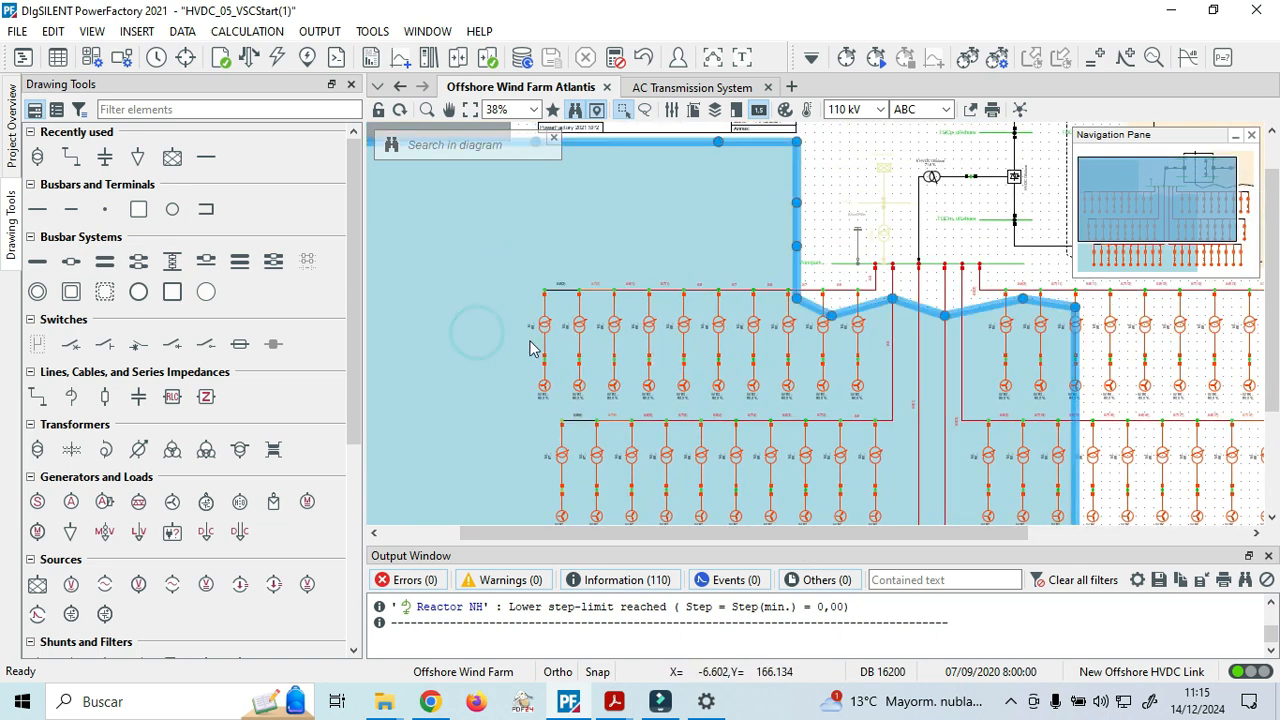
left_click_drag(561, 259, 128, 264)
left_click_drag(434, 411, 300, 320)
Select the ten wind turbine static generators in the upper row of the wind farm's left half.
left_click(544, 385)
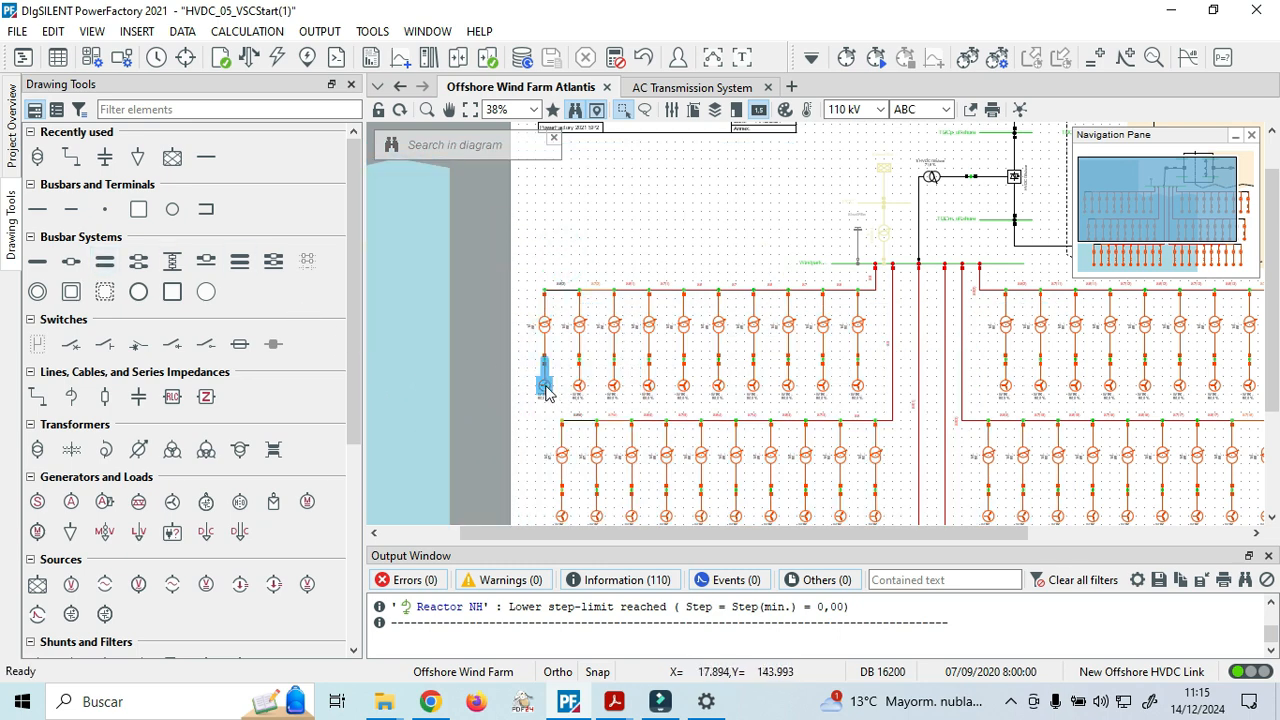
left_click(613, 385, "ctrl")
left_click(683, 387, "ctrl")
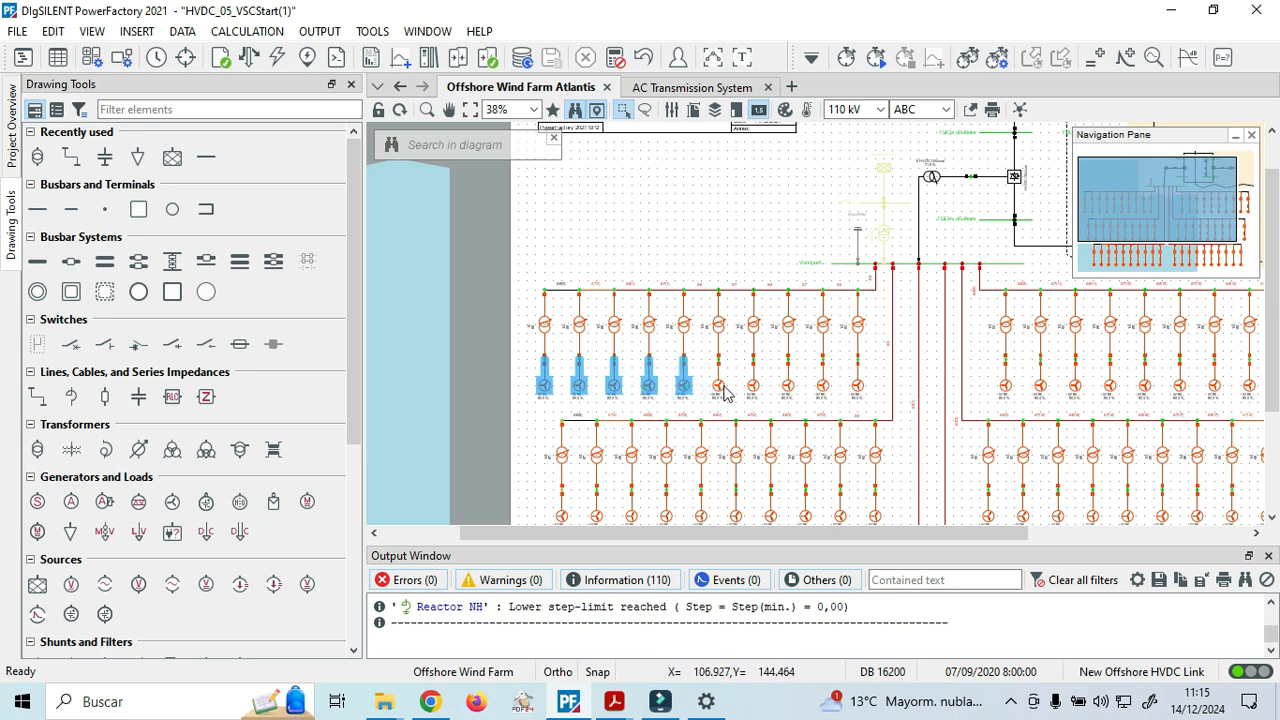
left_click(718, 387, "ctrl")
left_click(753, 387, "ctrl")
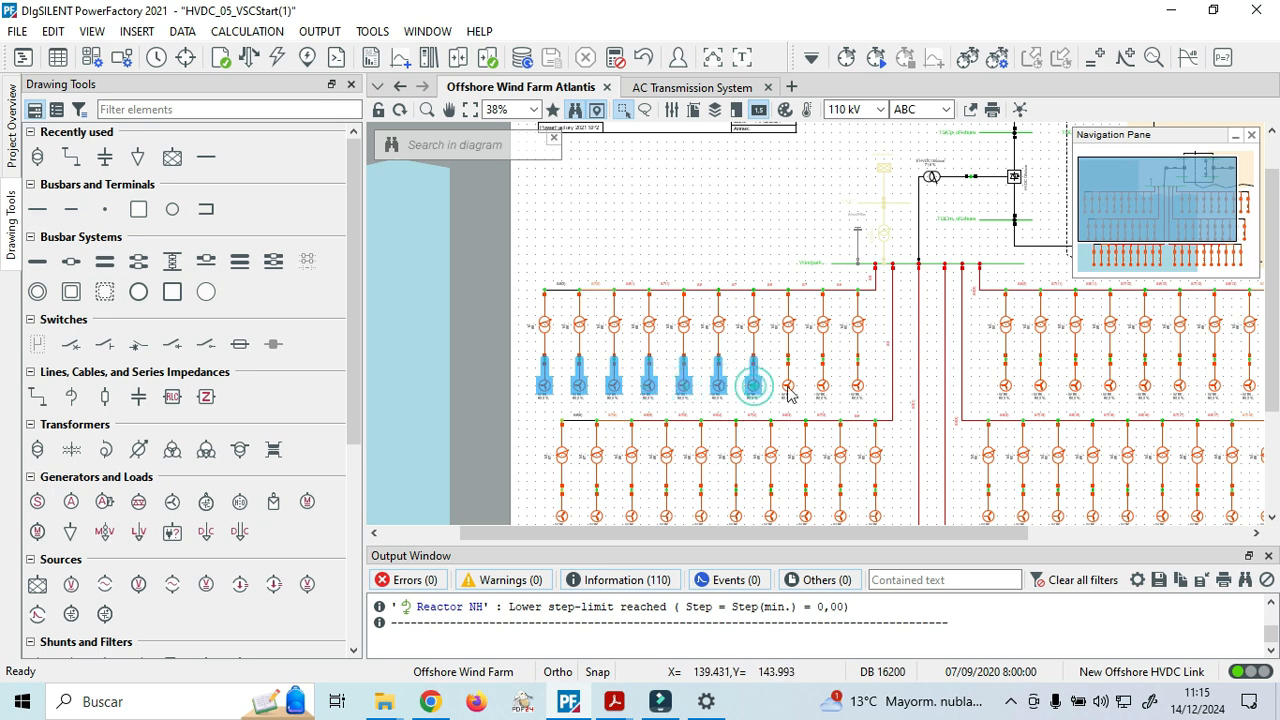
left_click(857, 387, "ctrl")
Add the ten static generators in the middle row of the wind farm's left half to the selection.
scroll(597, 407, "down", 3)
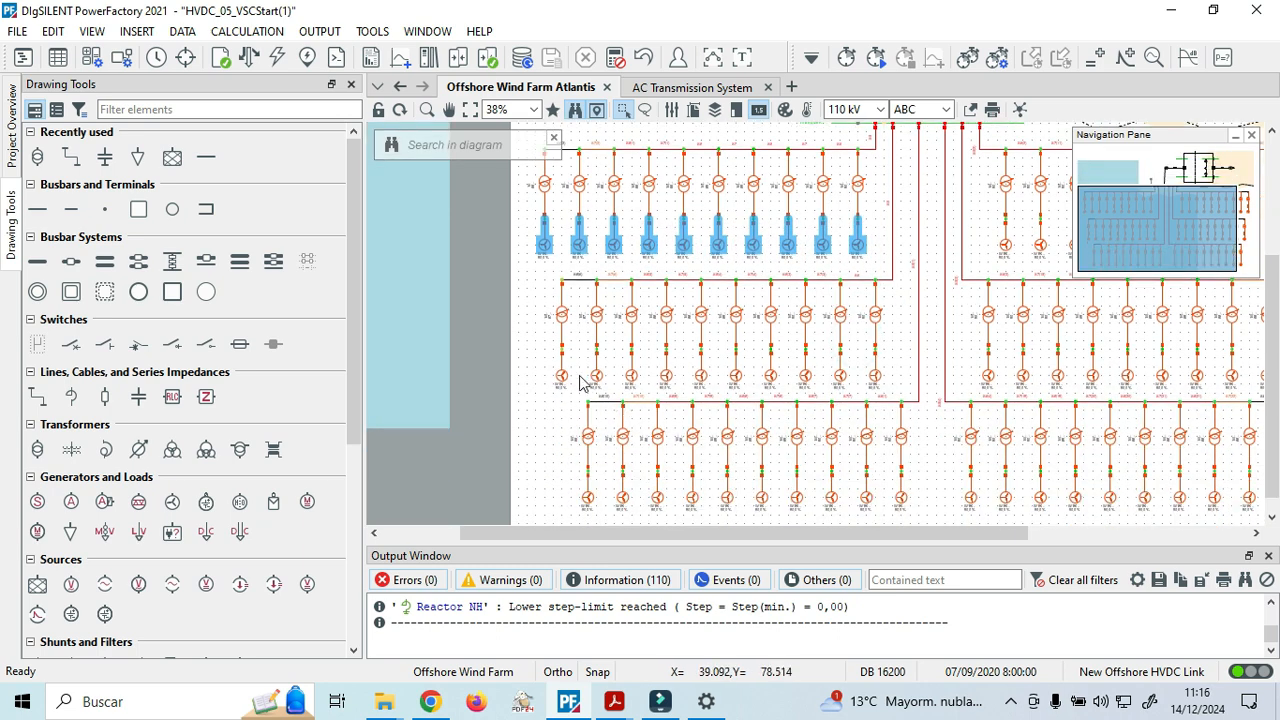
left_click(562, 380, "ctrl")
left_click(597, 378, "ctrl")
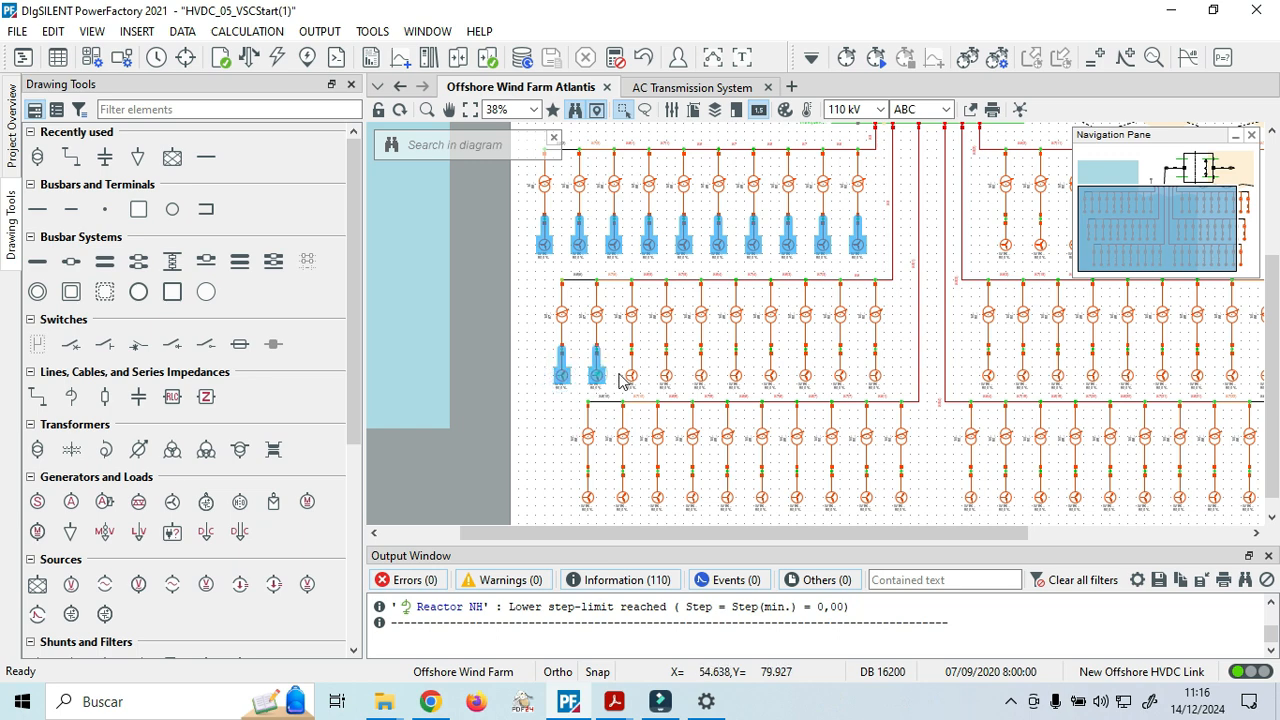
left_click(632, 378, "ctrl")
left_click(666, 378, "ctrl")
left_click(701, 378, "ctrl")
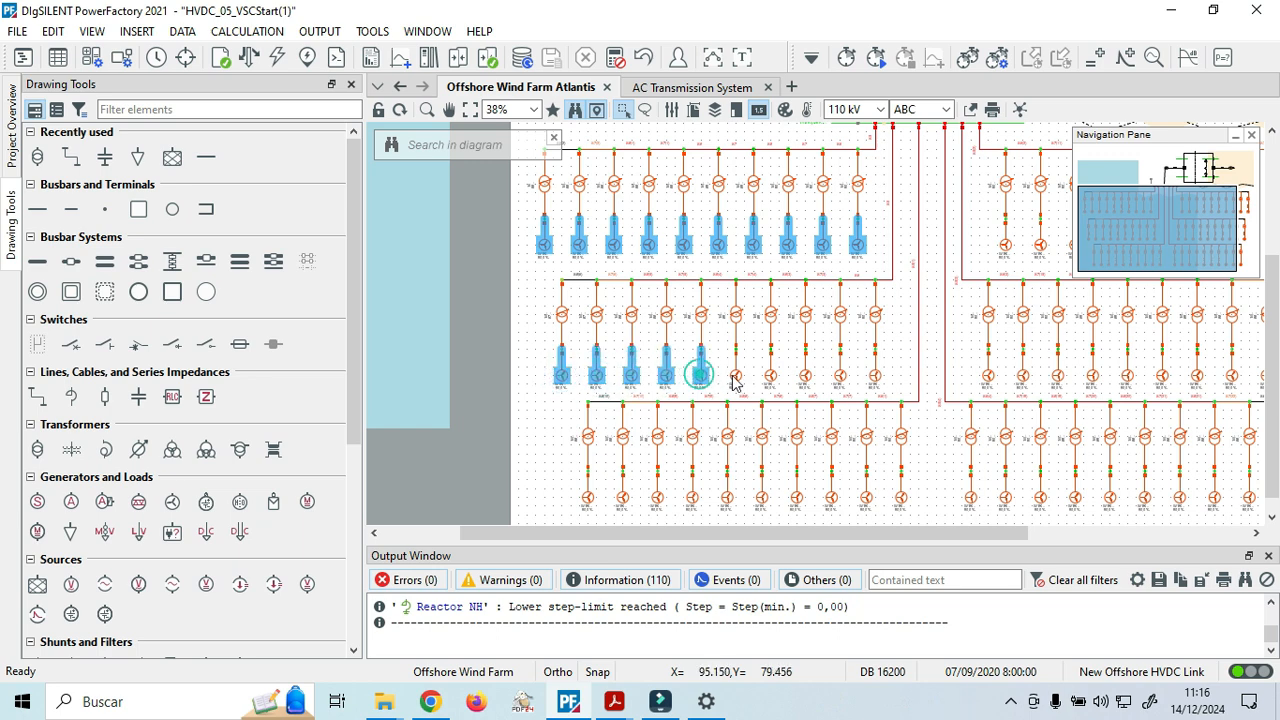
left_click(736, 378, "ctrl")
left_click(771, 378, "ctrl")
left_click(805, 378, "ctrl")
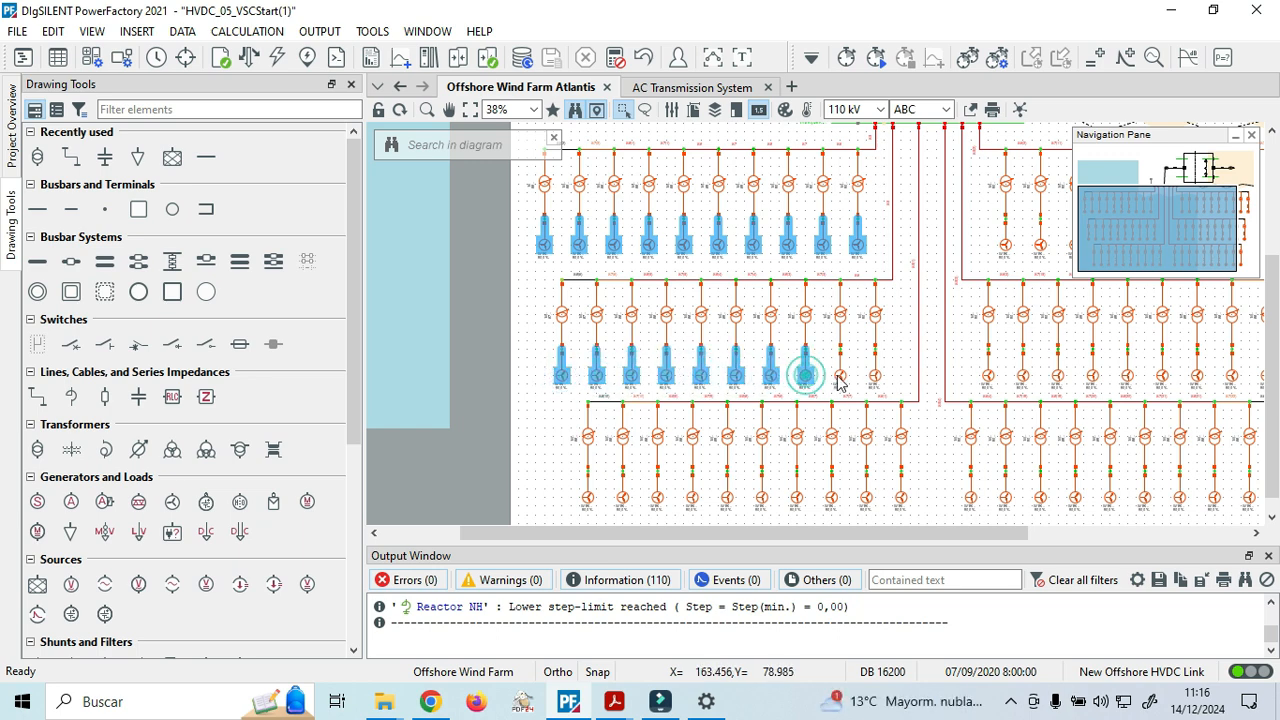
left_click(876, 379, "ctrl")
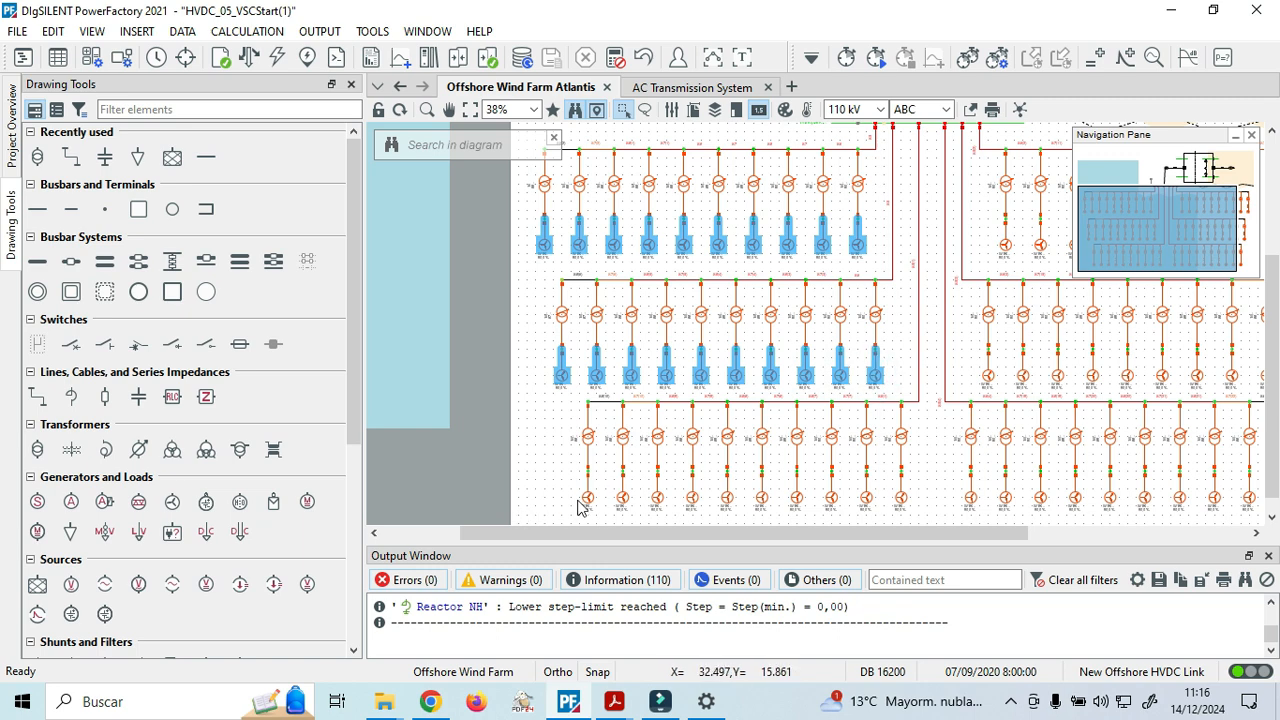
Add the ten static generators in the lower row of the wind farm's left half to the selection.
left_click(623, 497, "ctrl")
left_click(657, 497, "ctrl")
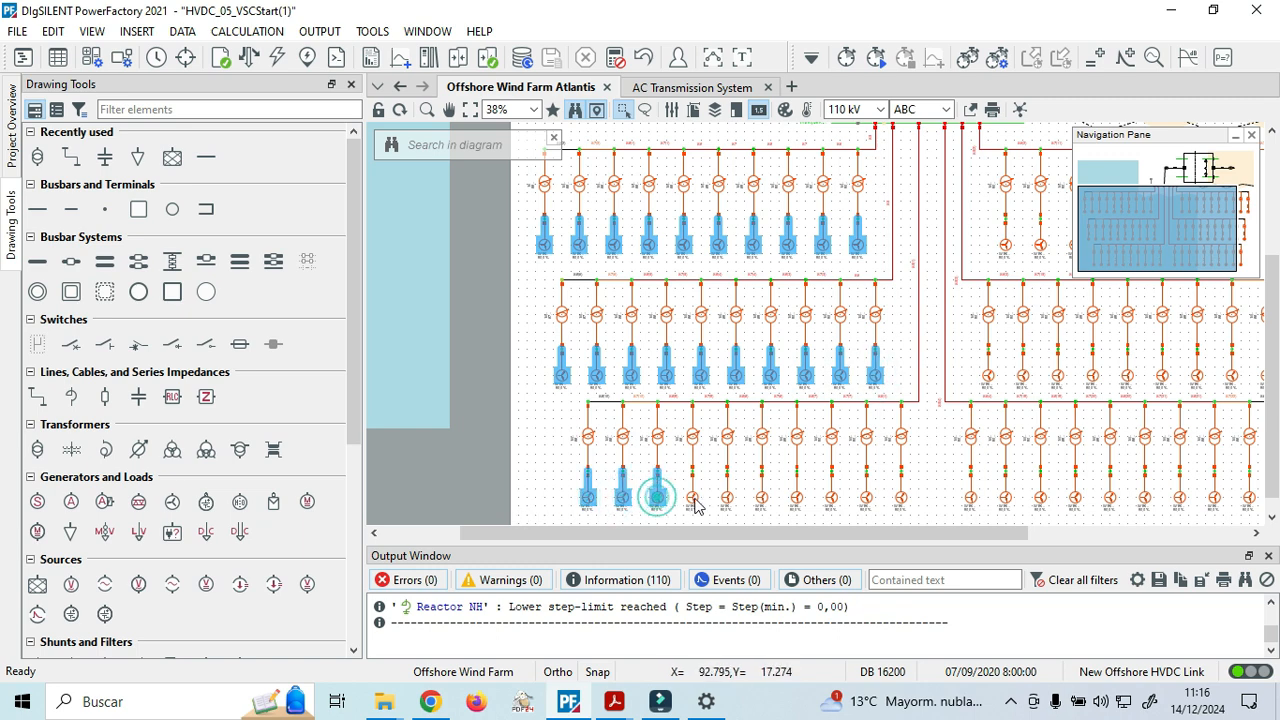
left_click(692, 497, "ctrl")
left_click(727, 497, "ctrl")
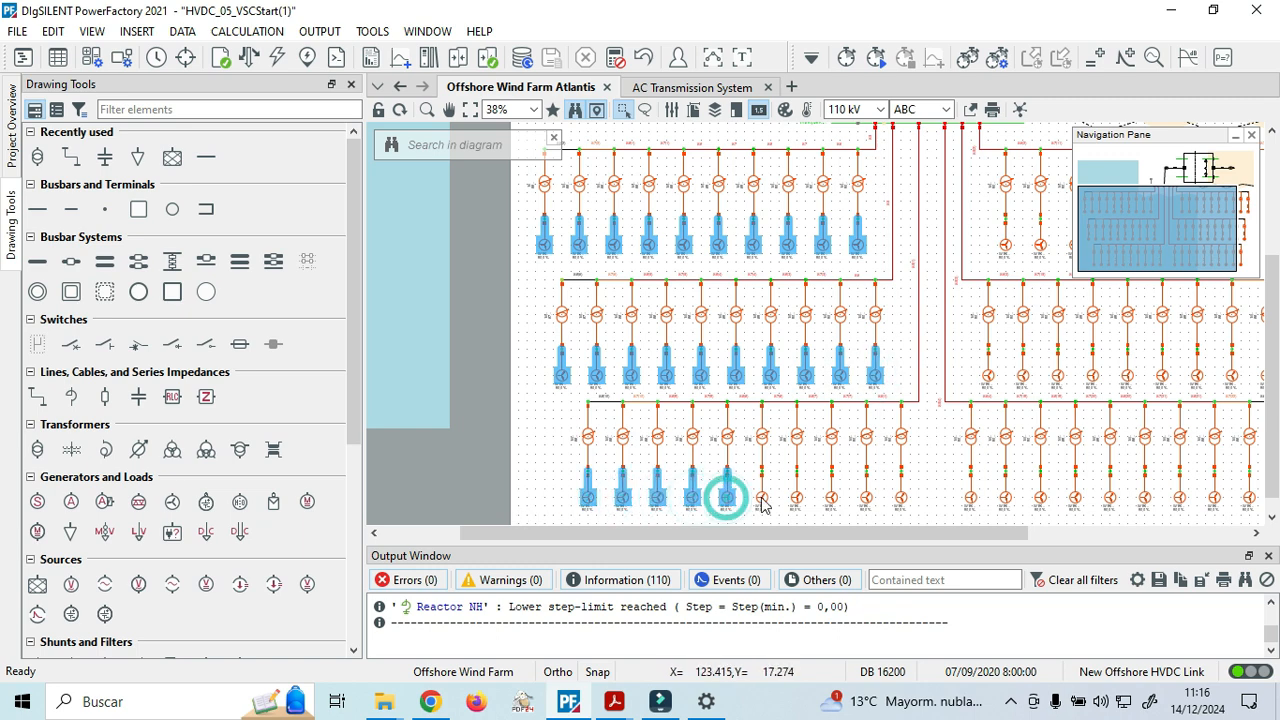
left_click(762, 497, "ctrl")
left_click(797, 497, "ctrl")
left_click(832, 497, "ctrl")
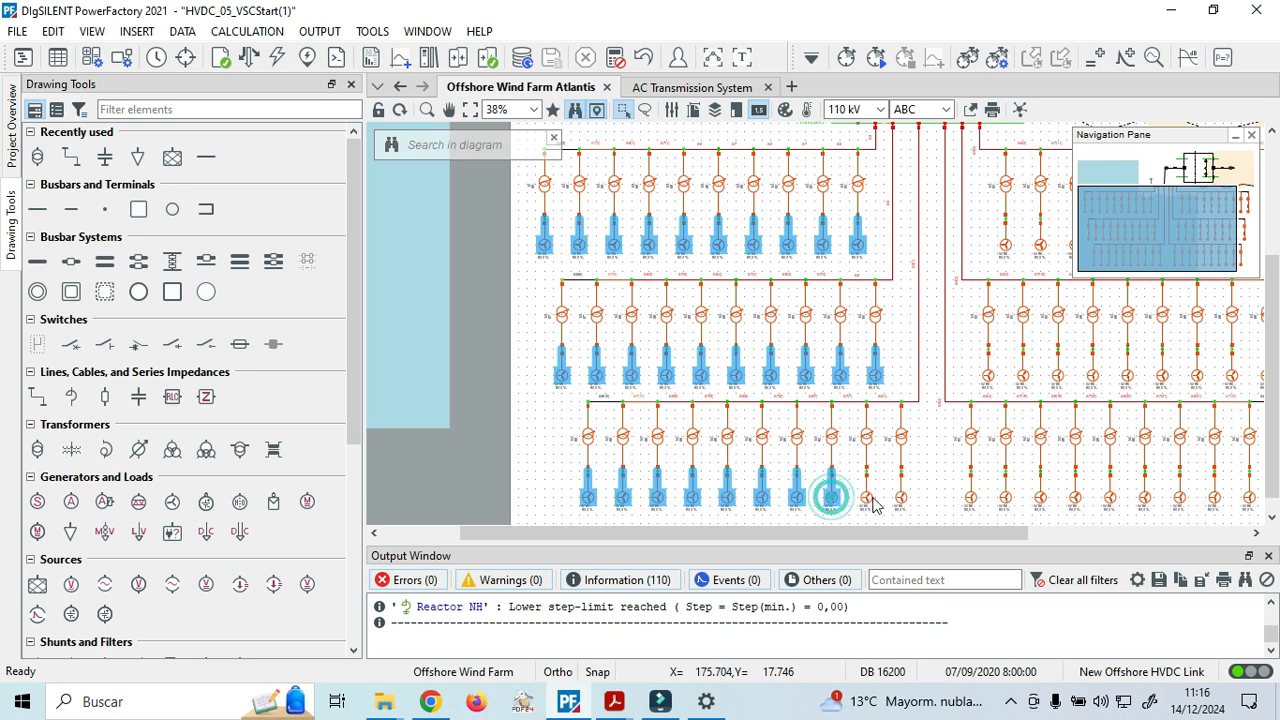
left_click(866, 497, "ctrl")
left_click(901, 497, "ctrl")
Add the ten static generators in the upper row of the wind farm's right half to the selection.
left_click_drag(900, 532, 1094, 537)
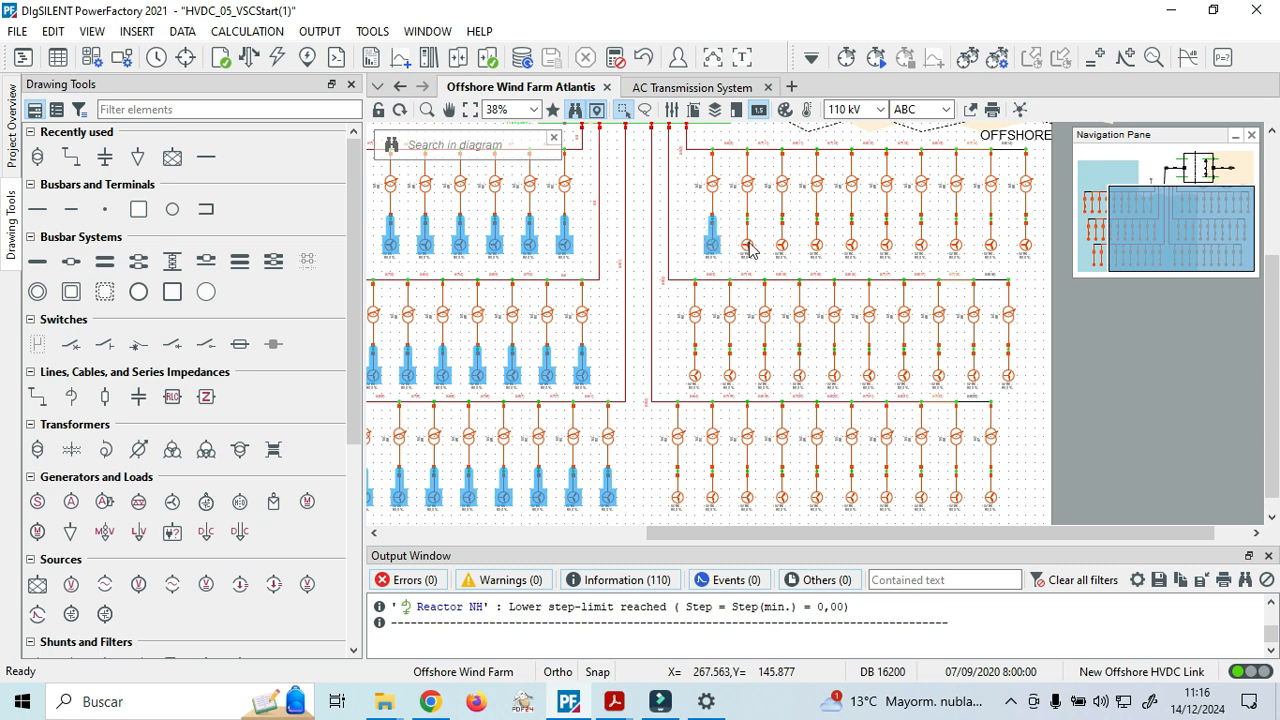
left_click(748, 246, "ctrl")
left_click(782, 246, "ctrl")
left_click(816, 246, "ctrl")
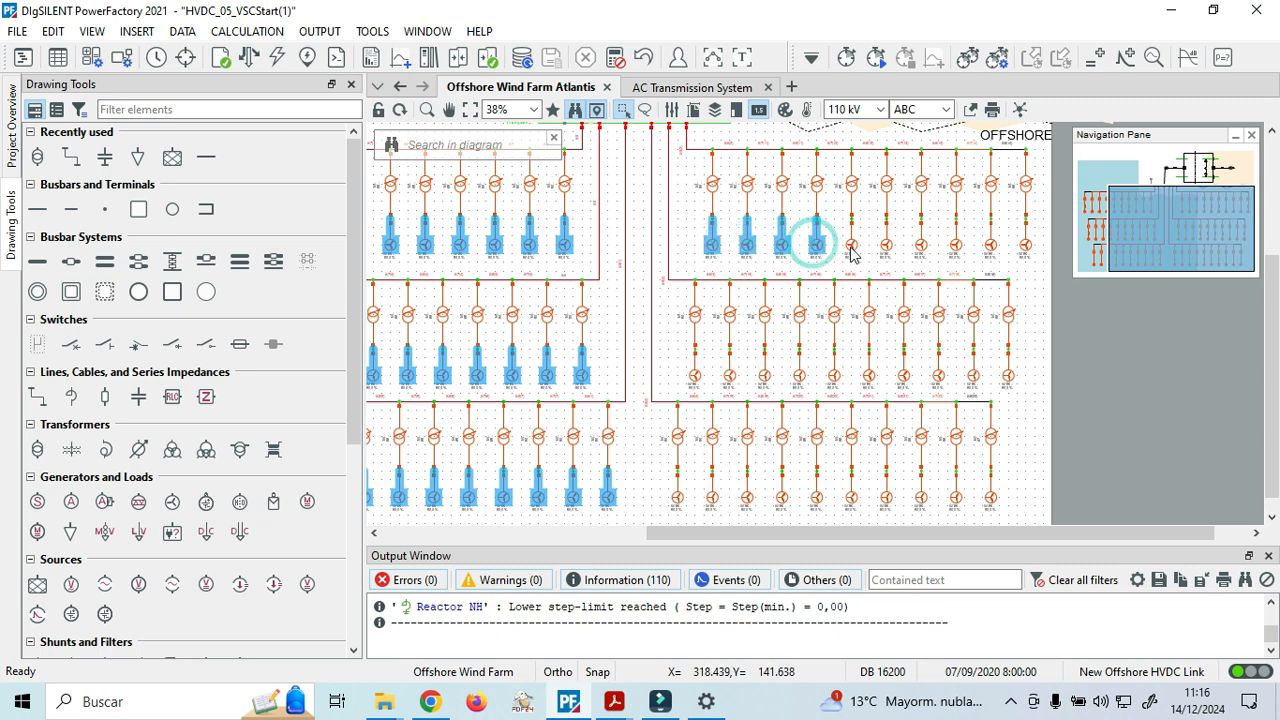
left_click(851, 246, "ctrl")
left_click(886, 246, "ctrl")
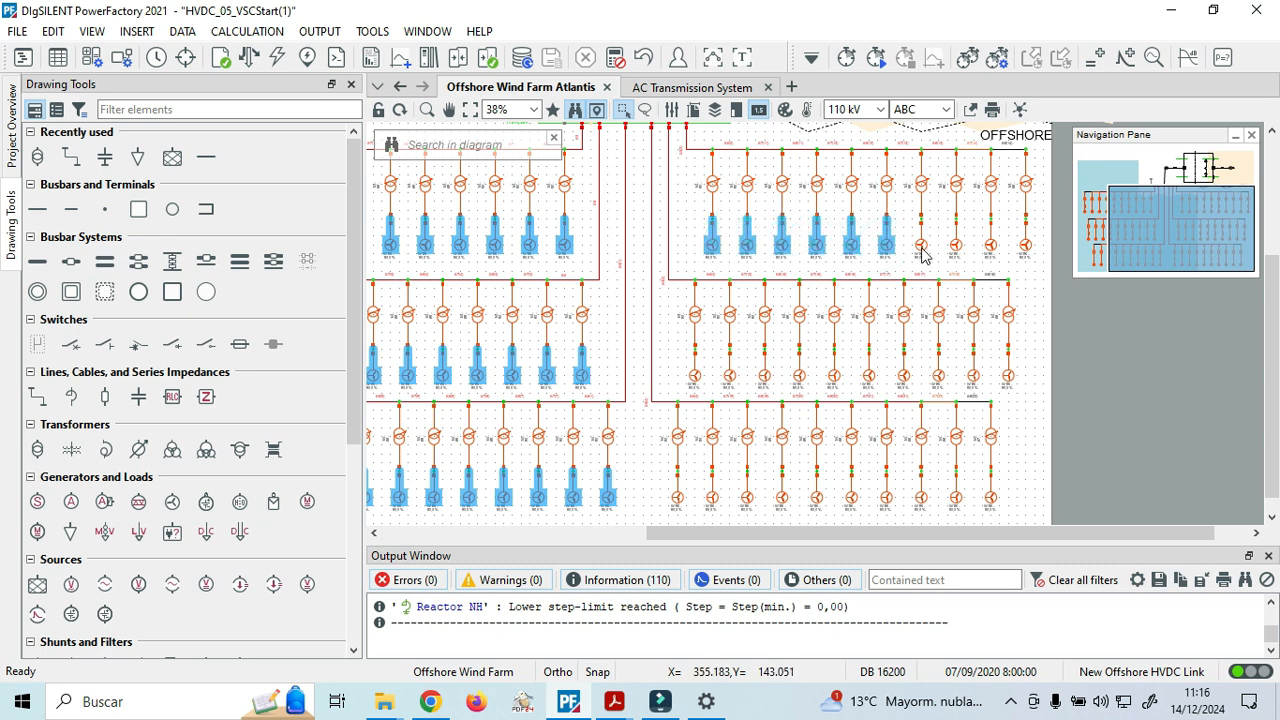
left_click(921, 246, "ctrl")
left_click(991, 246, "ctrl")
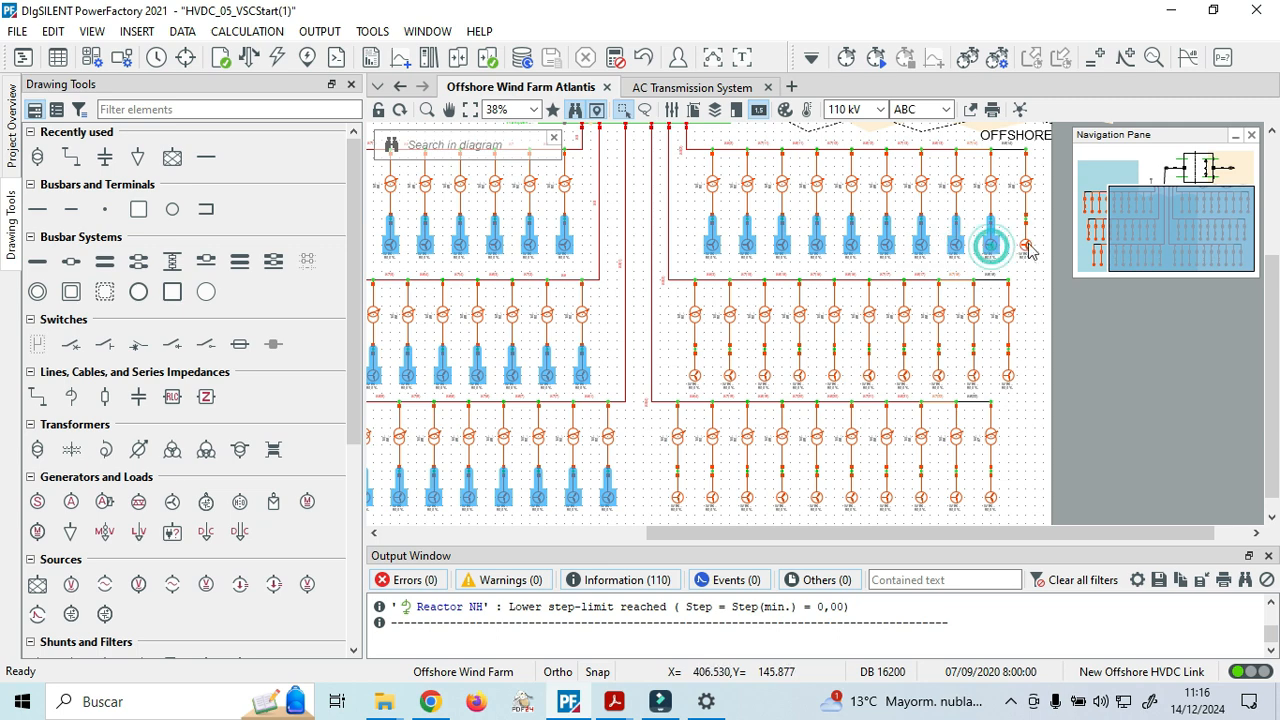
left_click(1025, 246, "ctrl")
Add the ten static generators in the middle row of the wind farm's right half to the selection.
left_click(695, 376, "ctrl")
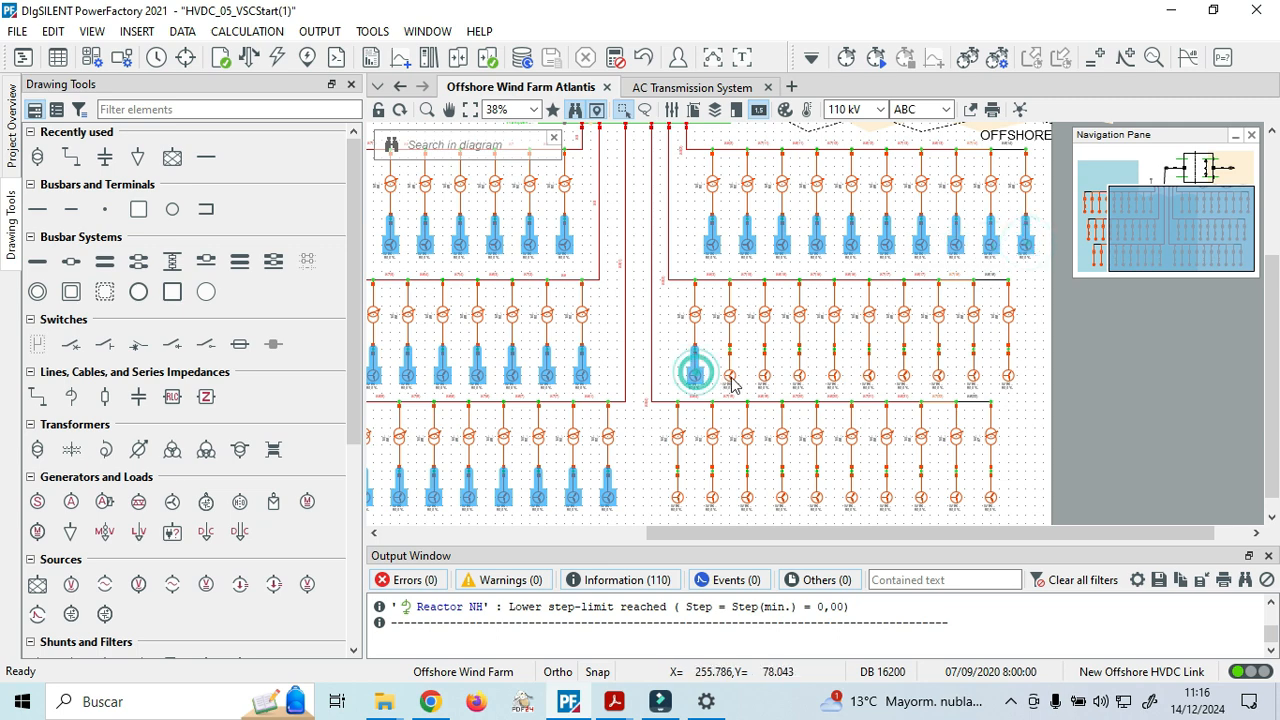
left_click(730, 376, "ctrl")
left_click(764, 376, "ctrl")
left_click(799, 376, "ctrl")
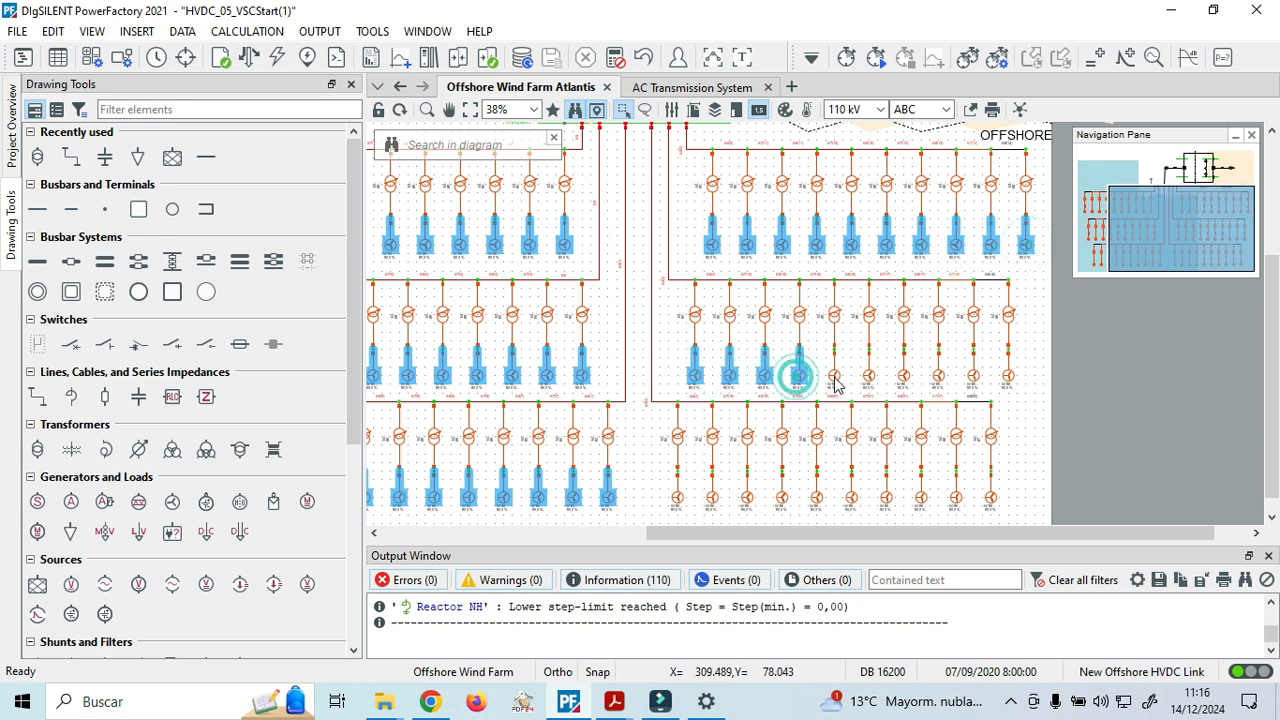
left_click(834, 376, "ctrl")
left_click(869, 376, "ctrl")
left_click(903, 376, "ctrl")
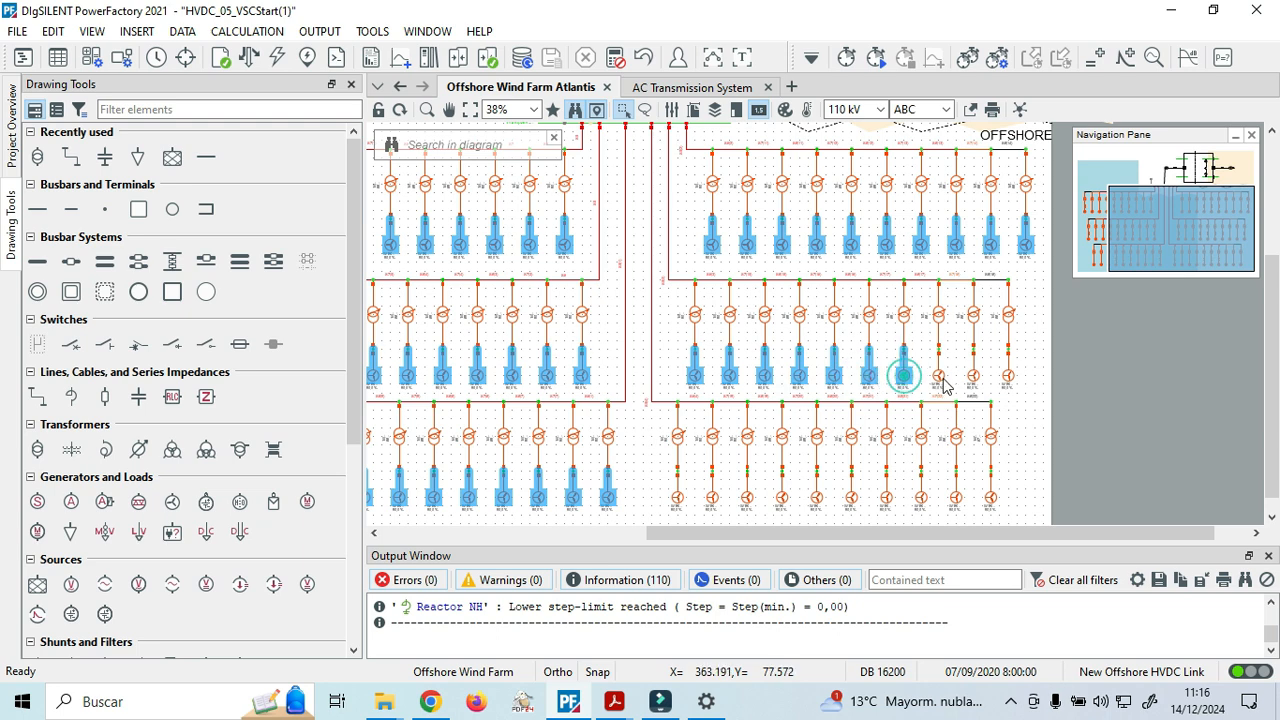
left_click(938, 376, "ctrl")
left_click(973, 376, "ctrl")
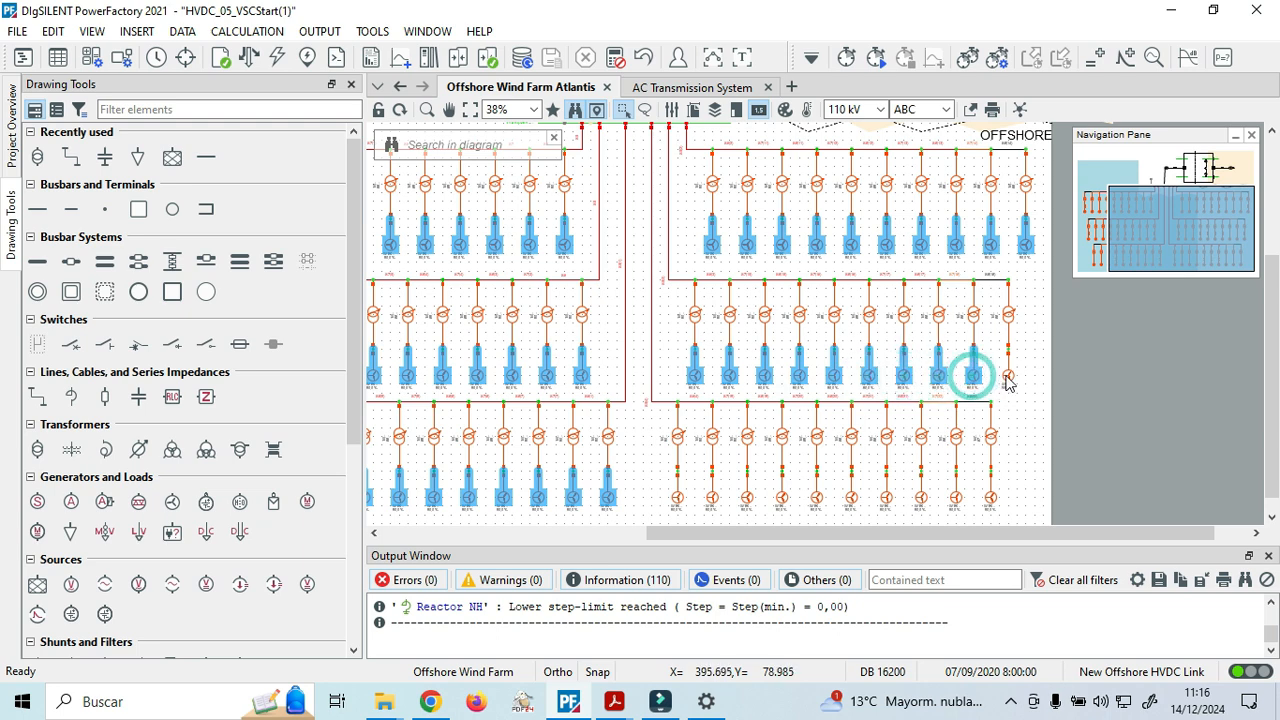
left_click(1008, 376, "ctrl")
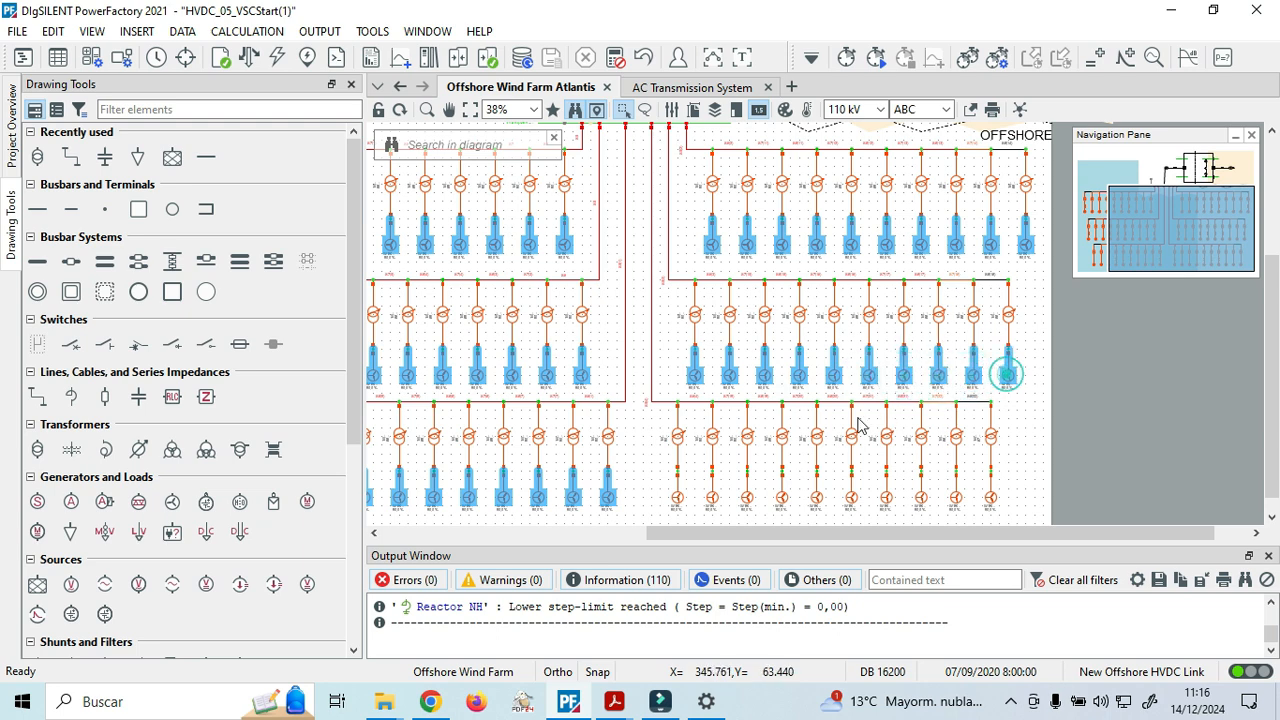
Add the ten static generators in the lower row of the wind farm's right half to the selection.
left_click(677, 497, "ctrl")
left_click(712, 497, "ctrl")
left_click(747, 497, "ctrl")
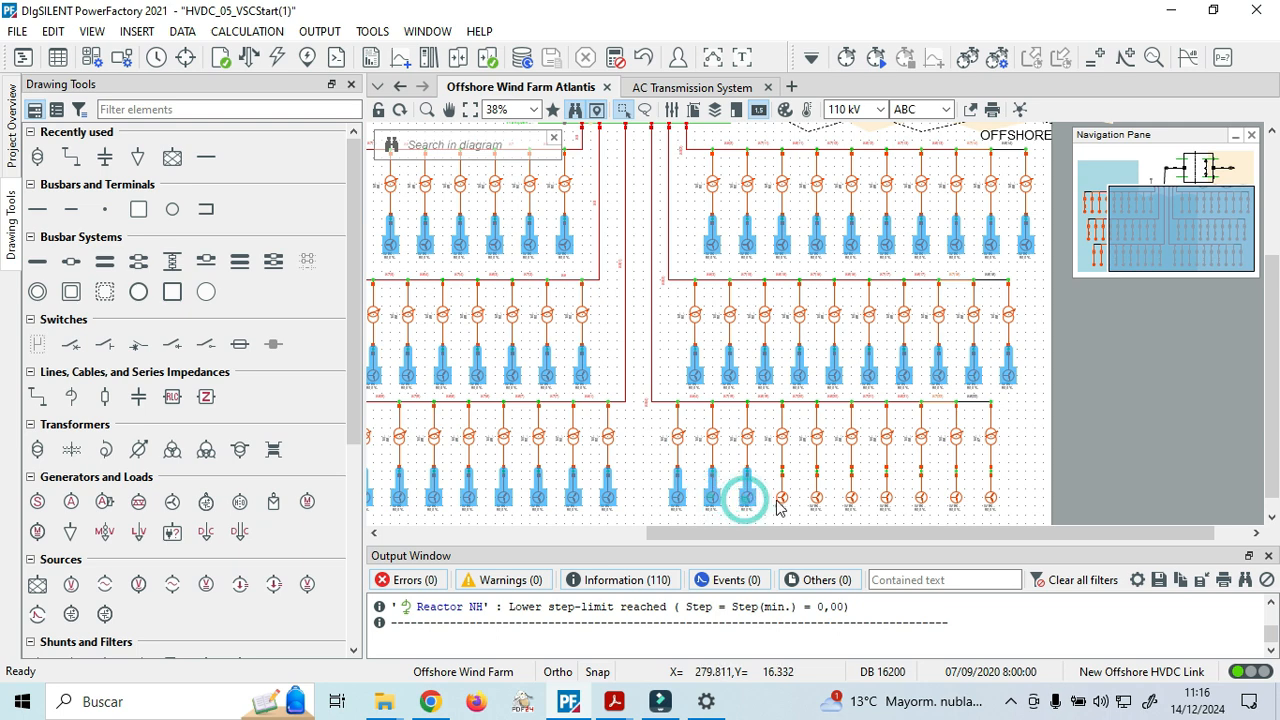
left_click(782, 497, "ctrl")
left_click(816, 497, "ctrl")
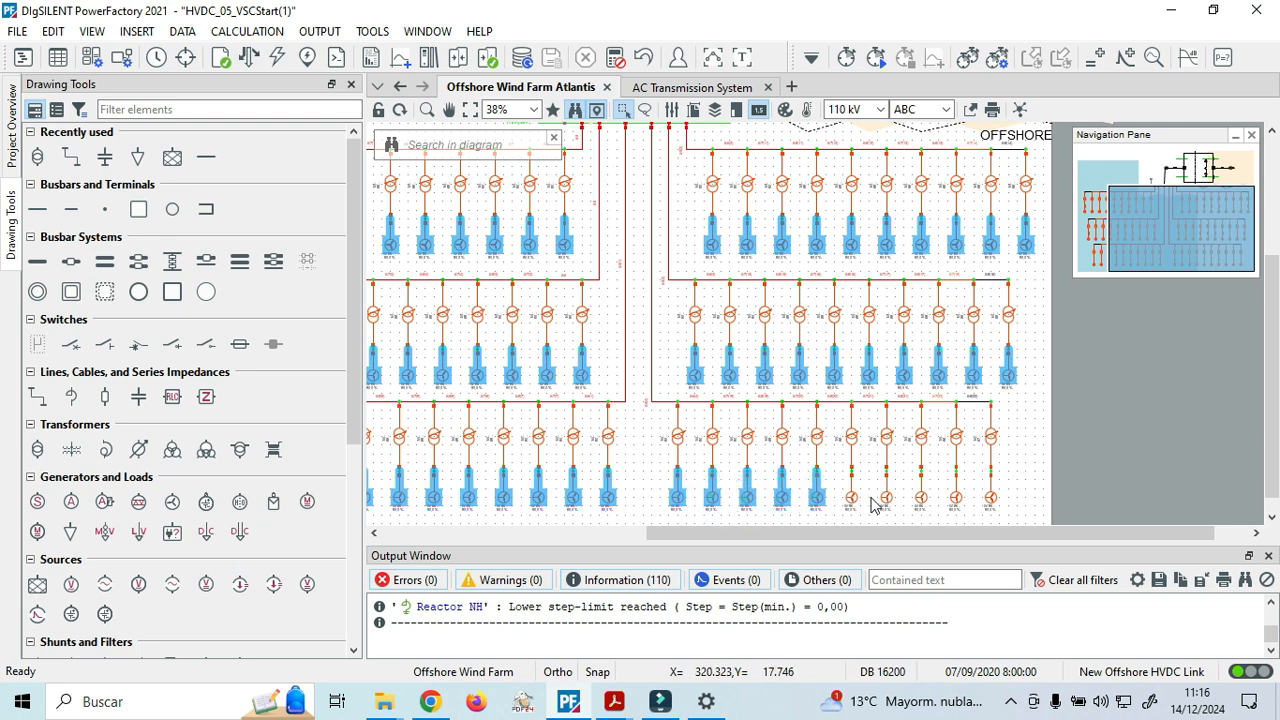
left_click(851, 497, "ctrl")
left_click(886, 497, "ctrl")
left_click(921, 497, "ctrl")
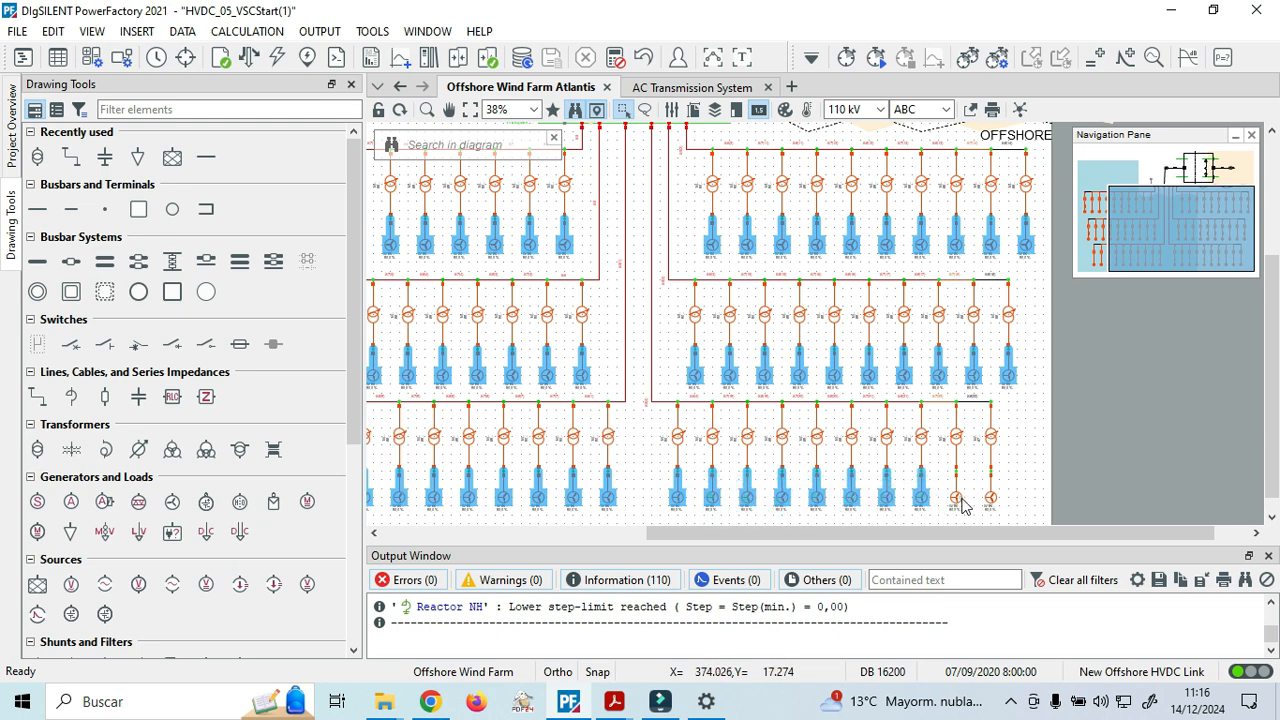
left_click(956, 497, "ctrl")
left_click(991, 497, "ctrl")
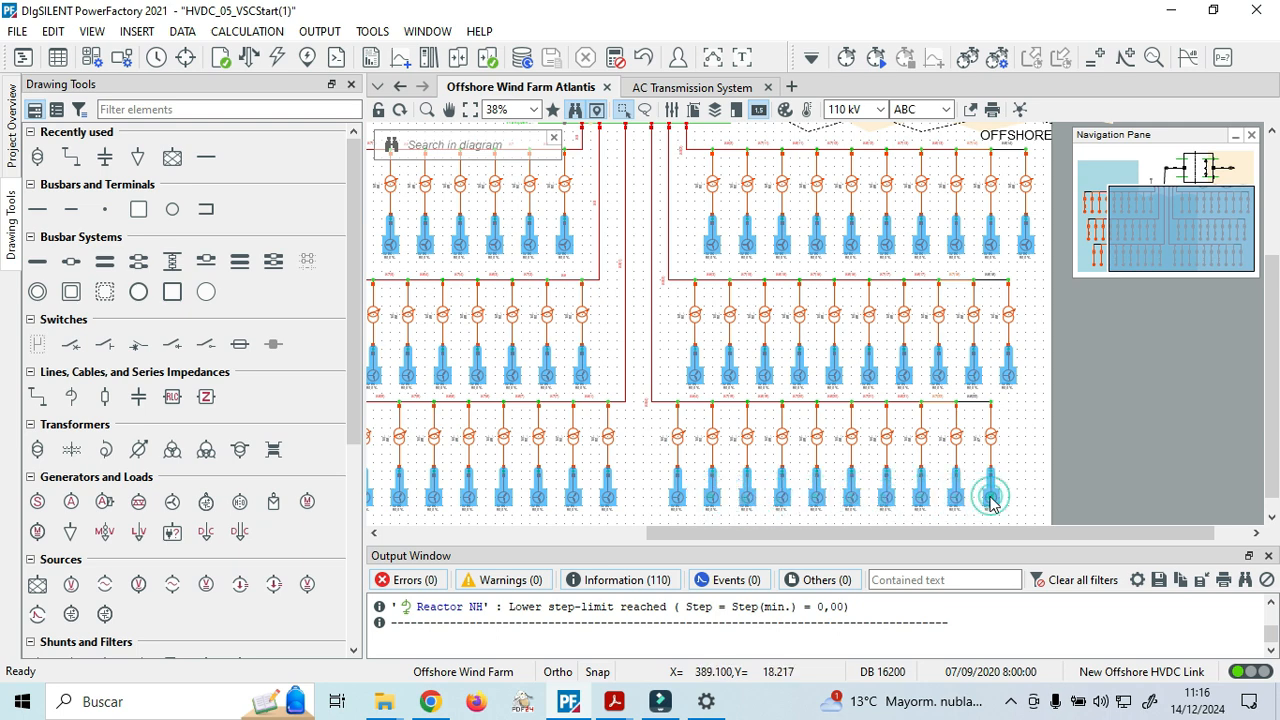
Define a new Station Control for all selected static generators and look through its machine list.
right_click(672, 358)
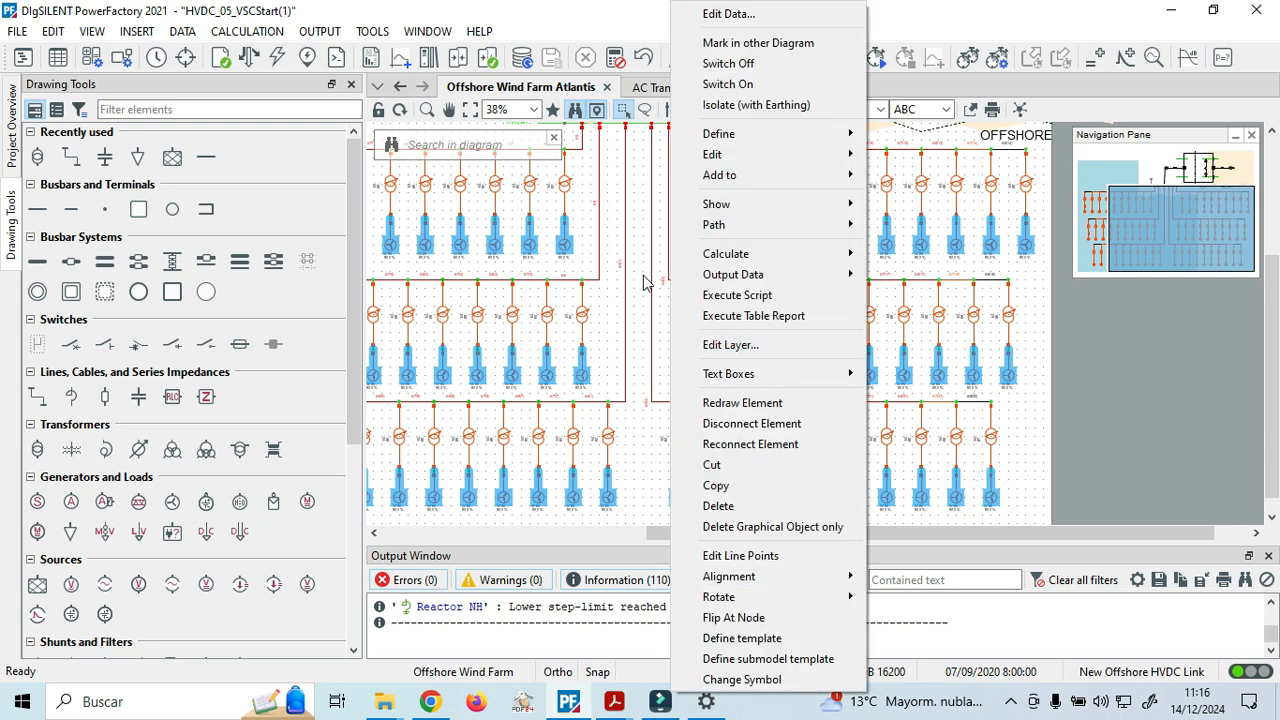
mouse_move(760, 134)
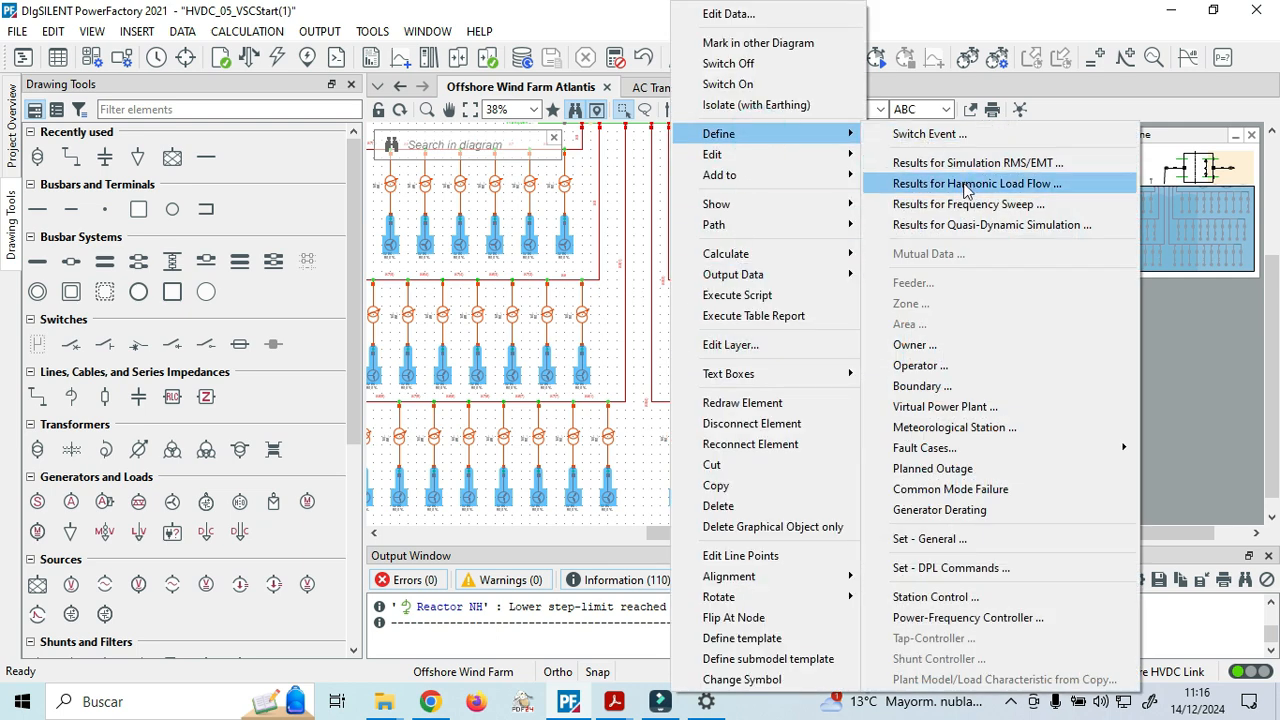
left_click(940, 596)
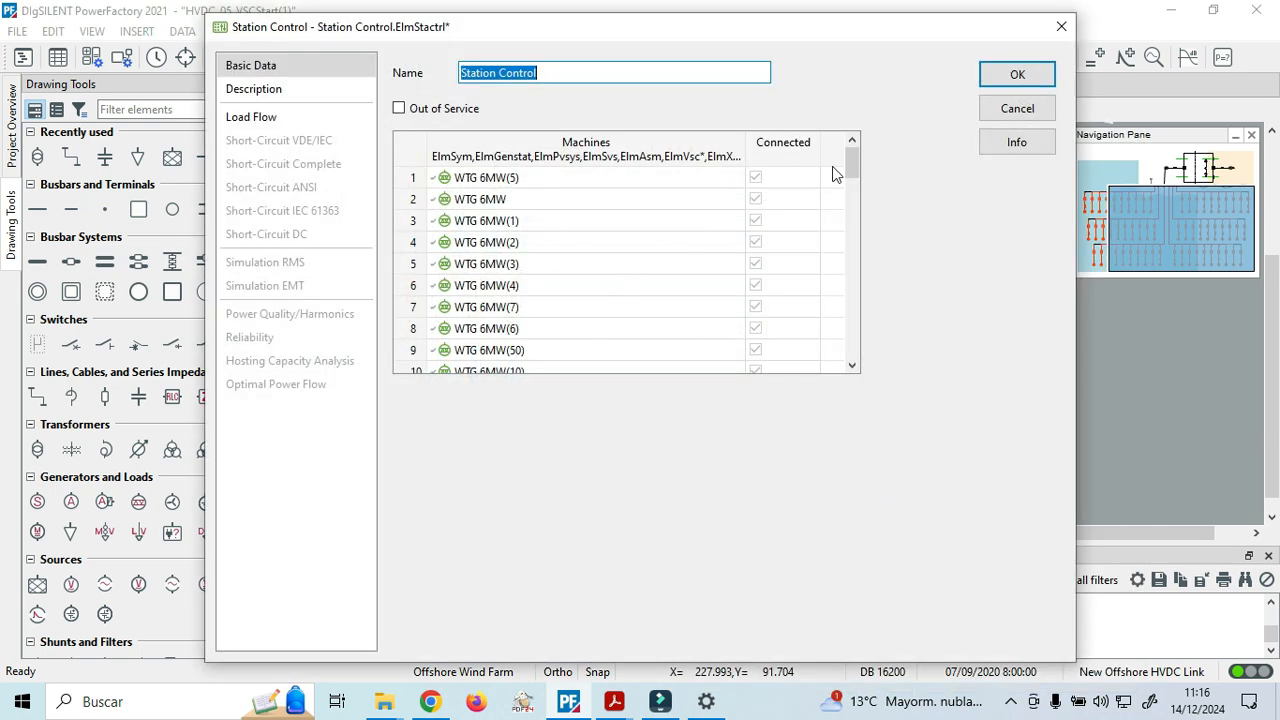
left_click_drag(856, 158, 342, 1)
Set the station controller's load flow control mode to Reactive Power Control.
left_click(249, 121)
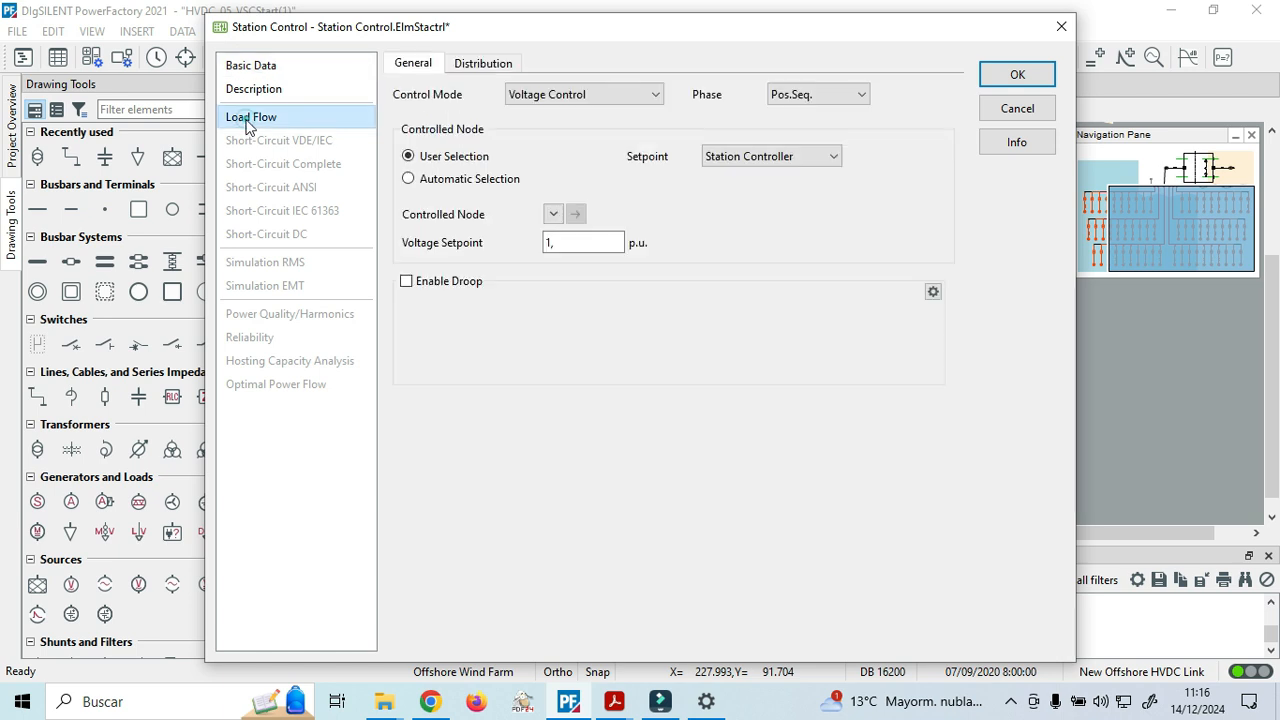
left_click(655, 95)
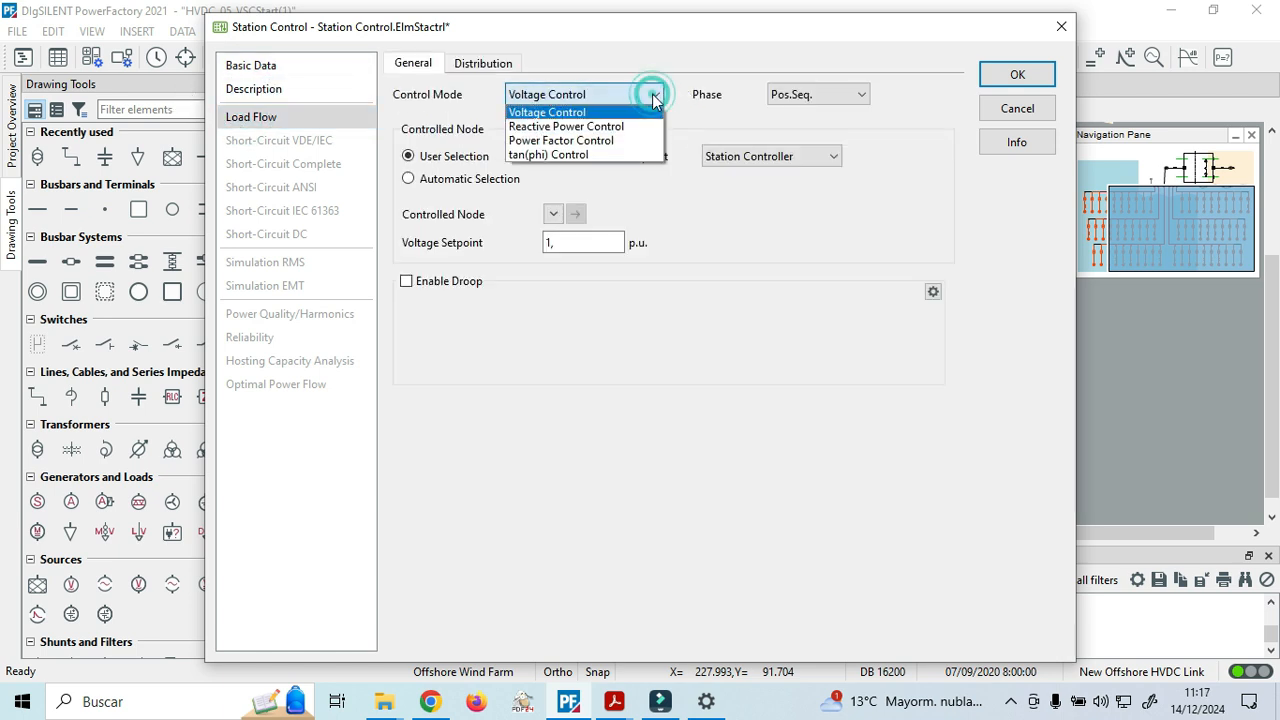
left_click(617, 140)
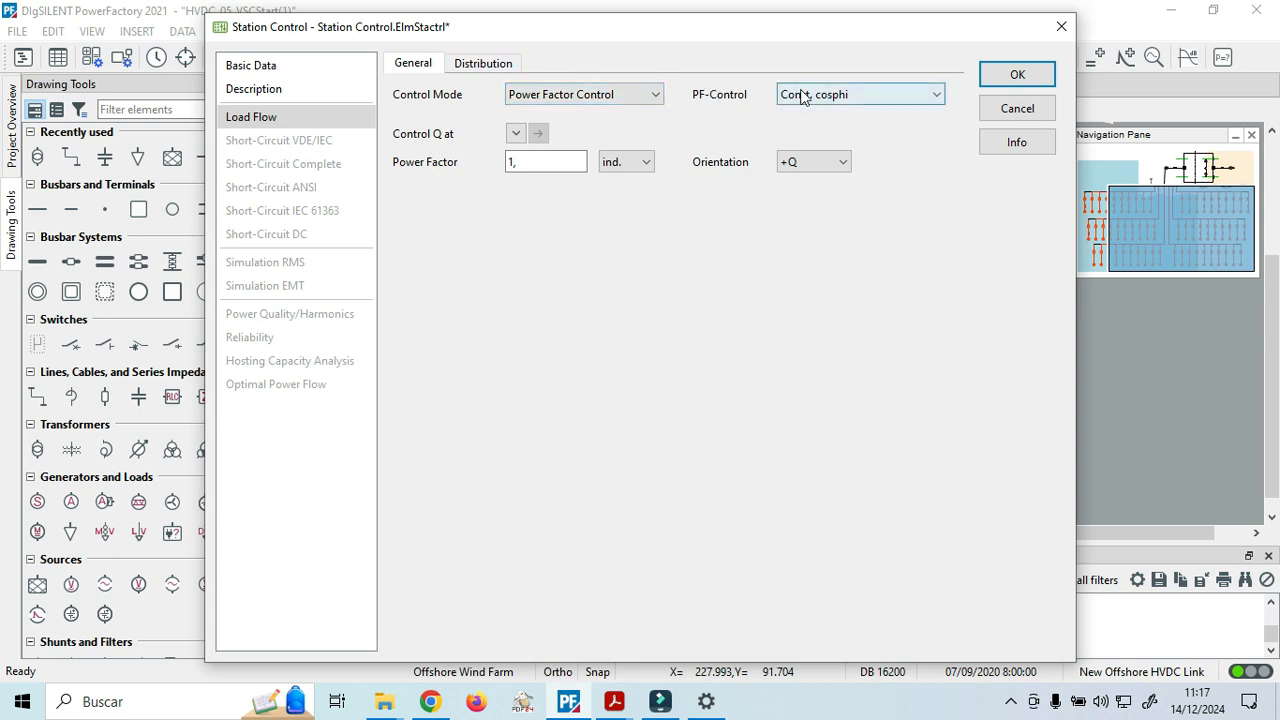
left_click(640, 95)
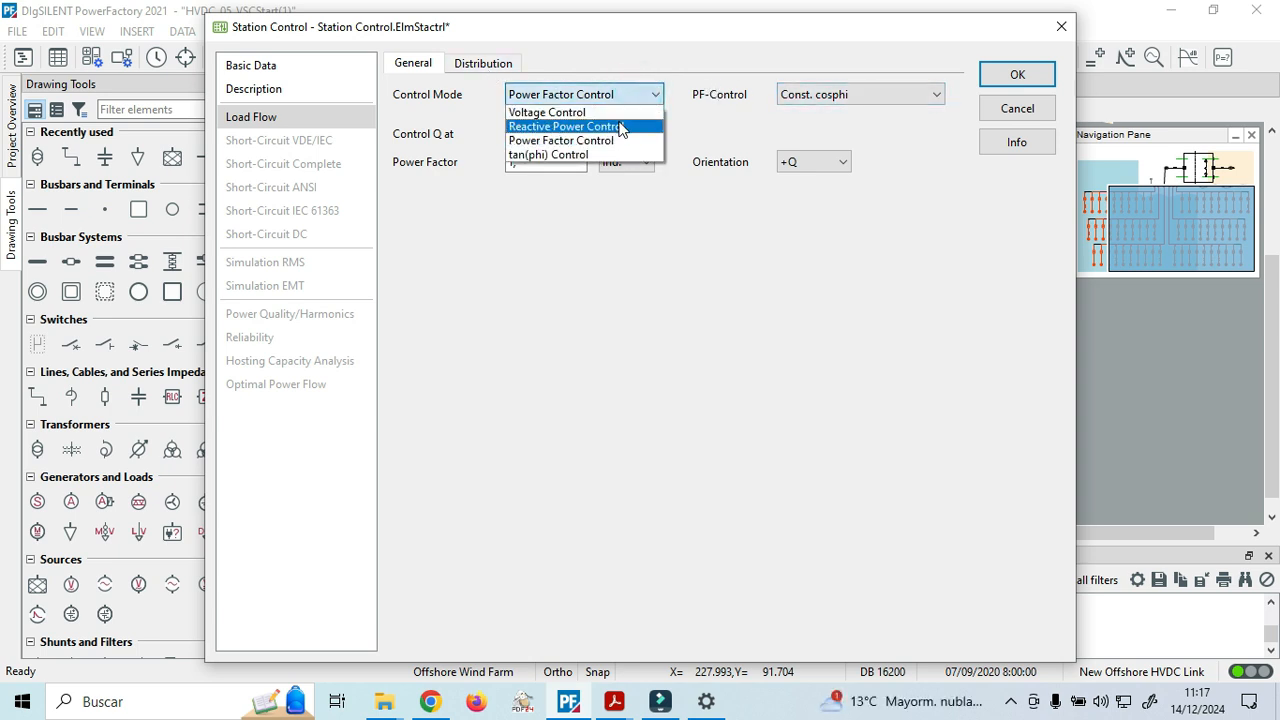
left_click(621, 128)
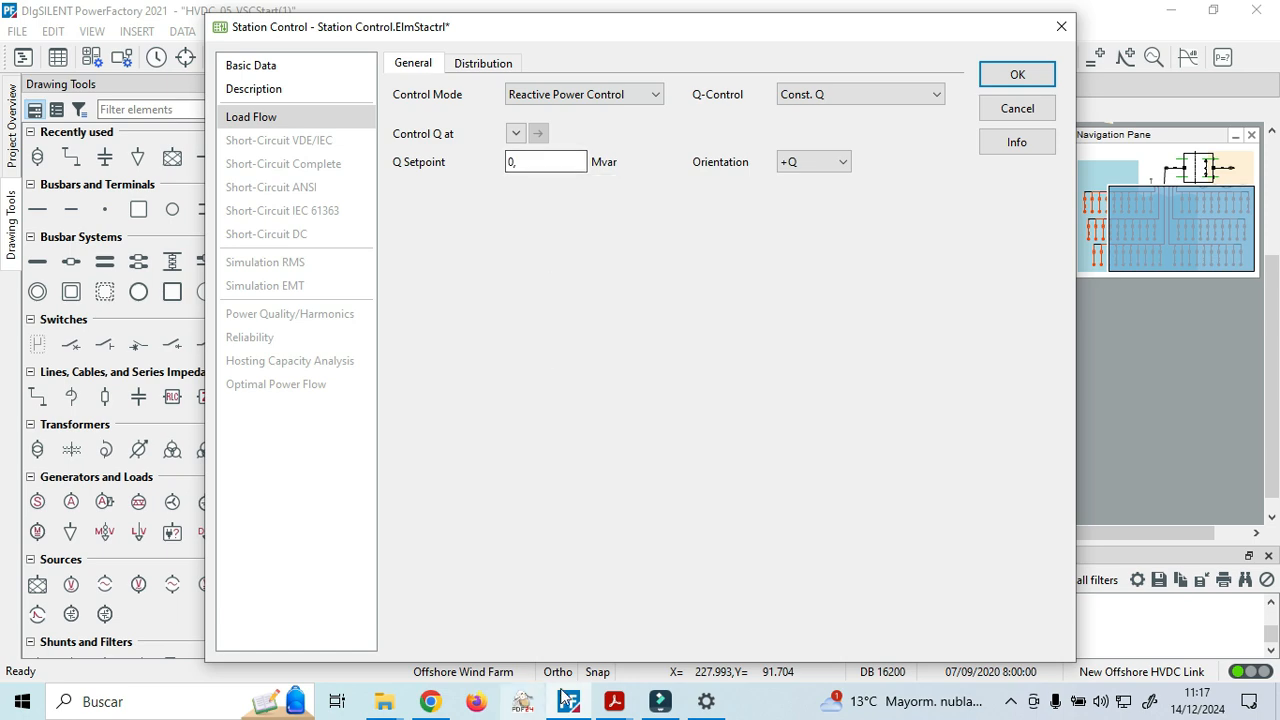
Read the Control Q and reactive power set point instructions in Project-HVDC-1.pdf, then return to PowerFactory's station controller load flow settings.
left_click(614, 701)
left_click(680, 652)
left_click(680, 652)
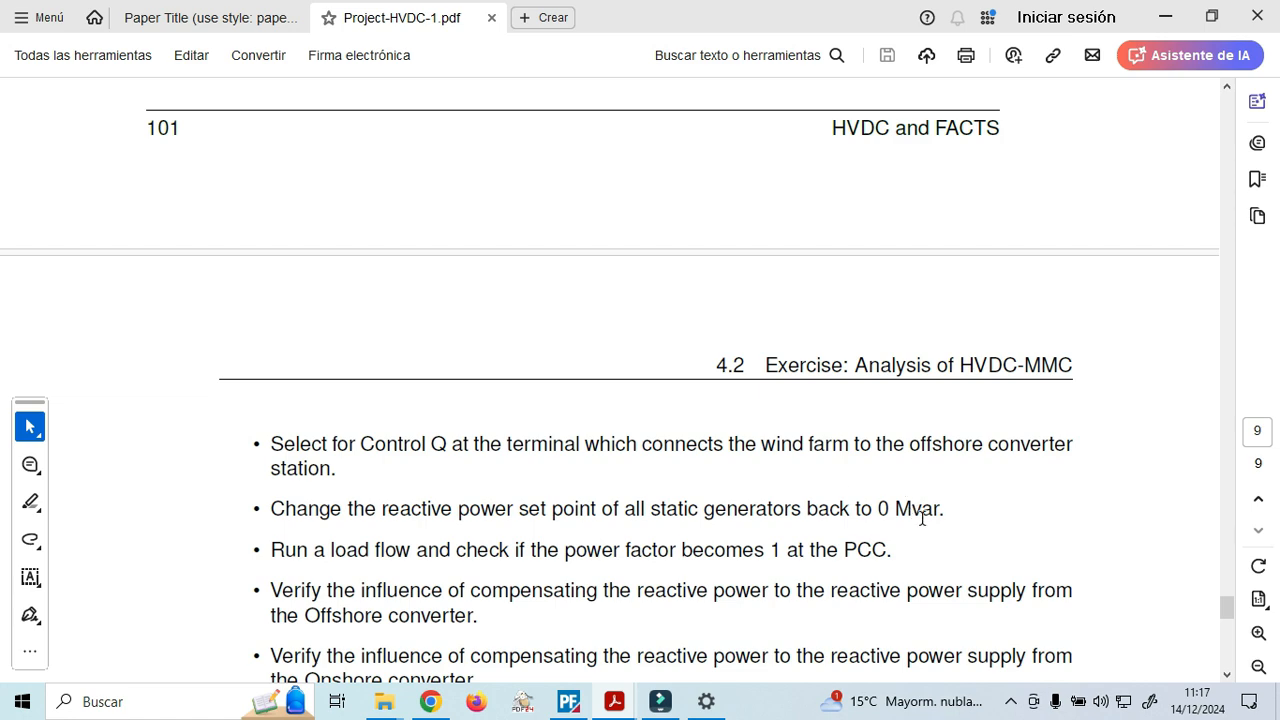
left_click(583, 703)
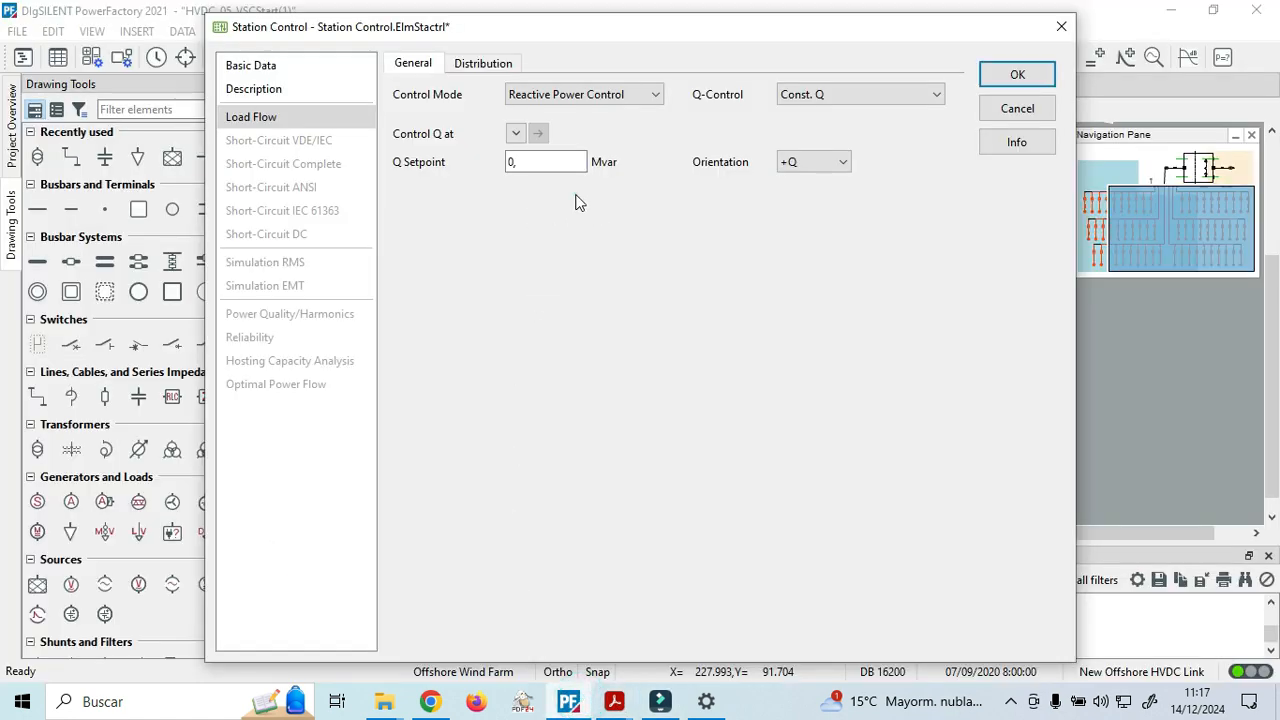
left_click(240, 68)
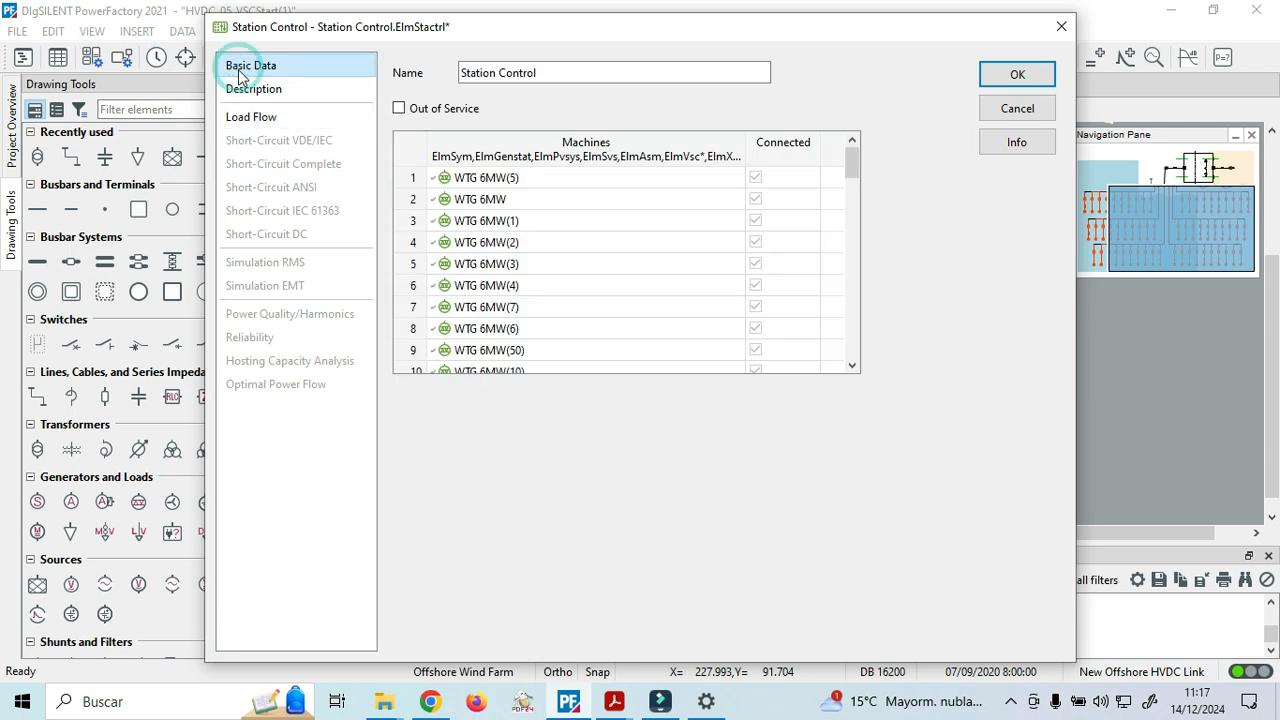
left_click(245, 90)
left_click(255, 117)
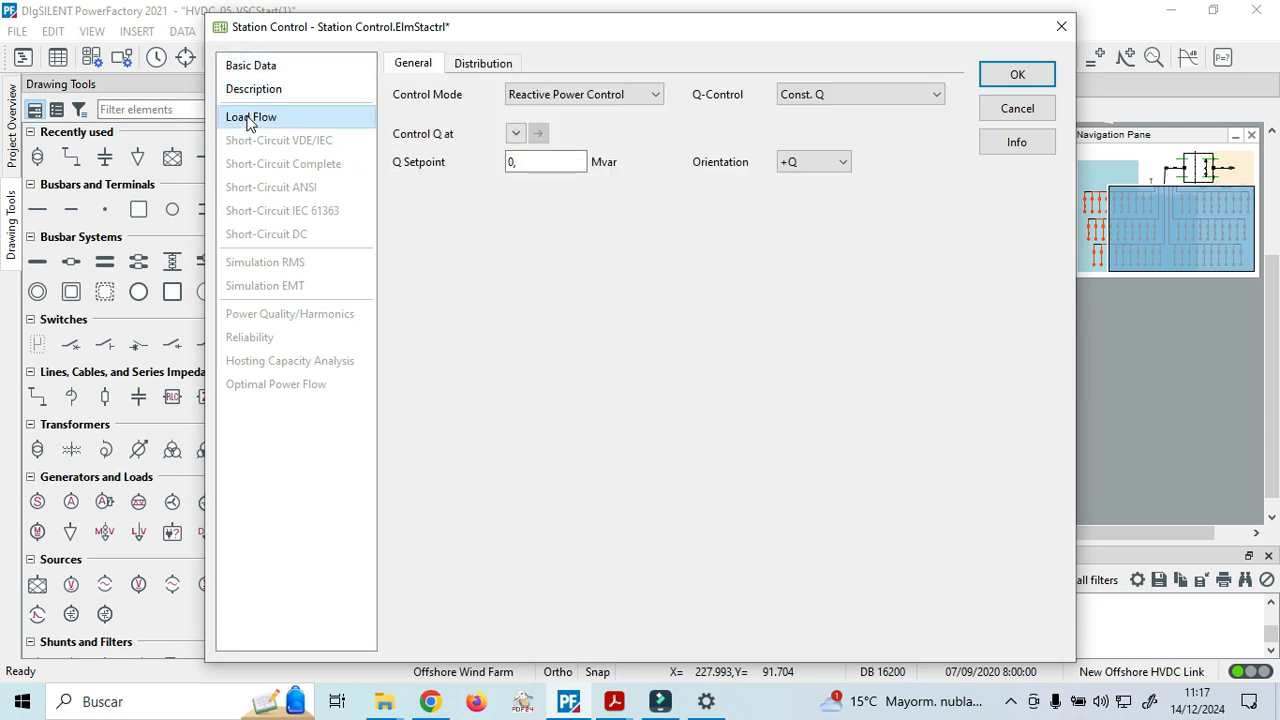
left_click(576, 236)
Start selecting the boundary or cubicle for Control Q and browse to the Offshore Wind Farm grid.
left_click(515, 133)
left_click(537, 158)
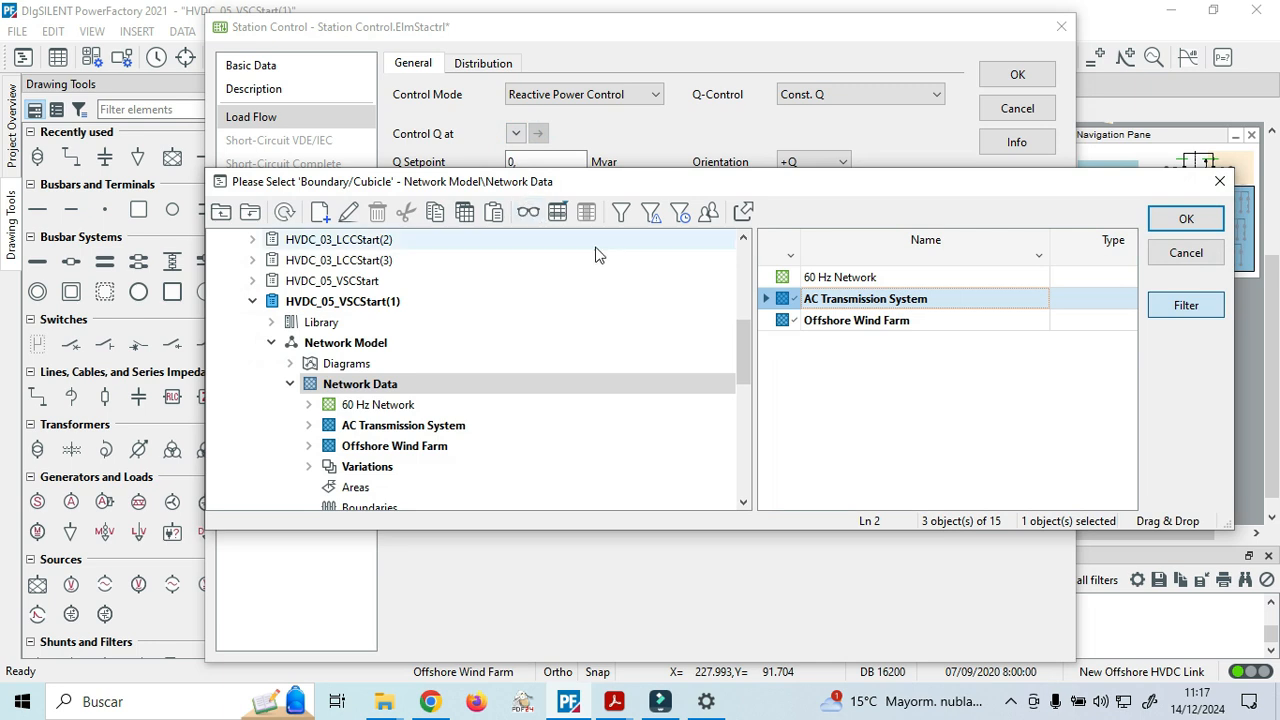
scroll(335, 398, "down", 1)
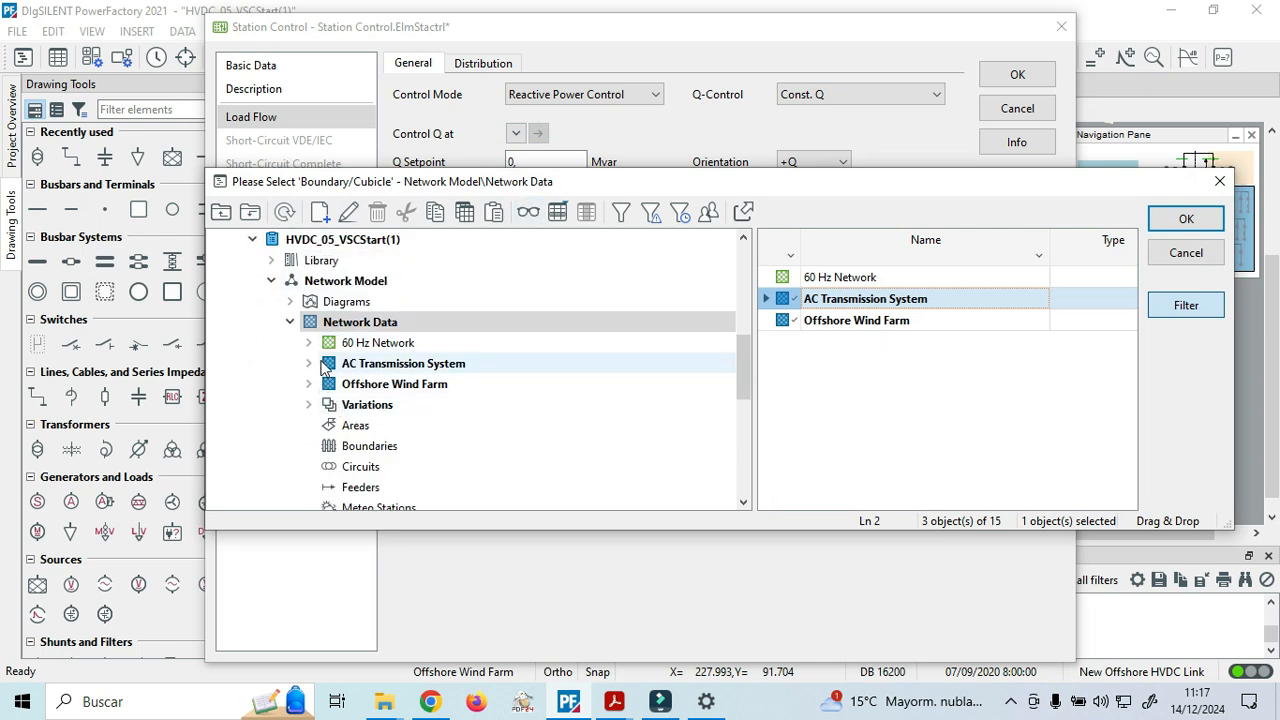
left_click(328, 390)
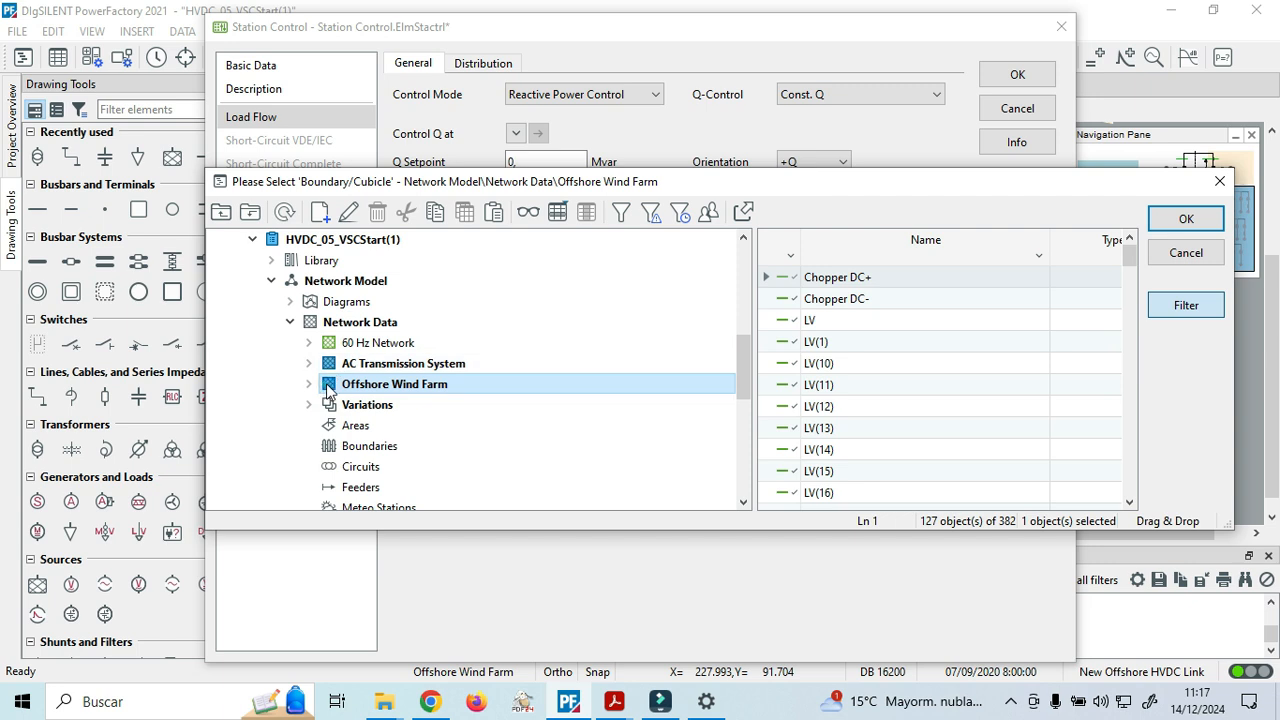
Try to assign the Windpark 20kV terminal itself as the Control Q location.
scroll(954, 416, "down", 20)
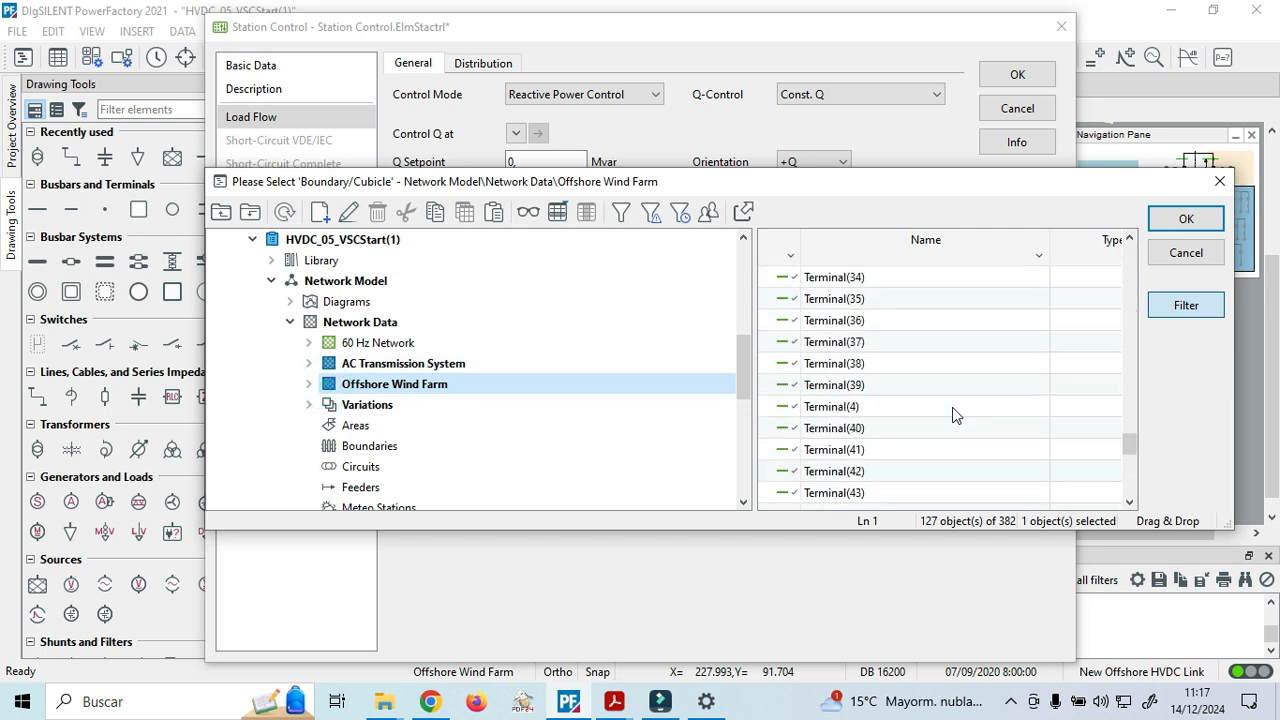
scroll(952, 407, "down", 6)
left_click(870, 499)
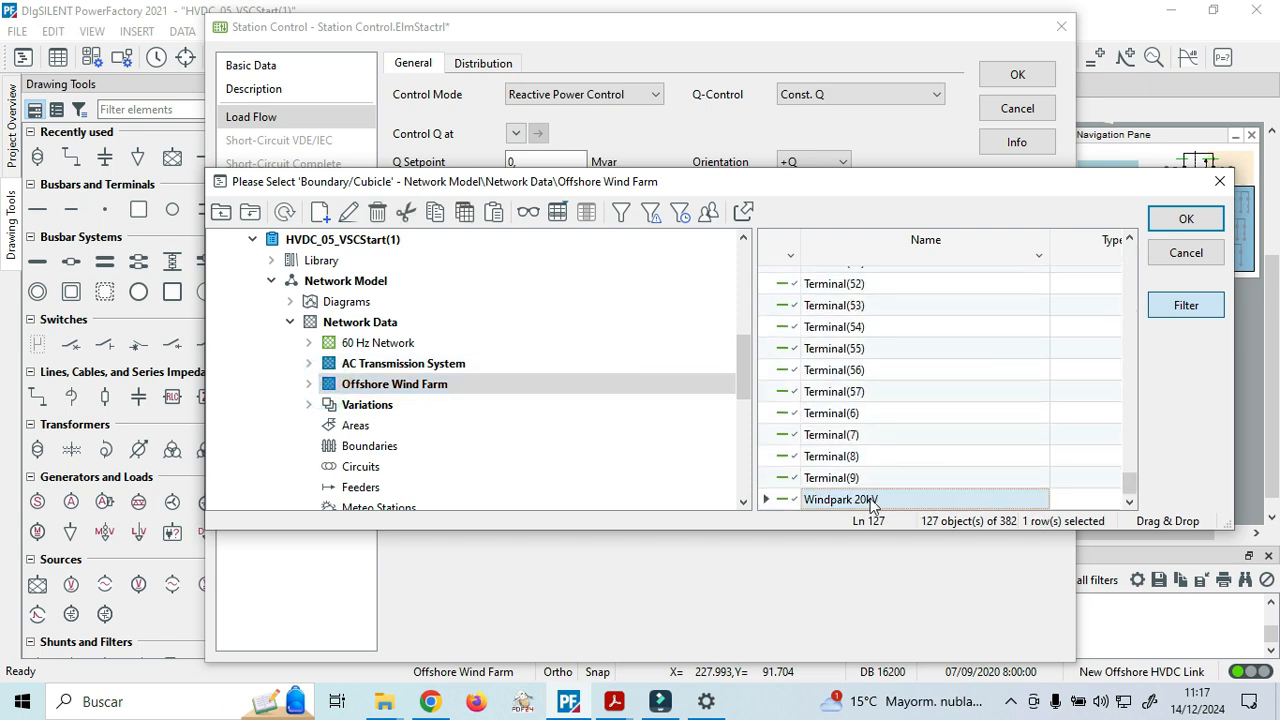
left_click(1186, 218)
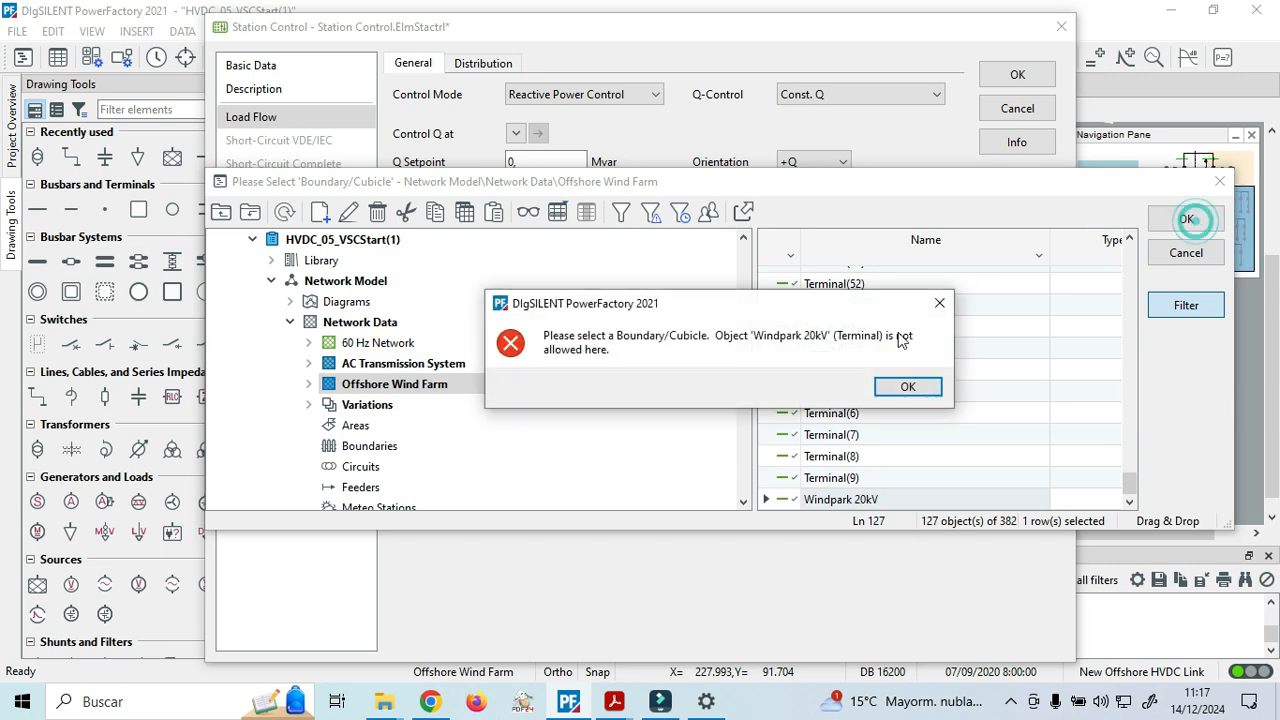
left_click(908, 388)
left_click(780, 500)
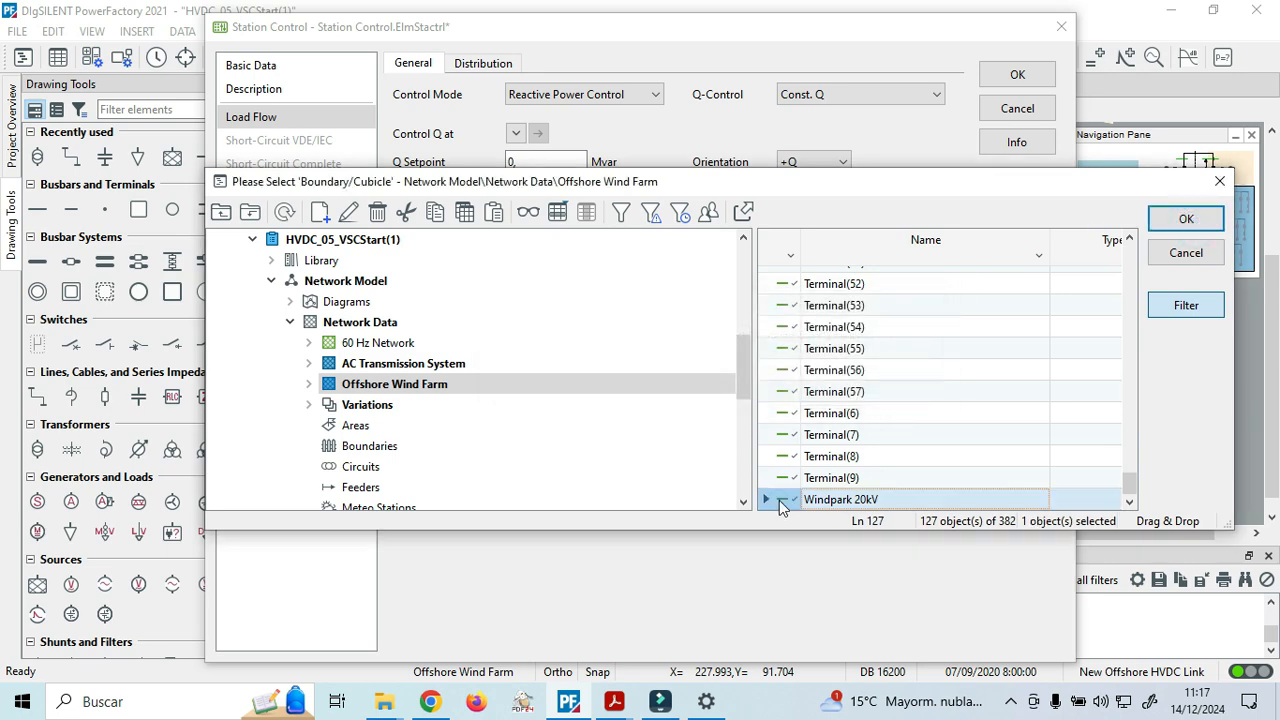
left_click(1168, 220)
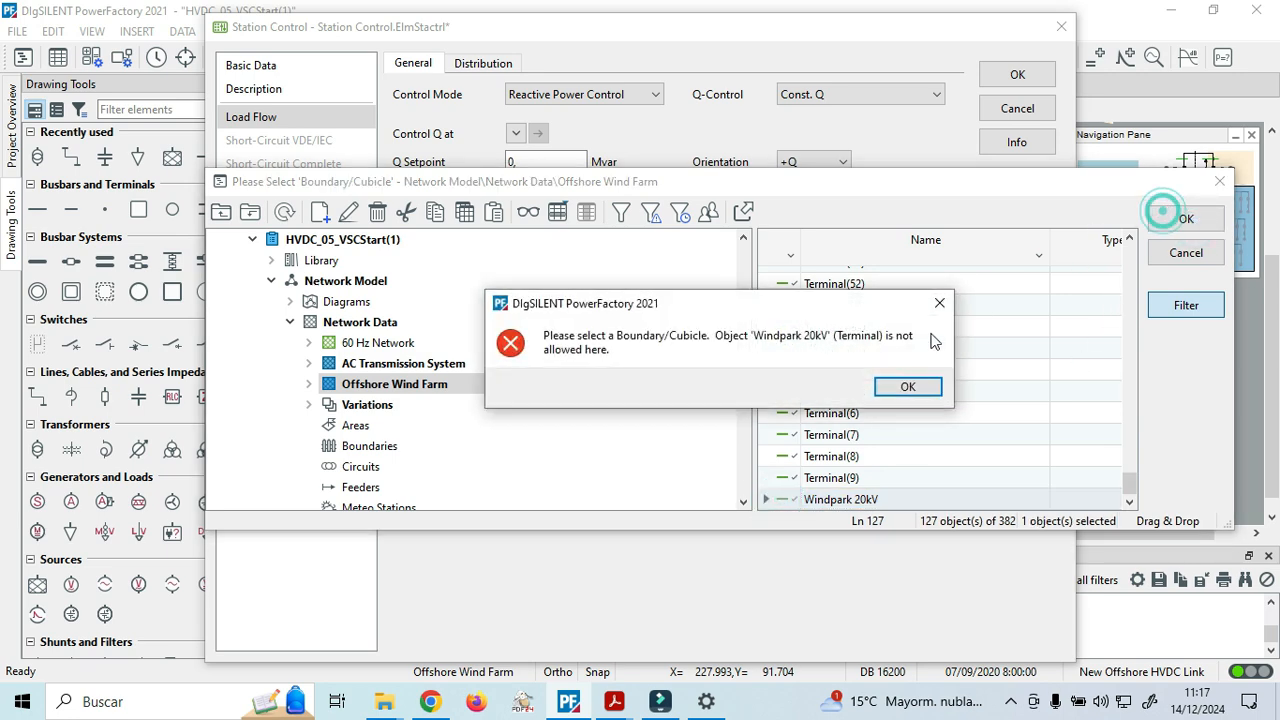
left_click(903, 383)
Try to assign the whole Offshore Wind Farm grid as the Control Q location.
left_click(360, 324)
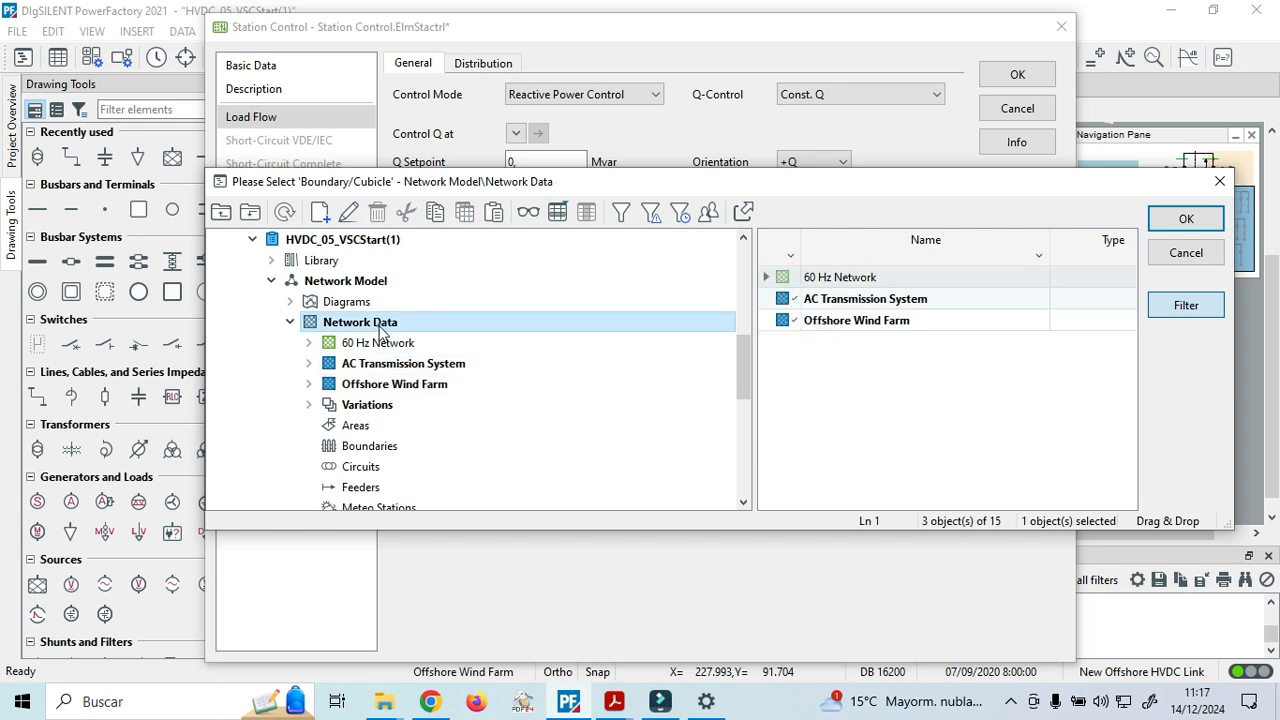
left_click(779, 319)
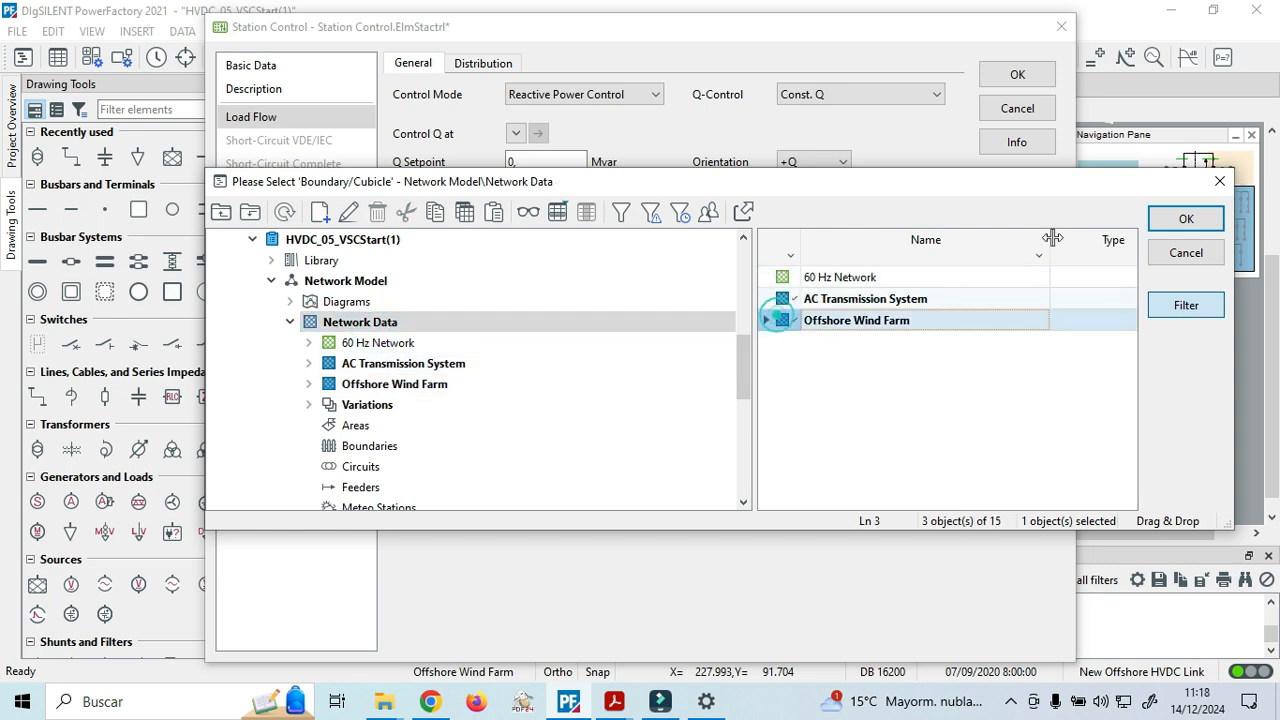
left_click(1188, 220)
left_click(903, 388)
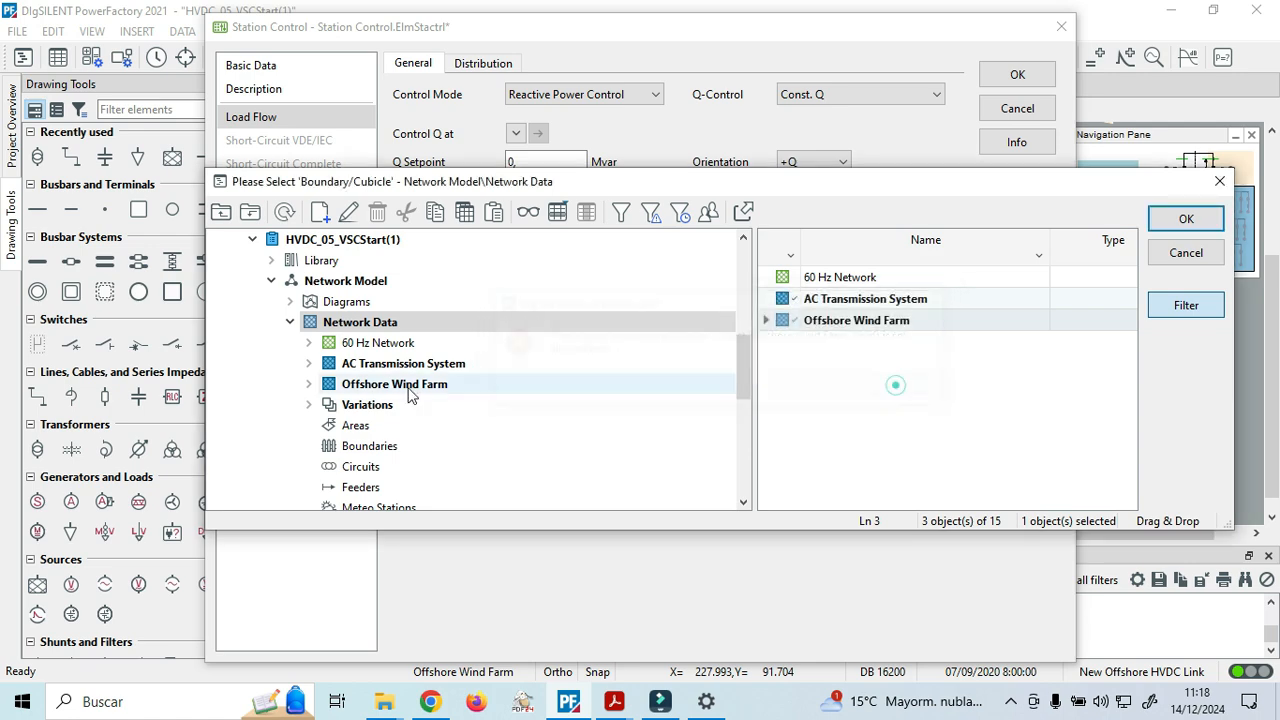
Browse the Offshore Wind Farm grid in the Control Q selection and list the cubicles of the Windpark 20kV terminal.
left_click(309, 385)
scroll(432, 430, "down", 5)
scroll(432, 430, "up", 6)
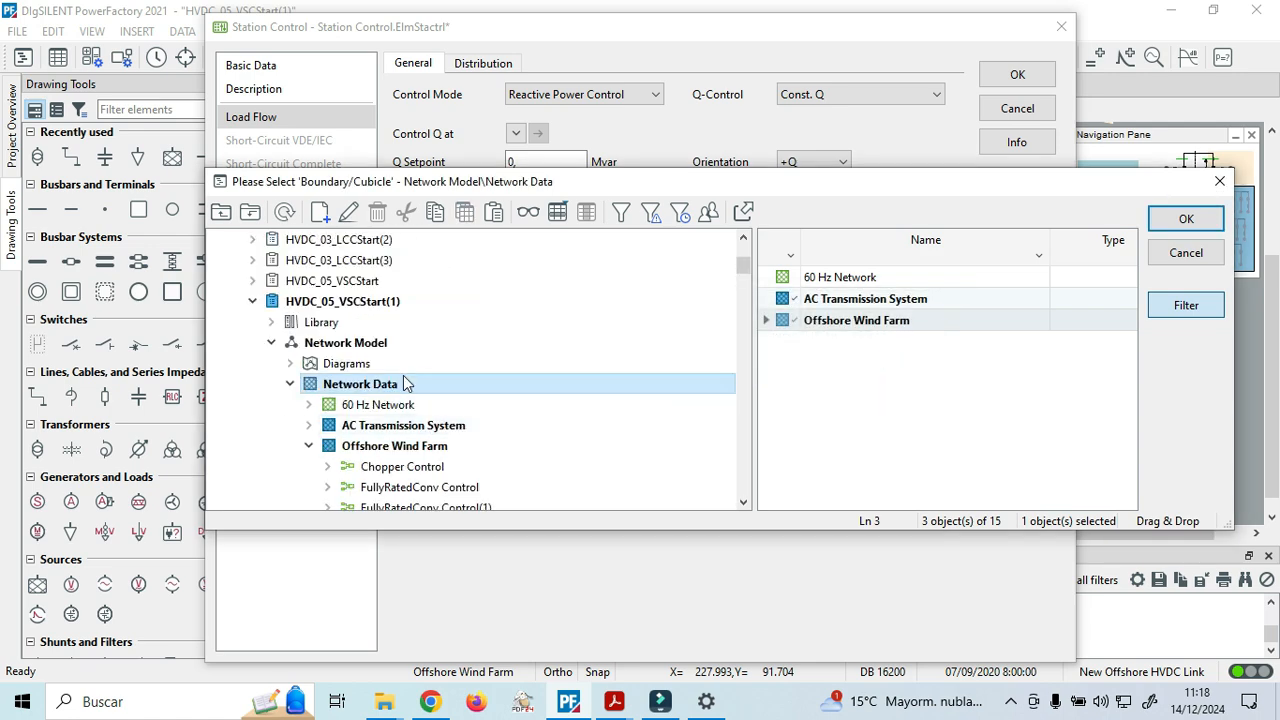
left_click(395, 445)
scroll(855, 408, "down", 10)
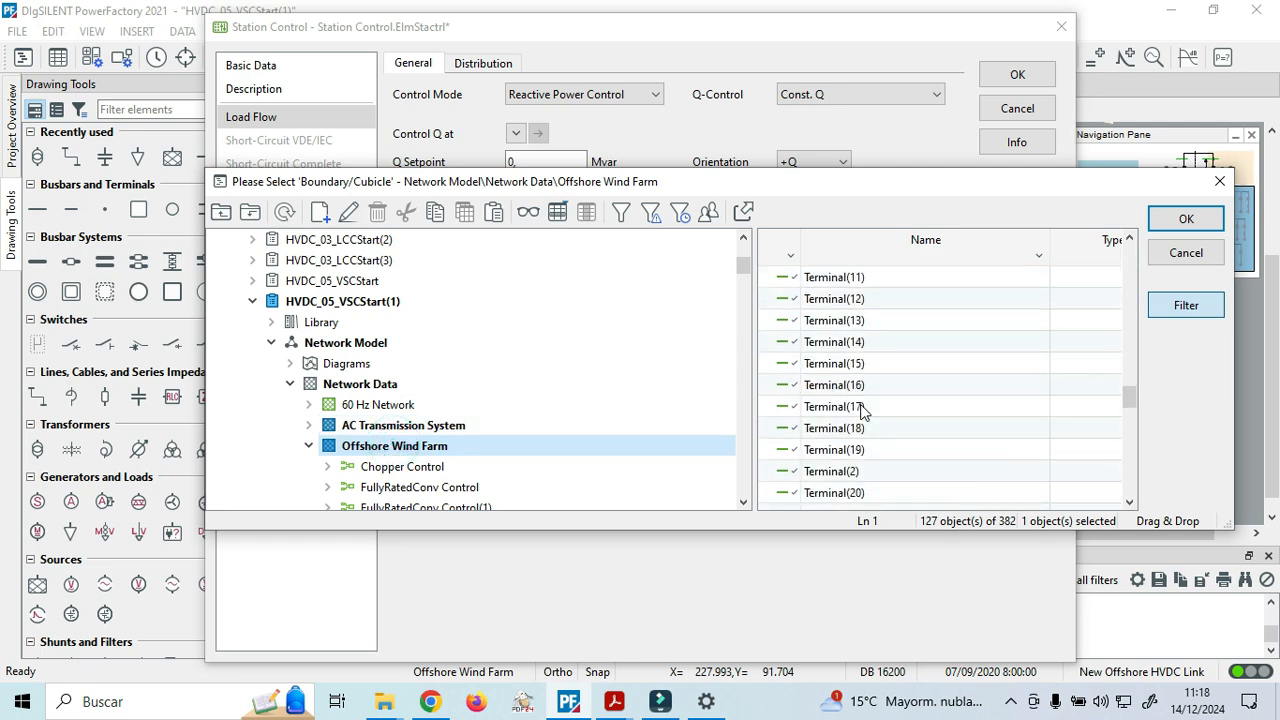
scroll(449, 408, "down", 13)
scroll(455, 415, "down", 10)
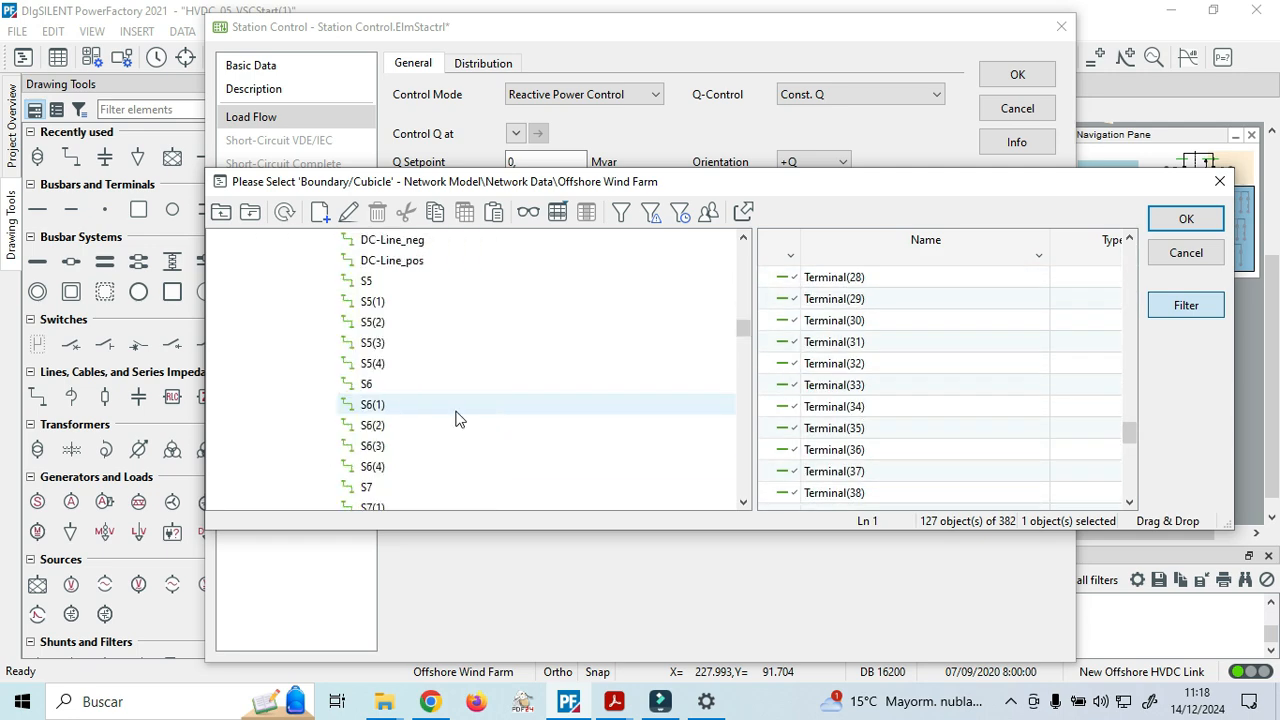
scroll(455, 418, "down", 20)
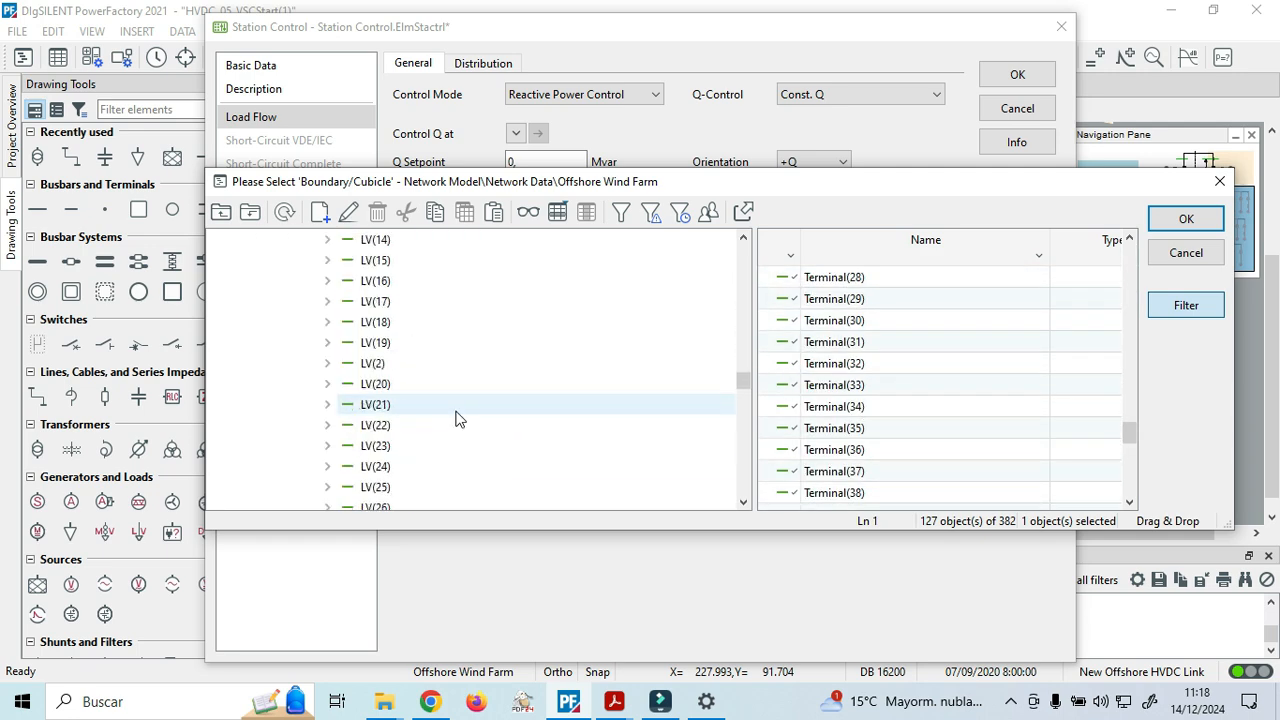
scroll(455, 418, "down", 15)
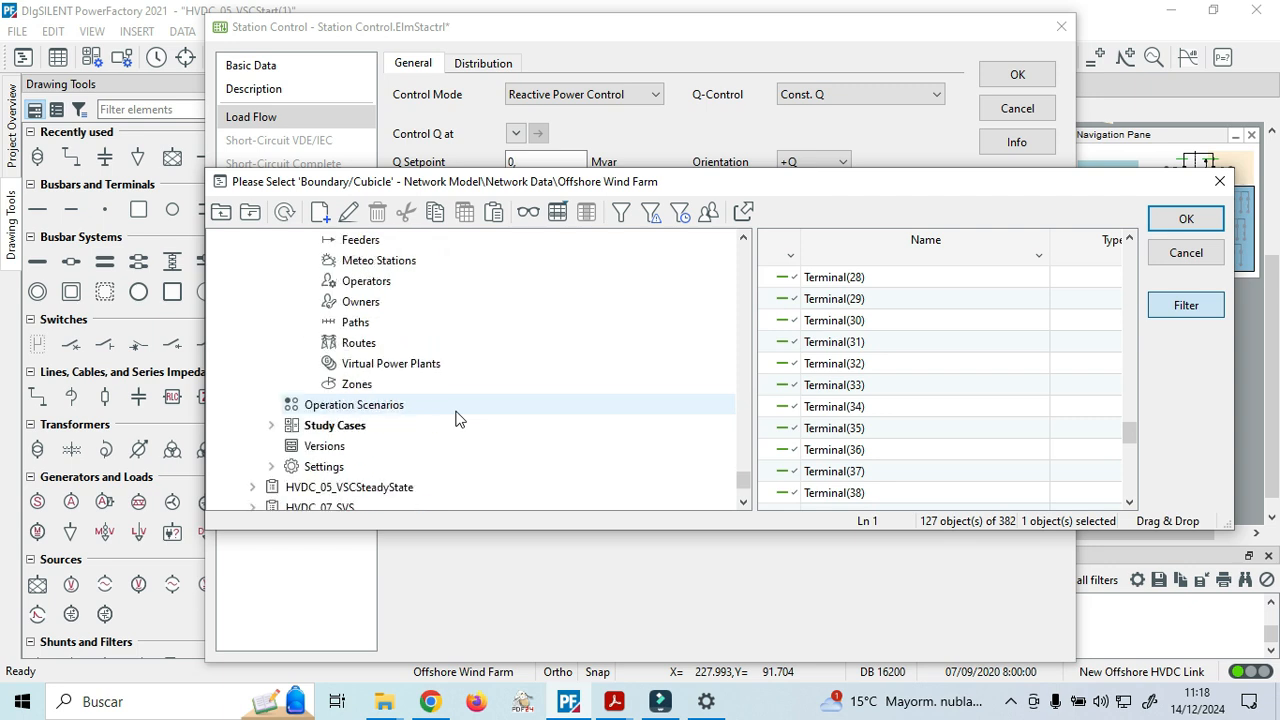
scroll(455, 415, "up", 4)
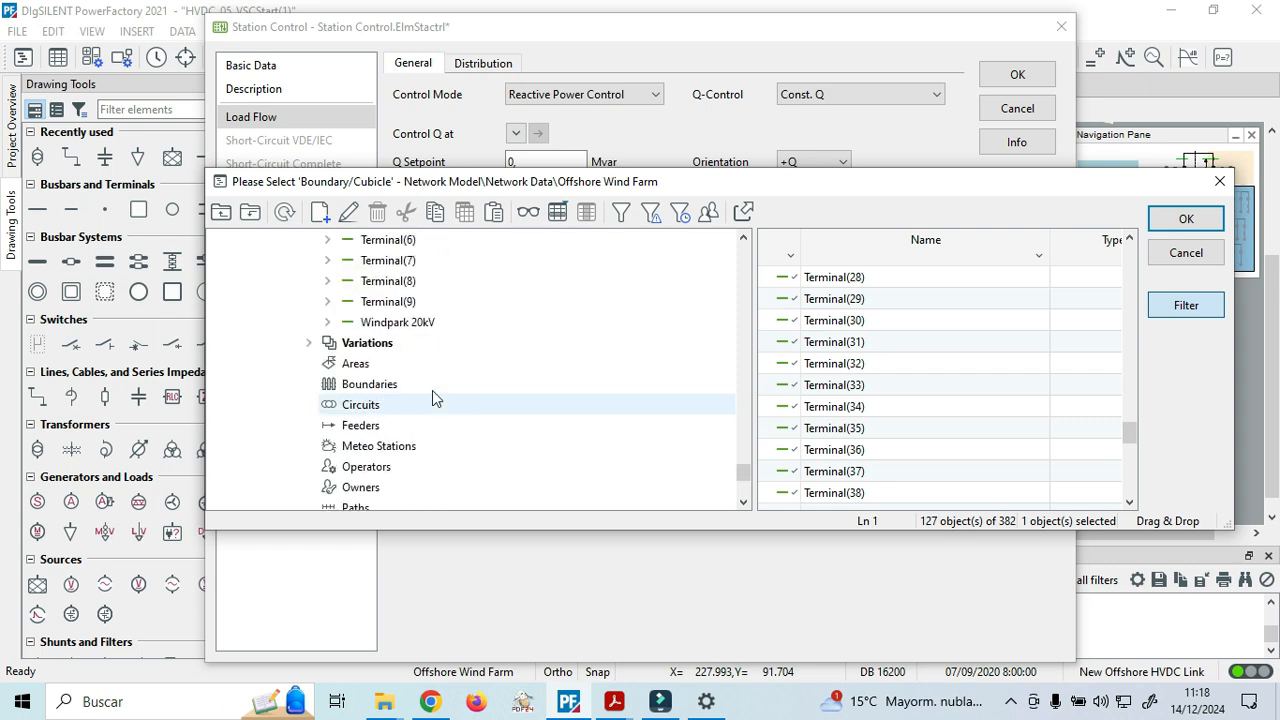
left_click(425, 323)
left_click(325, 323)
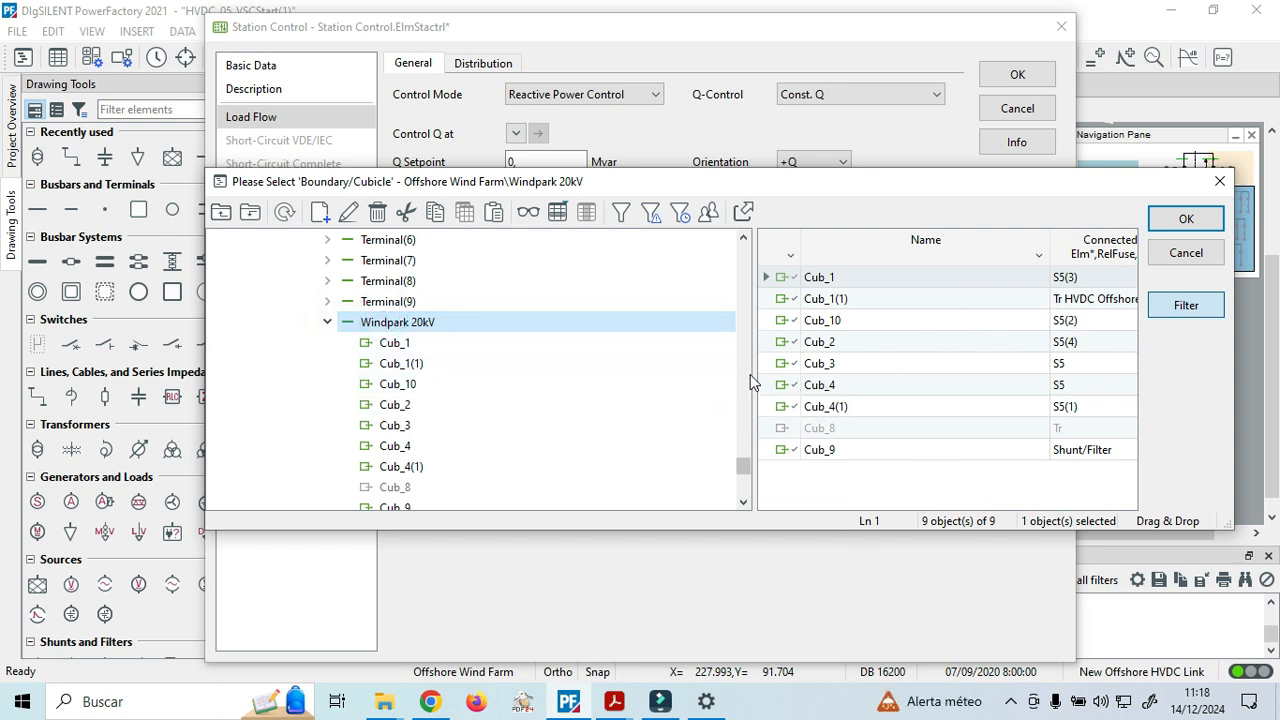
Assign cubicle Cub_1(1), connected to Tr HVDC Offshore, as the Control Q location and accept the station control settings.
left_click_drag(750, 376, 539, 367)
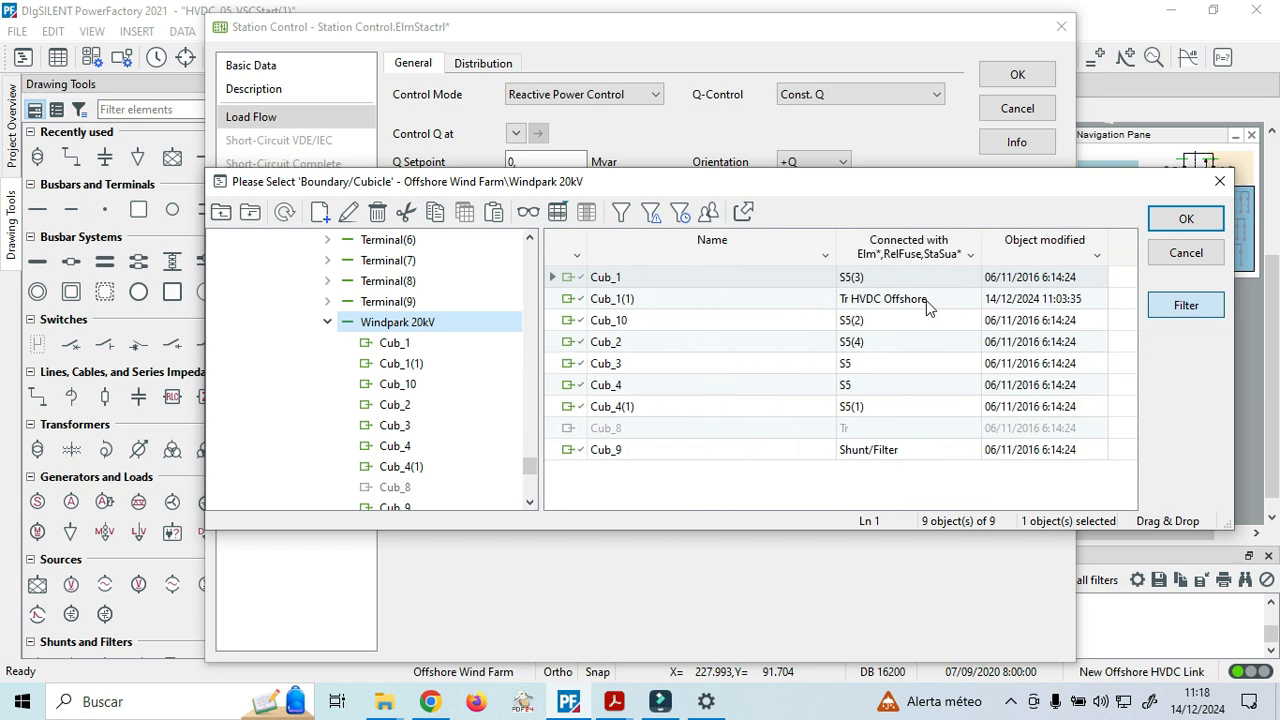
left_click(625, 298)
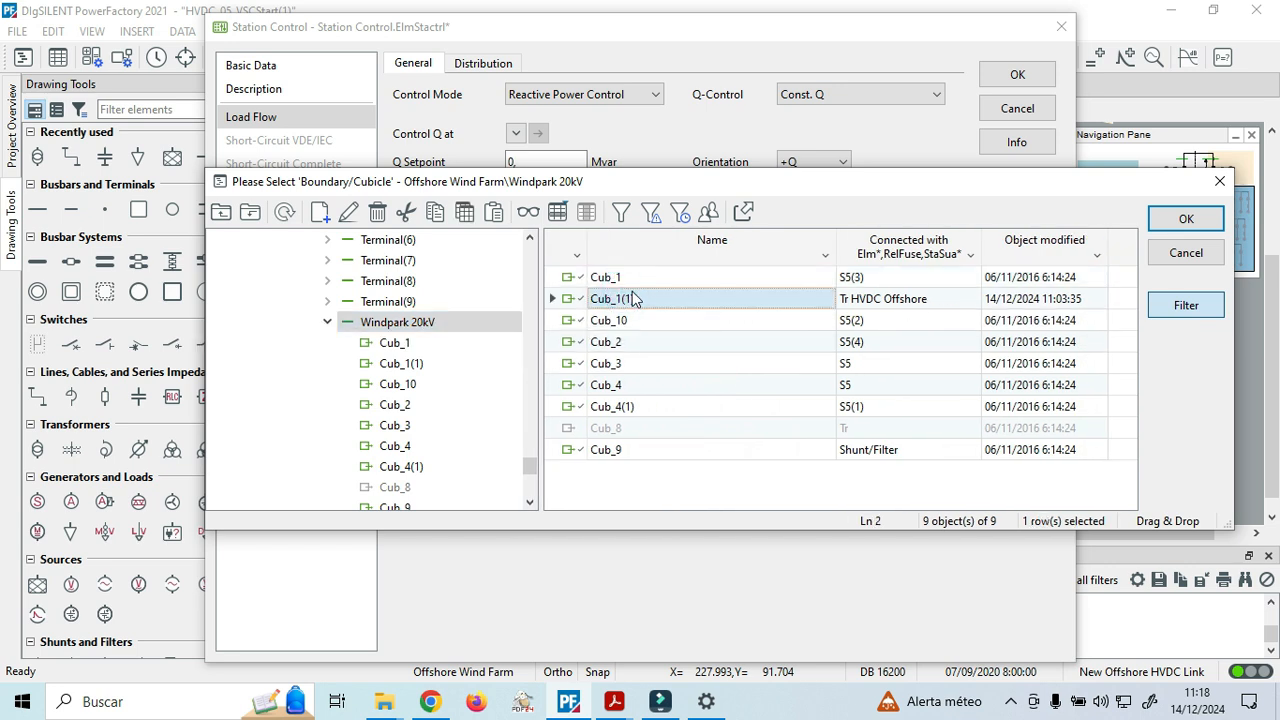
left_click(1182, 221)
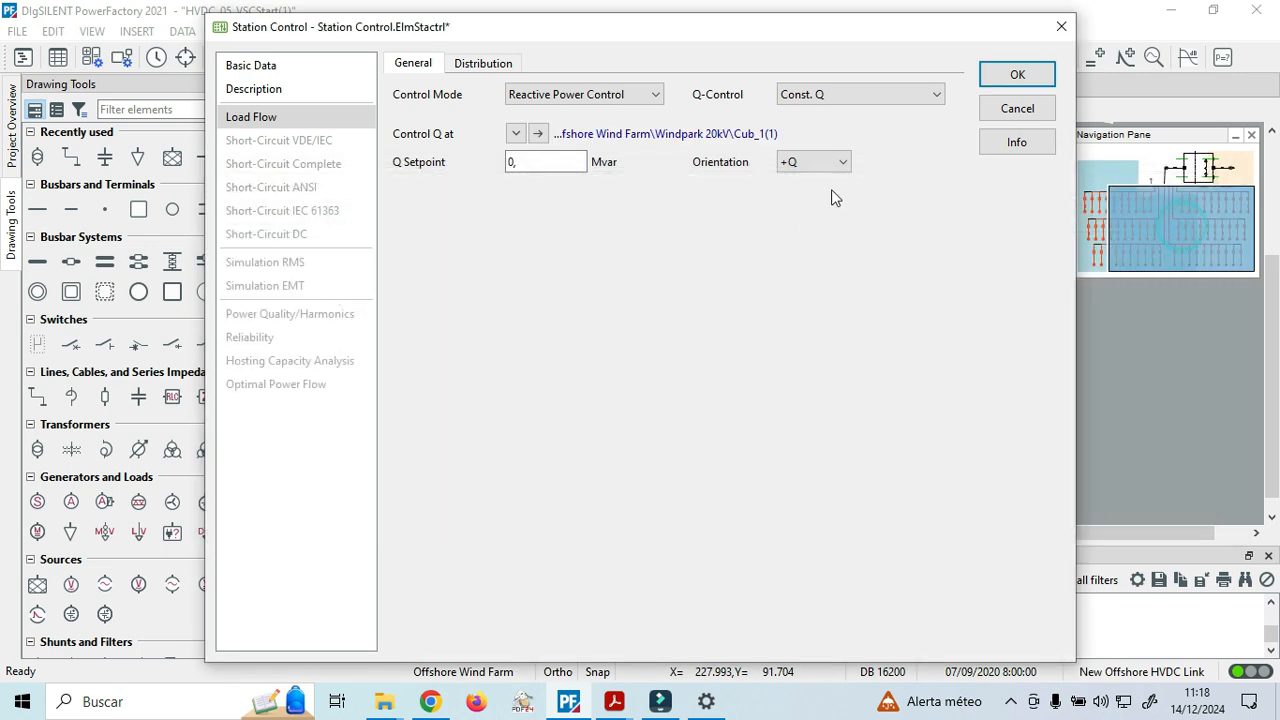
left_click(1015, 76)
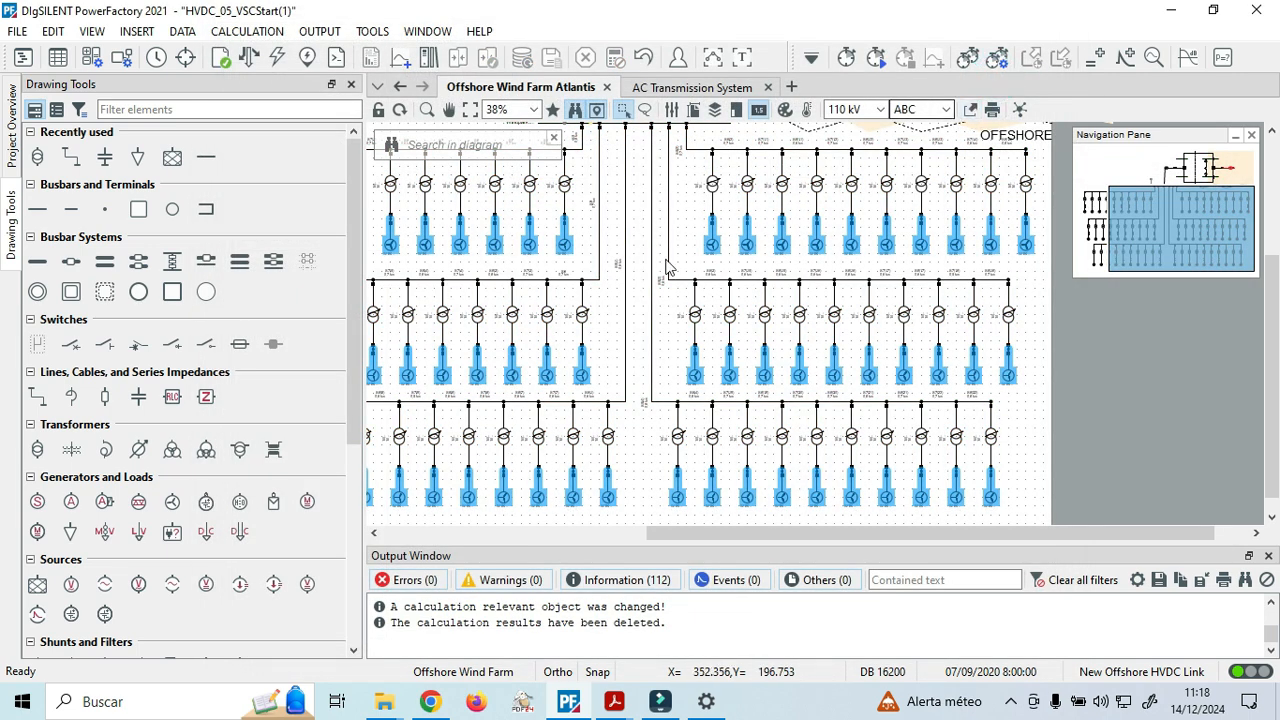
Run a balanced, positive sequence AC load flow and check the reactive power at the Windpark 20kV connection to the HVDC transformer.
left_click_drag(974, 533, 762, 532)
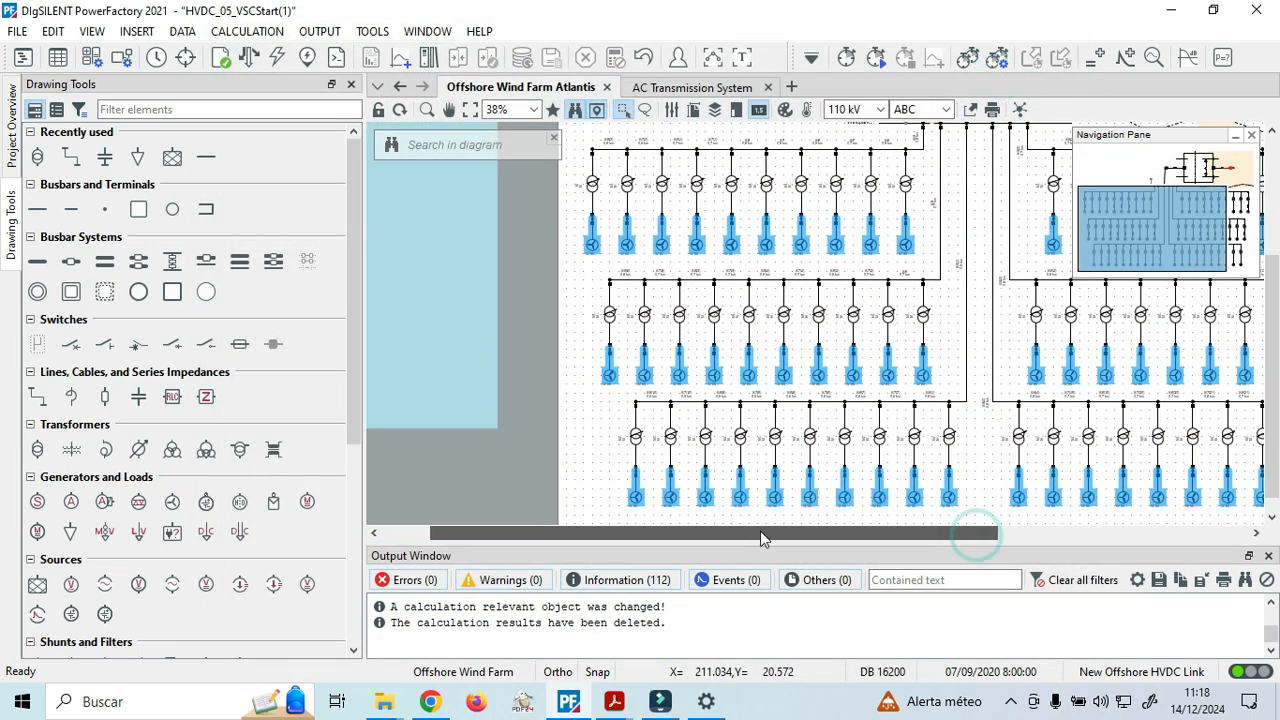
scroll(848, 380, "up", 3)
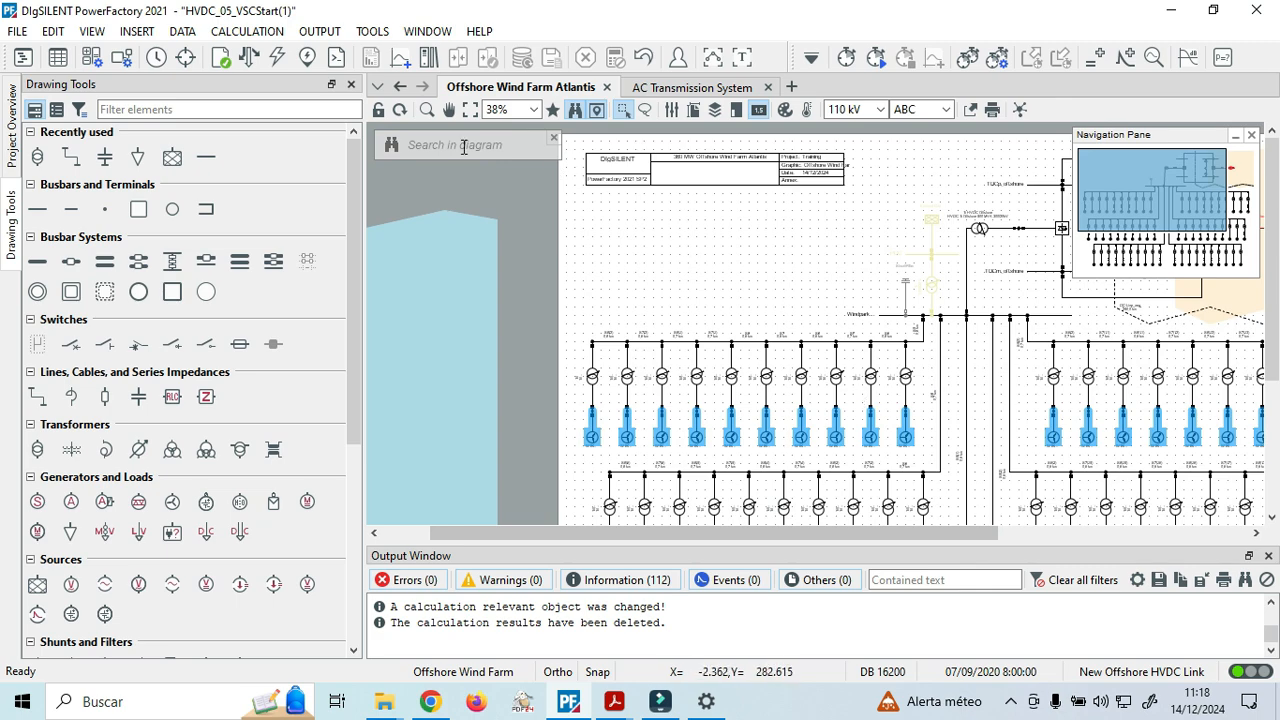
left_click(248, 57)
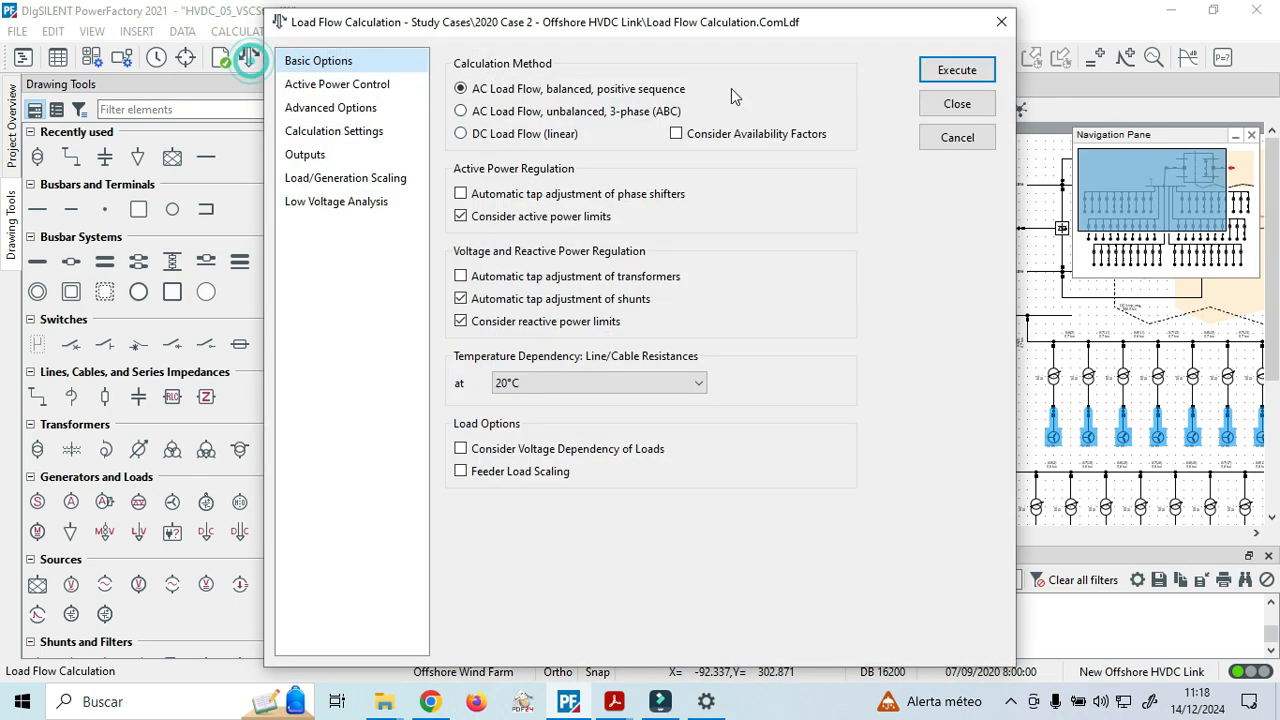
left_click(957, 69)
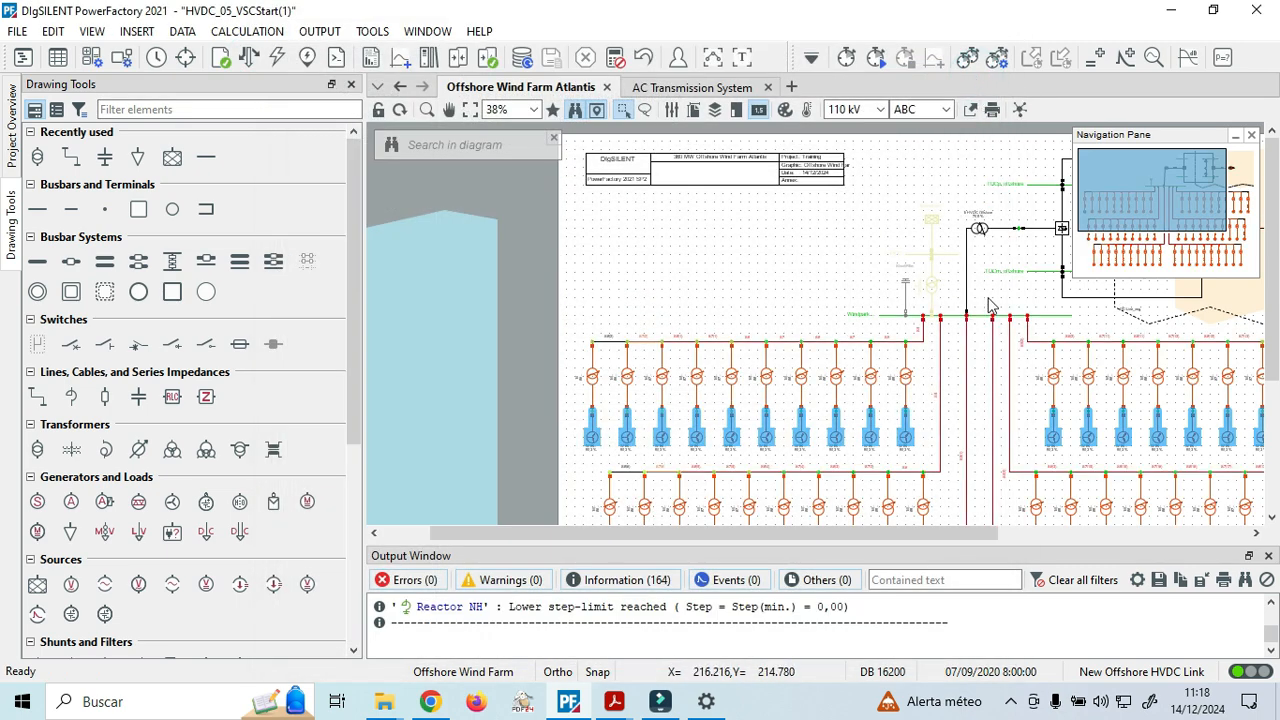
scroll(990, 305, "up", 5)
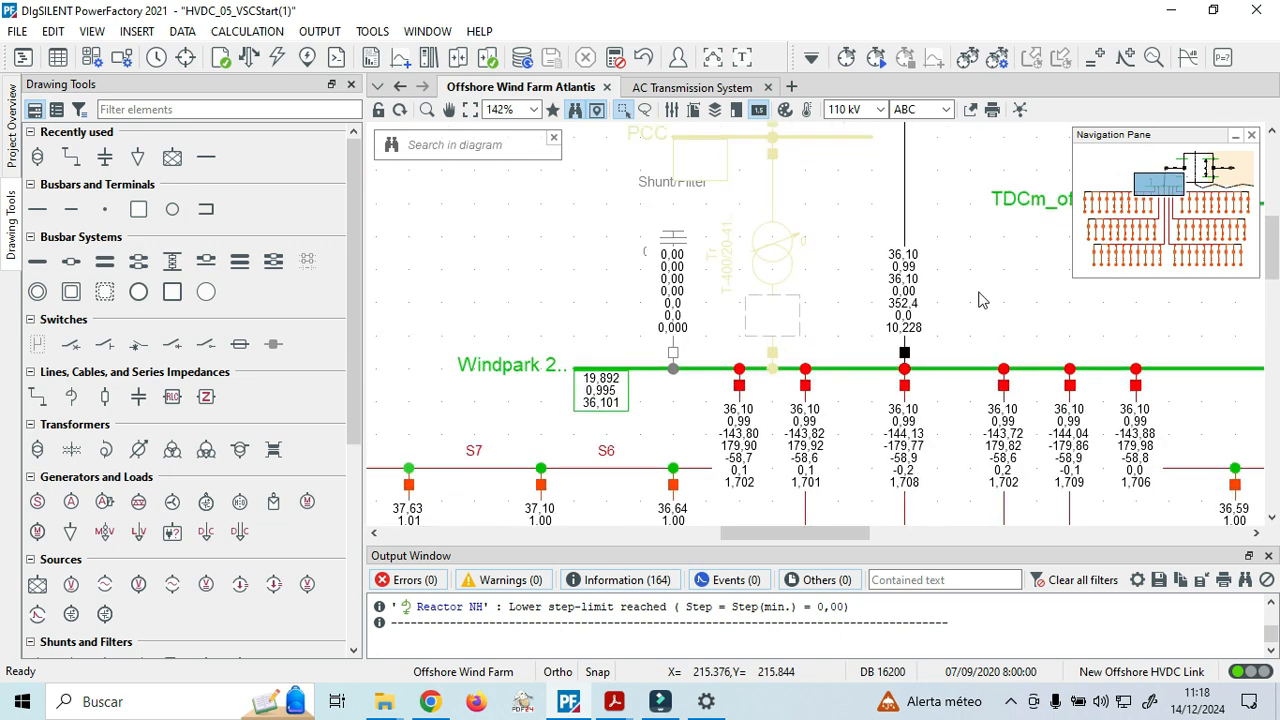
scroll(980, 299, "up", 1)
mouse_move(889, 311)
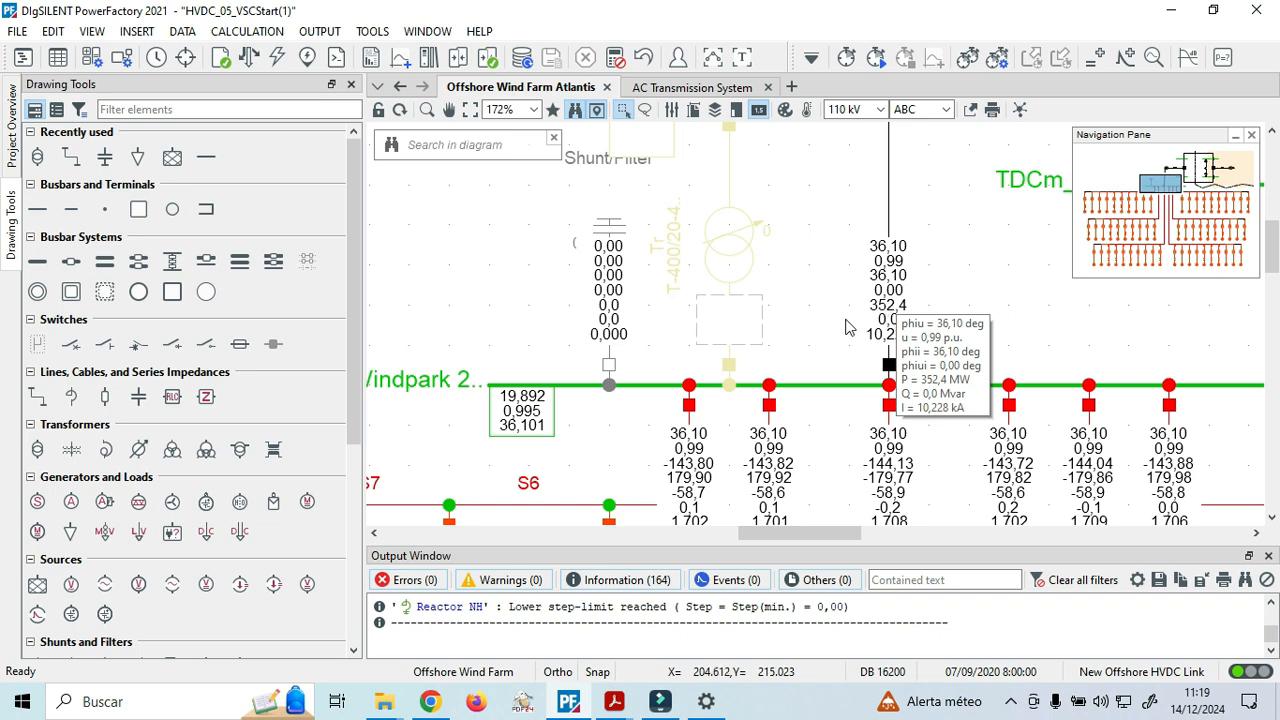
Examine the active and reactive power of individual wind turbines and their transformers, and compare them with the Windpark 20kV connection.
scroll(817, 342, "down", 10)
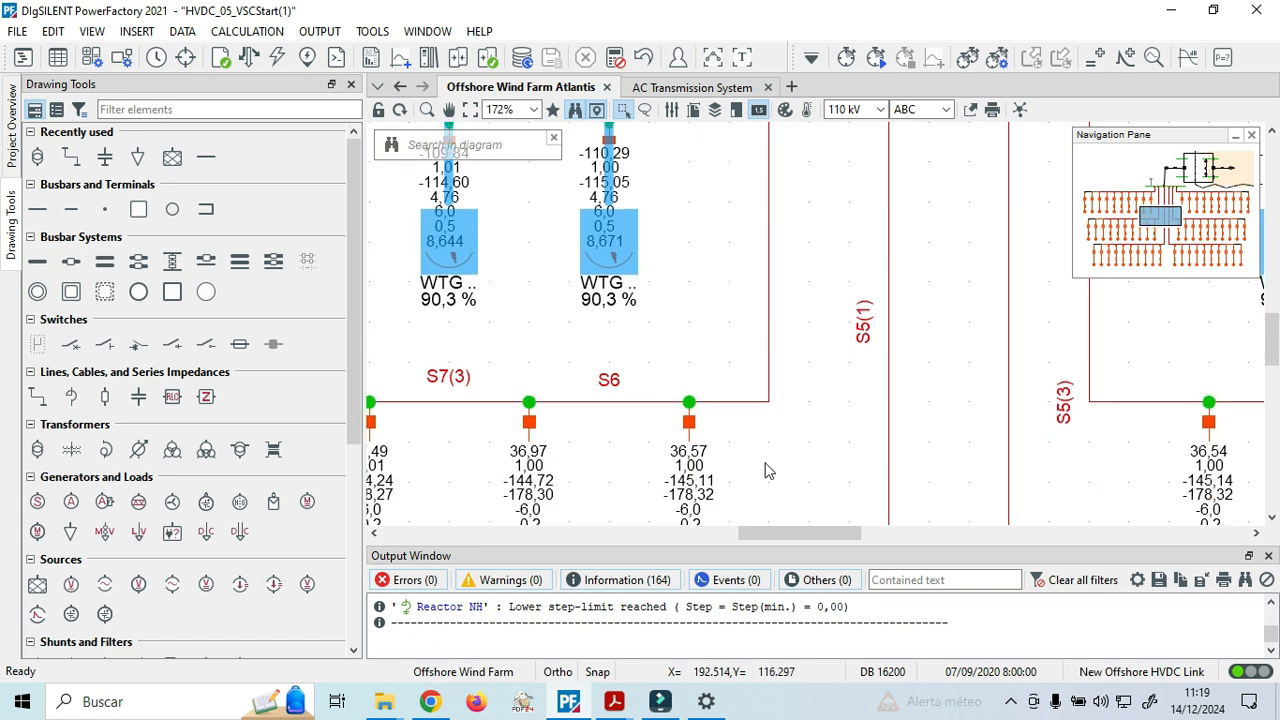
scroll(746, 266, "up", 1)
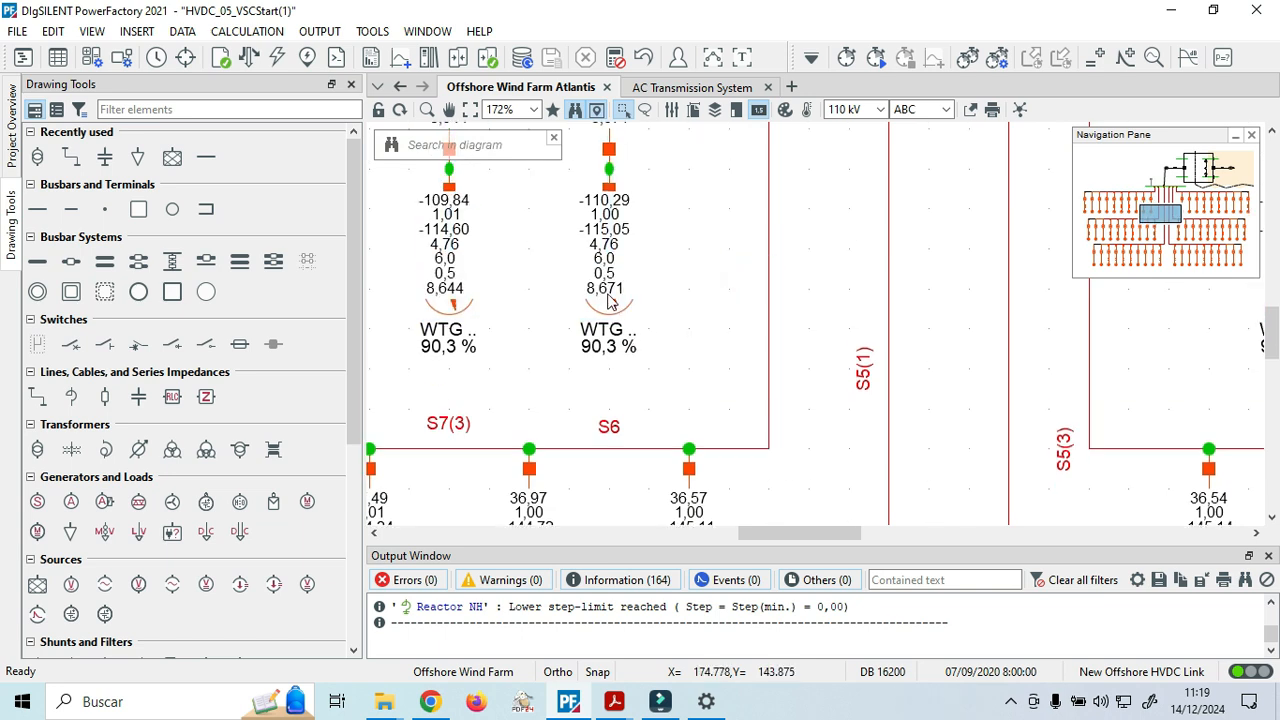
mouse_move(612, 302)
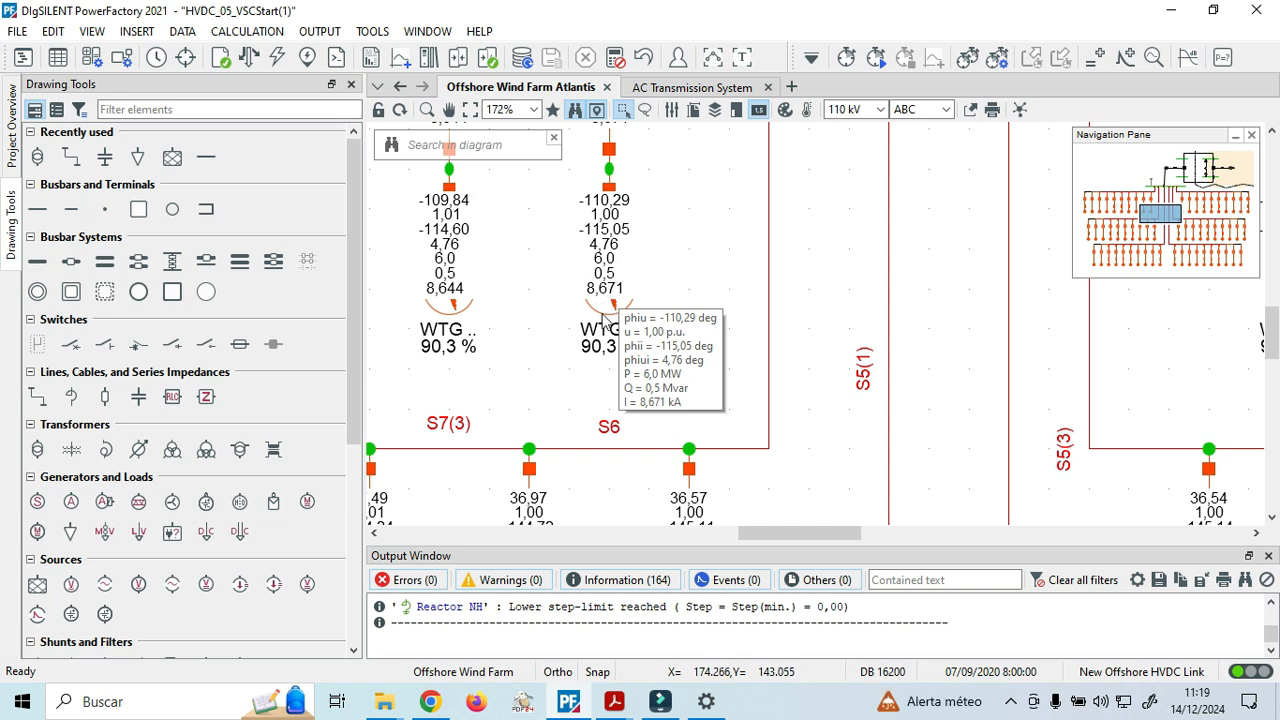
scroll(636, 352, "down", 4)
scroll(640, 358, "down", 7)
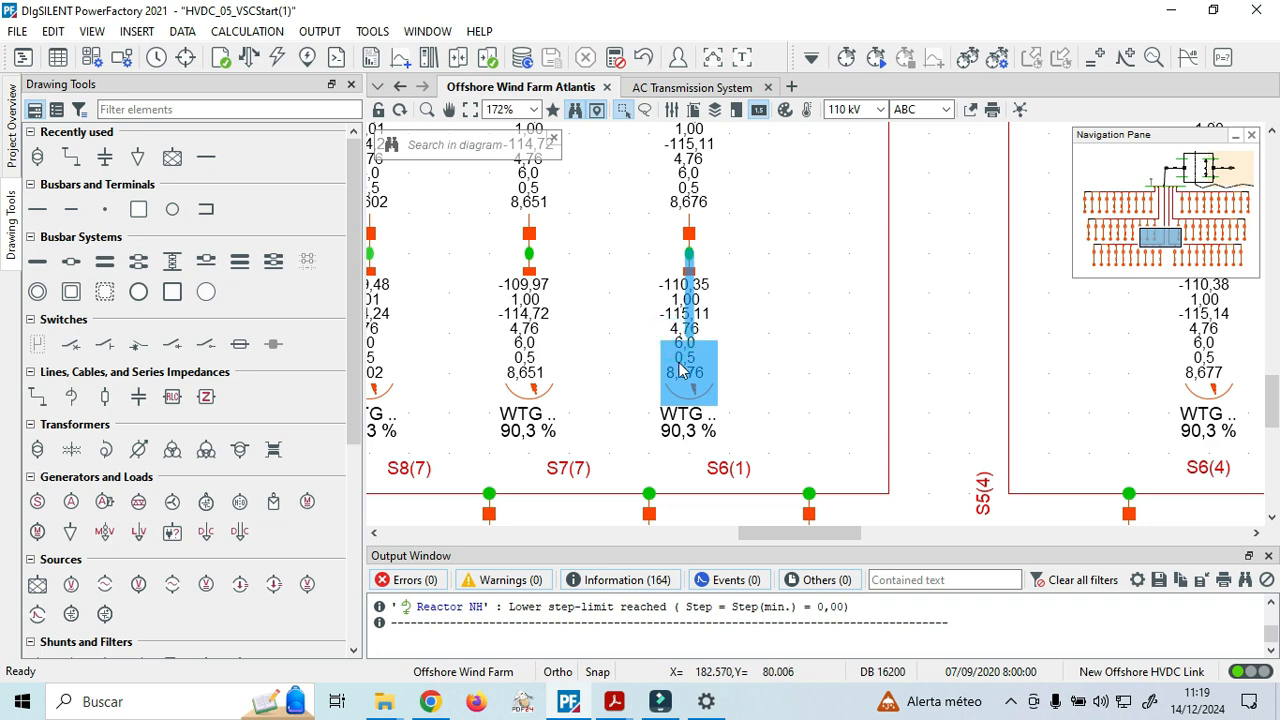
mouse_move(679, 369)
scroll(679, 369, "up", 8)
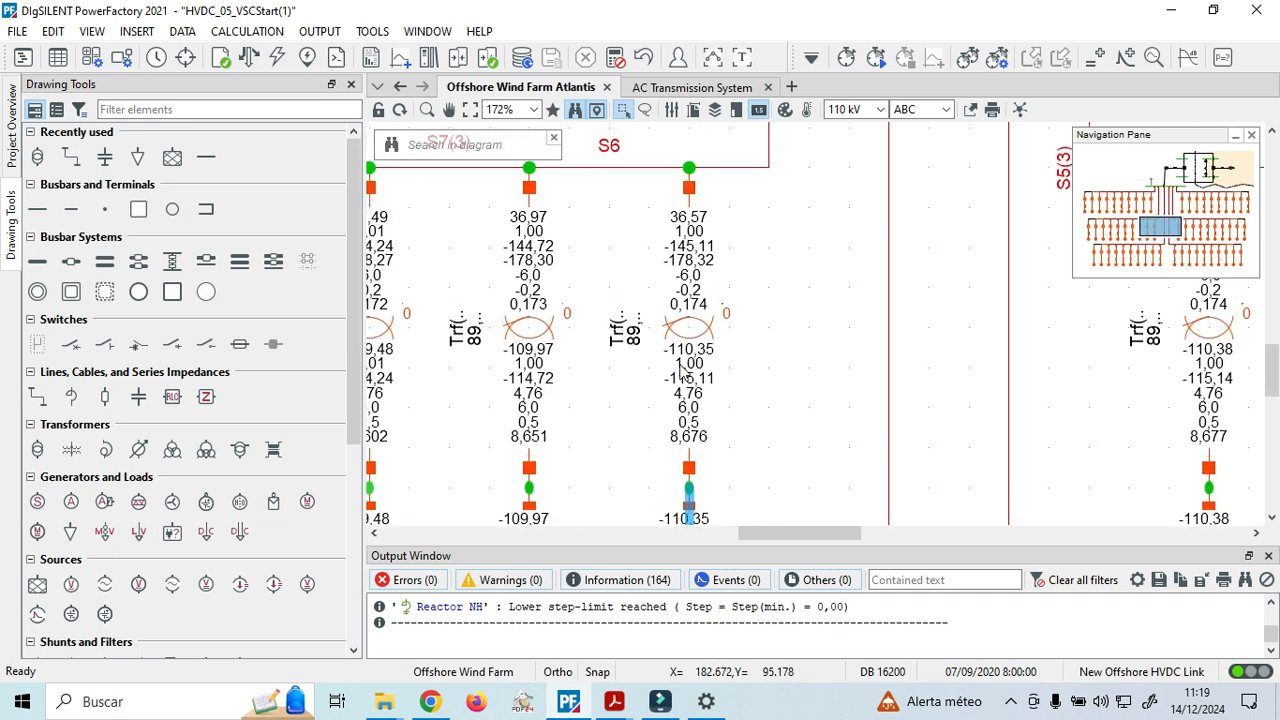
scroll(700, 380, "down", 8)
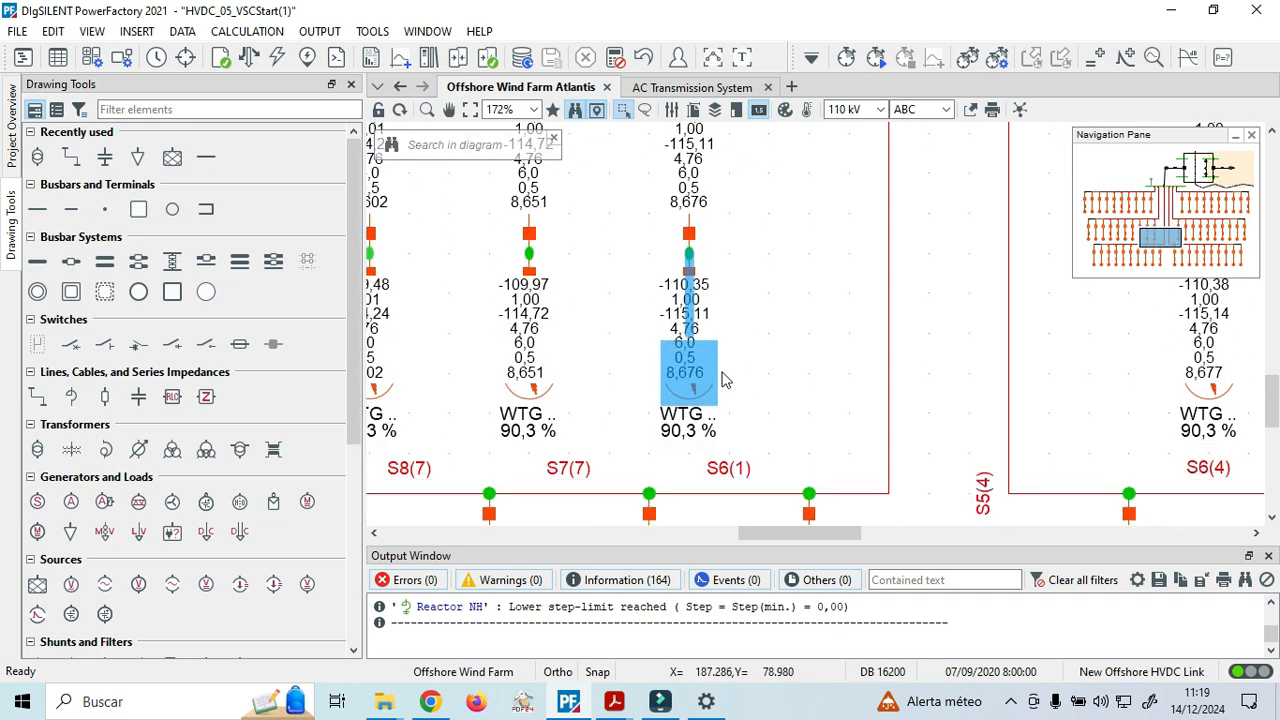
scroll(723, 378, "up", 3)
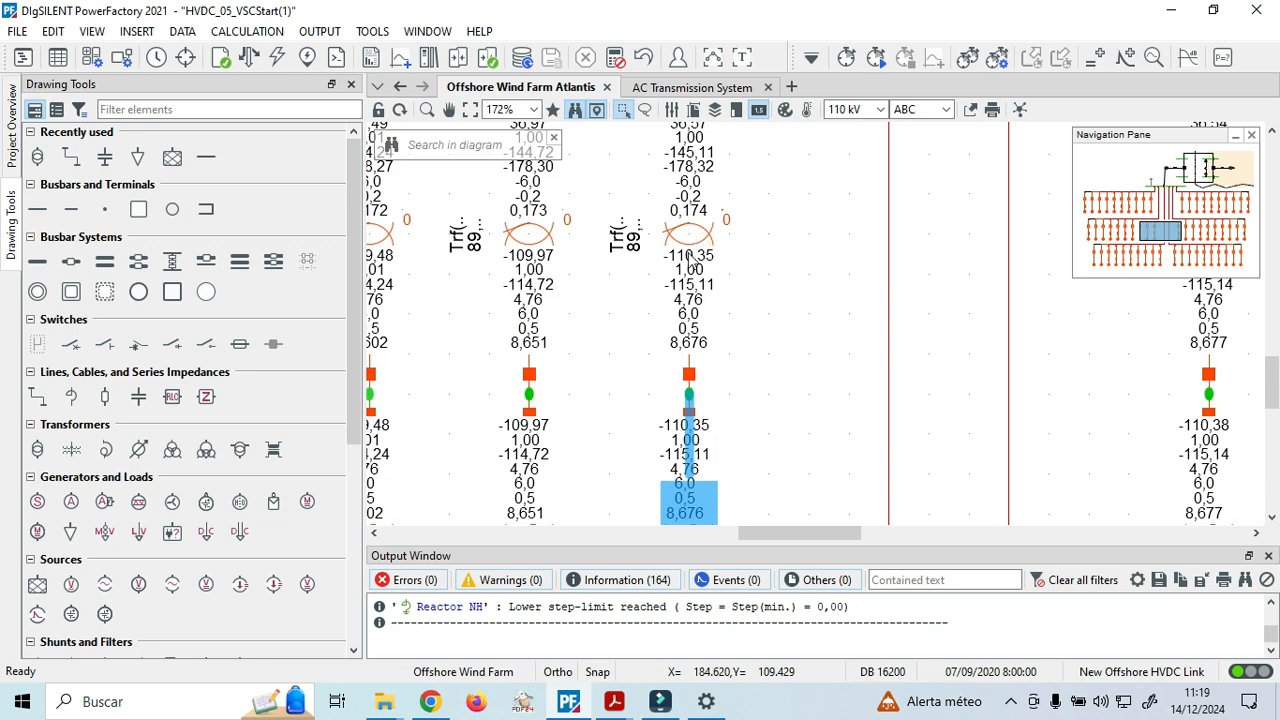
mouse_move(690, 504)
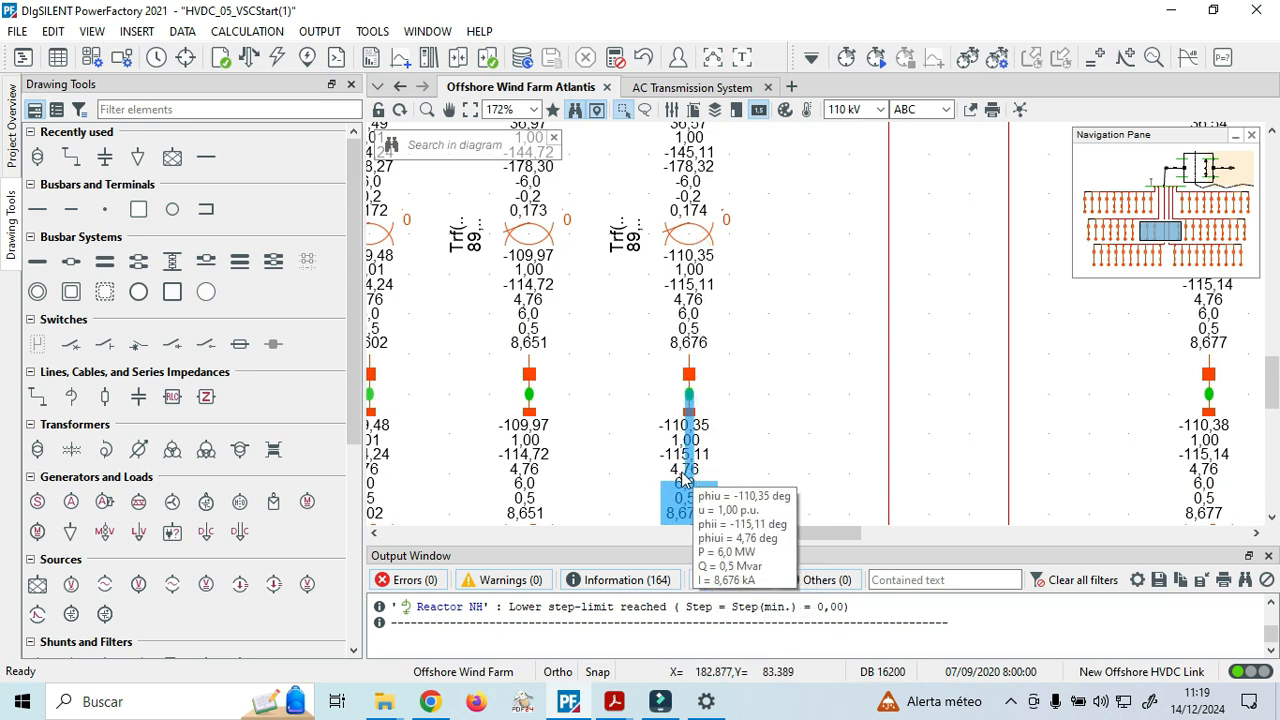
scroll(688, 380, "up", 5)
scroll(688, 380, "up", 5)
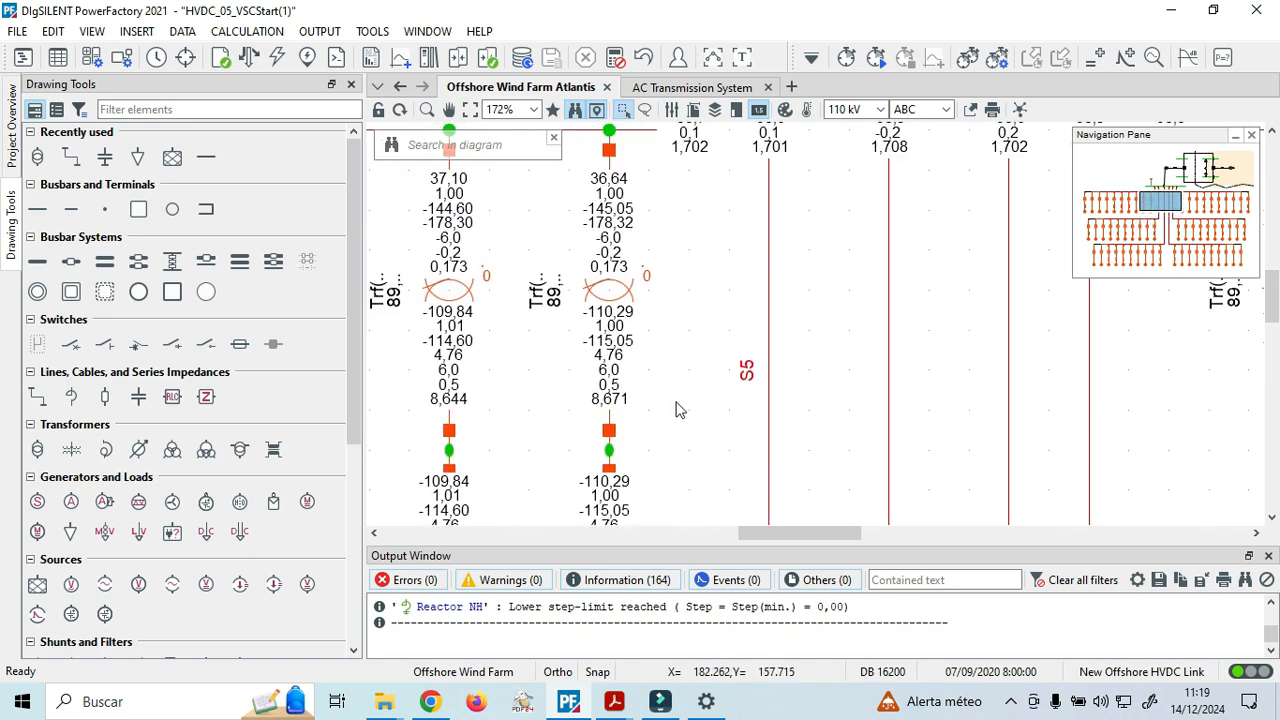
scroll(888, 380, "up", 6)
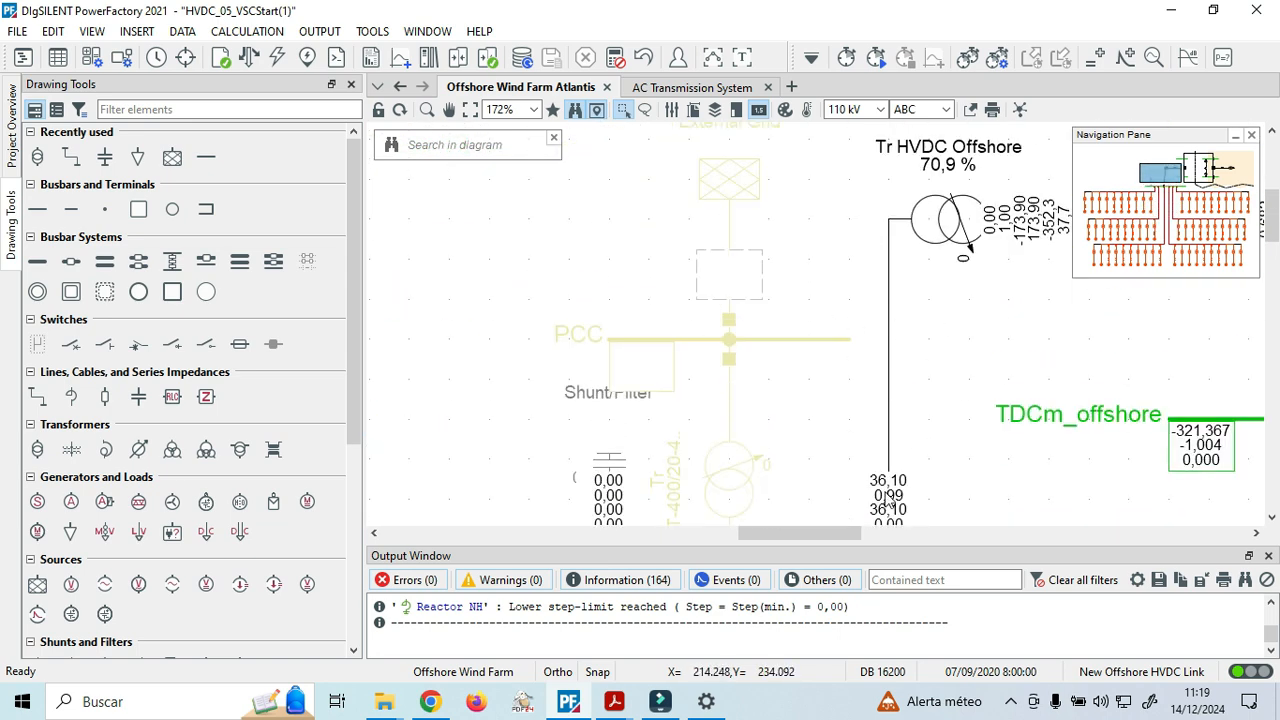
scroll(780, 500, "down", 6)
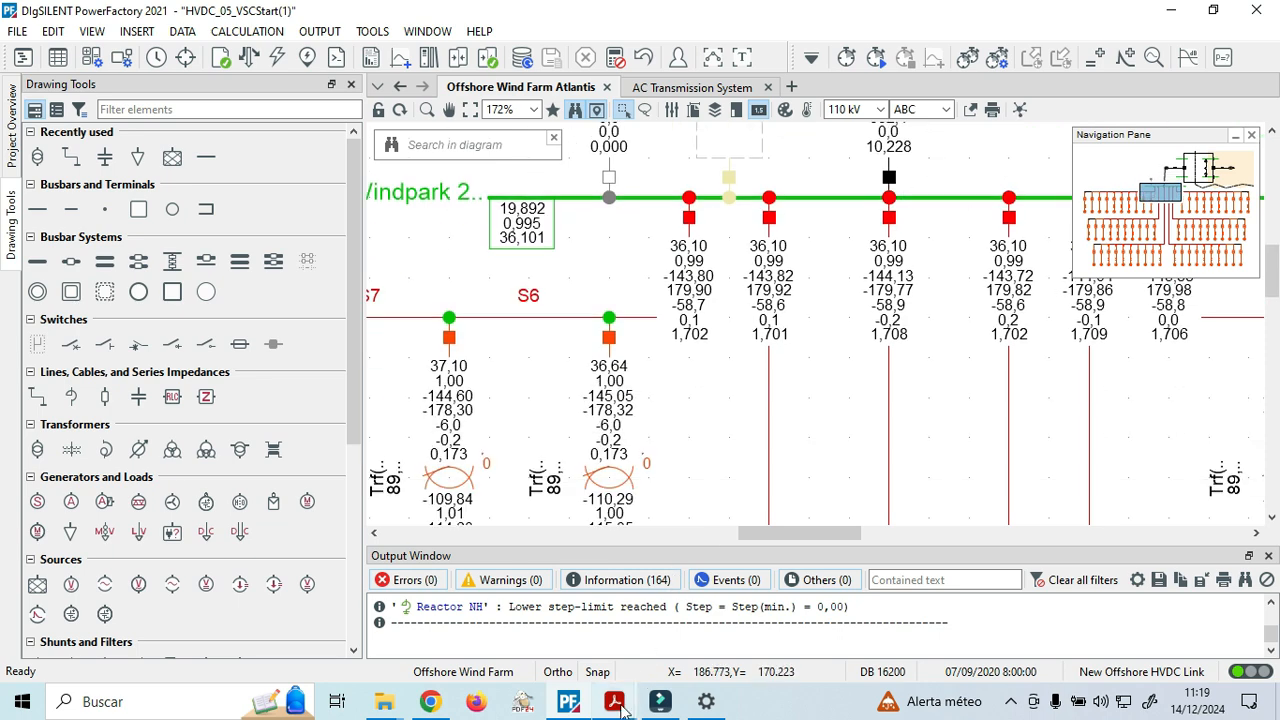
Switch to Project-HVDC-1.pdf and read the instructions on checking power factor, converter reactive power supply and single static generator output.
mouse_move(614, 700)
left_click(714, 645)
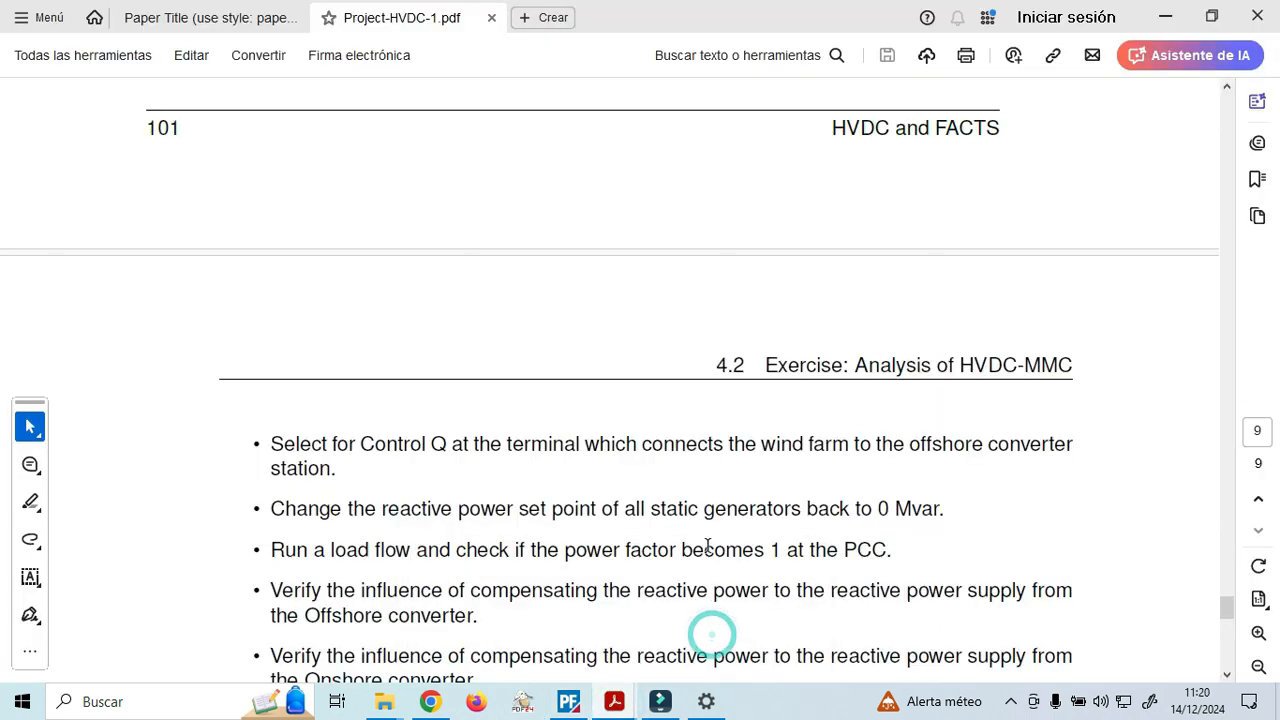
scroll(694, 493, "down", 3)
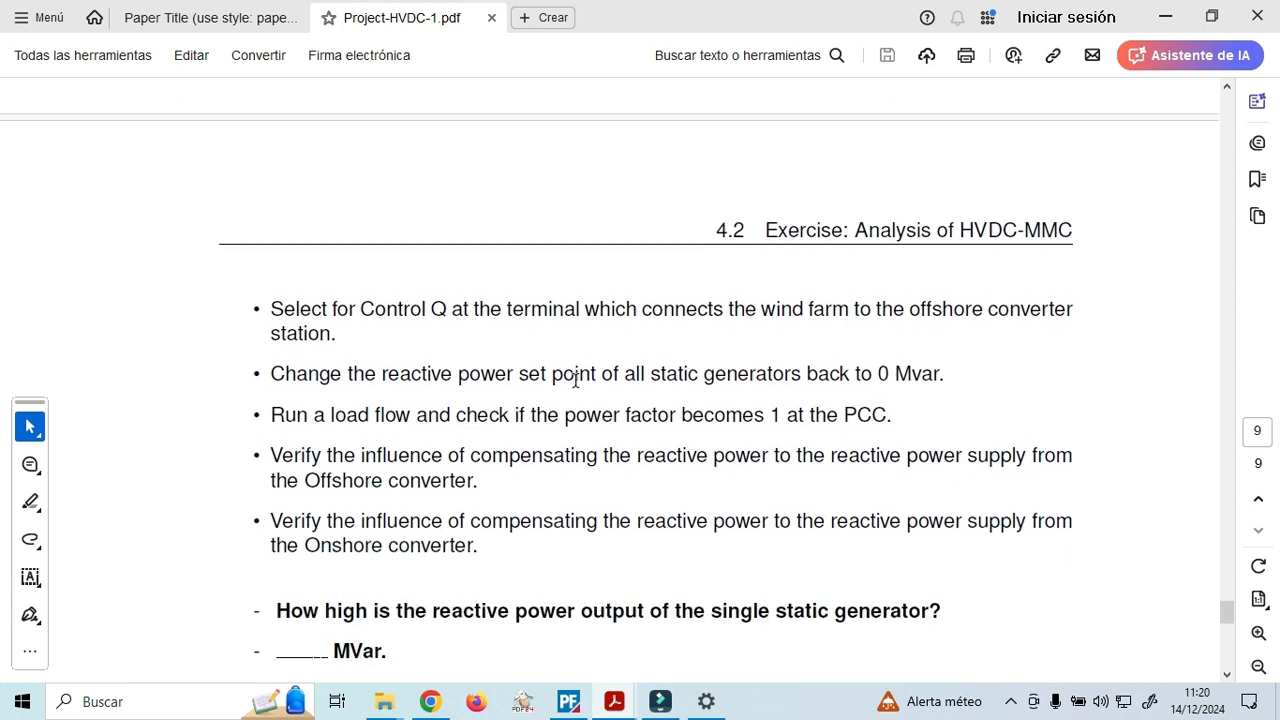
scroll(550, 383, "up", 7)
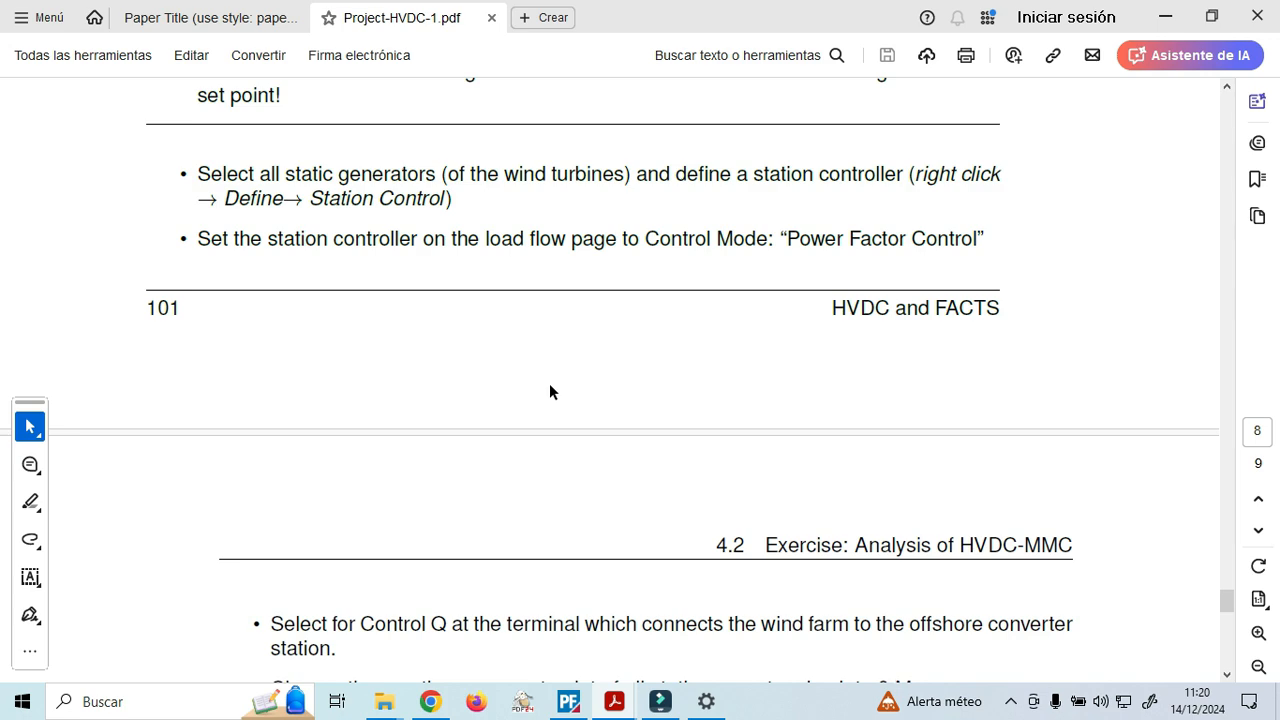
scroll(550, 385, "down", 7)
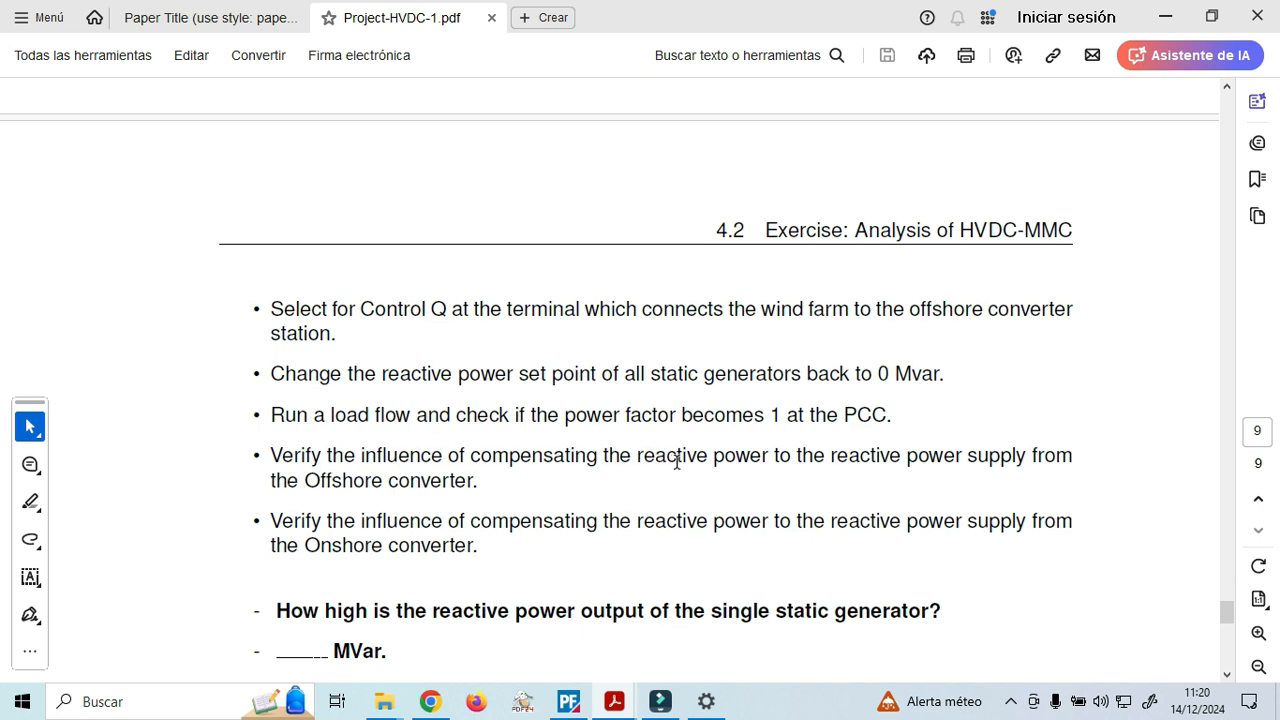
scroll(402, 543, "down", 2)
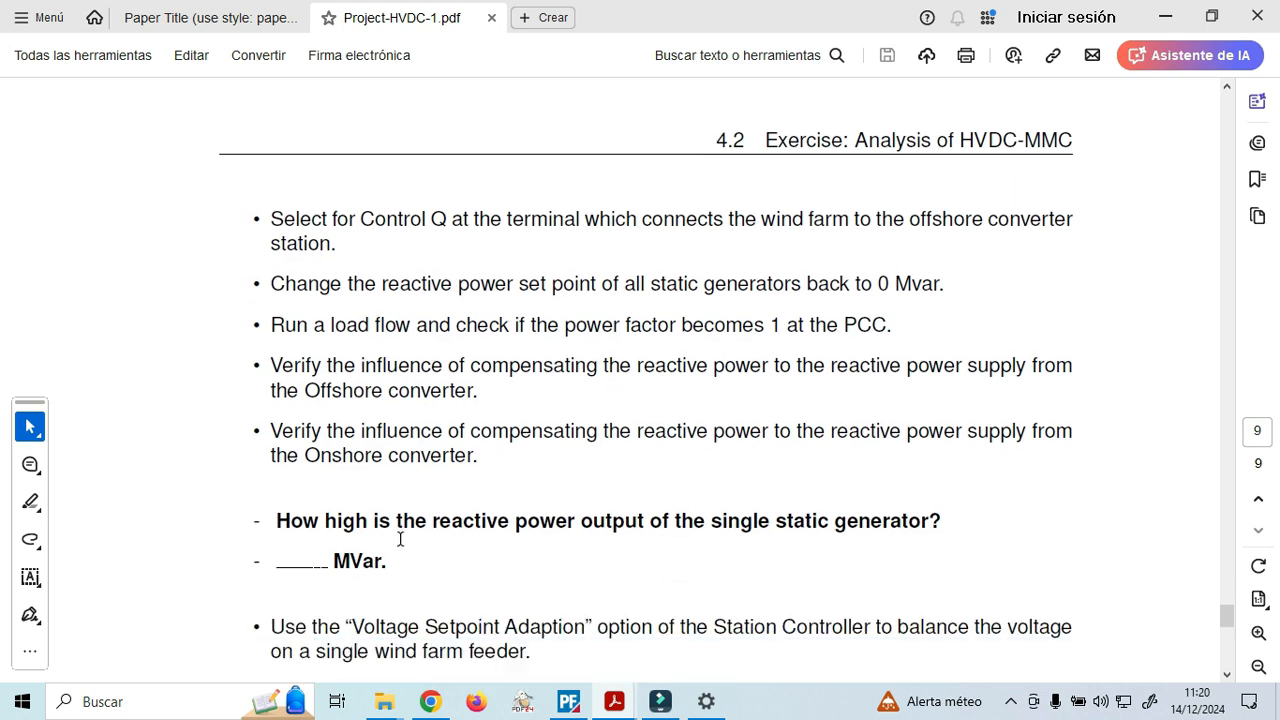
Return to PowerFactory and inspect the load flow results between Tr HVDC Offshore and the offshore converter.
left_click(580, 708)
scroll(711, 450, "up", 5)
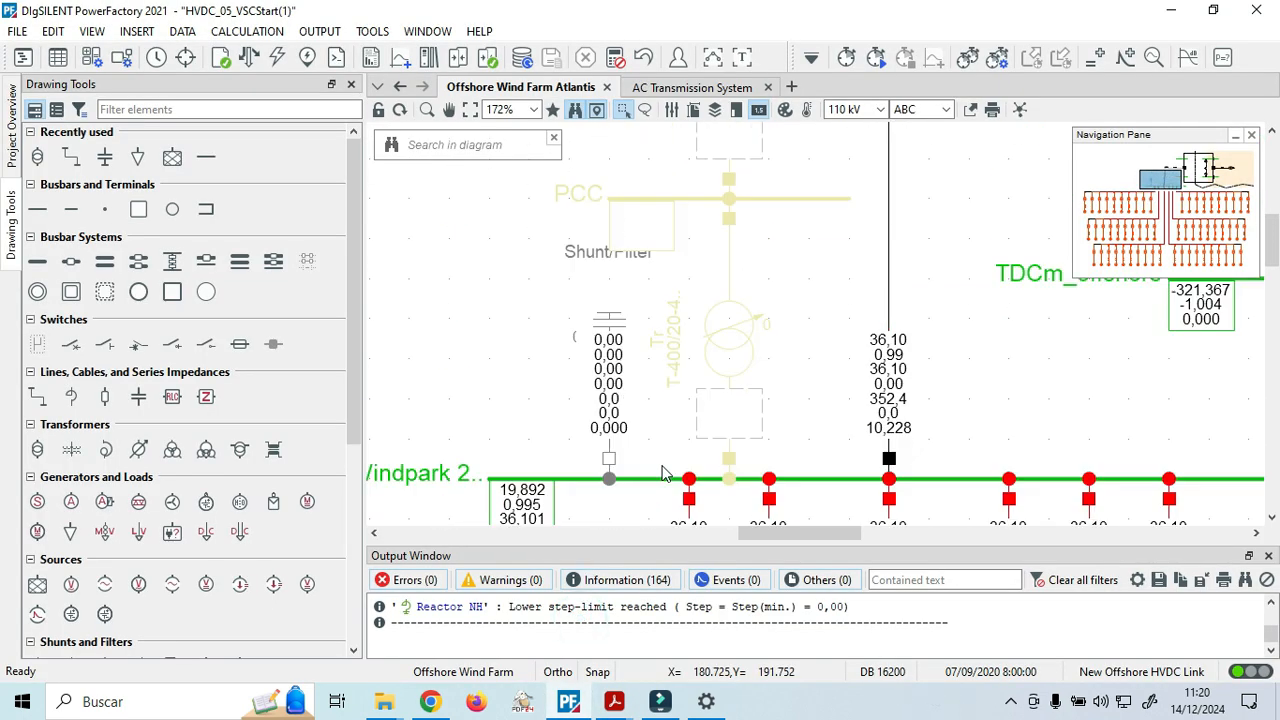
left_click_drag(753, 536, 789, 514)
scroll(723, 457, "up", 3)
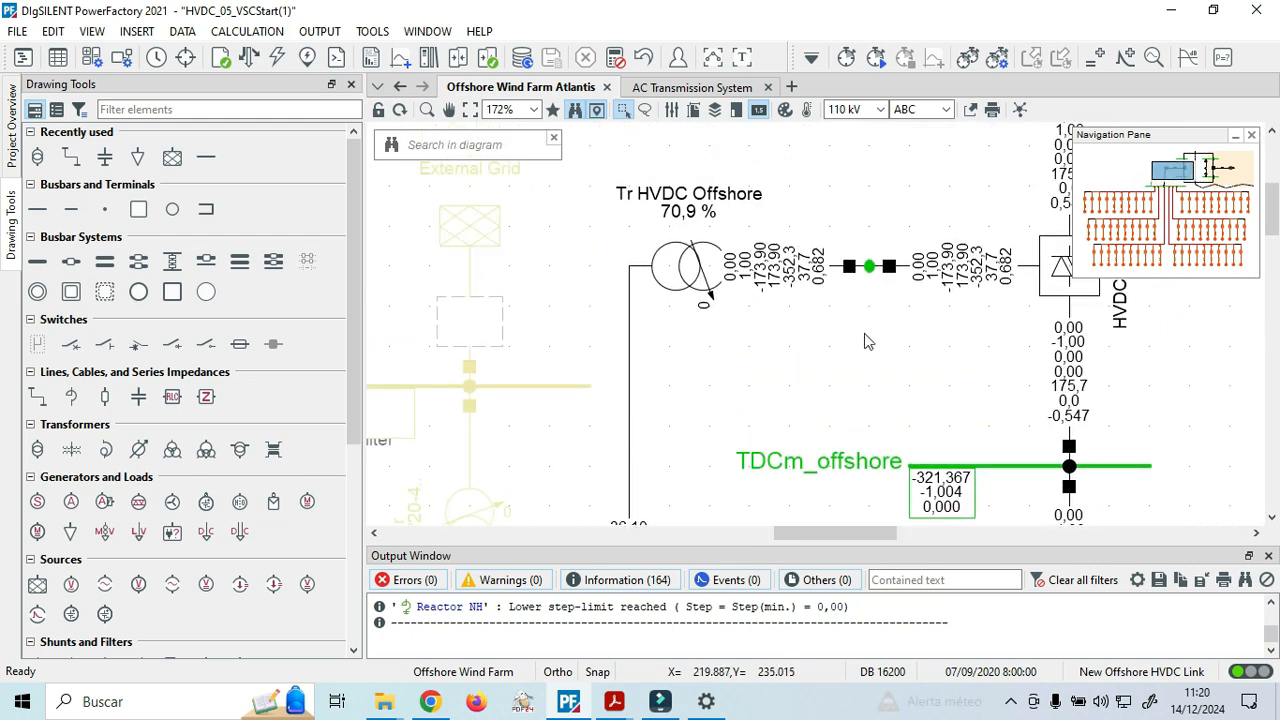
Hide the navigation pane and compare active and reactive power at the HVDC Offshore converter with the flow at the Windpark 20kV connection.
left_click(1251, 134)
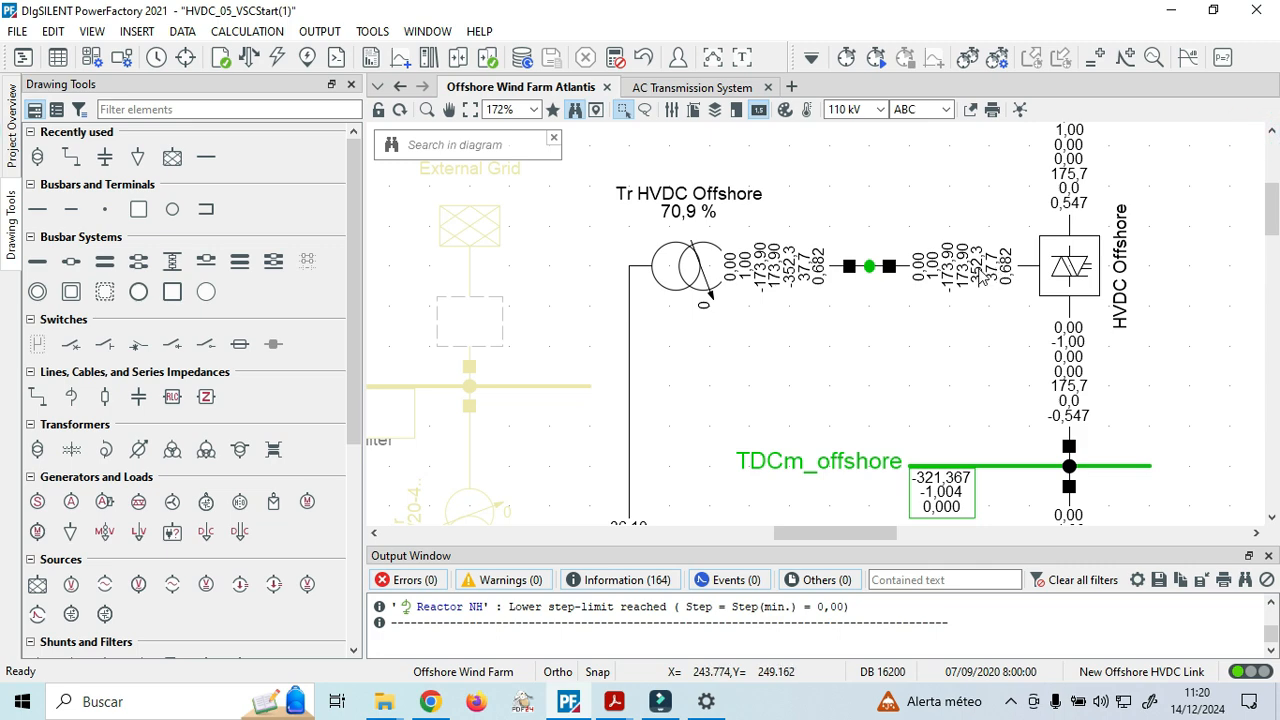
scroll(900, 280, "down", 3)
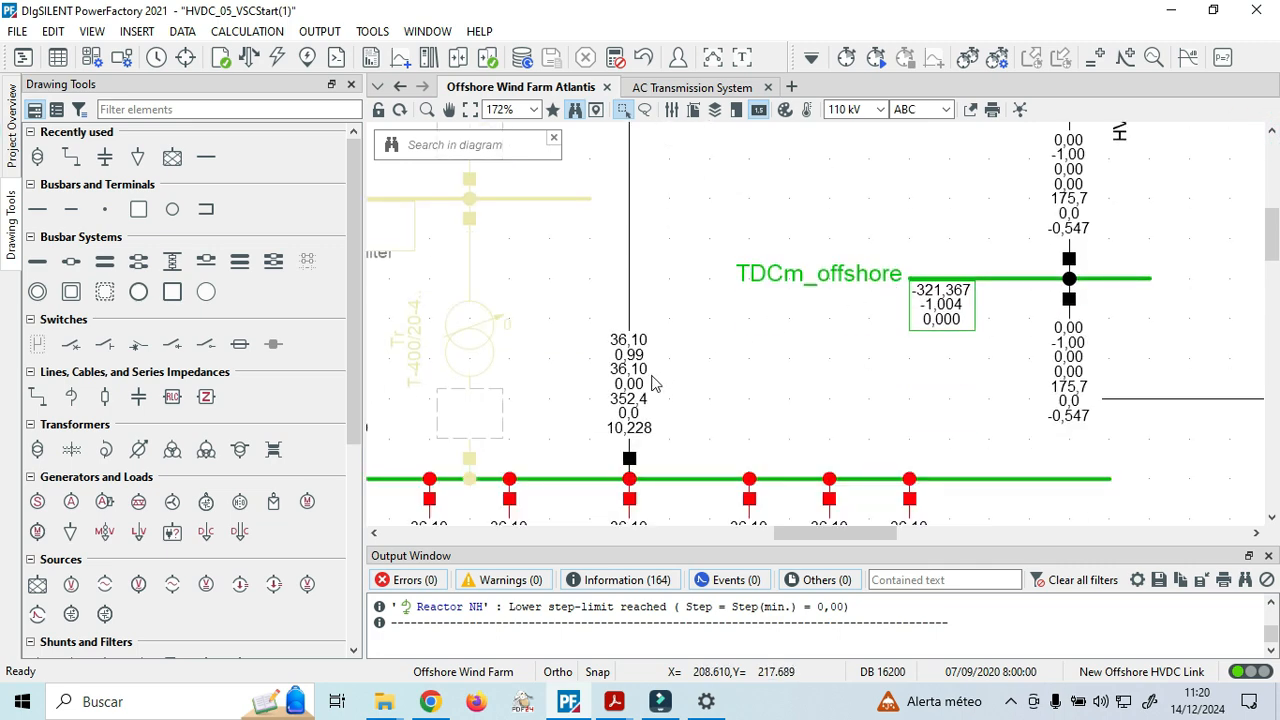
scroll(640, 405, "up", 2)
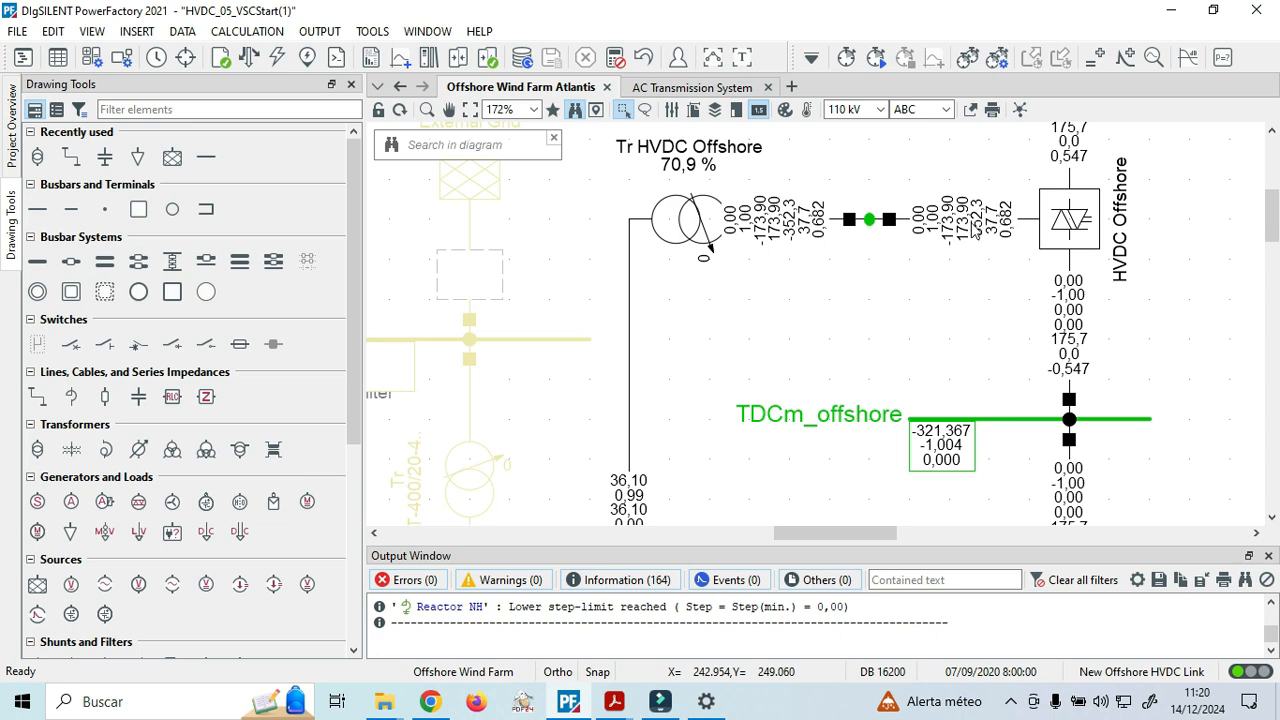
mouse_move(976, 229)
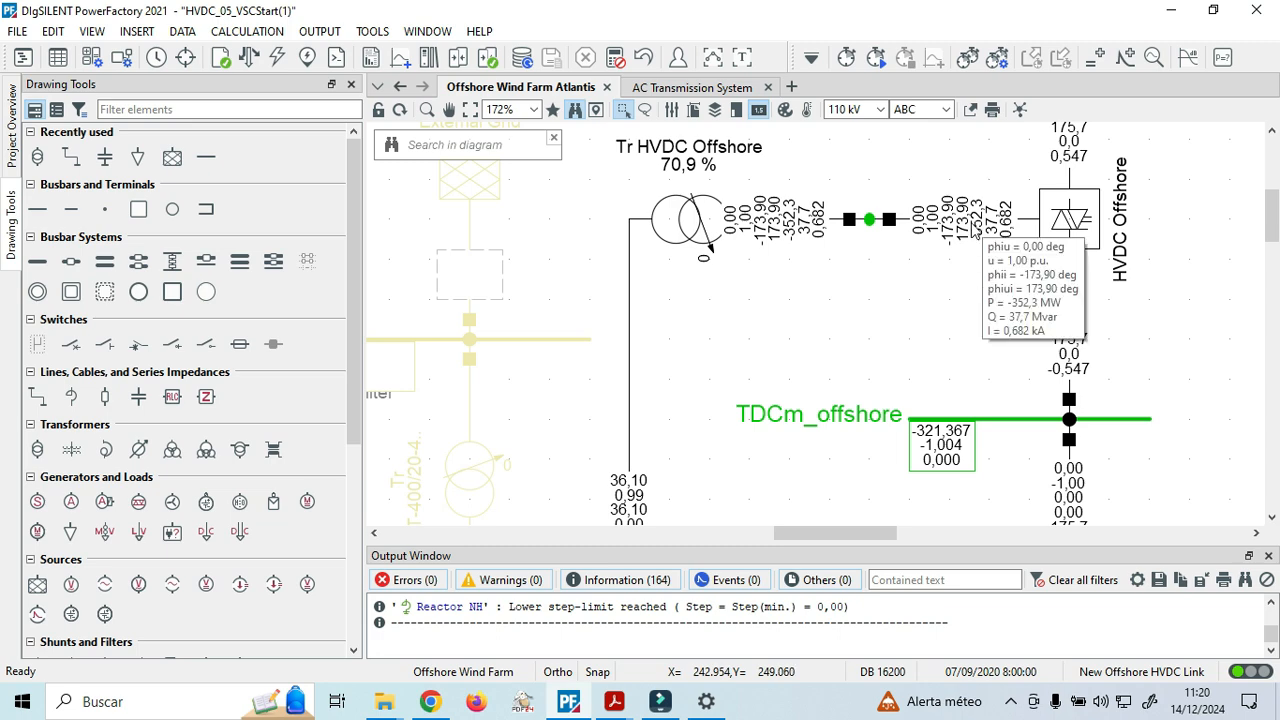
scroll(809, 437, "down", 10)
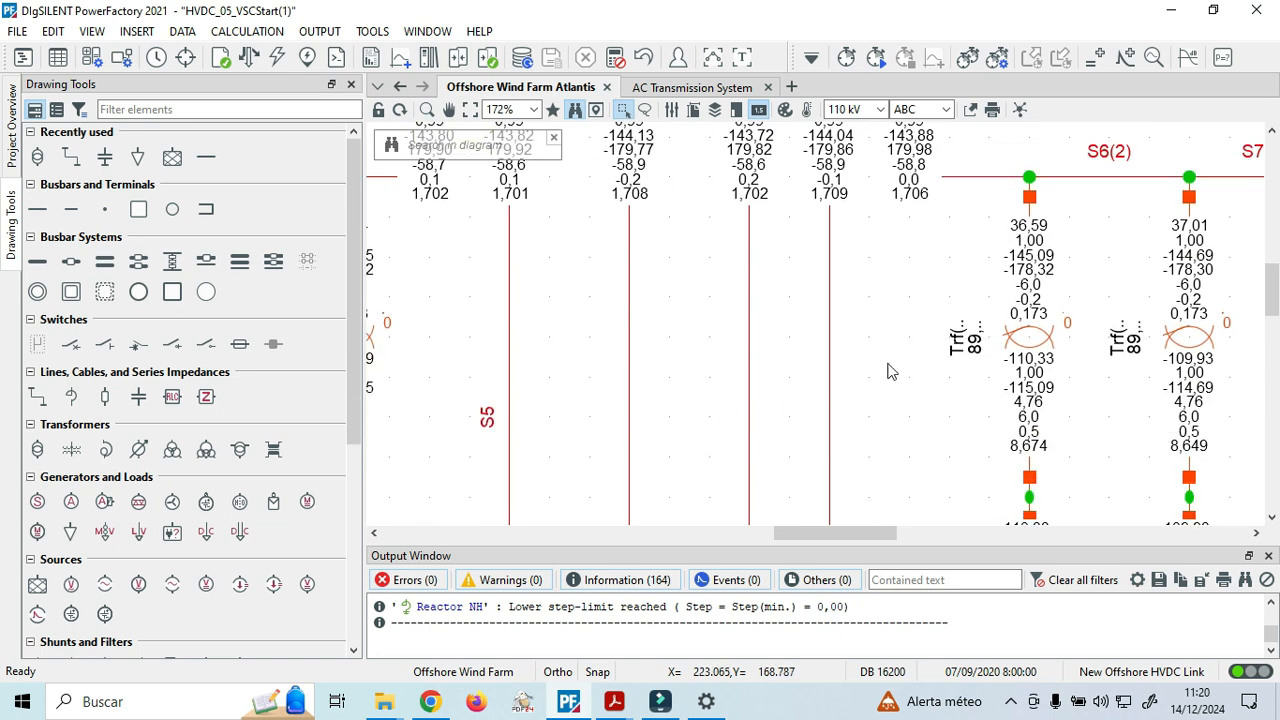
scroll(1030, 340, "up", 10)
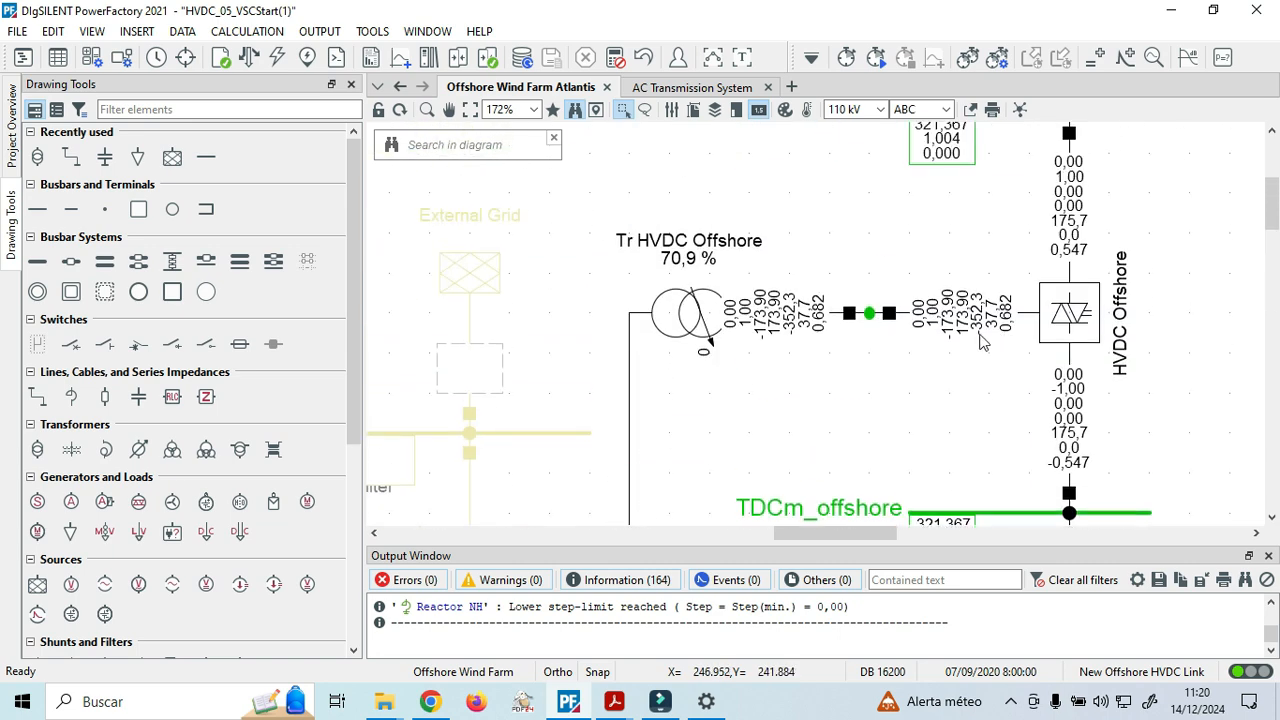
mouse_move(965, 322)
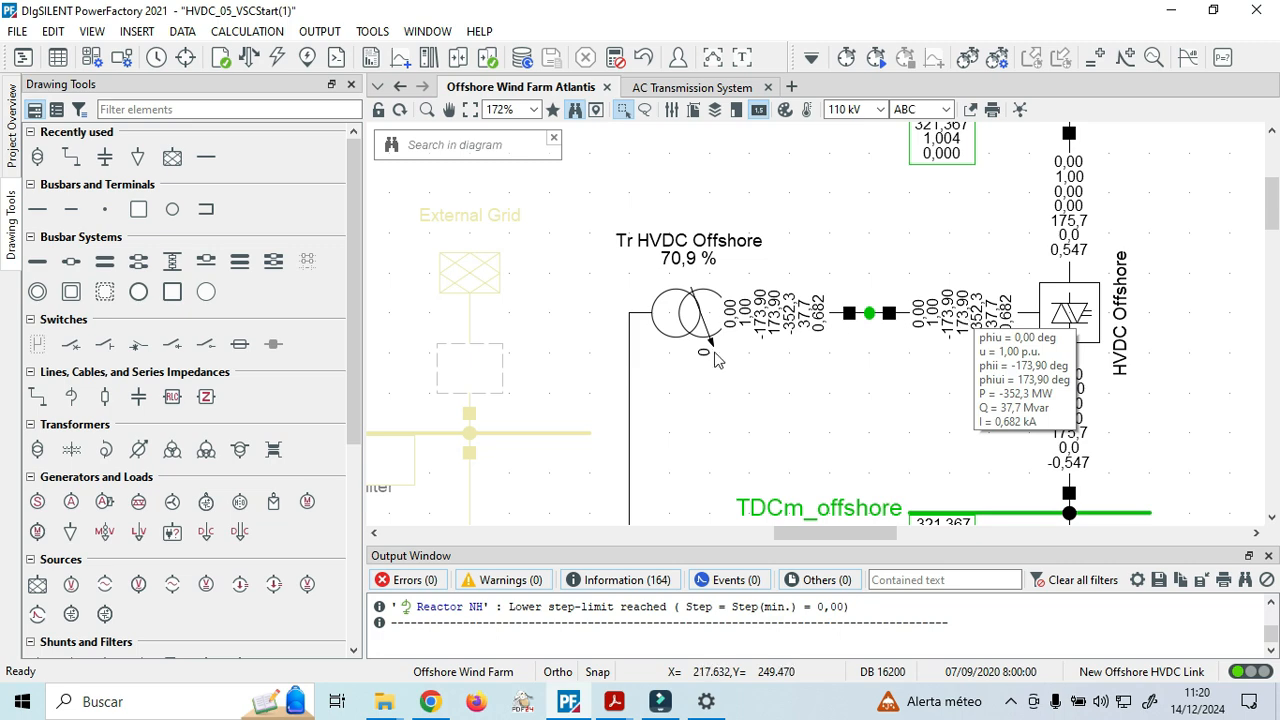
scroll(677, 383, "down", 5)
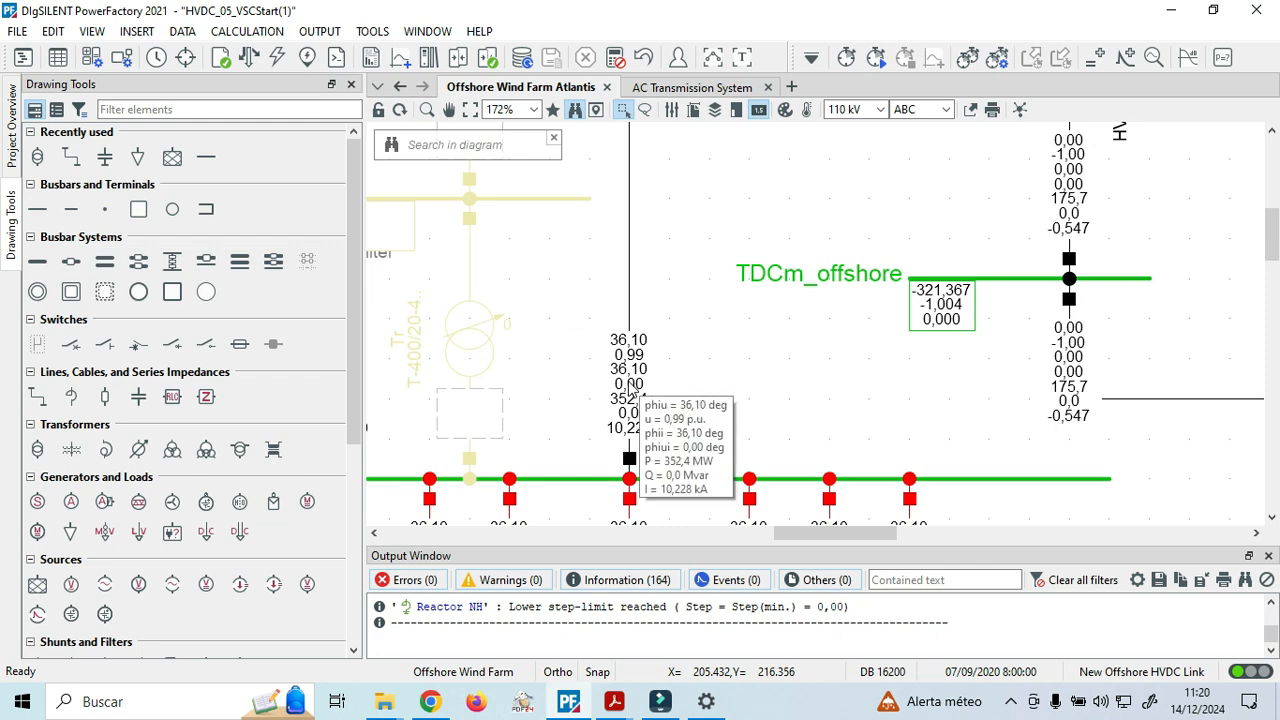
scroll(632, 393, "up", 5)
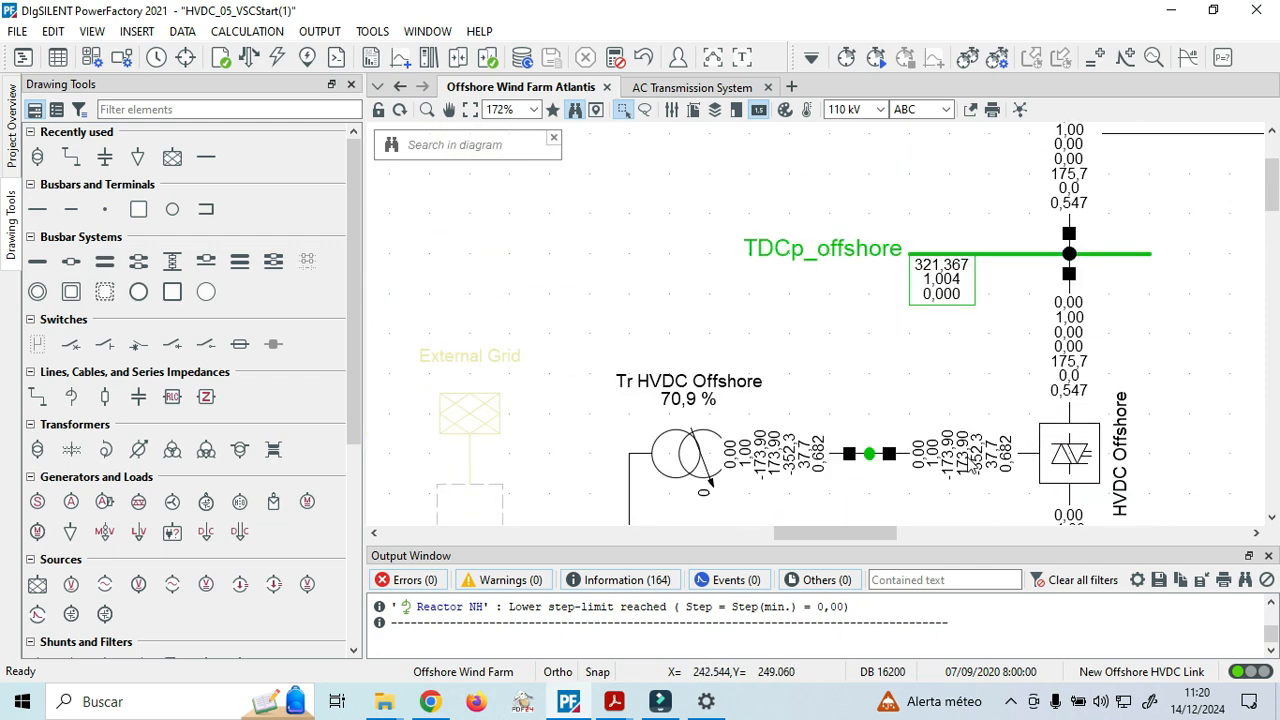
mouse_move(975, 467)
Open the Data Manager and display the Offshore Wind Farm grid's objects in the network data of HVDC_05_VSCStart(1).
left_click(22, 60)
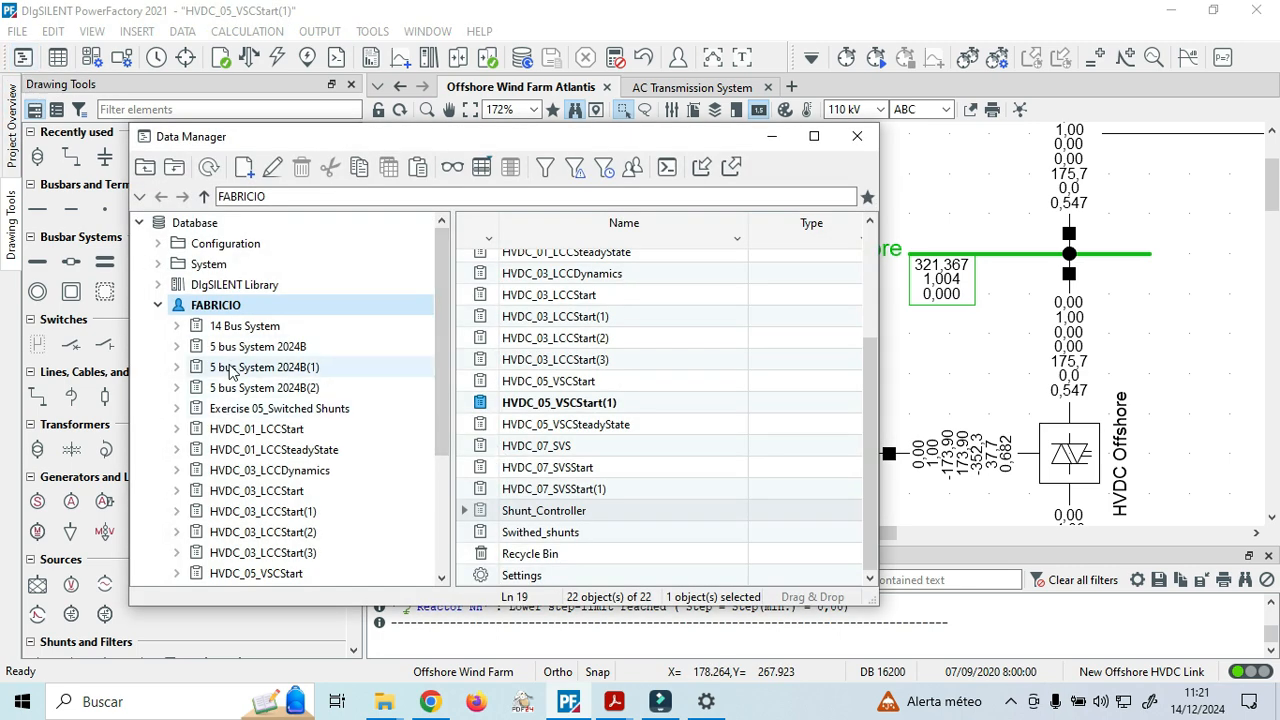
scroll(240, 372, "down", 2)
left_click(175, 470)
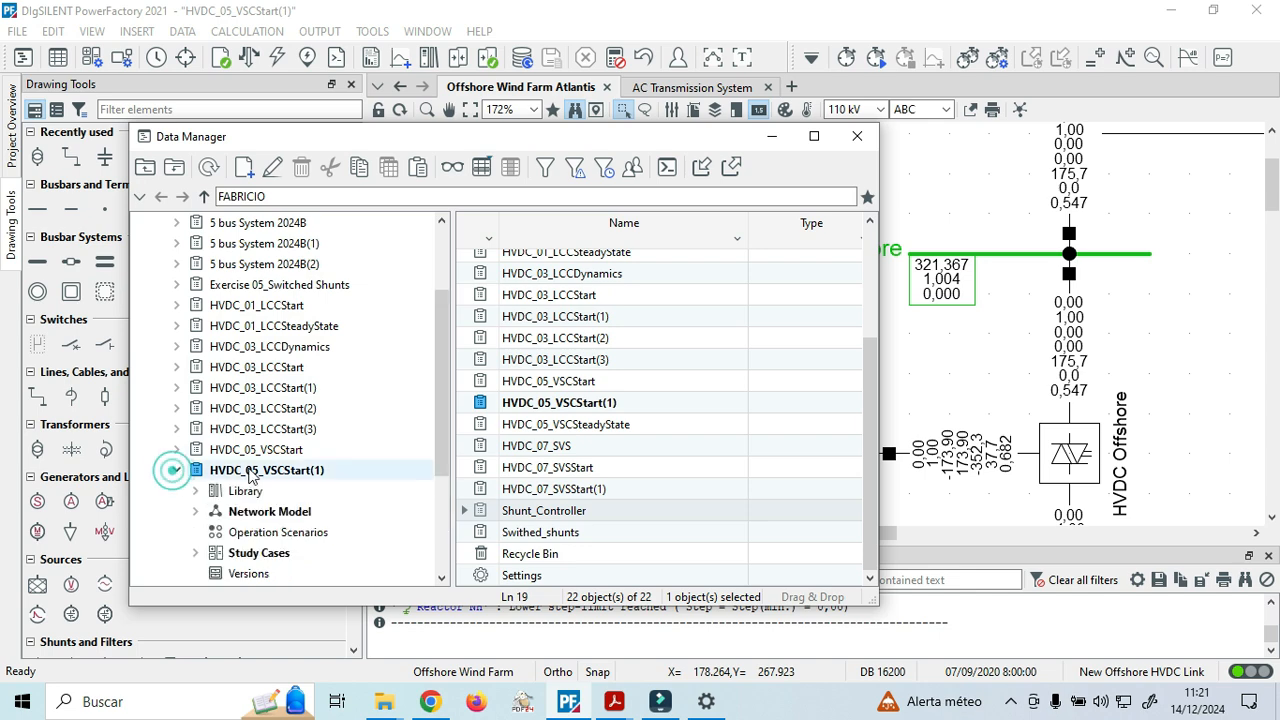
left_click(215, 452)
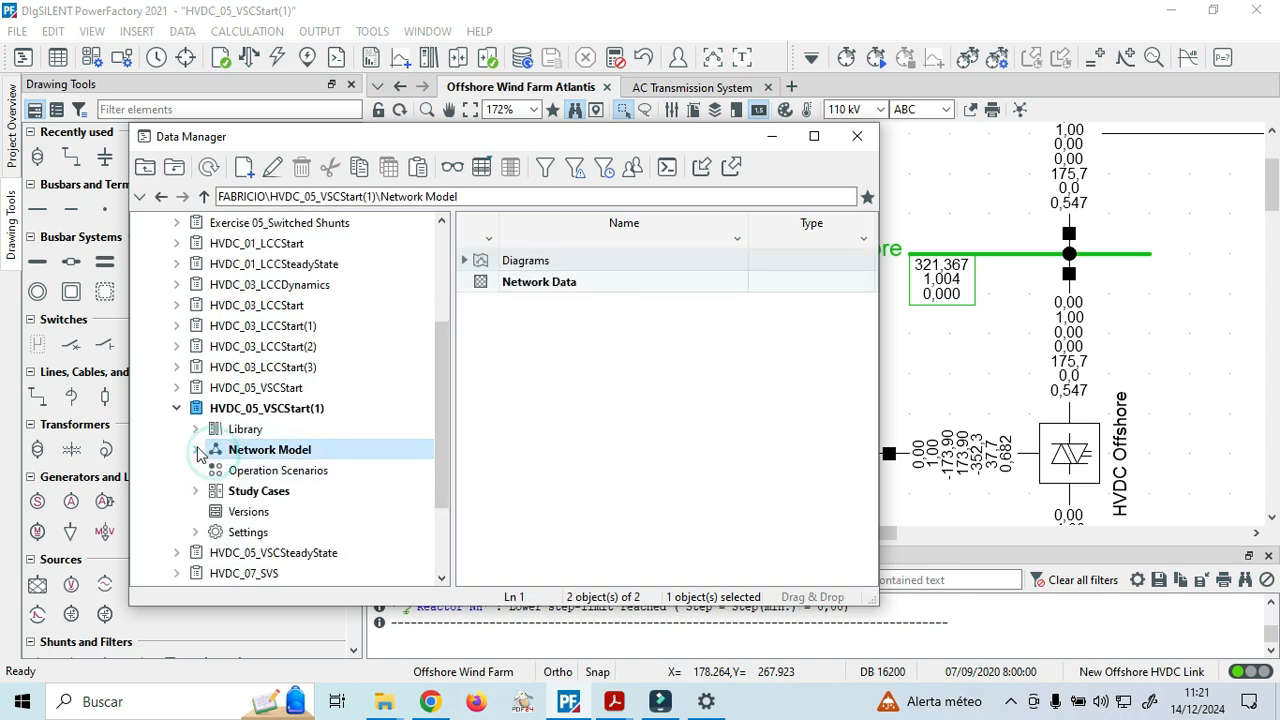
left_click(196, 450)
left_click(215, 490)
left_click(300, 553)
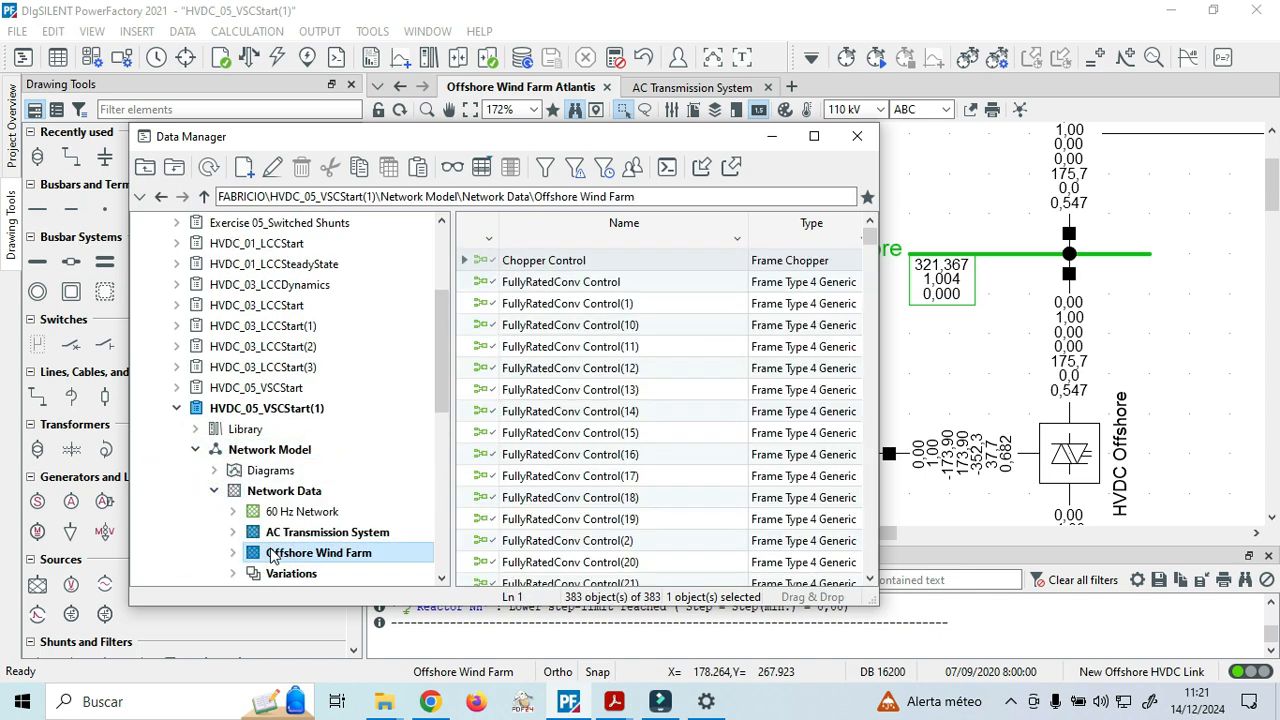
Set the offshore wind farm's Station Control out of service and minimise the Data Manager.
scroll(640, 433, "down", 15)
scroll(643, 440, "down", 20)
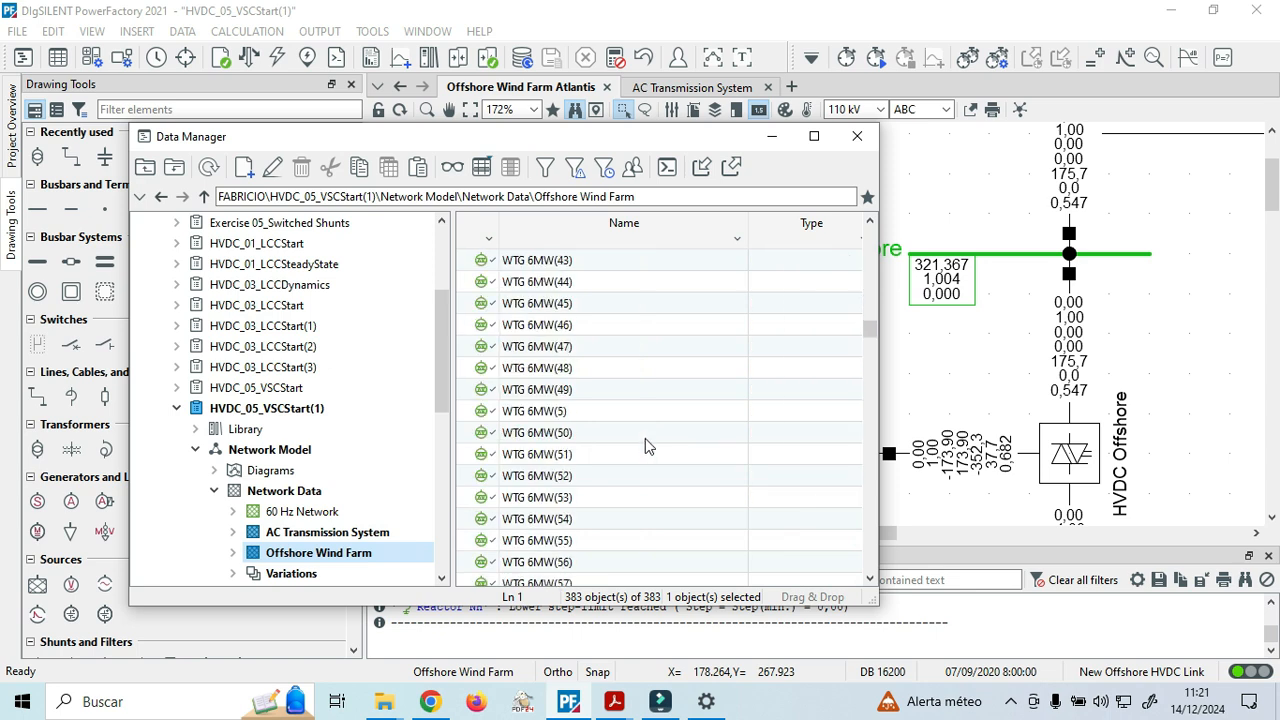
scroll(645, 453, "down", 2)
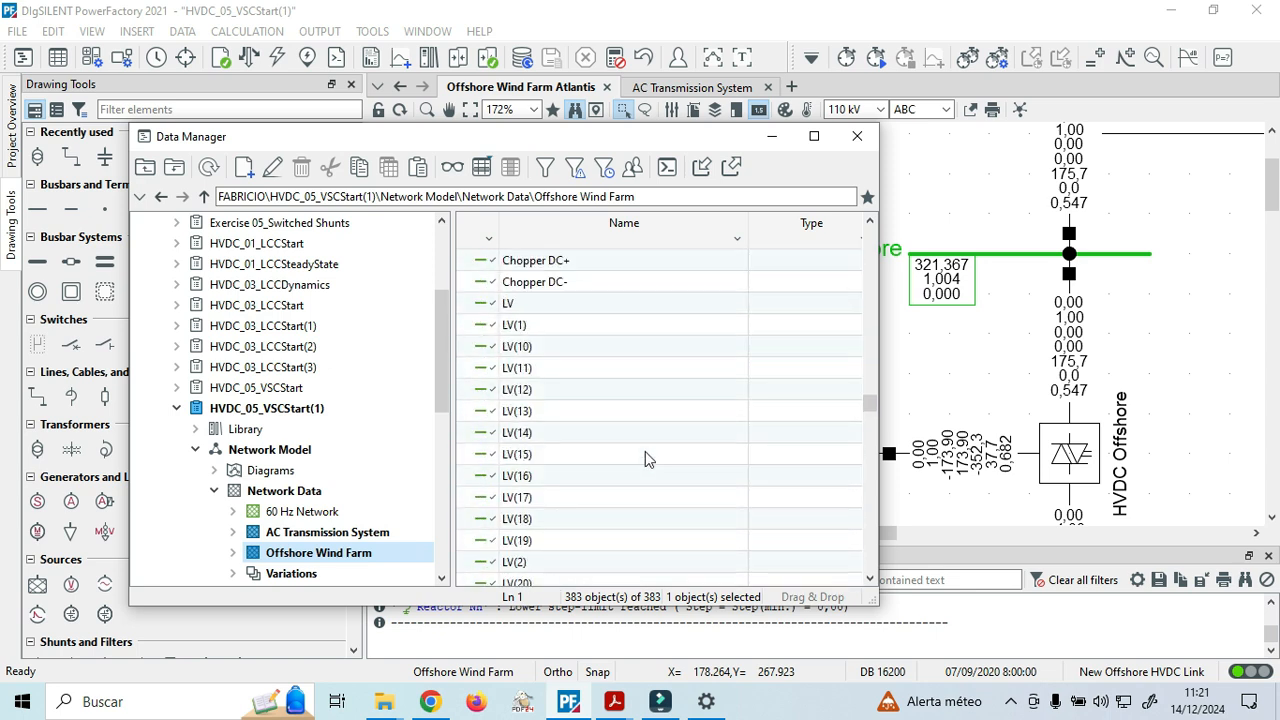
scroll(645, 451, "up", 5)
scroll(645, 451, "down", 1)
double_click(476, 500)
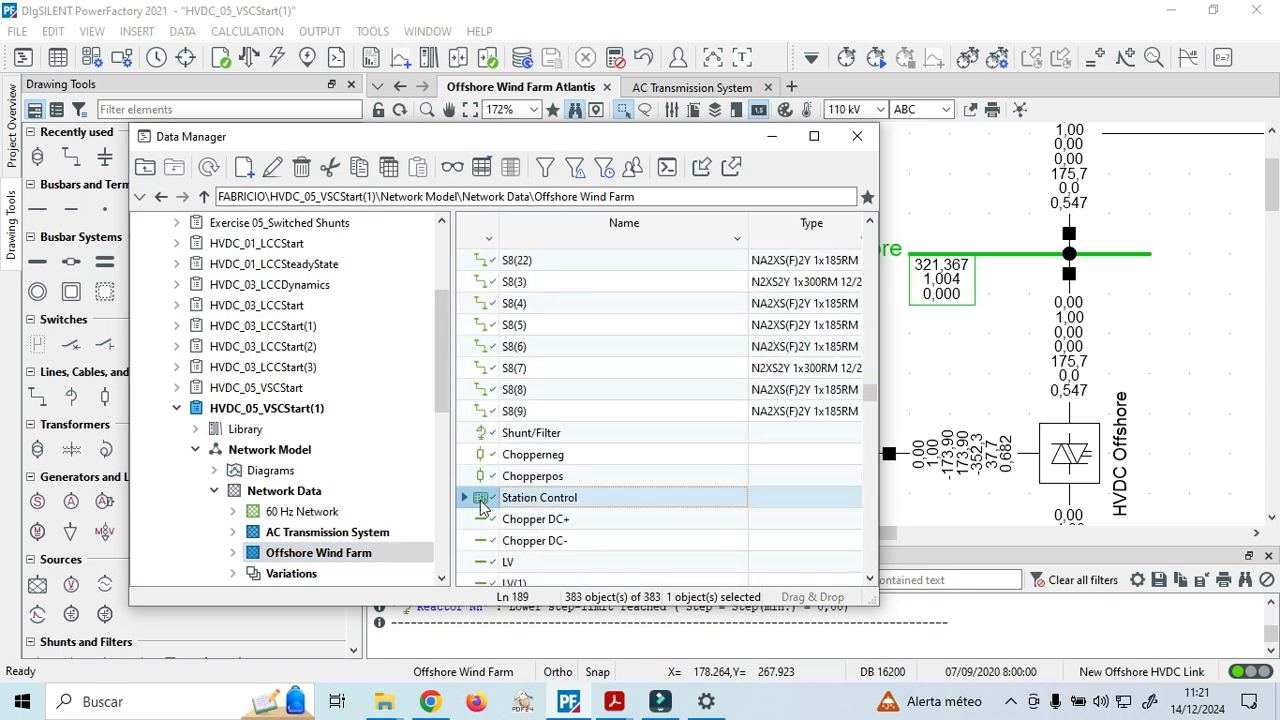
left_click(262, 130)
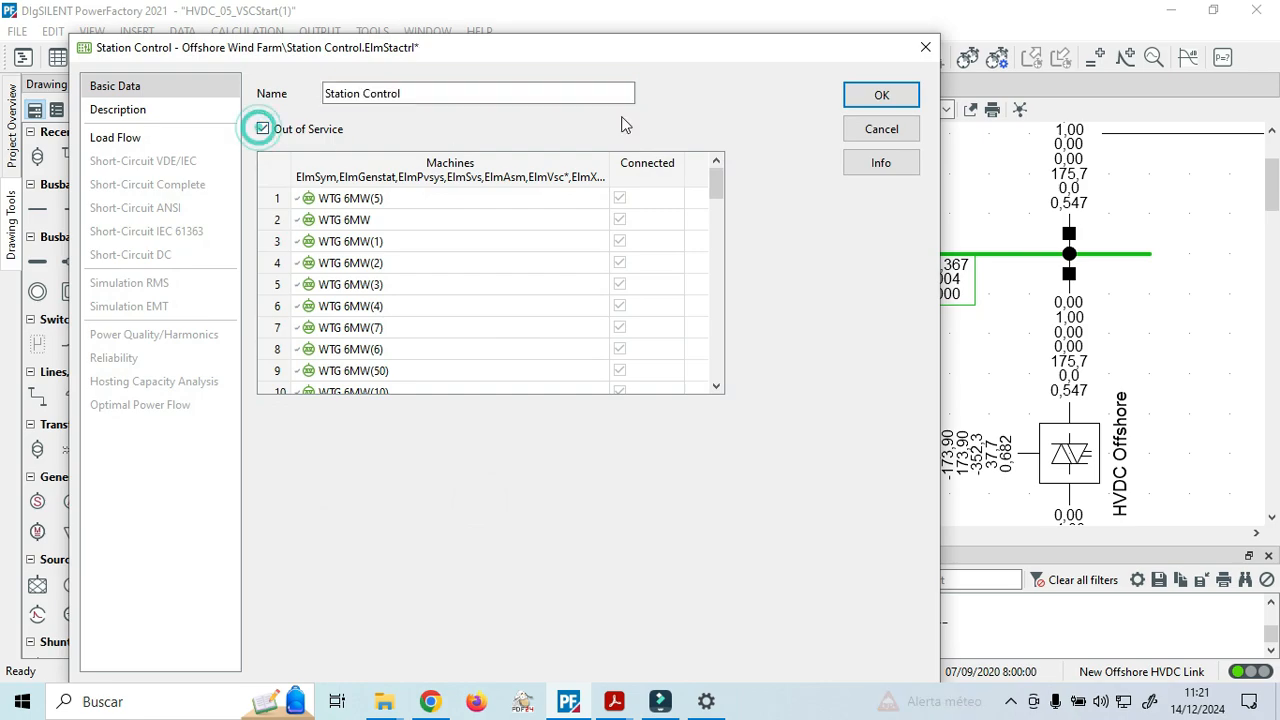
left_click(881, 95)
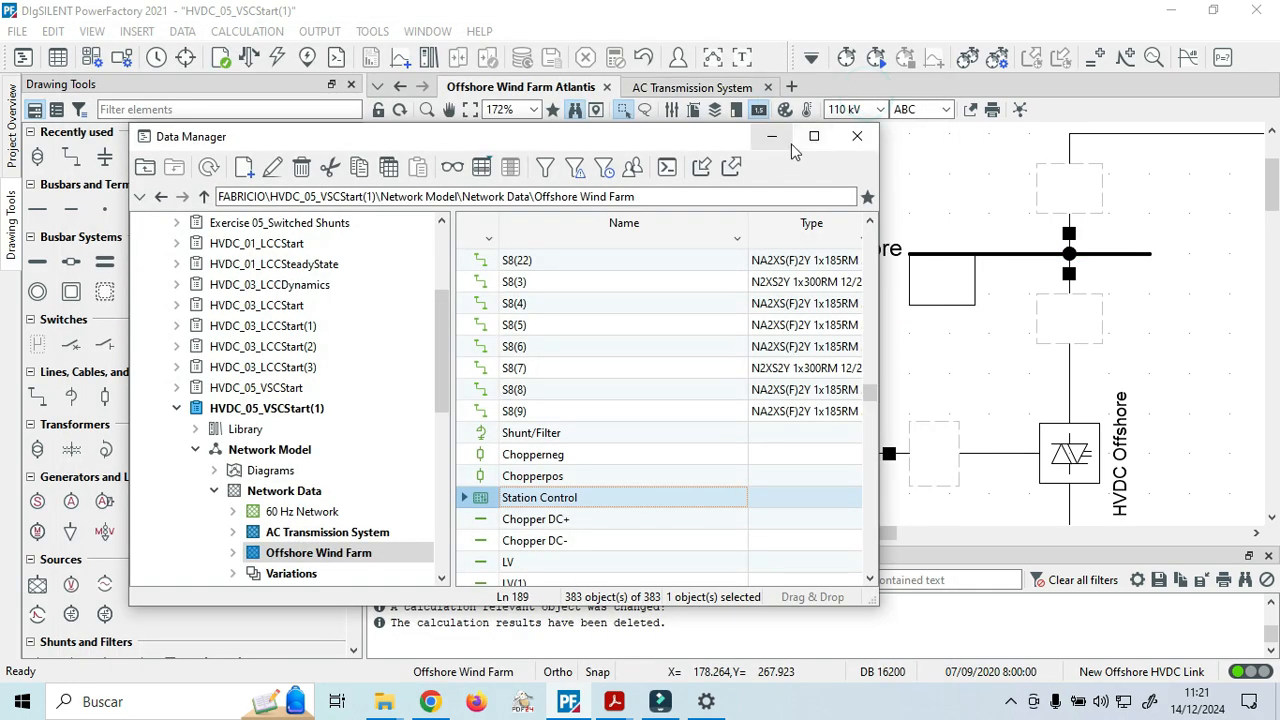
left_click(771, 137)
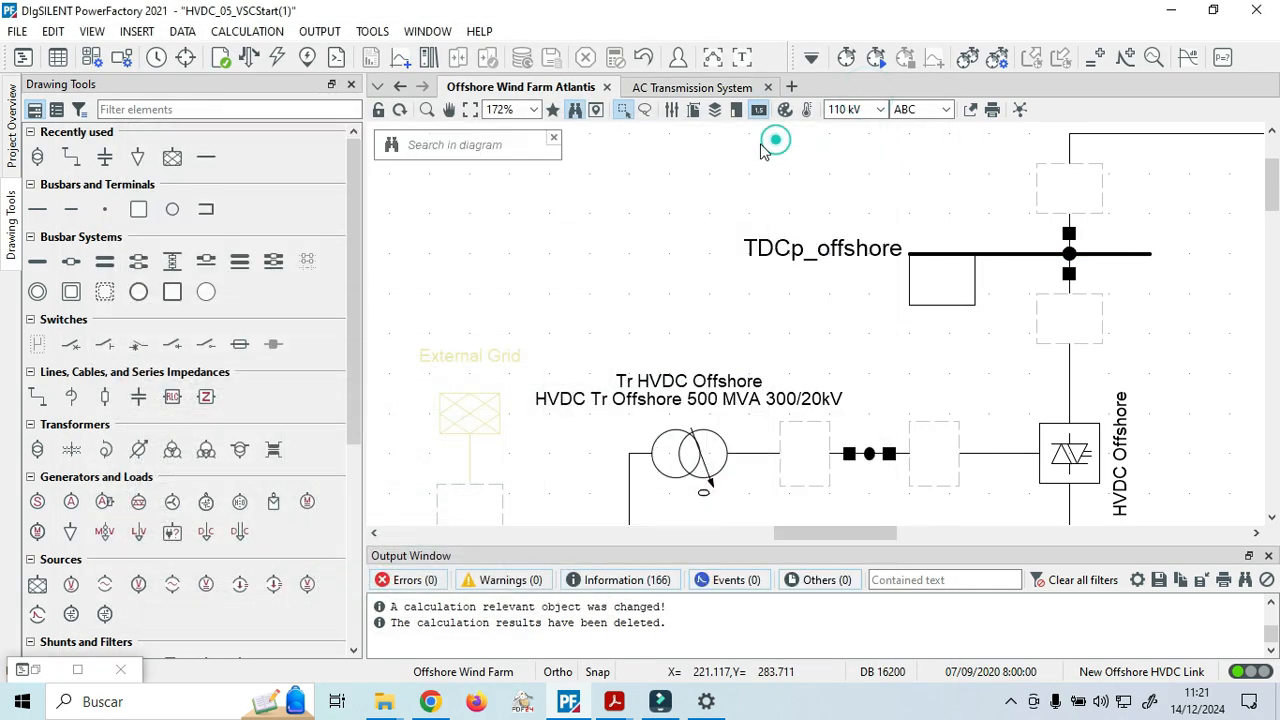
Run the load flow again and check the reactive power on both sides of Tr HVDC Offshore.
left_click(250, 57)
left_click(957, 66)
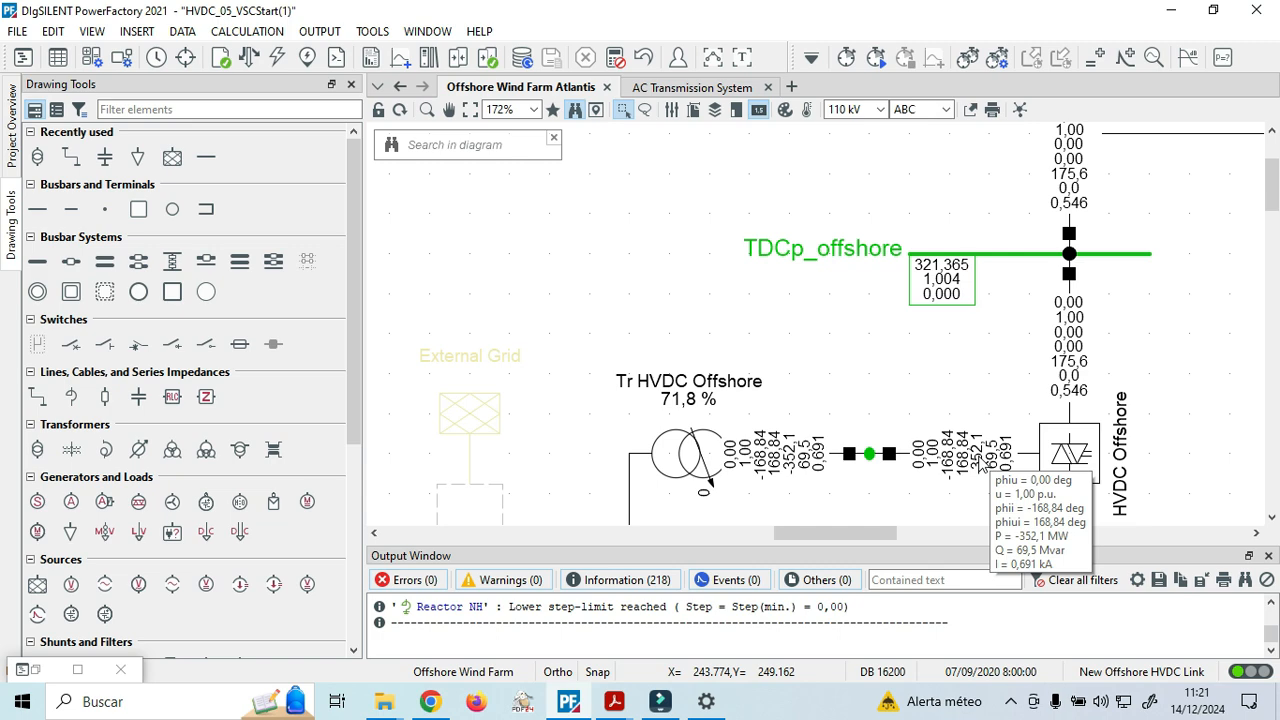
scroll(968, 462, "down", 1)
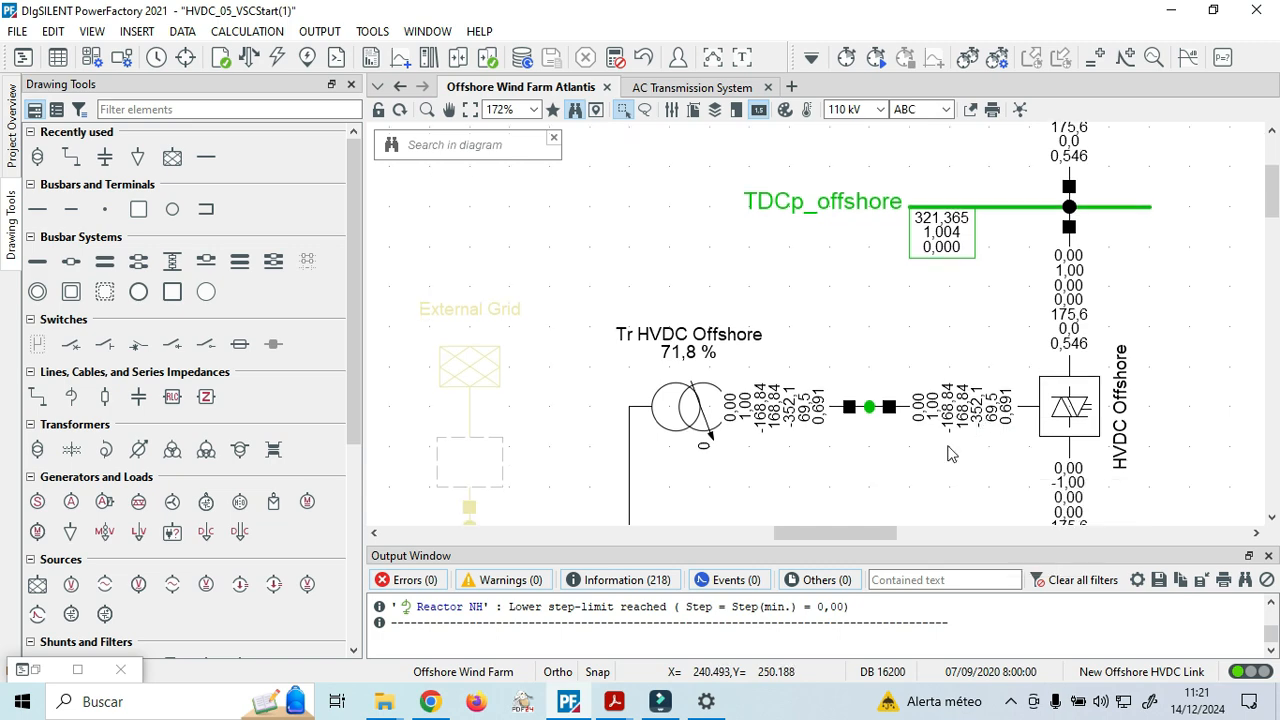
left_click(670, 407)
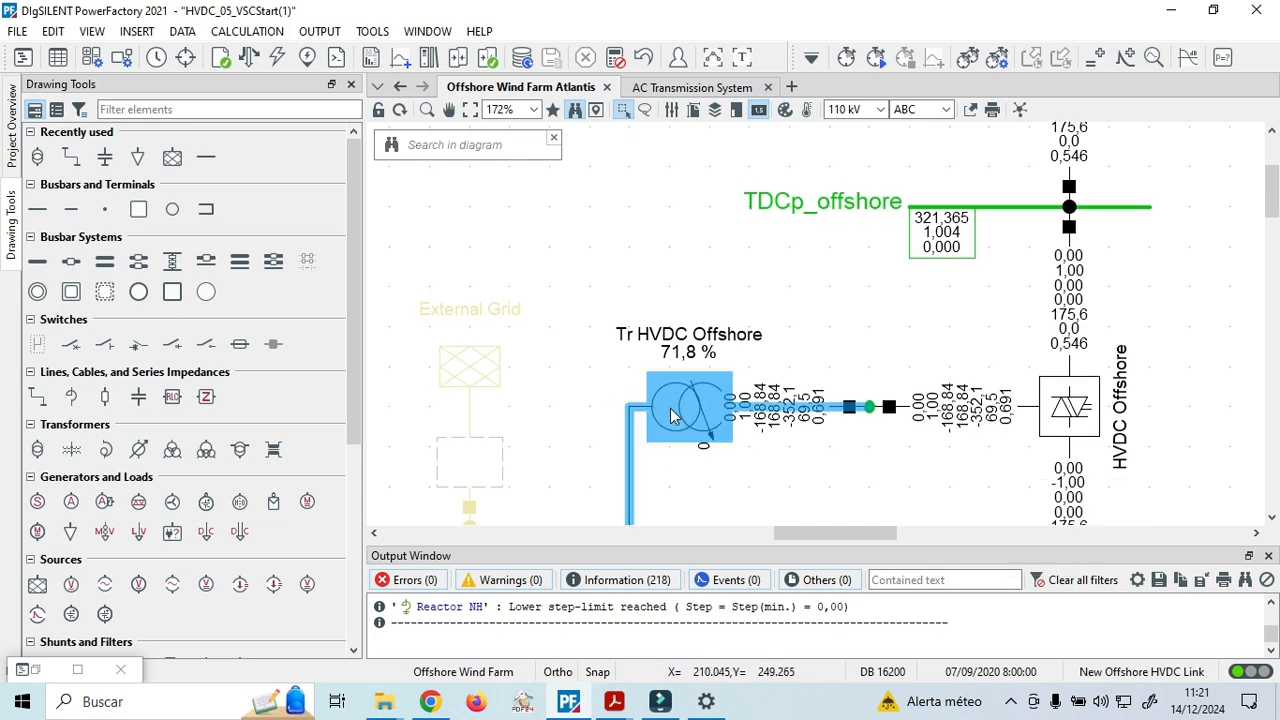
scroll(686, 400, "down", 5)
scroll(723, 306, "down", 4)
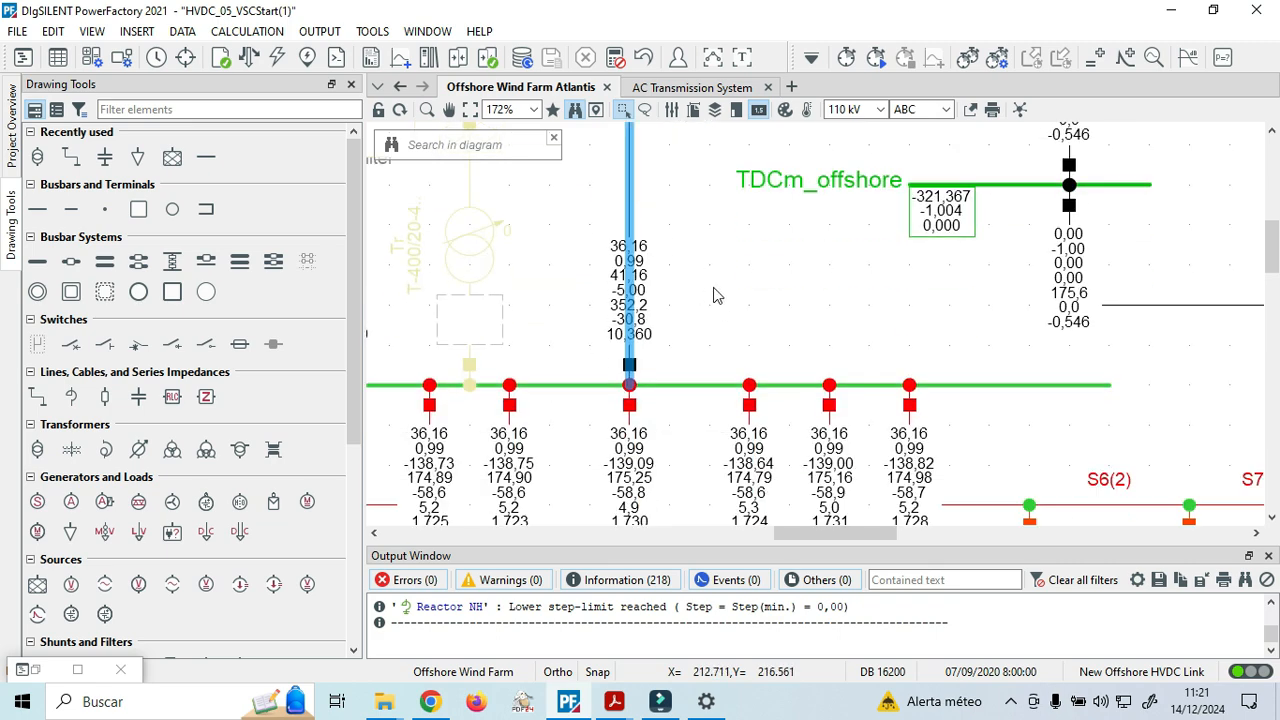
scroll(740, 218, "up", 6)
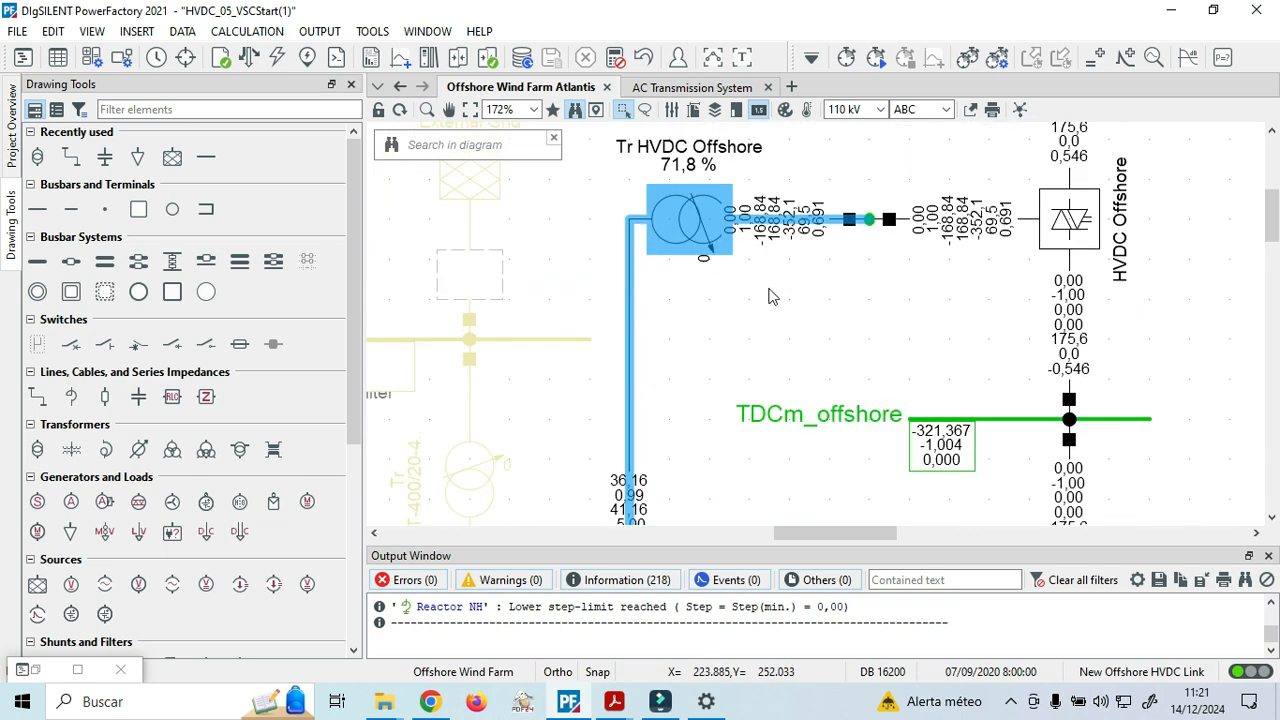
Examine the reactive power of the feeders, the wind turbine transformer at S6(2) and the turbine connected to it.
scroll(750, 293, "down", 7)
left_click(672, 346)
scroll(640, 392, "down", 5)
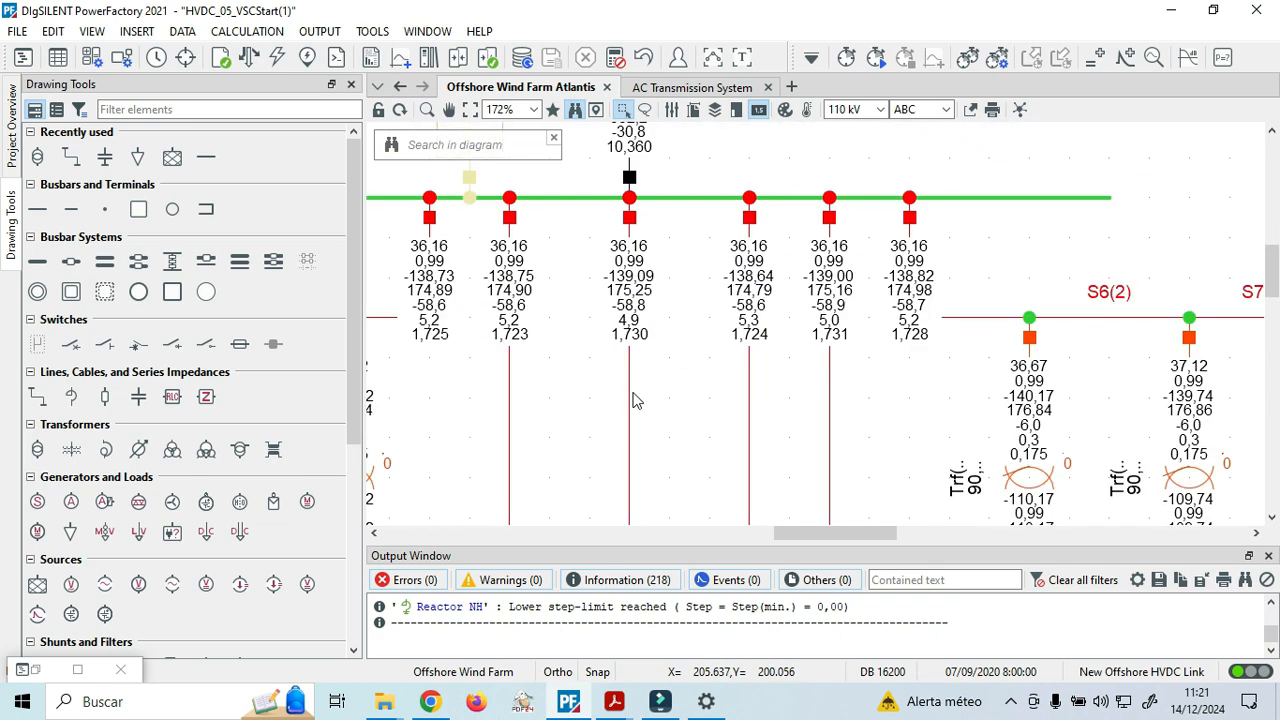
left_click(1030, 392)
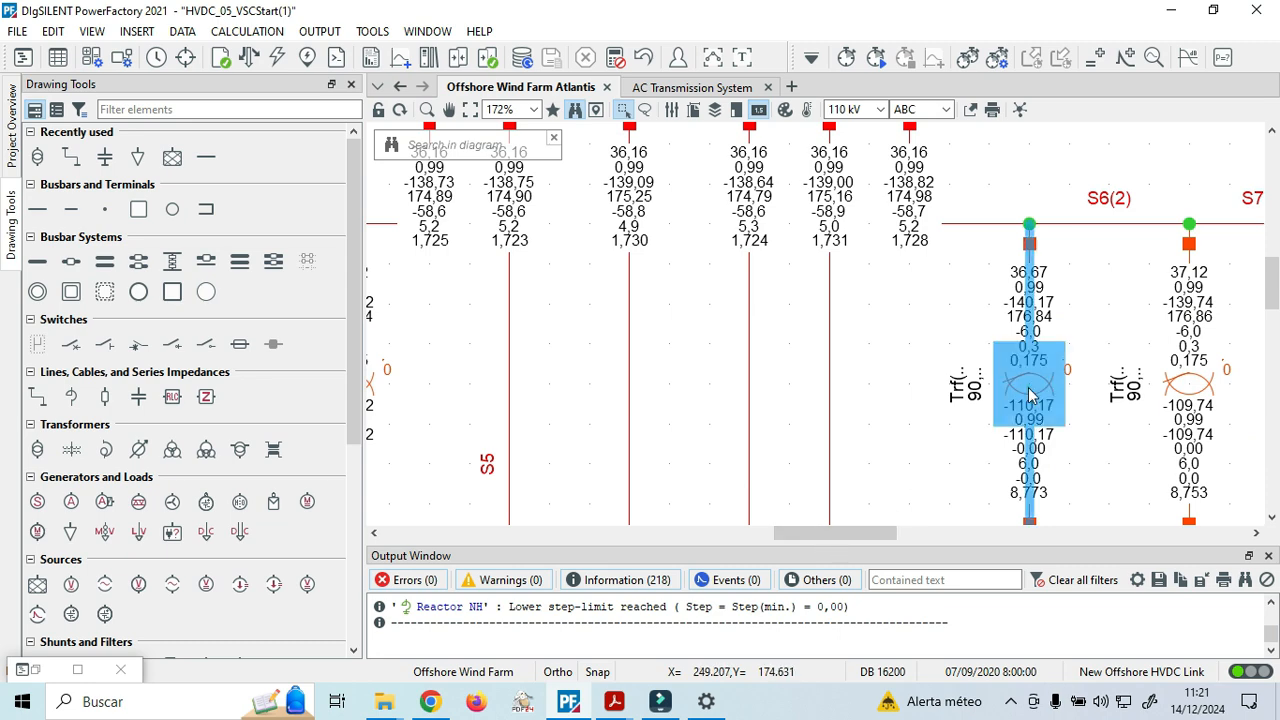
scroll(874, 420, "down", 6)
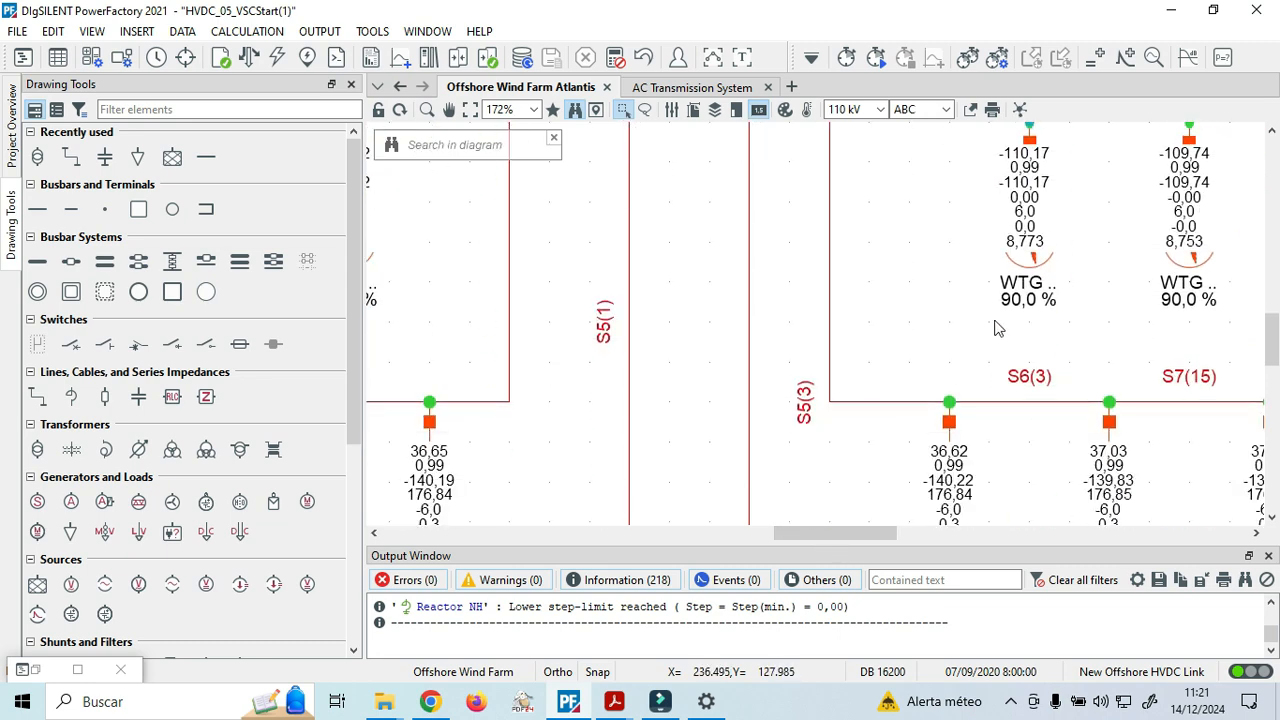
left_click(1035, 272)
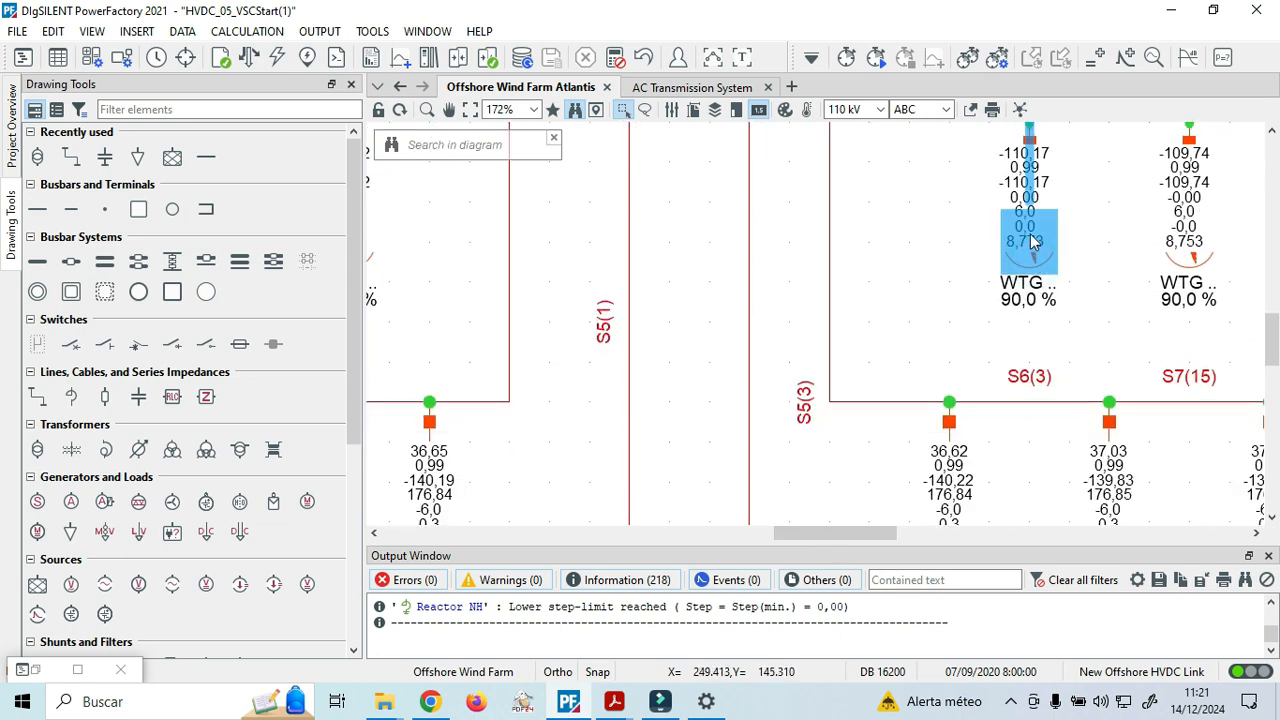
mouse_move(1033, 240)
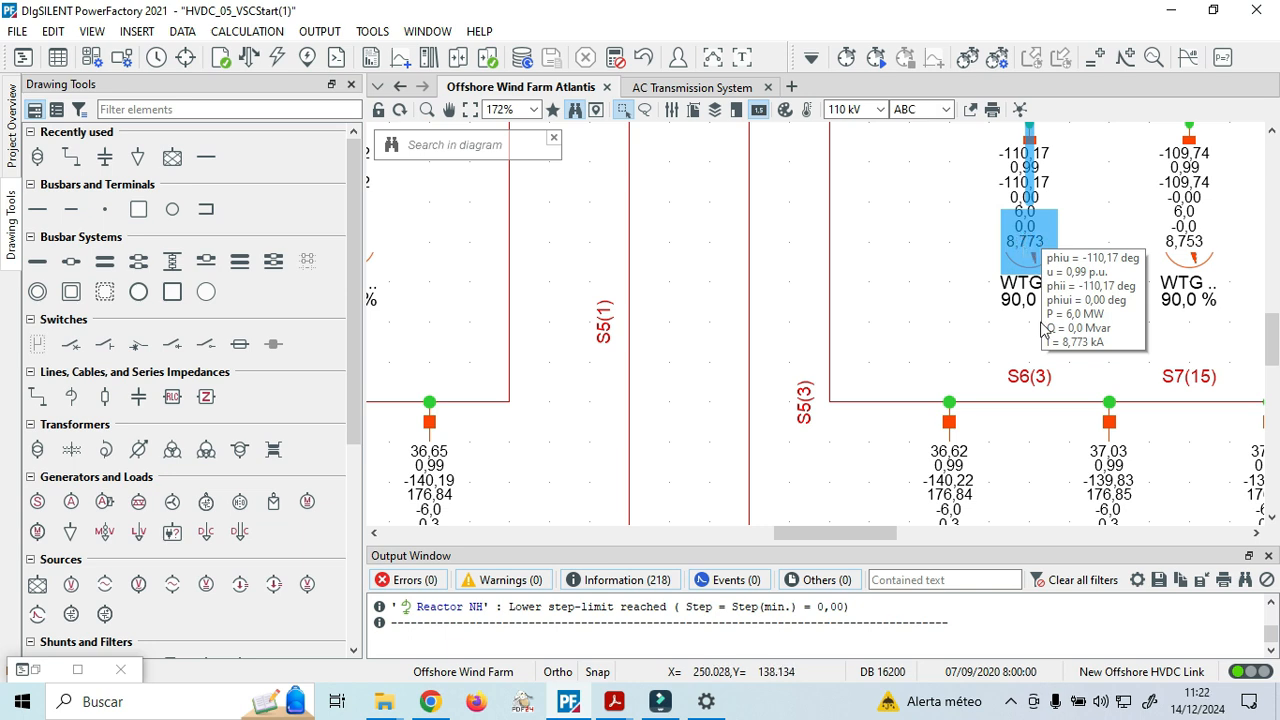
Compare the reactive power at the turbine transformer near S6(2) with the flow from the 20kV busbar into the HVDC transformer.
scroll(1062, 287, "up", 8)
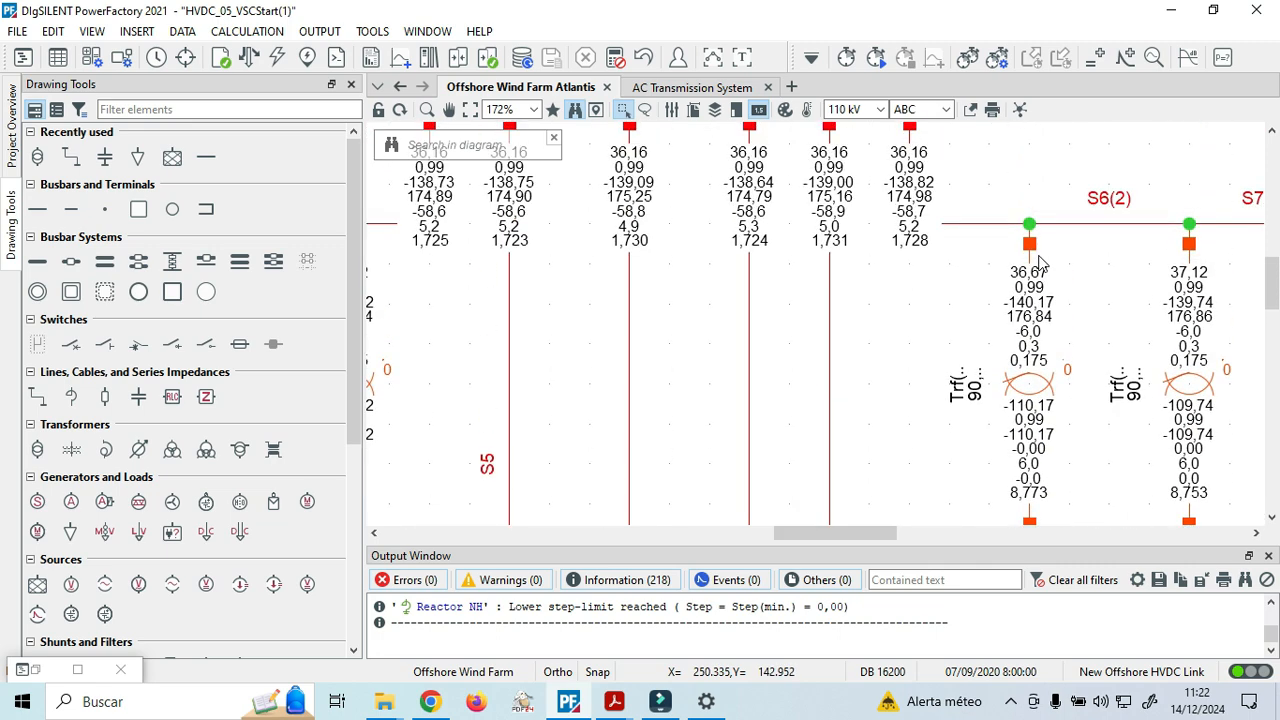
scroll(1005, 295, "up", 3)
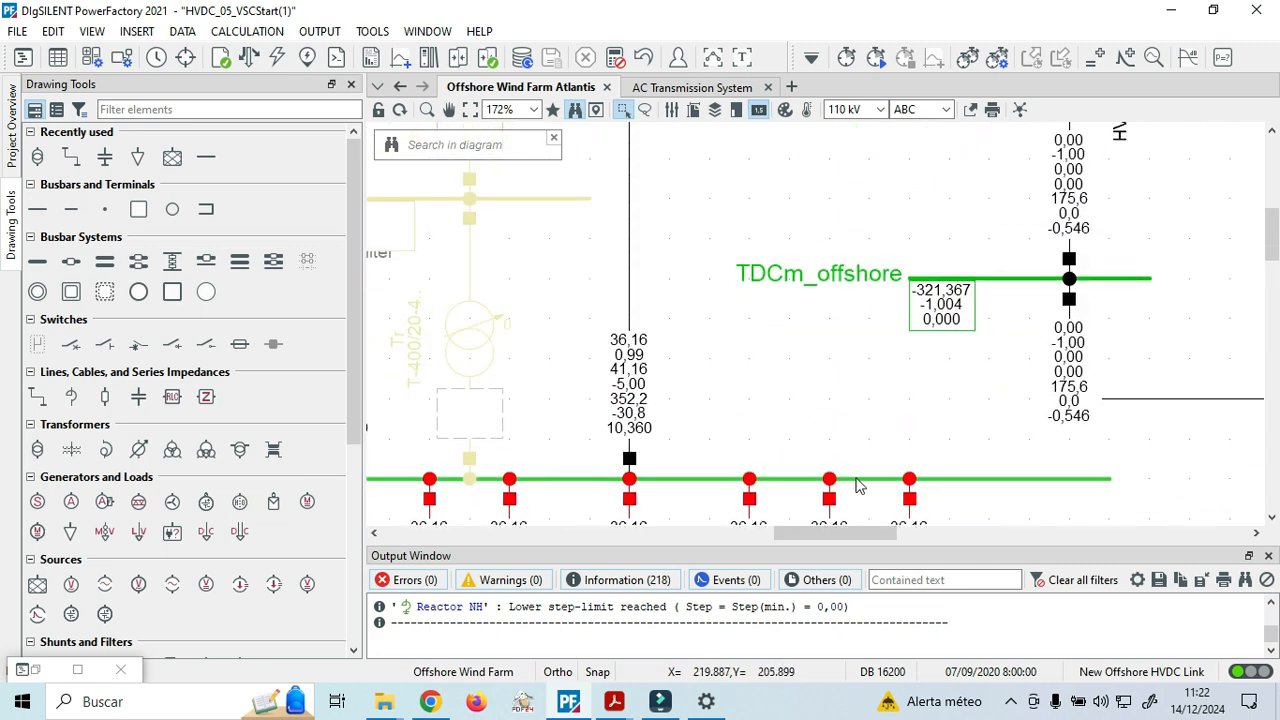
scroll(900, 455, "down", 8)
left_click(1022, 405)
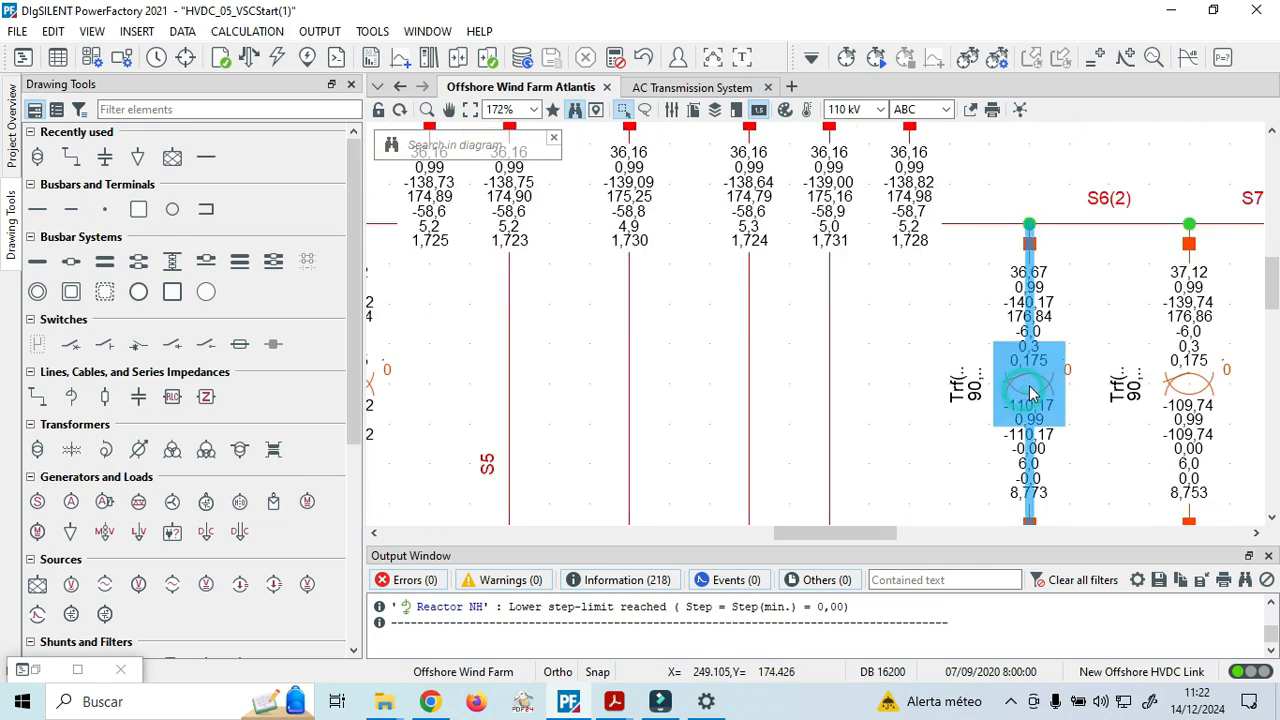
scroll(928, 290, "up", 5)
scroll(928, 290, "up", 4)
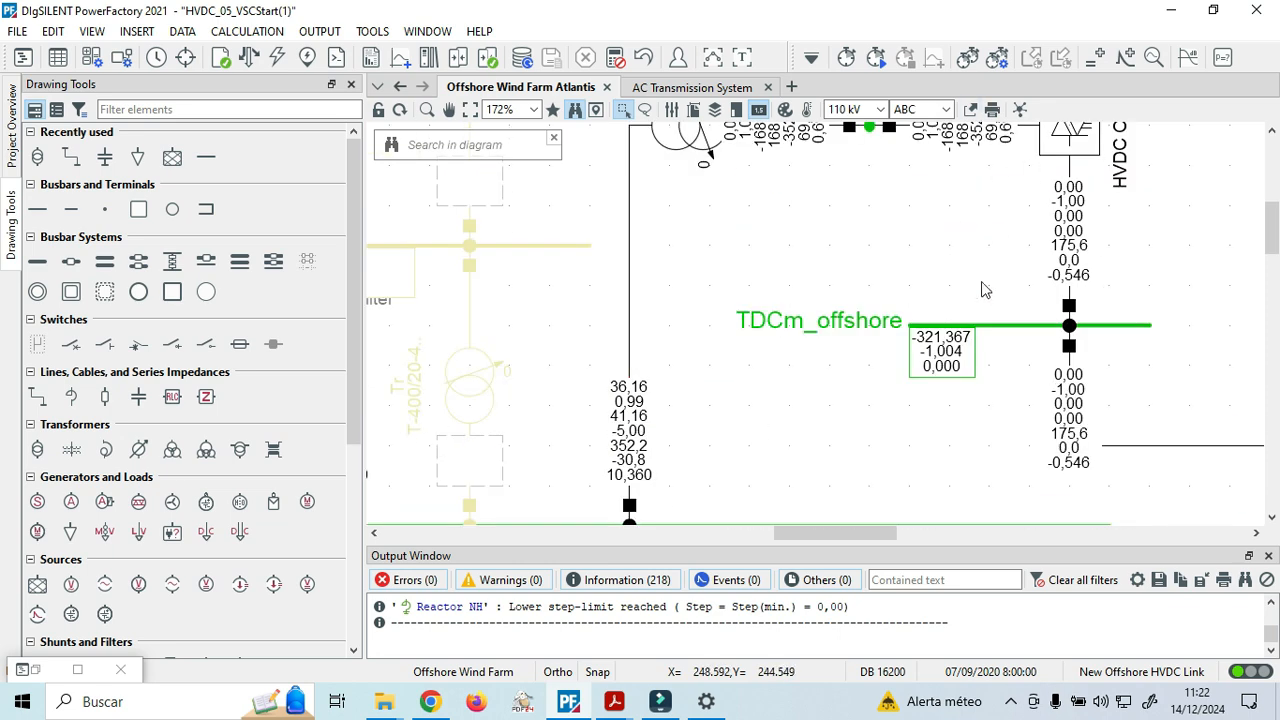
scroll(986, 300, "down", 5)
scroll(982, 300, "up", 3)
scroll(975, 288, "down", 4)
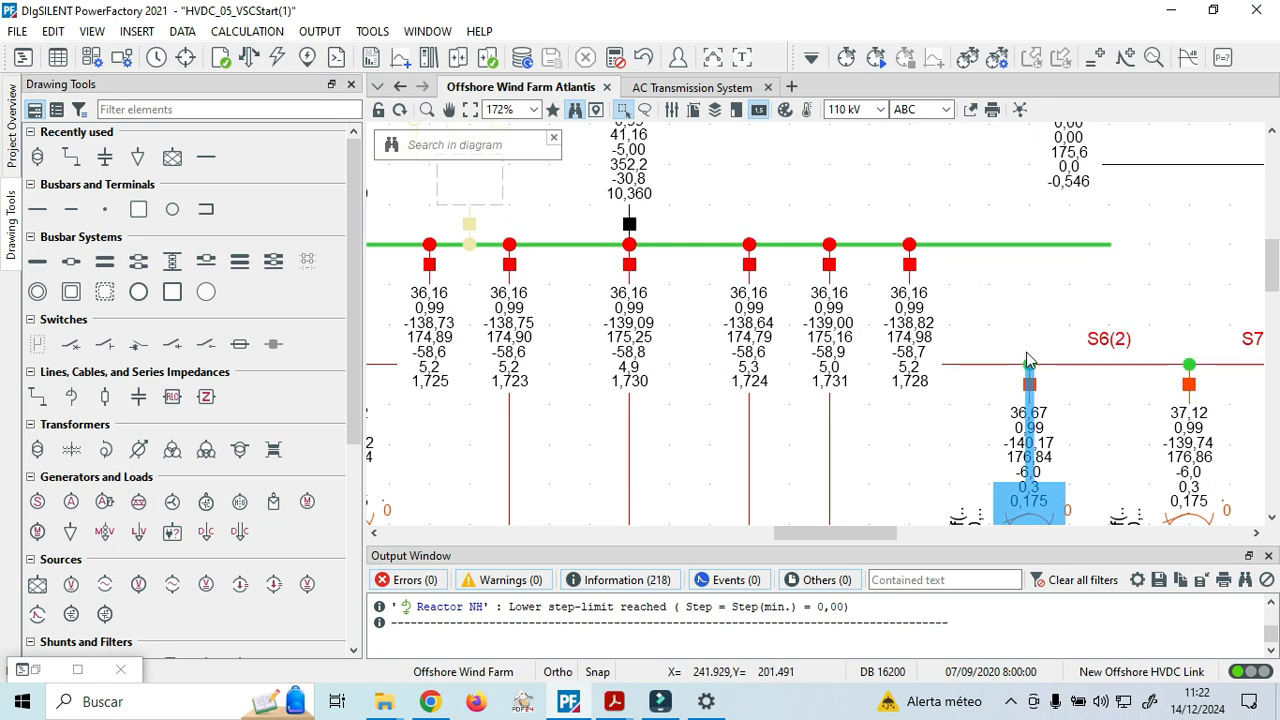
scroll(1029, 380, "down", 3)
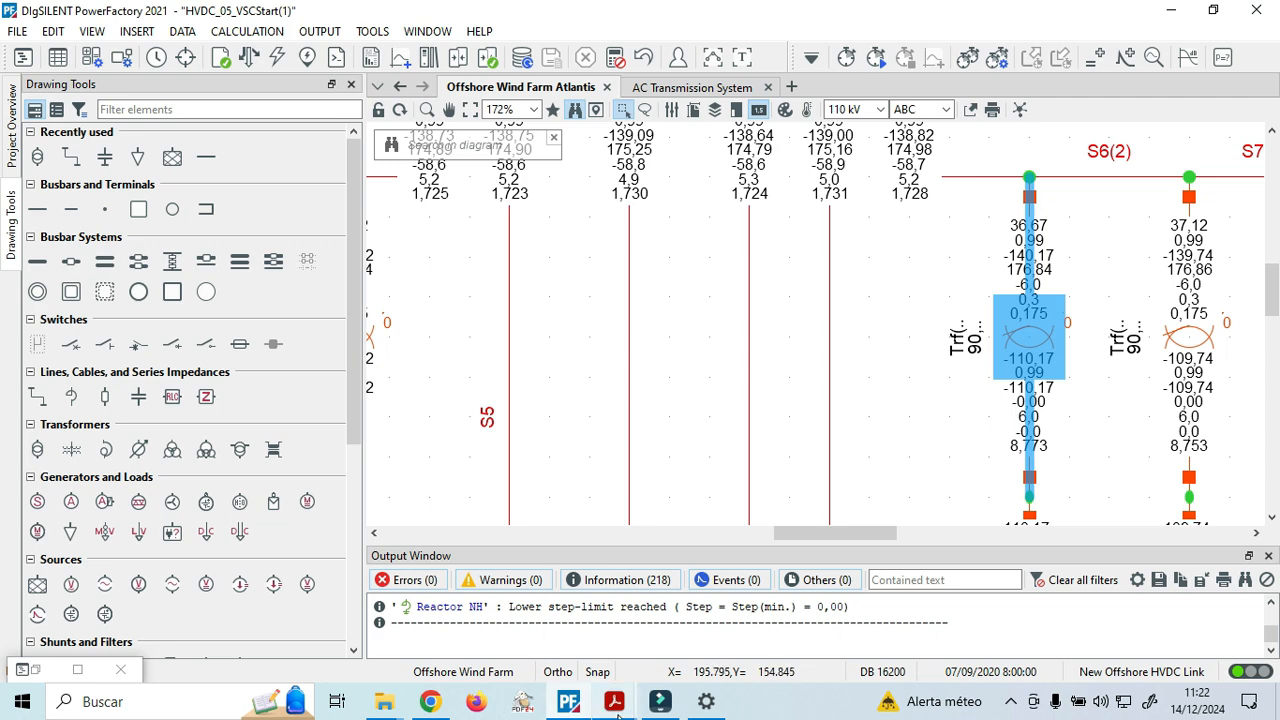
Switch to Acrobat, consult the Project-HVDC-1 exercise instructions and the report's figure on turbine reactive power, and return to PowerFactory.
mouse_move(614, 701)
left_click(690, 640)
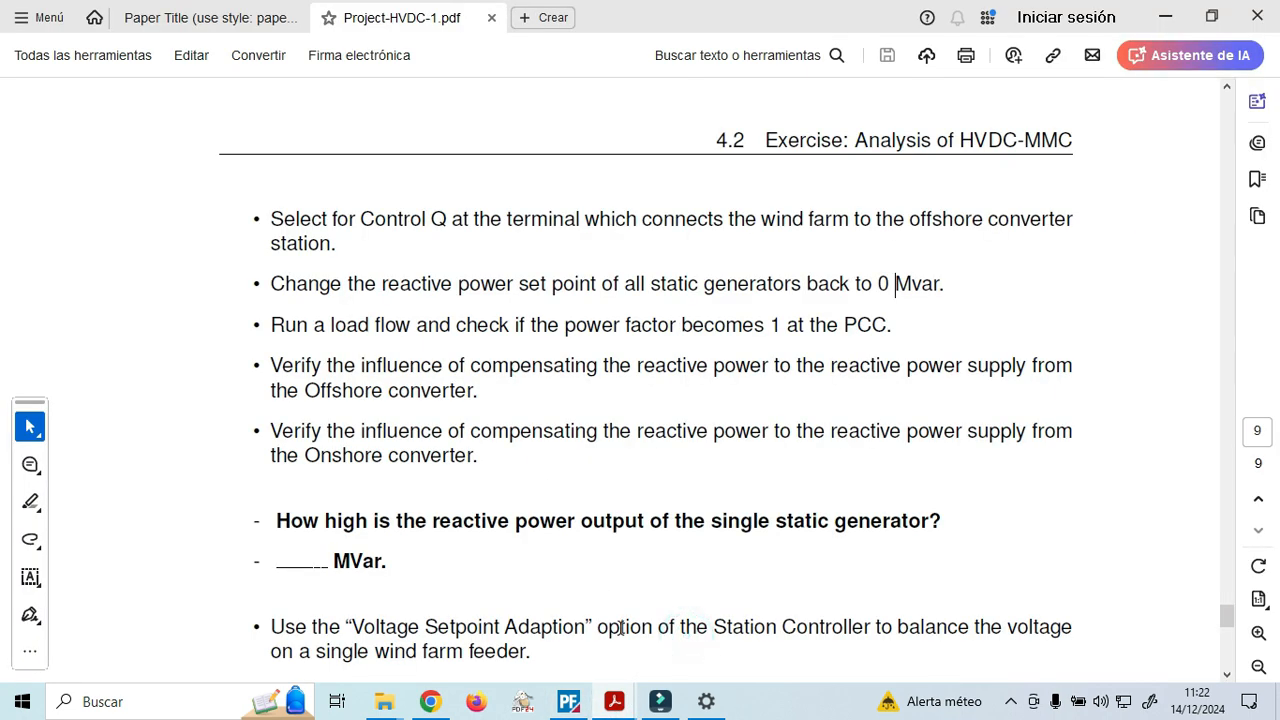
left_click(510, 615)
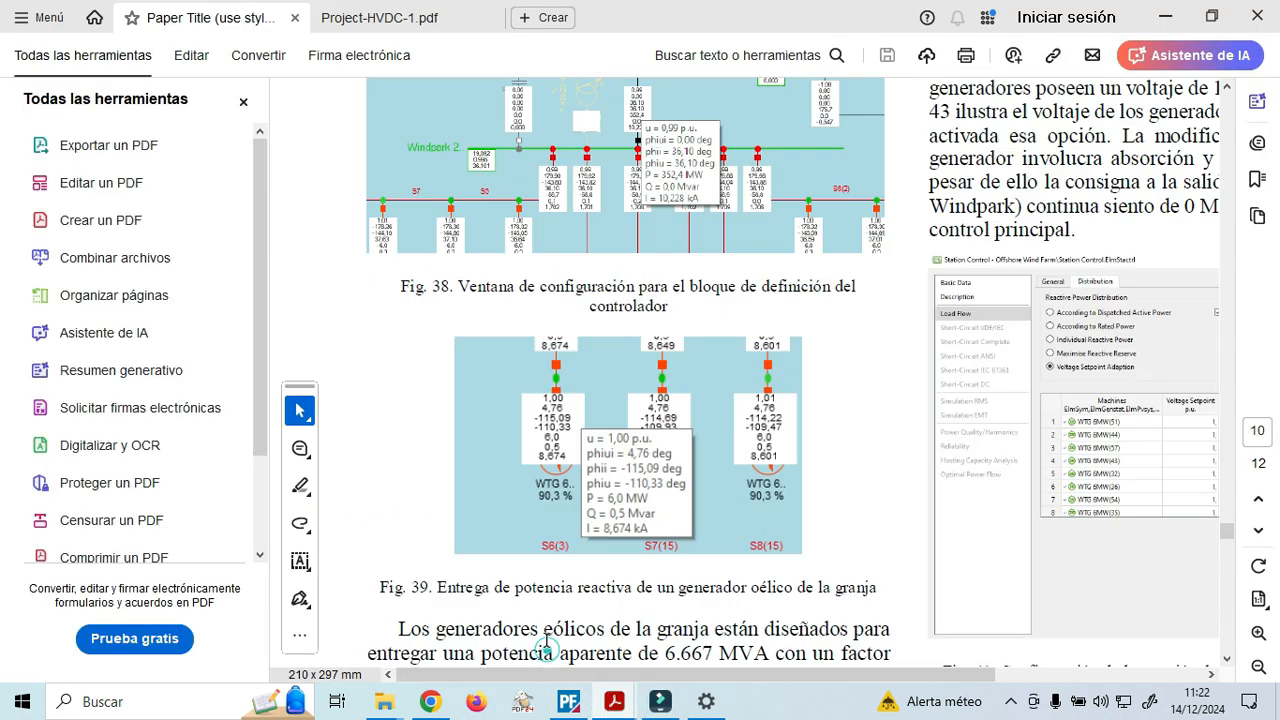
left_click(568, 701)
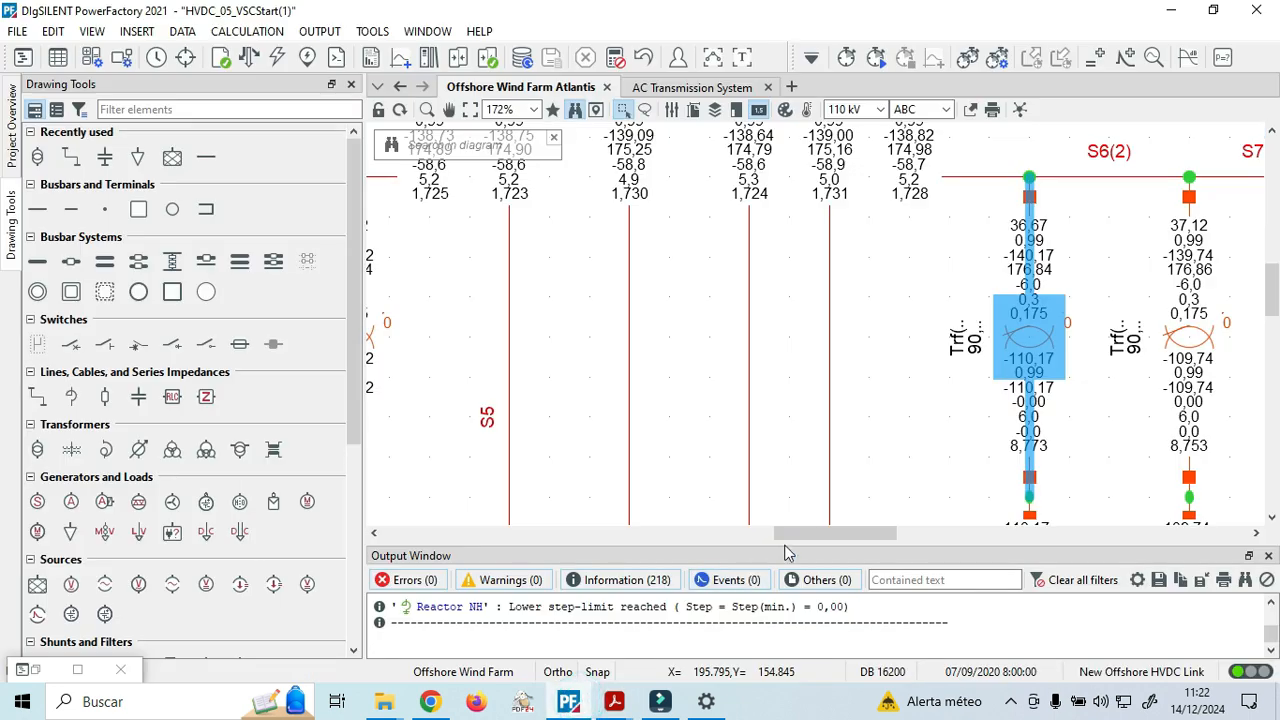
Inspect the reactive power of Tr HVDC Onshore at busbar SF in the AC Transmission System diagram.
left_click_drag(790, 540, 975, 540)
scroll(565, 150, "up", 3)
left_click(692, 87)
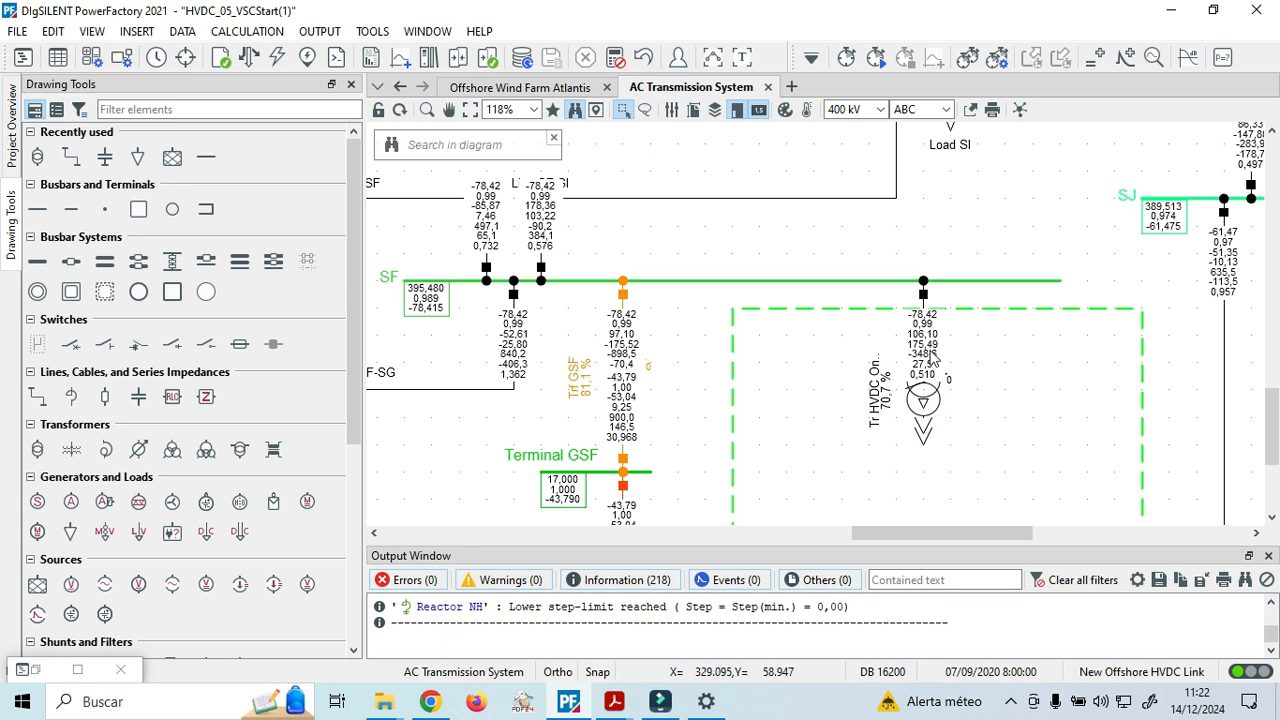
mouse_move(931, 355)
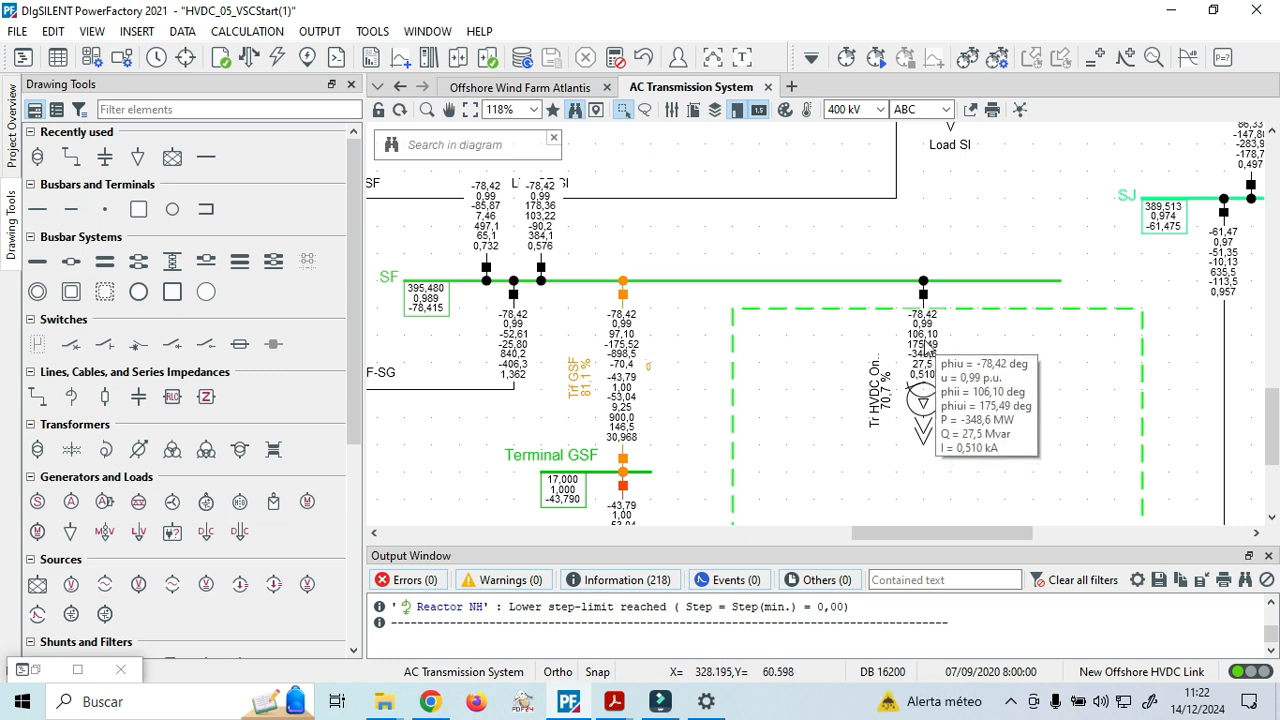
Compare the flow on the AC side of the HVDC Onshore converter with that at Tr HVDC Onshore in the transmission diagram.
left_click(510, 87)
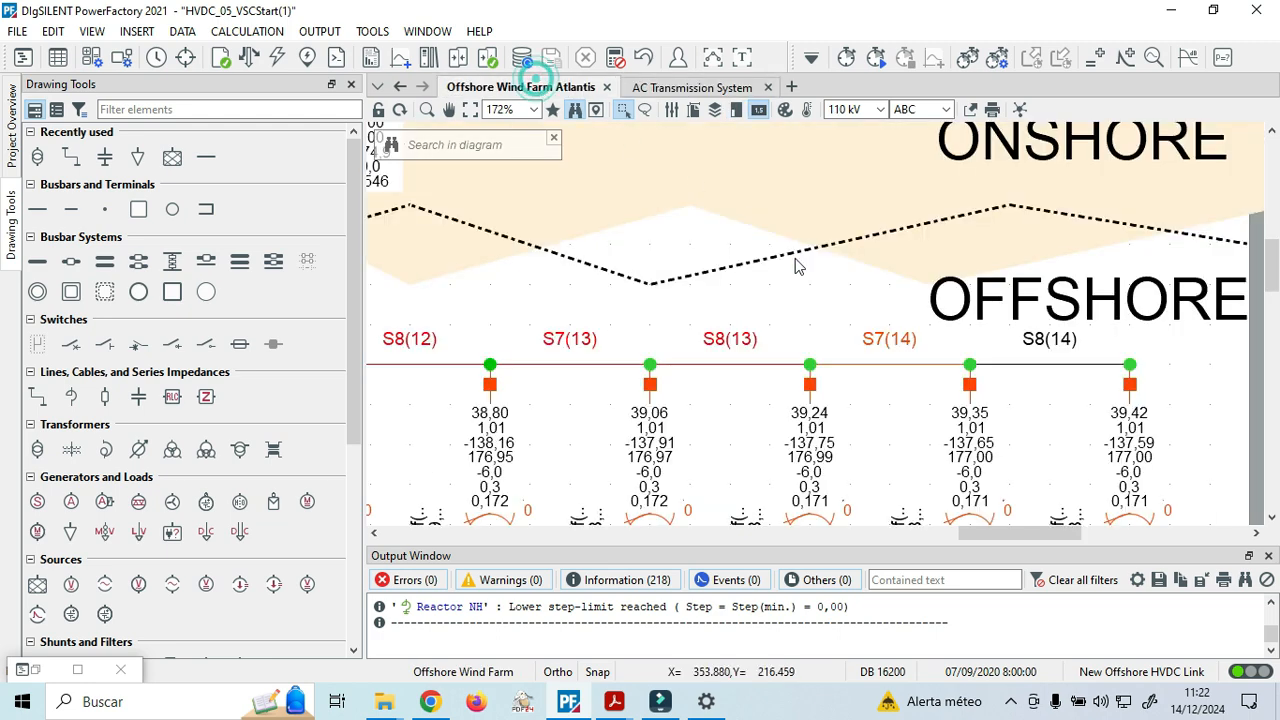
scroll(812, 317, "down", 5)
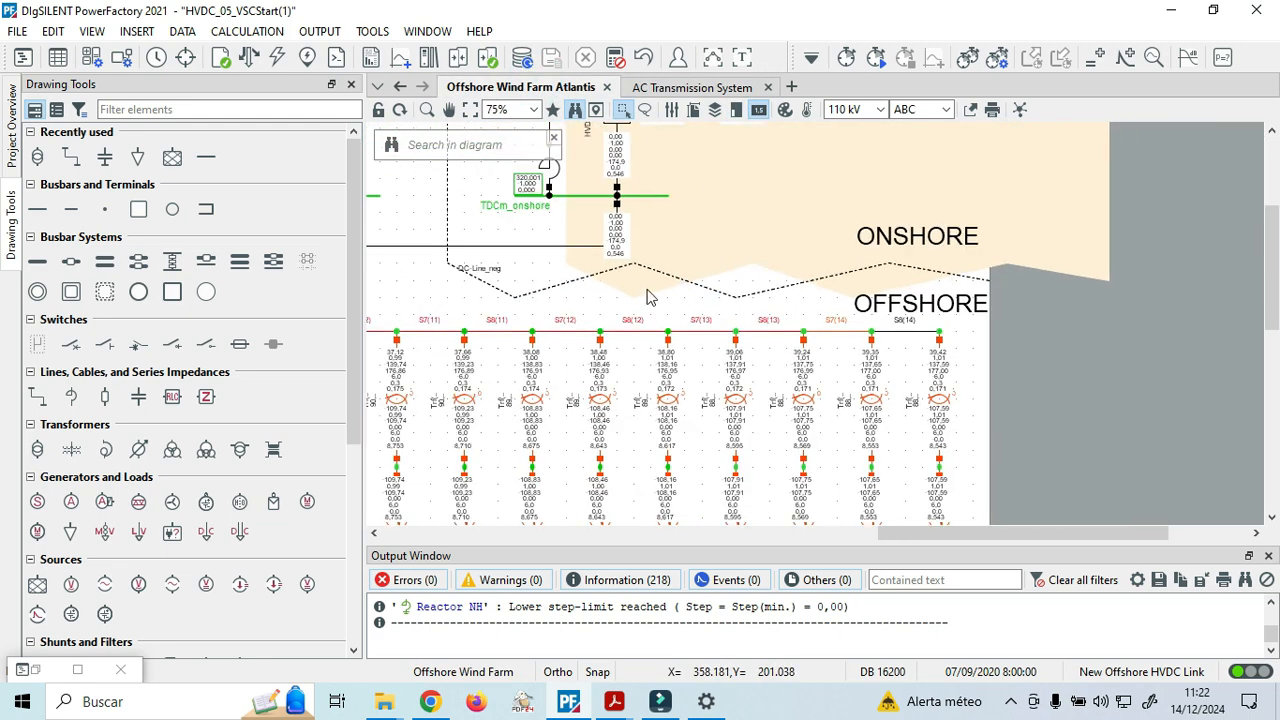
scroll(650, 272, "up", 2)
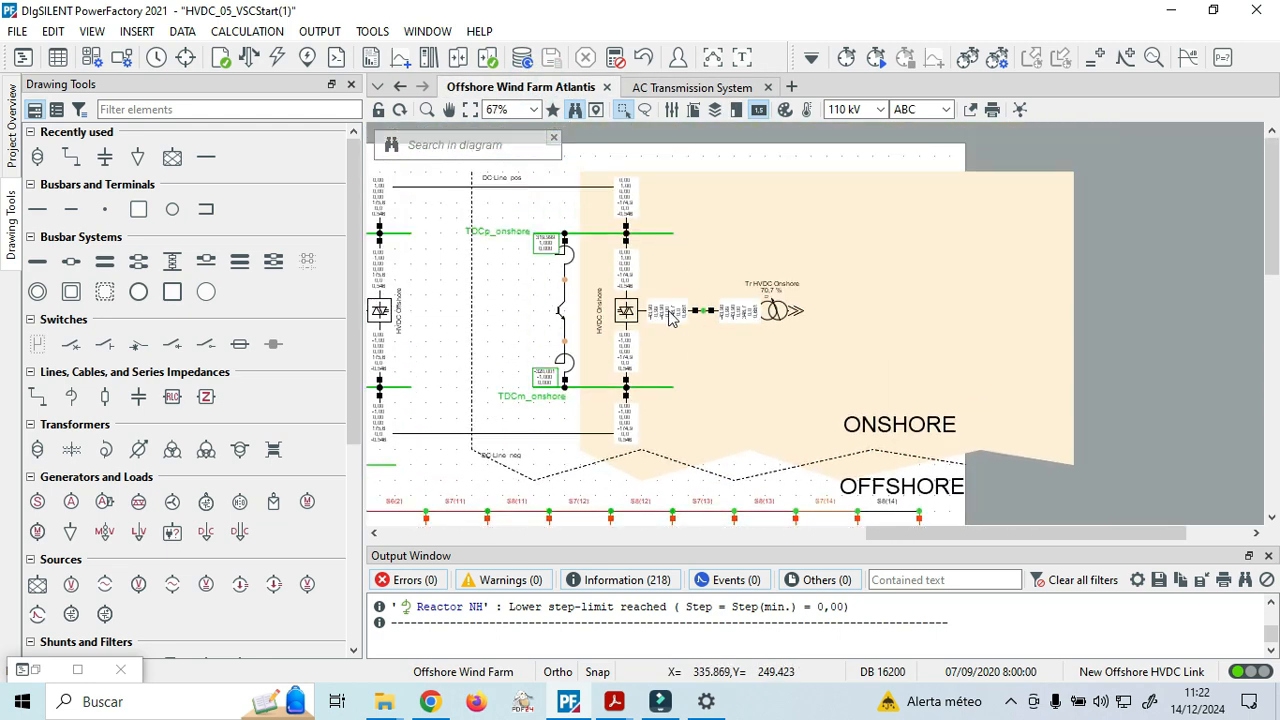
mouse_move(672, 316)
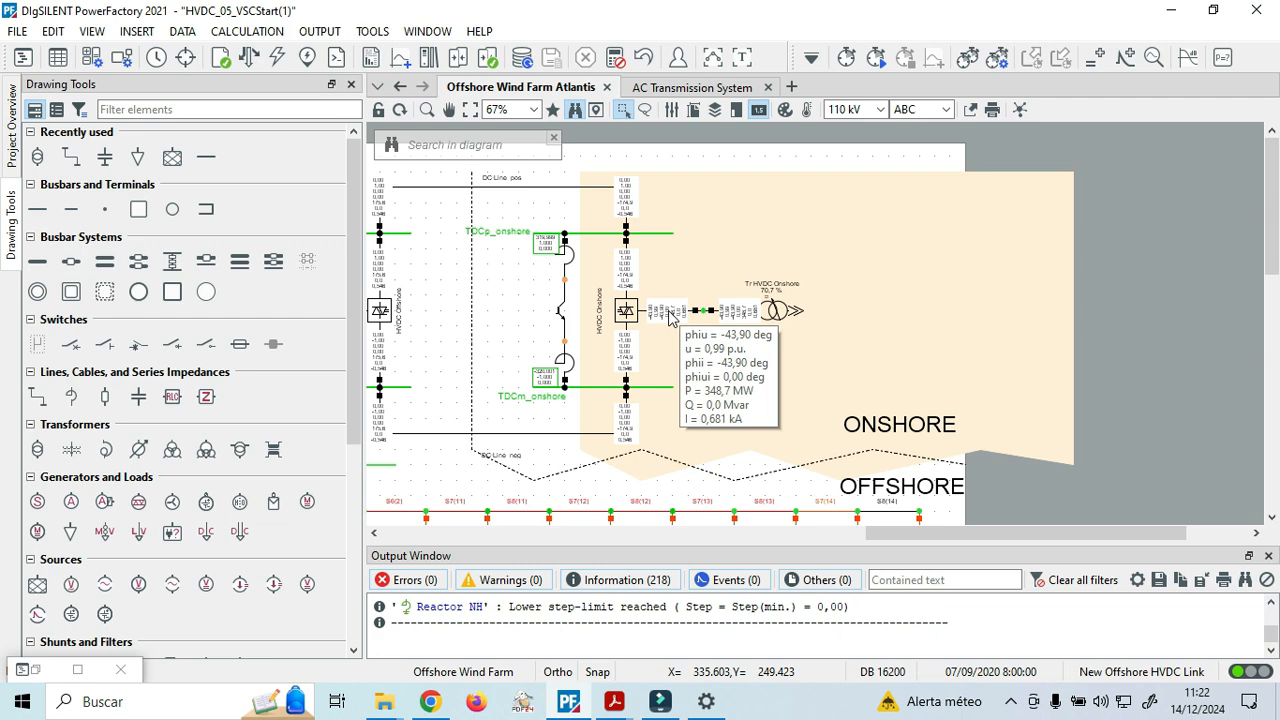
left_click(690, 87)
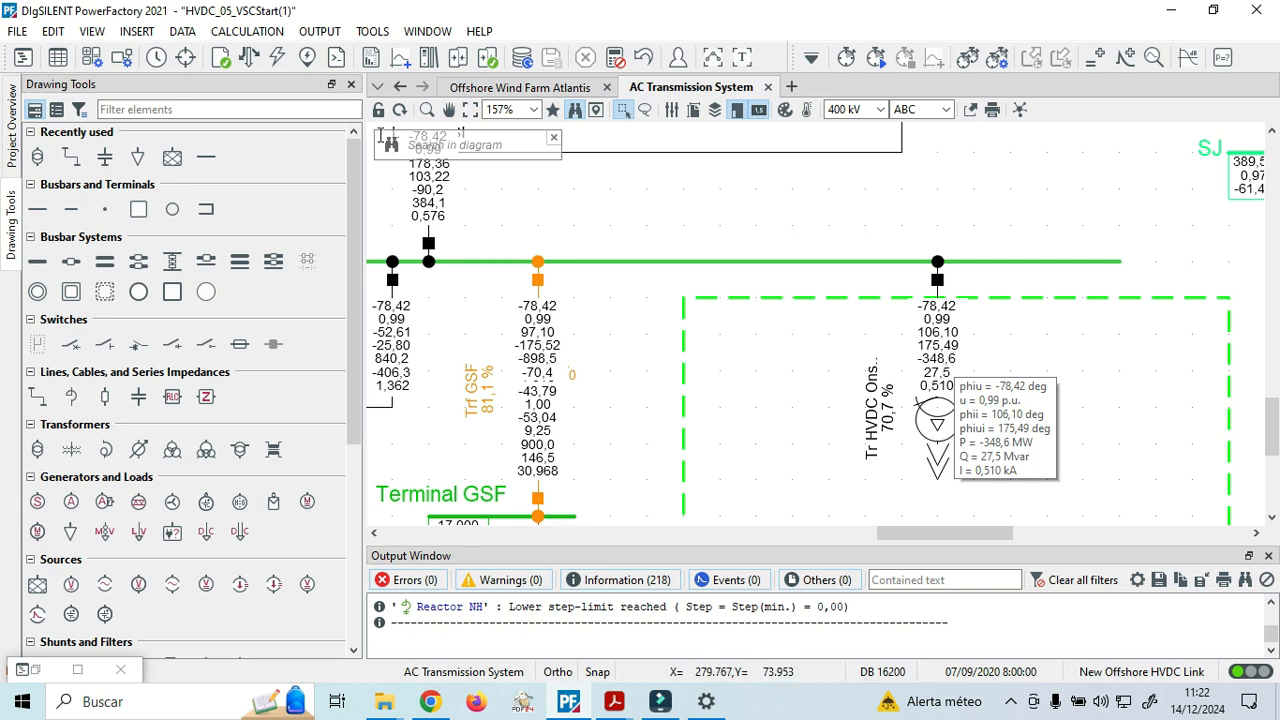
Put the offshore wind farm's Station Control back in service and minimise the Data Manager.
left_click(77, 669)
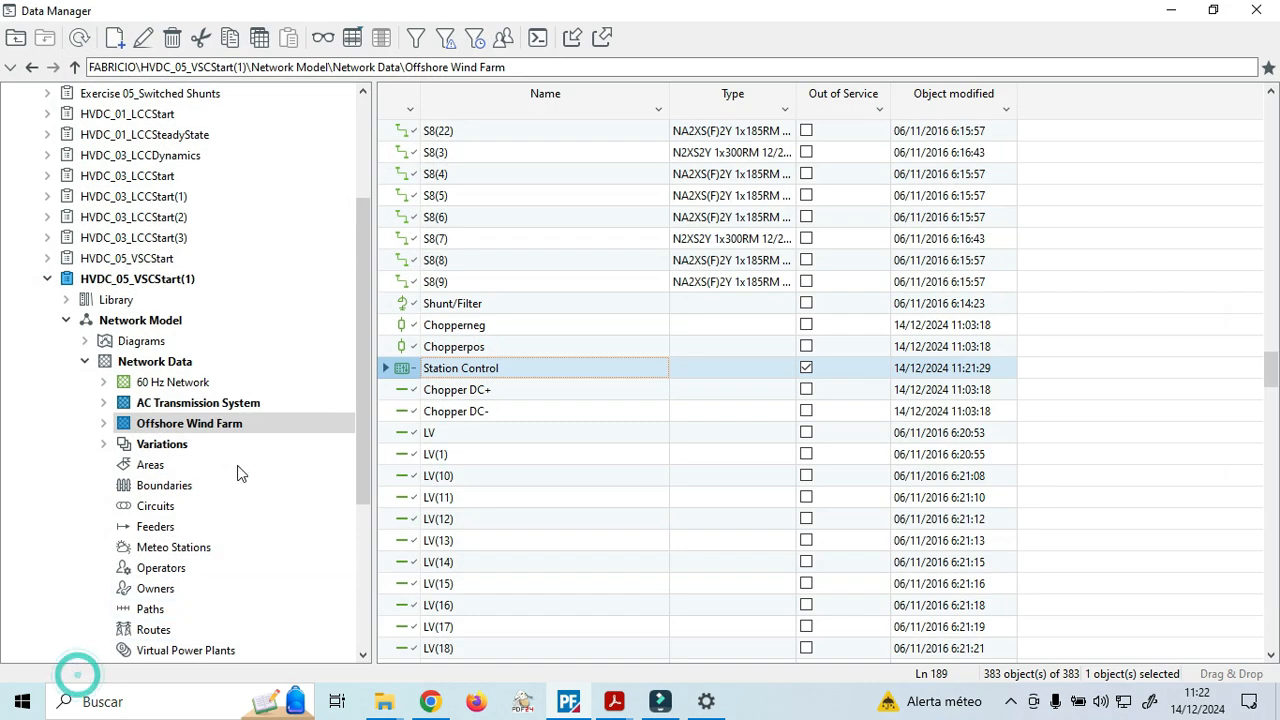
double_click(401, 372)
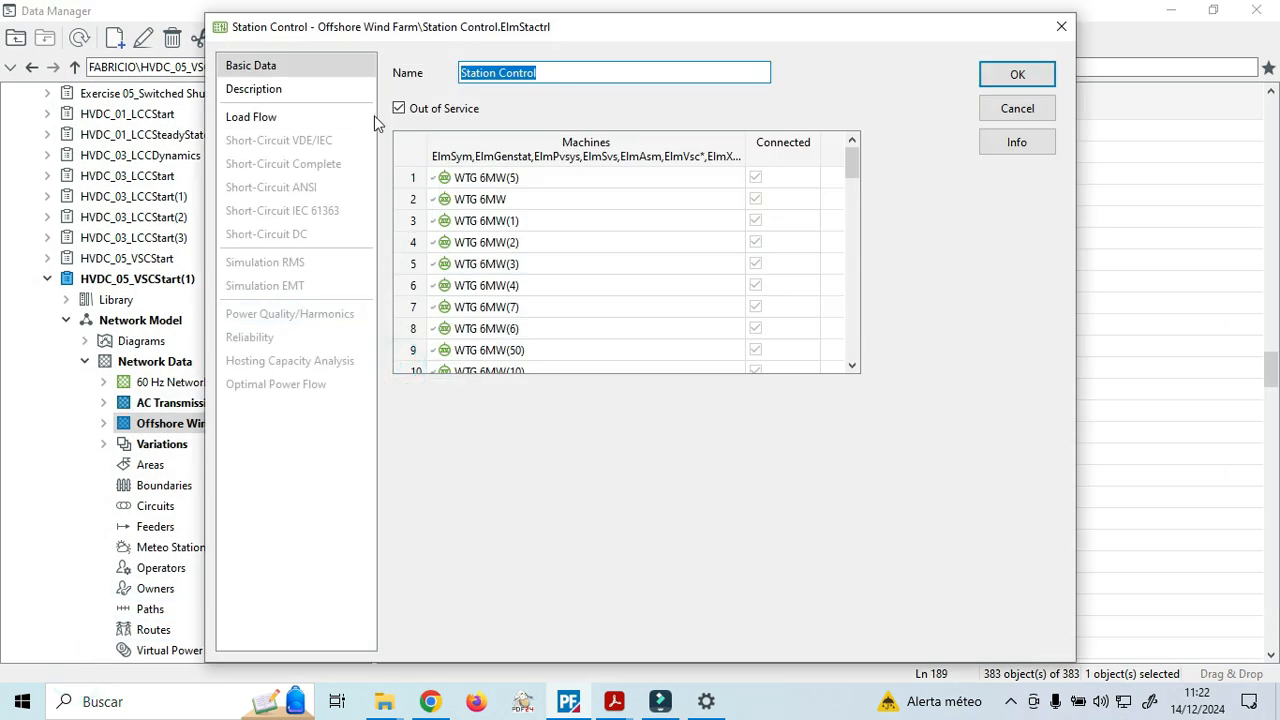
left_click(399, 108)
left_click(1017, 74)
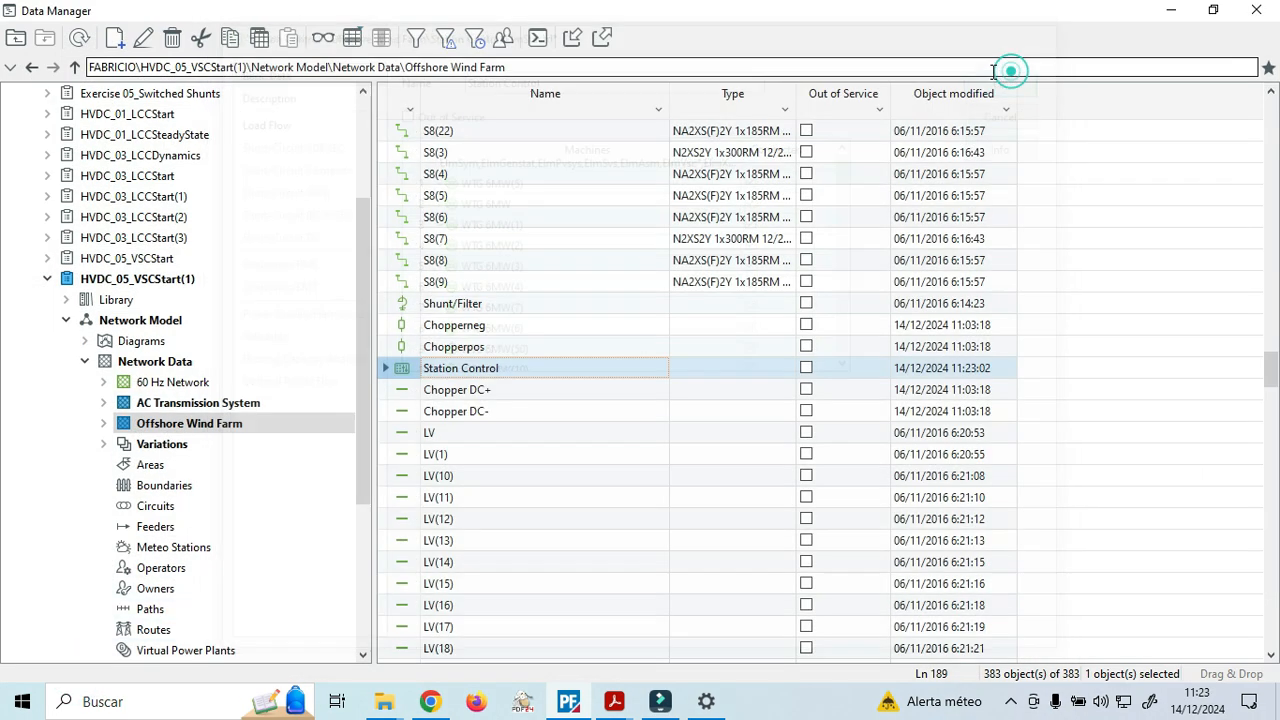
left_click(1188, 12)
Run the balanced AC load flow again and check the reactive power at Tr HVDC Onshore and between Tr HVDC Offshore and its converter.
left_click(245, 55)
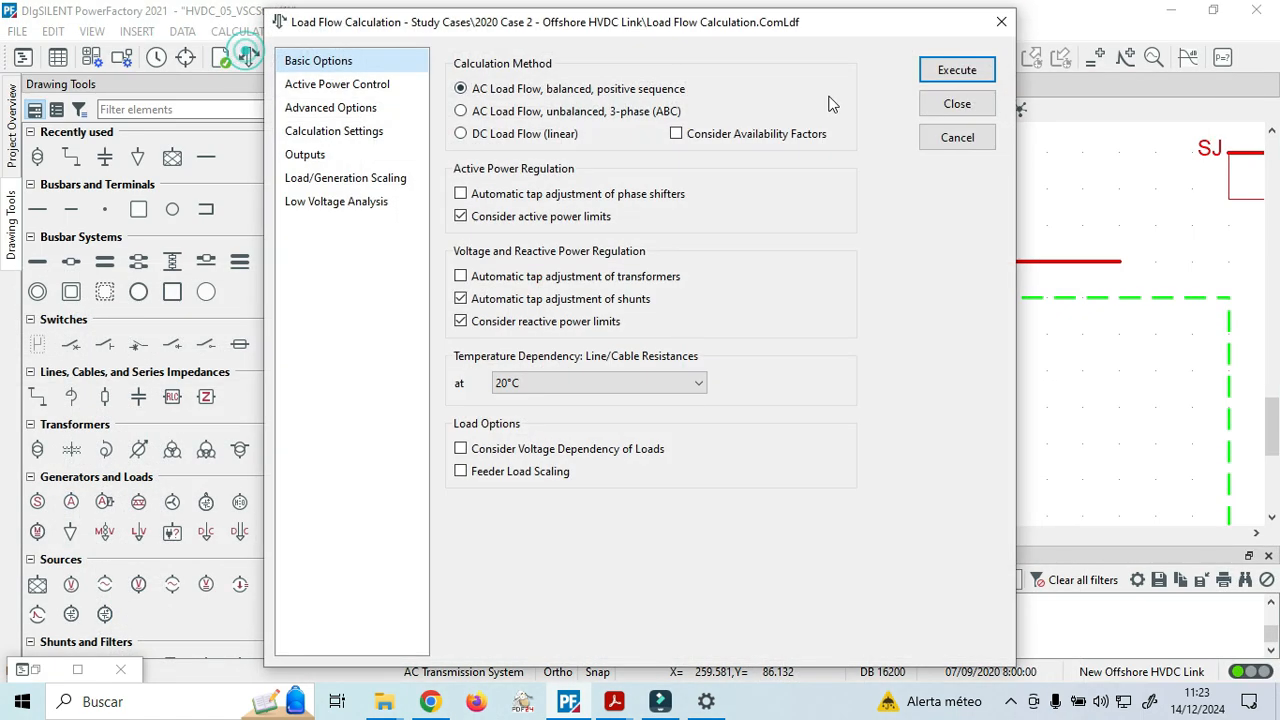
left_click(957, 70)
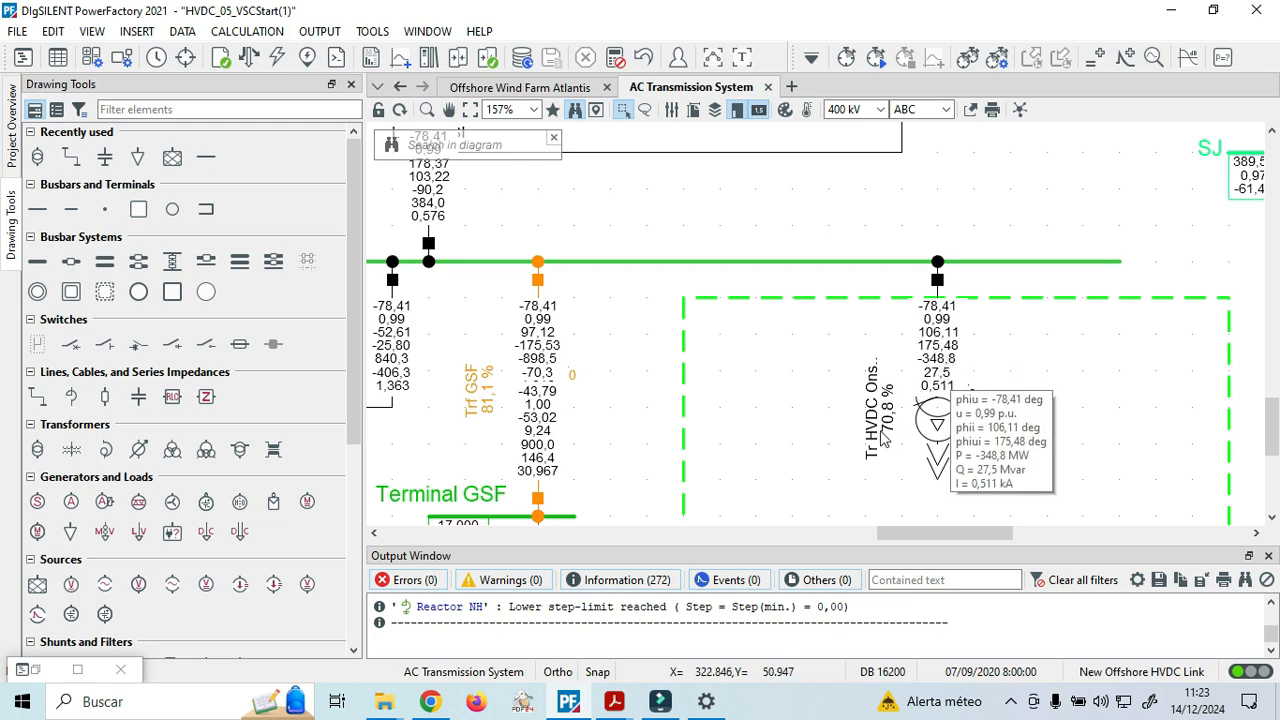
left_click(540, 87)
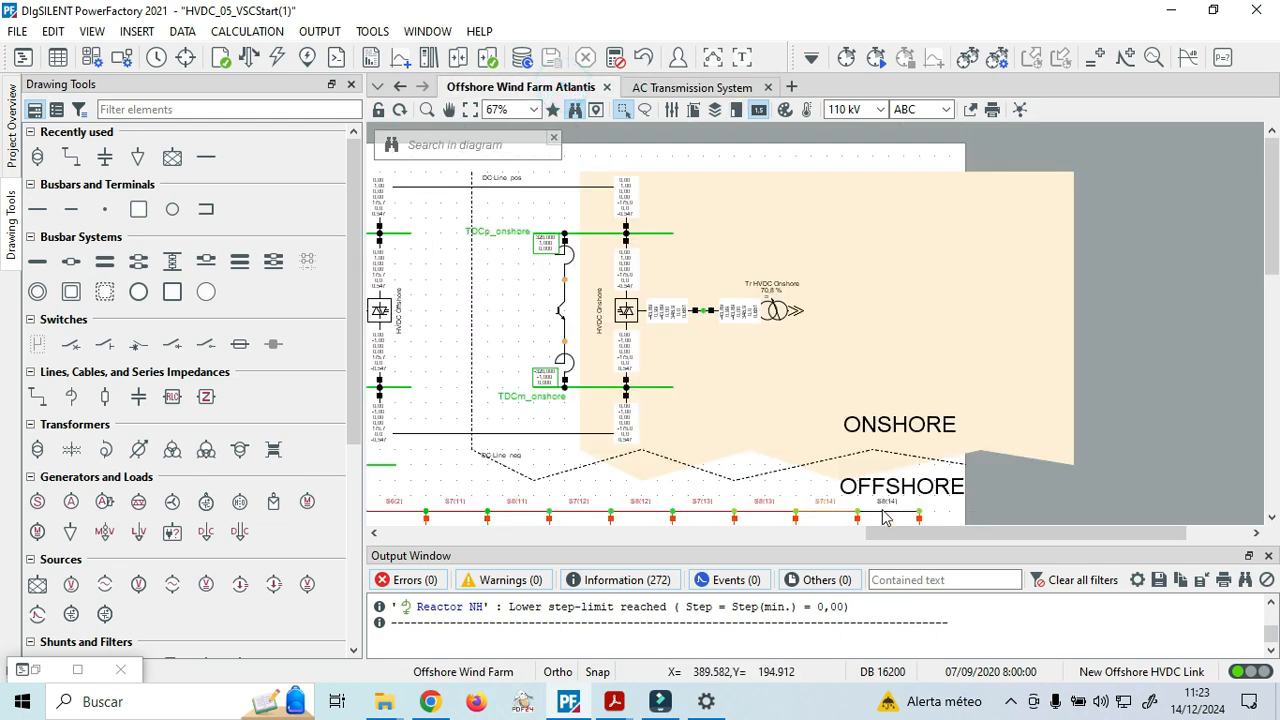
left_click_drag(886, 532, 696, 532)
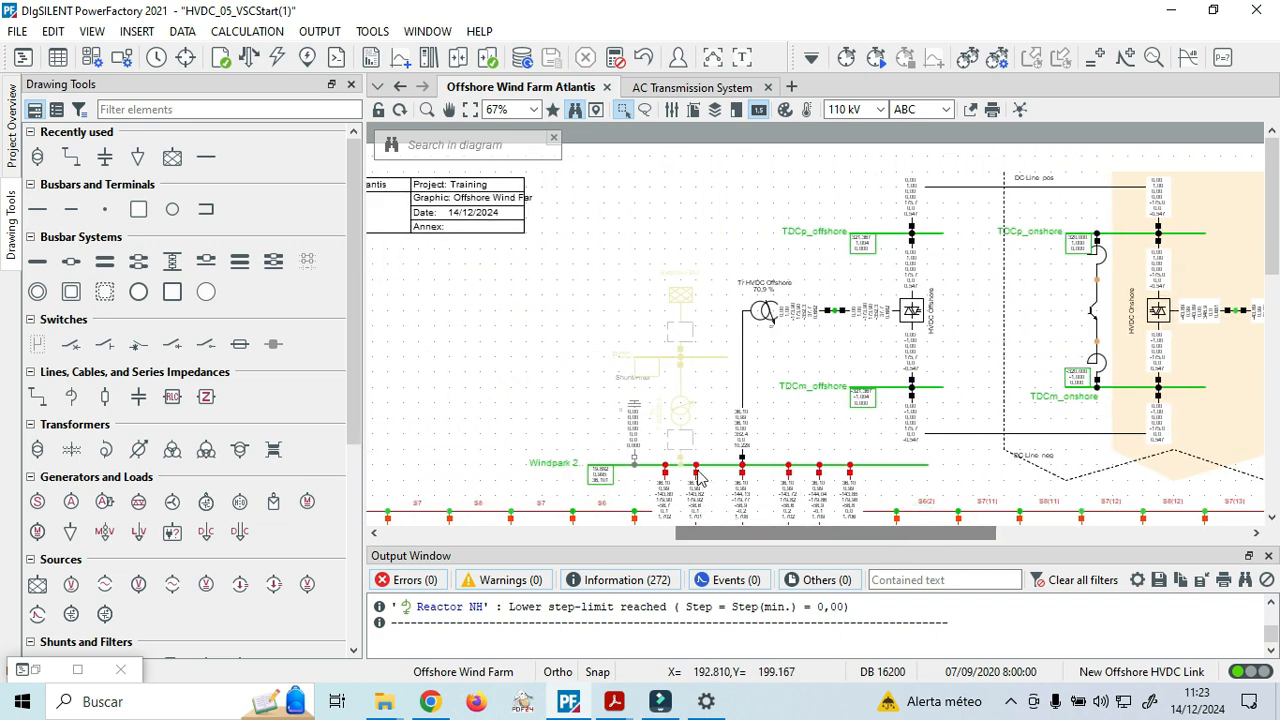
scroll(698, 476, "down", 2)
scroll(766, 345, "up", 1)
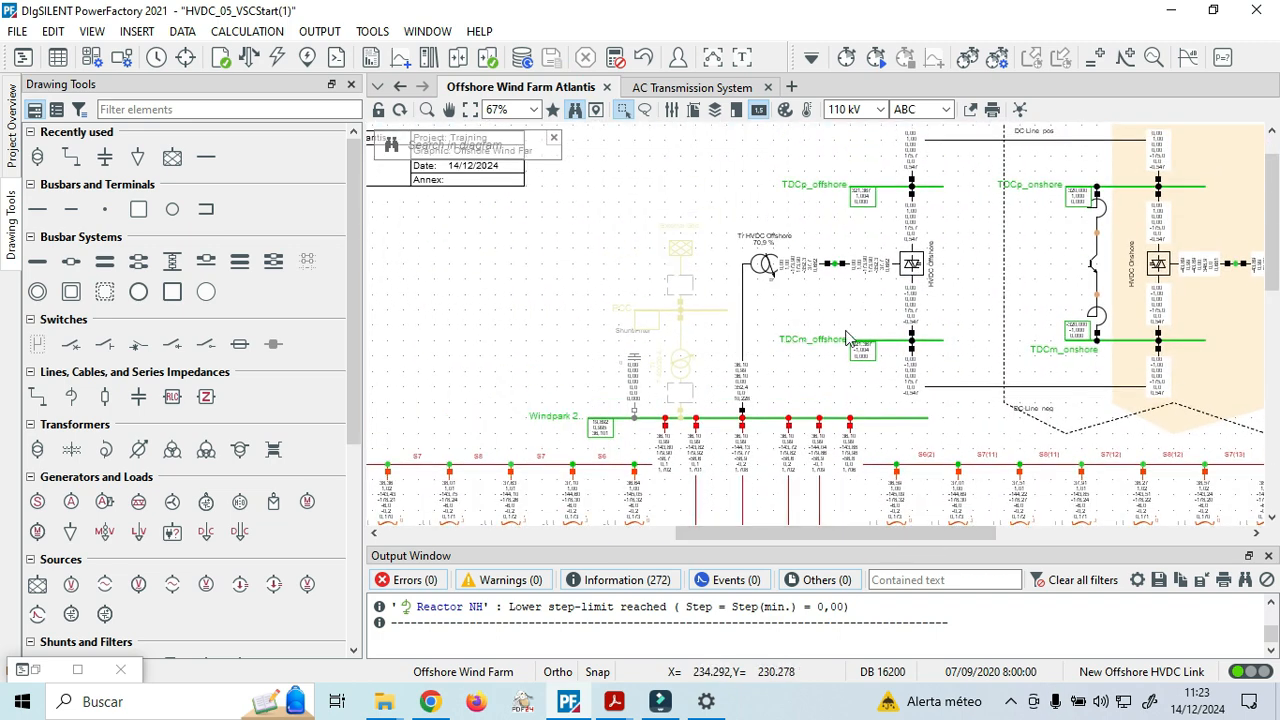
scroll(846, 338, "up", 3)
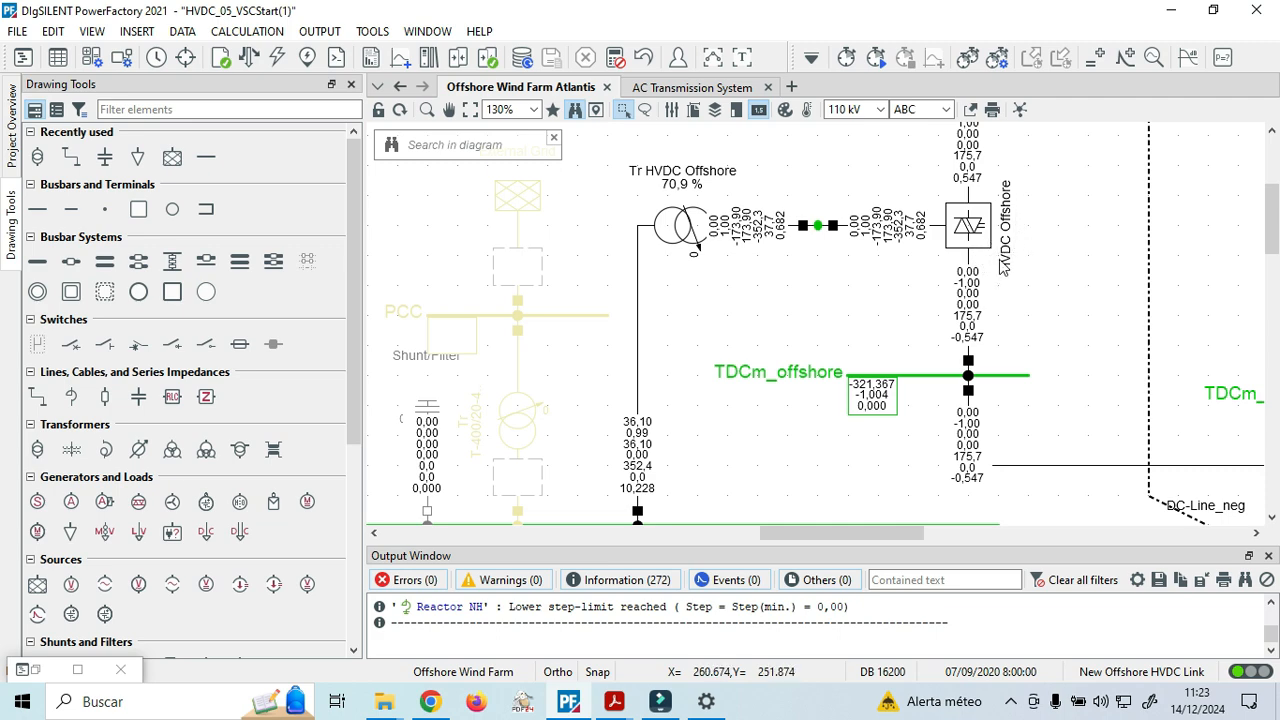
scroll(1000, 262, "up", 1)
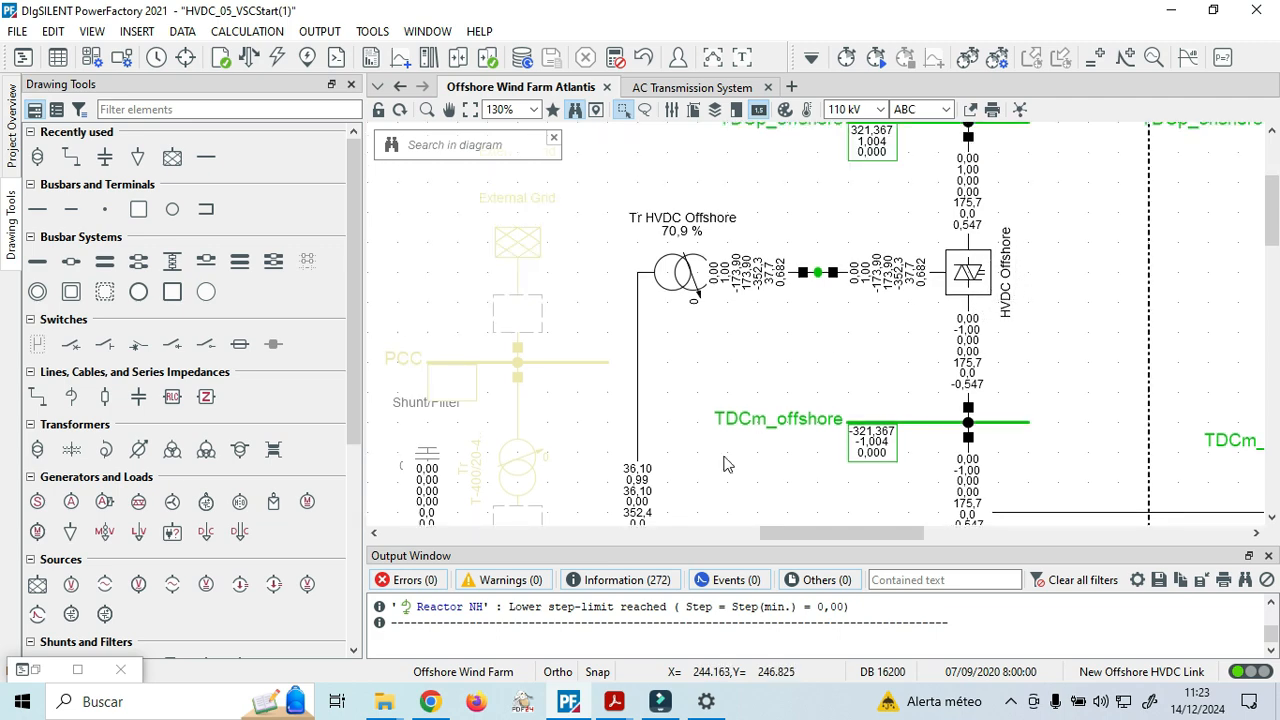
Switch to the Project-HVDC-1 PDF and read the question on the reactive power output of a single static generator.
left_click(614, 701)
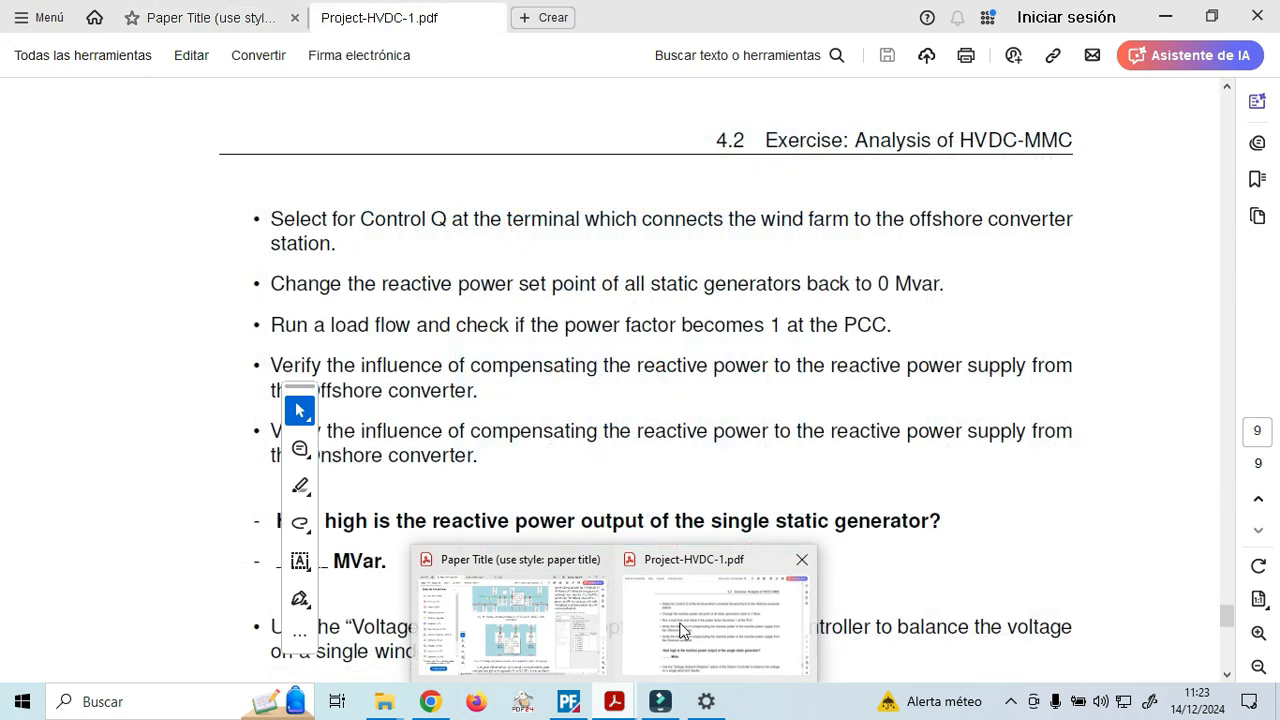
left_click(680, 628)
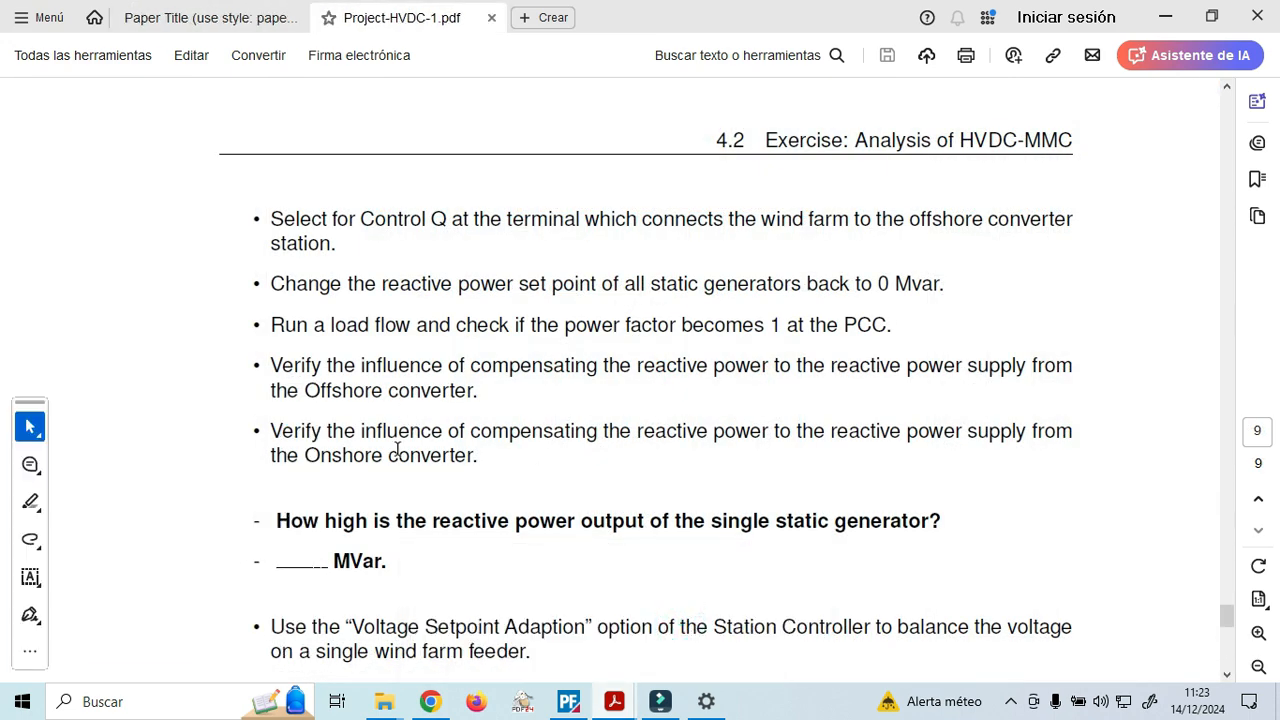
scroll(397, 450, "down", 1)
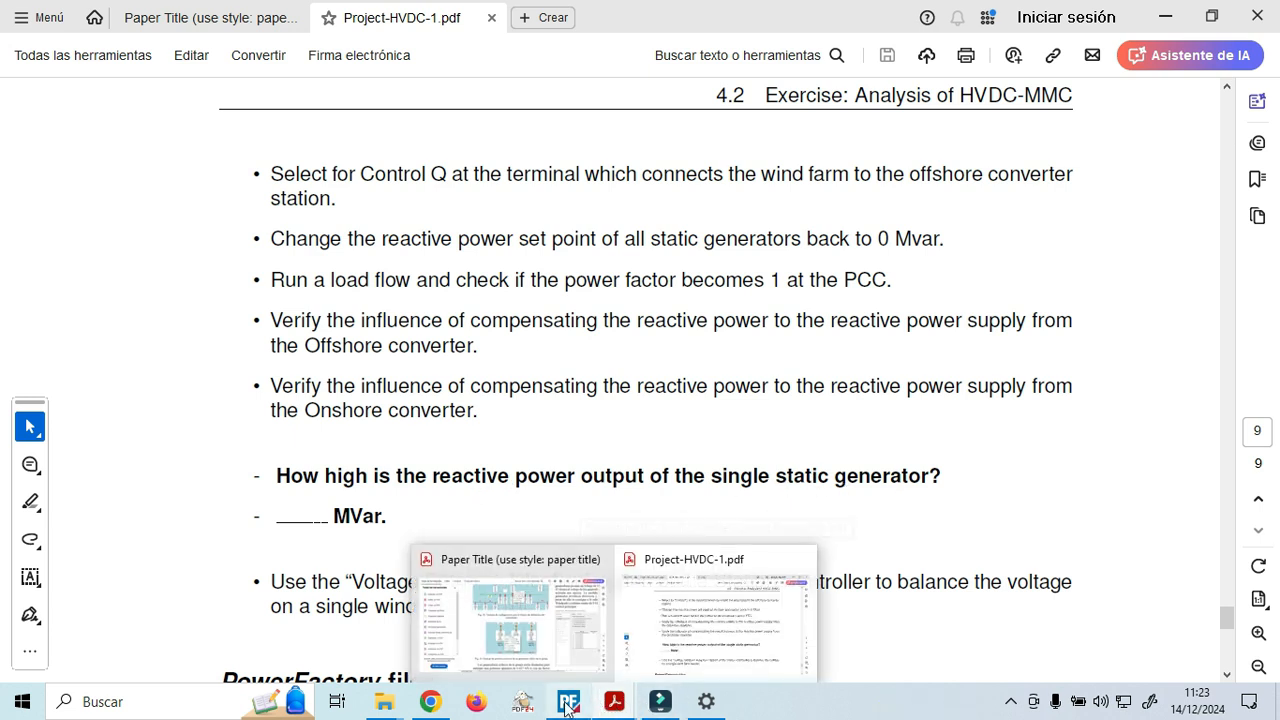
Return to the wind farm diagram and check the rated apparent power and power factor of static generator WTG 6MW(30).
left_click(652, 704)
scroll(775, 410, "down", 5)
scroll(780, 408, "down", 3)
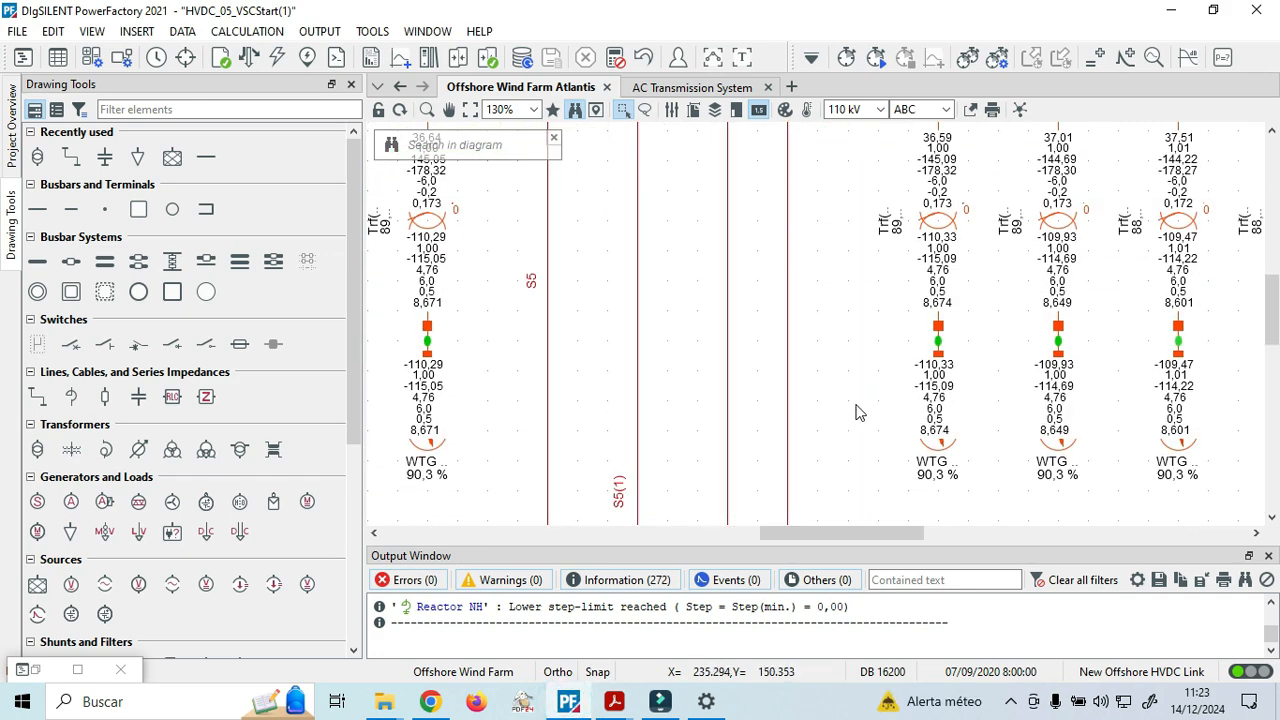
double_click(935, 445)
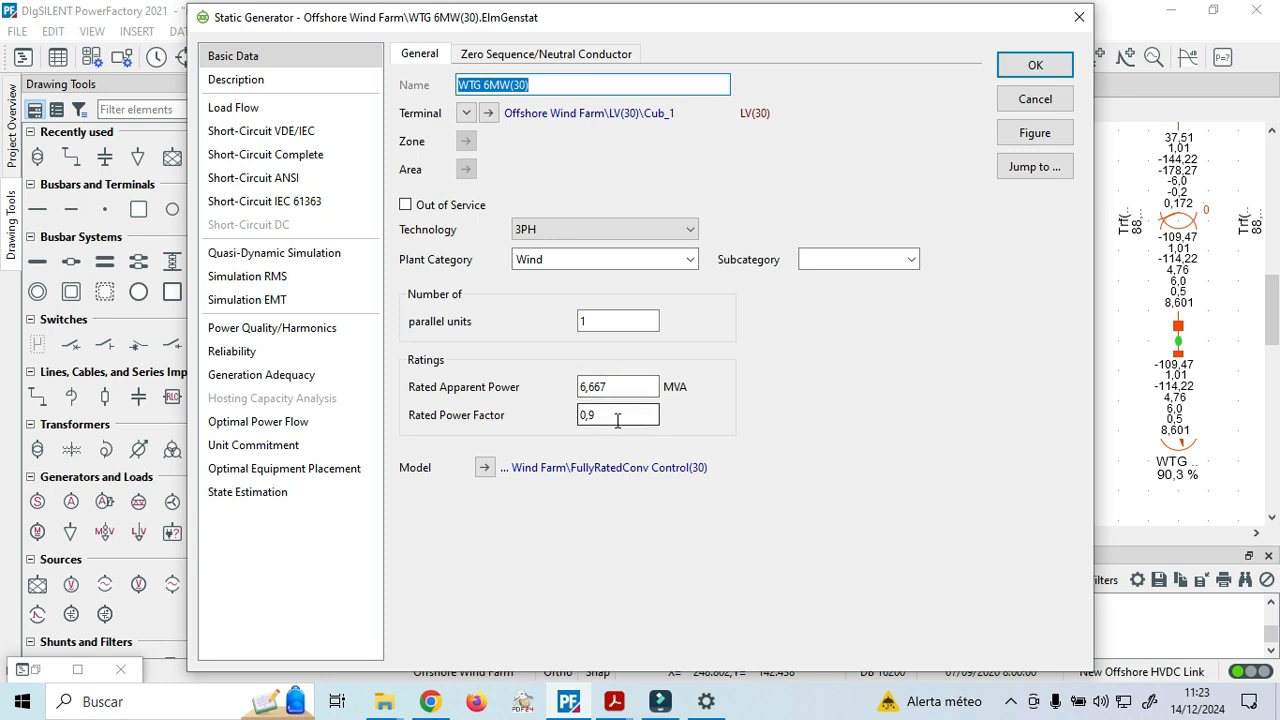
left_click(620, 418)
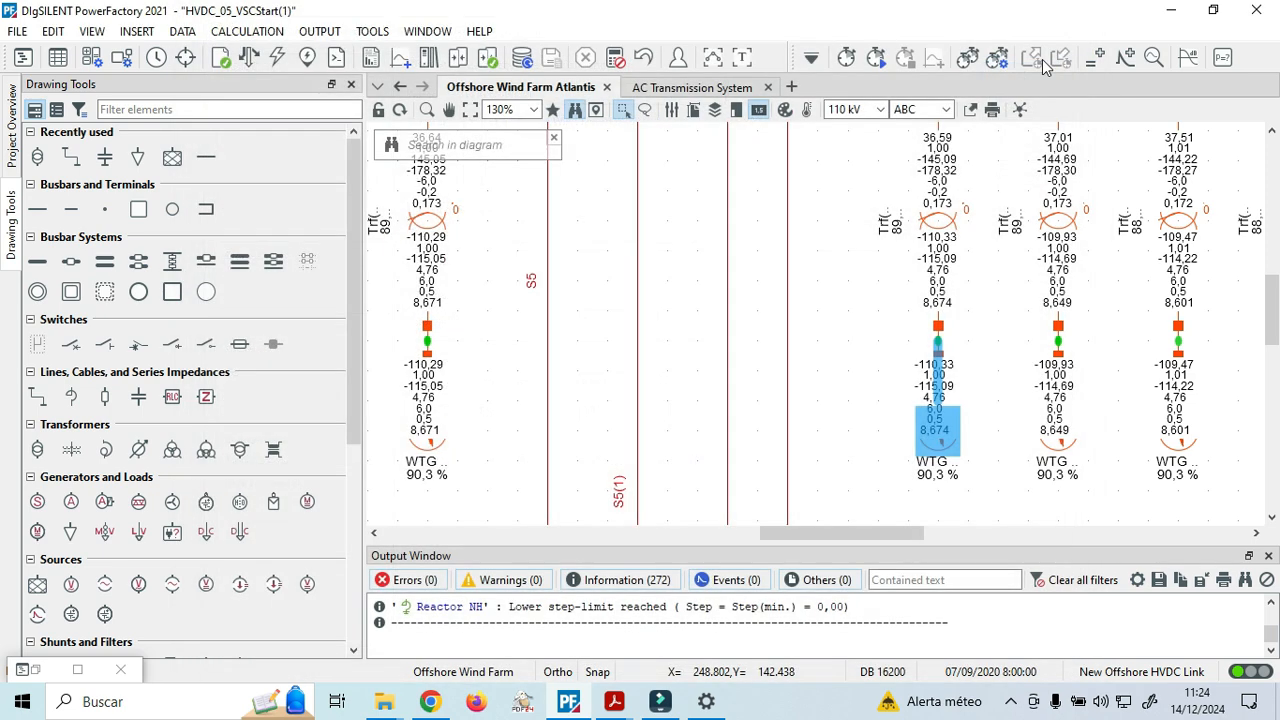
left_click(1079, 17)
left_click(957, 477)
double_click(936, 460)
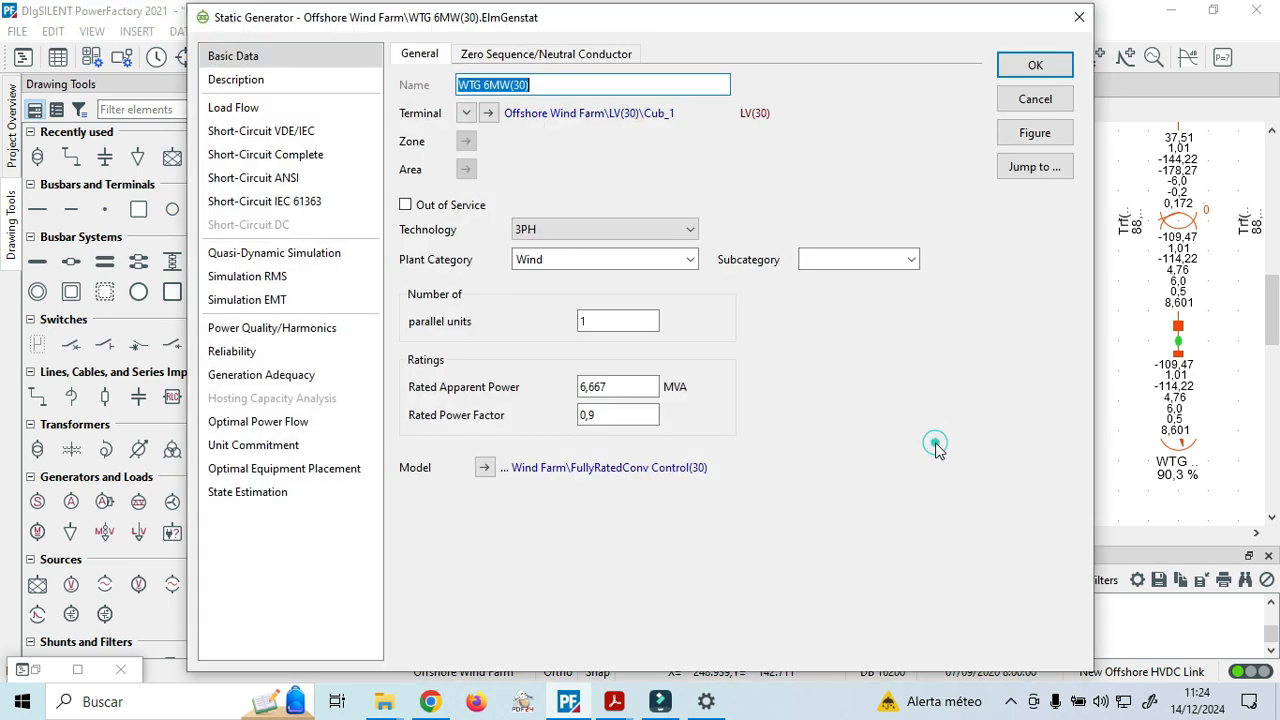
left_click(1078, 18)
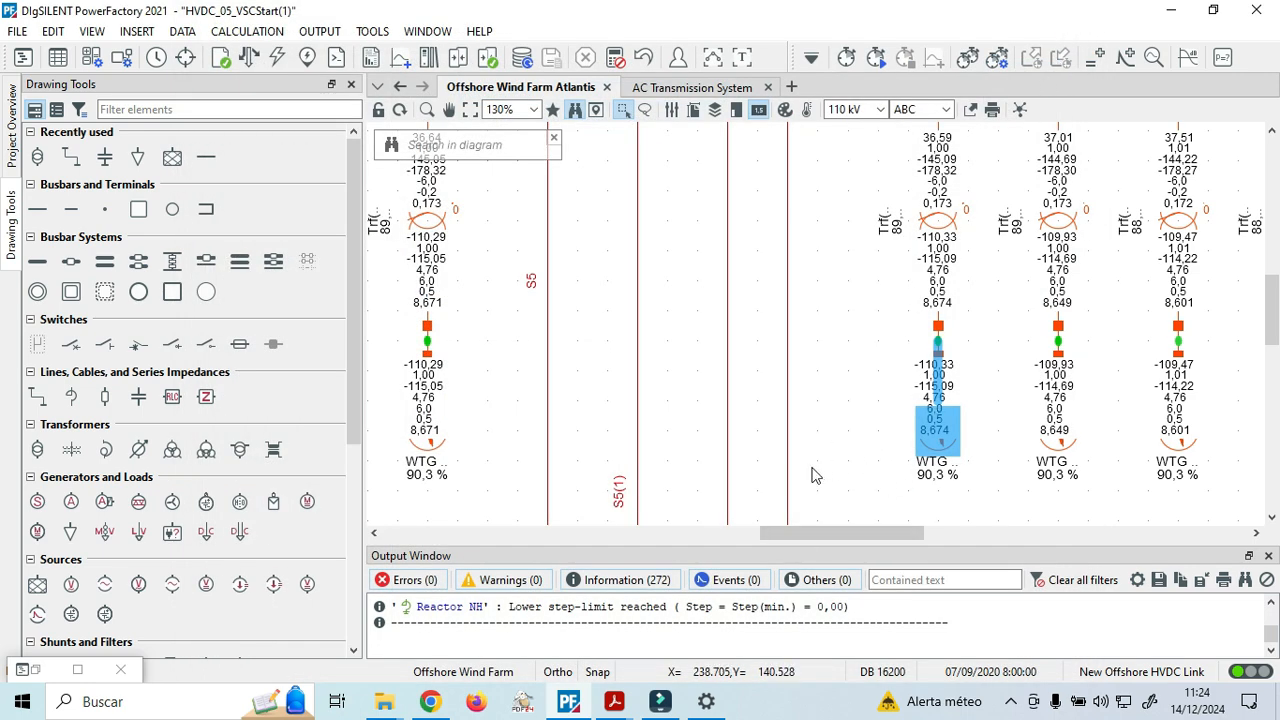
Read the exercise's last task on the Station Controller's Voltage Setpoint Adaption option and return to PowerFactory.
mouse_move(618, 708)
left_click(712, 668)
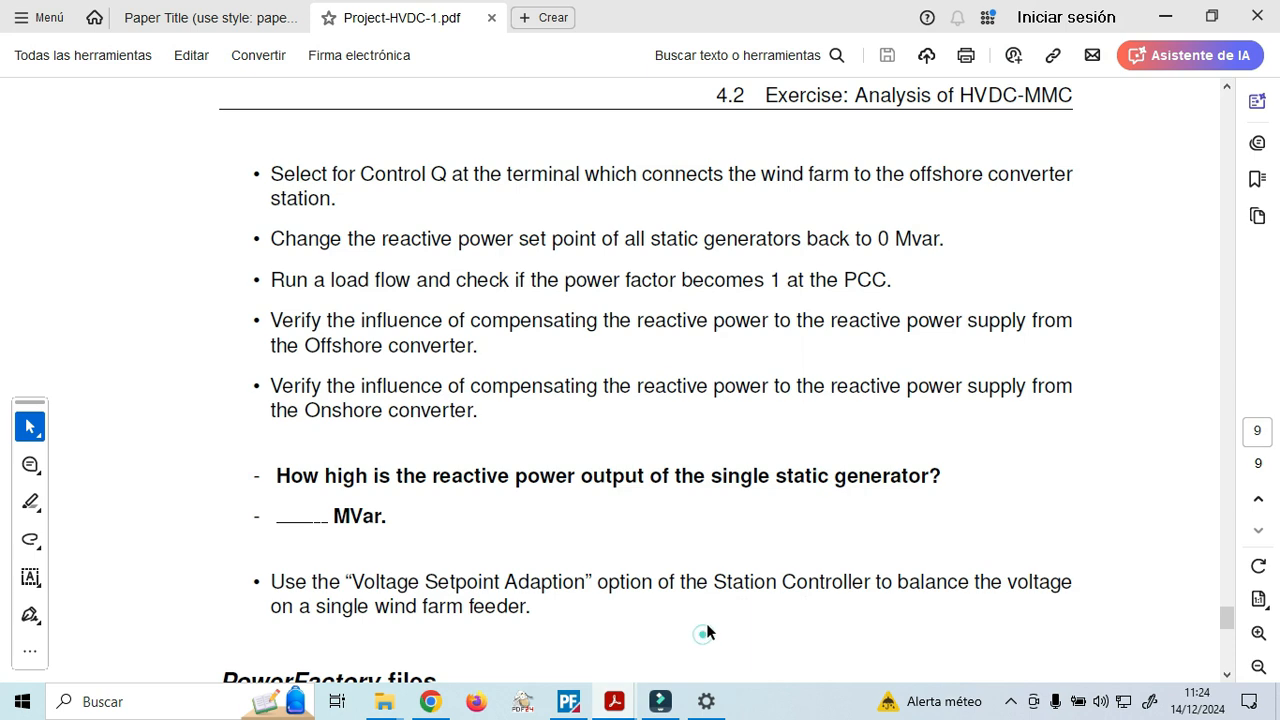
scroll(631, 530, "down", 2)
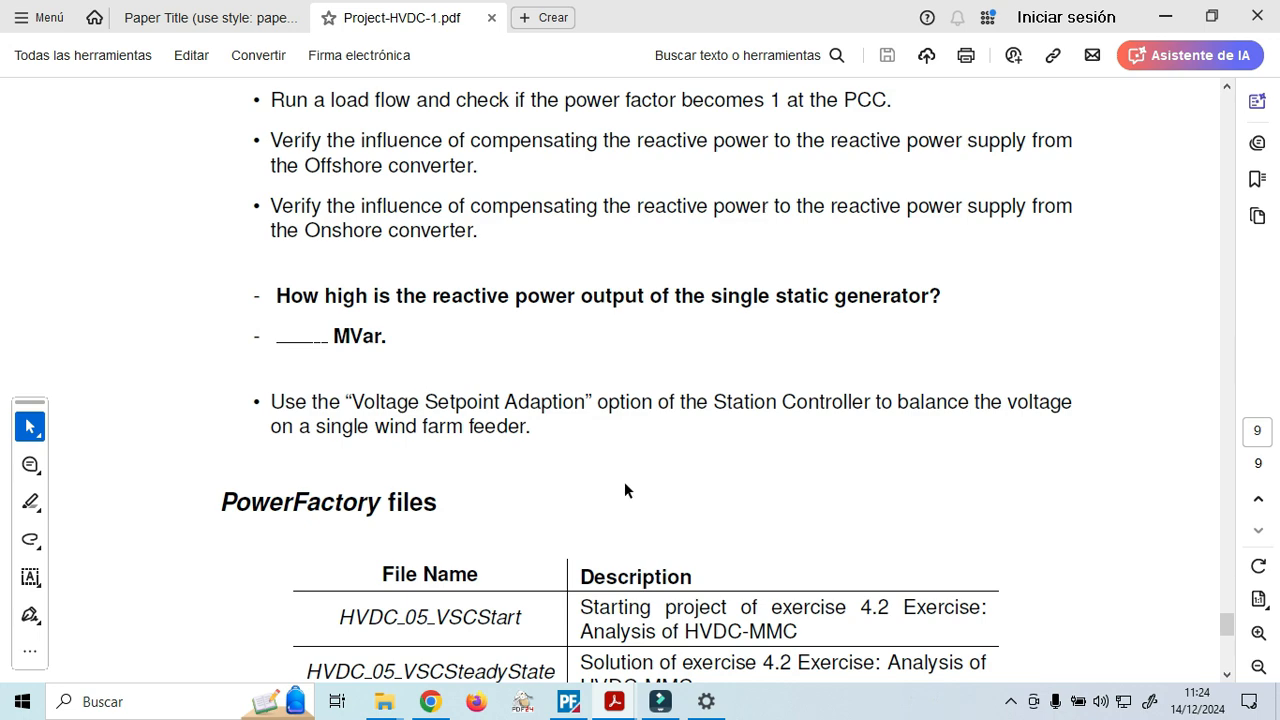
mouse_move(620, 700)
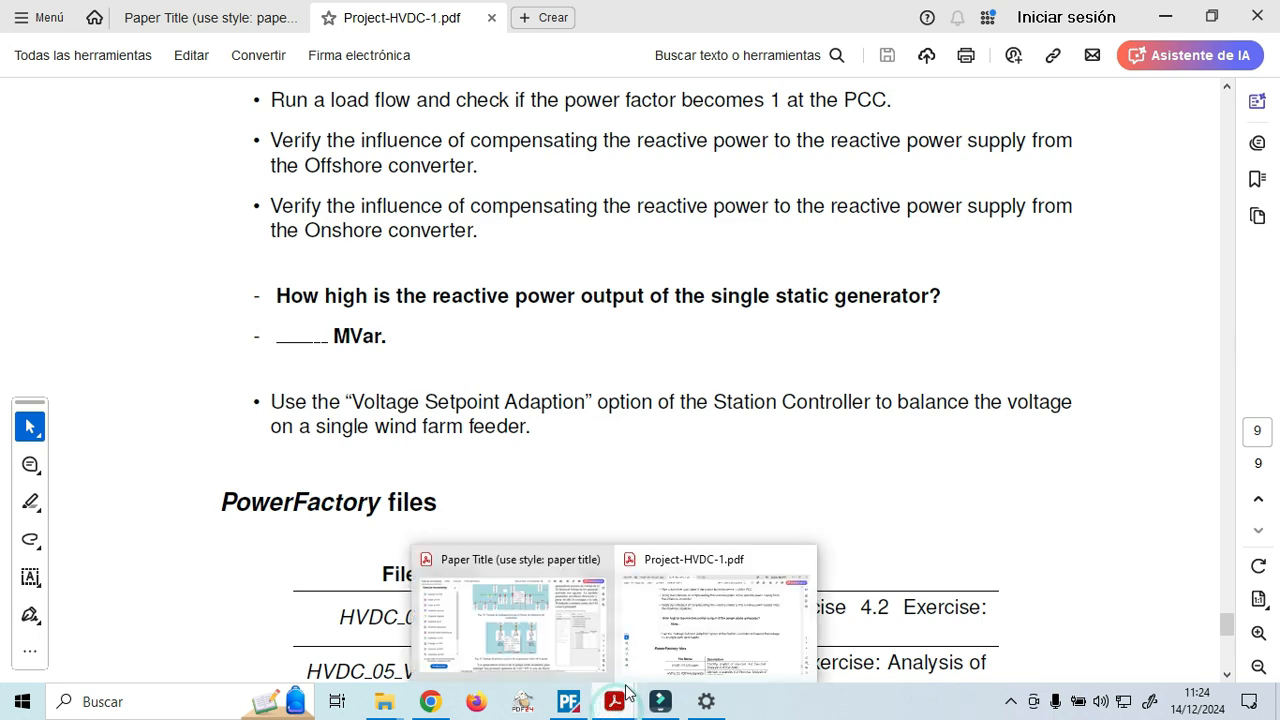
left_click(568, 701)
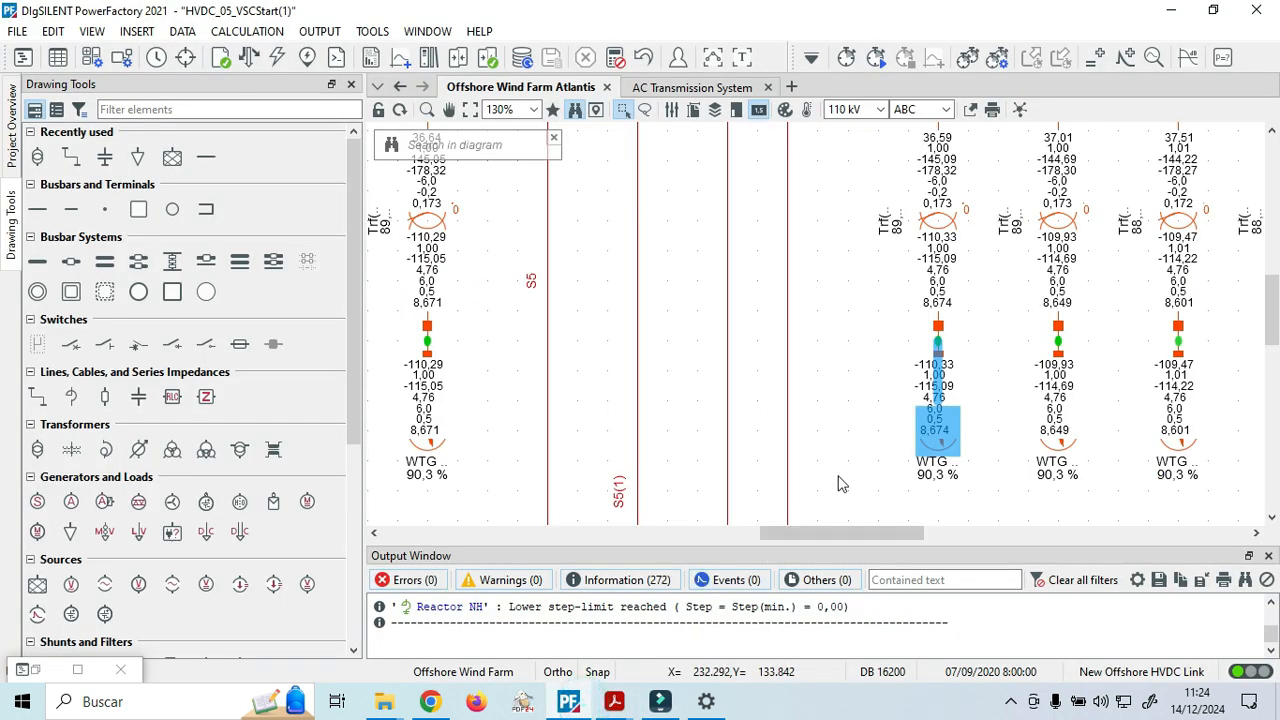
Examine the voltage and reactive power of the wind turbine at the far end of the feeder, above line S8(6).
left_click(901, 423)
scroll(897, 424, "down", 4)
left_click_drag(889, 532, 652, 457)
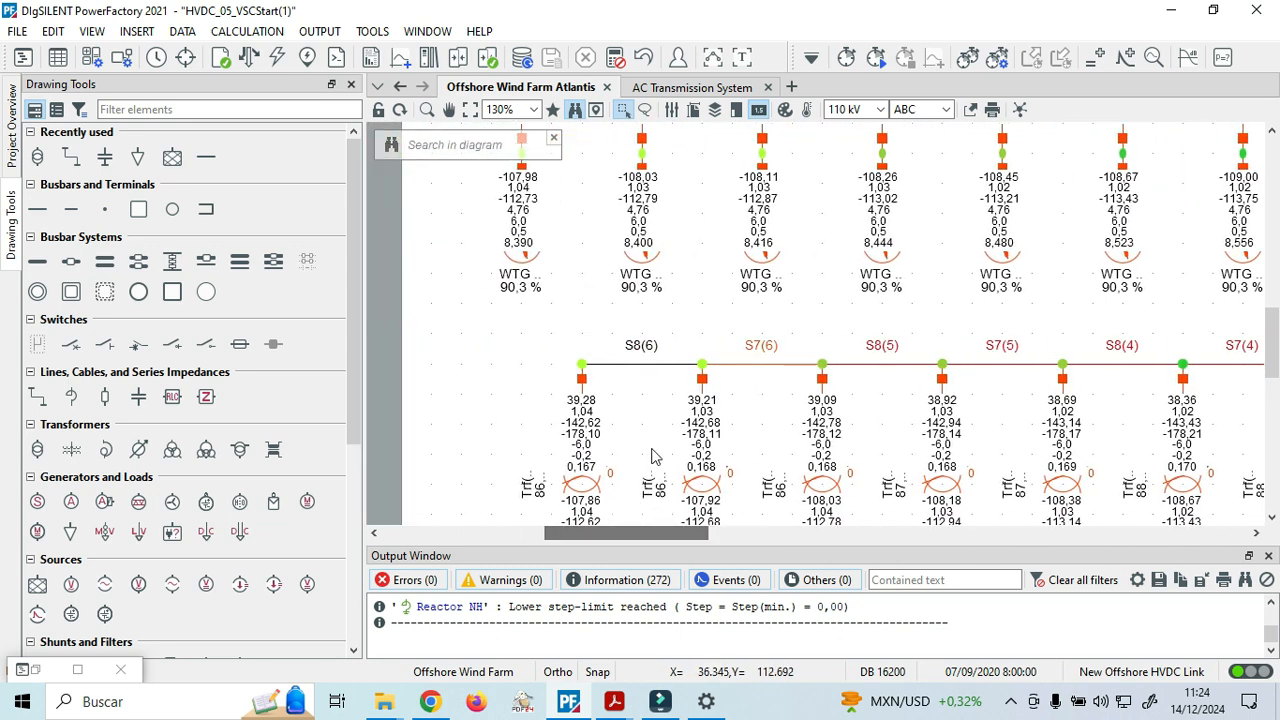
scroll(600, 366, "up", 3)
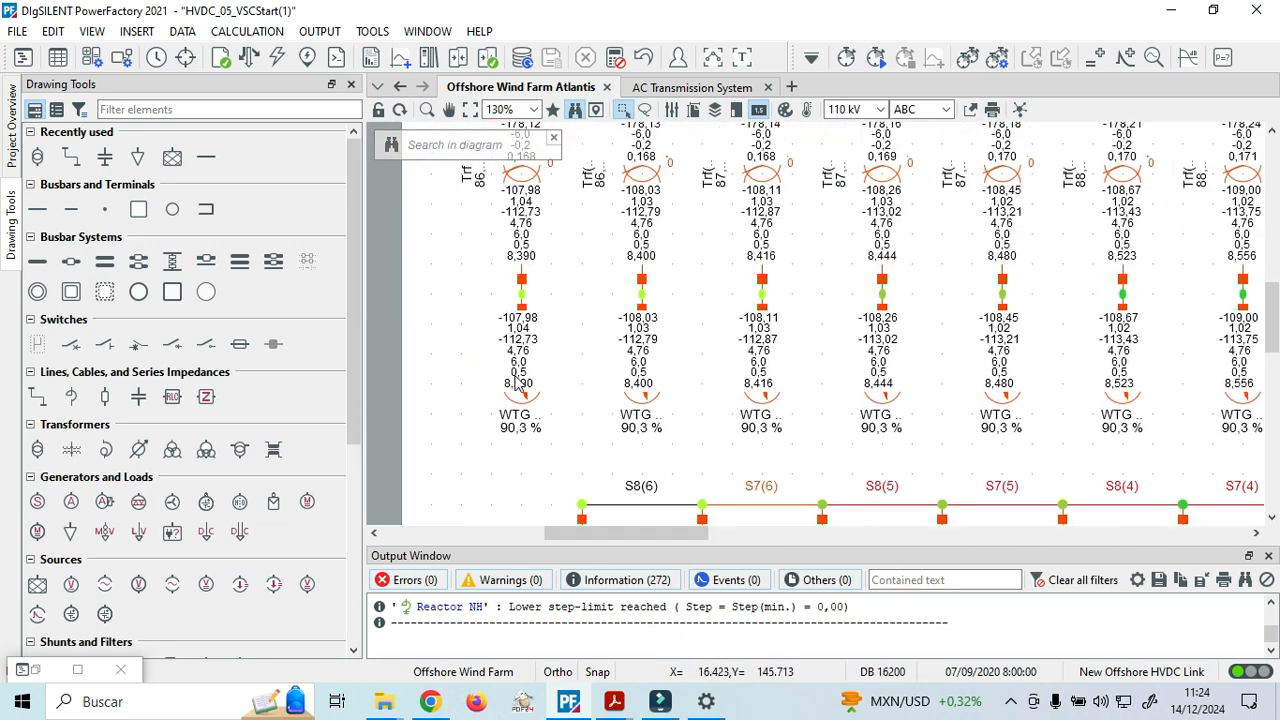
mouse_move(516, 380)
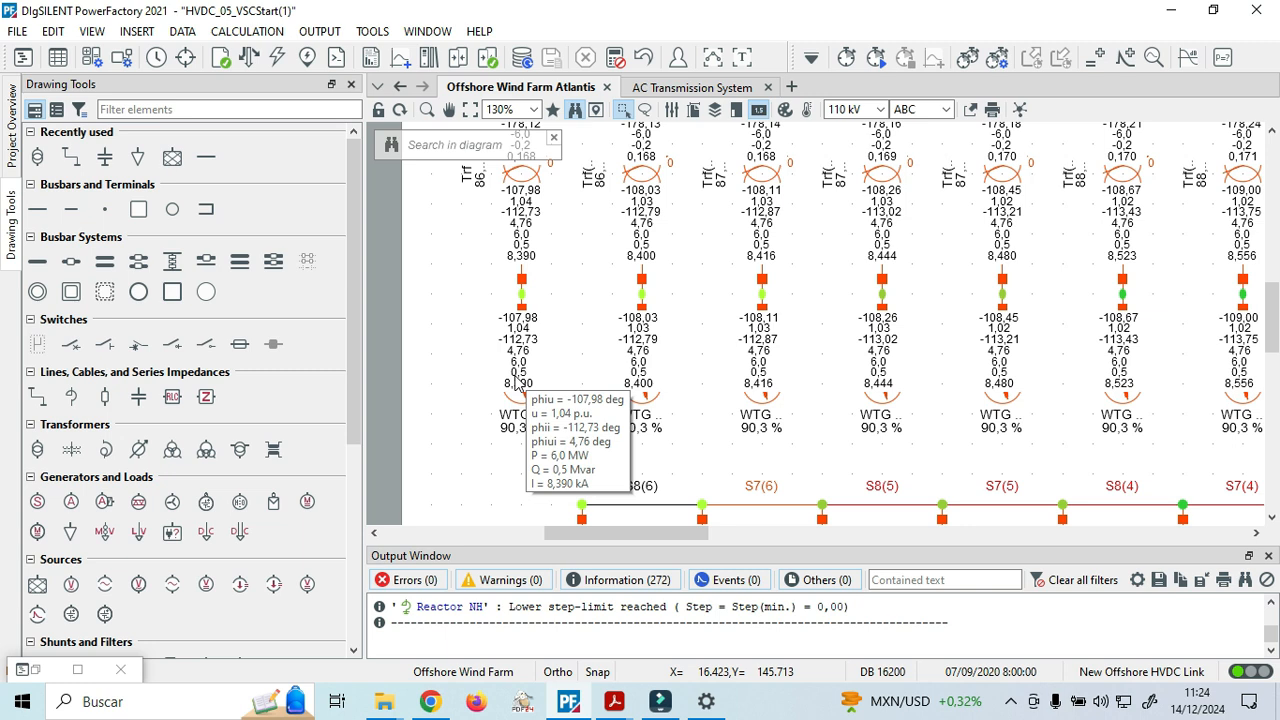
Compare the voltages and reactive power of the wind turbines along the feeders of lines S8(6) and S8(10).
mouse_move(641, 375)
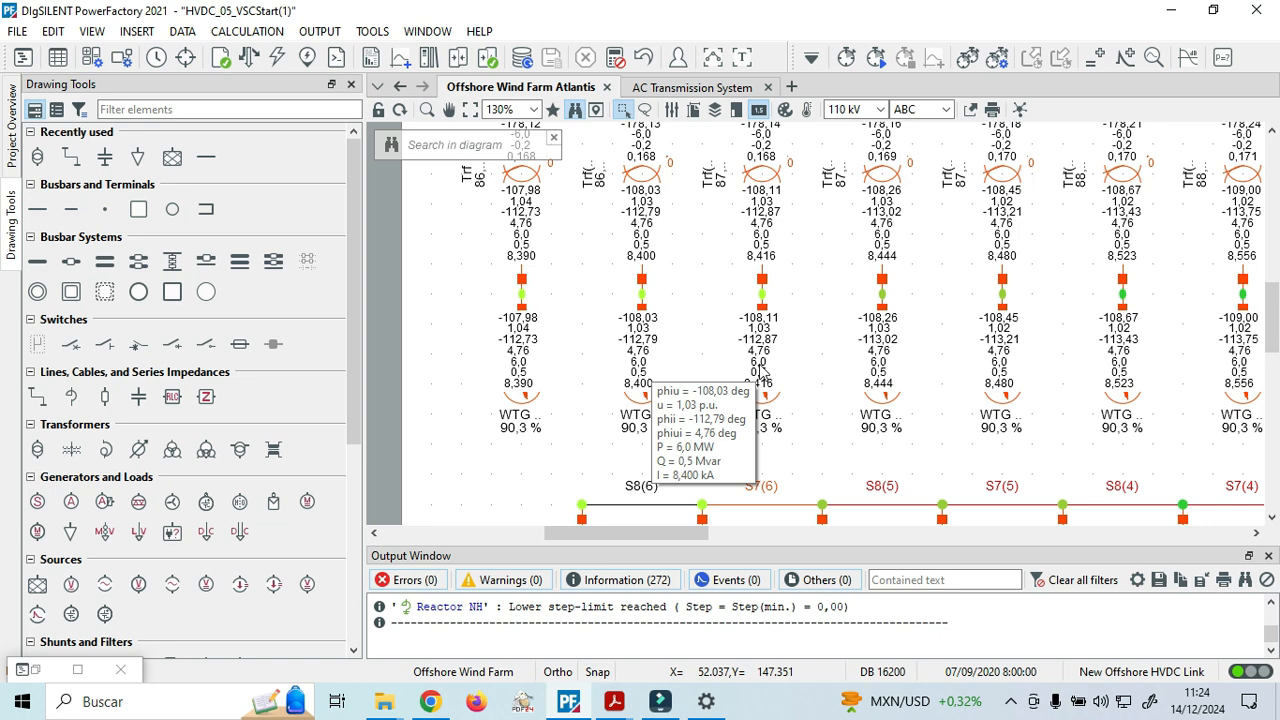
mouse_move(760, 371)
scroll(760, 371, "down", 8)
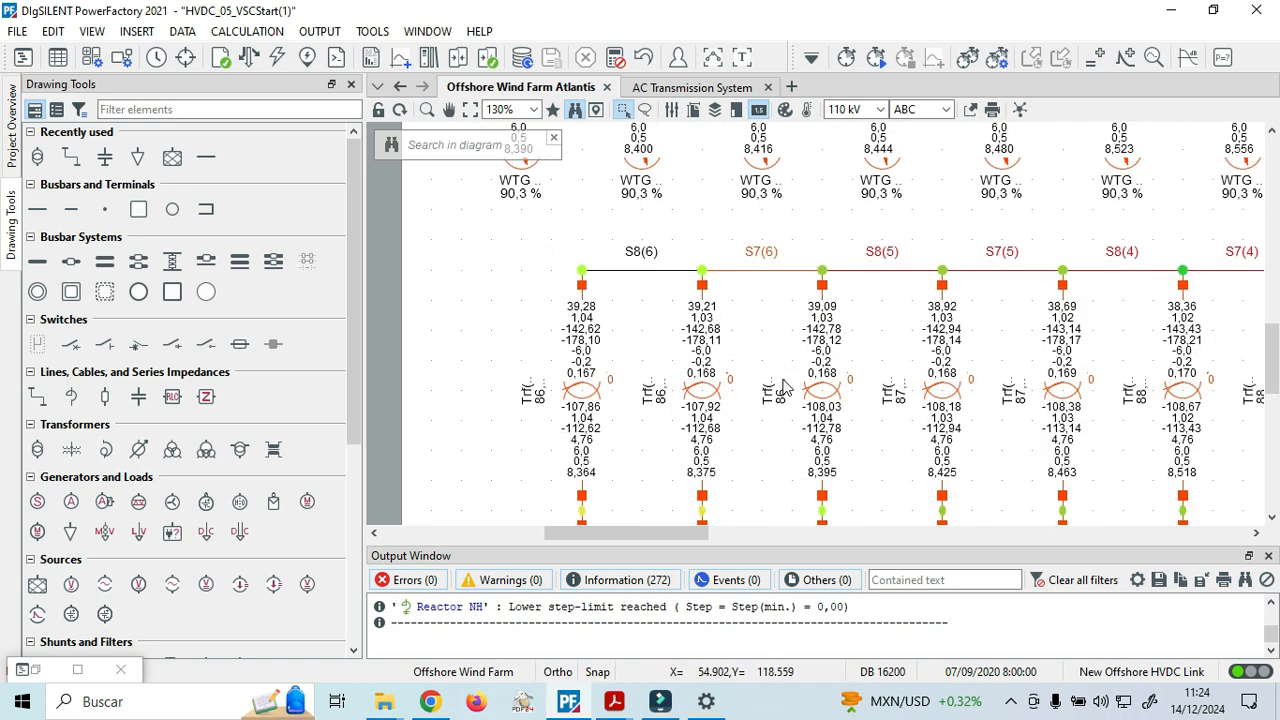
scroll(665, 522, "down", 5)
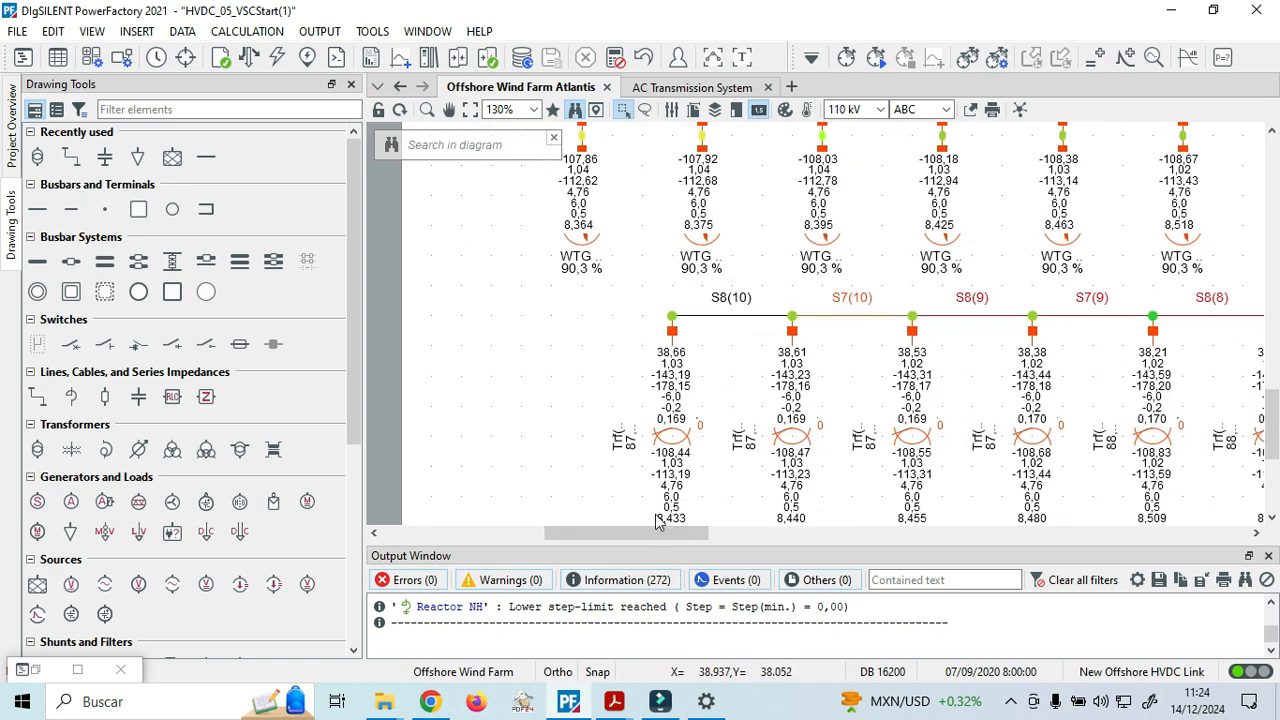
left_click_drag(643, 533, 708, 537)
scroll(651, 529, "down", 3)
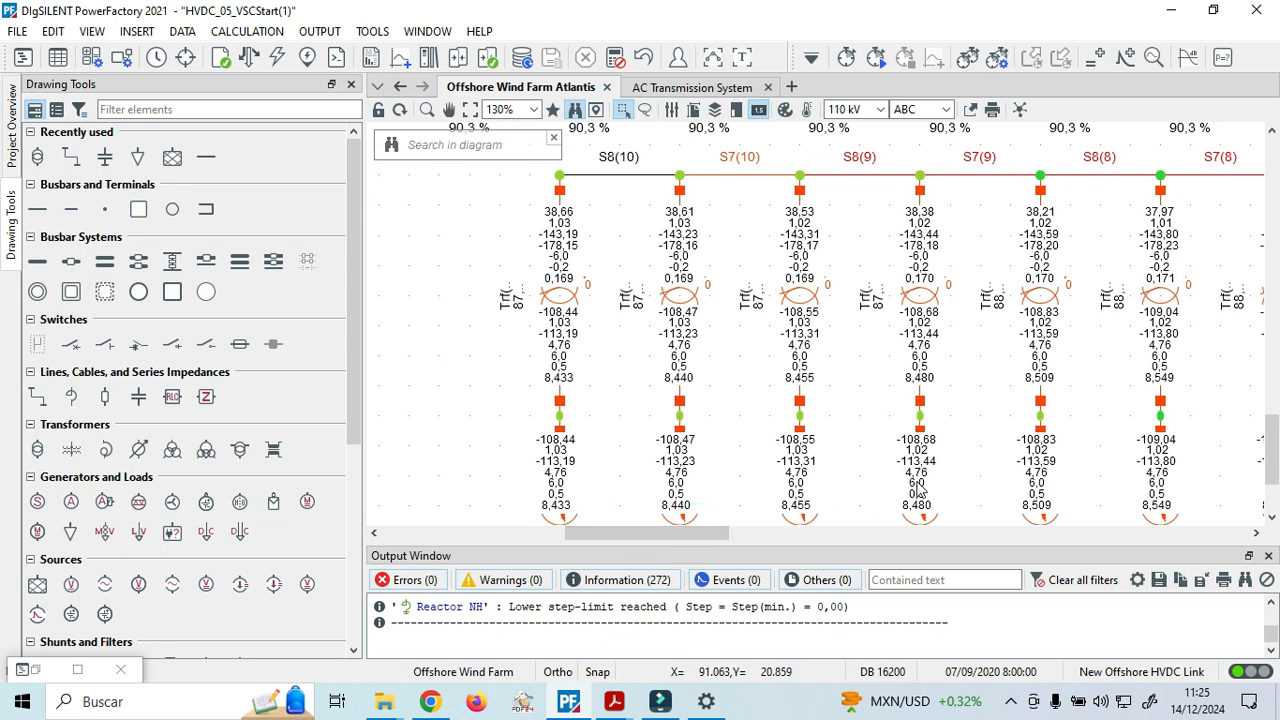
mouse_move(920, 490)
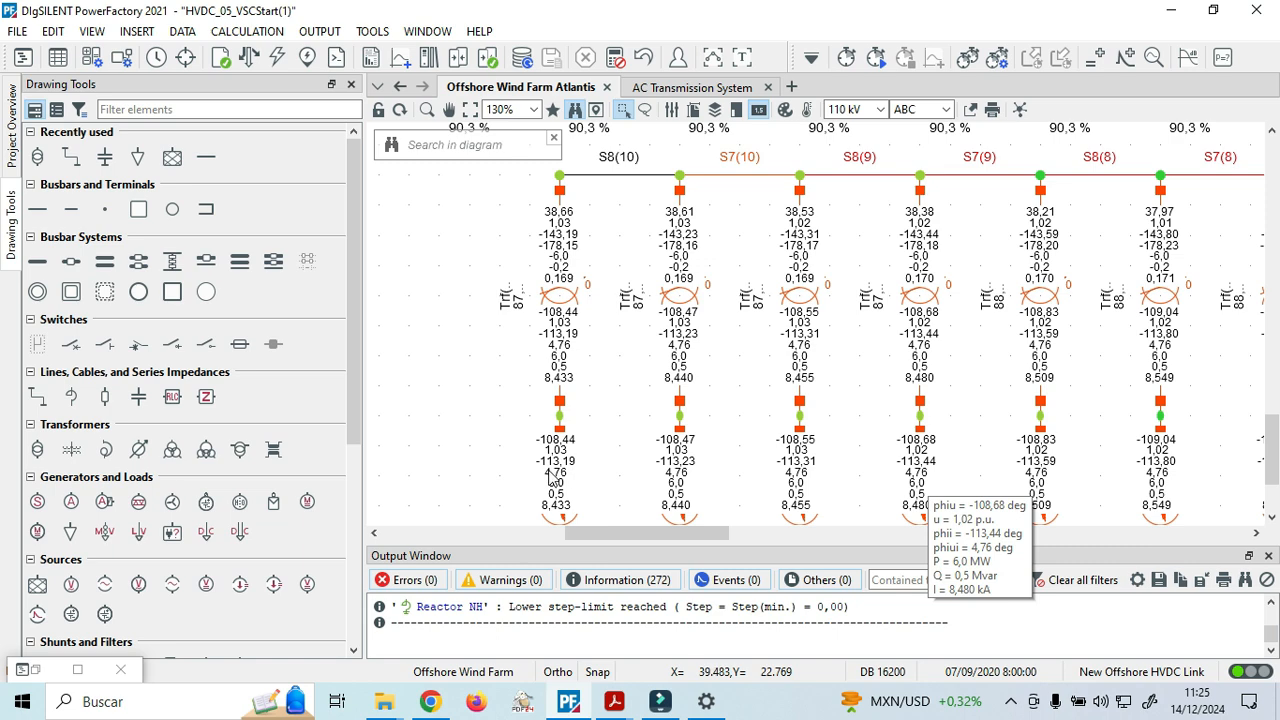
mouse_move(549, 479)
scroll(549, 479, "up", 6)
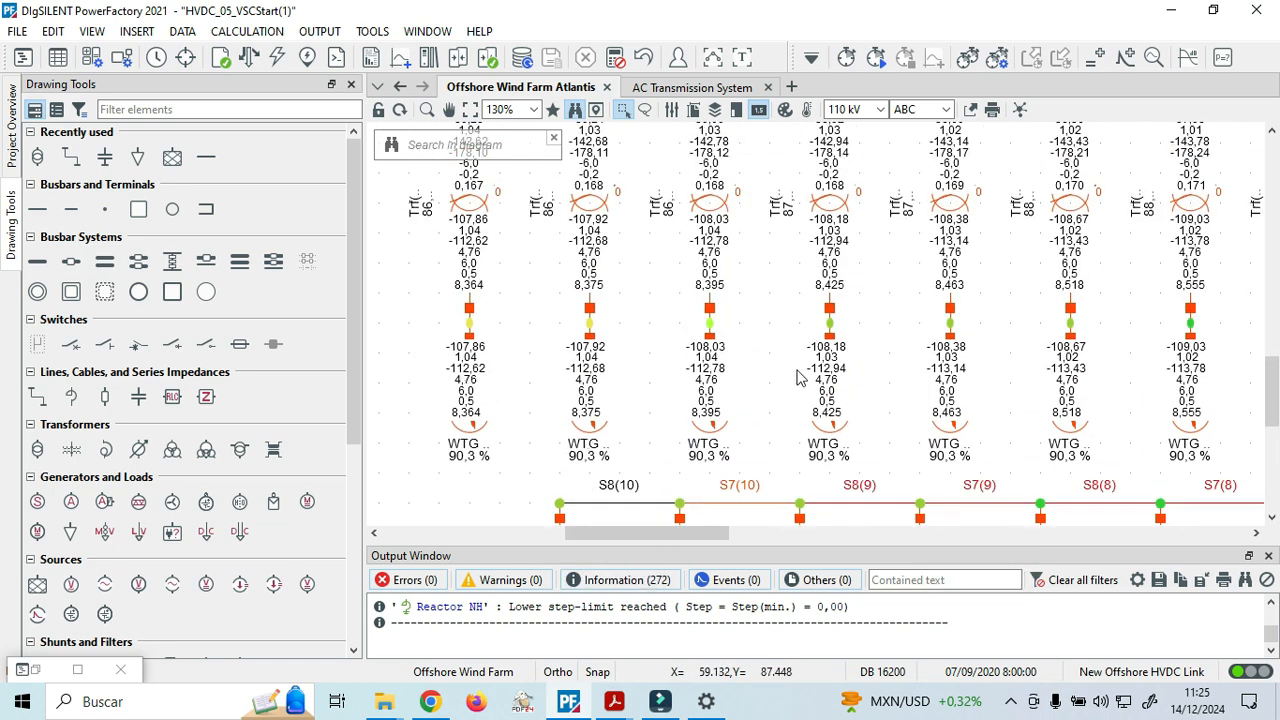
Set the Station Control's reactive power distribution for load flow to Voltage Setpoint Adaption and return to the wind farm diagram.
left_click(265, 50)
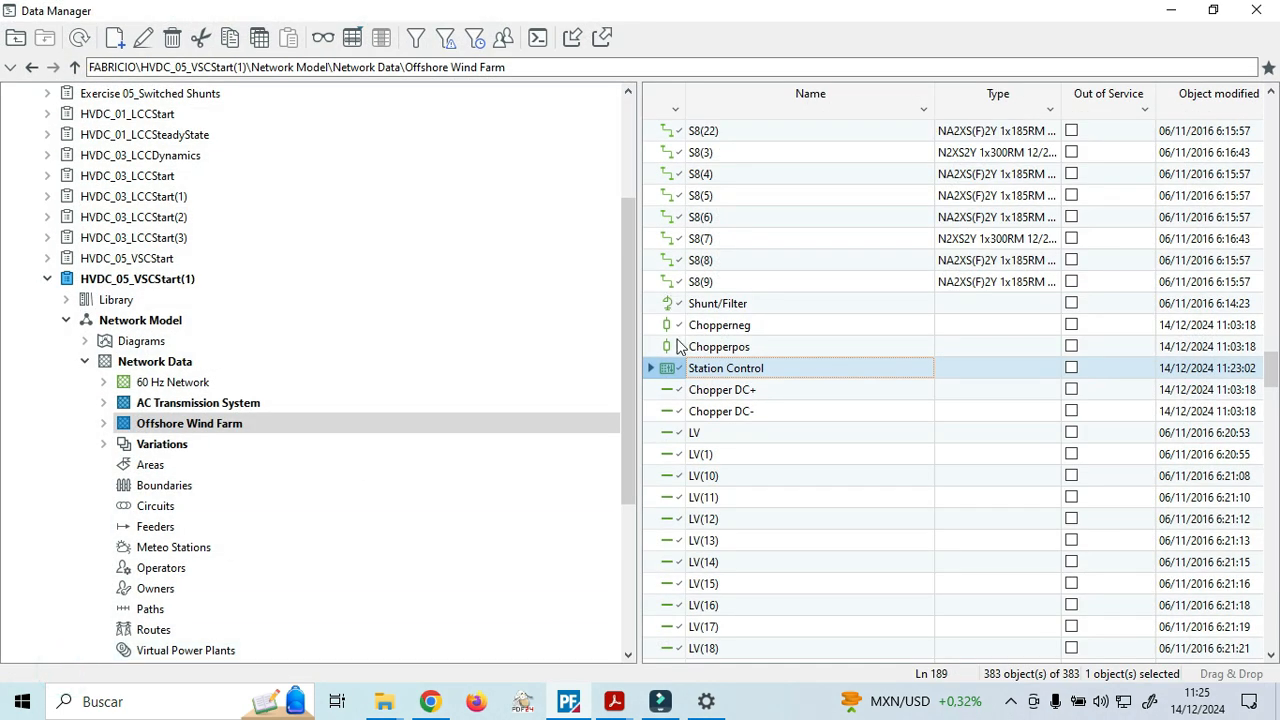
double_click(669, 369)
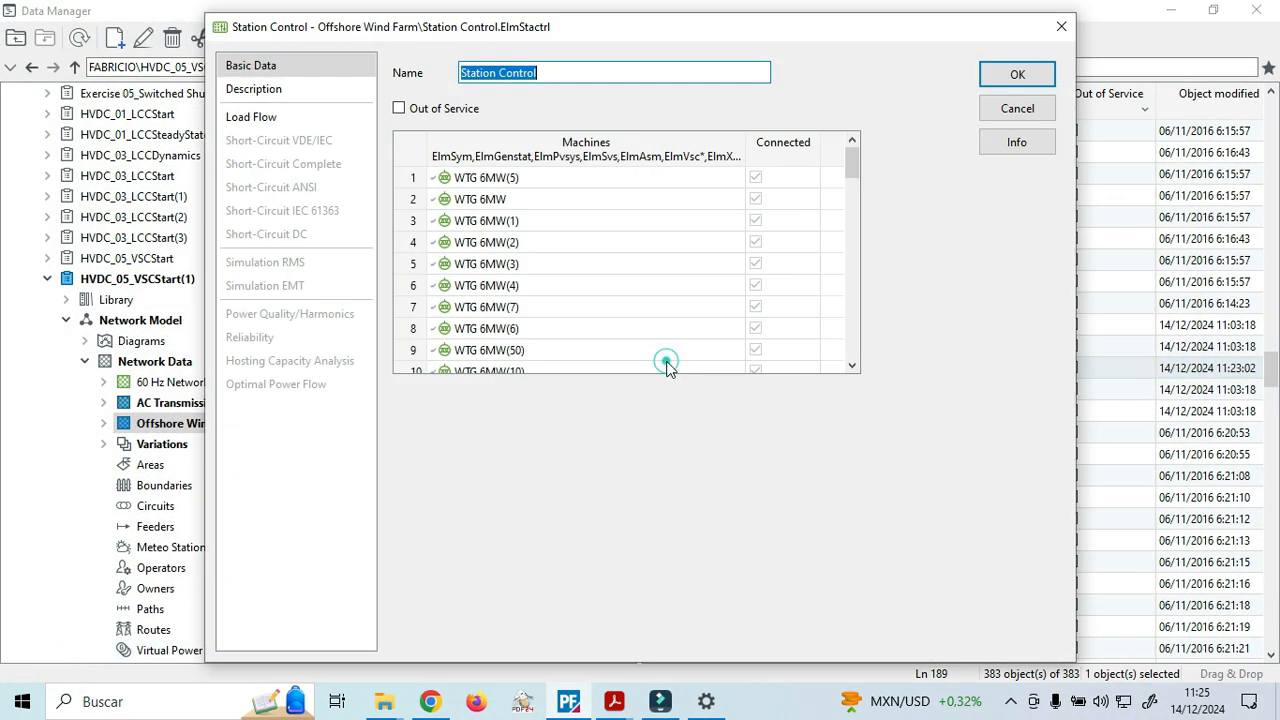
left_click(268, 117)
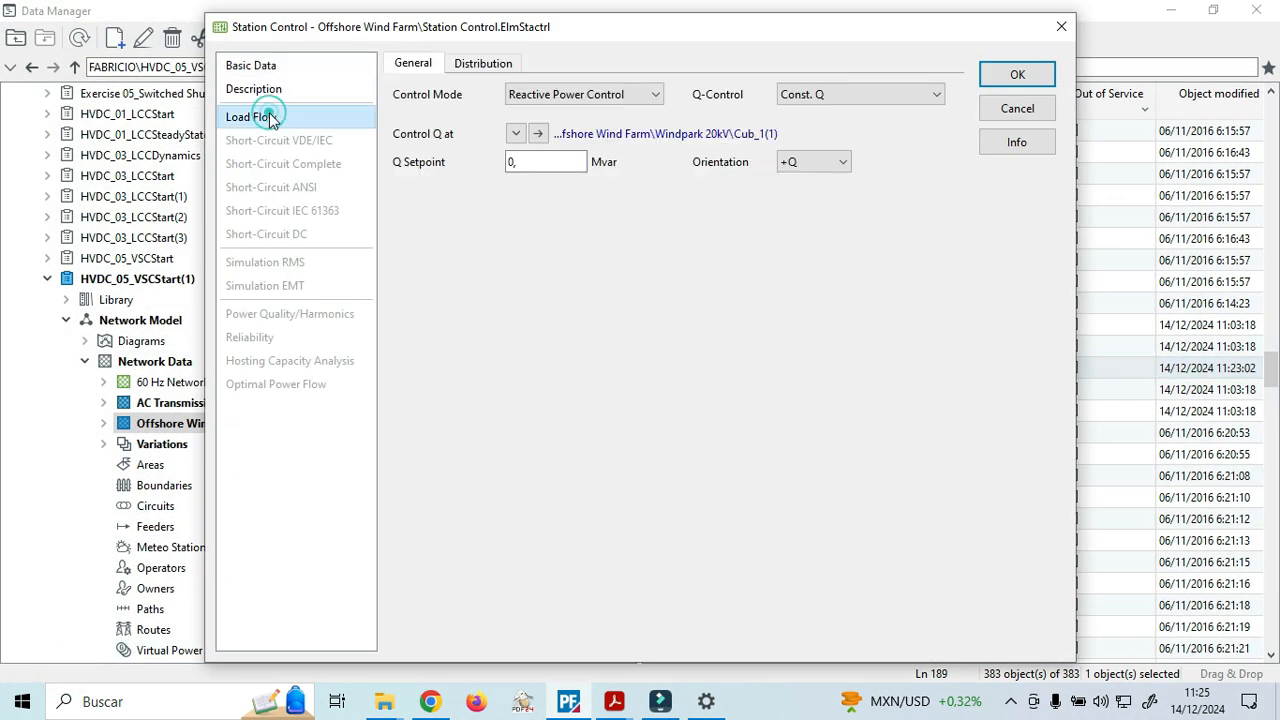
left_click(493, 64)
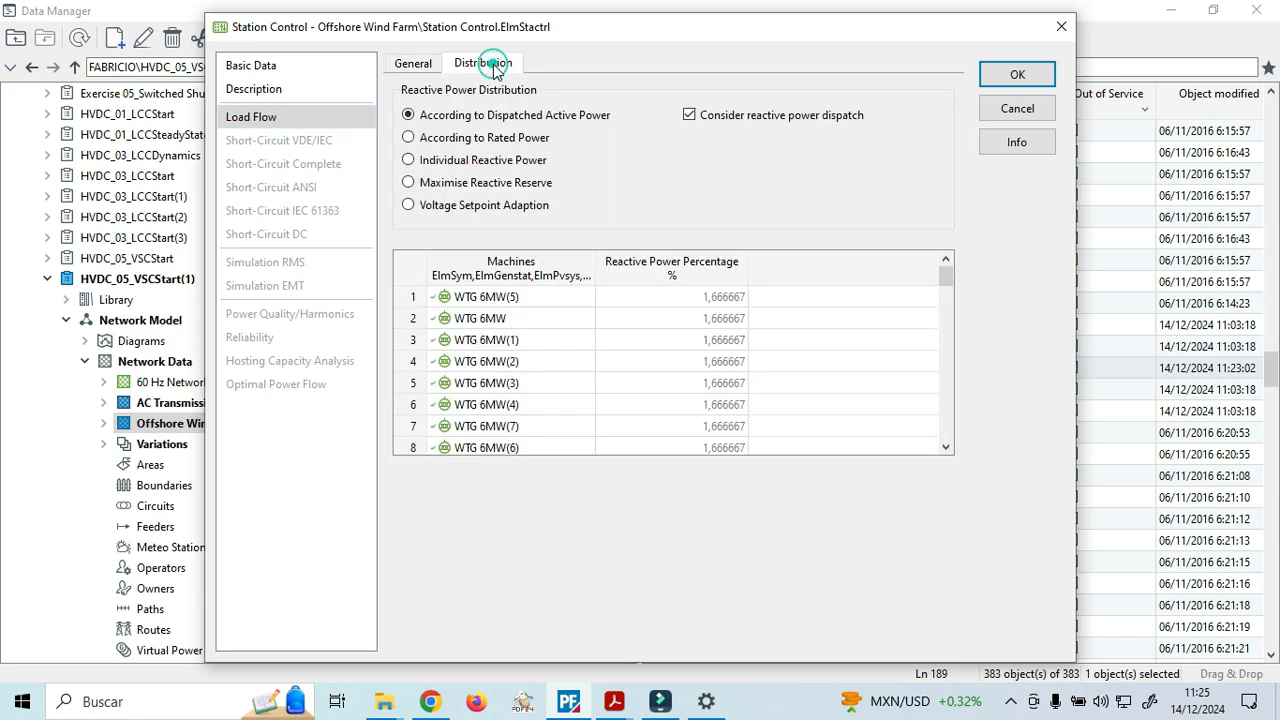
left_click(437, 206)
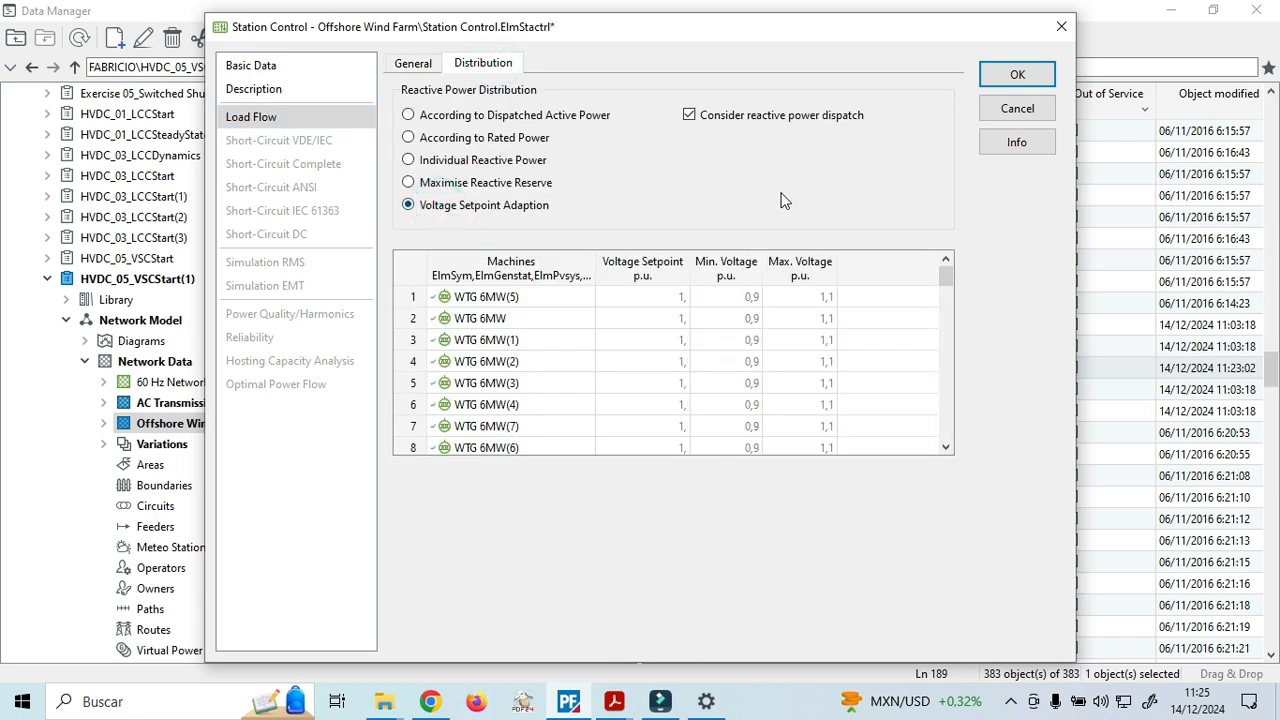
left_click(1017, 76)
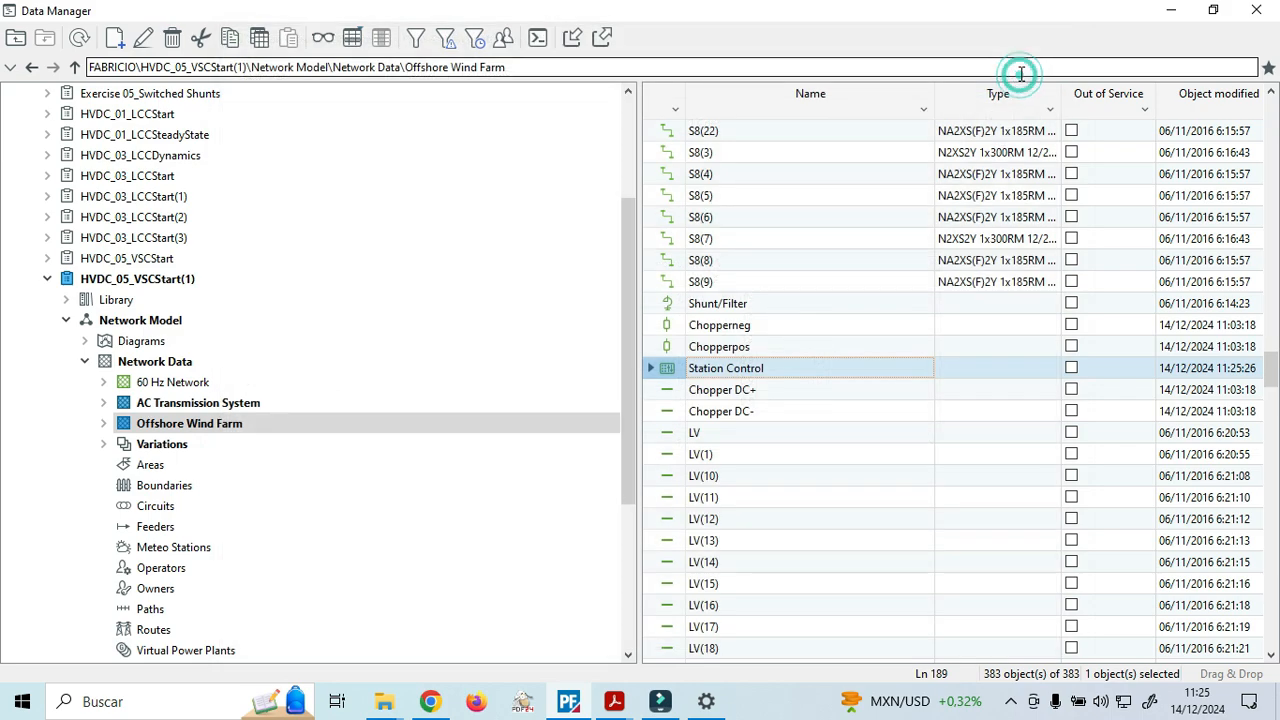
left_click(1171, 10)
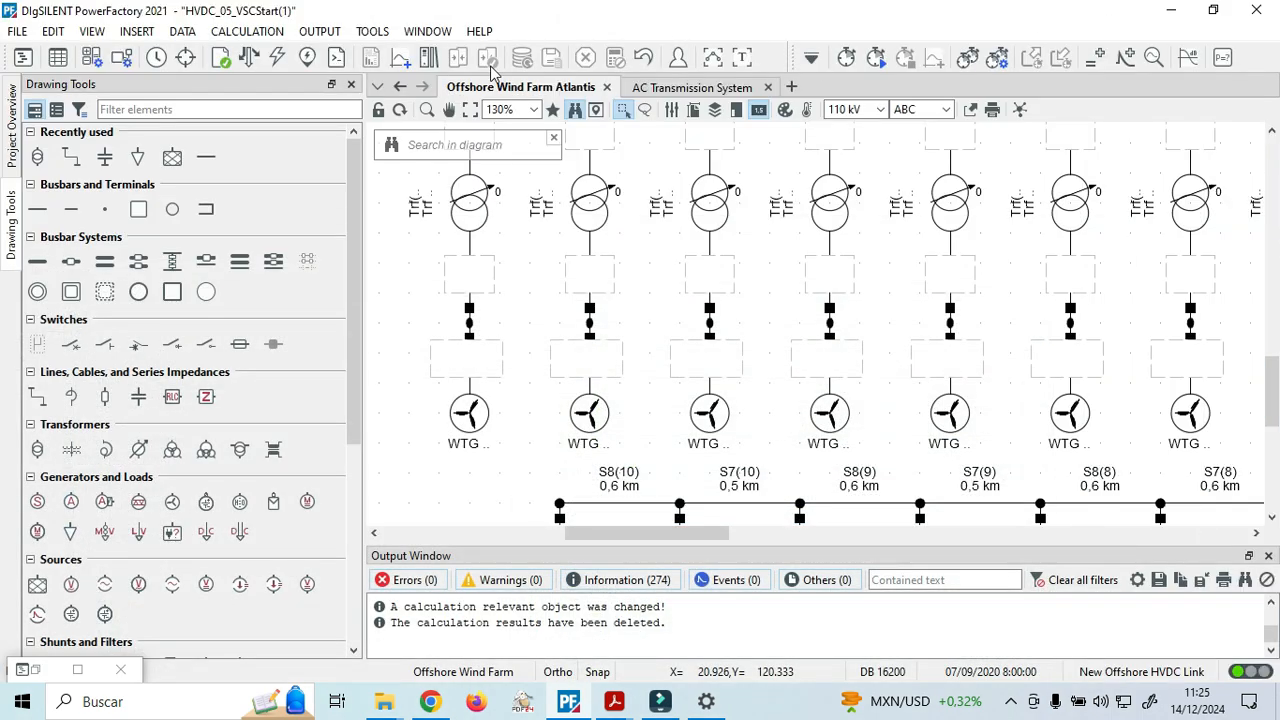
Run the load flow and check the voltage and reactive power of the turbines in the row above line S8(10).
left_click(249, 57)
left_click(955, 71)
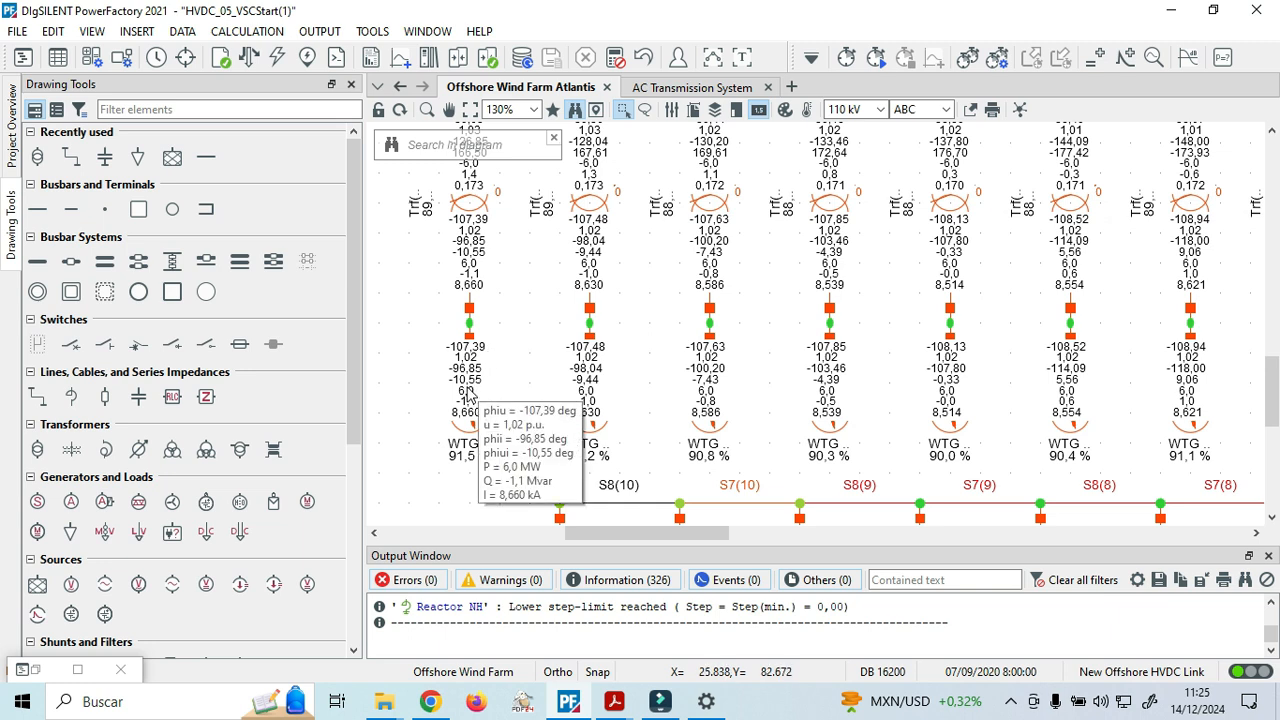
mouse_move(580, 370)
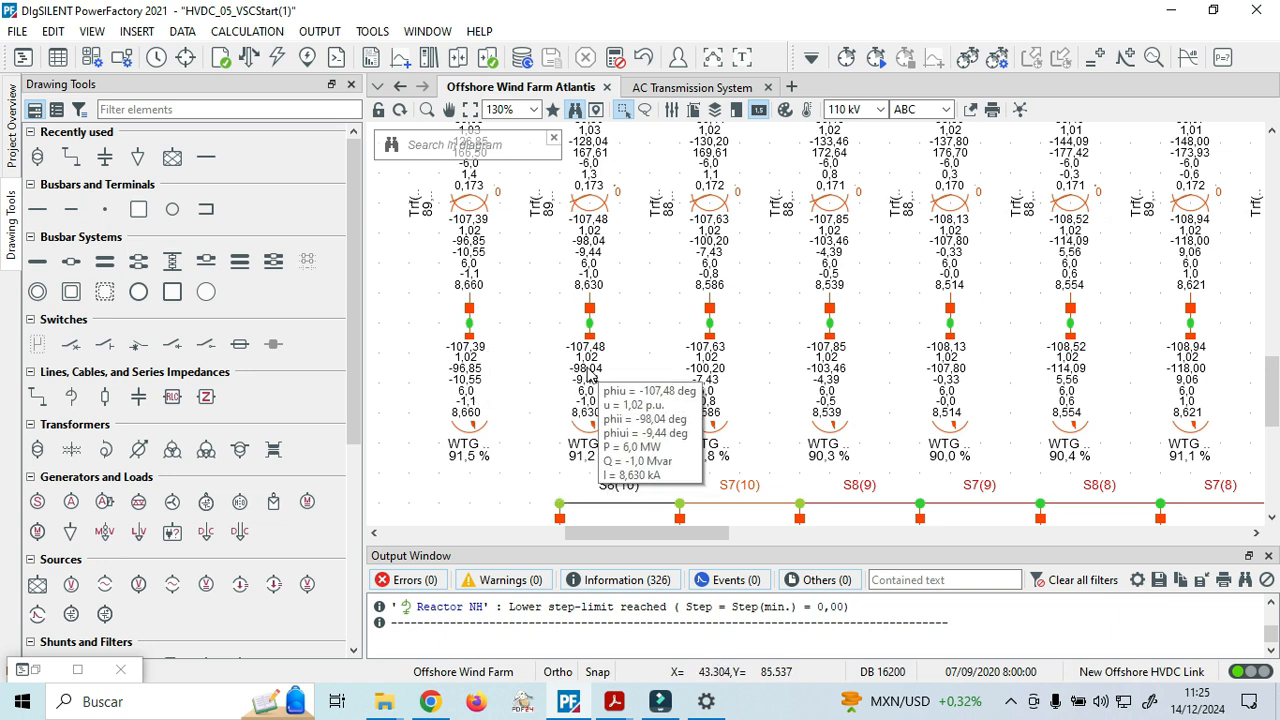
mouse_move(706, 380)
mouse_move(818, 373)
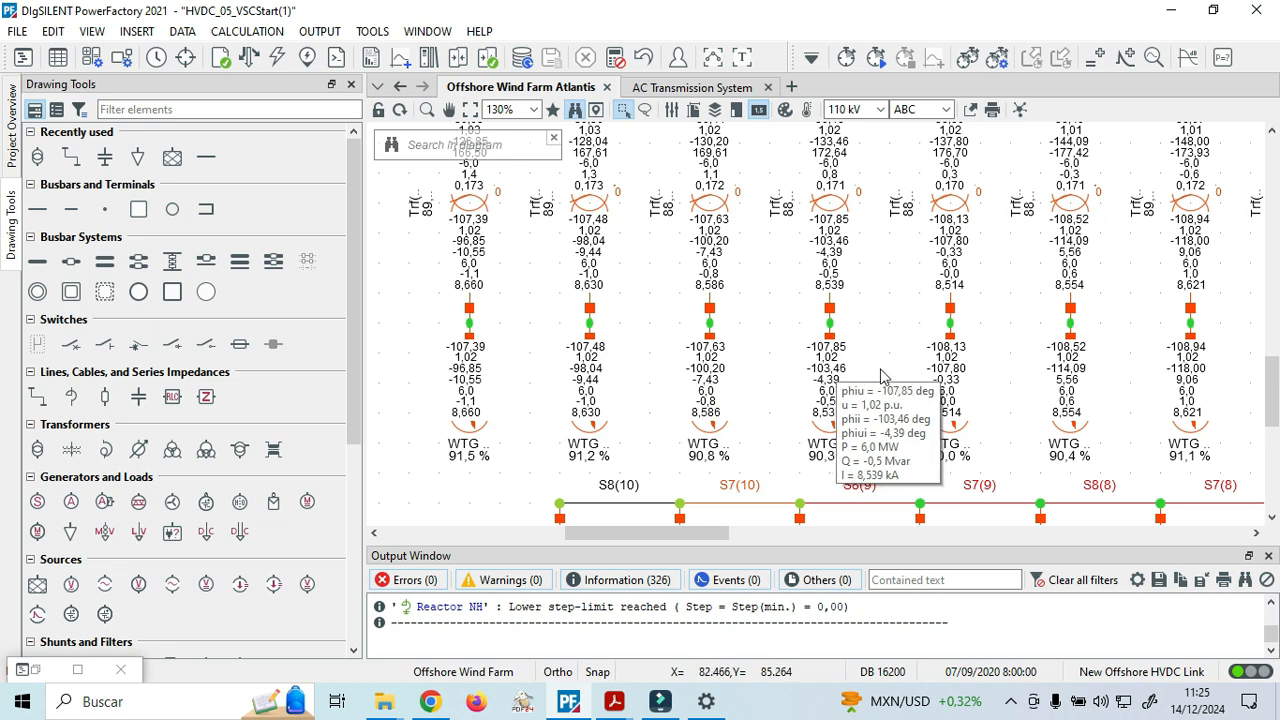
mouse_move(945, 372)
mouse_move(1058, 372)
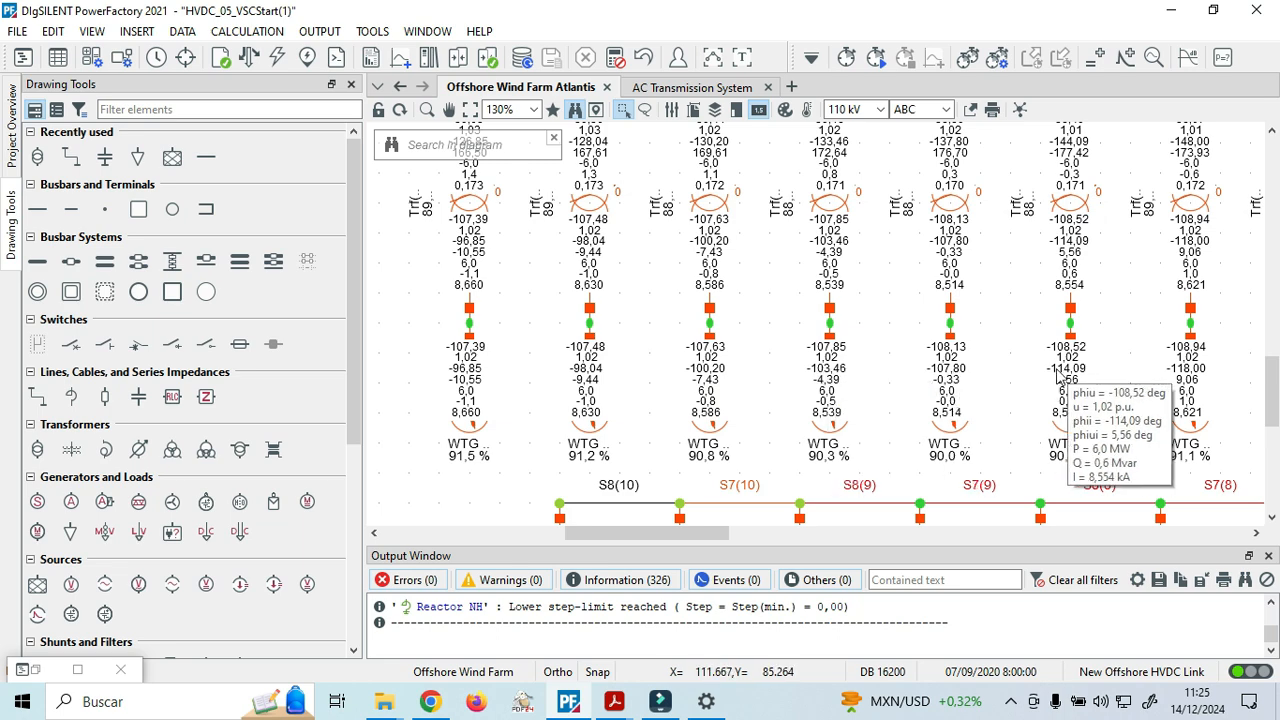
Compare the voltage and reactive power of the turbines below line S8(10) with those of the row above it.
scroll(971, 385, "down", 5)
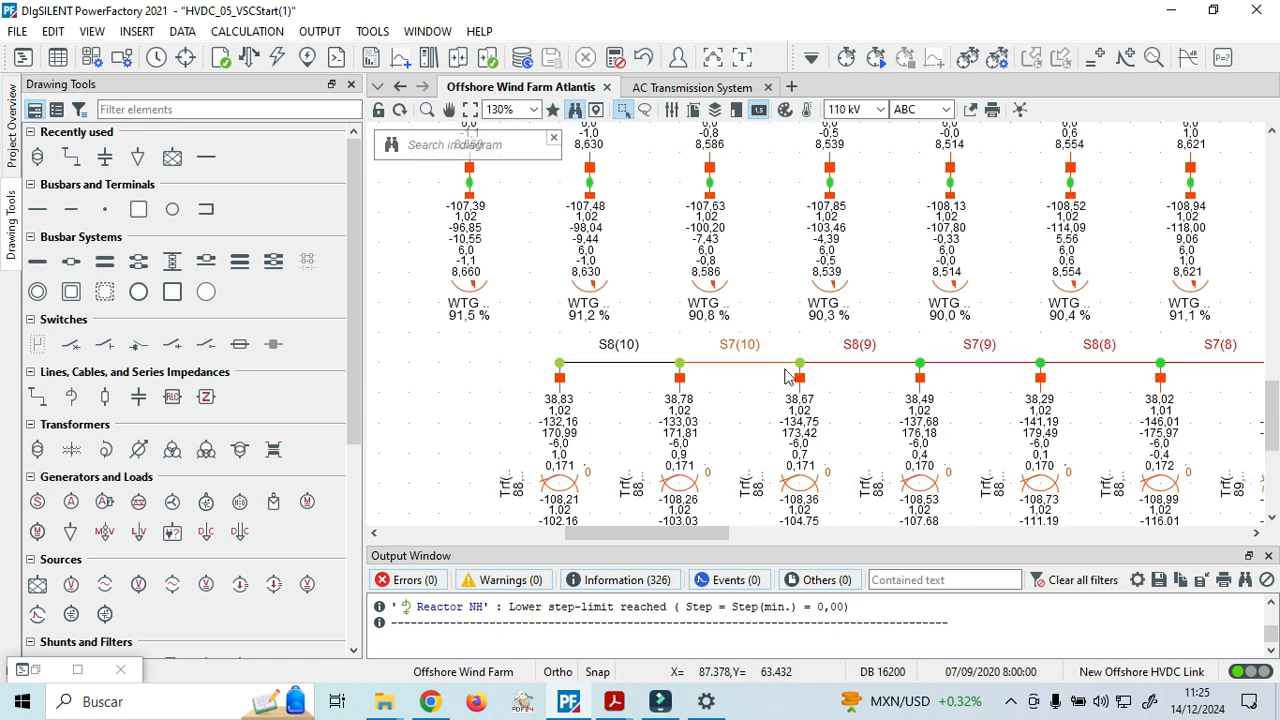
scroll(627, 396, "down", 5)
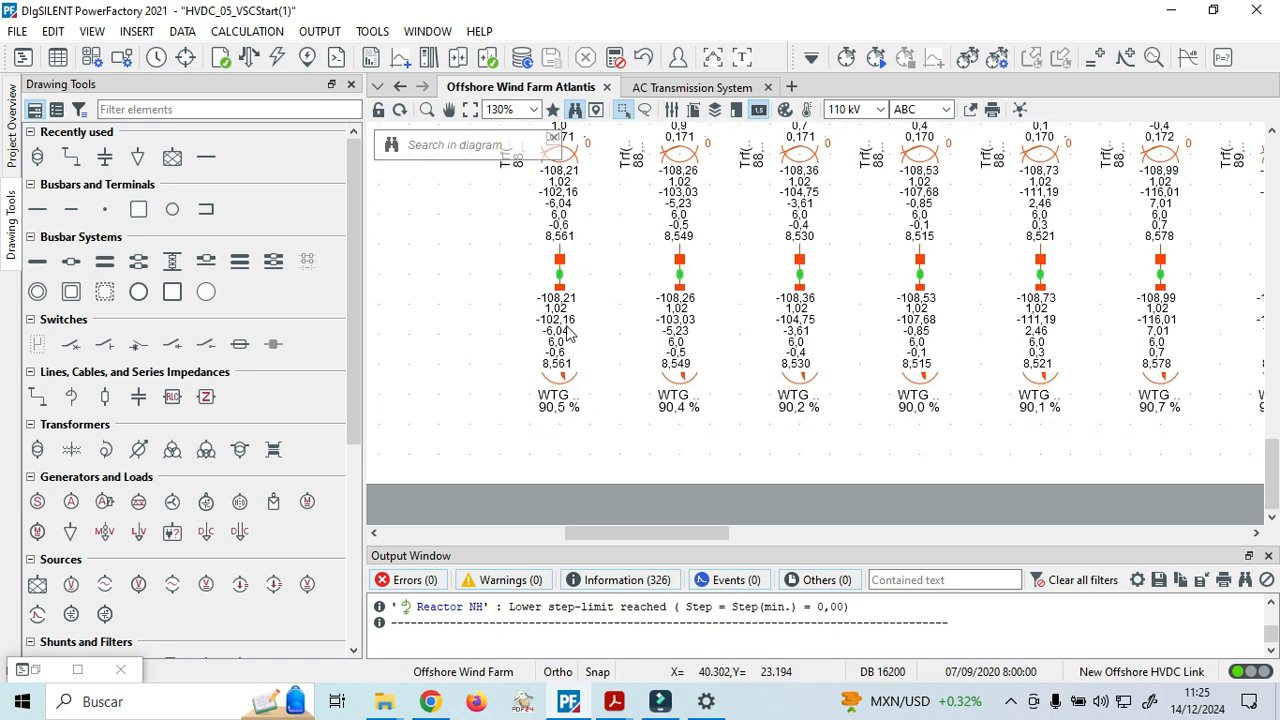
mouse_move(675, 332)
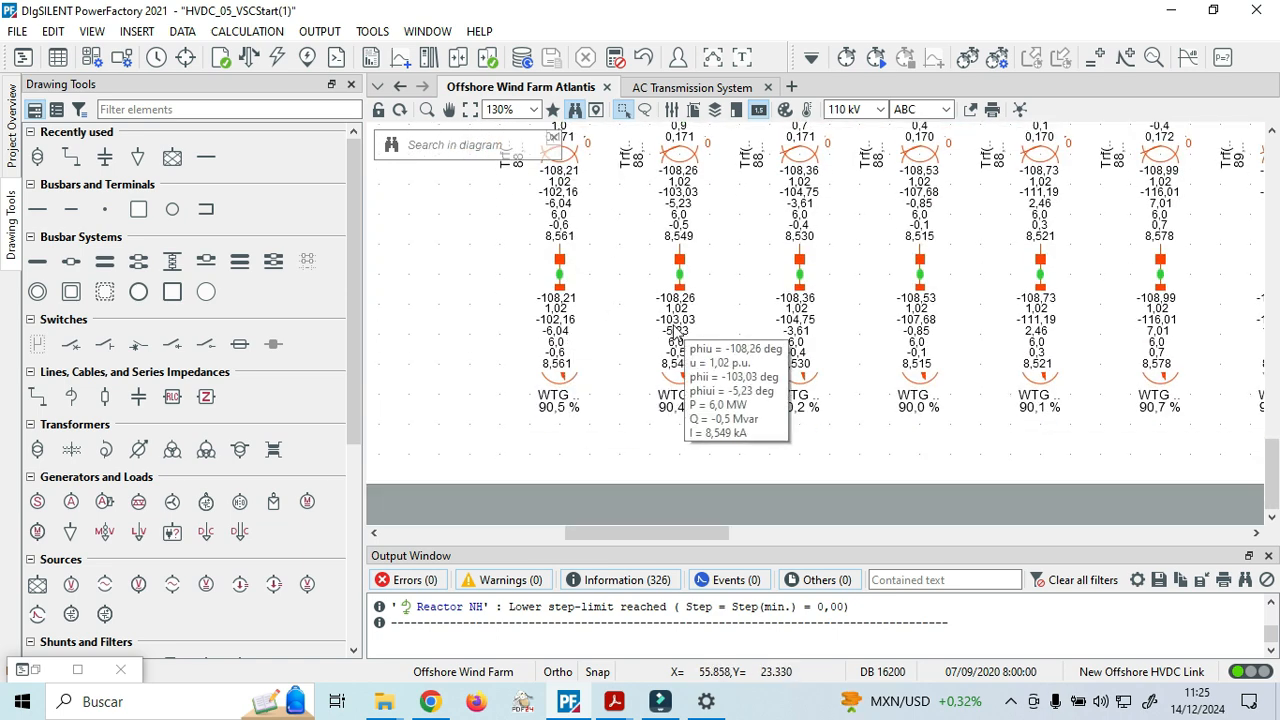
scroll(675, 334, "up", 10)
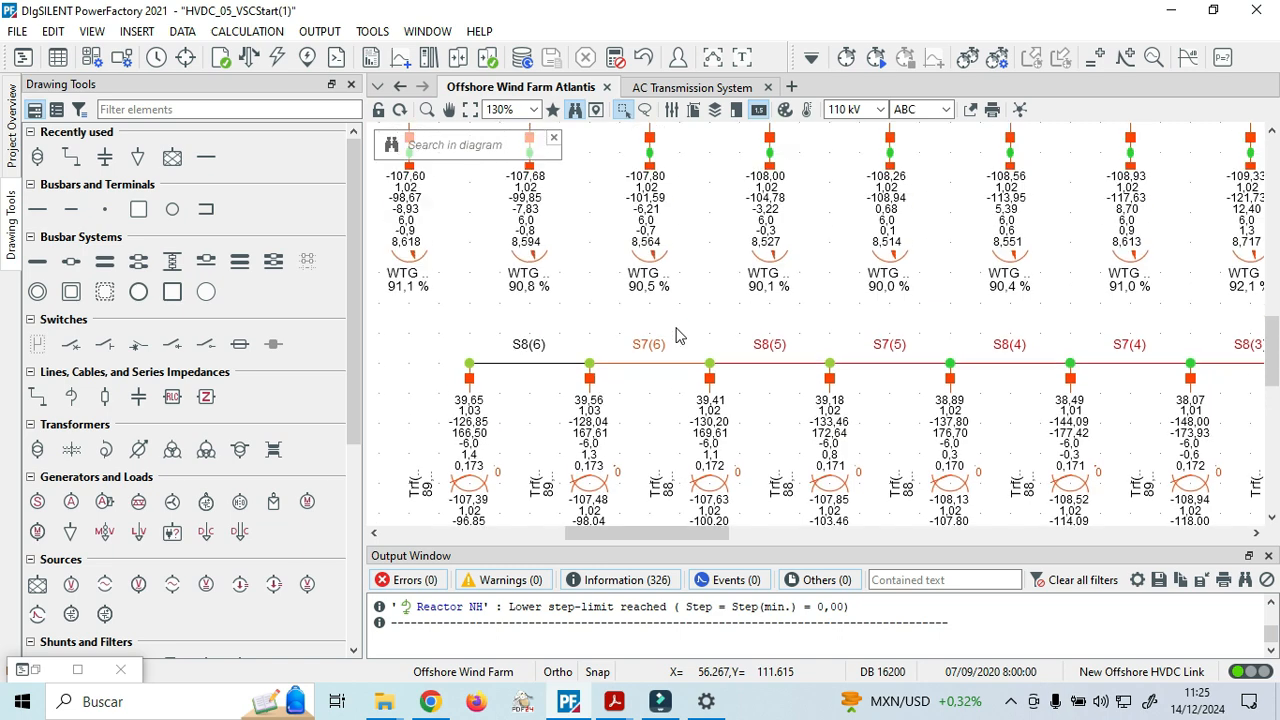
scroll(675, 340, "down", 3)
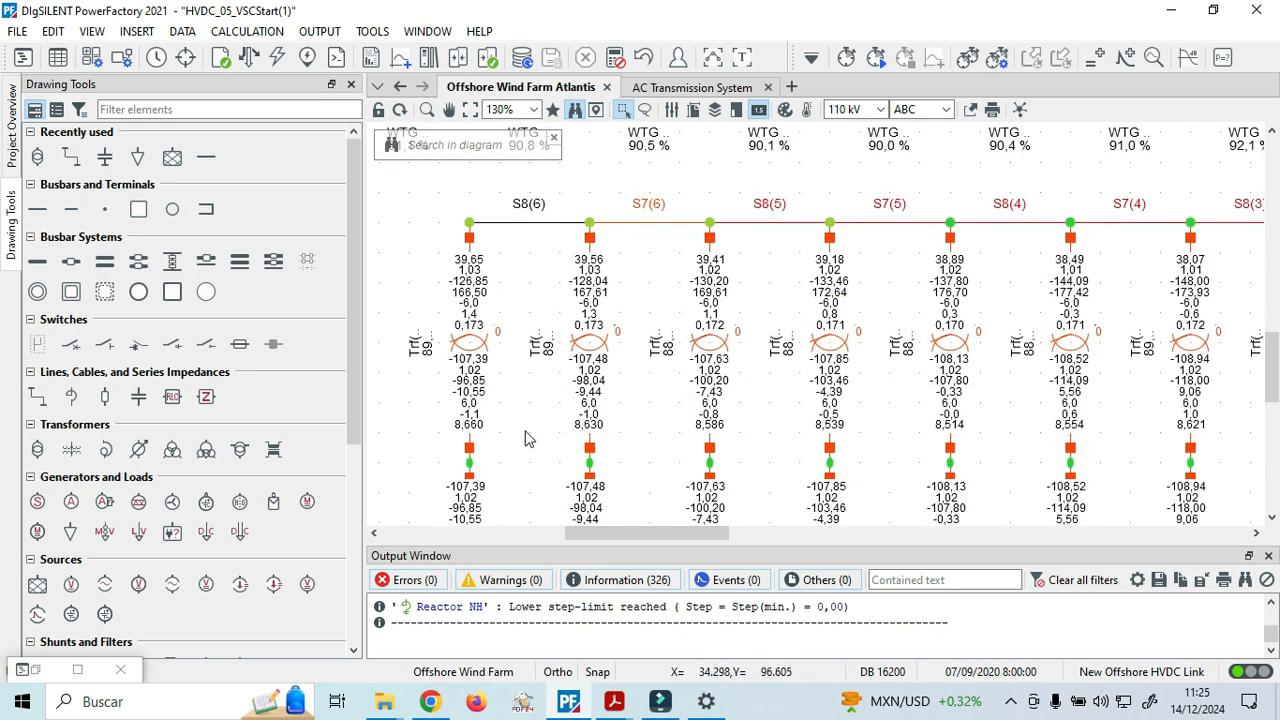
scroll(520, 446, "down", 3)
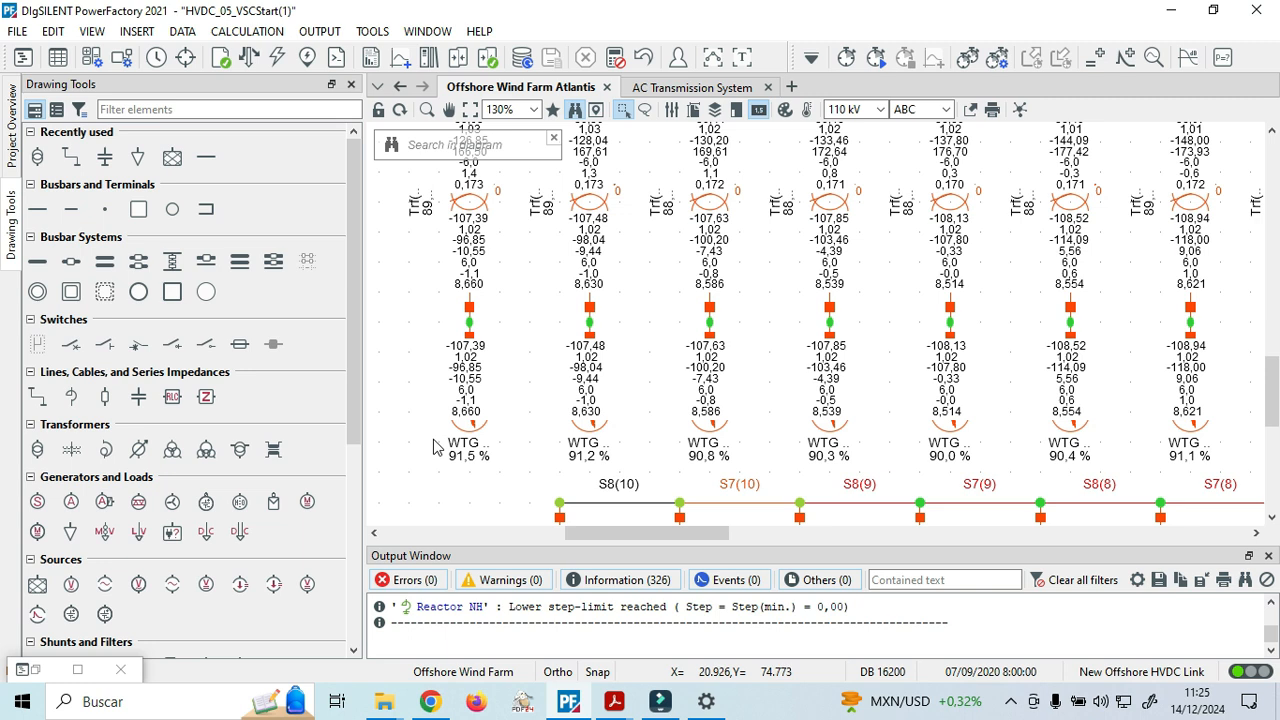
mouse_move(467, 401)
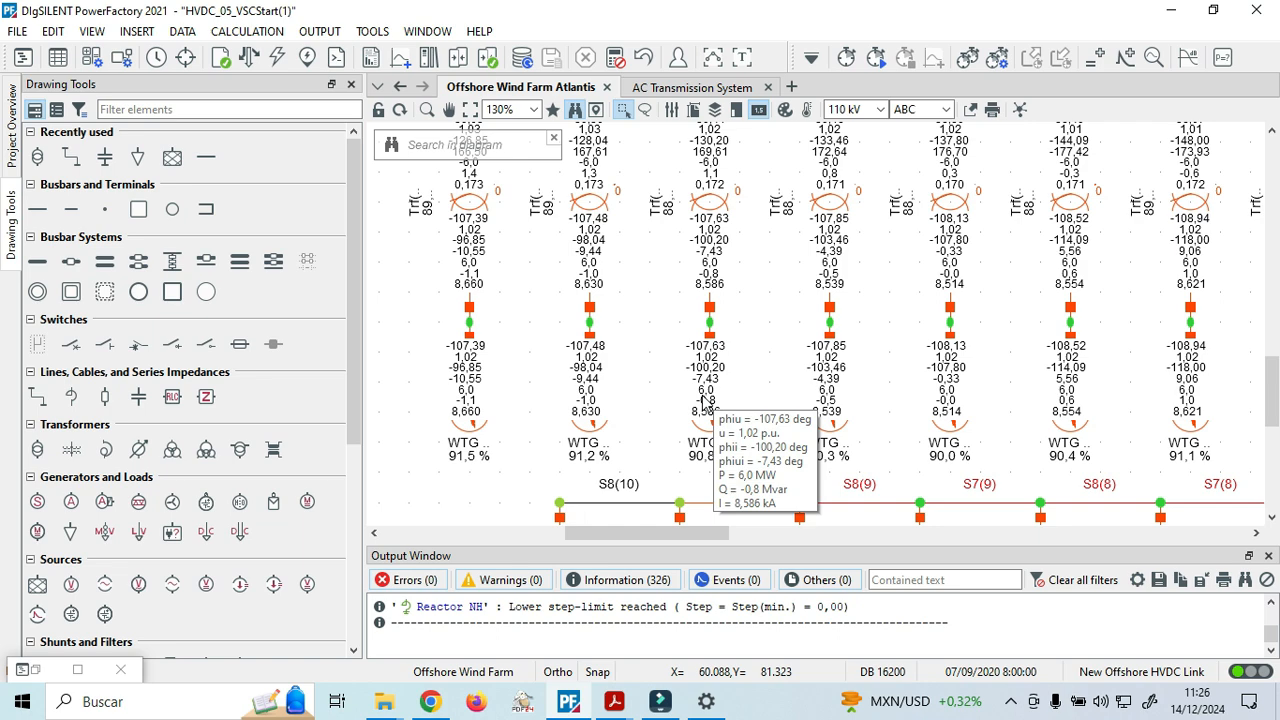
scroll(703, 401, "down", 4)
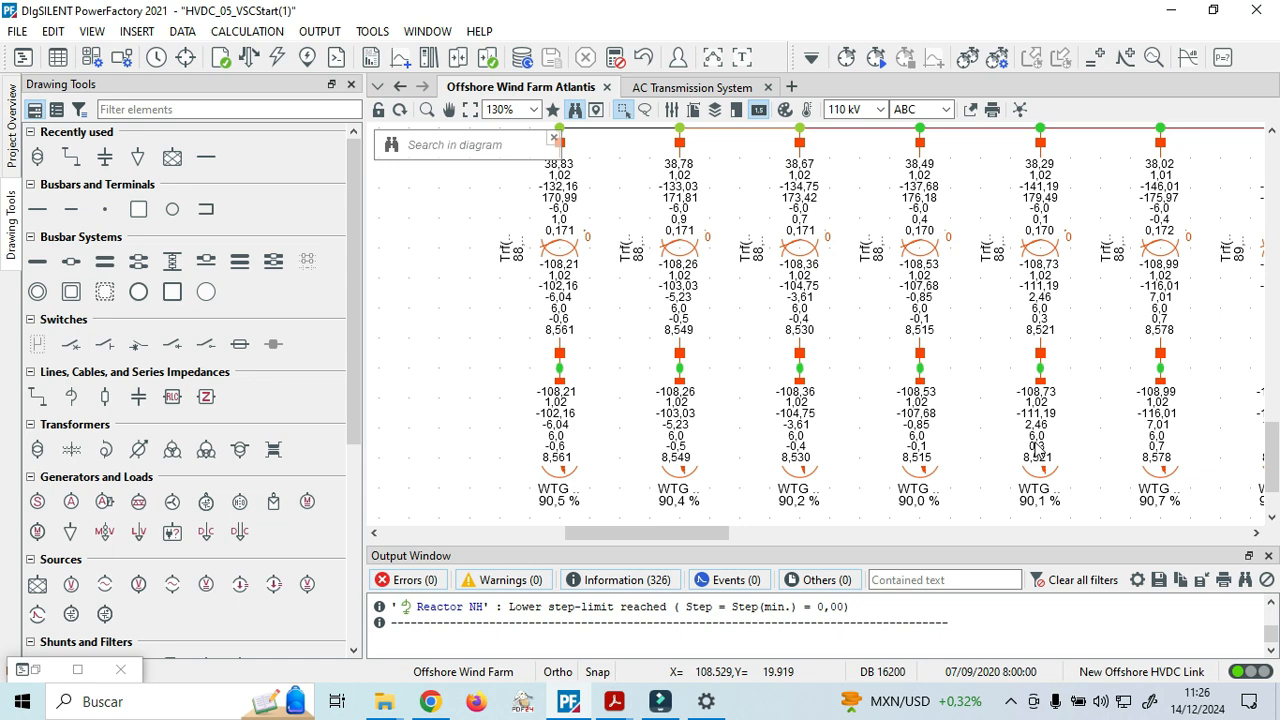
mouse_move(1038, 450)
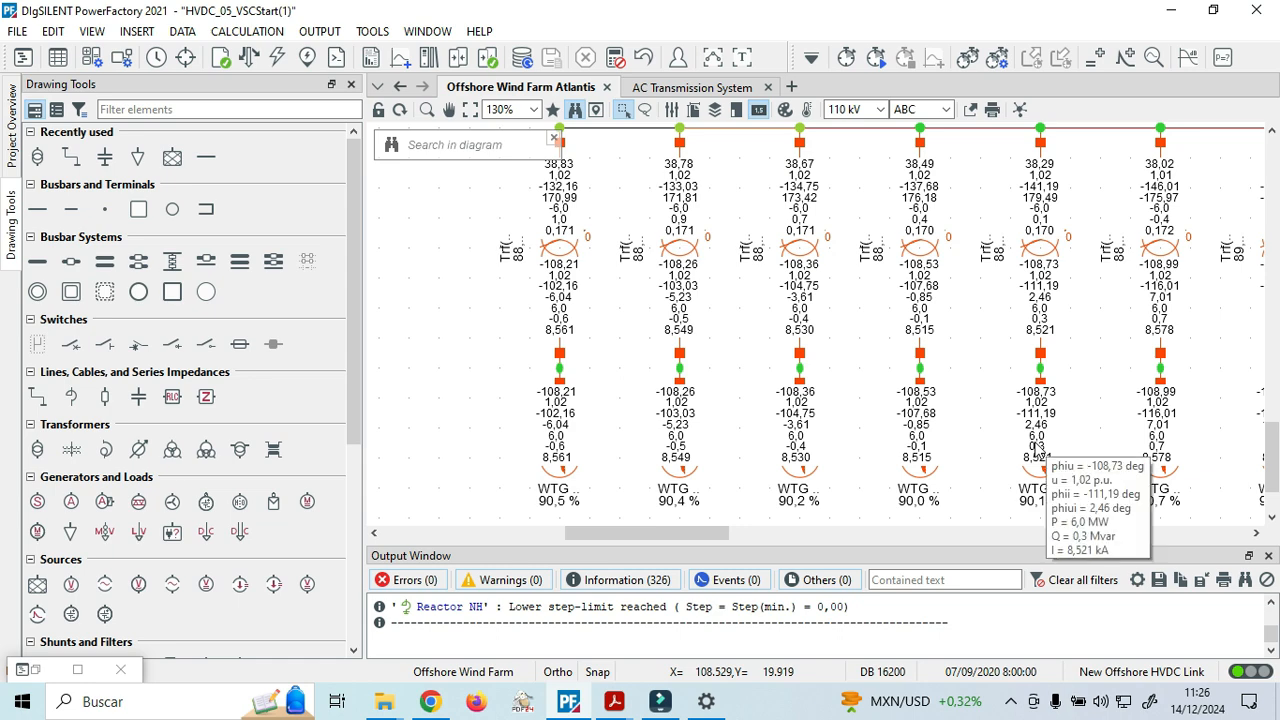
scroll(766, 380, "up", 4)
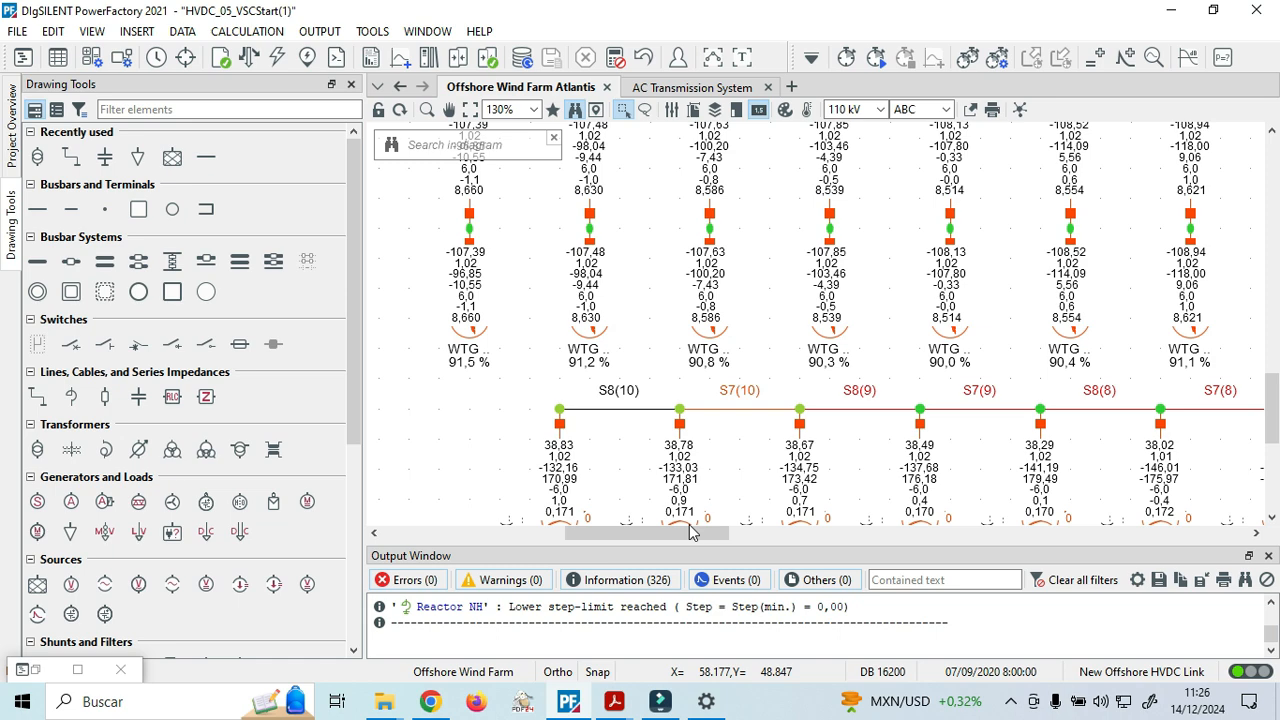
Check the active and reactive power at the Windpark 20kV busbar's connection to the offshore HVDC transformer.
left_click_drag(686, 532, 801, 532)
scroll(857, 400, "up", 6)
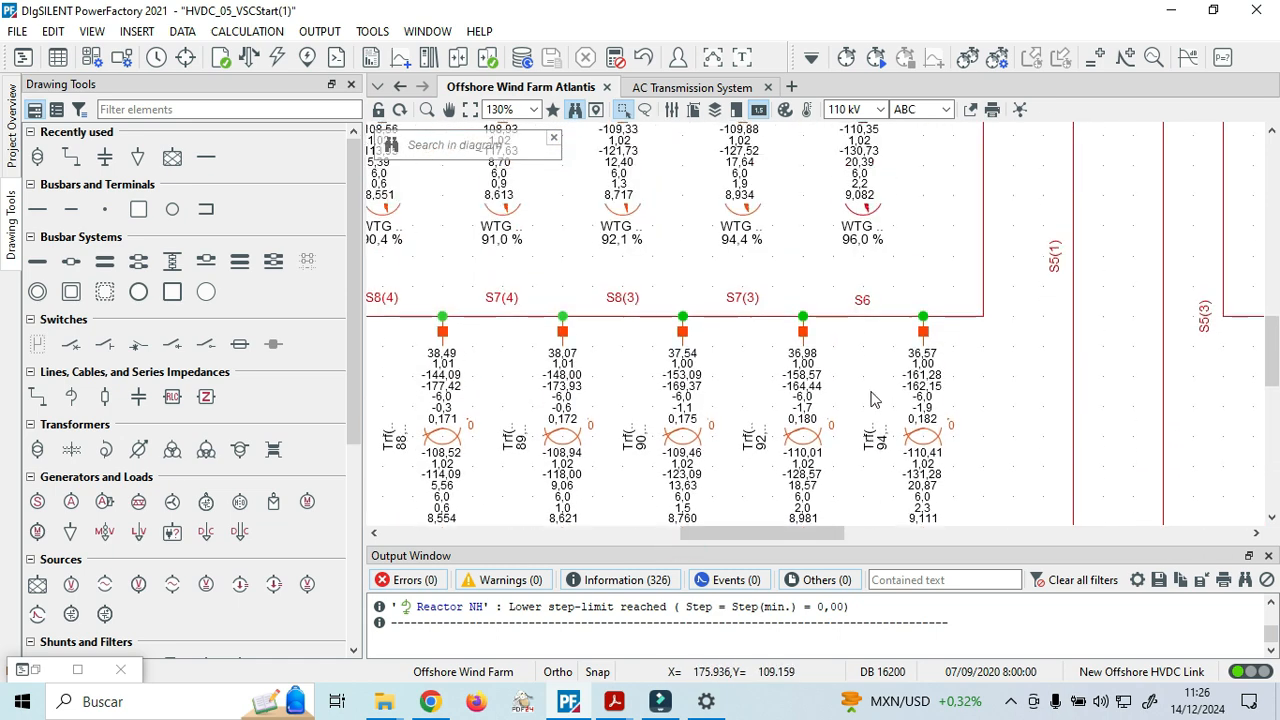
scroll(871, 398, "up", 10)
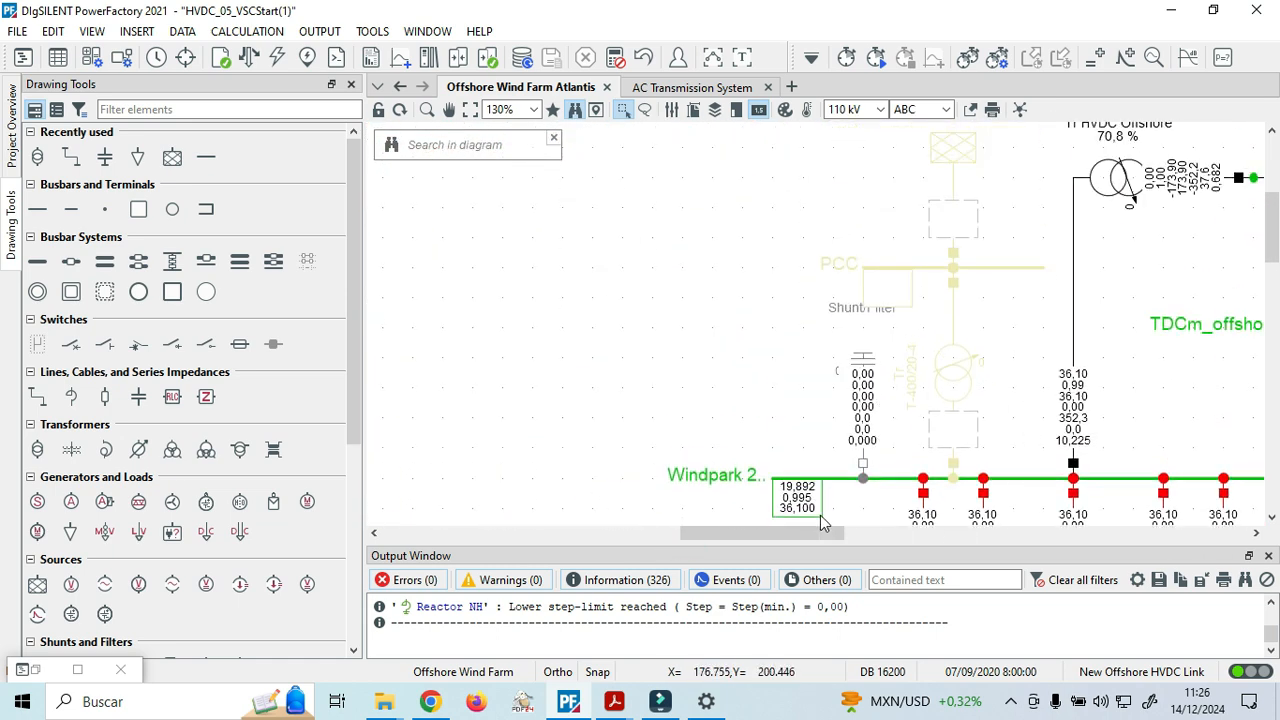
left_click_drag(786, 532, 839, 532)
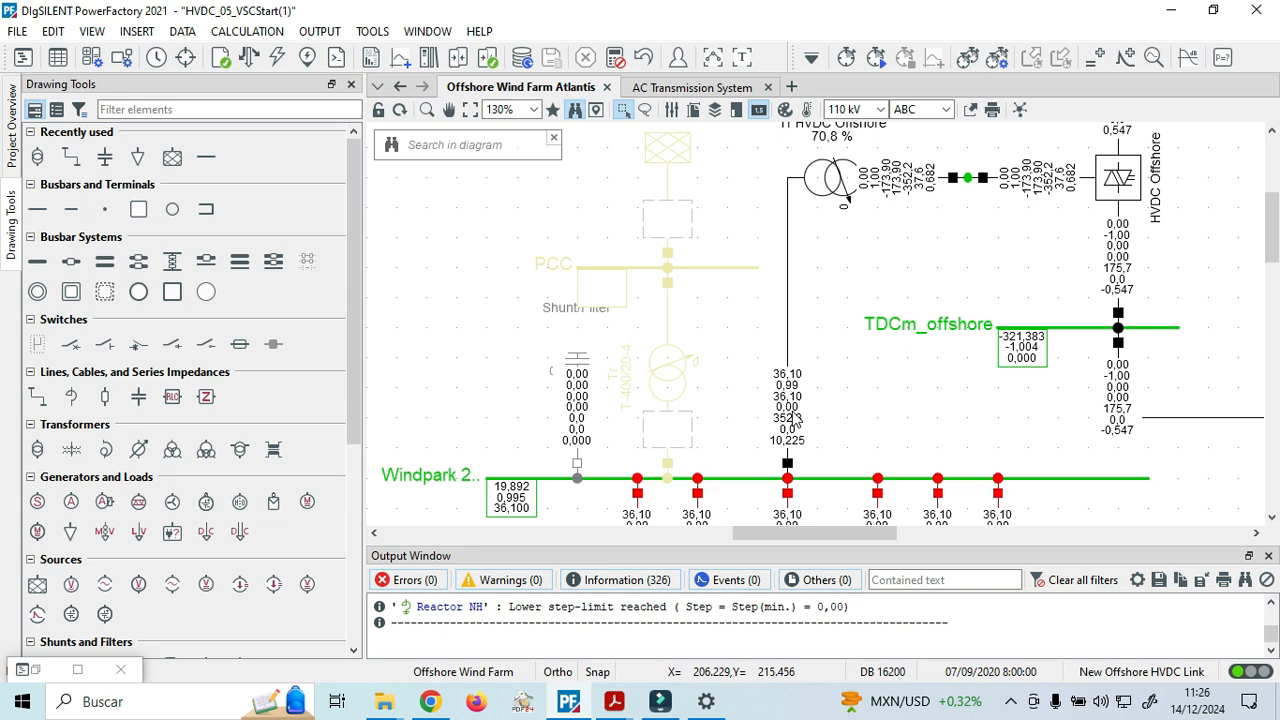
mouse_move(797, 421)
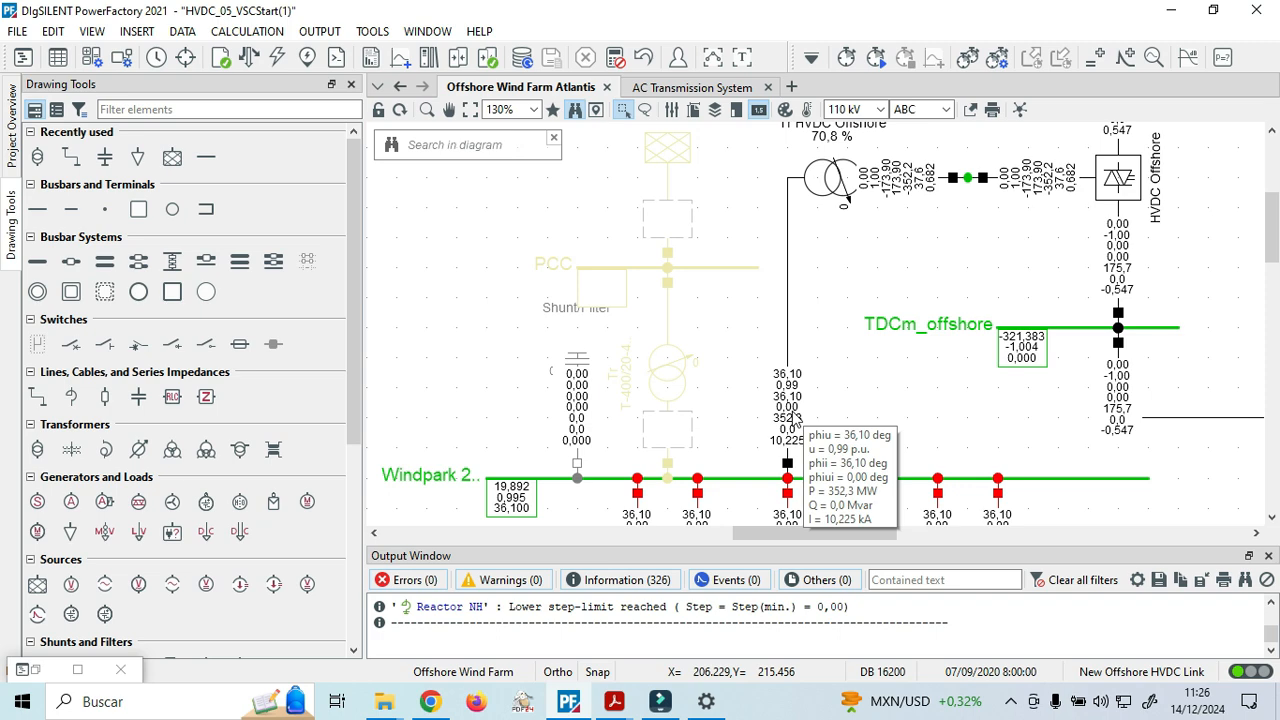
Review the wind farm feeders in a wider view and inspect the offshore HVDC transformer's connection to the Windpark busbar again.
scroll(849, 378, "down", 8)
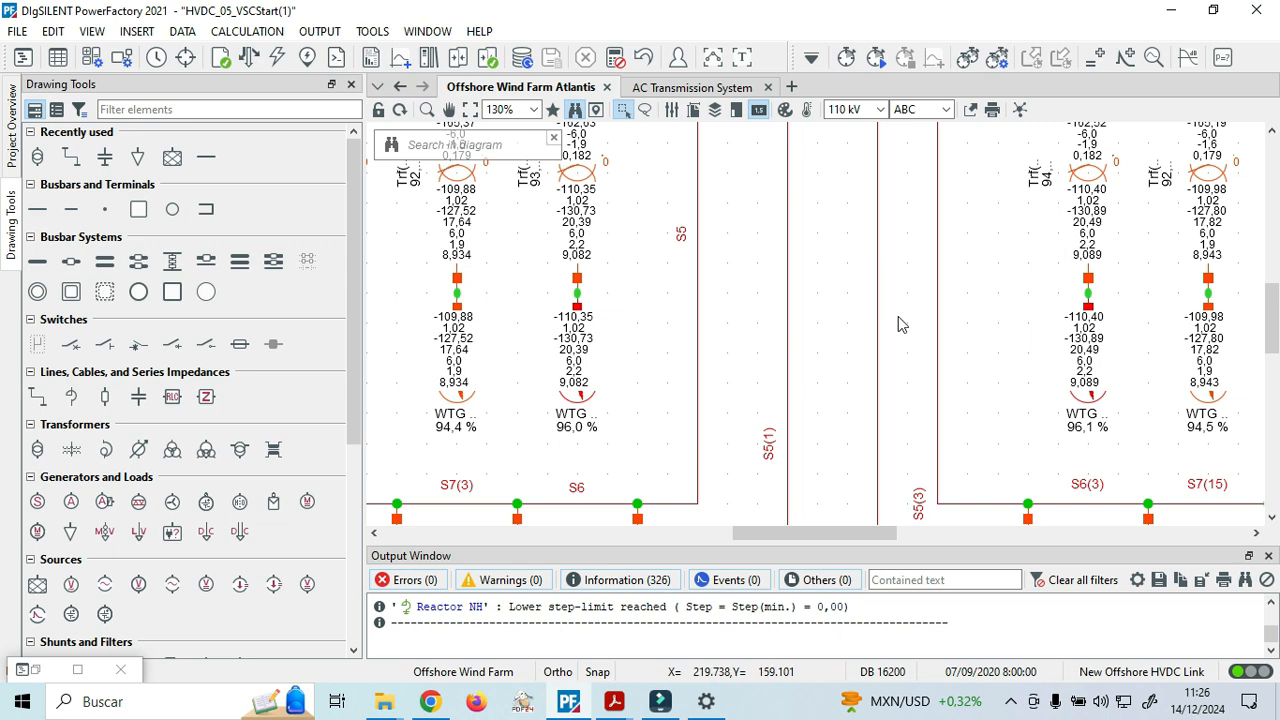
scroll(896, 366, "up", 3)
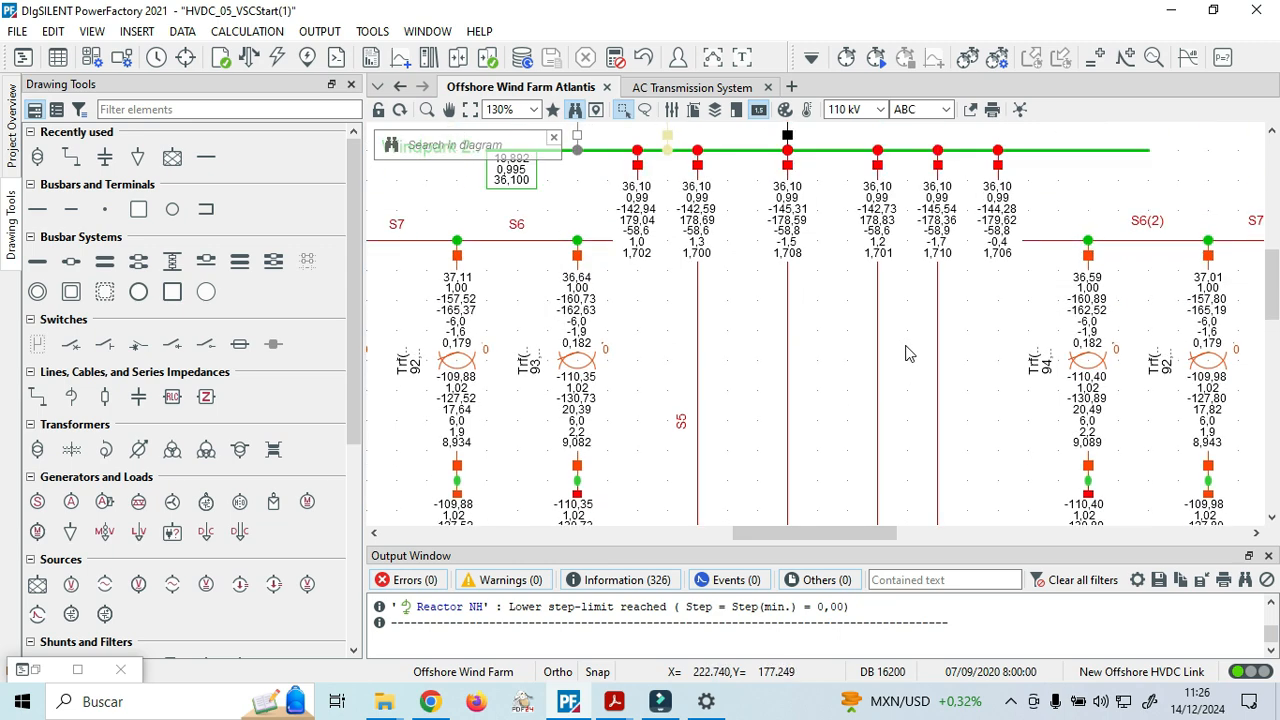
scroll(908, 353, "down", 4, "ctrl")
scroll(908, 360, "down", 2)
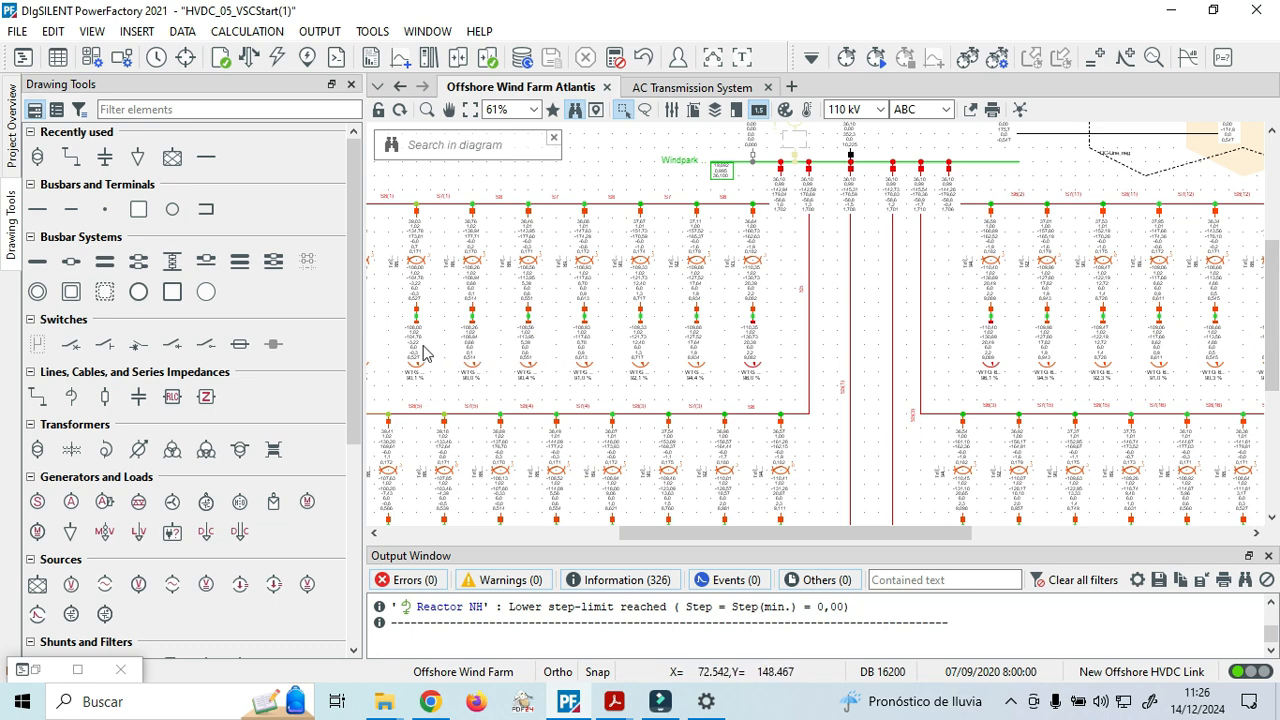
scroll(710, 353, "up", 2)
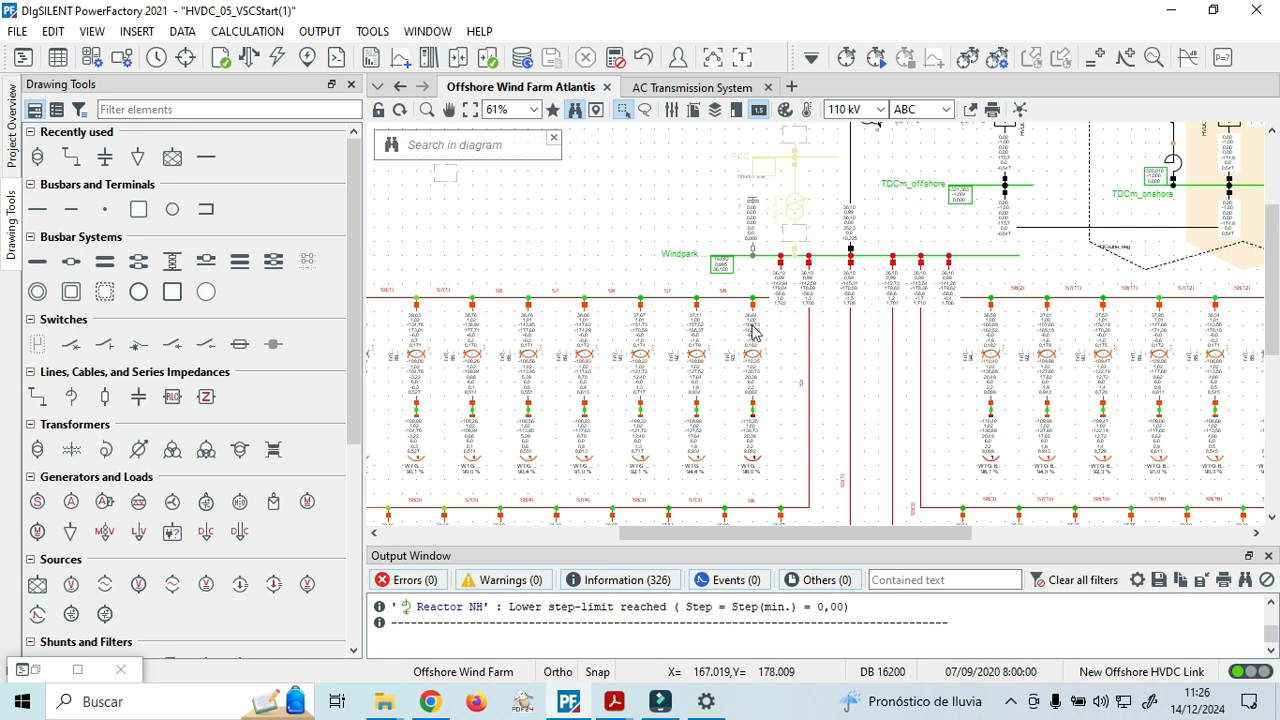
mouse_move(853, 229)
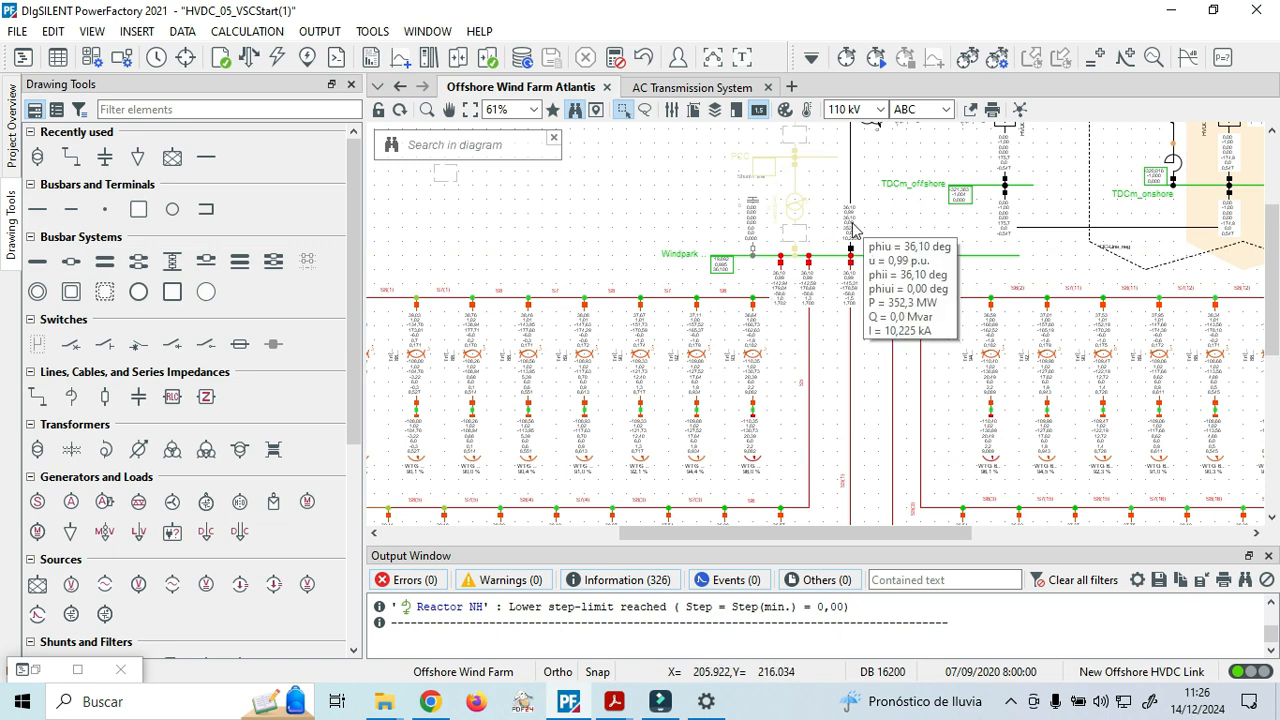
left_click(851, 229)
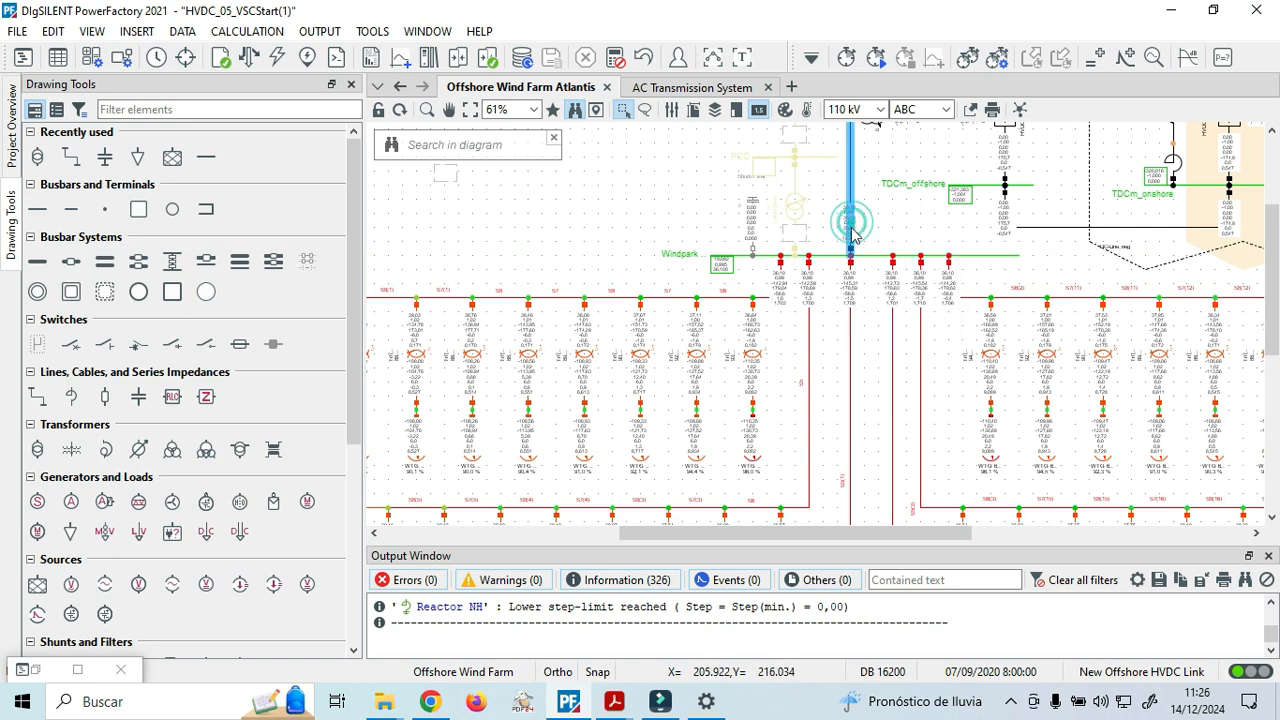
scroll(875, 222, "up", 2)
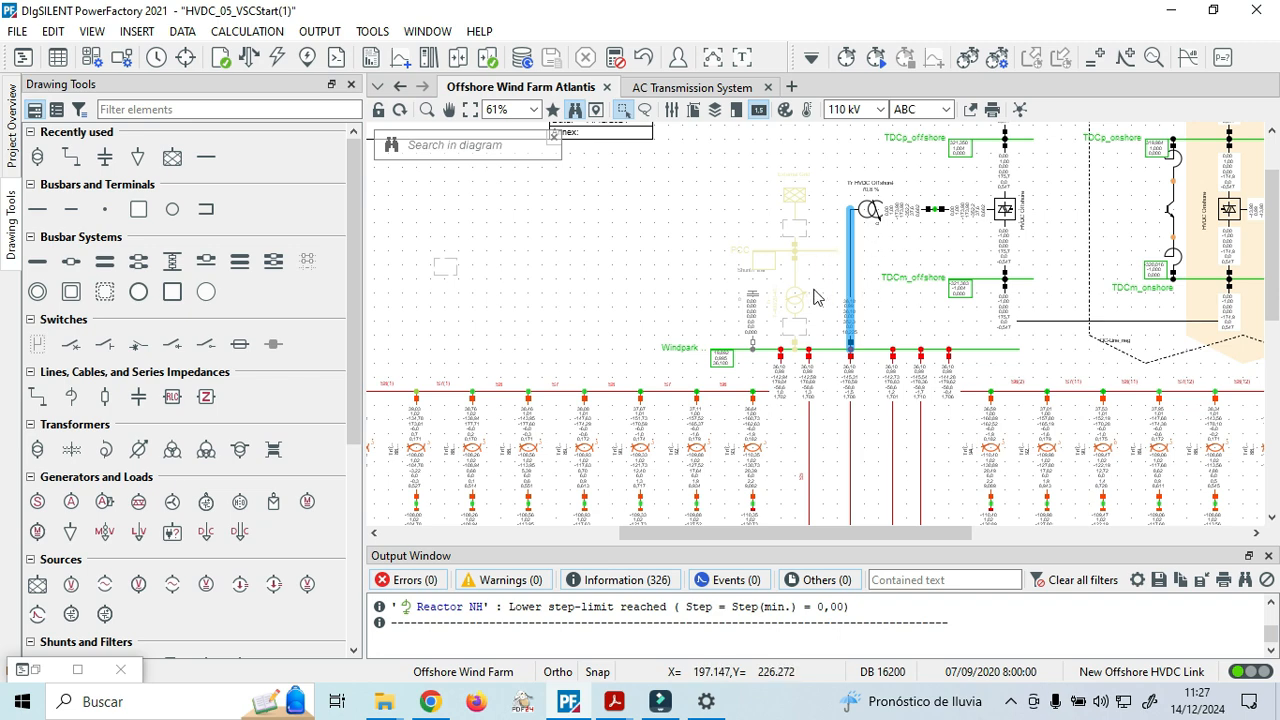
Switch to the Project-HVDC-1 PDF and reread the station controller tasks of exercise 4.2.
mouse_move(614, 701)
left_click(726, 632)
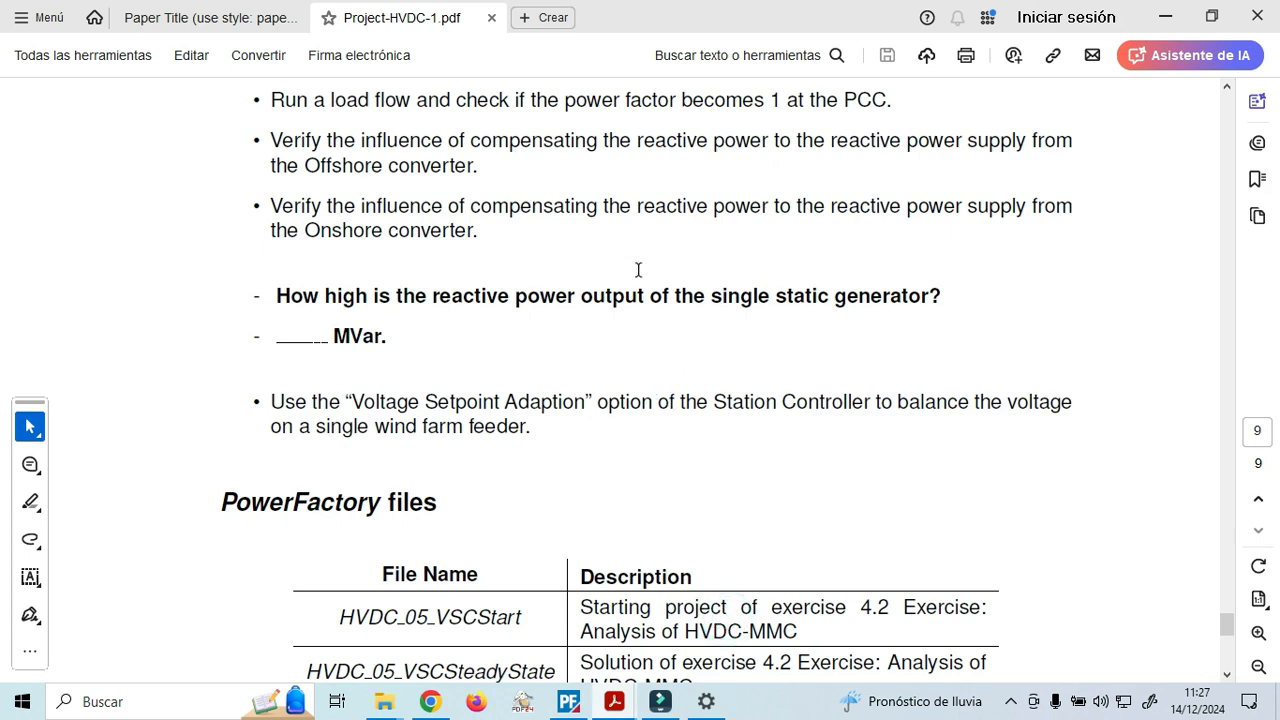
scroll(638, 270, "up", 5)
scroll(608, 383, "down", 1)
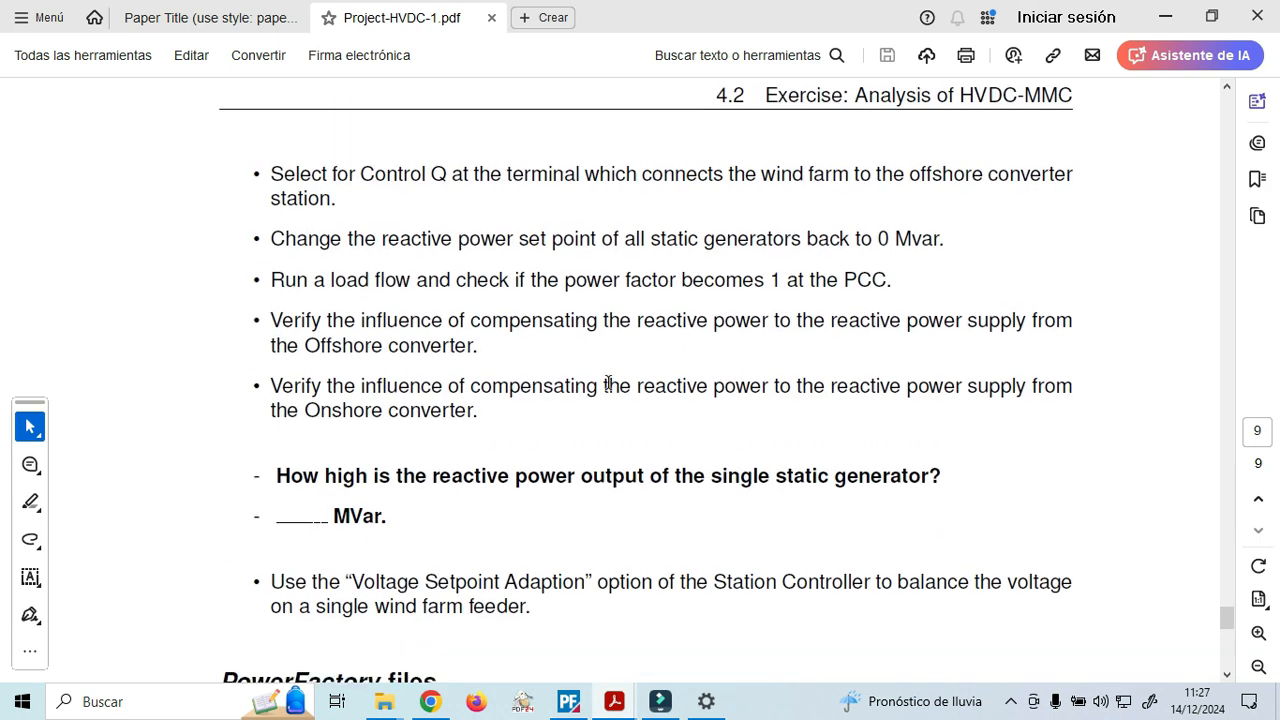